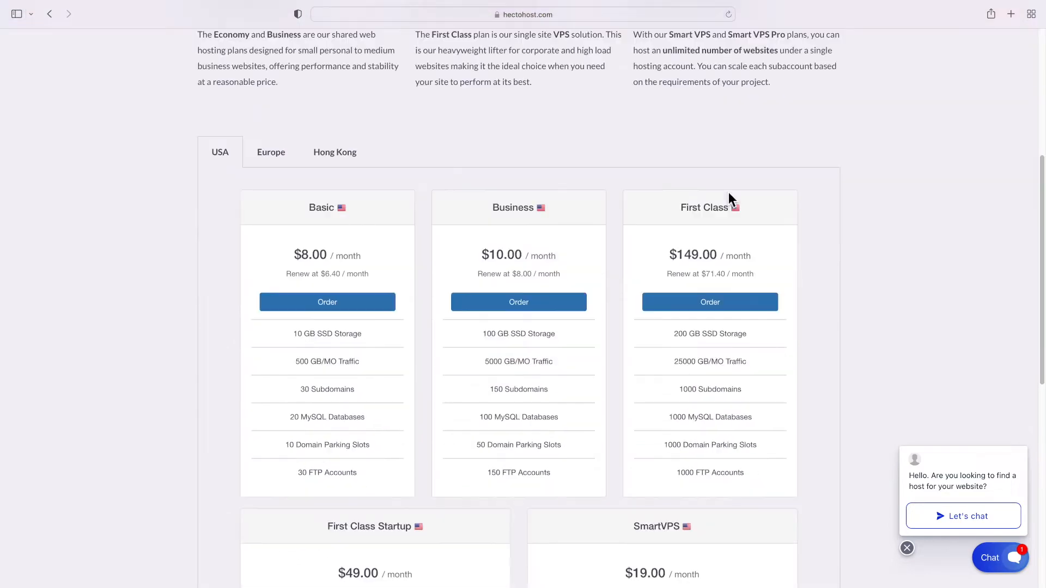
Browse the HectoHost Email hosting page
{"action": "scroll", "coordinate": [729, 194], "scroll_direction": "up", "scroll_amount": 12}
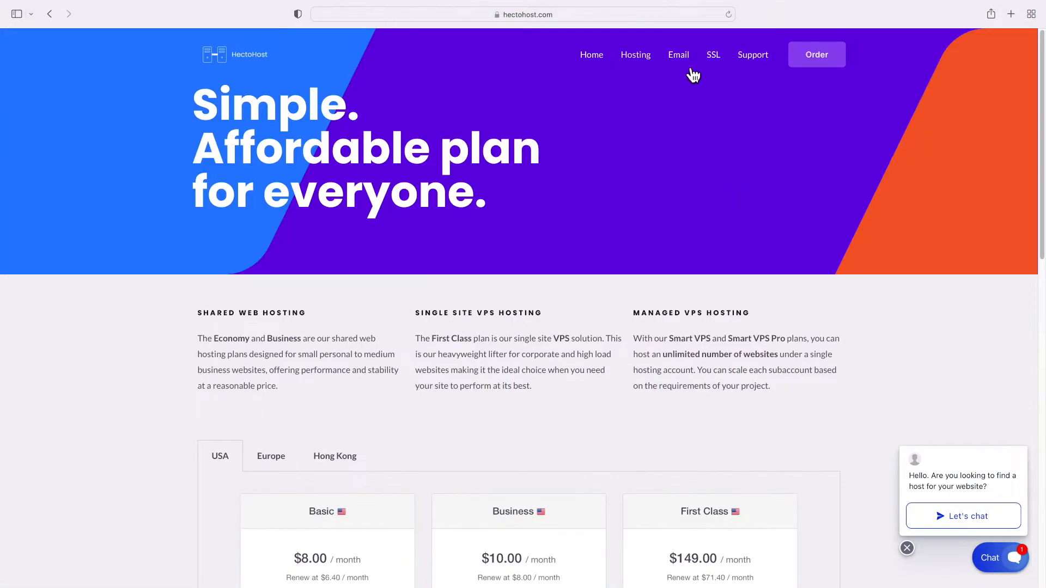
{"action": "left_click", "coordinate": [690, 69]}
{"action": "scroll", "coordinate": [731, 162], "scroll_direction": "down", "scroll_amount": 5}
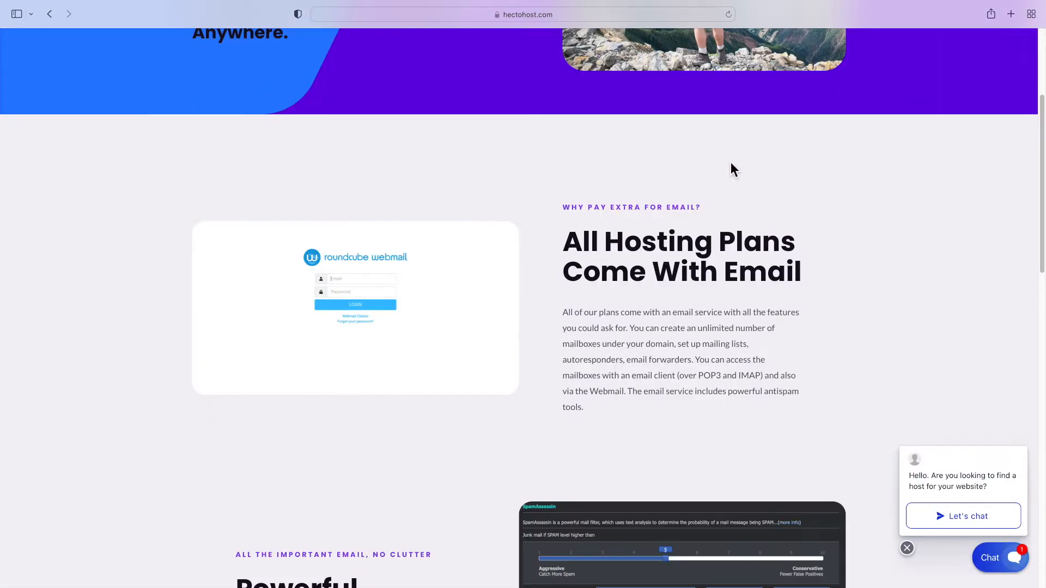
{"action": "scroll", "coordinate": [730, 163], "scroll_direction": "down", "scroll_amount": 15}
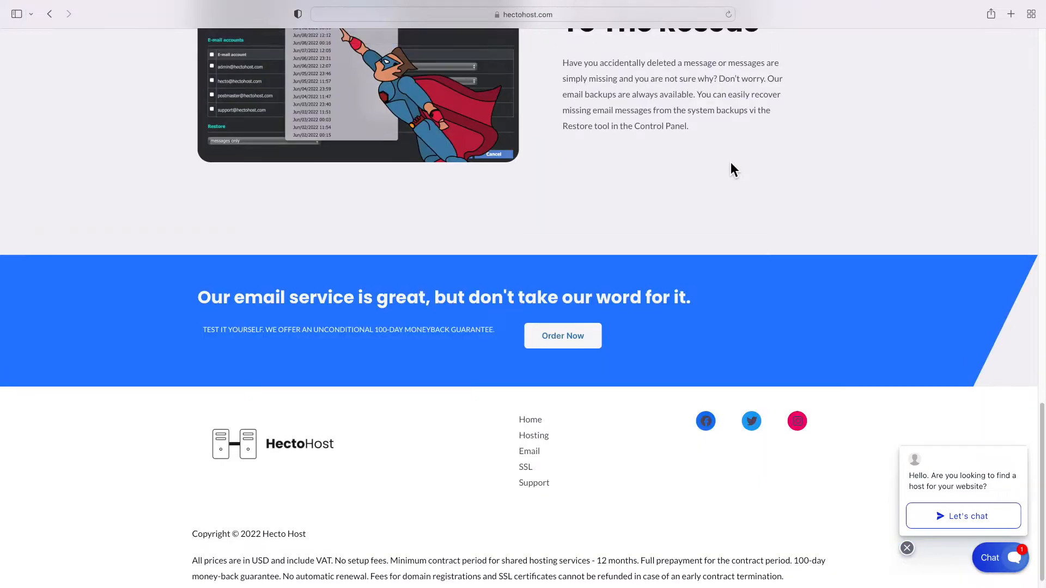
{"action": "scroll", "coordinate": [730, 164], "scroll_direction": "up", "scroll_amount": 15}
Read the SSL certificates page and expand one of its FAQ answers
{"action": "left_click", "coordinate": [720, 66]}
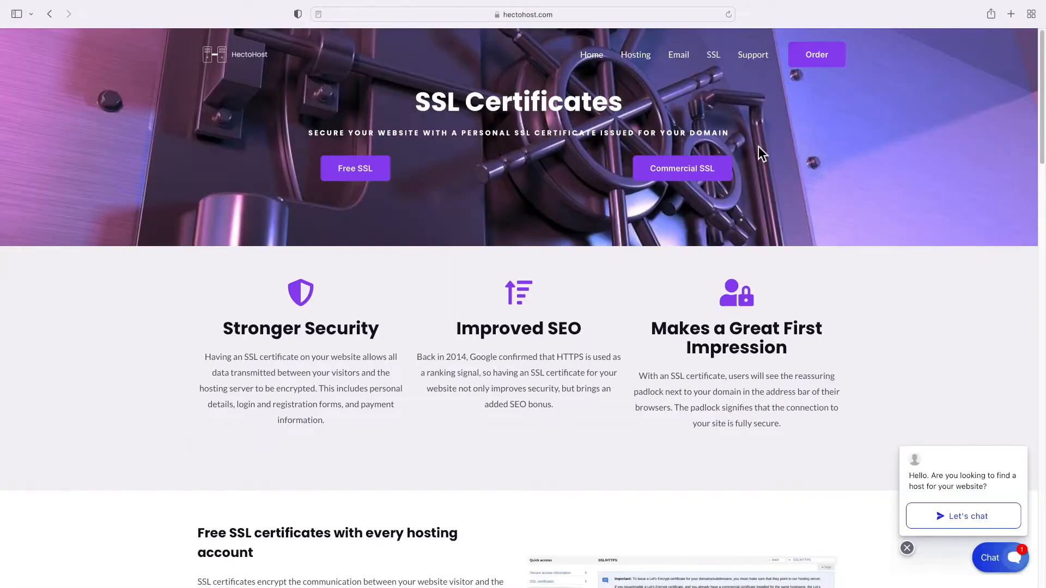
{"action": "scroll", "coordinate": [360, 178], "scroll_direction": "down", "scroll_amount": 12}
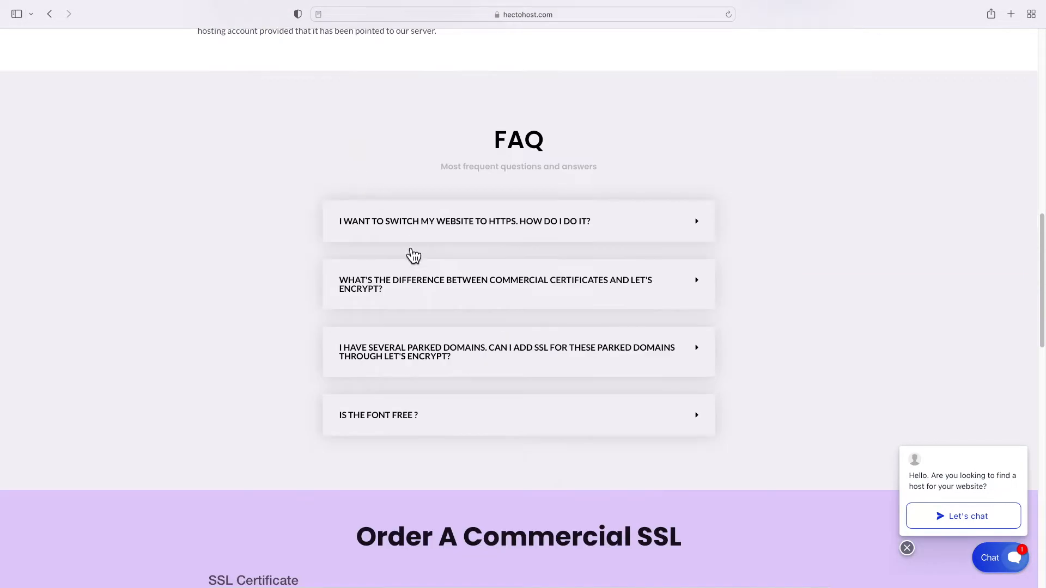
{"action": "left_click", "coordinate": [416, 283]}
{"action": "scroll", "coordinate": [414, 281], "scroll_direction": "down", "scroll_amount": 15}
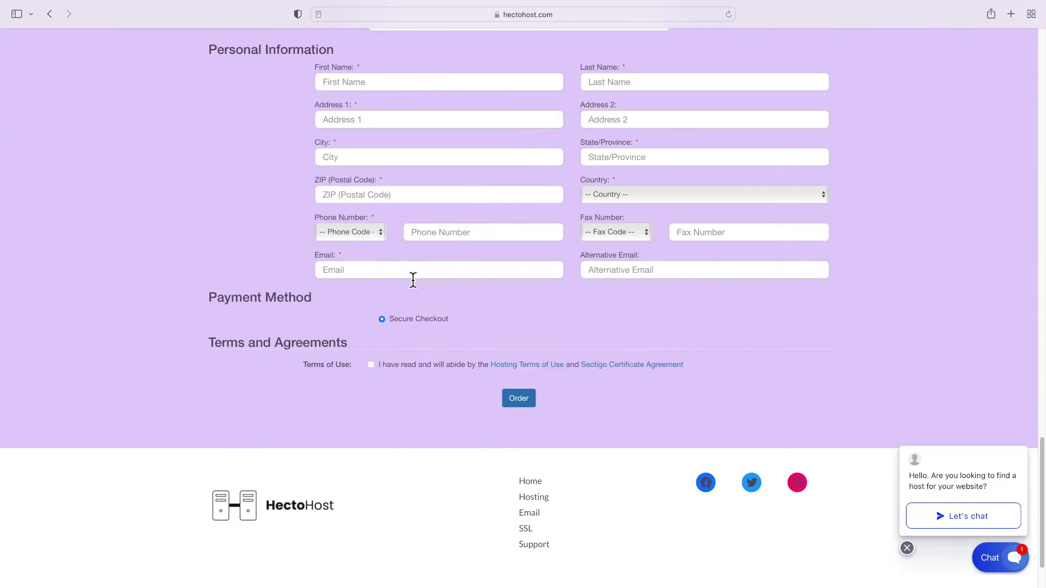
{"action": "scroll", "coordinate": [413, 279], "scroll_direction": "up", "scroll_amount": 20}
Scroll through the HectoHost Support page
{"action": "left_click", "coordinate": [747, 61]}
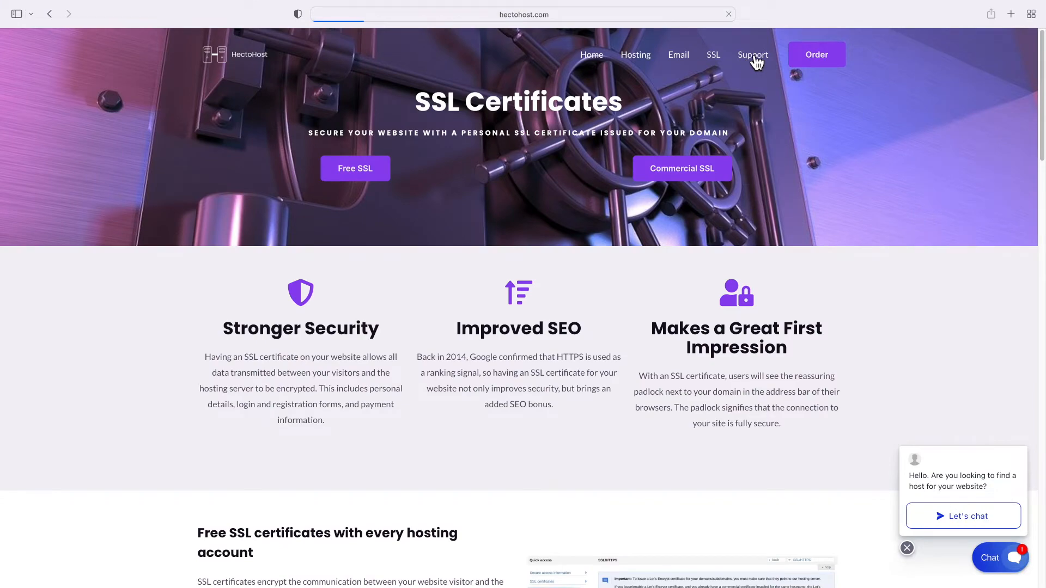
{"action": "scroll", "coordinate": [733, 162], "scroll_direction": "down", "scroll_amount": 13}
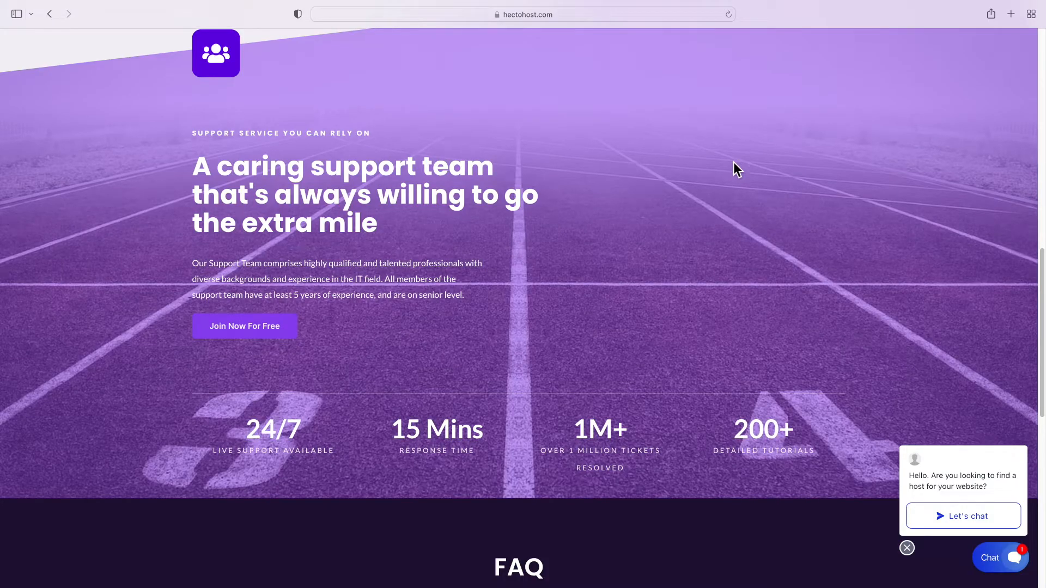
{"action": "scroll", "coordinate": [733, 162], "scroll_direction": "down", "scroll_amount": 10}
{"action": "scroll", "coordinate": [727, 173], "scroll_direction": "up", "scroll_amount": 20}
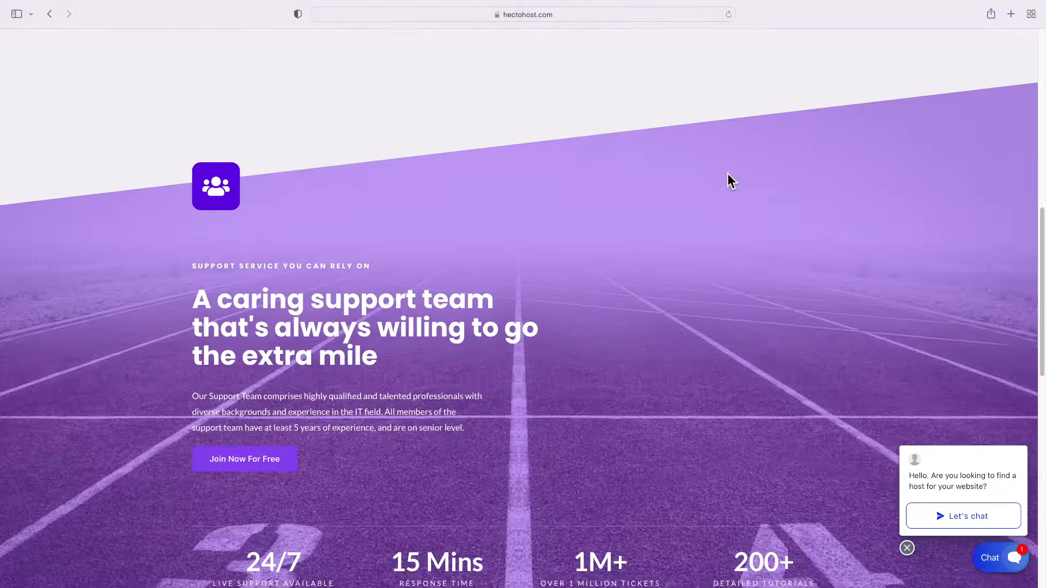
Open the hosting order form, then highlight ICDSoft's Reseller Partner Program heading
{"action": "left_click", "coordinate": [811, 64]}
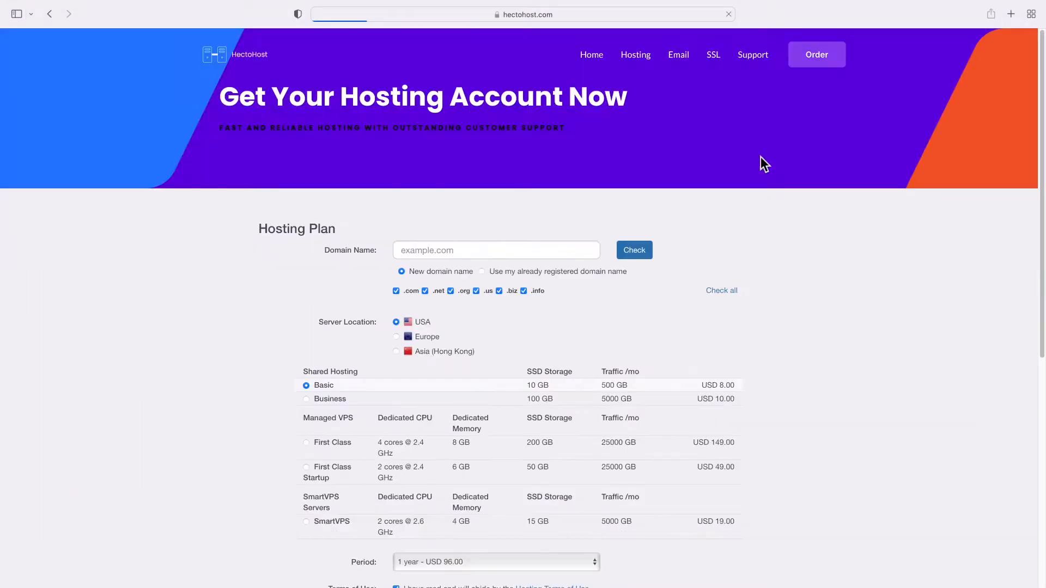
{"action": "scroll", "coordinate": [544, 234], "scroll_direction": "down", "scroll_amount": 3}
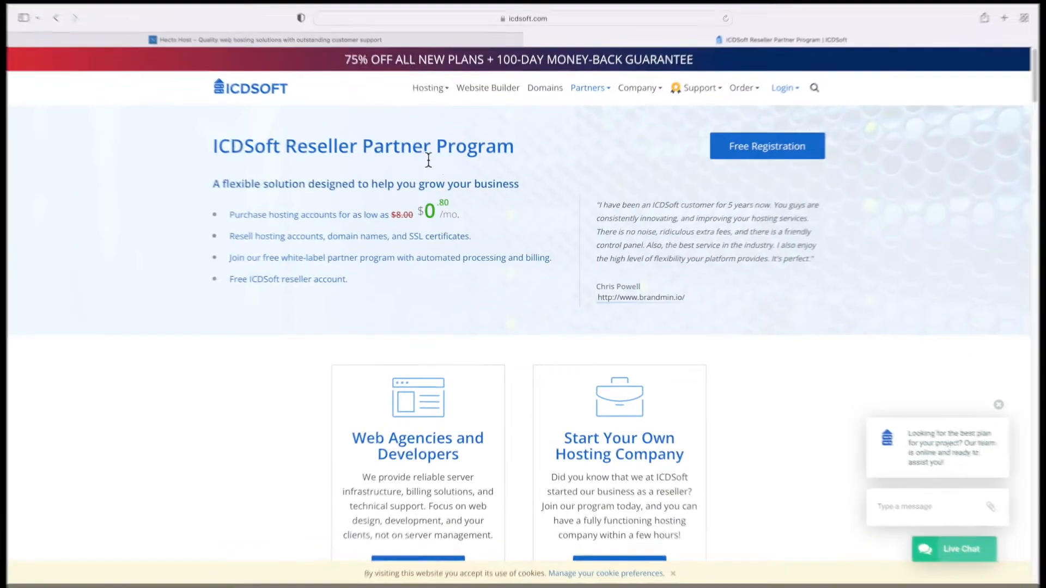
{"action": "double_click", "coordinate": [421, 156]}
{"action": "triple_click", "coordinate": [421, 157]}
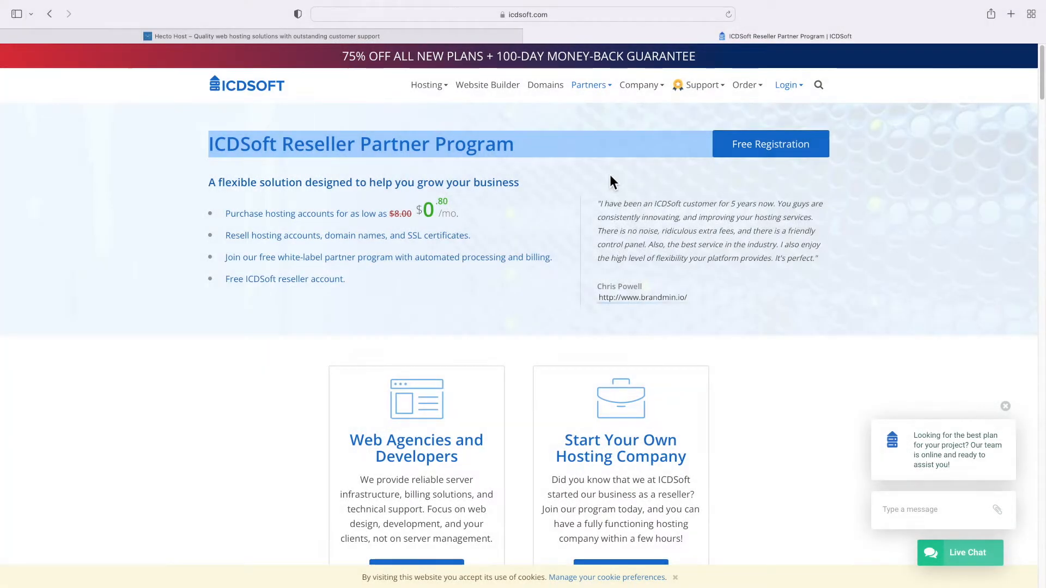
Highlight the business-growth subtitle and open the Start Your Own Hosting Company details
{"action": "left_click", "coordinate": [473, 192]}
{"action": "triple_click", "coordinate": [464, 192]}
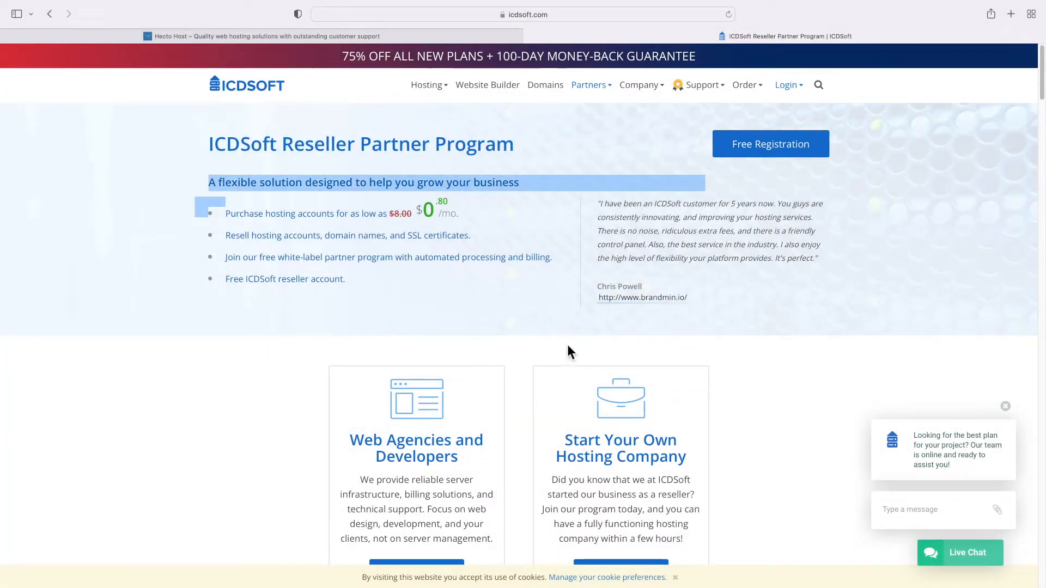
{"action": "left_click", "coordinate": [614, 384]}
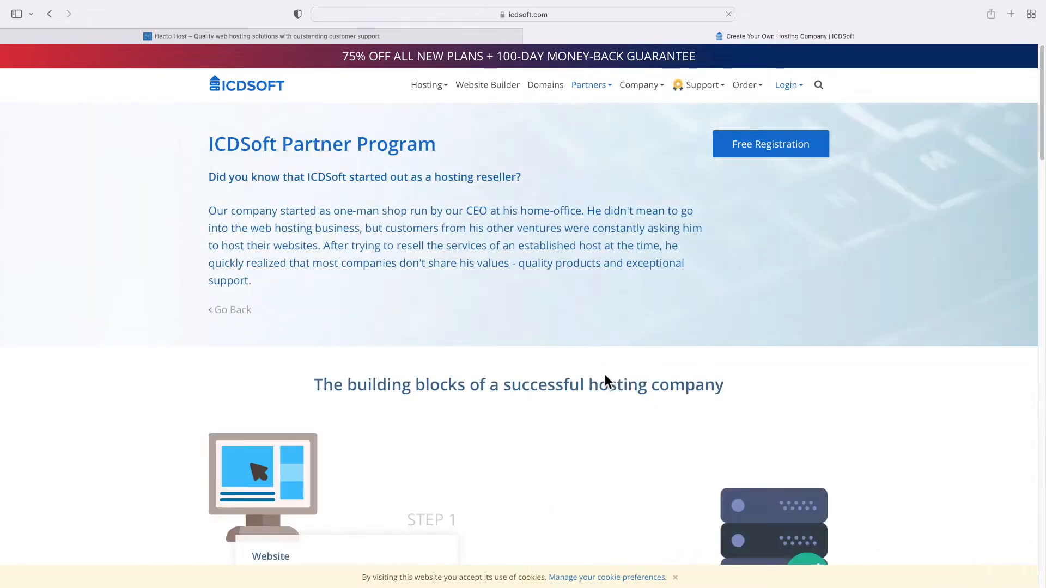
Scroll through the reseller steps and open the Free Registration page
{"action": "scroll", "coordinate": [605, 374], "scroll_direction": "down", "scroll_amount": 5}
{"action": "scroll", "coordinate": [605, 376], "scroll_direction": "down", "scroll_amount": 12}
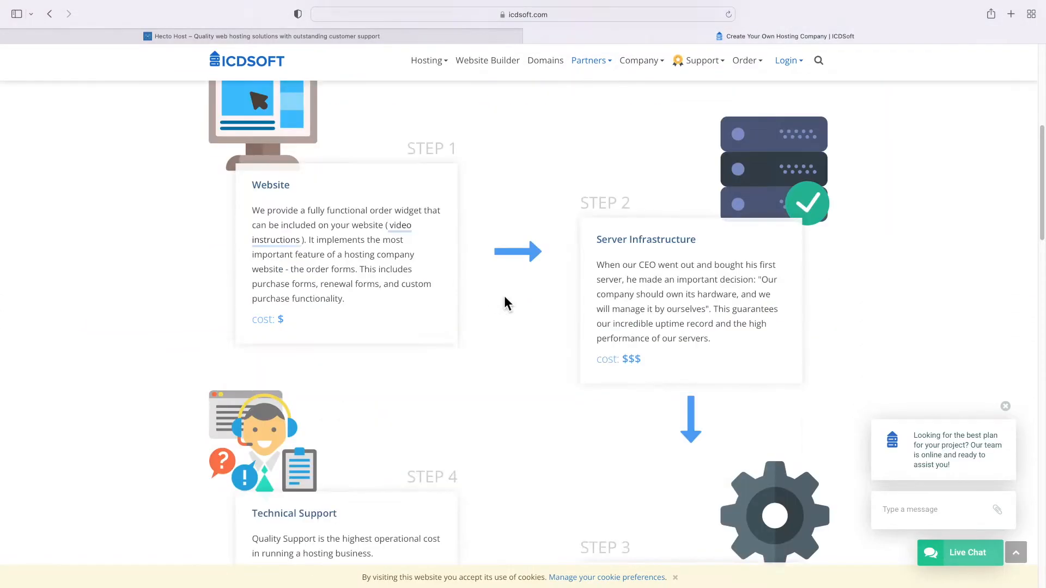
{"action": "scroll", "coordinate": [296, 358], "scroll_direction": "down", "scroll_amount": 5}
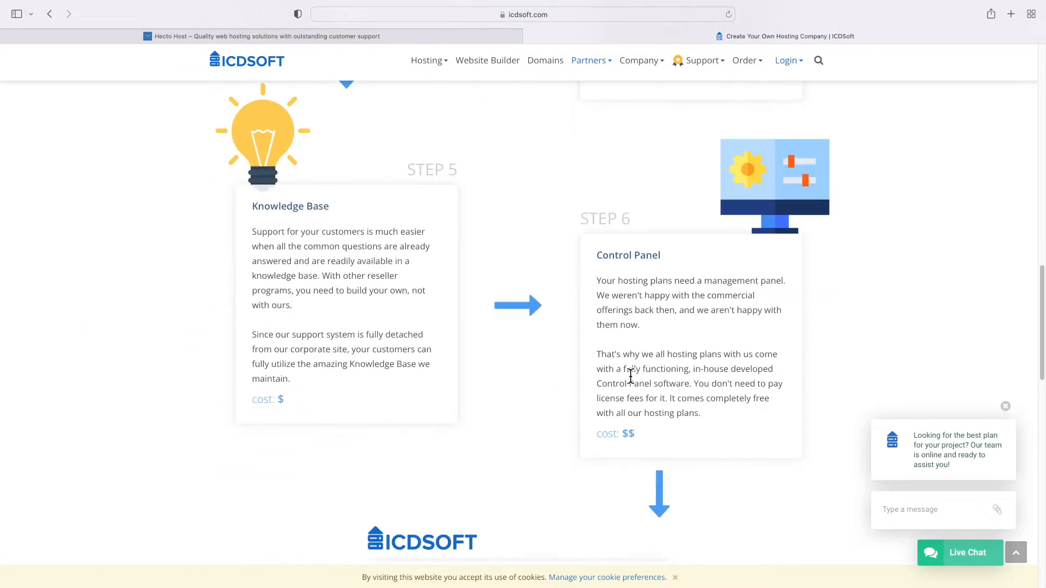
{"action": "left_click", "coordinate": [595, 444]}
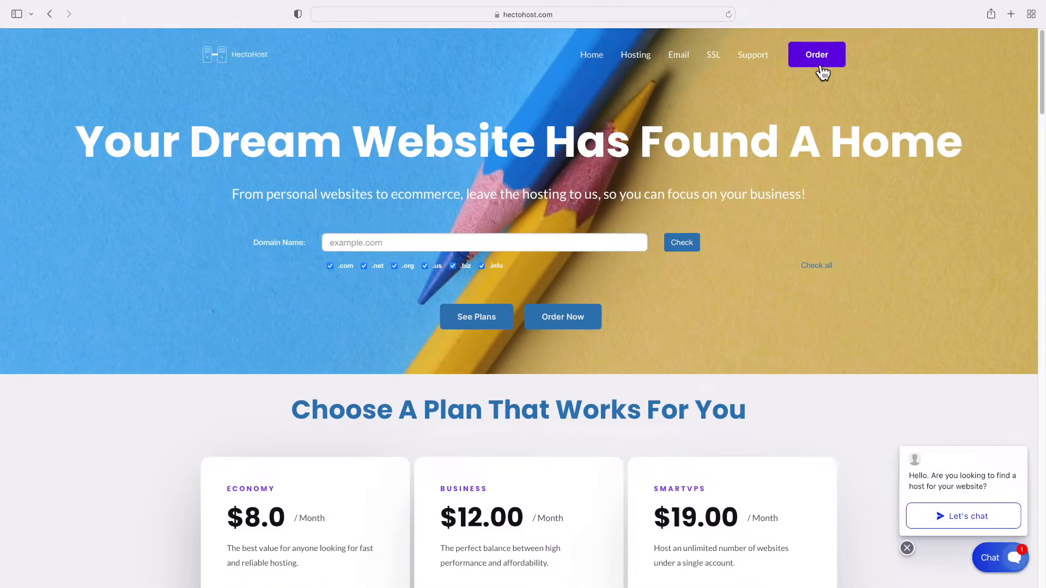
Start a new hosting order for the domain demo-order.com
{"action": "left_click", "coordinate": [821, 69]}
{"action": "left_click", "coordinate": [415, 247]}
{"action": "type", "text": "d"}
{"action": "scroll", "coordinate": [416, 310], "scroll_direction": "down", "scroll_amount": 9}
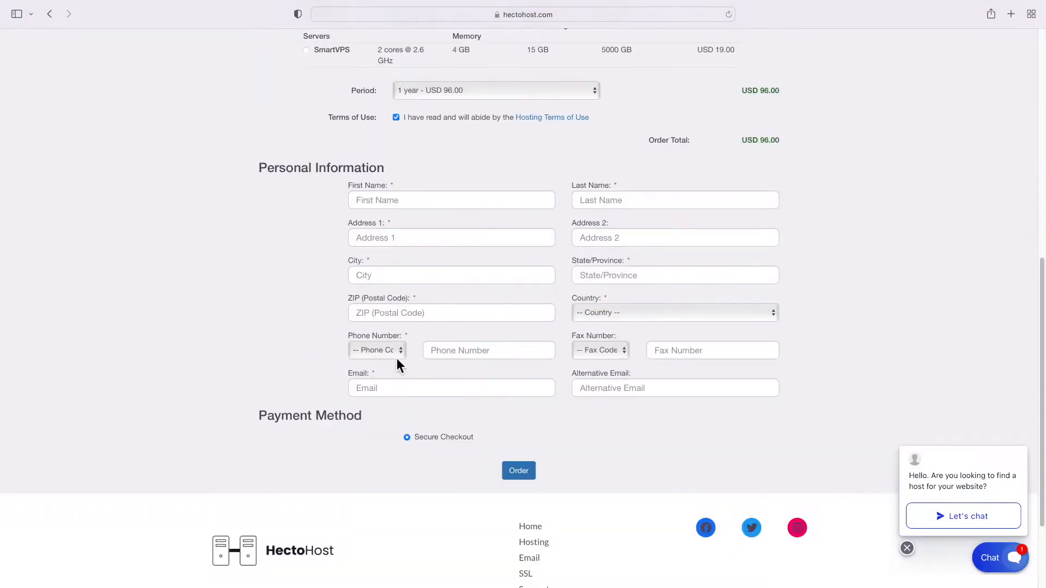
{"action": "scroll", "coordinate": [397, 364], "scroll_direction": "up", "scroll_amount": 3}
Fill in the customer's name, address, ZIP and country United States, then reach the PayPal login
{"action": "left_click", "coordinate": [397, 387]}
{"action": "type", "text": "John"}
{"action": "key", "text": "Tab"}
{"action": "type", "text": "Smith"}
{"action": "key", "text": "Tab"}
{"action": "type", "text": "Examplew York"}
{"action": "key", "text": "Tab"}
{"action": "type", "text": "12345"}
{"action": "key", "text": "Tab"}
{"action": "type", "text": "United States"}
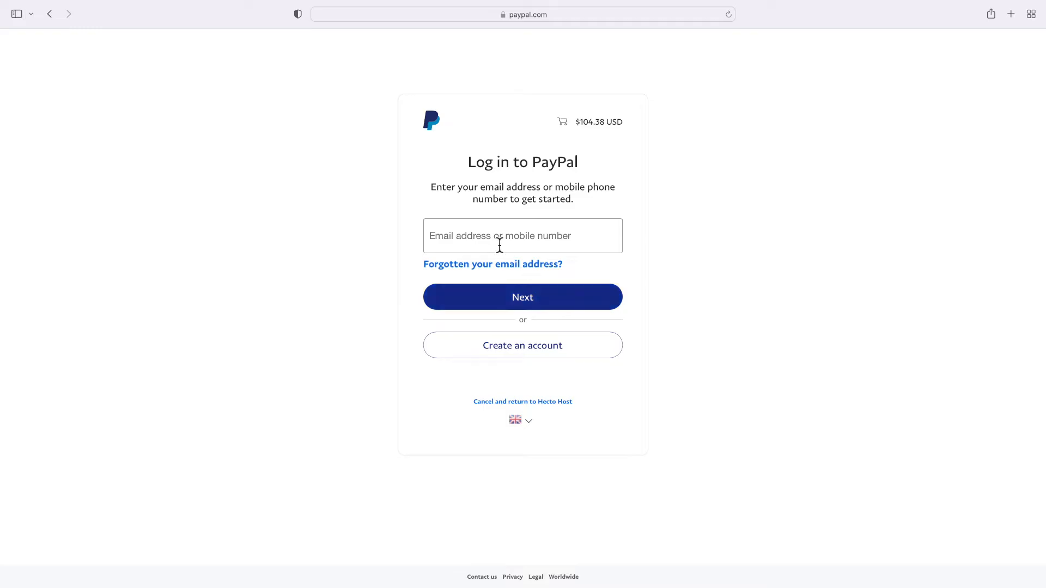
{"action": "left_click", "coordinate": [497, 242]}
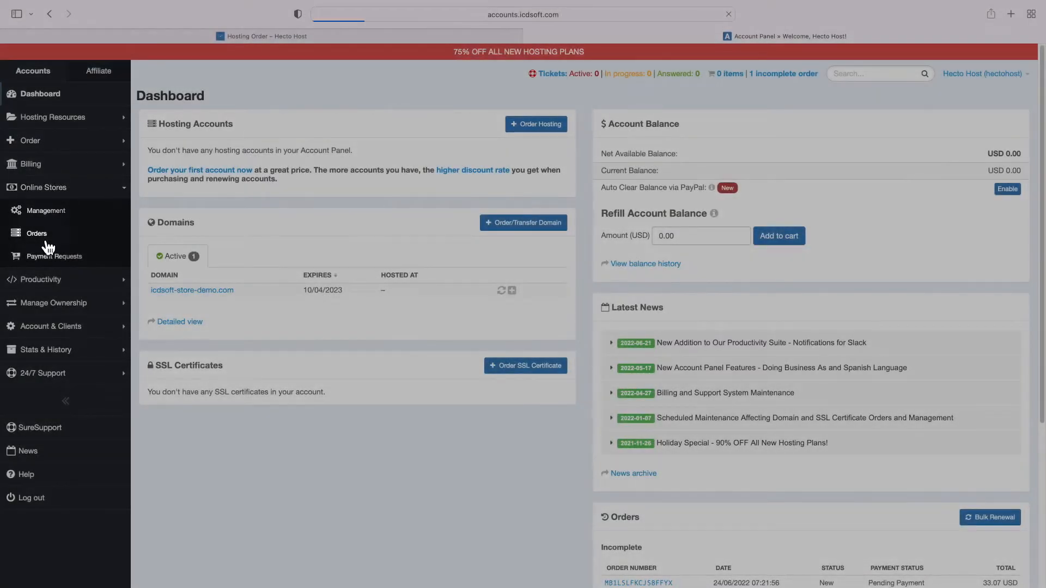
Open the store's pending order and send it to checkout
{"action": "left_click", "coordinate": [47, 240]}
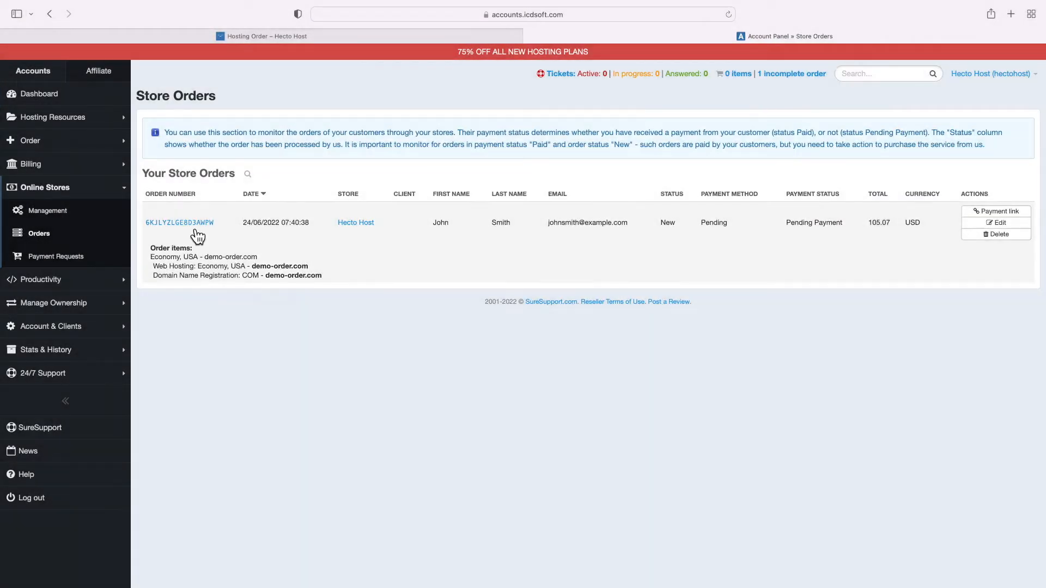
{"action": "left_click", "coordinate": [188, 225]}
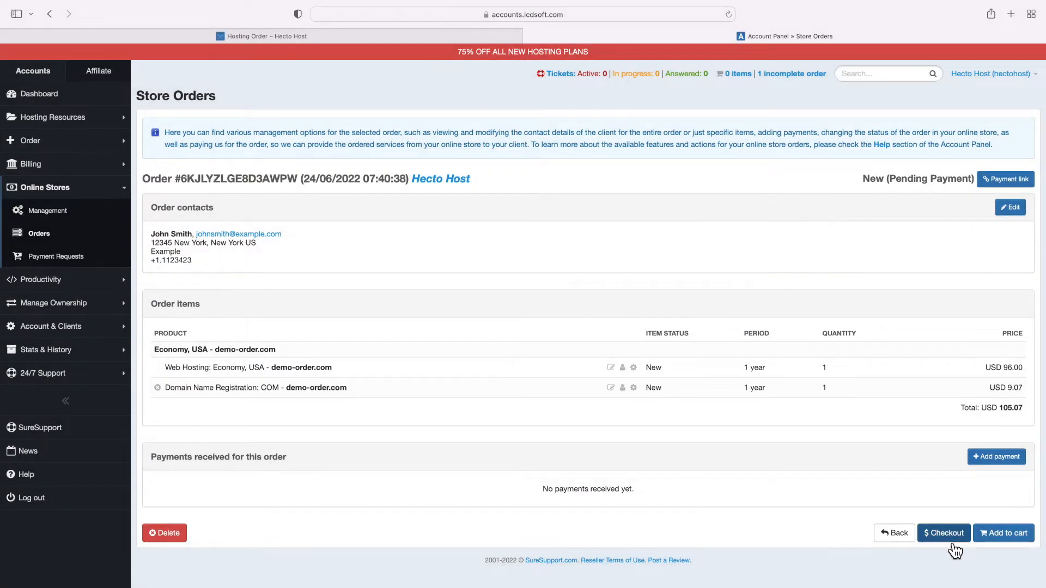
{"action": "left_click", "coordinate": [953, 542]}
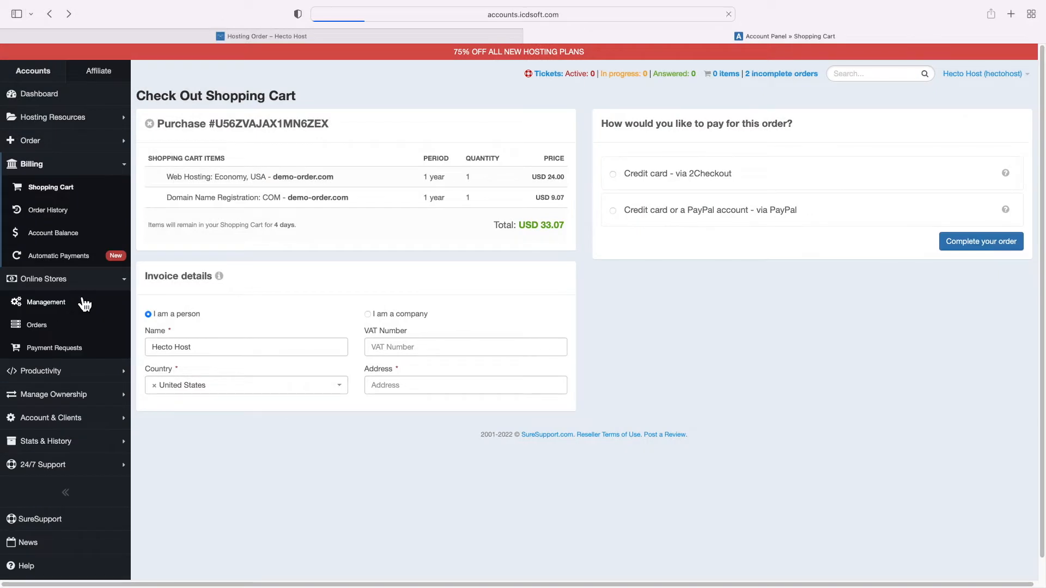
Set Order auto processing to Yes in the Hecto Host store settings
{"action": "left_click", "coordinate": [82, 302]}
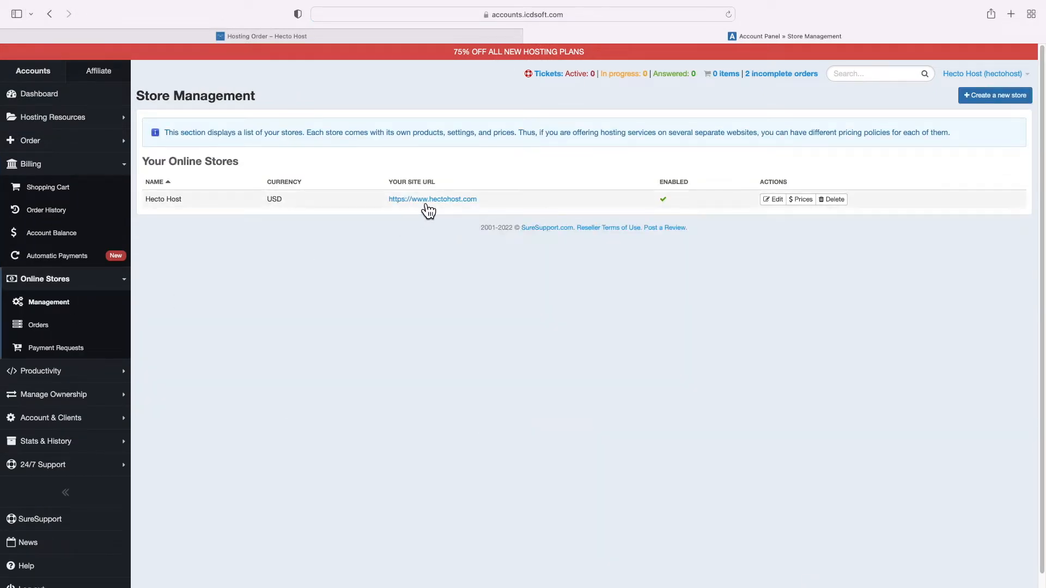
{"action": "left_click", "coordinate": [773, 200]}
{"action": "scroll", "coordinate": [516, 320], "scroll_direction": "down", "scroll_amount": 10}
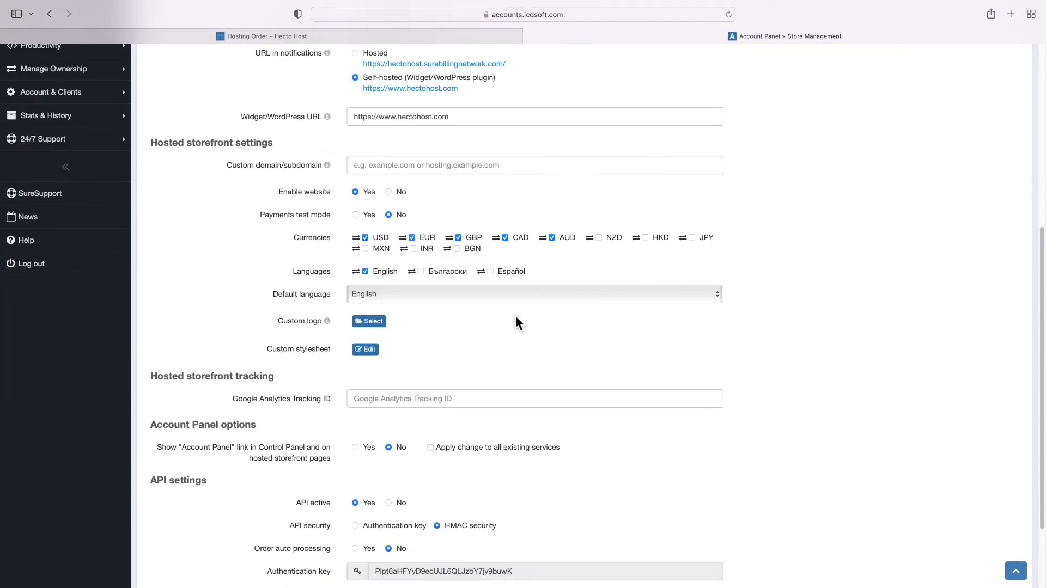
{"action": "scroll", "coordinate": [515, 322], "scroll_direction": "down", "scroll_amount": 2}
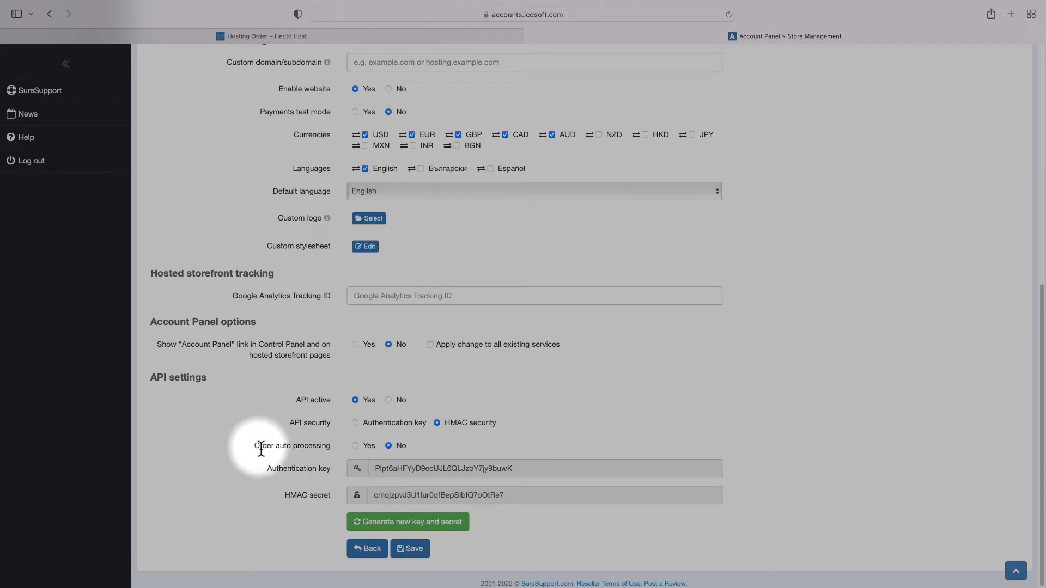
{"action": "left_click", "coordinate": [355, 446]}
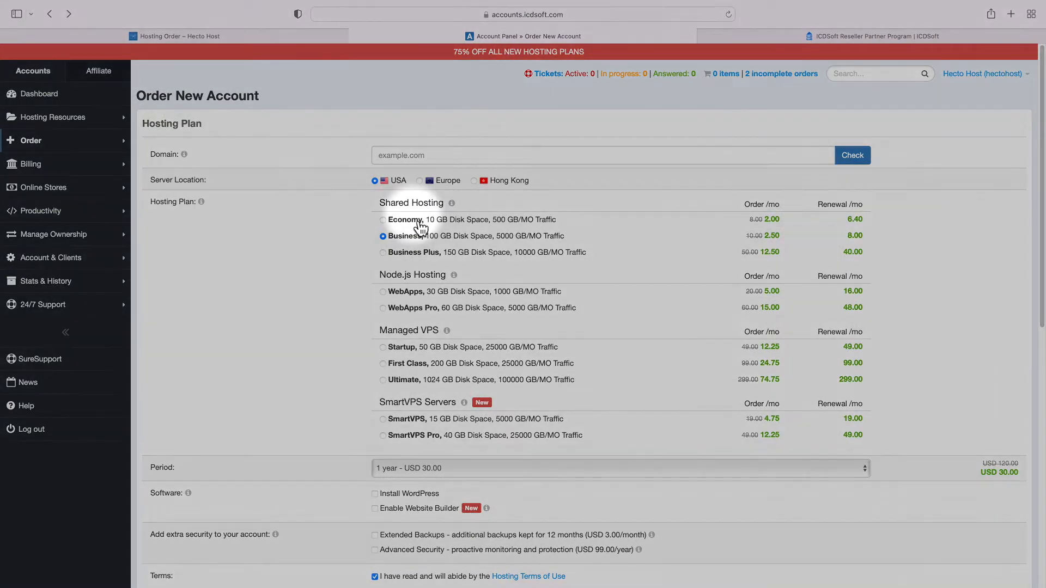
Select the Economy plan at USD 24.00/year and compare it with the storefront's USD 96.00
{"action": "left_click", "coordinate": [406, 219]}
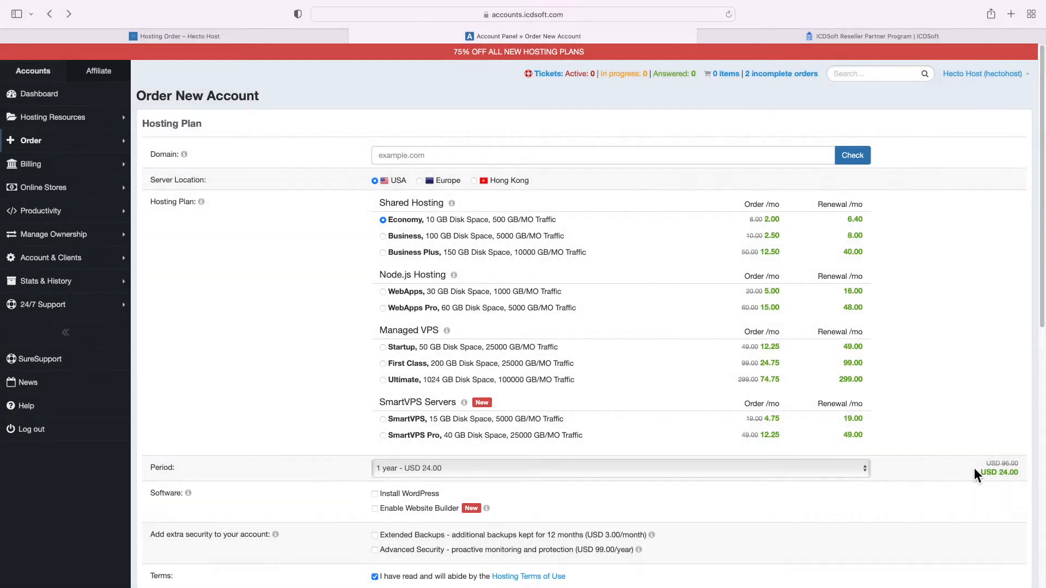
{"action": "left_click", "coordinate": [176, 39]}
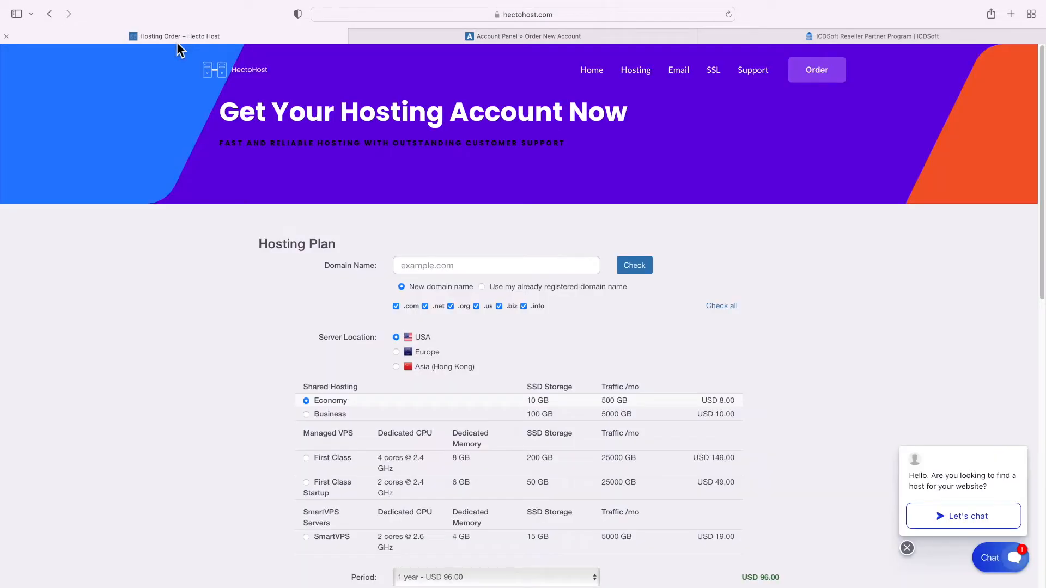
{"action": "scroll", "coordinate": [529, 261], "scroll_direction": "down", "scroll_amount": 3}
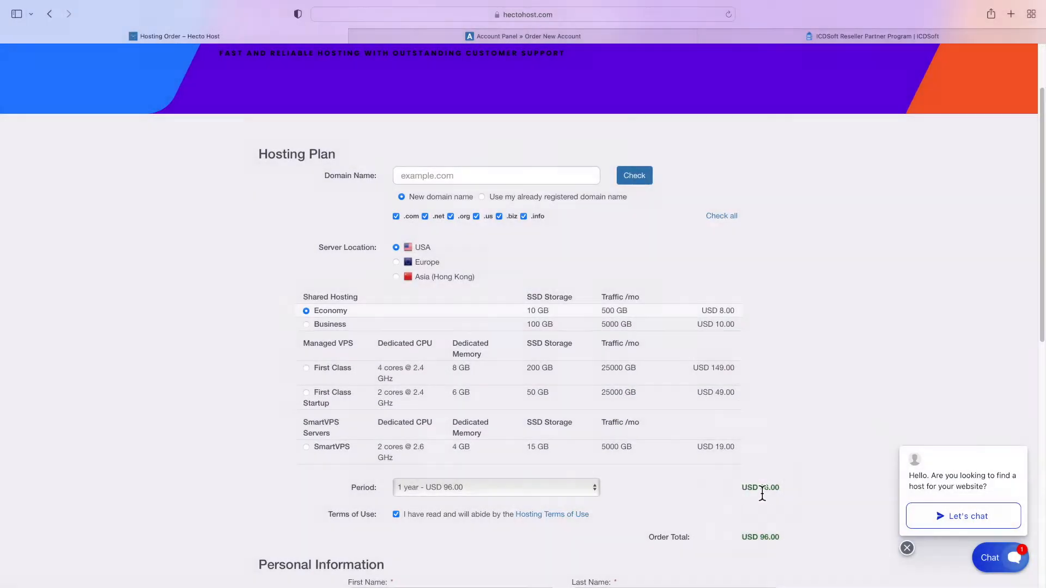
{"action": "left_click", "coordinate": [537, 41]}
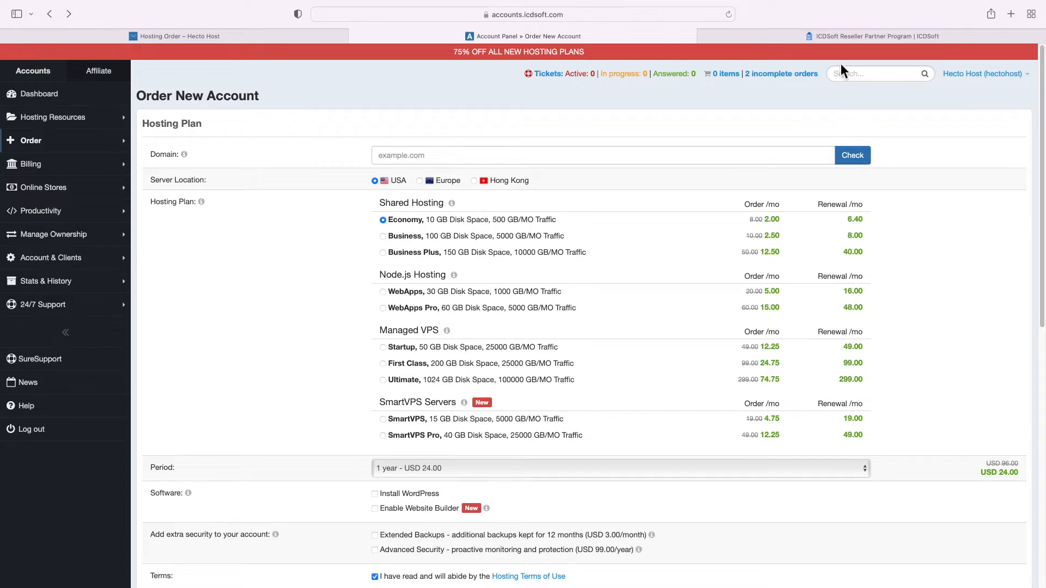
{"action": "left_click", "coordinate": [836, 35]}
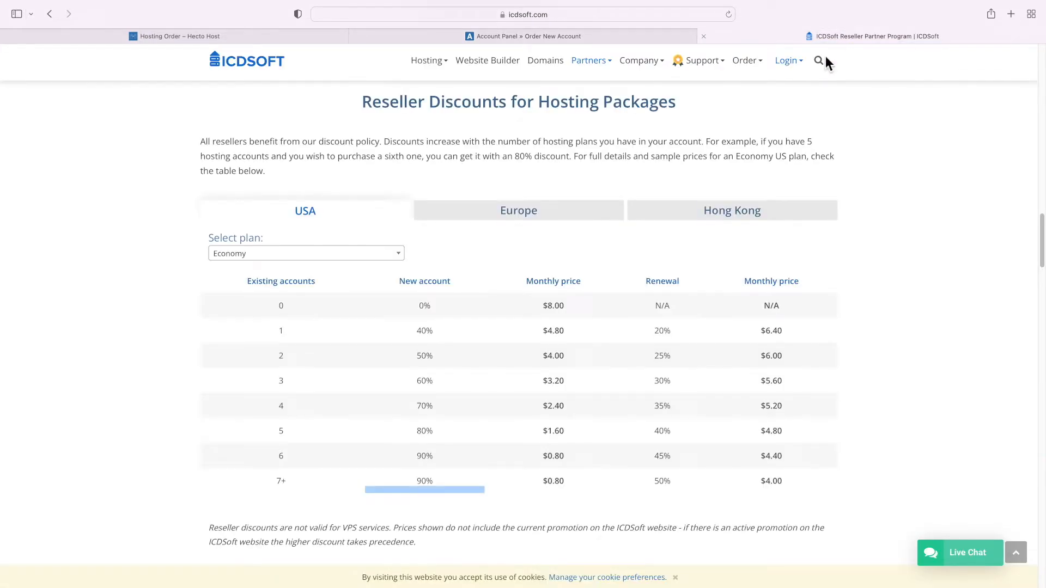
Highlight the Reseller Discounts heading and the 7+ accounts 90% row, then go to ICDSoft's homepage
{"action": "triple_click", "coordinate": [461, 102]}
{"action": "left_click", "coordinate": [461, 102]}
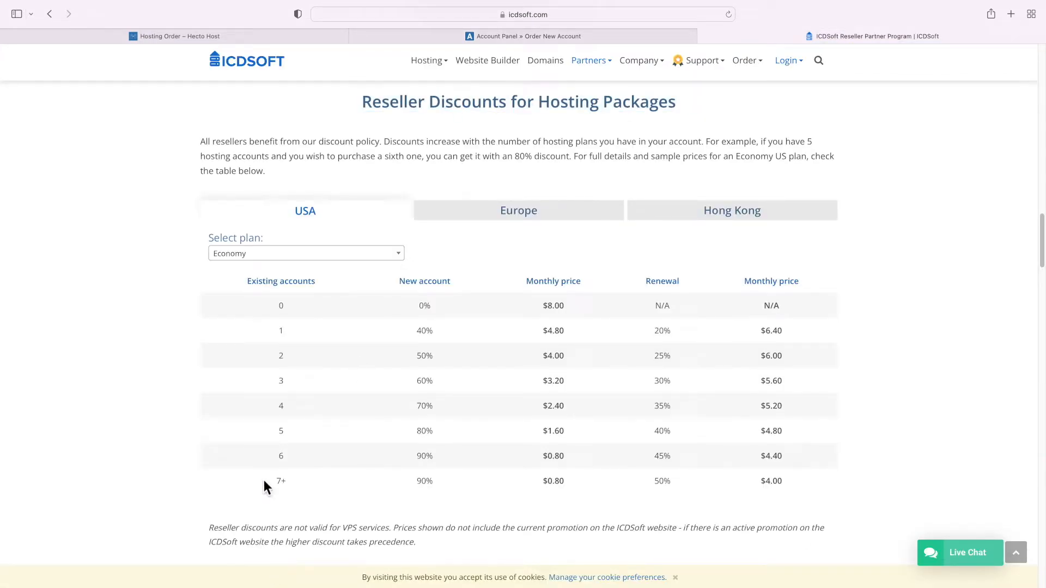
{"action": "left_click_drag", "start_coordinate": [396, 492], "coordinate": [753, 496]}
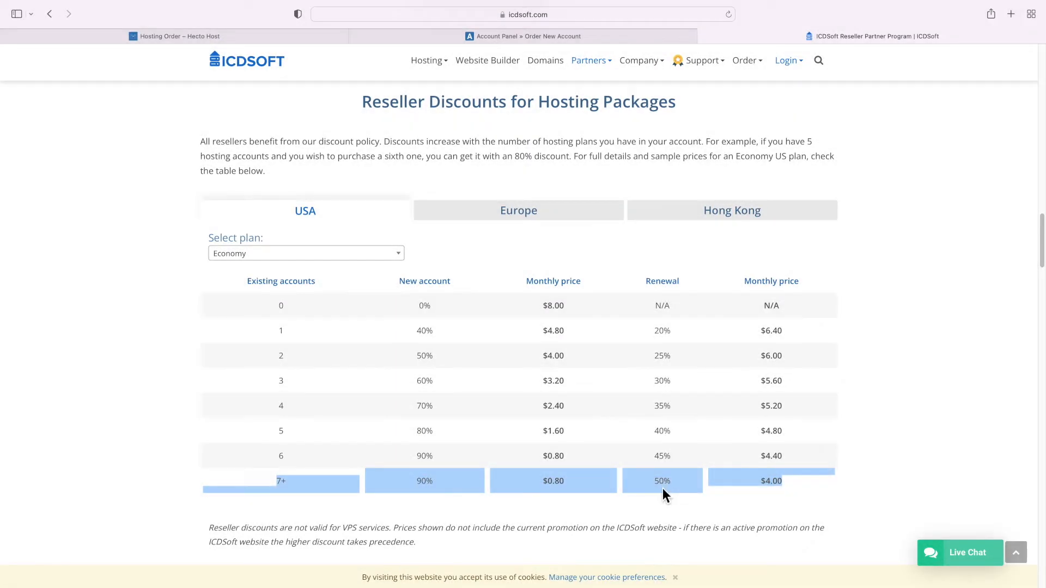
{"action": "left_click", "coordinate": [663, 488]}
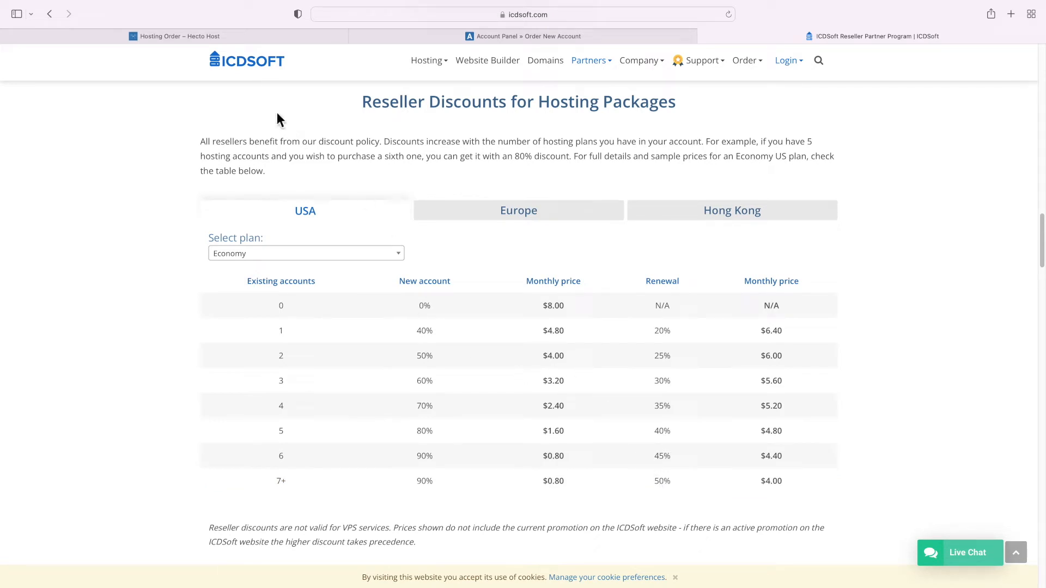
{"action": "left_click", "coordinate": [255, 66]}
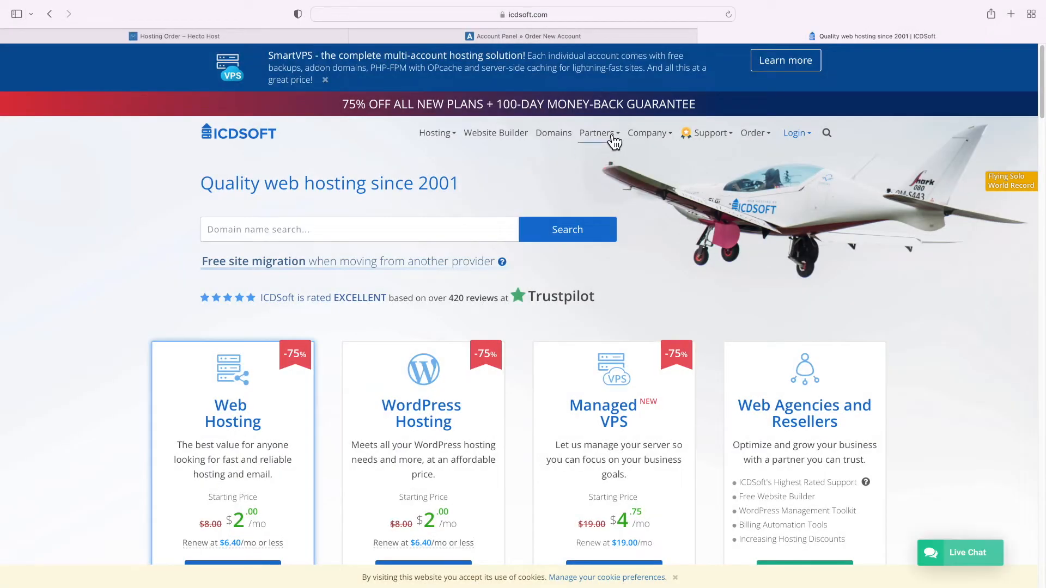
From Partners > Resellers, start Free Registration and enter a username and password
{"action": "mouse_move", "coordinate": [611, 143]}
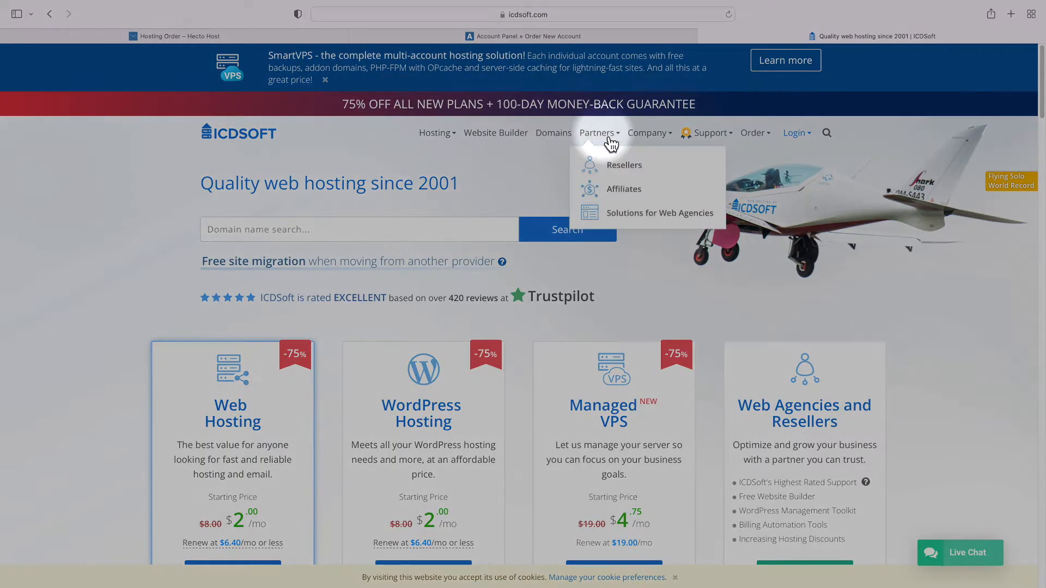
{"action": "left_click", "coordinate": [613, 167]}
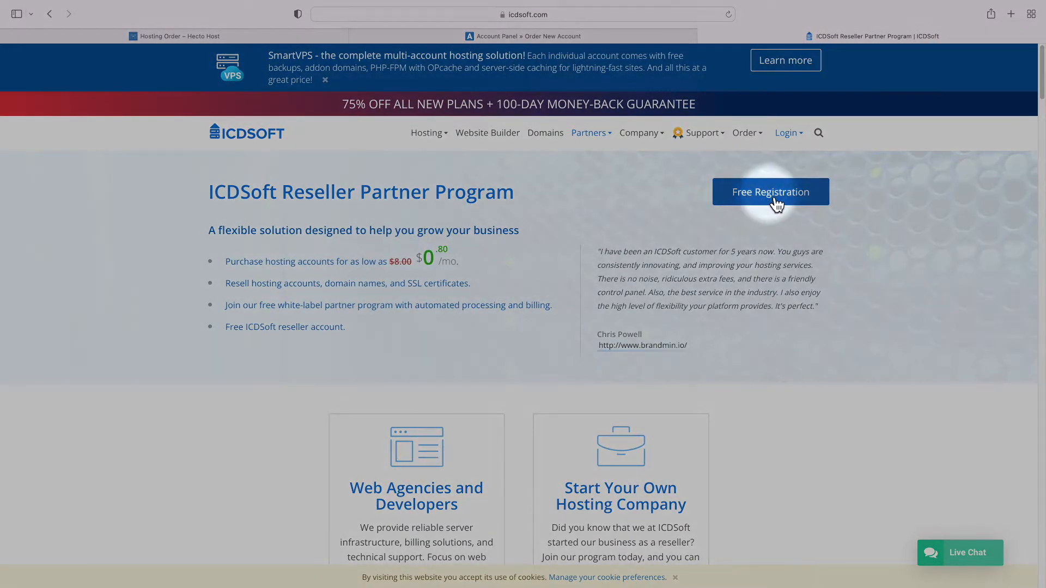
{"action": "left_click", "coordinate": [777, 199]}
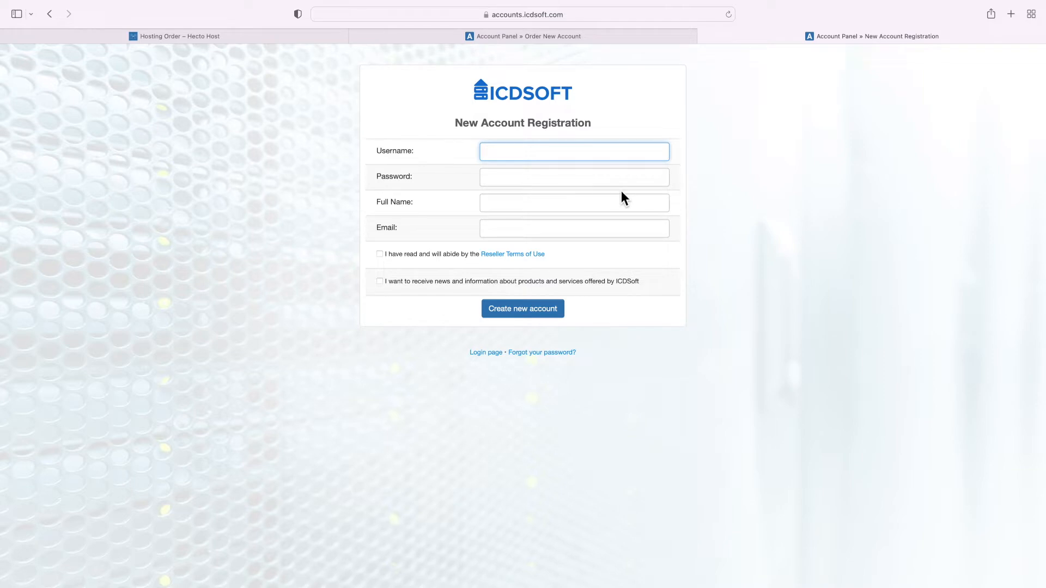
{"action": "type", "text": "hectohost"}
{"action": "key", "text": "Tab"}
{"action": "type", "text": "*************"}
{"action": "left_click", "coordinate": [522, 230]}
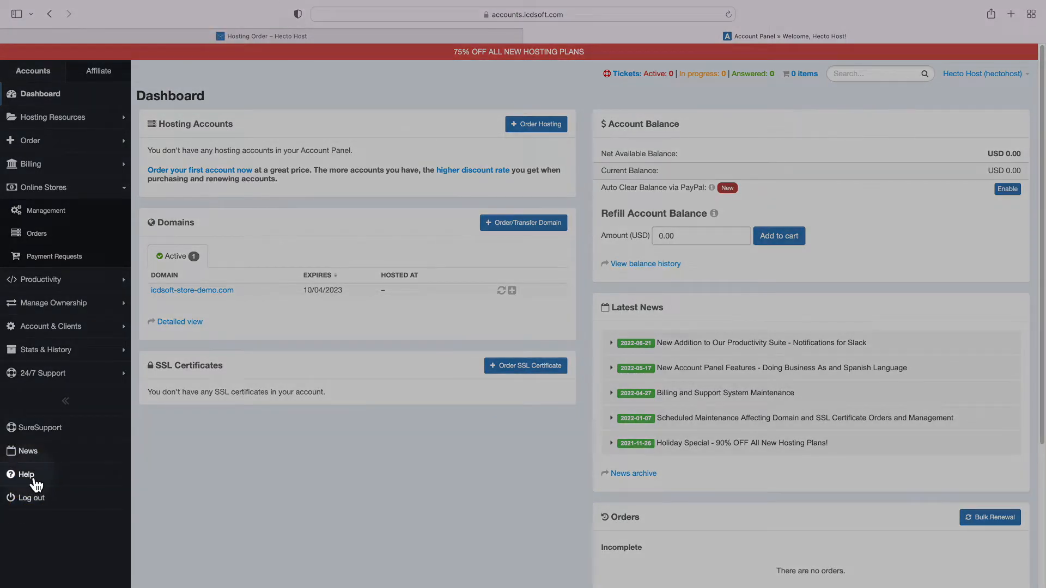
Browse the Account Panel help topics, then go to Online Stores > Management
{"action": "left_click", "coordinate": [33, 483]}
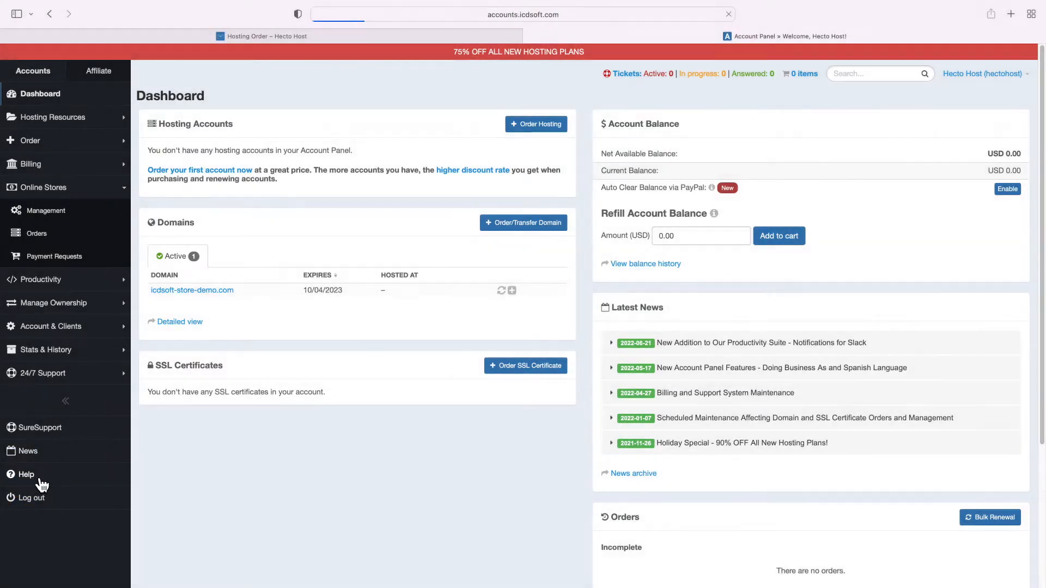
{"action": "scroll", "coordinate": [321, 308], "scroll_direction": "down", "scroll_amount": 10}
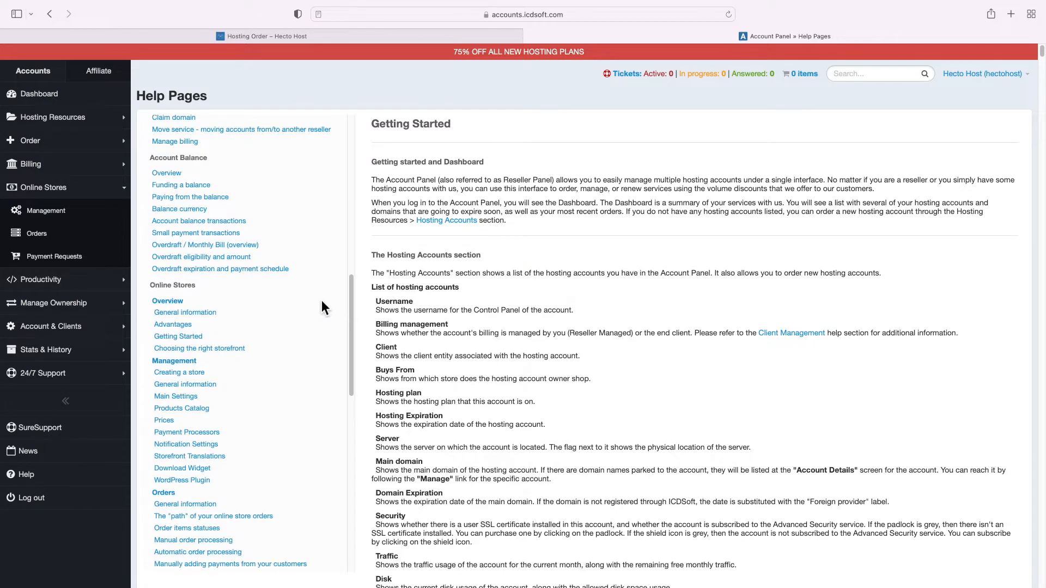
{"action": "scroll", "coordinate": [158, 289], "scroll_direction": "up", "scroll_amount": 10}
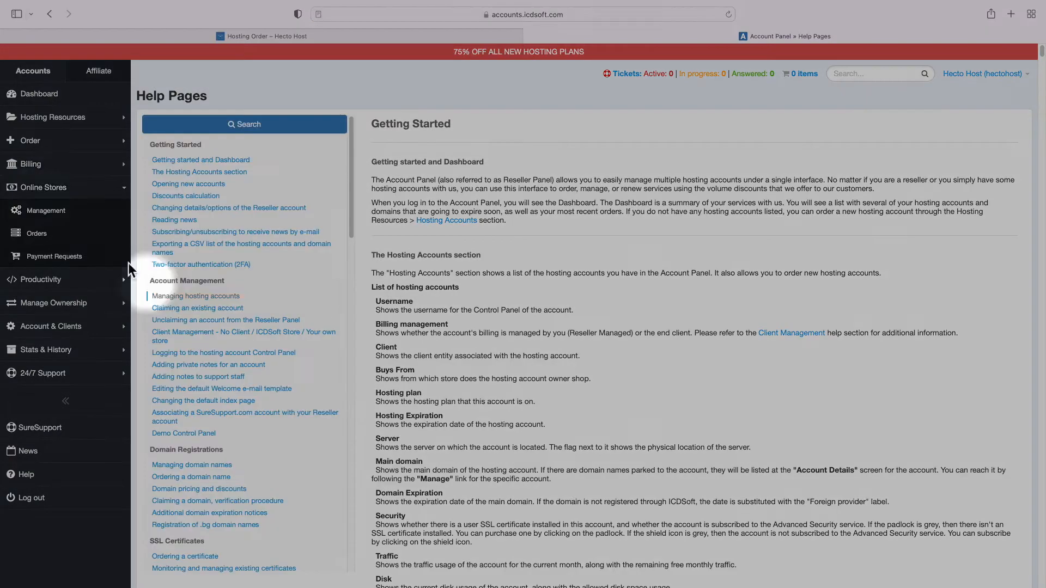
{"action": "left_click", "coordinate": [54, 218]}
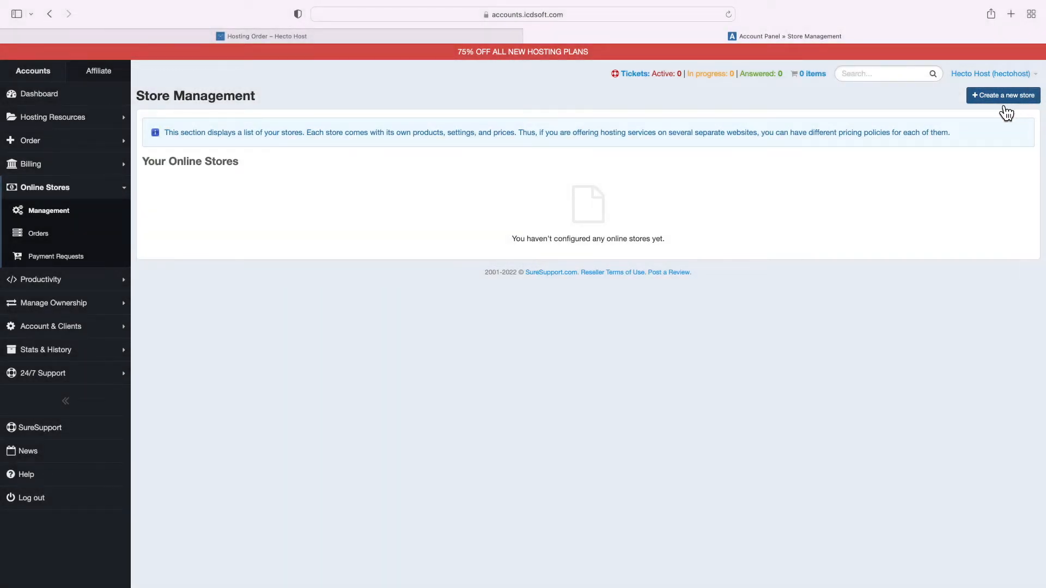
Read the stores explanation and open the new online store form
{"action": "left_click_drag", "start_coordinate": [562, 139], "coordinate": [937, 136]}
{"action": "left_click", "coordinate": [978, 97]}
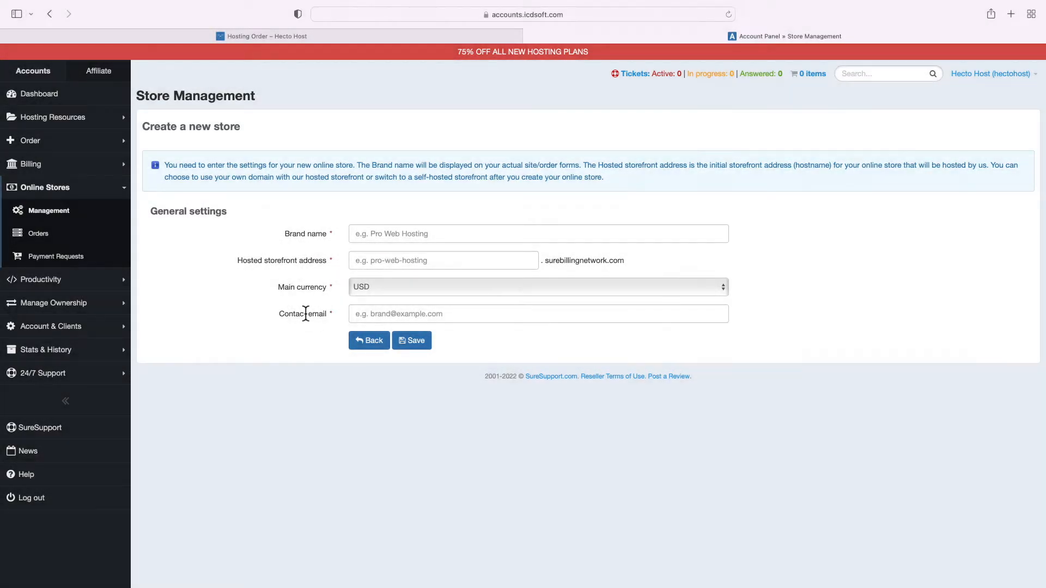
{"action": "left_click", "coordinate": [319, 314]}
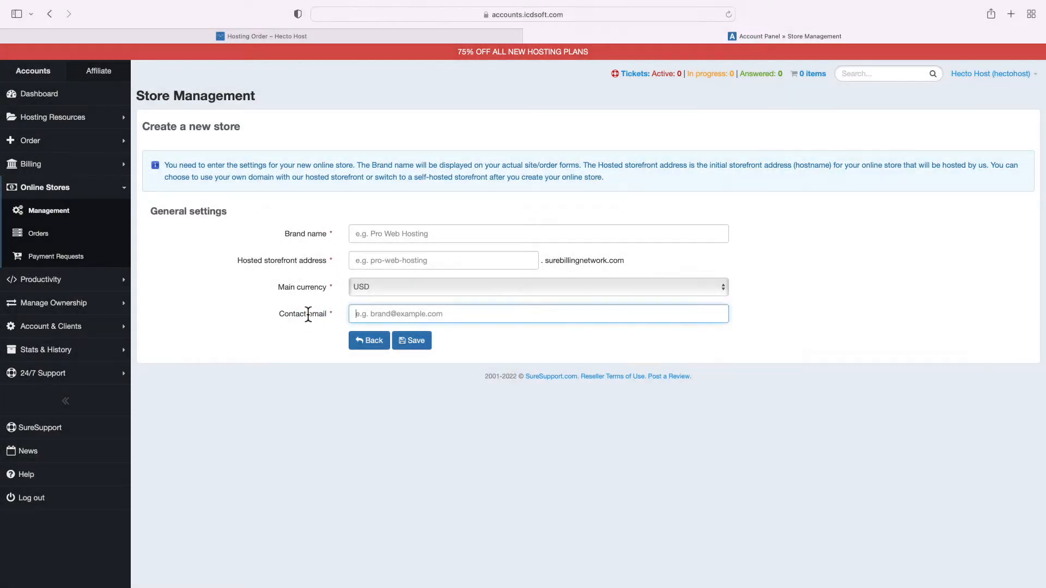
Enter brand Hecto Host, storefront address hectohost and a contact email, keep USD, and save
{"action": "left_click", "coordinate": [402, 237]}
{"action": "type", "text": "Hecto Host"}
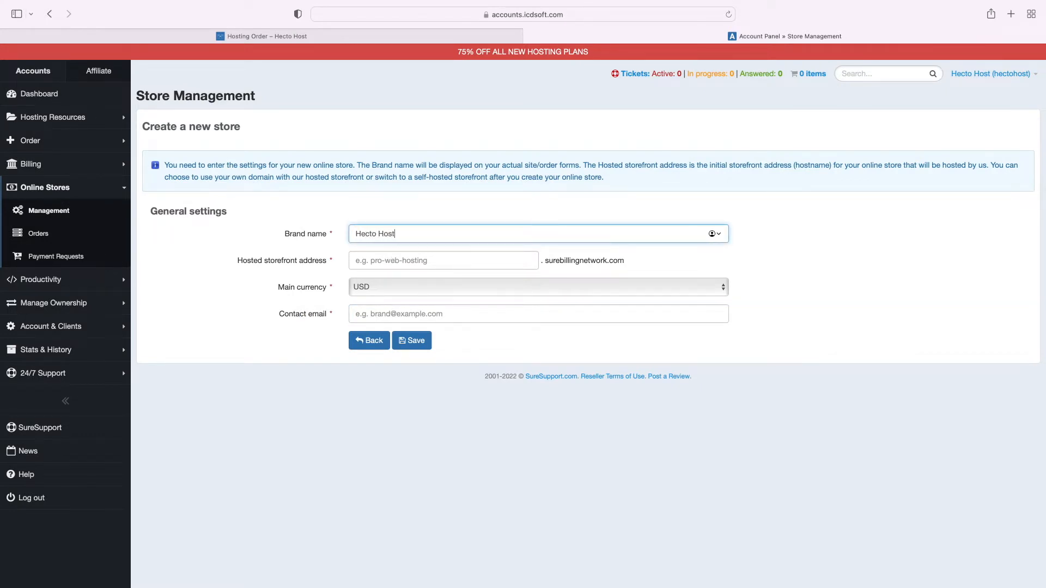
{"action": "key", "text": "Tab"}
{"action": "type", "text": "hectohost"}
{"action": "key", "text": "Tab"}
{"action": "key", "text": "Tab"}
{"action": "type", "text": "s"}
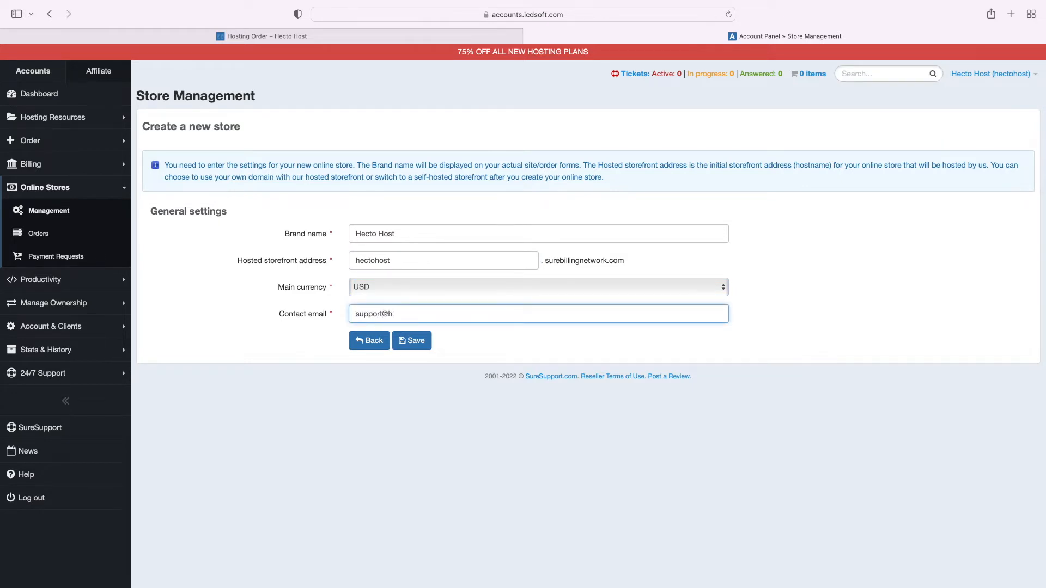
{"action": "left_click", "coordinate": [421, 343]}
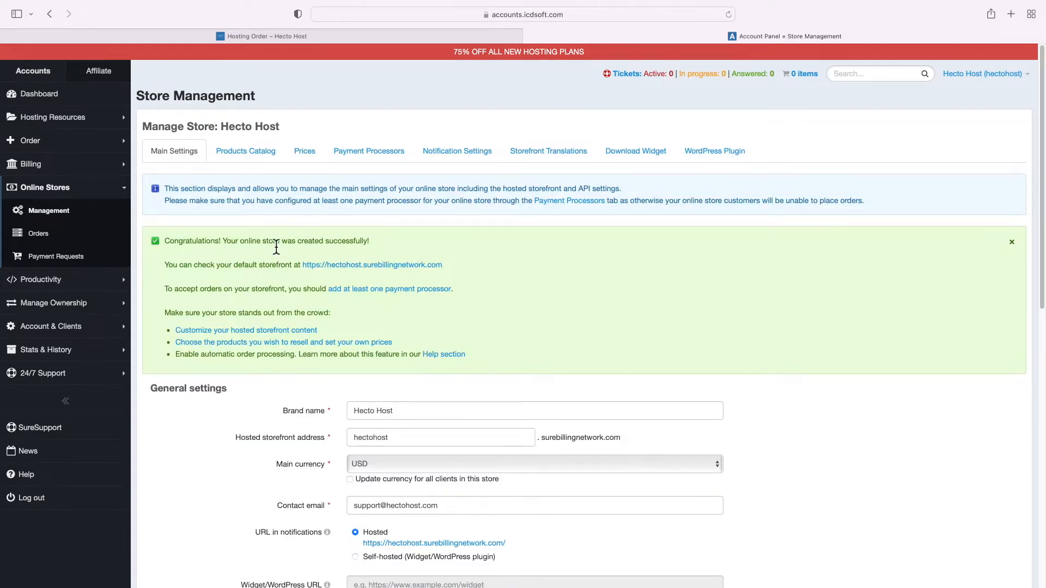
{"action": "scroll", "coordinate": [276, 247], "scroll_direction": "down", "scroll_amount": 3}
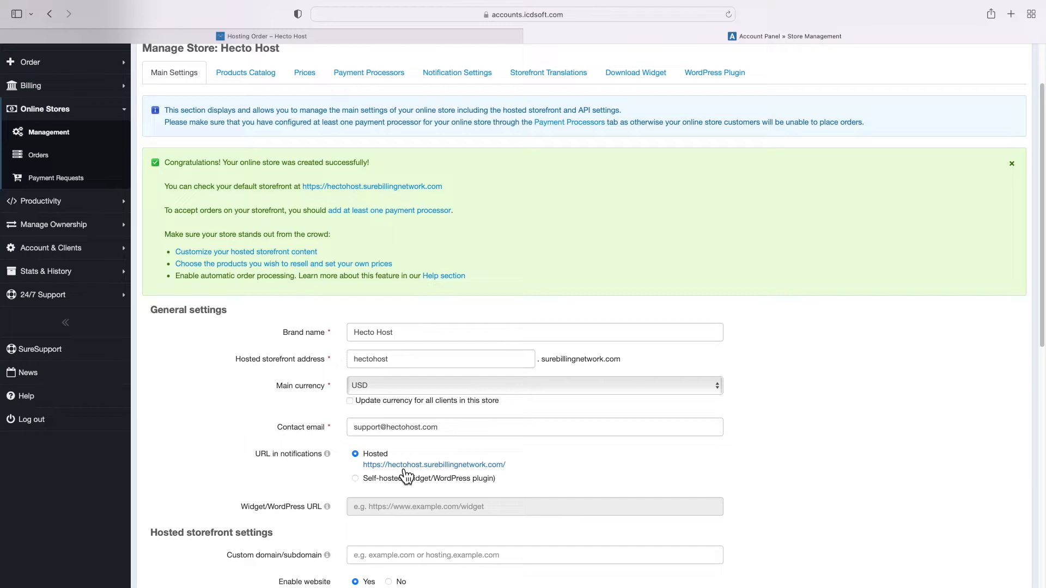
Open the hosted Hecto Host storefront in a new tab and scroll its home page
{"action": "left_click", "coordinate": [404, 466]}
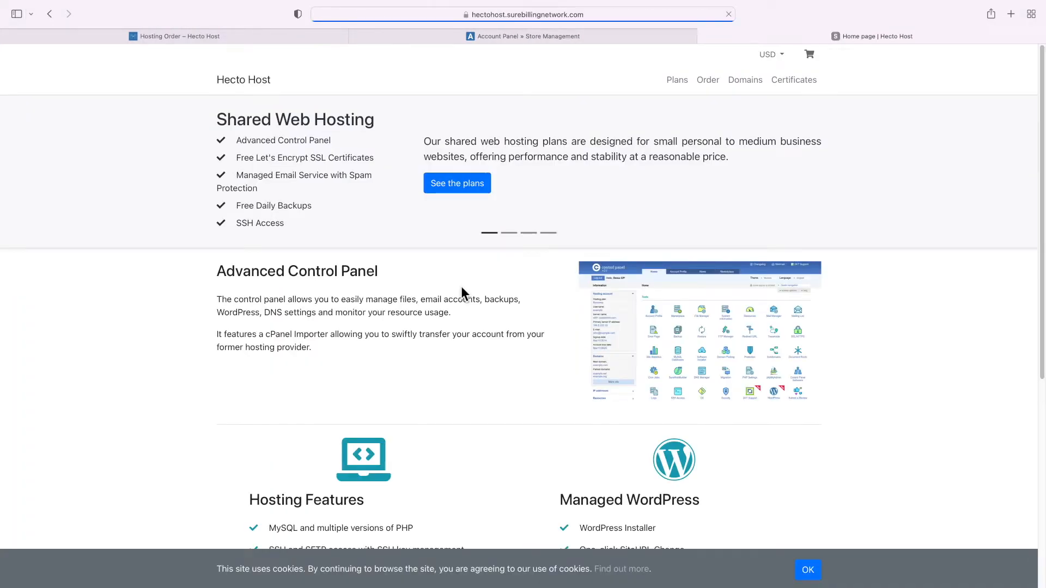
{"action": "scroll", "coordinate": [461, 286], "scroll_direction": "down", "scroll_amount": 5}
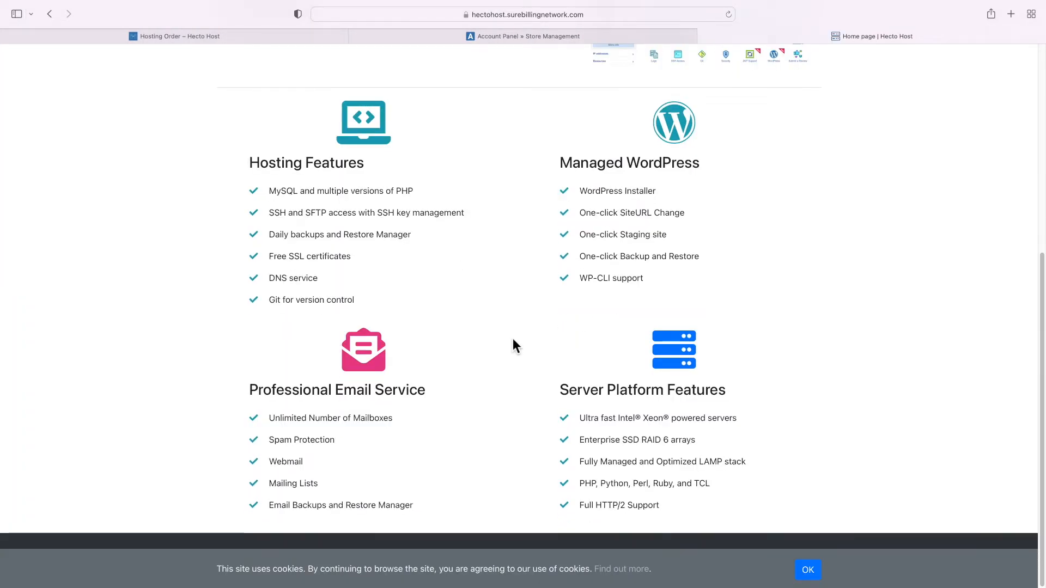
{"action": "scroll", "coordinate": [517, 217], "scroll_direction": "up", "scroll_amount": 5}
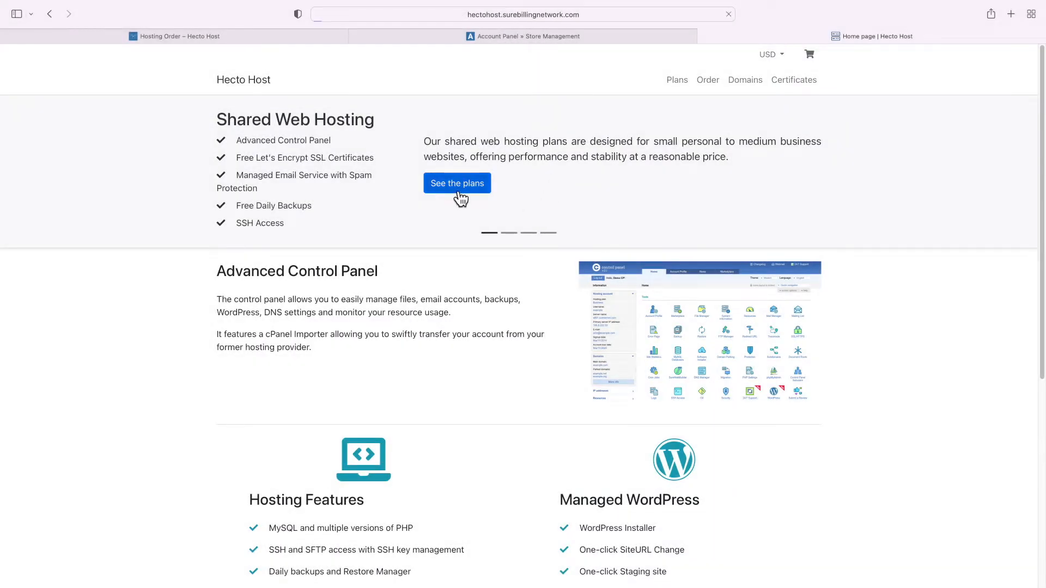
View the storefront's hosting plans and domain search pages, then return to the store settings
{"action": "left_click", "coordinate": [455, 185]}
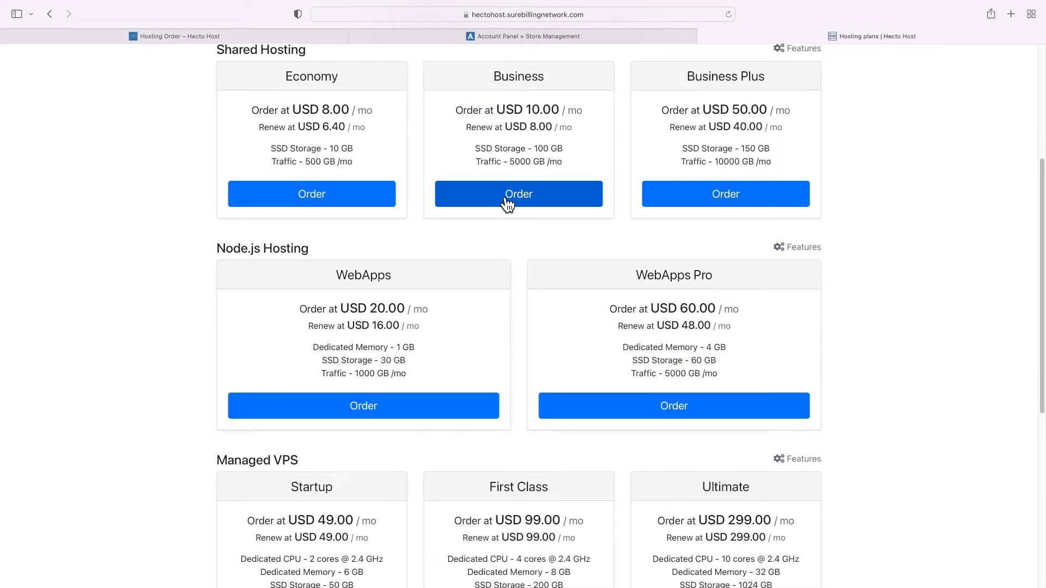
{"action": "scroll", "coordinate": [508, 201], "scroll_direction": "down", "scroll_amount": 5}
{"action": "scroll", "coordinate": [502, 203], "scroll_direction": "up", "scroll_amount": 7}
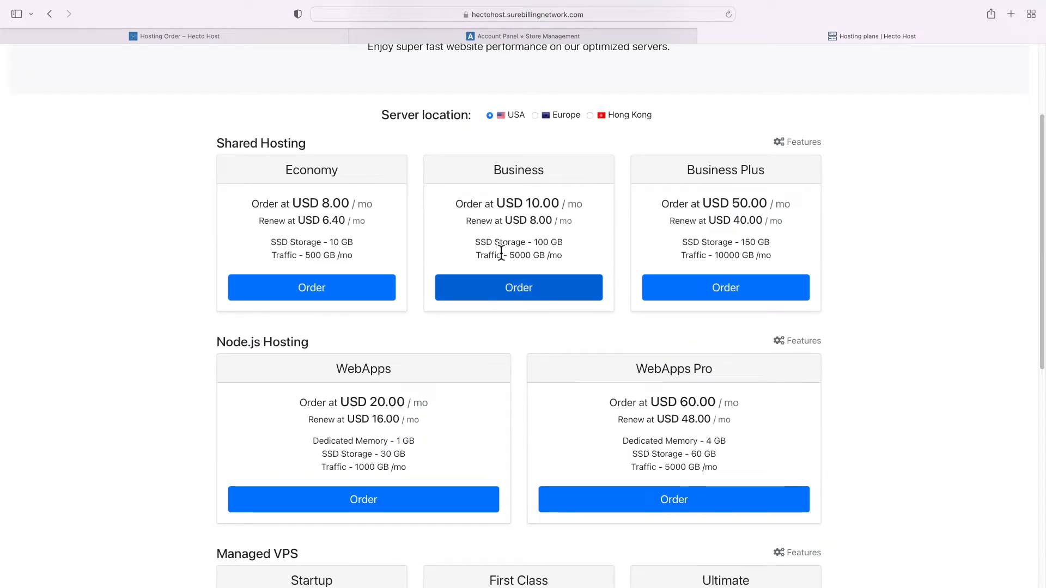
{"action": "scroll", "coordinate": [509, 262], "scroll_direction": "up", "scroll_amount": 3}
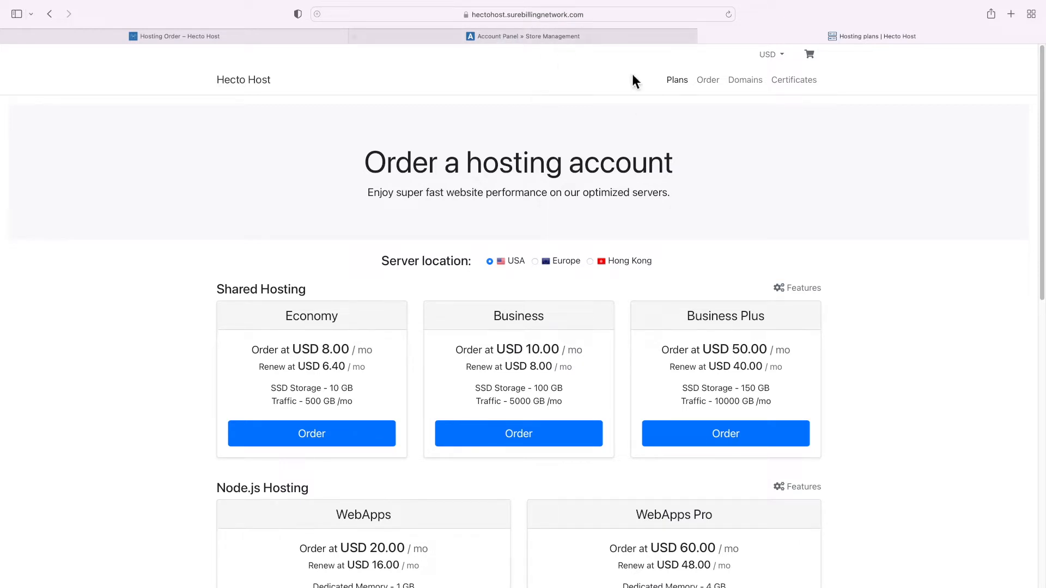
{"action": "left_click", "coordinate": [747, 88]}
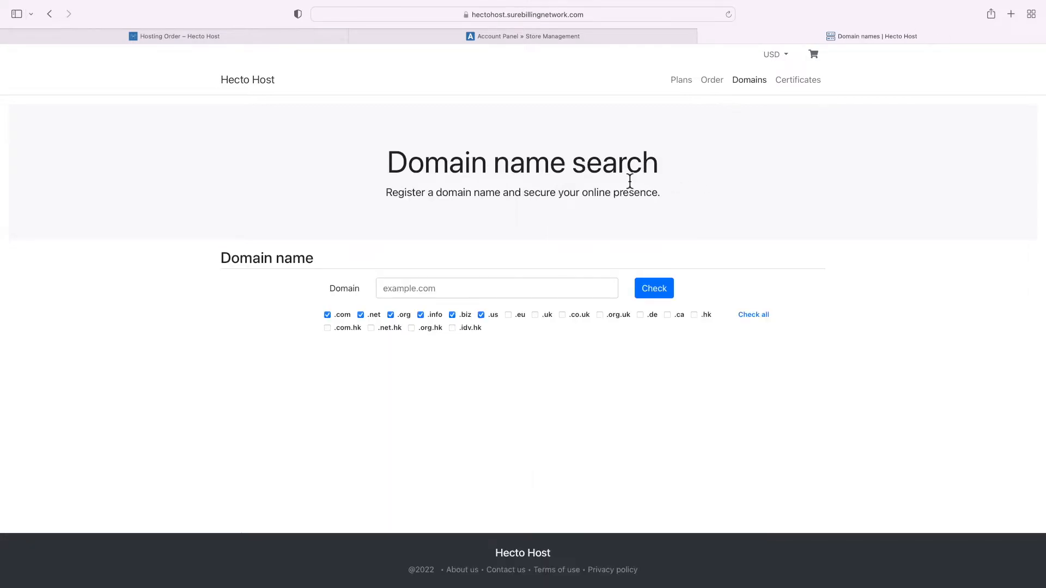
{"action": "left_click", "coordinate": [540, 39]}
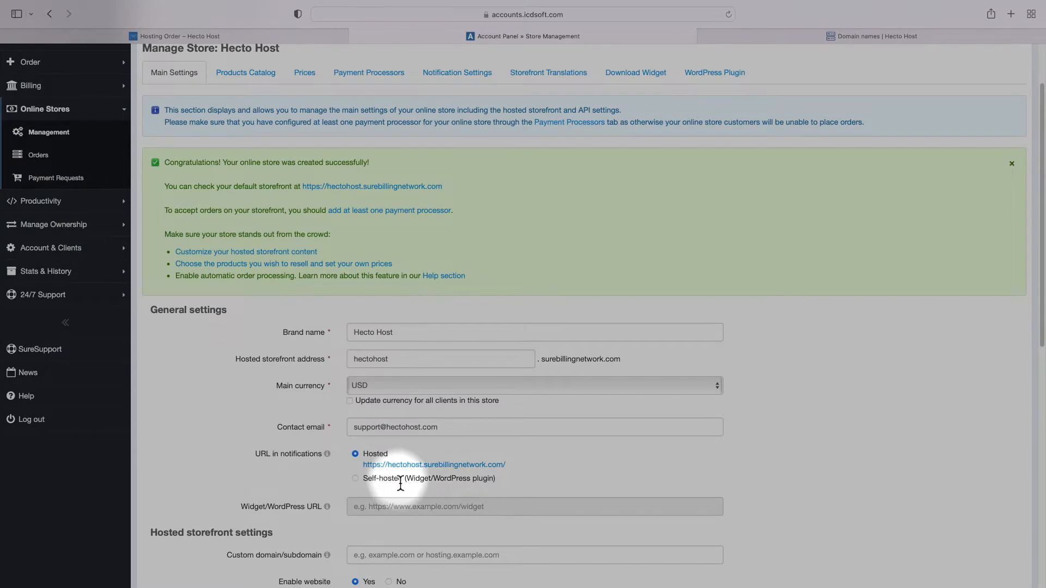
{"action": "left_click", "coordinate": [400, 481]}
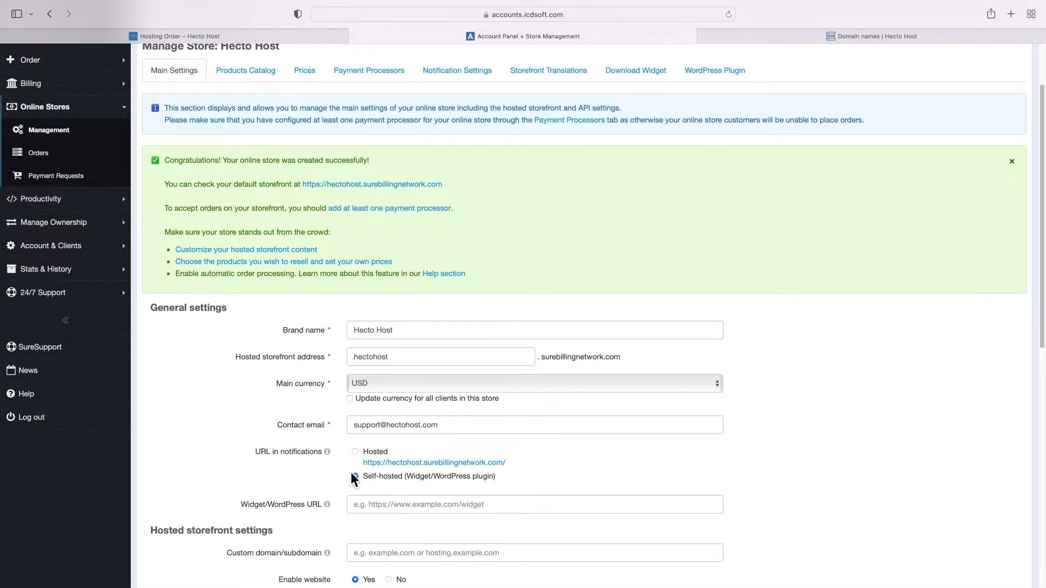
{"action": "scroll", "coordinate": [352, 475], "scroll_direction": "down", "scroll_amount": 1}
{"action": "scroll", "coordinate": [319, 456], "scroll_direction": "down", "scroll_amount": 3}
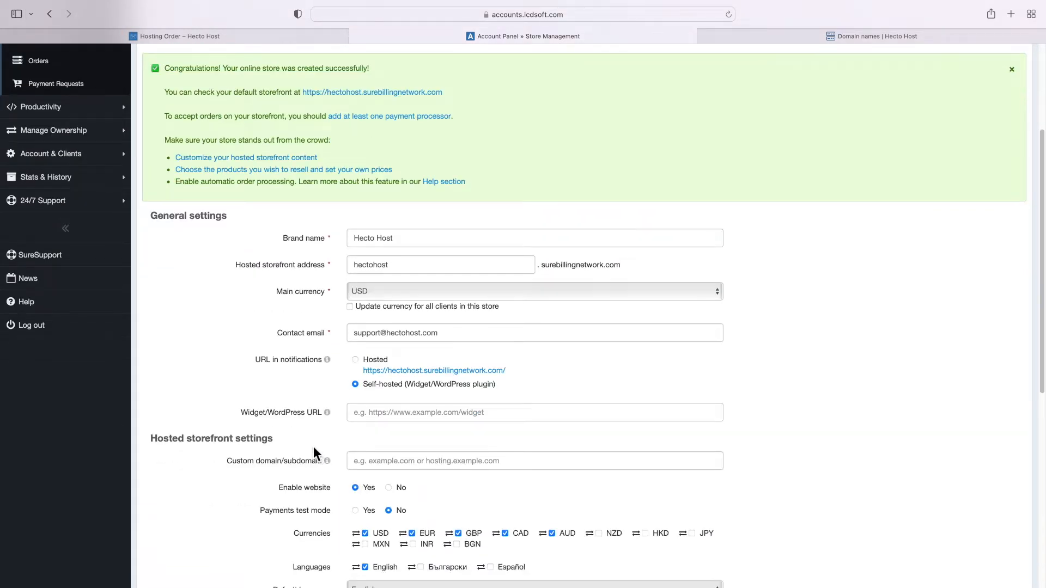
{"action": "left_click", "coordinate": [373, 418]}
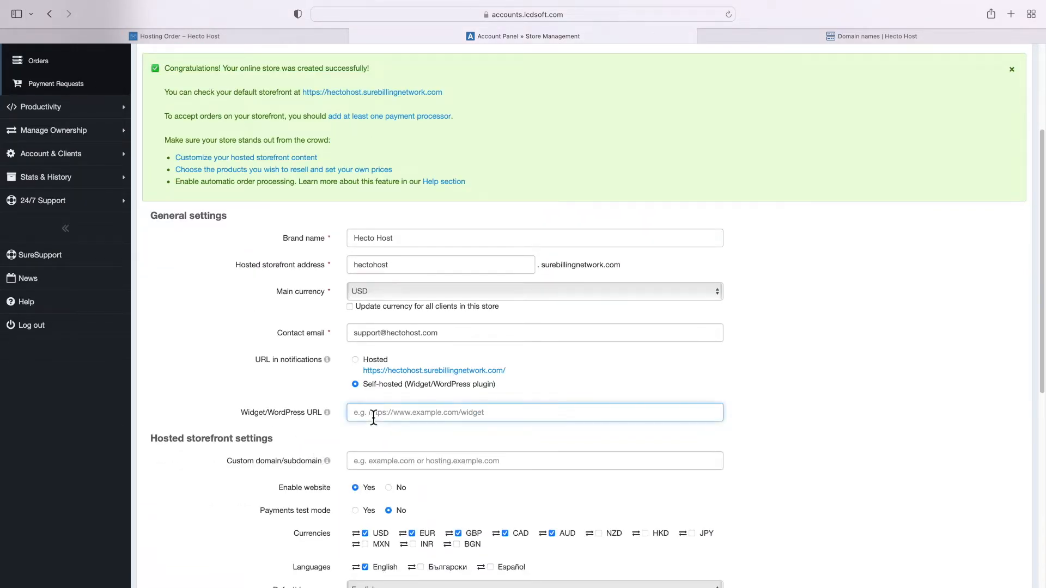
{"action": "type", "text": "https://"}
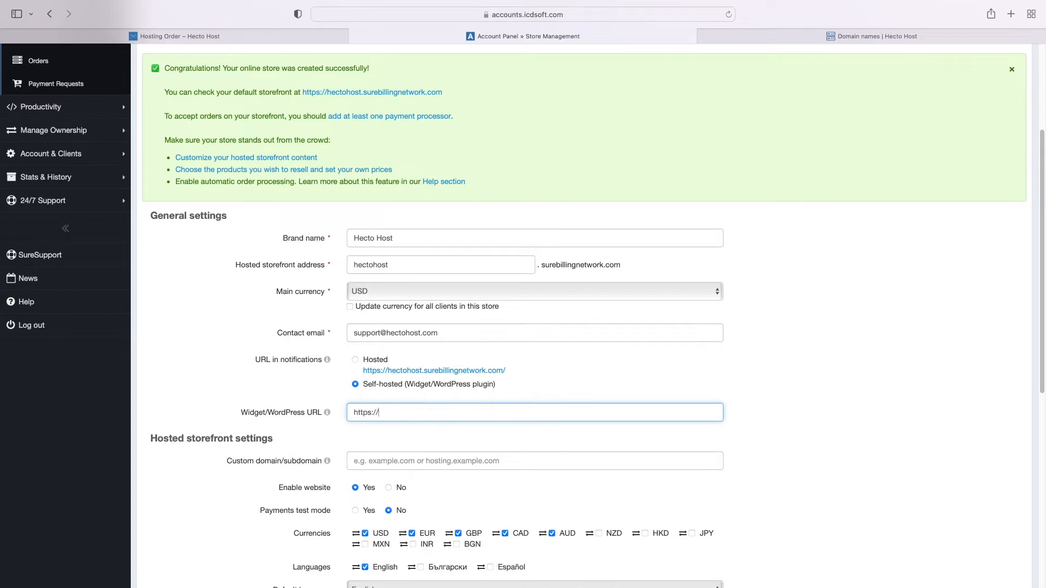
{"action": "type", "text": "www.hectohost.com"}
{"action": "key", "text": "Tab"}
Review the authentication key and HMAC secret values, then save the store settings
{"action": "scroll", "coordinate": [380, 442], "scroll_direction": "down", "scroll_amount": 7}
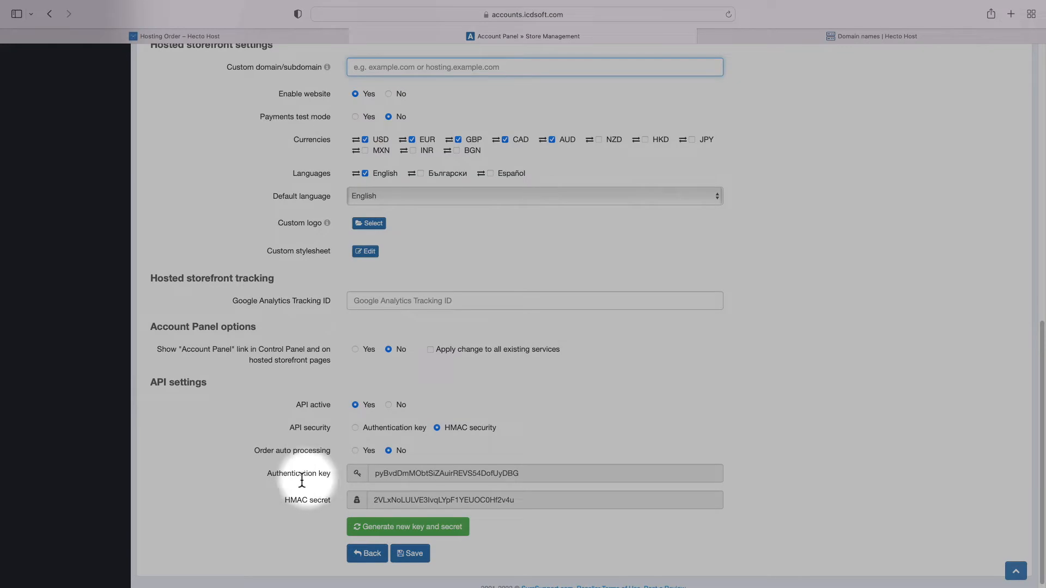
{"action": "double_click", "coordinate": [298, 475]}
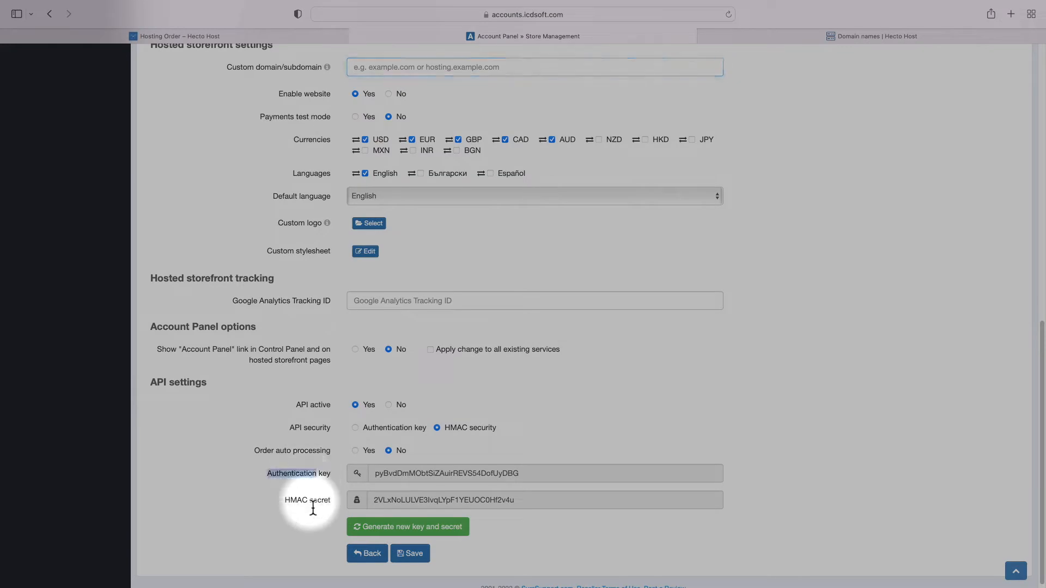
{"action": "triple_click", "coordinate": [308, 506]}
{"action": "left_click", "coordinate": [307, 507]}
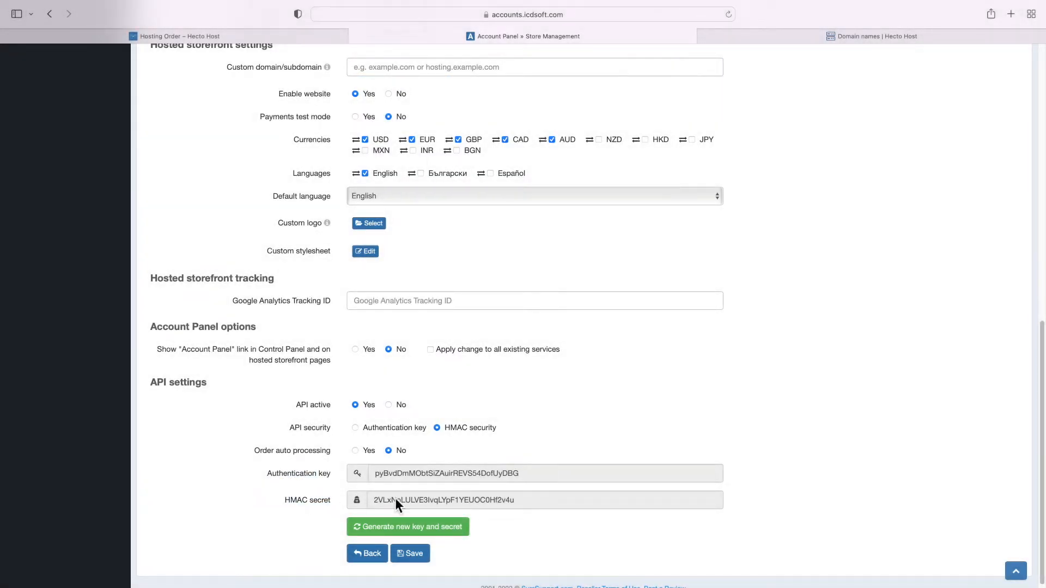
{"action": "left_click", "coordinate": [404, 497]}
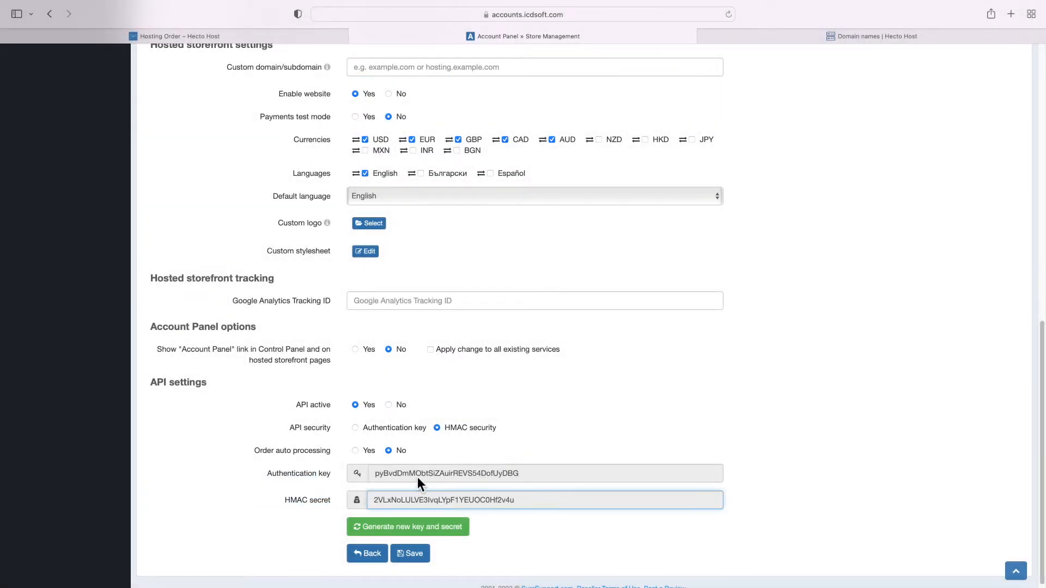
{"action": "left_click", "coordinate": [417, 475]}
{"action": "left_click", "coordinate": [418, 497]}
{"action": "left_click", "coordinate": [410, 554]}
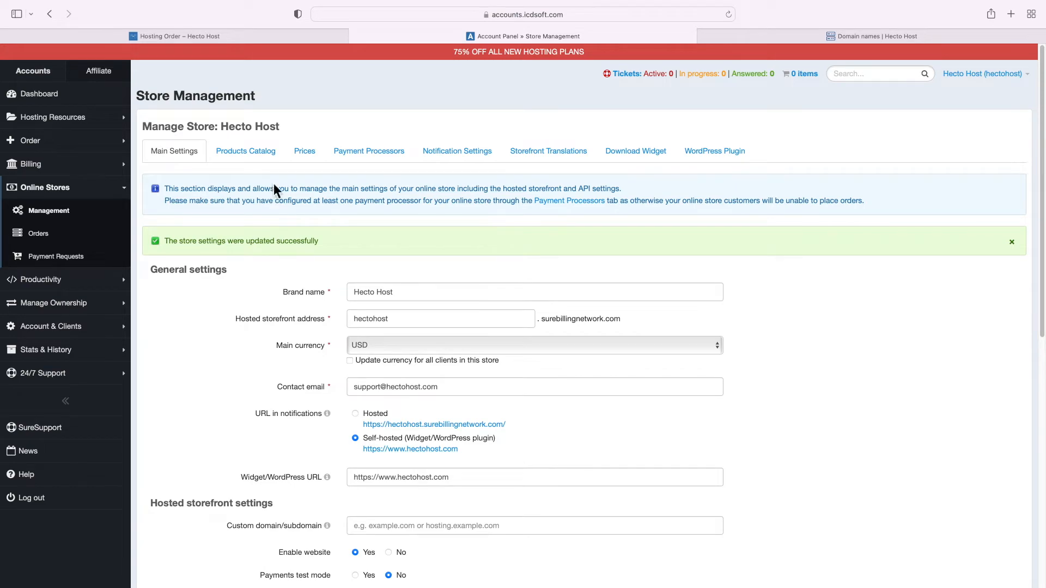
Browse the Hecto Host store's products catalog
{"action": "left_click", "coordinate": [238, 158]}
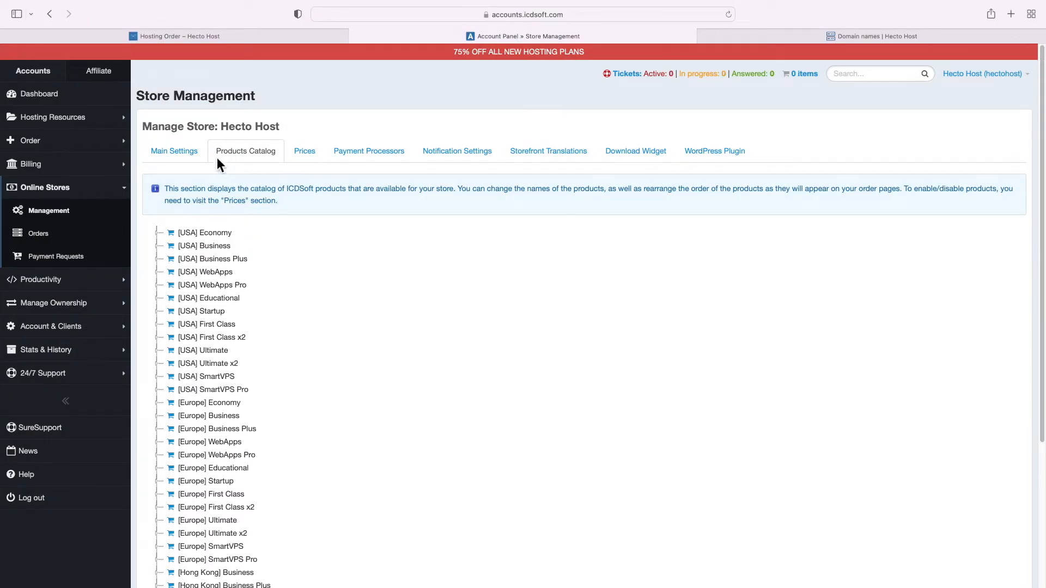
{"action": "scroll", "coordinate": [217, 365], "scroll_direction": "down", "scroll_amount": 1}
{"action": "scroll", "coordinate": [220, 371], "scroll_direction": "down", "scroll_amount": 5}
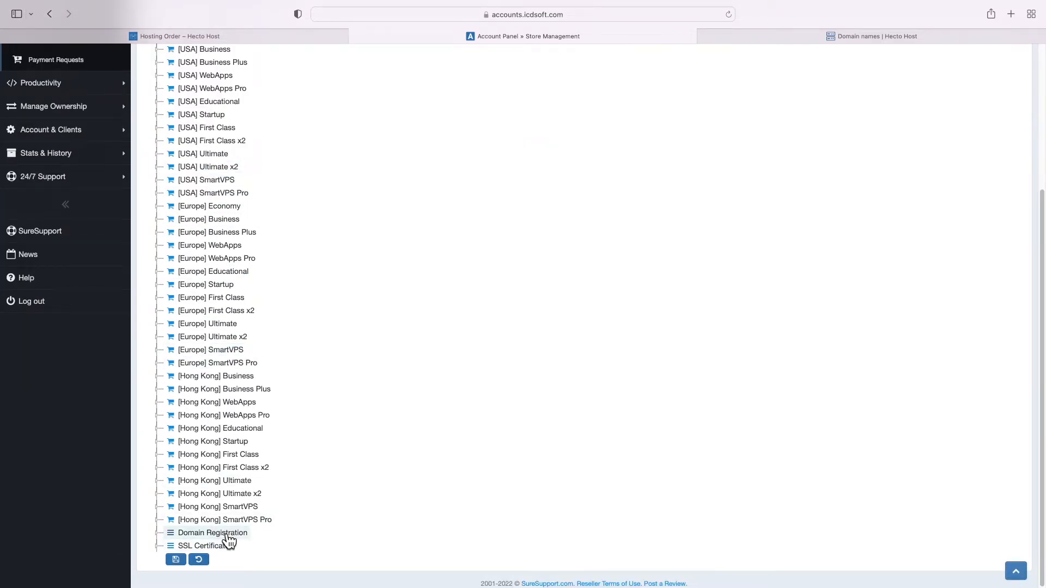
{"action": "scroll", "coordinate": [272, 472], "scroll_direction": "up", "scroll_amount": 5}
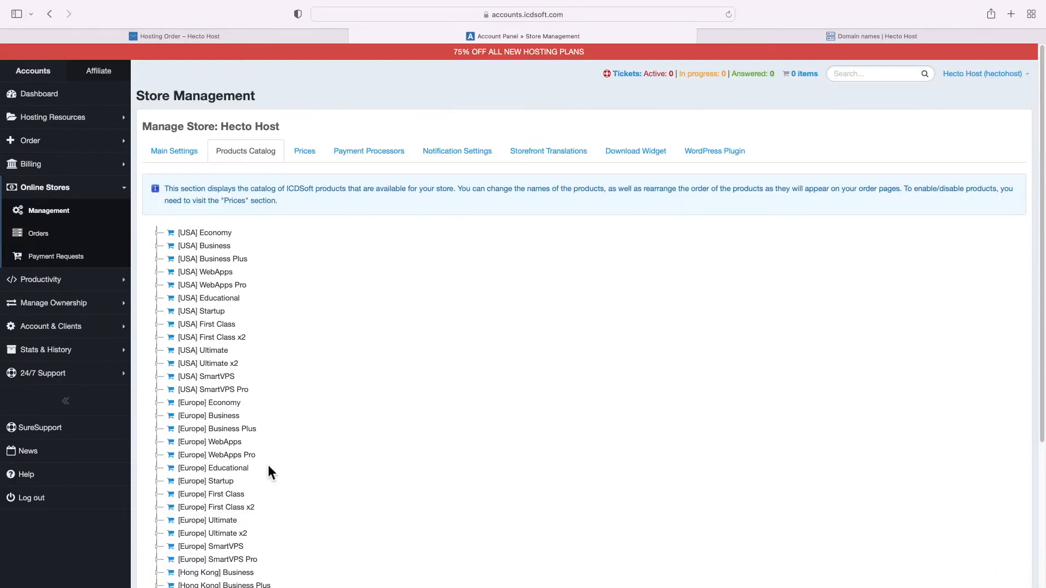
Inspect the [USA] Economy product details, then go to the Web Hosting Prices tab
{"action": "left_click", "coordinate": [206, 234]}
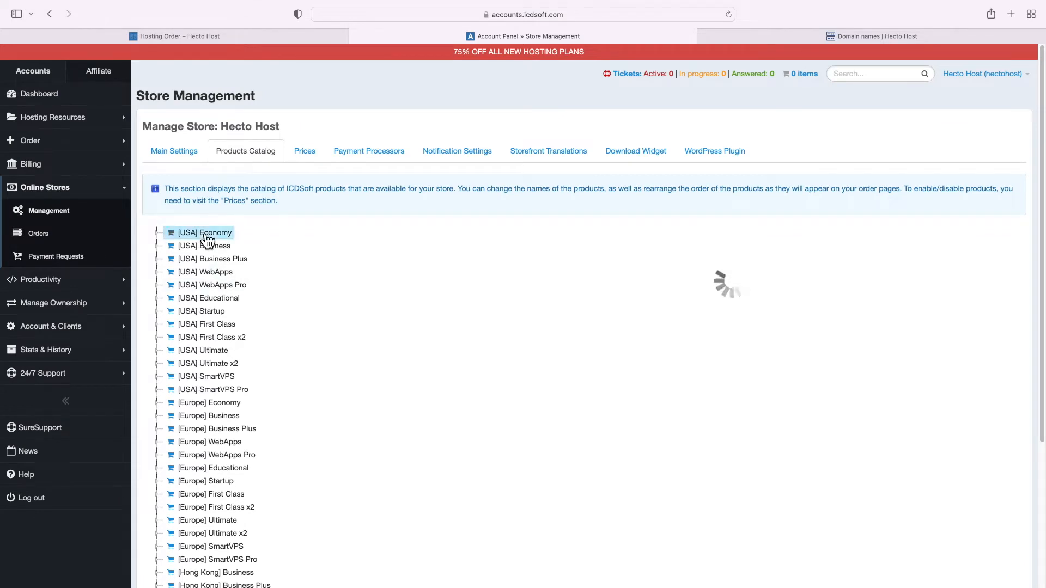
{"action": "double_click", "coordinate": [625, 285]}
{"action": "scroll", "coordinate": [625, 285], "scroll_direction": "down", "scroll_amount": 2}
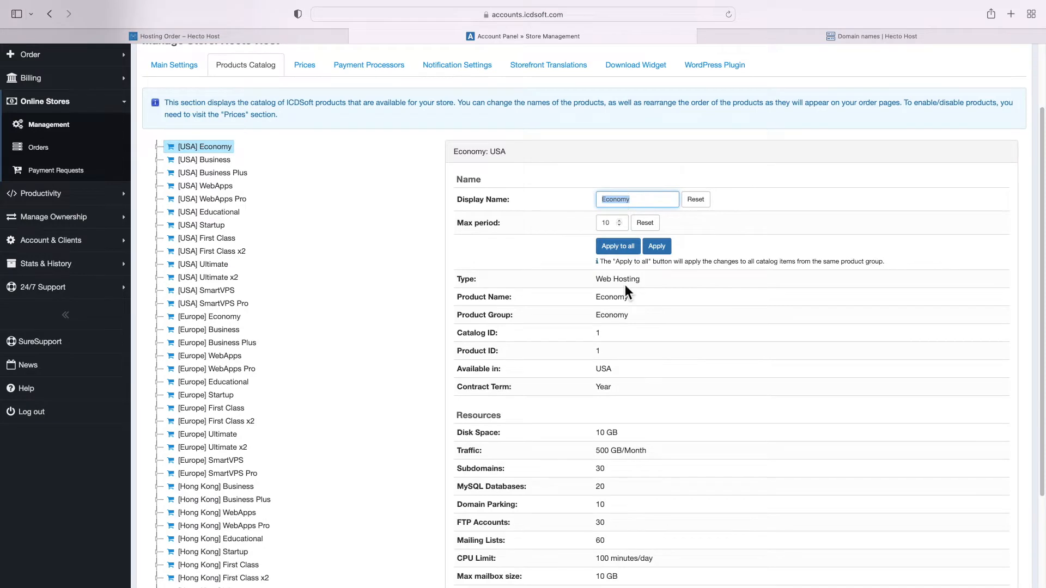
{"action": "scroll", "coordinate": [625, 286], "scroll_direction": "up", "scroll_amount": 2}
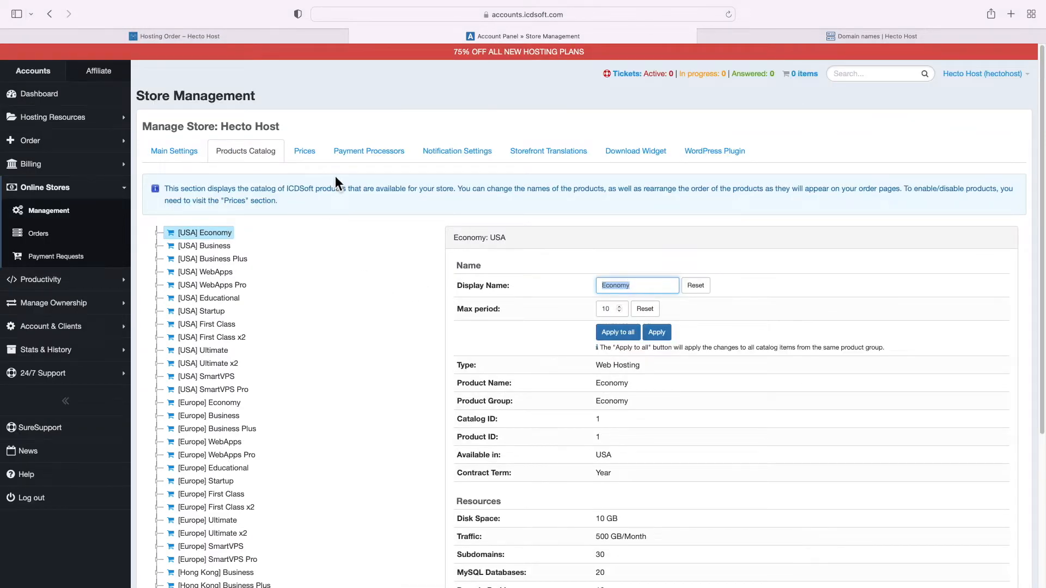
{"action": "left_click", "coordinate": [308, 160]}
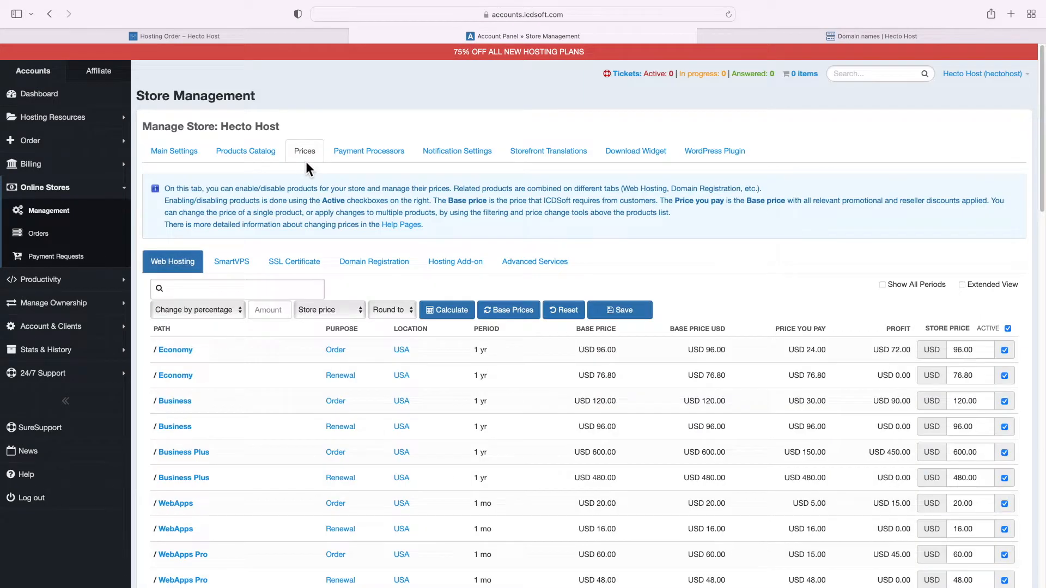
{"action": "scroll", "coordinate": [342, 235], "scroll_direction": "down", "scroll_amount": 5}
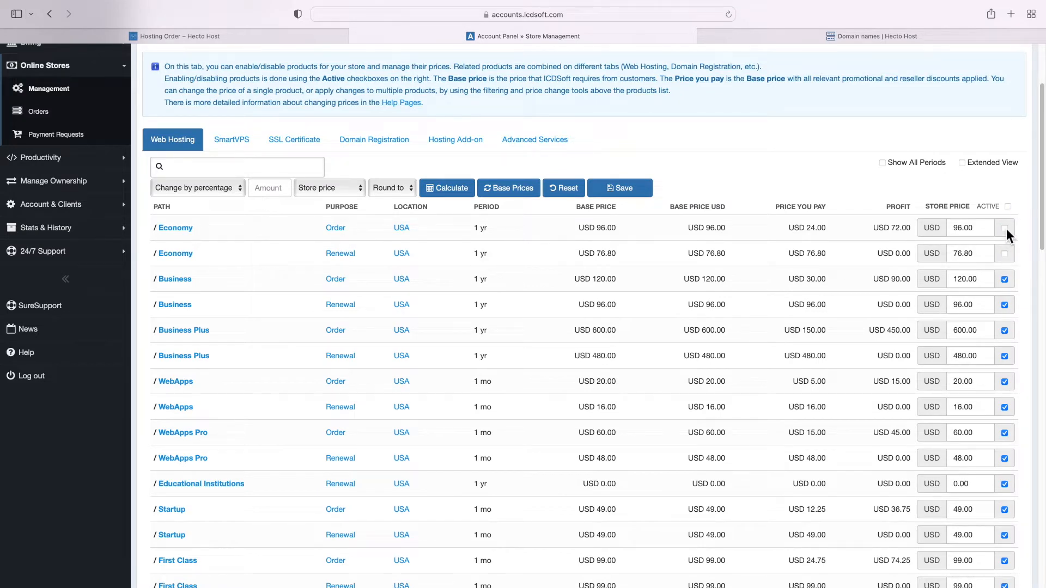
{"action": "left_click", "coordinate": [1007, 255]}
{"action": "scroll", "coordinate": [198, 289], "scroll_direction": "down", "scroll_amount": 6}
{"action": "scroll", "coordinate": [198, 289], "scroll_direction": "up", "scroll_amount": 11}
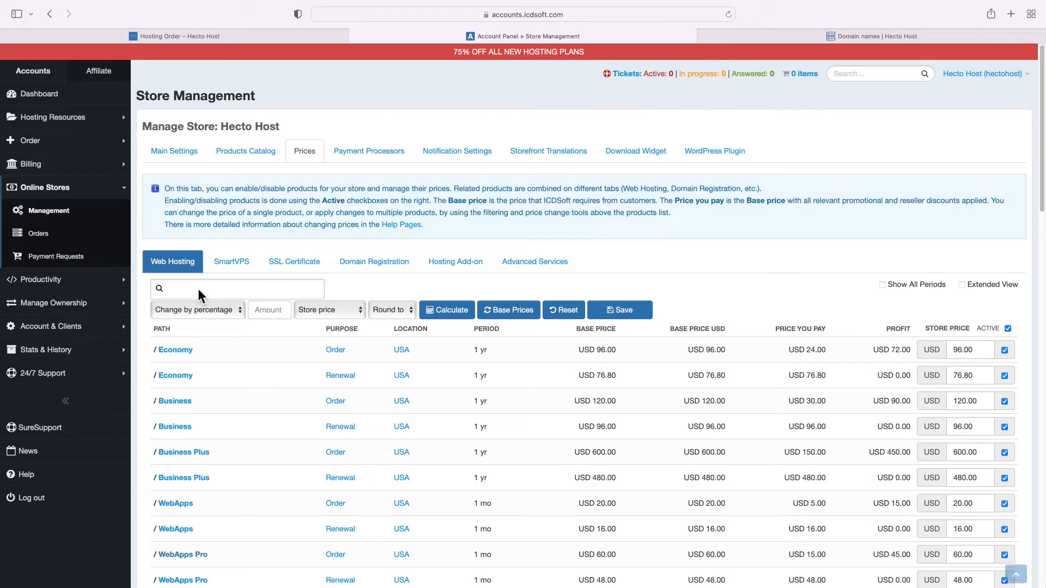
{"action": "left_click", "coordinate": [197, 289]}
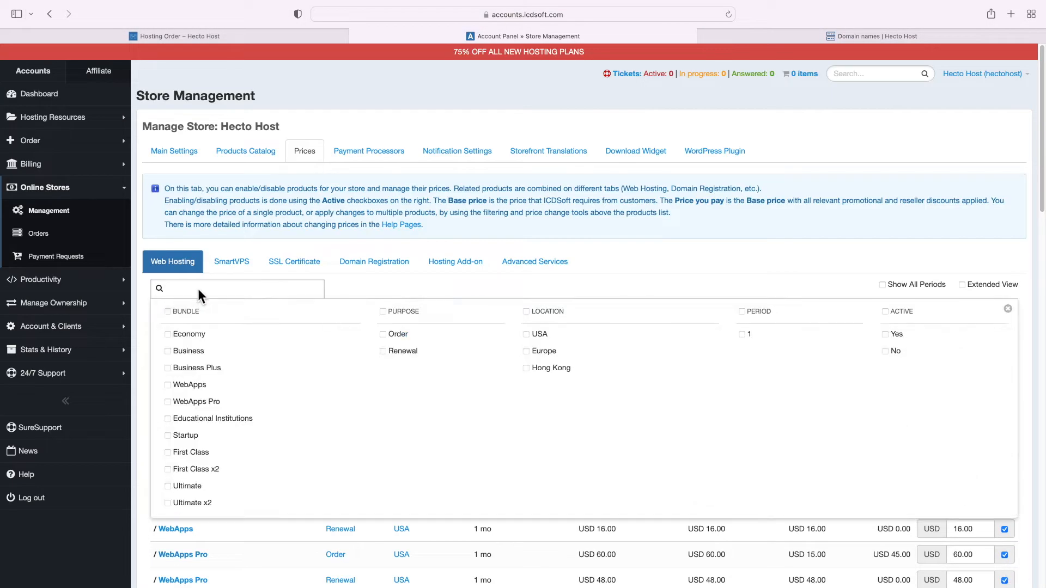
{"action": "left_click", "coordinate": [259, 247]}
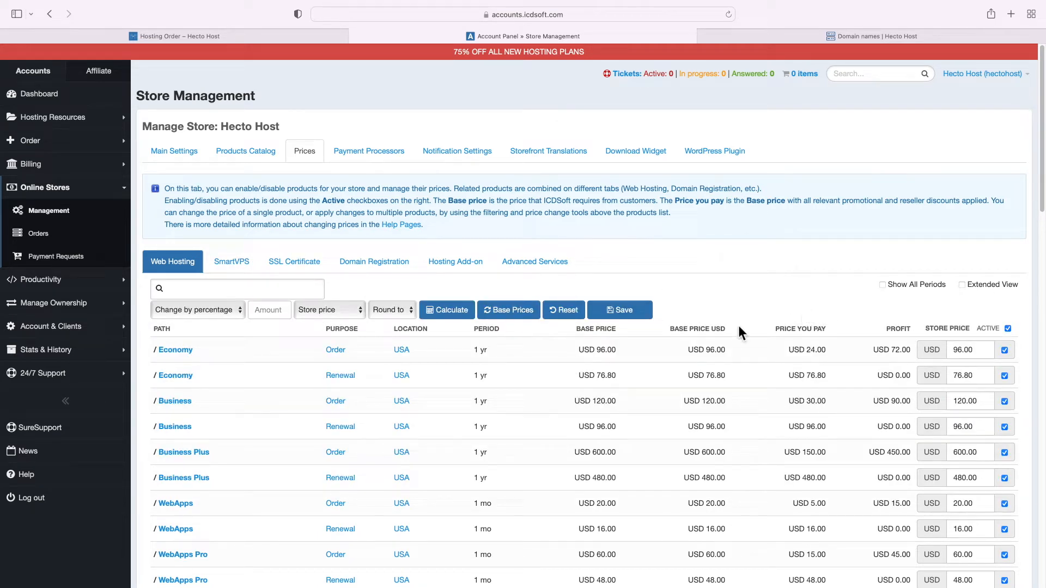
{"action": "left_click_drag", "start_coordinate": [577, 332], "coordinate": [619, 349]}
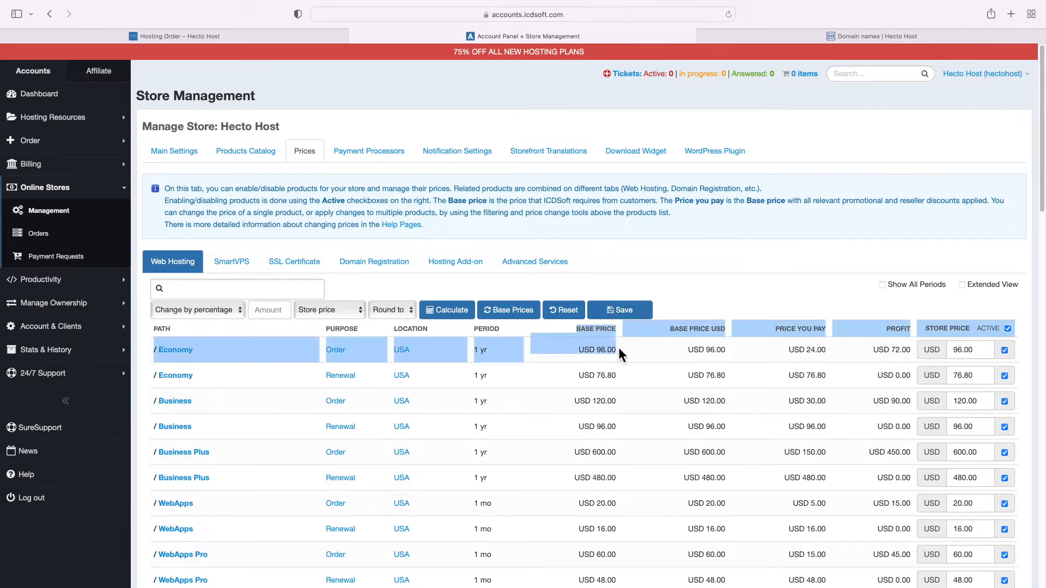
{"action": "triple_click", "coordinate": [619, 349]}
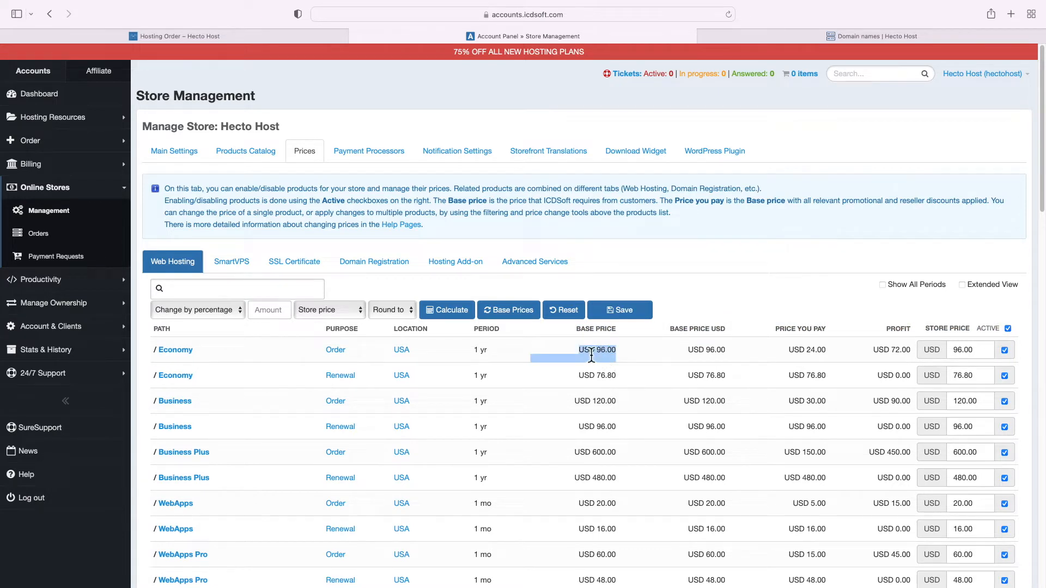
{"action": "left_click", "coordinate": [591, 355]}
{"action": "triple_click", "coordinate": [832, 355]}
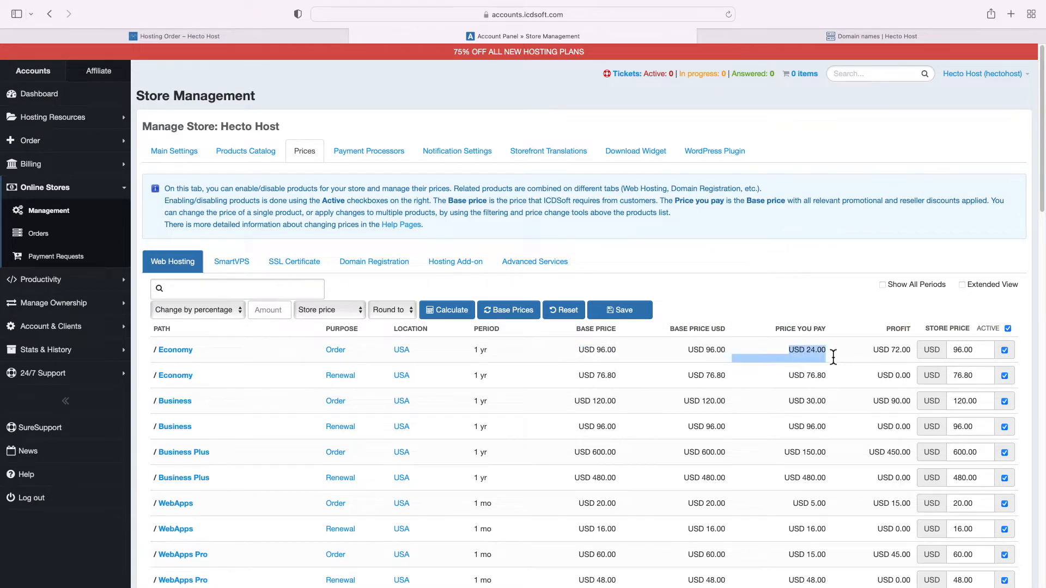
{"action": "left_click", "coordinate": [877, 355]}
{"action": "triple_click", "coordinate": [878, 355]}
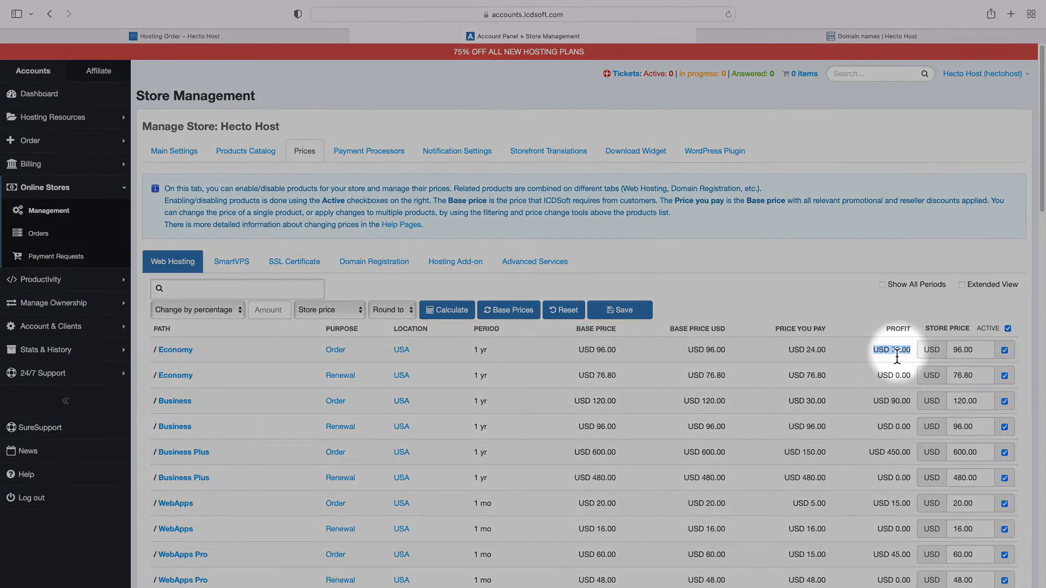
{"action": "left_click", "coordinate": [892, 357]}
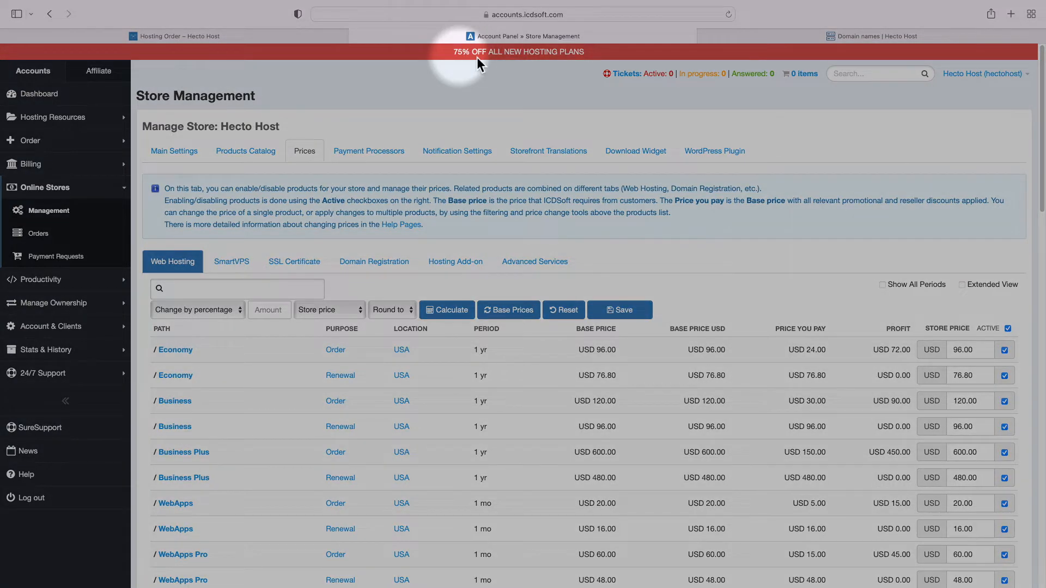
{"action": "triple_click", "coordinate": [472, 53]}
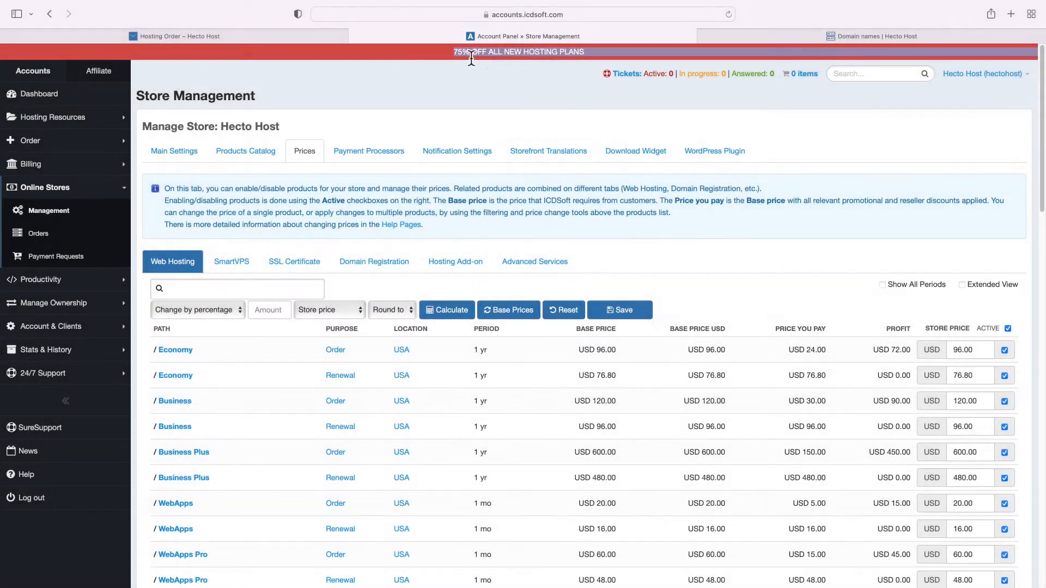
{"action": "left_click_drag", "start_coordinate": [785, 353], "coordinate": [830, 354]}
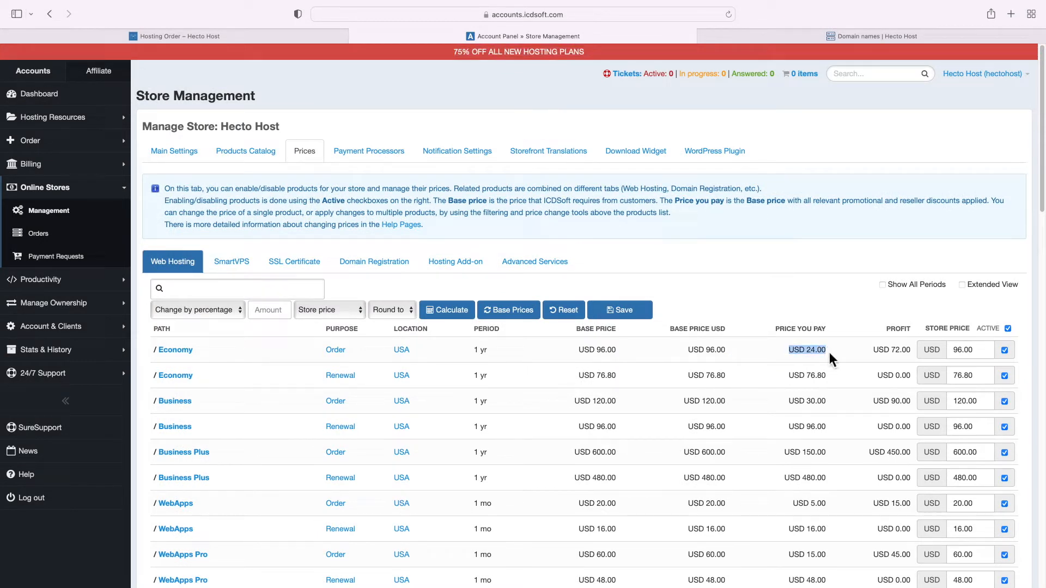
{"action": "left_click_drag", "start_coordinate": [729, 355], "coordinate": [689, 354]}
{"action": "left_click", "coordinate": [706, 355]}
{"action": "scroll", "coordinate": [743, 316], "scroll_direction": "down", "scroll_amount": 10}
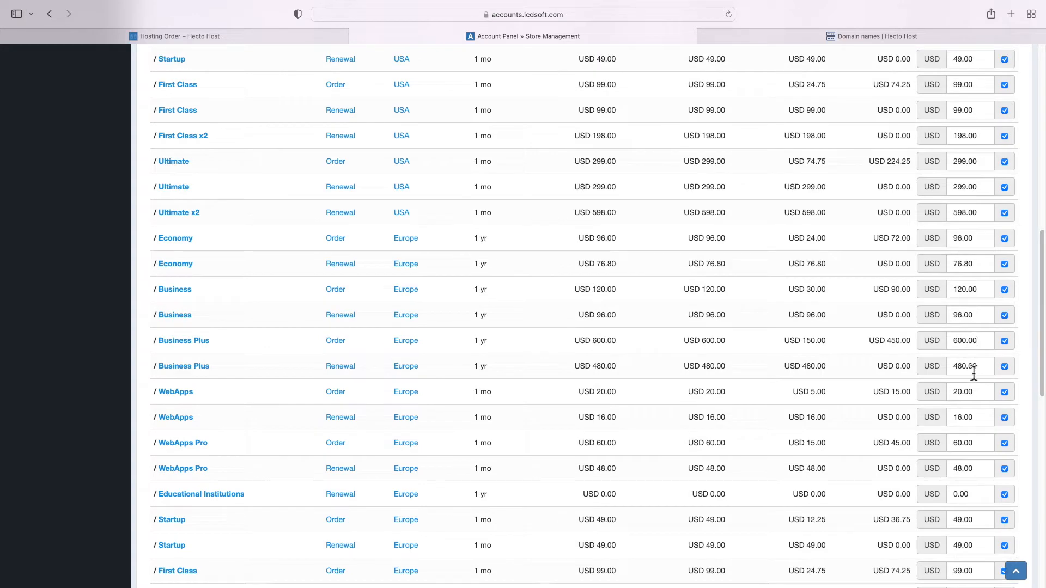
{"action": "scroll", "coordinate": [975, 403], "scroll_direction": "up", "scroll_amount": 3}
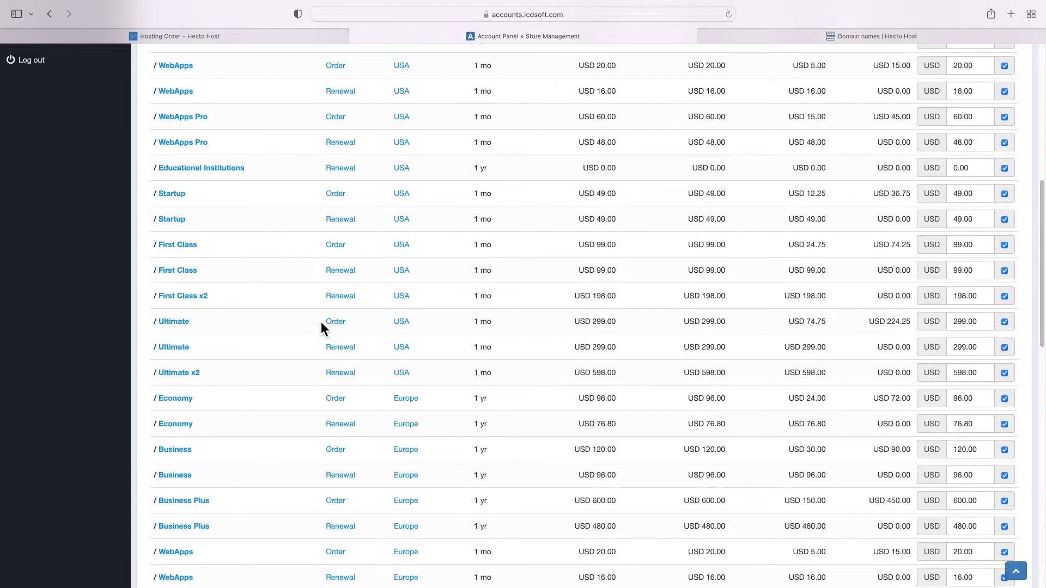
{"action": "left_click_drag", "start_coordinate": [303, 279], "coordinate": [362, 281]}
{"action": "left_click", "coordinate": [367, 281]}
{"action": "scroll", "coordinate": [370, 281], "scroll_direction": "up", "scroll_amount": 2}
{"action": "scroll", "coordinate": [371, 282], "scroll_direction": "up", "scroll_amount": 6}
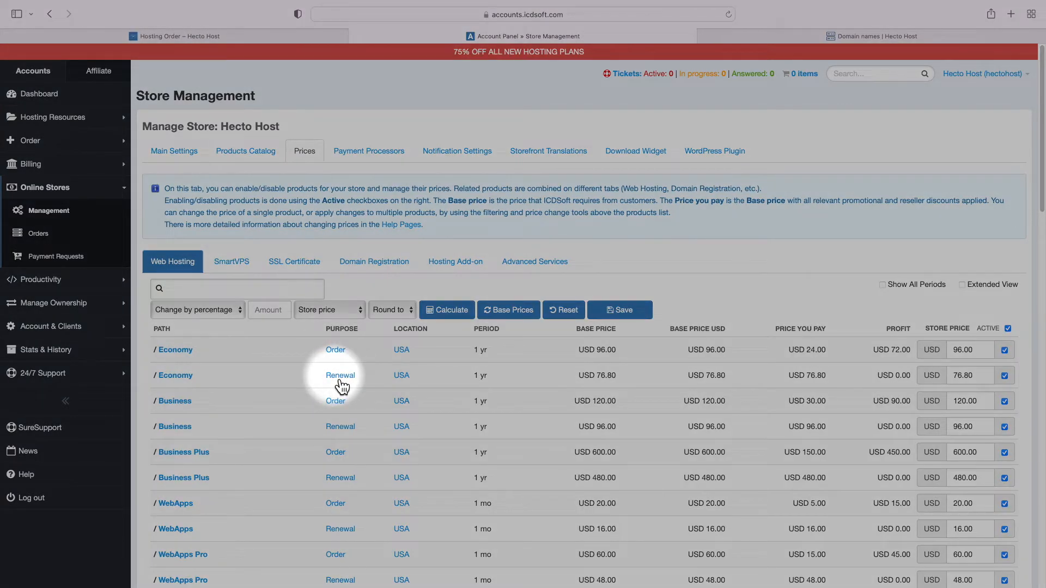
{"action": "left_click_drag", "start_coordinate": [361, 383], "coordinate": [325, 379]}
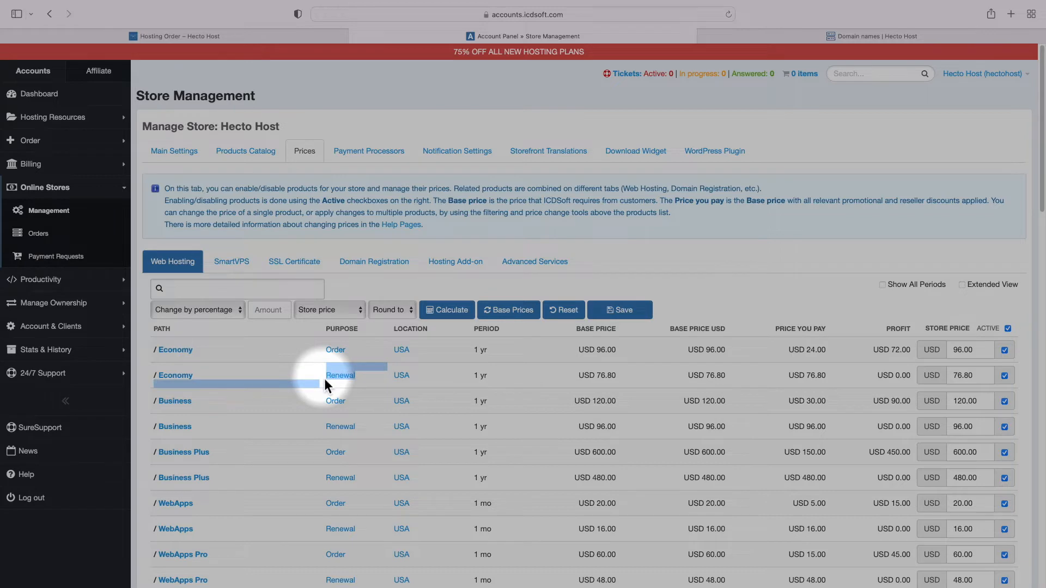
{"action": "left_click", "coordinate": [313, 374]}
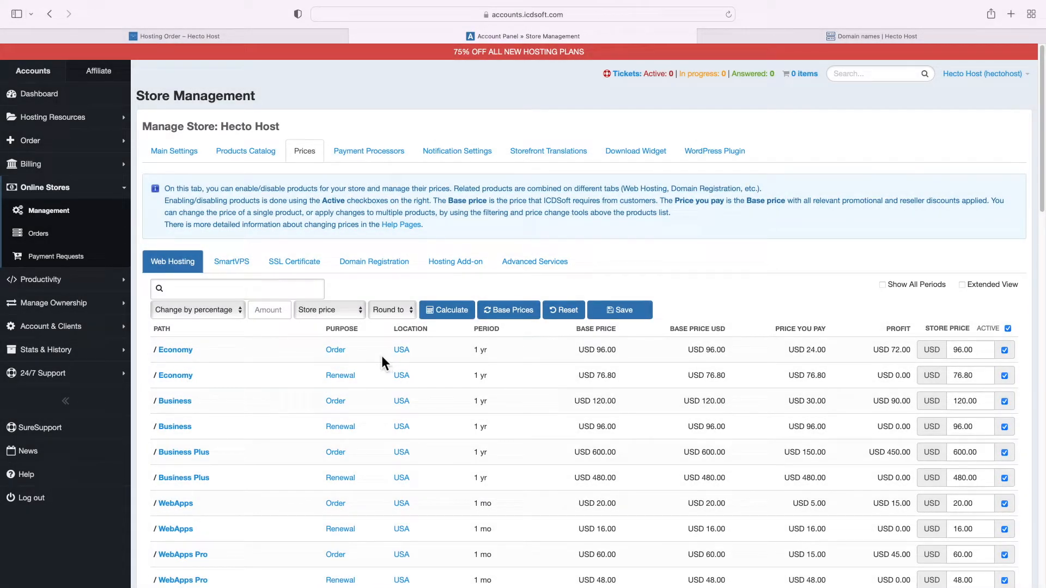
{"action": "scroll", "coordinate": [381, 355], "scroll_direction": "down", "scroll_amount": 6}
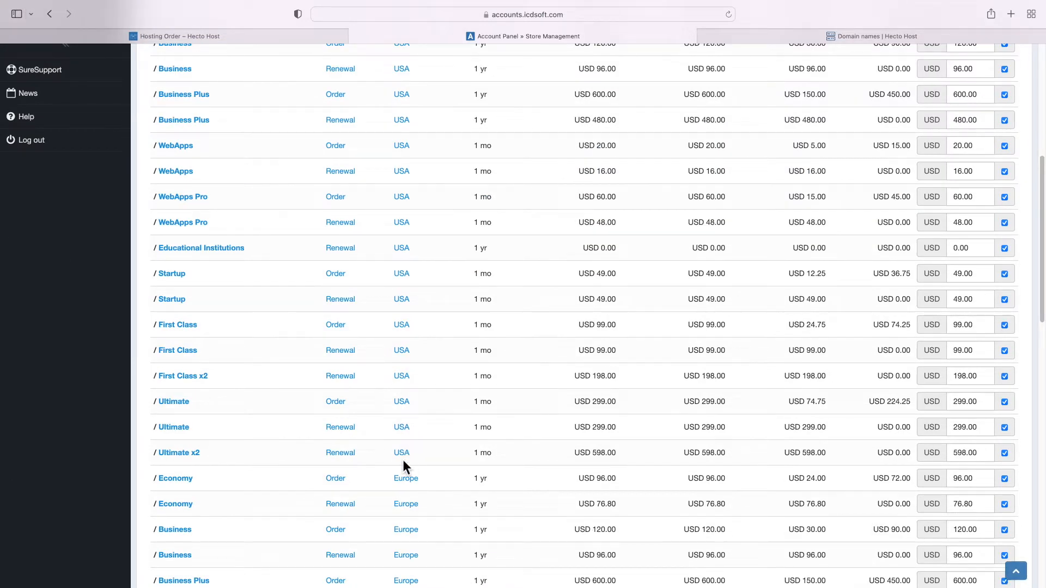
{"action": "scroll", "coordinate": [405, 489], "scroll_direction": "down", "scroll_amount": 4}
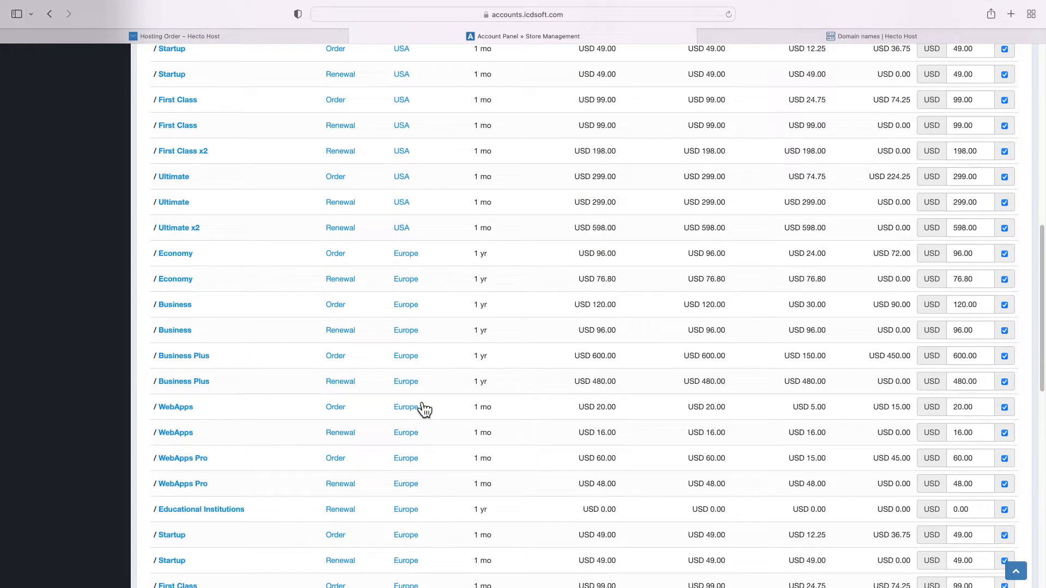
{"action": "scroll", "coordinate": [419, 425], "scroll_direction": "down", "scroll_amount": 6}
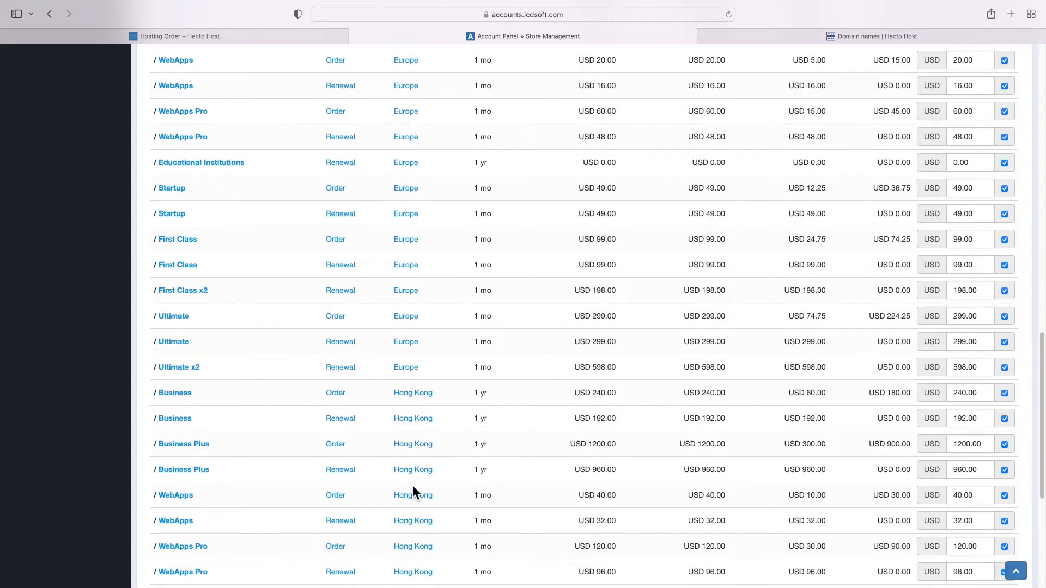
{"action": "scroll", "coordinate": [413, 487], "scroll_direction": "up", "scroll_amount": 10}
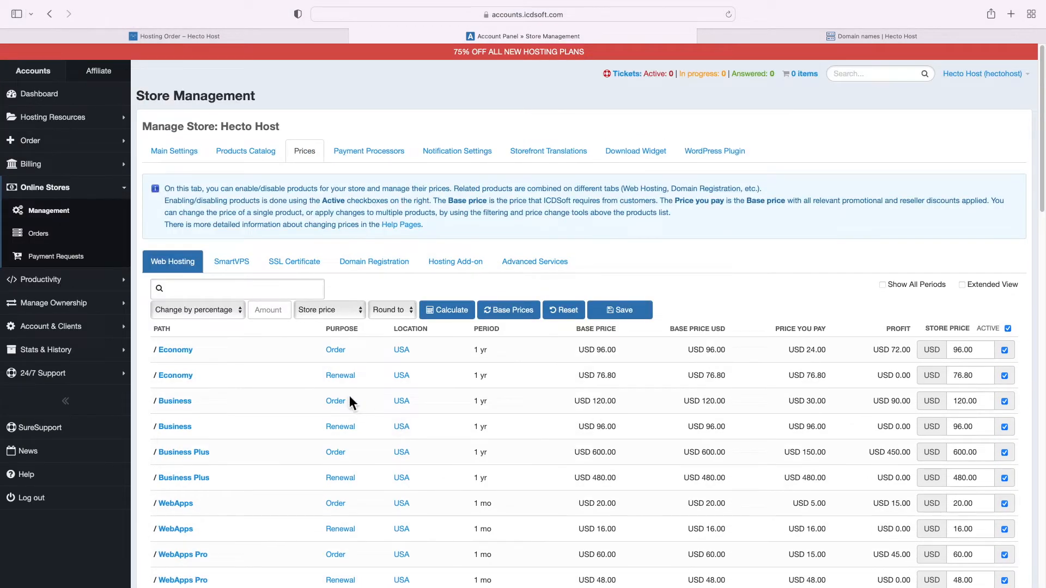
Apply a 100 percent increase to the Web Hosting store prices
{"action": "left_click", "coordinate": [214, 315]}
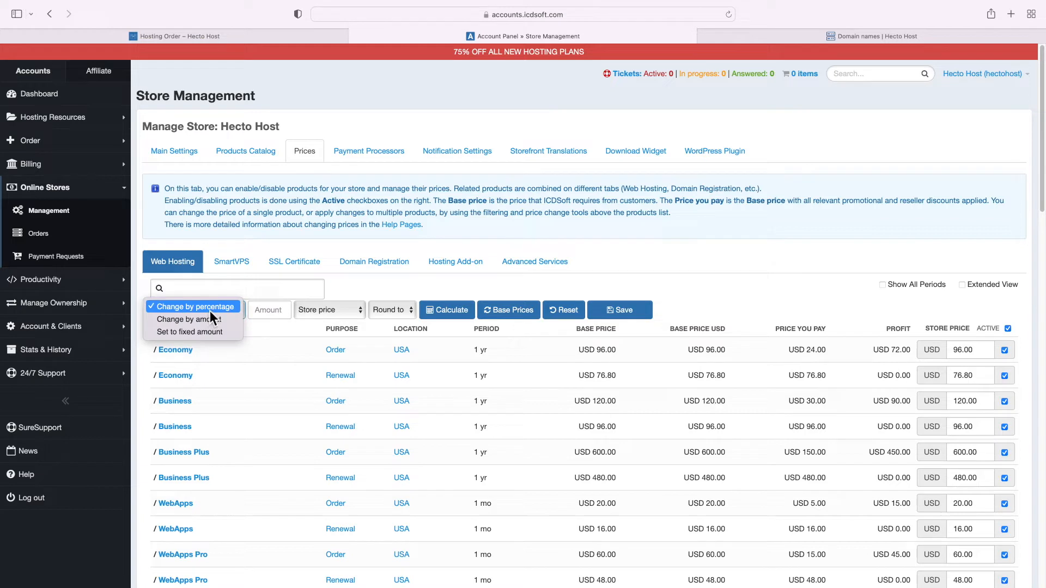
{"action": "left_click", "coordinate": [210, 309]}
{"action": "left_click", "coordinate": [266, 311]}
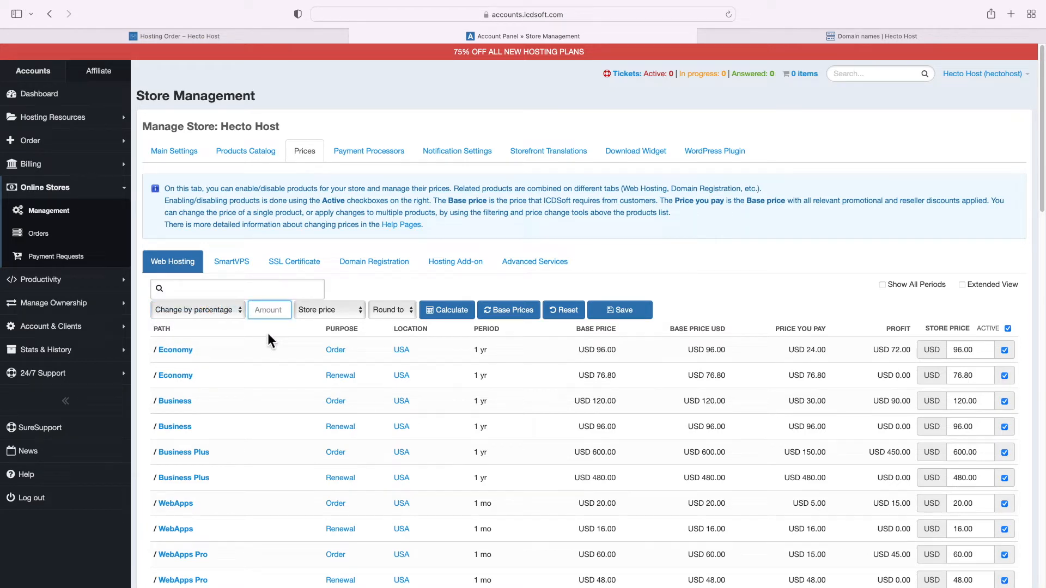
{"action": "type", "text": "100"}
{"action": "left_click", "coordinate": [447, 312]}
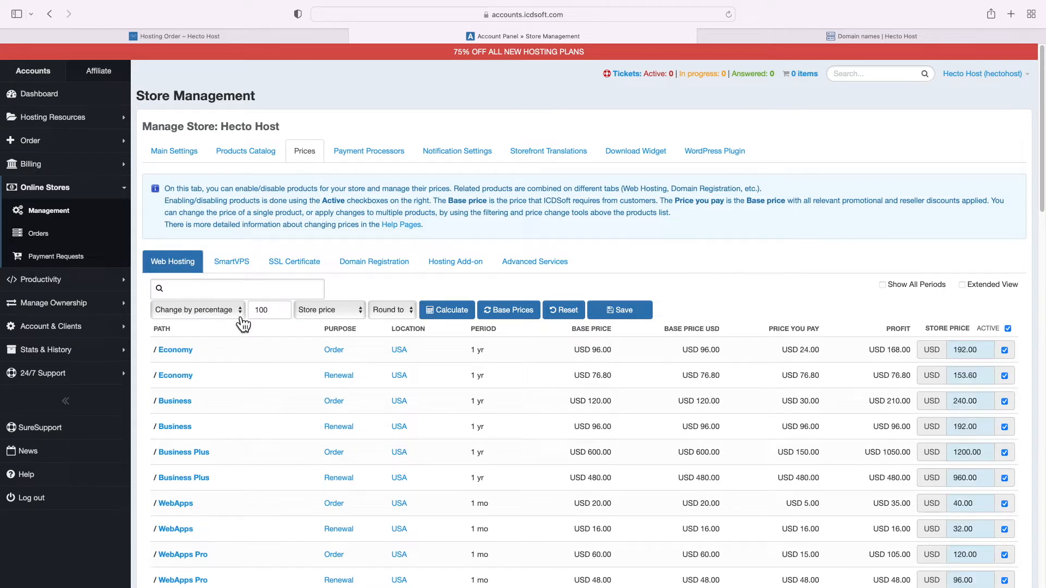
Reset prices to base, then add a fixed 20 USD to every store price
{"action": "left_click", "coordinate": [224, 315]}
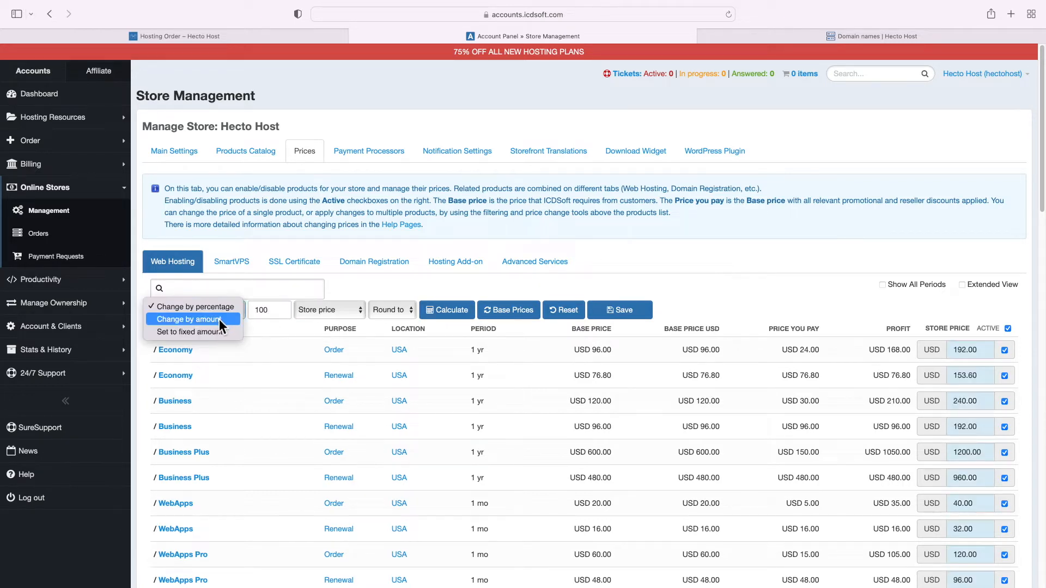
{"action": "left_click", "coordinate": [219, 319]}
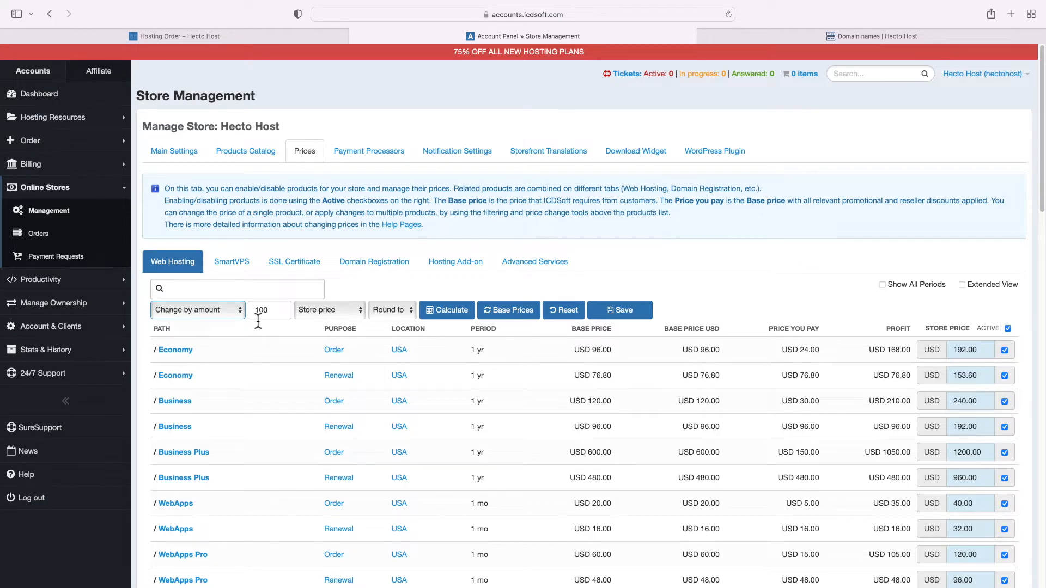
{"action": "left_click", "coordinate": [564, 311]}
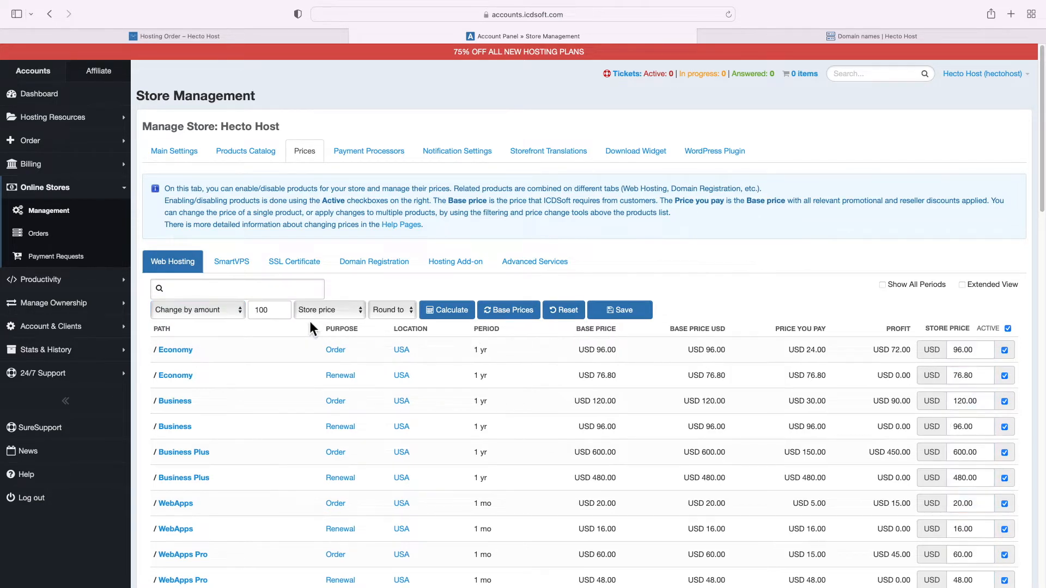
{"action": "double_click", "coordinate": [264, 312]}
{"action": "type", "text": "20"}
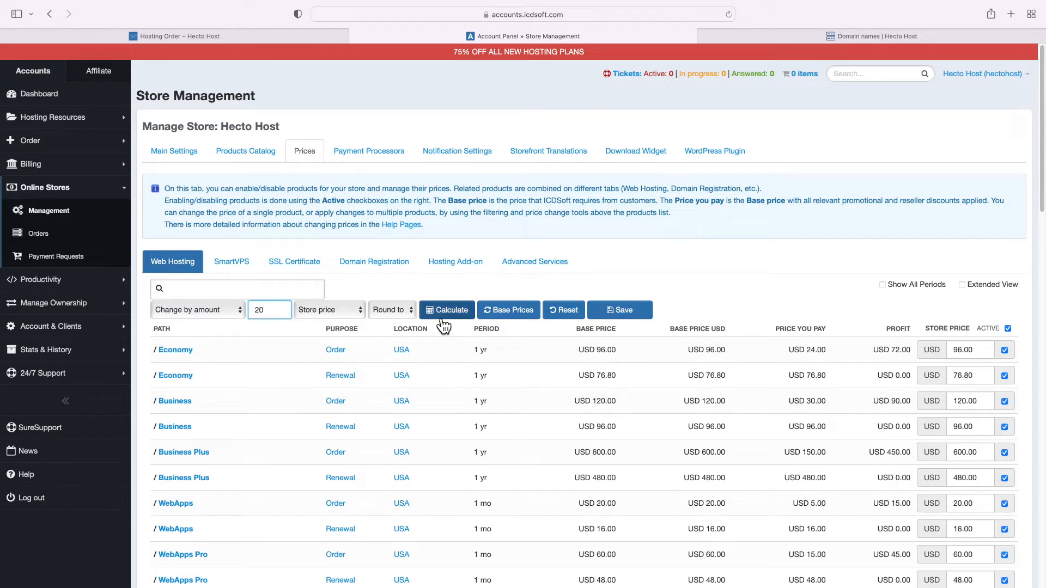
{"action": "left_click", "coordinate": [447, 323]}
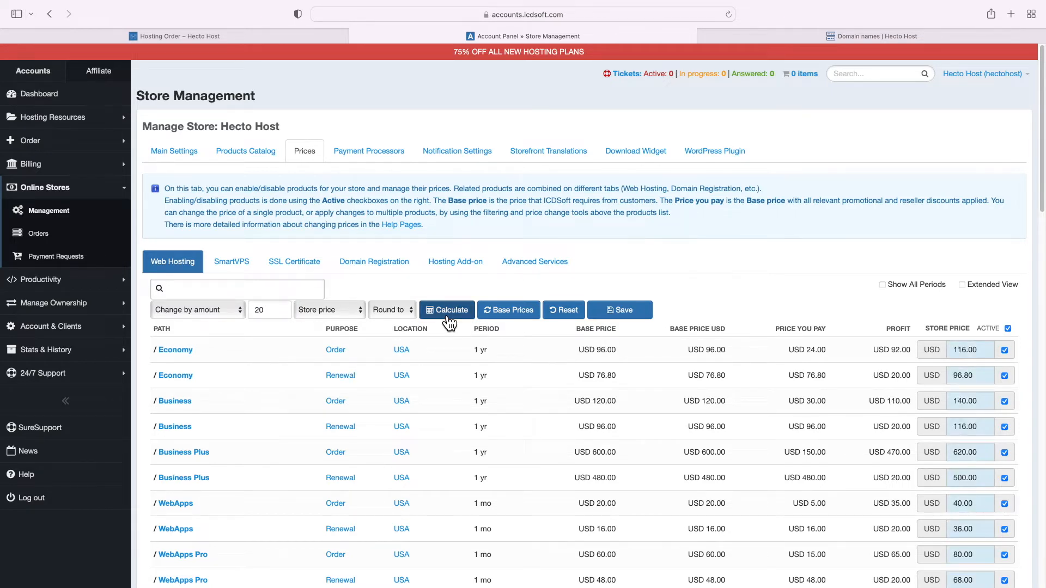
Check the Economy base price of USD 96.00 and move to Payment Processors
{"action": "triple_click", "coordinate": [608, 349]}
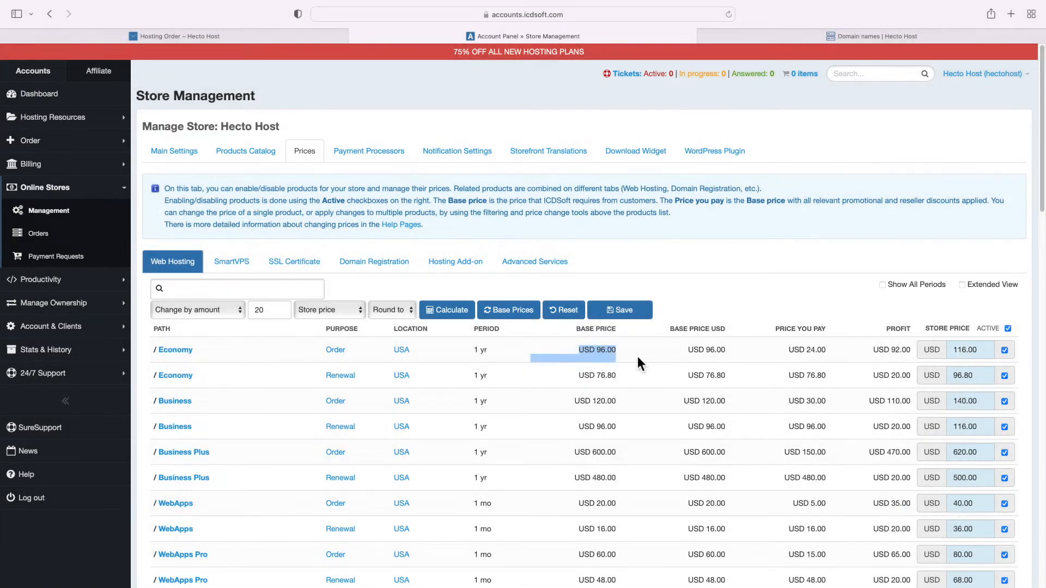
{"action": "left_click", "coordinate": [580, 347]}
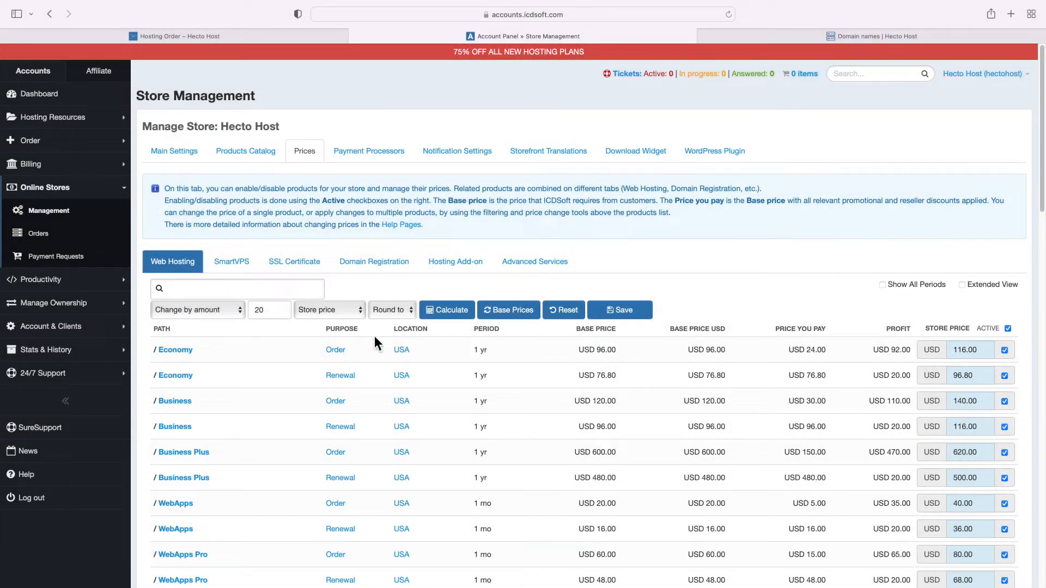
{"action": "left_click", "coordinate": [372, 163]}
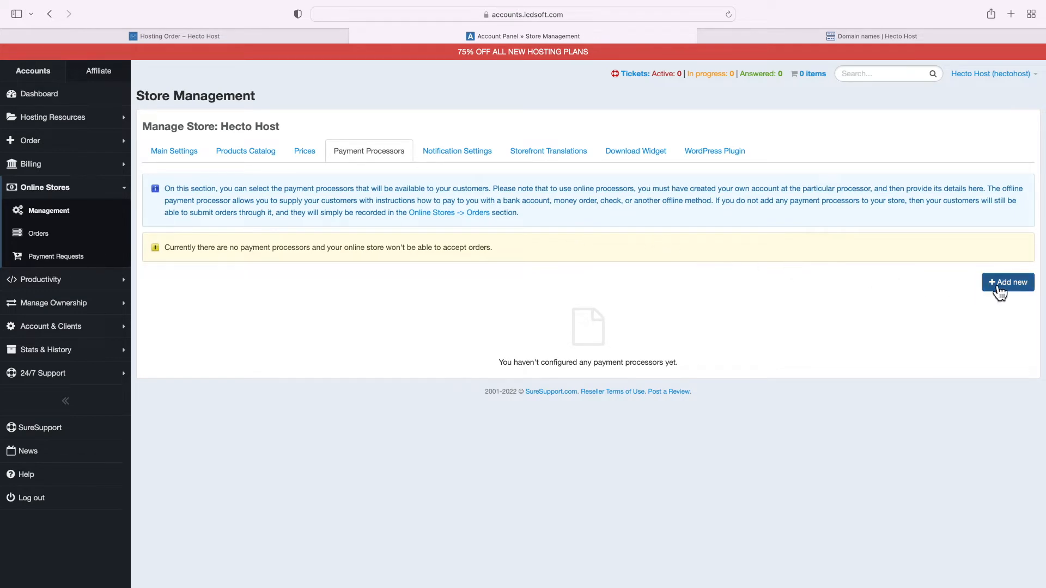
Add a PayPal processor with display name 'Secure Checkout' and the store's support e-mail address
{"action": "left_click", "coordinate": [1002, 283]}
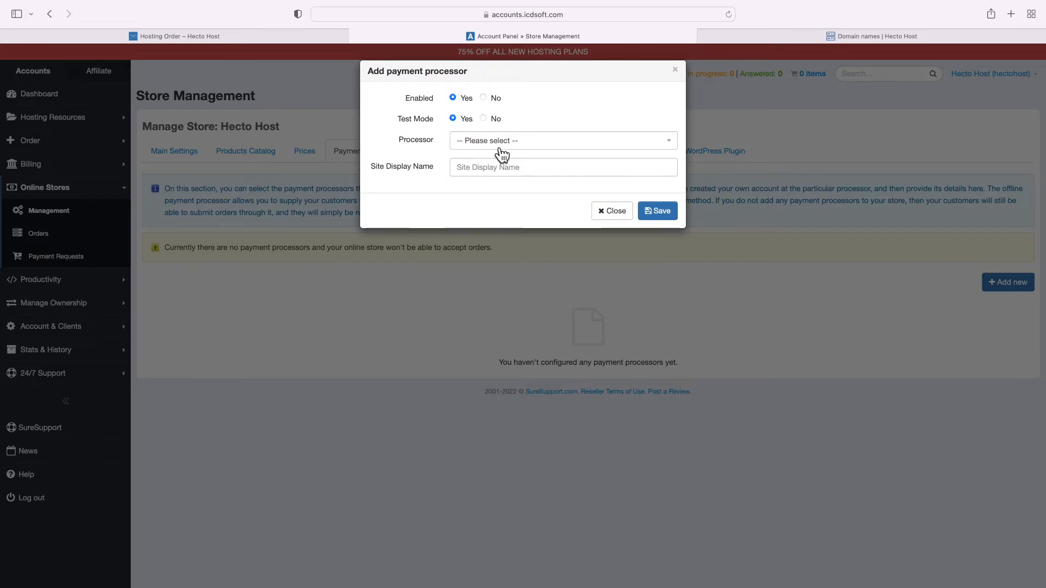
{"action": "left_click", "coordinate": [496, 149]}
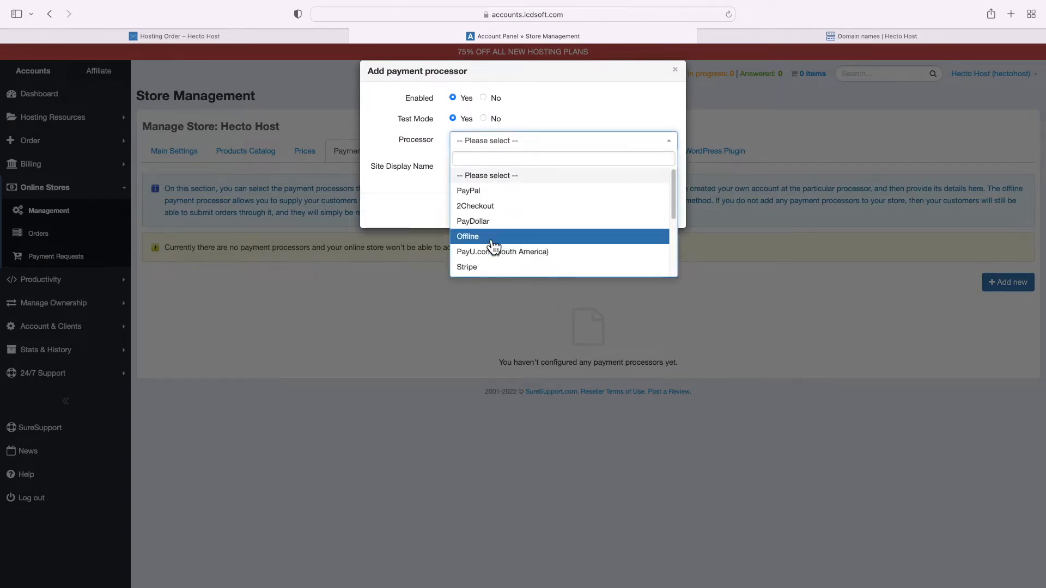
{"action": "left_click", "coordinate": [485, 192]}
{"action": "left_click", "coordinate": [485, 173]}
{"action": "type", "text": "Secure Ch"}
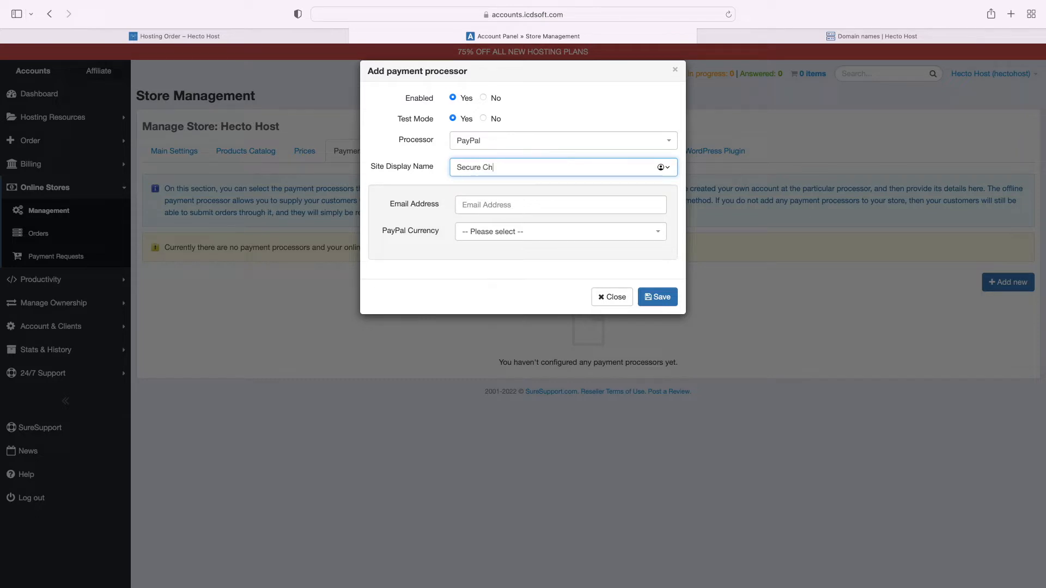
{"action": "type", "text": "eckout"}
{"action": "key", "text": "Tab"}
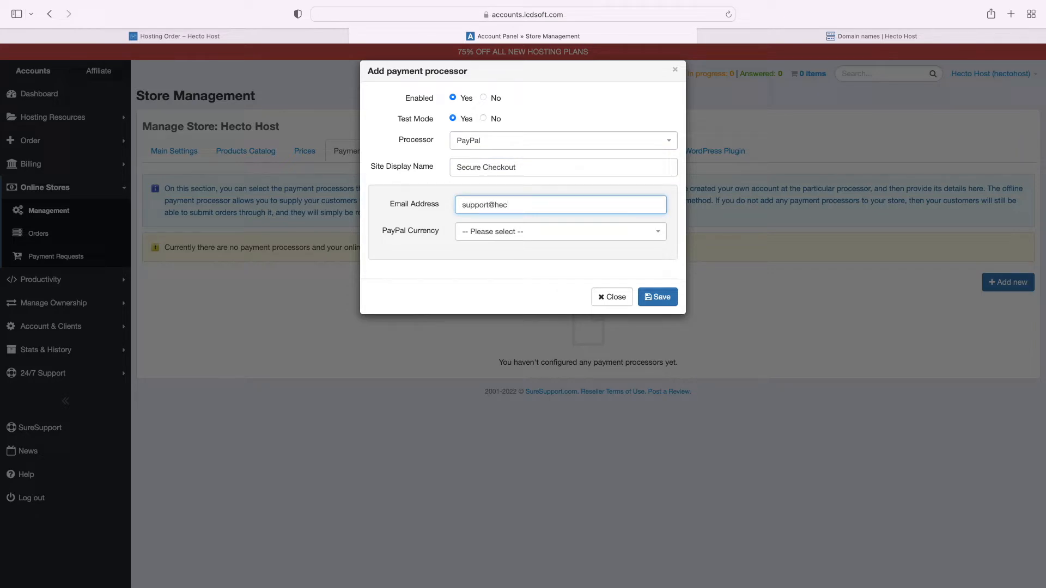
{"action": "key", "text": "Tab"}
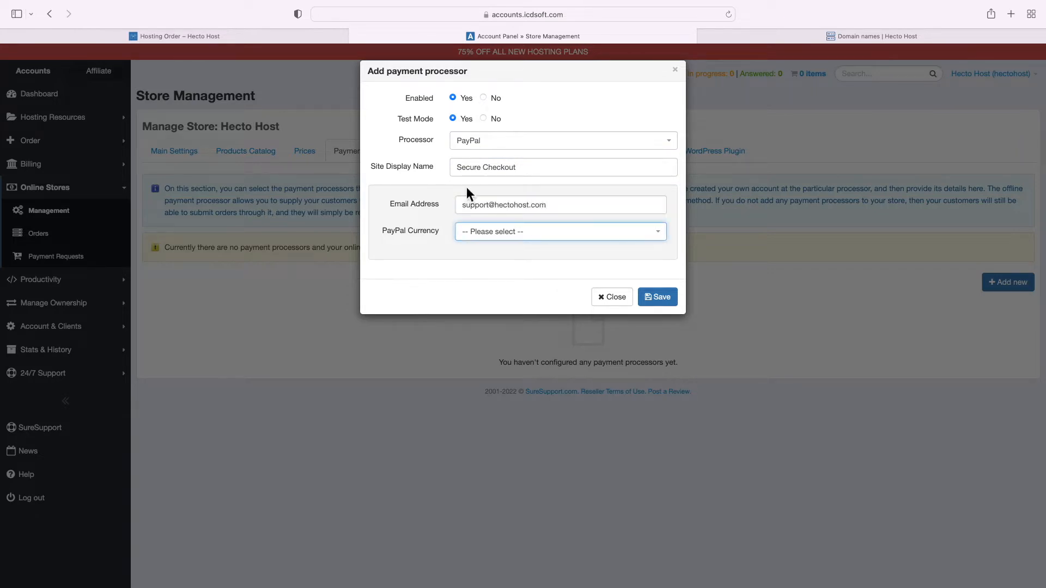
Set the PayPal currency to USD, turn Test Mode off, and save the processor
{"action": "left_click", "coordinate": [501, 240]}
{"action": "type", "text": "usd"}
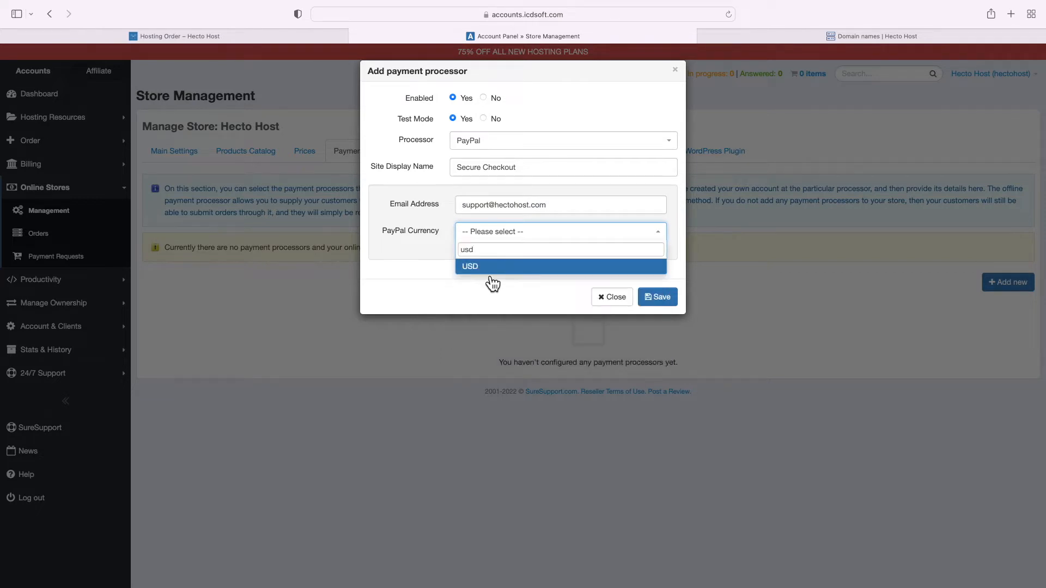
{"action": "left_click", "coordinate": [477, 266]}
{"action": "left_click", "coordinate": [495, 122]}
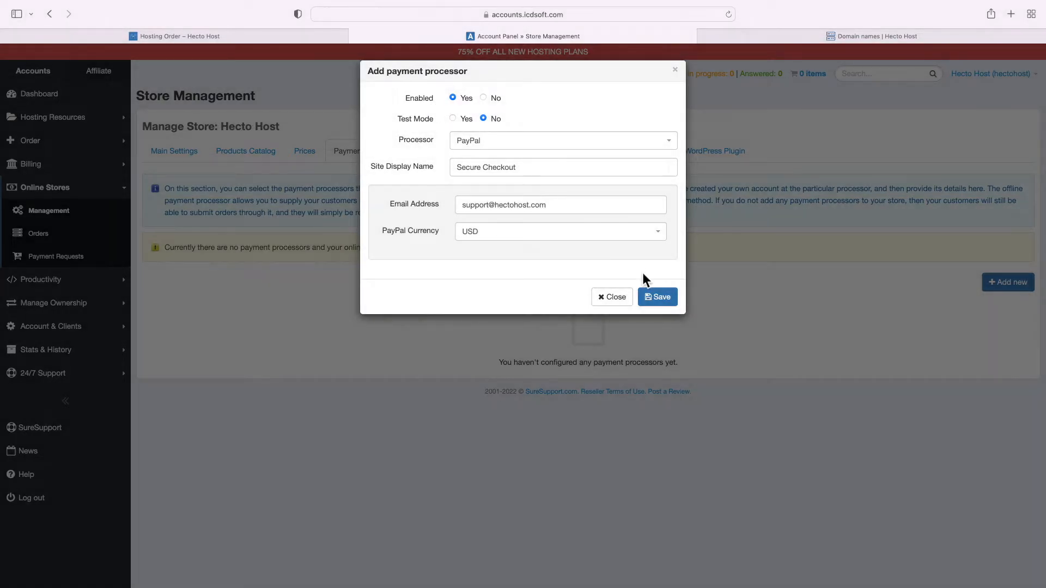
{"action": "left_click", "coordinate": [643, 296]}
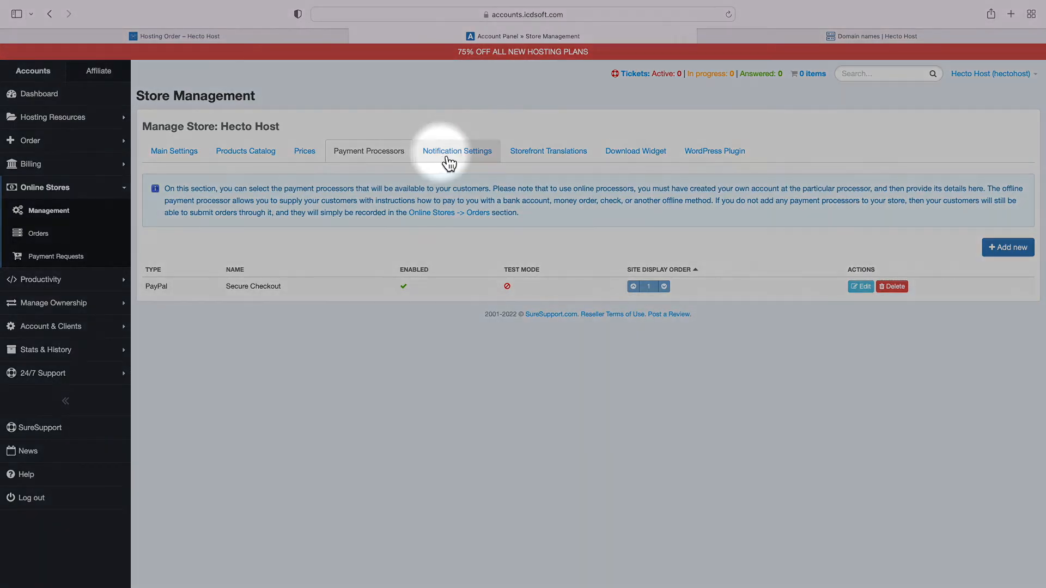
{"action": "left_click", "coordinate": [448, 161]}
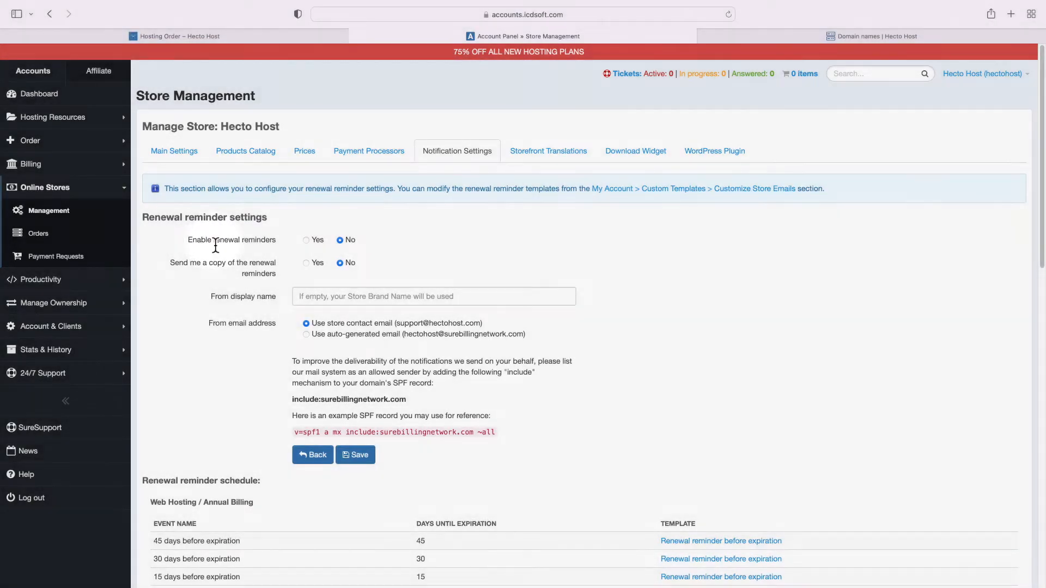
Set Enable renewal reminders to Yes and review the example SPF record
{"action": "double_click", "coordinate": [215, 245]}
{"action": "triple_click", "coordinate": [216, 245]}
{"action": "left_click", "coordinate": [308, 243]}
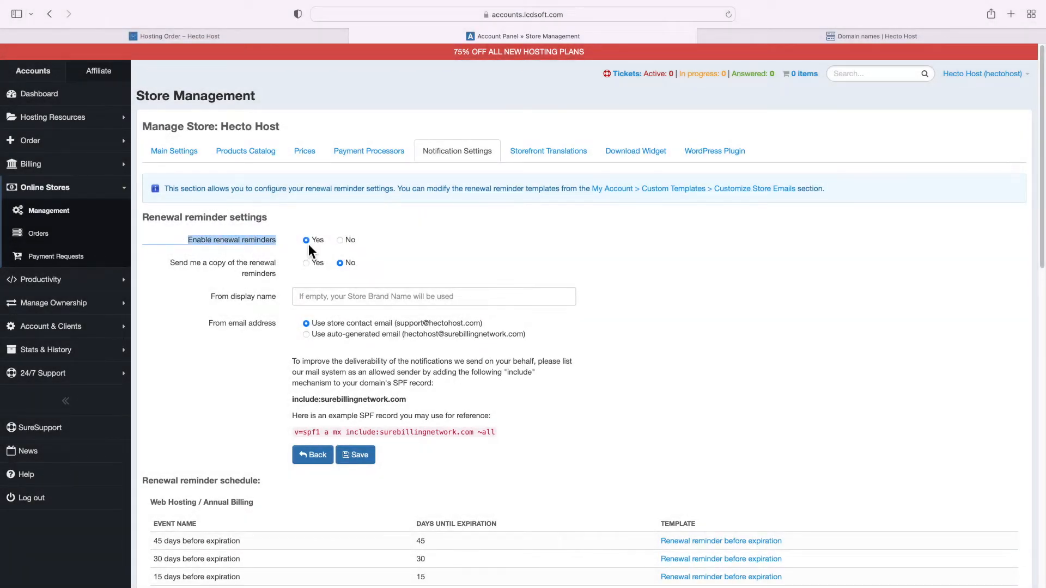
{"action": "left_click", "coordinate": [271, 247]}
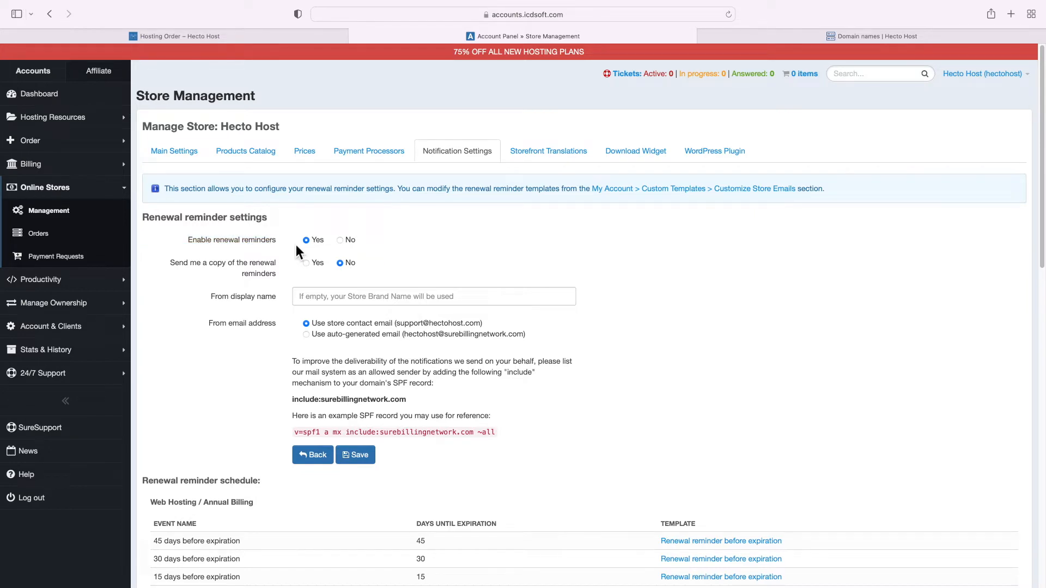
{"action": "scroll", "coordinate": [296, 333], "scroll_direction": "down", "scroll_amount": 3}
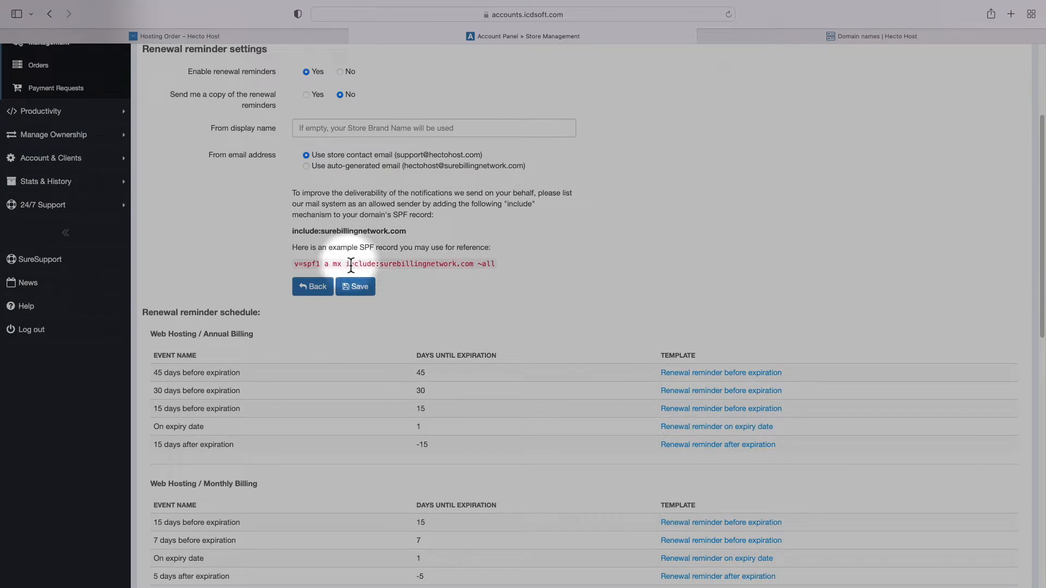
{"action": "triple_click", "coordinate": [349, 266]}
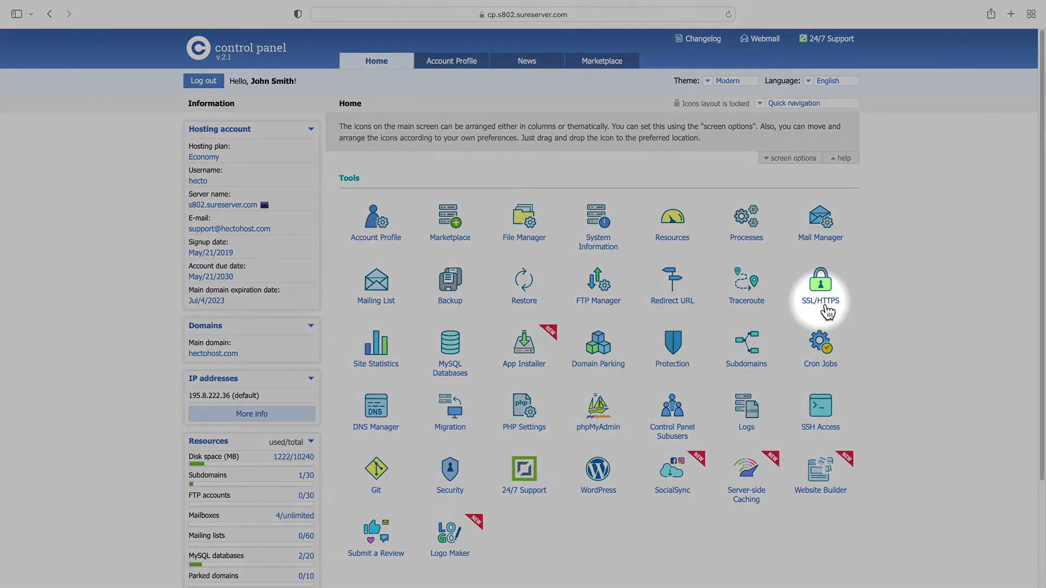
Go to SSL/HTTPS and continue to the Let's Encrypt certificates page
{"action": "left_click", "coordinate": [824, 304]}
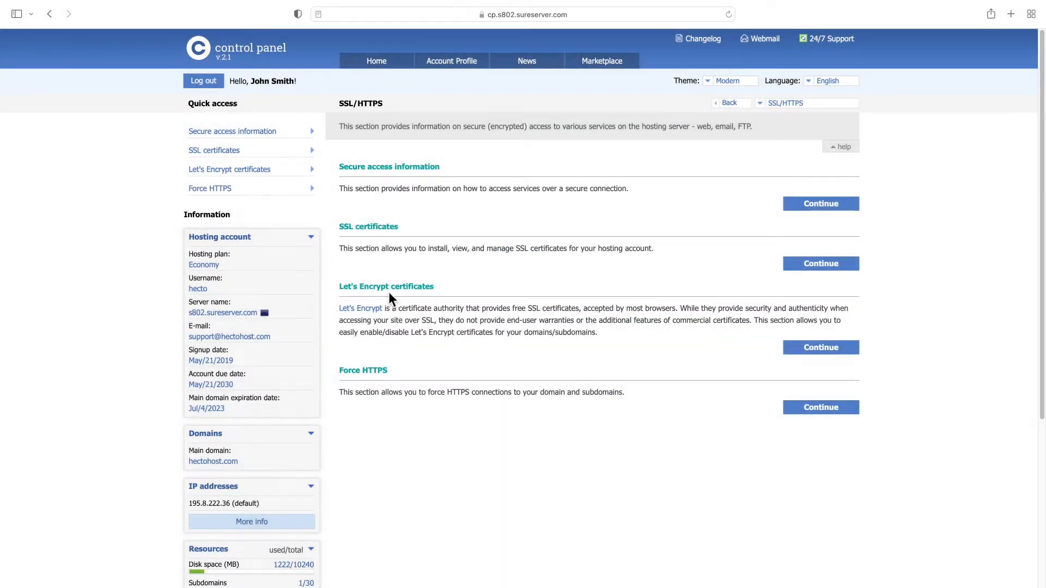
{"action": "double_click", "coordinate": [388, 292]}
{"action": "triple_click", "coordinate": [387, 291]}
{"action": "left_click", "coordinate": [388, 293]}
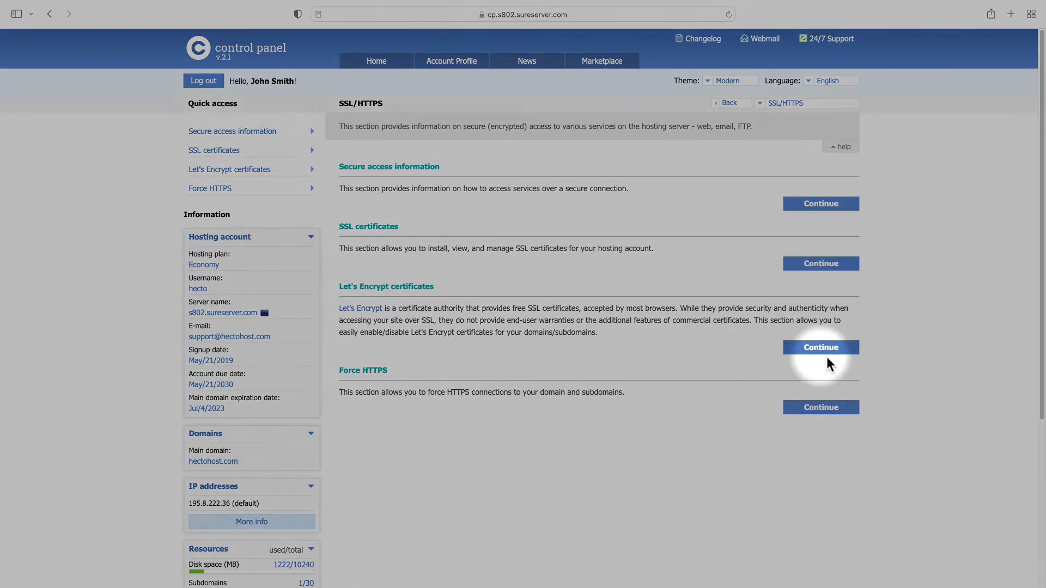
{"action": "left_click", "coordinate": [824, 351]}
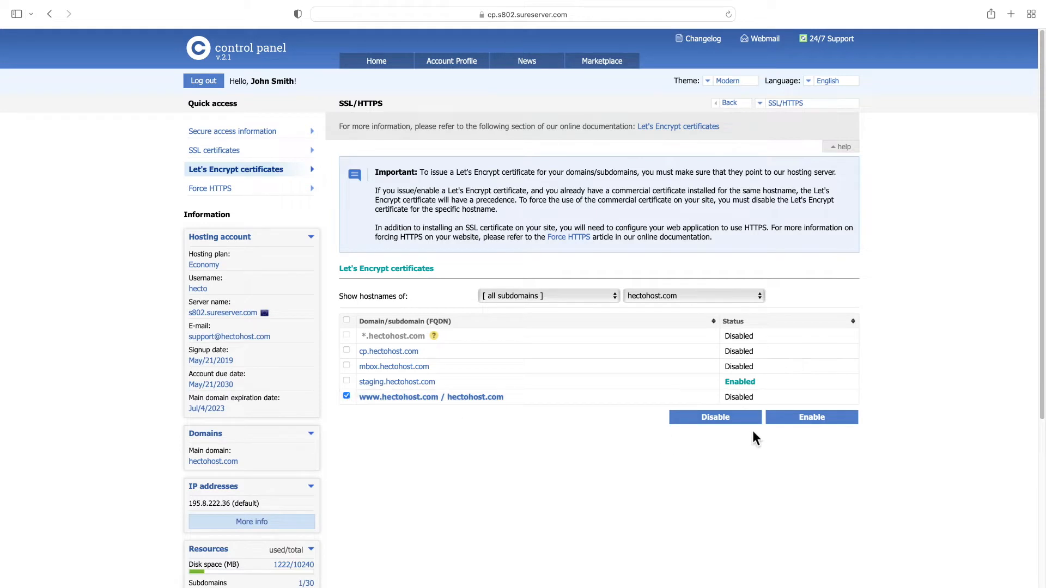
{"action": "left_click", "coordinate": [804, 429]}
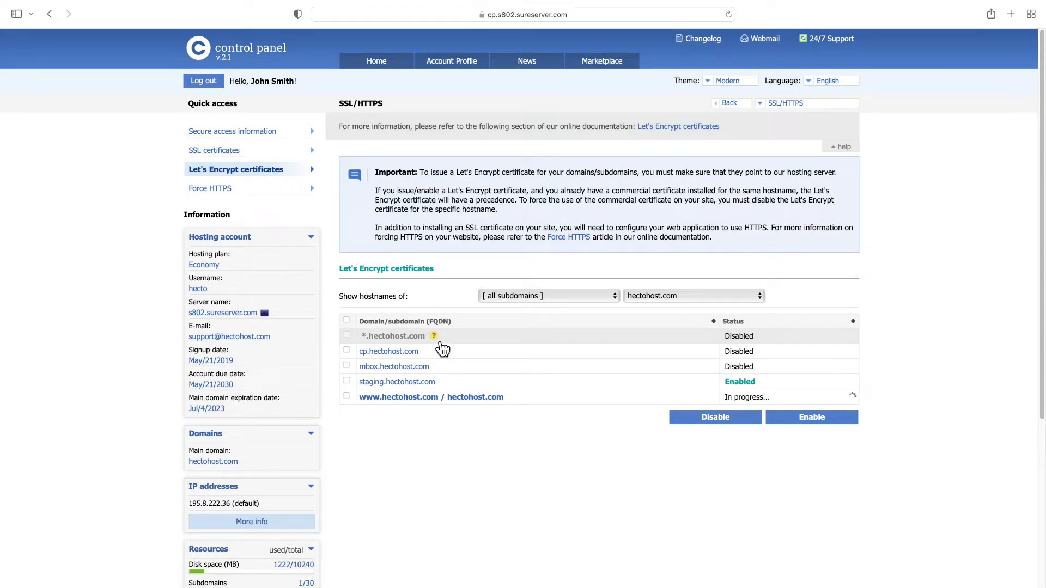
{"action": "mouse_move", "coordinate": [442, 344]}
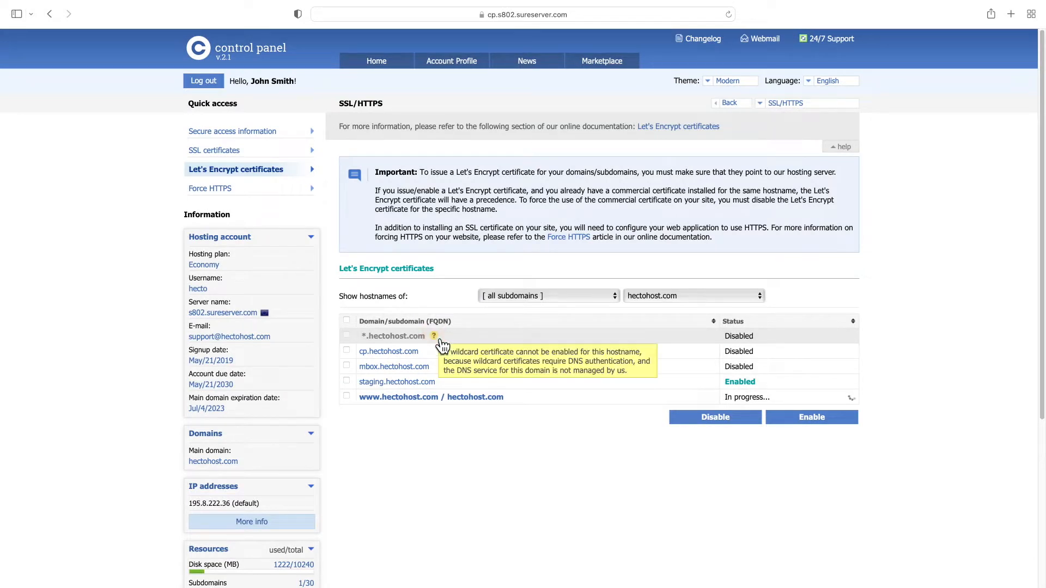
{"action": "left_click_drag", "start_coordinate": [446, 353], "coordinate": [648, 369]}
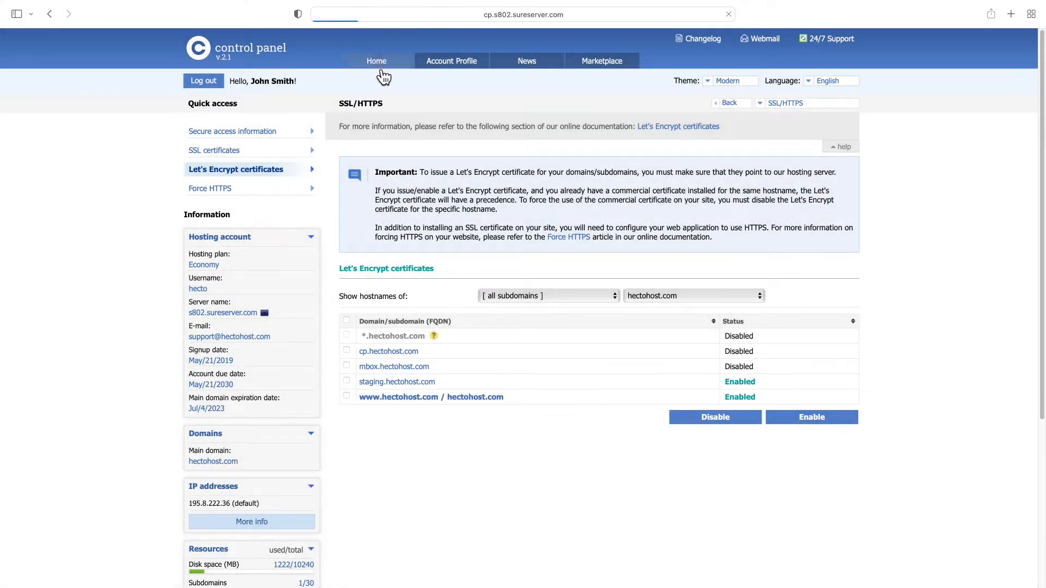
{"action": "left_click", "coordinate": [377, 62]}
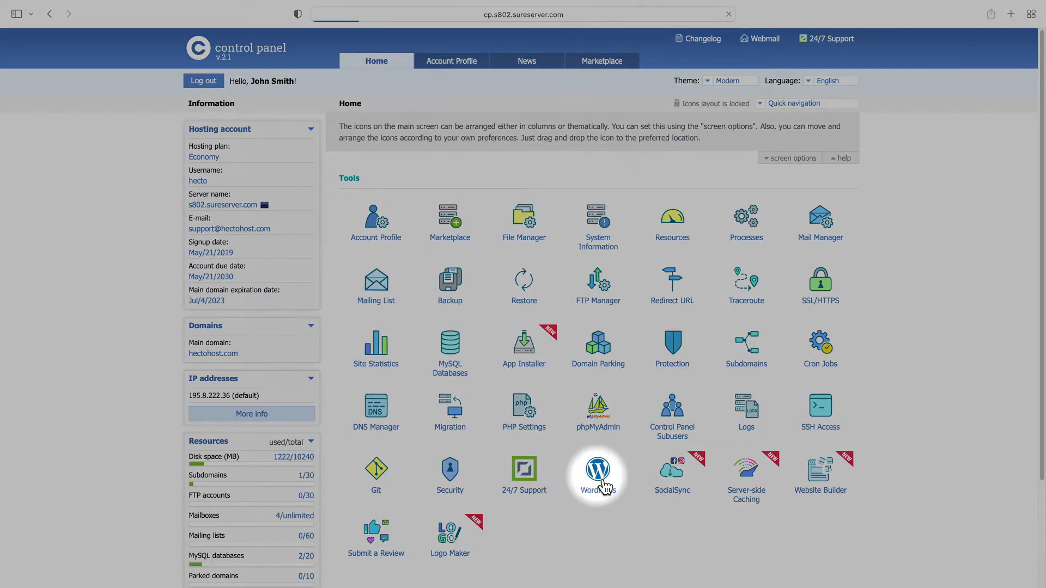
{"action": "left_click", "coordinate": [598, 471]}
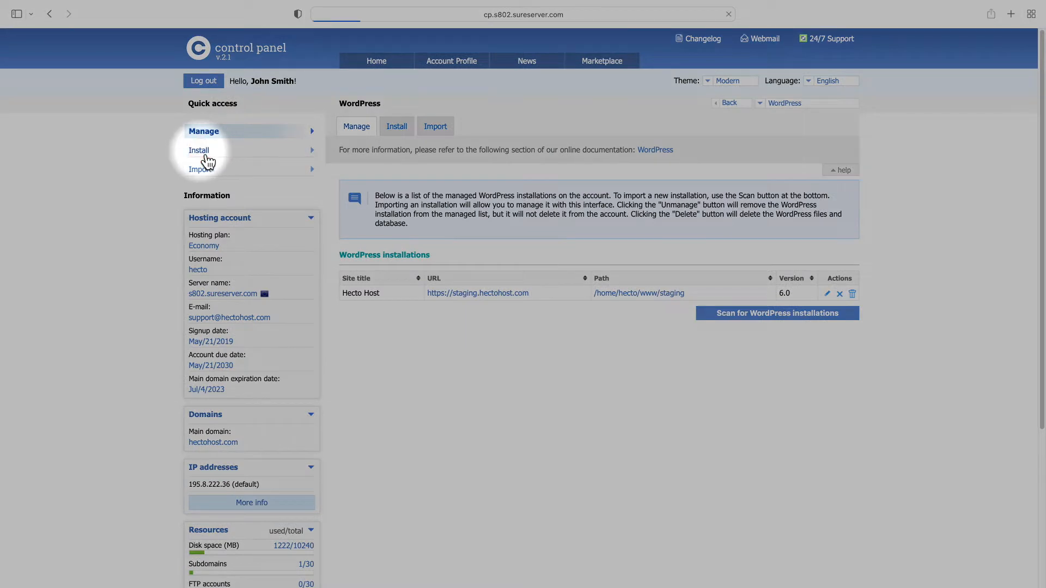
{"action": "left_click", "coordinate": [201, 152]}
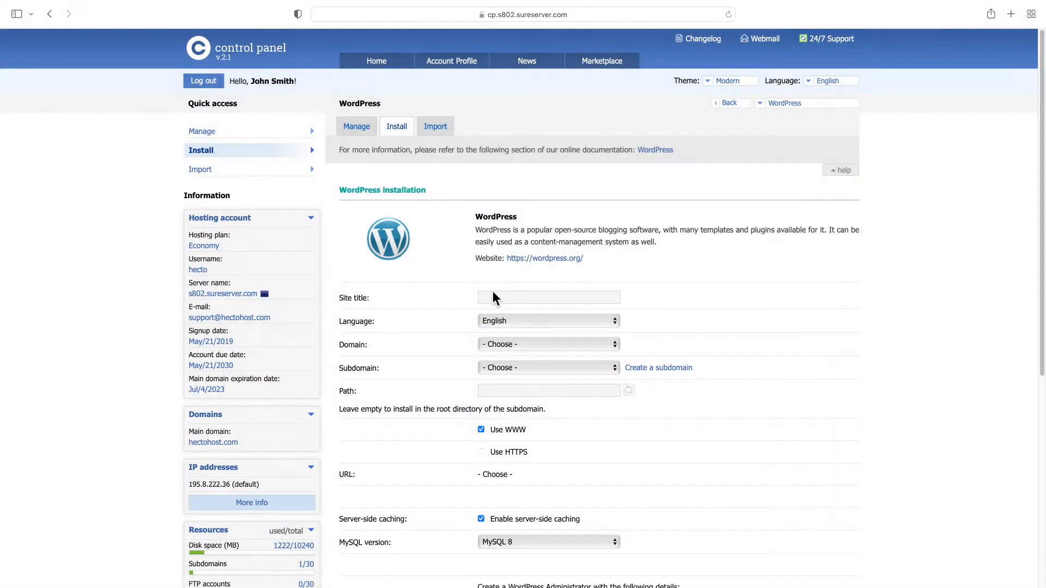
{"action": "left_click", "coordinate": [493, 293]}
{"action": "type", "text": "Hecto Host"}
{"action": "left_click", "coordinate": [506, 345]}
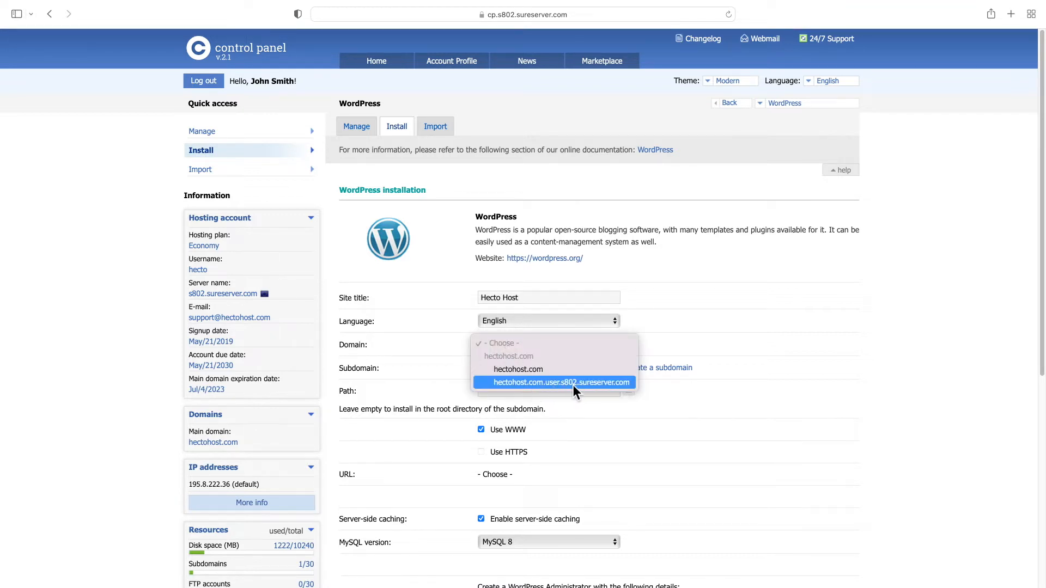
{"action": "left_click", "coordinate": [535, 372]}
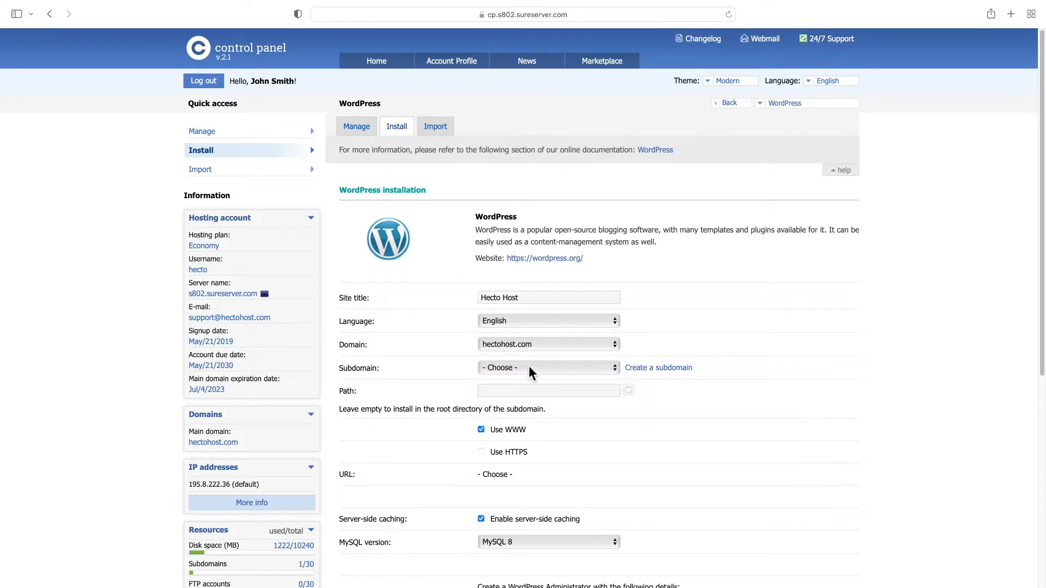
{"action": "left_click", "coordinate": [529, 368]}
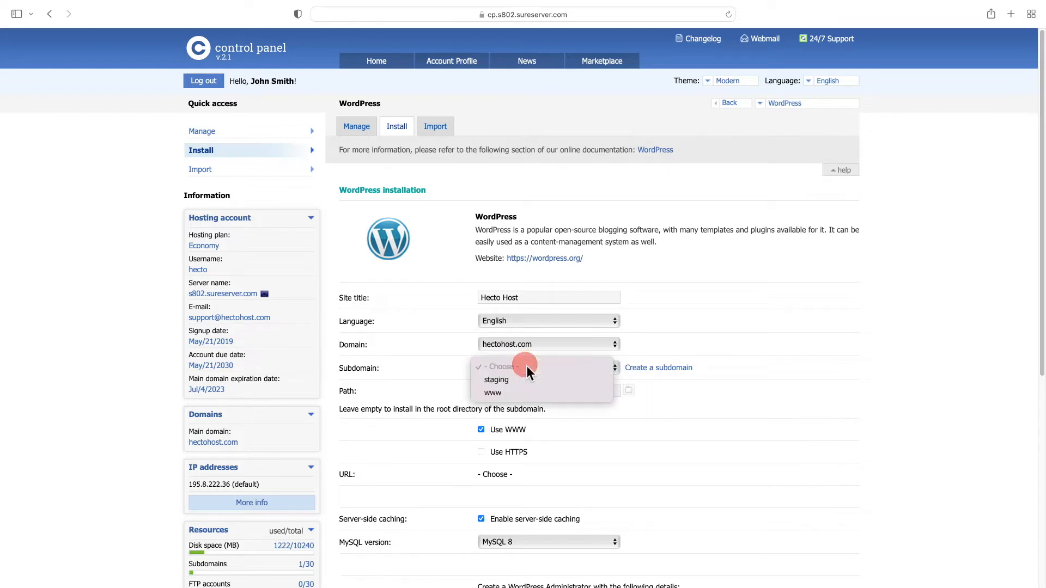
{"action": "left_click", "coordinate": [493, 394]}
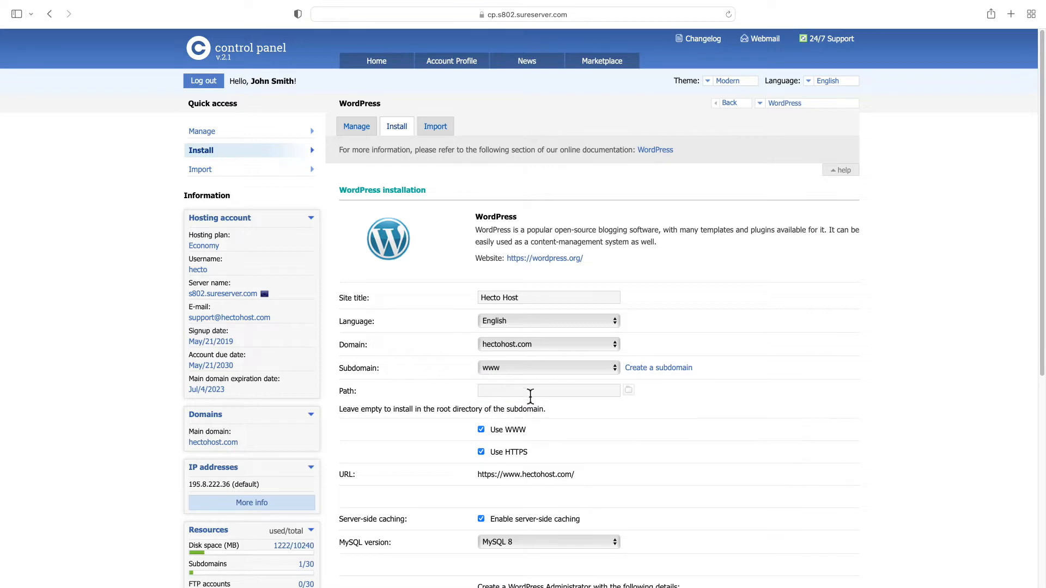
{"action": "left_click", "coordinate": [628, 390]}
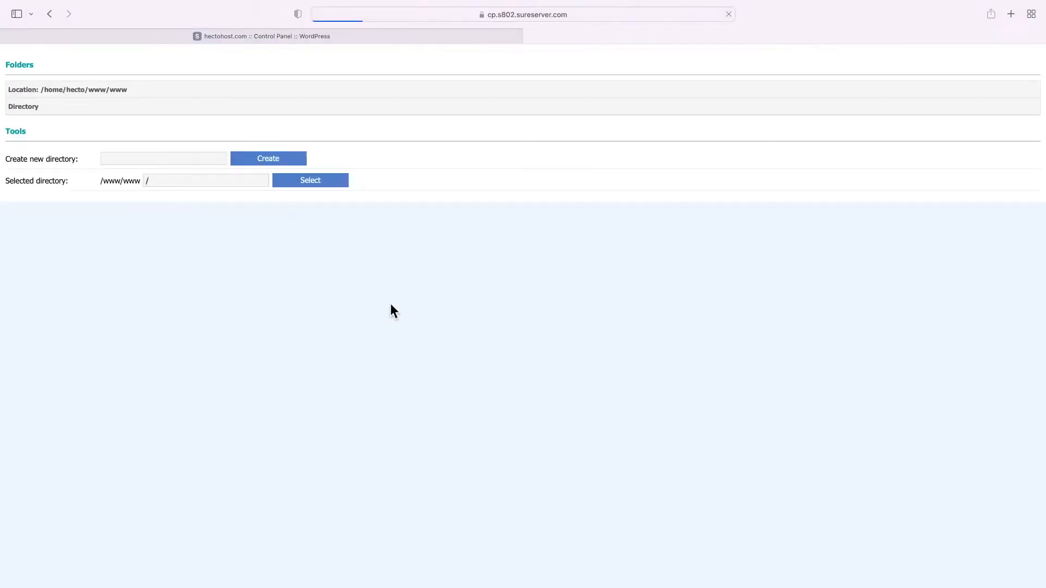
{"action": "left_click", "coordinate": [327, 180]}
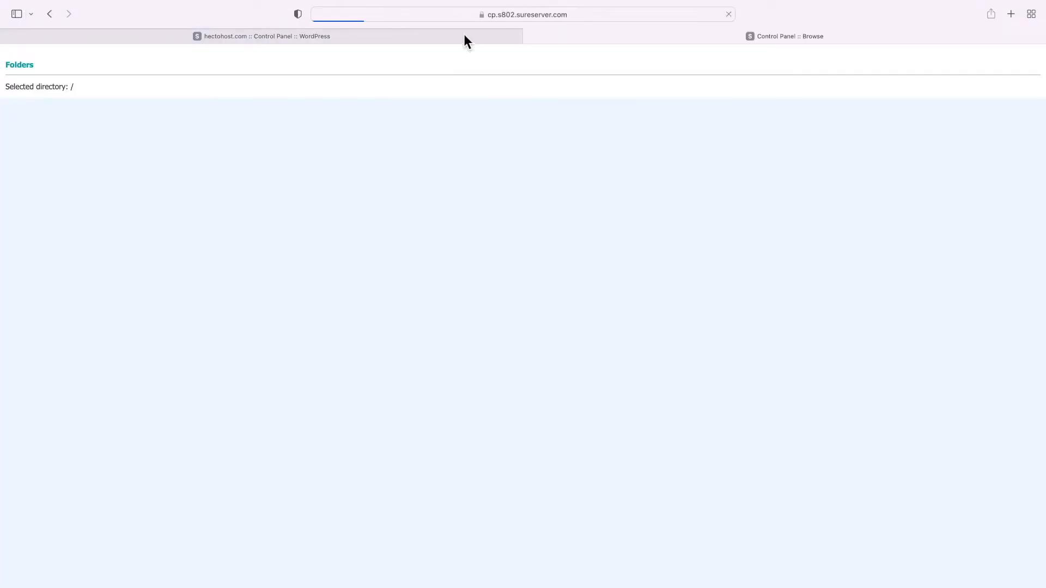
{"action": "scroll", "coordinate": [555, 362], "scroll_direction": "down", "scroll_amount": 3}
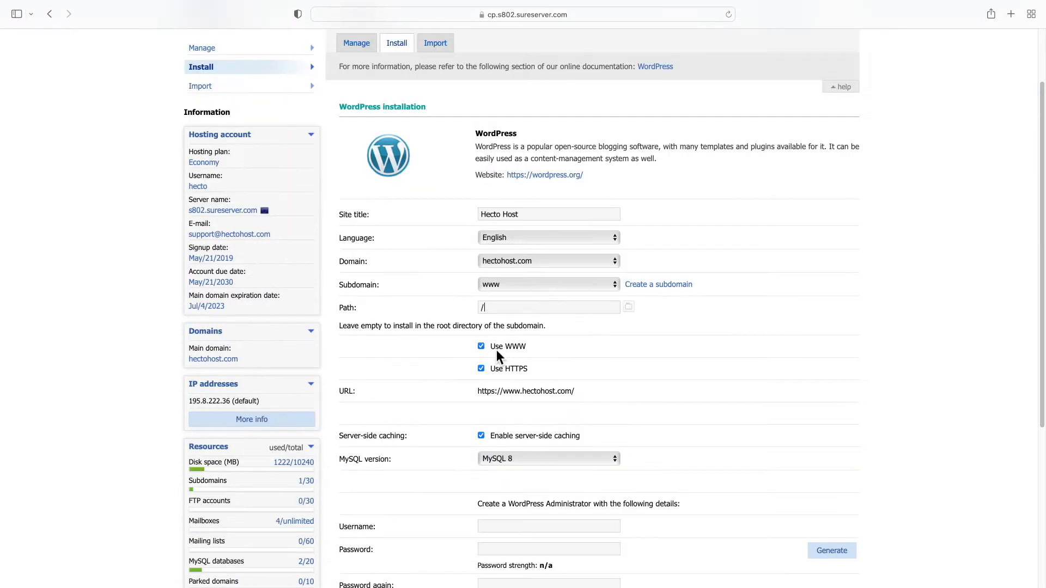
{"action": "triple_click", "coordinate": [526, 348]}
{"action": "left_click", "coordinate": [482, 347]}
{"action": "left_click", "coordinate": [481, 347]}
{"action": "left_click_drag", "start_coordinate": [497, 392], "coordinate": [558, 399]}
{"action": "left_click", "coordinate": [482, 347]}
{"action": "left_click", "coordinate": [568, 399]}
Disable server-side caching and keep MySQL 8 as the database version
{"action": "scroll", "coordinate": [472, 380], "scroll_direction": "down", "scroll_amount": 3}
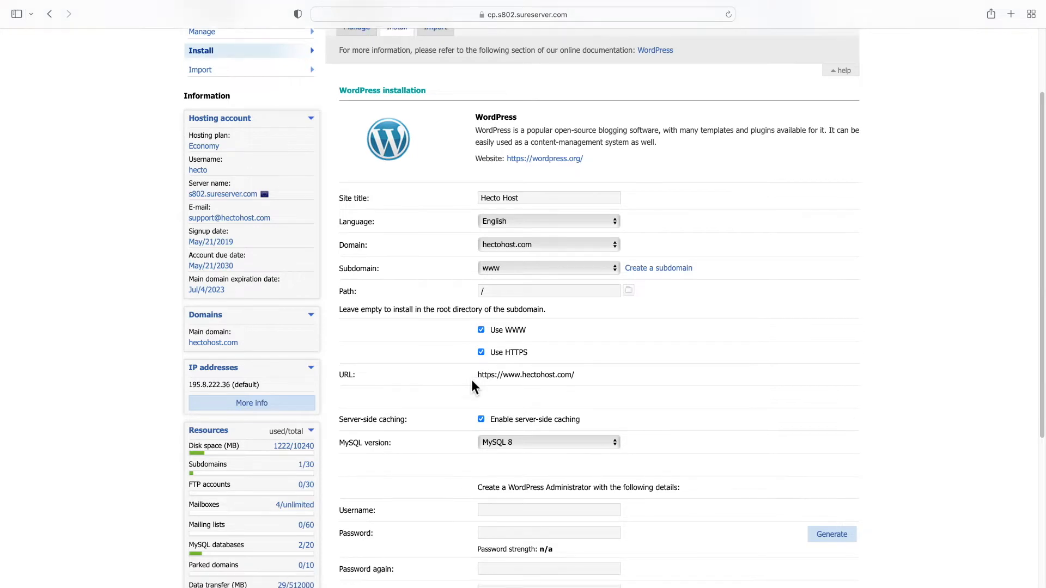
{"action": "left_click_drag", "start_coordinate": [354, 323], "coordinate": [561, 334]}
{"action": "left_click", "coordinate": [572, 331]}
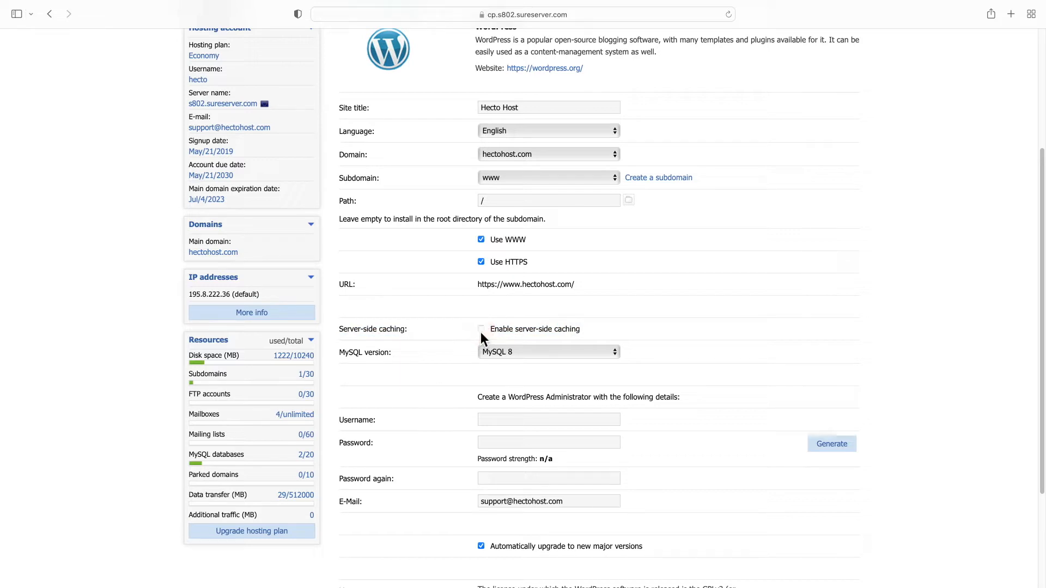
{"action": "scroll", "coordinate": [475, 341], "scroll_direction": "down", "scroll_amount": 1}
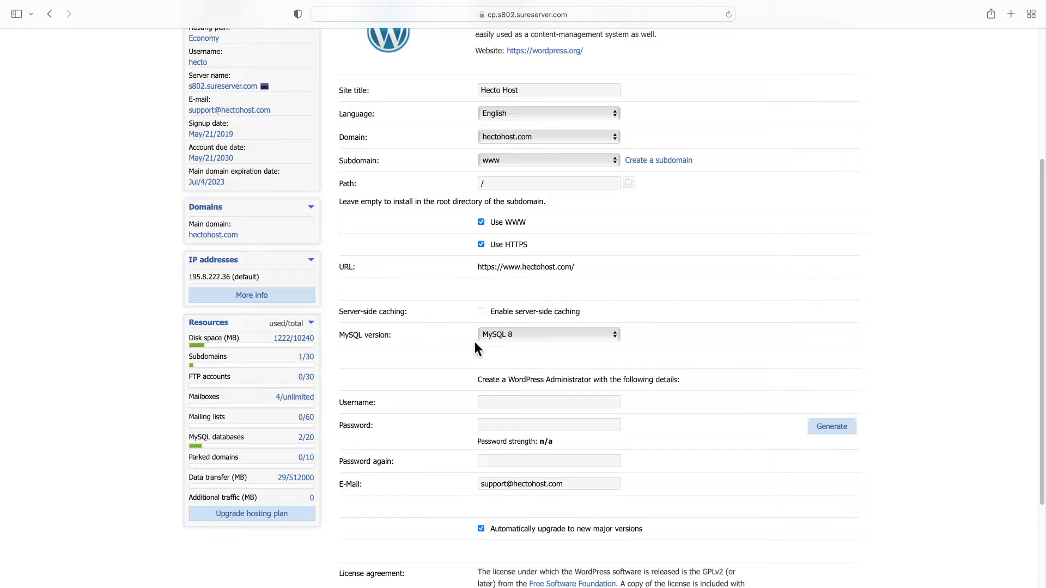
{"action": "left_click", "coordinate": [495, 337]}
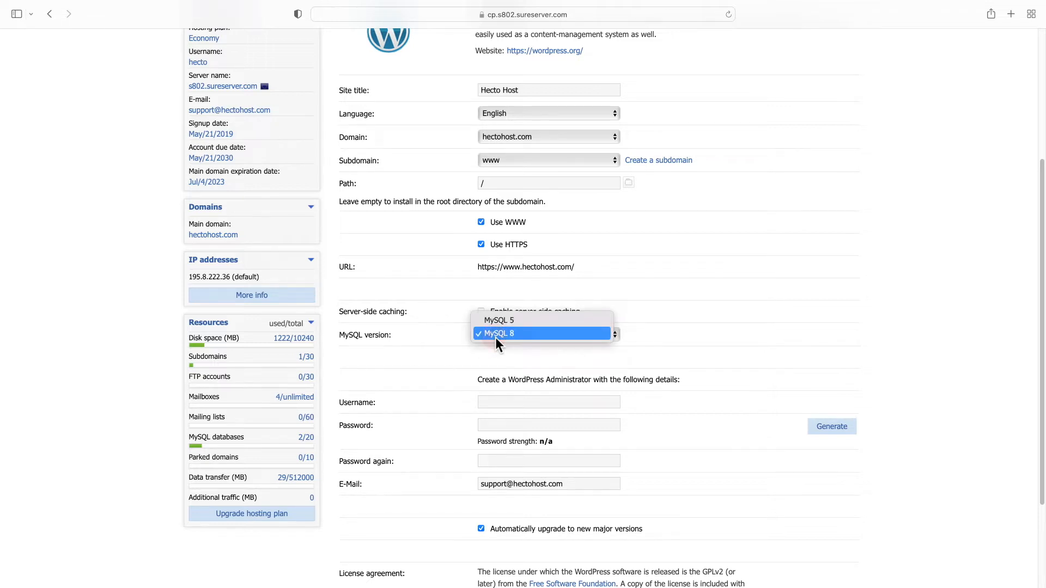
{"action": "left_click", "coordinate": [496, 335]}
{"action": "left_click", "coordinate": [495, 338]}
{"action": "left_click", "coordinate": [499, 334]}
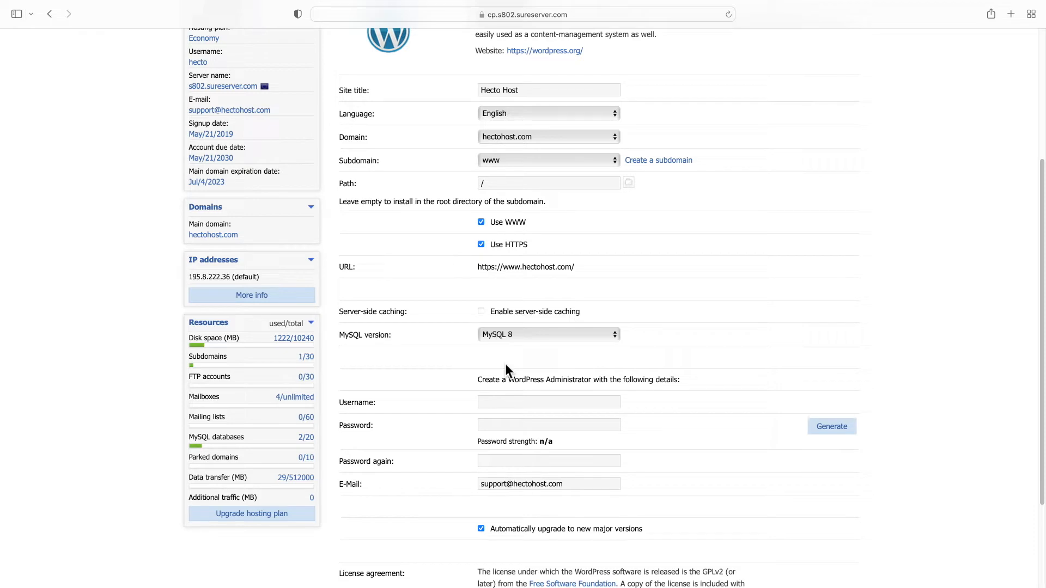
Enter the administrator username and generate, copy and use a random password
{"action": "left_click", "coordinate": [506, 402]}
{"action": "type", "text": "hecto"}
{"action": "left_click", "coordinate": [820, 431]}
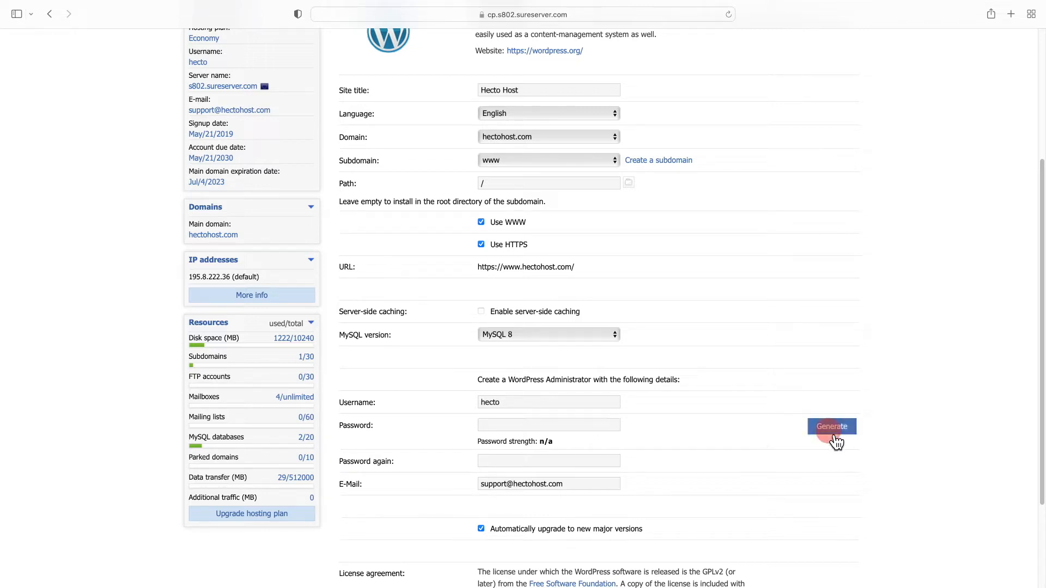
{"action": "triple_click", "coordinate": [516, 332]}
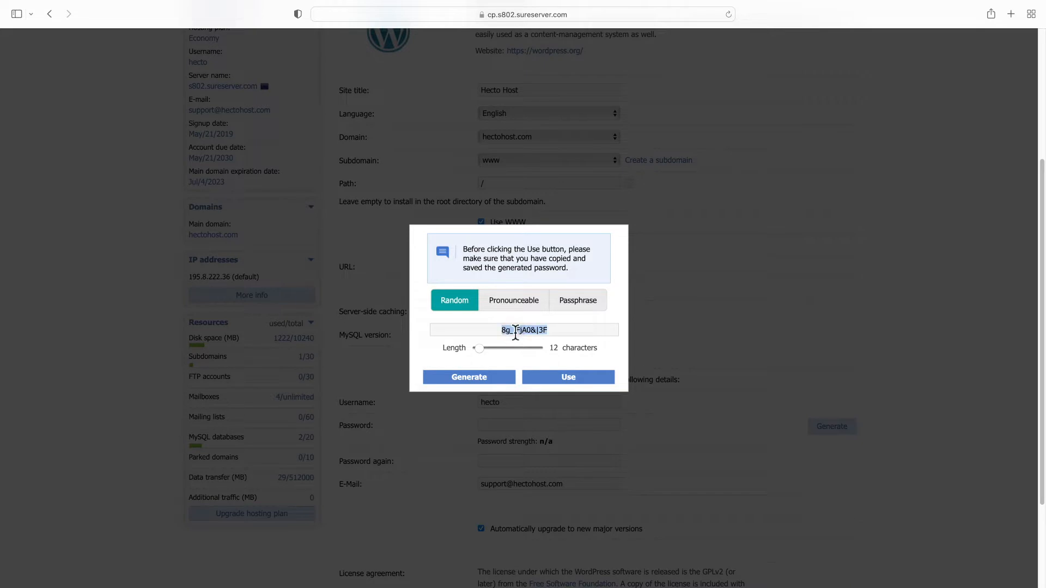
{"action": "right_click", "coordinate": [515, 329]}
{"action": "left_click", "coordinate": [543, 382]}
{"action": "left_click", "coordinate": [556, 380]}
Accept the license agreement and install WordPress, confirming the success message
{"action": "scroll", "coordinate": [555, 389], "scroll_direction": "down", "scroll_amount": 5}
{"action": "left_click", "coordinate": [481, 486]}
{"action": "left_click", "coordinate": [826, 509]}
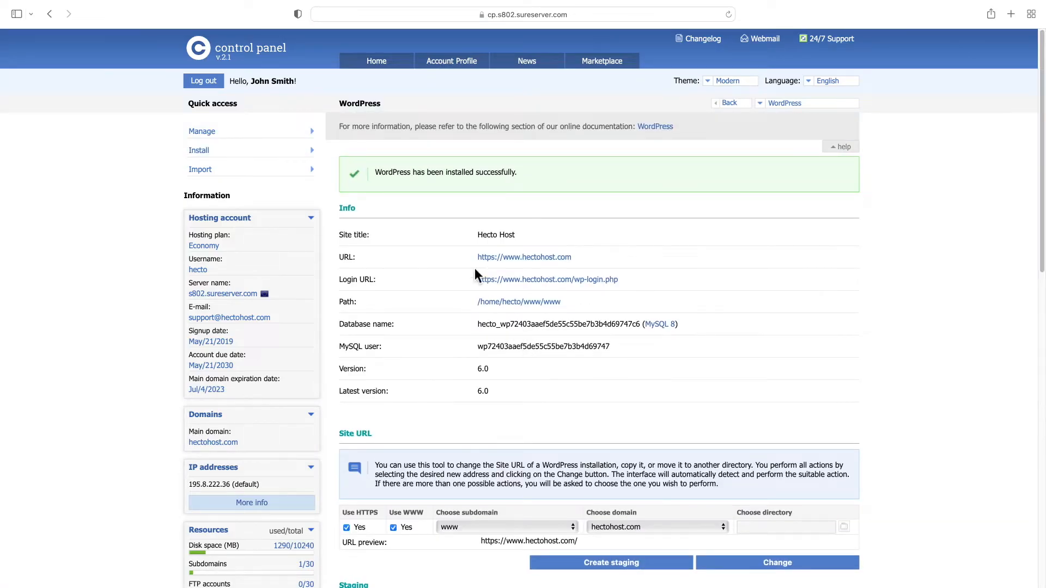
{"action": "triple_click", "coordinate": [418, 178]}
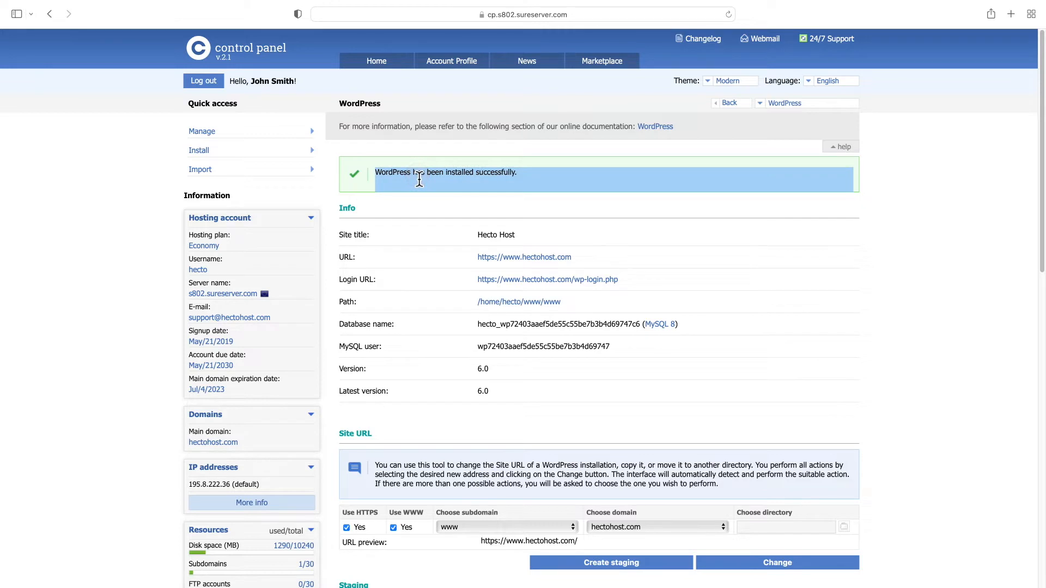
{"action": "left_click", "coordinate": [419, 179]}
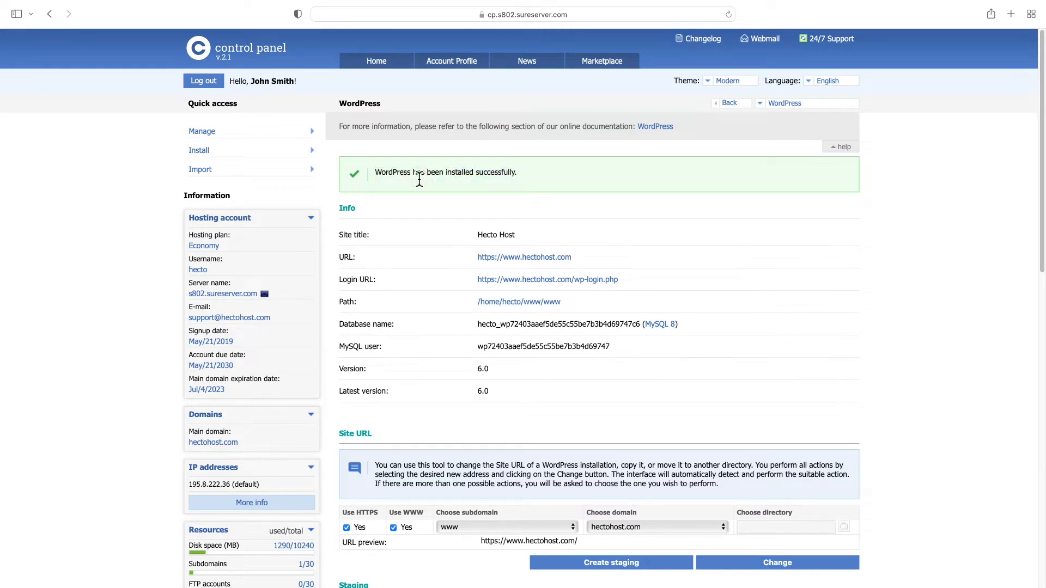
{"action": "left_click", "coordinate": [523, 261]}
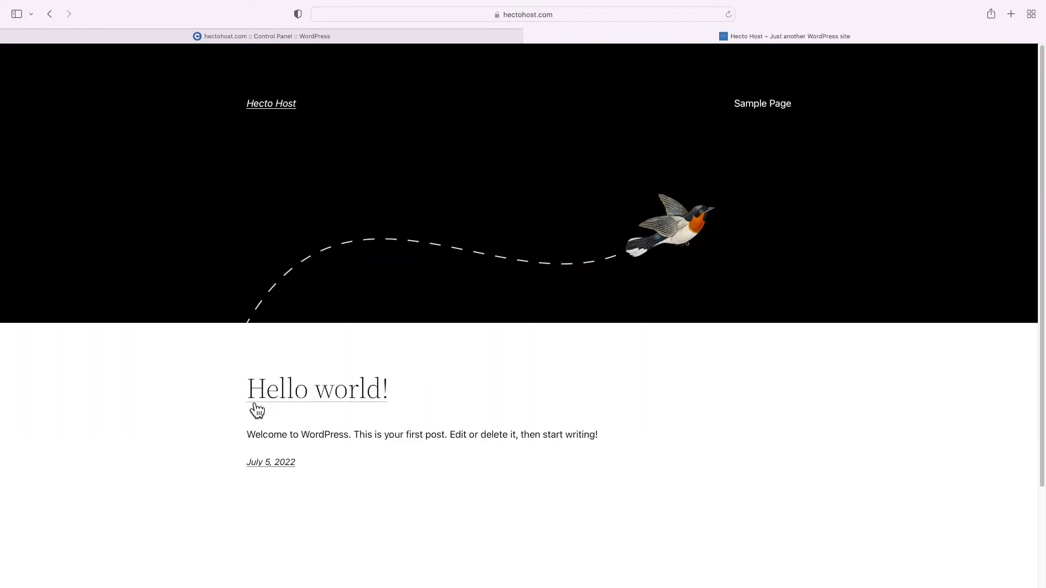
{"action": "left_click_drag", "start_coordinate": [251, 404], "coordinate": [585, 446]}
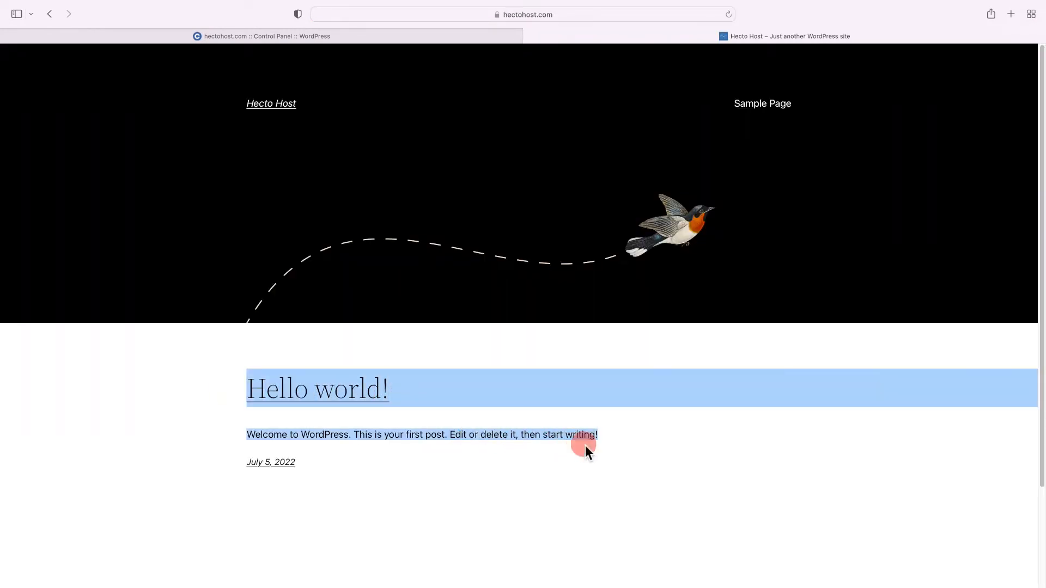
{"action": "left_click", "coordinate": [586, 446]}
{"action": "scroll", "coordinate": [463, 272], "scroll_direction": "down", "scroll_amount": 3}
{"action": "scroll", "coordinate": [459, 252], "scroll_direction": "up", "scroll_amount": 3}
{"action": "scroll", "coordinate": [459, 253], "scroll_direction": "down", "scroll_amount": 3}
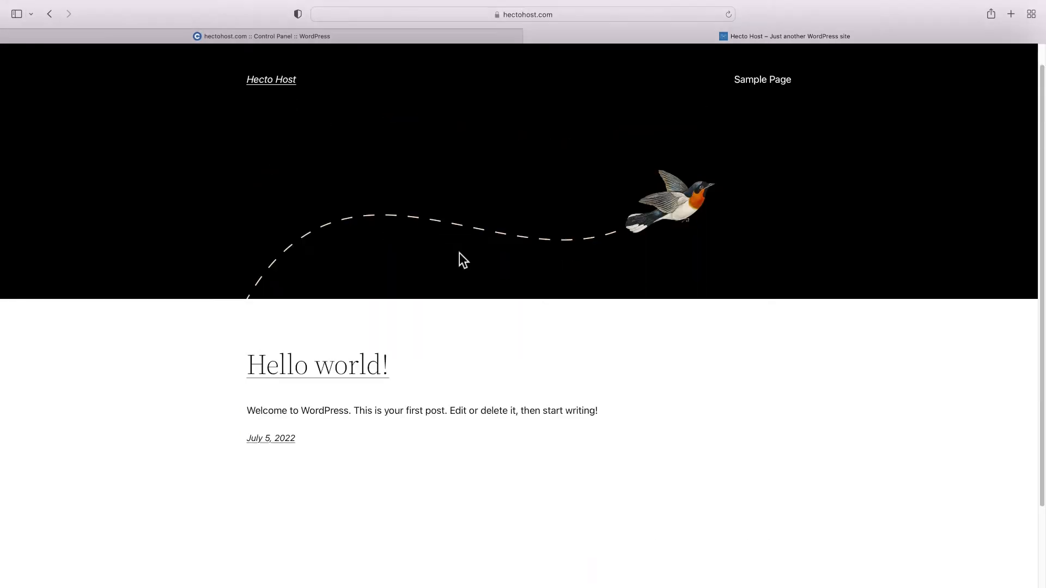
{"action": "scroll", "coordinate": [459, 261], "scroll_direction": "up", "scroll_amount": 3}
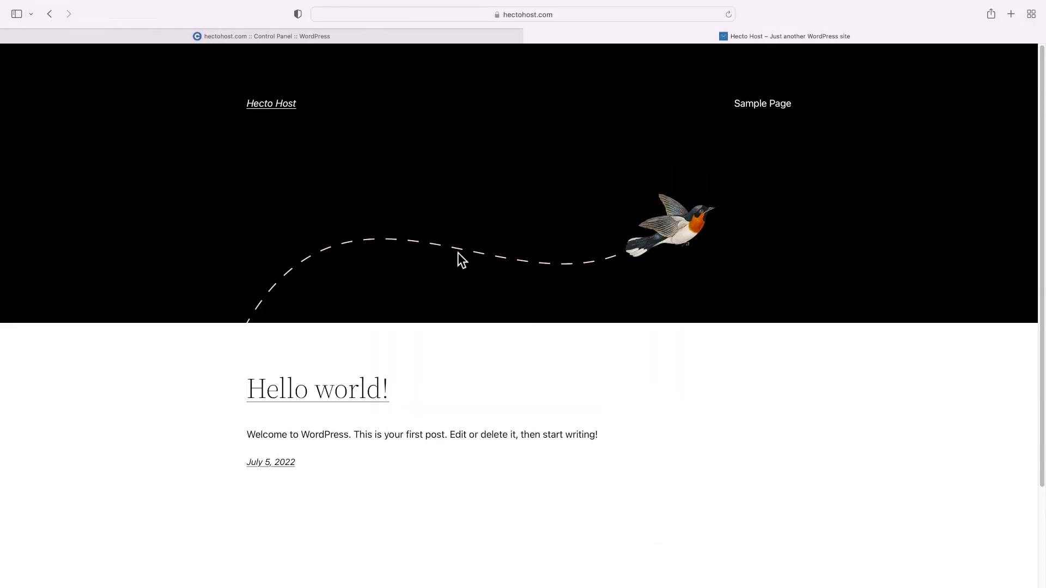
{"action": "left_click", "coordinate": [497, 15]}
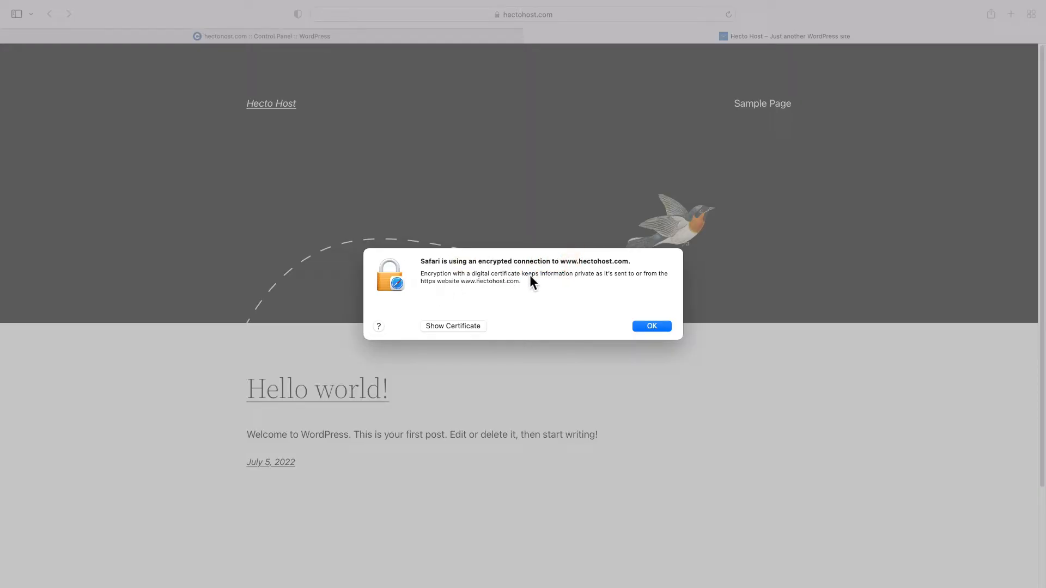
{"action": "left_click", "coordinate": [466, 326]}
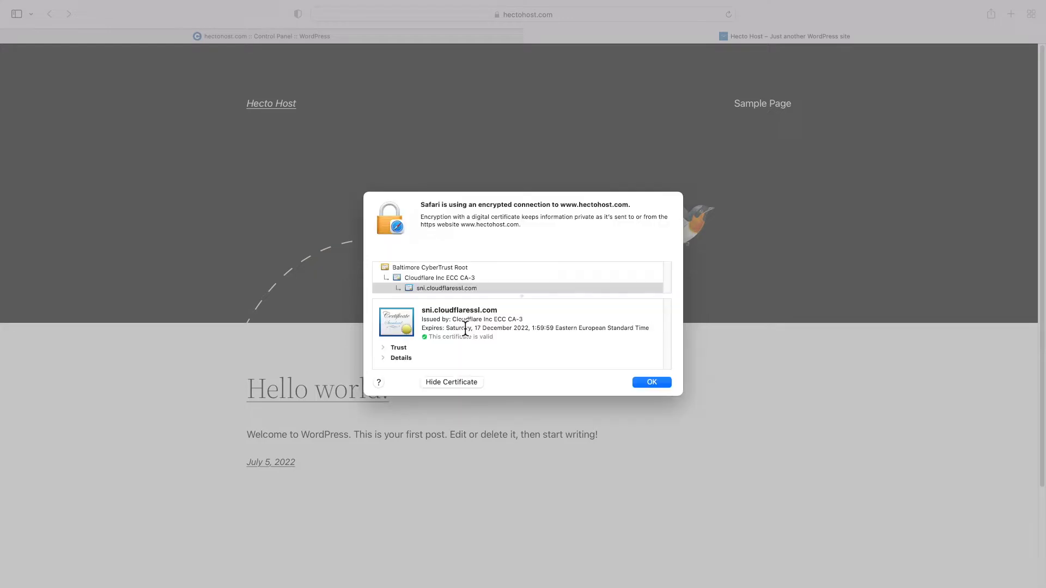
{"action": "left_click", "coordinate": [648, 382]}
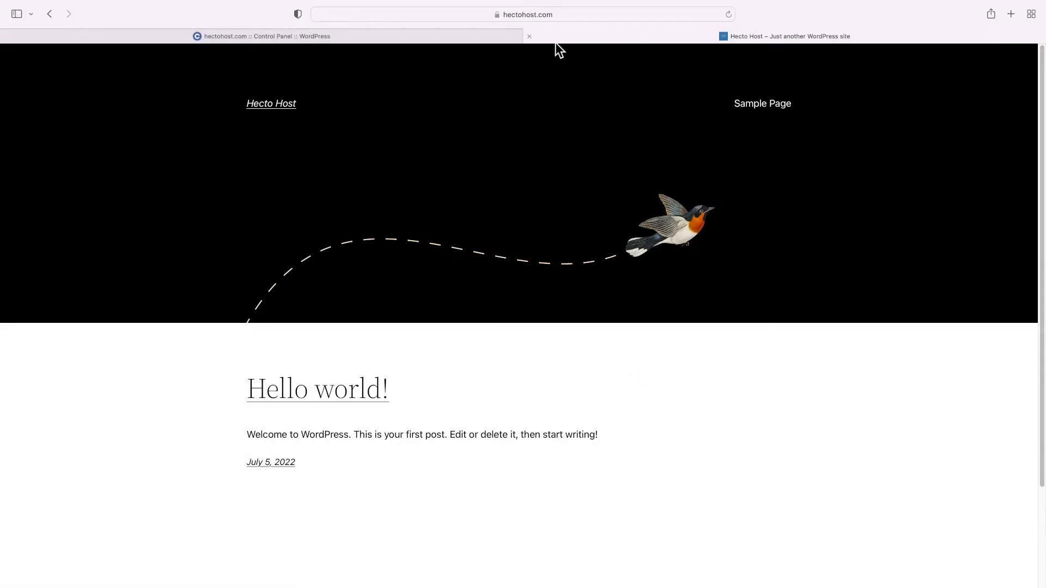
{"action": "left_click", "coordinate": [499, 18]}
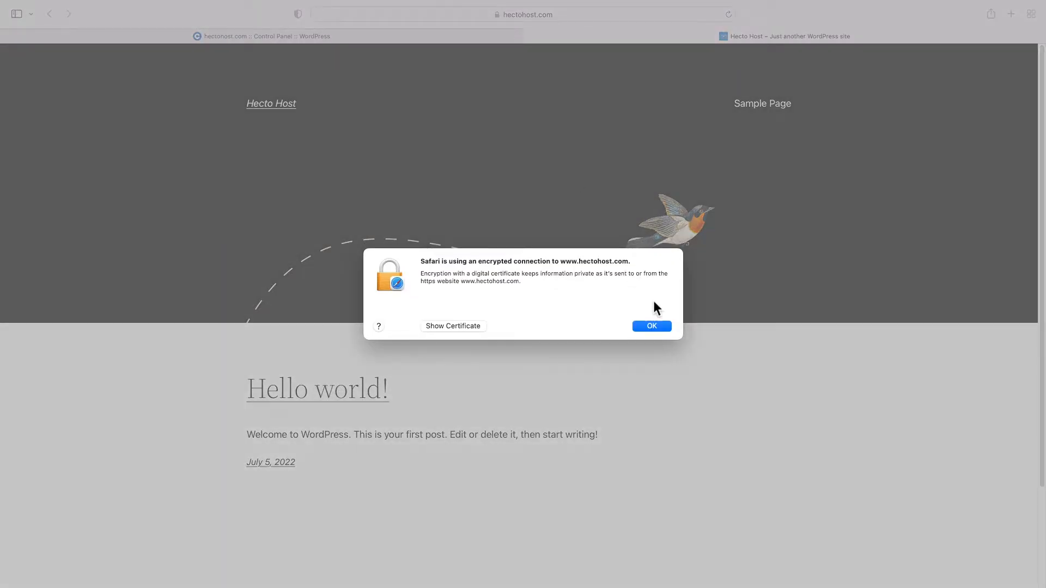
{"action": "left_click", "coordinate": [657, 328]}
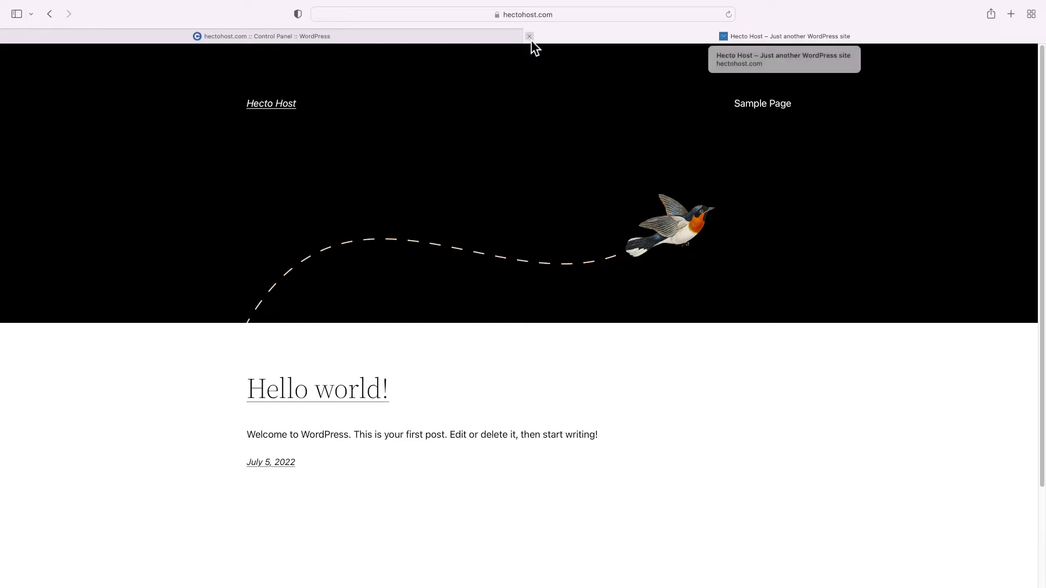
{"action": "left_click", "coordinate": [529, 36]}
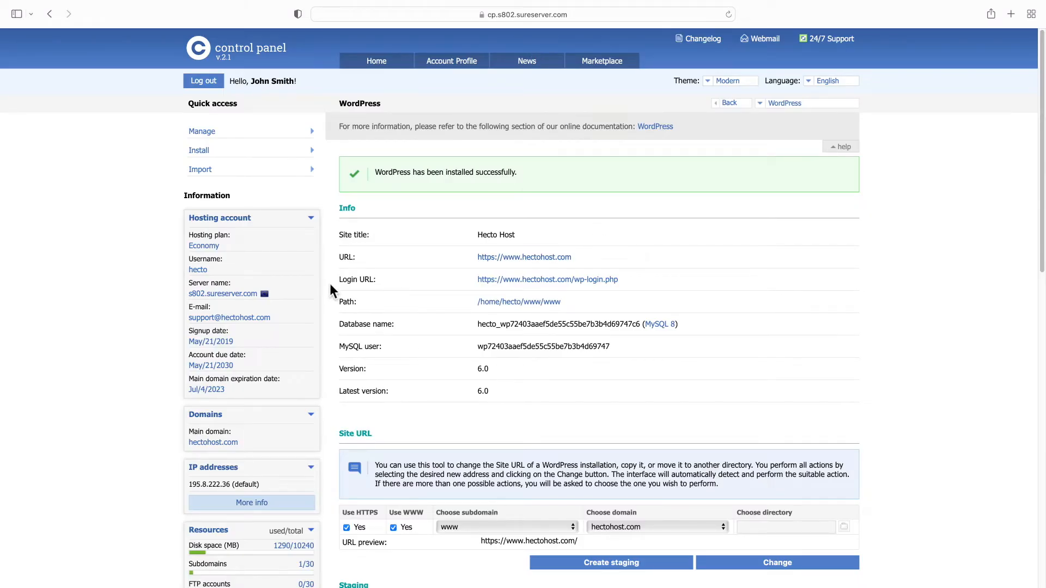
Open the wp-login.php Login URL in a new browser tab
{"action": "left_click_drag", "start_coordinate": [341, 278], "coordinate": [659, 285]}
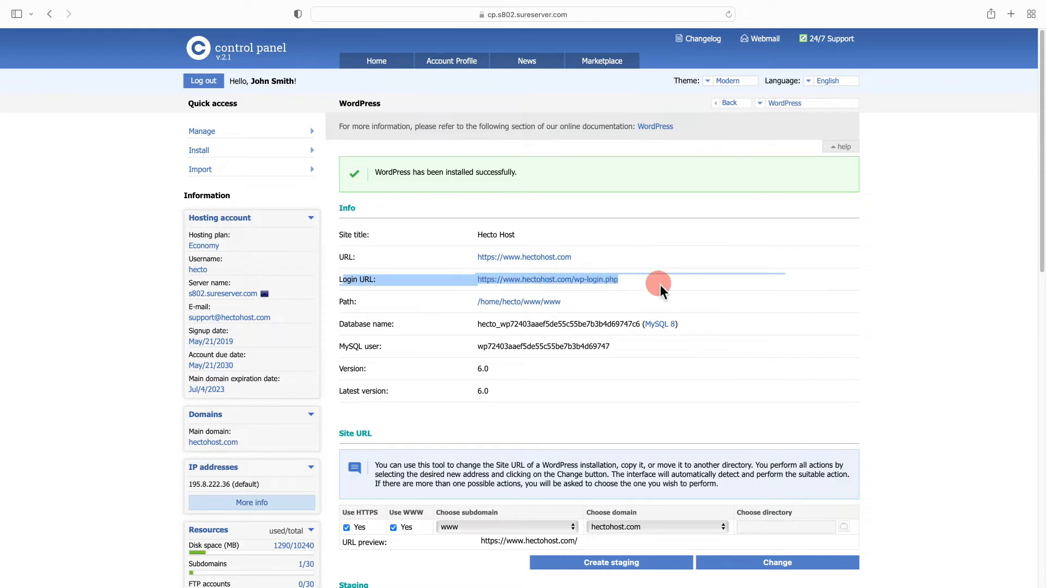
{"action": "left_click", "coordinate": [660, 284]}
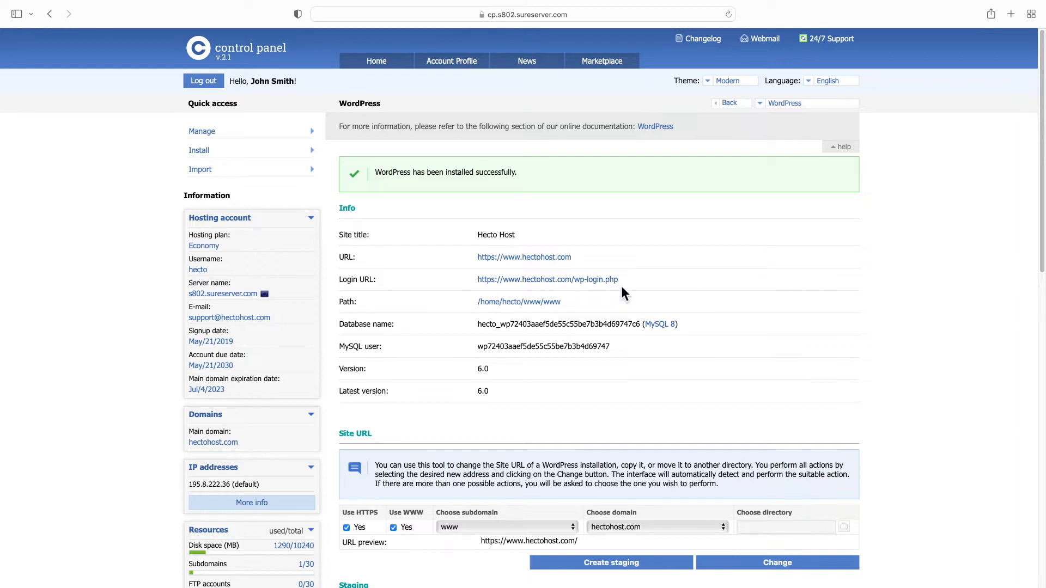
{"action": "left_click_drag", "start_coordinate": [631, 284], "coordinate": [477, 283]}
{"action": "left_click_drag", "start_coordinate": [619, 282], "coordinate": [575, 284]}
{"action": "left_click", "coordinate": [595, 280]}
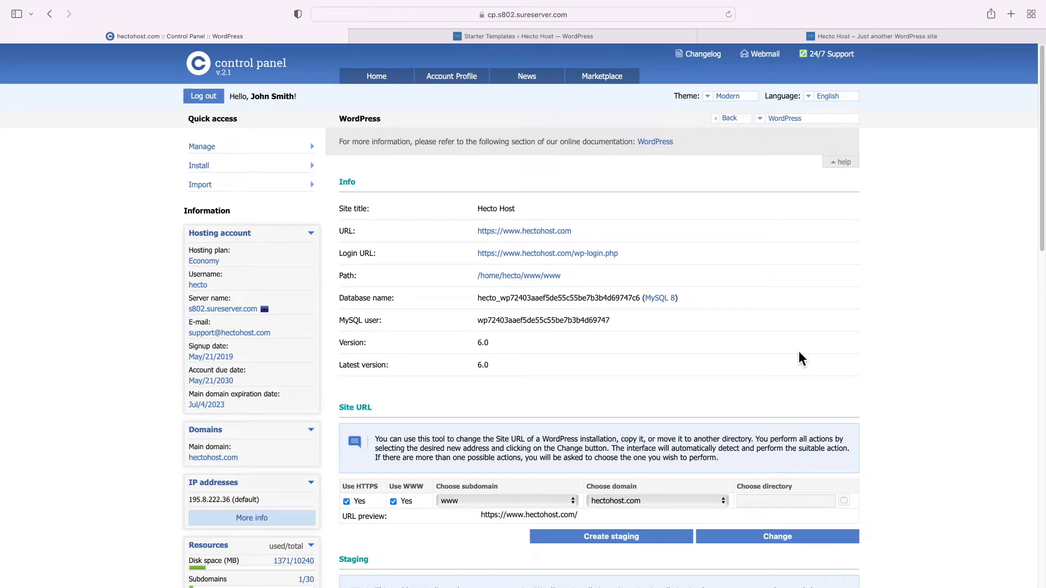
Scroll down to the WordPress administrators section of the installation
{"action": "scroll", "coordinate": [799, 352], "scroll_direction": "down", "scroll_amount": 10}
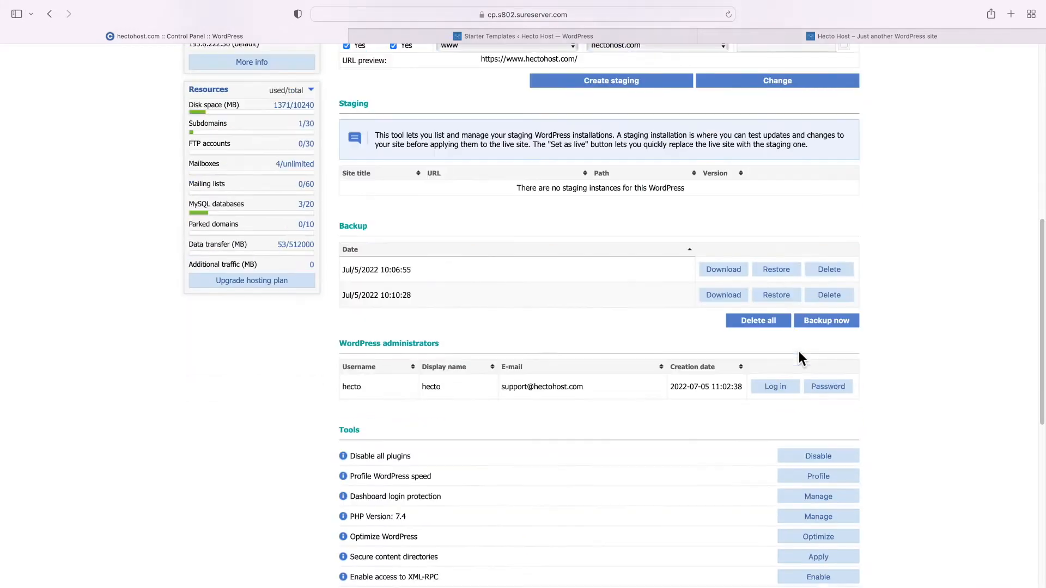
{"action": "triple_click", "coordinate": [367, 346]}
{"action": "left_click", "coordinate": [366, 345]}
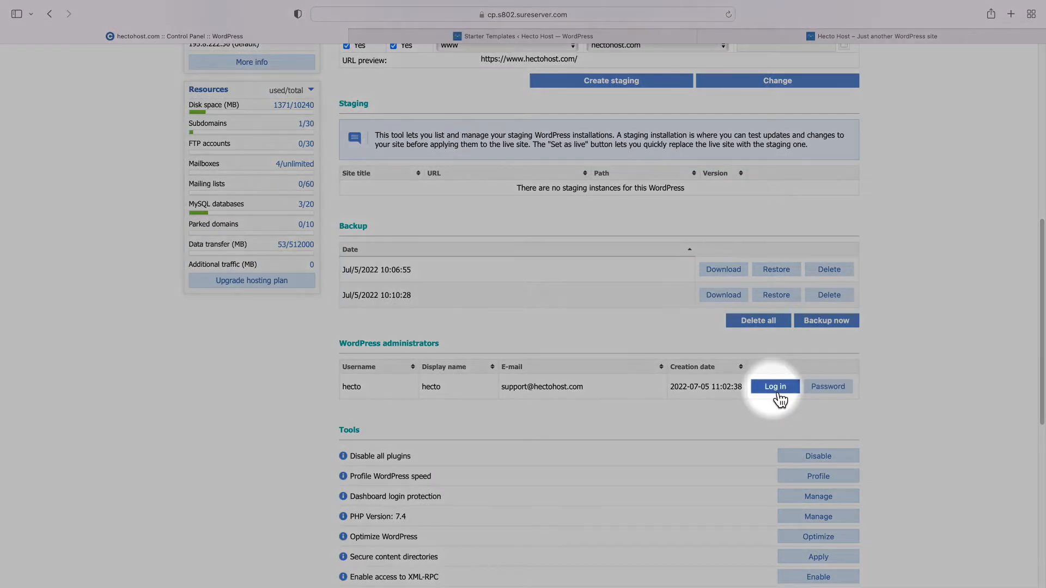
Log in to the Hecto Host WordPress dashboard by pasting the copied admin password
{"action": "left_click", "coordinate": [776, 386]}
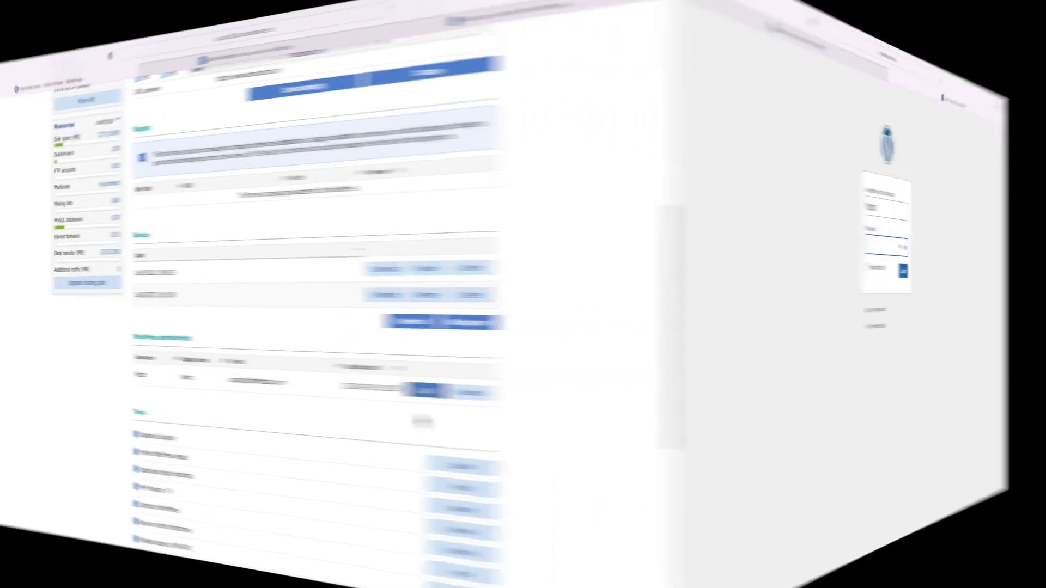
{"action": "right_click", "coordinate": [494, 243]}
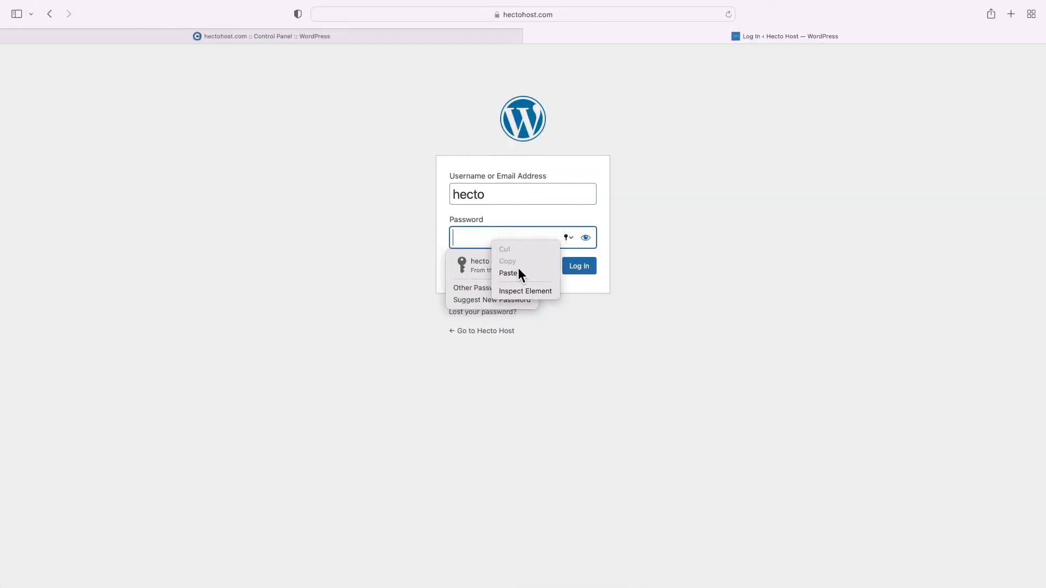
{"action": "left_click", "coordinate": [518, 273]}
{"action": "left_click", "coordinate": [580, 269]}
{"action": "left_click", "coordinate": [548, 326]}
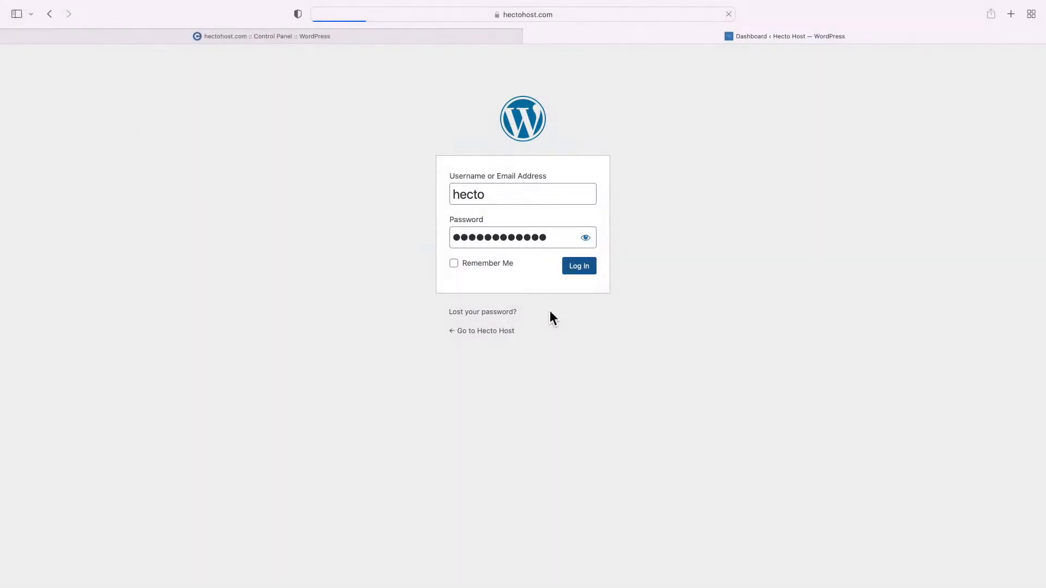
{"action": "left_click_drag", "start_coordinate": [199, 140], "coordinate": [363, 143]}
{"action": "double_click", "coordinate": [440, 142]}
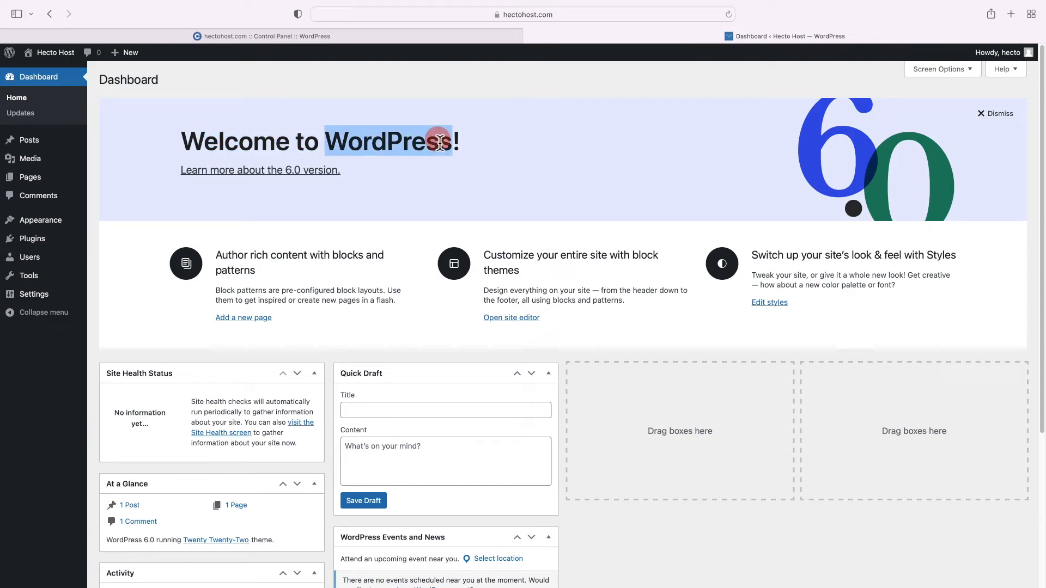
{"action": "triple_click", "coordinate": [440, 143]}
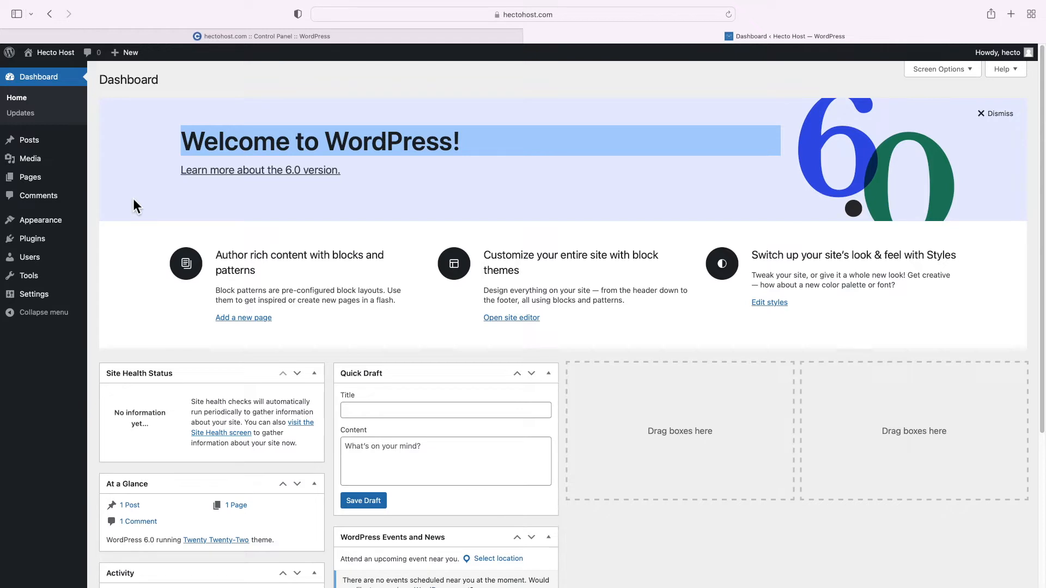
Search for 'astra' under Appearance > Themes > Add New
{"action": "mouse_move", "coordinate": [52, 223]}
{"action": "left_click", "coordinate": [117, 236]}
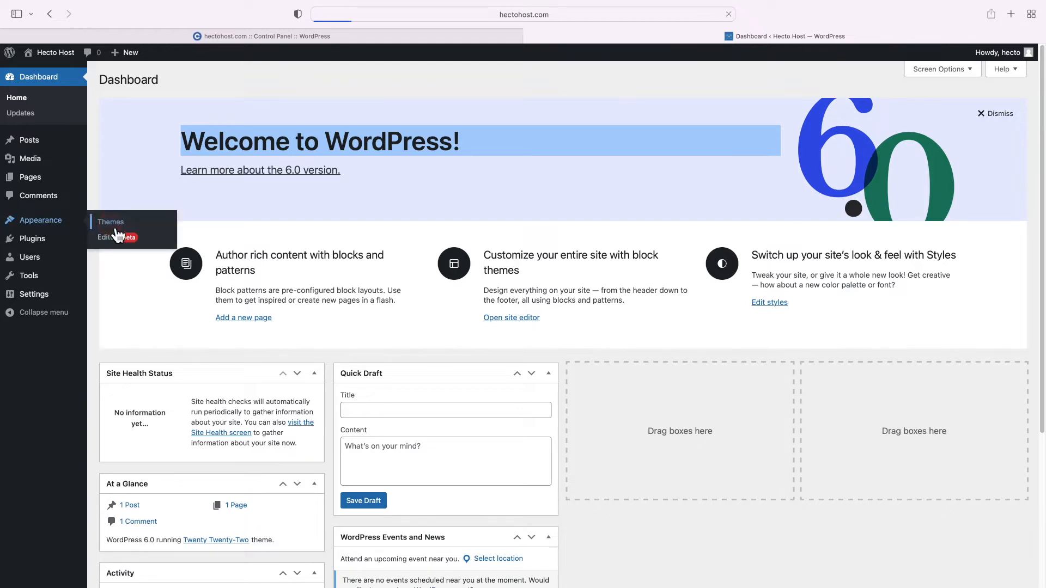
{"action": "left_click", "coordinate": [205, 89]}
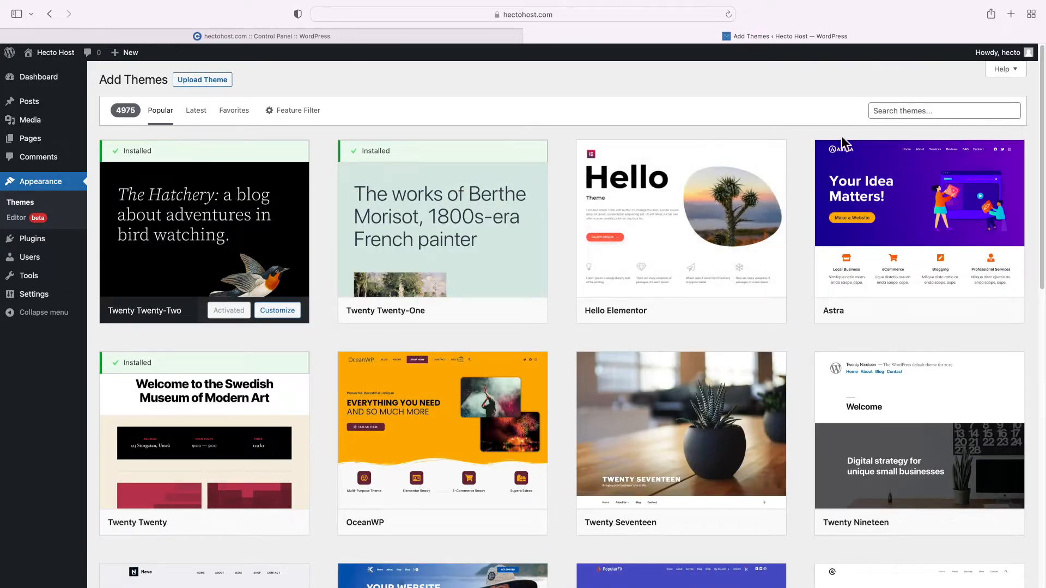
{"action": "left_click", "coordinate": [880, 109]}
{"action": "type", "text": "astra"}
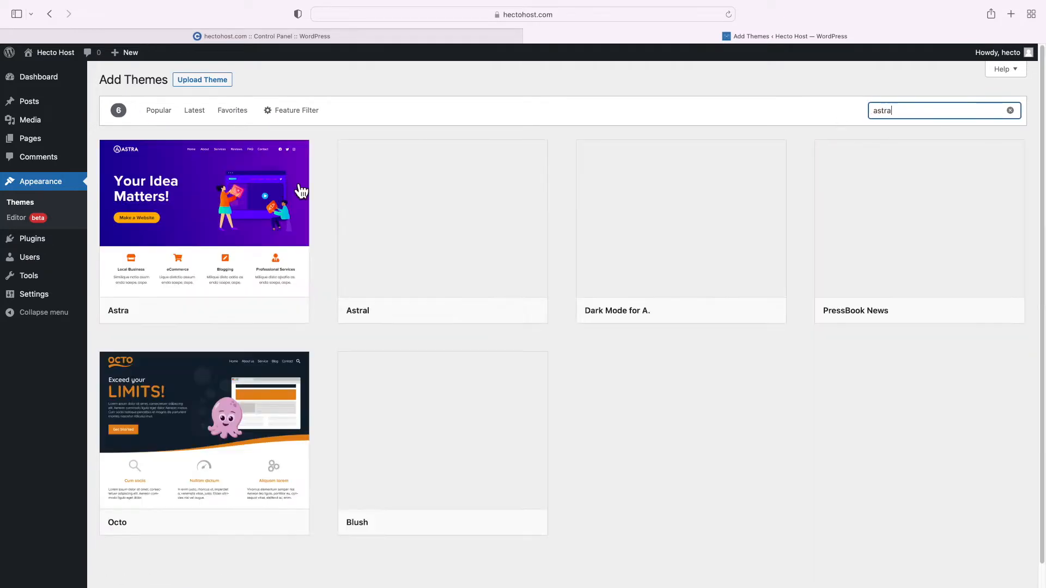
Install and activate the Astra theme, noting its Starter Templates recommendation
{"action": "mouse_move", "coordinate": [224, 223]}
{"action": "left_click", "coordinate": [197, 218]}
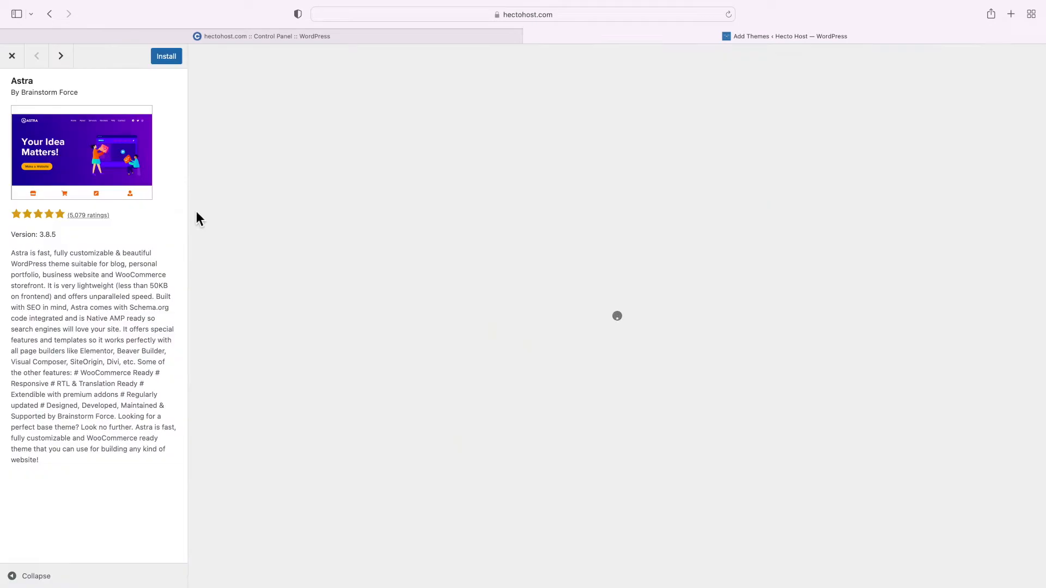
{"action": "left_click", "coordinate": [173, 60]}
{"action": "left_click", "coordinate": [169, 60]}
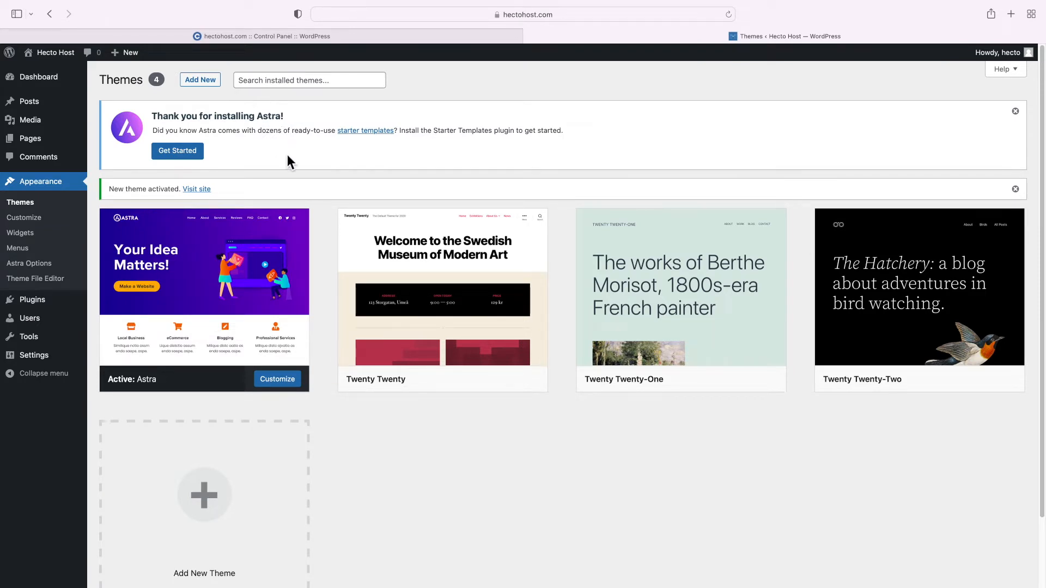
{"action": "left_click_drag", "start_coordinate": [153, 116], "coordinate": [313, 124]}
{"action": "triple_click", "coordinate": [283, 132]}
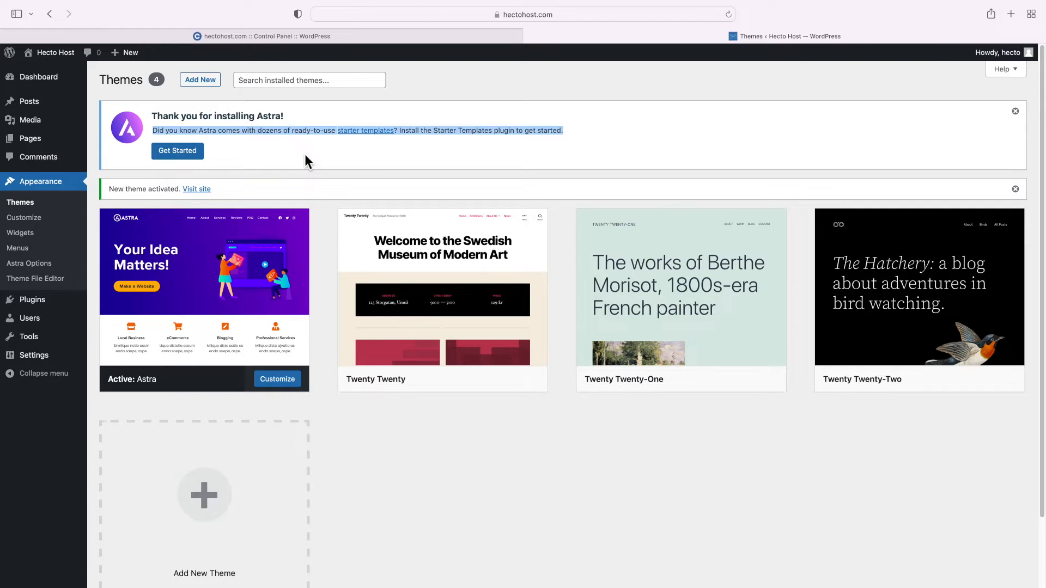
{"action": "left_click_drag", "start_coordinate": [416, 135], "coordinate": [535, 143]}
{"action": "left_click", "coordinate": [532, 145]}
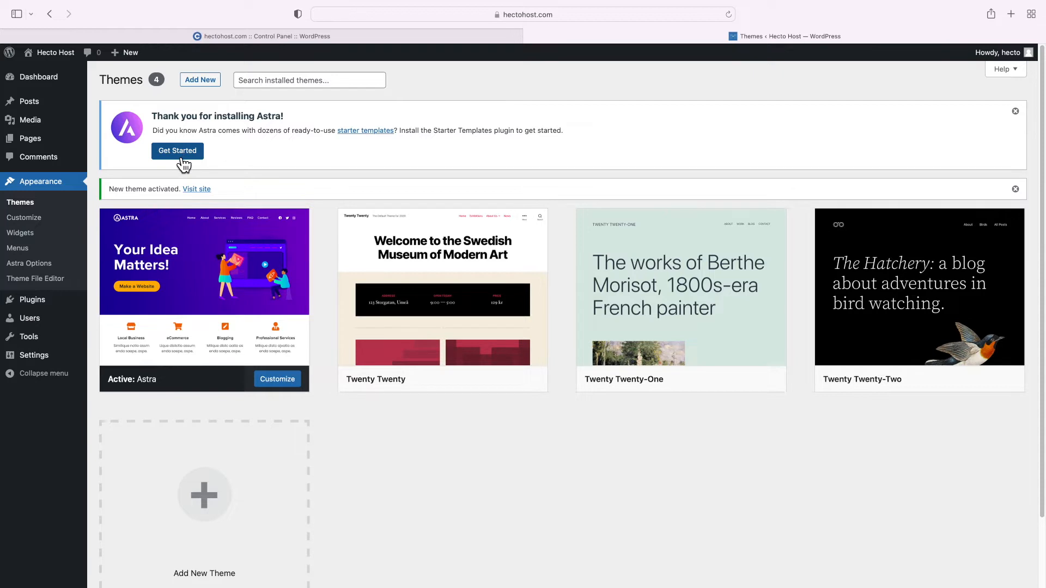
{"action": "mouse_move", "coordinate": [53, 308]}
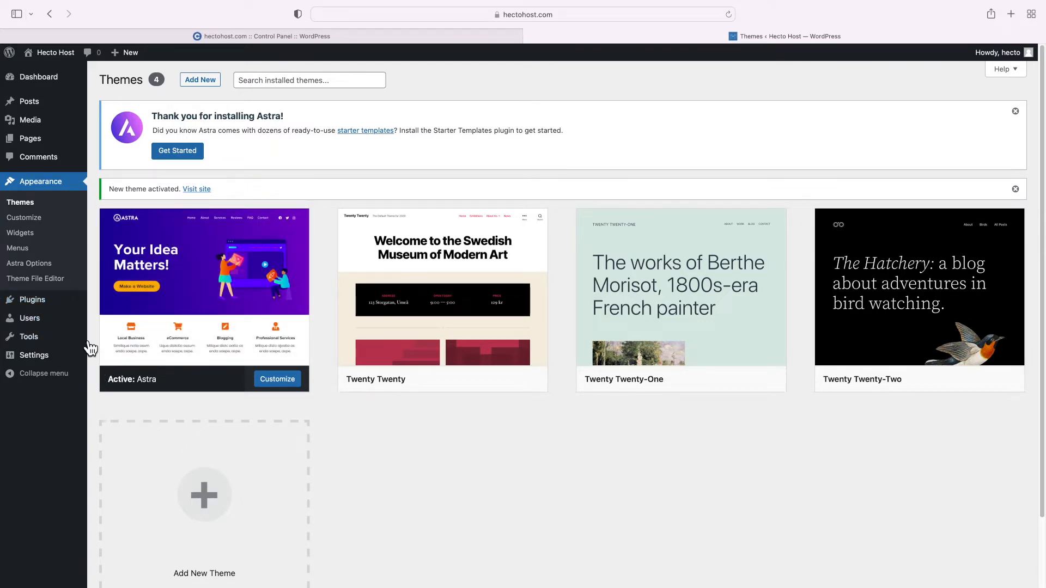
{"action": "left_click", "coordinate": [51, 305]}
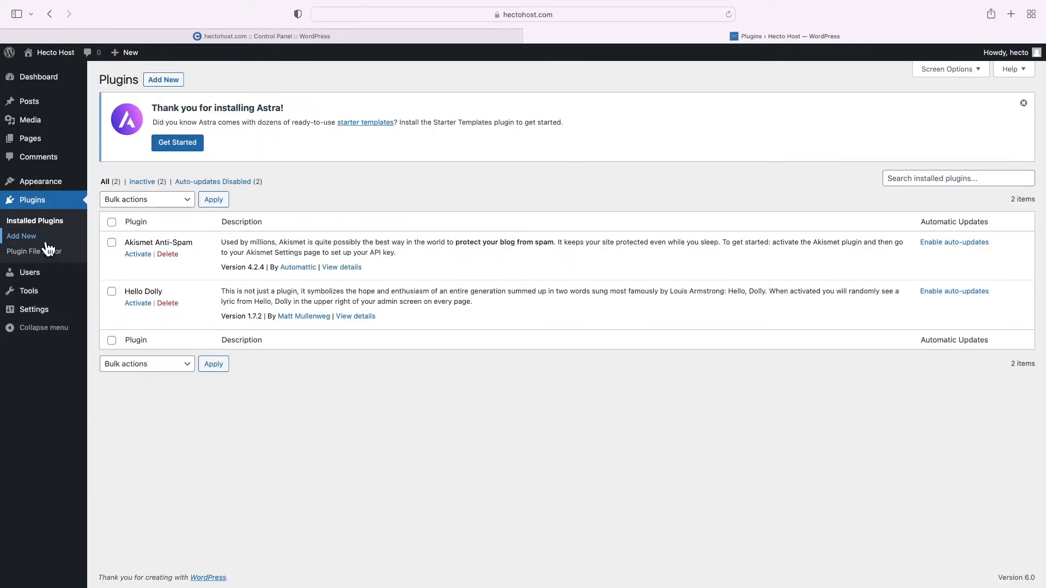
Search the plugin directory for 'starter templates' and install the Starter Templates plugin
{"action": "left_click", "coordinate": [47, 242]}
{"action": "left_click", "coordinate": [941, 184]}
{"action": "type", "text": "starter templates"}
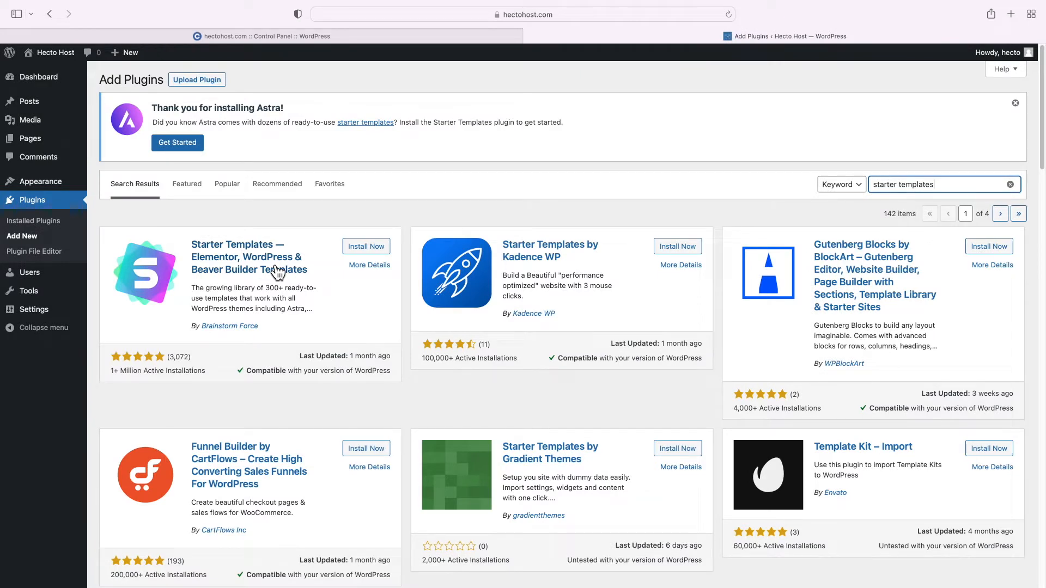
{"action": "left_click", "coordinate": [365, 251]}
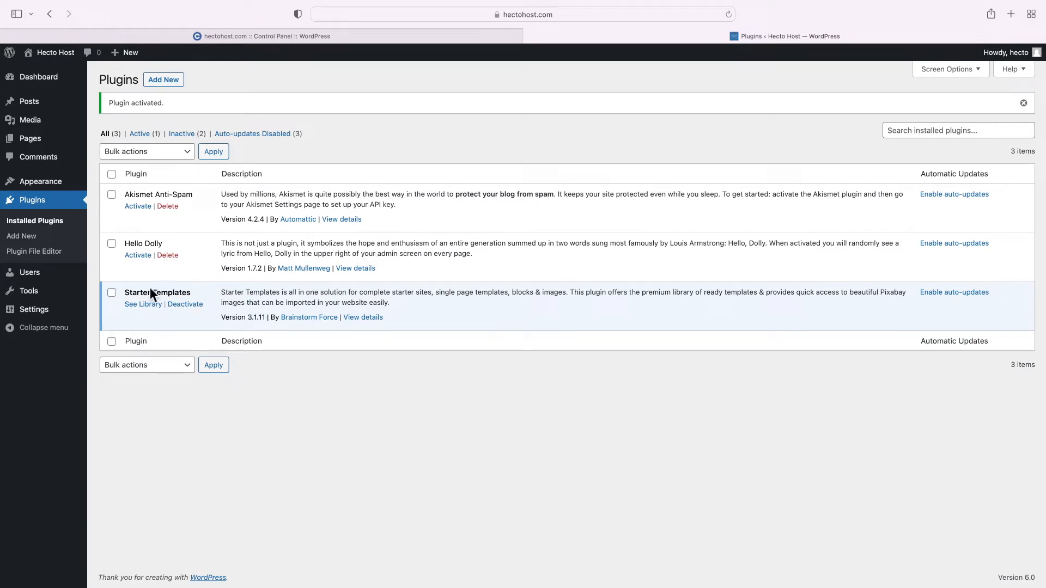
Open the Starter Templates library from the plugin's entry
{"action": "left_click_drag", "start_coordinate": [133, 293], "coordinate": [191, 293]}
{"action": "left_click", "coordinate": [136, 292]}
{"action": "left_click", "coordinate": [140, 309]}
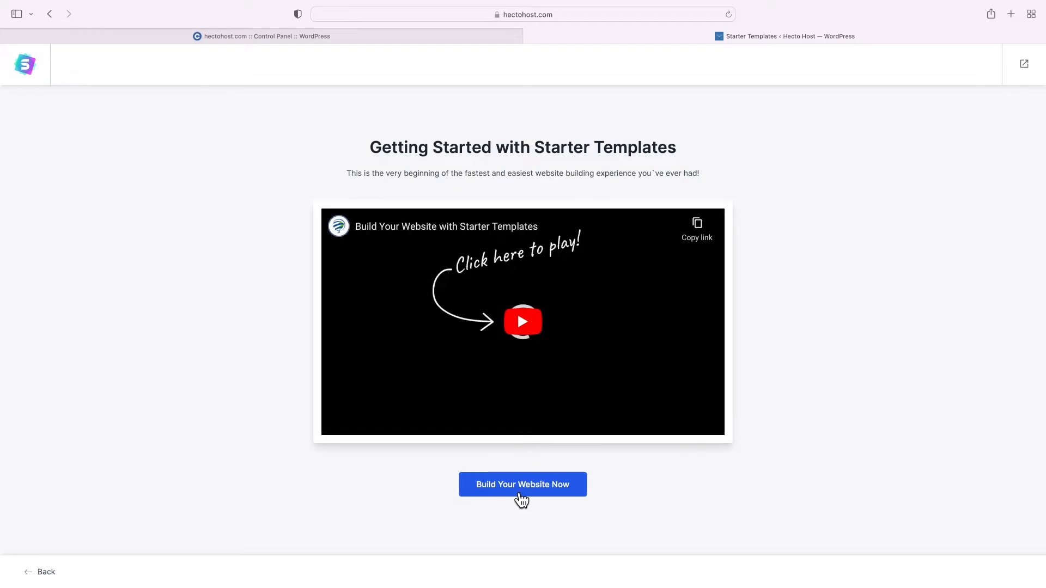
Start building the website with Elementor as the page builder and browse the template gallery
{"action": "left_click", "coordinate": [521, 497]}
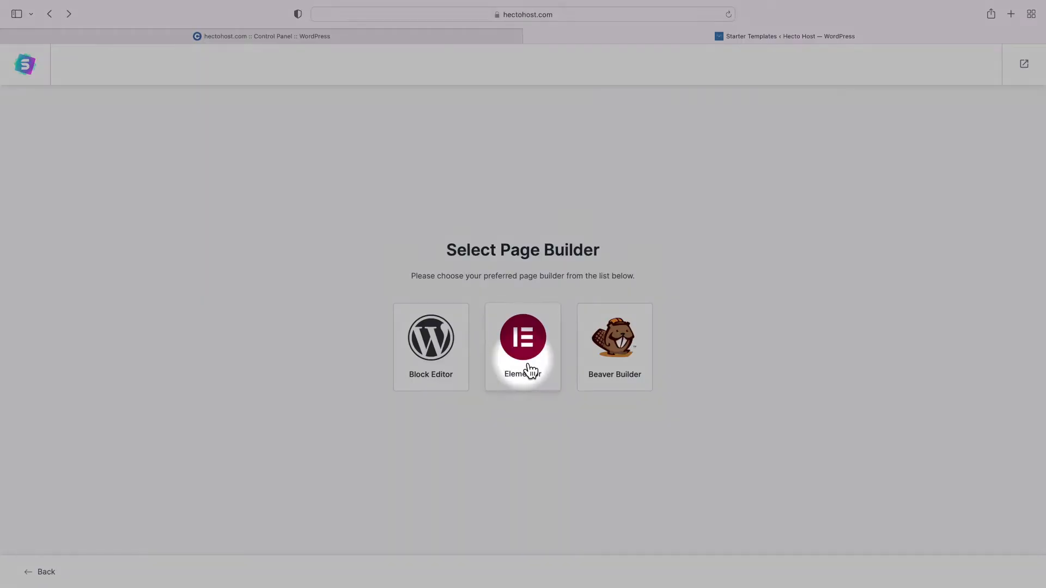
{"action": "left_click", "coordinate": [526, 364]}
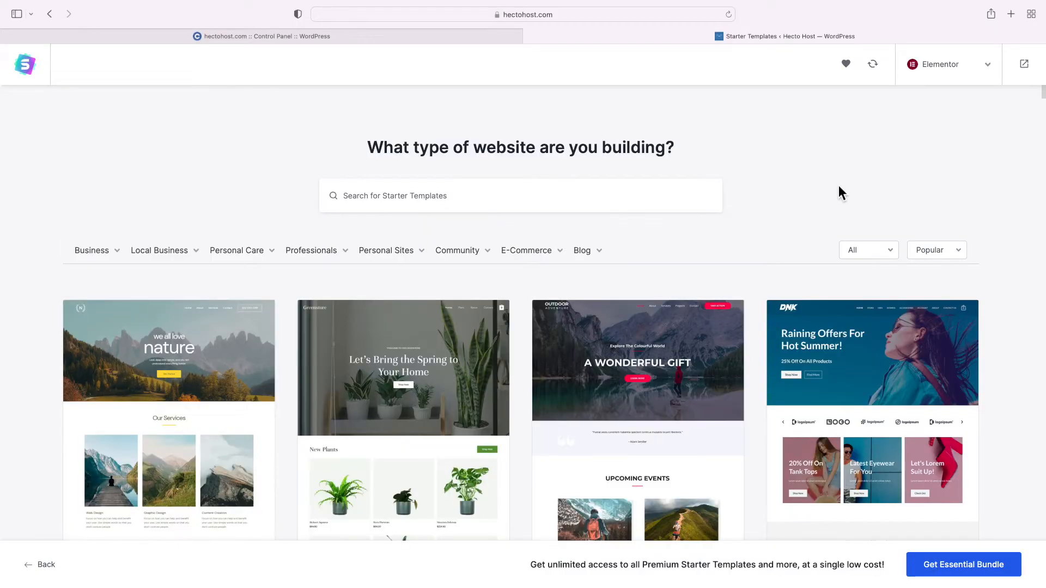
{"action": "scroll", "coordinate": [840, 194], "scroll_direction": "down", "scroll_amount": 10}
{"action": "scroll", "coordinate": [845, 195], "scroll_direction": "down", "scroll_amount": 12}
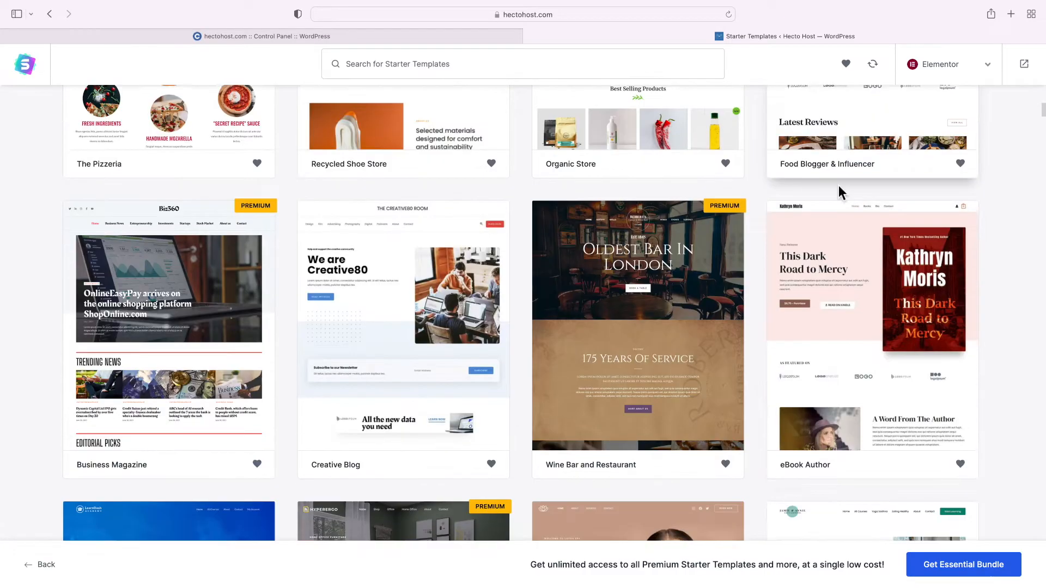
{"action": "scroll", "coordinate": [845, 195], "scroll_direction": "down", "scroll_amount": 15}
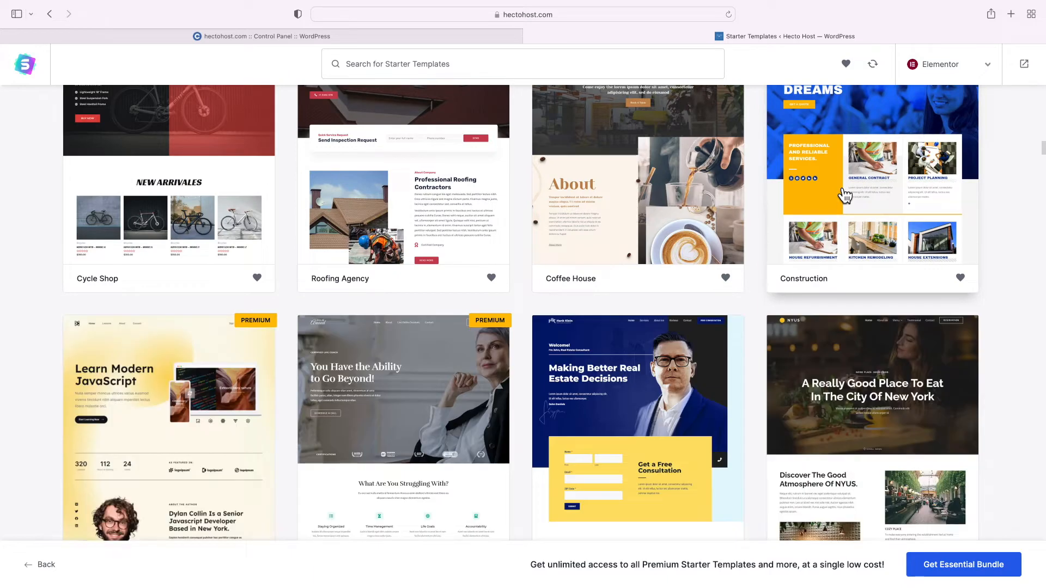
{"action": "scroll", "coordinate": [845, 195], "scroll_direction": "down", "scroll_amount": 8}
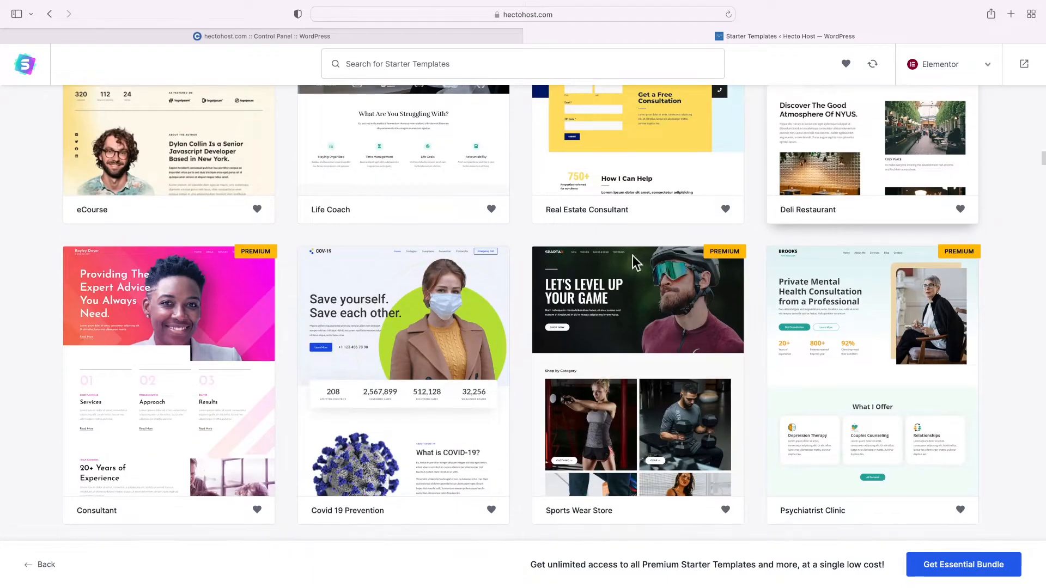
{"action": "scroll", "coordinate": [710, 273], "scroll_direction": "down", "scroll_amount": 10}
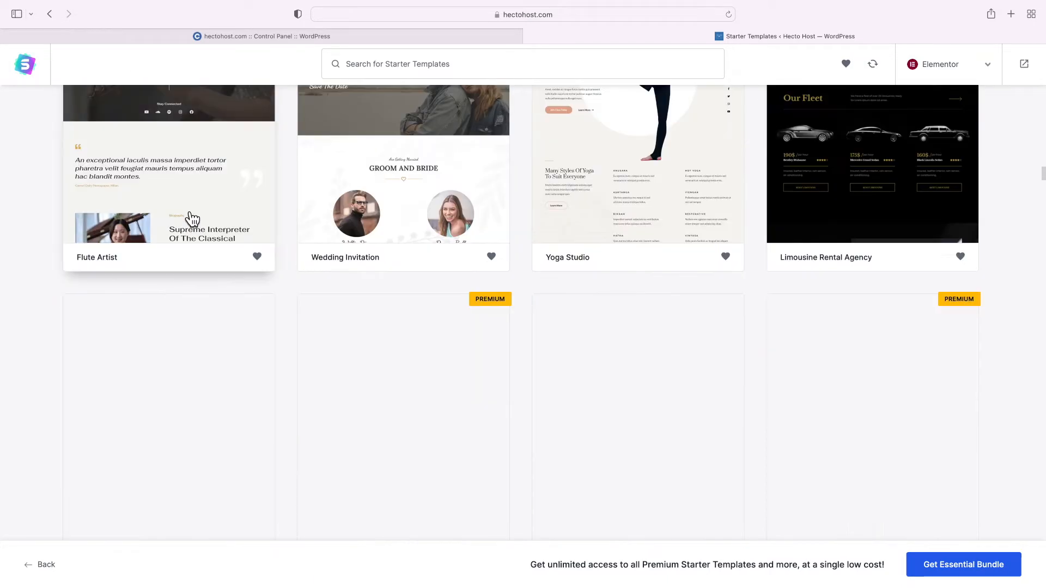
{"action": "scroll", "coordinate": [276, 215], "scroll_direction": "down", "scroll_amount": 3}
{"action": "scroll", "coordinate": [381, 220], "scroll_direction": "down", "scroll_amount": 4}
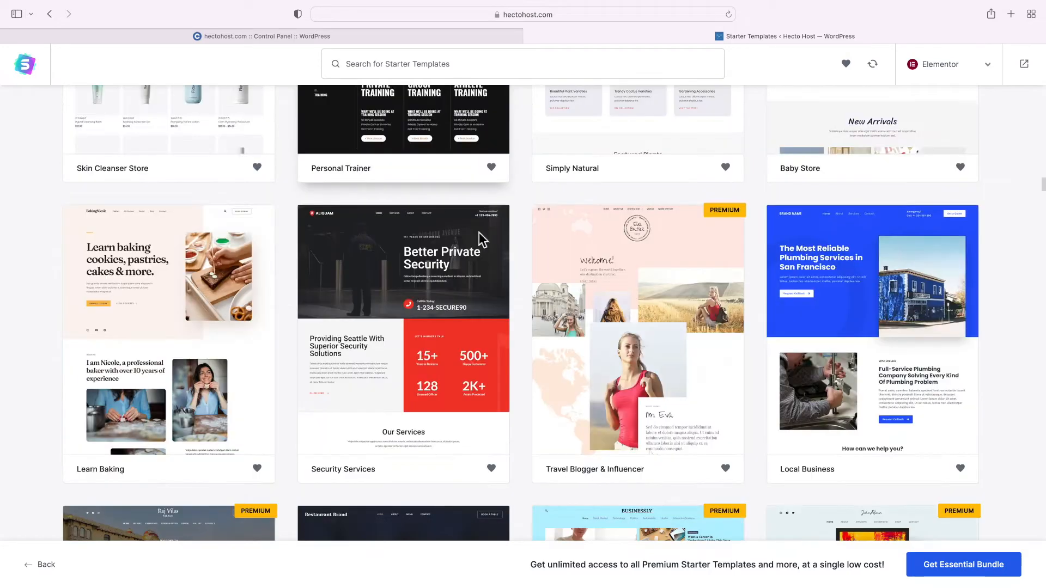
Search templates for 'tech startup' and pick the Tech Startup template
{"action": "left_click", "coordinate": [429, 66]}
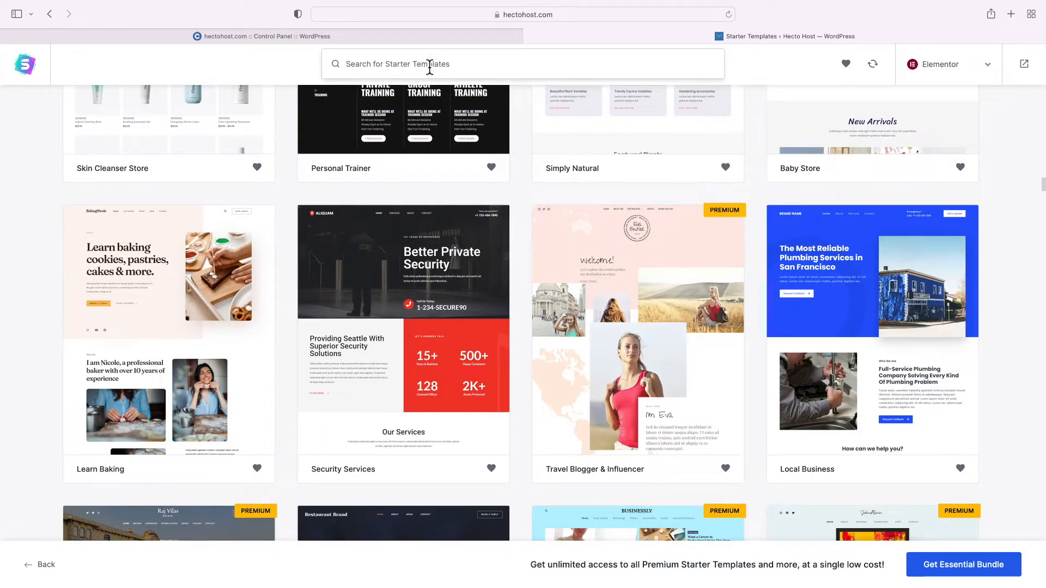
{"action": "type", "text": "tech start"}
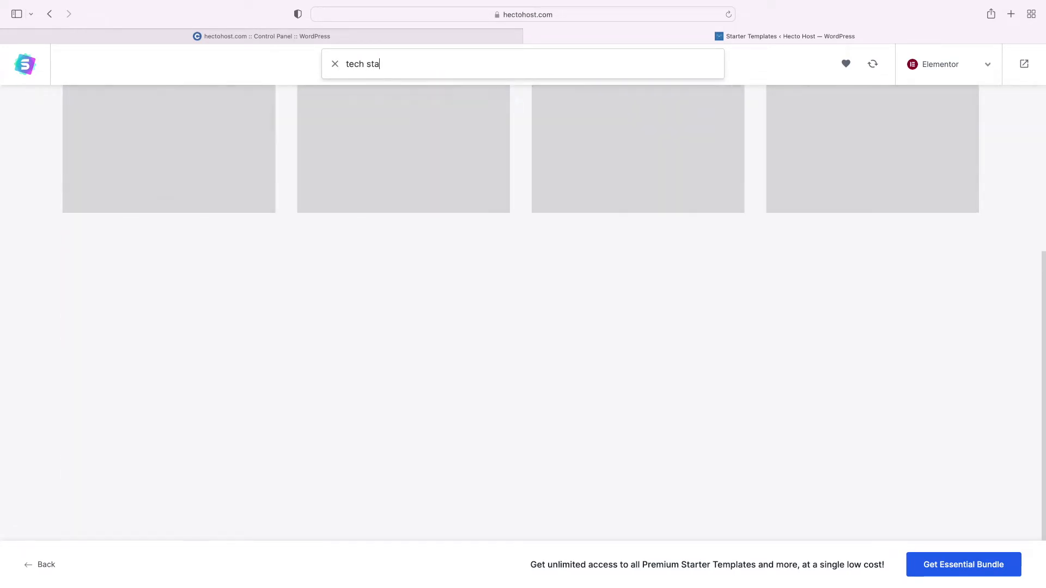
{"action": "type", "text": "up"}
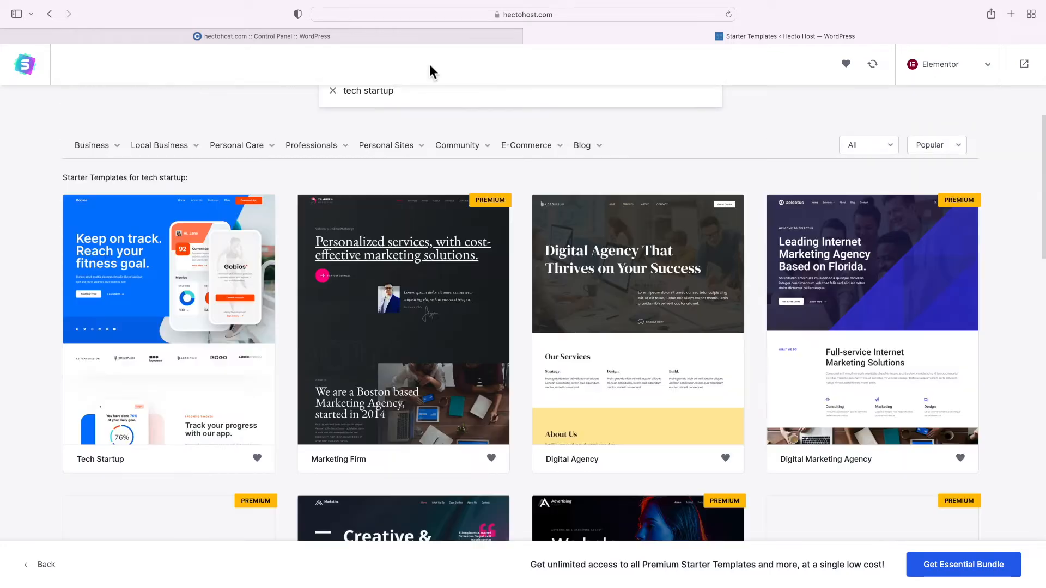
{"action": "left_click", "coordinate": [178, 288]}
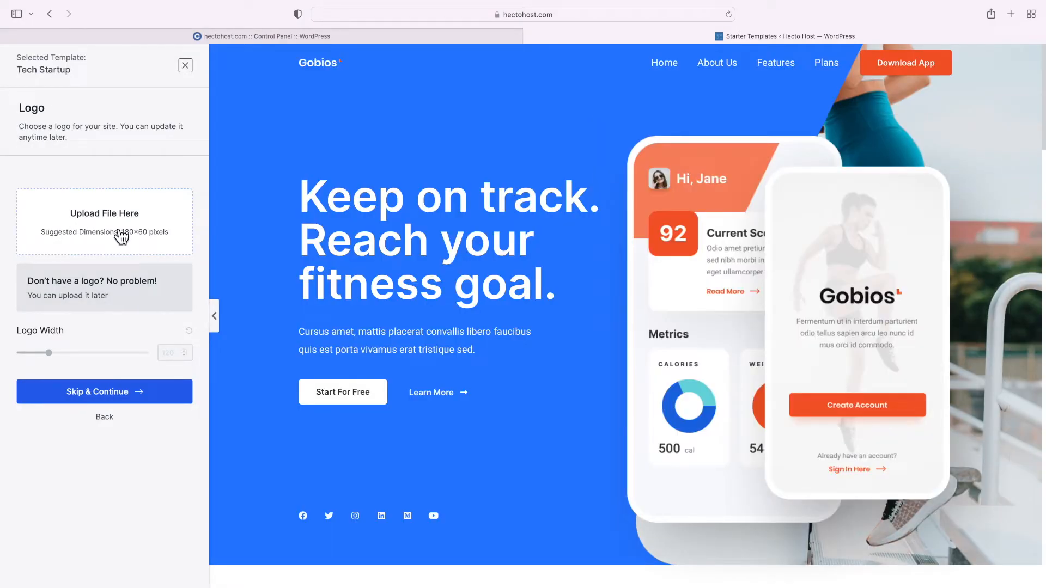
Upload hecto-host-logo-transp.png as the site logo and continue to Colors & Fonts
{"action": "left_click", "coordinate": [121, 236]}
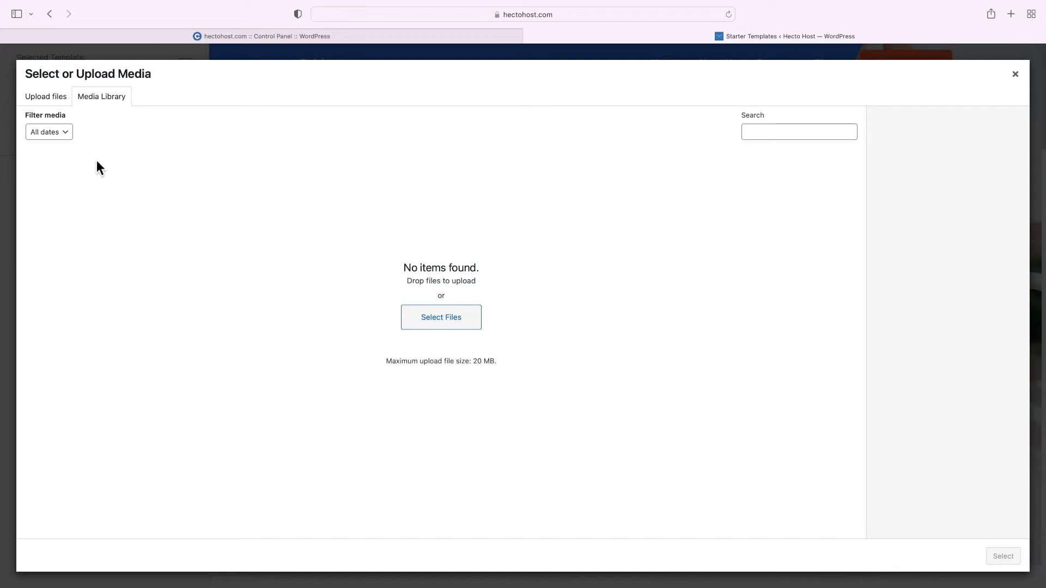
{"action": "left_click", "coordinate": [54, 101]}
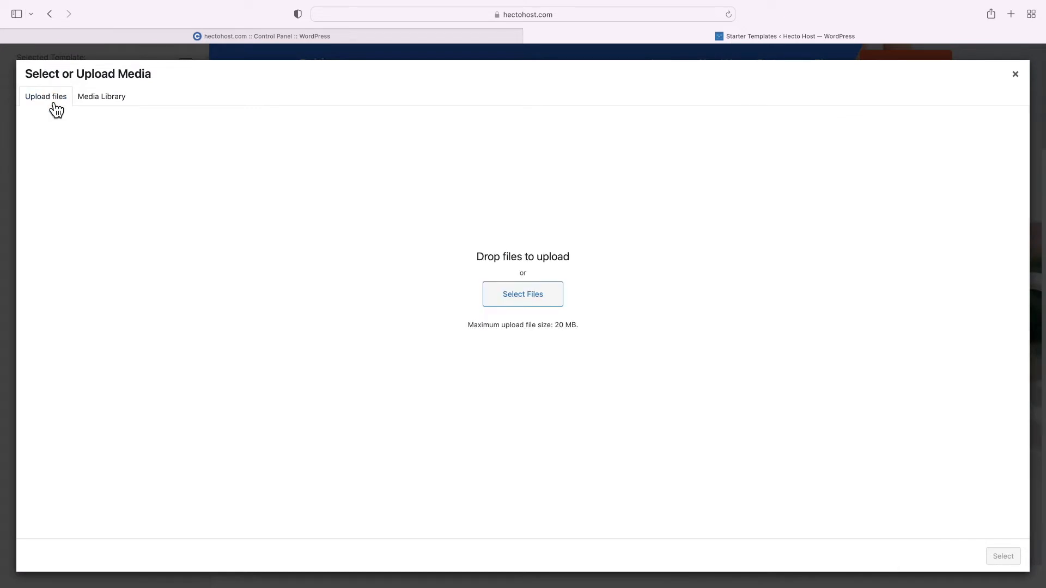
{"action": "left_click", "coordinate": [542, 295]}
{"action": "scroll", "coordinate": [512, 288], "scroll_direction": "down", "scroll_amount": 5}
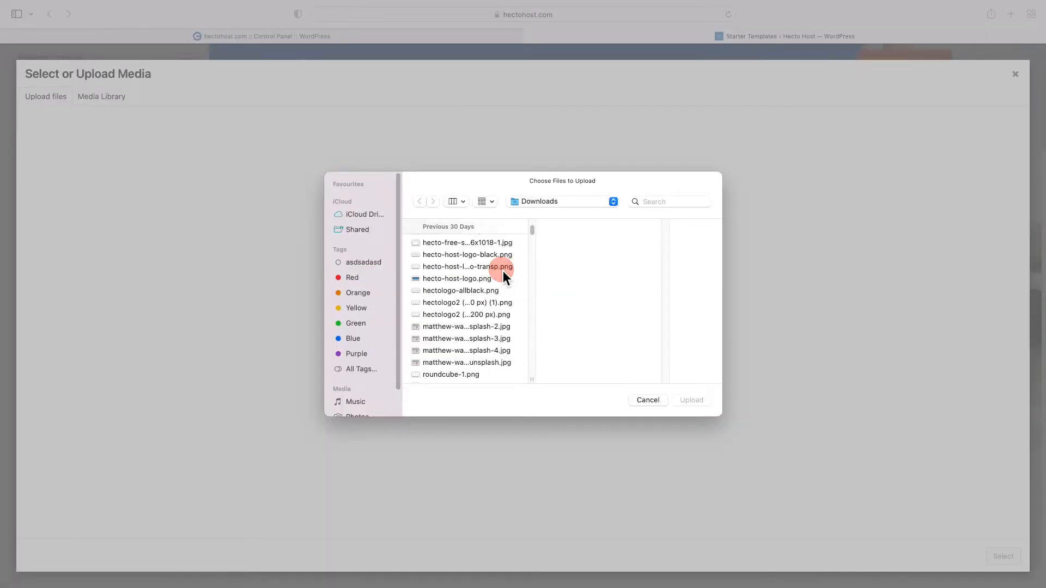
{"action": "left_click", "coordinate": [502, 270]}
{"action": "left_click", "coordinate": [690, 402]}
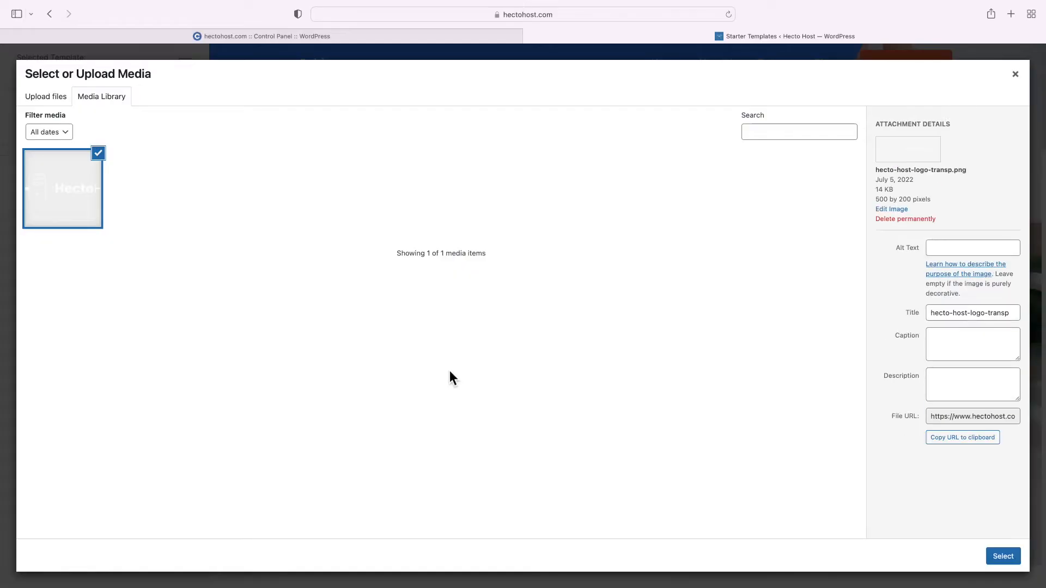
{"action": "left_click", "coordinate": [1002, 556]}
{"action": "left_click", "coordinate": [120, 346]}
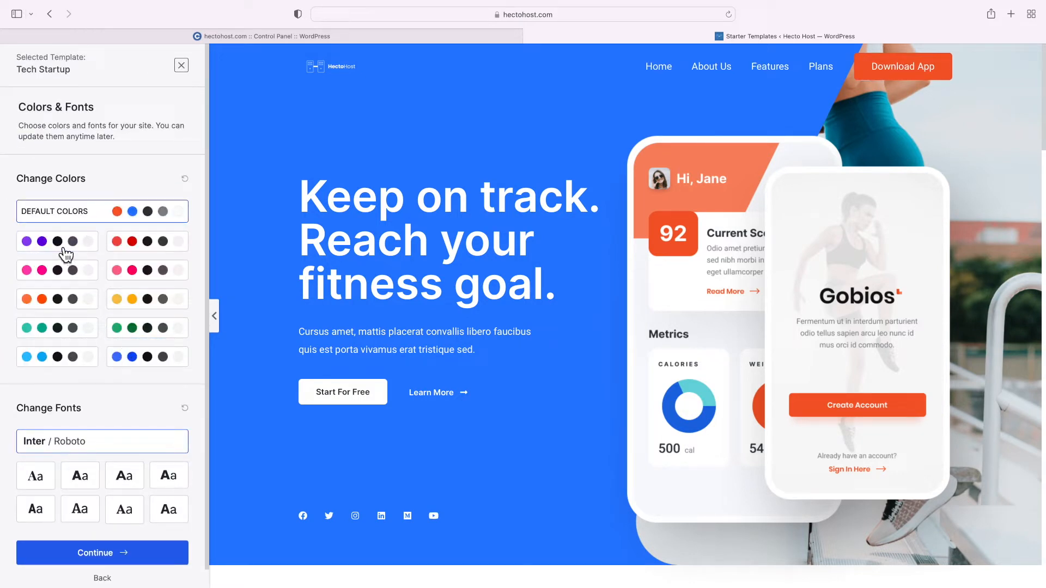
Apply the purple colour palette and Poppins / Lato fonts, then continue
{"action": "left_click", "coordinate": [58, 249]}
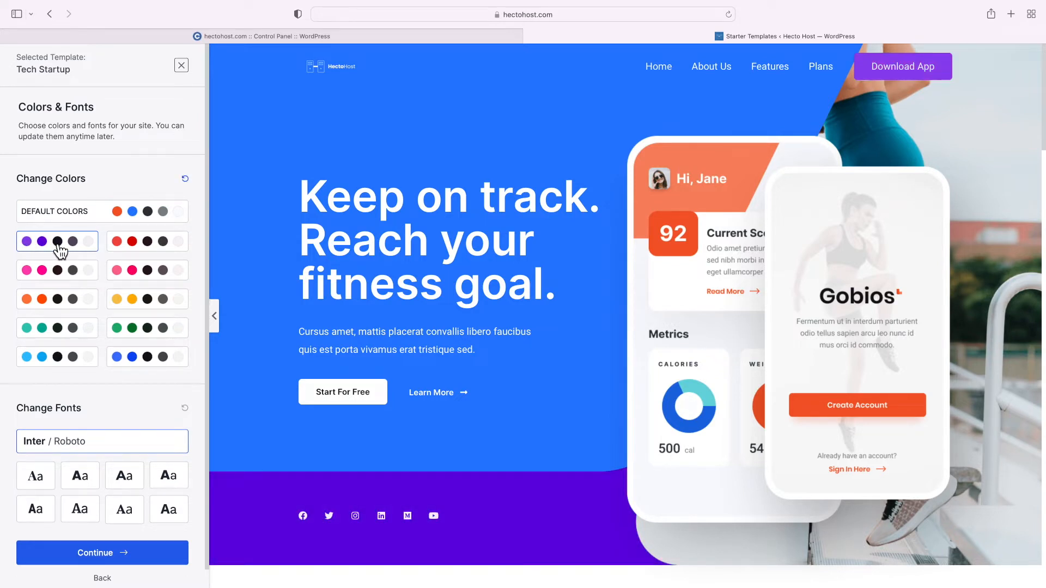
{"action": "scroll", "coordinate": [116, 419], "scroll_direction": "down", "scroll_amount": 1}
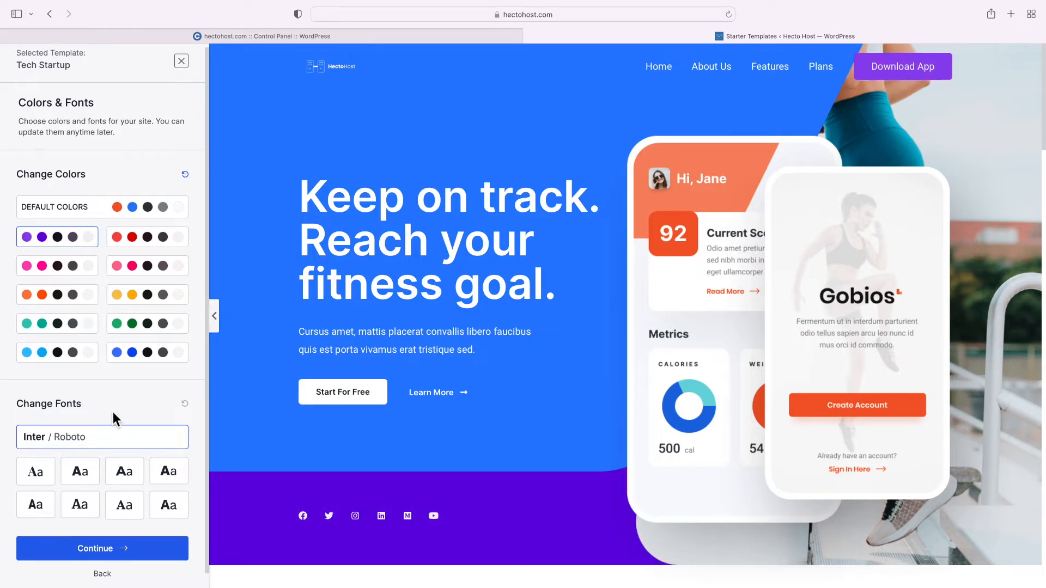
{"action": "scroll", "coordinate": [114, 419], "scroll_direction": "down", "scroll_amount": 2}
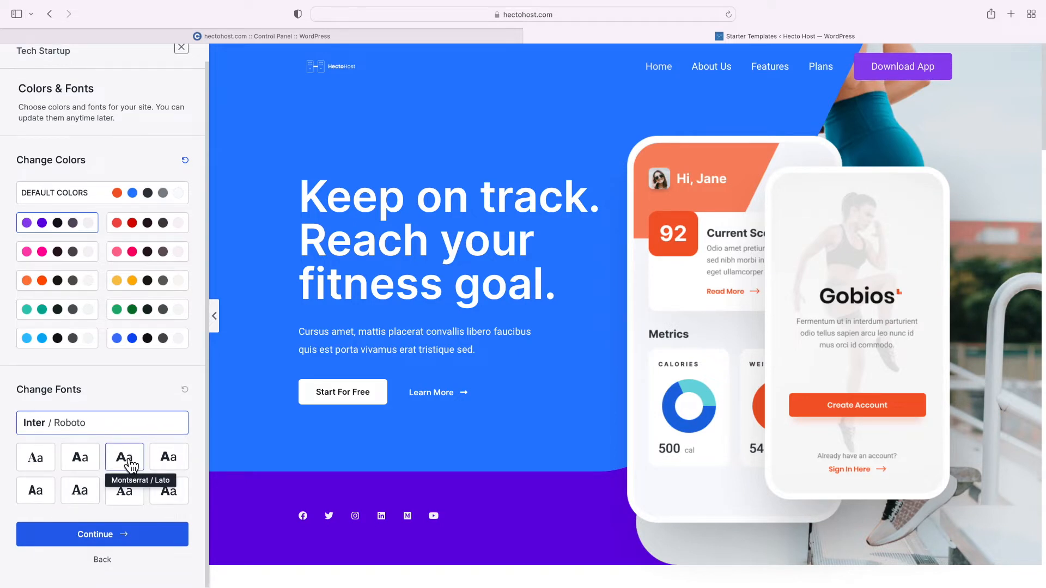
{"action": "left_click", "coordinate": [91, 467]}
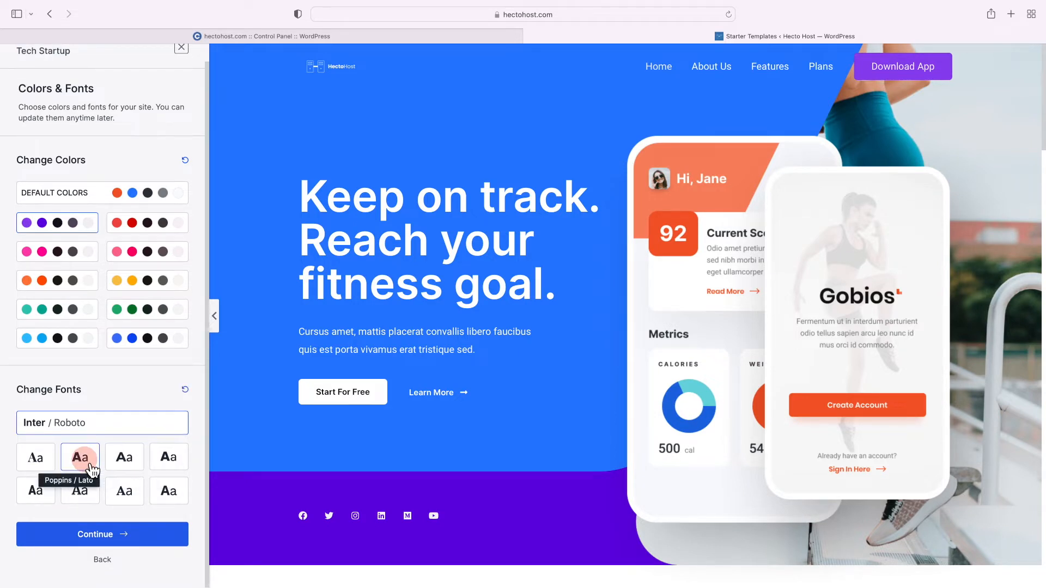
{"action": "left_click", "coordinate": [84, 536]}
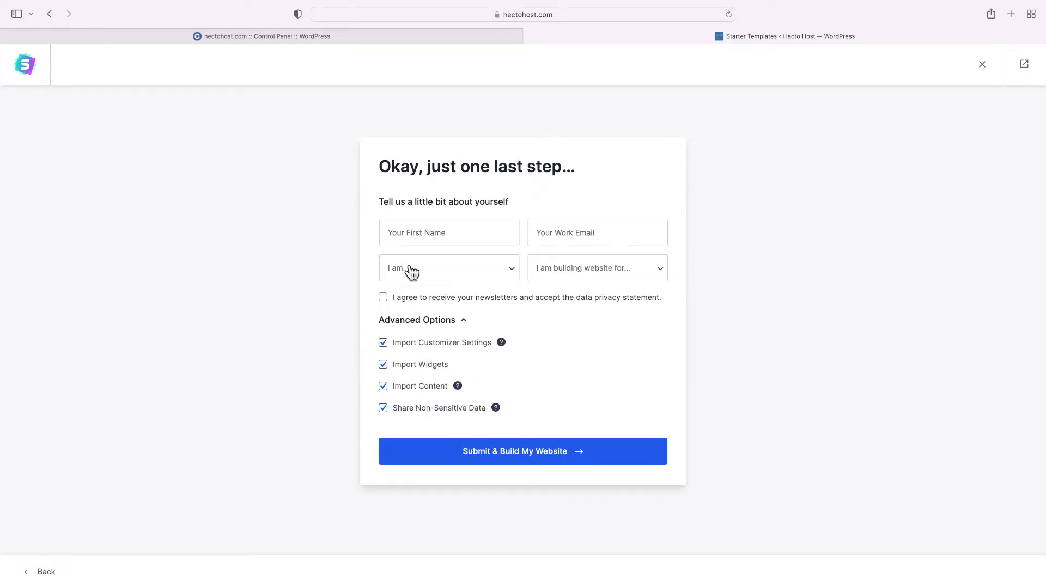
Enter the first name and work e-mail address in the details form
{"action": "left_click", "coordinate": [399, 244]}
{"action": "type", "text": "John"}
{"action": "key", "text": "Tab"}
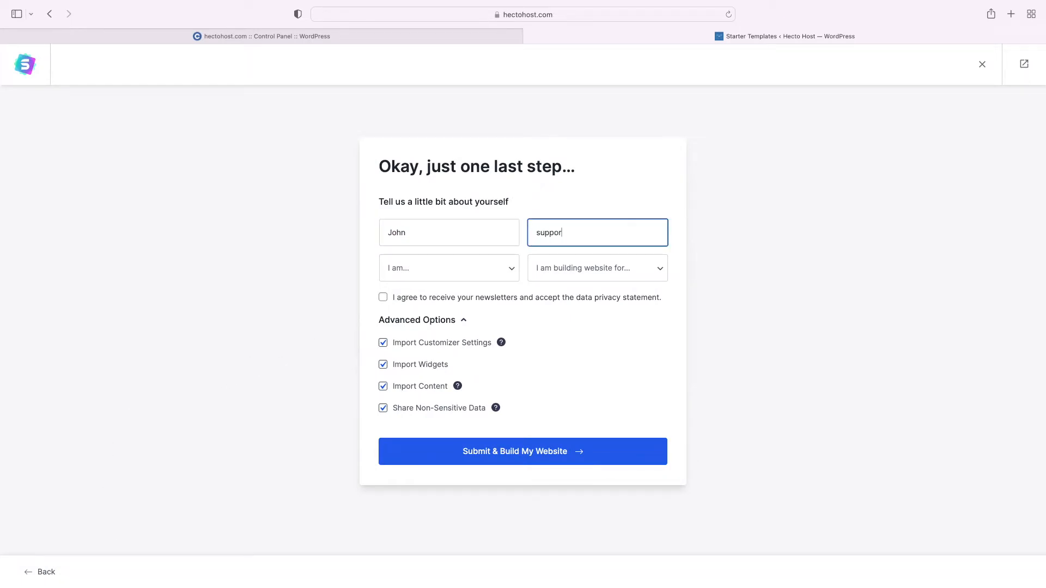
Choose Beginner and Myself/My Company, keep customizer settings import, and build the website
{"action": "left_click", "coordinate": [473, 278]}
{"action": "left_click", "coordinate": [480, 275]}
{"action": "left_click", "coordinate": [615, 271]}
{"action": "left_click", "coordinate": [616, 274]}
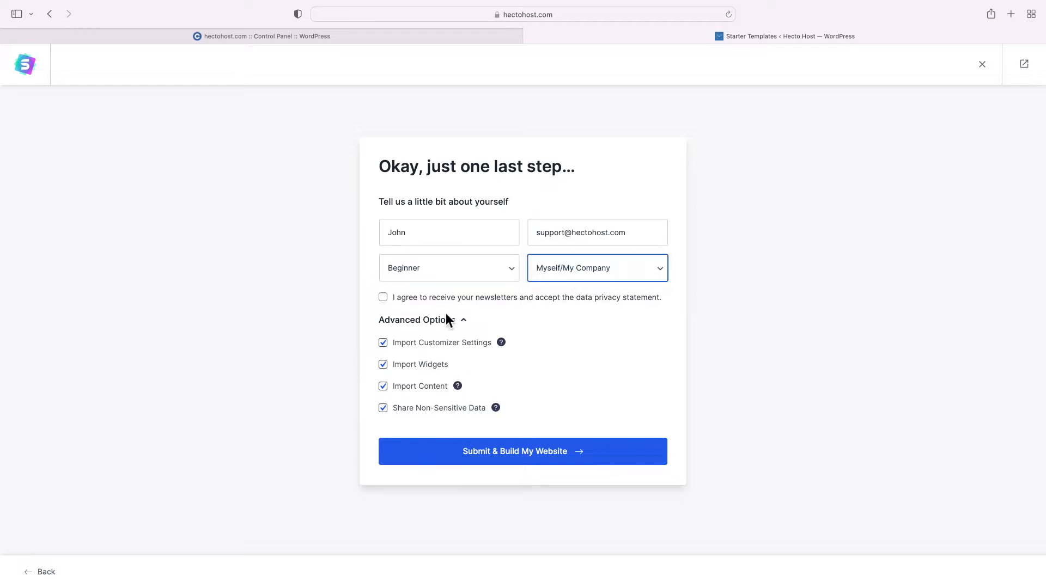
{"action": "left_click_drag", "start_coordinate": [407, 347], "coordinate": [467, 349]}
{"action": "left_click", "coordinate": [426, 345]}
{"action": "left_click", "coordinate": [525, 461]}
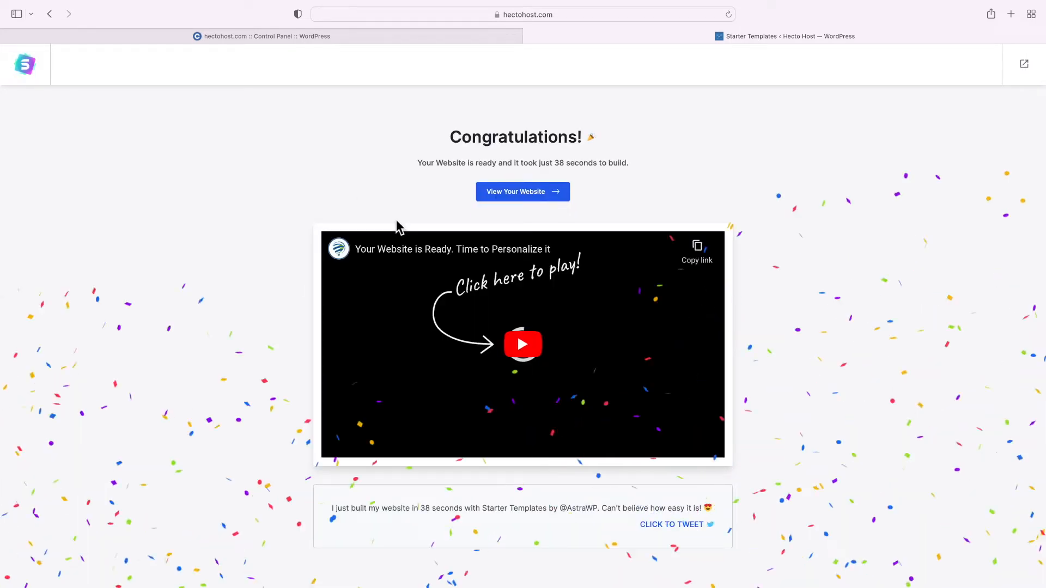
Open the finished website in a new tab and look over the new home page
{"action": "left_click", "coordinate": [522, 192]}
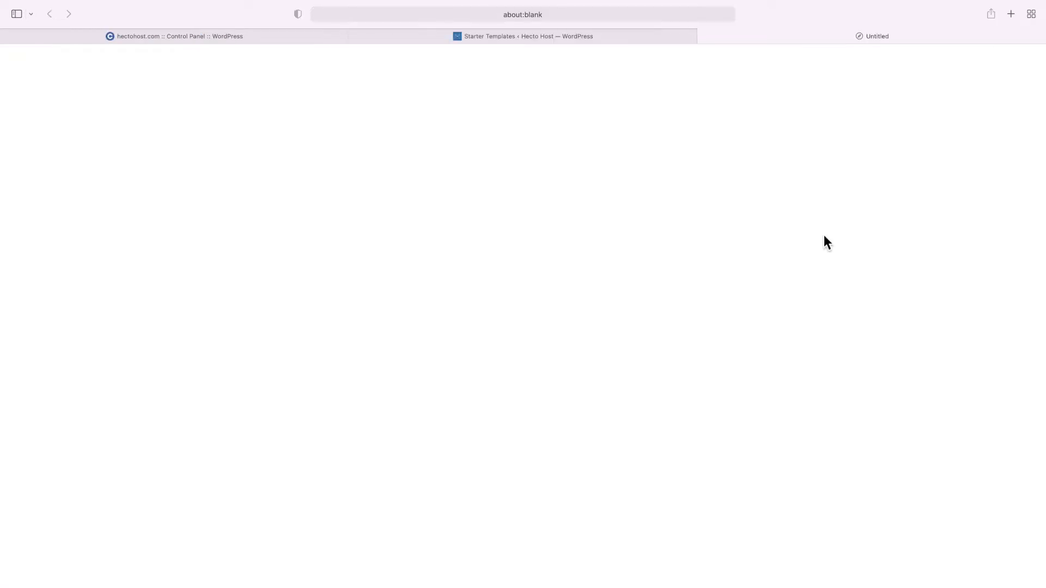
{"action": "scroll", "coordinate": [420, 178], "scroll_direction": "down", "scroll_amount": 20}
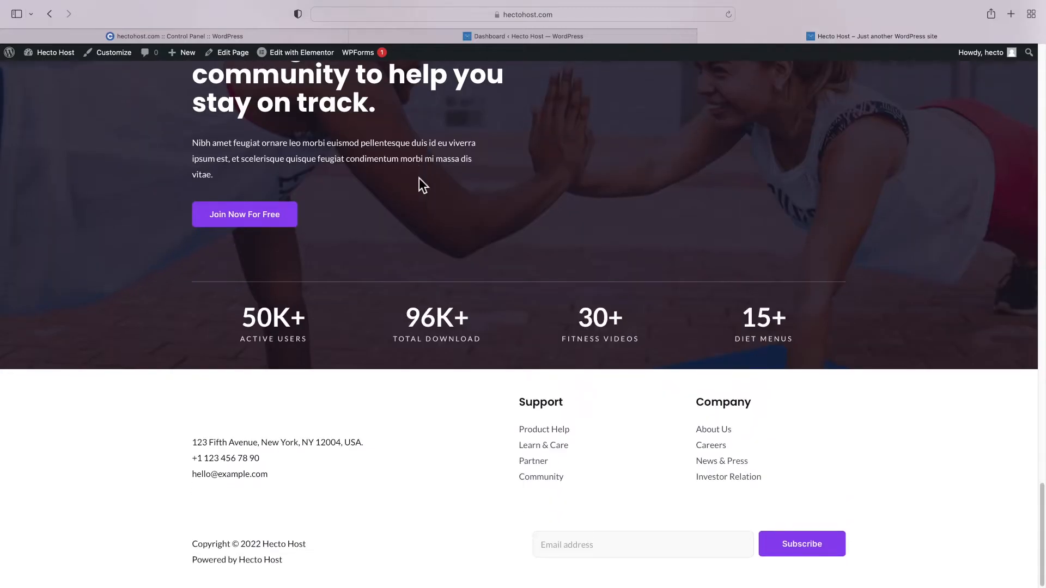
{"action": "scroll", "coordinate": [419, 179], "scroll_direction": "up", "scroll_amount": 15}
{"action": "scroll", "coordinate": [419, 177], "scroll_direction": "up", "scroll_amount": 10}
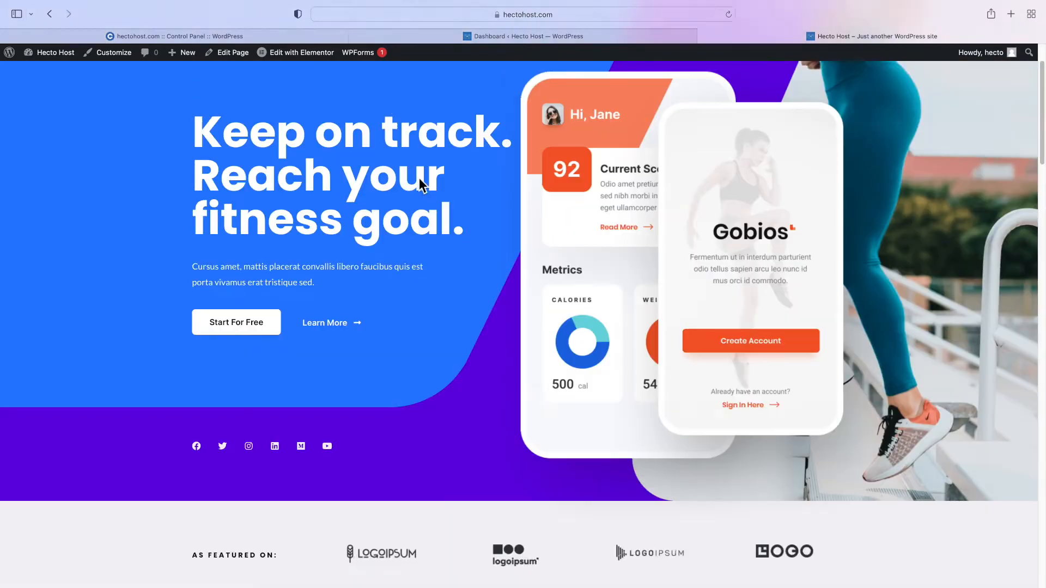
Browse the About Us and Features pages, then return to the WordPress dashboard tab
{"action": "left_click", "coordinate": [628, 94]}
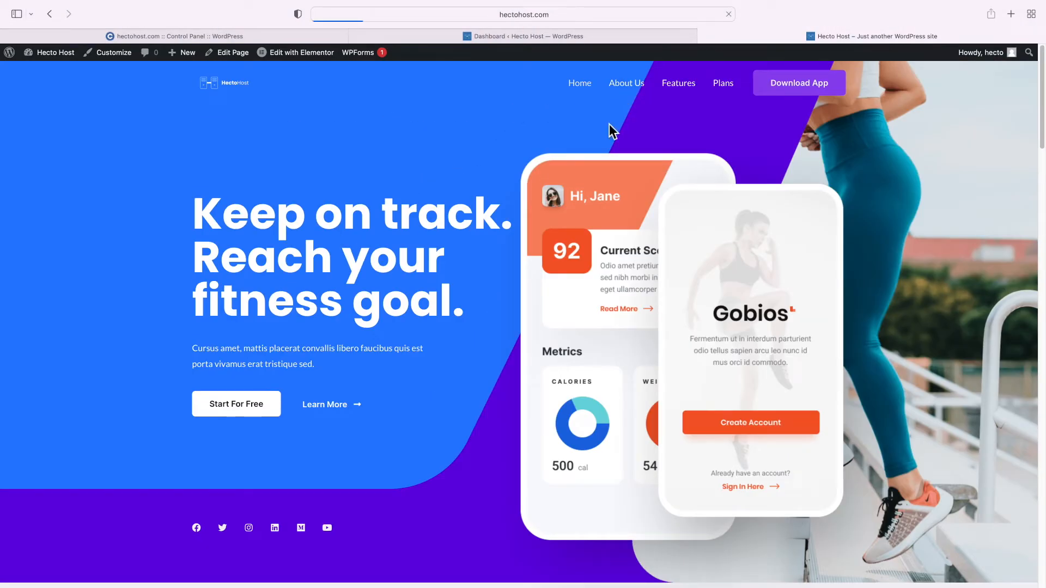
{"action": "scroll", "coordinate": [608, 132], "scroll_direction": "down", "scroll_amount": 15}
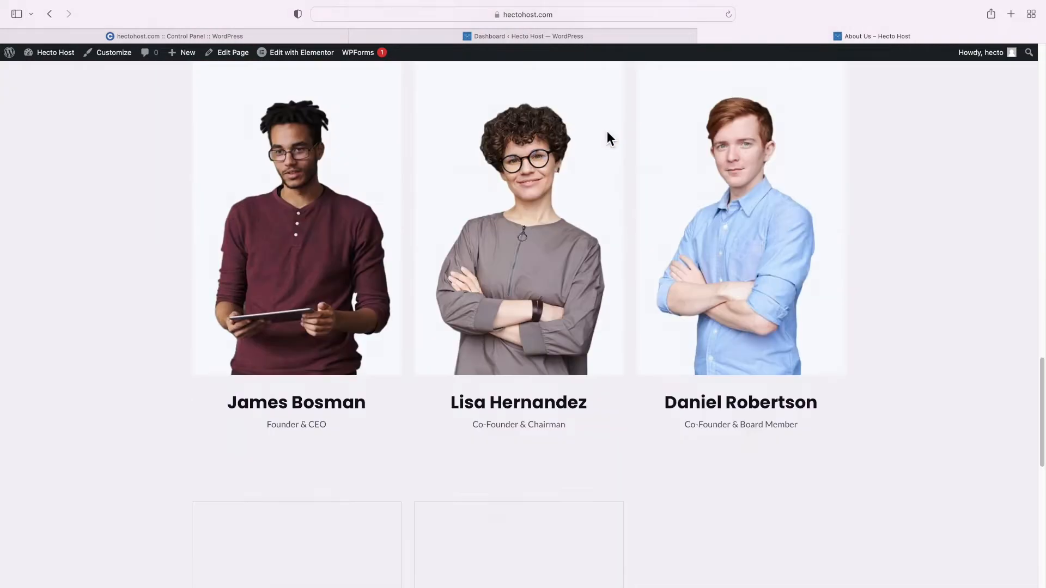
{"action": "scroll", "coordinate": [607, 130], "scroll_direction": "down", "scroll_amount": 10}
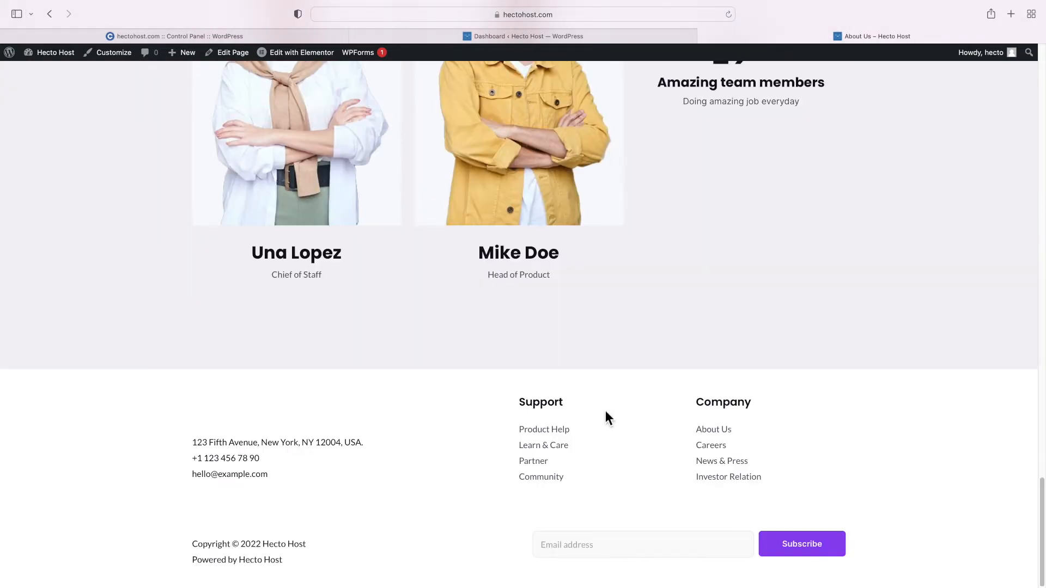
{"action": "scroll", "coordinate": [608, 414], "scroll_direction": "up", "scroll_amount": 20}
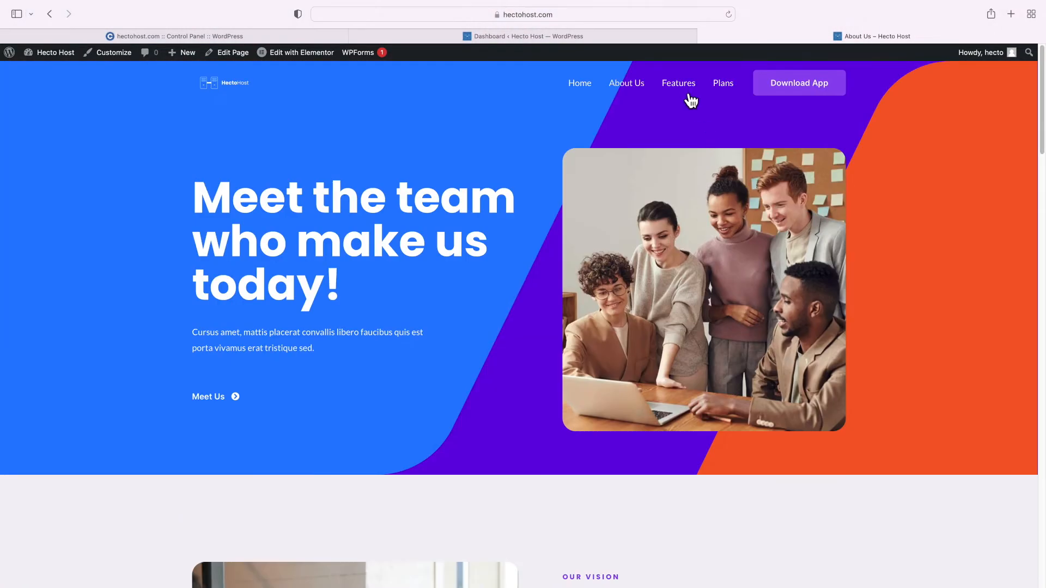
{"action": "left_click", "coordinate": [681, 86]}
{"action": "scroll", "coordinate": [643, 150], "scroll_direction": "down", "scroll_amount": 15}
{"action": "scroll", "coordinate": [642, 155], "scroll_direction": "up", "scroll_amount": 15}
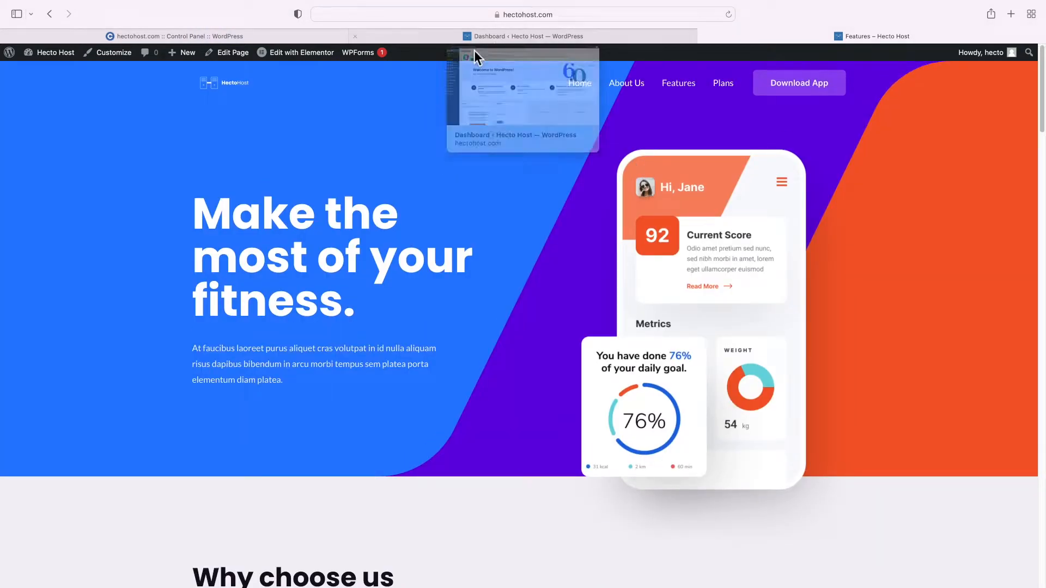
{"action": "left_click", "coordinate": [488, 40]}
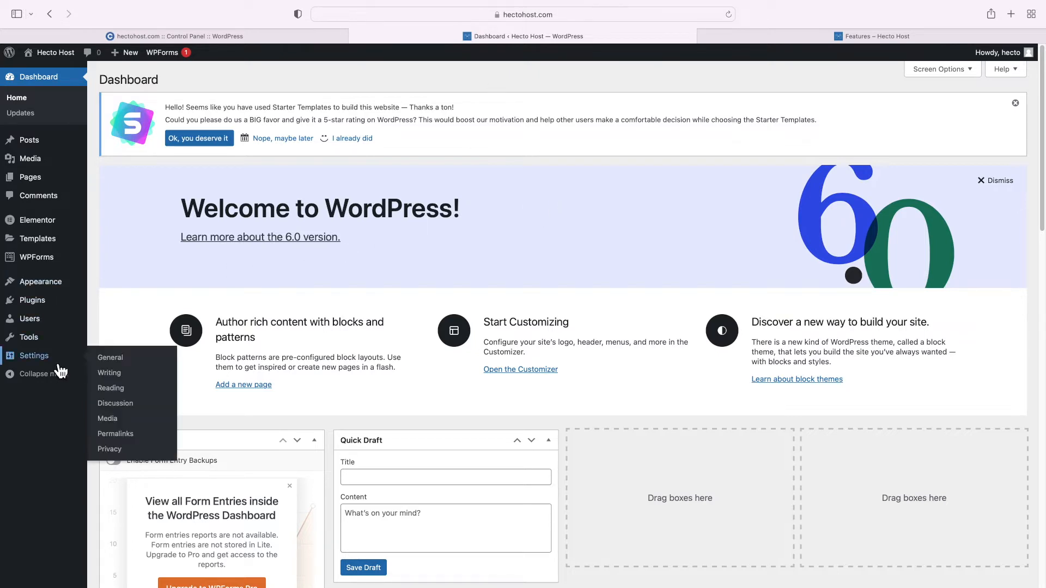
Replace the General Settings tagline with 'Quality web hosting solutions with outstanding customer support' and save
{"action": "left_click", "coordinate": [109, 363]}
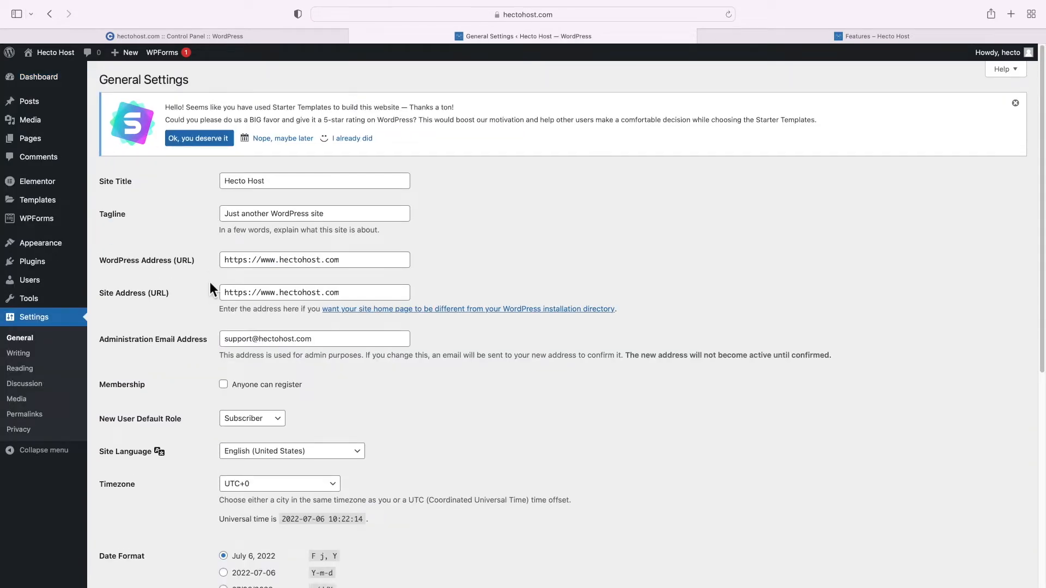
{"action": "triple_click", "coordinate": [241, 221]}
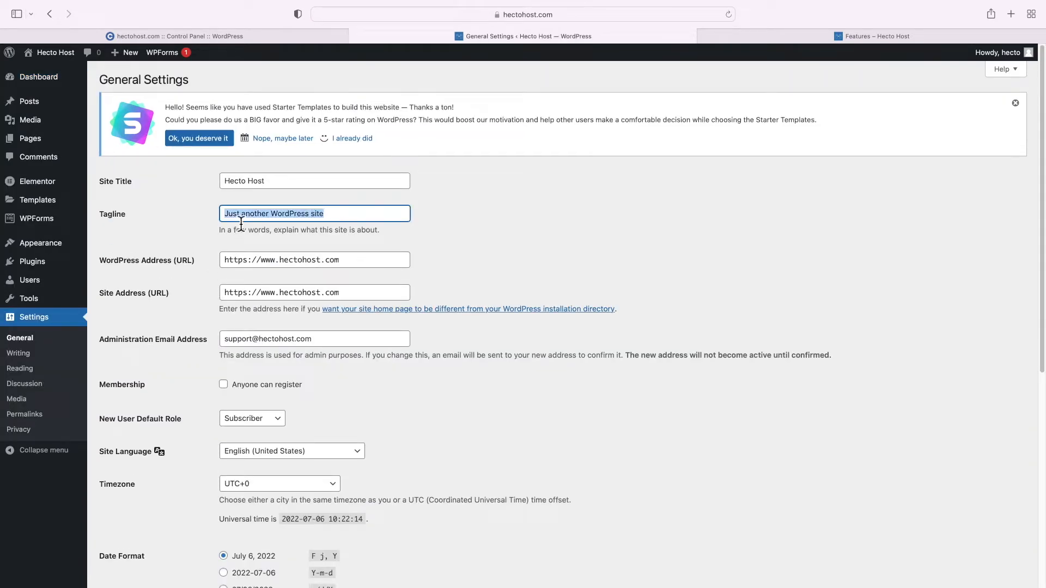
{"action": "key", "text": "super+v"}
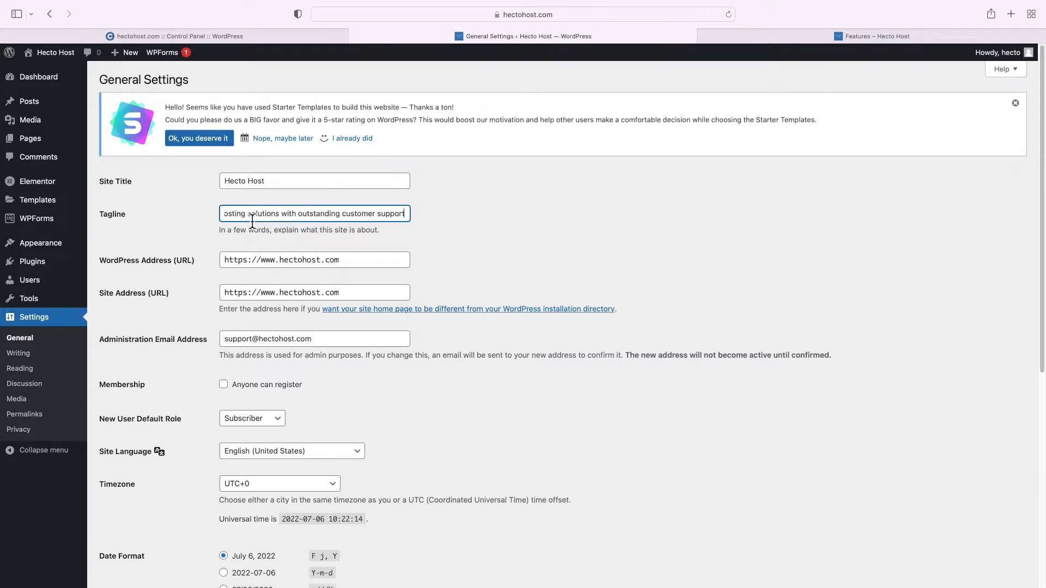
{"action": "left_click", "coordinate": [314, 247]}
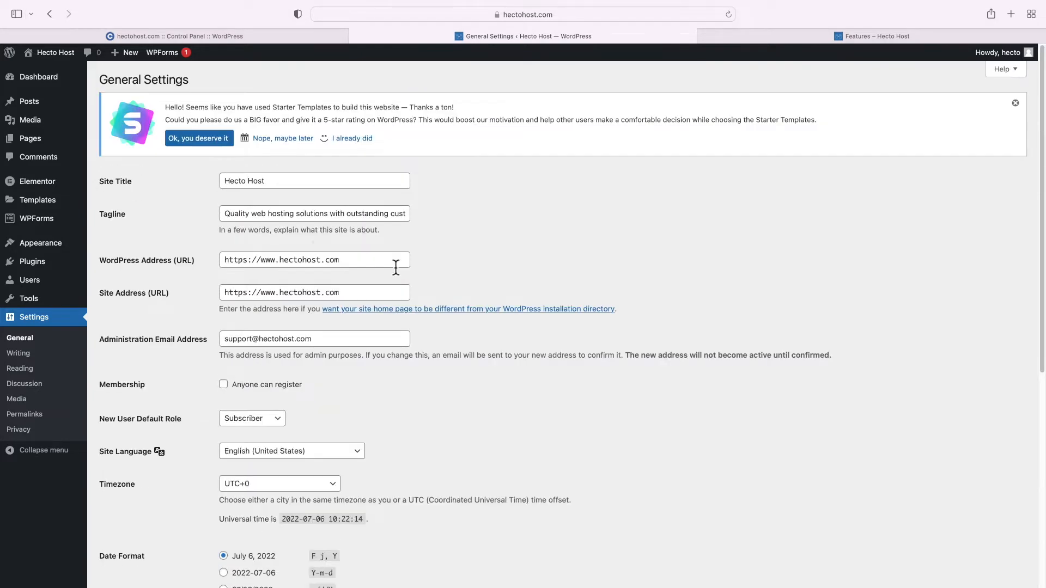
{"action": "scroll", "coordinate": [396, 267], "scroll_direction": "down", "scroll_amount": 10}
{"action": "left_click", "coordinate": [148, 535]}
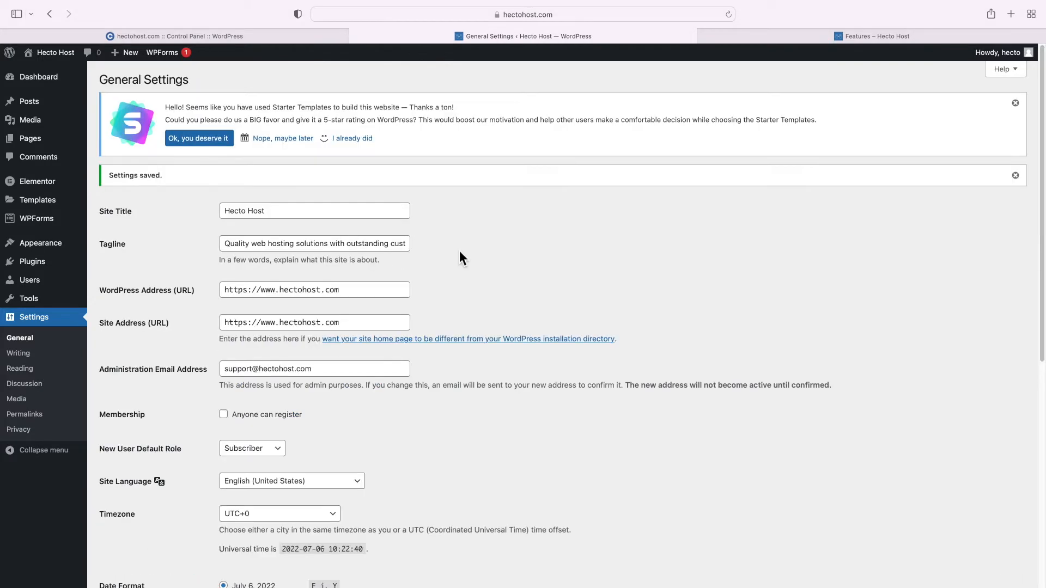
Choose hecto-host-logo-transp.png as the site icon under the Customizer's Site Identity
{"action": "mouse_move", "coordinate": [57, 249]}
{"action": "left_click", "coordinate": [125, 263]}
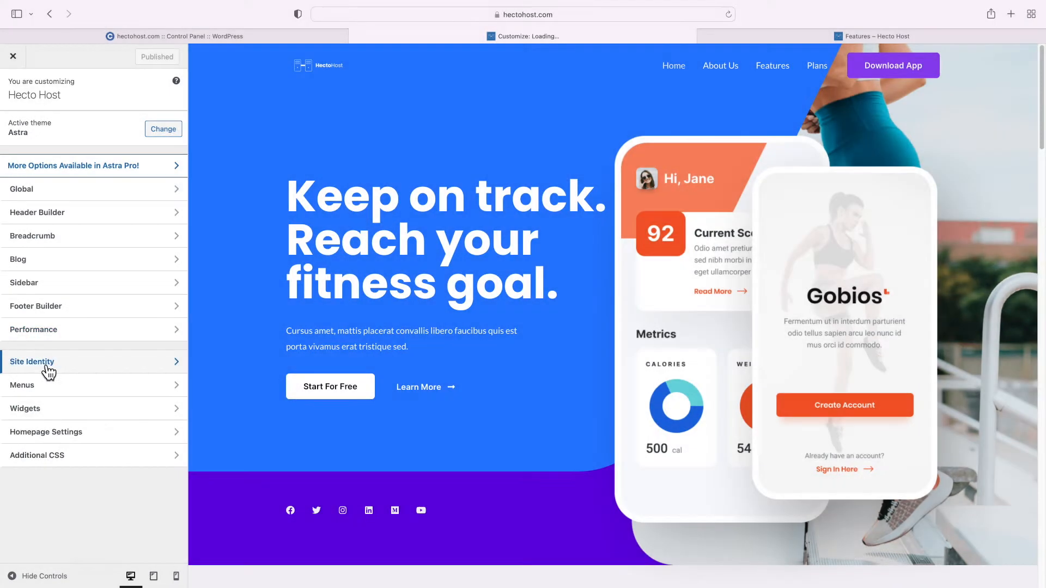
{"action": "left_click", "coordinate": [43, 363]}
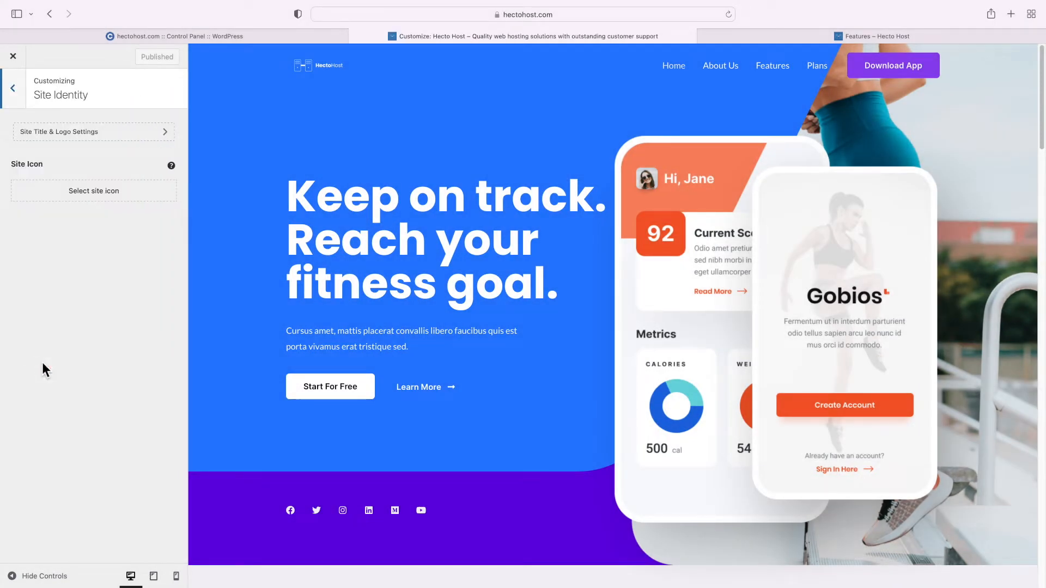
{"action": "left_click", "coordinate": [103, 196]}
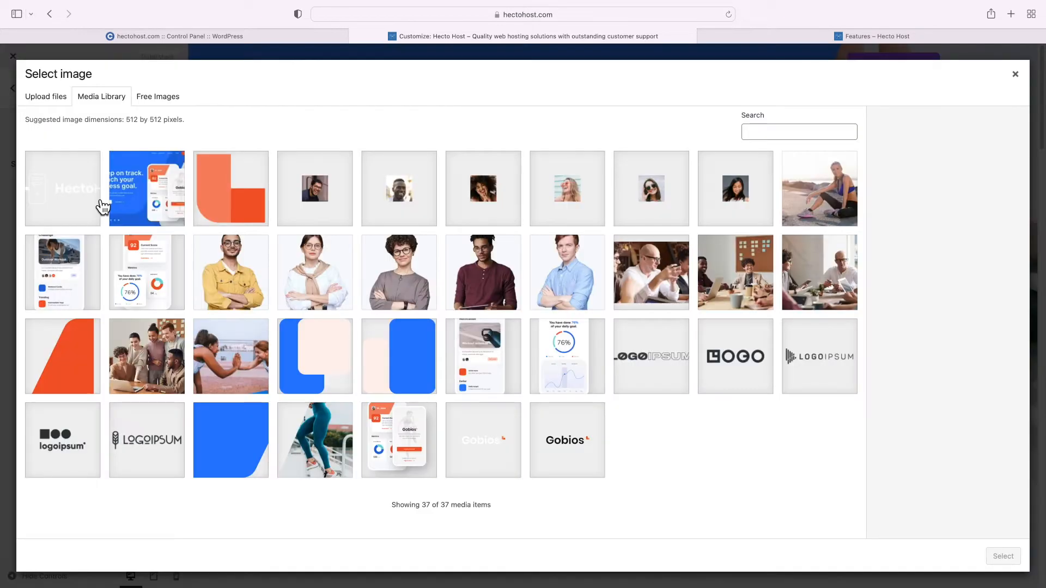
{"action": "left_click", "coordinate": [71, 203]}
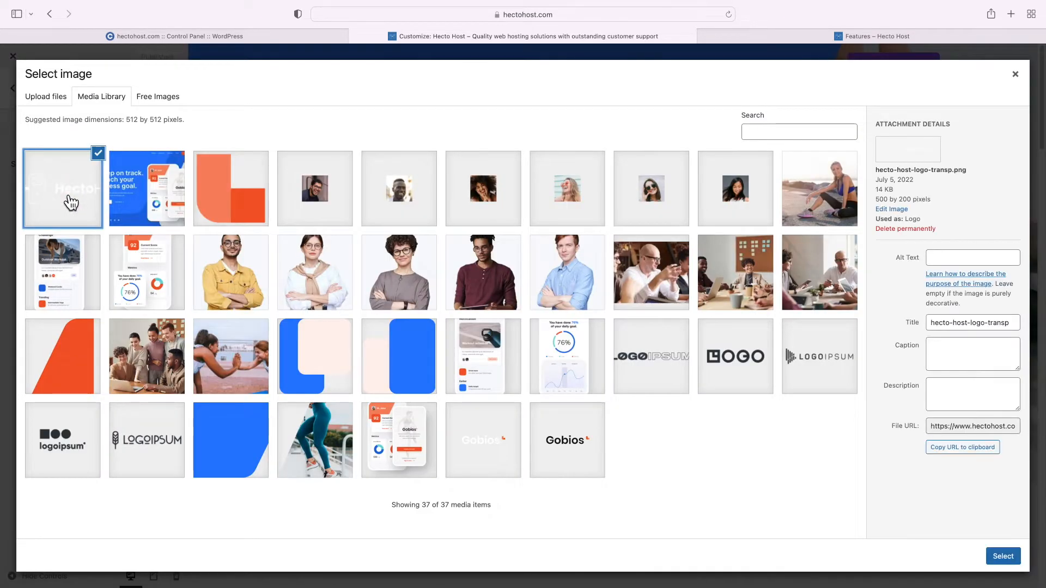
{"action": "left_click", "coordinate": [1004, 556]}
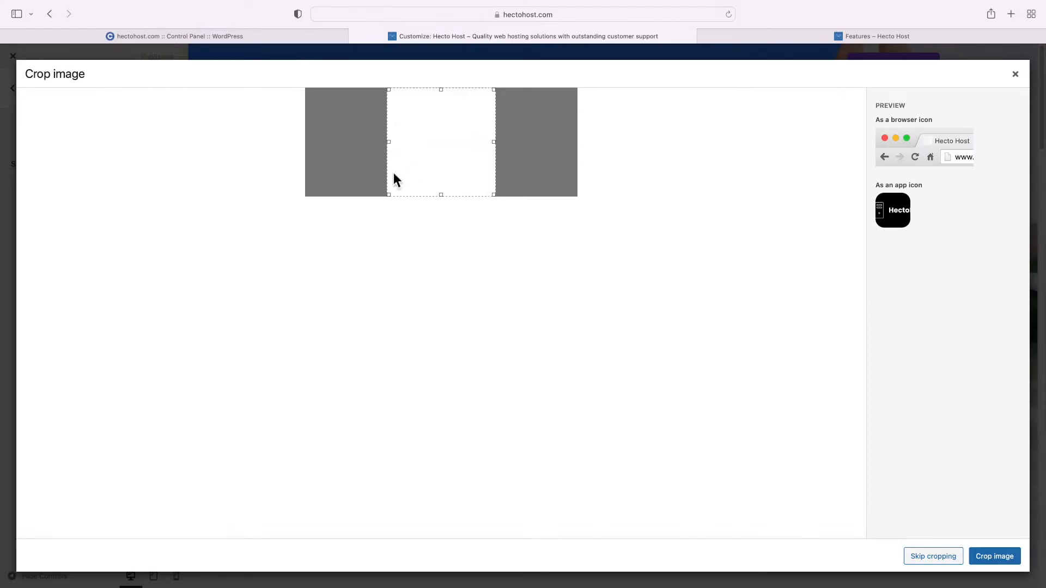
Crop the icon to the logo mark at the image's left end, publish, and close the Customizer
{"action": "left_click_drag", "start_coordinate": [417, 170], "coordinate": [354, 170]}
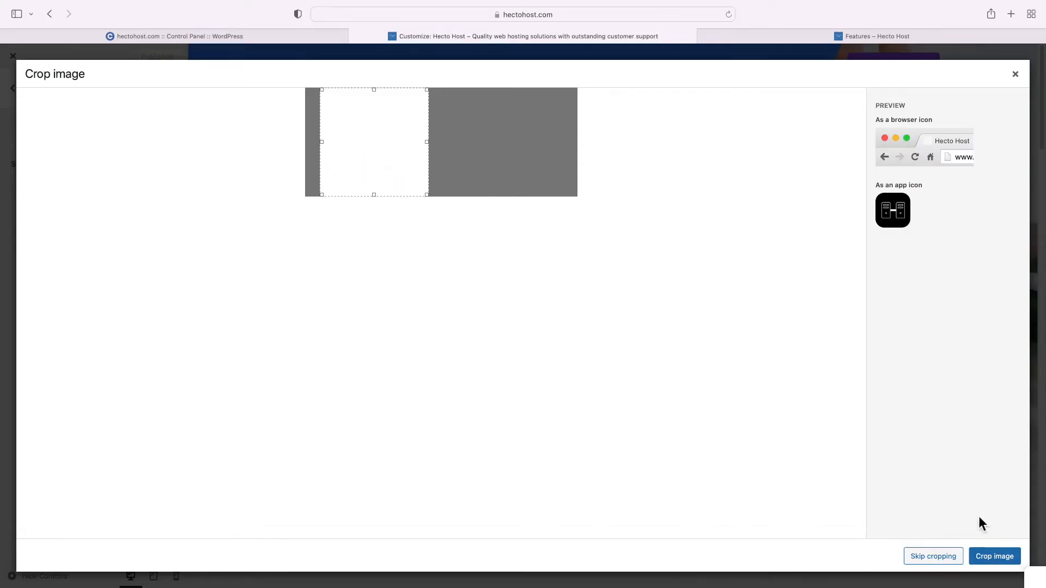
{"action": "left_click", "coordinate": [995, 556]}
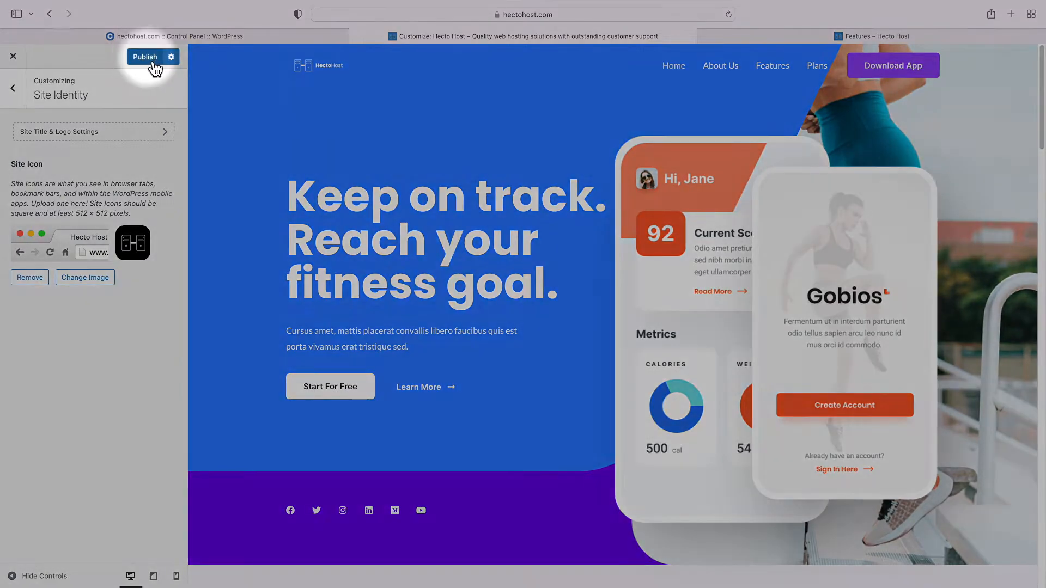
{"action": "left_click", "coordinate": [147, 57]}
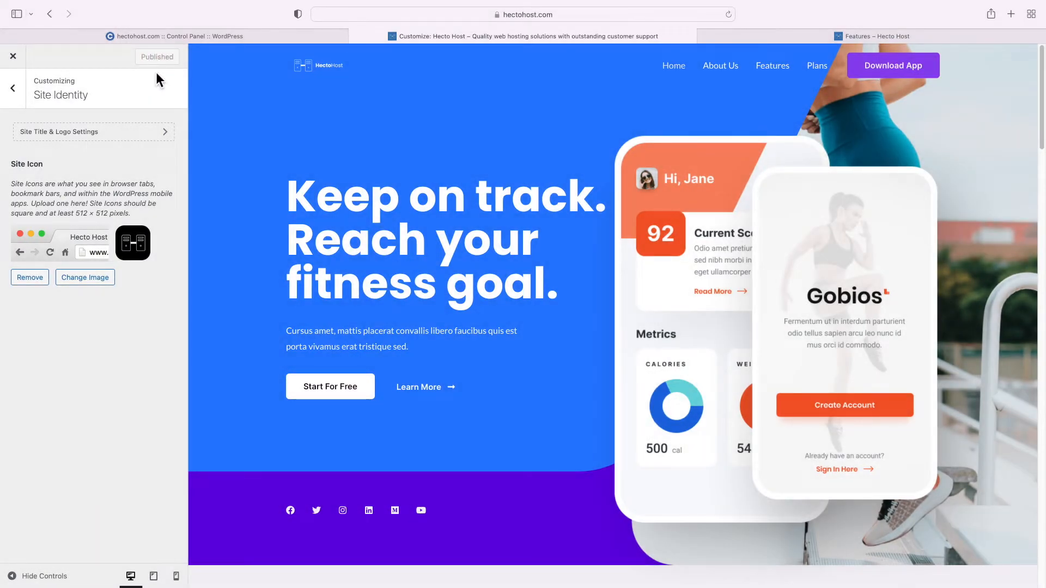
{"action": "left_click", "coordinate": [15, 60]}
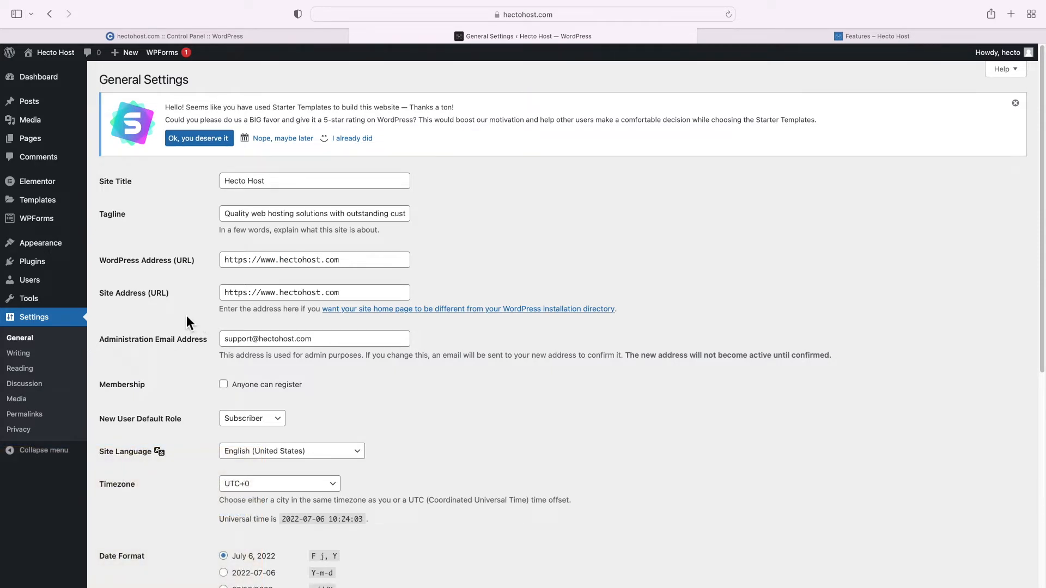
Search 'ICDsoft reseller', then install and activate the ICDSoft Reseller Store 2.3.4 plugin
{"action": "mouse_move", "coordinate": [41, 263]}
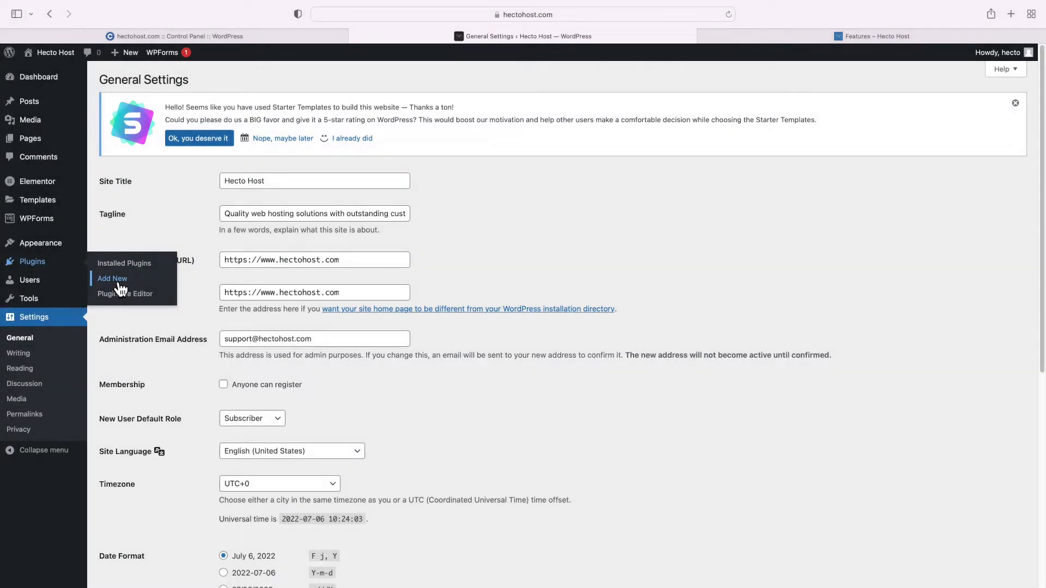
{"action": "left_click", "coordinate": [116, 281]}
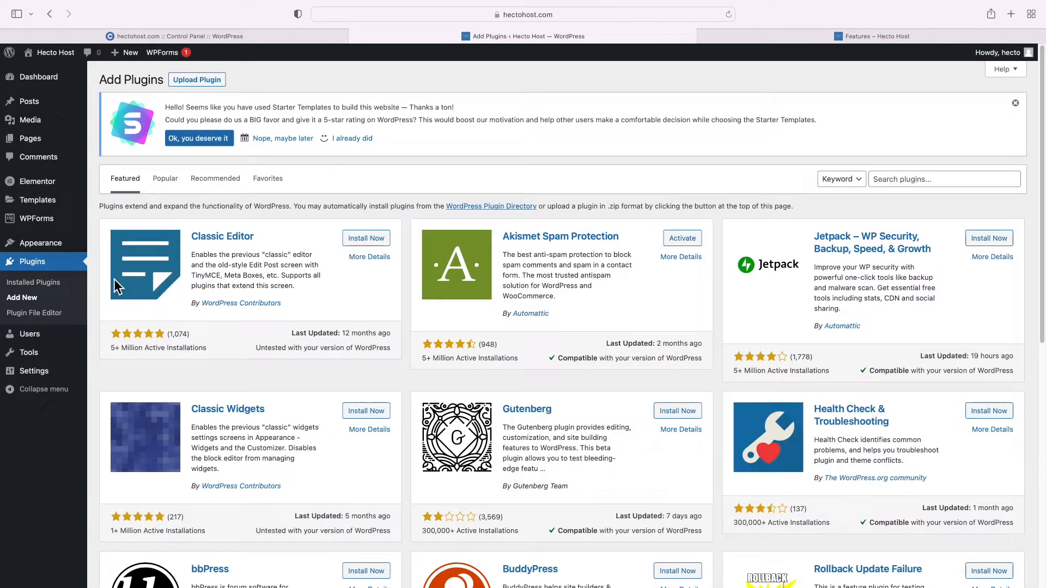
{"action": "left_click", "coordinate": [889, 178]}
{"action": "type", "text": "ICD"}
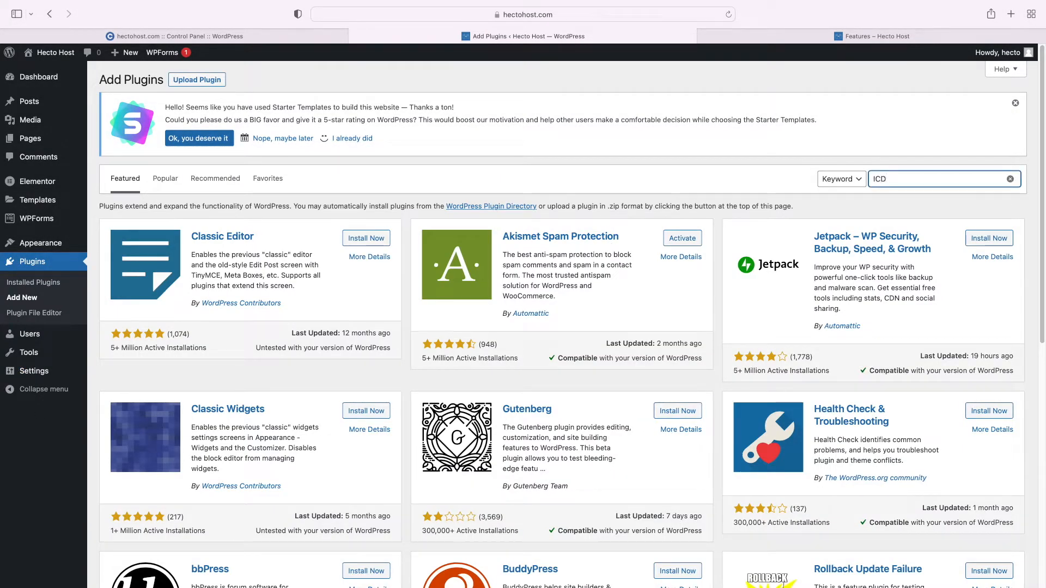
{"action": "type", "text": "soft reseller"}
{"action": "left_click", "coordinate": [383, 244]}
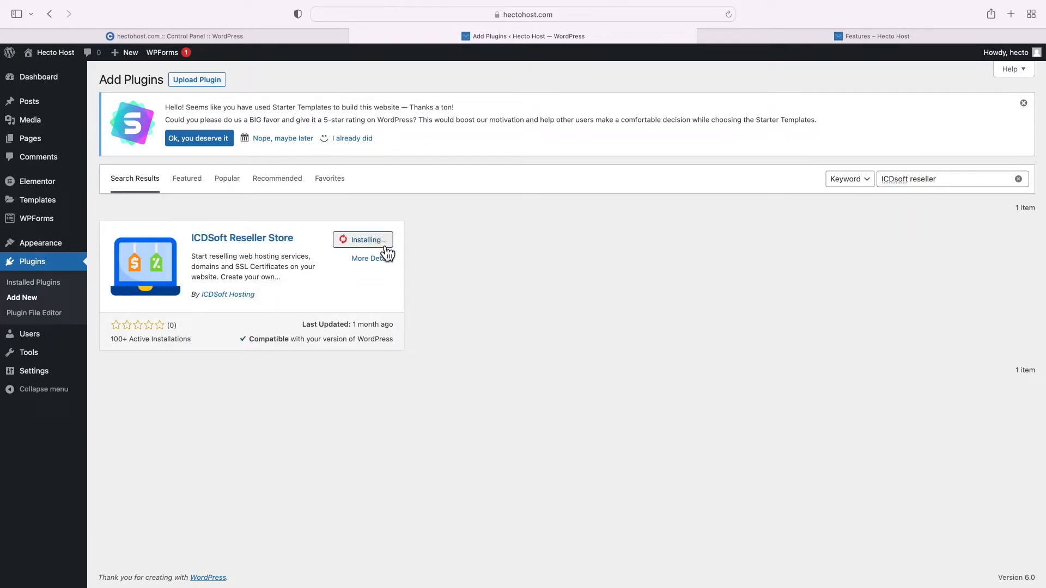
{"action": "left_click", "coordinate": [381, 246]}
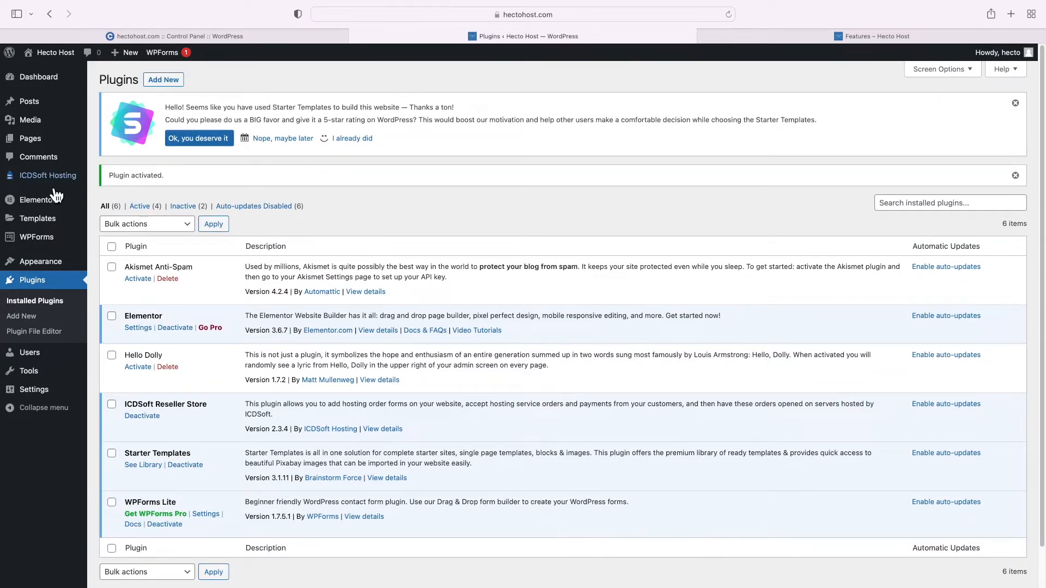
{"action": "mouse_move", "coordinate": [50, 187]}
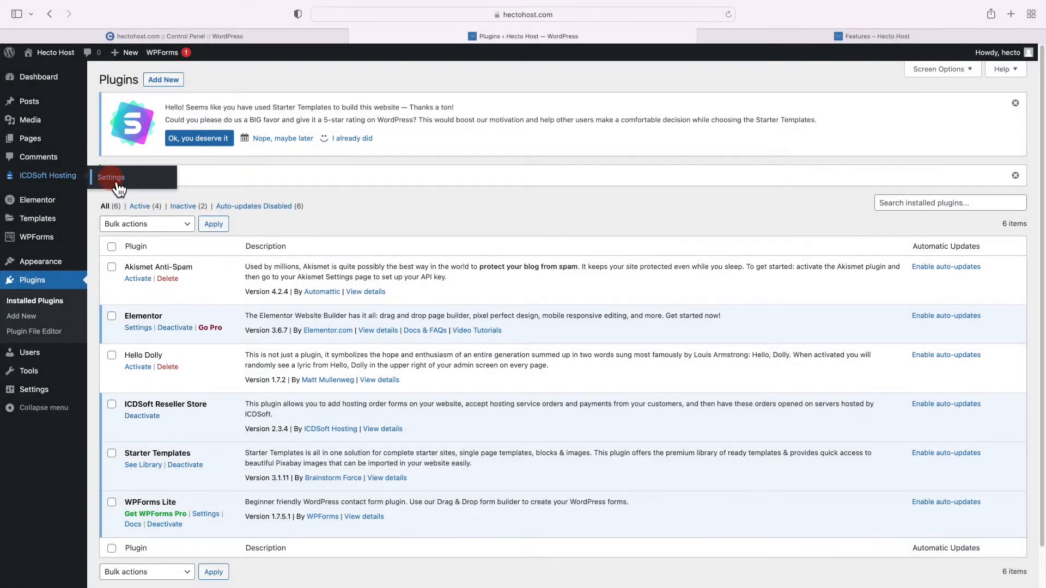
In ICDSoft Hosting settings, choose I HAVE AN ACCOUNT and scroll to API Settings
{"action": "left_click", "coordinate": [111, 178]}
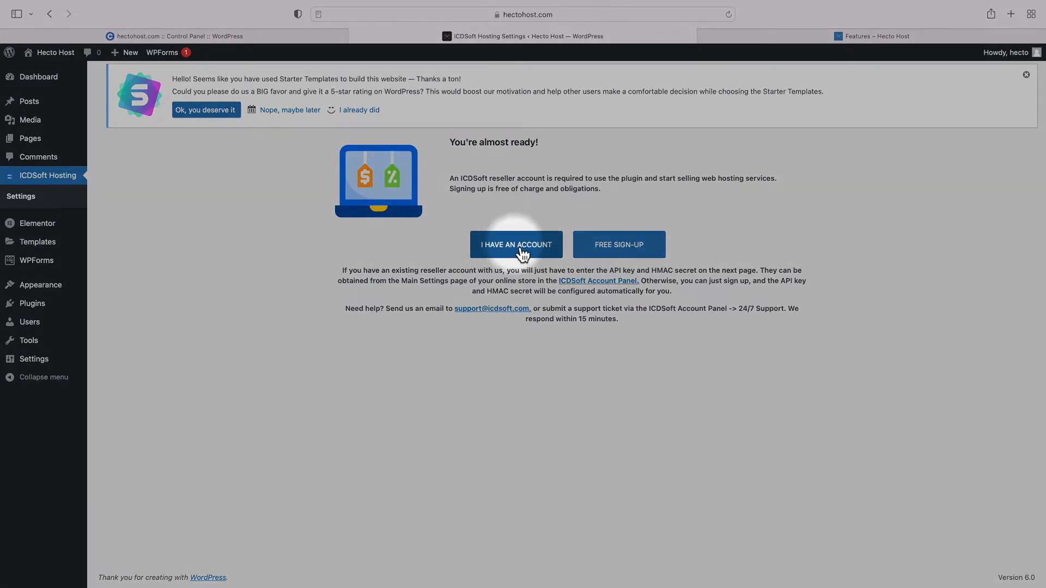
{"action": "left_click", "coordinate": [515, 250]}
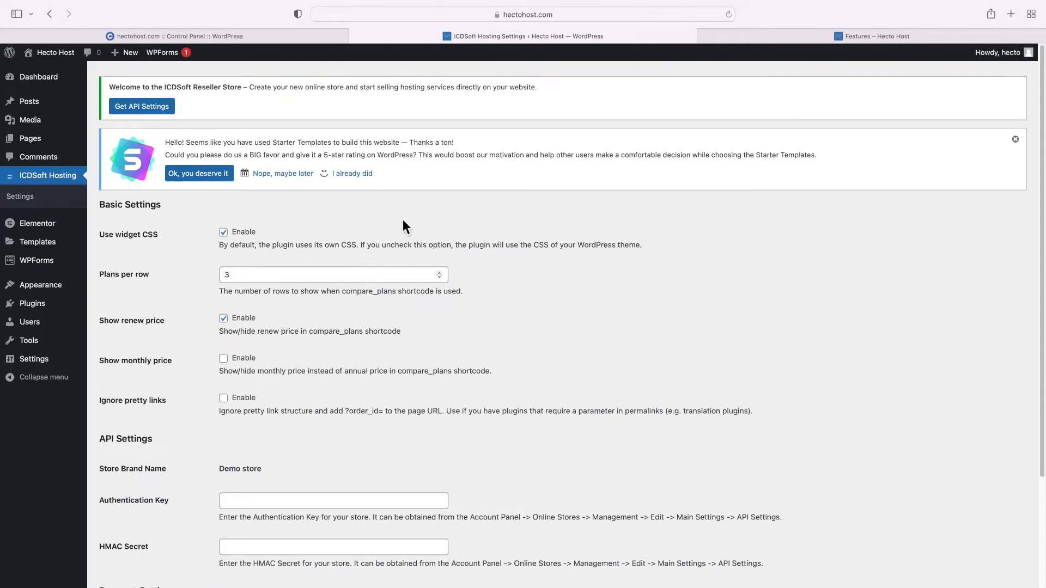
{"action": "scroll", "coordinate": [404, 224], "scroll_direction": "down", "scroll_amount": 4}
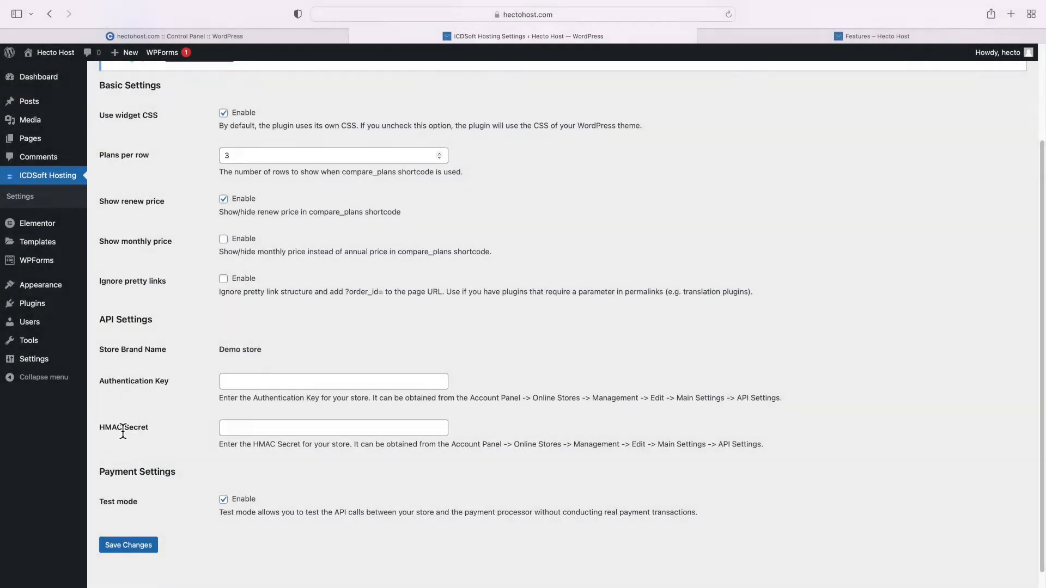
Bring up the ICDSoft Account Panel in a new tab and start logging in
{"action": "key", "text": "super+t"}
{"action": "type", "text": "accoun"}
{"action": "key", "text": "Return"}
{"action": "left_click", "coordinate": [525, 181]}
{"action": "left_click", "coordinate": [523, 202]}
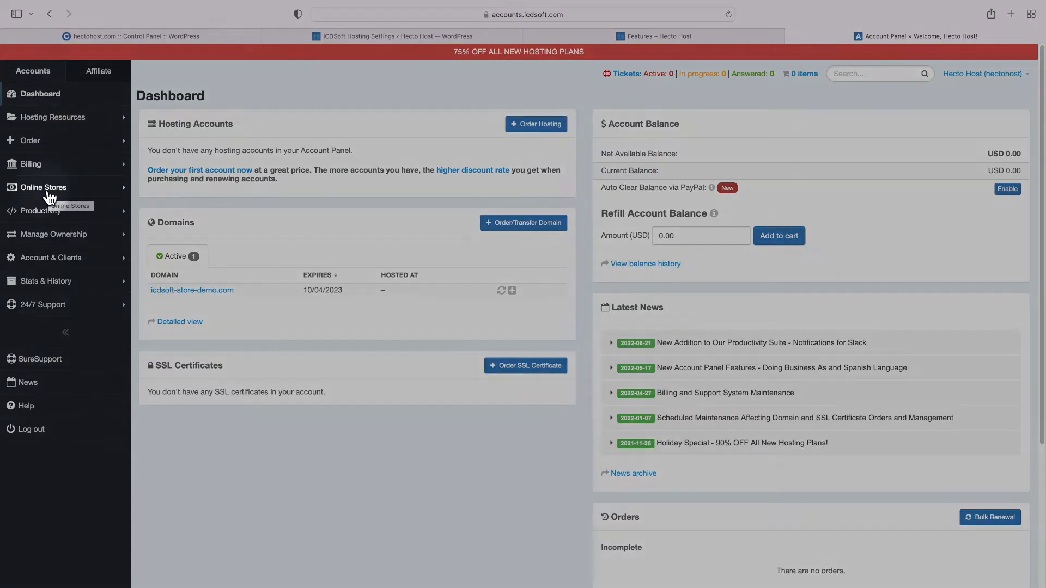
In the ICDSoft Account Panel, open the Hecto Host store's settings from Online Stores > Management
{"action": "left_click", "coordinate": [51, 191]}
{"action": "left_click", "coordinate": [54, 213]}
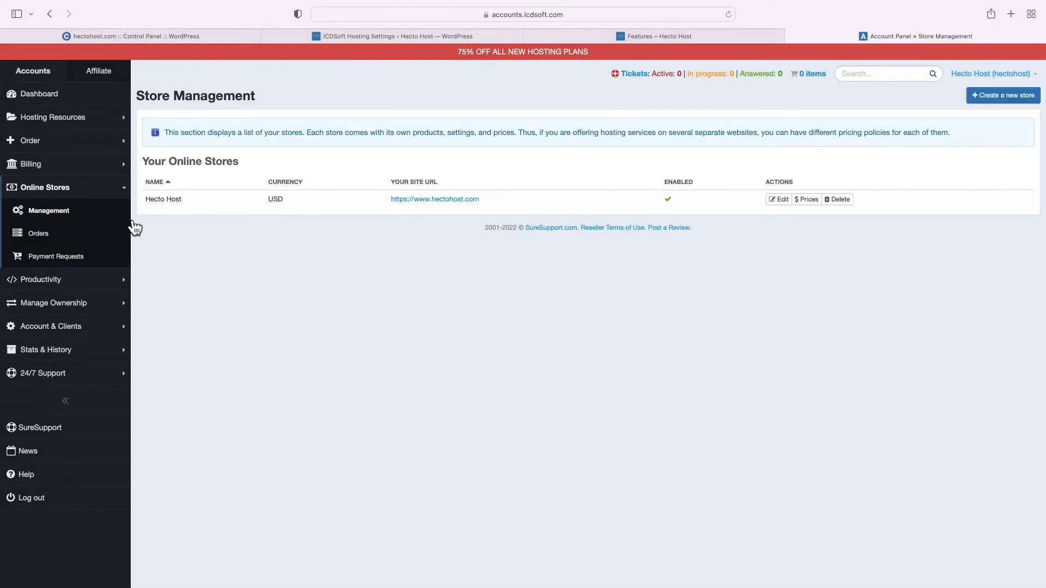
{"action": "left_click", "coordinate": [784, 203]}
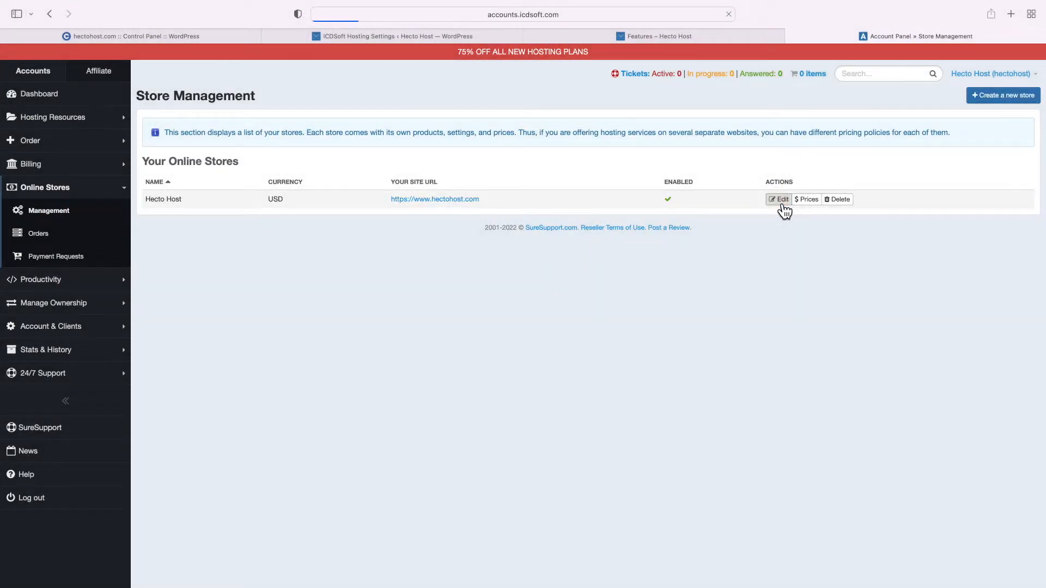
{"action": "scroll", "coordinate": [670, 264], "scroll_direction": "down", "scroll_amount": 8}
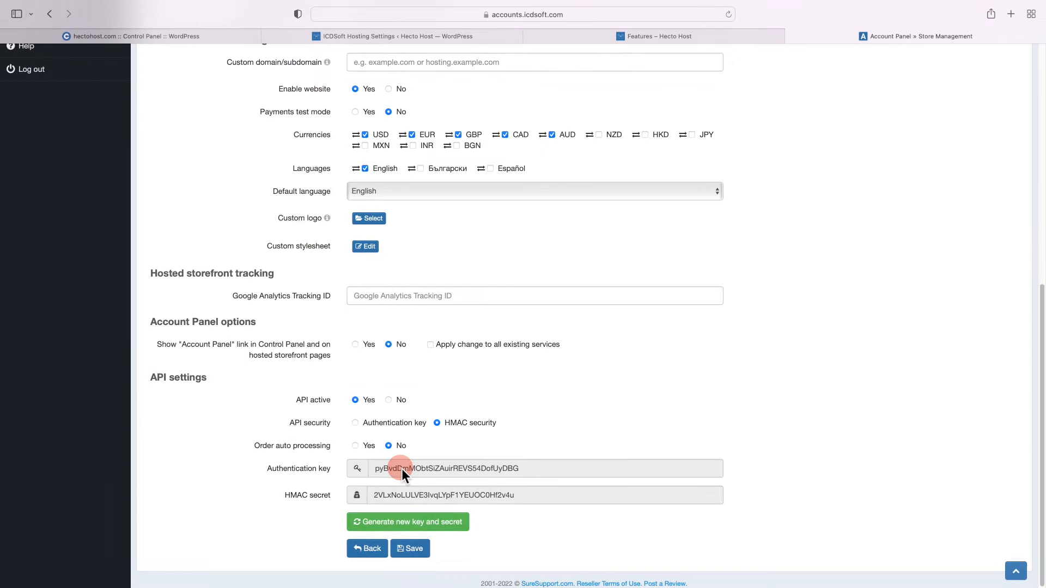
Copy the store's authentication key into the plugin's Authentication Key field in WordPress
{"action": "double_click", "coordinate": [404, 470]}
{"action": "right_click", "coordinate": [421, 469]}
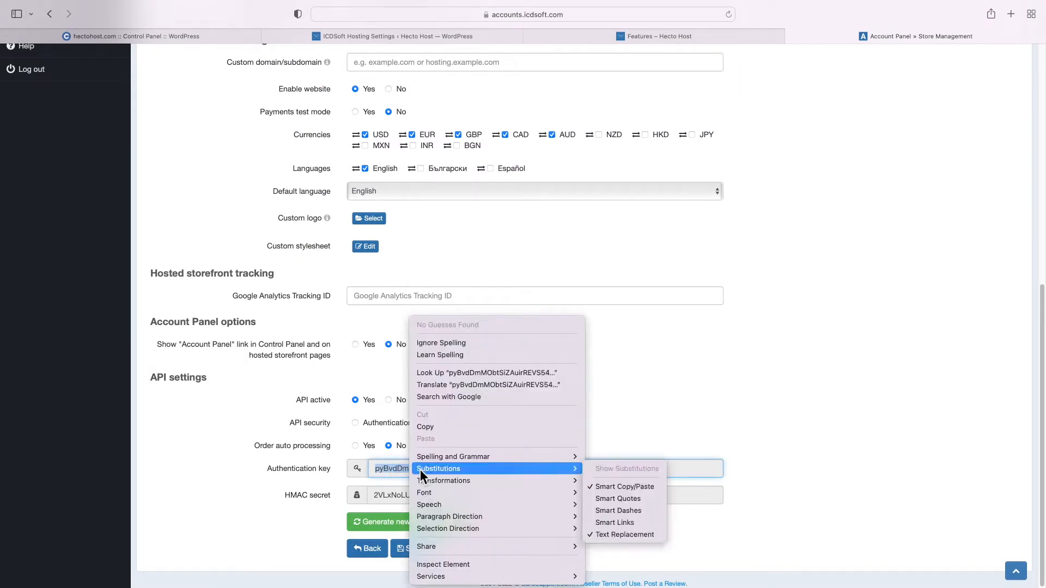
{"action": "left_click", "coordinate": [431, 424]}
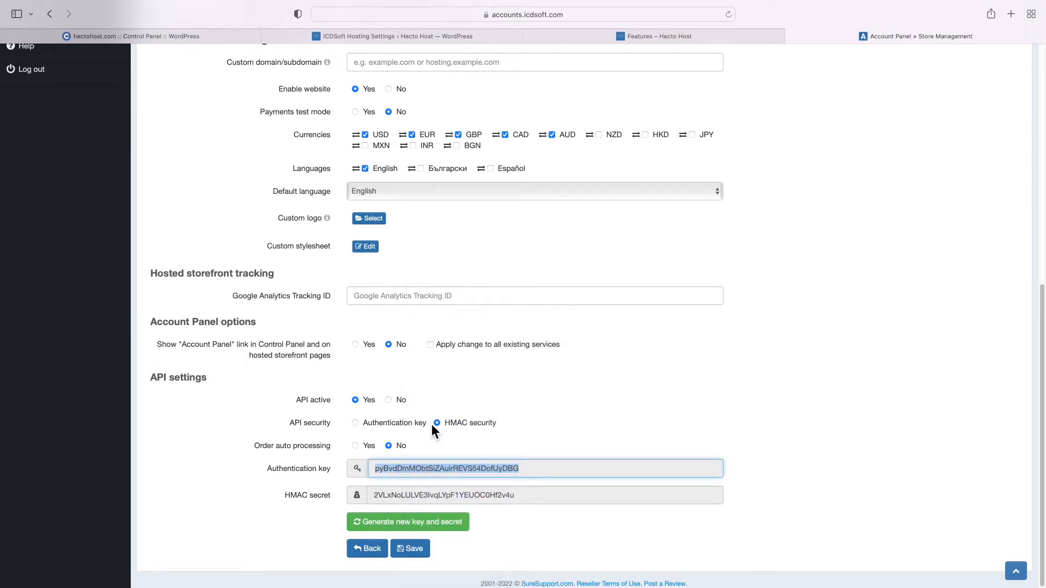
{"action": "left_click", "coordinate": [455, 37]}
{"action": "right_click", "coordinate": [256, 384]}
{"action": "left_click", "coordinate": [286, 415]}
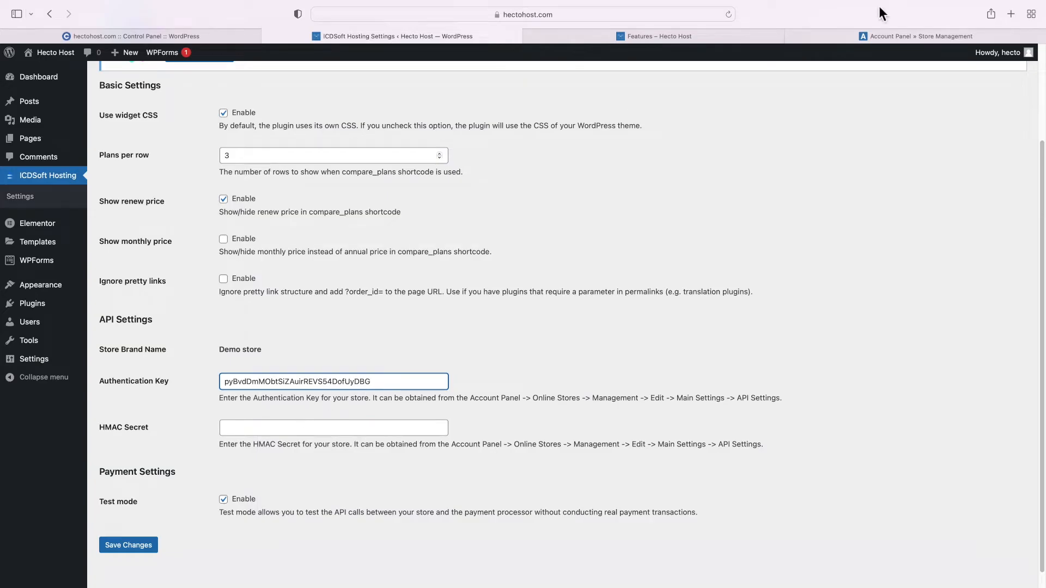
Copy the HMAC secret into the HMAC Secret field, turn off test mode, and save the settings
{"action": "left_click", "coordinate": [882, 37]}
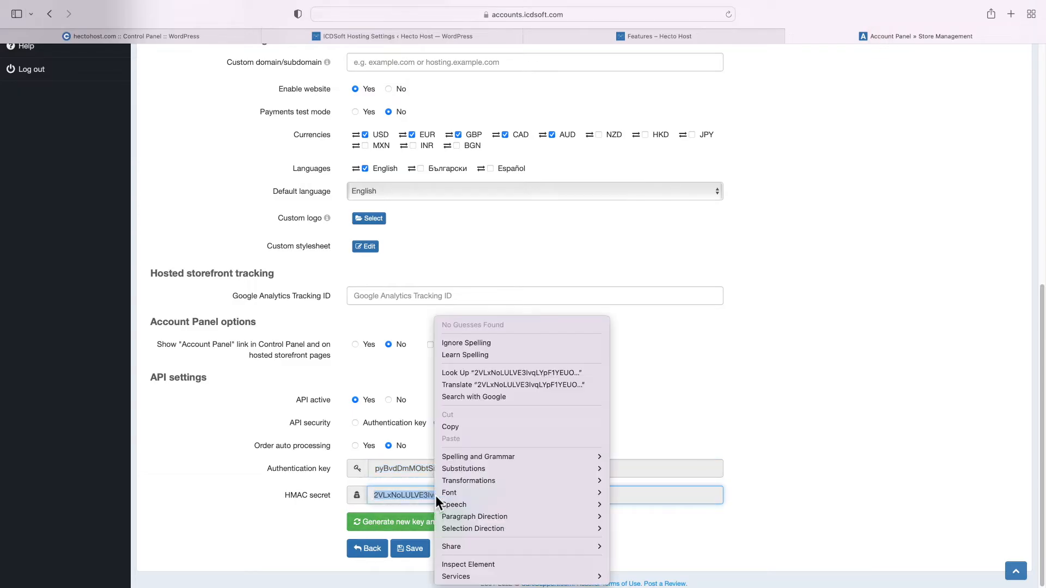
{"action": "left_click", "coordinate": [469, 429]}
{"action": "left_click", "coordinate": [384, 37]}
{"action": "left_click", "coordinate": [261, 426]}
{"action": "right_click", "coordinate": [262, 427]}
{"action": "left_click", "coordinate": [286, 450]}
{"action": "key", "text": "Return"}
{"action": "left_click", "coordinate": [225, 483]}
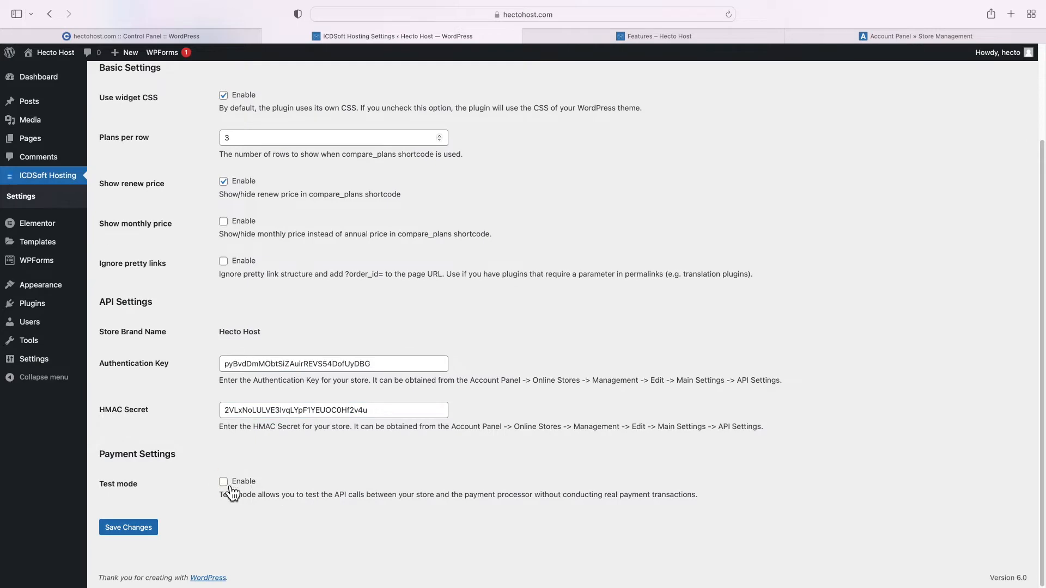
{"action": "left_click", "coordinate": [144, 532]}
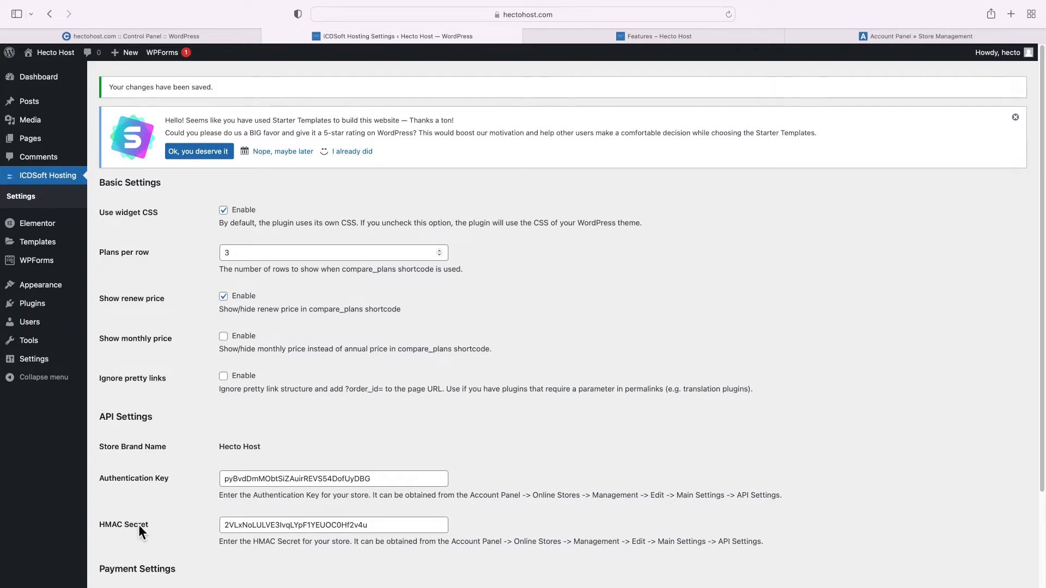
Go to Pages > All Pages and open the Home page with Elementor
{"action": "mouse_move", "coordinate": [42, 146]}
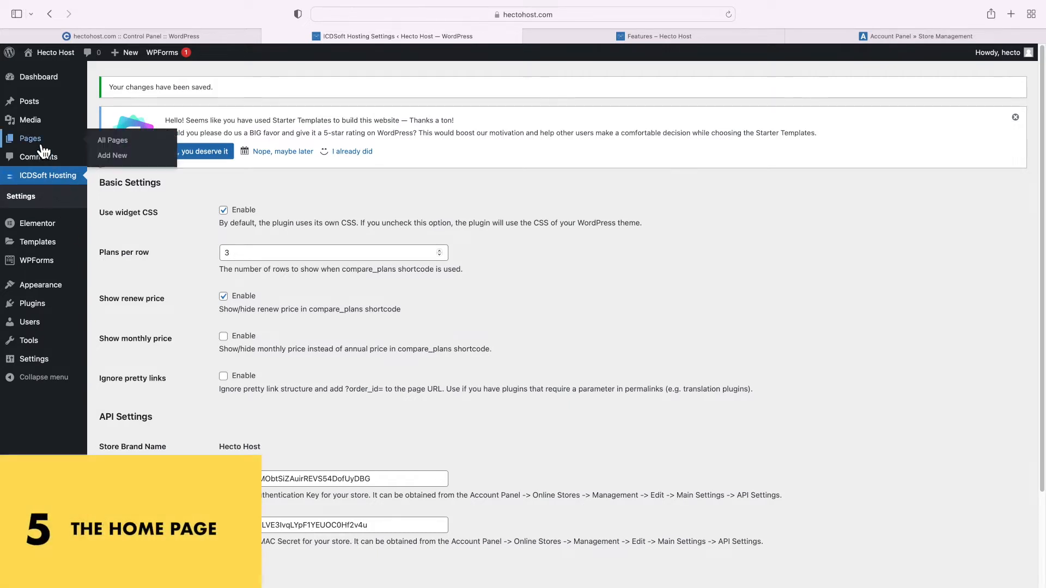
{"action": "left_click", "coordinate": [113, 143]}
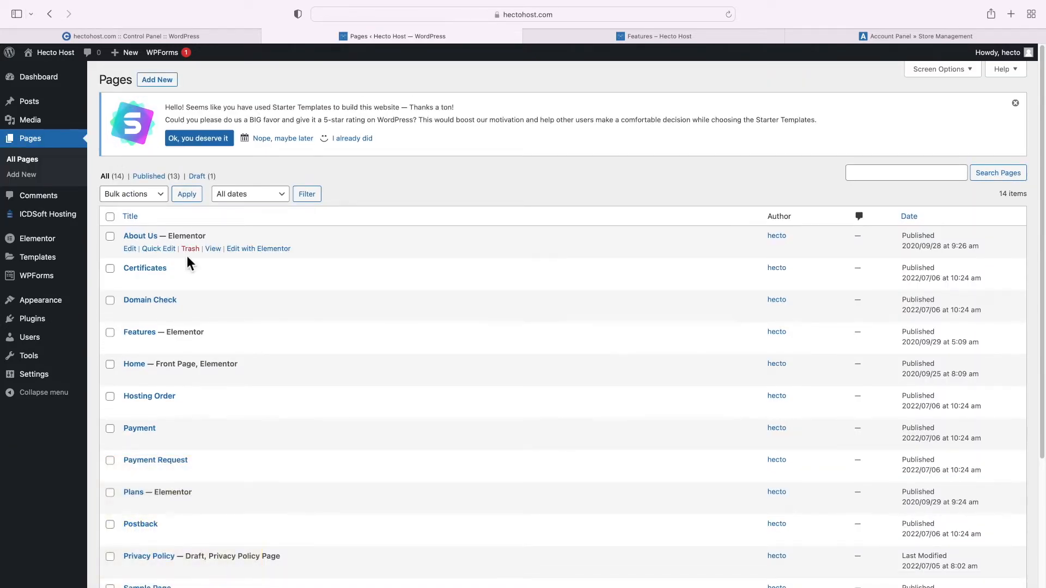
{"action": "scroll", "coordinate": [189, 267], "scroll_direction": "down", "scroll_amount": 1}
{"action": "left_click", "coordinate": [258, 356]}
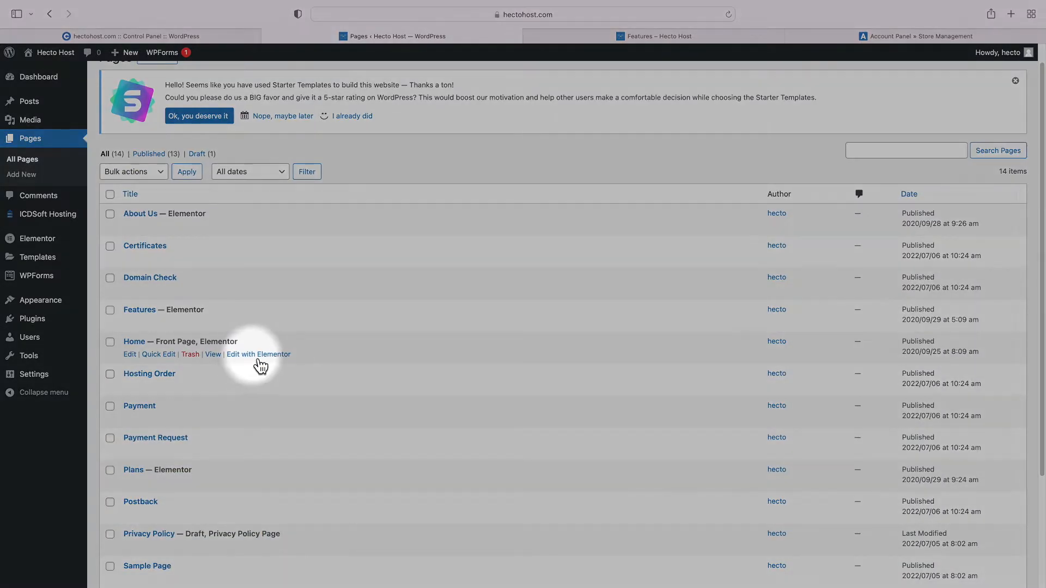
{"action": "left_click", "coordinate": [259, 356]}
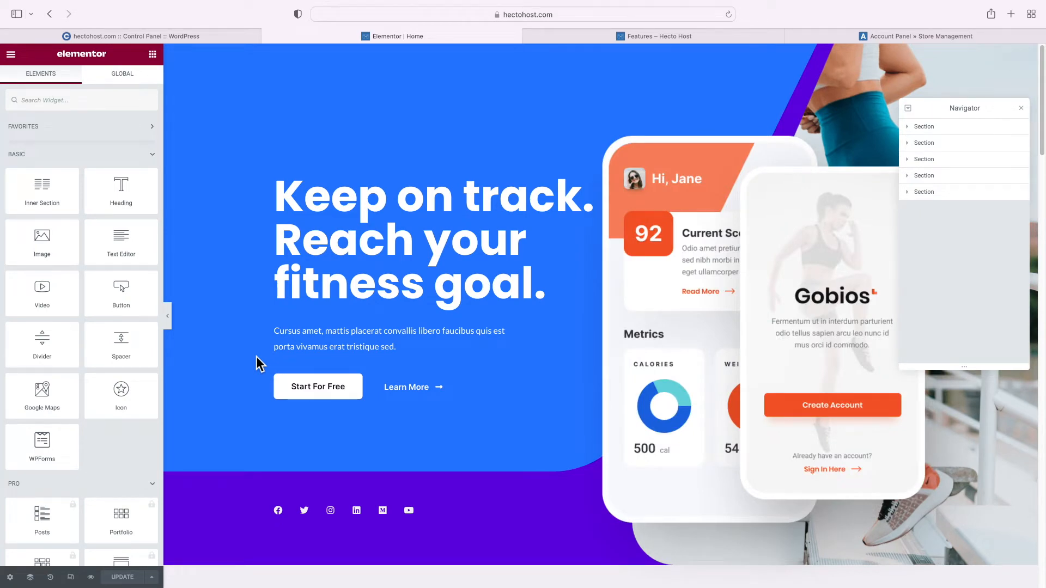
Scroll down the Home page preview in Elementor and back up to the fitness hero section
{"action": "scroll", "coordinate": [380, 314], "scroll_direction": "down", "scroll_amount": 15}
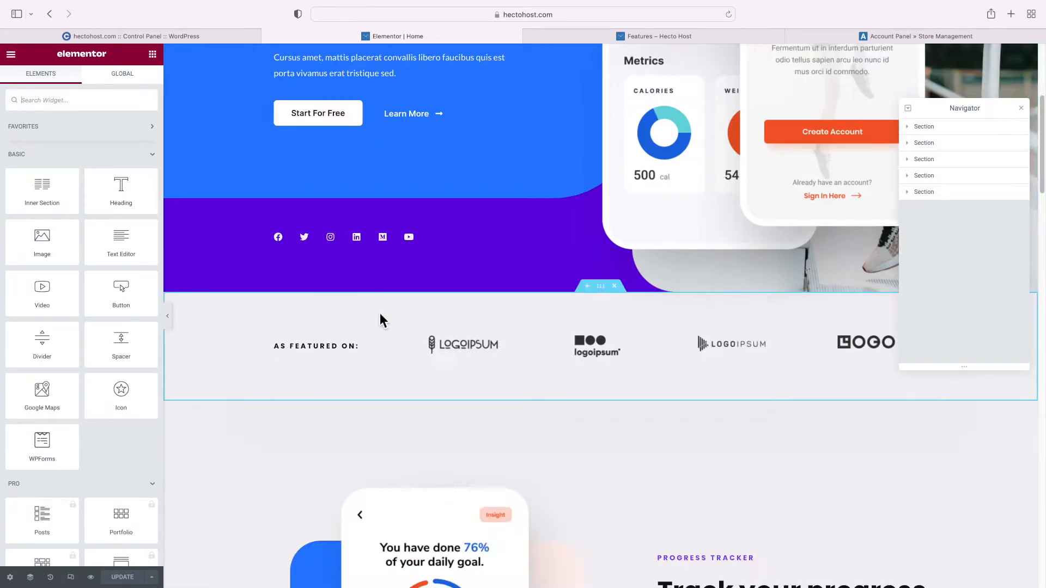
{"action": "scroll", "coordinate": [380, 314], "scroll_direction": "down", "scroll_amount": 20}
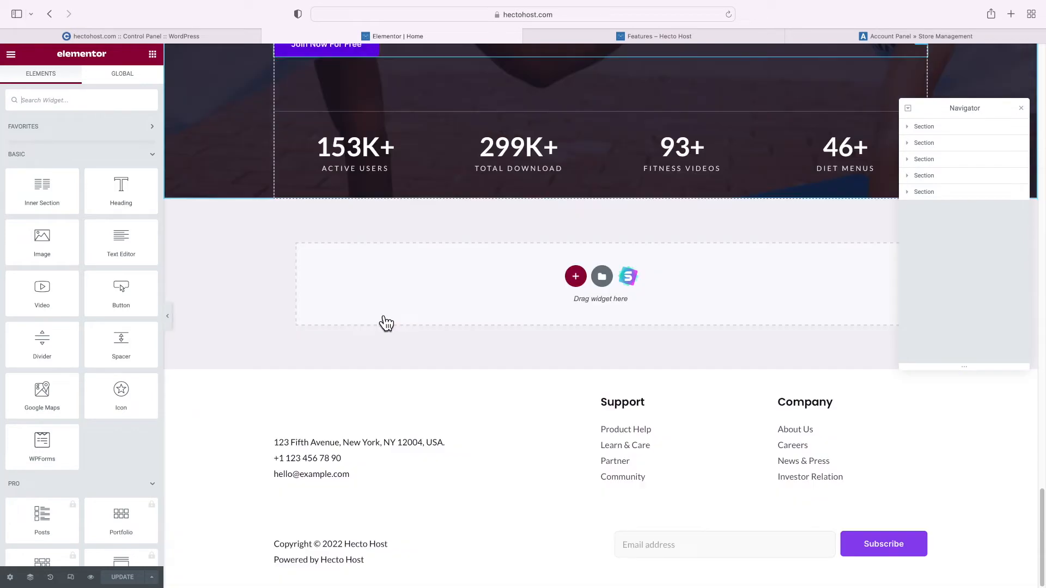
{"action": "scroll", "coordinate": [380, 314], "scroll_direction": "up", "scroll_amount": 20}
{"action": "scroll", "coordinate": [381, 315], "scroll_direction": "up", "scroll_amount": 20}
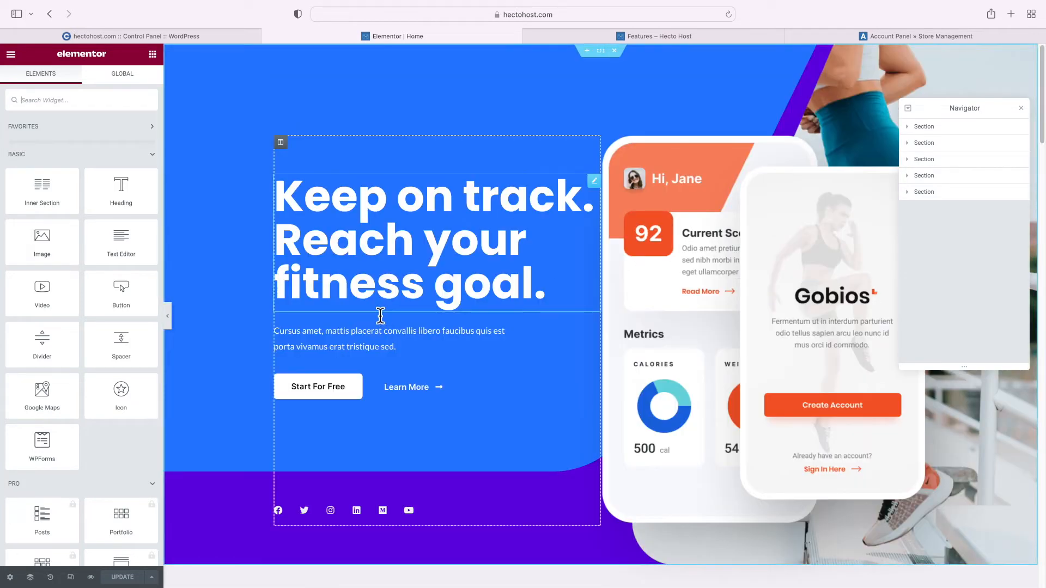
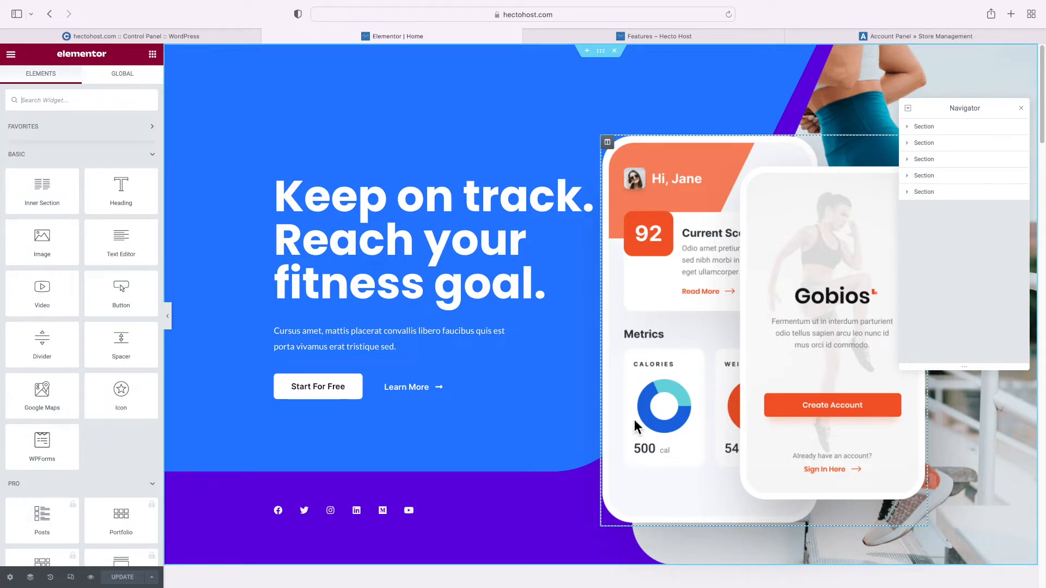
Select the hero section and the As Featured On logos section to view them
{"action": "left_click", "coordinate": [601, 50]}
{"action": "scroll", "coordinate": [582, 158], "scroll_direction": "down", "scroll_amount": 1}
{"action": "scroll", "coordinate": [582, 158], "scroll_direction": "down", "scroll_amount": 10}
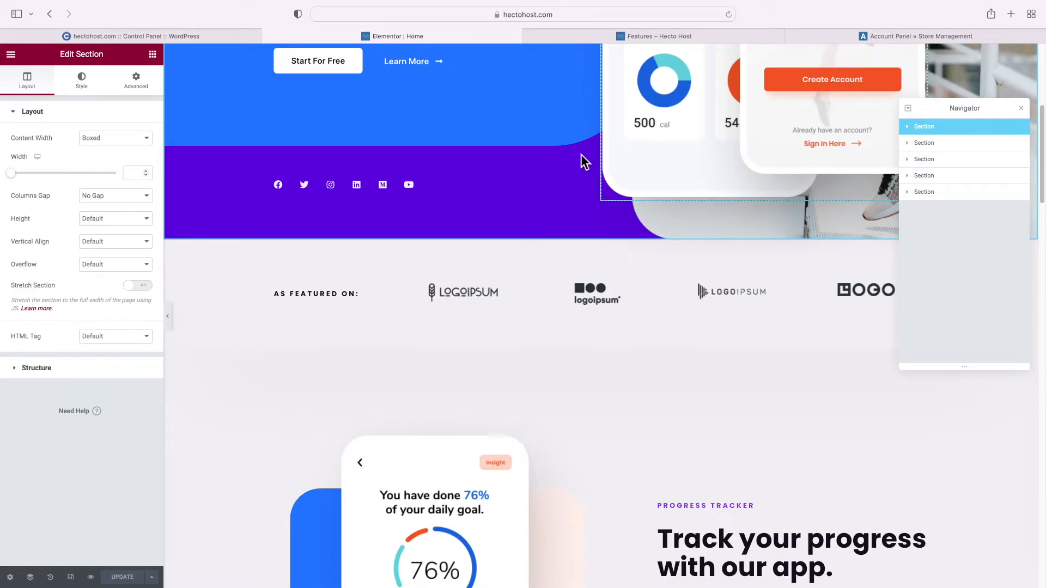
{"action": "scroll", "coordinate": [580, 130], "scroll_direction": "up", "scroll_amount": 2}
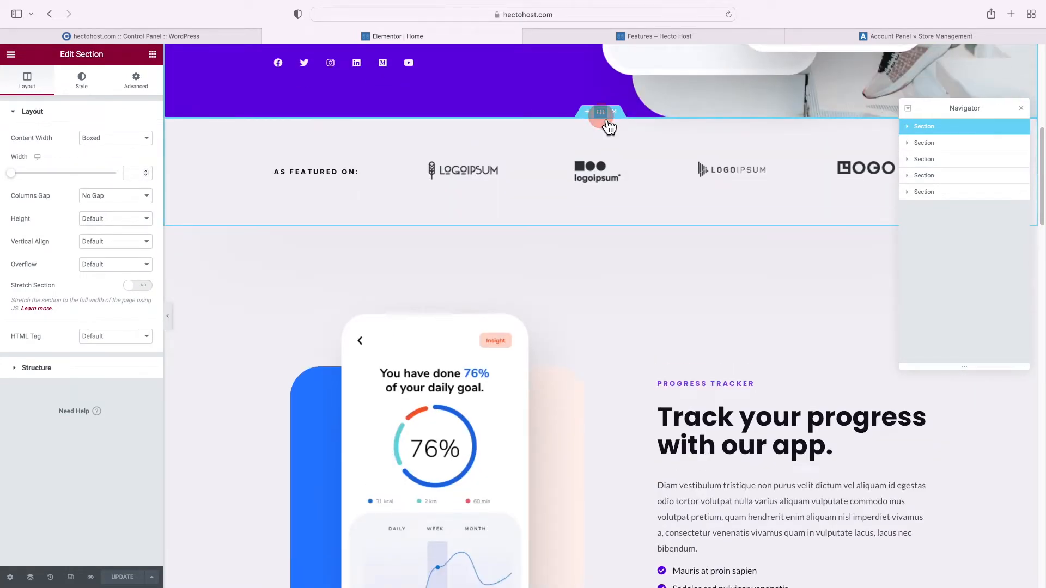
{"action": "left_click", "coordinate": [600, 112]}
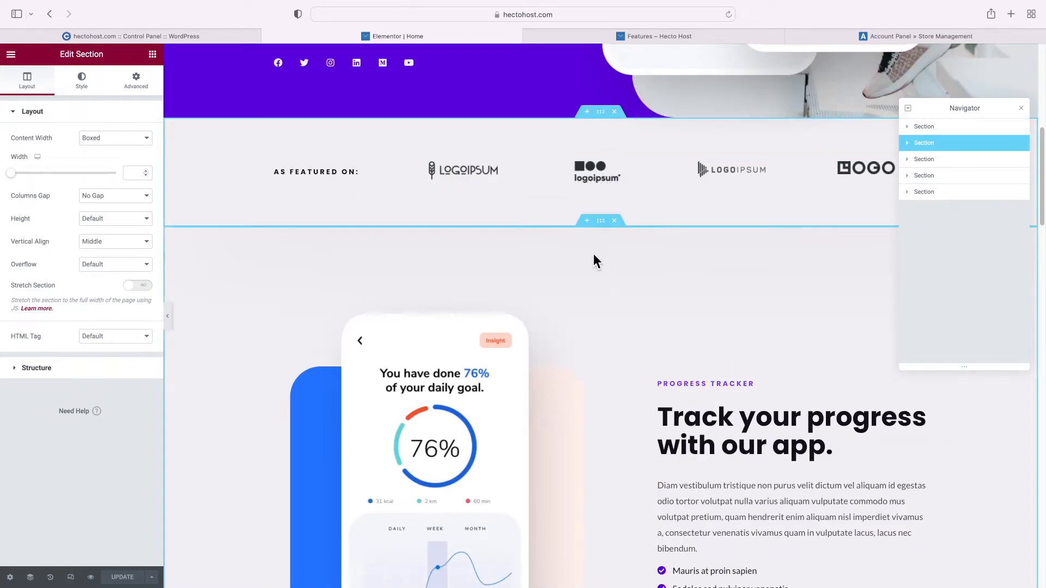
Select the progress-tracker section and expand it to show its two inner sections
{"action": "left_click", "coordinate": [601, 220]}
{"action": "scroll", "coordinate": [600, 253], "scroll_direction": "down", "scroll_amount": 5}
{"action": "scroll", "coordinate": [600, 252], "scroll_direction": "down", "scroll_amount": 6}
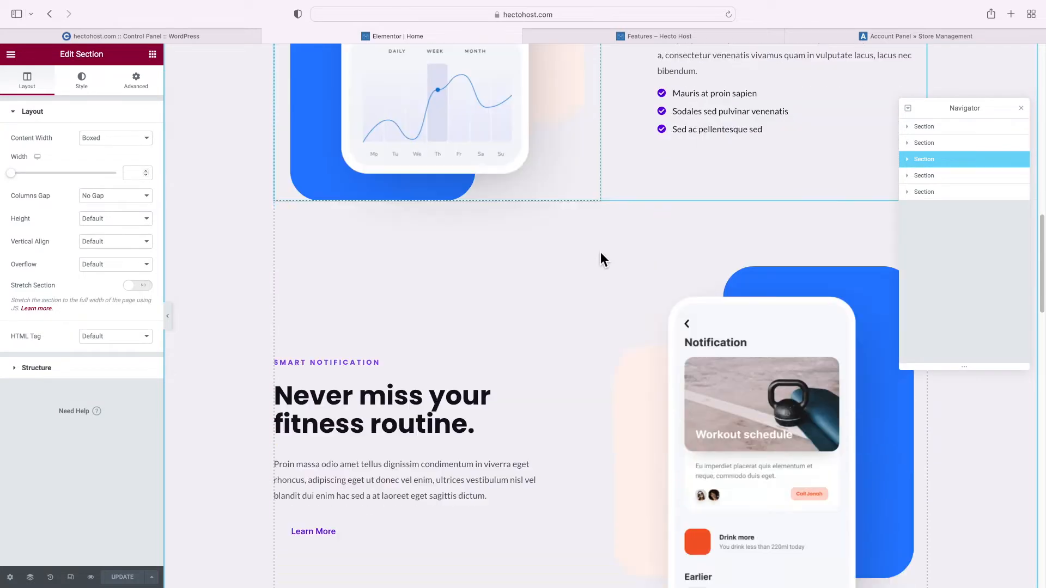
{"action": "left_click", "coordinate": [594, 159]}
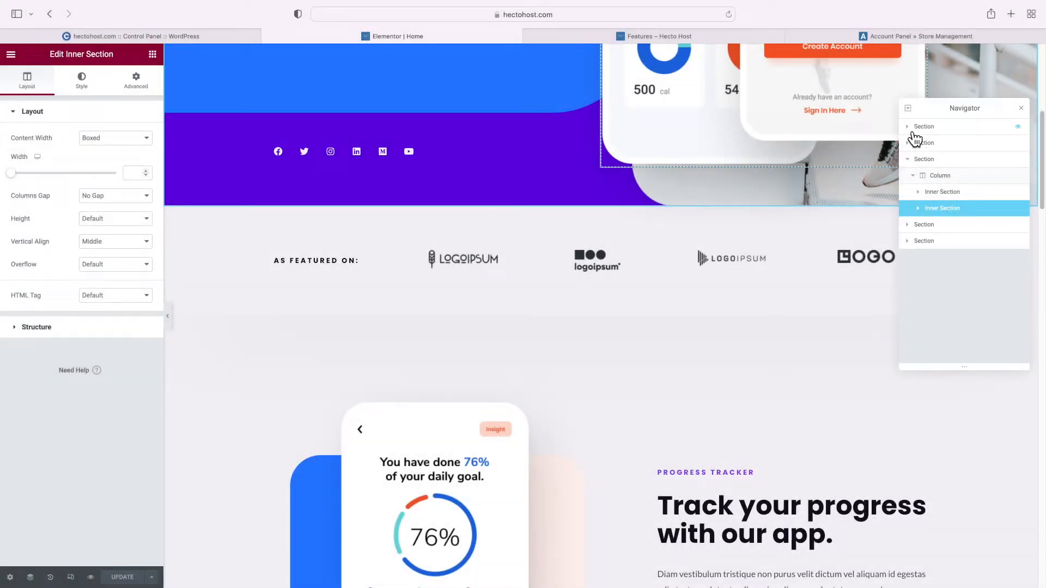
Inspect the hero and logos sections' columns in the Navigator (widths 20 and 79.66)
{"action": "left_click", "coordinate": [908, 143]}
{"action": "left_click", "coordinate": [936, 145]}
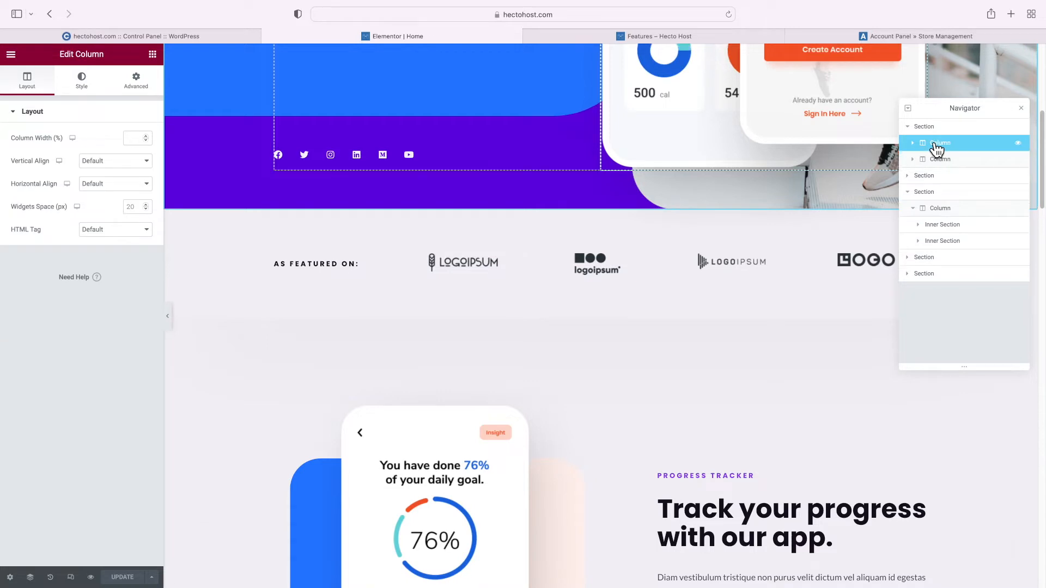
{"action": "left_click", "coordinate": [941, 159]}
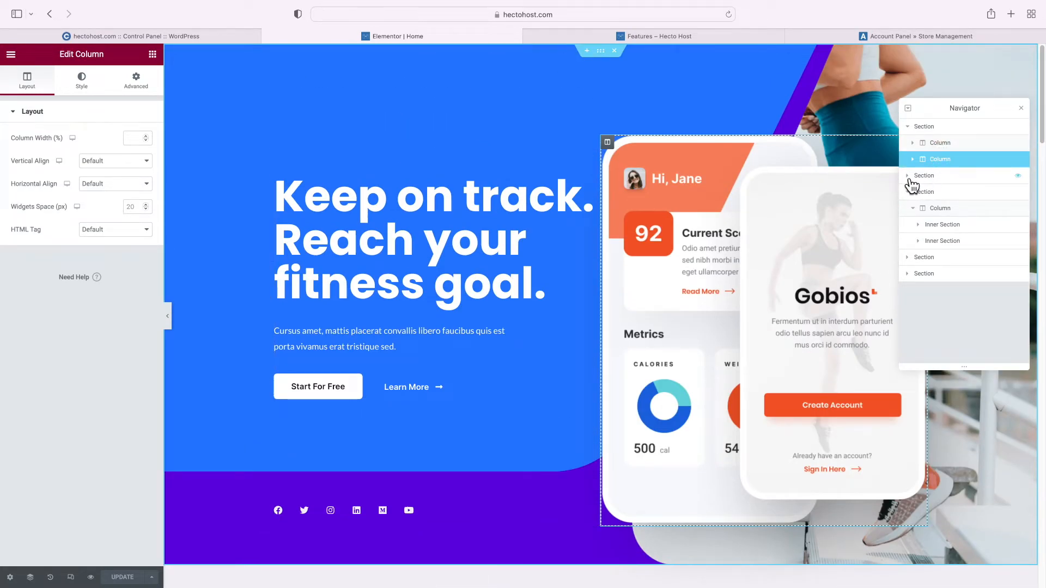
{"action": "left_click", "coordinate": [907, 176]}
{"action": "left_click", "coordinate": [935, 193]}
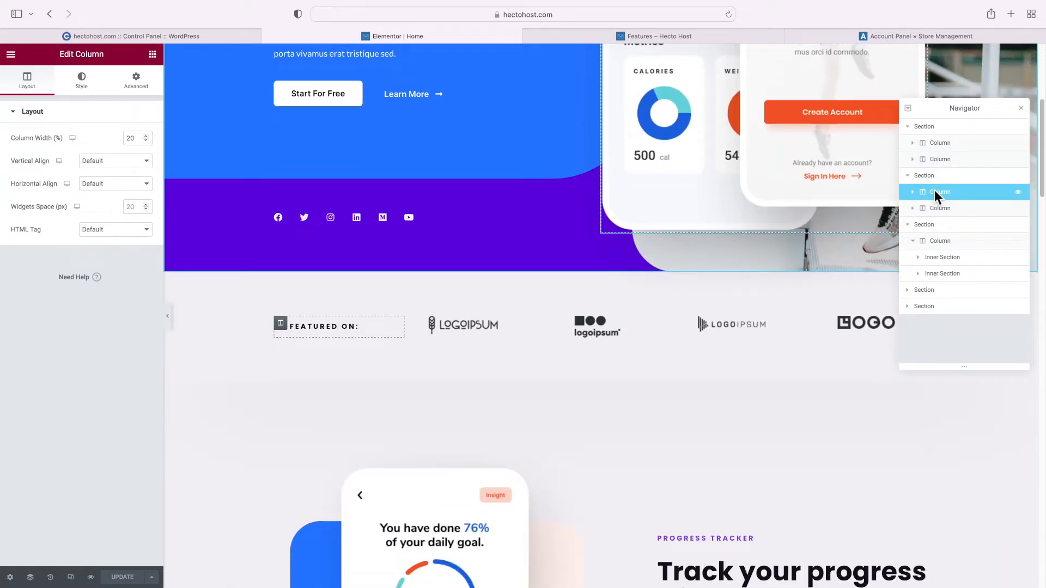
{"action": "left_click", "coordinate": [949, 212]}
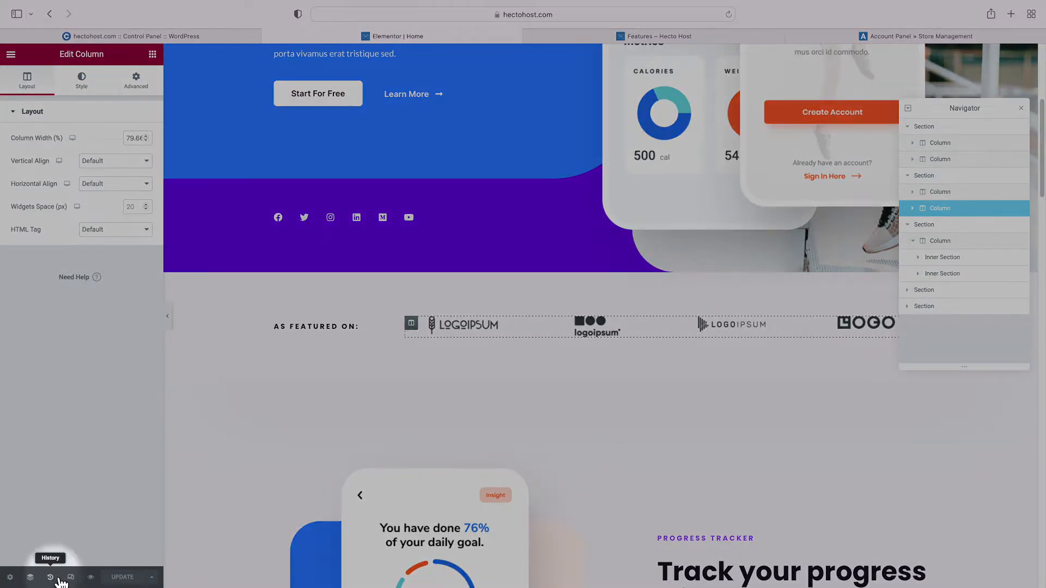
Check the empty edit history, toggle responsive mode, and preview the live page
{"action": "left_click", "coordinate": [50, 577]}
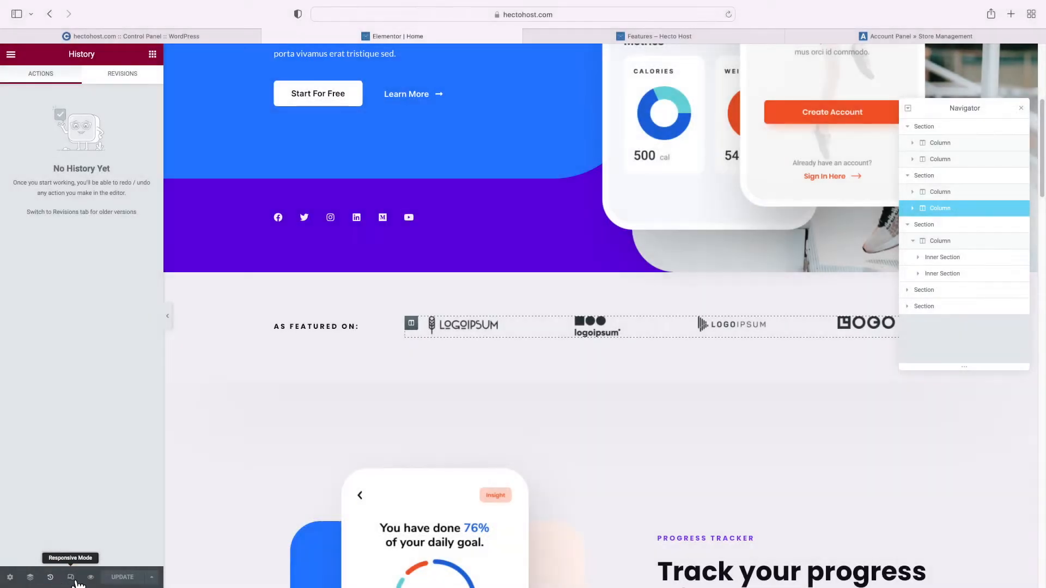
{"action": "left_click", "coordinate": [71, 579]}
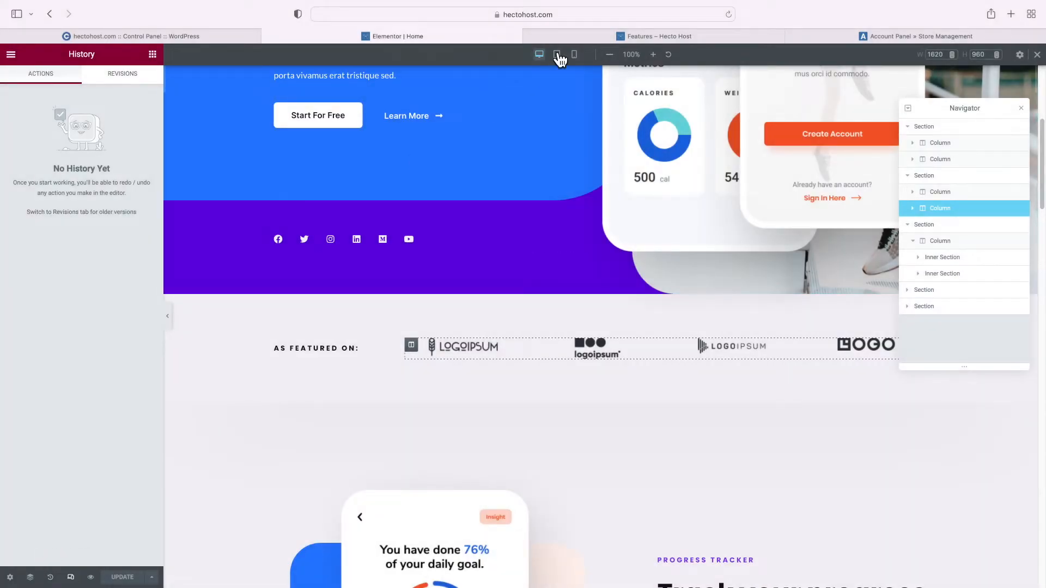
{"action": "left_click", "coordinate": [547, 57]}
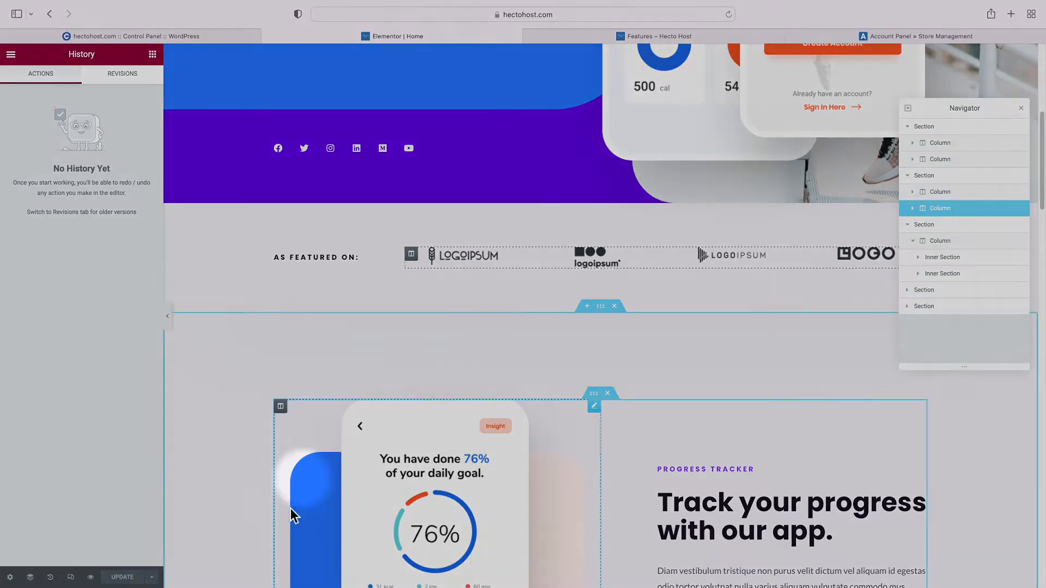
{"action": "left_click", "coordinate": [96, 578]}
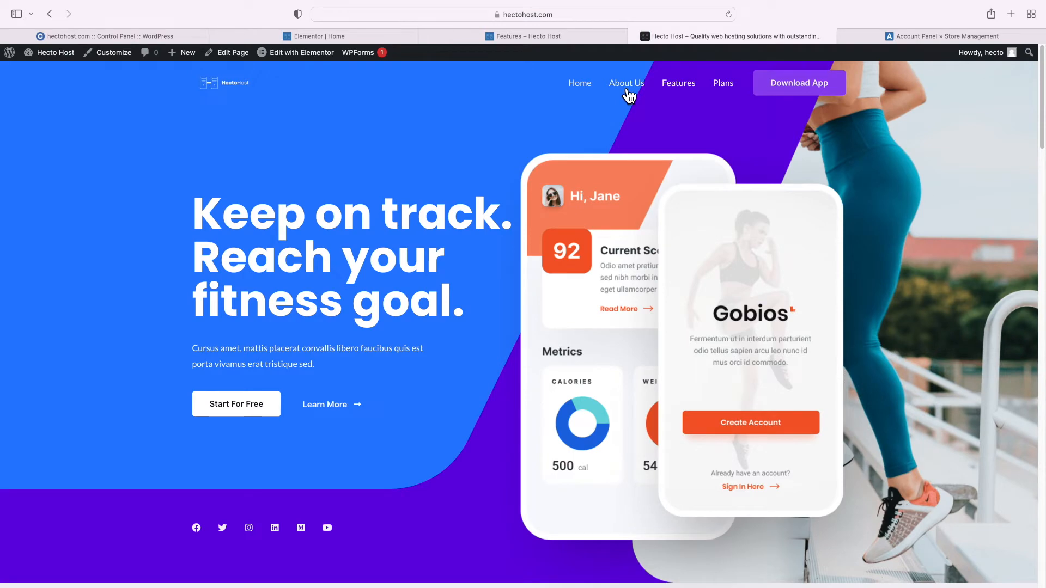
{"action": "left_click", "coordinate": [635, 37]}
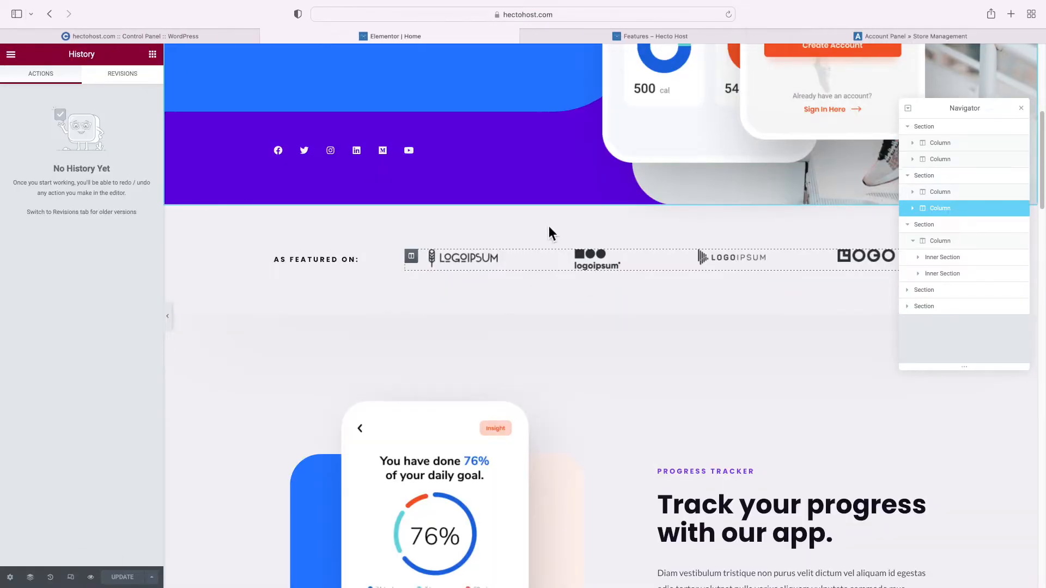
{"action": "scroll", "coordinate": [540, 229], "scroll_direction": "down", "scroll_amount": 5}
{"action": "scroll", "coordinate": [531, 233], "scroll_direction": "up", "scroll_amount": 10}
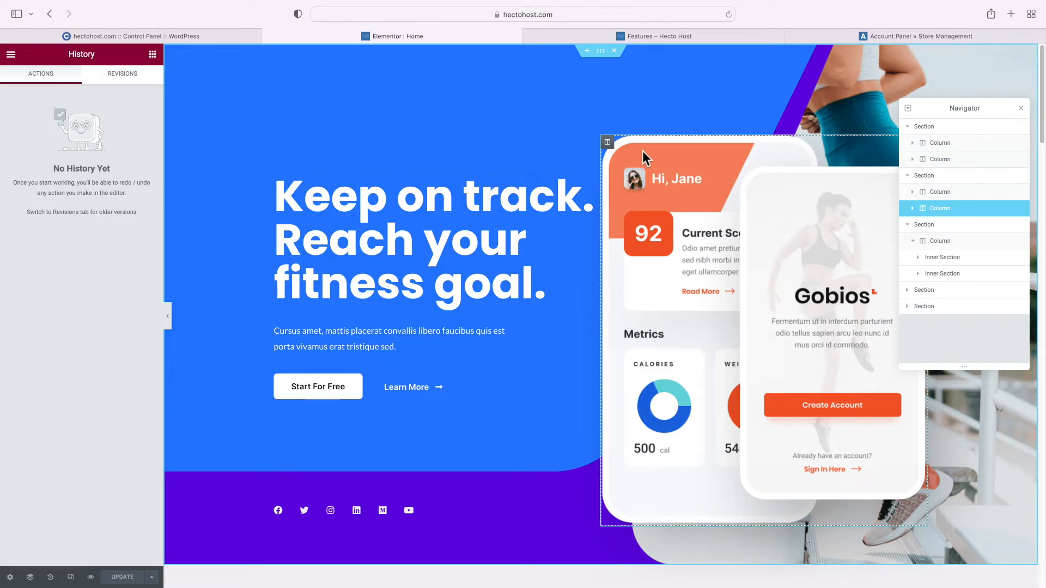
Delete the hero's phone-mockup column, close the Navigator, and open the hero section's settings
{"action": "right_click", "coordinate": [621, 158]}
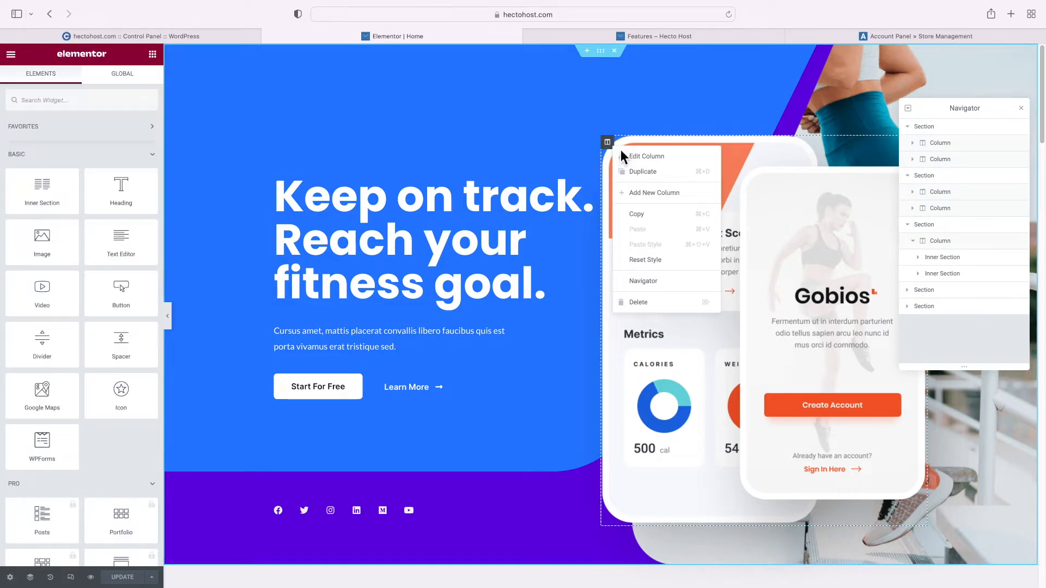
{"action": "left_click", "coordinate": [653, 303]}
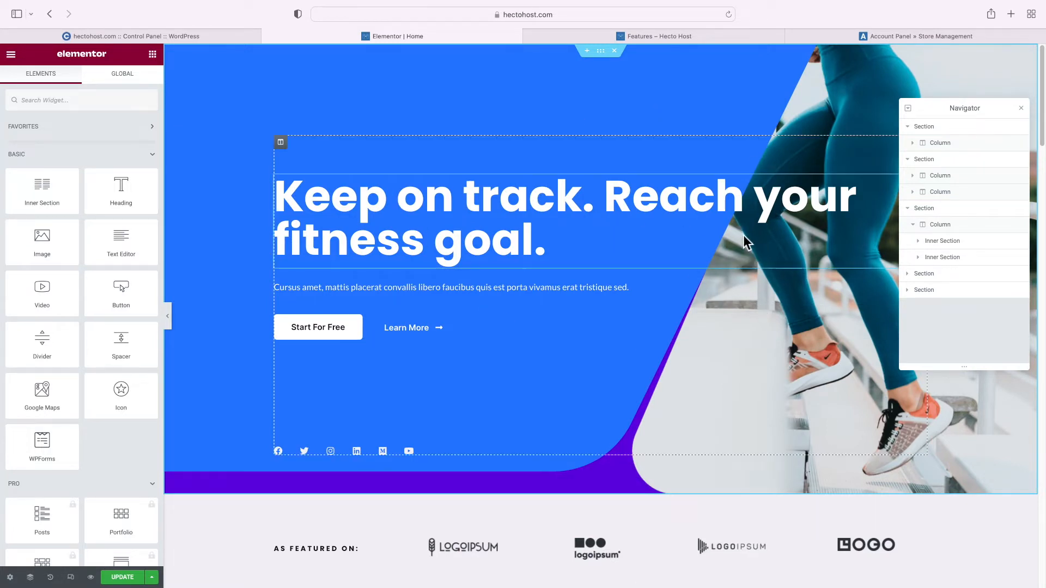
{"action": "left_click", "coordinate": [1022, 108]}
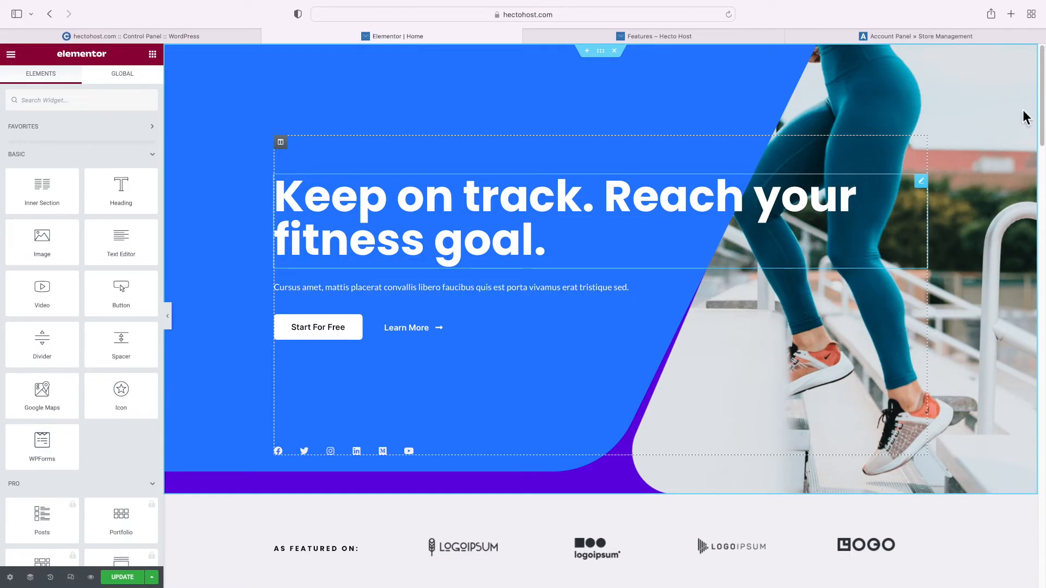
{"action": "left_click", "coordinate": [607, 61]}
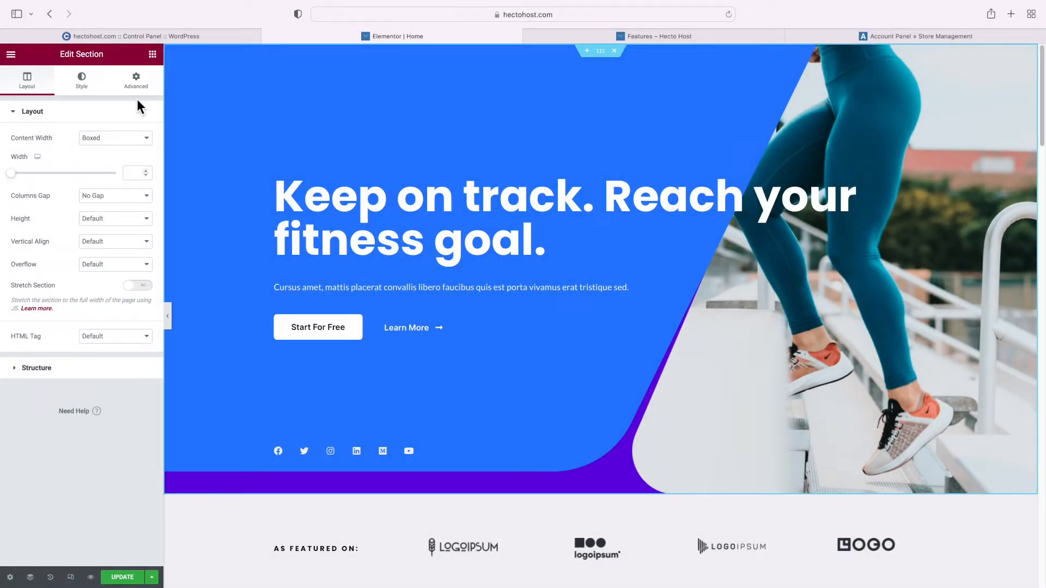
Remove the blue image from the hero's background overlay so it turns purple
{"action": "left_click", "coordinate": [93, 92]}
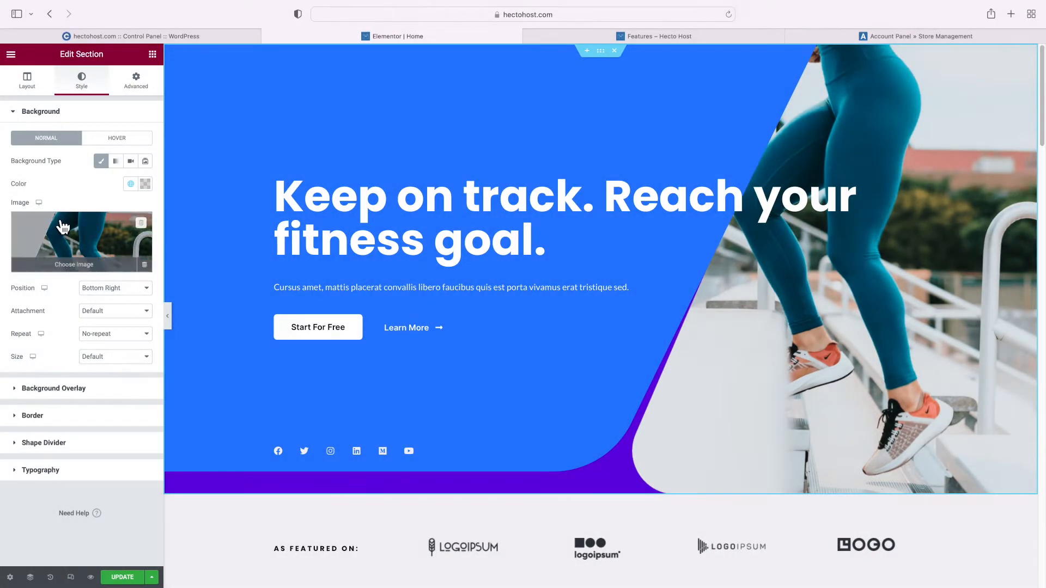
{"action": "mouse_move", "coordinate": [80, 252]}
{"action": "left_click", "coordinate": [71, 390]}
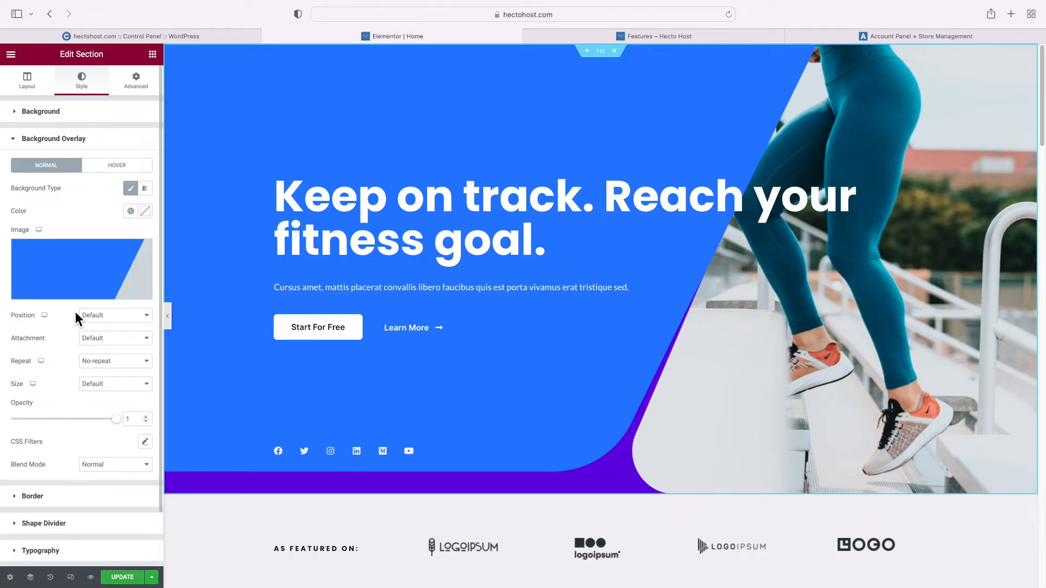
{"action": "mouse_move", "coordinate": [88, 278]}
{"action": "scroll", "coordinate": [87, 278], "scroll_direction": "down", "scroll_amount": 1}
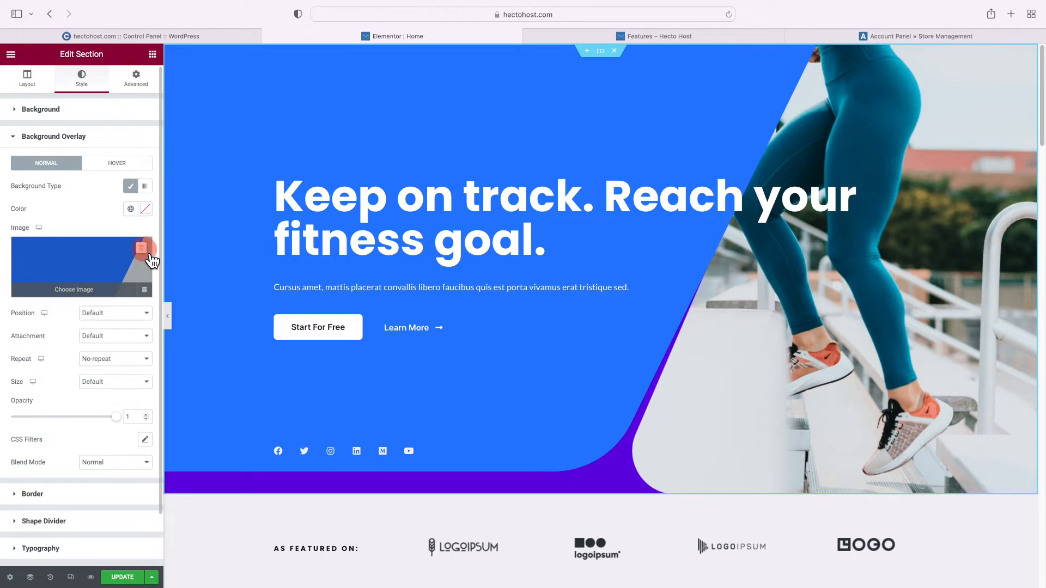
{"action": "left_click", "coordinate": [142, 248]}
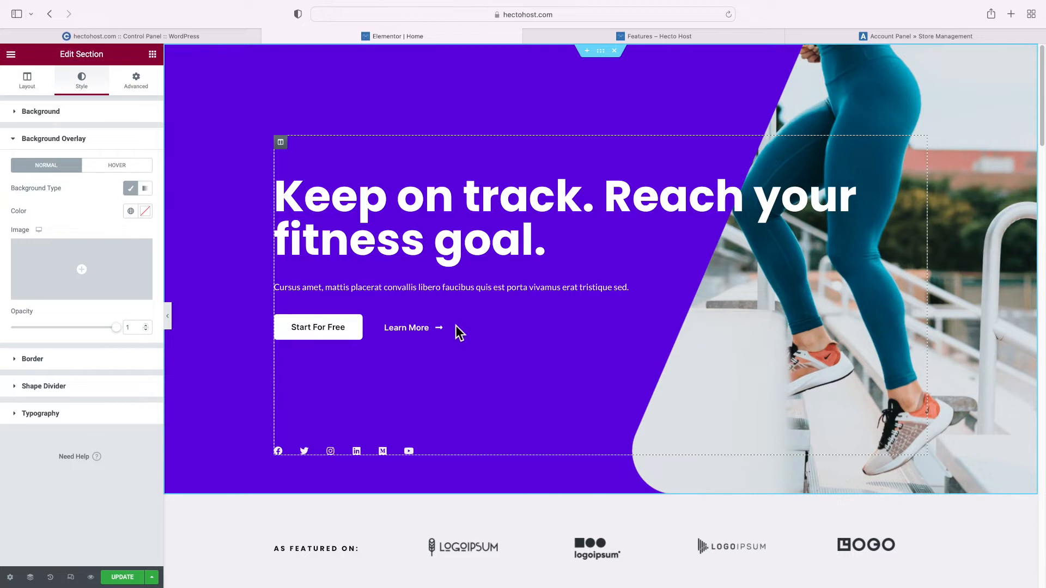
Open the Media Library for the hero background image and start a new browser tab
{"action": "left_click", "coordinate": [75, 124]}
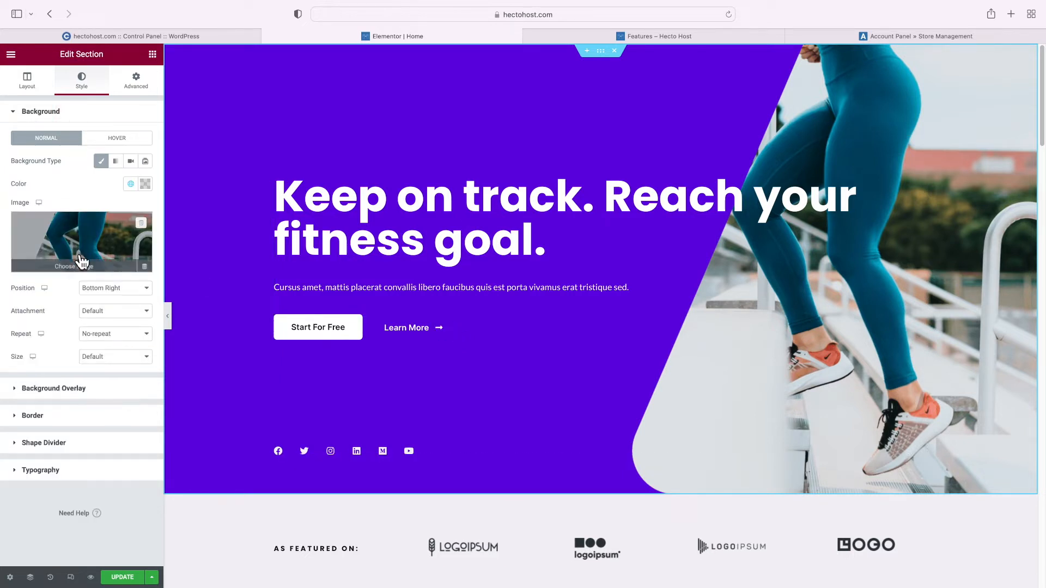
{"action": "left_click", "coordinate": [60, 263]}
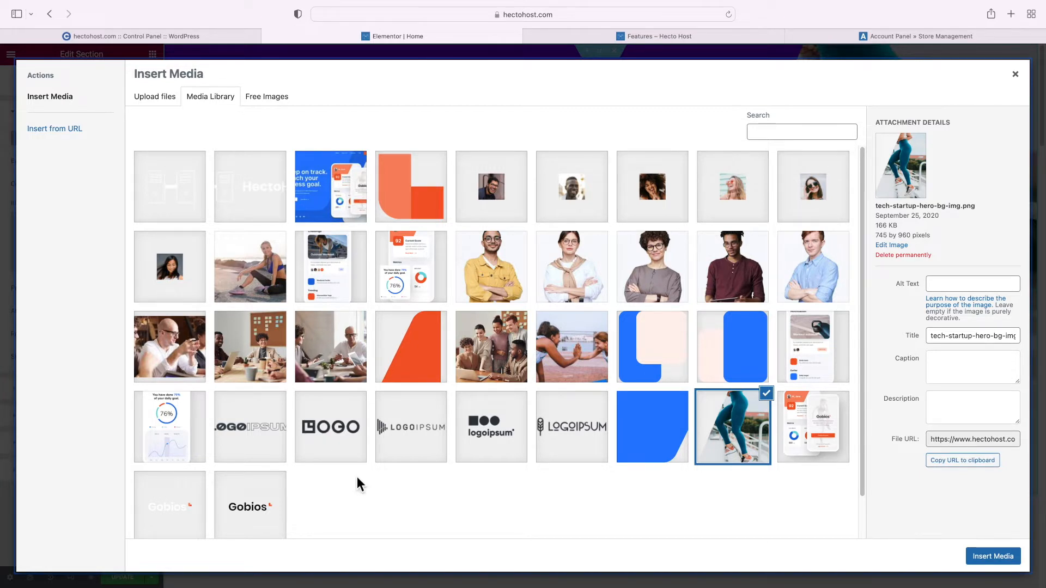
{"action": "key", "text": "super+t"}
Open the Pixabay, Unsplash and Pexels stock photo sites in separate tabs
{"action": "type", "text": "pixabay"}
{"action": "key", "text": "Return"}
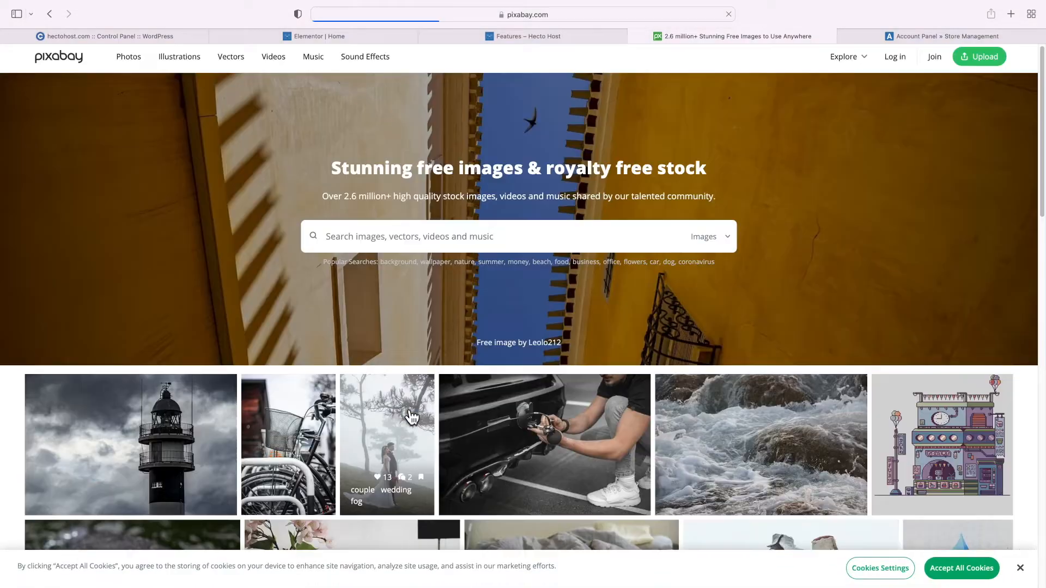
{"action": "key", "text": "super+t"}
{"action": "type", "text": "unsplash"}
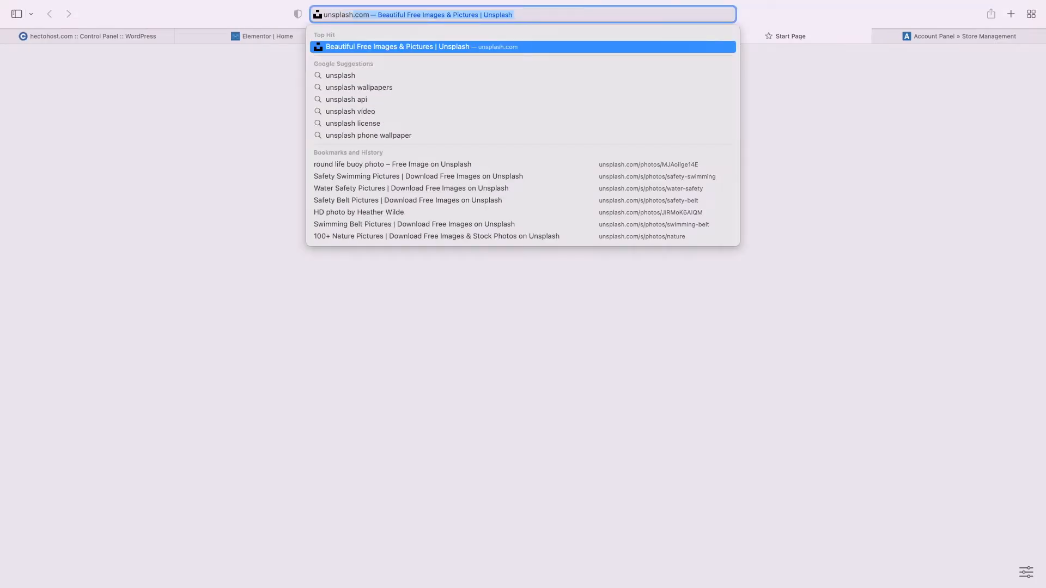
{"action": "key", "text": "Return"}
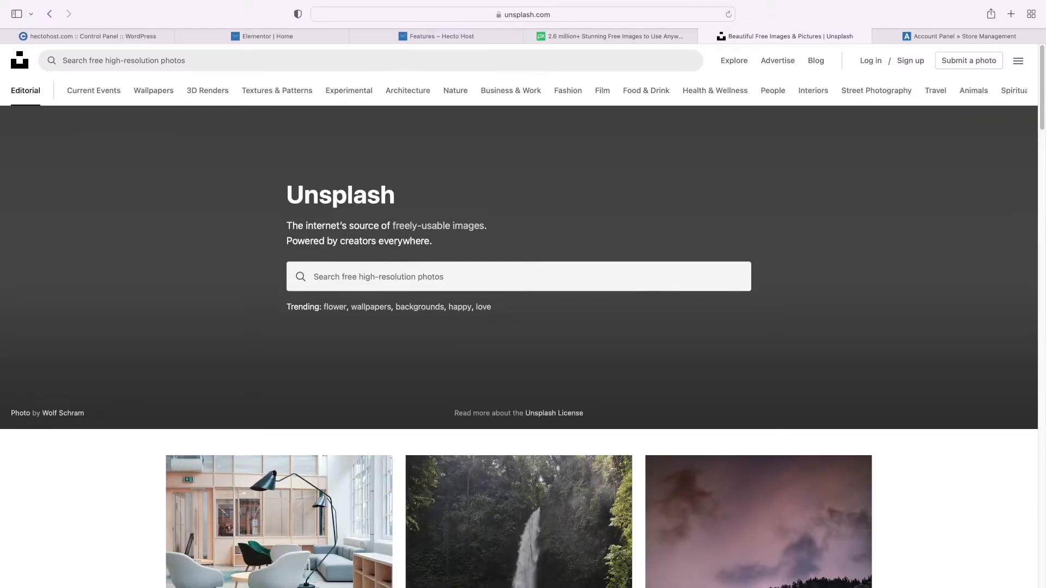
{"action": "key", "text": "super+t"}
{"action": "type", "text": "pexels.c"}
{"action": "key", "text": "Return"}
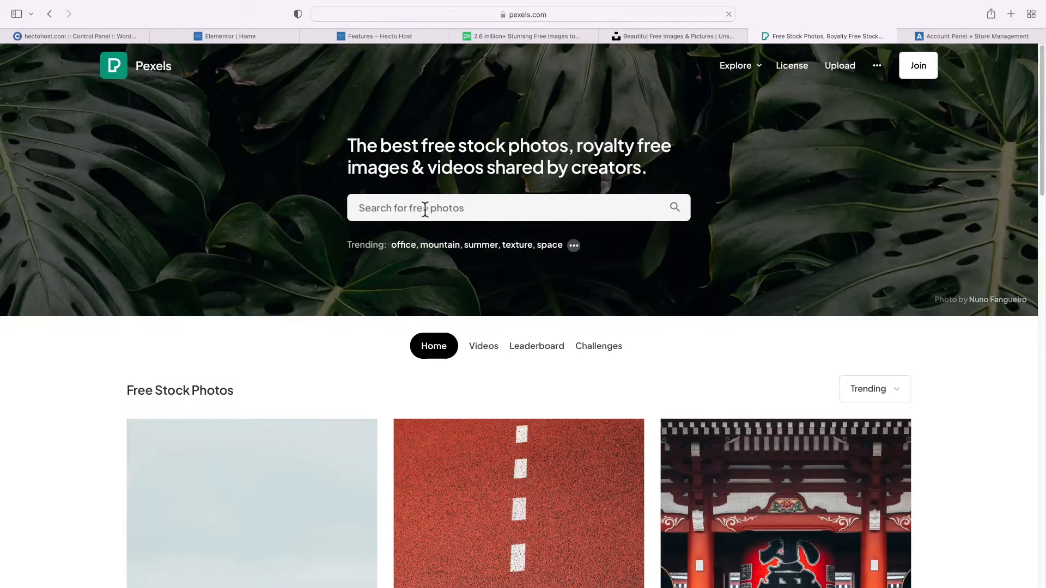
Search Pexels for 'web design' and download the Yellow and Blue Colored Pencils photo
{"action": "left_click", "coordinate": [424, 212]}
{"action": "type", "text": "web design"}
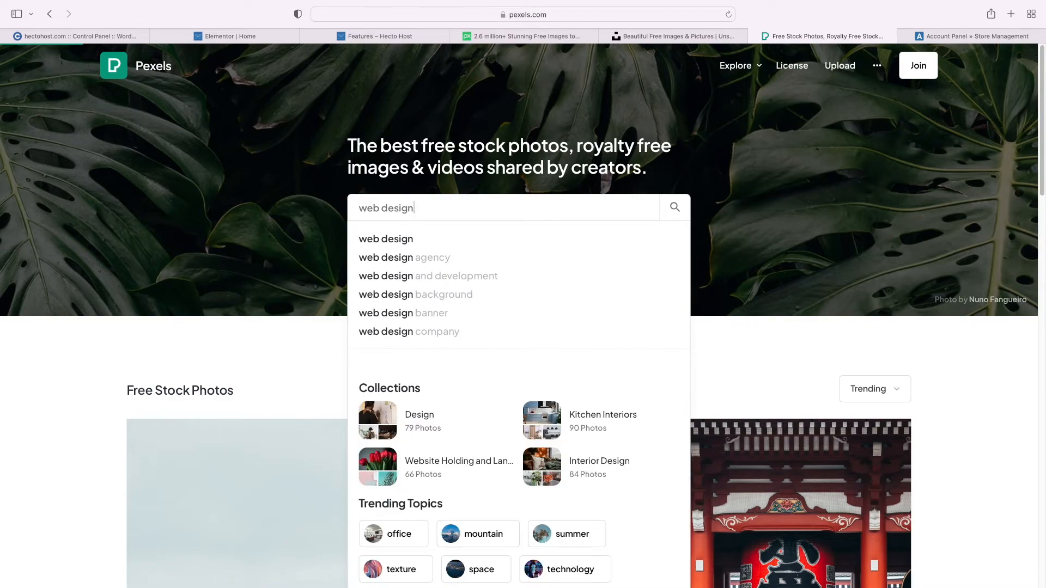
{"action": "key", "text": "Return"}
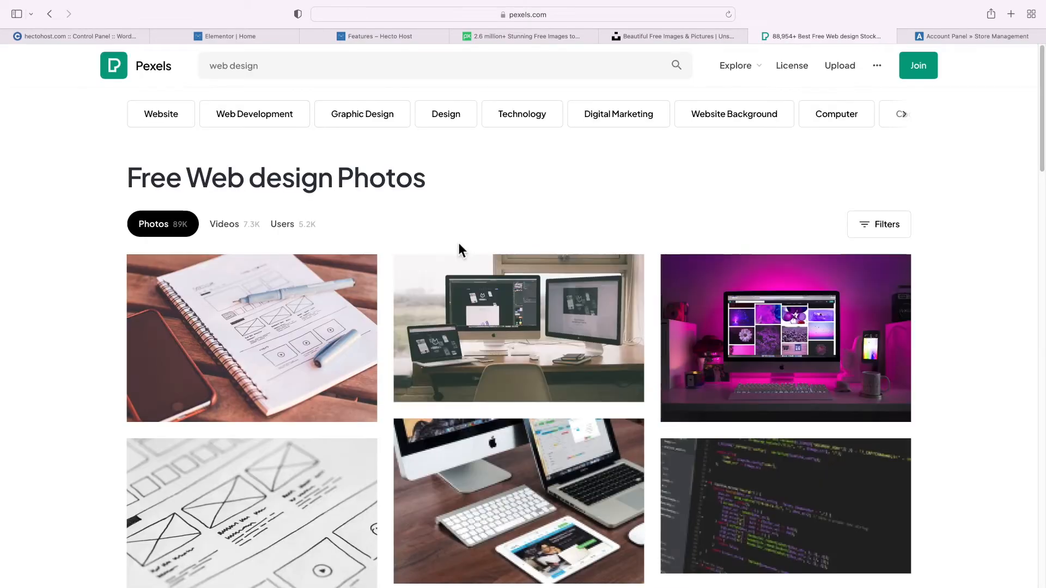
{"action": "scroll", "coordinate": [460, 248], "scroll_direction": "down", "scroll_amount": 10}
{"action": "scroll", "coordinate": [463, 250], "scroll_direction": "down", "scroll_amount": 10}
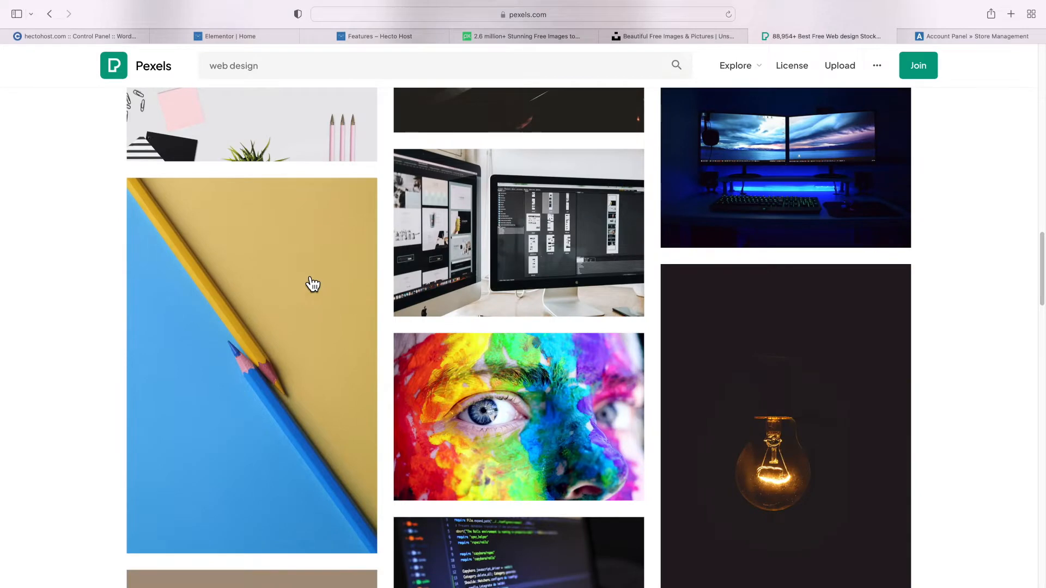
{"action": "scroll", "coordinate": [294, 275], "scroll_direction": "down", "scroll_amount": 1}
{"action": "left_click", "coordinate": [265, 253]}
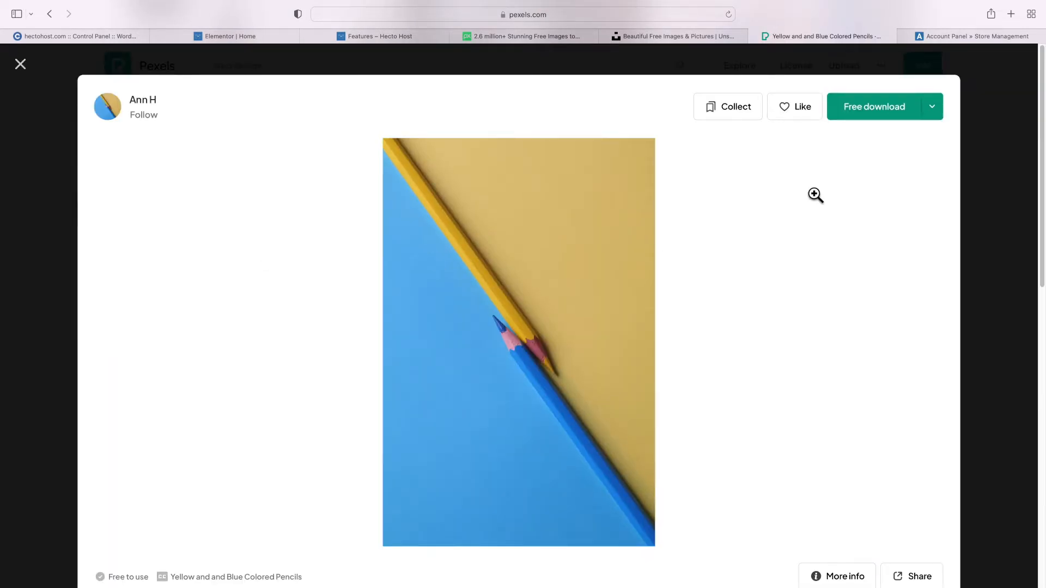
{"action": "left_click", "coordinate": [869, 115]}
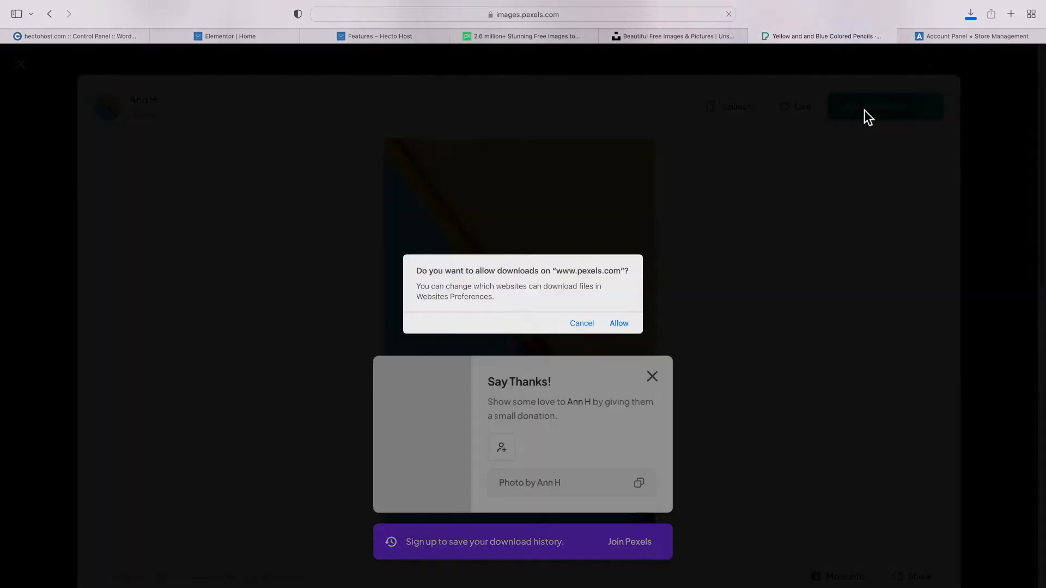
{"action": "left_click", "coordinate": [621, 332]}
{"action": "left_click", "coordinate": [398, 41]}
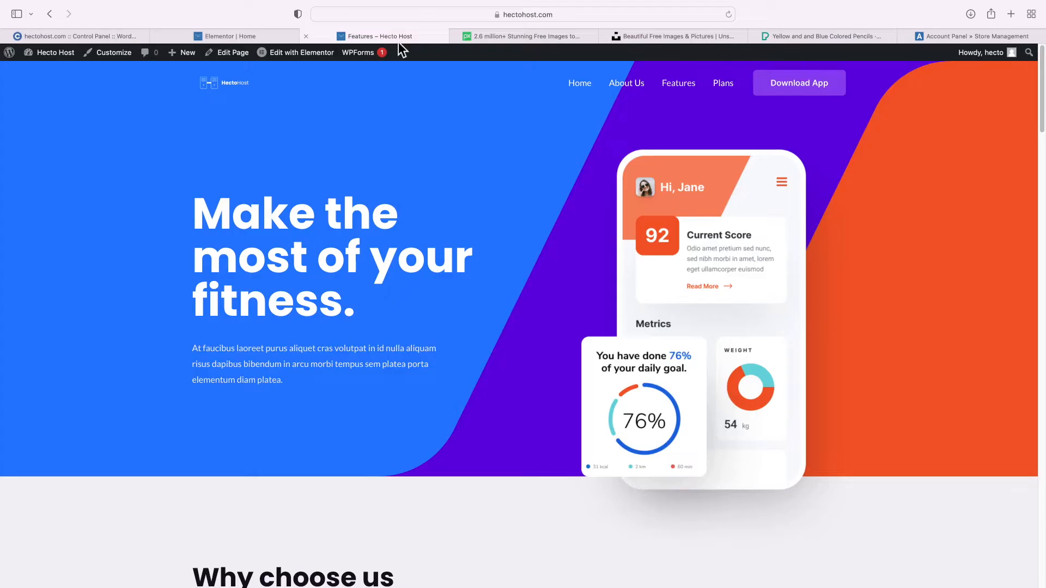
Upload the downloaded pencils jpg into the WordPress media library
{"action": "left_click", "coordinate": [265, 40]}
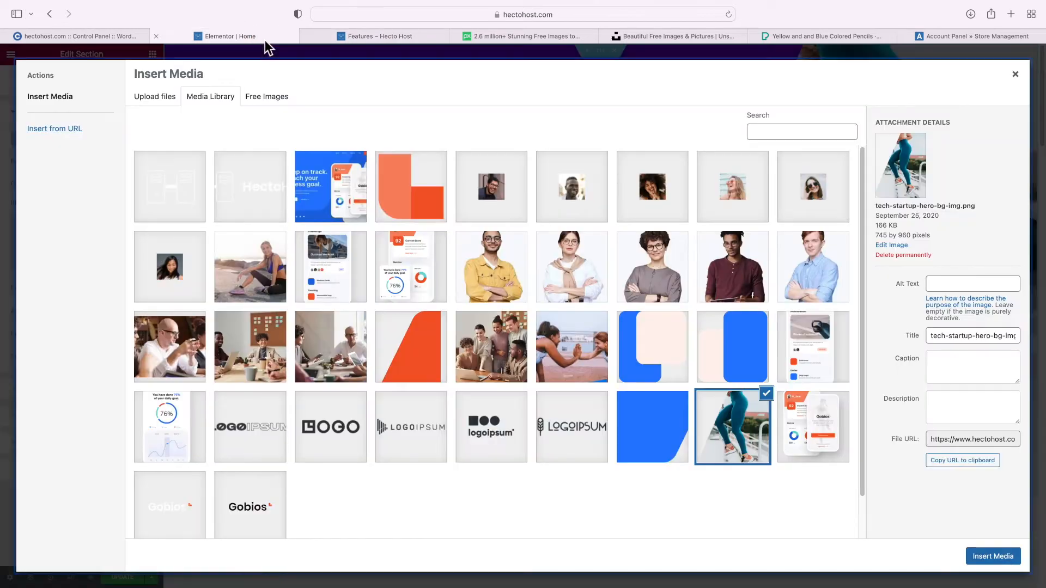
{"action": "left_click", "coordinate": [154, 98]}
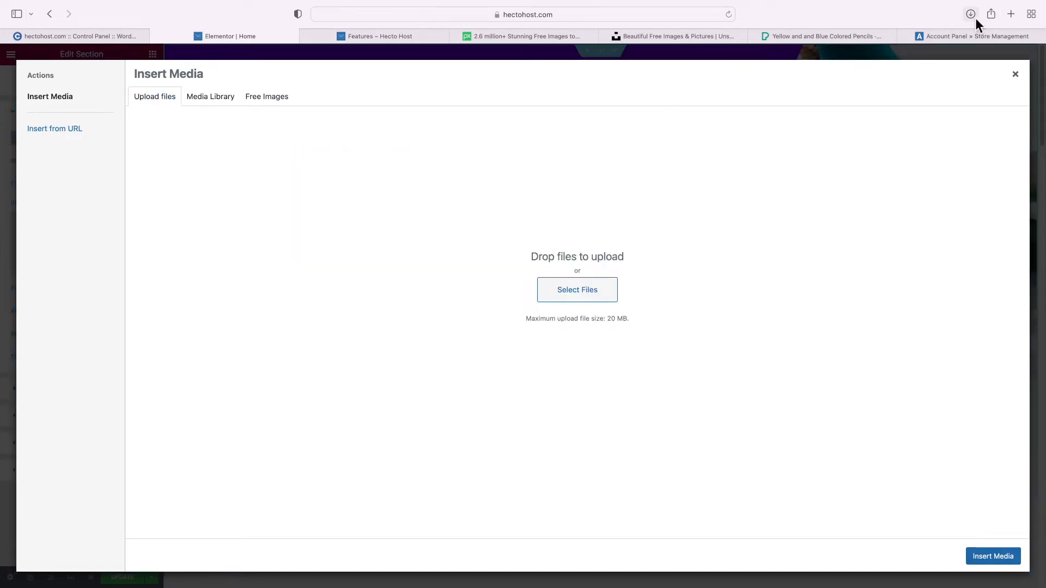
{"action": "left_click", "coordinate": [976, 18]}
{"action": "left_click_drag", "start_coordinate": [923, 69], "coordinate": [558, 219]}
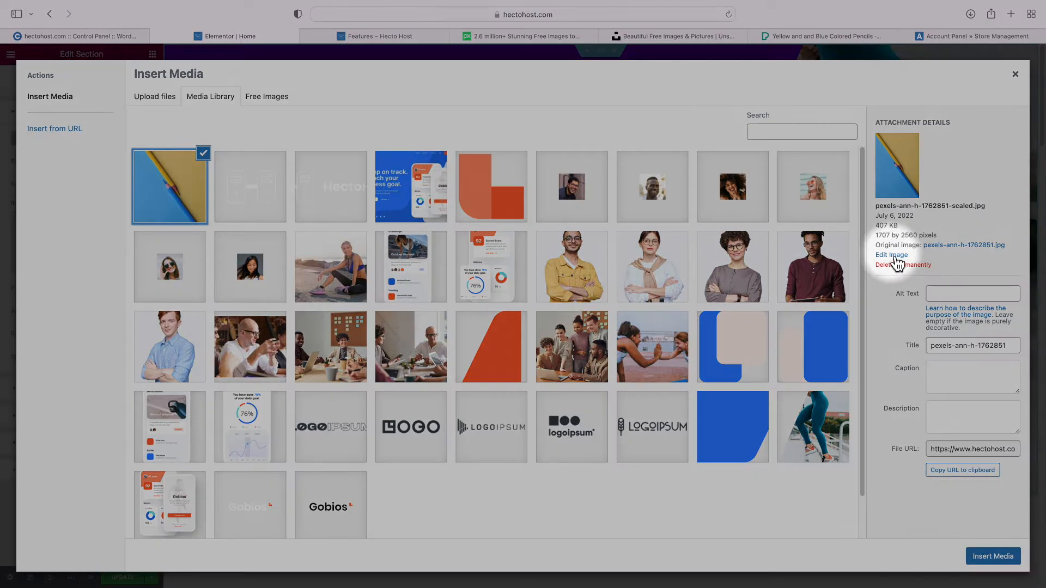
Flip the pencils photo vertically and save the edited image
{"action": "left_click", "coordinate": [894, 256]}
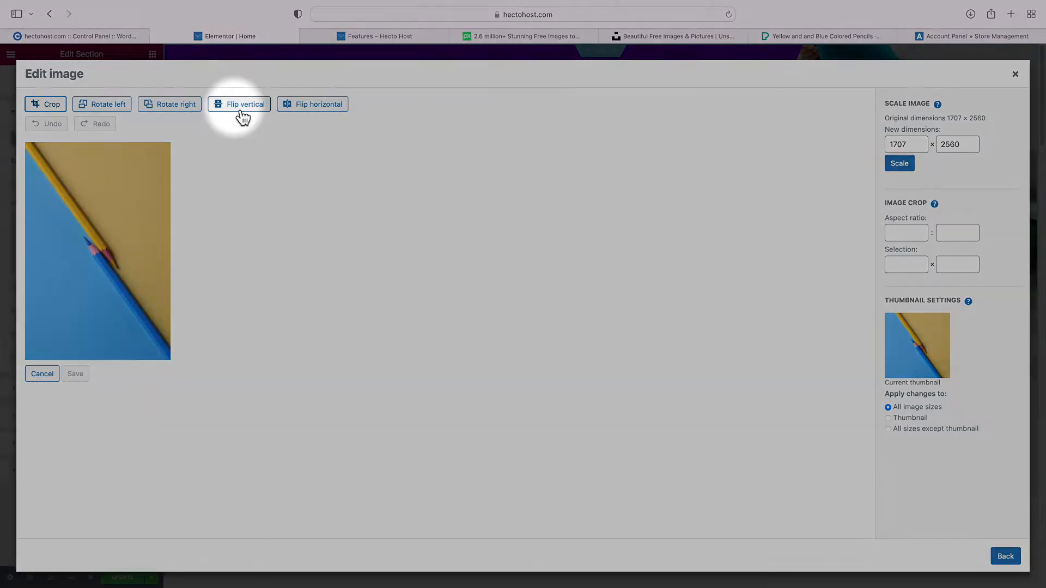
{"action": "left_click", "coordinate": [242, 111]}
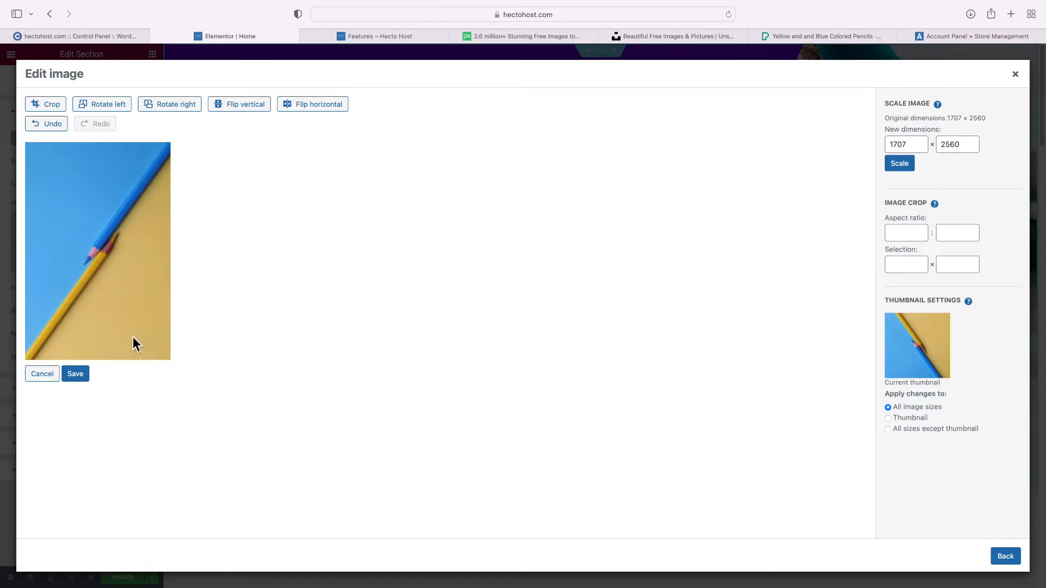
{"action": "left_click", "coordinate": [83, 380]}
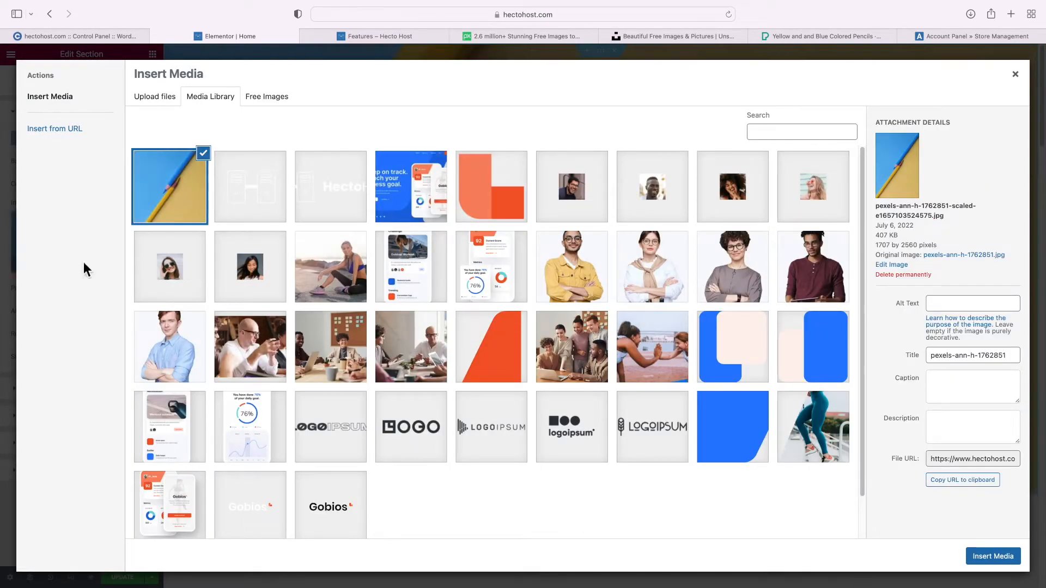
Set both alt text and description to 'web hosting for web designers and web agencies'
{"action": "left_click", "coordinate": [932, 304]}
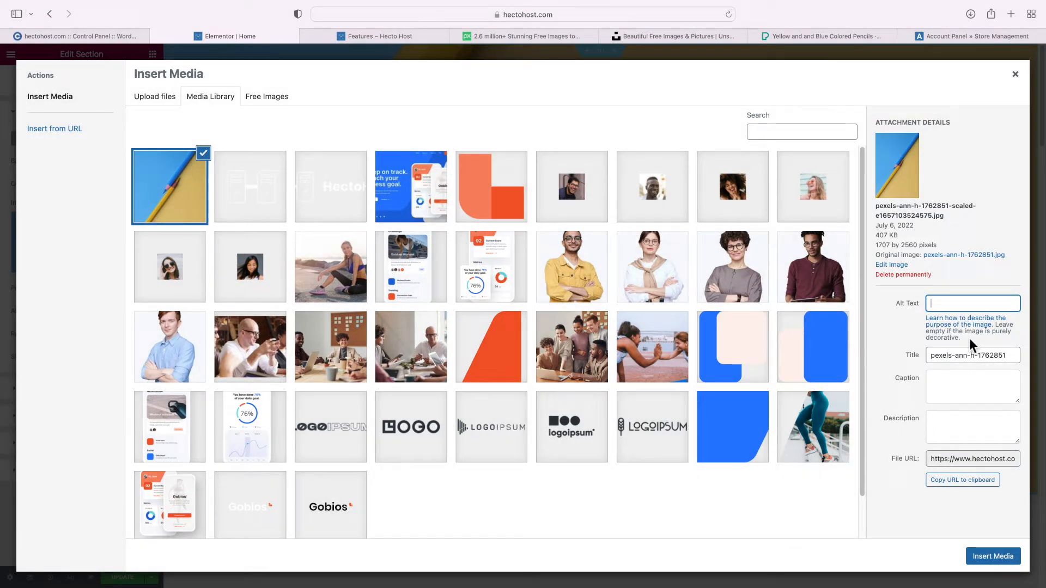
{"action": "type", "text": "we"}
{"action": "type", "text": "b hosting for web desig"}
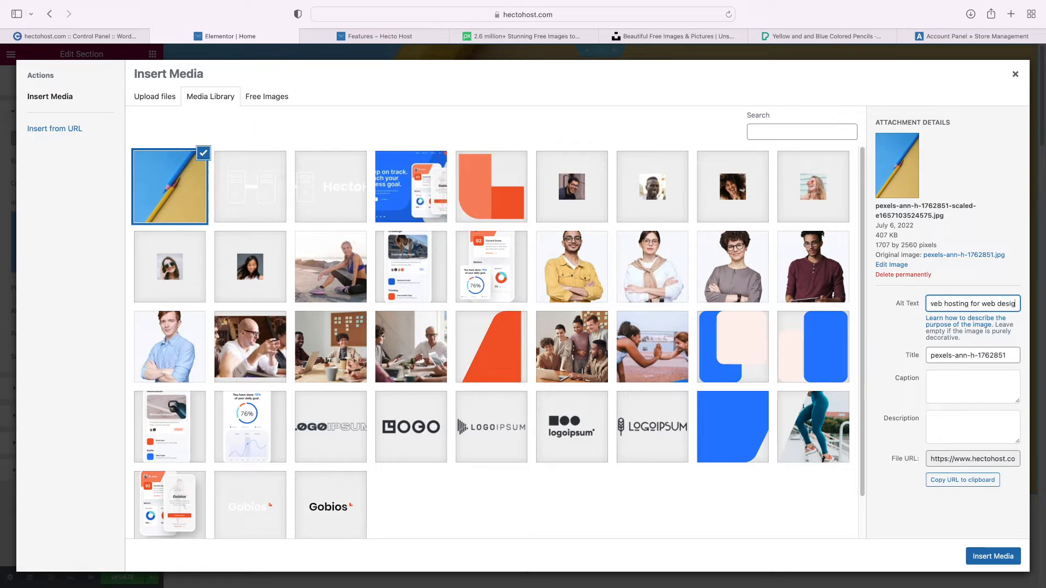
{"action": "type", "text": "ners and web agencies"}
{"action": "key", "text": "super+a"}
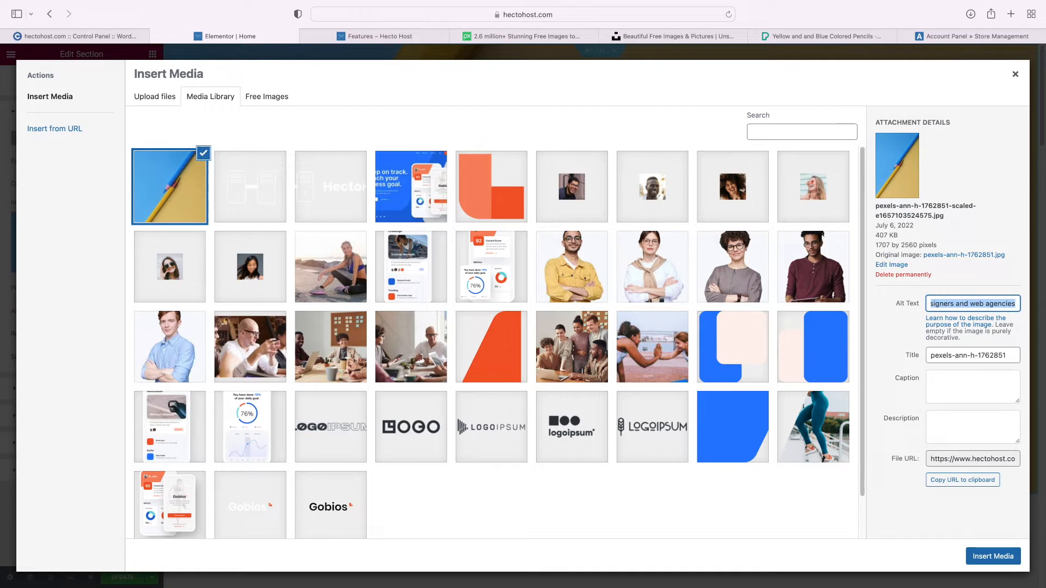
{"action": "key", "text": "Tab"}
{"action": "key", "text": "Tab"}
{"action": "key", "text": "Tab"}
{"action": "type", "text": "web hosting for web designers and web agencies"}
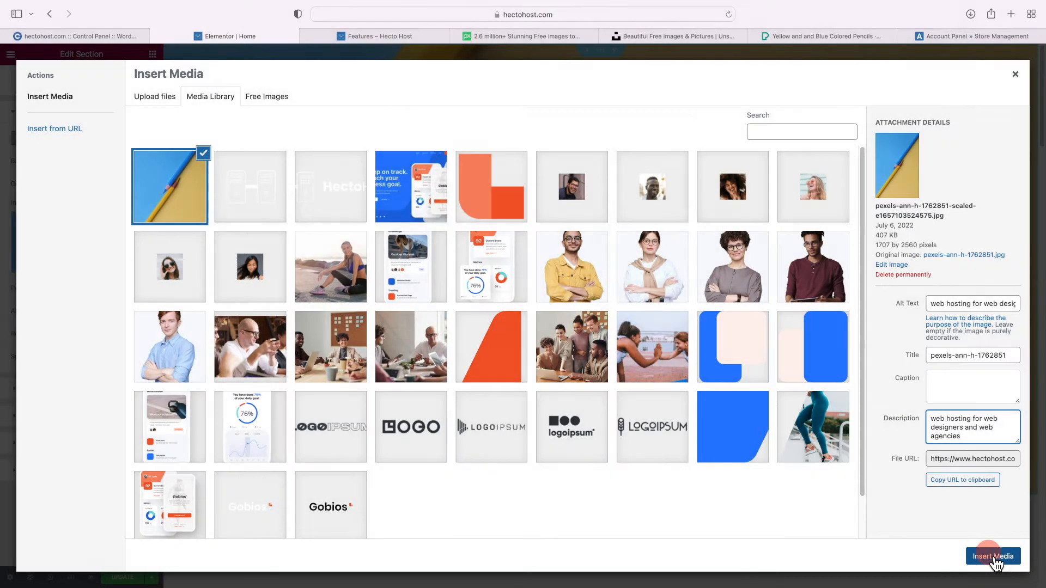
Insert the pencils photo as hero background with Center Center position and Cover size
{"action": "left_click", "coordinate": [994, 557]}
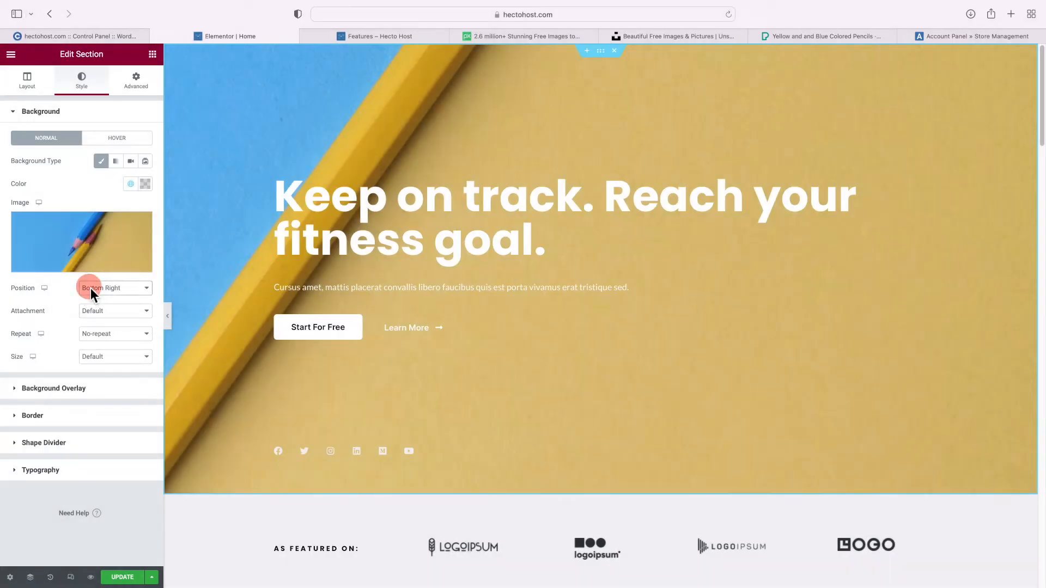
{"action": "left_click", "coordinate": [91, 288]}
{"action": "left_click", "coordinate": [105, 195]}
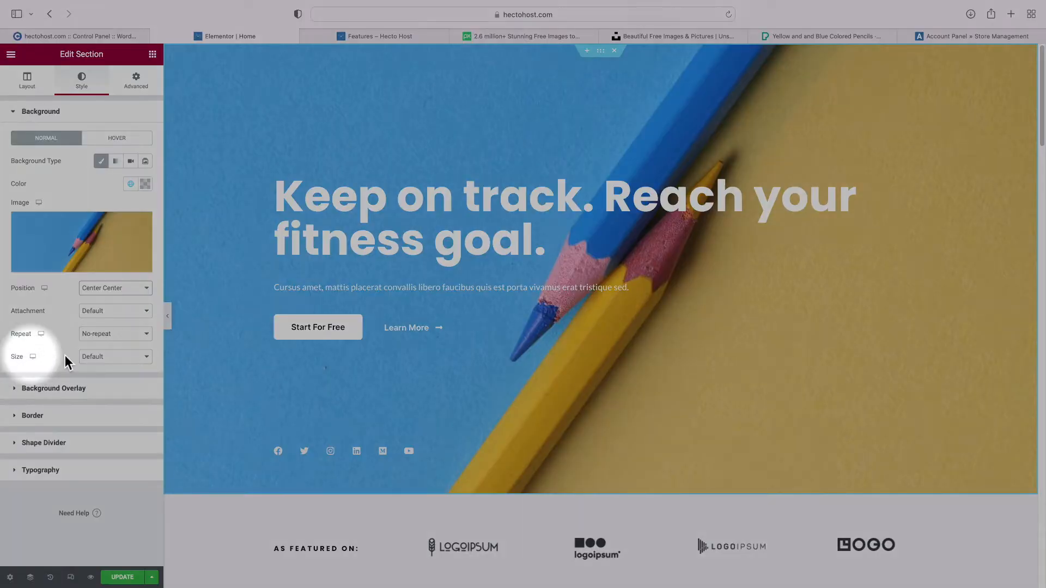
{"action": "left_click", "coordinate": [87, 355]}
{"action": "left_click", "coordinate": [102, 378]}
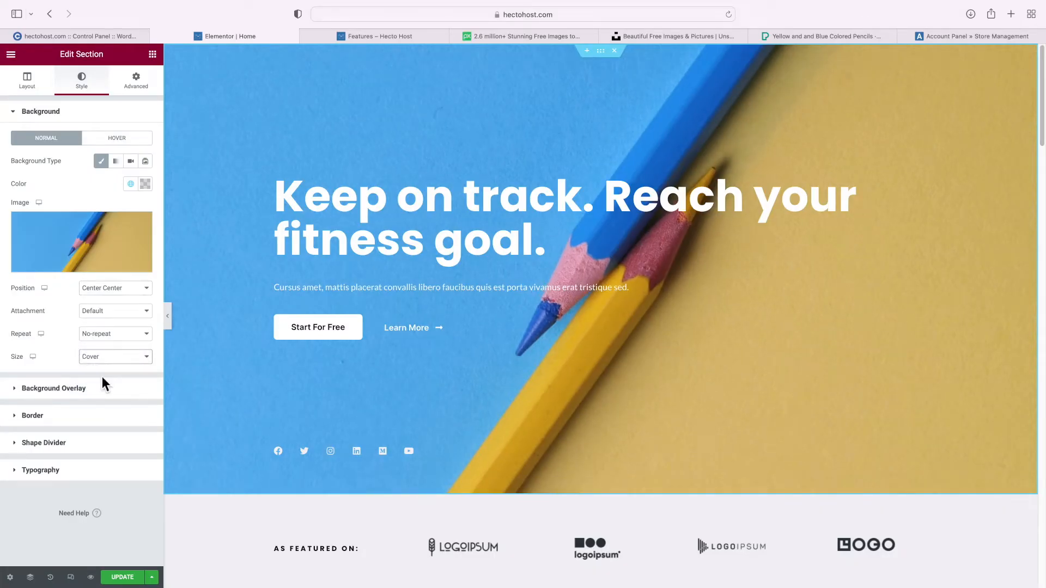
Set the hero section's content width to Full Width
{"action": "left_click", "coordinate": [28, 83]}
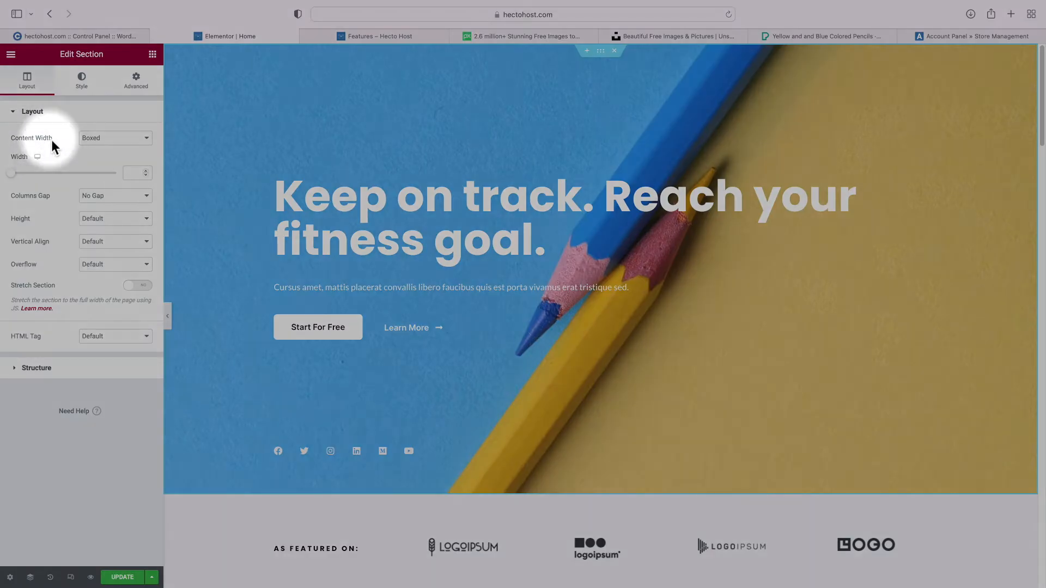
{"action": "left_click", "coordinate": [96, 141]}
{"action": "left_click", "coordinate": [100, 148]}
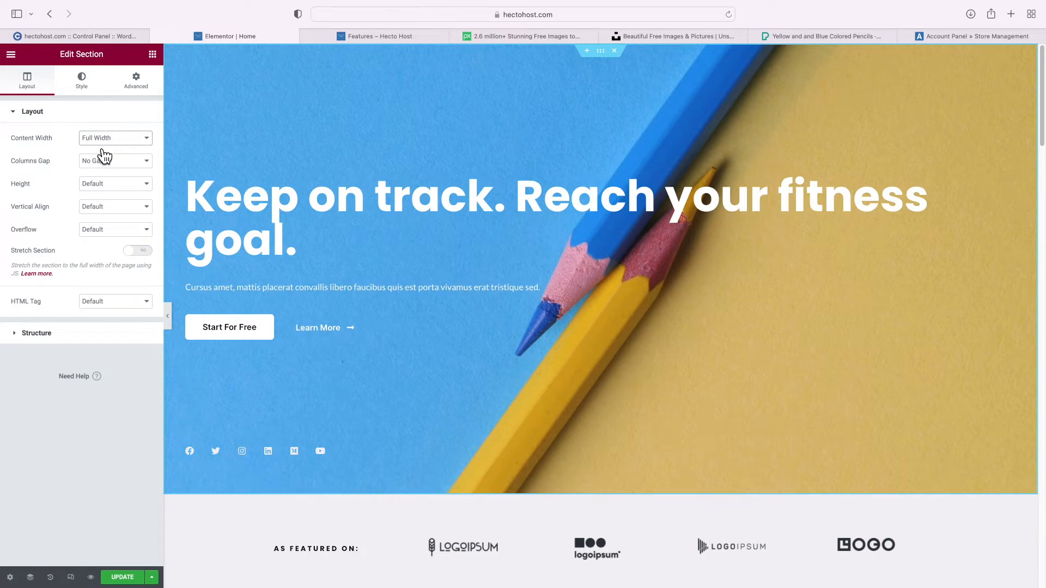
{"action": "left_click", "coordinate": [252, 202]}
Change the hero heading to 'Your Dream Website Has Found A Home' and centre it
{"action": "triple_click", "coordinate": [252, 203]}
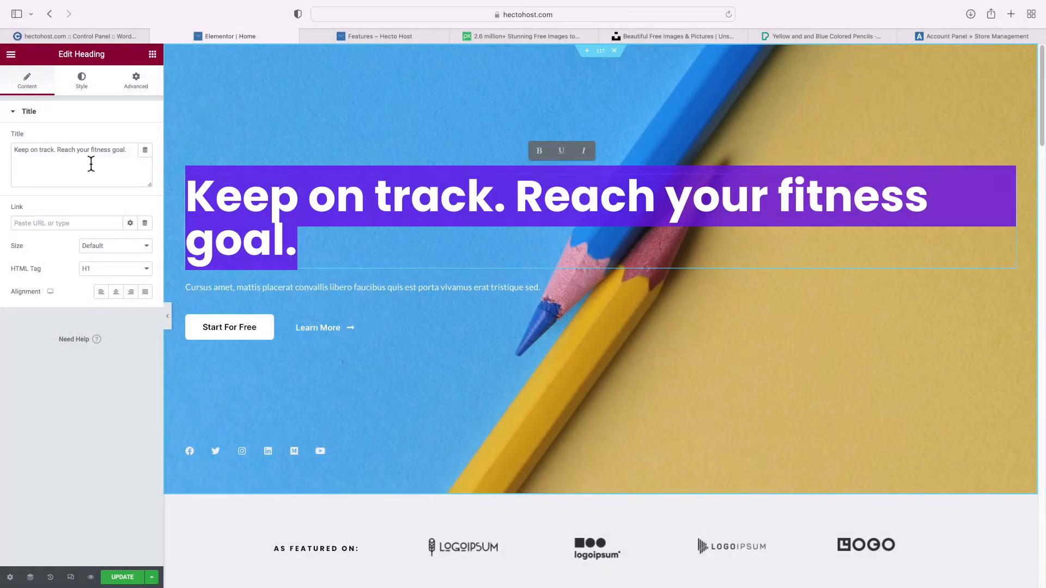
{"action": "triple_click", "coordinate": [91, 163]}
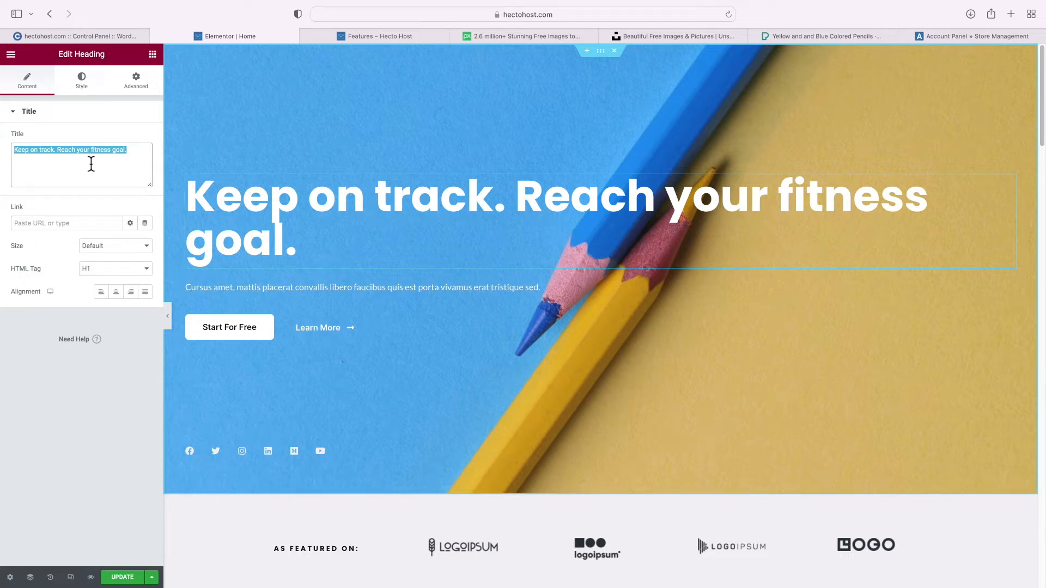
{"action": "key", "text": "BackSpace"}
{"action": "type", "text": "Your Dream Website Has "}
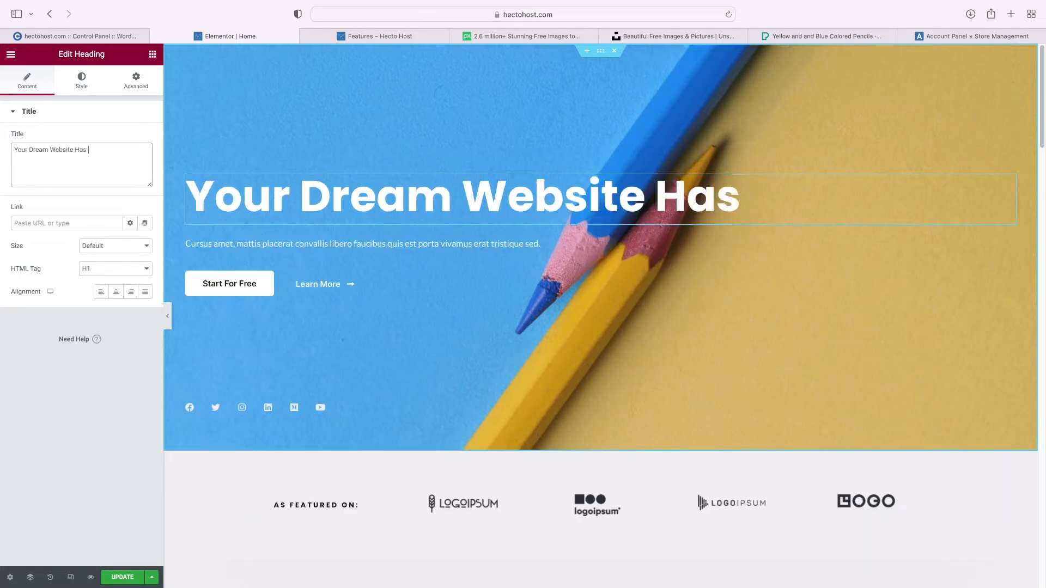
{"action": "type", "text": "Found A Home"}
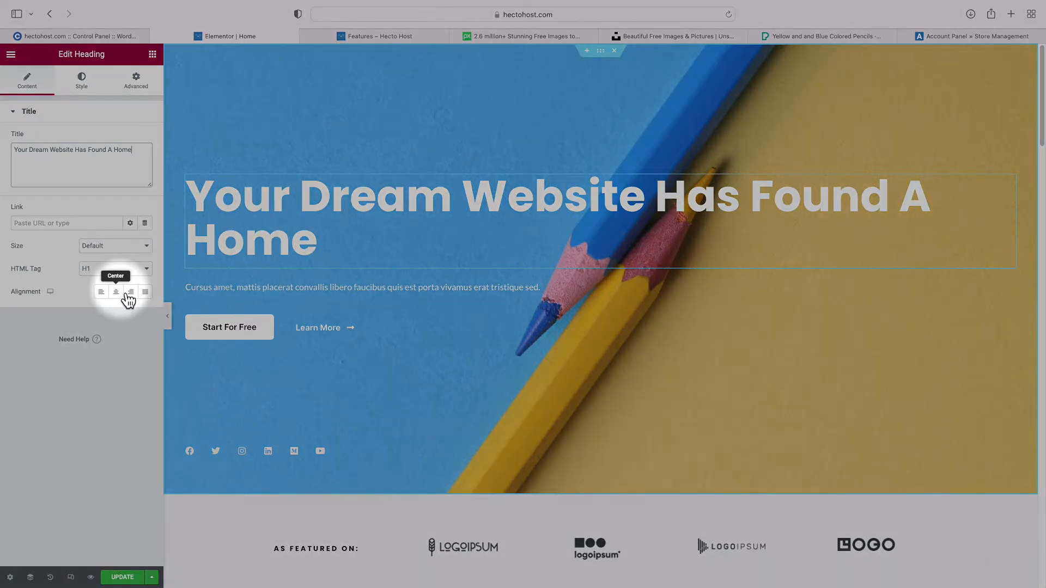
{"action": "left_click", "coordinate": [125, 292]}
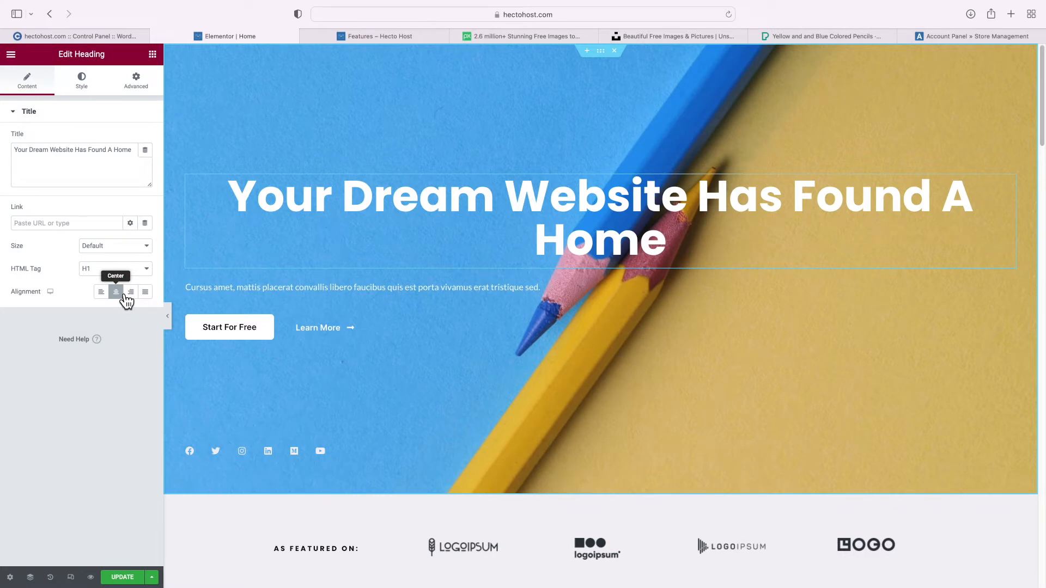
Replace the placeholder paragraph under the heading with pasted subtitle text
{"action": "left_click", "coordinate": [221, 293]}
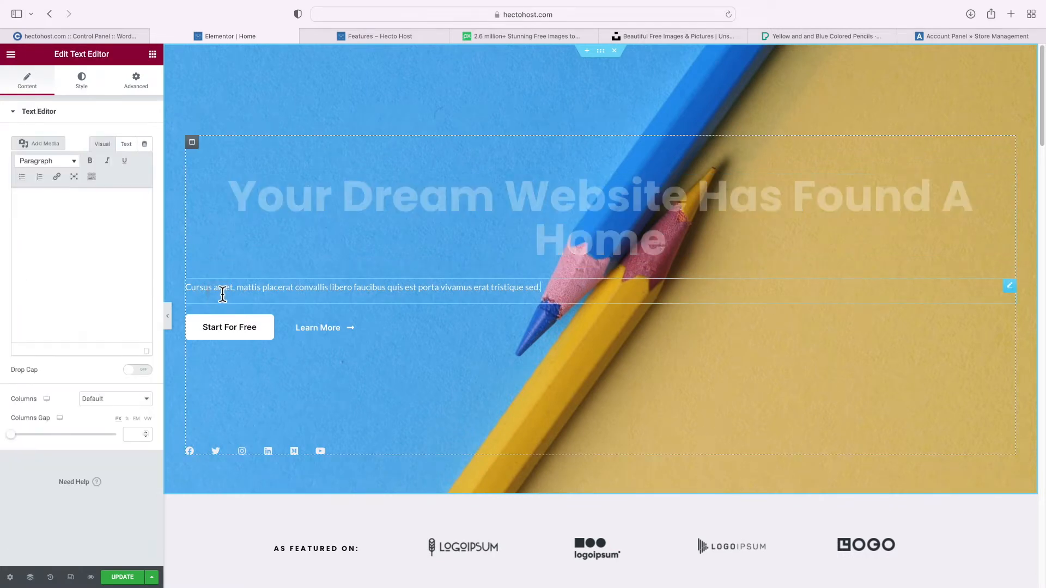
{"action": "left_click", "coordinate": [93, 224]}
{"action": "key", "text": "ctrl+a"}
{"action": "key", "text": "BackSpace"}
{"action": "type", "text": "From personal websites to e-commerce, leave the hosting to us, so you can focus on your business!"}
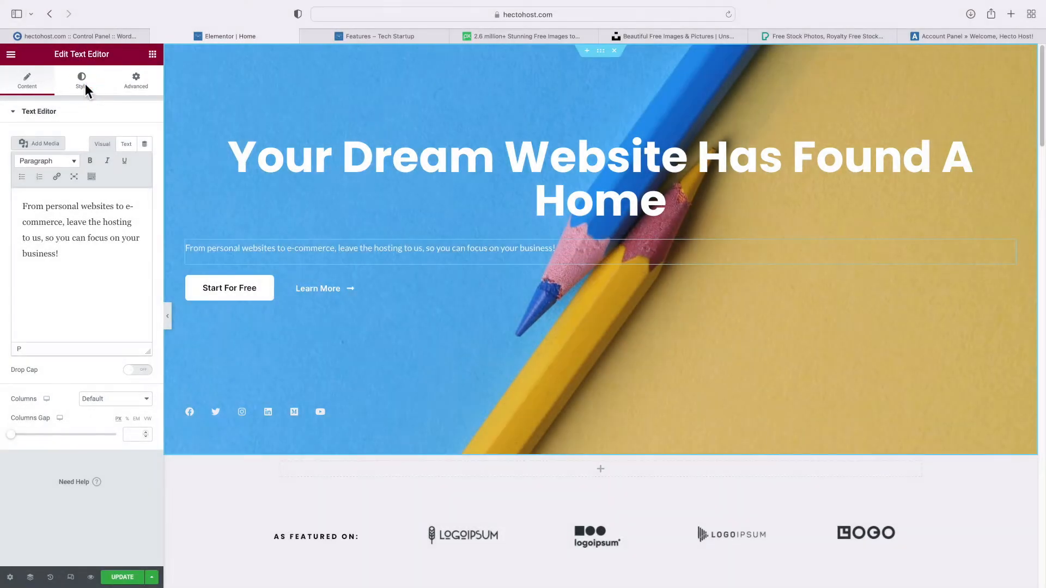
Give the subtitle a 25 px font size and centre alignment, then update the page
{"action": "left_click", "coordinate": [82, 81]}
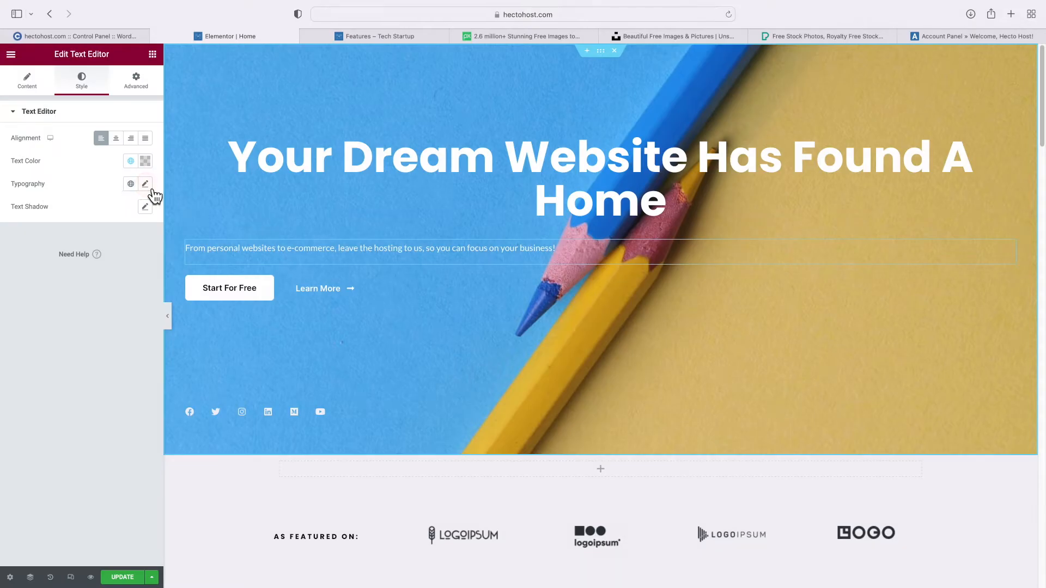
{"action": "left_click", "coordinate": [145, 185]}
{"action": "double_click", "coordinate": [123, 270]}
{"action": "type", "text": "25"}
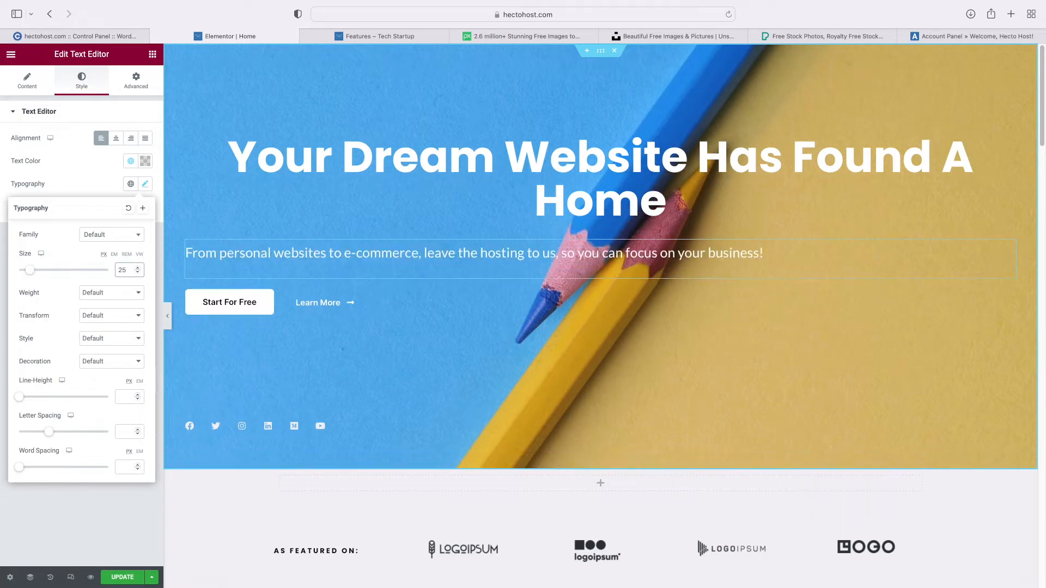
{"action": "left_click", "coordinate": [103, 183]}
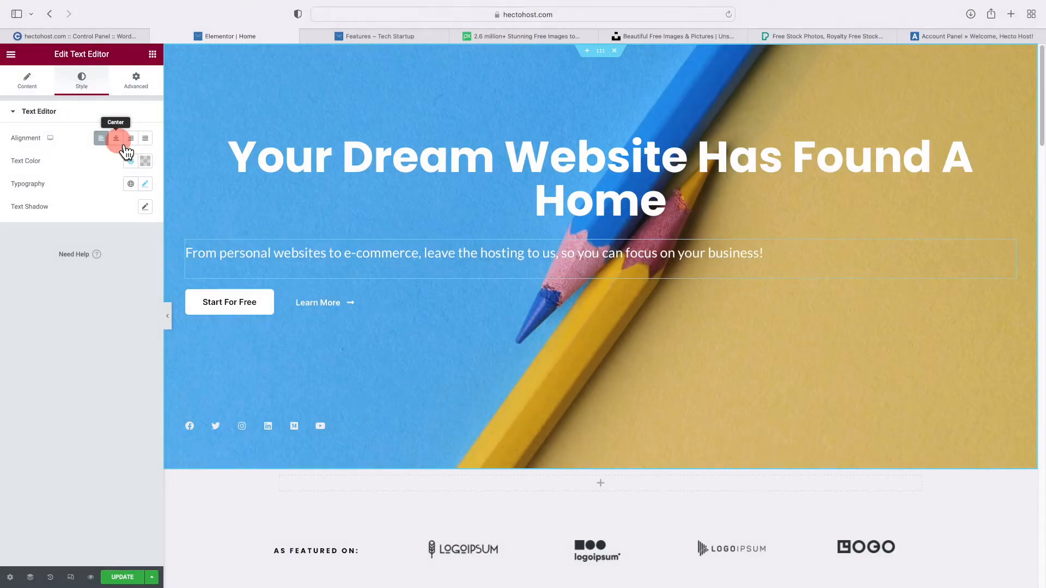
{"action": "left_click", "coordinate": [118, 141]}
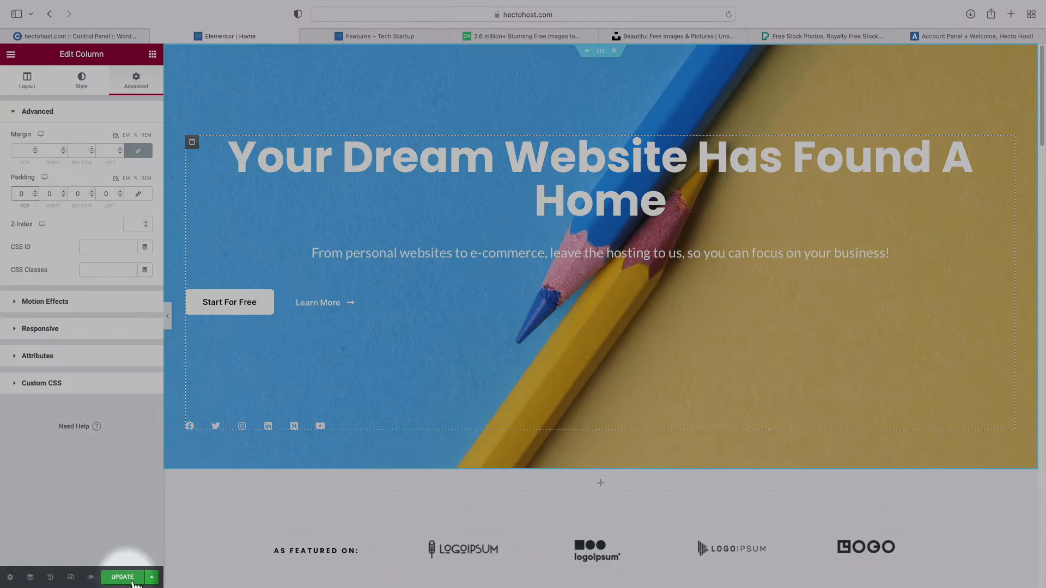
{"action": "left_click", "coordinate": [132, 580]}
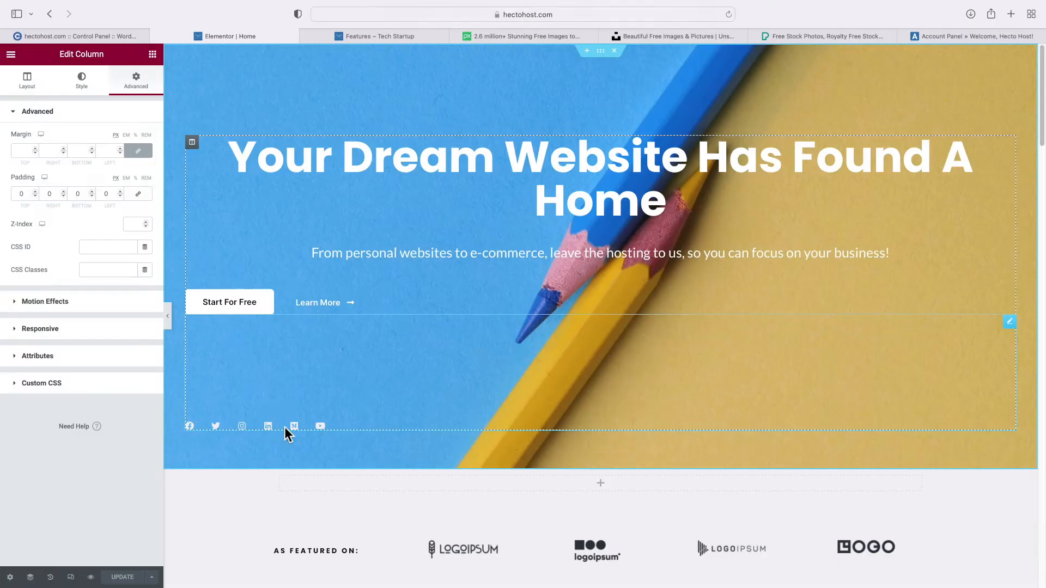
Delete the social icons row and the Start For Free and Learn More buttons
{"action": "left_click", "coordinate": [285, 427]}
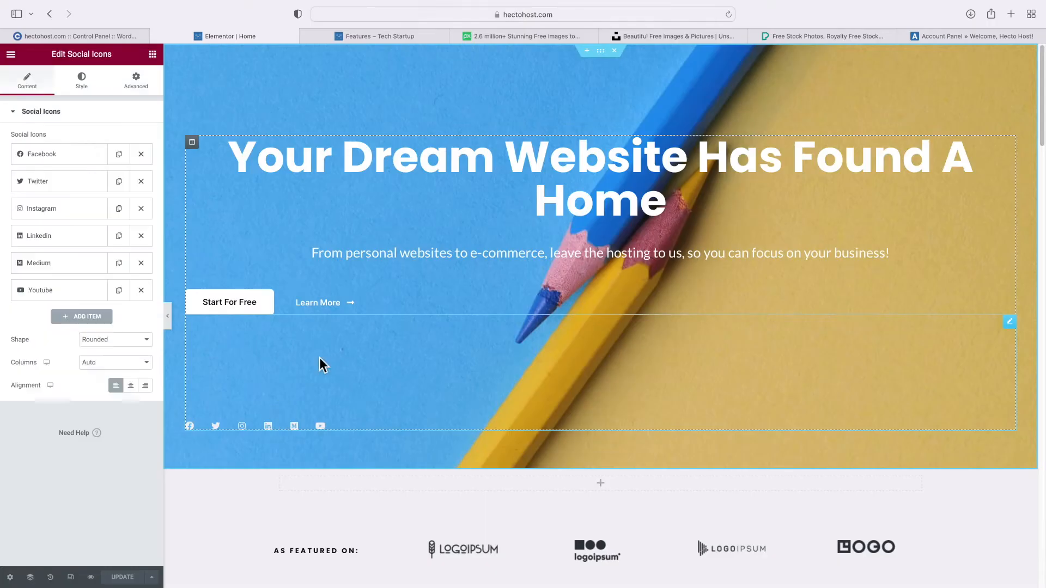
{"action": "right_click", "coordinate": [320, 358]}
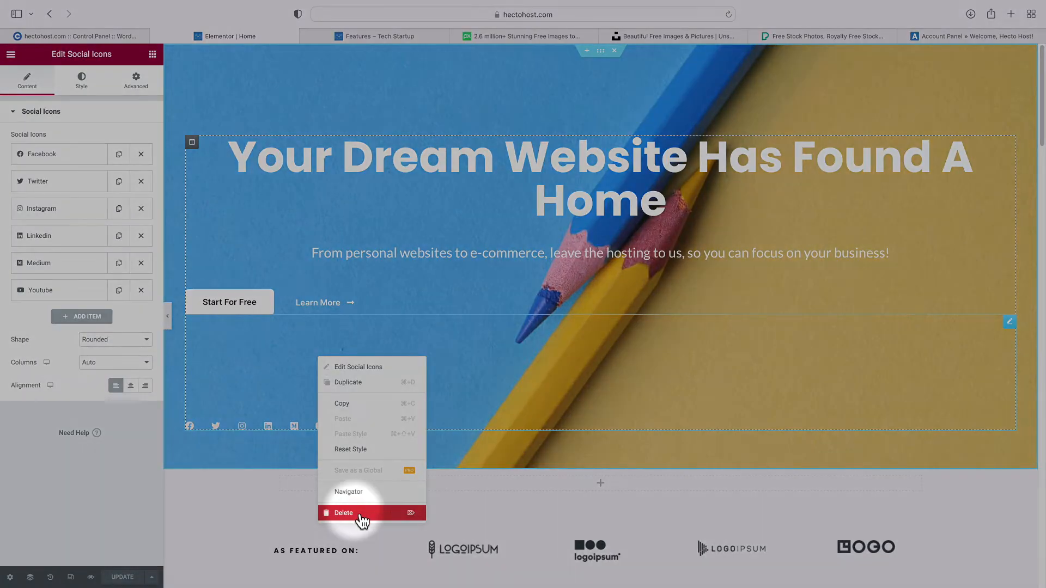
{"action": "left_click", "coordinate": [355, 514]}
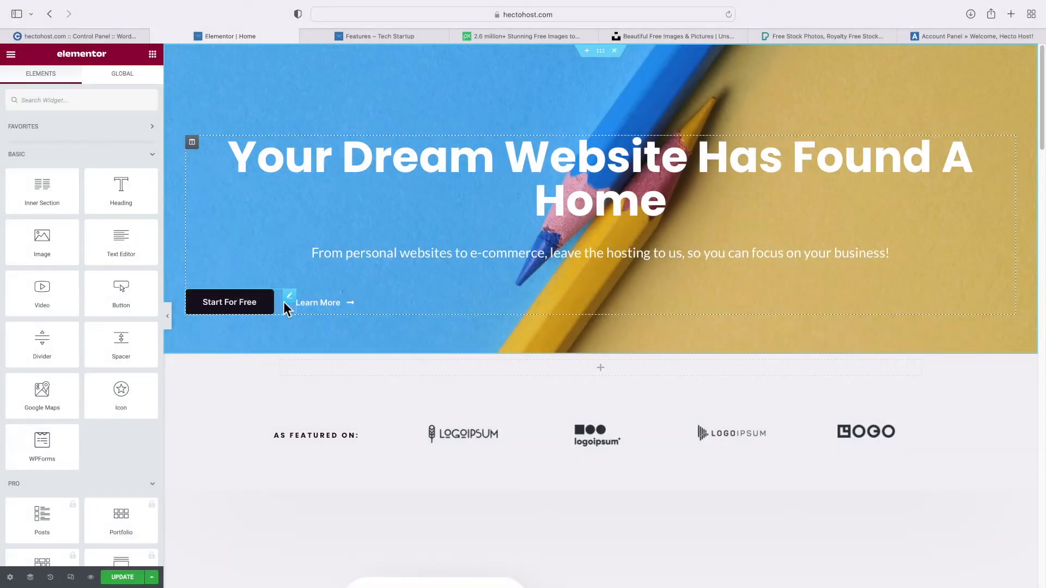
{"action": "right_click", "coordinate": [290, 303]}
{"action": "left_click", "coordinate": [336, 459]}
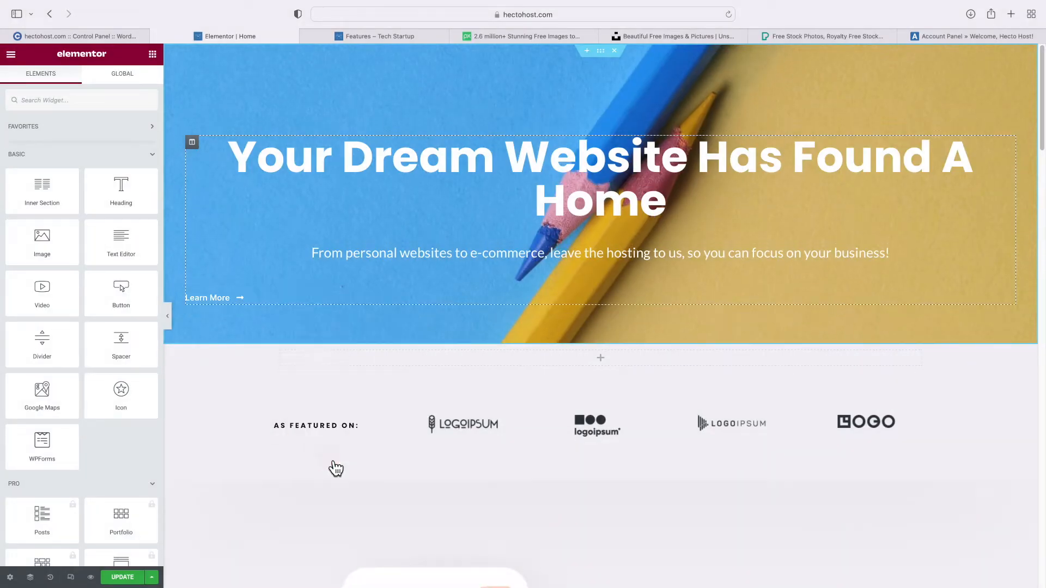
{"action": "right_click", "coordinate": [243, 300]}
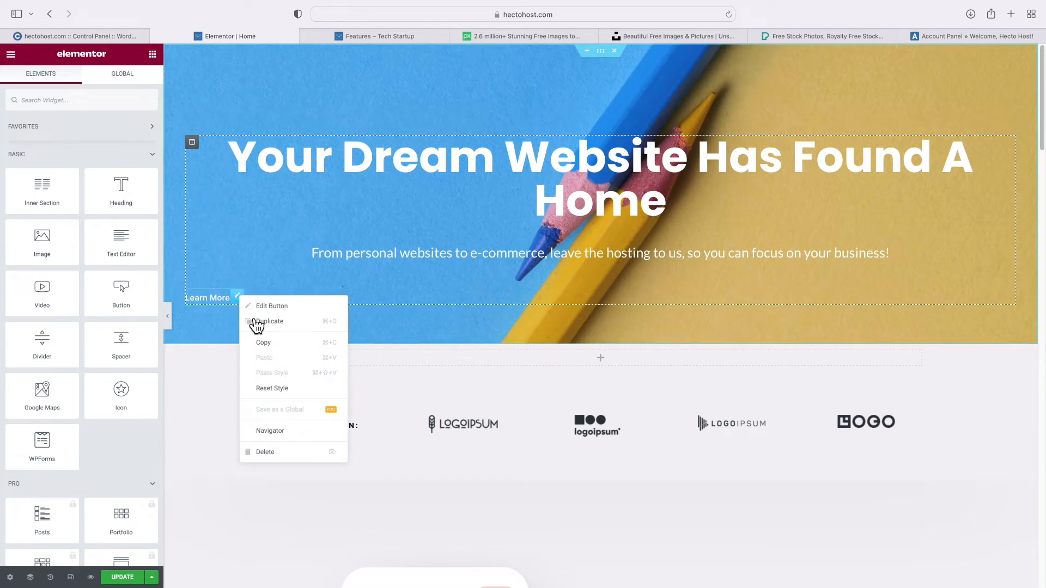
{"action": "left_click", "coordinate": [290, 456]}
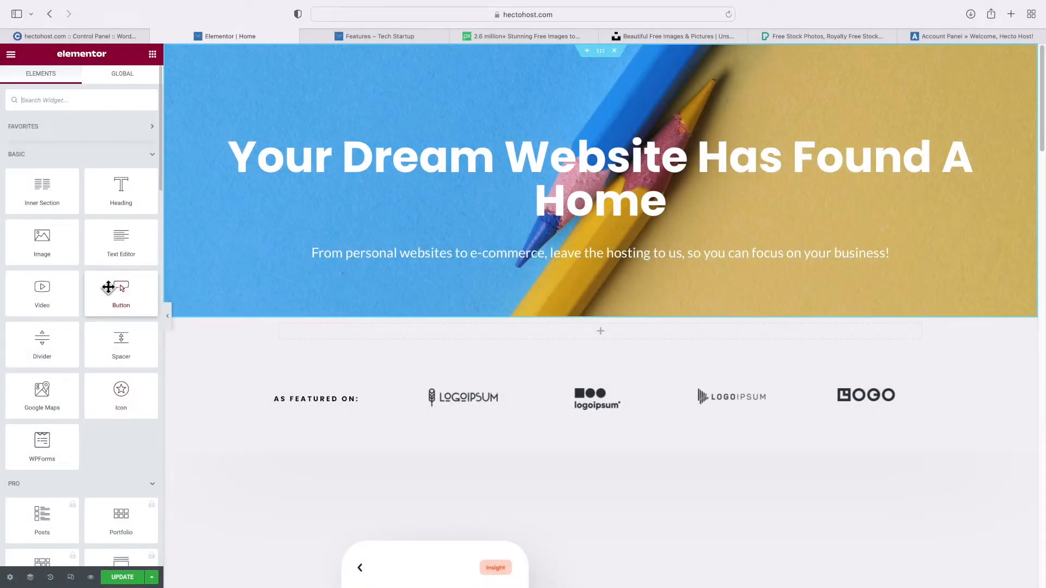
Add a Text Editor block under the hero subtitle containing only [domaincheck], then preview the page live
{"action": "left_click_drag", "start_coordinate": [122, 238], "coordinate": [509, 271]}
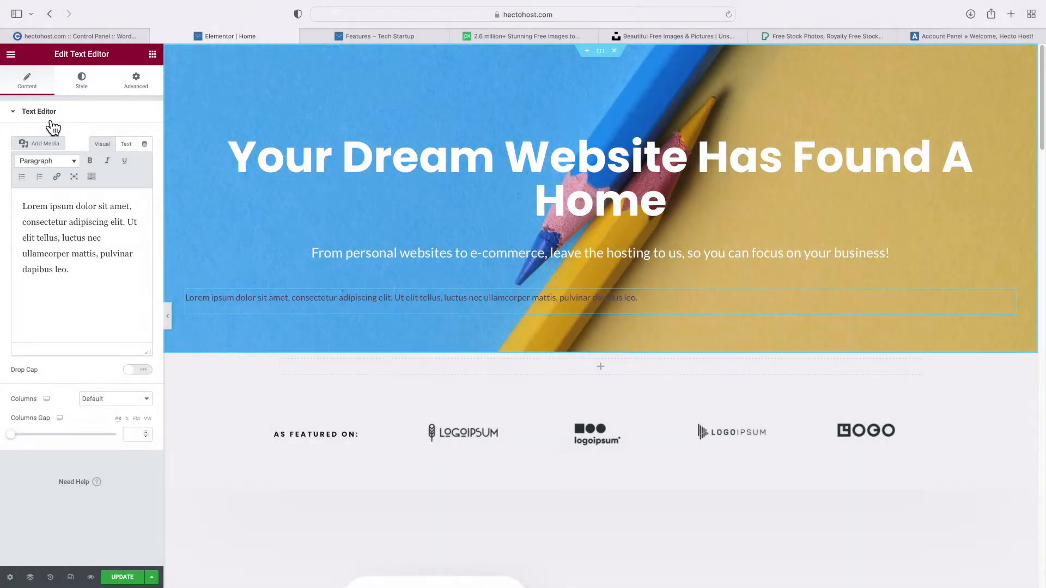
{"action": "left_click", "coordinate": [91, 247]}
{"action": "key", "text": "super+a"}
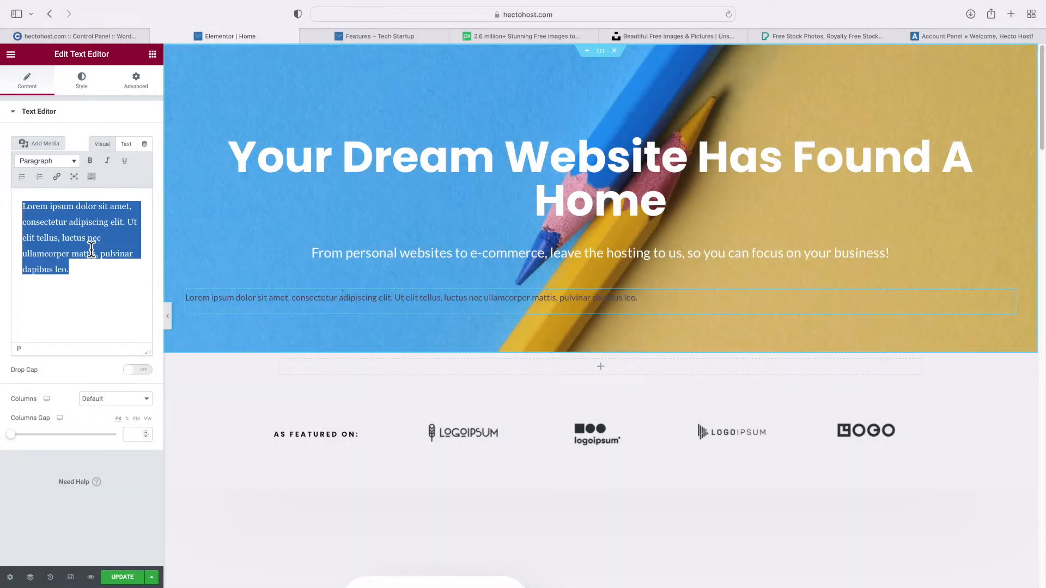
{"action": "key", "text": "BackSpace"}
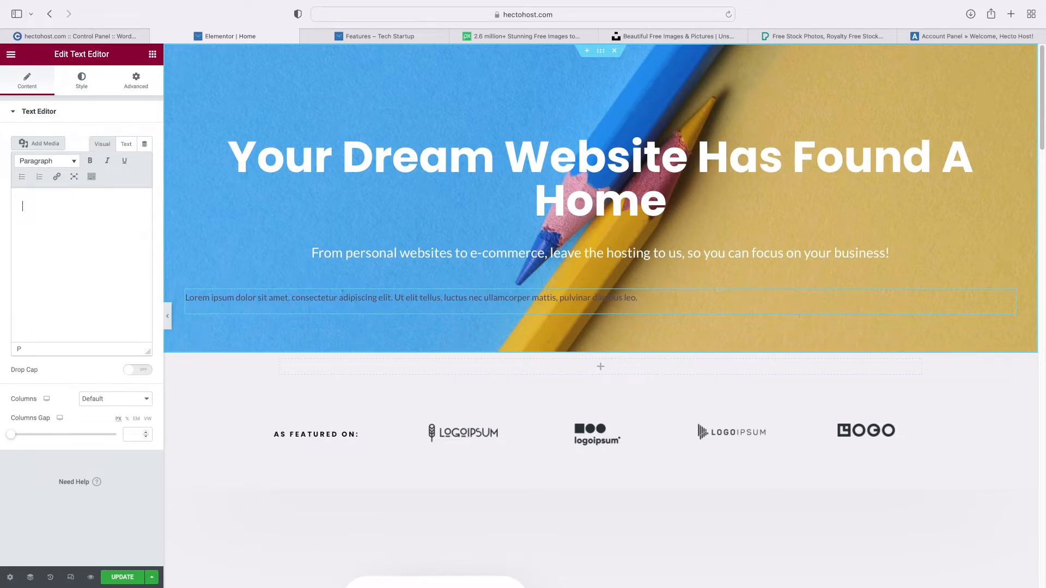
{"action": "type", "text": "[domaincheck]"}
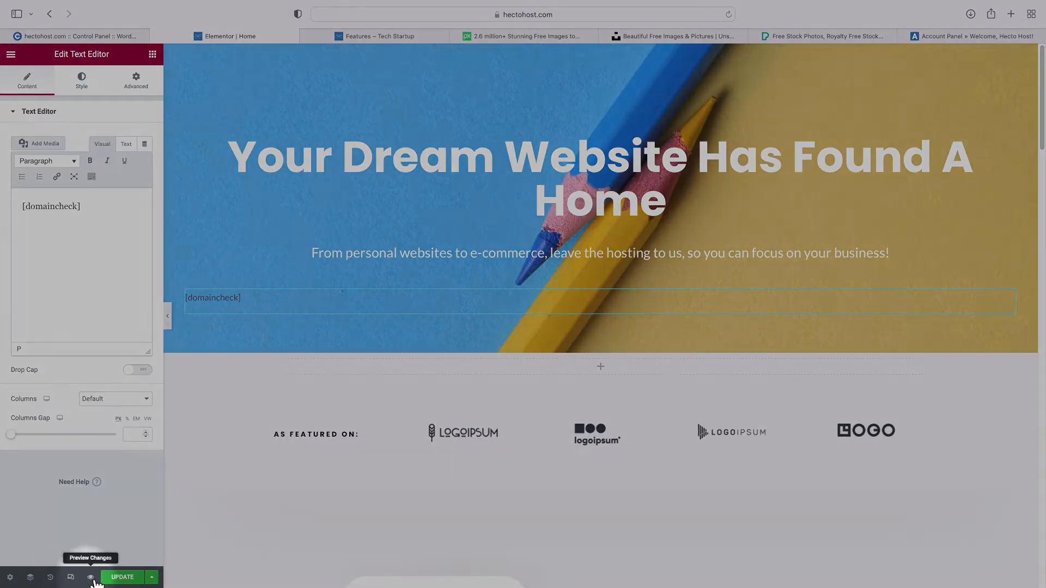
{"action": "left_click", "coordinate": [92, 578]}
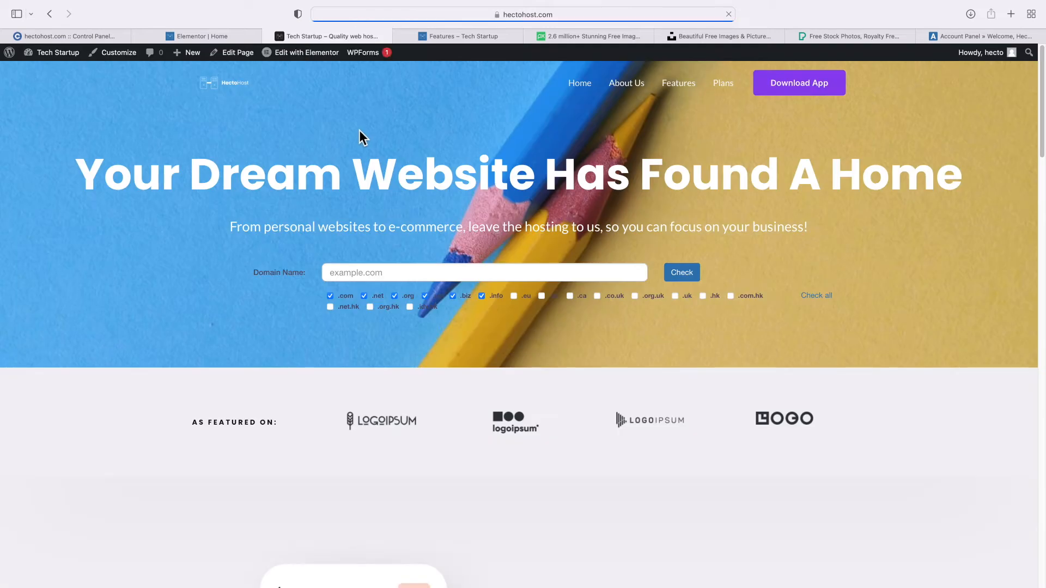
Check the live preview's domain search form, then return to the text block's Style settings in Elementor
{"action": "left_click_drag", "start_coordinate": [269, 275], "coordinate": [270, 279]}
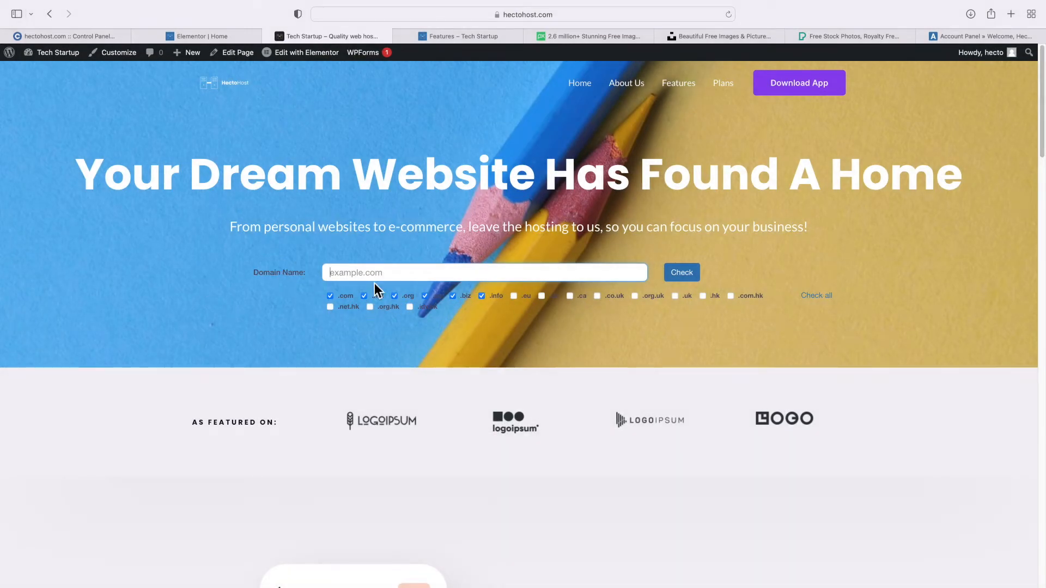
{"action": "left_click", "coordinate": [224, 38]}
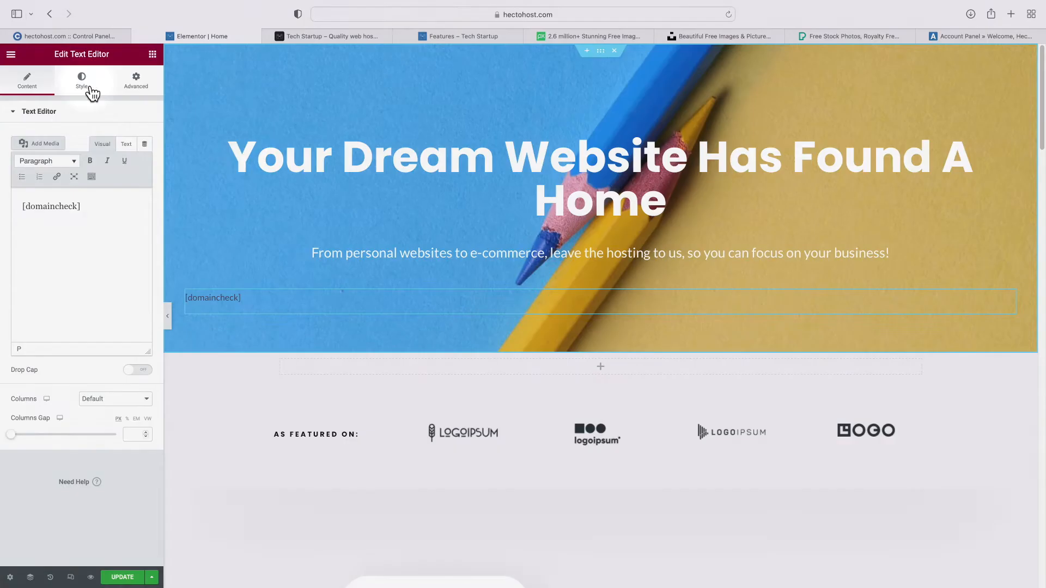
{"action": "left_click", "coordinate": [81, 80]}
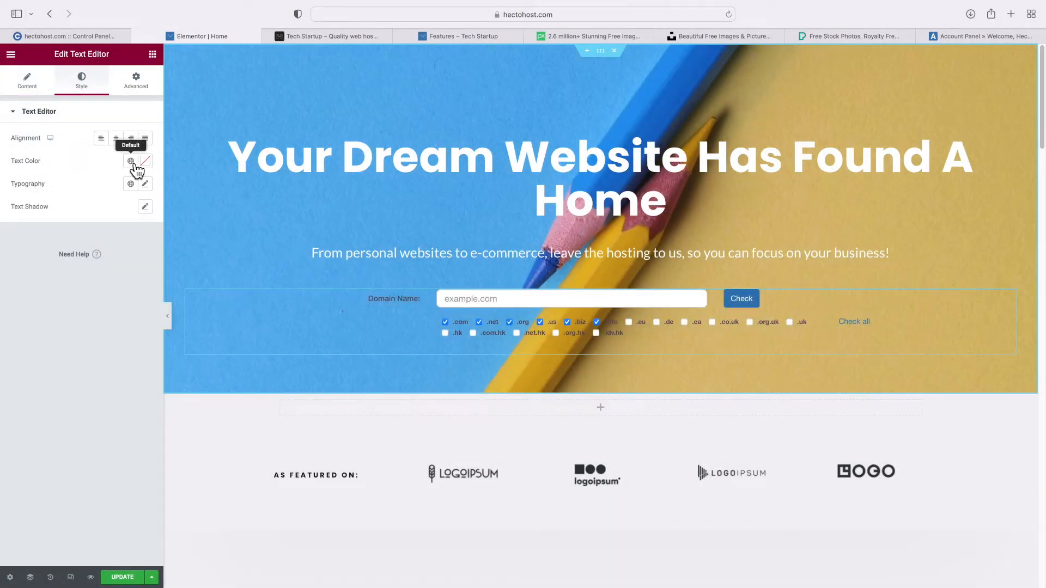
Set the domain form's text colour to global Theme Color 5
{"action": "left_click", "coordinate": [132, 163]}
{"action": "scroll", "coordinate": [86, 243], "scroll_direction": "down", "scroll_amount": 2}
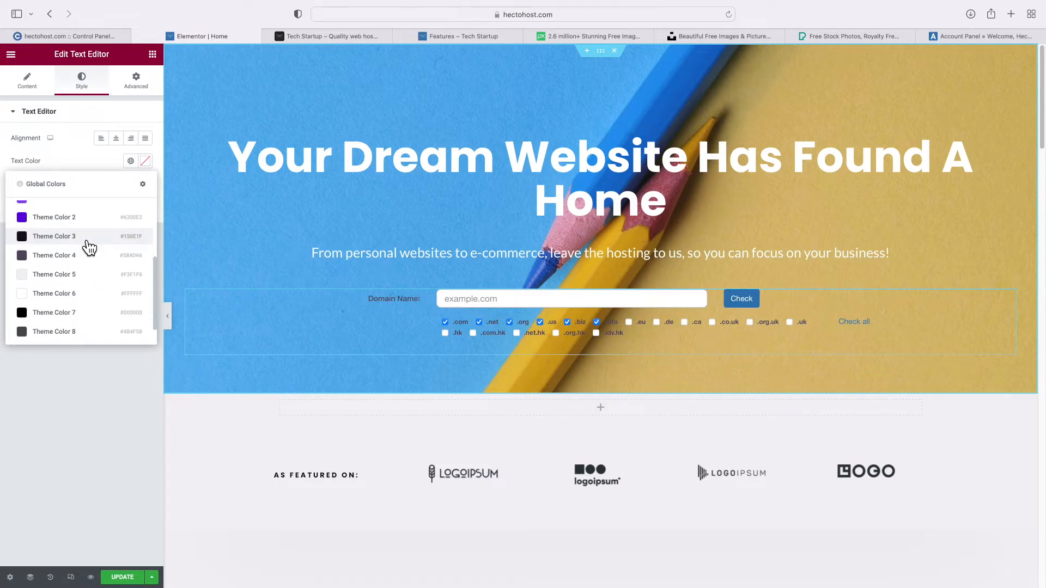
{"action": "left_click", "coordinate": [82, 275]}
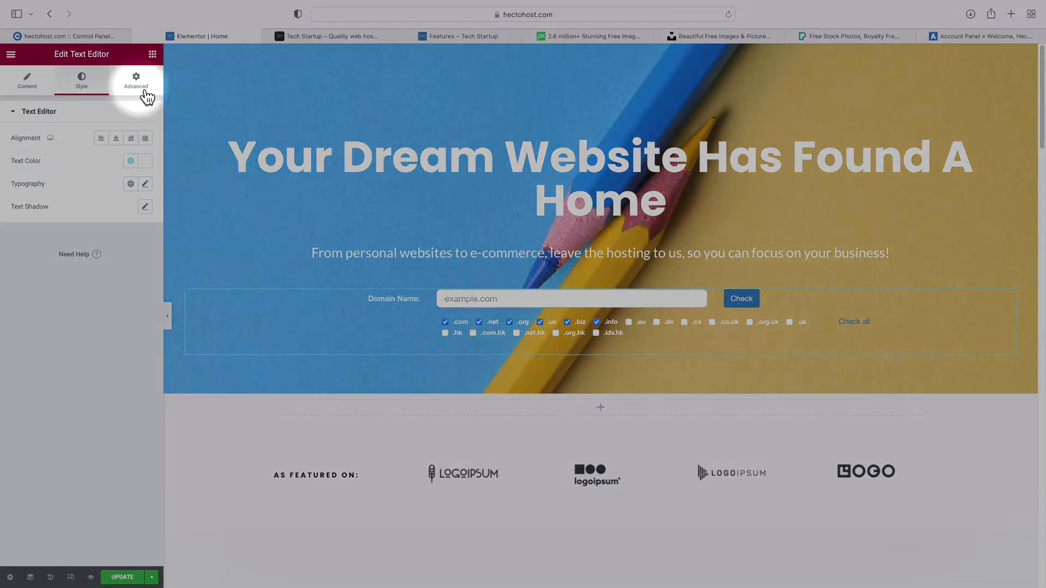
Give the form block 30 top padding and add a two-column inner section beneath it
{"action": "left_click", "coordinate": [146, 95]}
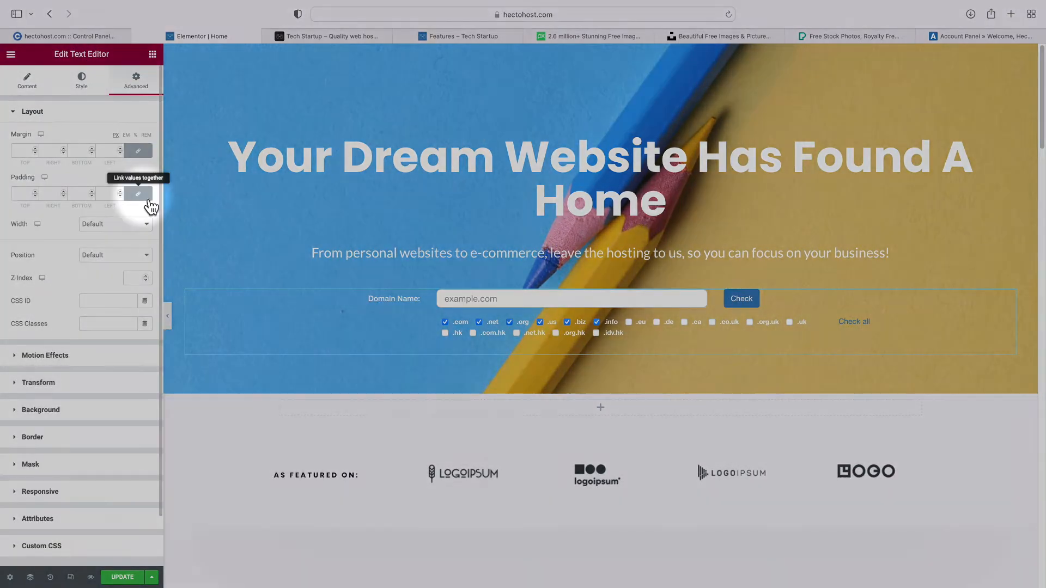
{"action": "left_click", "coordinate": [146, 198]}
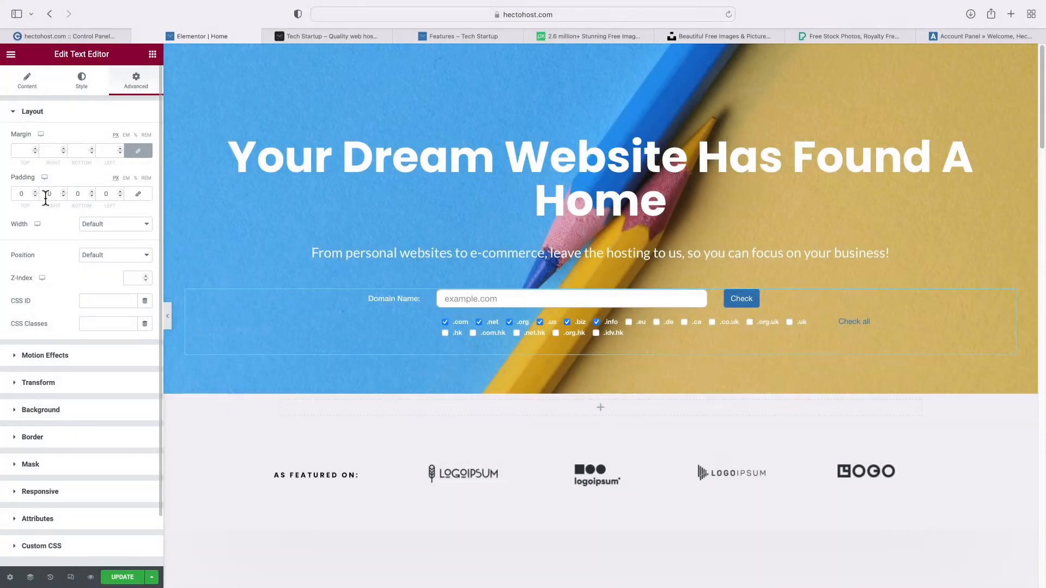
{"action": "left_click", "coordinate": [22, 195]}
{"action": "type", "text": "30"}
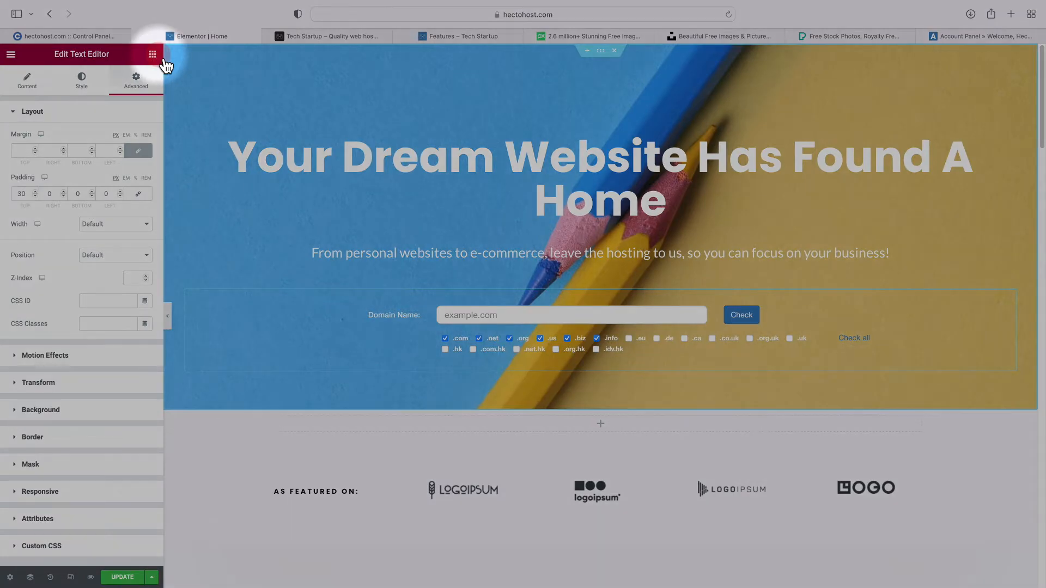
{"action": "left_click", "coordinate": [152, 54]}
{"action": "left_click_drag", "start_coordinate": [76, 197], "coordinate": [470, 360]}
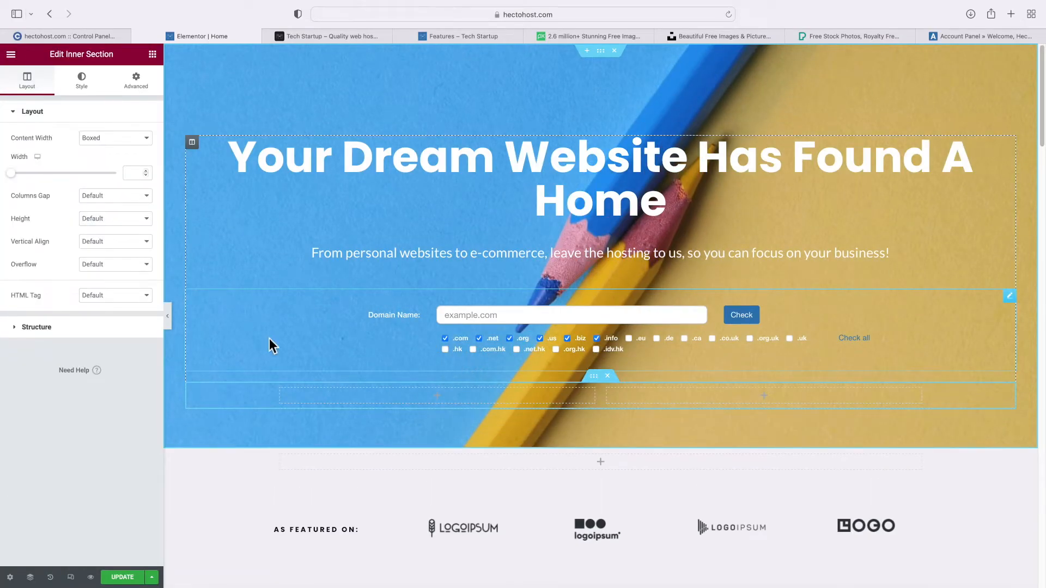
Place a Button widget in each column of the inner section
{"action": "left_click", "coordinate": [153, 54]}
{"action": "left_click_drag", "start_coordinate": [121, 292], "coordinate": [388, 396]}
{"action": "left_click", "coordinate": [153, 54]}
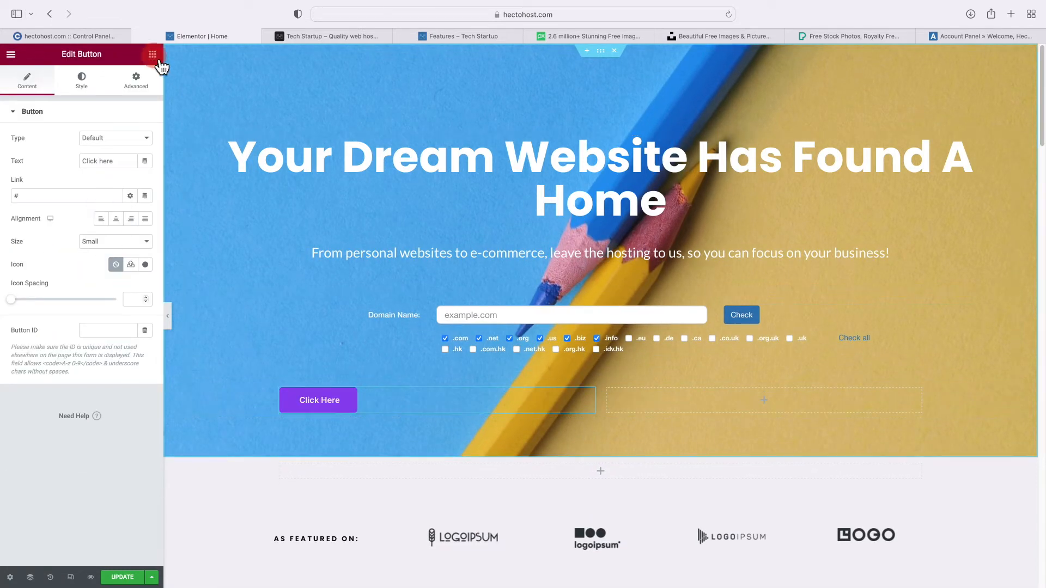
{"action": "left_click_drag", "start_coordinate": [121, 291], "coordinate": [698, 399]}
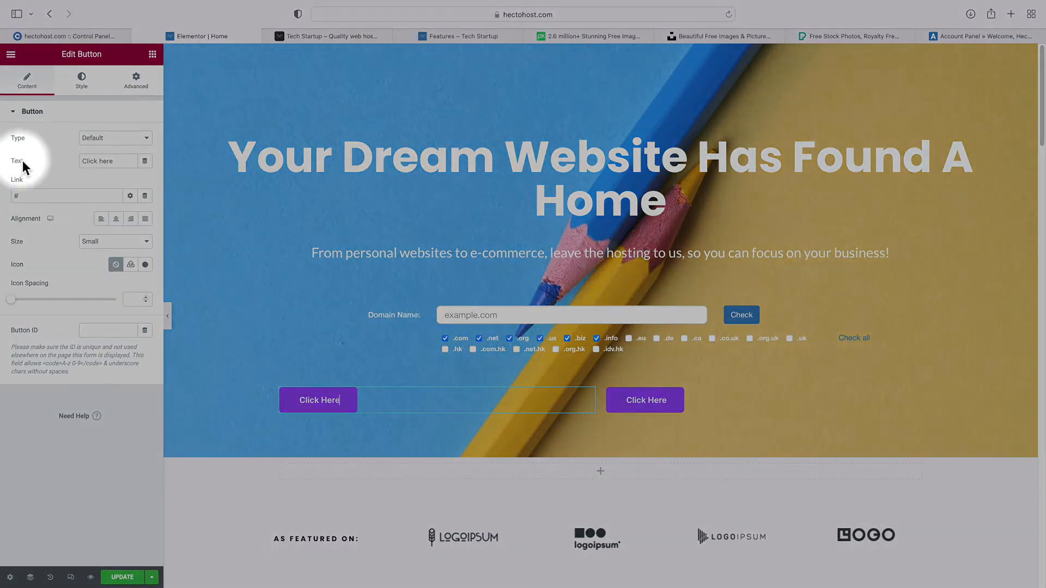
Relabel the left button 'See Plans' and align it to the right
{"action": "left_click", "coordinate": [105, 163]}
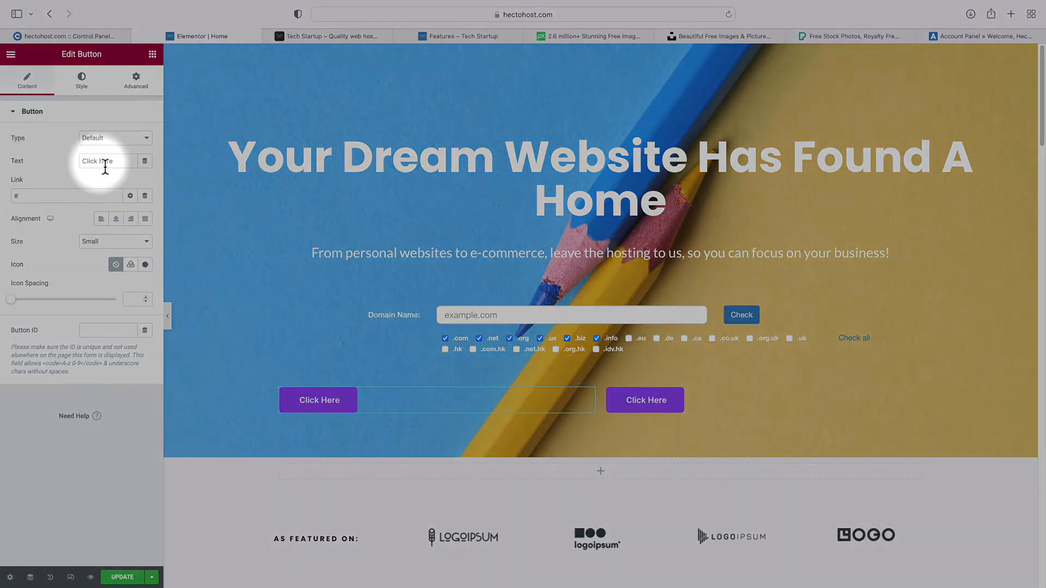
{"action": "key", "text": "super+a"}
{"action": "type", "text": "See Plans"}
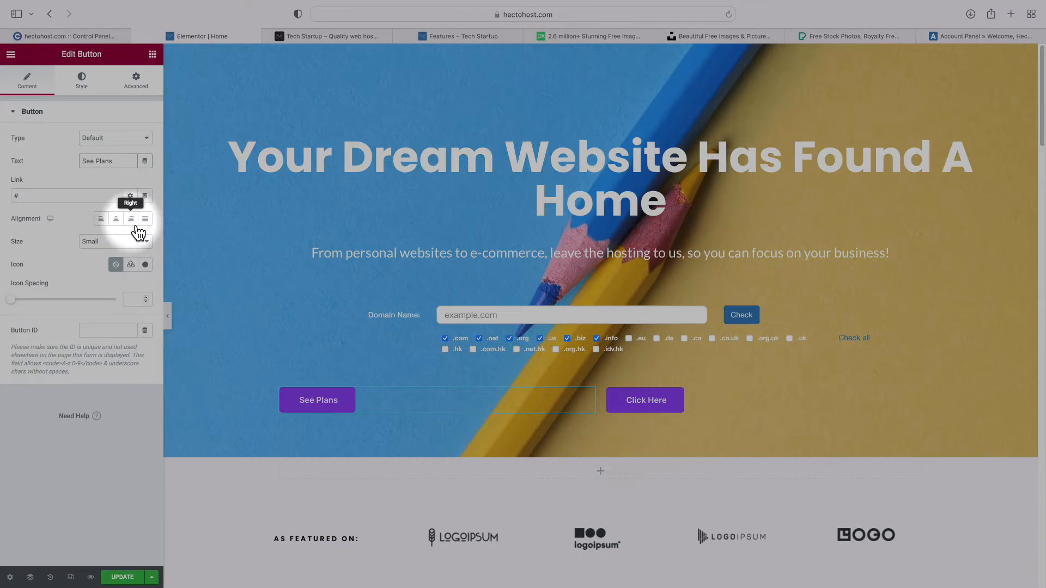
{"action": "left_click", "coordinate": [135, 224]}
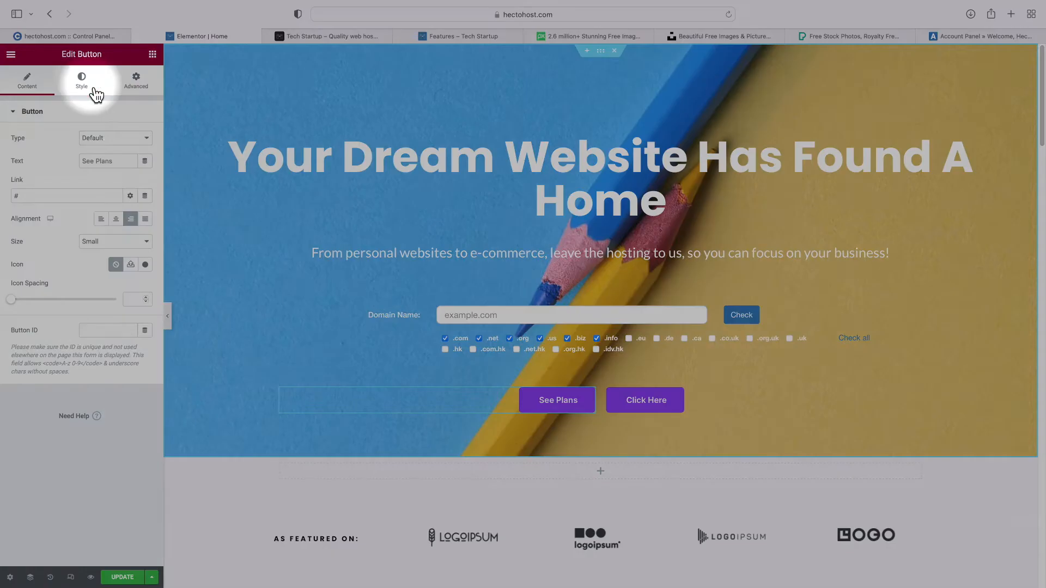
{"action": "left_click", "coordinate": [92, 90]}
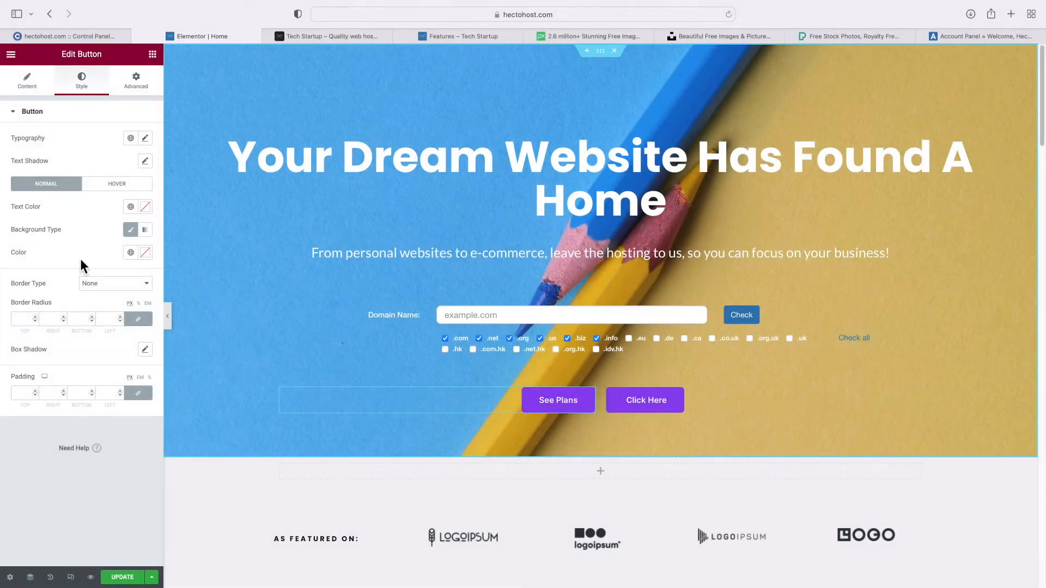
Add a new custom colour under Manage Global Colors in Site Settings
{"action": "left_click", "coordinate": [131, 253]}
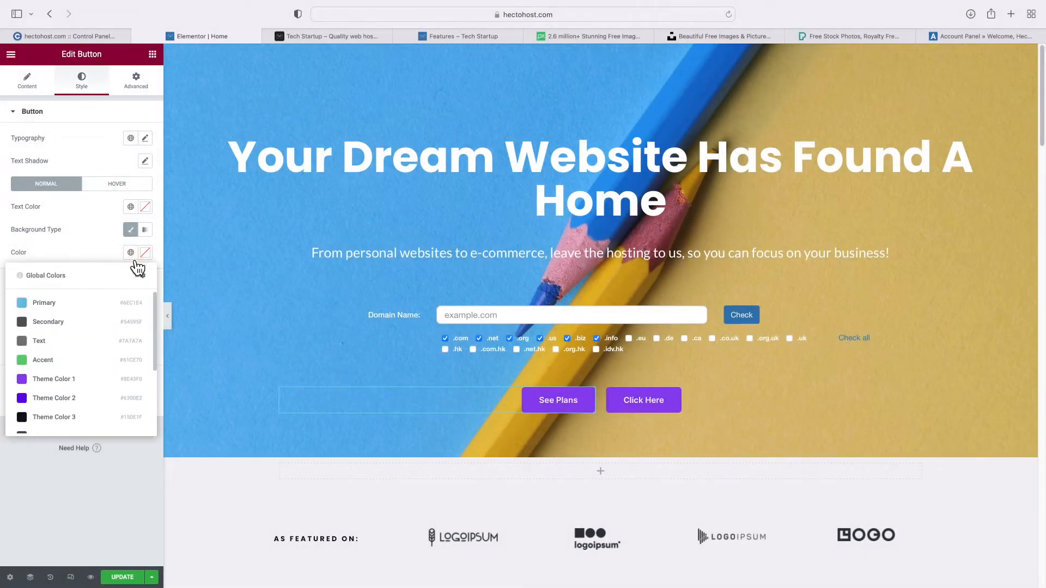
{"action": "left_click", "coordinate": [145, 277]}
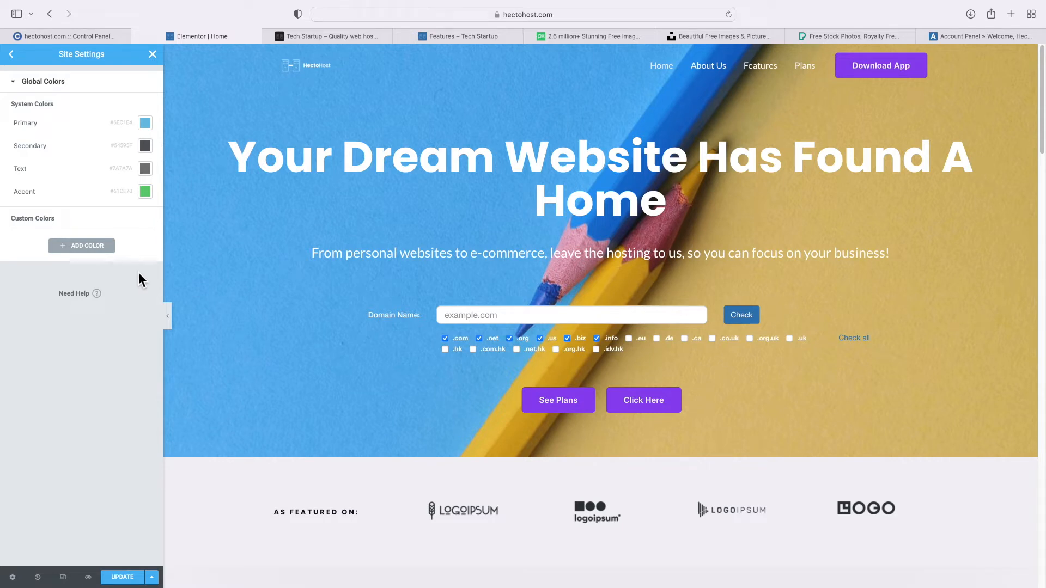
{"action": "left_click", "coordinate": [102, 251]}
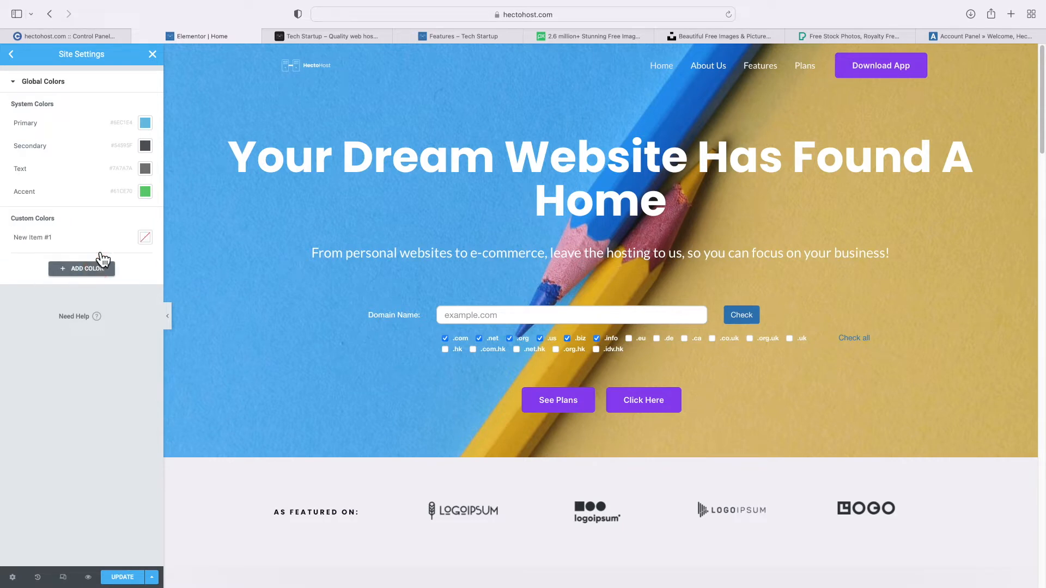
Name the new colour 'ICD Blue', set it to #337AB7, and save the settings
{"action": "double_click", "coordinate": [35, 244]}
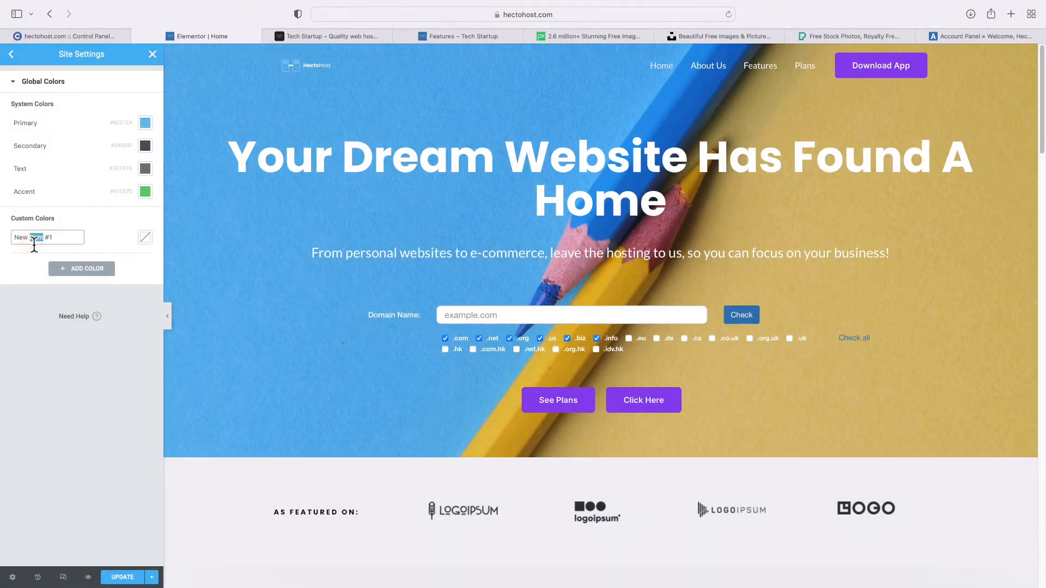
{"action": "triple_click", "coordinate": [35, 243]}
{"action": "key", "text": "BackSpace"}
{"action": "type", "text": "ICD Blue"}
{"action": "left_click", "coordinate": [147, 240]}
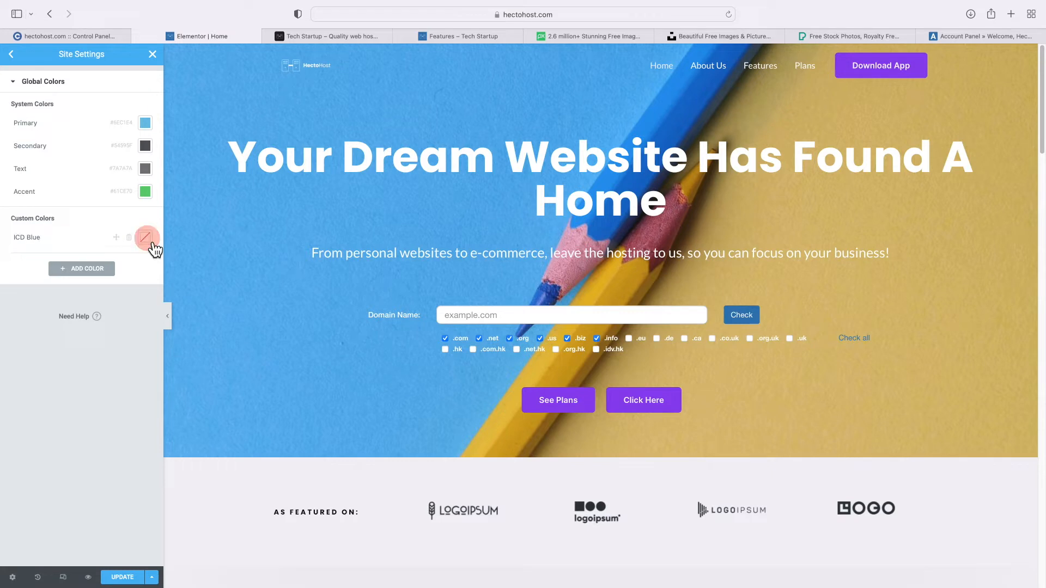
{"action": "type", "text": "#337AB7"}
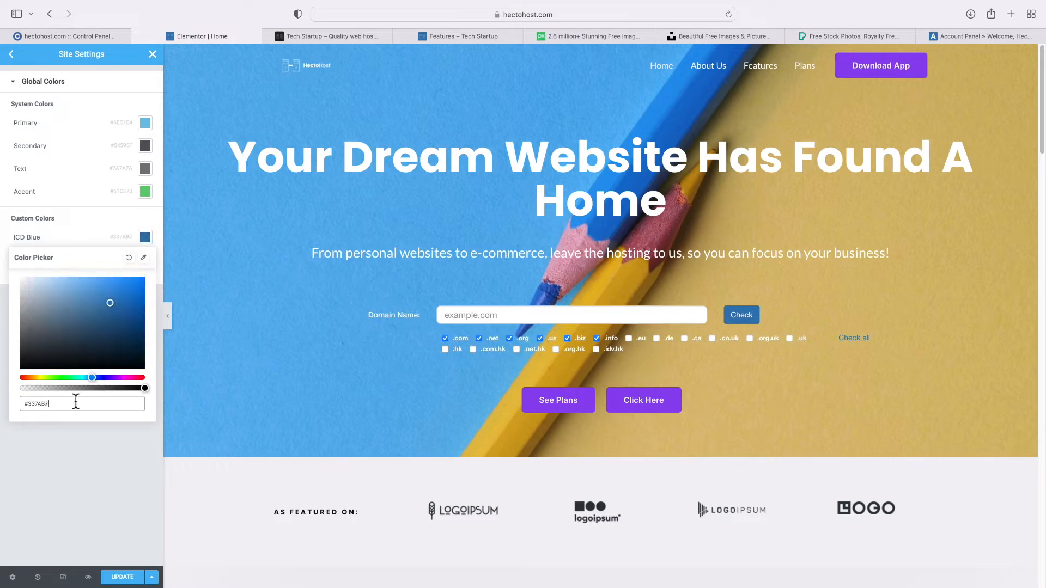
{"action": "left_click", "coordinate": [90, 230]}
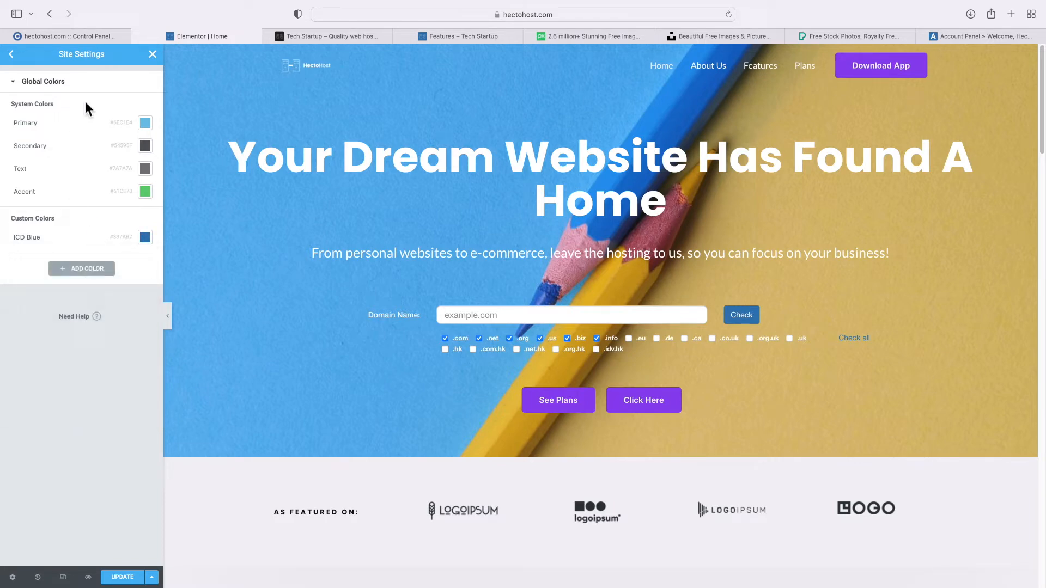
{"action": "left_click", "coordinate": [154, 53]}
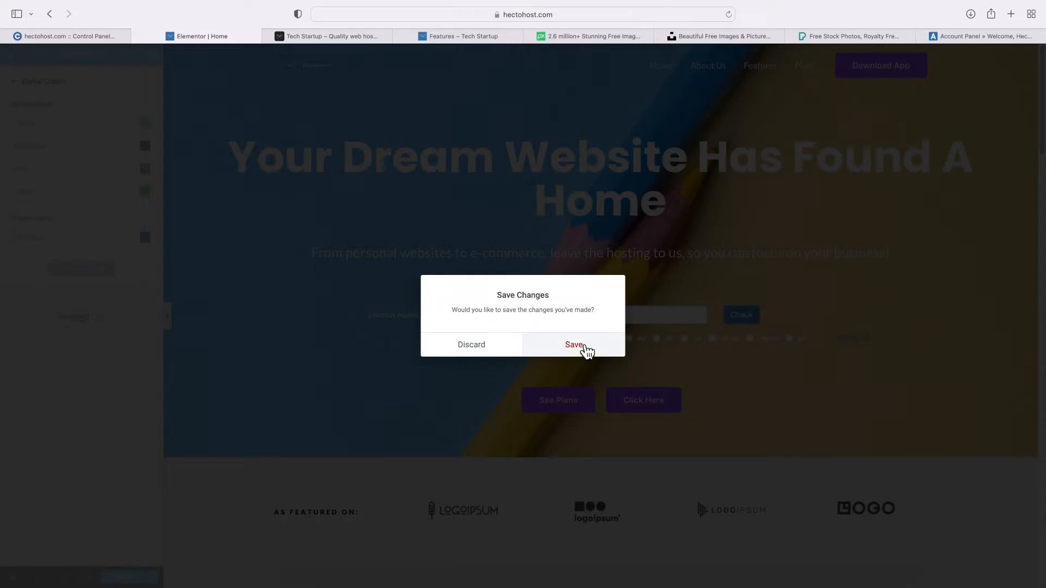
{"action": "left_click", "coordinate": [583, 351]}
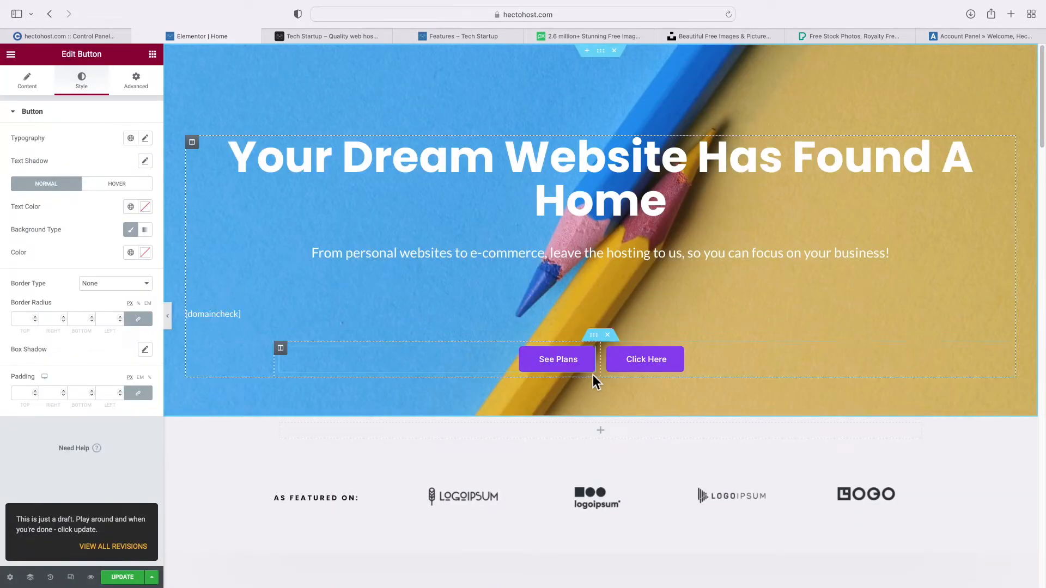
Set the See Plans button colour to the ICD Blue global colour
{"action": "left_click", "coordinate": [131, 252]}
{"action": "scroll", "coordinate": [103, 316], "scroll_direction": "down", "scroll_amount": 2}
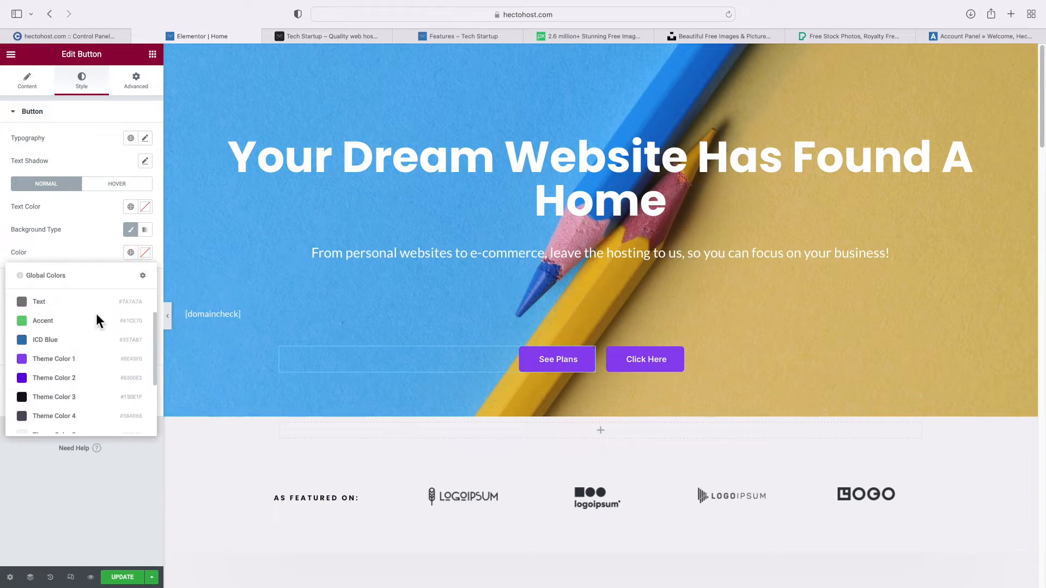
{"action": "left_click", "coordinate": [79, 341]}
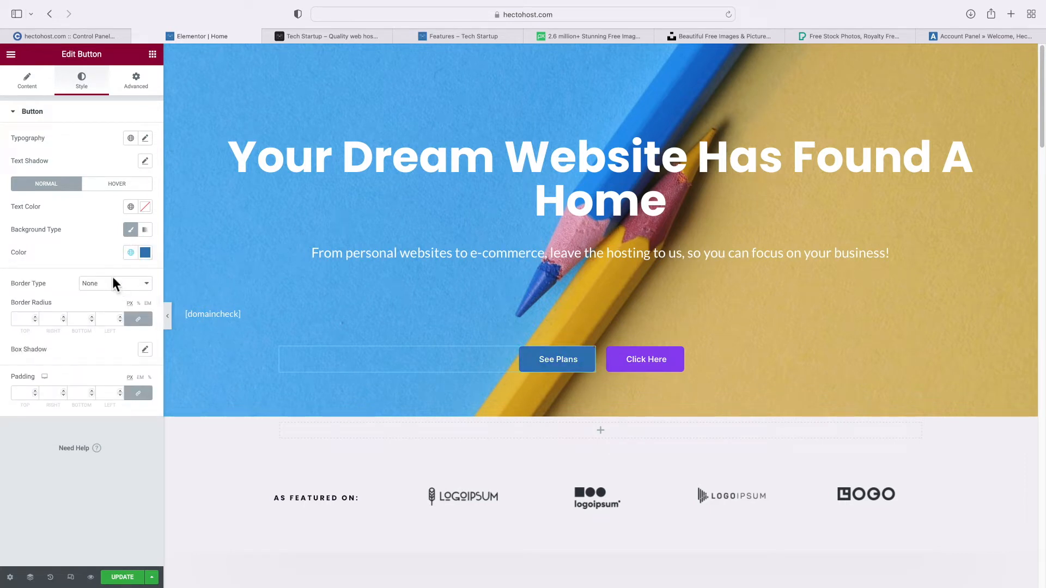
Relabel the Click Here button 'Order Now' and colour it ICD Blue
{"action": "left_click", "coordinate": [652, 362]}
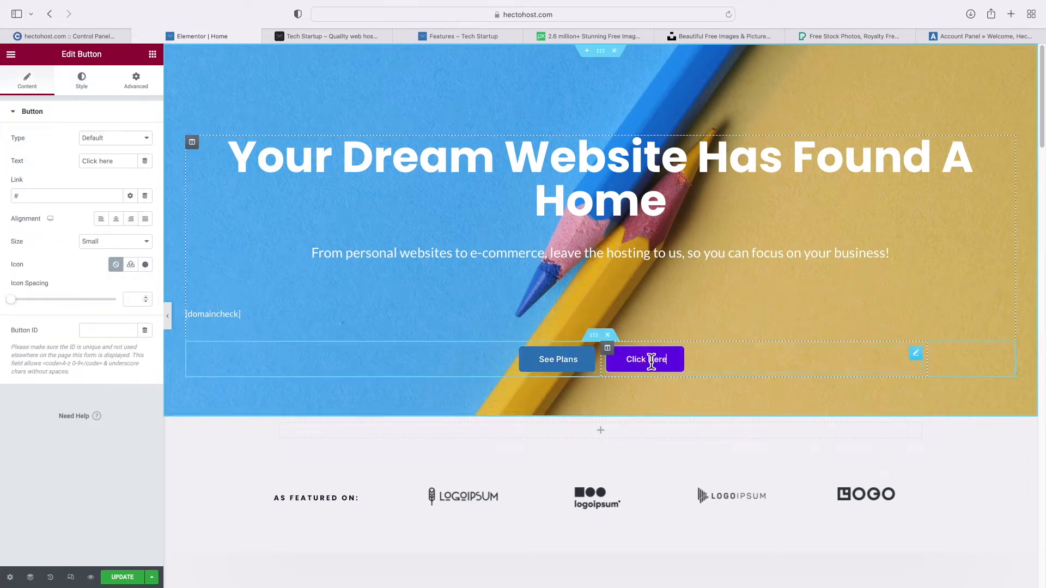
{"action": "triple_click", "coordinate": [93, 161]}
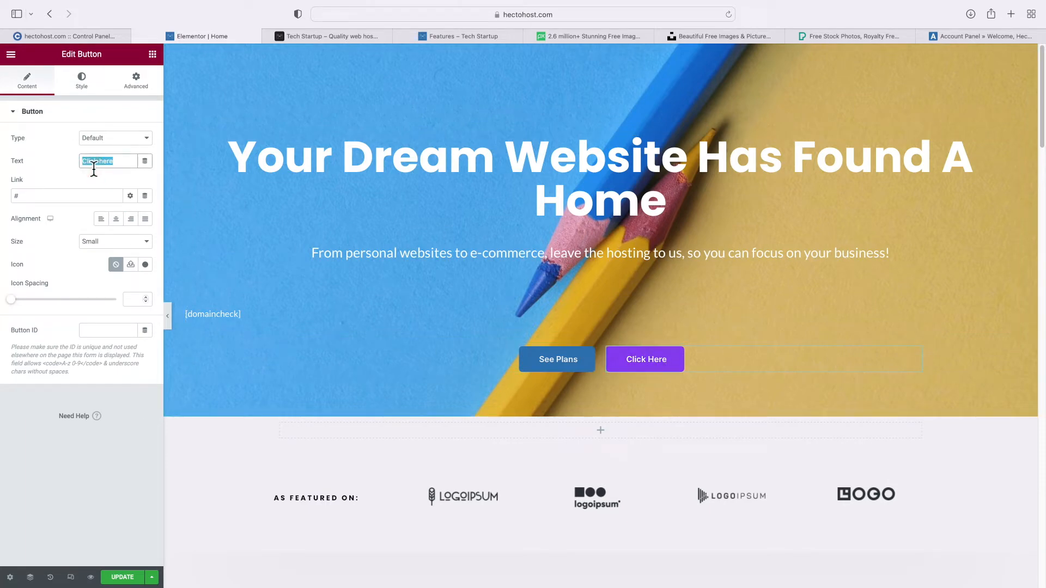
{"action": "type", "text": "Order Now"}
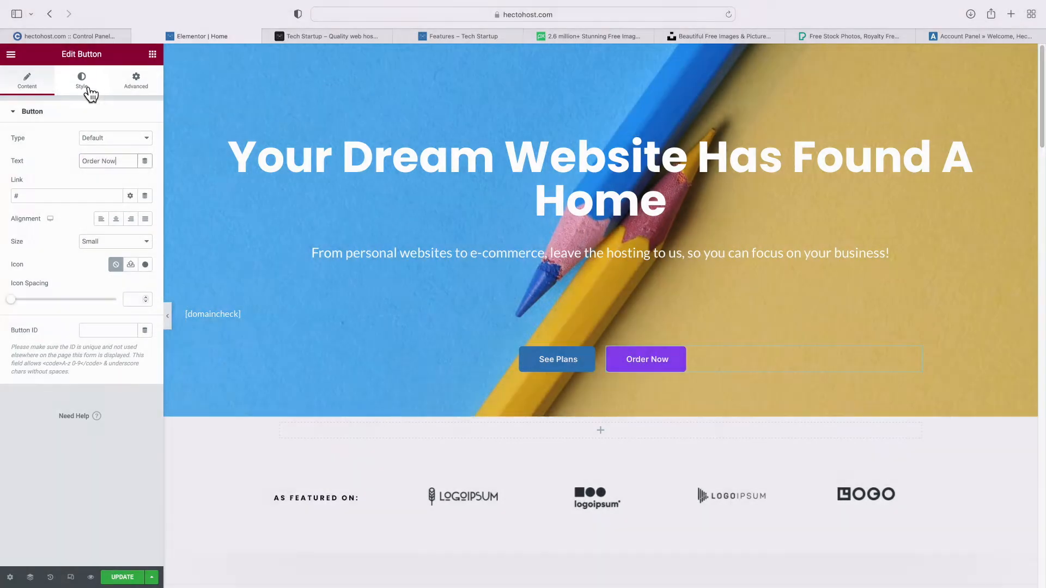
{"action": "left_click", "coordinate": [87, 90]}
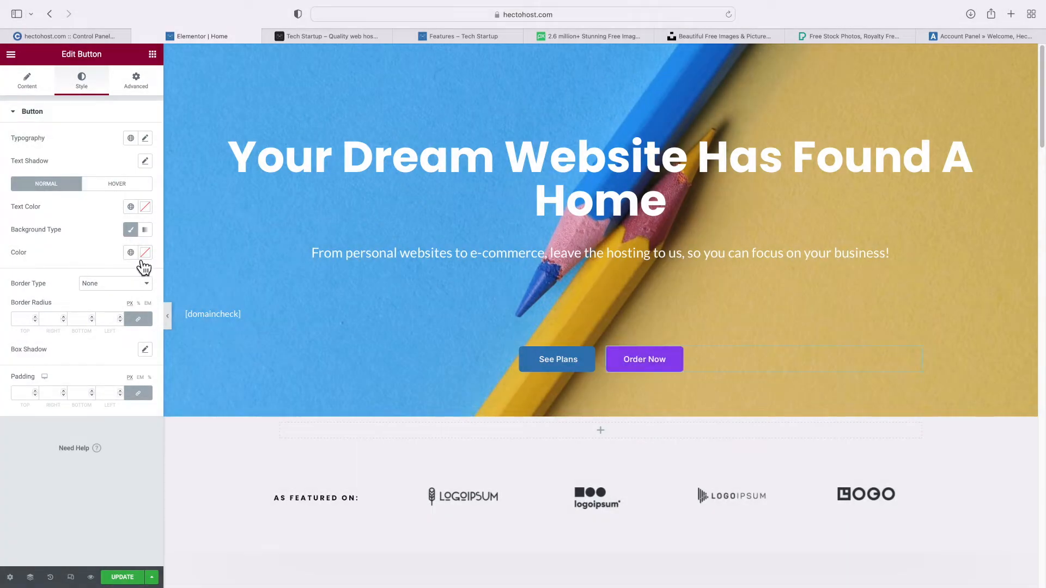
{"action": "left_click", "coordinate": [131, 252]}
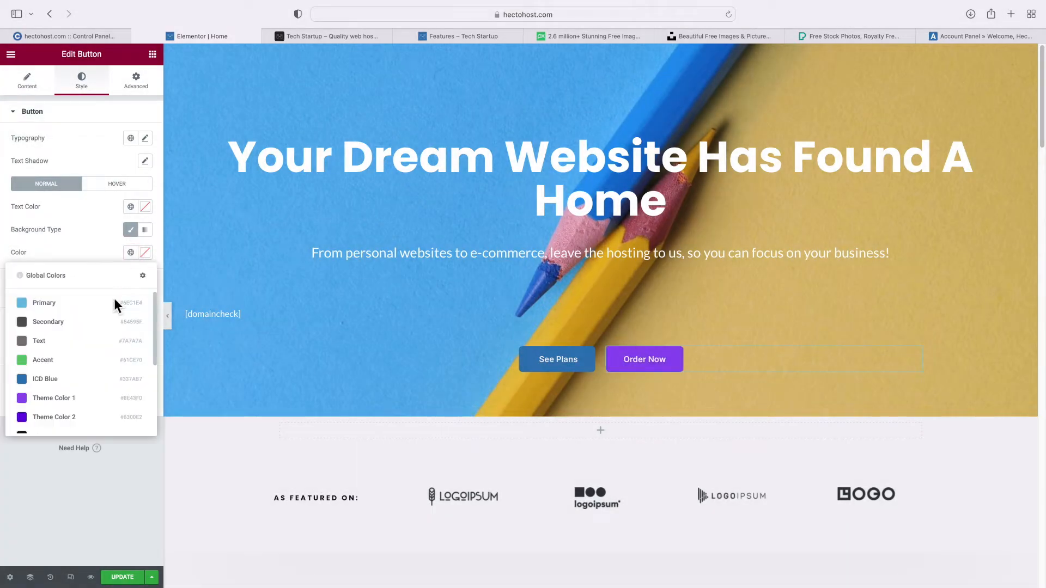
{"action": "left_click", "coordinate": [60, 386]}
Link Order Now to /hosting-order and delete the As Featured On logos section
{"action": "left_click", "coordinate": [40, 85]}
{"action": "left_click_drag", "start_coordinate": [60, 194], "coordinate": [12, 186]}
{"action": "type", "text": "/hosting-order"}
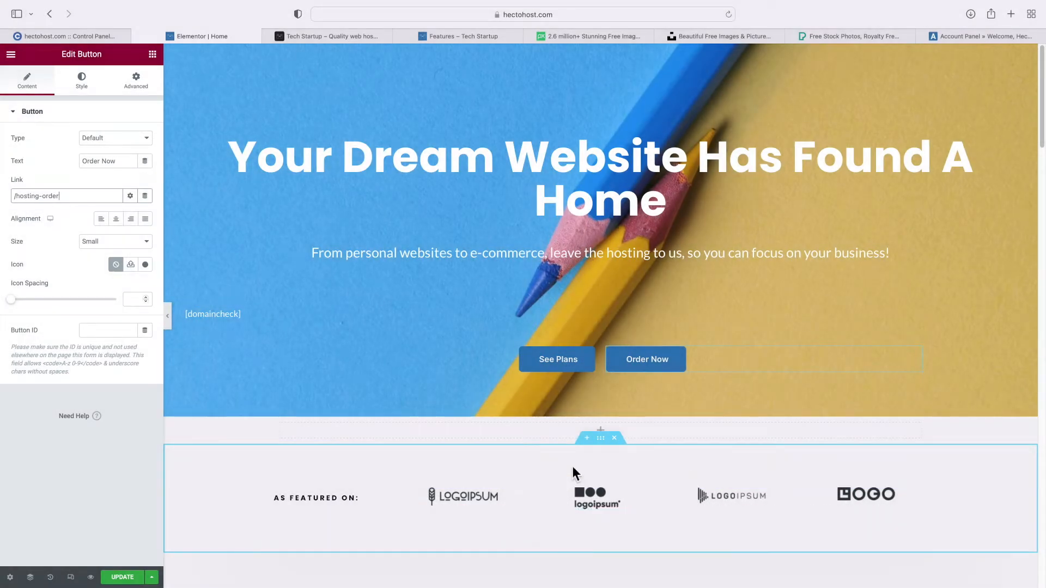
{"action": "left_click", "coordinate": [616, 440]}
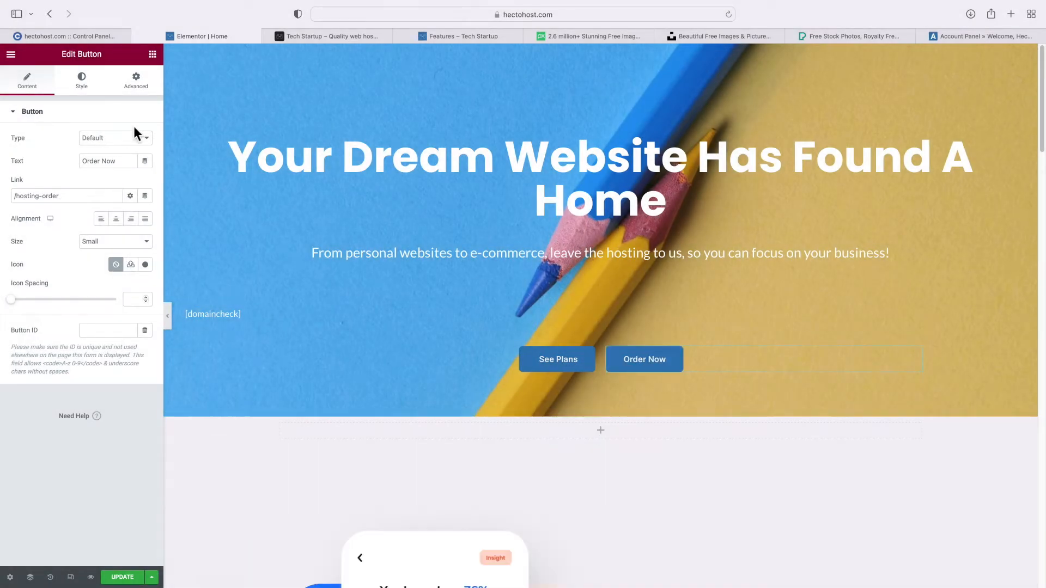
Add a centred heading 'Choose A Plan That Works For You' below the hero
{"action": "left_click", "coordinate": [153, 56]}
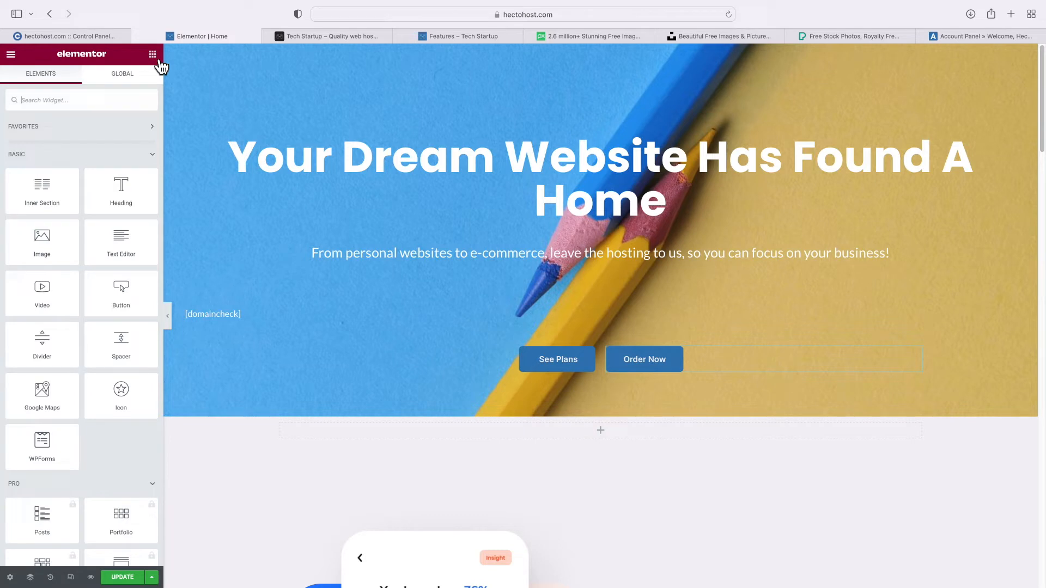
{"action": "left_click_drag", "start_coordinate": [125, 202], "coordinate": [518, 437]}
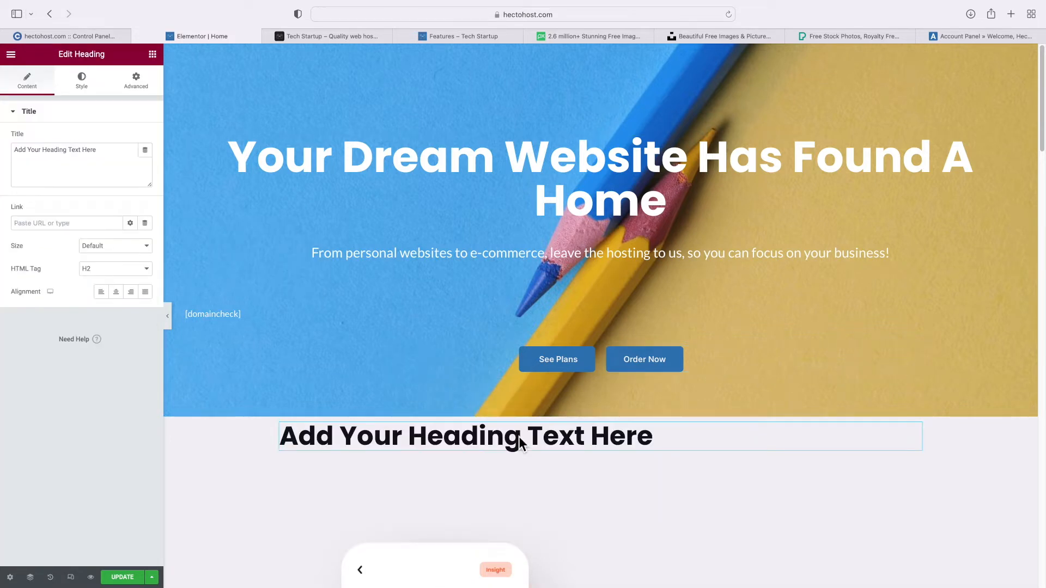
{"action": "double_click", "coordinate": [466, 436]}
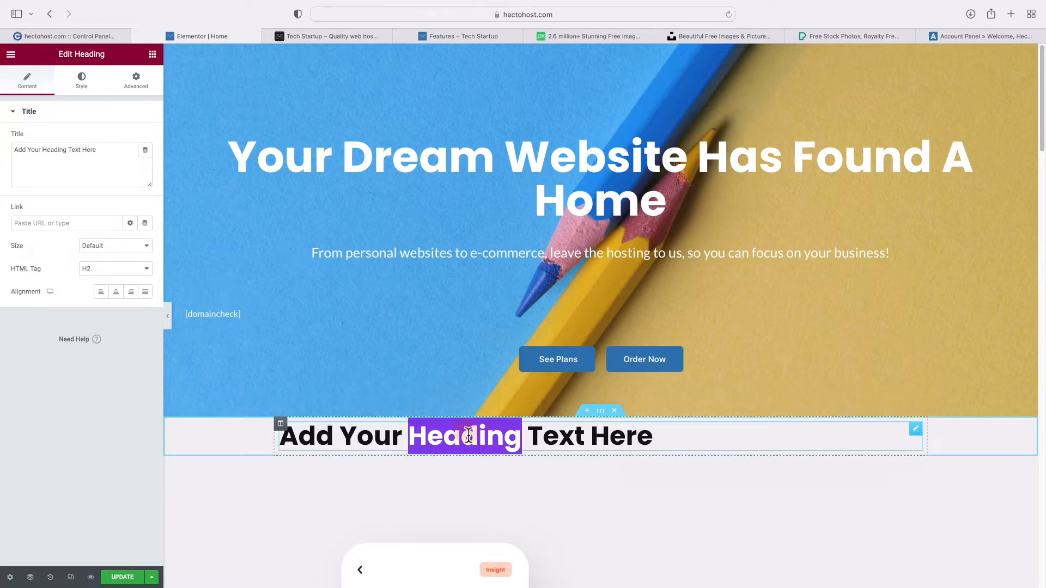
{"action": "double_click", "coordinate": [46, 161]}
{"action": "triple_click", "coordinate": [47, 161]}
{"action": "type", "text": "Choose A P"}
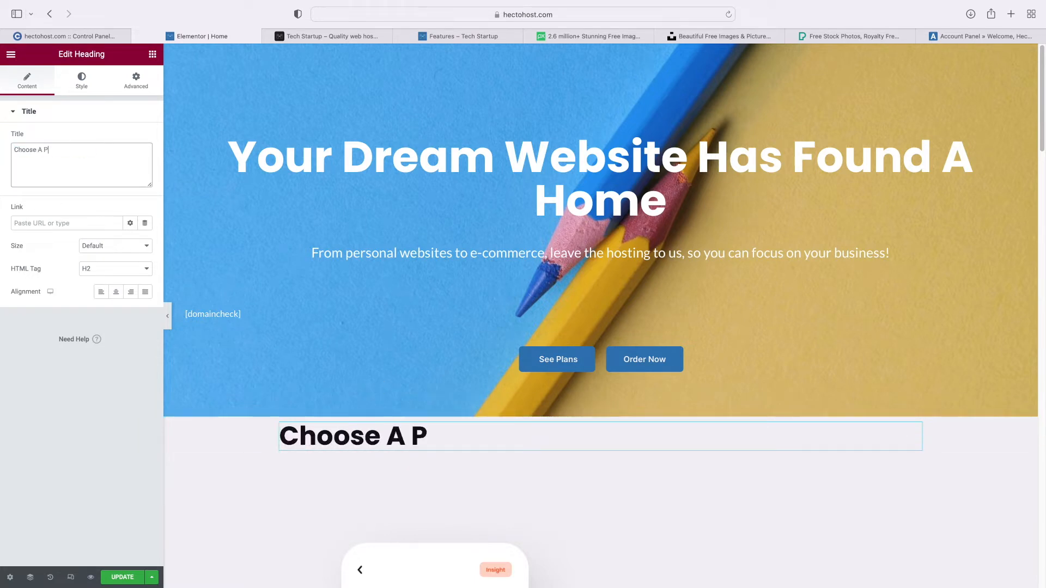
{"action": "type", "text": "lan That Works For You"}
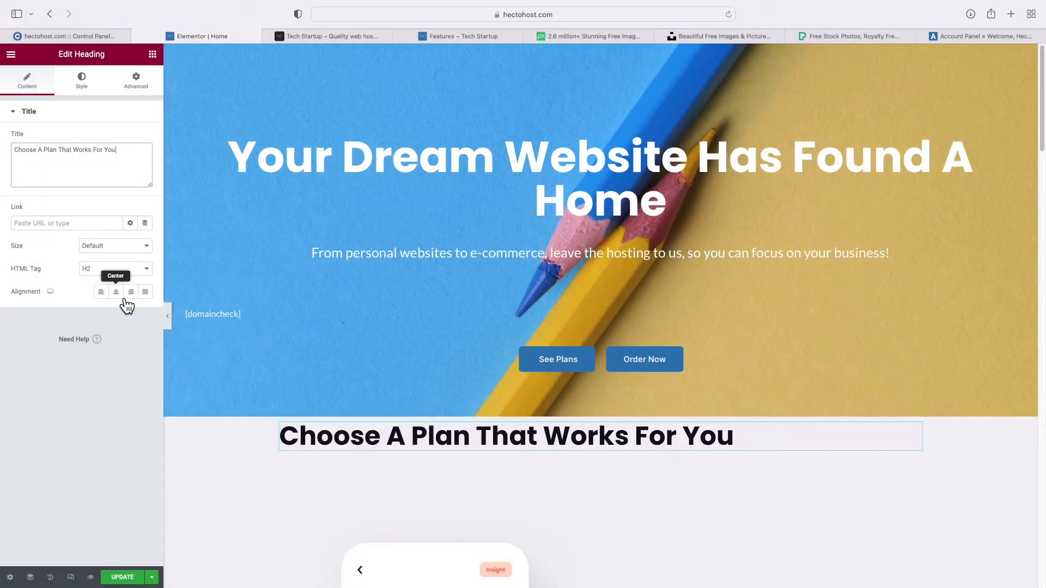
{"action": "left_click", "coordinate": [122, 297]}
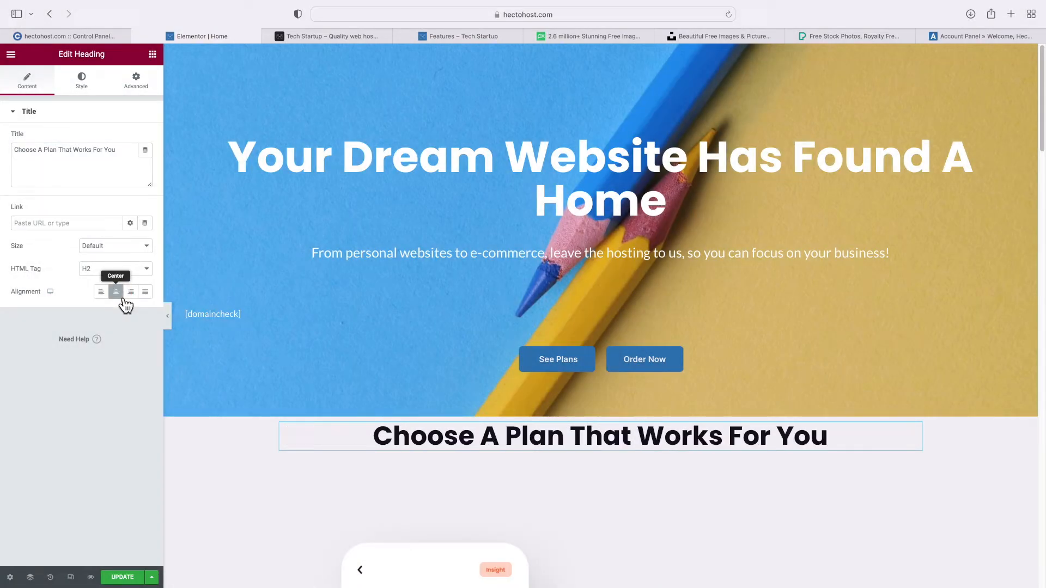
Colour the heading text with the ICD Blue global colour
{"action": "left_click", "coordinate": [82, 81]}
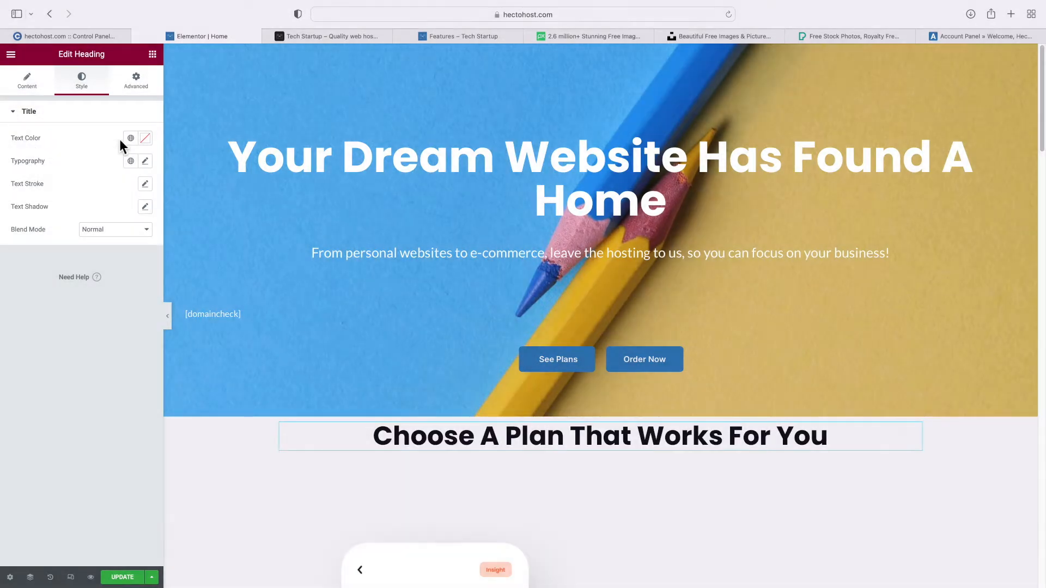
{"action": "left_click", "coordinate": [130, 137]}
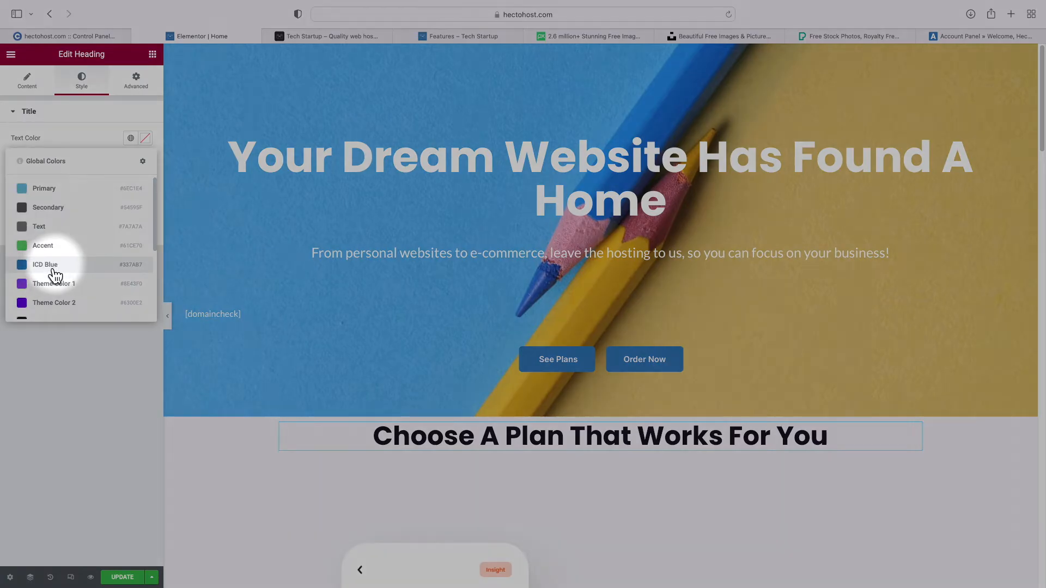
{"action": "left_click", "coordinate": [54, 266]}
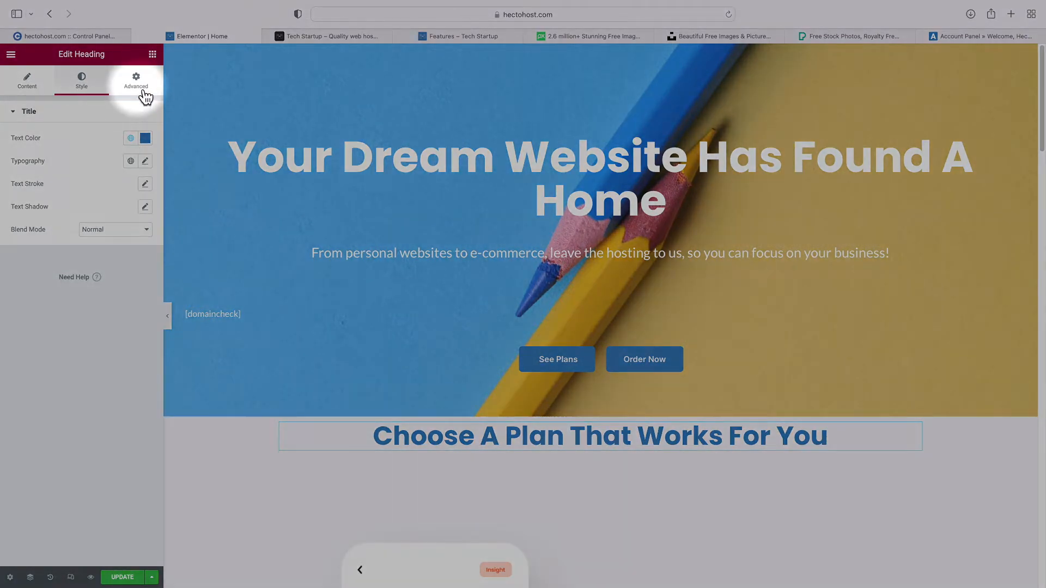
Unlink the heading's padding and set its top padding to 30
{"action": "left_click", "coordinate": [137, 81]}
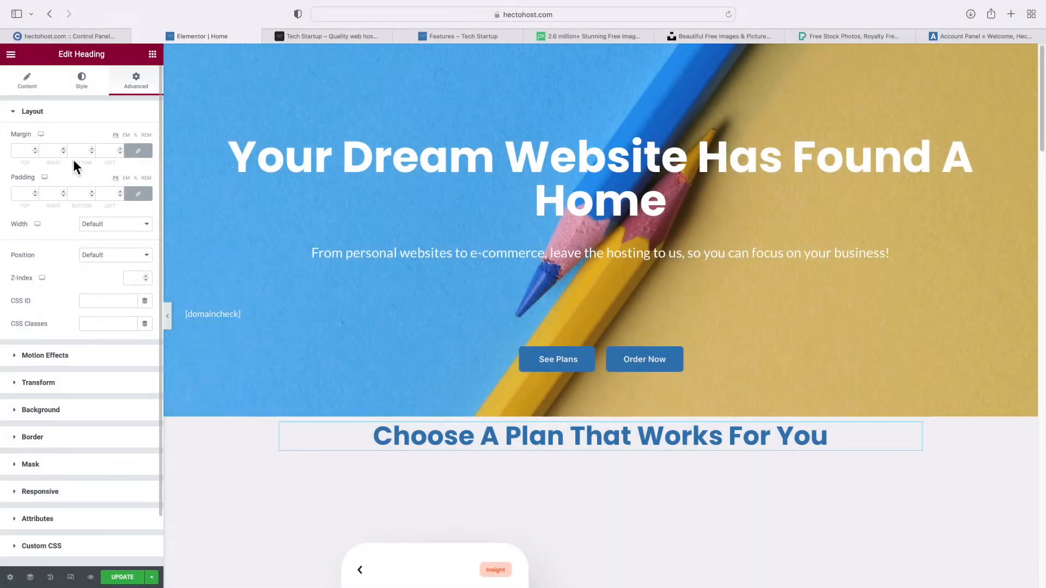
{"action": "left_click", "coordinate": [138, 194]}
{"action": "left_click", "coordinate": [22, 194]}
{"action": "type", "text": "30"}
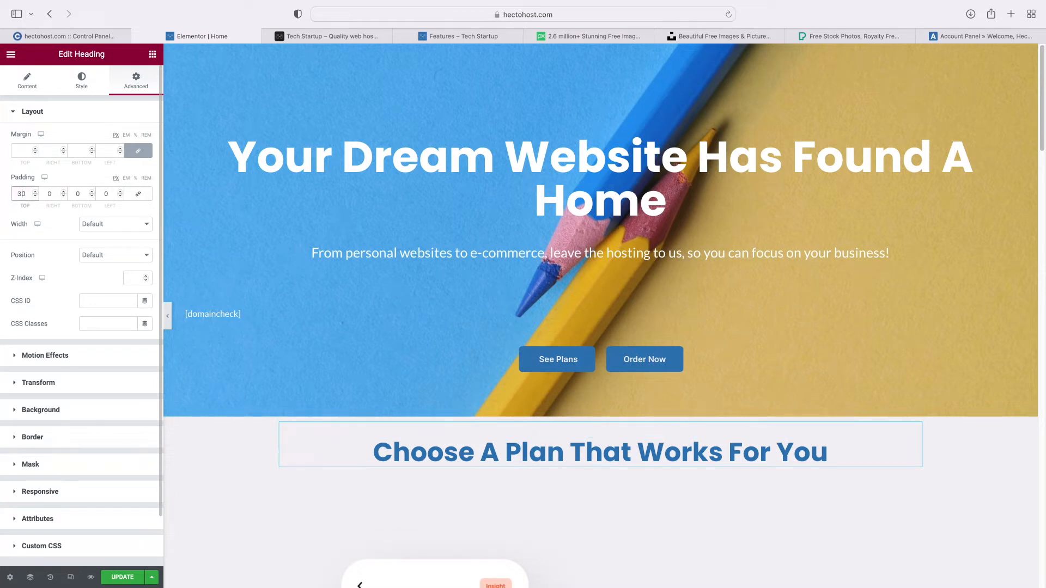
{"action": "scroll", "coordinate": [374, 426], "scroll_direction": "down", "scroll_amount": 2}
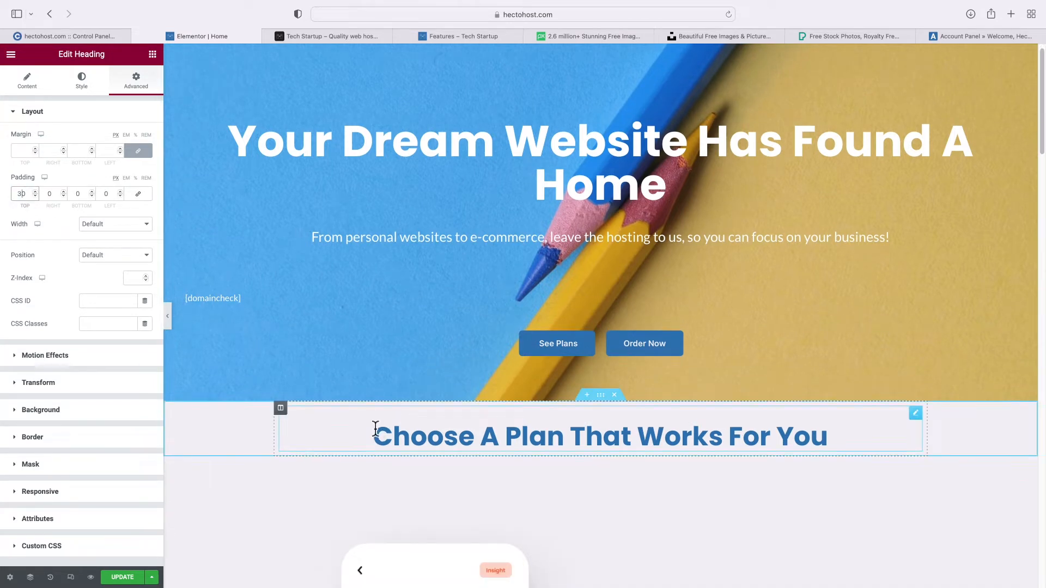
{"action": "scroll", "coordinate": [375, 426], "scroll_direction": "down", "scroll_amount": 1}
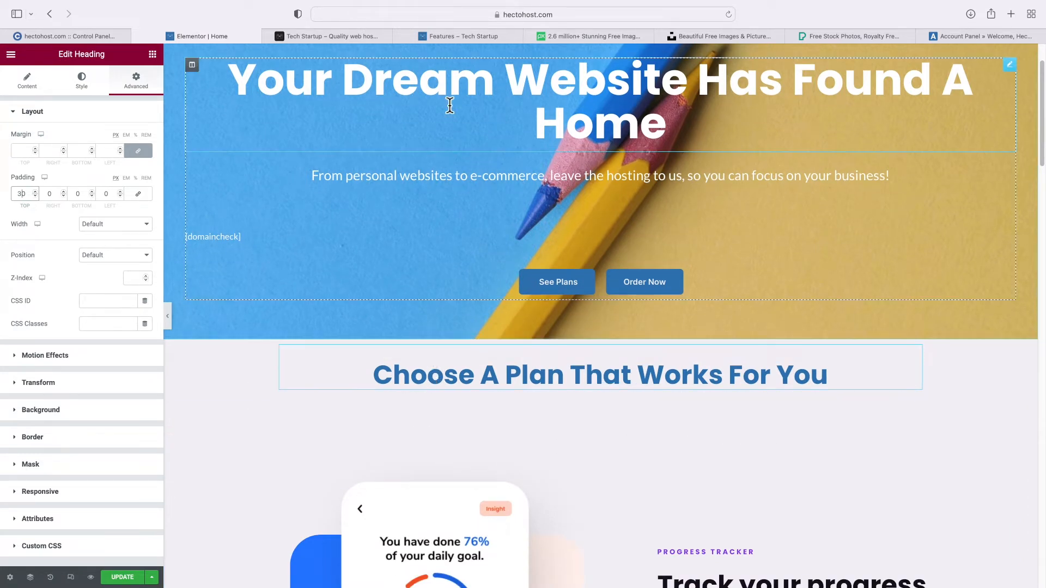
{"action": "mouse_move", "coordinate": [443, 38]}
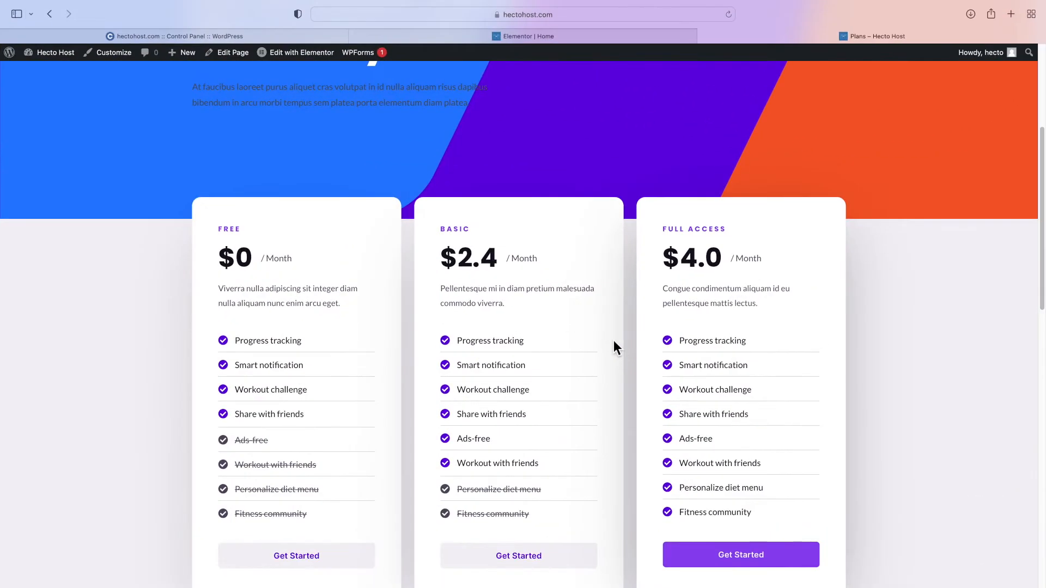
Highlight the title of GitHub issue #15213, 'Copy and Paste doesn't work between pages'
{"action": "scroll", "coordinate": [614, 343], "scroll_direction": "down", "scroll_amount": 3}
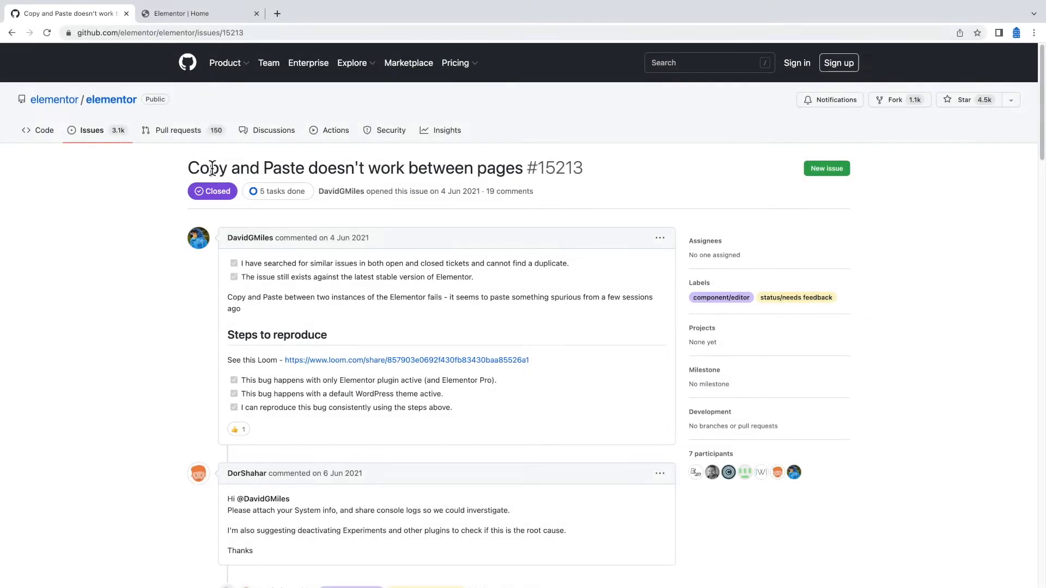
{"action": "double_click", "coordinate": [219, 169]}
{"action": "triple_click", "coordinate": [219, 169]}
{"action": "left_click", "coordinate": [133, 279]}
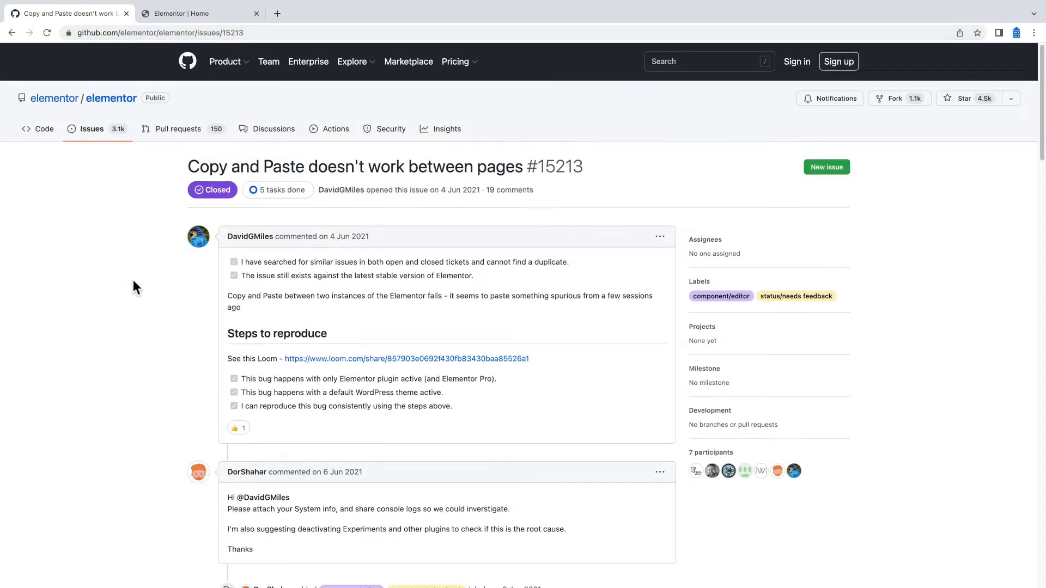
Read the comments saying it fails only in Safari, then return to the Home editor
{"action": "scroll", "coordinate": [132, 280], "scroll_direction": "down", "scroll_amount": 4}
{"action": "scroll", "coordinate": [134, 281], "scroll_direction": "down", "scroll_amount": 2}
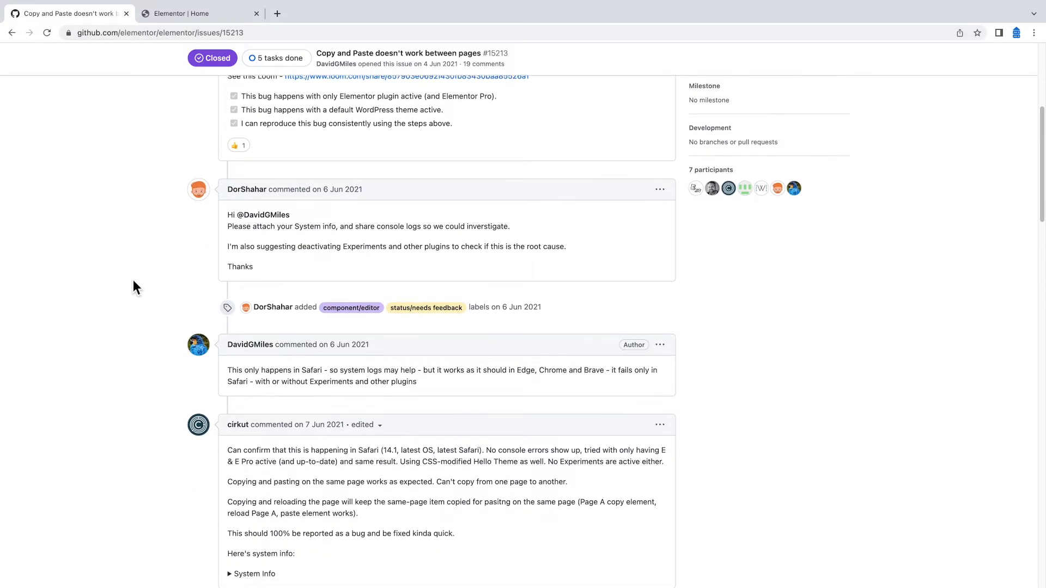
{"action": "triple_click", "coordinate": [299, 361]}
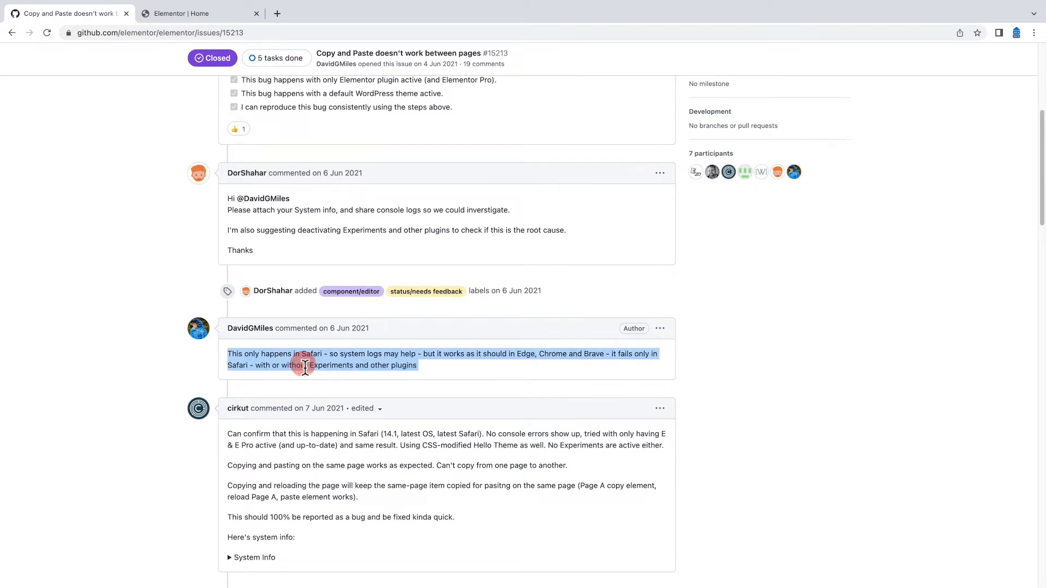
{"action": "scroll", "coordinate": [175, 349], "scroll_direction": "down", "scroll_amount": 3}
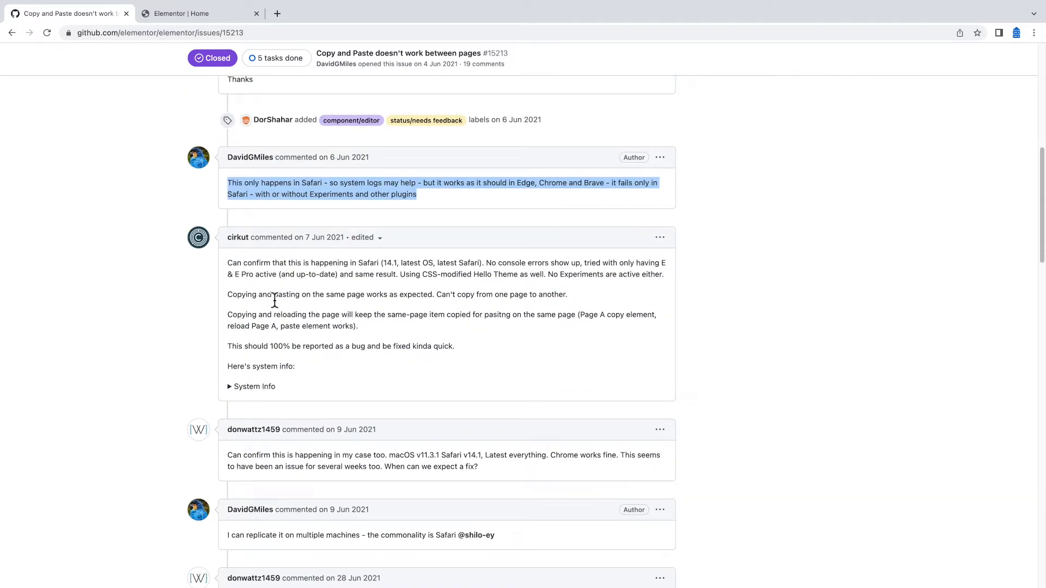
{"action": "triple_click", "coordinate": [258, 296]}
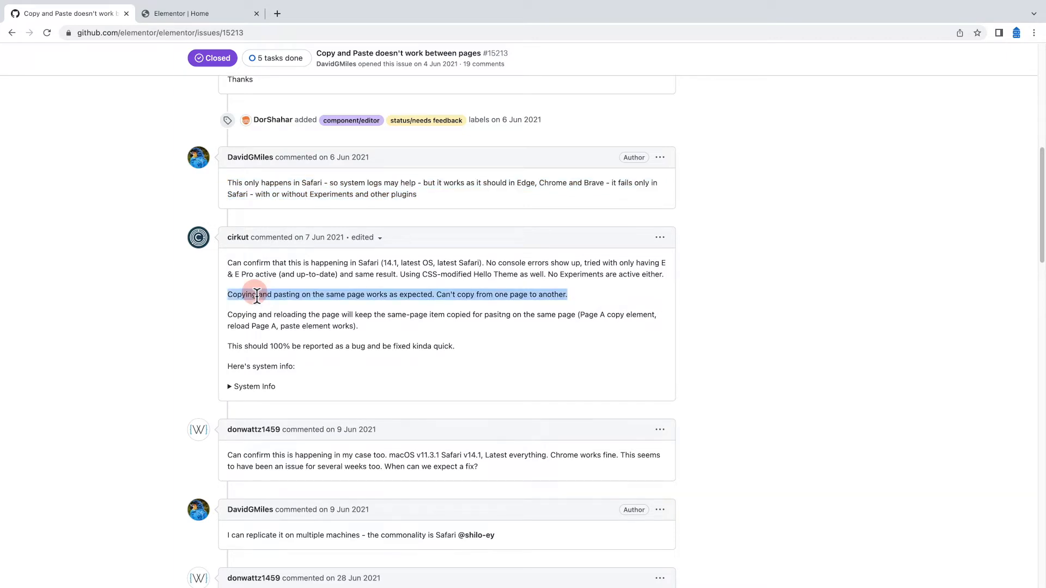
{"action": "left_click", "coordinate": [251, 299]}
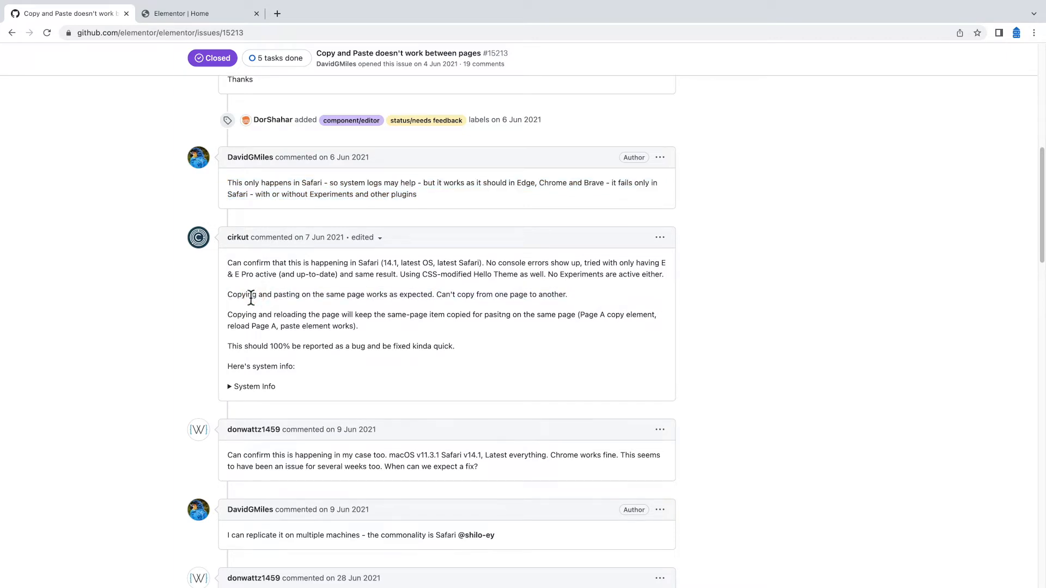
{"action": "left_click", "coordinate": [185, 12]}
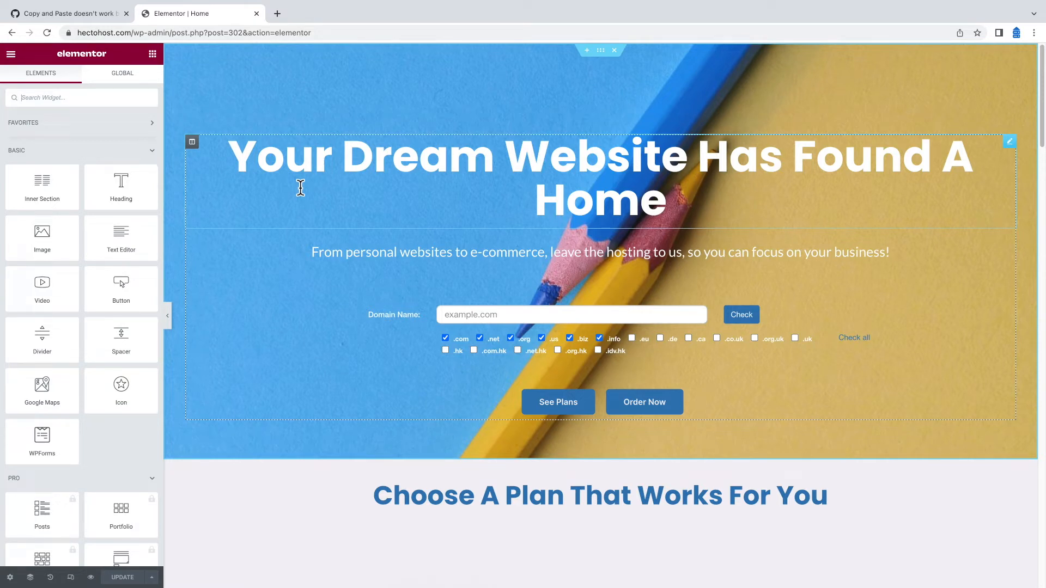
Open hectohost.com's Plans page in Elementor from a new tab
{"action": "type", "text": "hectohost.com"}
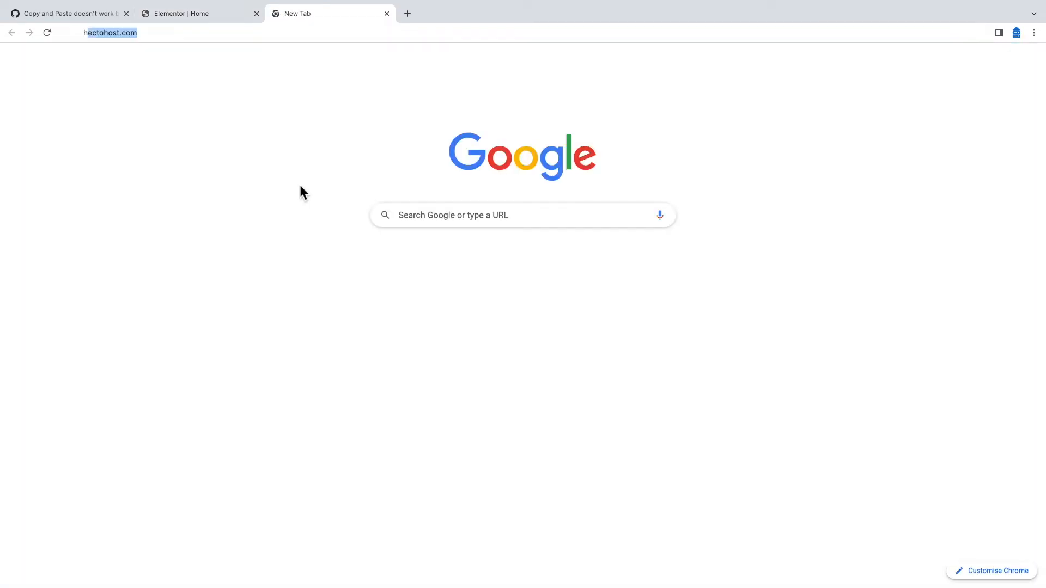
{"action": "key", "text": "Return"}
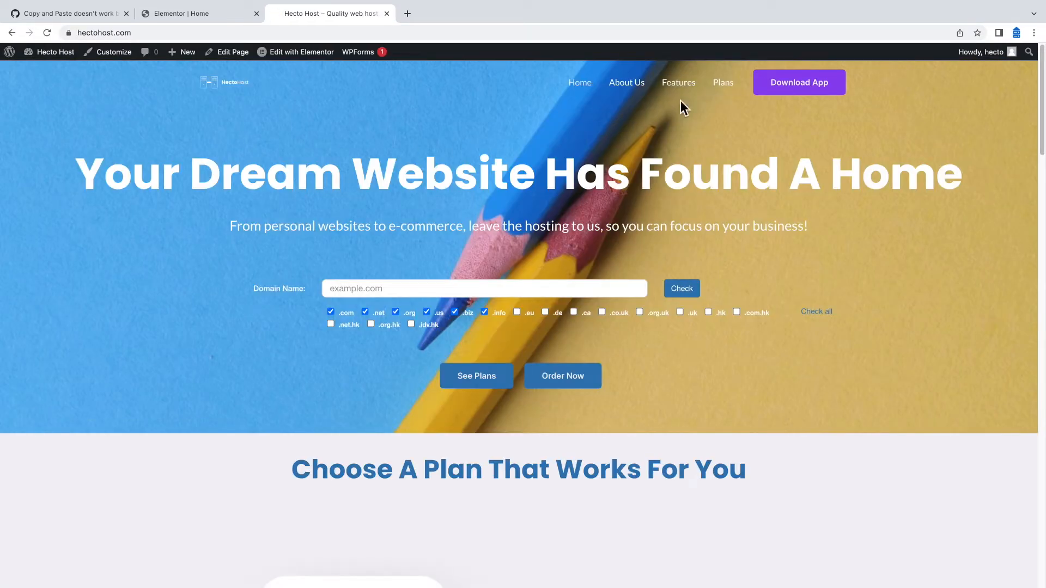
{"action": "left_click", "coordinate": [726, 90]}
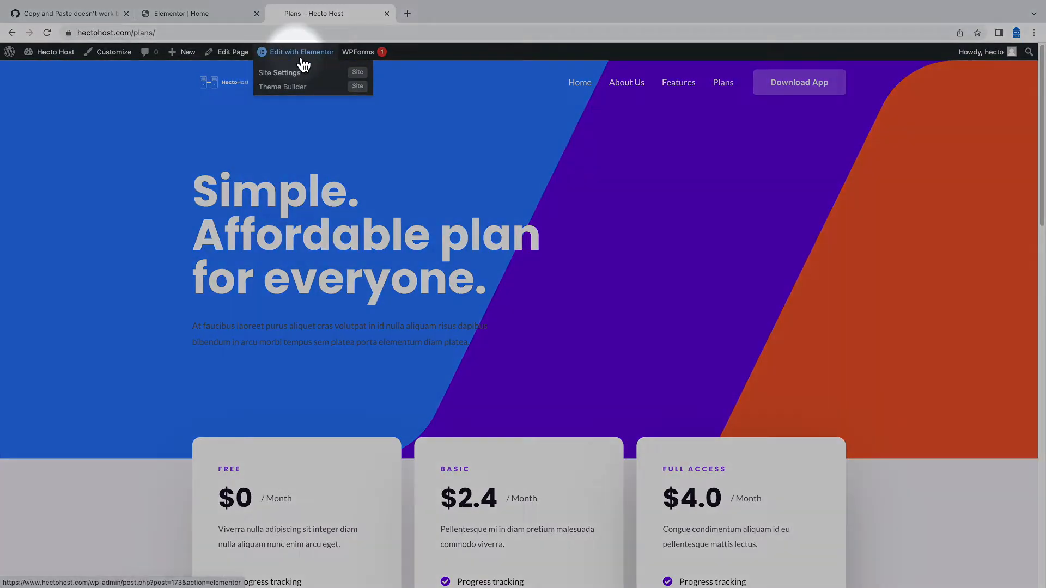
{"action": "left_click", "coordinate": [301, 54]}
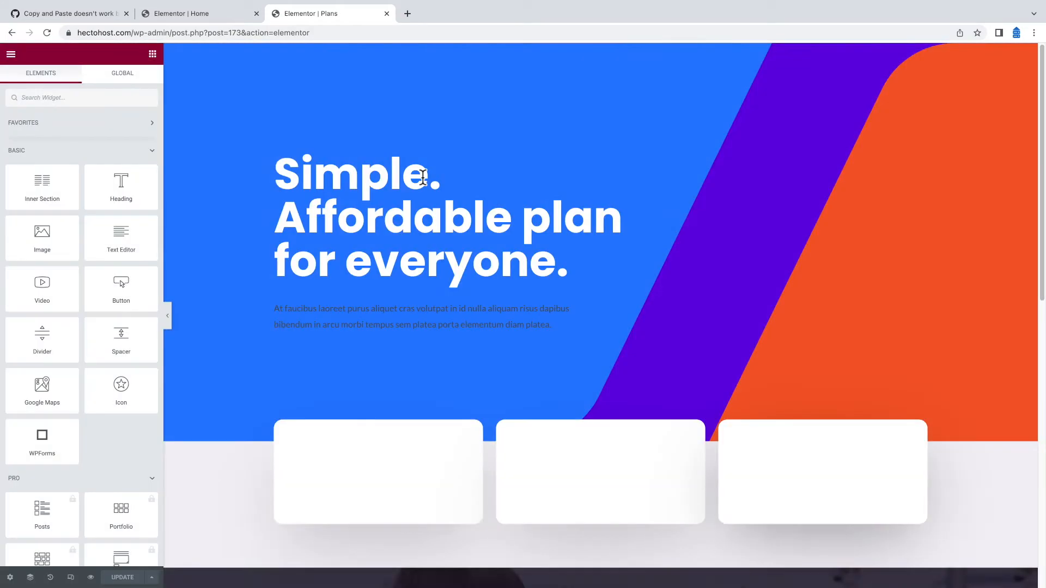
Copy the FREE pricing column from the Plans page
{"action": "scroll", "coordinate": [469, 279], "scroll_direction": "down", "scroll_amount": 2}
{"action": "scroll", "coordinate": [469, 279], "scroll_direction": "down", "scroll_amount": 5}
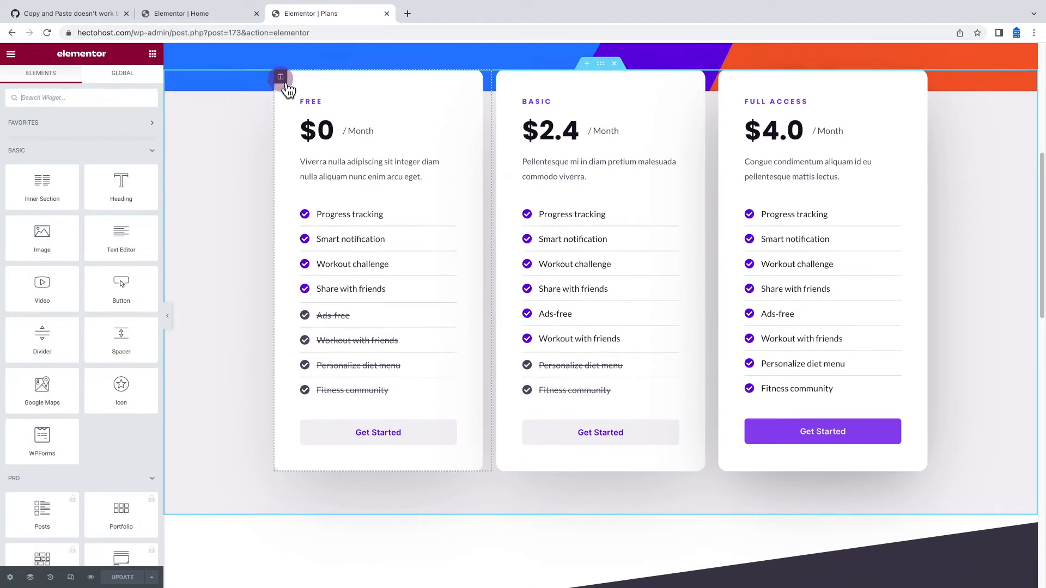
{"action": "right_click", "coordinate": [282, 80]}
{"action": "left_click", "coordinate": [310, 148]}
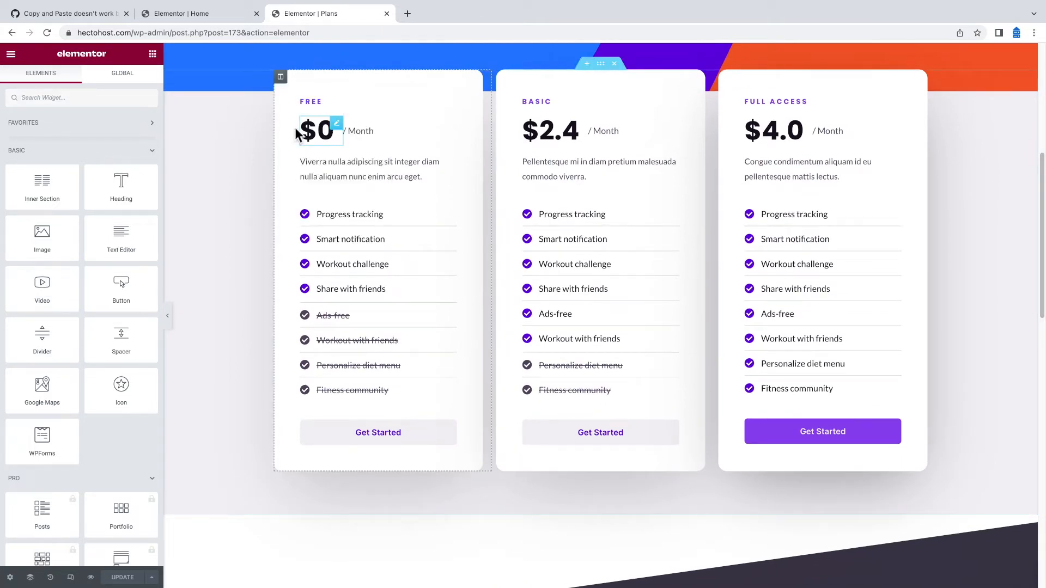
Add a single-column section under the plans heading on Home and paste the FREE card
{"action": "left_click", "coordinate": [205, 13]}
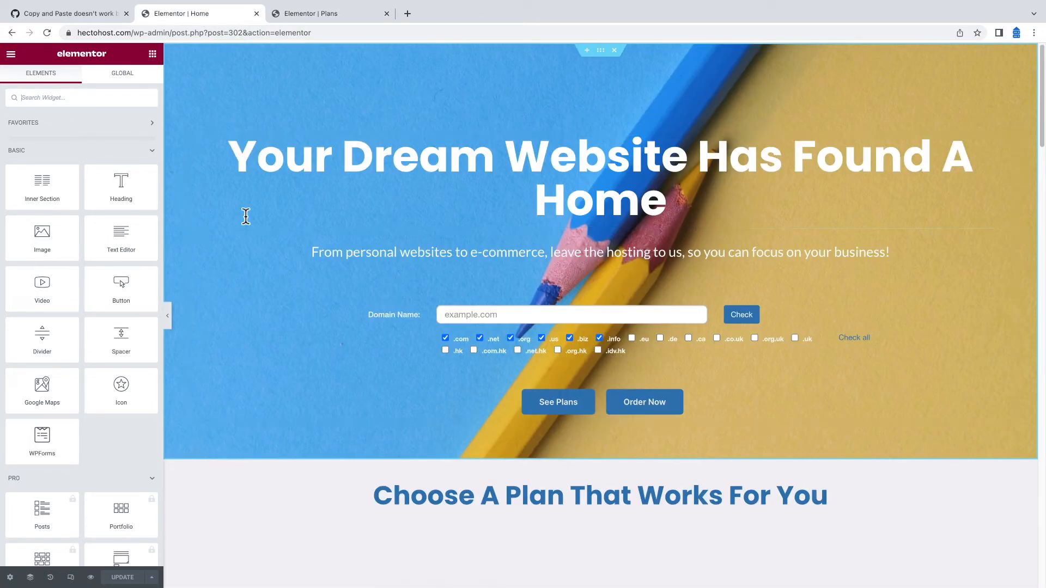
{"action": "scroll", "coordinate": [568, 504], "scroll_direction": "down", "scroll_amount": 1}
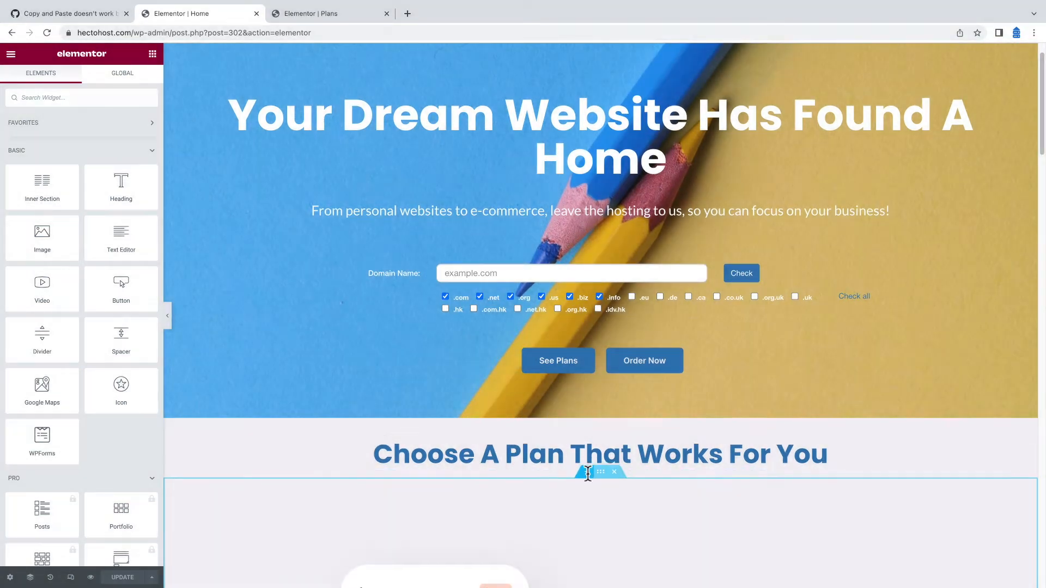
{"action": "left_click", "coordinate": [588, 470]}
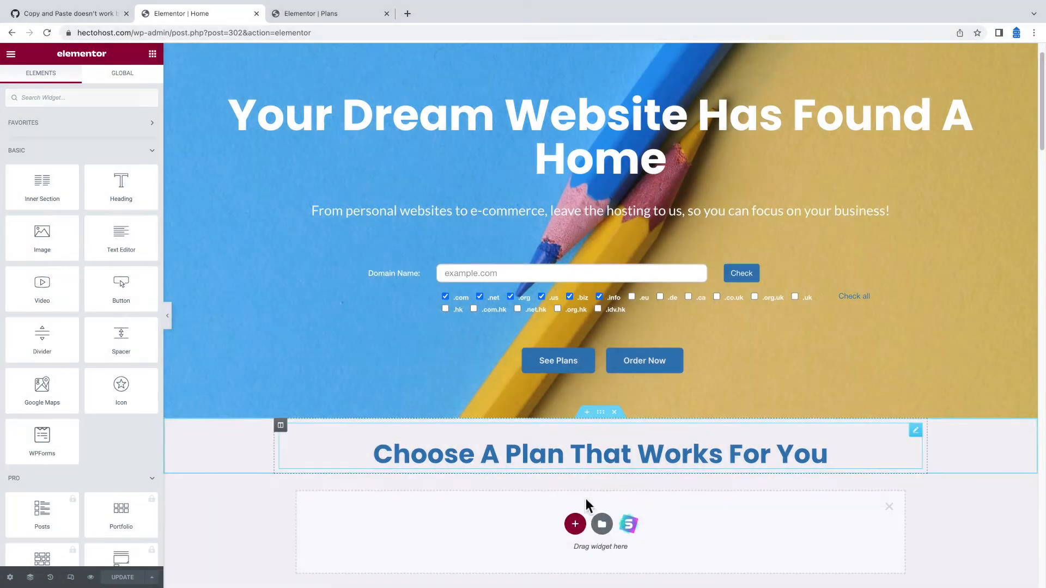
{"action": "left_click", "coordinate": [575, 523]}
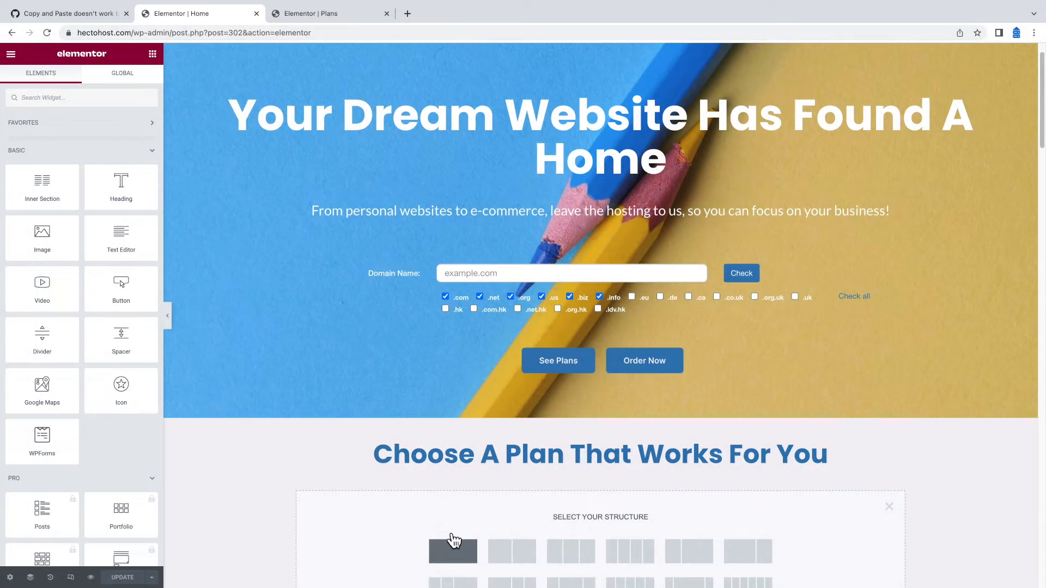
{"action": "left_click", "coordinate": [451, 542]}
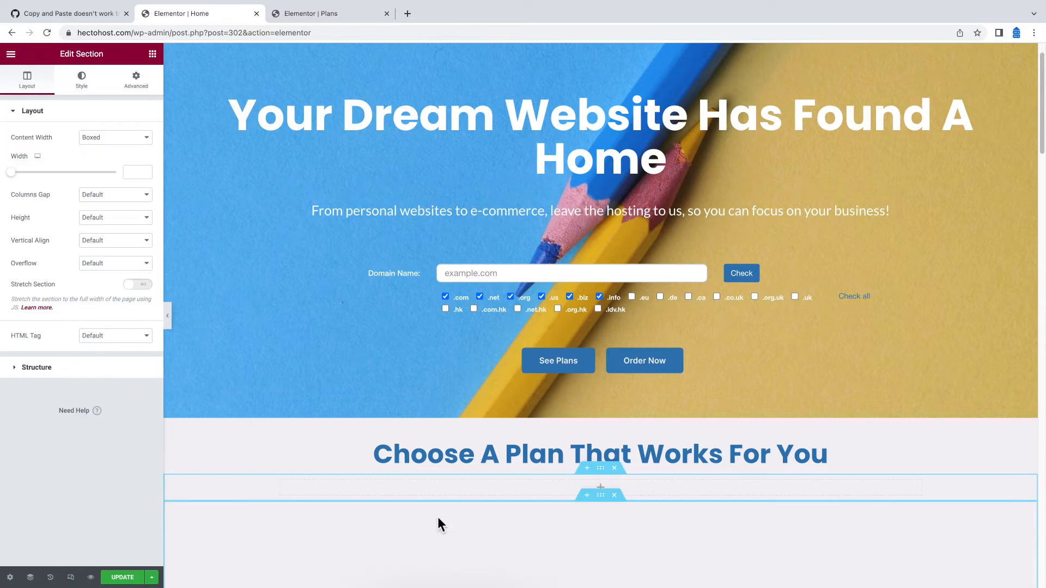
{"action": "right_click", "coordinate": [300, 489]}
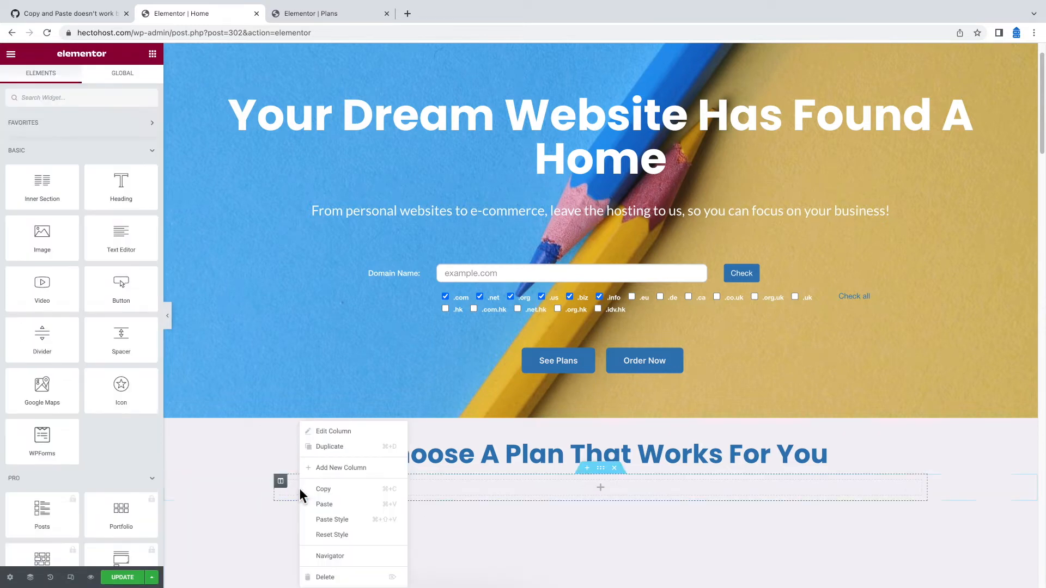
{"action": "left_click", "coordinate": [324, 505]}
{"action": "scroll", "coordinate": [413, 475], "scroll_direction": "down", "scroll_amount": 6}
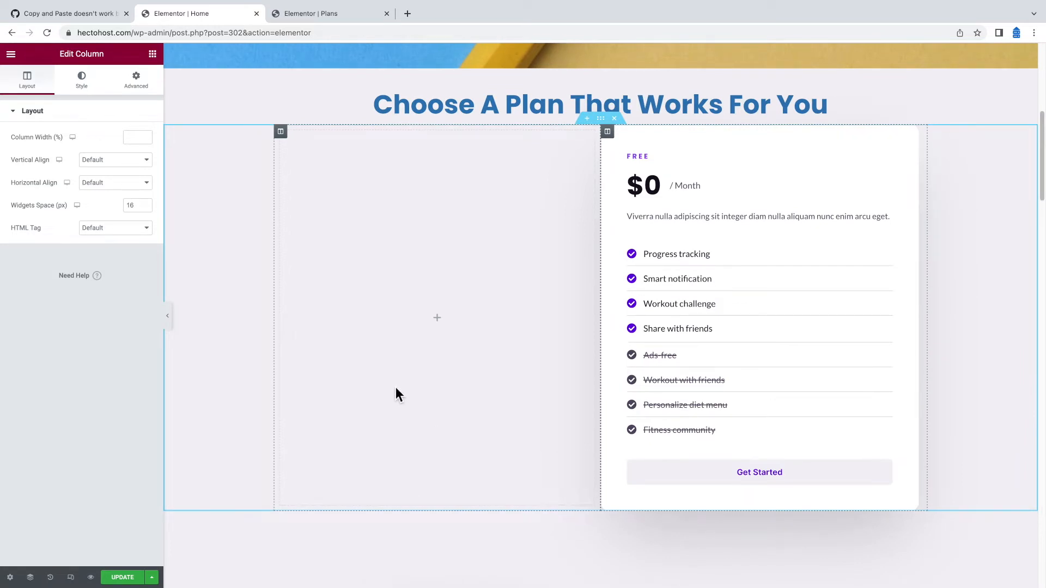
Copy the BASIC column from Plans and paste it into the Home pricing section
{"action": "left_click", "coordinate": [312, 16]}
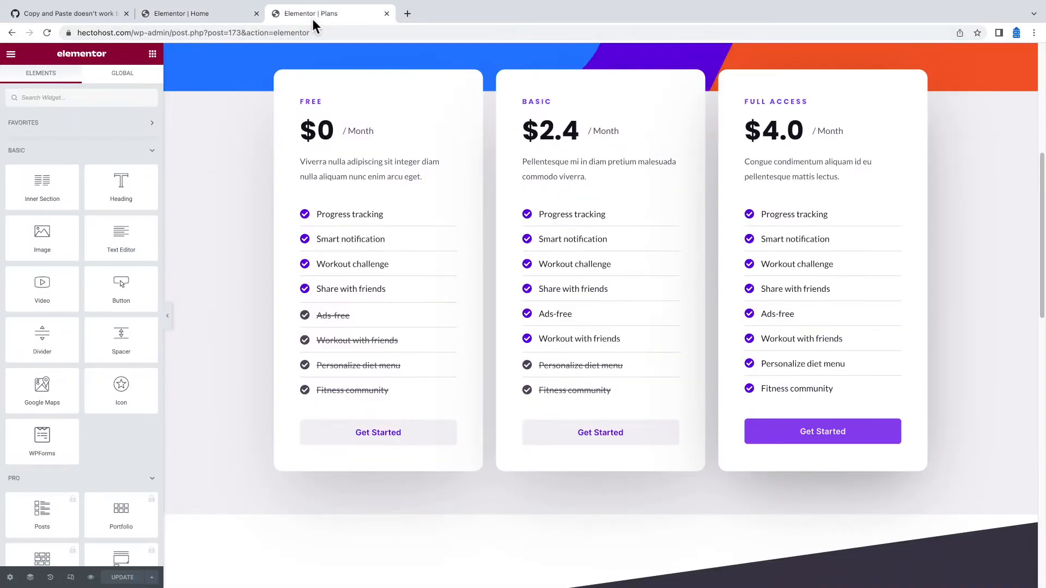
{"action": "right_click", "coordinate": [501, 78]}
{"action": "left_click", "coordinate": [535, 147]}
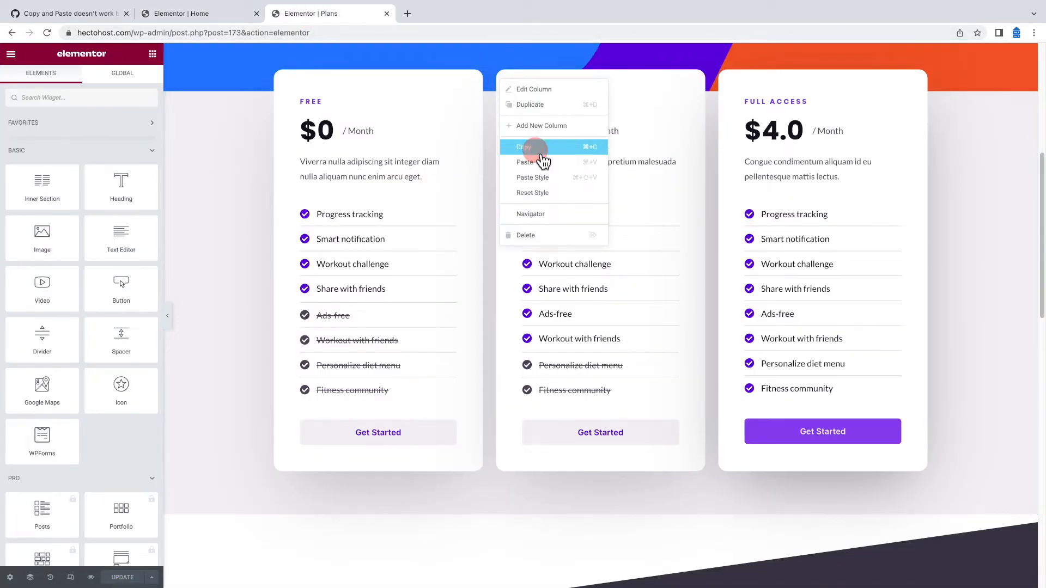
{"action": "left_click", "coordinate": [196, 14]}
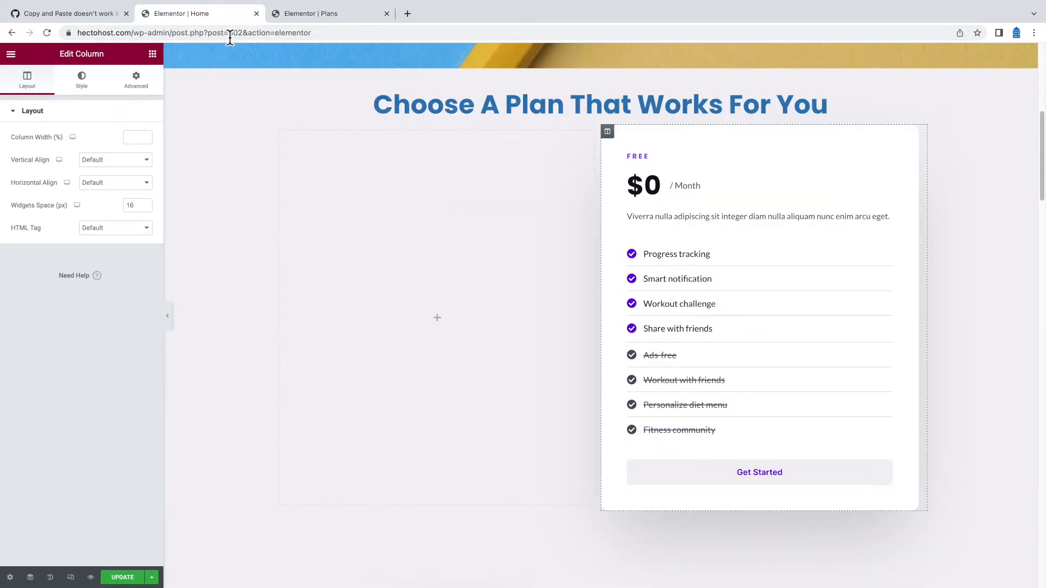
{"action": "right_click", "coordinate": [955, 201]}
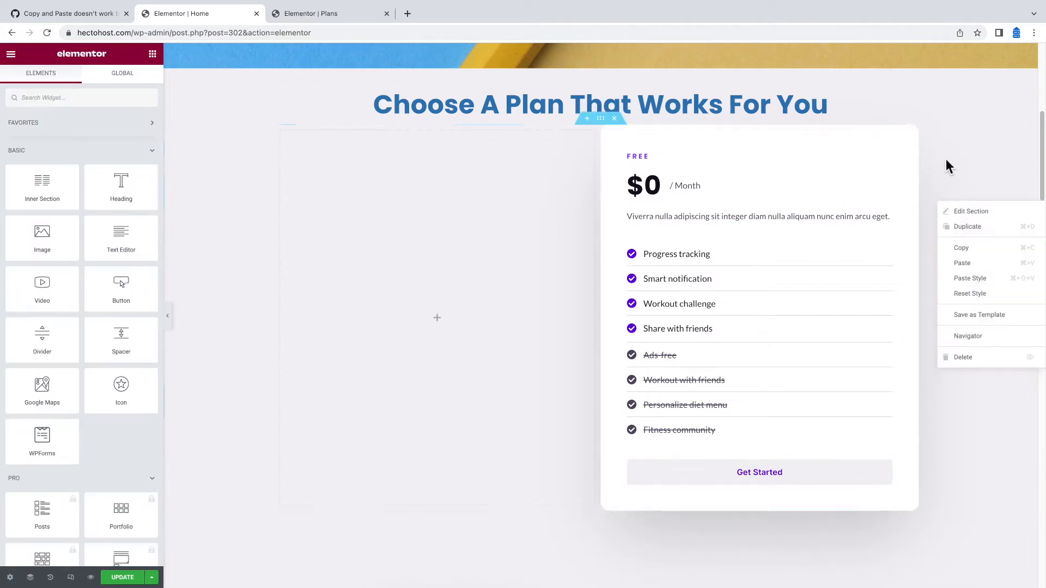
{"action": "left_click", "coordinate": [970, 266]}
Copy the FULL ACCESS column into the Home pricing section and delete the leftover empty column
{"action": "left_click", "coordinate": [305, 14]}
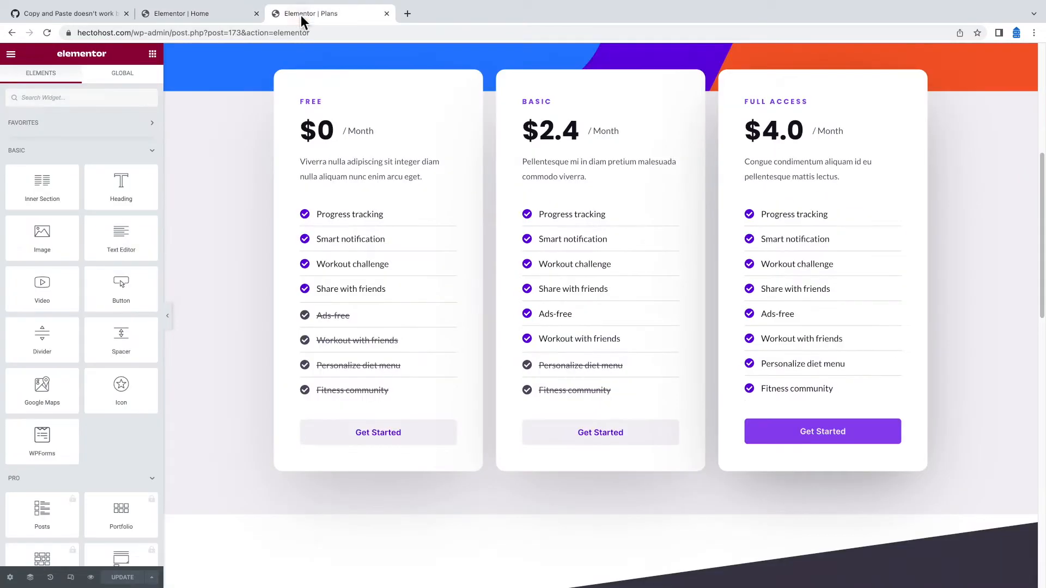
{"action": "right_click", "coordinate": [719, 80]}
{"action": "left_click", "coordinate": [756, 148]}
{"action": "left_click", "coordinate": [245, 13]}
{"action": "right_click", "coordinate": [347, 216]}
{"action": "left_click", "coordinate": [390, 299]}
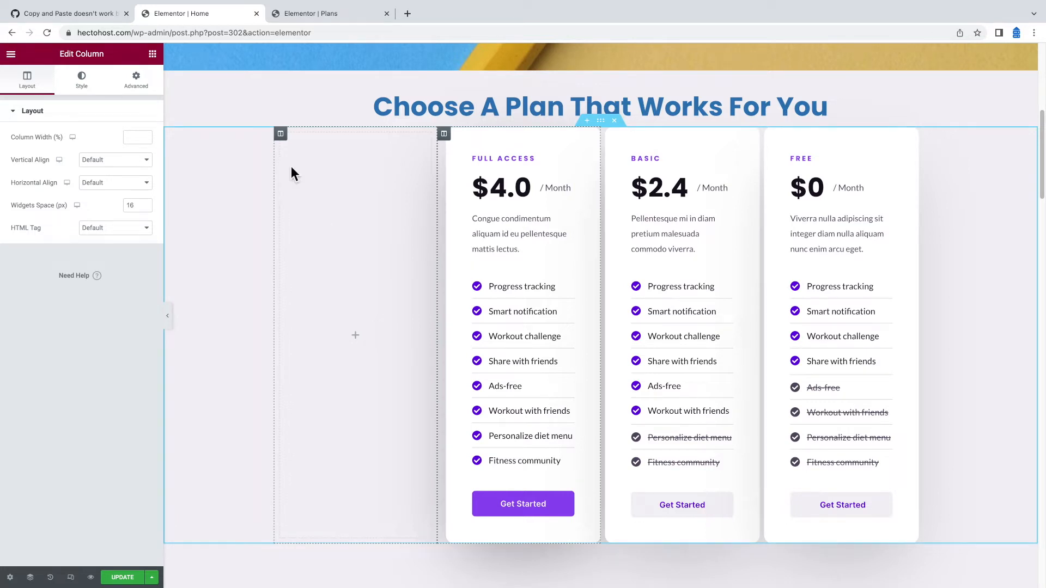
{"action": "right_click", "coordinate": [280, 134]}
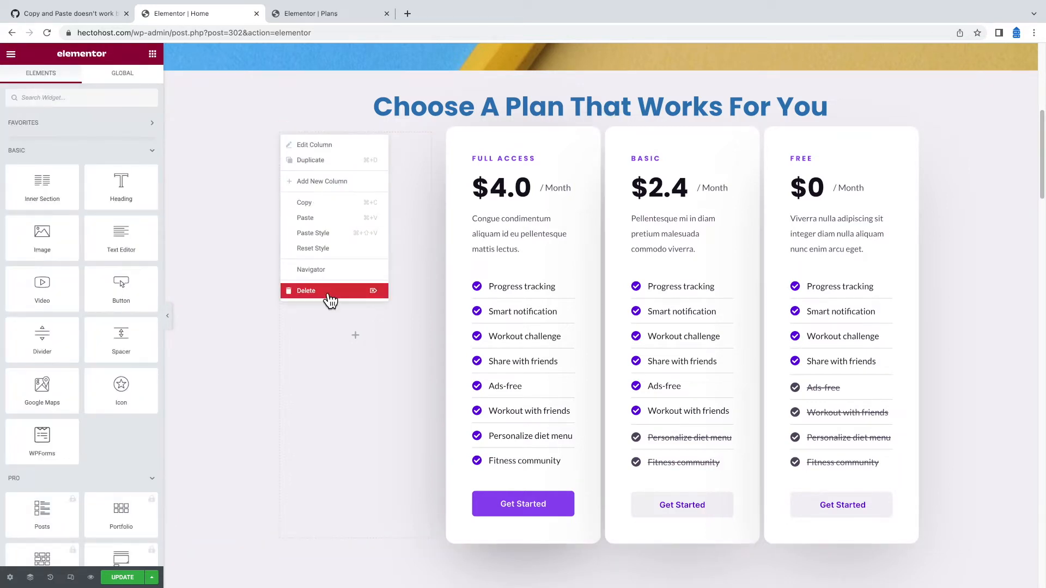
{"action": "left_click", "coordinate": [328, 297]}
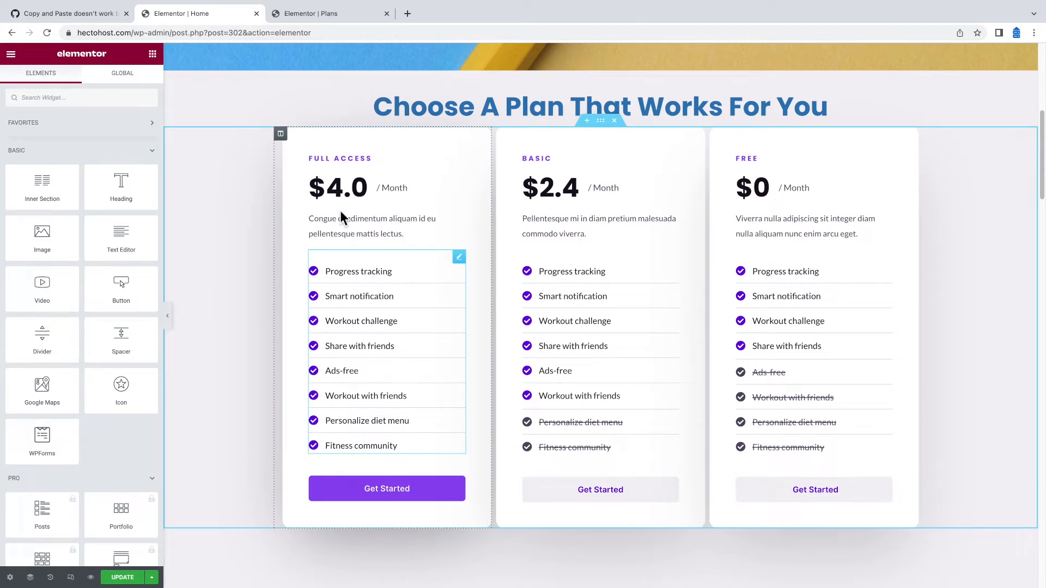
Rename the first pricing plan to Economy and change its price from 4 to 8
{"action": "left_click", "coordinate": [324, 159]}
{"action": "triple_click", "coordinate": [107, 156]}
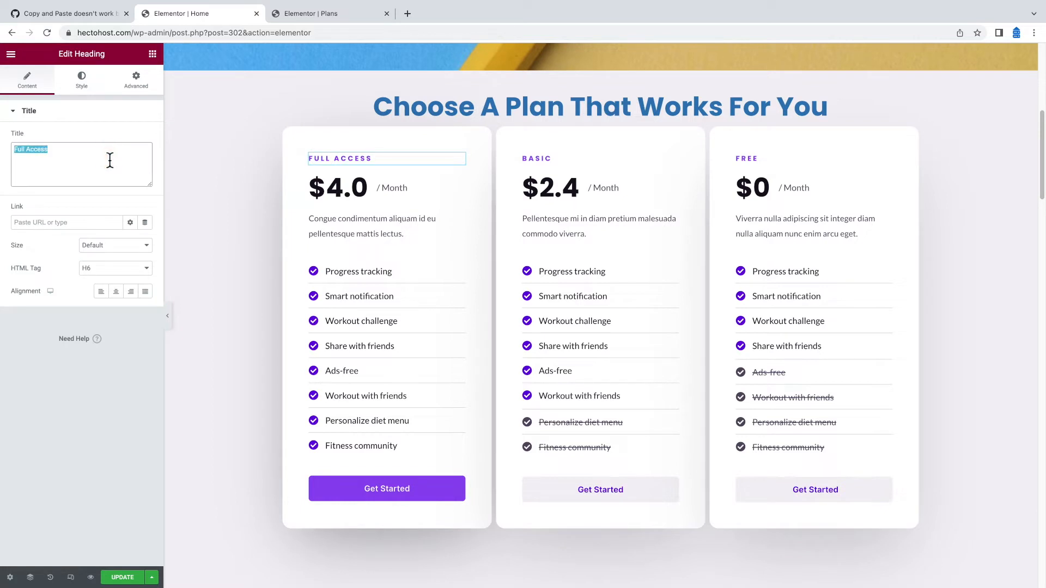
{"action": "type", "text": "Economy"}
{"action": "left_click", "coordinate": [349, 188]}
{"action": "left_click", "coordinate": [52, 180]}
{"action": "key", "text": "BackSpace"}
{"action": "type", "text": "8"}
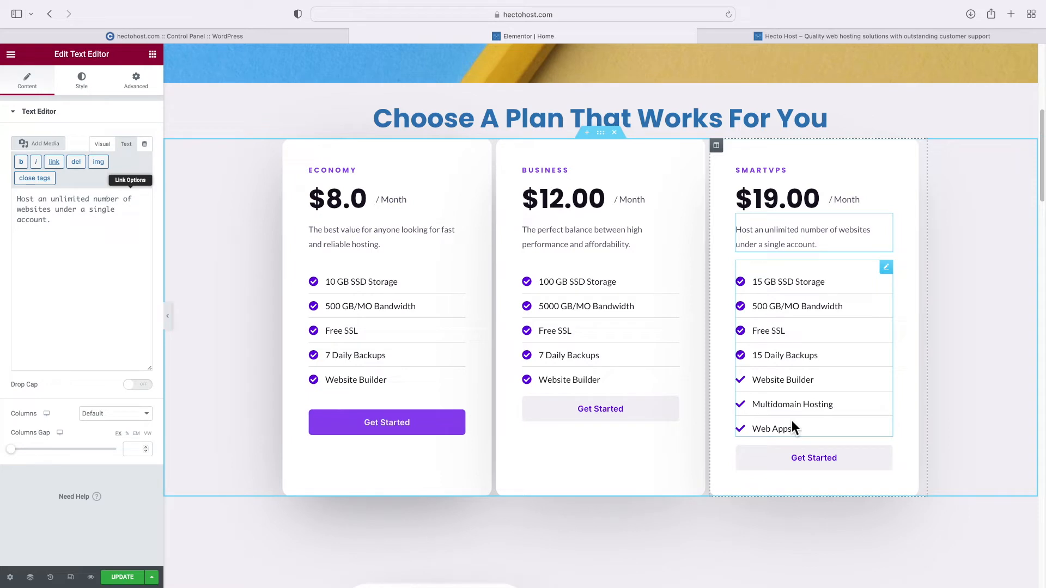
Link Economy's Get Started button to /hosting-order and update the page
{"action": "left_click", "coordinate": [412, 432]}
{"action": "left_click", "coordinate": [42, 195]}
{"action": "type", "text": "/hosting-order"}
{"action": "left_click", "coordinate": [124, 577]}
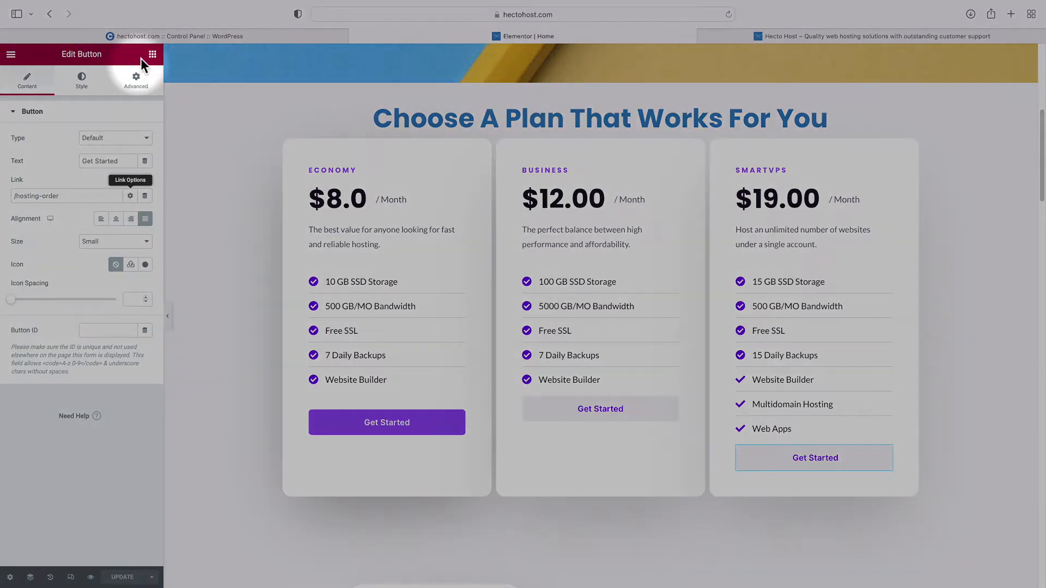
{"action": "left_click", "coordinate": [152, 54]}
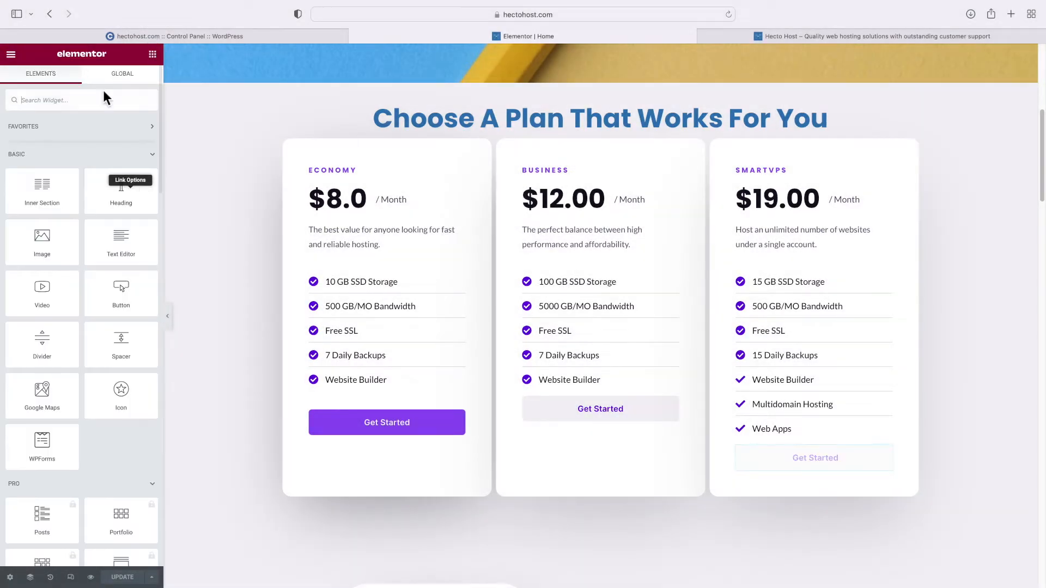
Add a Menu Anchor with ID 'plans' under the Choose A Plan heading
{"action": "left_click", "coordinate": [62, 101]}
{"action": "type", "text": "anchor"}
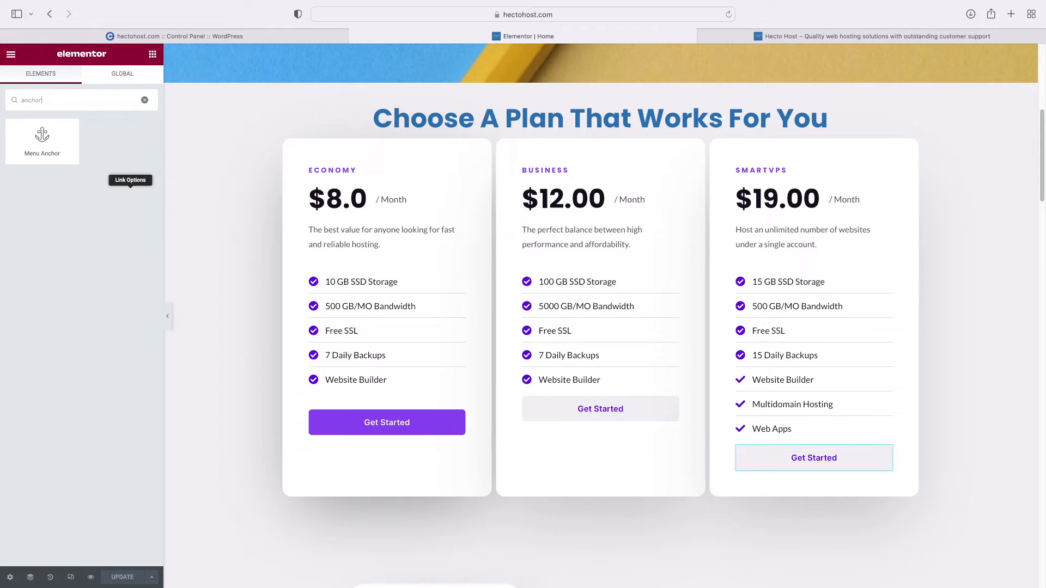
{"action": "left_click_drag", "start_coordinate": [51, 149], "coordinate": [489, 131]}
{"action": "left_click", "coordinate": [93, 148]}
{"action": "type", "text": "plans"}
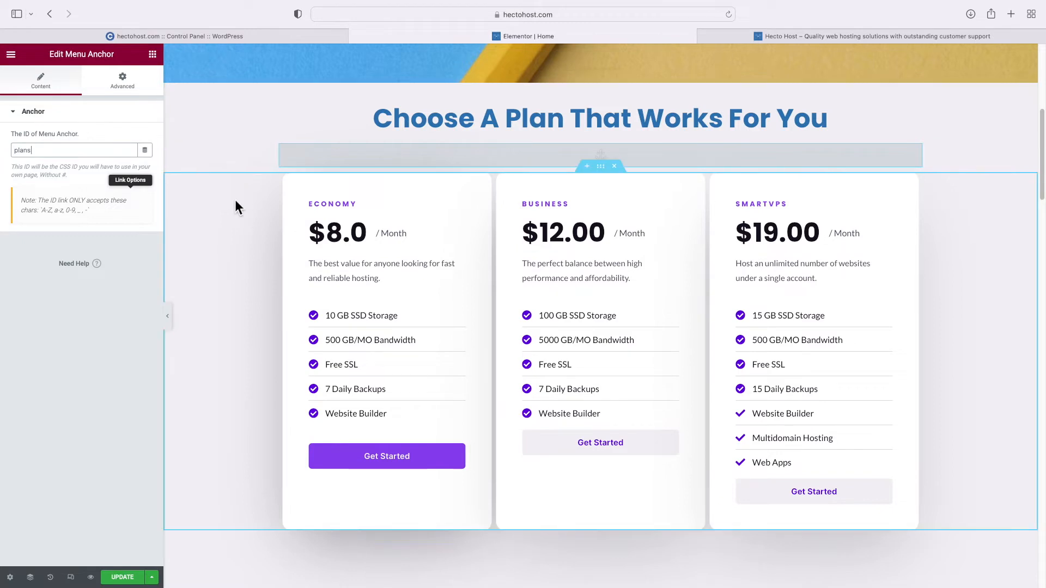
Point the hero's See Plans button link to #plans and test the jump
{"action": "scroll", "coordinate": [240, 207], "scroll_direction": "up", "scroll_amount": 6}
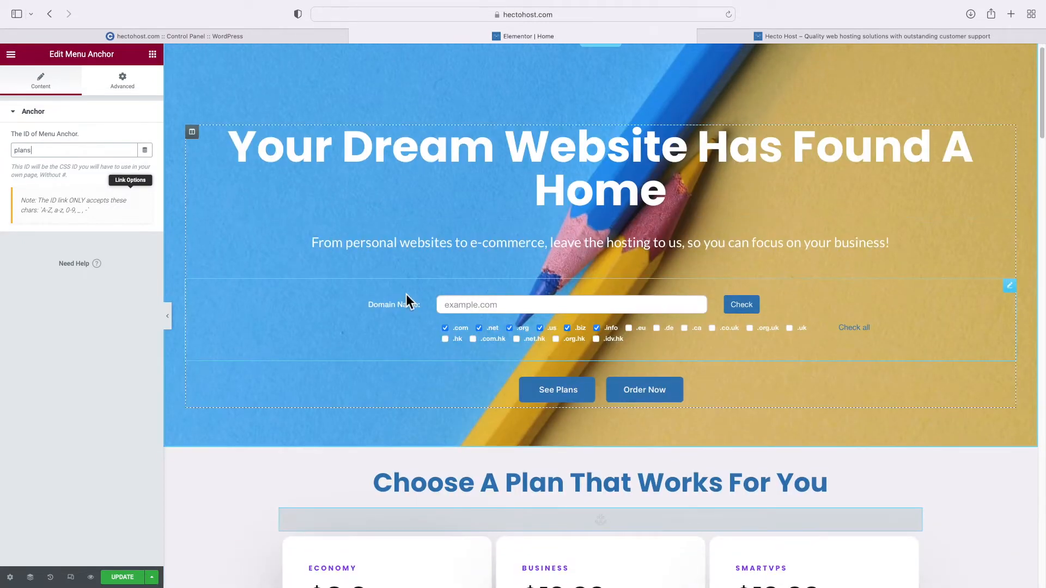
{"action": "left_click", "coordinate": [545, 394]}
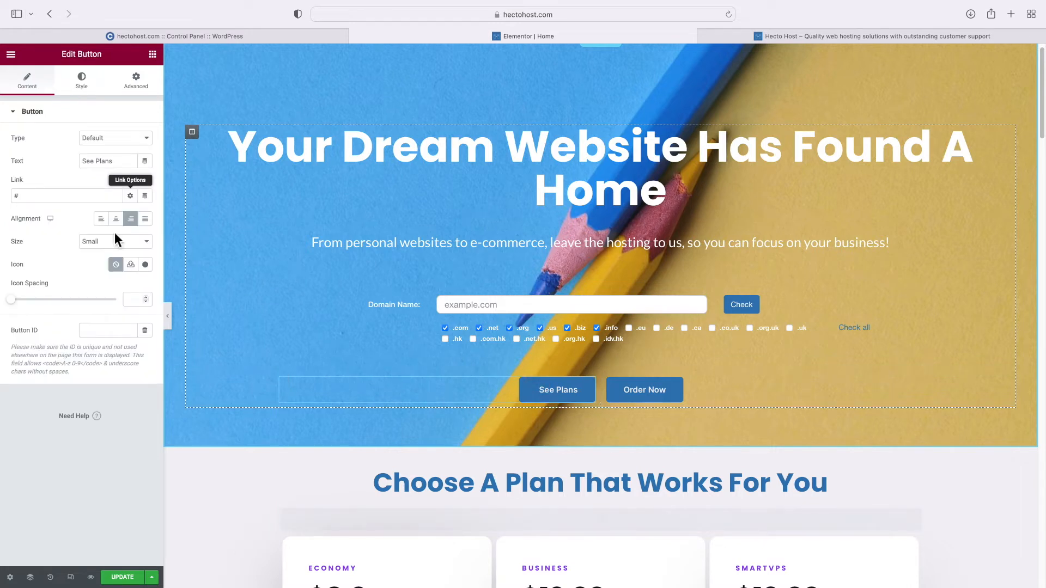
{"action": "left_click", "coordinate": [43, 197]}
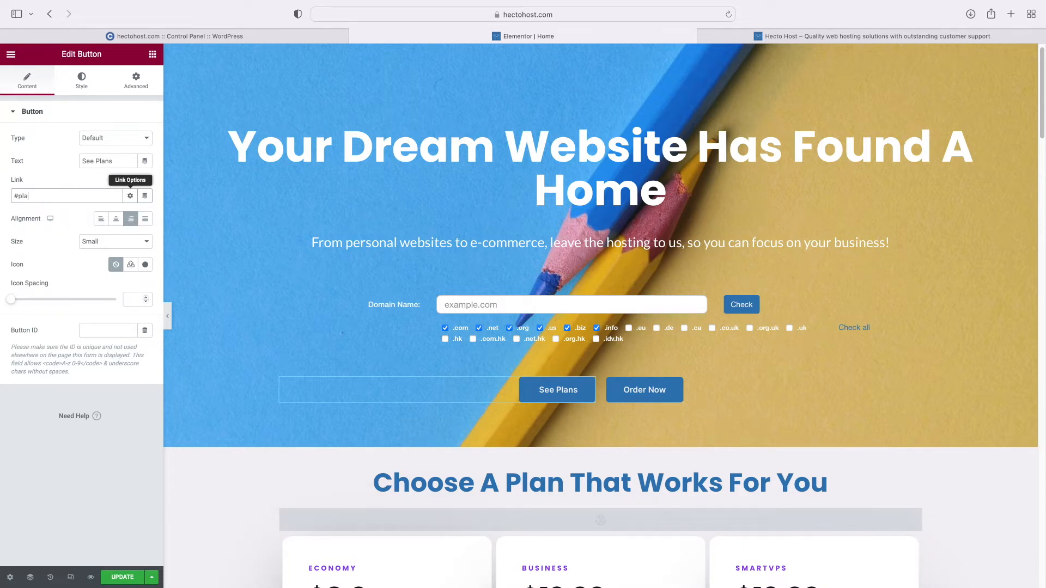
{"action": "left_click", "coordinate": [557, 392]}
{"action": "scroll", "coordinate": [525, 357], "scroll_direction": "down", "scroll_amount": 10}
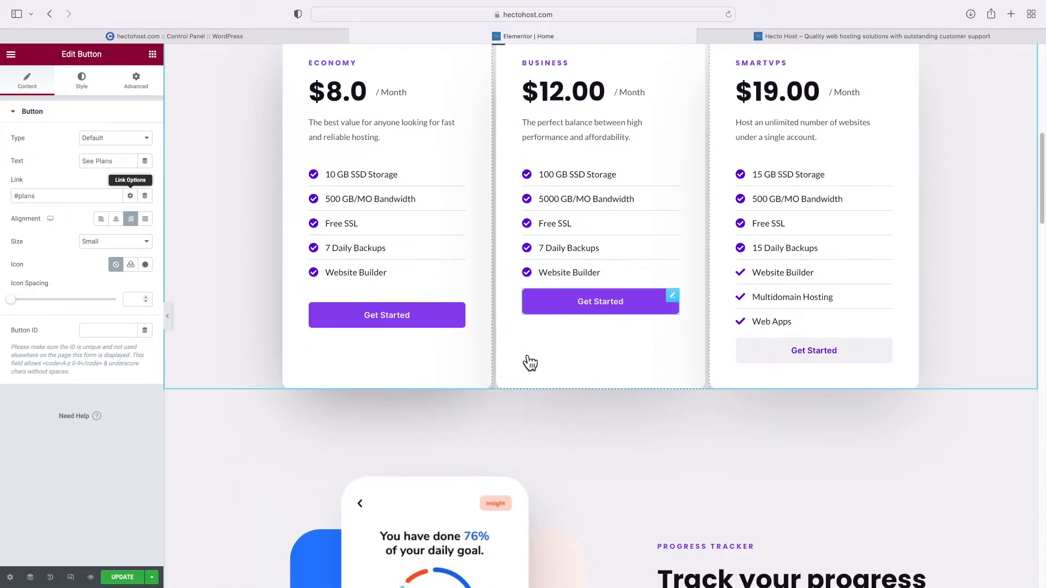
{"action": "scroll", "coordinate": [524, 351], "scroll_direction": "up", "scroll_amount": 8}
{"action": "scroll", "coordinate": [524, 352], "scroll_direction": "down", "scroll_amount": 4}
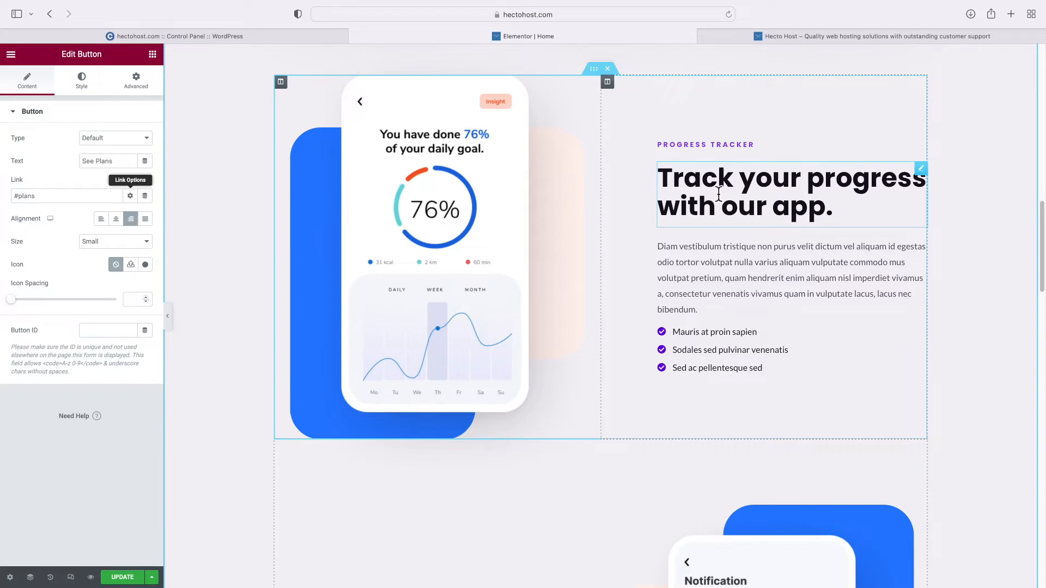
Retitle the section's label and heading to 'World Class Email Included'
{"action": "left_click", "coordinate": [681, 145]}
{"action": "triple_click", "coordinate": [108, 155]}
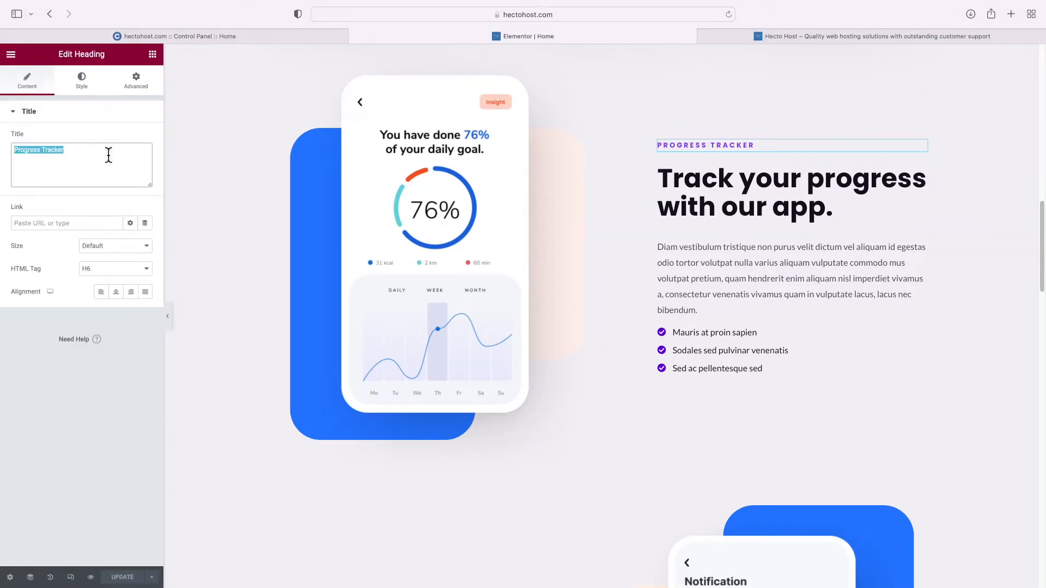
{"action": "type", "text": "why pay extra for email?"}
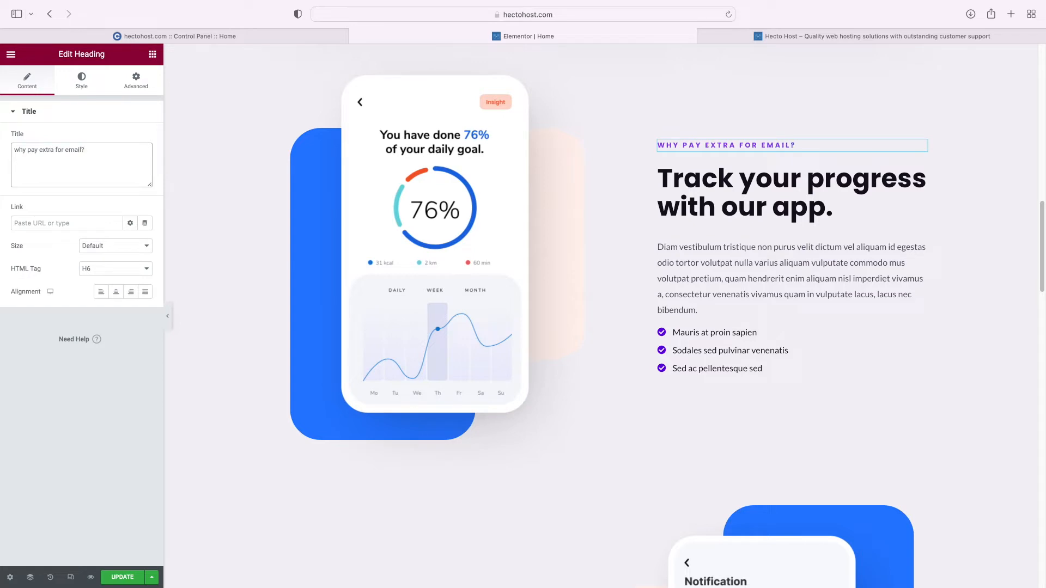
{"action": "type", "text": "World Class Ema"}
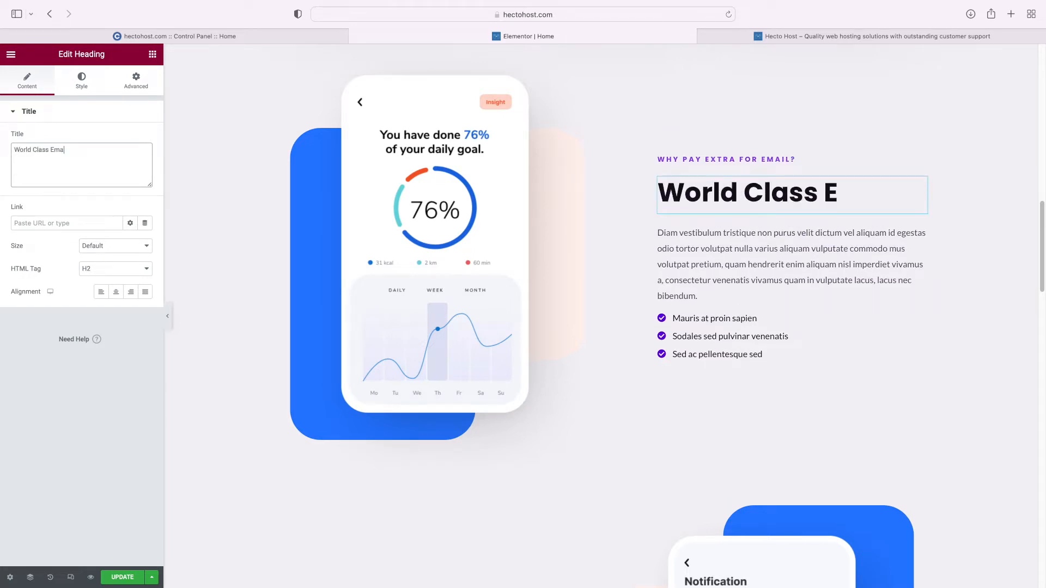
{"action": "type", "text": "il Included"}
Replace the lorem paragraph with the pasted email-service text
{"action": "left_click", "coordinate": [673, 271]}
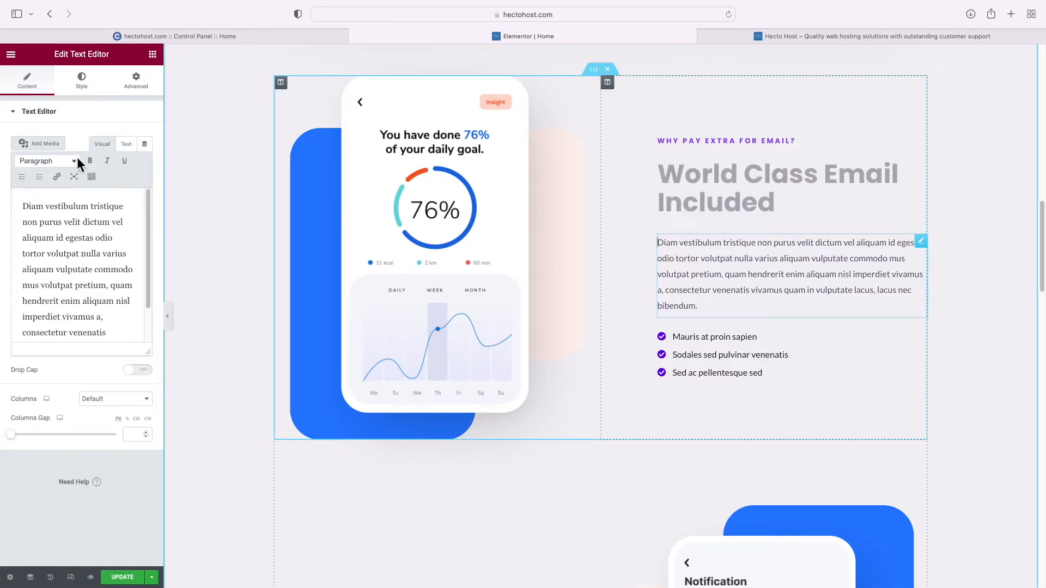
{"action": "left_click", "coordinate": [126, 143]}
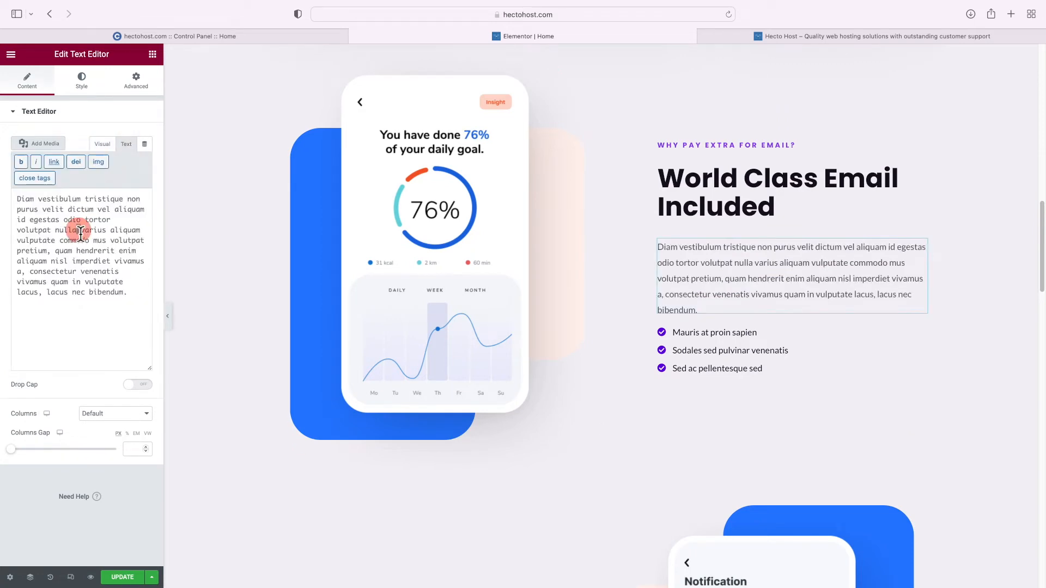
{"action": "key", "text": "super+a"}
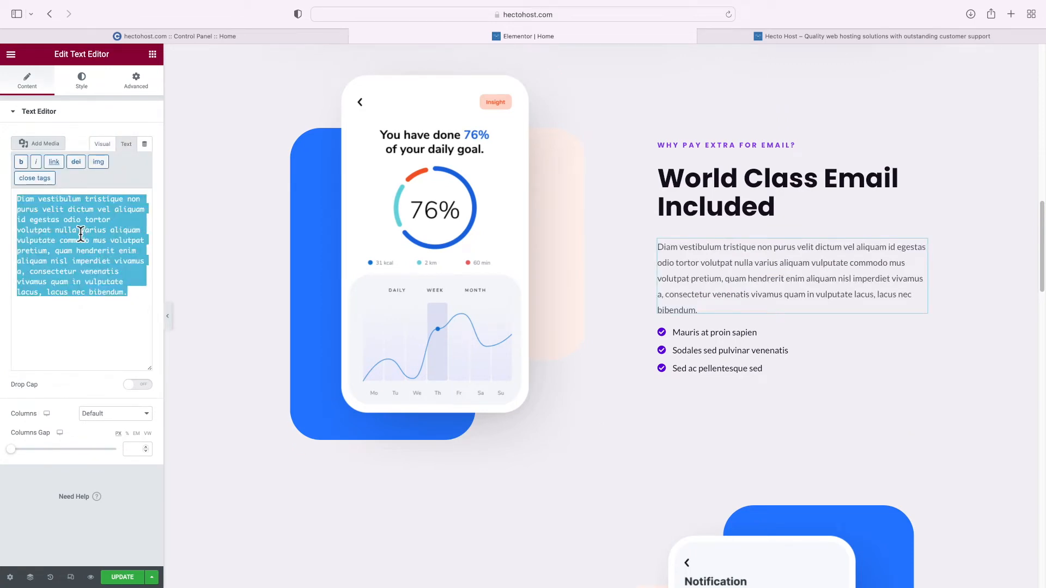
{"action": "key", "text": "BackSpace"}
{"action": "type", "text": "All of our plans come with an email service with all the features you could ask for. You can create an unlimited number of mailboxes under your domain, set up mailing lists, autoresponders, email forwarders. You can access the mailboxes with an email client (over POP3 and IMAP) and also via the Webmail. The email service includes powerful antispam tools."}
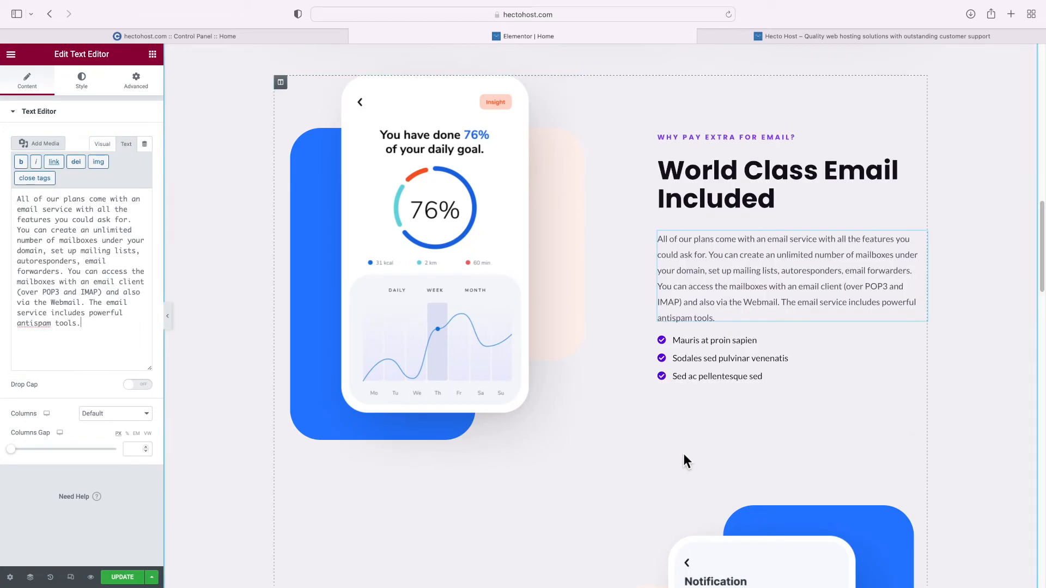
Rename the three bullets to IMAPS/POP3S, Daily Email Backups and Powerful Antispam Utilities
{"action": "left_click", "coordinate": [689, 353]}
{"action": "left_click", "coordinate": [71, 177]}
{"action": "triple_click", "coordinate": [68, 215]}
{"action": "type", "text": "IMAPS/POP3S"}
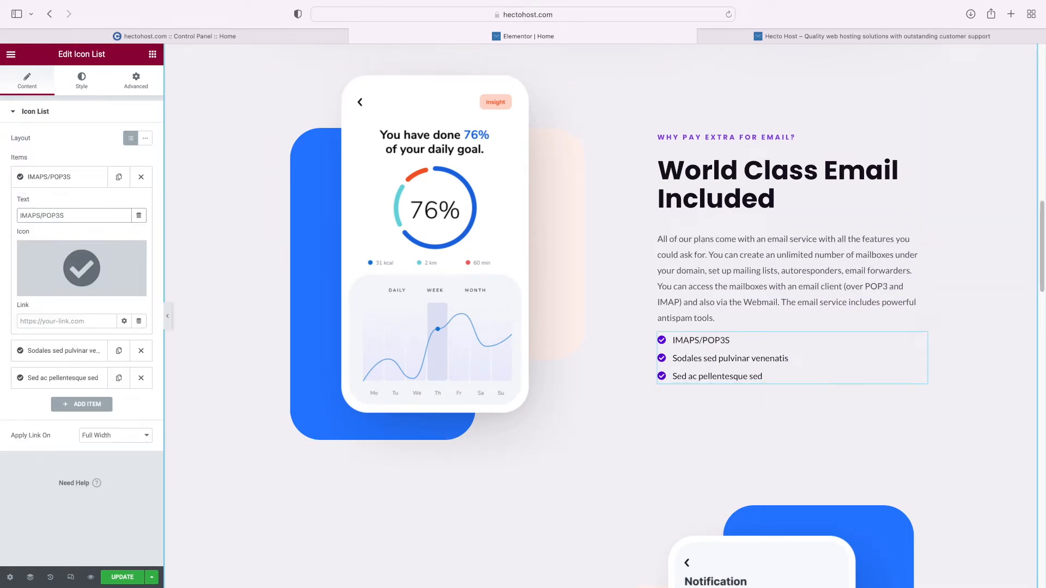
{"action": "left_click", "coordinate": [51, 351]}
{"action": "triple_click", "coordinate": [37, 242]}
{"action": "type", "text": "Daily Email Backups"}
{"action": "left_click", "coordinate": [68, 378]}
{"action": "double_click", "coordinate": [54, 270]}
{"action": "triple_click", "coordinate": [54, 270]}
{"action": "type", "text": "Powerful Antispam Utilities"}
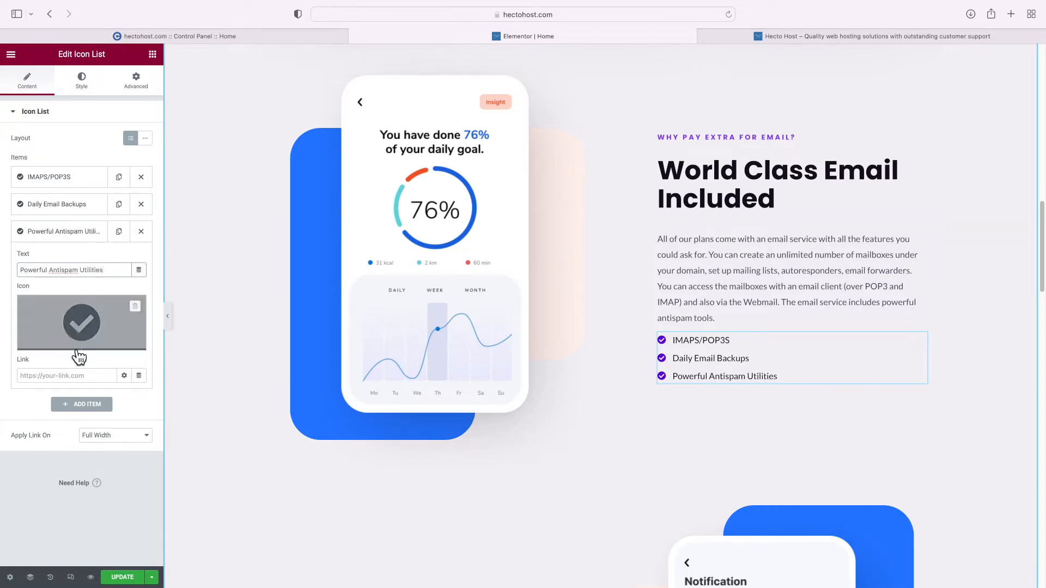
Duplicate the third bullet into a fourth item reading Webmail/Roundcube
{"action": "left_click", "coordinate": [68, 233]}
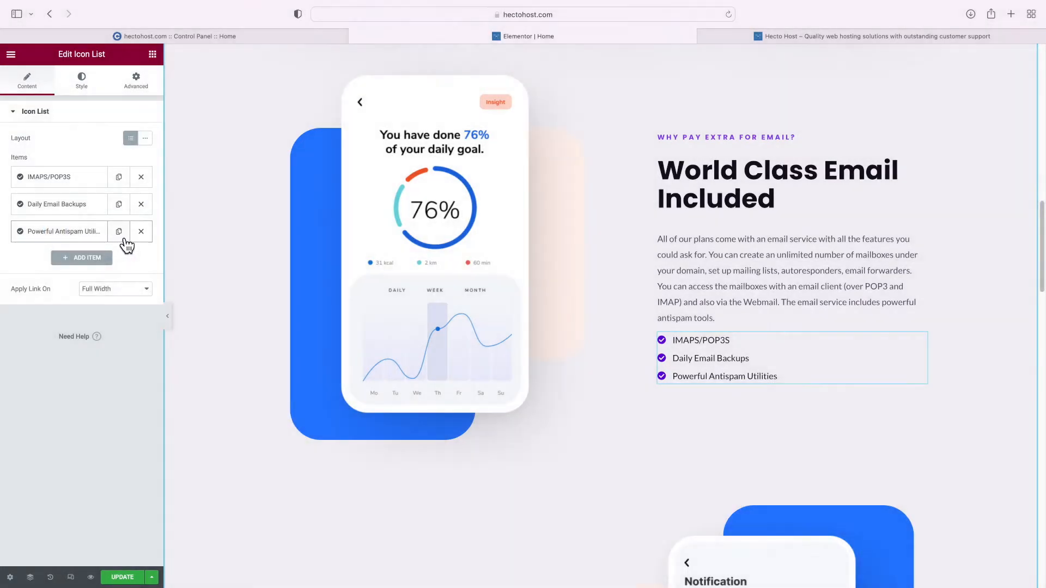
{"action": "left_click", "coordinate": [119, 233]}
{"action": "left_click", "coordinate": [71, 259]}
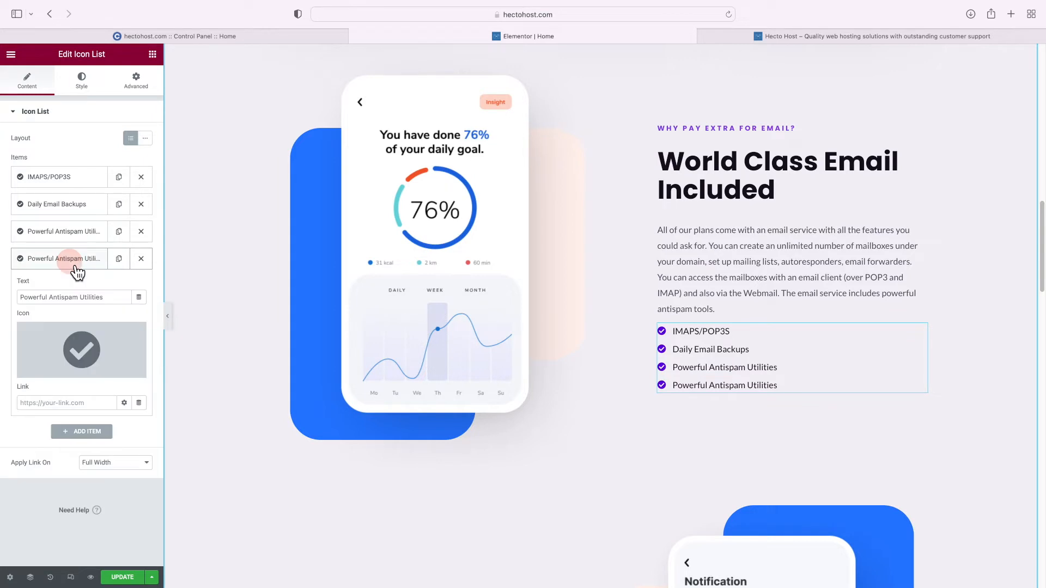
{"action": "triple_click", "coordinate": [64, 297]}
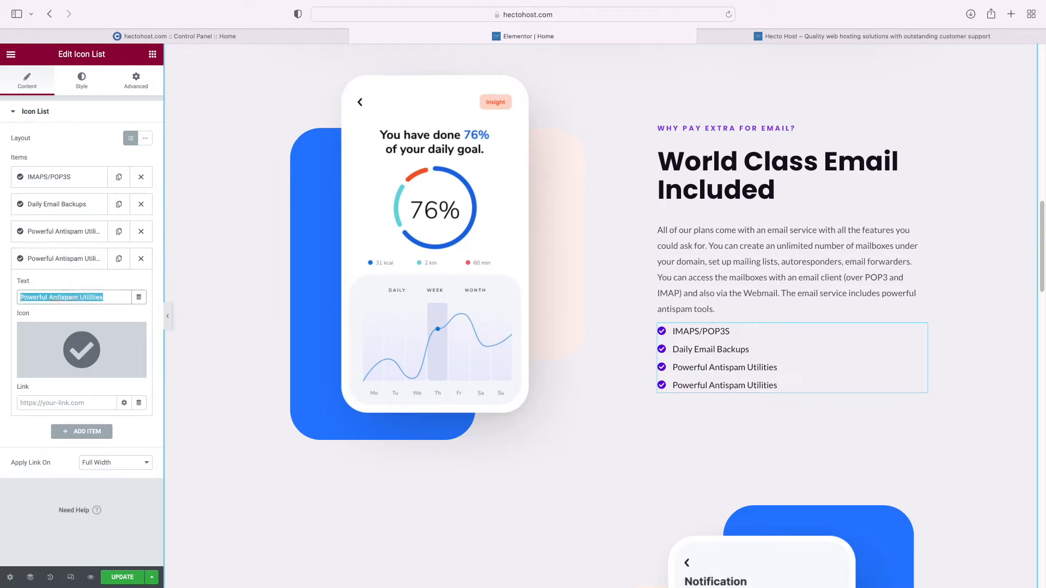
{"action": "type", "text": "Webmail/Roundcube"}
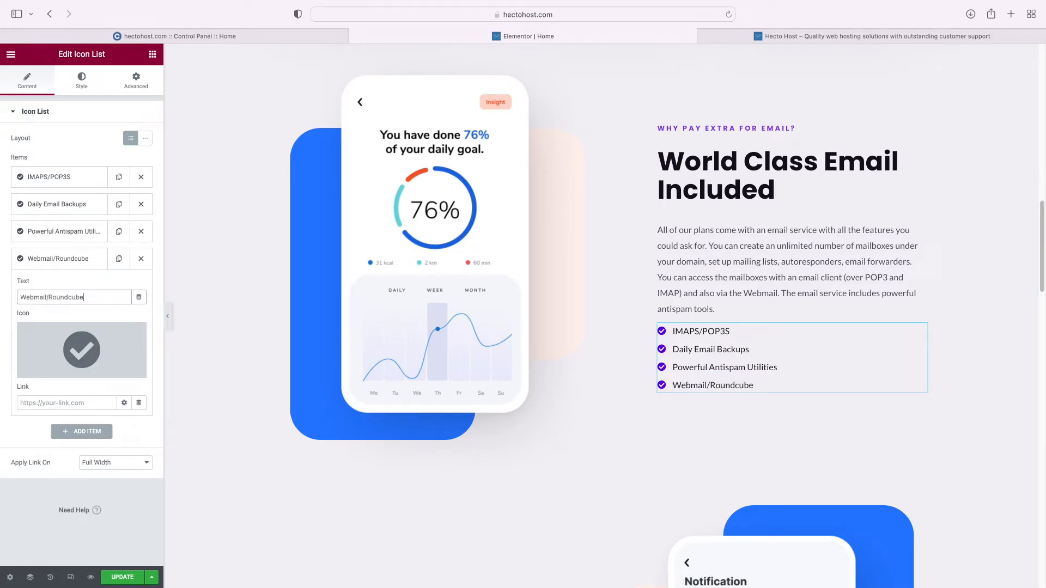
{"action": "left_click", "coordinate": [79, 260]}
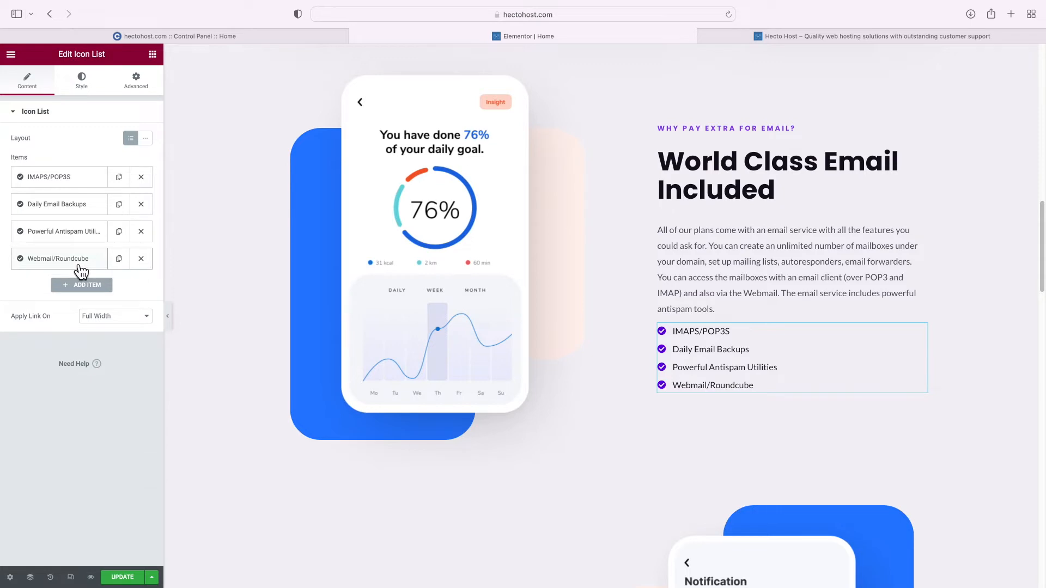
{"action": "left_click", "coordinate": [406, 230]}
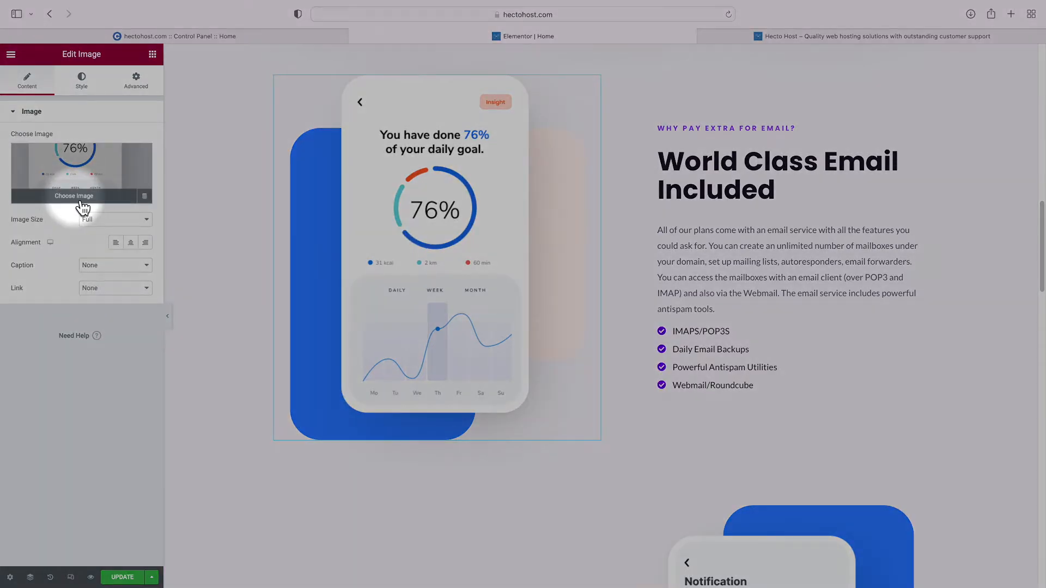
Replace the phone mockup image with an uploaded roundcube.png
{"action": "left_click", "coordinate": [76, 199]}
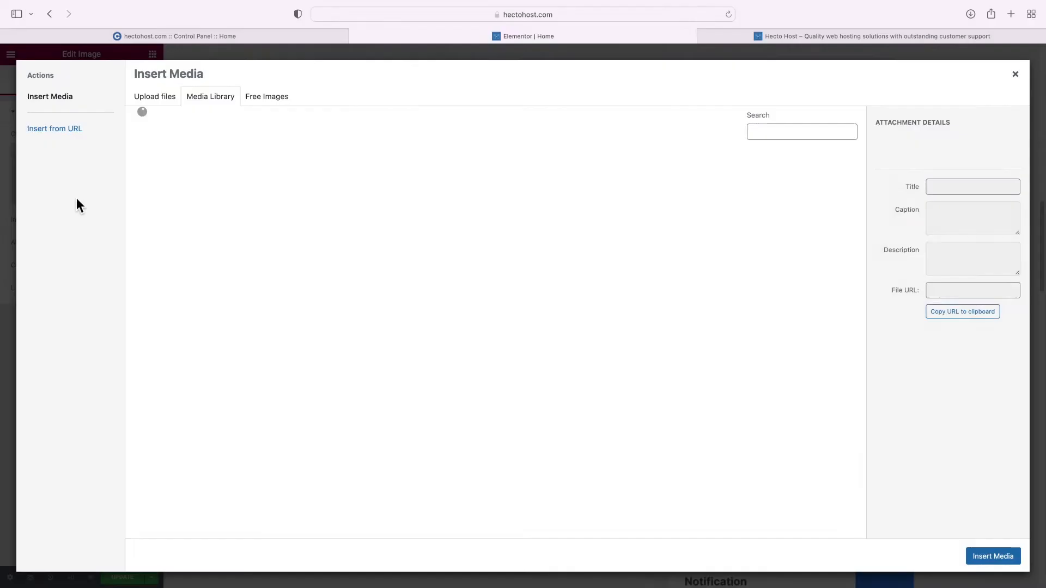
{"action": "left_click", "coordinate": [154, 96]}
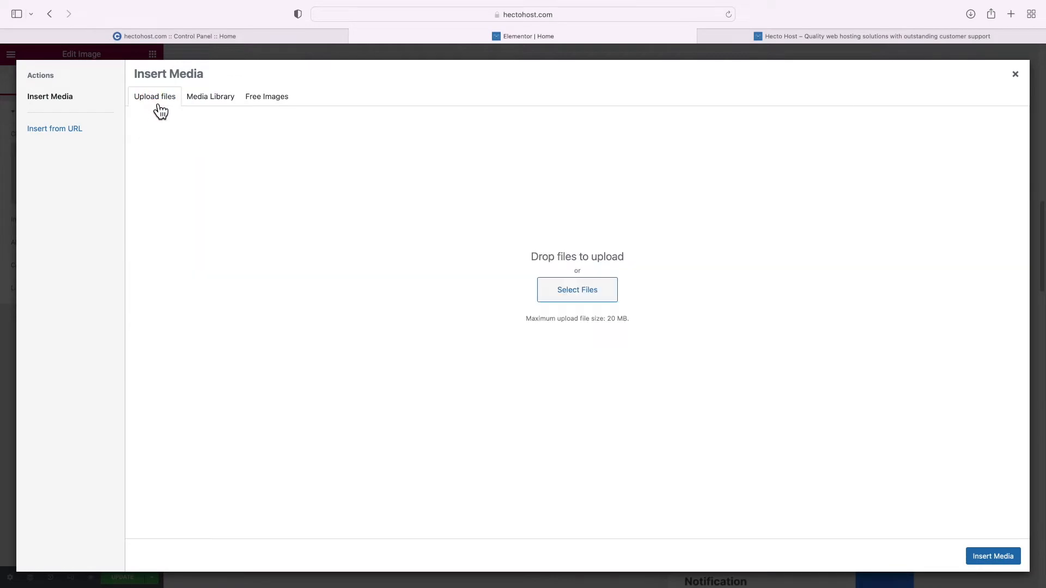
{"action": "left_click", "coordinate": [606, 295]}
{"action": "left_click", "coordinate": [457, 368]}
{"action": "left_click", "coordinate": [692, 401]}
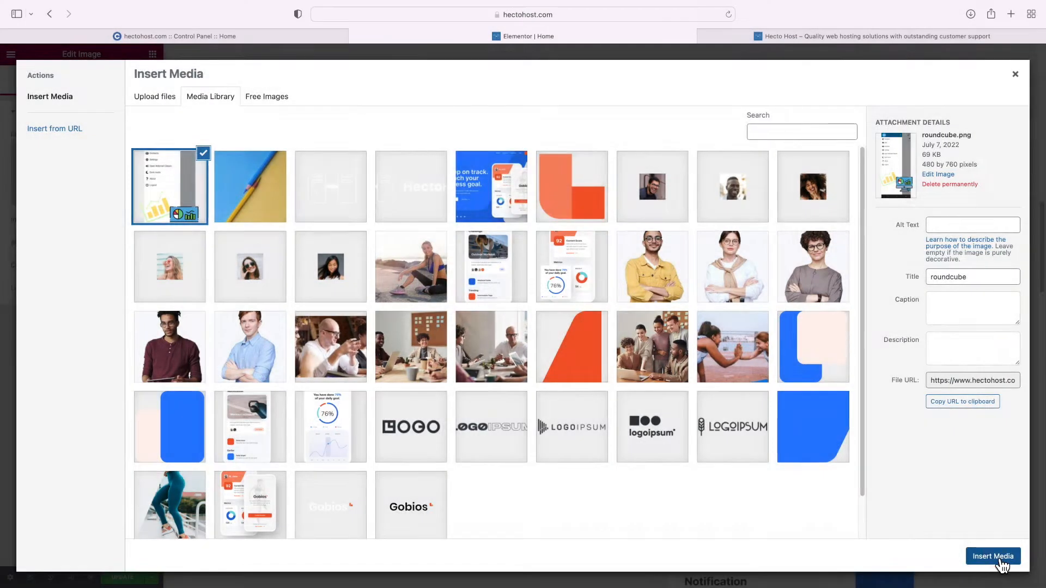
{"action": "left_click", "coordinate": [993, 556]}
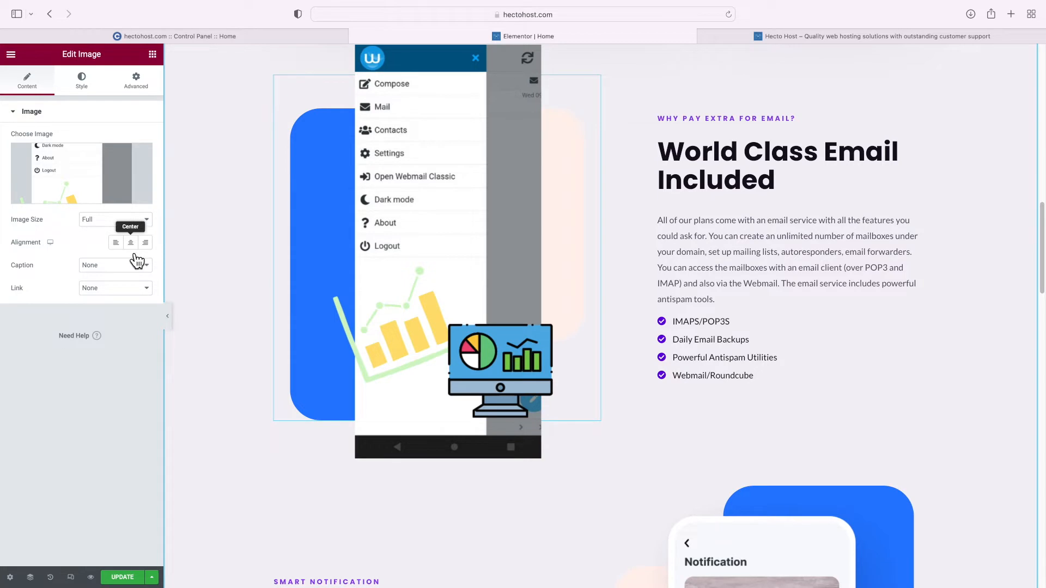
Align the screenshot left and delete its column's background image
{"action": "left_click", "coordinate": [116, 246]}
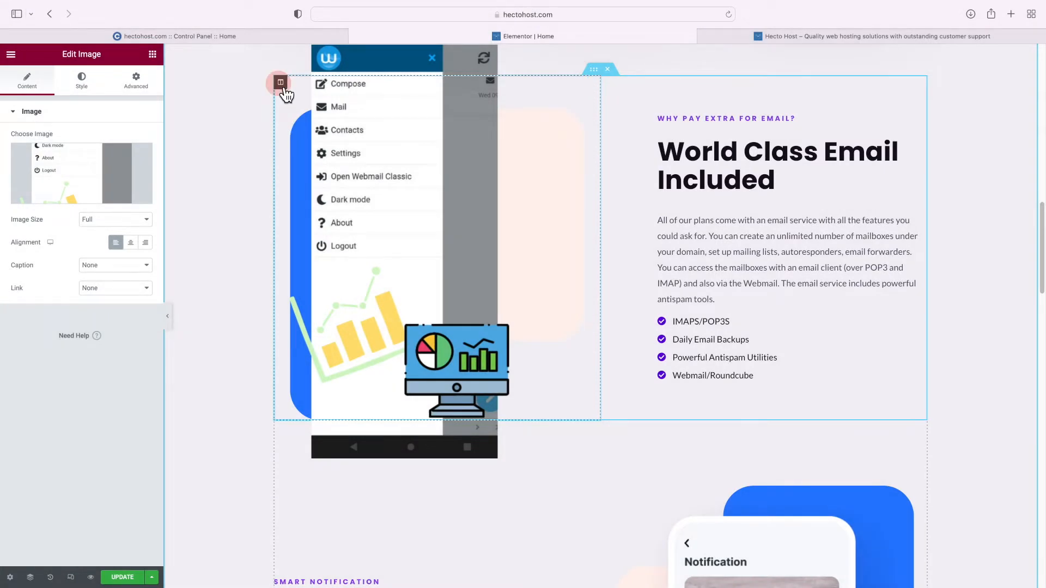
{"action": "left_click", "coordinate": [280, 83]}
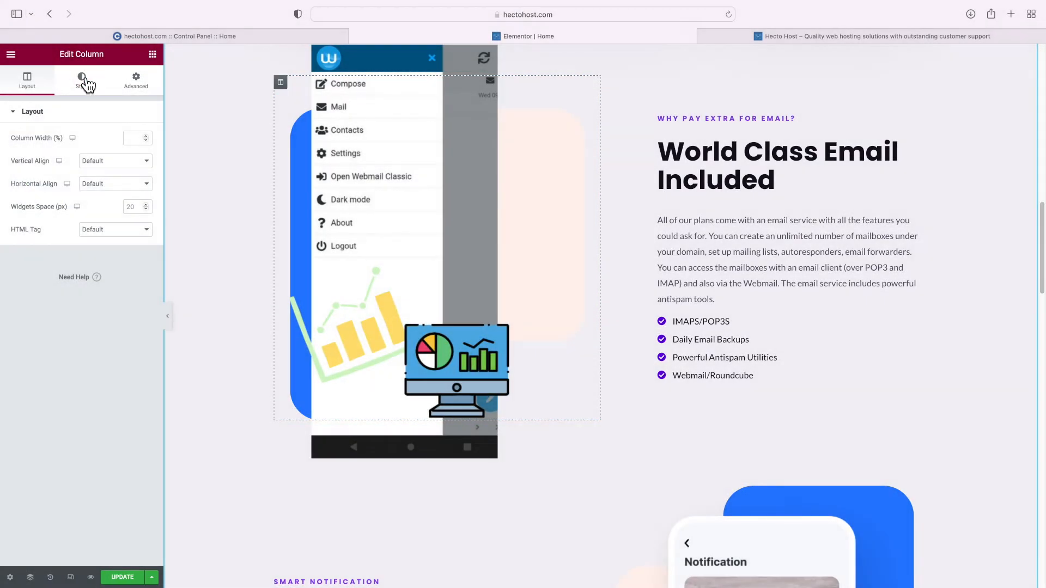
{"action": "left_click", "coordinate": [83, 80]}
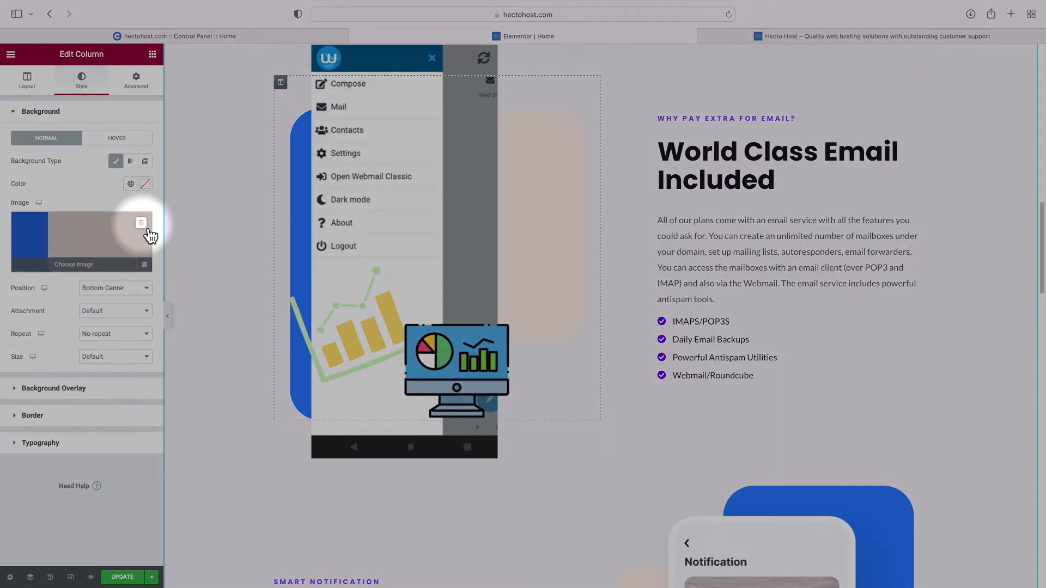
{"action": "left_click", "coordinate": [143, 225]}
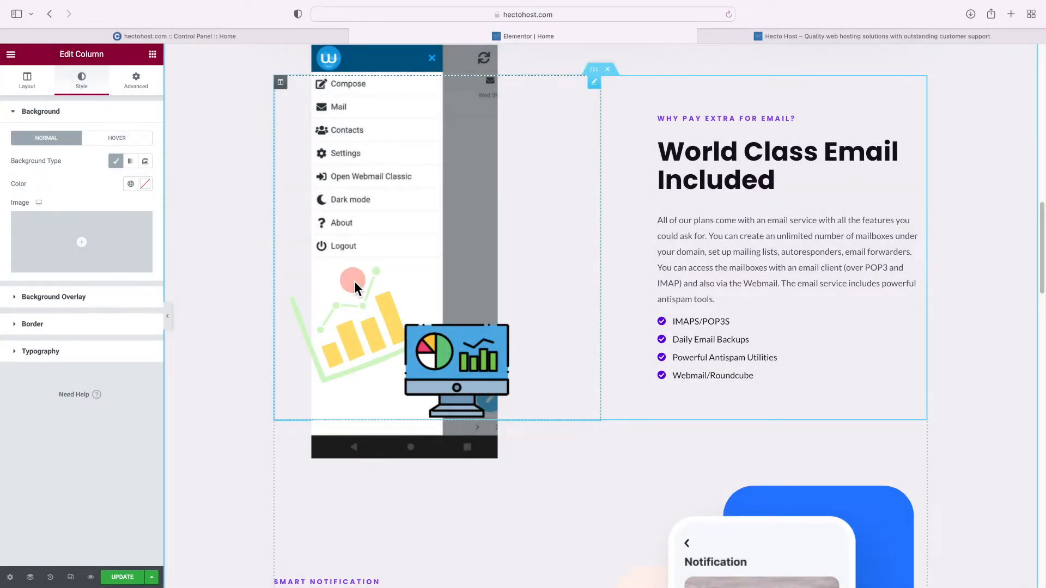
Link the screenshot's four margin values and set them to 0
{"action": "left_click", "coordinate": [355, 281]}
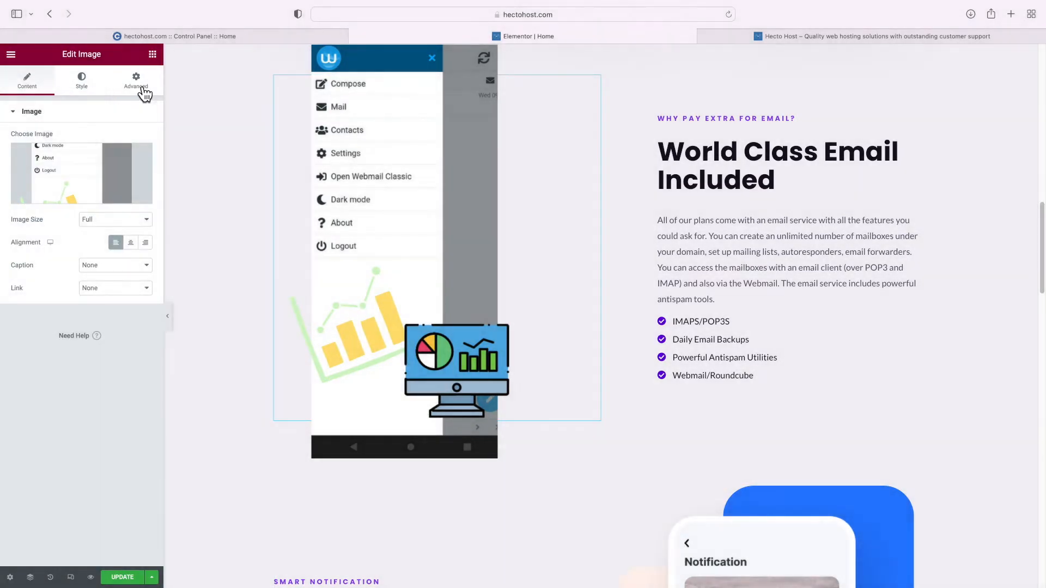
{"action": "left_click", "coordinate": [144, 93]}
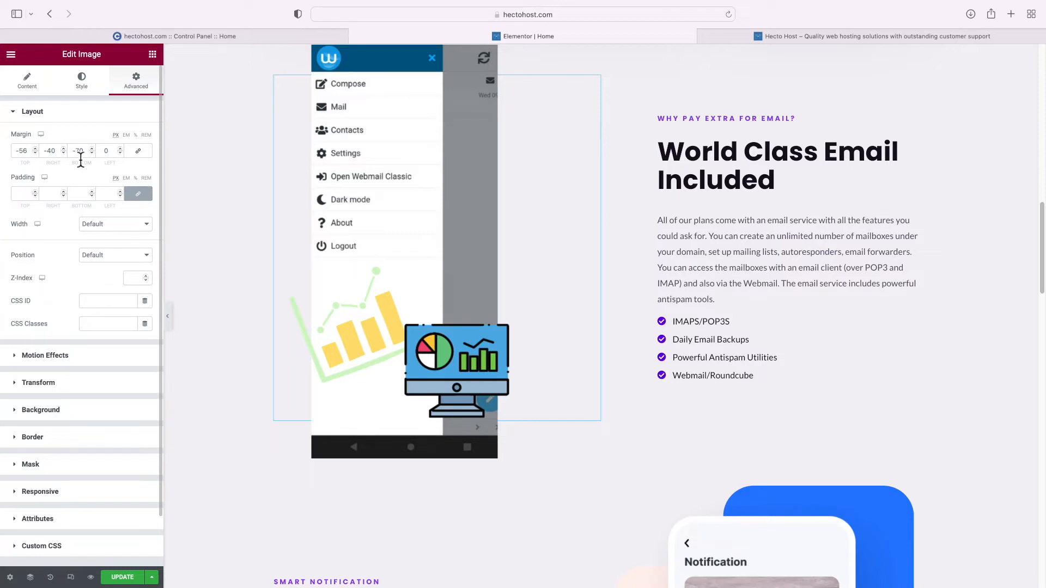
{"action": "left_click", "coordinate": [138, 151]}
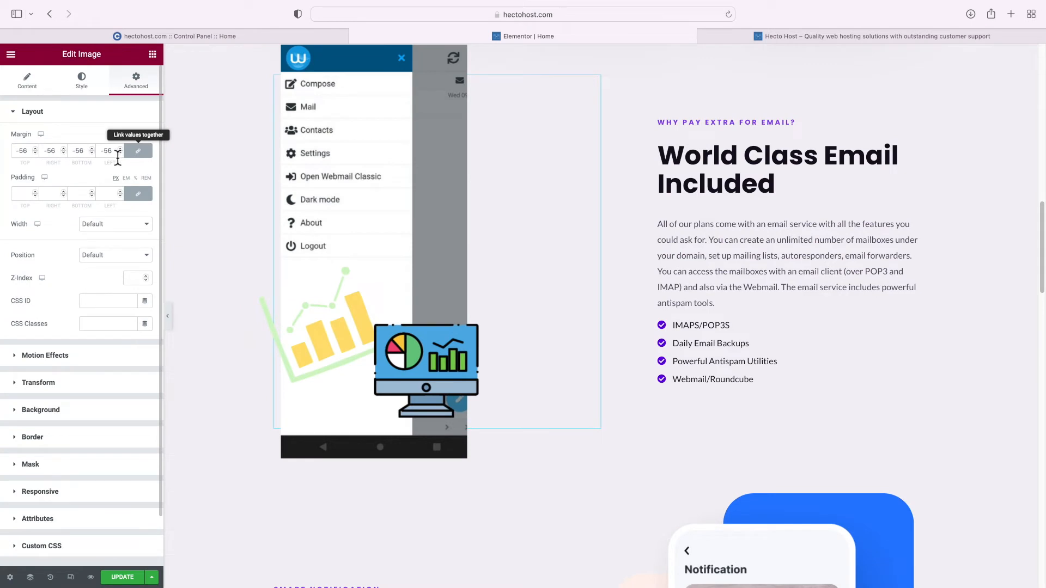
{"action": "left_click", "coordinate": [107, 158]}
{"action": "double_click", "coordinate": [106, 159]}
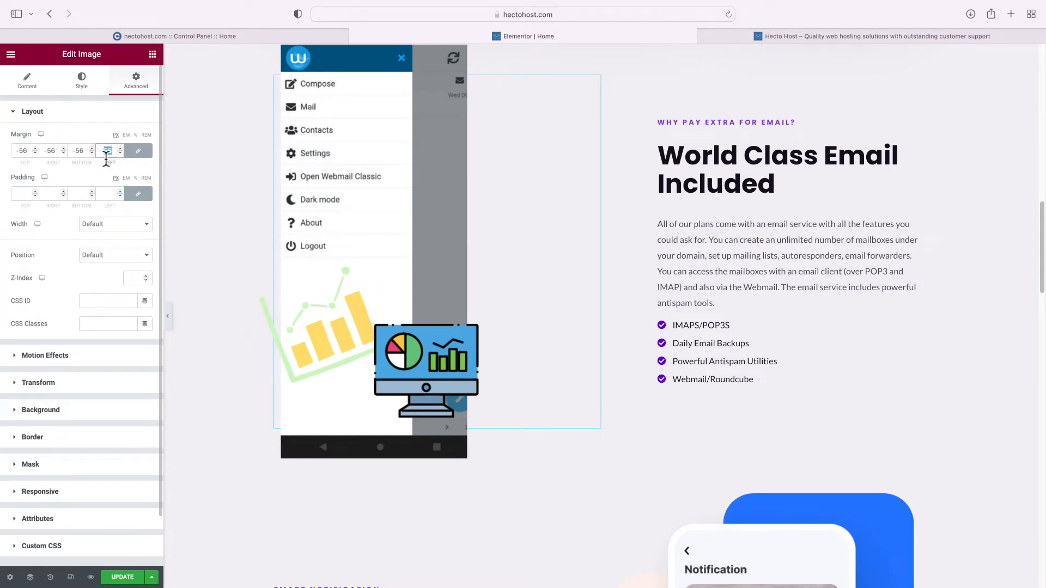
{"action": "type", "text": "0"}
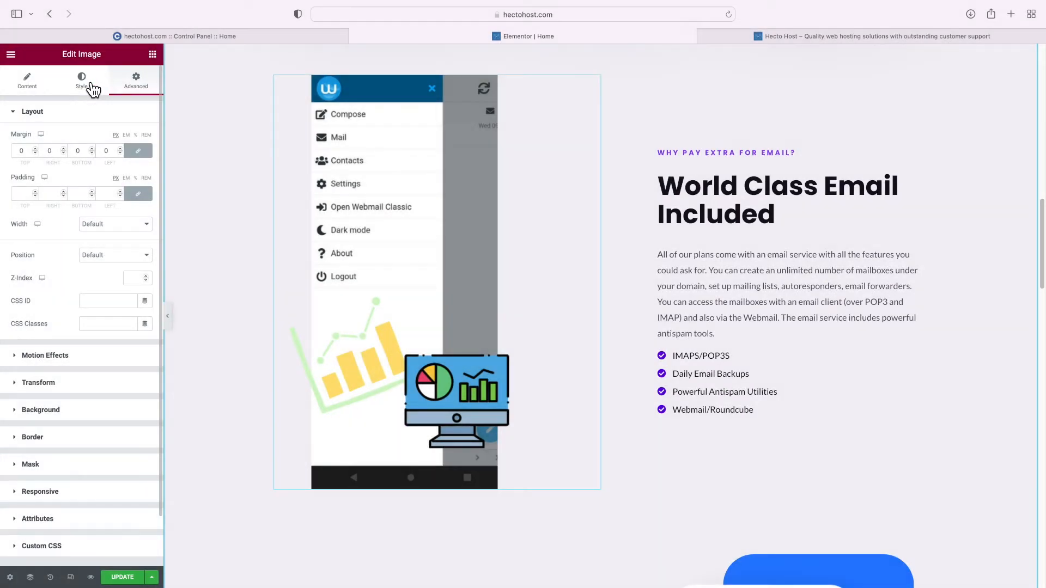
Give the roundcube screenshot a solid 10 px border in the white global colour
{"action": "left_click", "coordinate": [92, 88]}
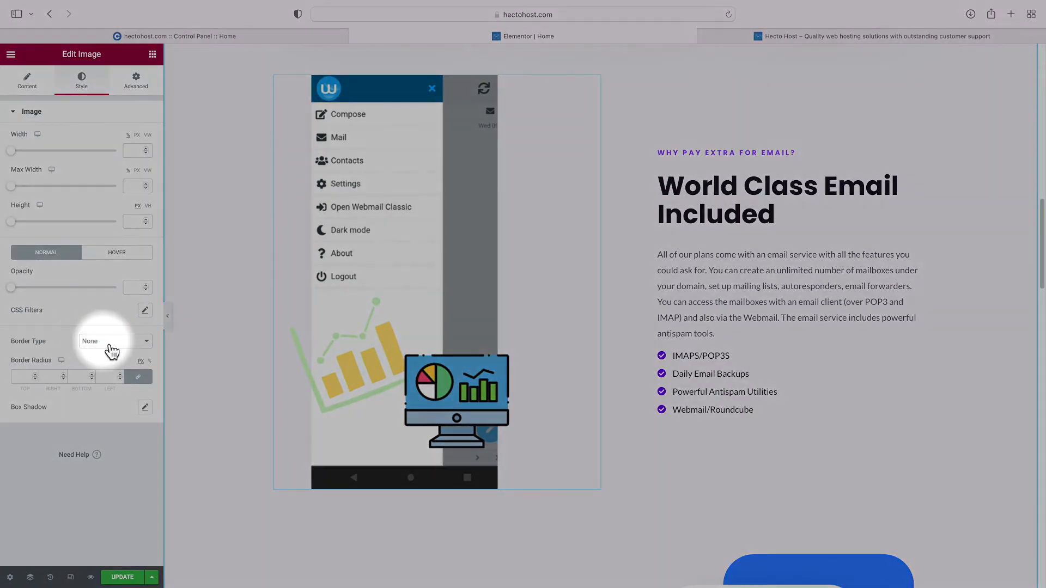
{"action": "left_click", "coordinate": [95, 342]}
{"action": "left_click", "coordinate": [104, 351]}
{"action": "left_click", "coordinate": [27, 380]}
{"action": "type", "text": "10"}
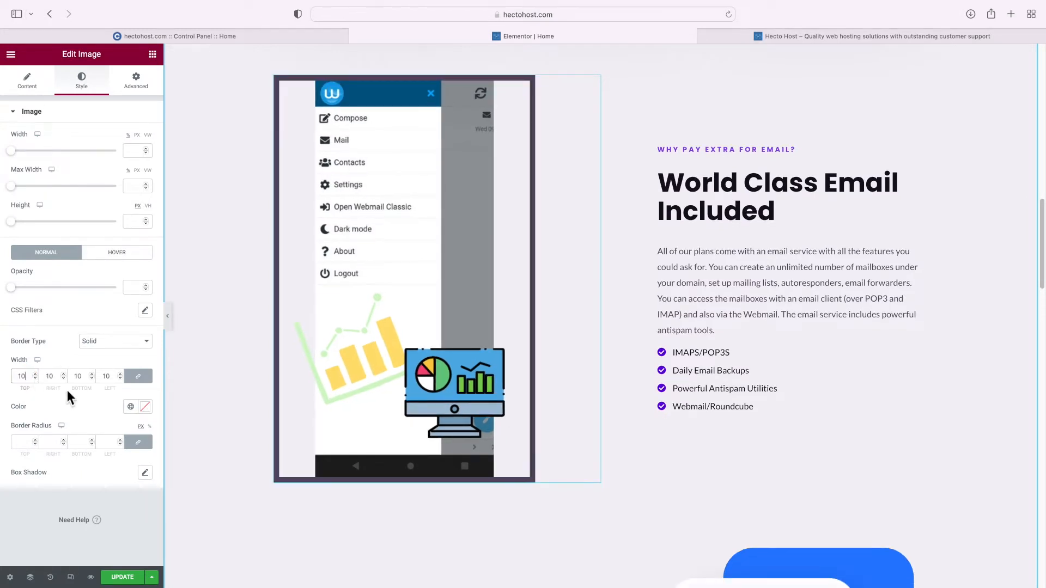
{"action": "left_click", "coordinate": [131, 407]}
{"action": "scroll", "coordinate": [117, 337], "scroll_direction": "down", "scroll_amount": 3}
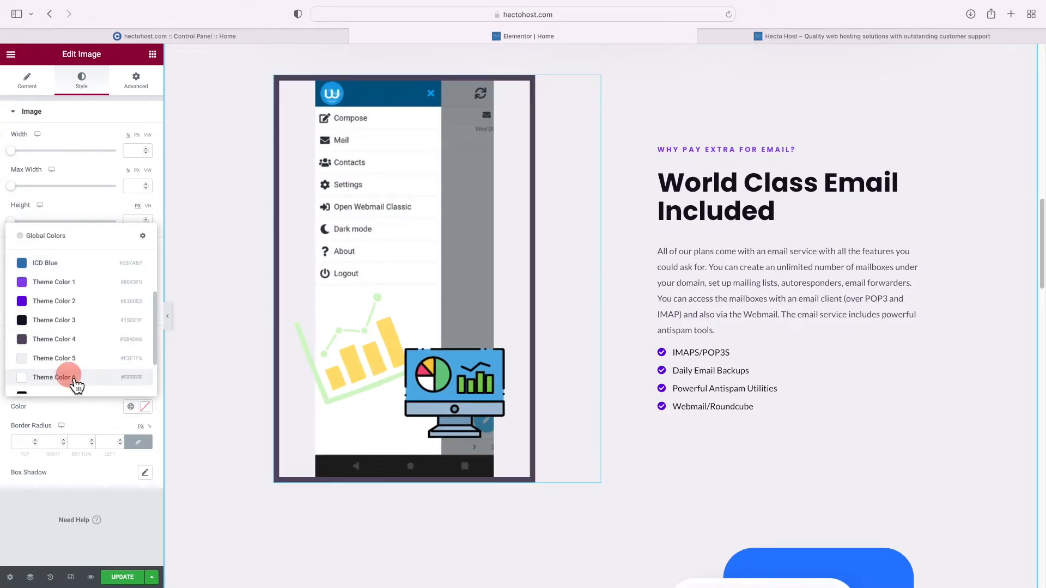
{"action": "left_click", "coordinate": [71, 378]}
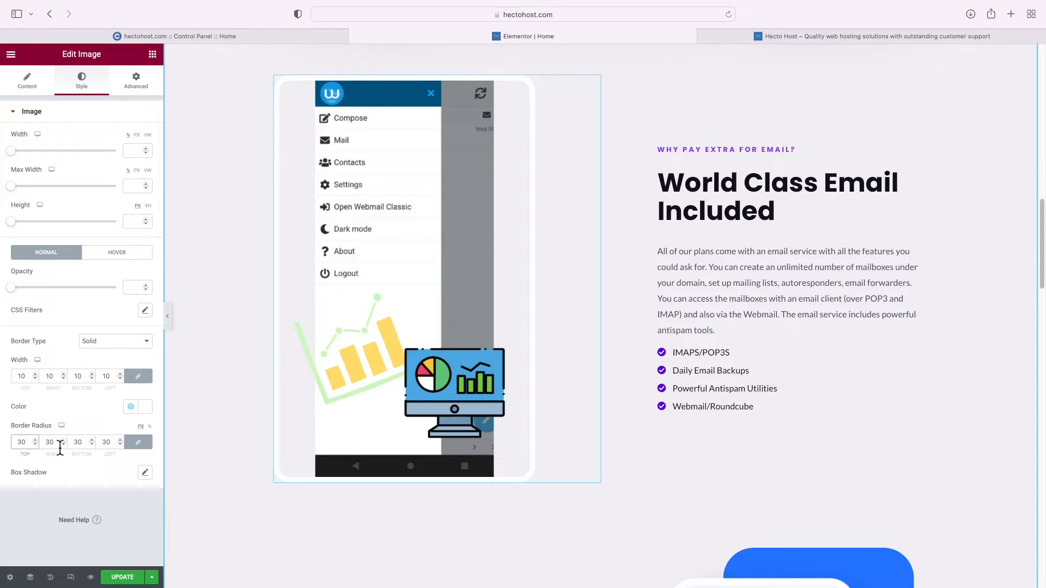
{"action": "scroll", "coordinate": [320, 392], "scroll_direction": "down", "scroll_amount": 5}
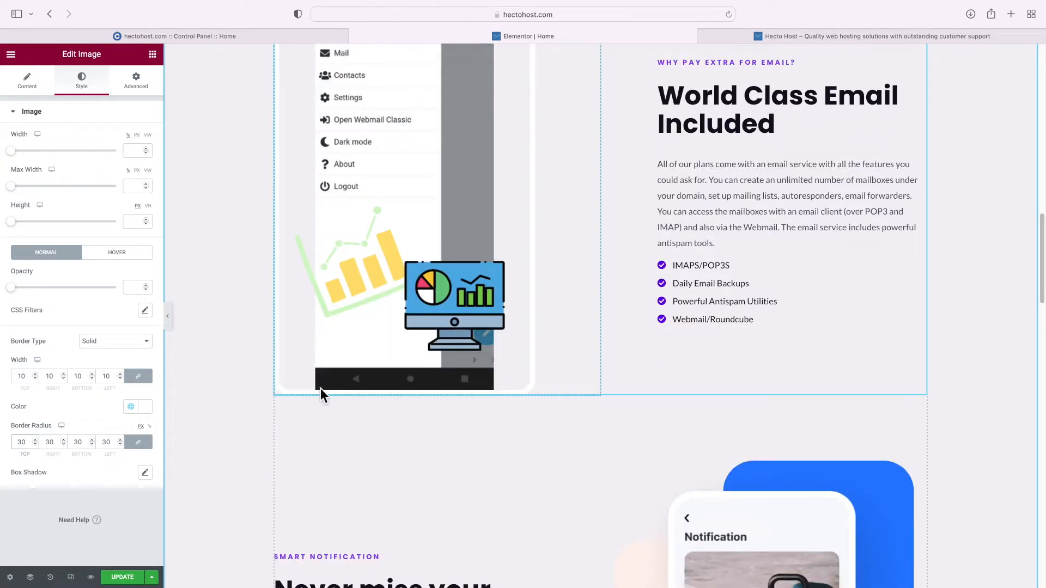
{"action": "scroll", "coordinate": [349, 381], "scroll_direction": "down", "scroll_amount": 4}
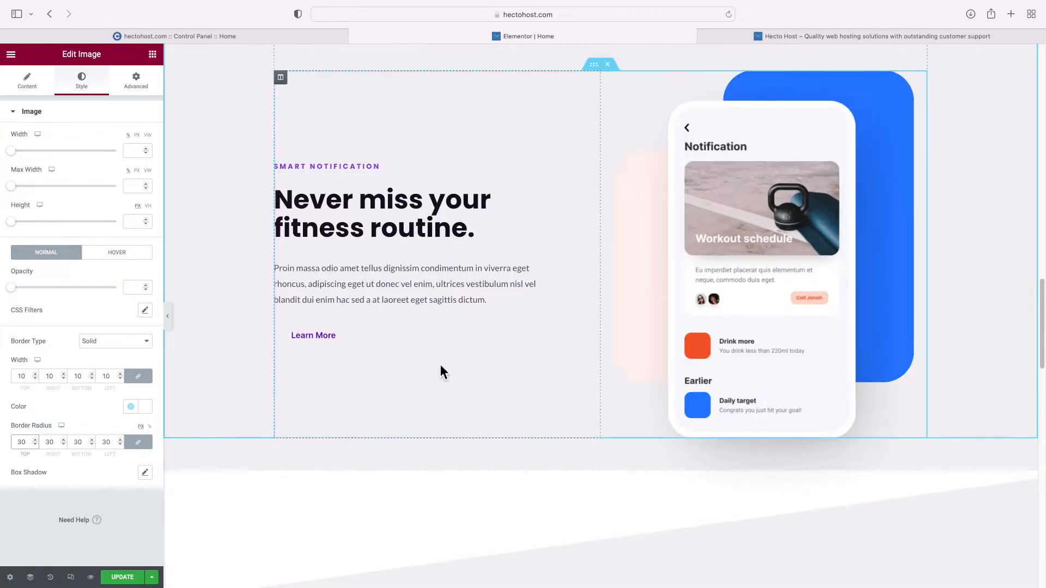
Select the fitness notification phone image and view its Advanced spacing settings
{"action": "left_click", "coordinate": [736, 279]}
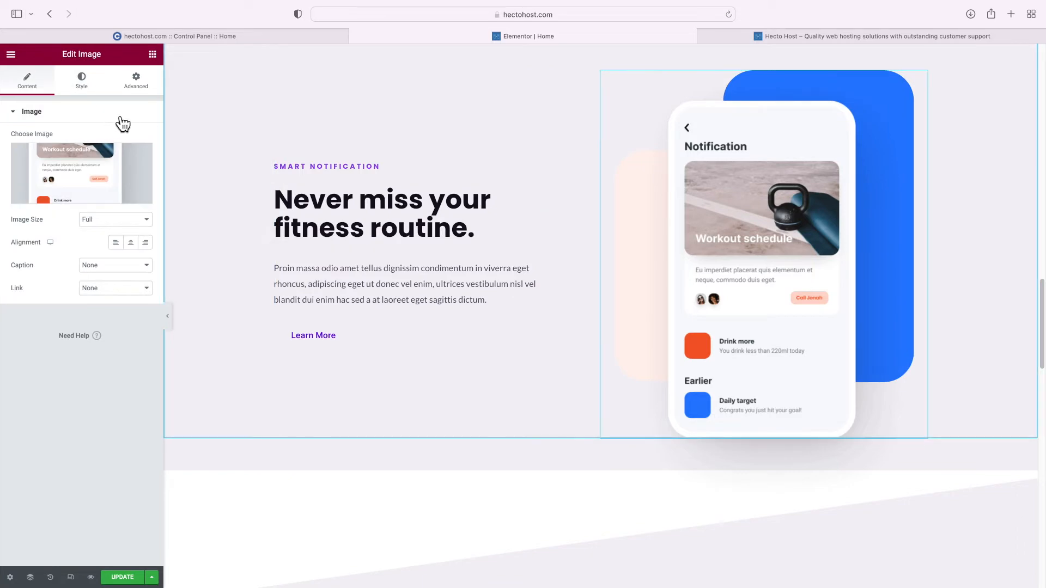
{"action": "left_click", "coordinate": [136, 82]}
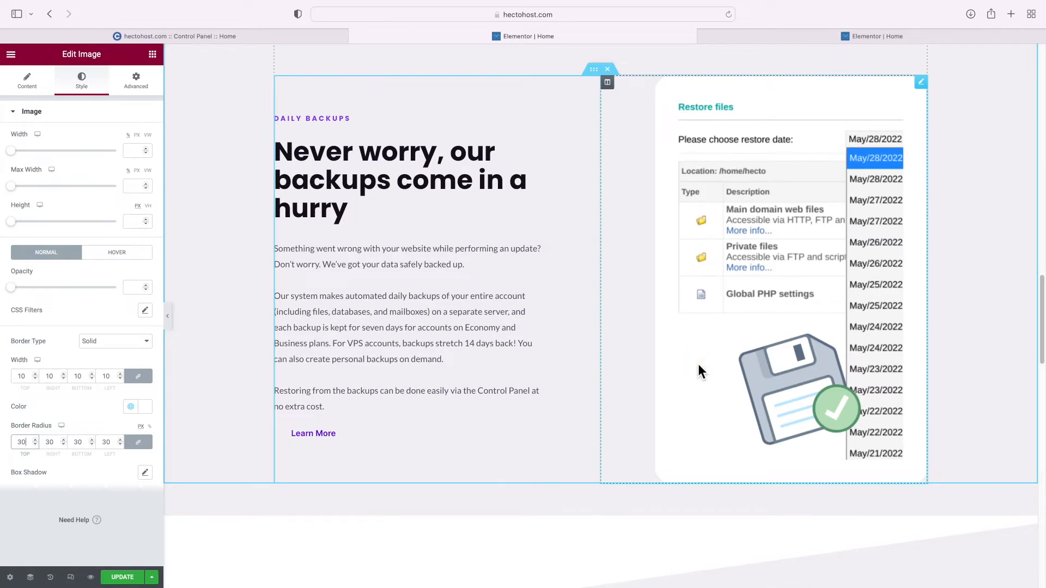
{"action": "scroll", "coordinate": [698, 364], "scroll_direction": "up", "scroll_amount": 3}
Duplicate the Daily Backups inner section from its right-click menu
{"action": "left_click", "coordinate": [602, 202]}
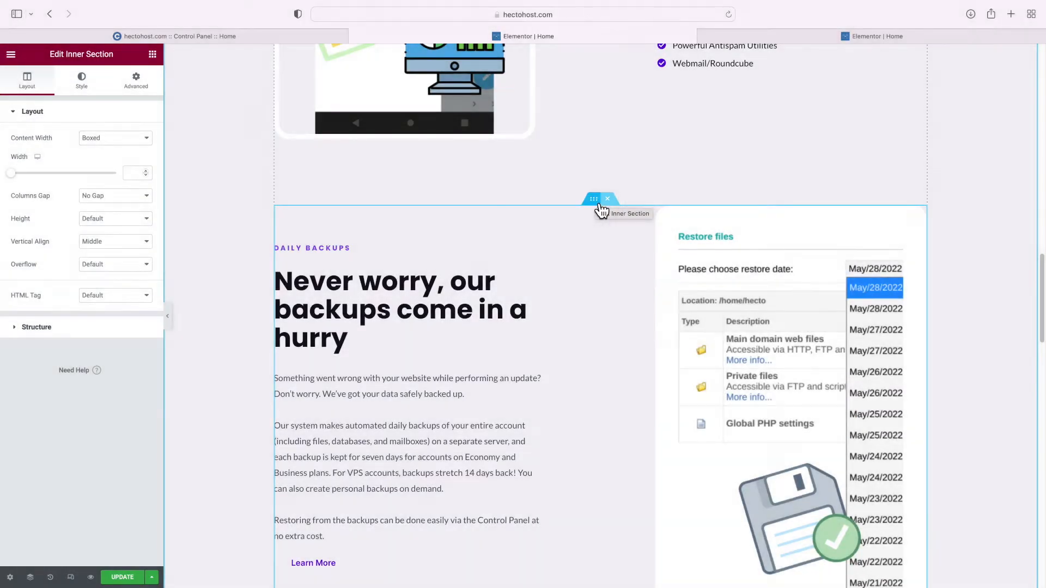
{"action": "right_click", "coordinate": [602, 208]}
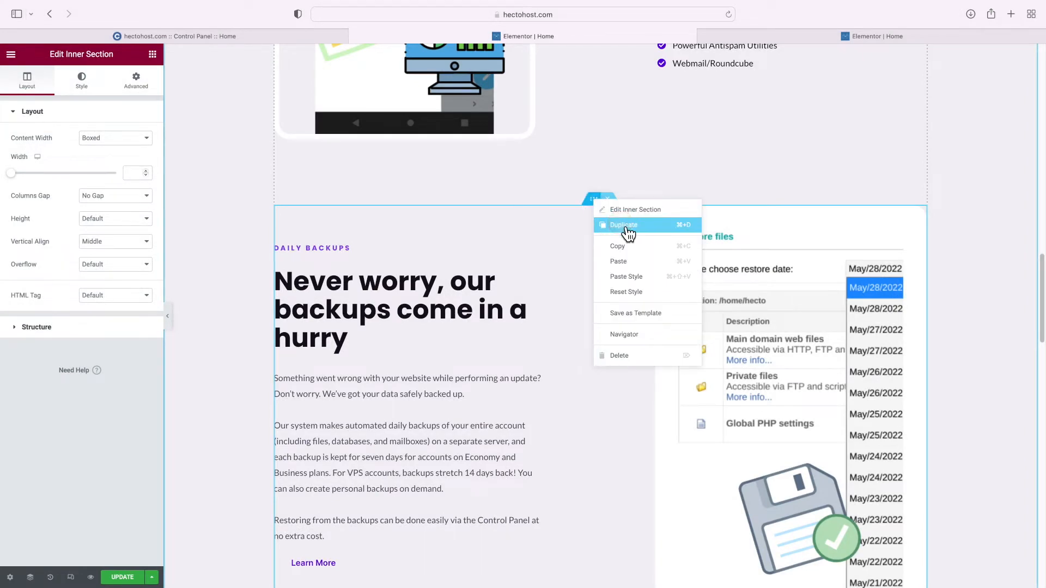
{"action": "left_click", "coordinate": [627, 226]}
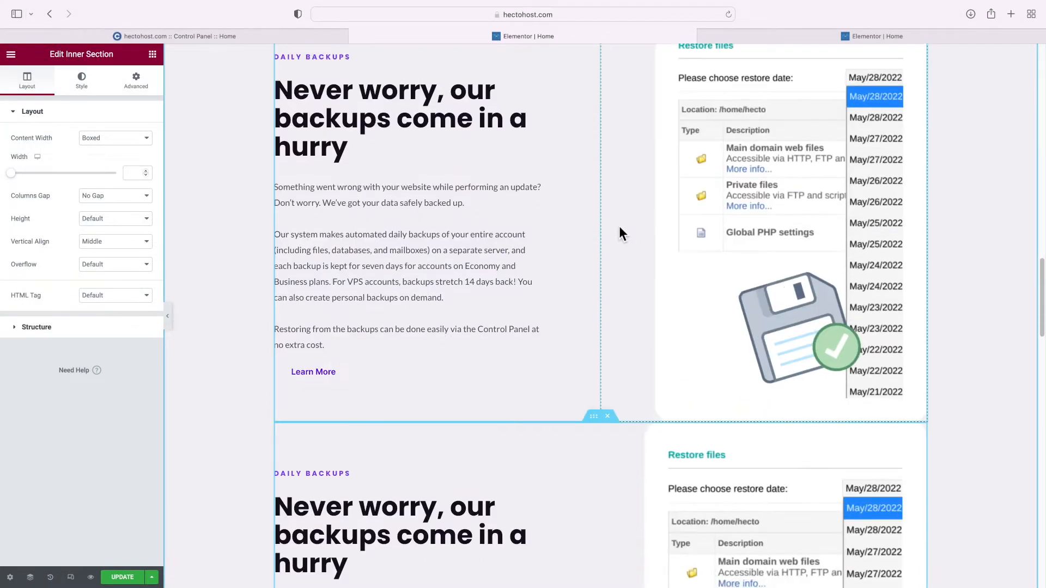
{"action": "scroll", "coordinate": [619, 228], "scroll_direction": "down", "scroll_amount": 4}
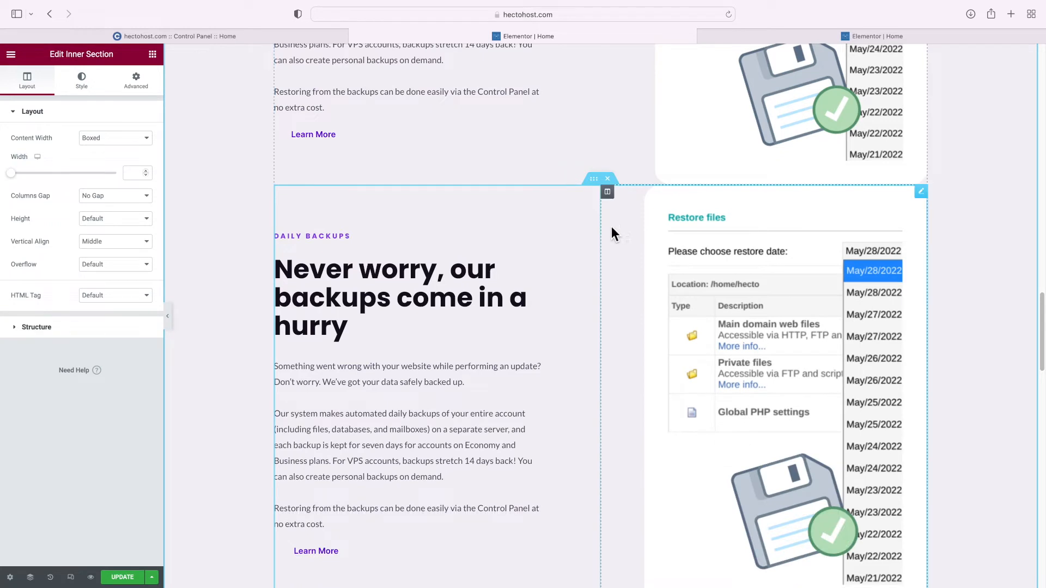
{"action": "scroll", "coordinate": [613, 226], "scroll_direction": "up", "scroll_amount": 1}
{"action": "scroll", "coordinate": [613, 227], "scroll_direction": "down", "scroll_amount": 3}
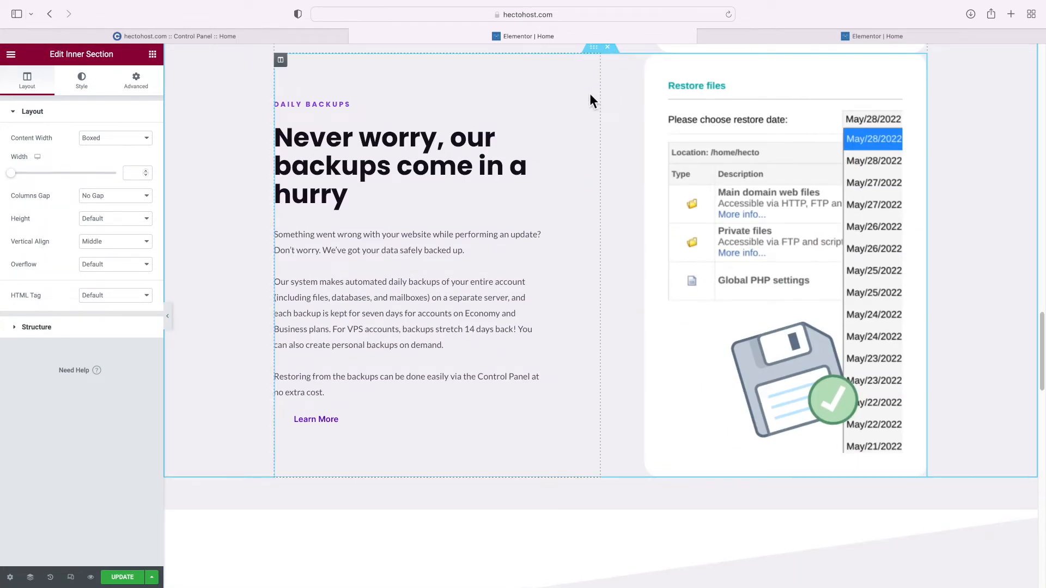
Move the text column to the right and align the restore-files screenshot left
{"action": "left_click_drag", "start_coordinate": [280, 60], "coordinate": [655, 175]}
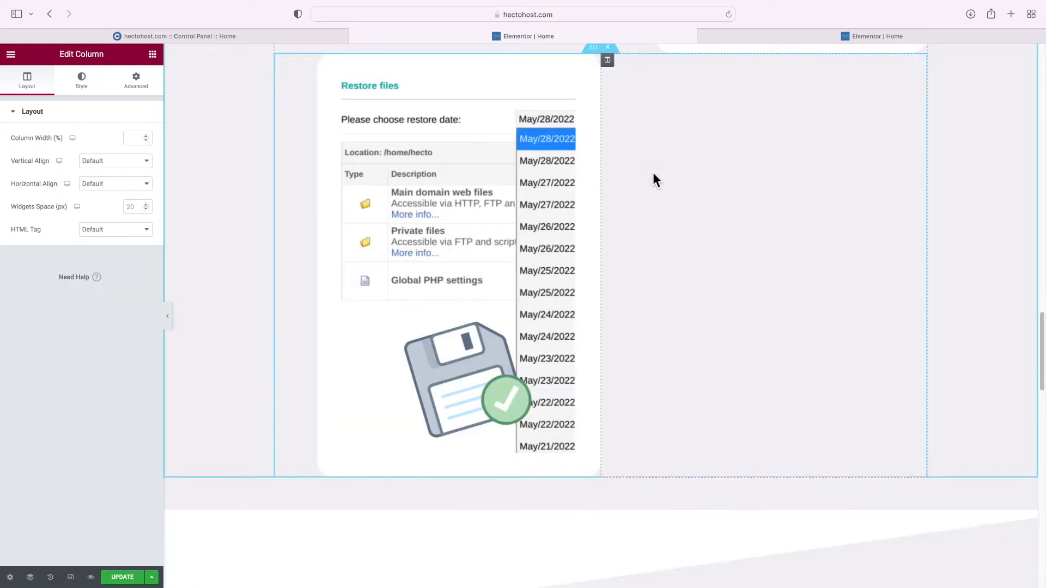
{"action": "left_click", "coordinate": [520, 156]}
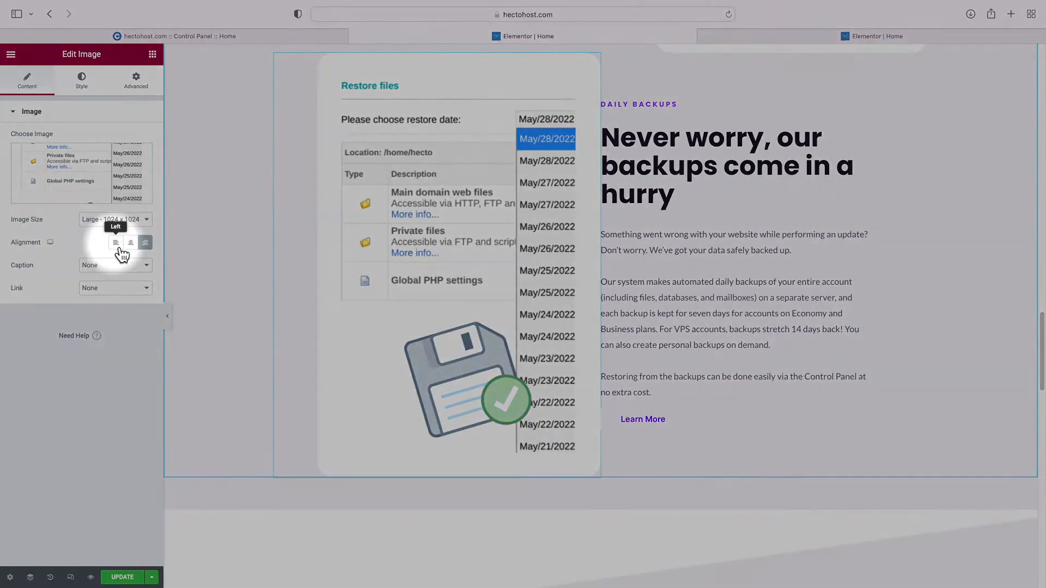
{"action": "left_click", "coordinate": [119, 252]}
Set the duplicated inner section's top margin to 200
{"action": "scroll", "coordinate": [250, 240], "scroll_direction": "up", "scroll_amount": 2}
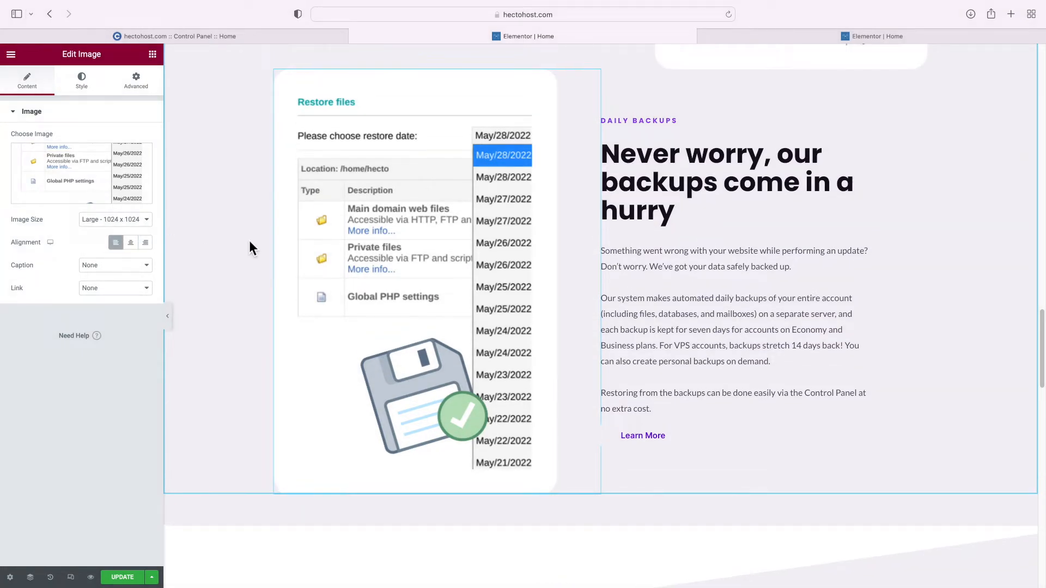
{"action": "left_click", "coordinate": [603, 88]}
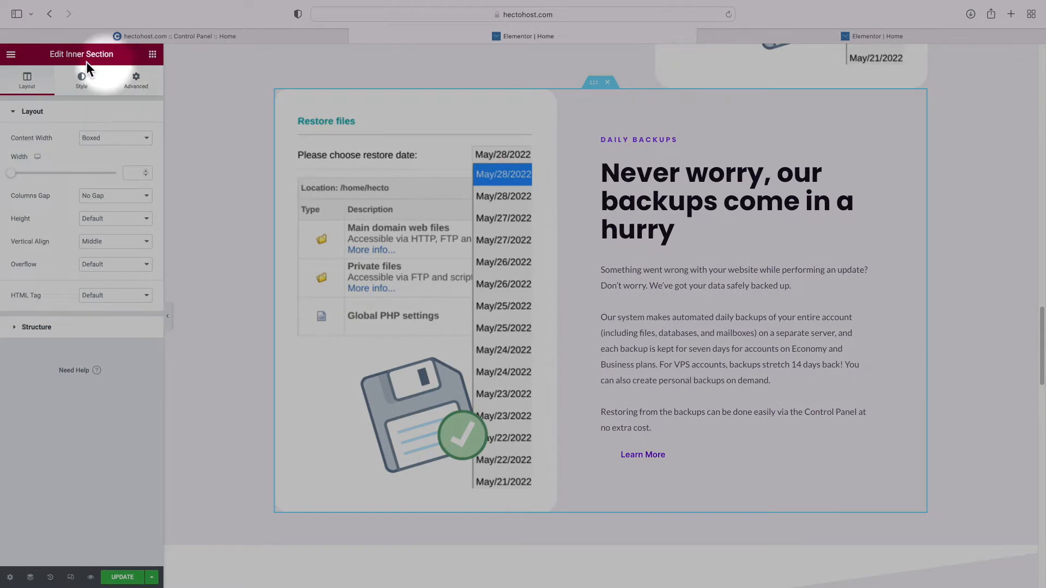
{"action": "left_click", "coordinate": [136, 82]}
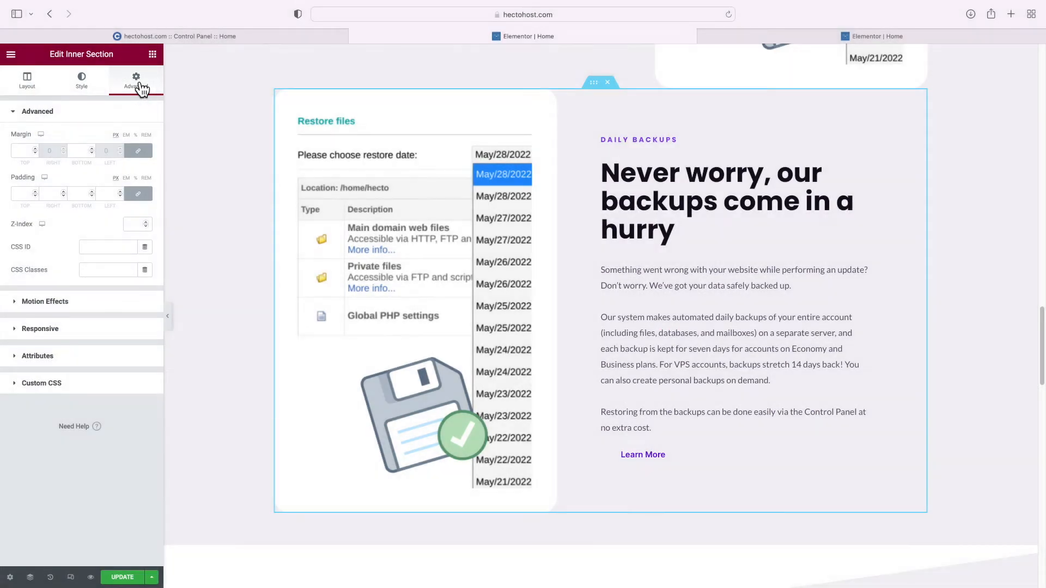
{"action": "left_click", "coordinate": [25, 151]}
{"action": "type", "text": "200"}
{"action": "scroll", "coordinate": [360, 234], "scroll_direction": "down", "scroll_amount": 3}
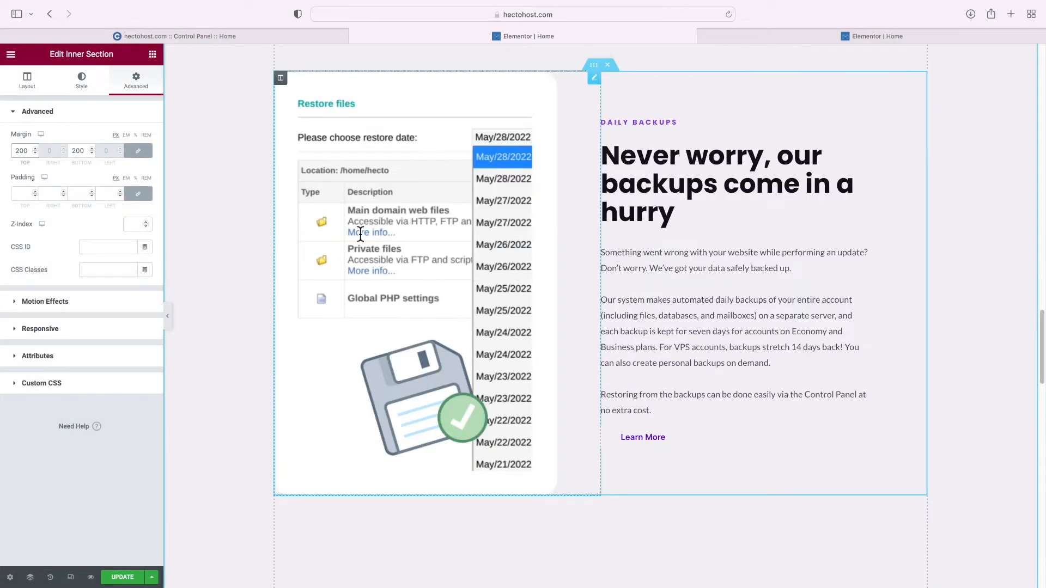
Copy the text column's 104 right padding into left padding and set right padding to 0
{"action": "left_click", "coordinate": [628, 152]}
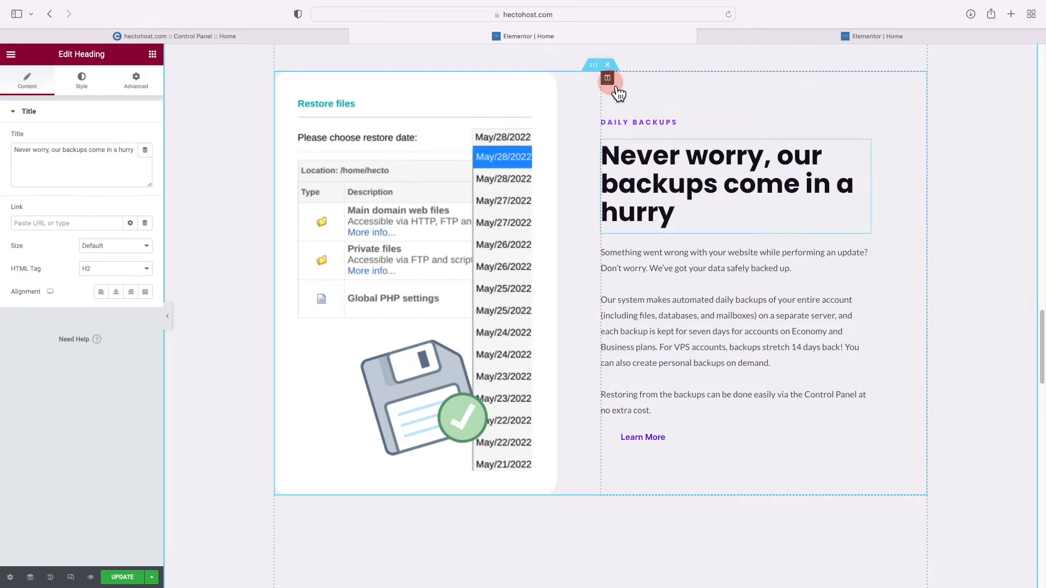
{"action": "left_click", "coordinate": [608, 79]}
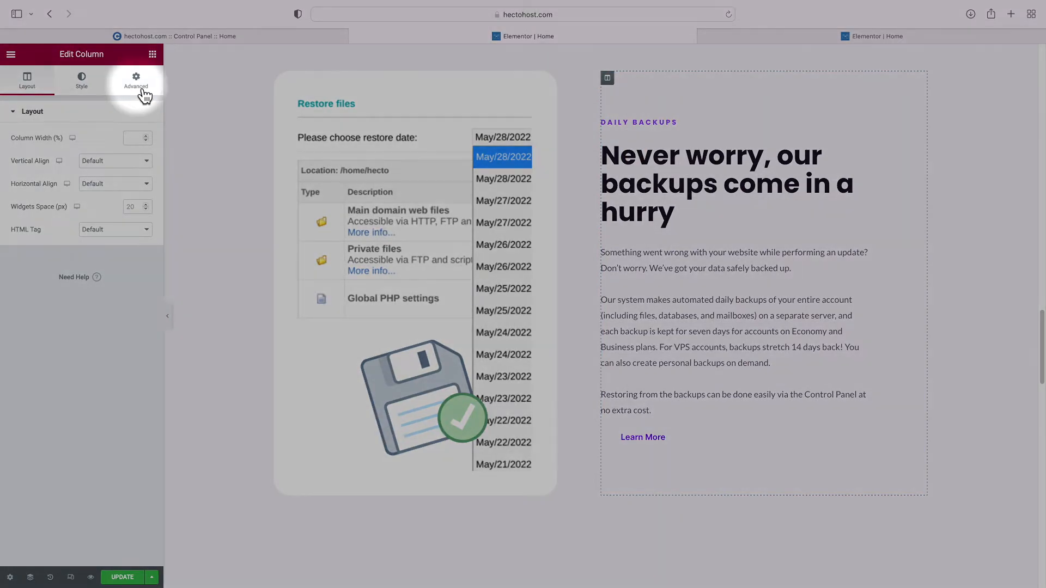
{"action": "left_click", "coordinate": [144, 92]}
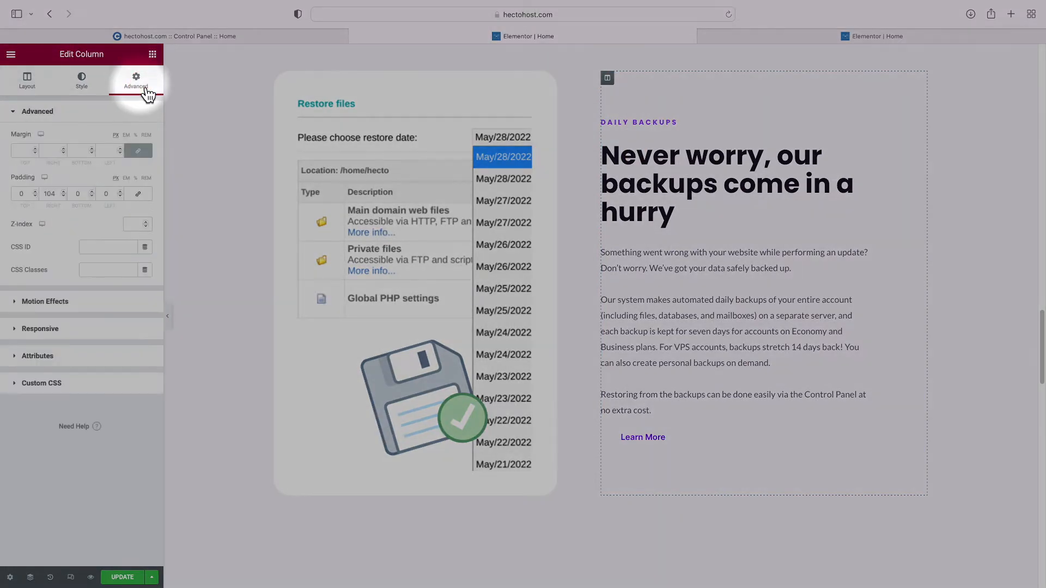
{"action": "double_click", "coordinate": [55, 195]}
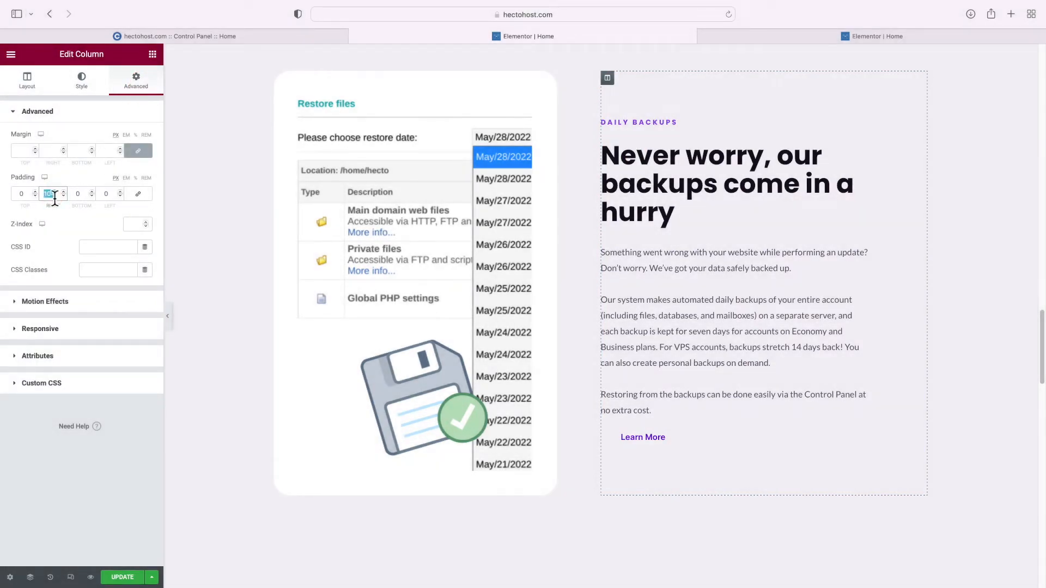
{"action": "right_click", "coordinate": [54, 195]}
{"action": "left_click", "coordinate": [84, 254]}
{"action": "double_click", "coordinate": [107, 194]}
{"action": "right_click", "coordinate": [107, 194]}
{"action": "left_click", "coordinate": [138, 268]}
{"action": "double_click", "coordinate": [54, 197]}
{"action": "type", "text": "0"}
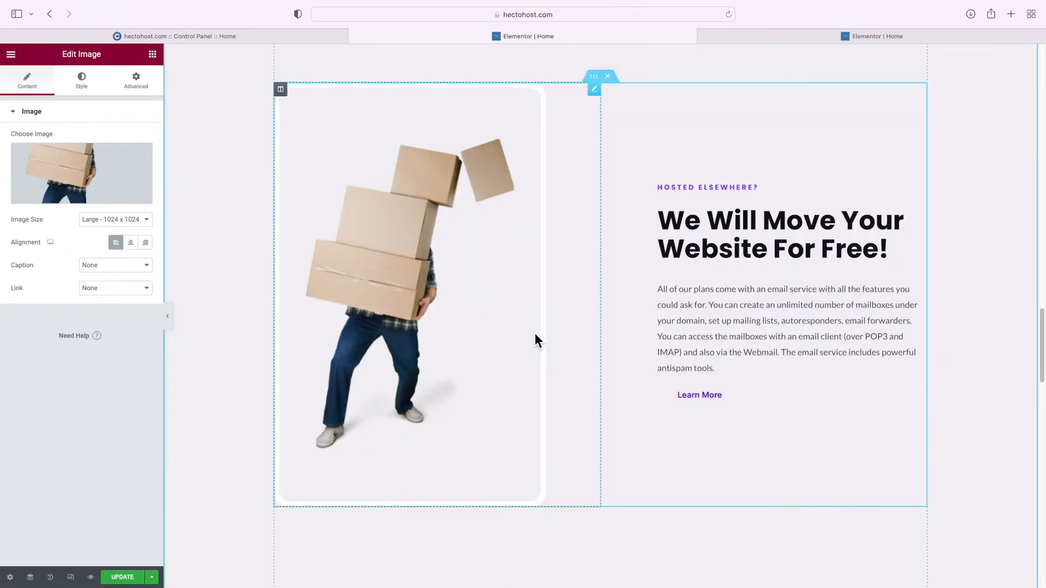
Scroll to the six-box feature grid and select the Personalized style icon box
{"action": "scroll", "coordinate": [537, 340], "scroll_direction": "down", "scroll_amount": 8}
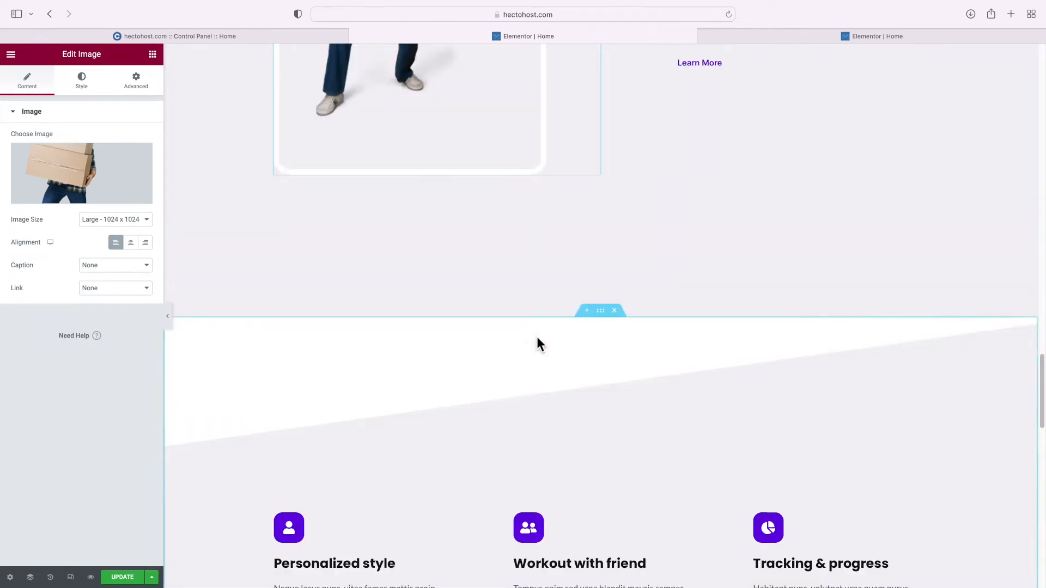
{"action": "scroll", "coordinate": [539, 344], "scroll_direction": "down", "scroll_amount": 3}
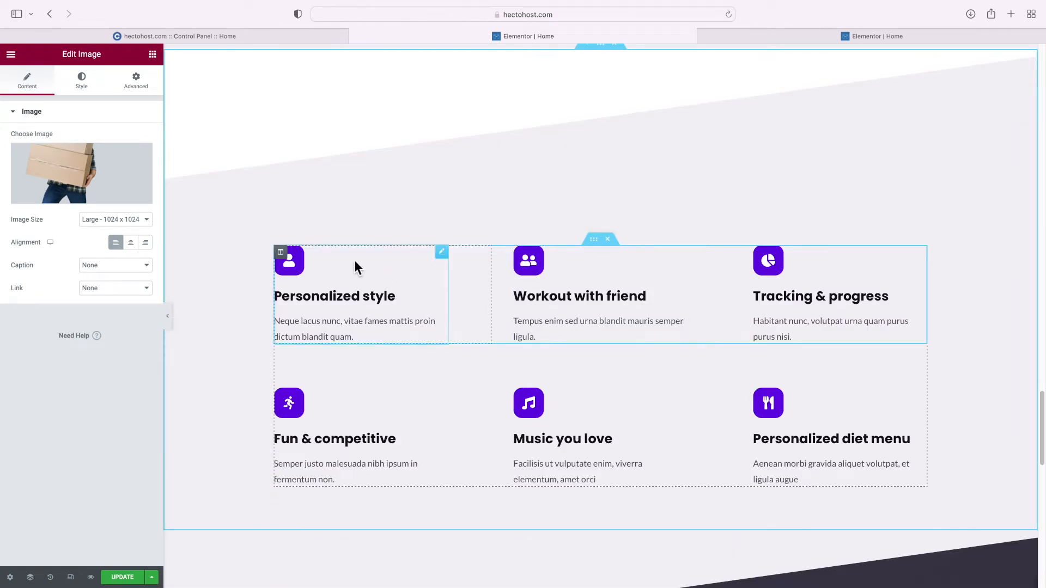
{"action": "left_click", "coordinate": [281, 253]}
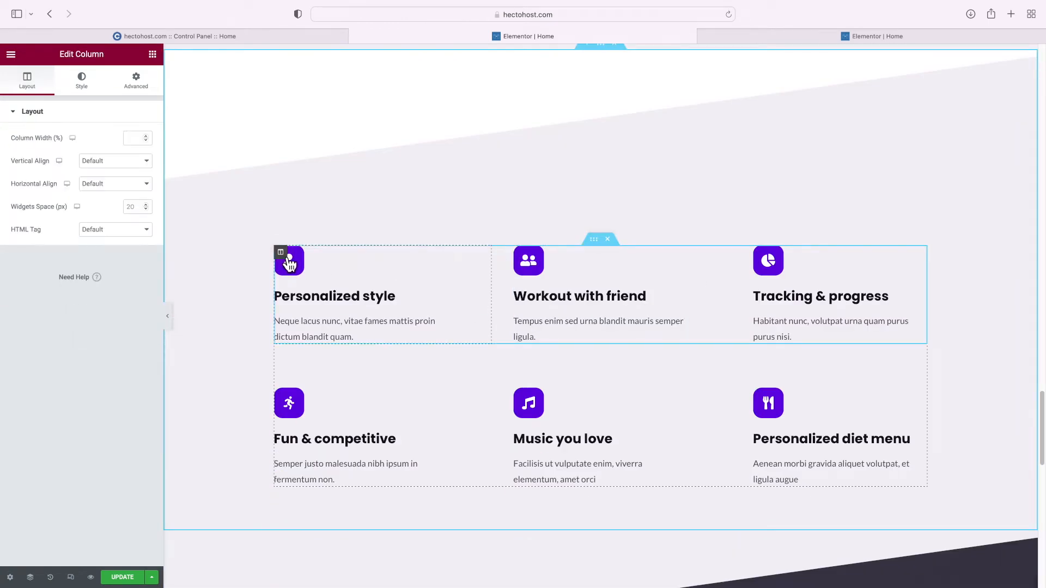
{"action": "scroll", "coordinate": [299, 367], "scroll_direction": "down", "scroll_amount": 1}
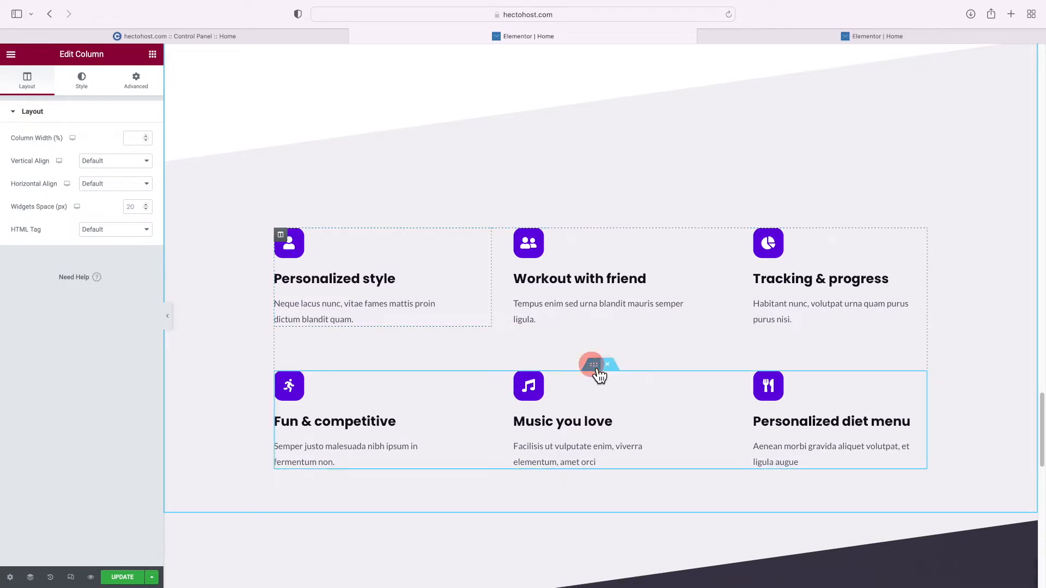
{"action": "left_click", "coordinate": [598, 370]}
{"action": "scroll", "coordinate": [567, 239], "scroll_direction": "up", "scroll_amount": 1}
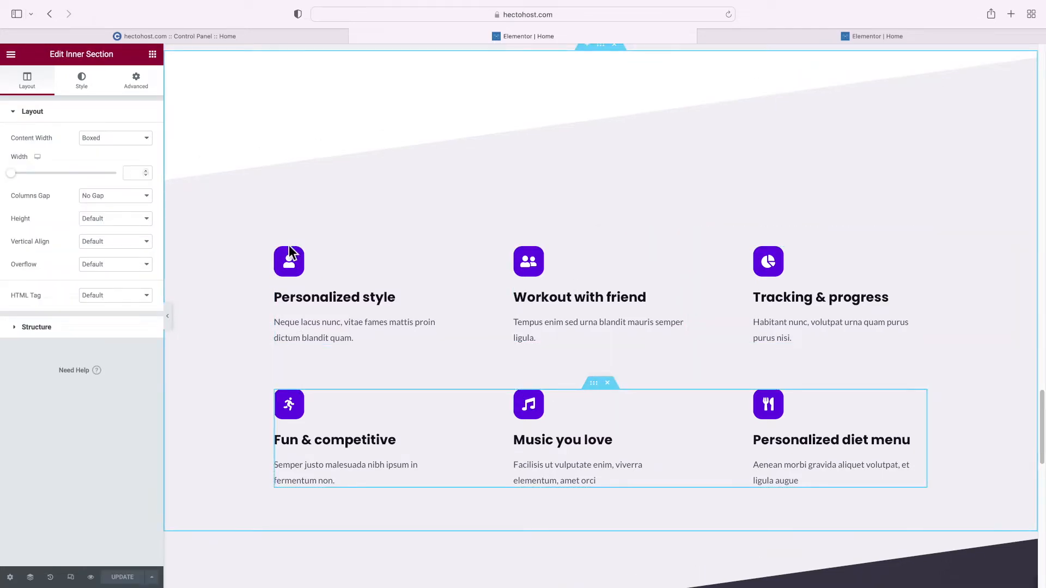
{"action": "left_click", "coordinate": [297, 257]}
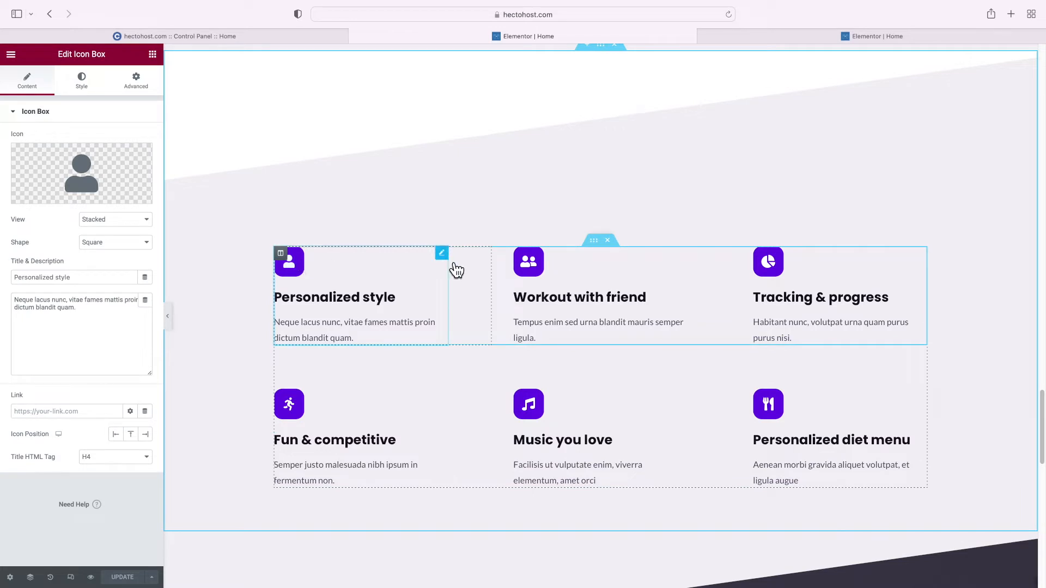
{"action": "left_click", "coordinate": [281, 254]}
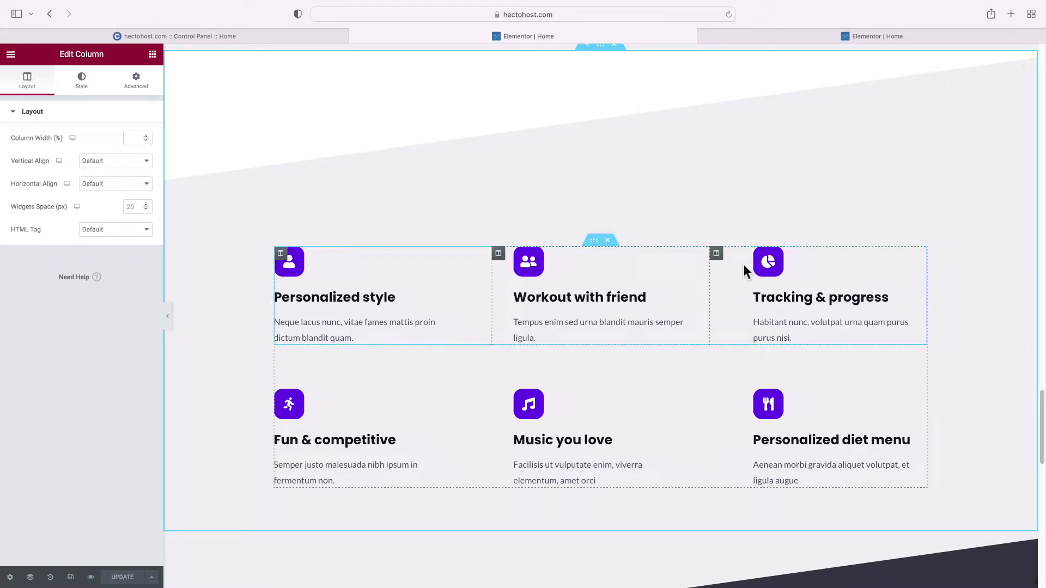
{"action": "left_click", "coordinate": [287, 268]}
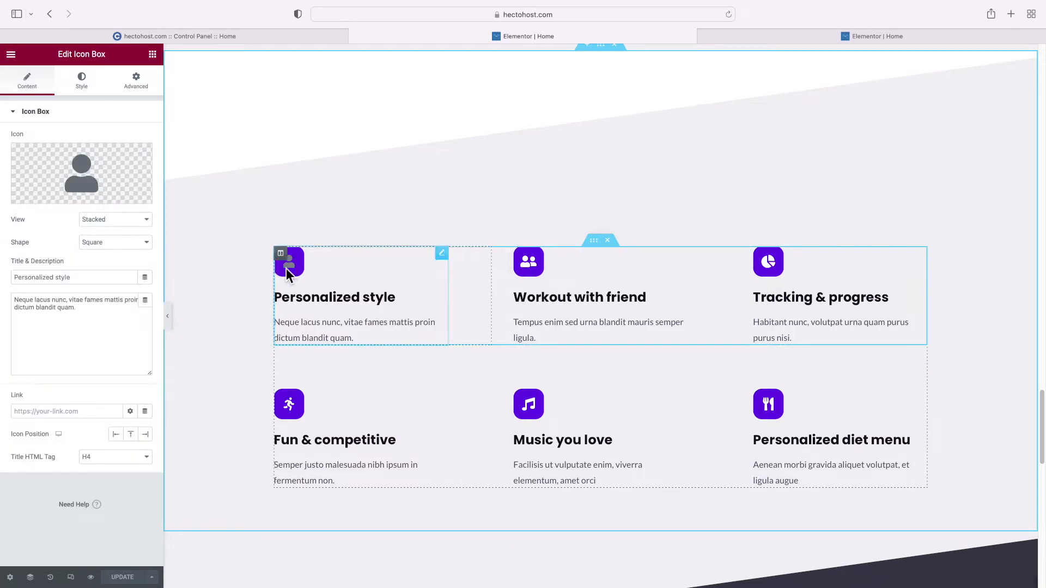
Swap the first feature box's icon for the rocket icon from the Icon Library
{"action": "left_click", "coordinate": [48, 199]}
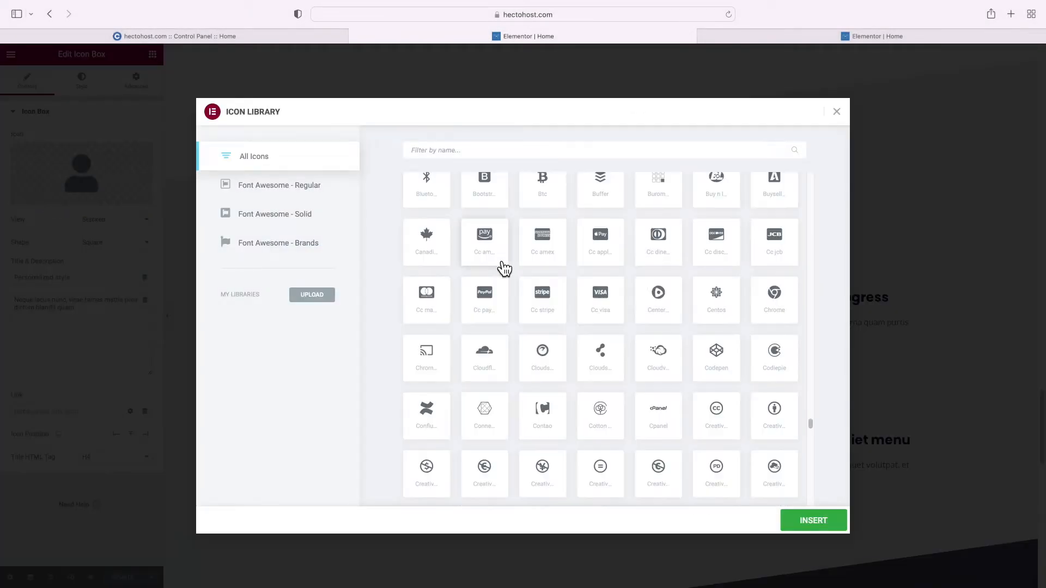
{"action": "left_click", "coordinate": [459, 151]}
{"action": "type", "text": "rocket"}
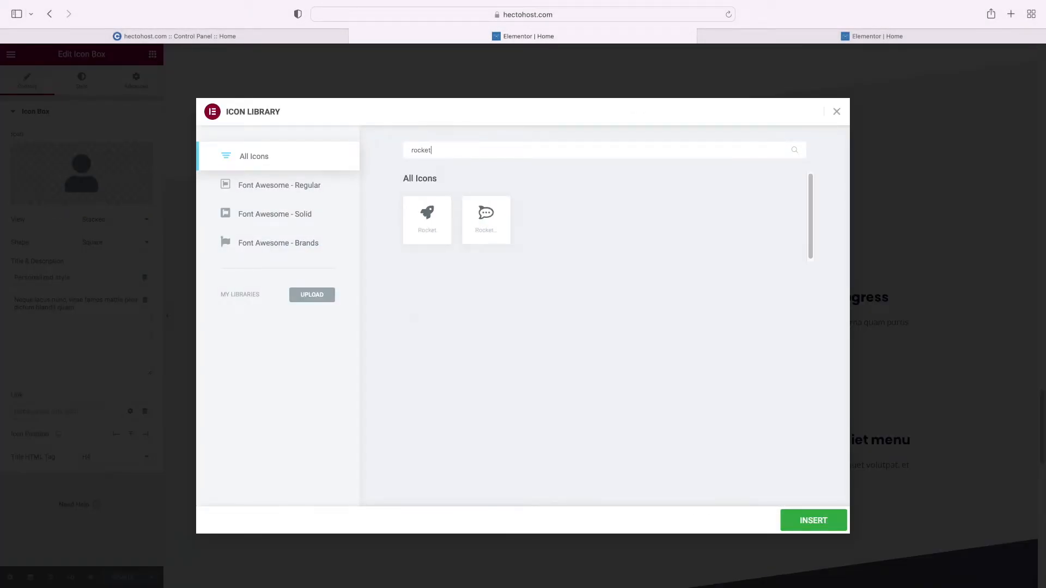
{"action": "left_click", "coordinate": [449, 236]}
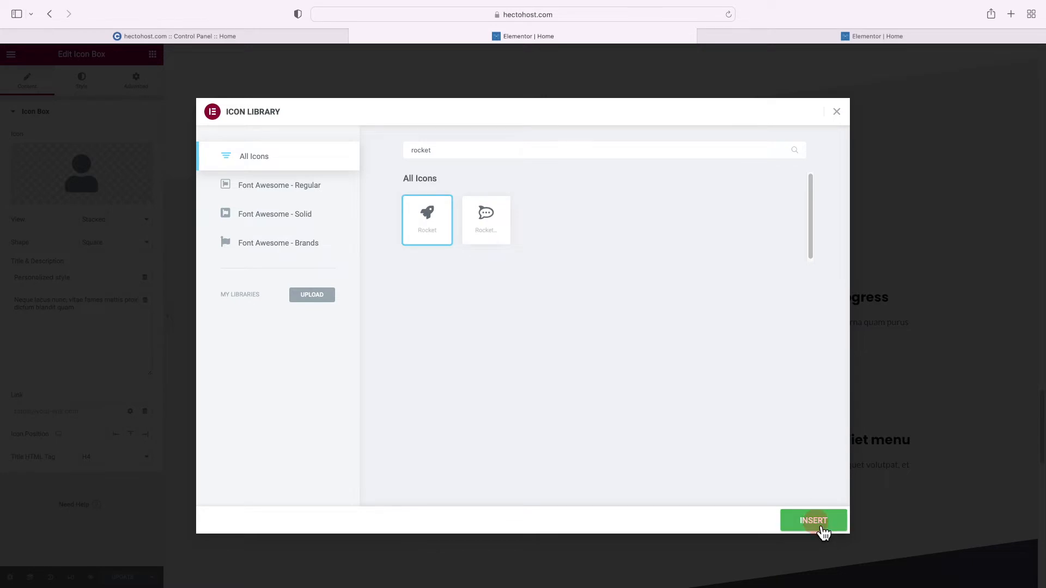
{"action": "left_click", "coordinate": [820, 531]}
Retitle the box 'Latest Server Hardware' and paste in the new hardware description
{"action": "triple_click", "coordinate": [336, 297]}
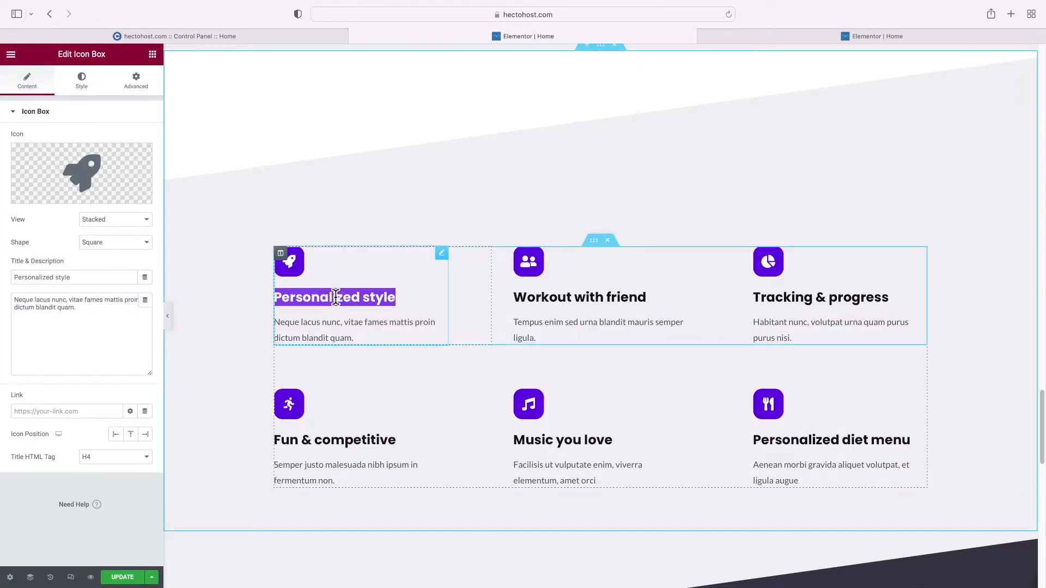
{"action": "type", "text": "Latest Server Hardware"}
{"action": "left_click", "coordinate": [100, 324]}
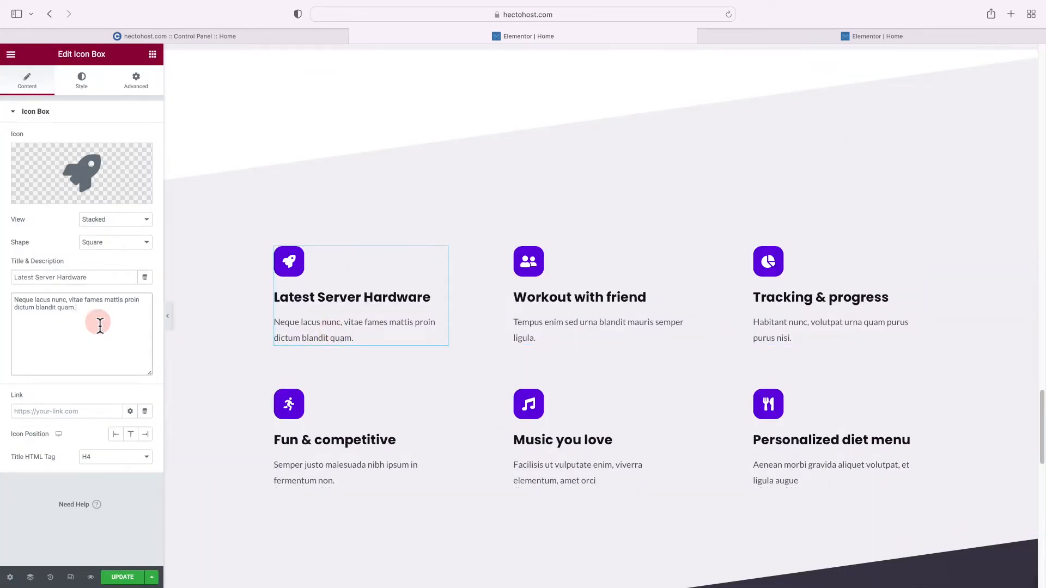
{"action": "key", "text": "super+a"}
{"action": "key", "text": "super+v"}
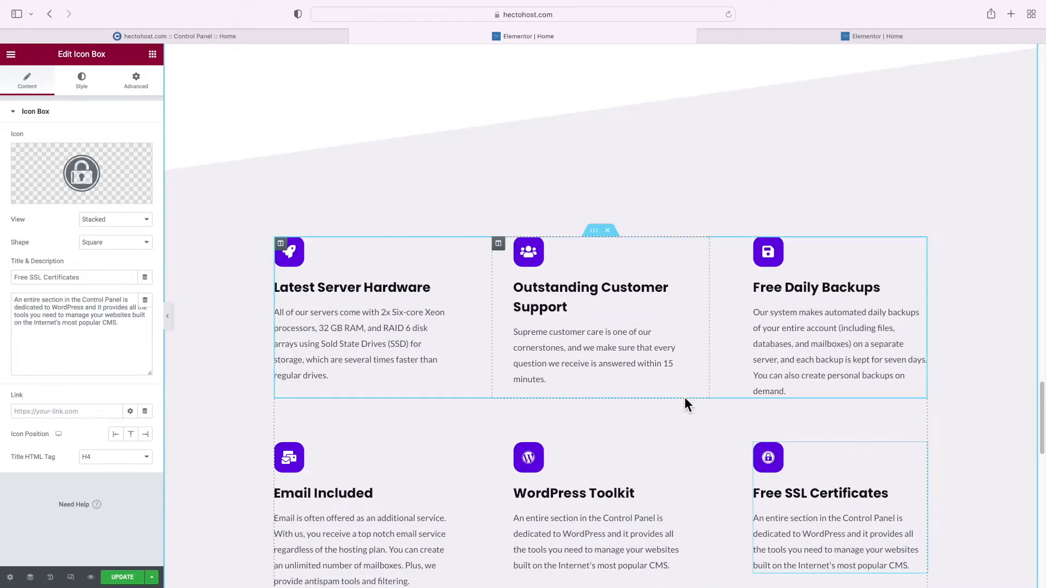
{"action": "scroll", "coordinate": [686, 404], "scroll_direction": "down", "scroll_amount": 5}
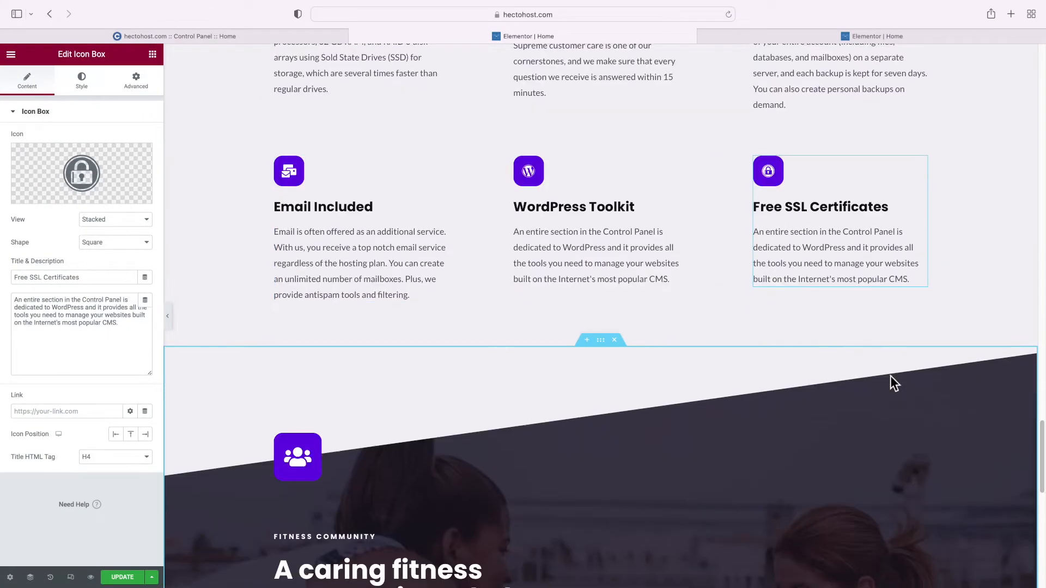
Replace the FITNESS COMMUNITY label and large heading with the pasted support team wording
{"action": "scroll", "coordinate": [890, 376], "scroll_direction": "down", "scroll_amount": 5}
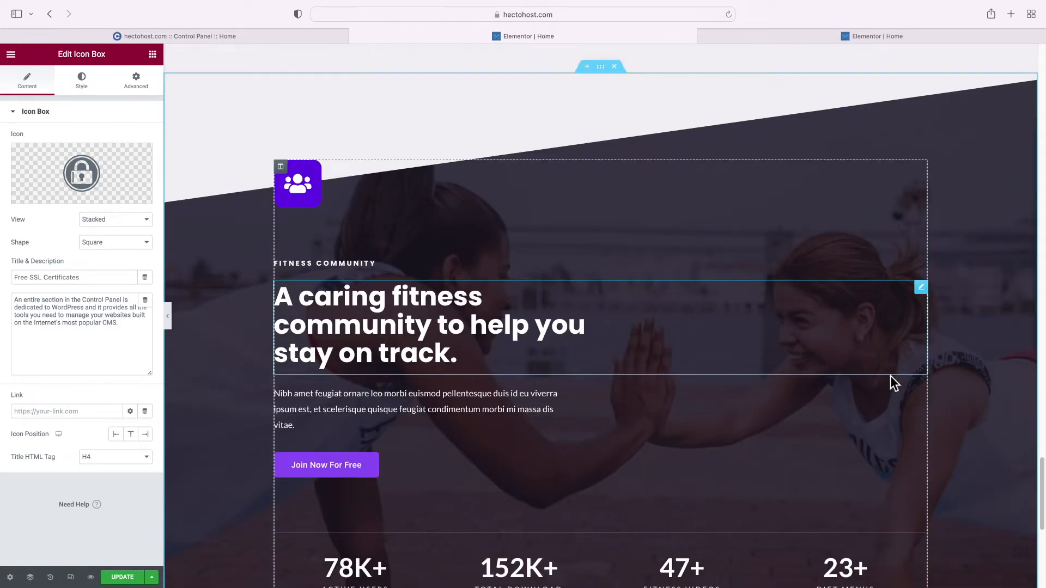
{"action": "scroll", "coordinate": [890, 376], "scroll_direction": "down", "scroll_amount": 1}
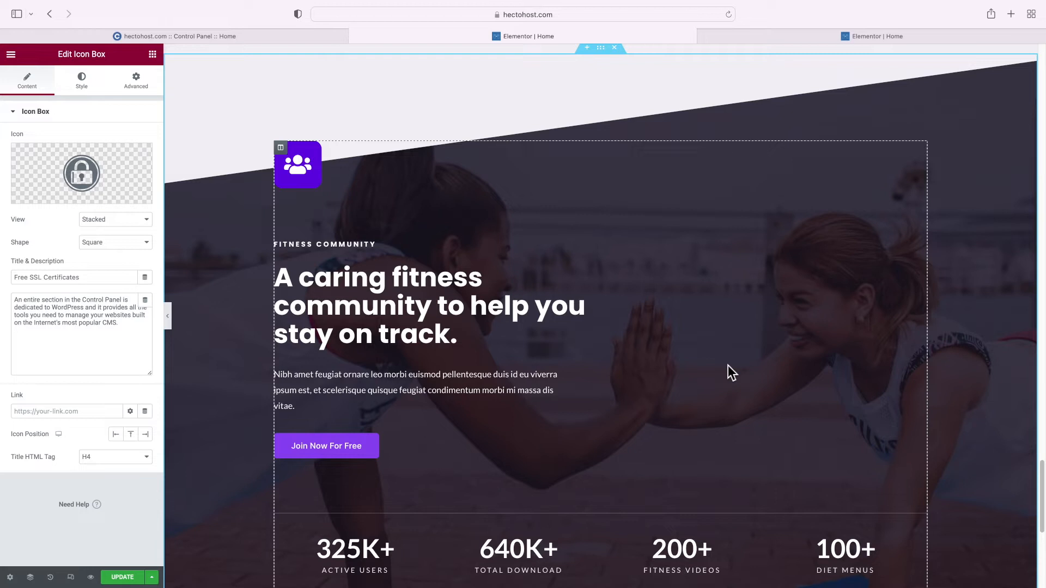
{"action": "left_click", "coordinate": [391, 220]}
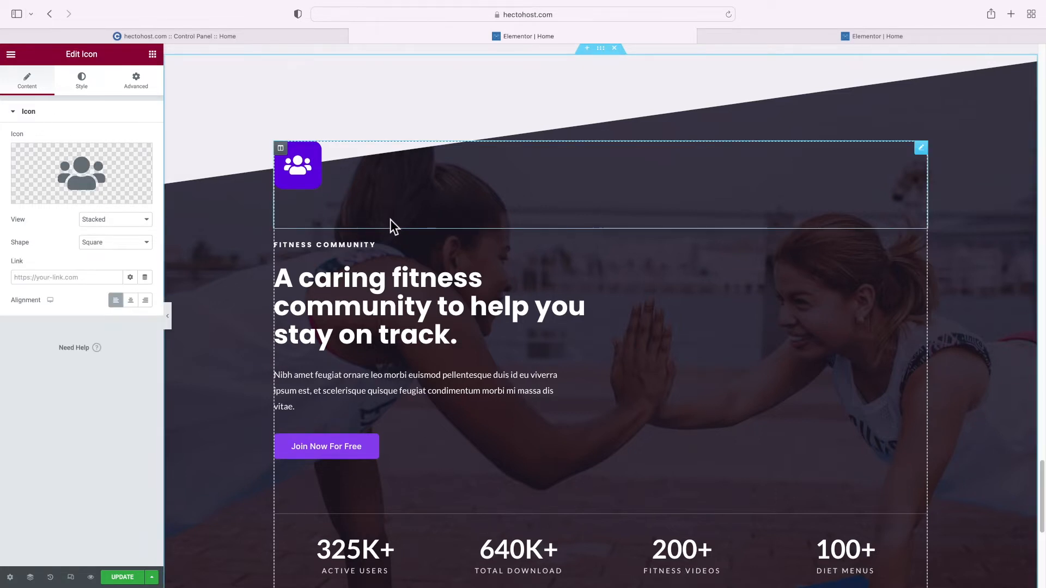
{"action": "triple_click", "coordinate": [349, 245]}
{"action": "type", "text": "SUPPORT SERVICE YOU CAN RELY ON"}
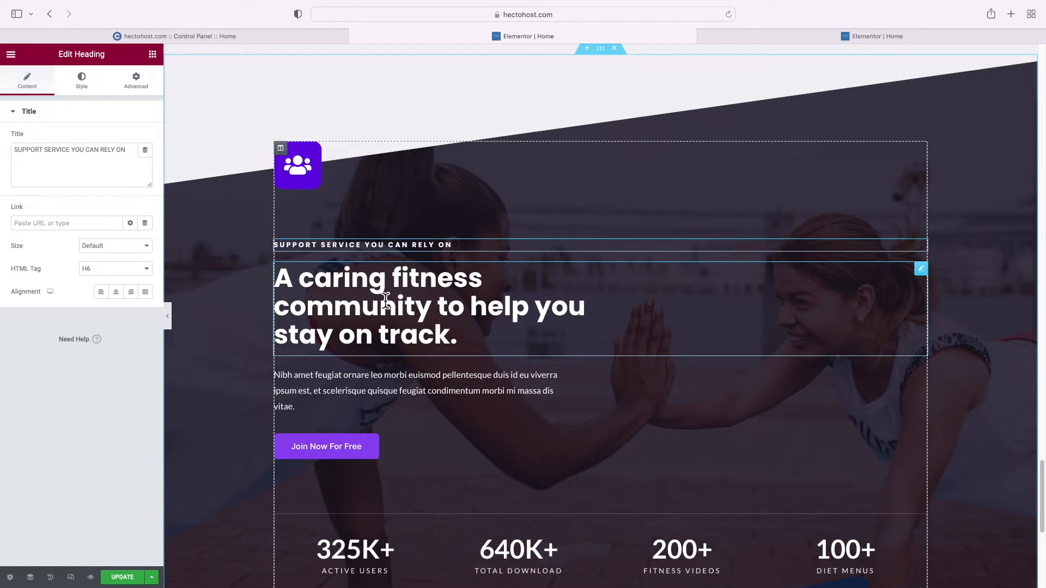
{"action": "left_click", "coordinate": [304, 283]}
{"action": "left_click_drag", "start_coordinate": [87, 158], "coordinate": [11, 133]}
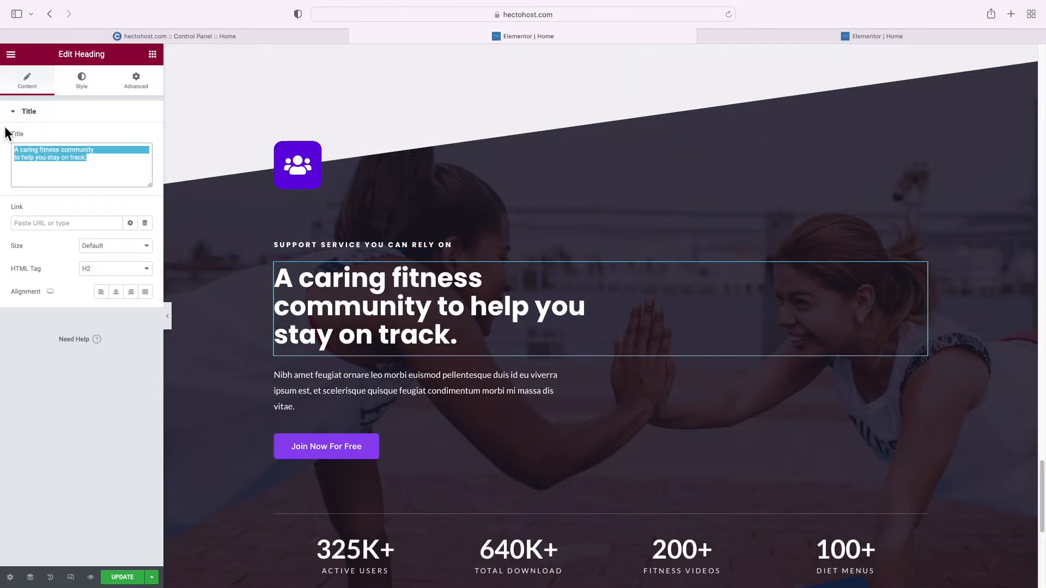
{"action": "type", "text": "A caring support team that's always willing to go the extra mile"}
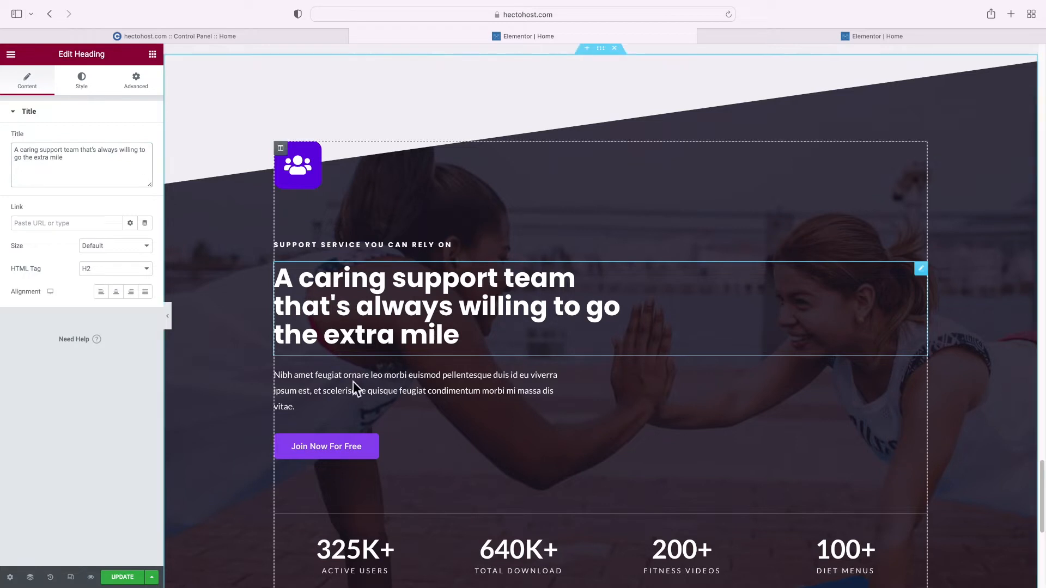
Paste the support ticket registration URL into the Join Now For Free button's link
{"action": "left_click", "coordinate": [327, 446]}
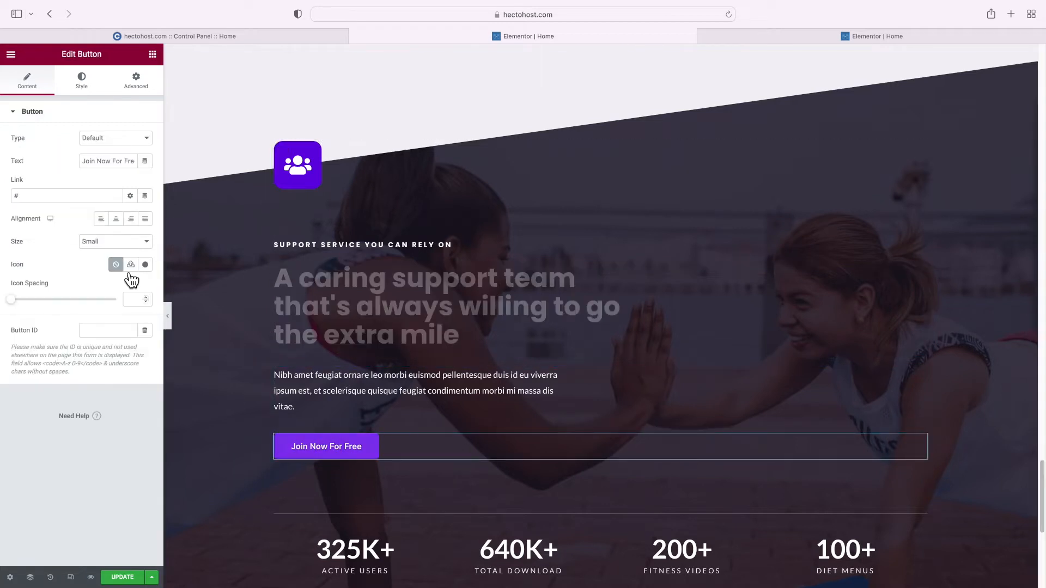
{"action": "left_click", "coordinate": [52, 200]}
{"action": "key", "text": "super+v"}
{"action": "scroll", "coordinate": [343, 305], "scroll_direction": "down", "scroll_amount": 2}
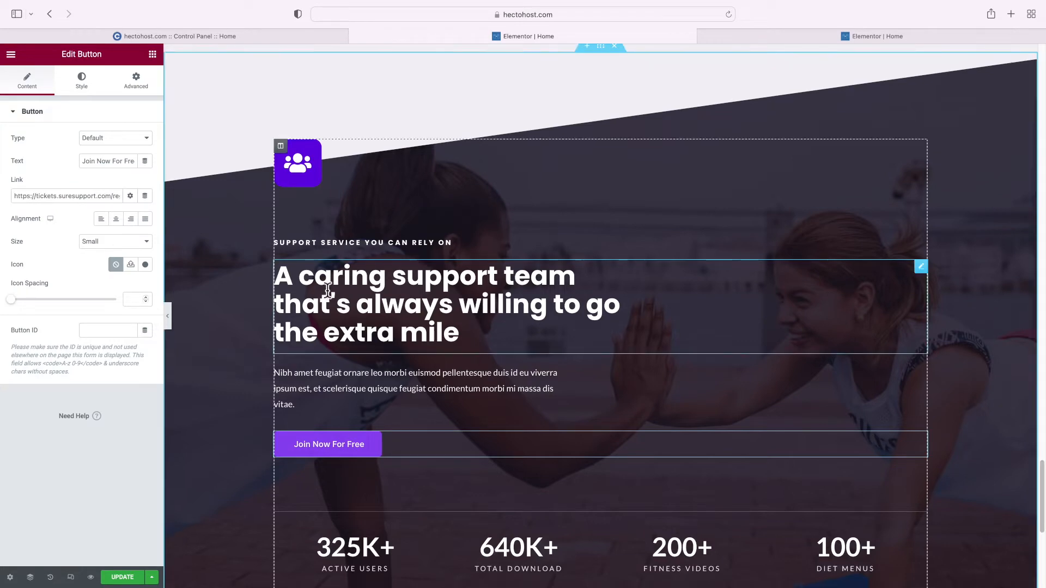
{"action": "scroll", "coordinate": [388, 329], "scroll_direction": "down", "scroll_amount": 4}
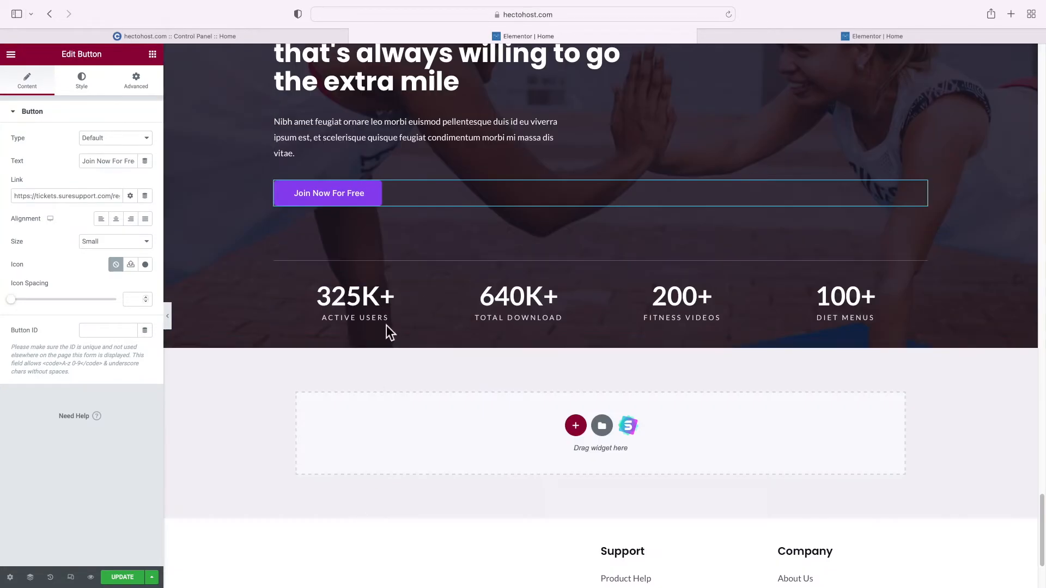
{"action": "scroll", "coordinate": [394, 309], "scroll_direction": "up", "scroll_amount": 4}
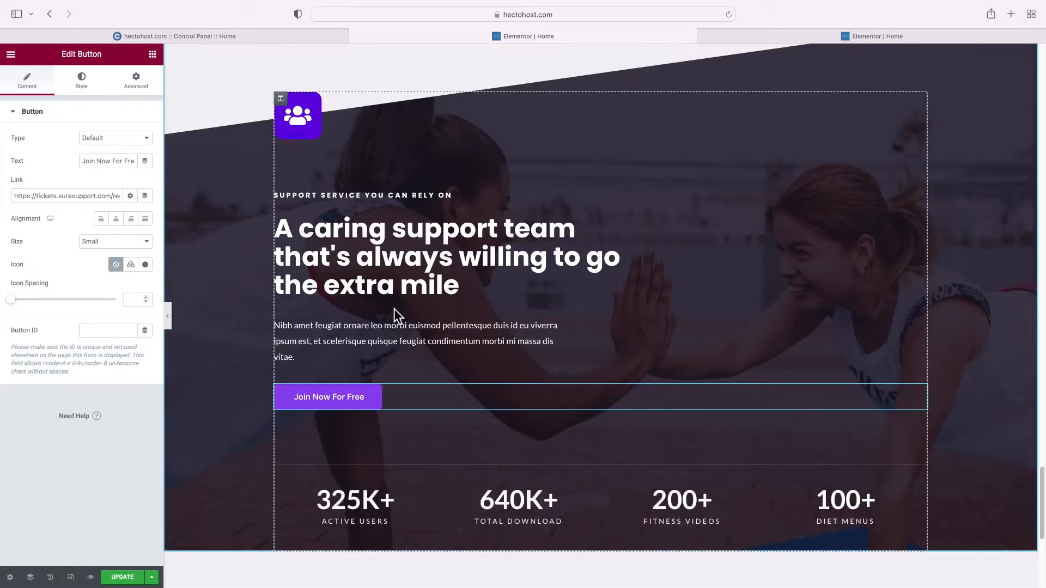
Change the first counter to 24 with suffix /7 and title 'Live Support Available'
{"action": "left_click", "coordinate": [384, 512]}
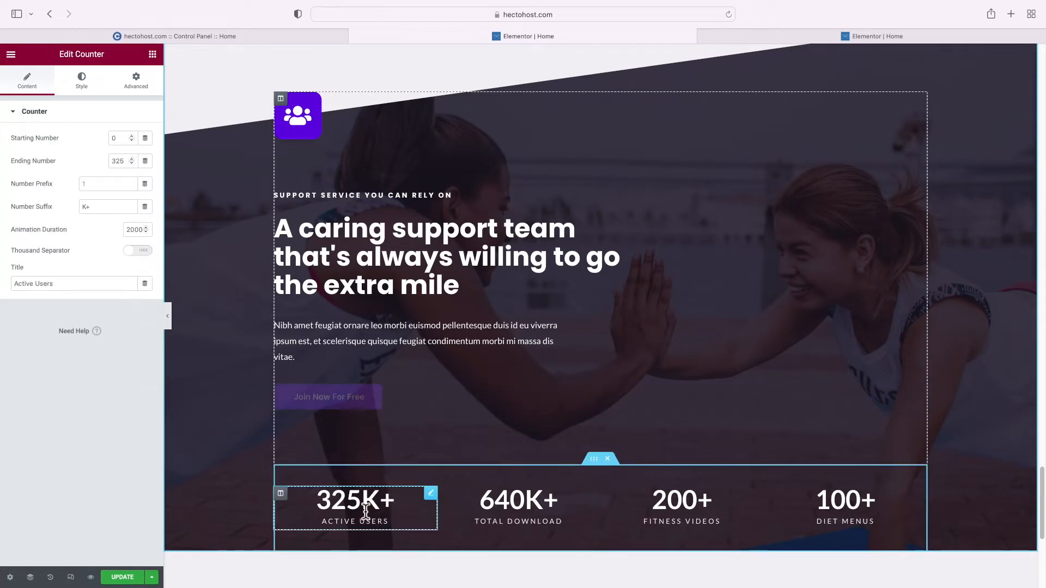
{"action": "double_click", "coordinate": [118, 161]}
{"action": "type", "text": "24"}
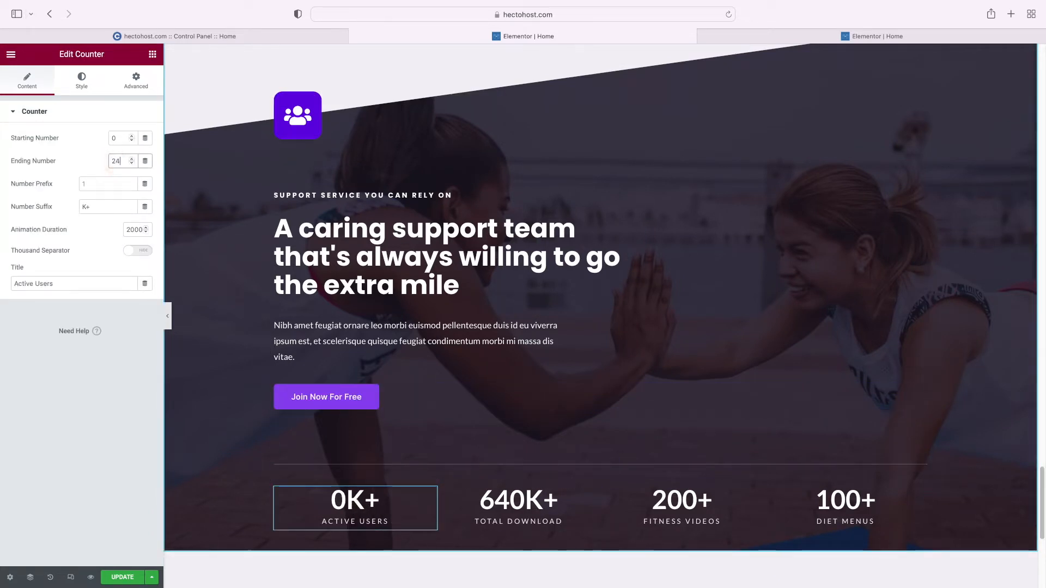
{"action": "left_click", "coordinate": [98, 207]}
{"action": "key", "text": "BackSpace"}
{"action": "key", "text": "BackSpace"}
{"action": "type", "text": "/7"}
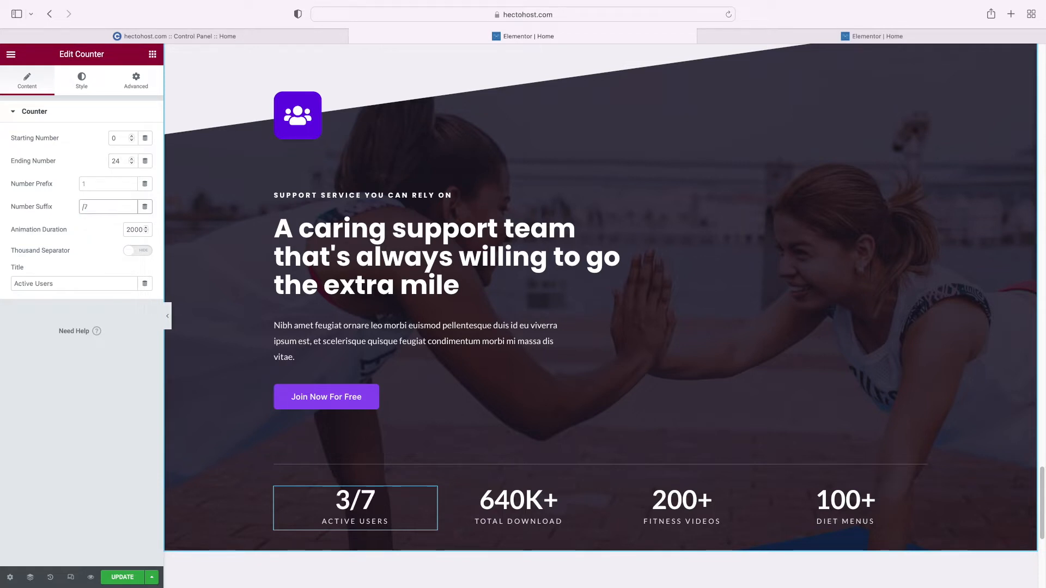
{"action": "triple_click", "coordinate": [71, 282]}
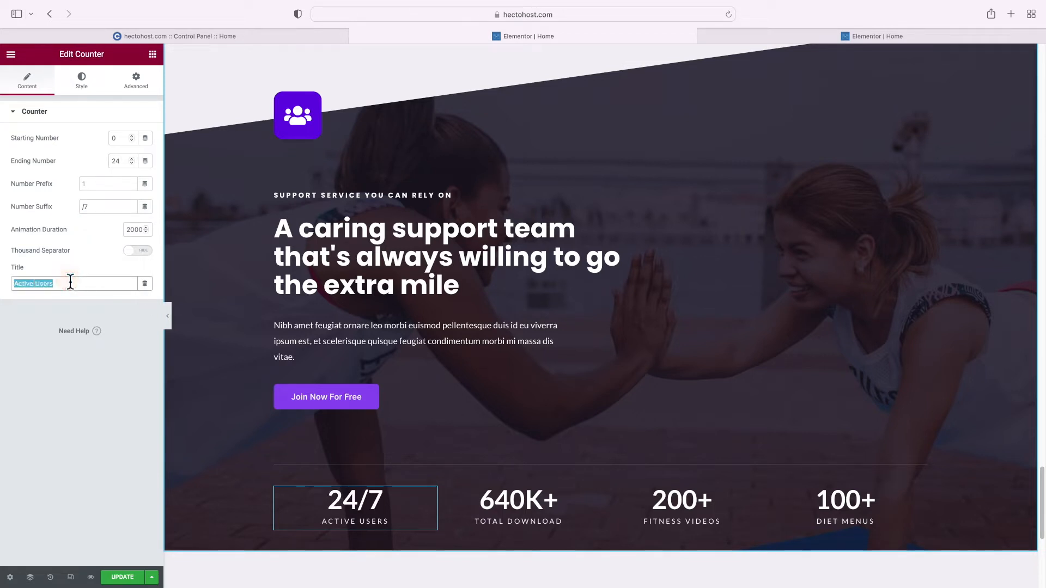
{"action": "type", "text": "Live Support Available"}
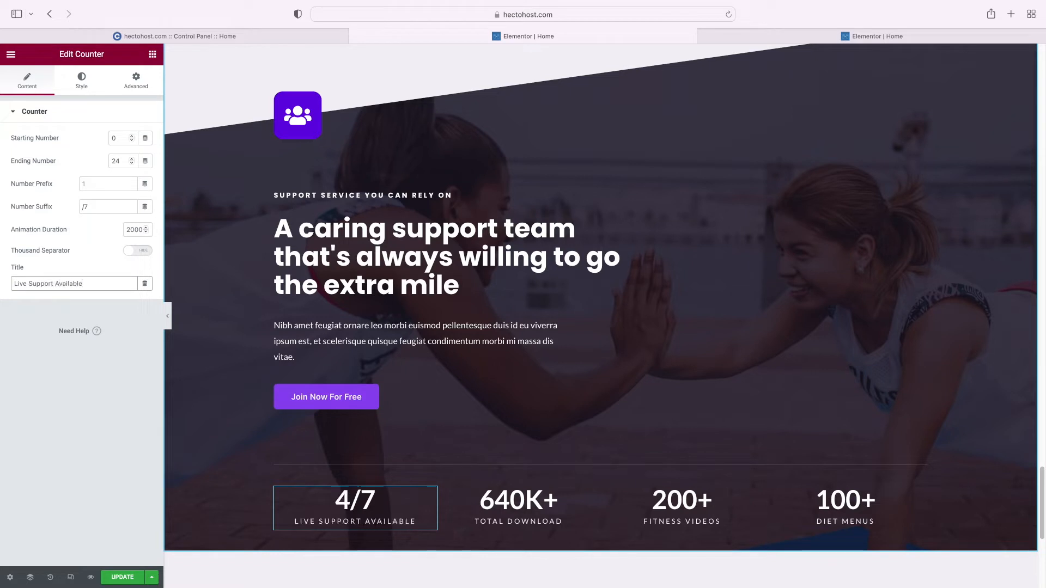
Change the second counter to 15 with suffix ' Mins' and title 'Response Time'
{"action": "left_click", "coordinate": [498, 502]}
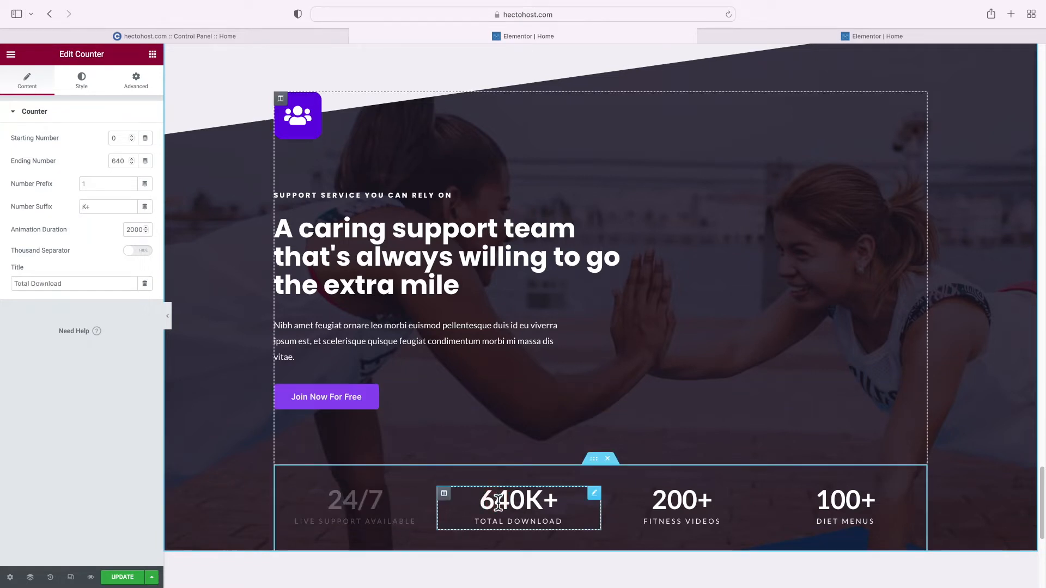
{"action": "double_click", "coordinate": [118, 162]}
{"action": "type", "text": "15"}
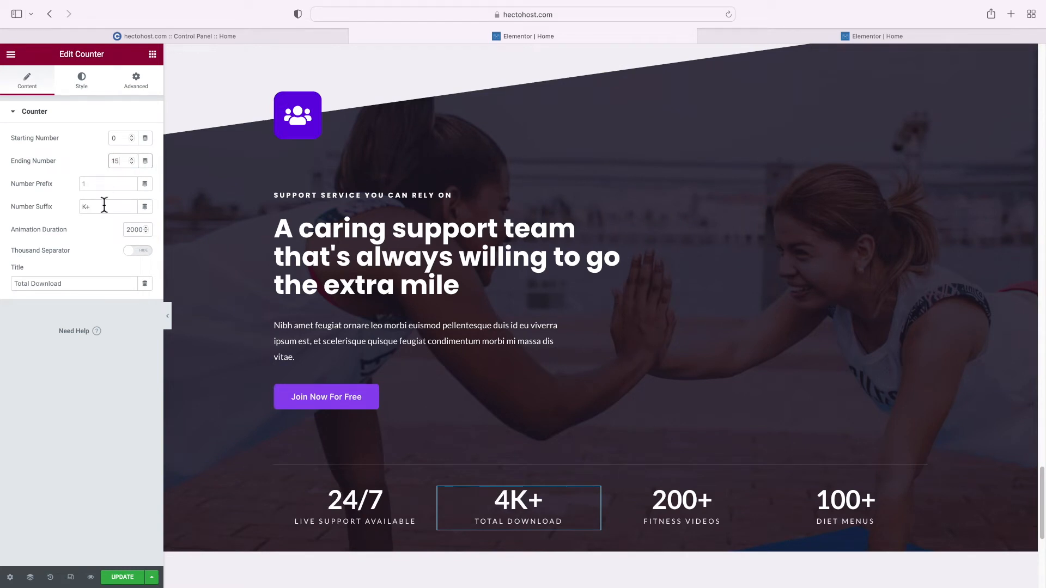
{"action": "double_click", "coordinate": [103, 206]}
{"action": "type", "text": "Mins"}
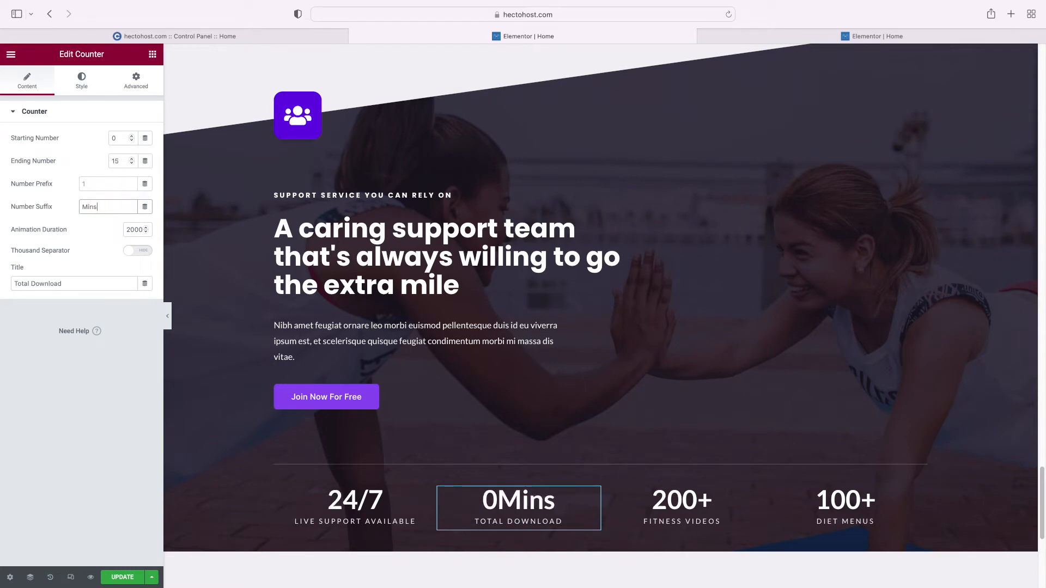
{"action": "left_click", "coordinate": [82, 206]}
{"action": "triple_click", "coordinate": [70, 283]}
{"action": "type", "text": "Res"}
{"action": "type", "text": "ponse Time"}
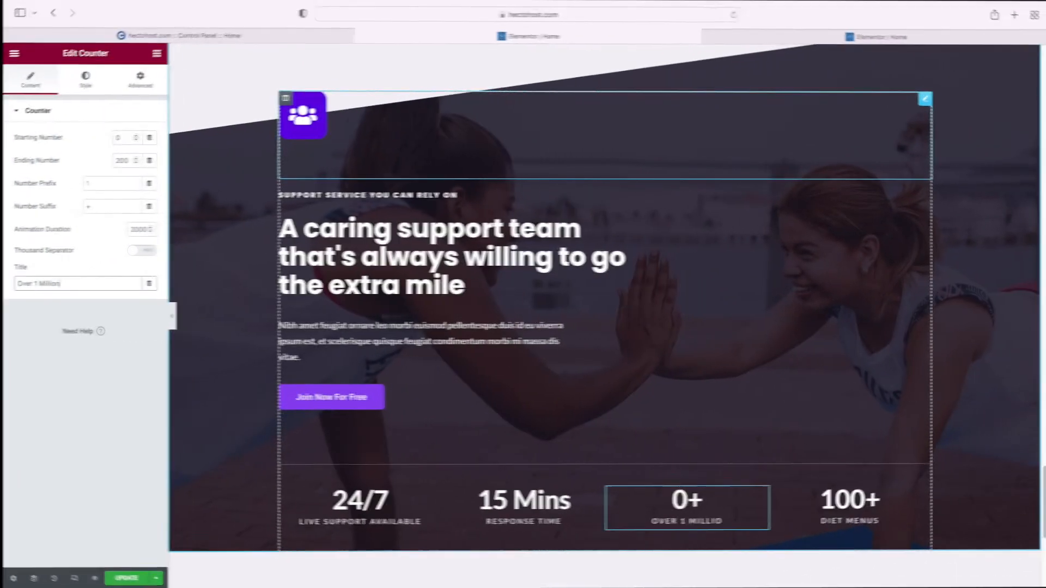
Make the third counter 1M+ 'Tickets Resolved' and retitle the fourth 'Detailed Tutorials'
{"action": "type", "text": "Tickets Resolved"}
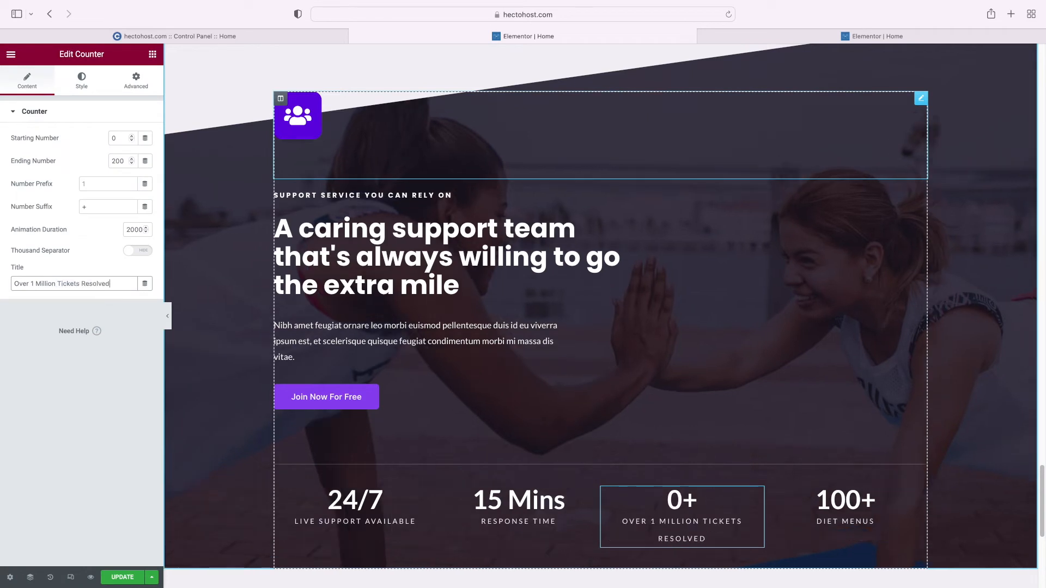
{"action": "double_click", "coordinate": [117, 161]}
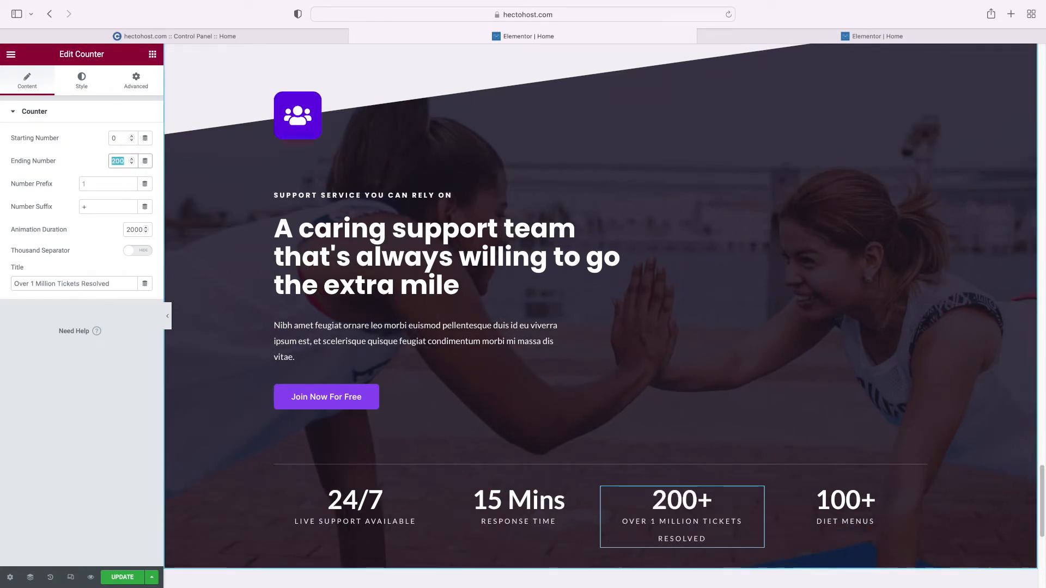
{"action": "type", "text": "1"}
{"action": "key", "text": "Tab"}
{"action": "key", "text": "Tab"}
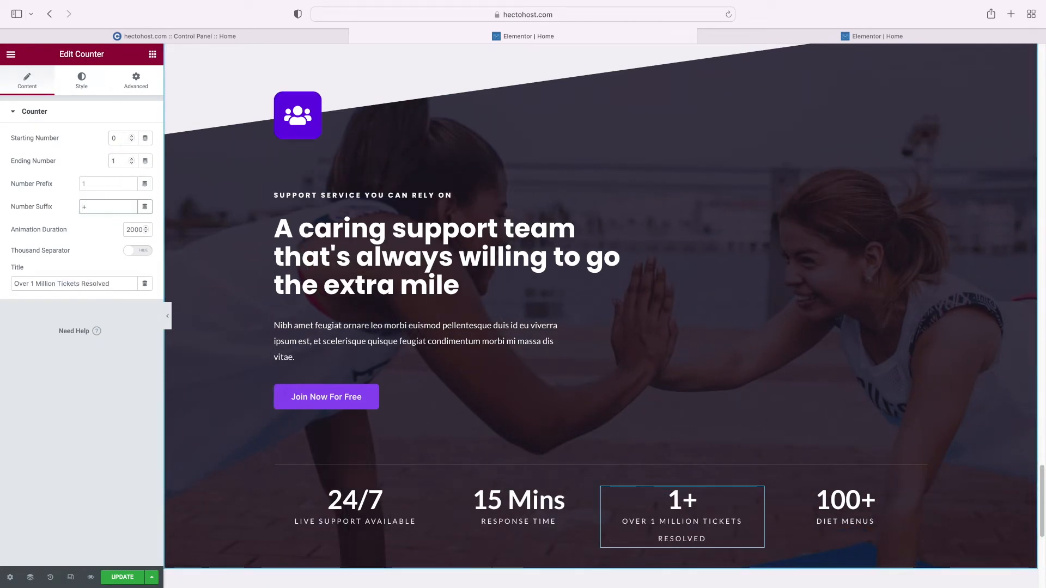
{"action": "type", "text": "M"}
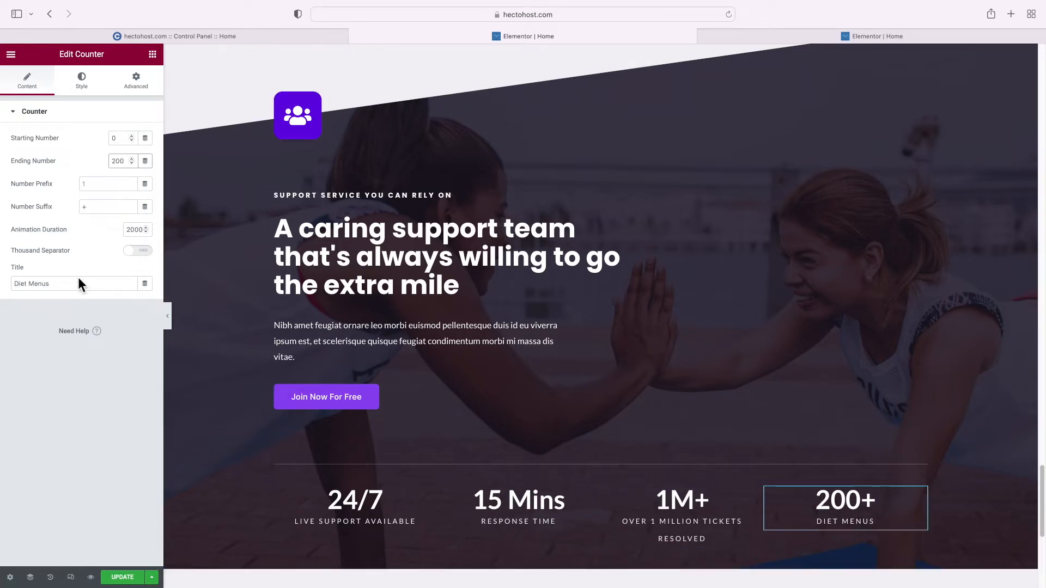
{"action": "triple_click", "coordinate": [75, 284]}
{"action": "type", "text": "ed Tutorials"}
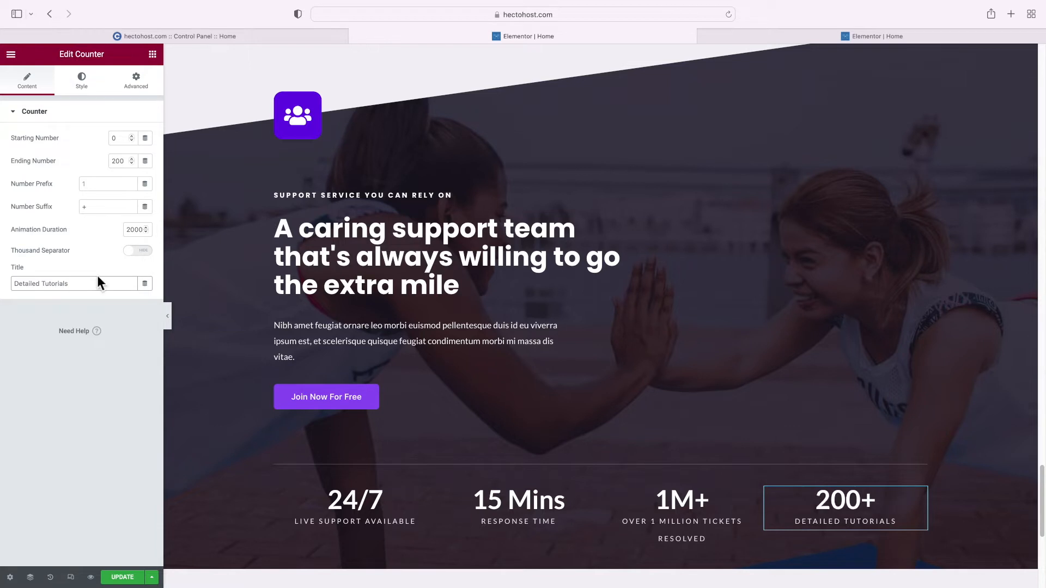
Replace the Text Editor paragraph with the new support team text in Text mode
{"action": "left_click", "coordinate": [286, 327]}
{"action": "left_click", "coordinate": [126, 144]}
{"action": "key", "text": "ctrl+a"}
{"action": "type", "text": "Our Support Team comprises highly qualified and talented professionals with diverse backgrounds and experience in the IT field. All members of the support team have at least 5 years of experience, and are on senior level."}
{"action": "scroll", "coordinate": [287, 113], "scroll_direction": "up", "scroll_amount": 2}
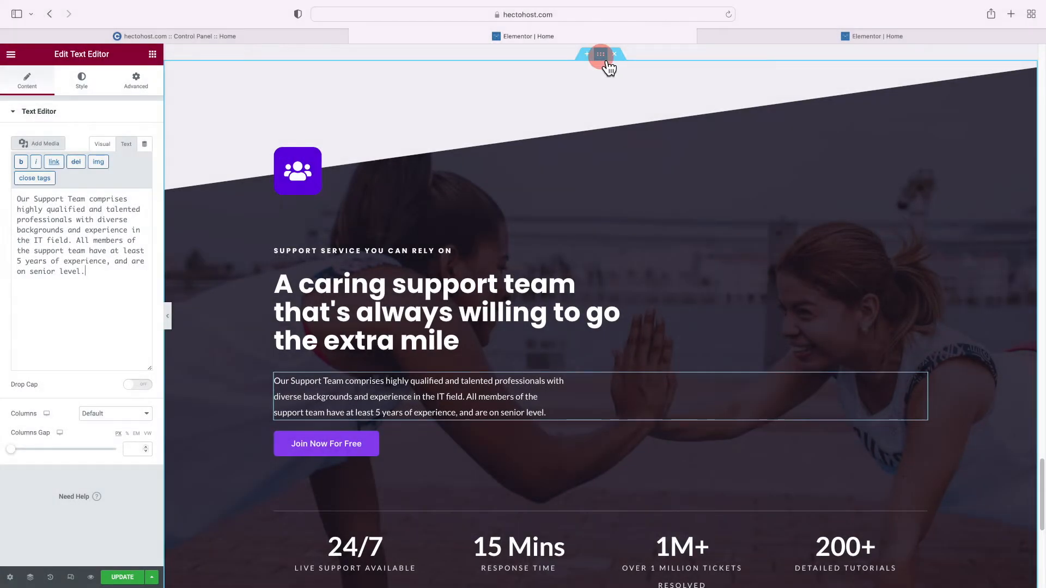
Remove the current background overlay image from the support section
{"action": "left_click", "coordinate": [606, 62]}
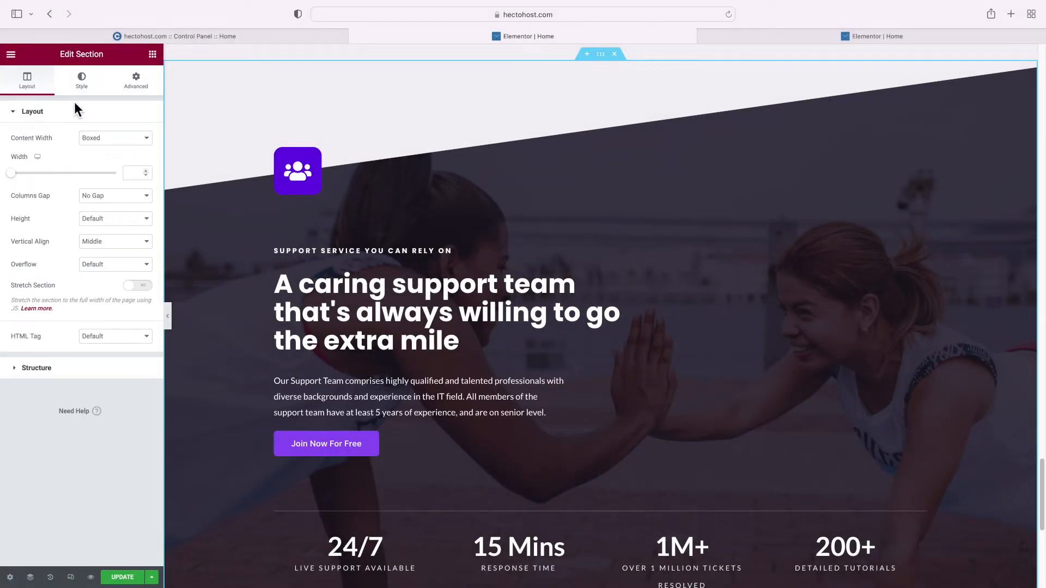
{"action": "left_click", "coordinate": [82, 80]}
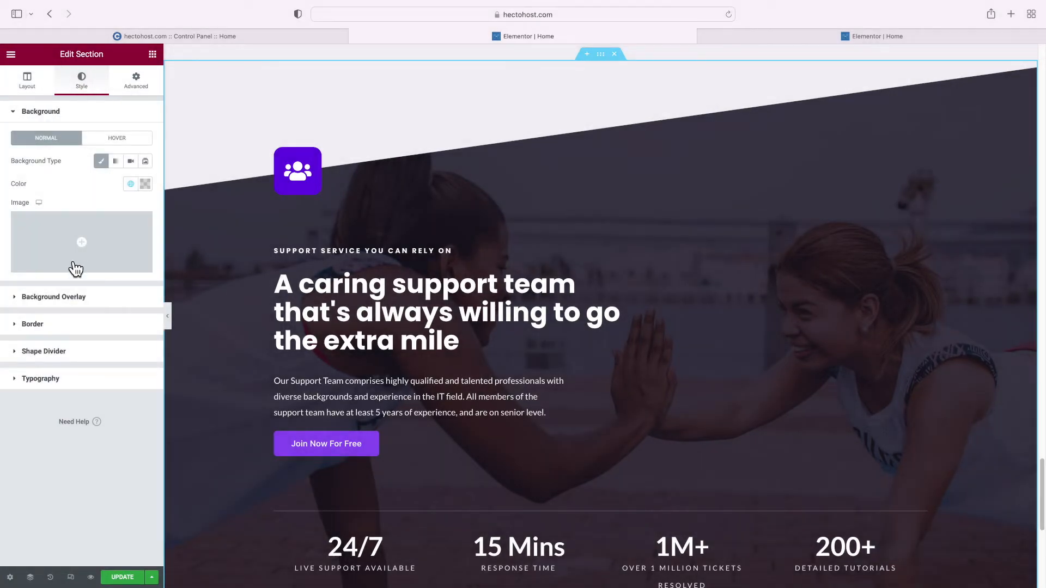
{"action": "left_click", "coordinate": [70, 297]}
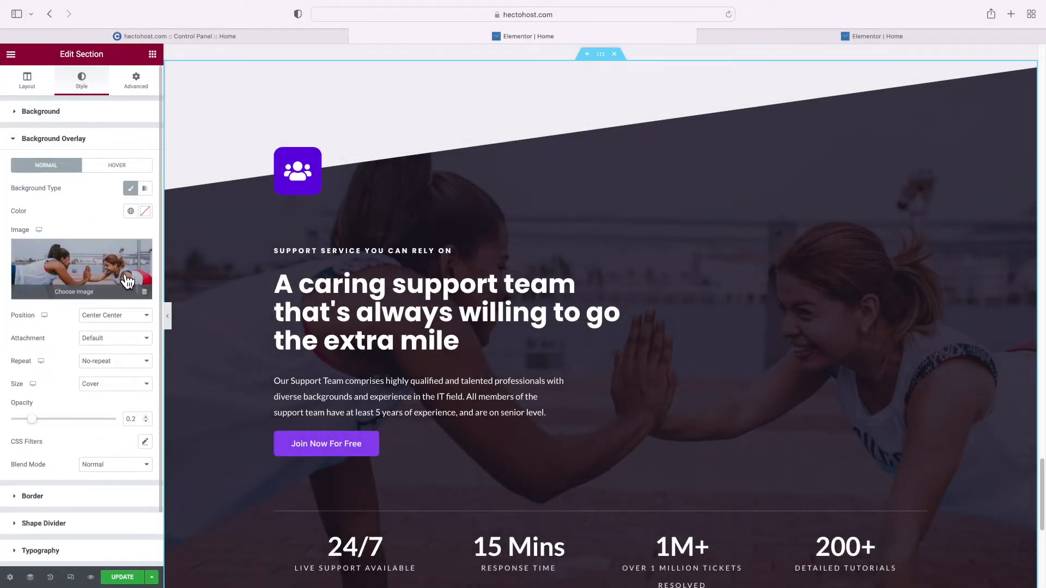
{"action": "left_click", "coordinate": [141, 251]}
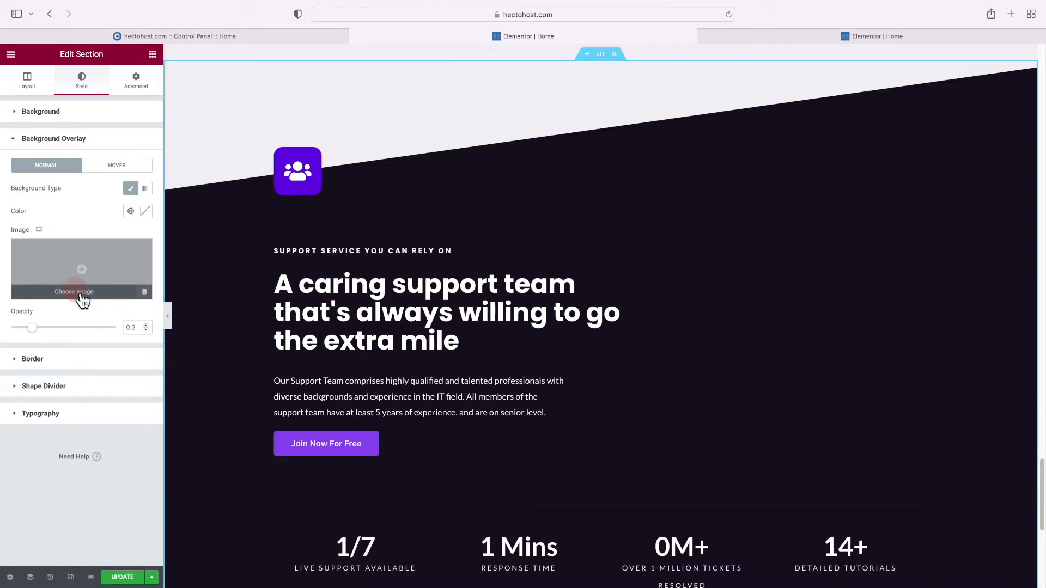
Insert the free sunset photo of two climbers, found by searching 'supp', as the overlay
{"action": "left_click", "coordinate": [83, 297]}
{"action": "left_click", "coordinate": [270, 99]}
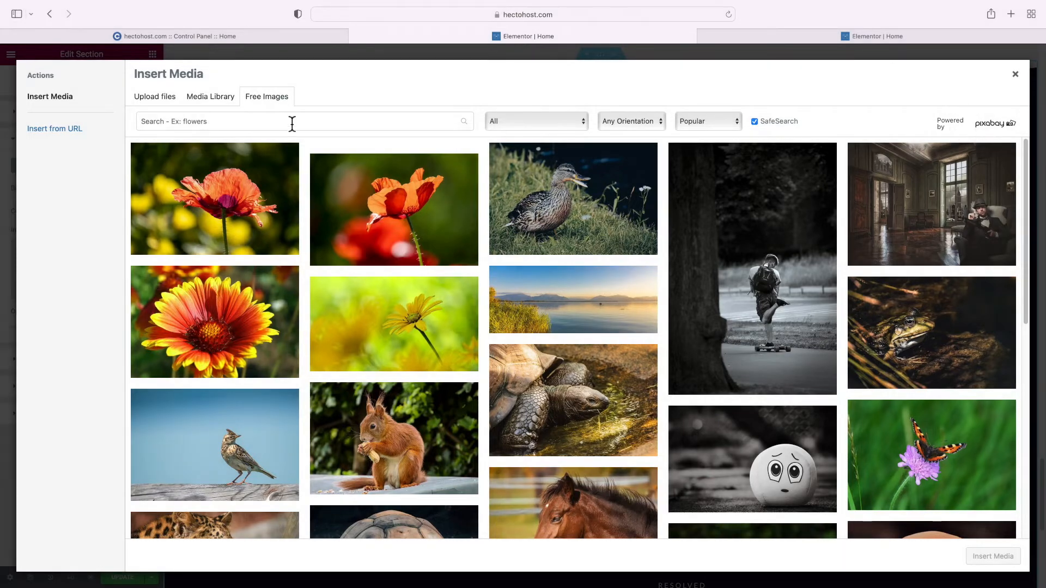
{"action": "left_click", "coordinate": [292, 124]}
{"action": "type", "text": "support"}
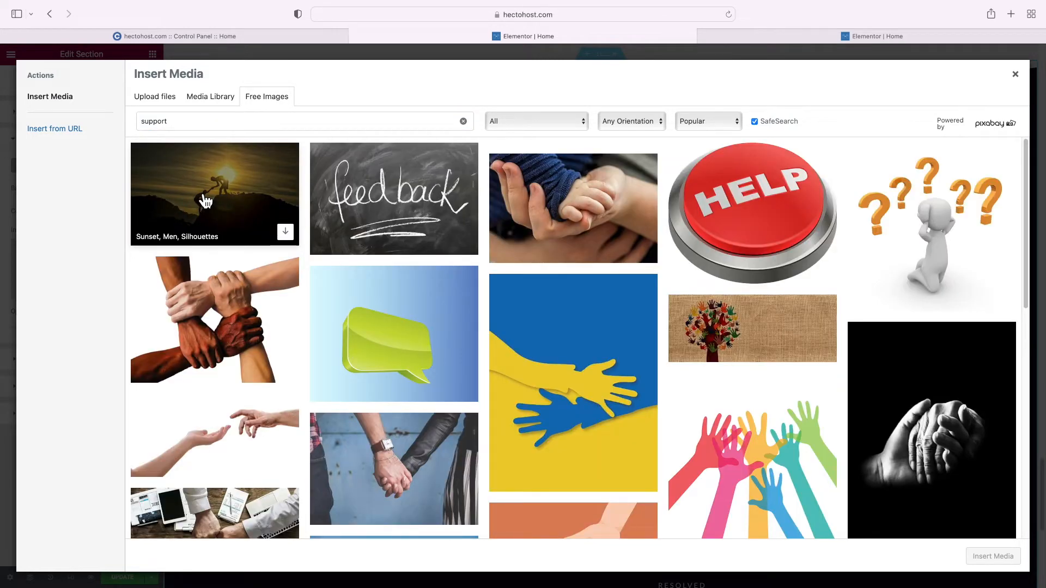
{"action": "left_click", "coordinate": [285, 232]}
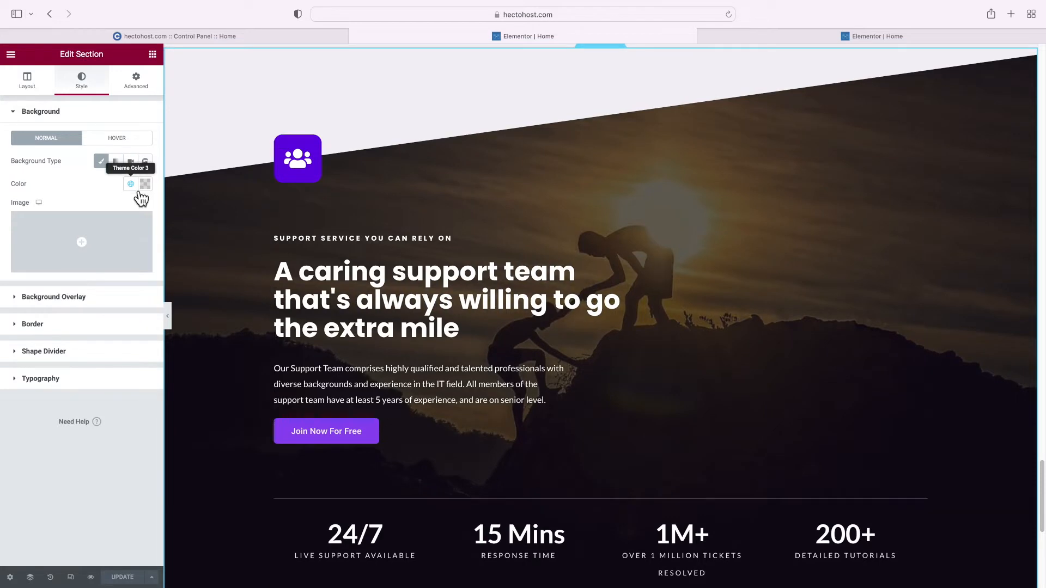
Set the section background to Theme Color 1 purple and raise the overlay opacity
{"action": "left_click", "coordinate": [131, 185]}
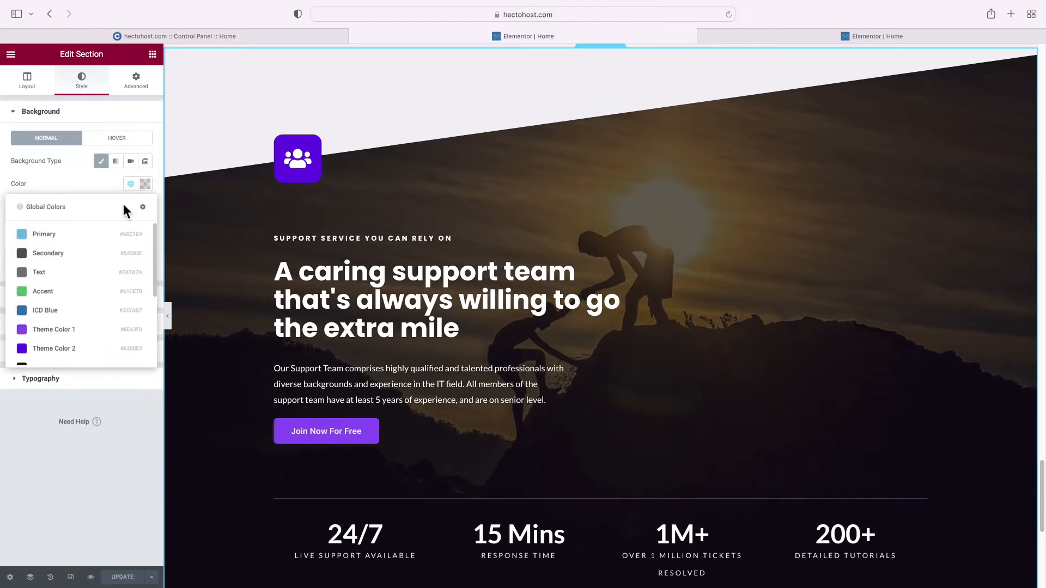
{"action": "left_click", "coordinate": [68, 341]}
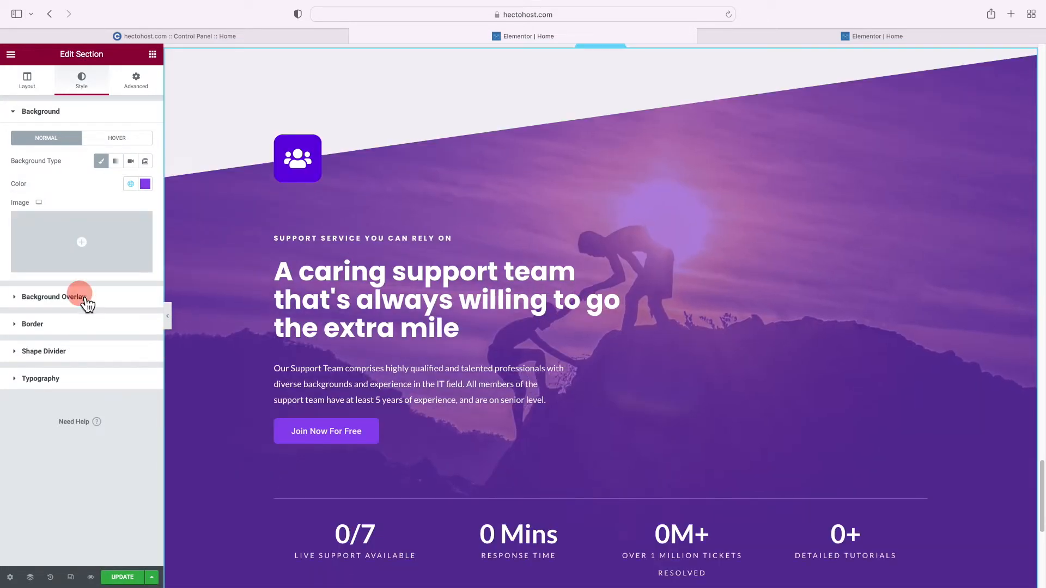
{"action": "left_click", "coordinate": [96, 297]}
{"action": "left_click_drag", "start_coordinate": [49, 419], "coordinate": [48, 419]}
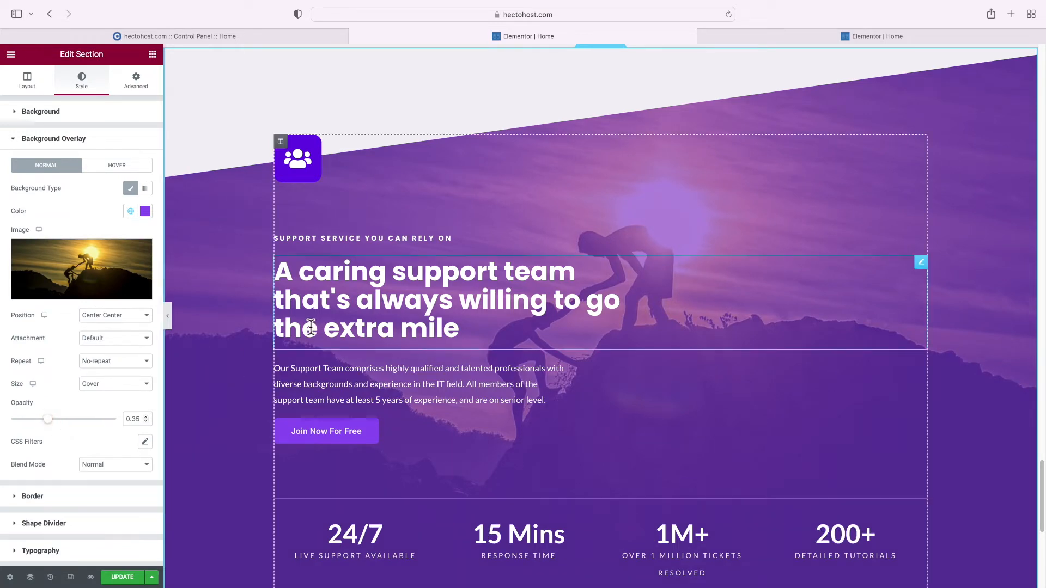
{"action": "scroll", "coordinate": [310, 327], "scroll_direction": "up", "scroll_amount": 1}
{"action": "scroll", "coordinate": [310, 327], "scroll_direction": "up", "scroll_amount": 5}
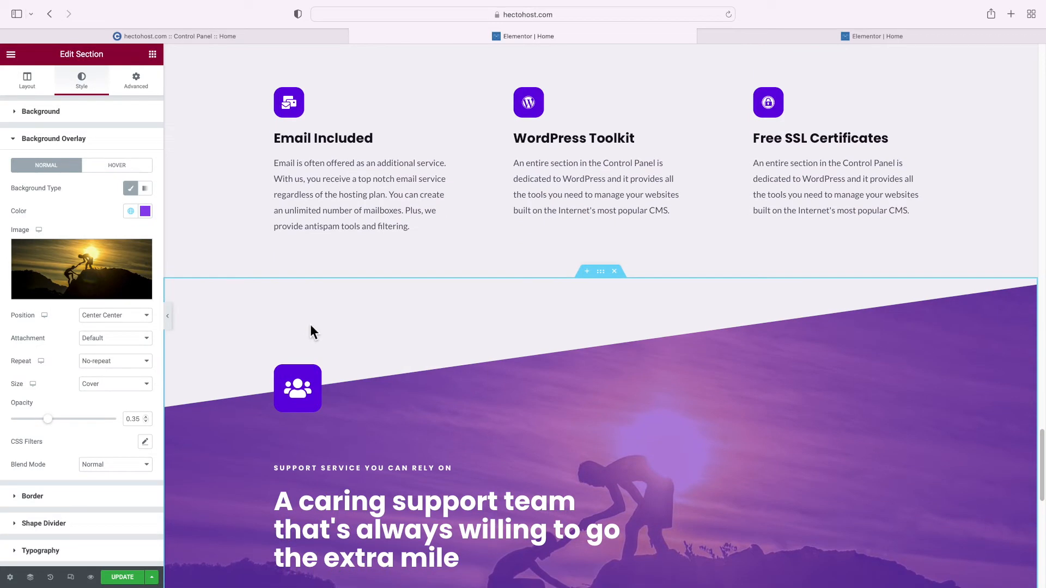
{"action": "scroll", "coordinate": [308, 325], "scroll_direction": "down", "scroll_amount": 2}
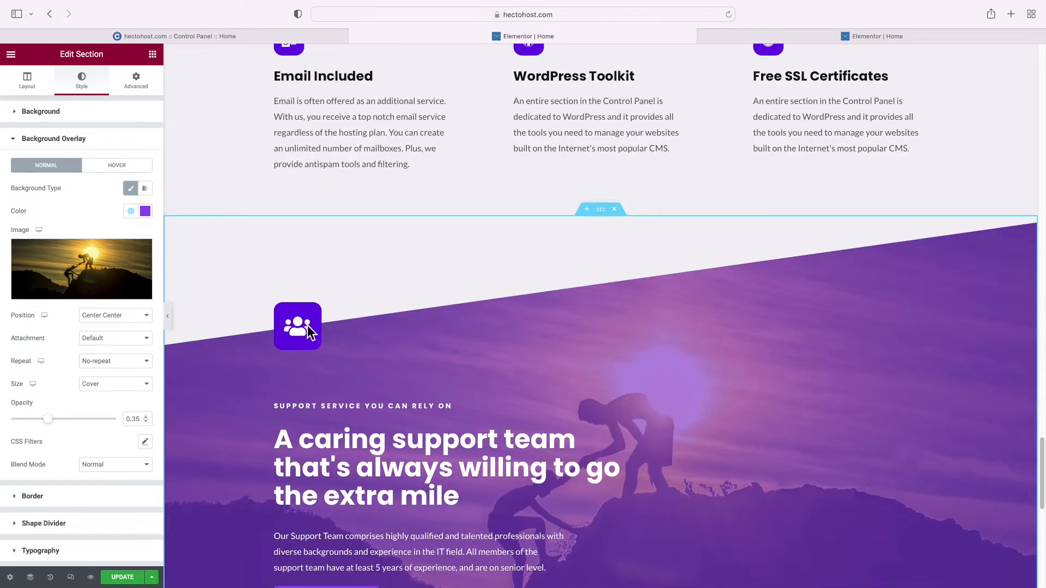
{"action": "scroll", "coordinate": [717, 171], "scroll_direction": "down", "scroll_amount": 3}
{"action": "scroll", "coordinate": [708, 179], "scroll_direction": "down", "scroll_amount": 1}
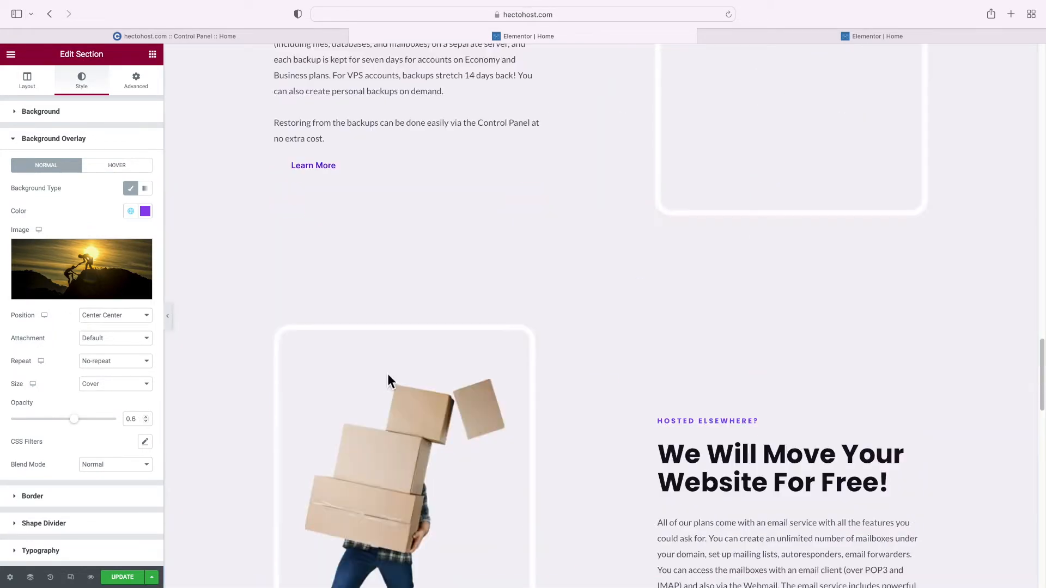
{"action": "scroll", "coordinate": [387, 376], "scroll_direction": "up", "scroll_amount": 15}
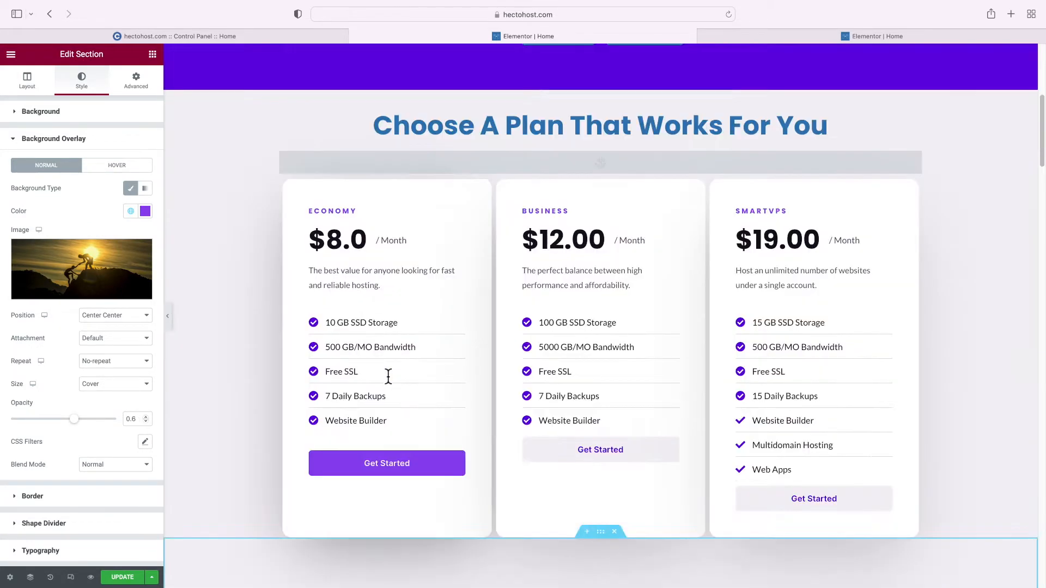
{"action": "scroll", "coordinate": [387, 376], "scroll_direction": "up", "scroll_amount": 10}
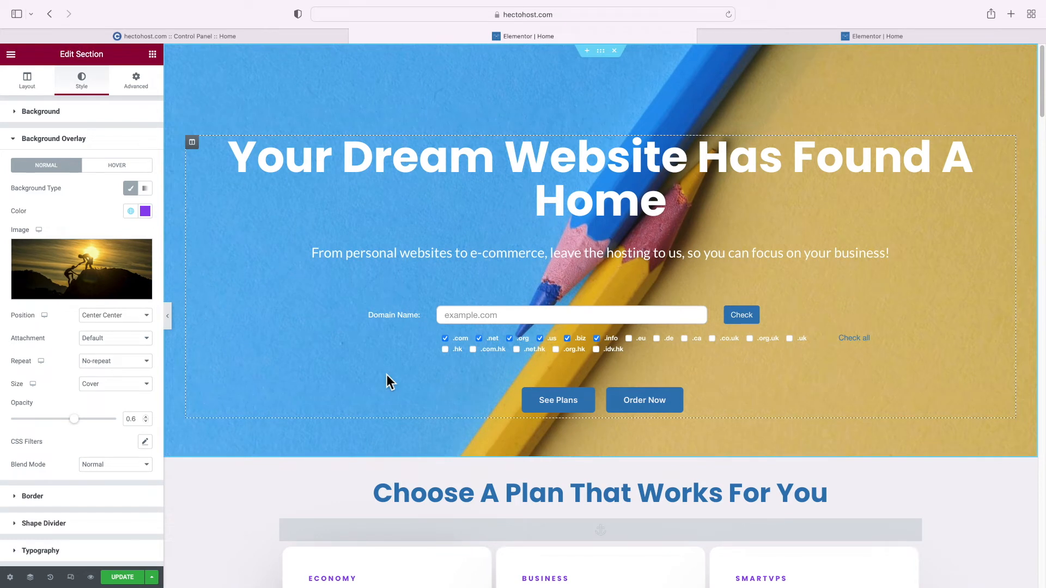
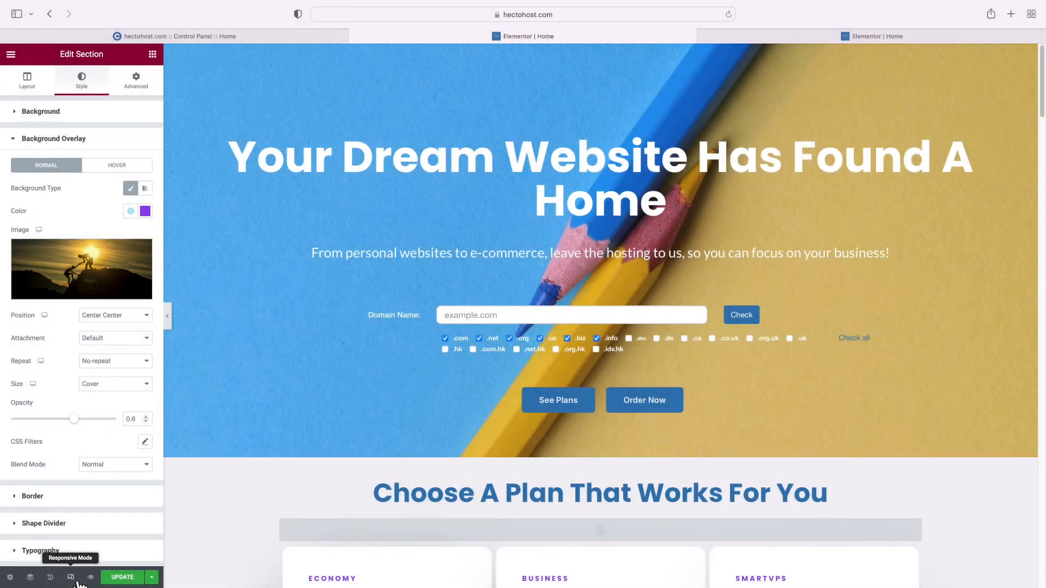
In the mobile preview, set the hero section's background image size to Auto
{"action": "left_click", "coordinate": [77, 582]}
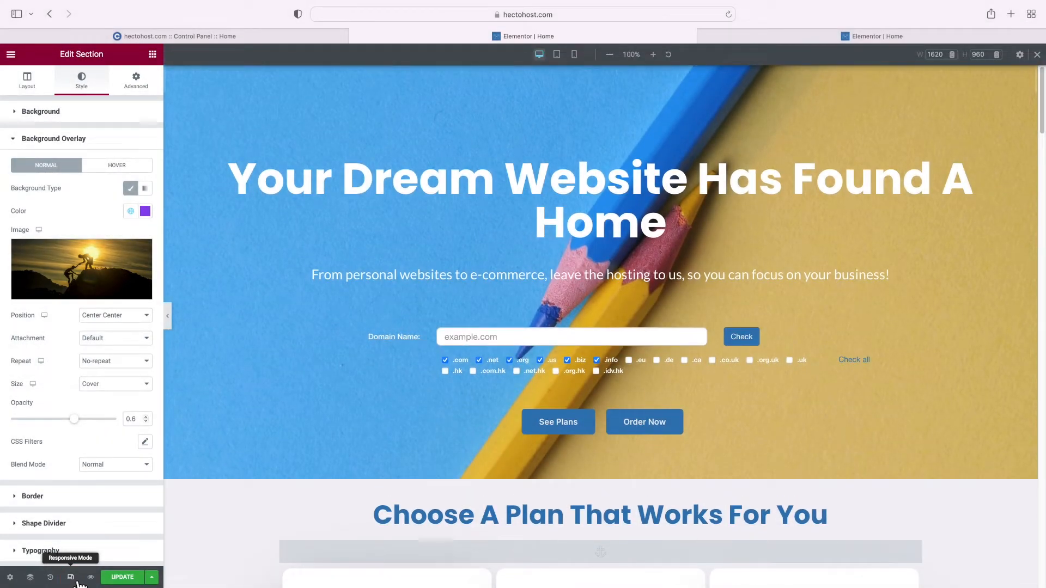
{"action": "left_click", "coordinate": [575, 56]}
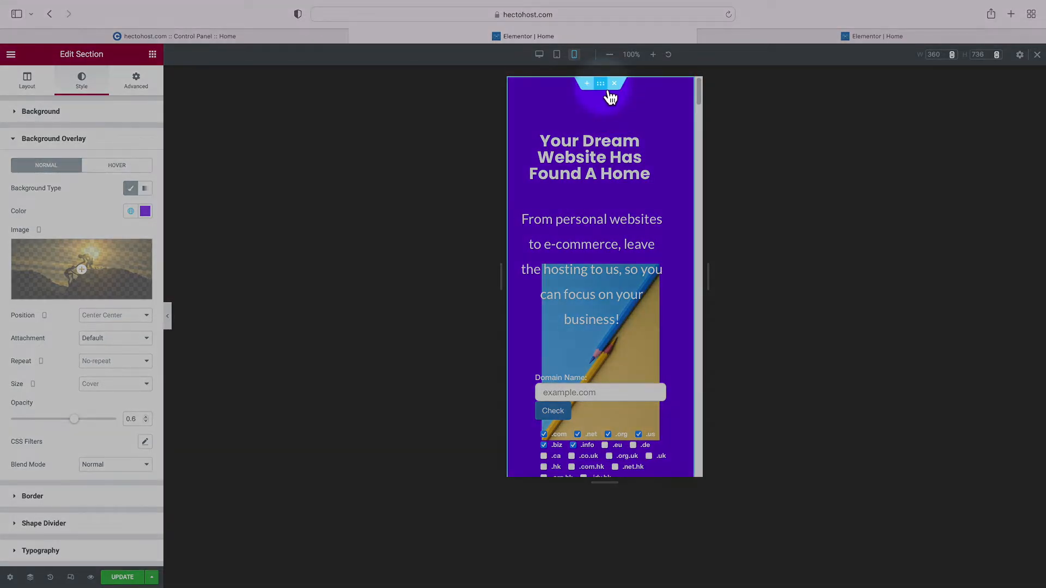
{"action": "left_click", "coordinate": [607, 93]}
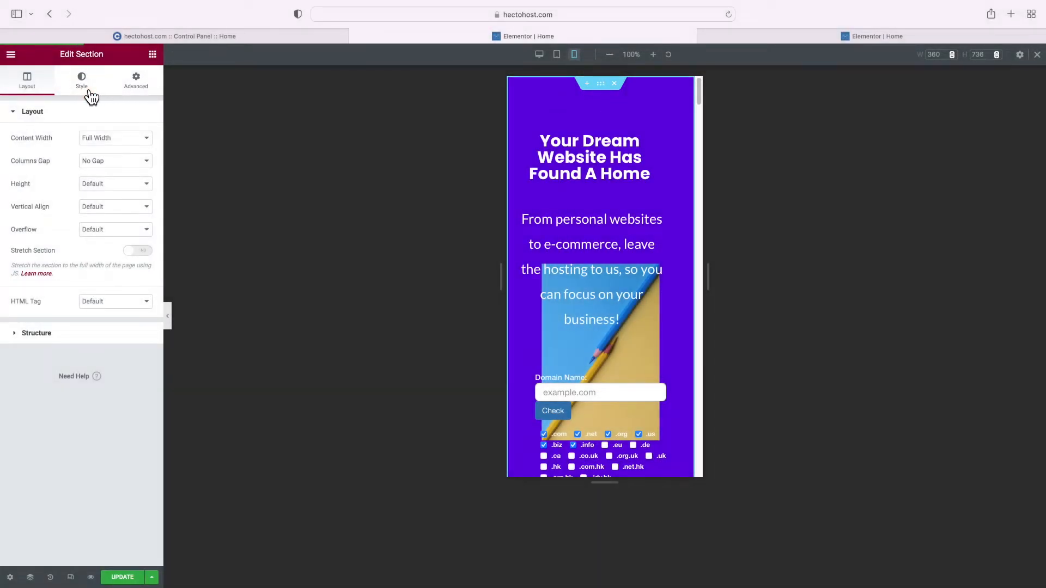
{"action": "left_click", "coordinate": [88, 96]}
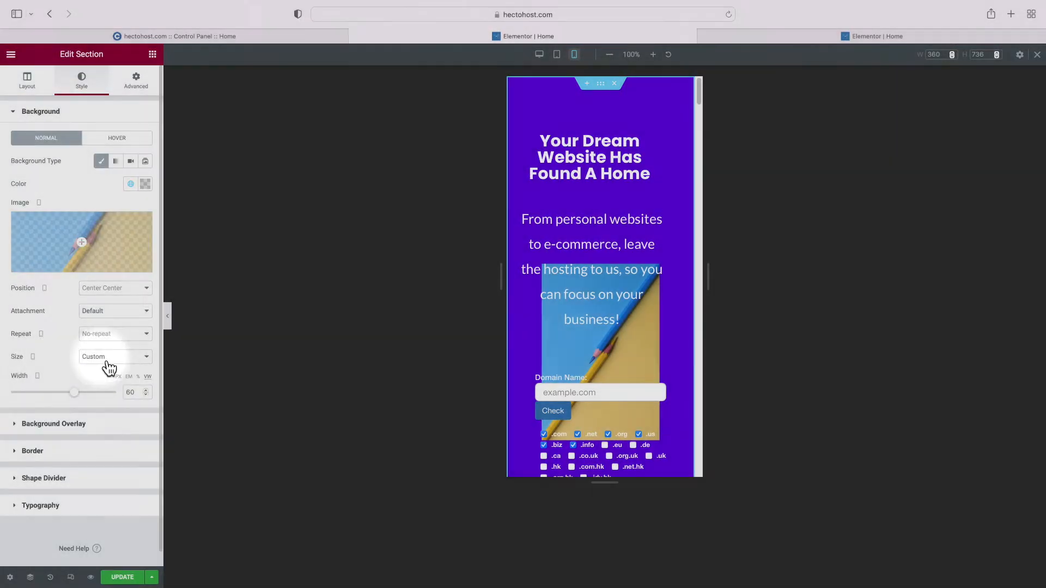
{"action": "left_click", "coordinate": [109, 360]}
{"action": "left_click", "coordinate": [102, 308]}
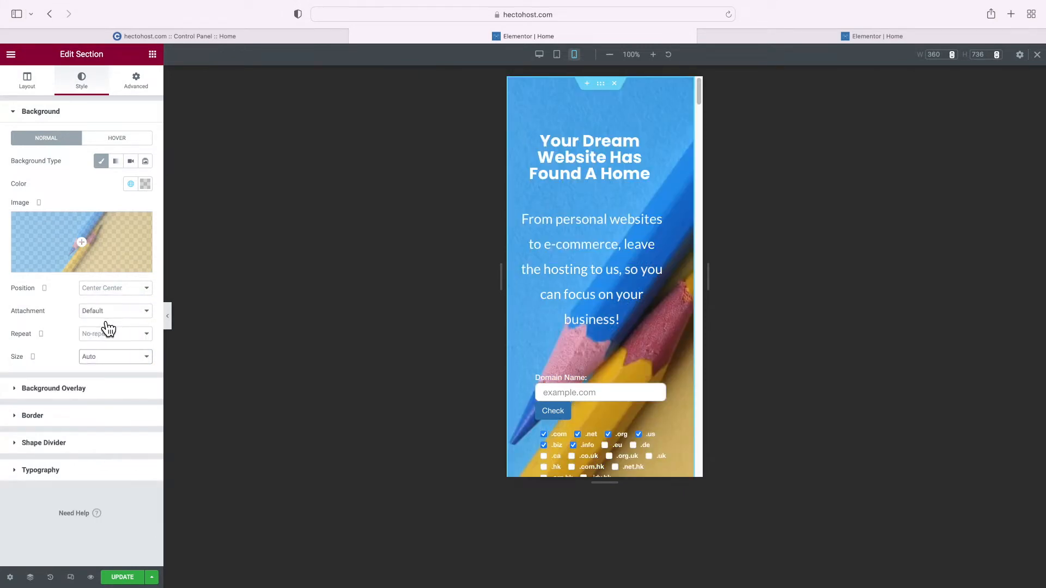
{"action": "scroll", "coordinate": [588, 367], "scroll_direction": "down", "scroll_amount": 3}
Center-align the See Plans and Order Now buttons in the mobile layout
{"action": "left_click", "coordinate": [623, 365]}
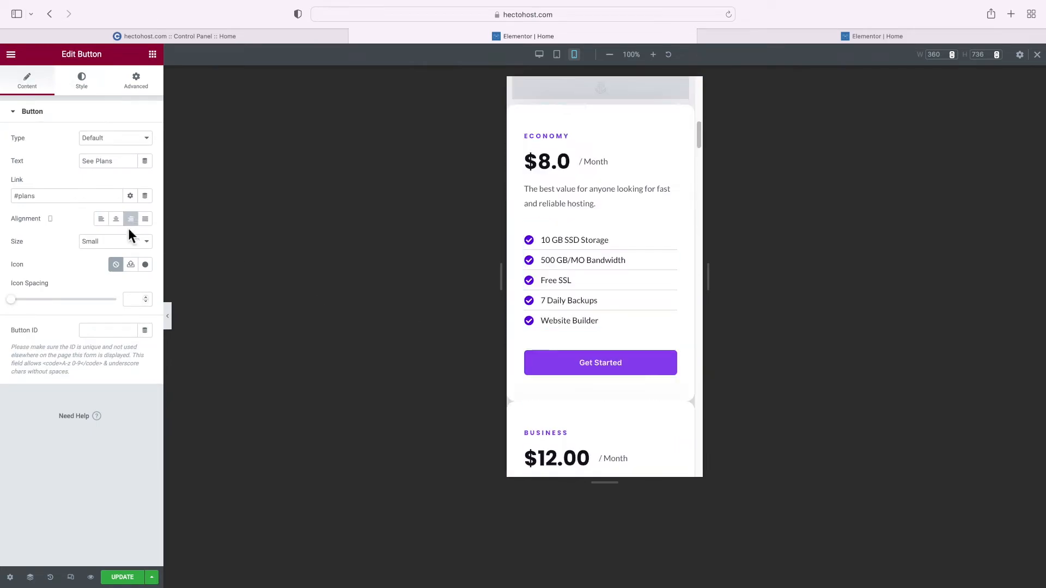
{"action": "left_click", "coordinate": [116, 219]}
{"action": "scroll", "coordinate": [524, 259], "scroll_direction": "up", "scroll_amount": 5}
{"action": "left_click", "coordinate": [578, 259]}
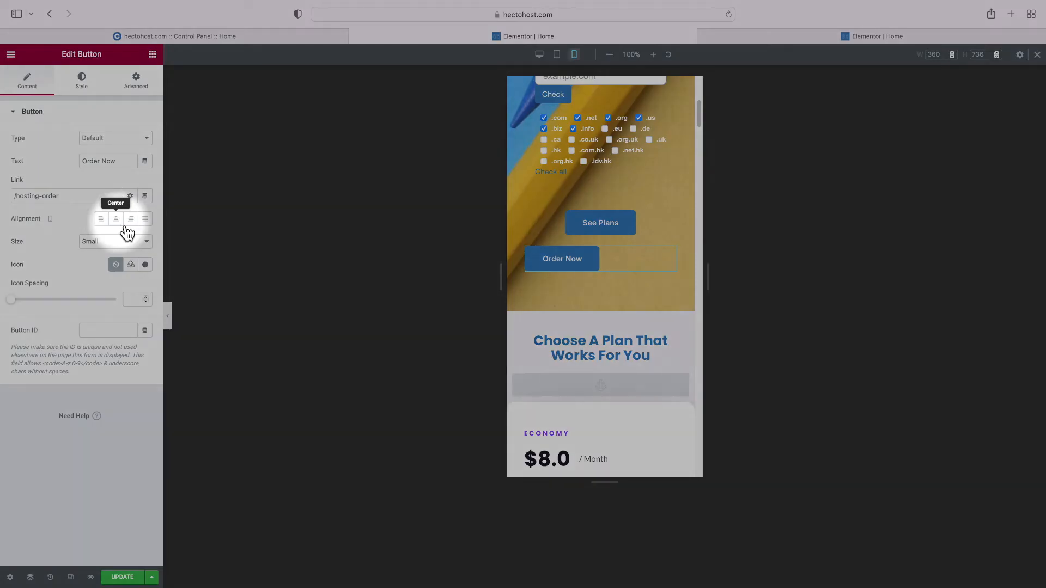
{"action": "left_click", "coordinate": [118, 223]}
{"action": "scroll", "coordinate": [616, 289], "scroll_direction": "up", "scroll_amount": 6}
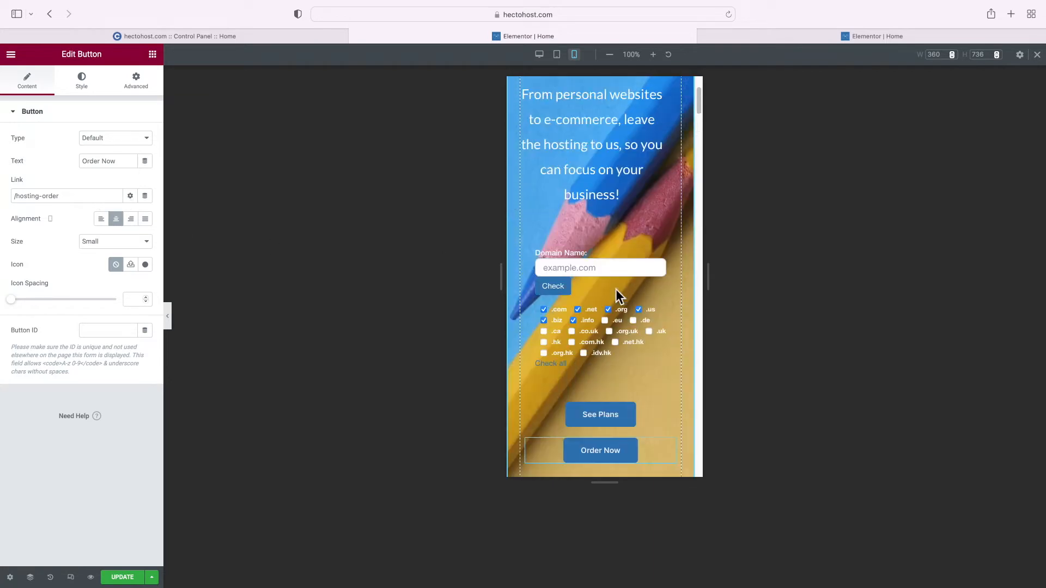
Compare the hero at desktop width, then return to mobile and review the centred buttons
{"action": "left_click", "coordinate": [540, 55]}
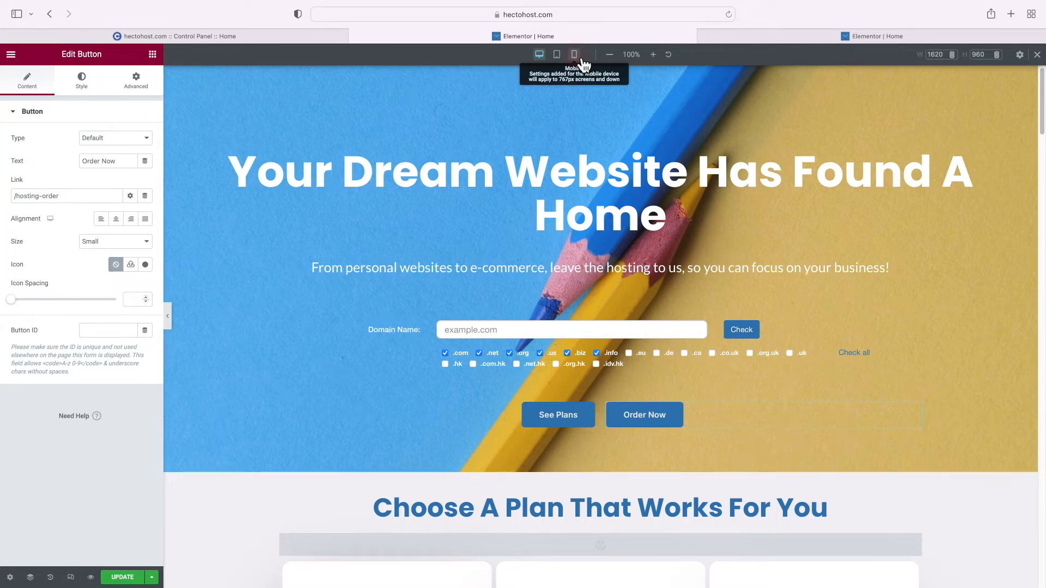
{"action": "left_click", "coordinate": [574, 55]}
{"action": "scroll", "coordinate": [600, 229], "scroll_direction": "down", "scroll_amount": 3}
{"action": "scroll", "coordinate": [601, 224], "scroll_direction": "up", "scroll_amount": 5}
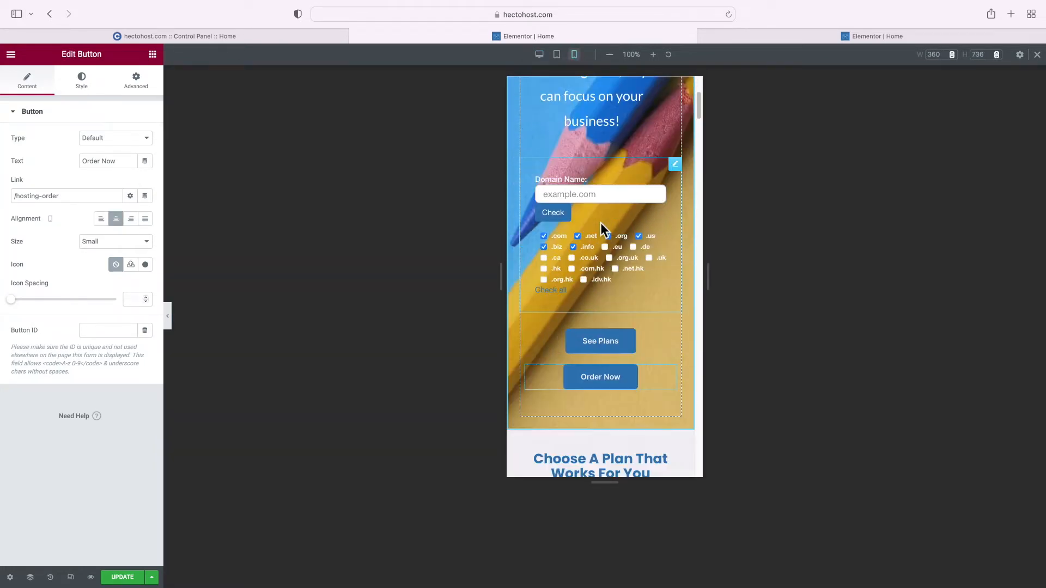
{"action": "scroll", "coordinate": [601, 224], "scroll_direction": "down", "scroll_amount": 9}
{"action": "scroll", "coordinate": [601, 226], "scroll_direction": "down", "scroll_amount": 10}
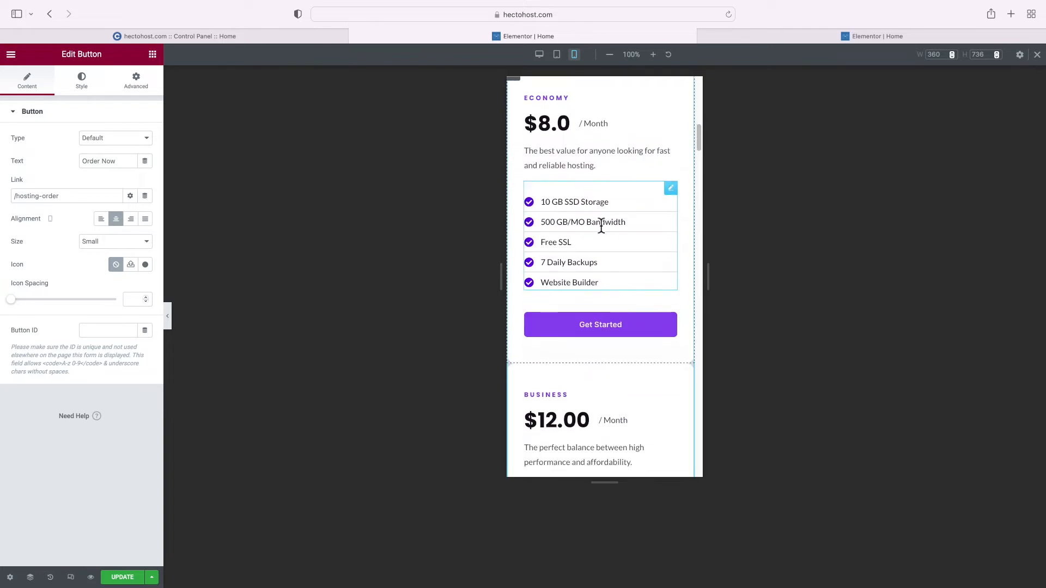
{"action": "scroll", "coordinate": [601, 226], "scroll_direction": "up", "scroll_amount": 5}
{"action": "scroll", "coordinate": [601, 227], "scroll_direction": "down", "scroll_amount": 12}
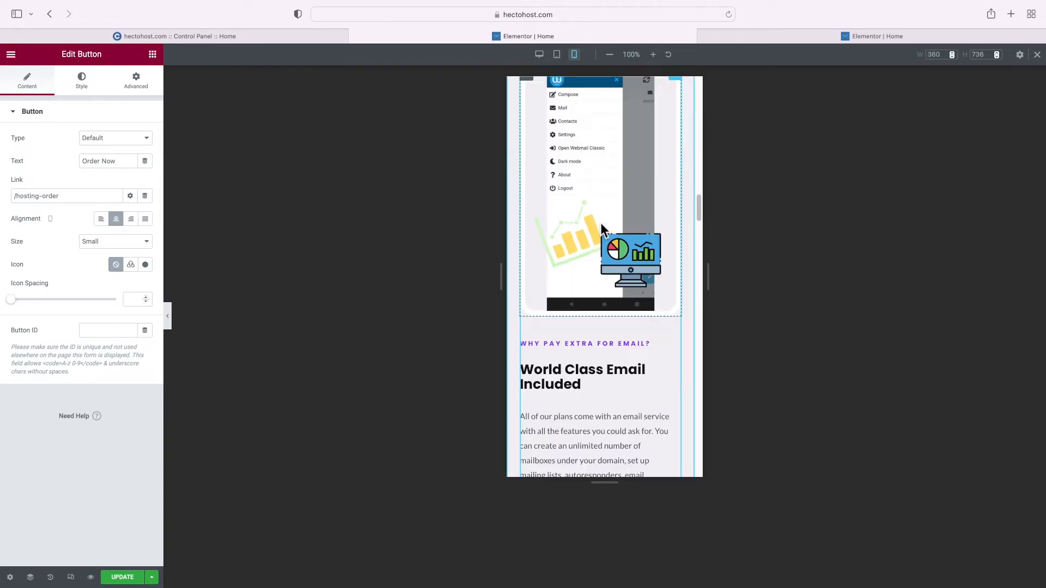
{"action": "scroll", "coordinate": [601, 229], "scroll_direction": "down", "scroll_amount": 4}
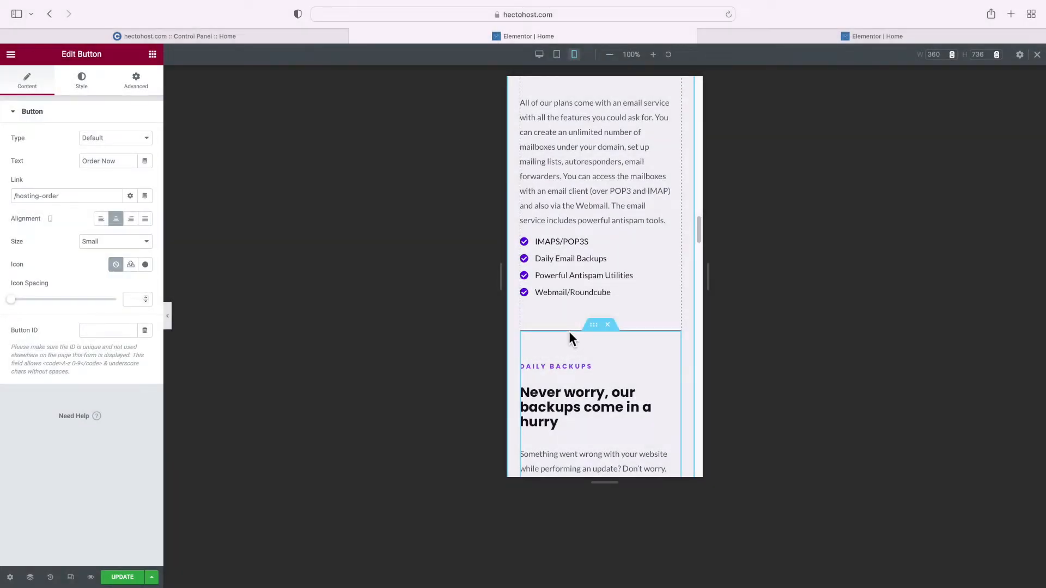
Set the Daily Backups inner section's mobile top border width to 0
{"action": "left_click", "coordinate": [591, 330]}
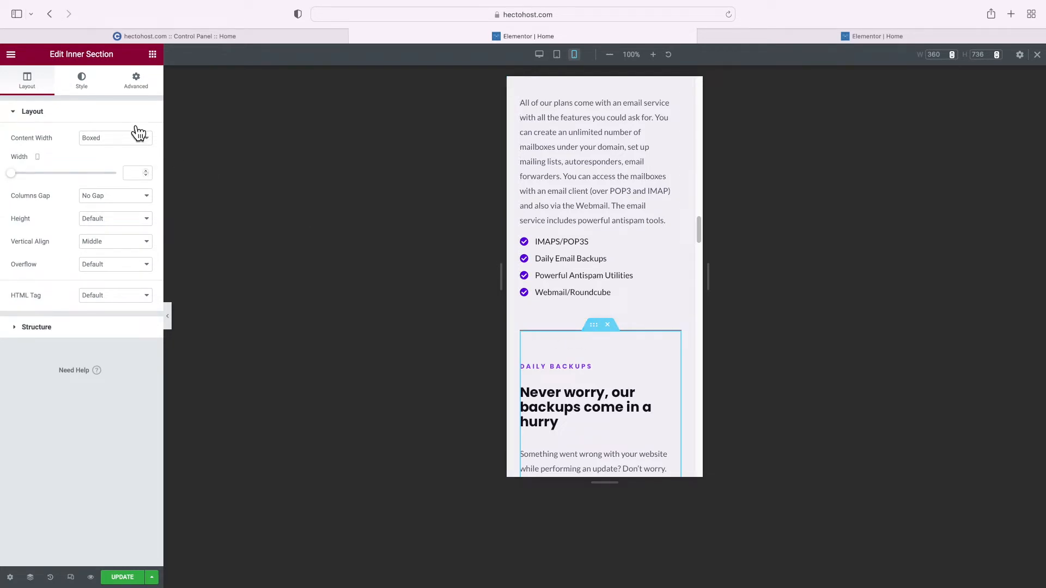
{"action": "left_click", "coordinate": [93, 91]}
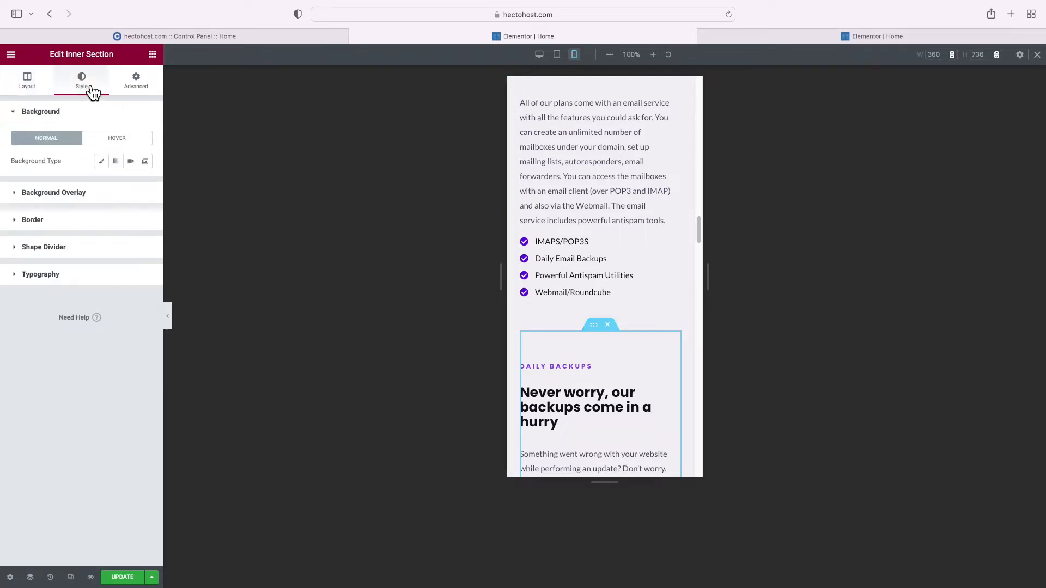
{"action": "left_click", "coordinate": [74, 223]}
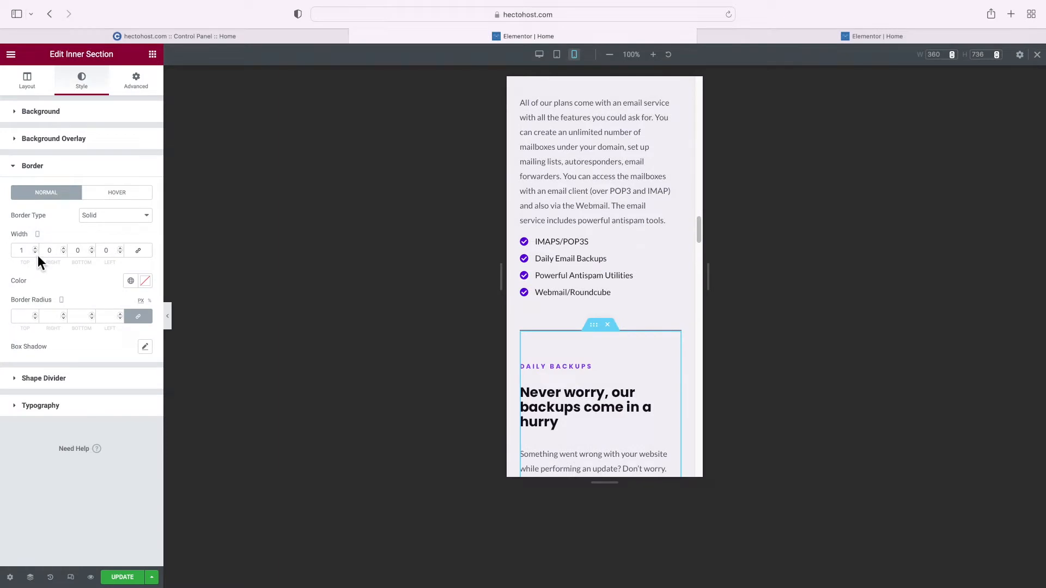
{"action": "left_click", "coordinate": [38, 255]}
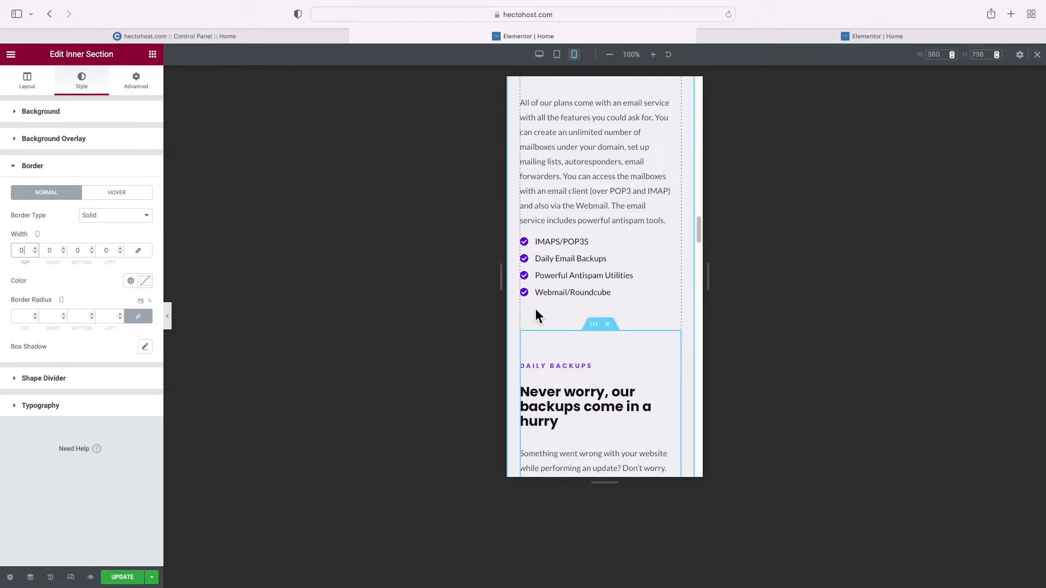
{"action": "scroll", "coordinate": [586, 307], "scroll_direction": "up", "scroll_amount": 20}
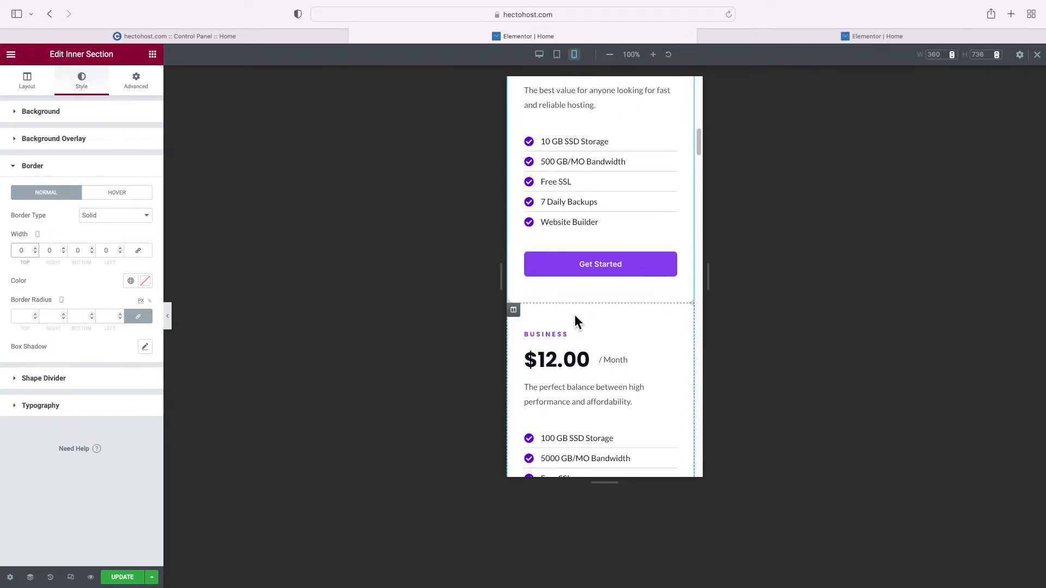
{"action": "scroll", "coordinate": [574, 315], "scroll_direction": "up", "scroll_amount": 3}
{"action": "left_click", "coordinate": [518, 150]}
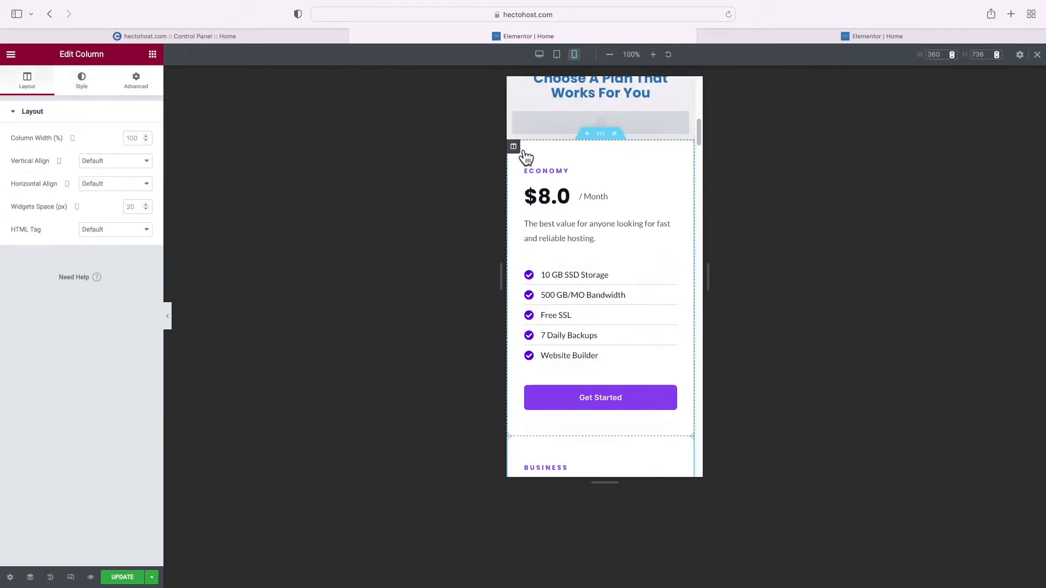
Give the Economy plan column a 50 px bottom margin on mobile
{"action": "left_click", "coordinate": [151, 92]}
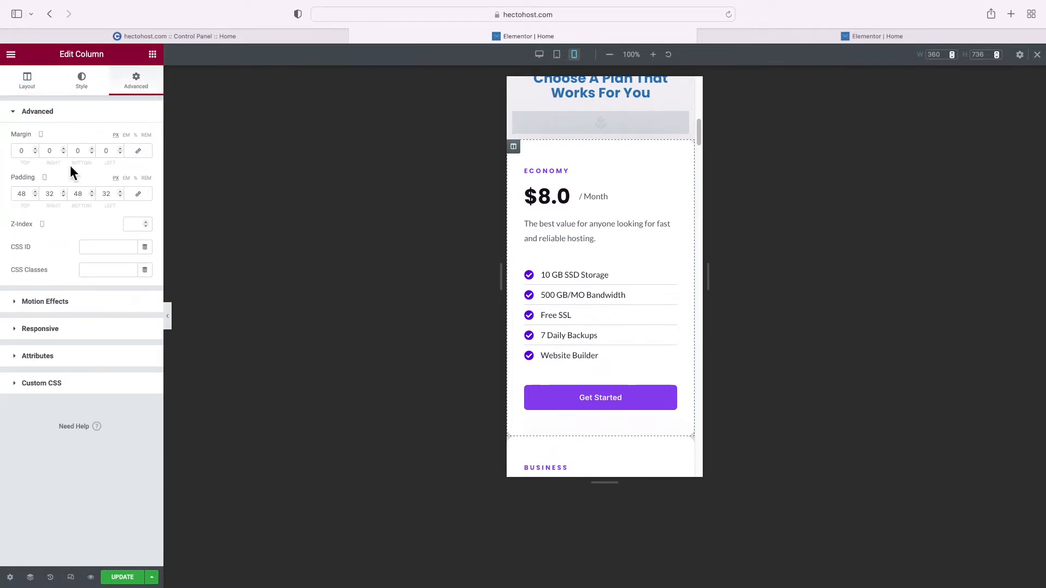
{"action": "double_click", "coordinate": [81, 157]}
{"action": "type", "text": "50"}
{"action": "scroll", "coordinate": [551, 295], "scroll_direction": "down", "scroll_amount": 15}
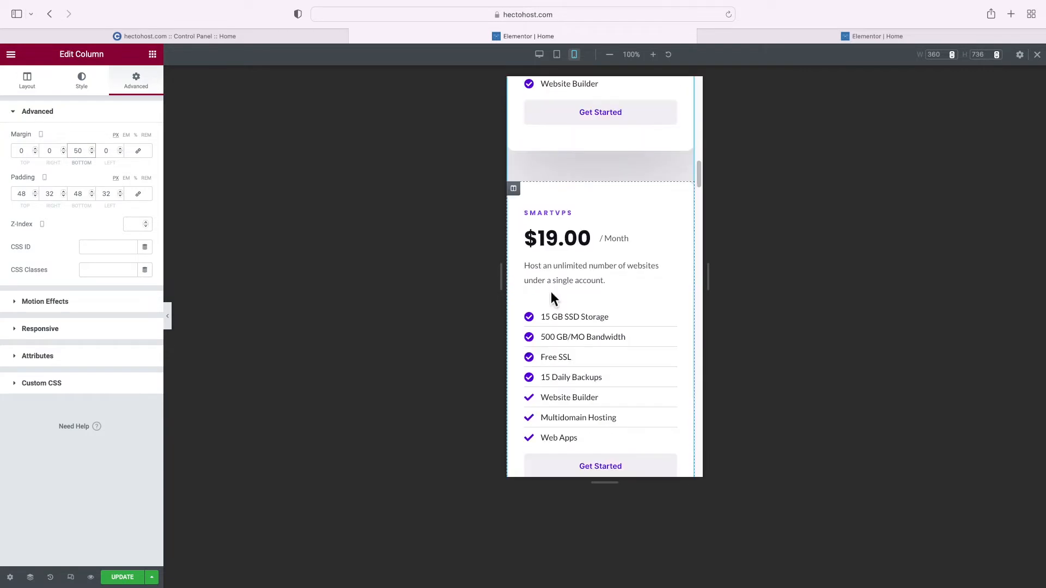
{"action": "scroll", "coordinate": [551, 294], "scroll_direction": "up", "scroll_amount": 3}
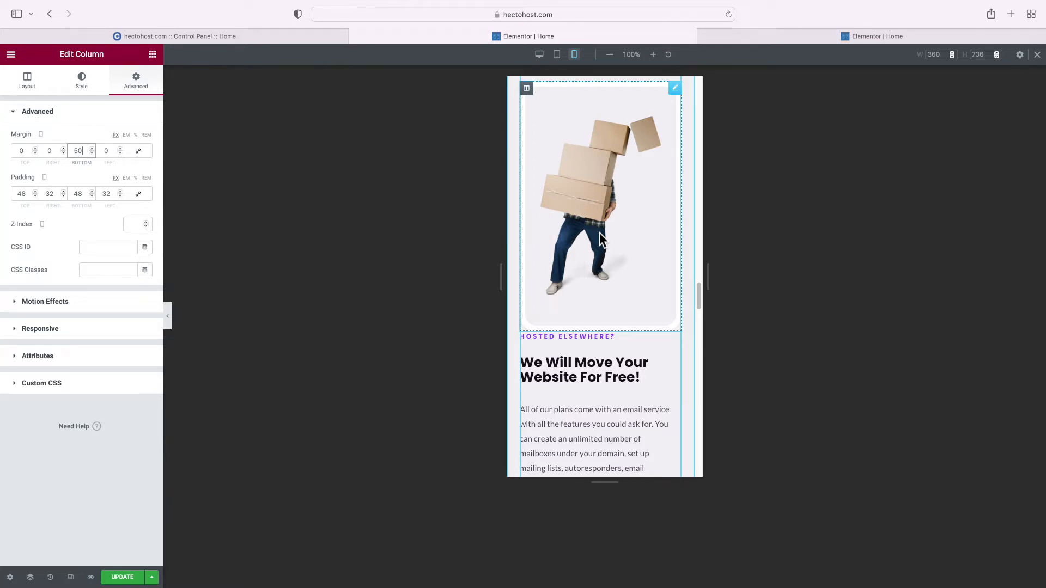
{"action": "scroll", "coordinate": [600, 233], "scroll_direction": "up", "scroll_amount": 2}
Give the moving-boxes image column 100 px top and bottom margins on mobile
{"action": "left_click", "coordinate": [528, 184]}
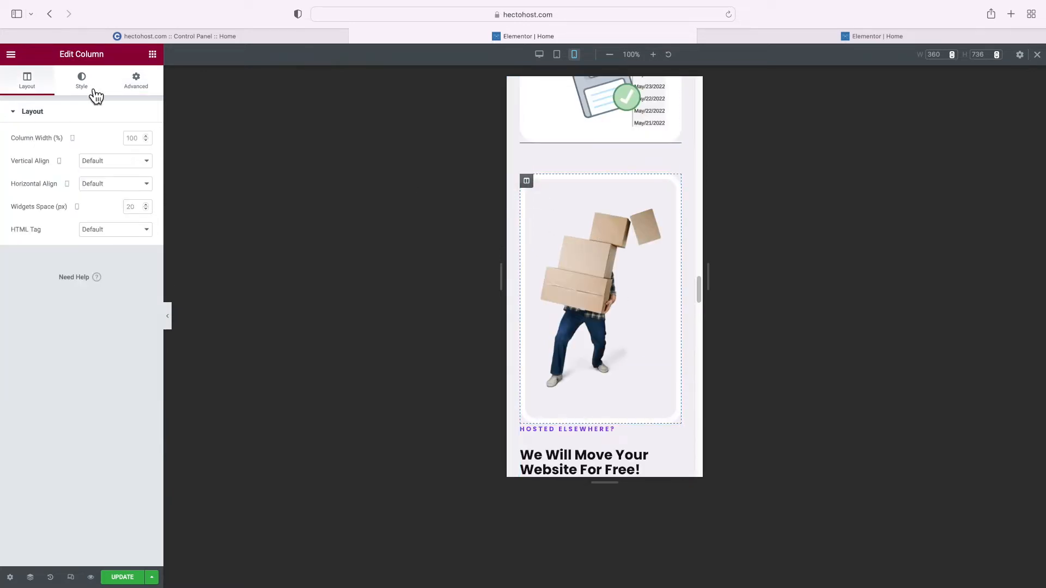
{"action": "left_click", "coordinate": [136, 83]}
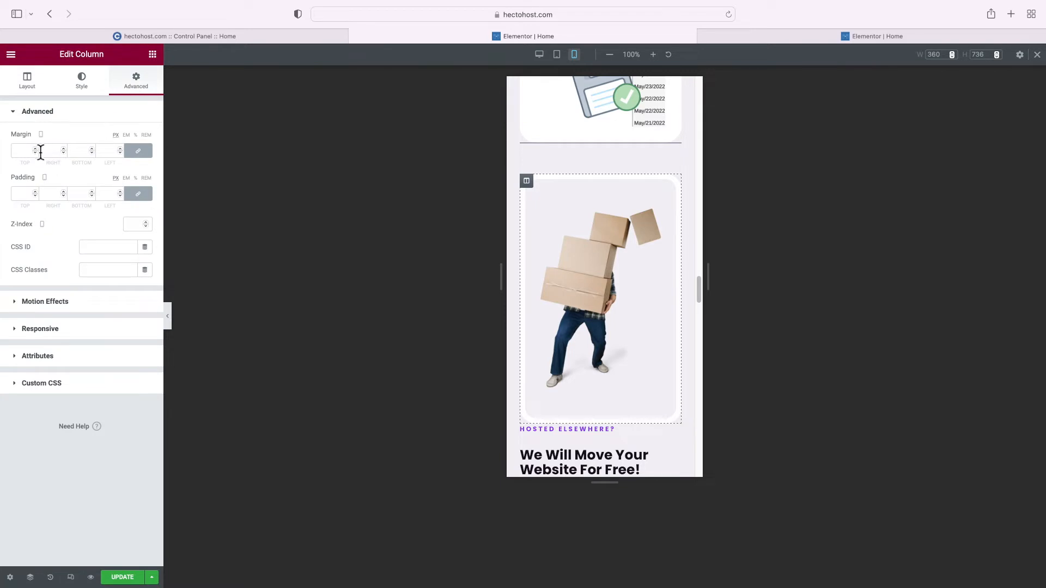
{"action": "left_click", "coordinate": [33, 151]}
{"action": "type", "text": "010"}
{"action": "left_click", "coordinate": [79, 153]}
{"action": "type", "text": "100"}
{"action": "scroll", "coordinate": [570, 219], "scroll_direction": "down", "scroll_amount": 2}
{"action": "scroll", "coordinate": [570, 219], "scroll_direction": "up", "scroll_amount": 7}
{"action": "scroll", "coordinate": [571, 219], "scroll_direction": "up", "scroll_amount": 3}
{"action": "scroll", "coordinate": [570, 219], "scroll_direction": "down", "scroll_amount": 8}
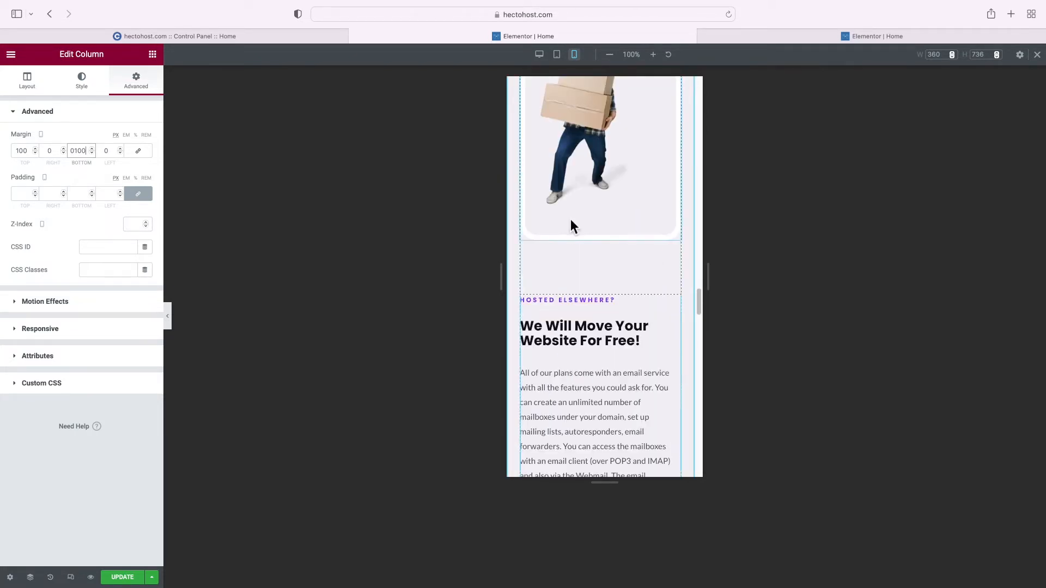
{"action": "scroll", "coordinate": [570, 223], "scroll_direction": "down", "scroll_amount": 1}
{"action": "scroll", "coordinate": [570, 223], "scroll_direction": "up", "scroll_amount": 3}
{"action": "scroll", "coordinate": [571, 222], "scroll_direction": "down", "scroll_amount": 12}
{"action": "scroll", "coordinate": [570, 224], "scroll_direction": "down", "scroll_amount": 5}
{"action": "scroll", "coordinate": [570, 224], "scroll_direction": "up", "scroll_amount": 1}
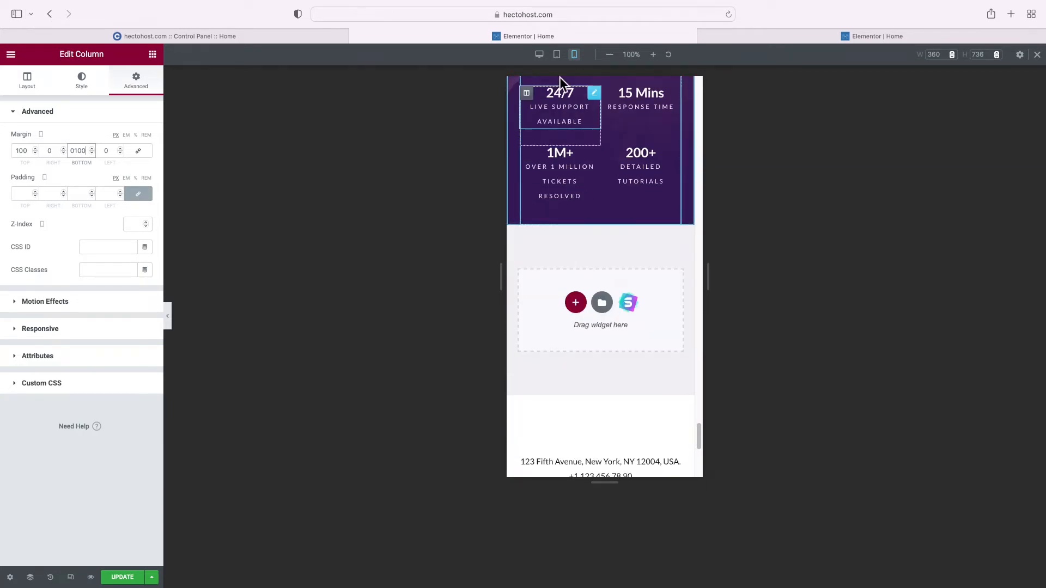
Review the page at tablet width and save the responsive changes with UPDATE
{"action": "left_click", "coordinate": [557, 54]}
{"action": "scroll", "coordinate": [603, 281], "scroll_direction": "up", "scroll_amount": 15}
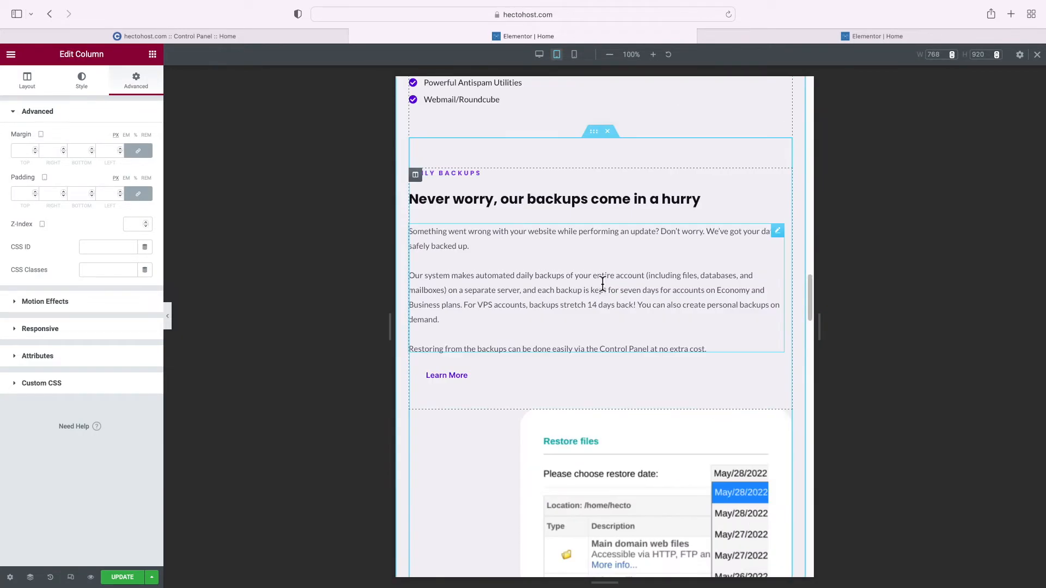
{"action": "scroll", "coordinate": [603, 281], "scroll_direction": "up", "scroll_amount": 10}
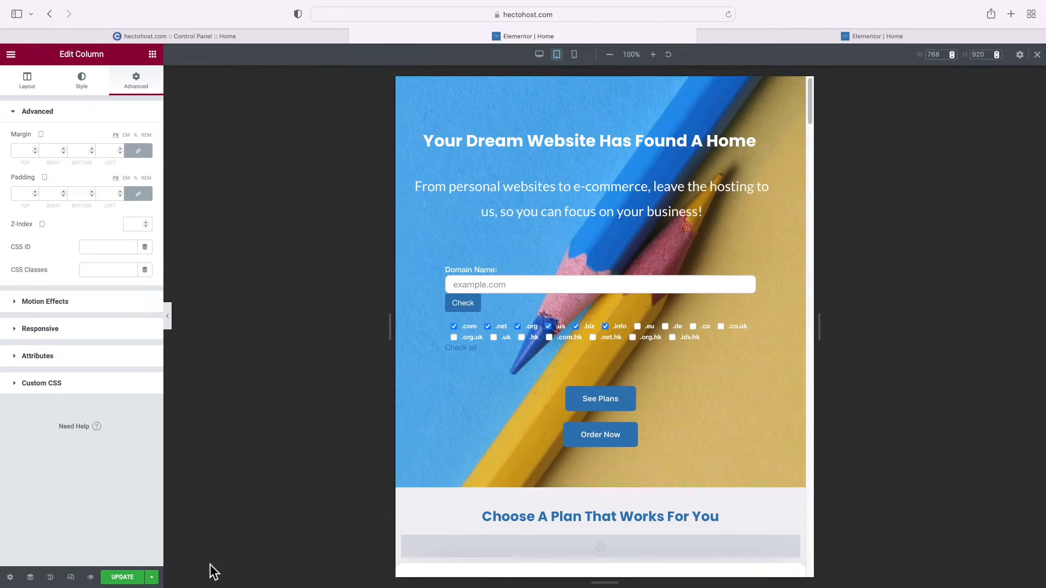
{"action": "left_click", "coordinate": [131, 578]}
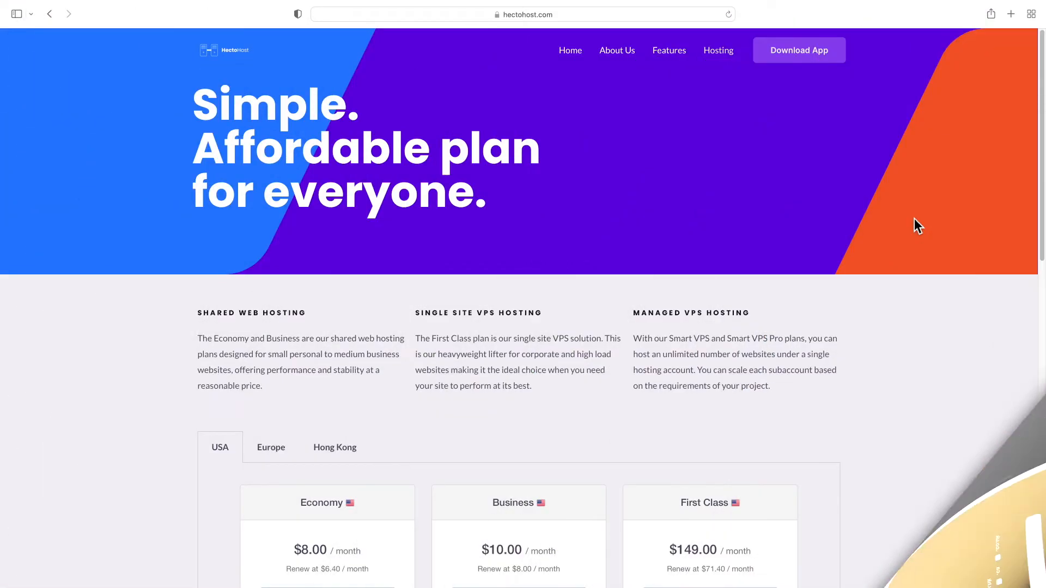
{"action": "scroll", "coordinate": [902, 224], "scroll_direction": "down", "scroll_amount": 15}
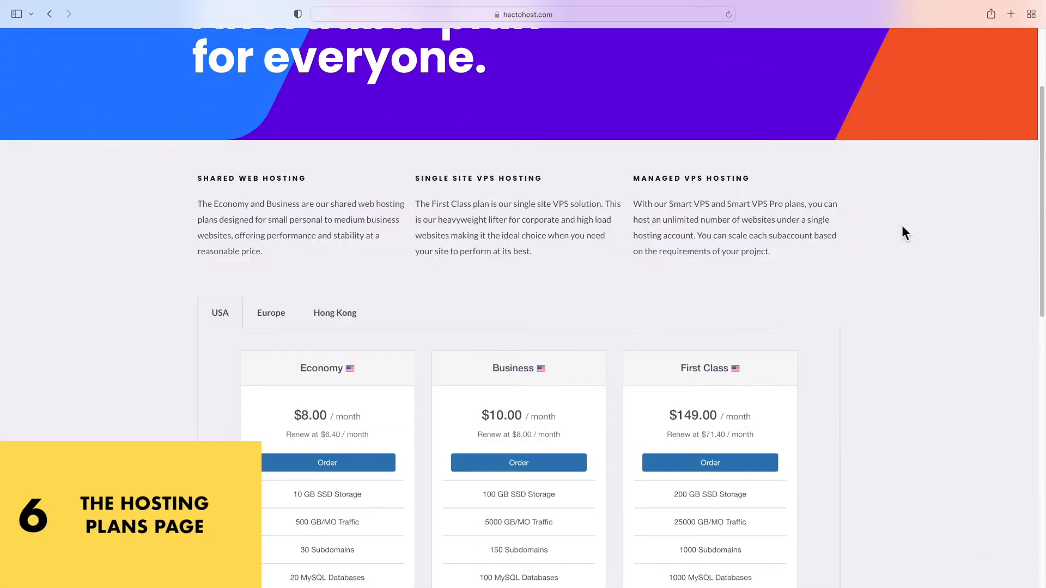
{"action": "scroll", "coordinate": [902, 226], "scroll_direction": "up", "scroll_amount": 15}
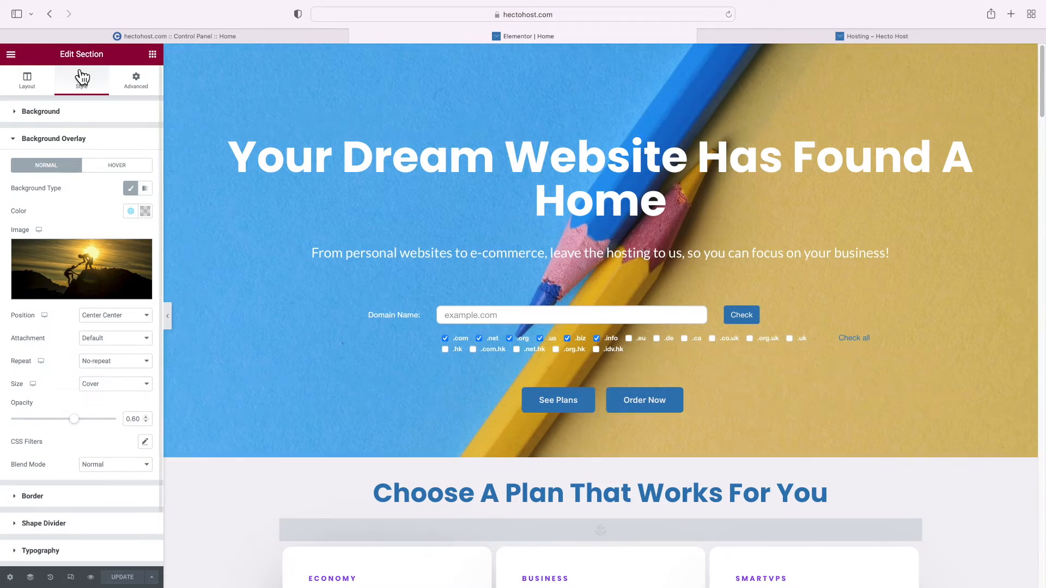
Exit Elementor to the WordPress pages list, dismissing the block editor welcome tour
{"action": "left_click", "coordinate": [12, 56]}
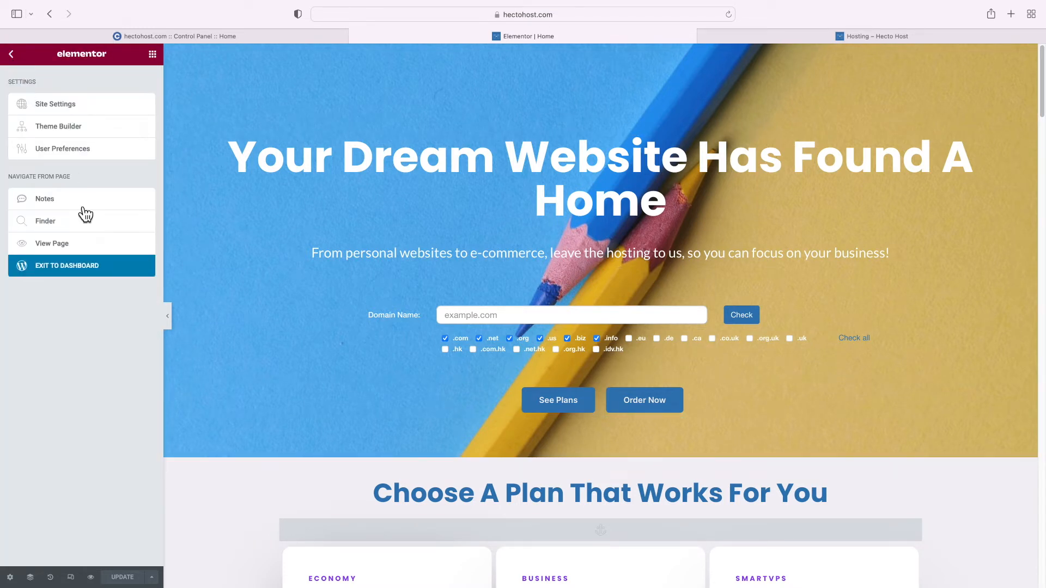
{"action": "left_click", "coordinate": [89, 279]}
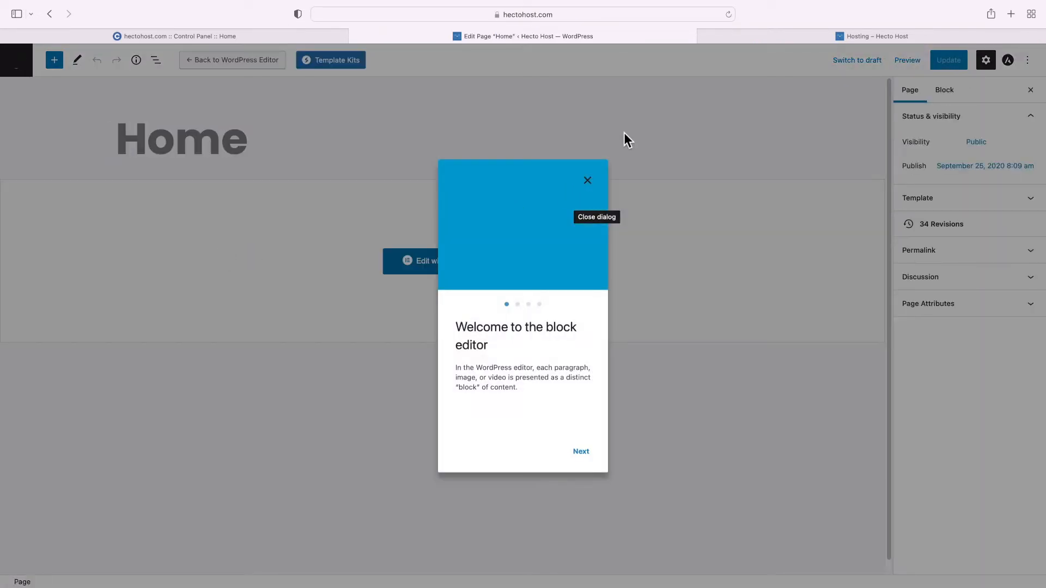
{"action": "left_click", "coordinate": [587, 180]}
{"action": "left_click", "coordinate": [16, 61]}
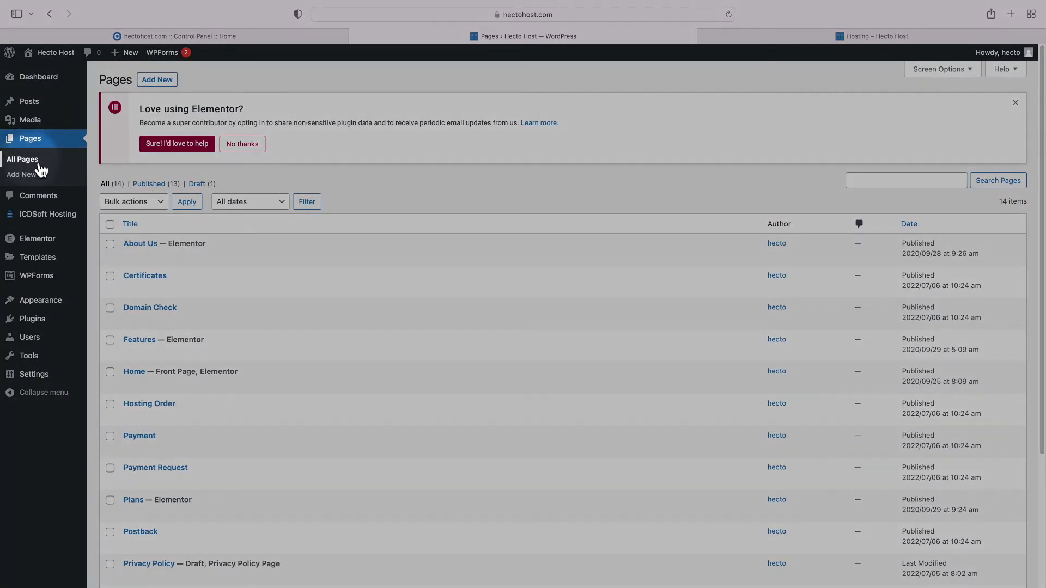
{"action": "scroll", "coordinate": [216, 296], "scroll_direction": "down", "scroll_amount": 3}
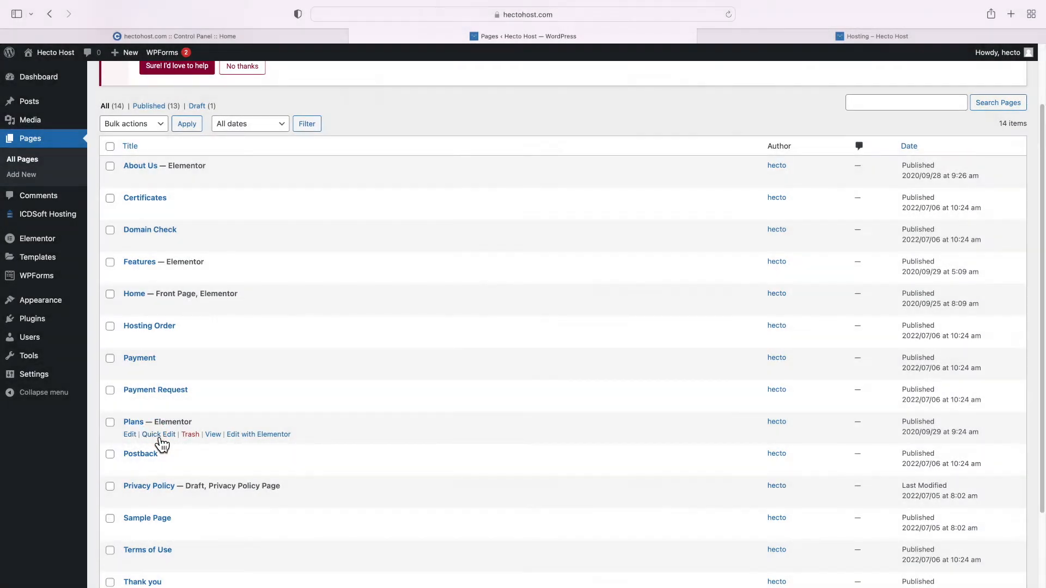
Quick-edit the Plans page to title Hosting and slug hosting, then open it in Elementor
{"action": "left_click", "coordinate": [159, 434]}
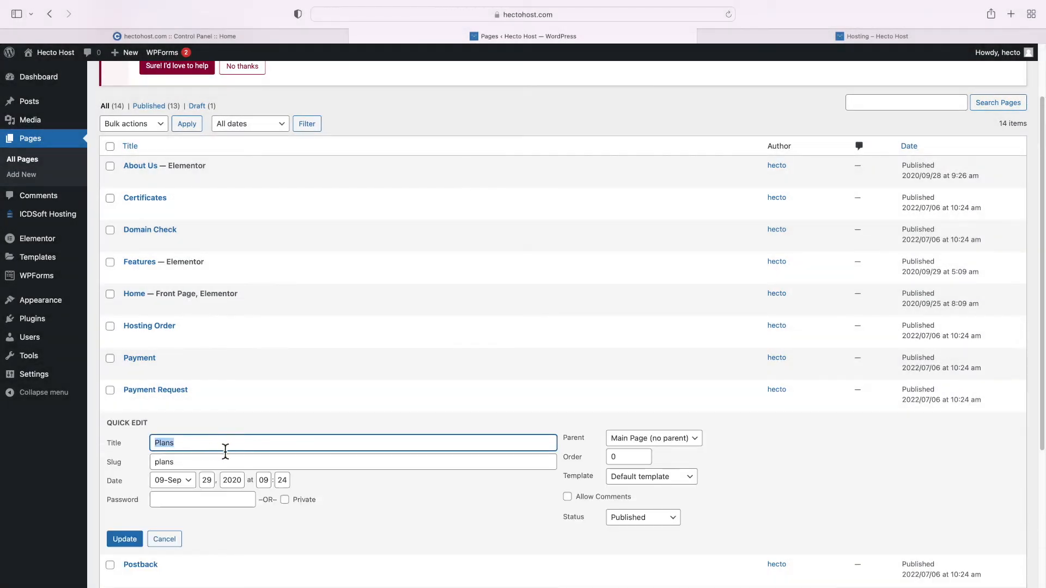
{"action": "type", "text": "Hosting"}
{"action": "key", "text": "Tab"}
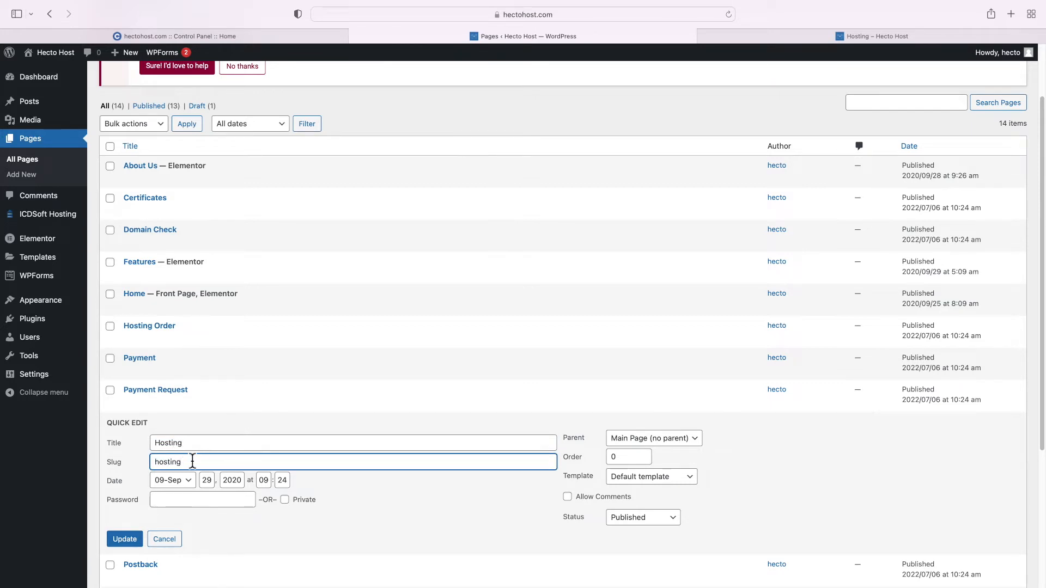
{"action": "type", "text": "hosting"}
{"action": "left_click", "coordinate": [131, 539]}
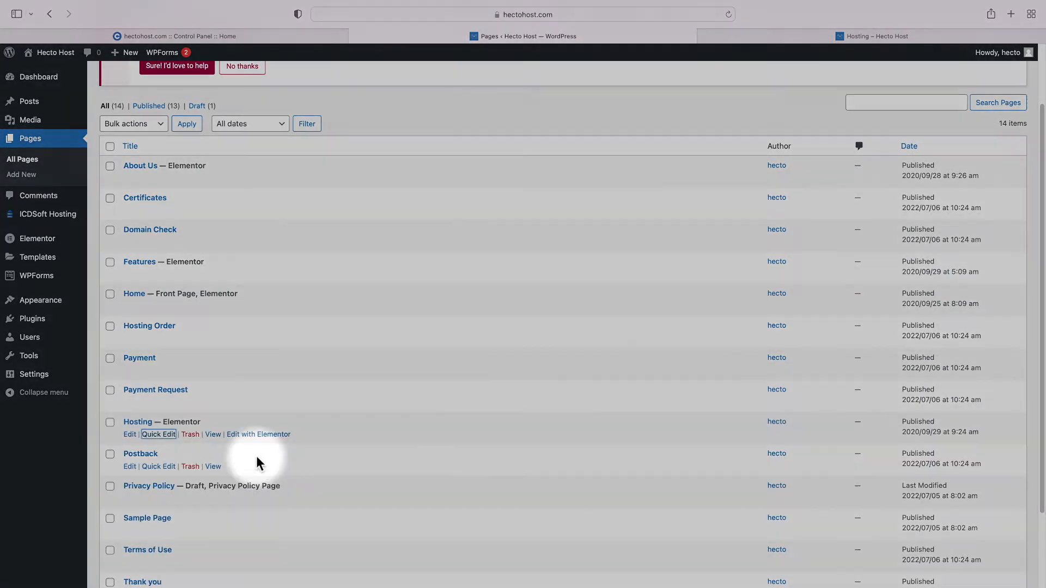
{"action": "left_click", "coordinate": [256, 439]}
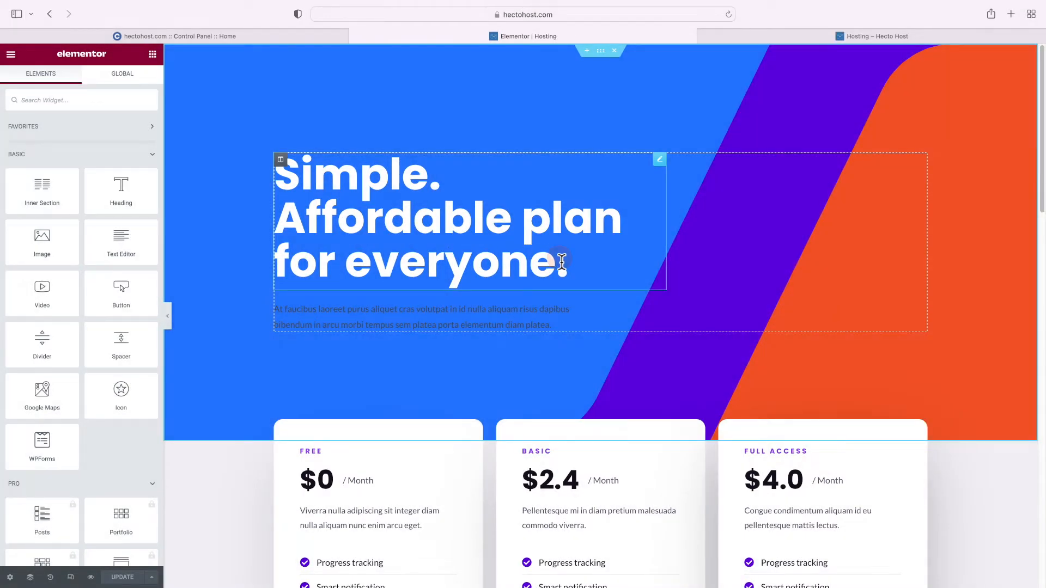
Delete the lorem paragraph below the 'Simple. Affordable plan for everyone.' heading
{"action": "left_click", "coordinate": [560, 262]}
{"action": "left_click", "coordinate": [562, 261]}
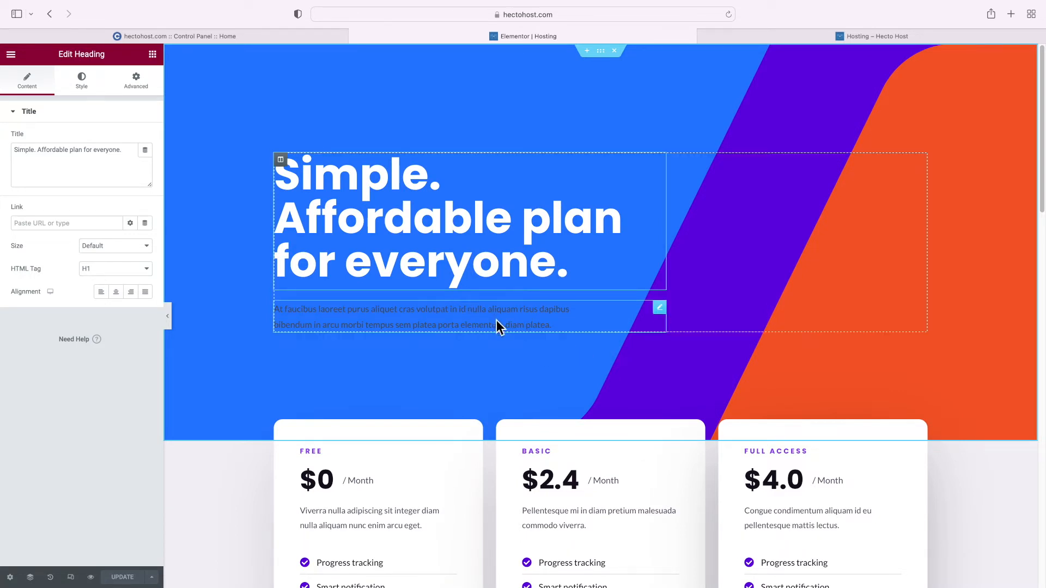
{"action": "right_click", "coordinate": [662, 311]}
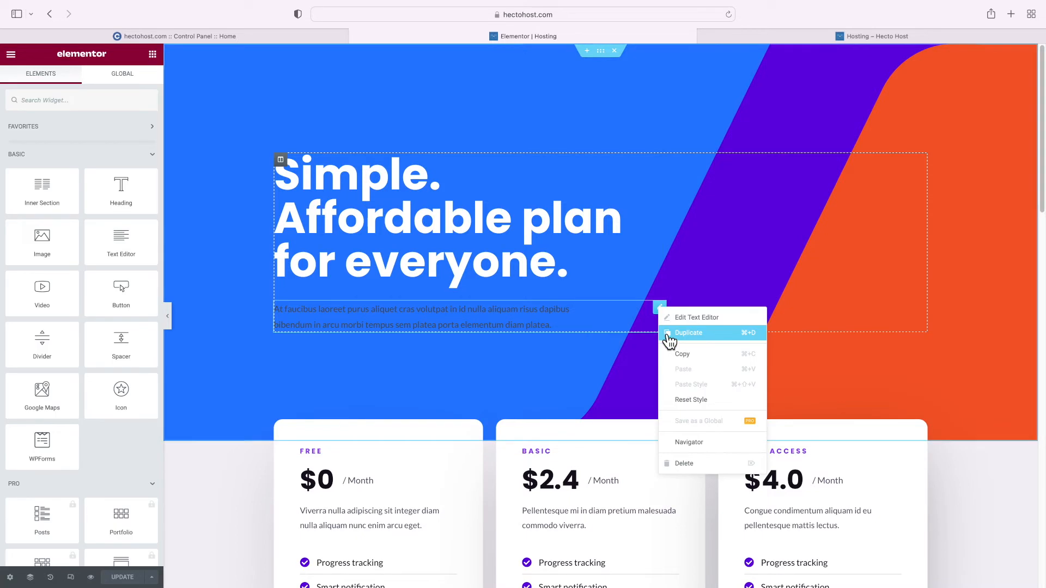
{"action": "left_click", "coordinate": [702, 462]}
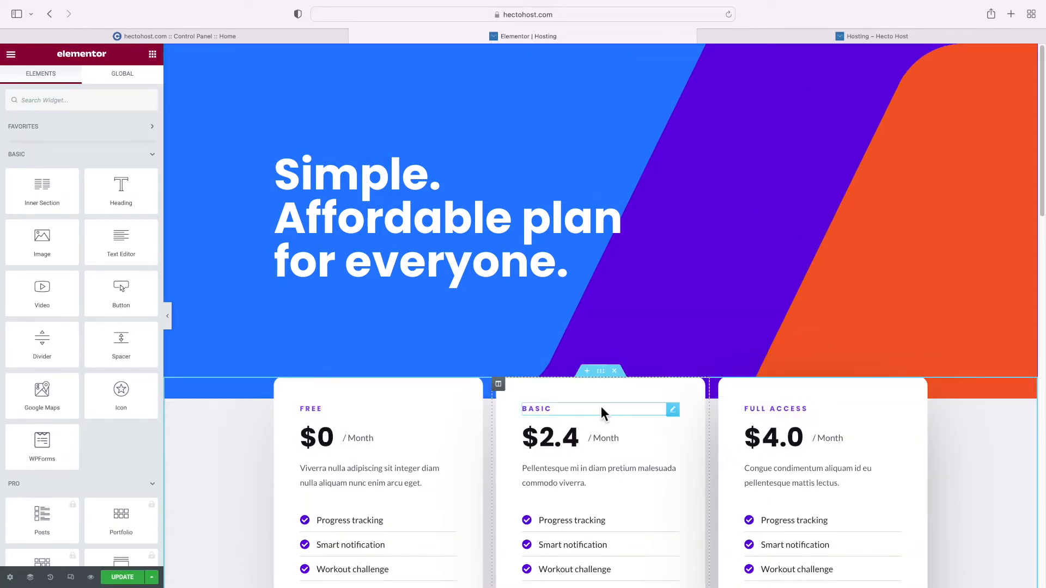
{"action": "scroll", "coordinate": [509, 384], "scroll_direction": "down", "scroll_amount": 1}
{"action": "scroll", "coordinate": [508, 386], "scroll_direction": "up", "scroll_amount": 1}
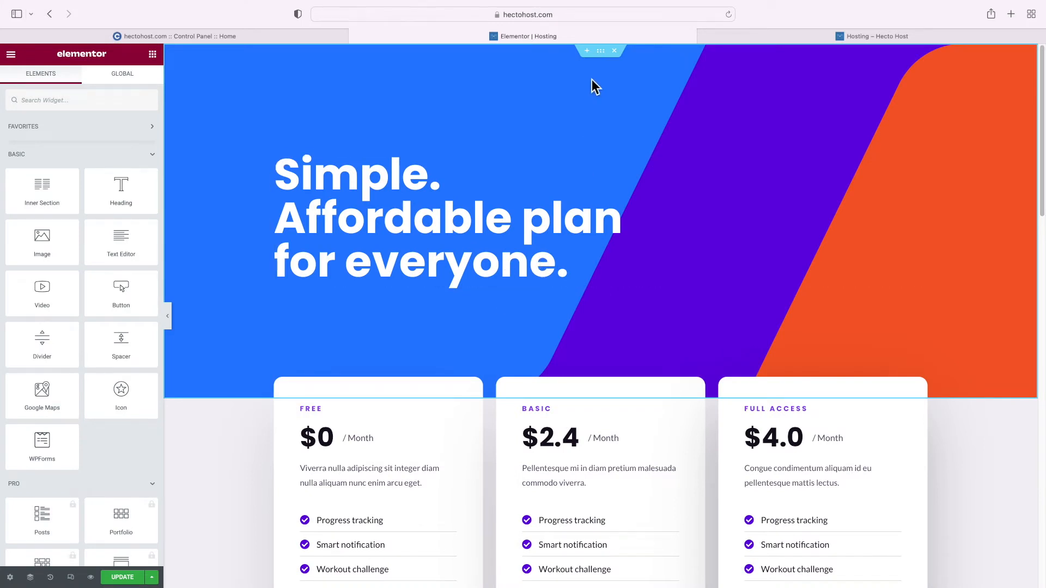
Set the hero section's top and bottom padding to 100 and delete the pricing cards section
{"action": "left_click", "coordinate": [610, 60]}
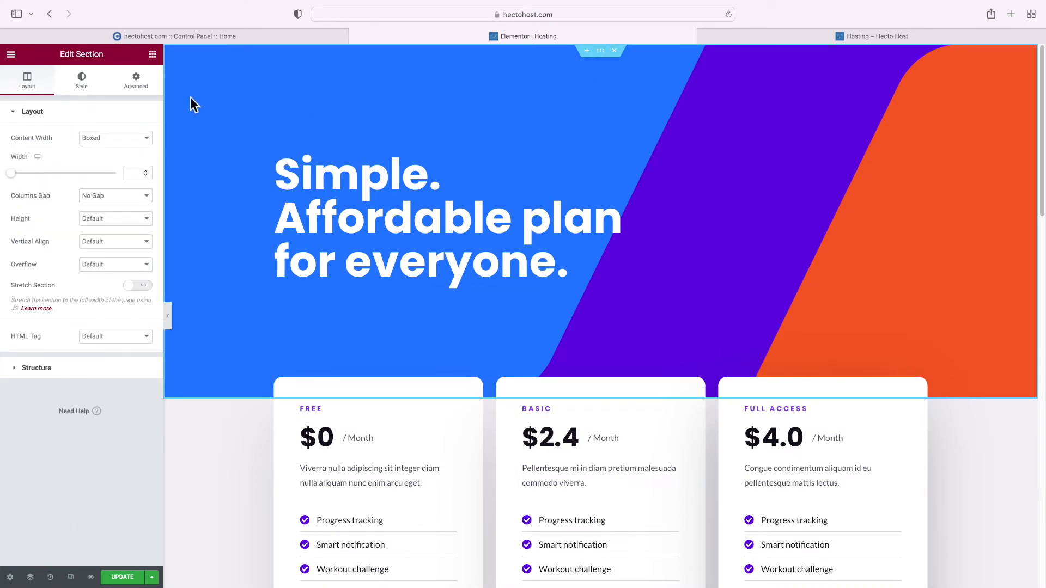
{"action": "left_click", "coordinate": [140, 88]}
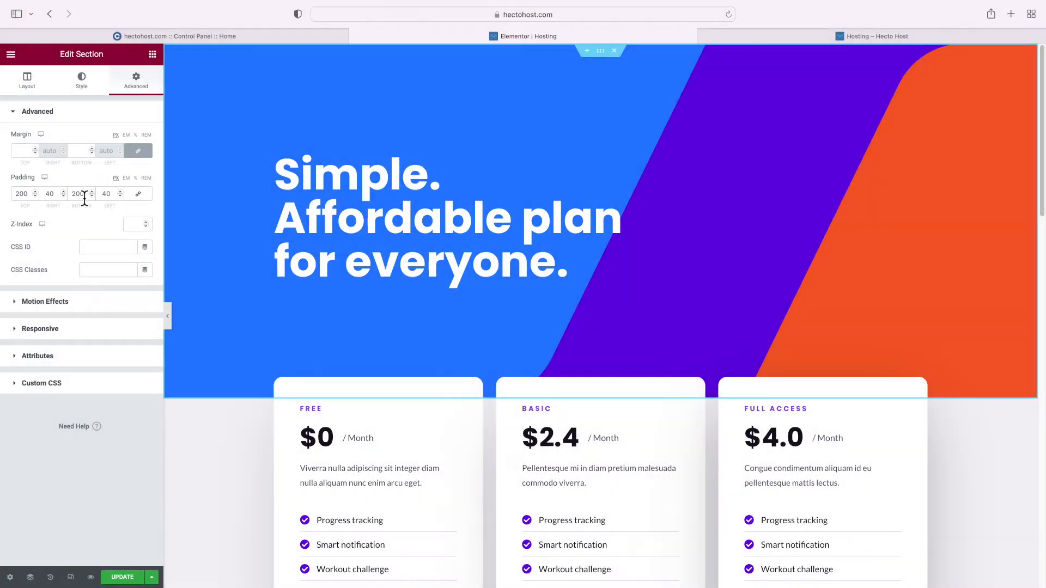
{"action": "left_click", "coordinate": [23, 196]}
{"action": "key", "text": "BackSpace"}
{"action": "type", "text": "1"}
{"action": "left_click", "coordinate": [79, 199]}
{"action": "key", "text": "BackSpace"}
{"action": "key", "text": "BackSpace"}
{"action": "key", "text": "BackSpace"}
{"action": "type", "text": "100"}
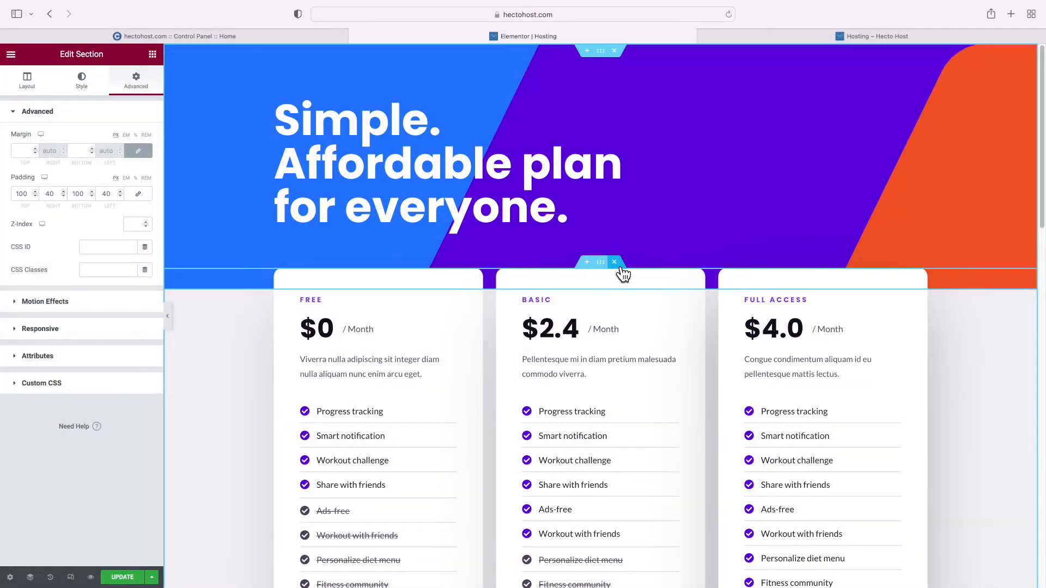
{"action": "left_click", "coordinate": [614, 263]}
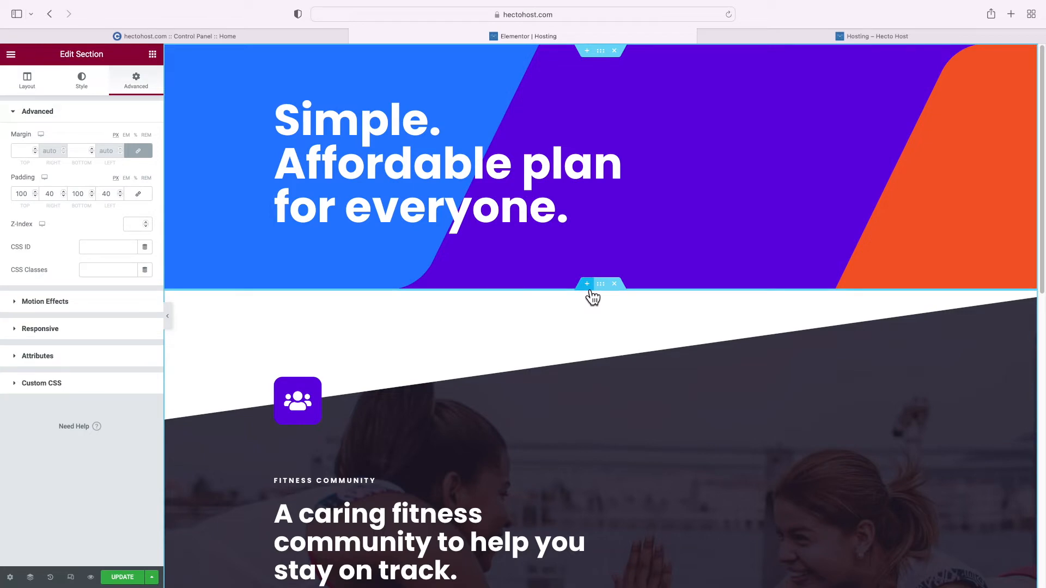
Add a three-column section below the hero with a heading and text block in each column
{"action": "left_click", "coordinate": [591, 291]}
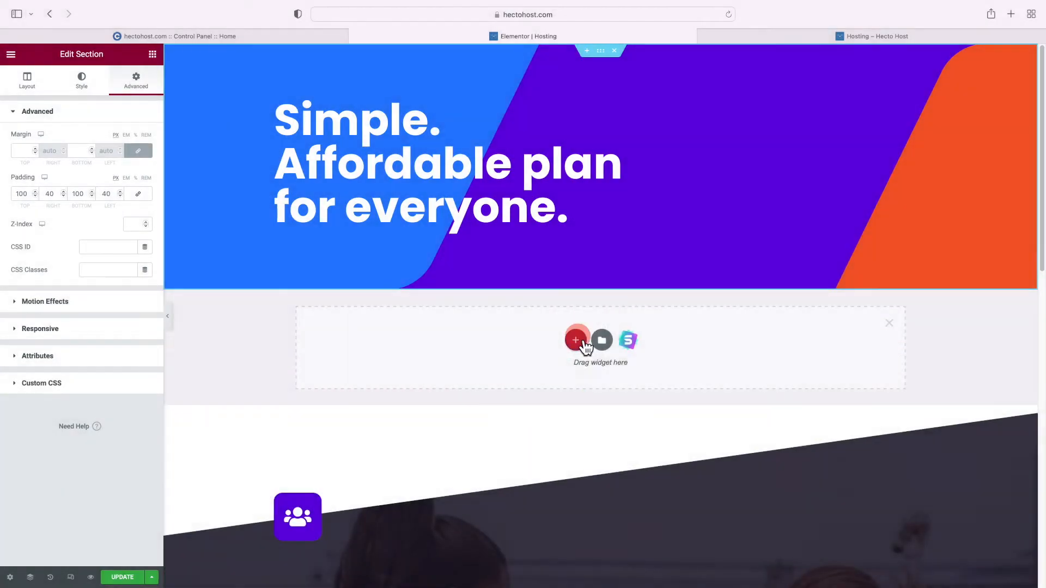
{"action": "left_click", "coordinate": [575, 339]}
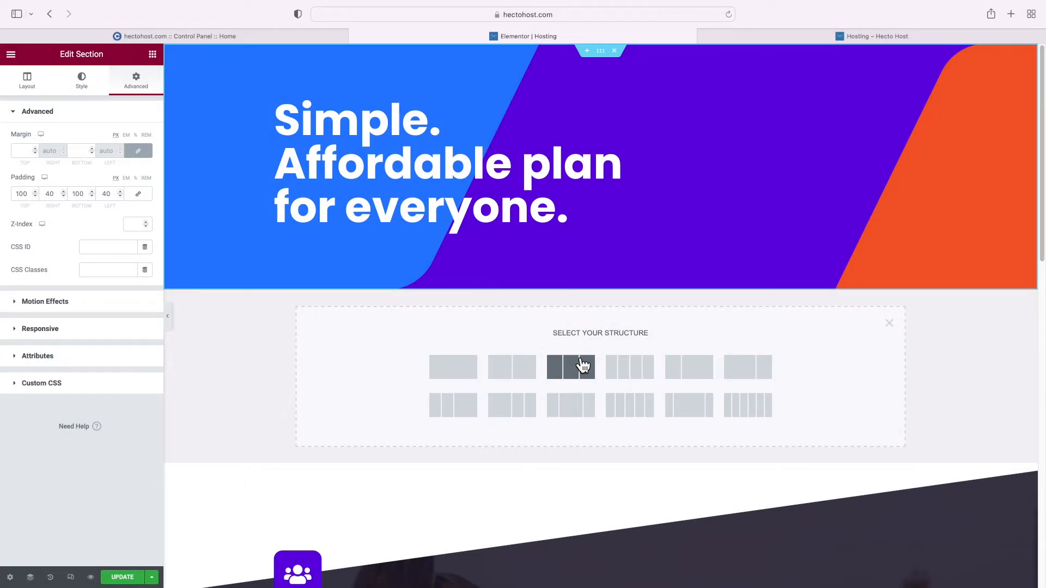
{"action": "left_click", "coordinate": [581, 366]}
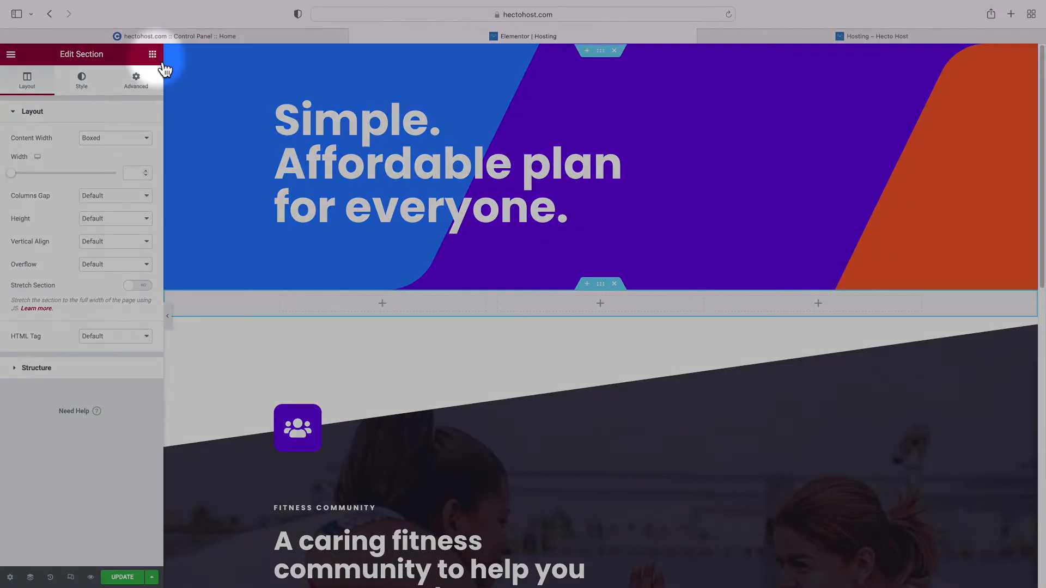
{"action": "left_click", "coordinate": [152, 54]}
{"action": "left_click_drag", "start_coordinate": [103, 191], "coordinate": [332, 309]}
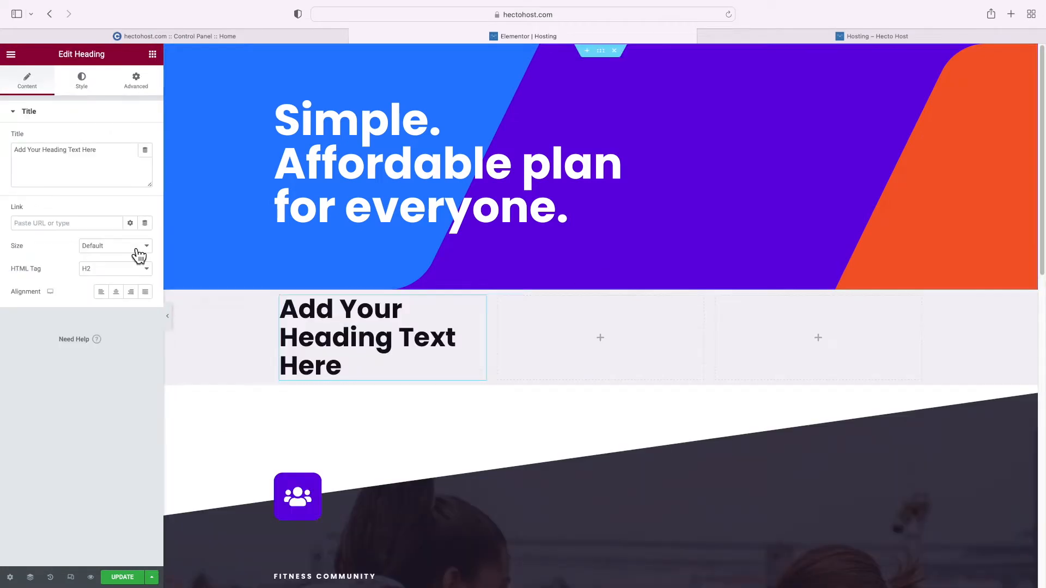
{"action": "left_click", "coordinate": [153, 54]}
{"action": "left_click_drag", "start_coordinate": [123, 243], "coordinate": [344, 382]}
{"action": "left_click", "coordinate": [153, 54]}
{"action": "left_click_drag", "start_coordinate": [120, 191], "coordinate": [551, 327]}
{"action": "left_click", "coordinate": [153, 54]}
{"action": "left_click_drag", "start_coordinate": [136, 247], "coordinate": [580, 389]}
{"action": "left_click", "coordinate": [153, 54]}
{"action": "left_click_drag", "start_coordinate": [121, 191], "coordinate": [757, 332]}
{"action": "left_click", "coordinate": [152, 54]}
{"action": "left_click_drag", "start_coordinate": [121, 239], "coordinate": [784, 395]}
Title the first column 'Shared Web Hosting' as H6, paste its description, and delete the fitness section
{"action": "left_click", "coordinate": [360, 349]}
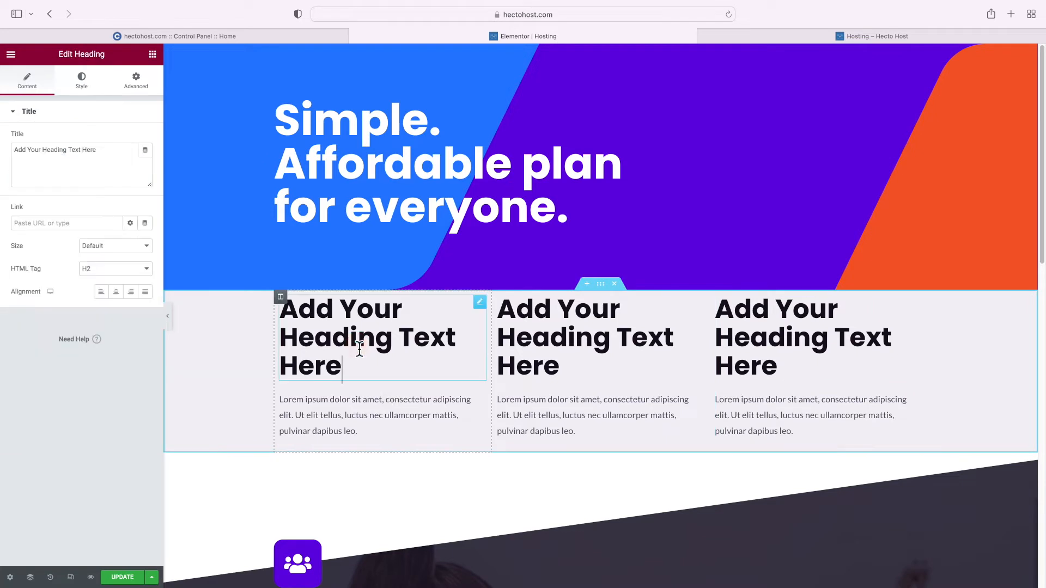
{"action": "left_click", "coordinate": [79, 170]}
{"action": "key", "text": "super+a"}
{"action": "type", "text": "Shared Web H"}
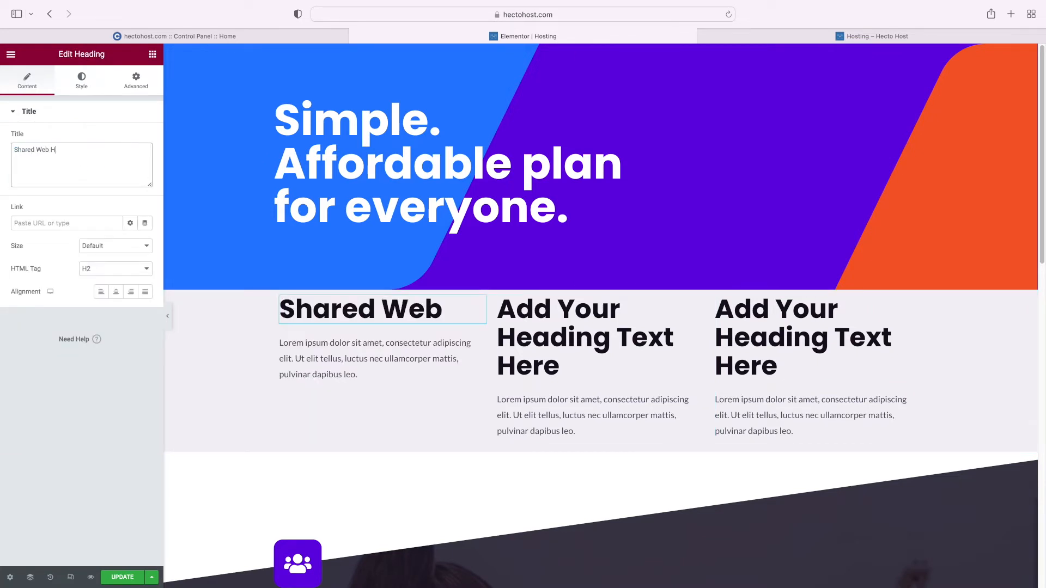
{"action": "type", "text": "osting"}
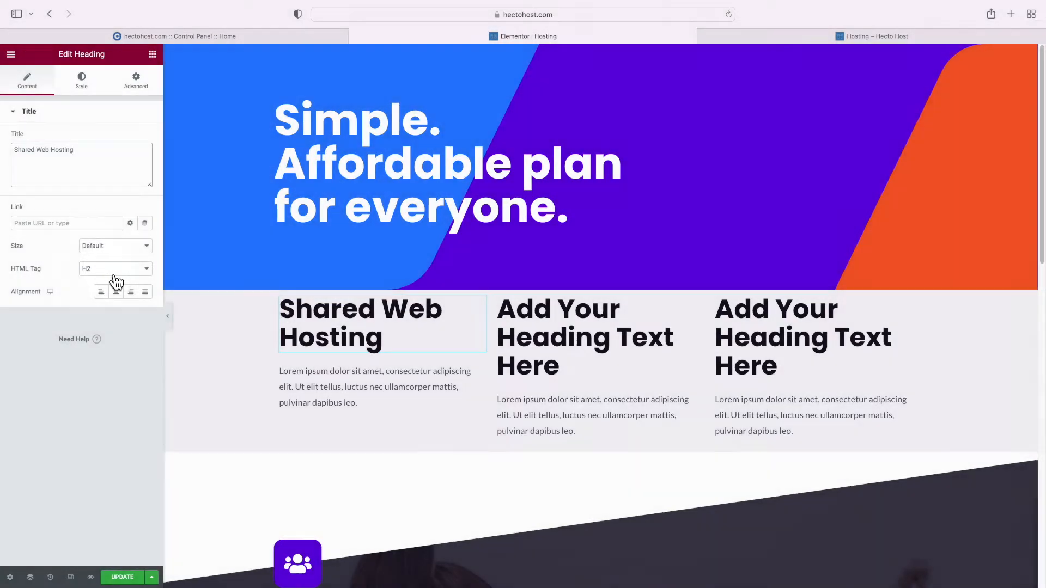
{"action": "left_click", "coordinate": [111, 272]}
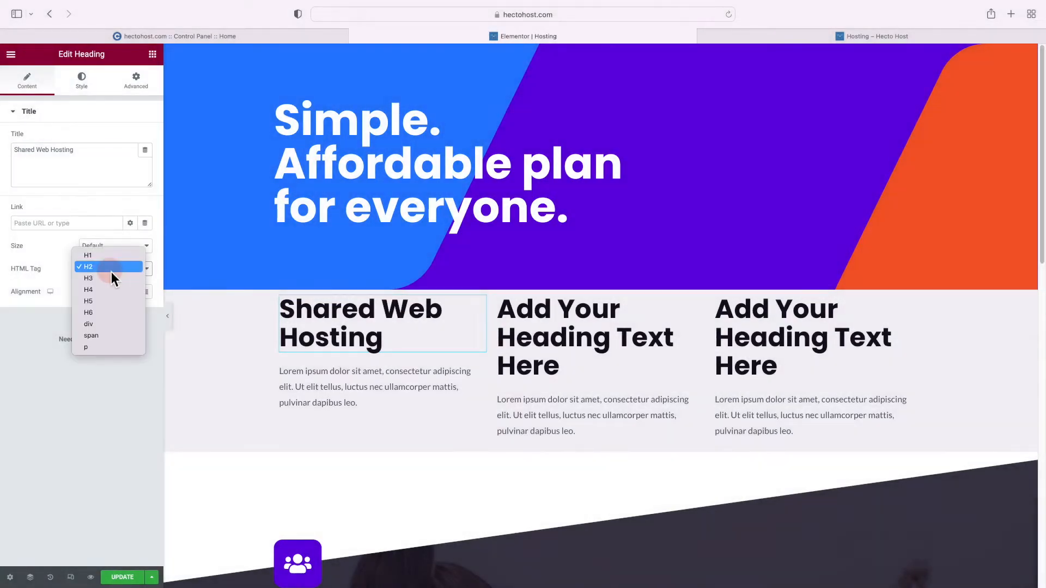
{"action": "left_click", "coordinate": [103, 311]}
{"action": "left_click", "coordinate": [297, 334]}
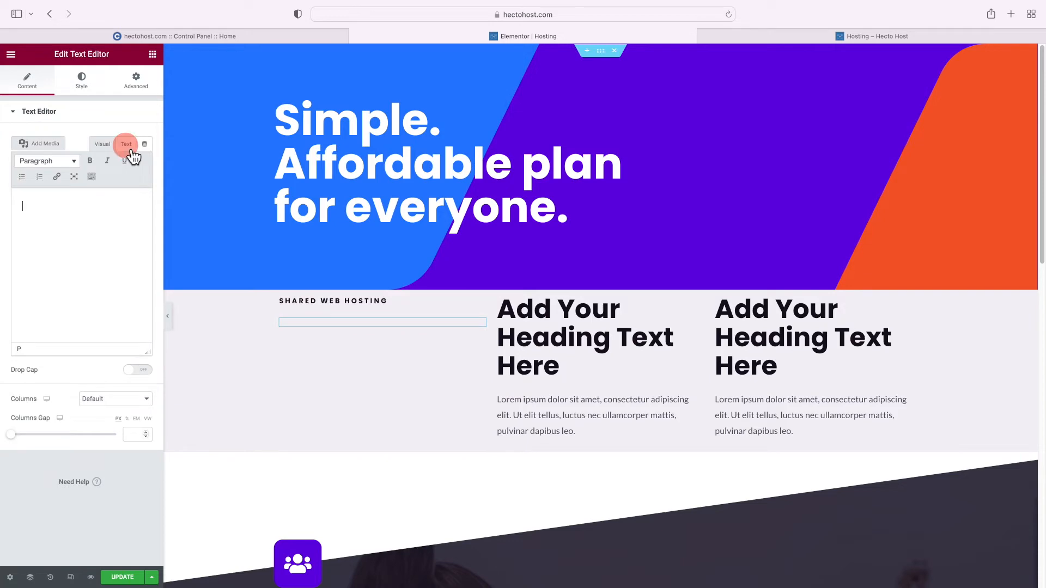
{"action": "left_click", "coordinate": [127, 145]}
{"action": "left_click", "coordinate": [94, 235]}
{"action": "type", "text": "The Economy and Business are our shared web hosting plans designed for small personal to medium business websites, offering performance and stability at a reasonable price."}
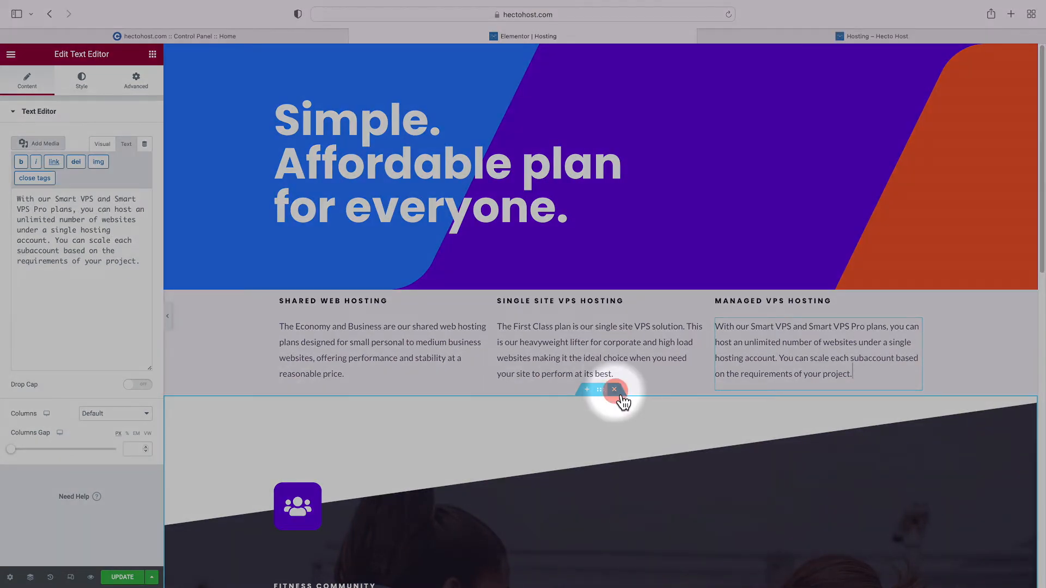
{"action": "left_click", "coordinate": [614, 389]}
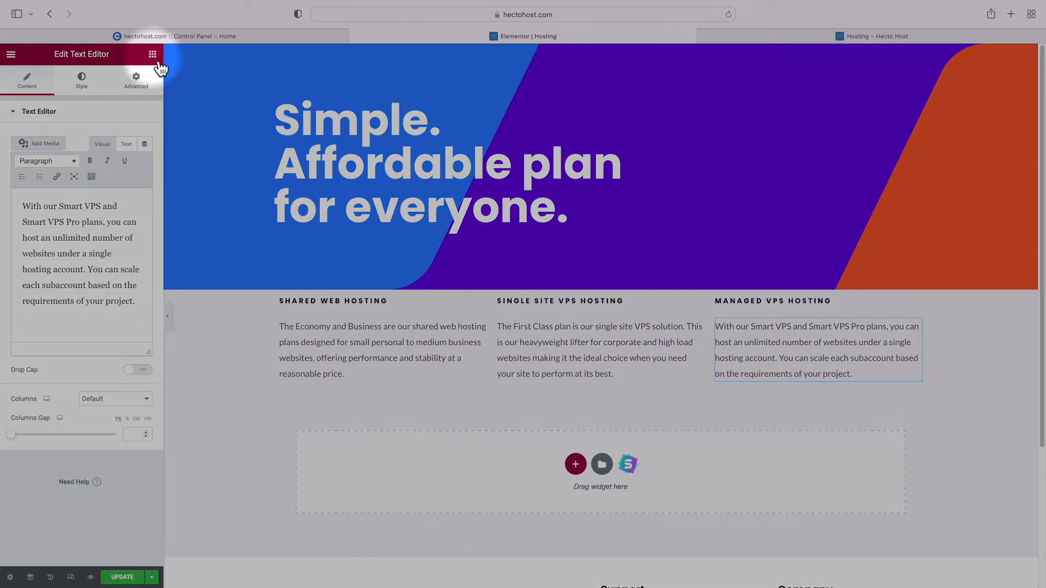
Add a Tabs widget below the columns and duplicate Tab #2 to make three tabs
{"action": "left_click", "coordinate": [154, 55]}
{"action": "left_click", "coordinate": [64, 104]}
{"action": "type", "text": "tabs"}
{"action": "left_click_drag", "start_coordinate": [64, 155], "coordinate": [469, 452]}
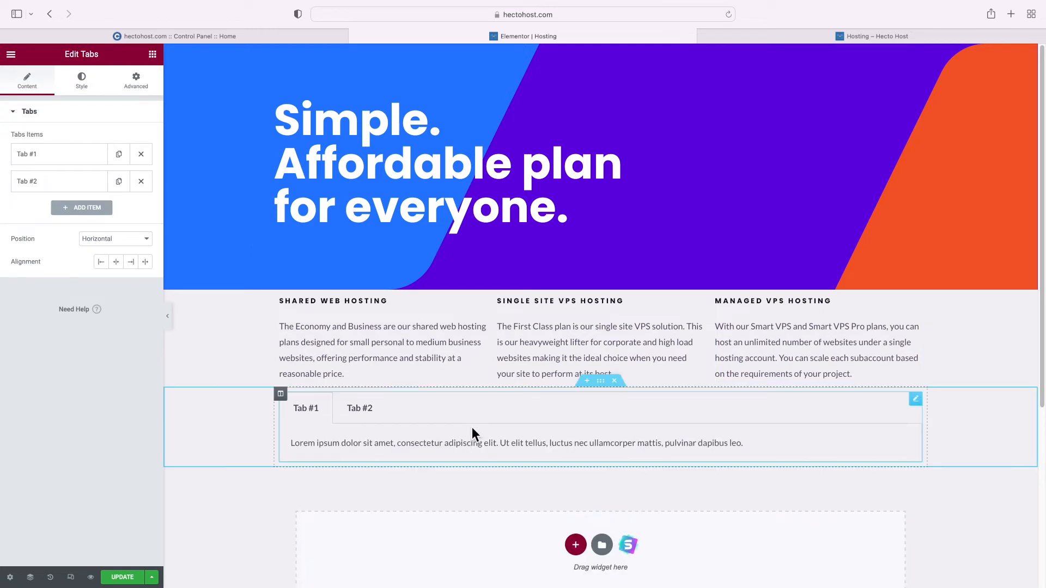
{"action": "left_click", "coordinate": [121, 187]}
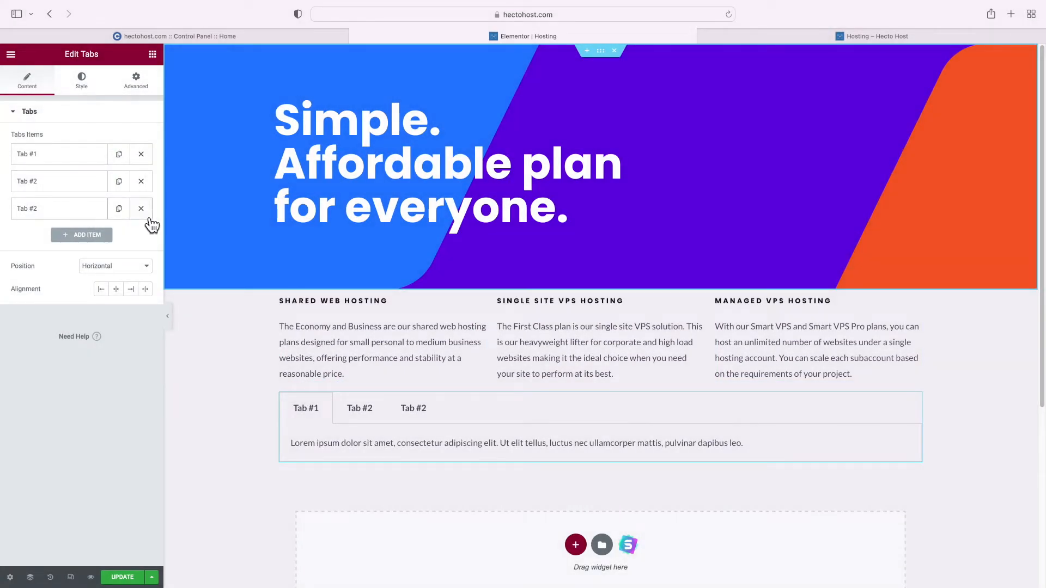
{"action": "left_click", "coordinate": [354, 407]}
{"action": "left_click", "coordinate": [415, 411]}
{"action": "left_click", "coordinate": [304, 413]}
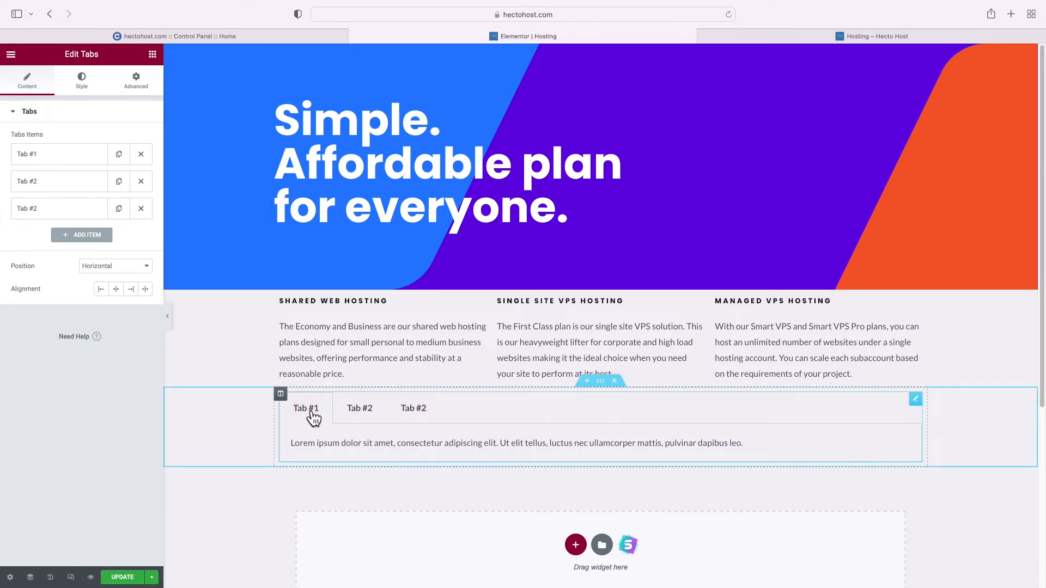
Rename the first tab to USA, clear its placeholder text, and begin a compare_plans shortcode
{"action": "left_click", "coordinate": [74, 170]}
{"action": "triple_click", "coordinate": [62, 192]}
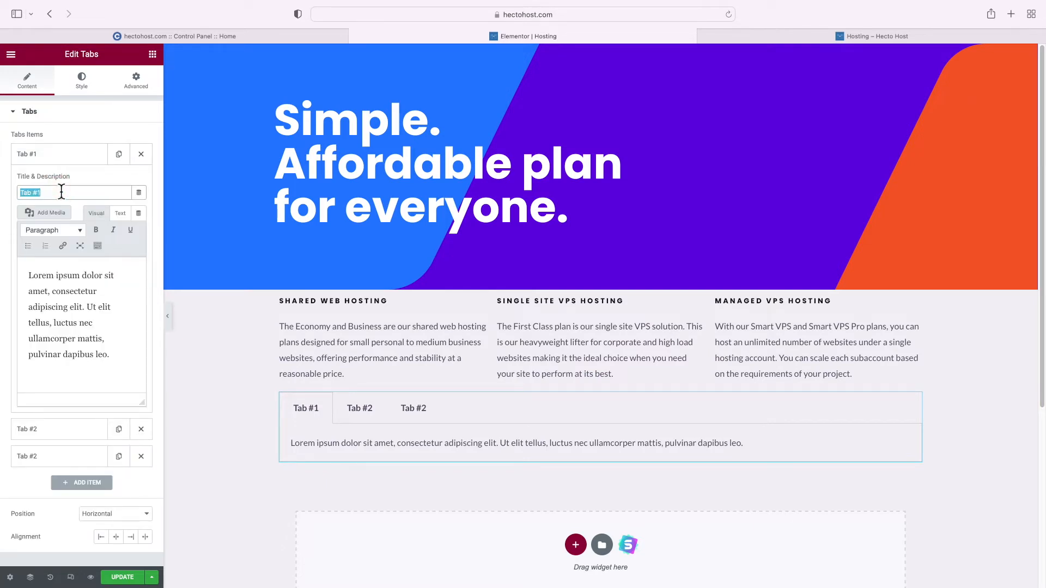
{"action": "type", "text": "USA"}
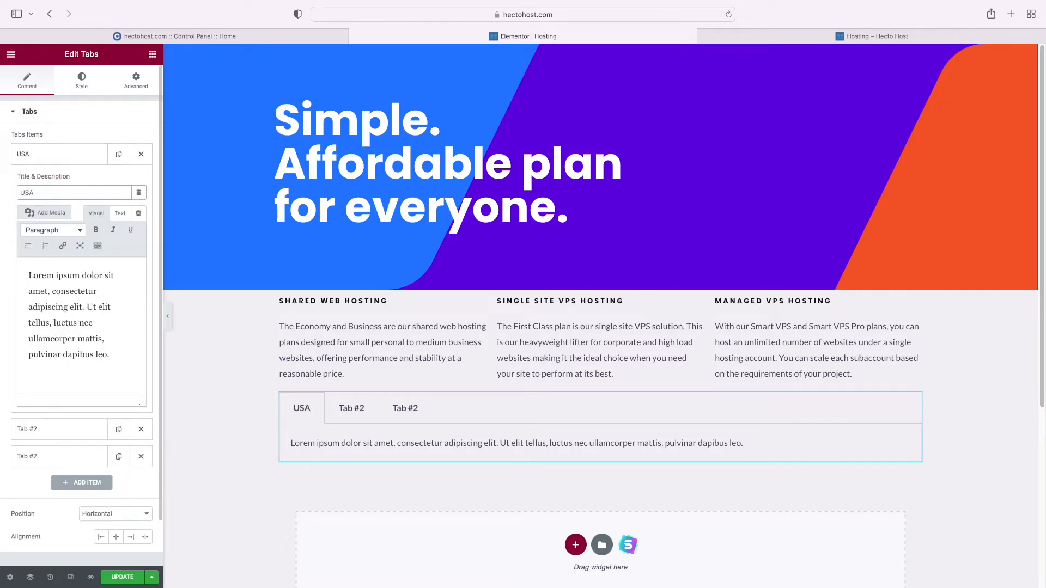
{"action": "triple_click", "coordinate": [83, 293]}
{"action": "key", "text": "BackSpace"}
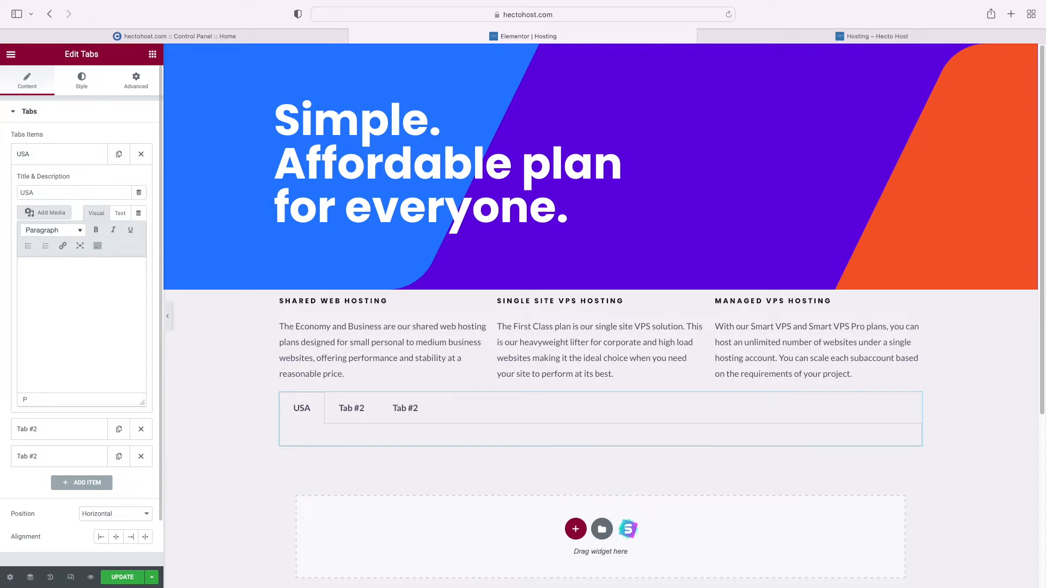
{"action": "type", "text": "[comp[are_plans location=\"u"}
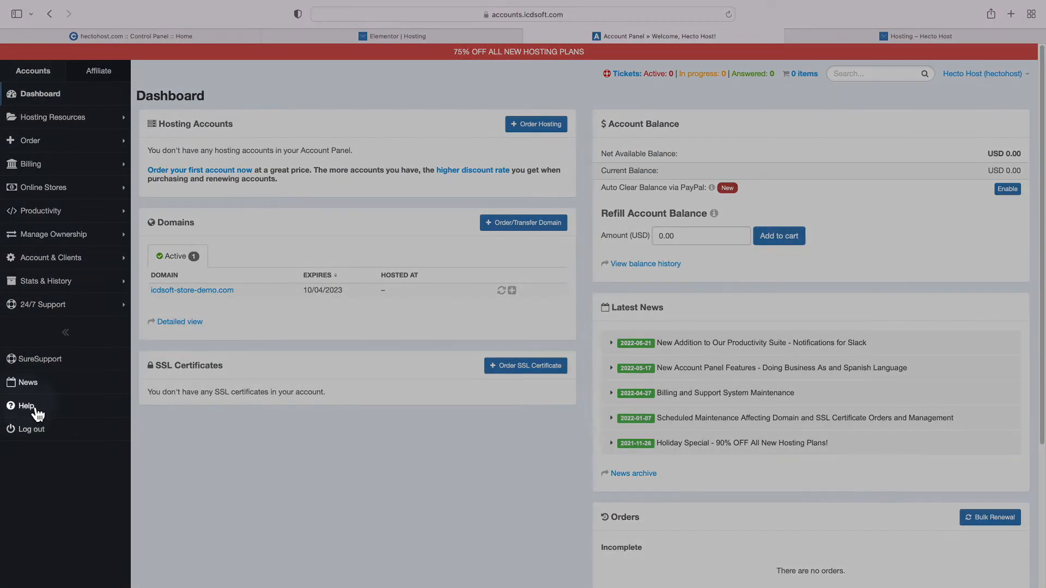
Find the compare_plans US example in the ICDSoft help under Online Stores > WordPress Plugin
{"action": "left_click", "coordinate": [35, 410]}
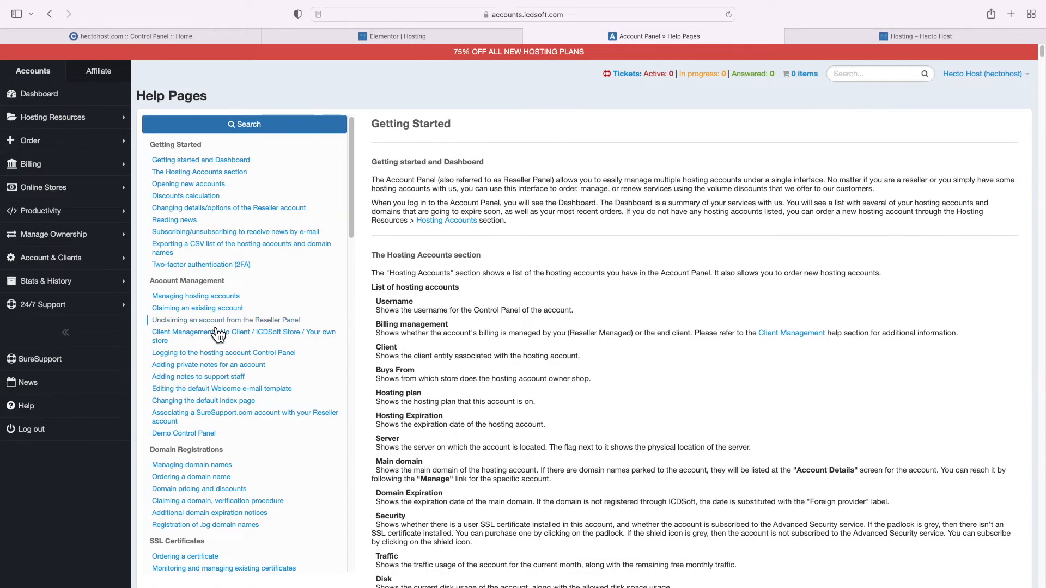
{"action": "scroll", "coordinate": [218, 333], "scroll_direction": "down", "scroll_amount": 15}
{"action": "left_click", "coordinate": [182, 305]}
{"action": "left_click", "coordinate": [185, 490]}
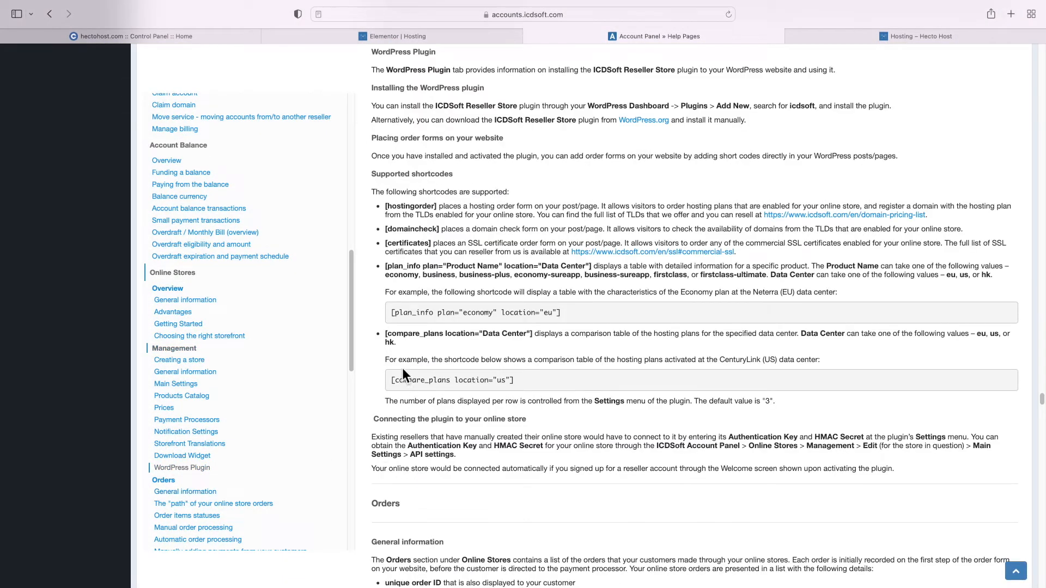
{"action": "left_click_drag", "start_coordinate": [394, 361], "coordinate": [829, 365]}
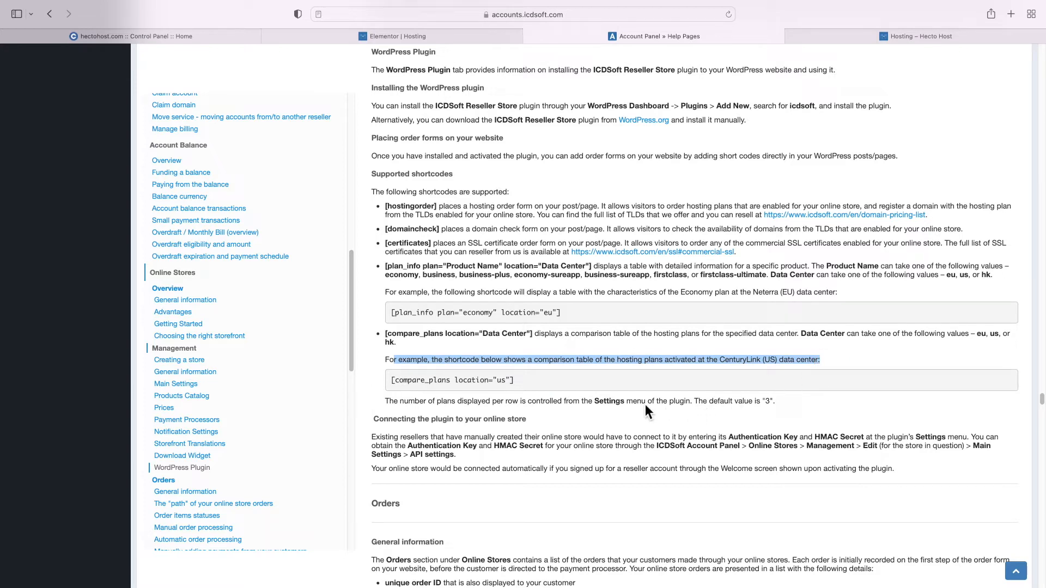
{"action": "left_click", "coordinate": [530, 384]}
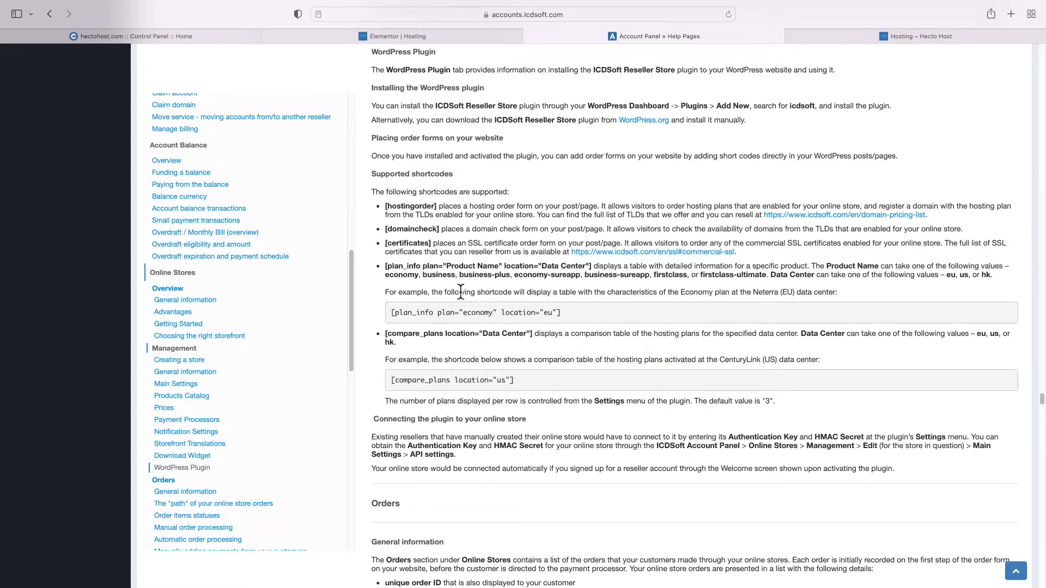
{"action": "left_click", "coordinate": [388, 38]}
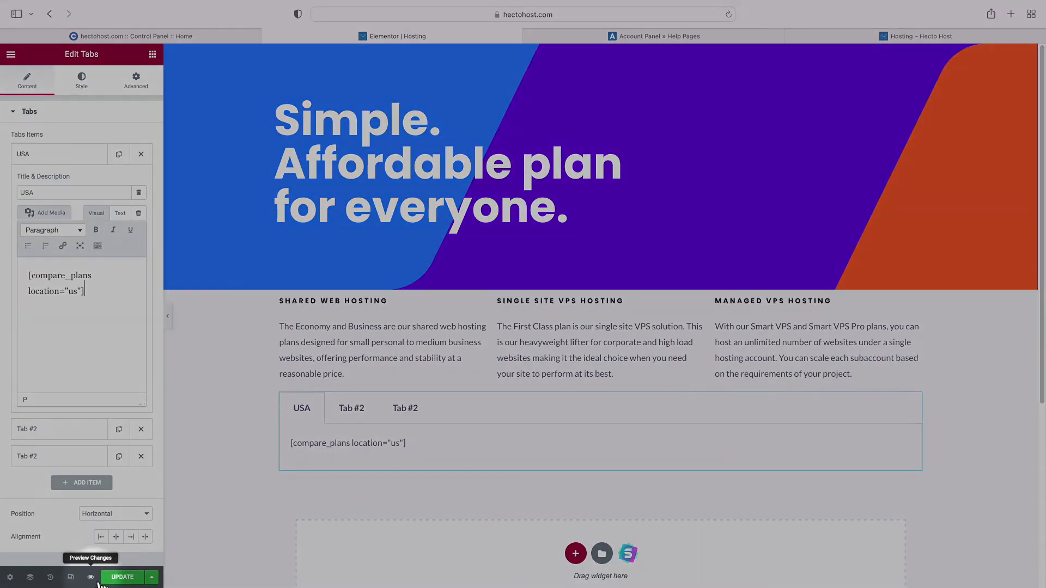
Preview the Hosting page and check that the USA pricing tab shows the plan comparison cards
{"action": "left_click", "coordinate": [98, 579]}
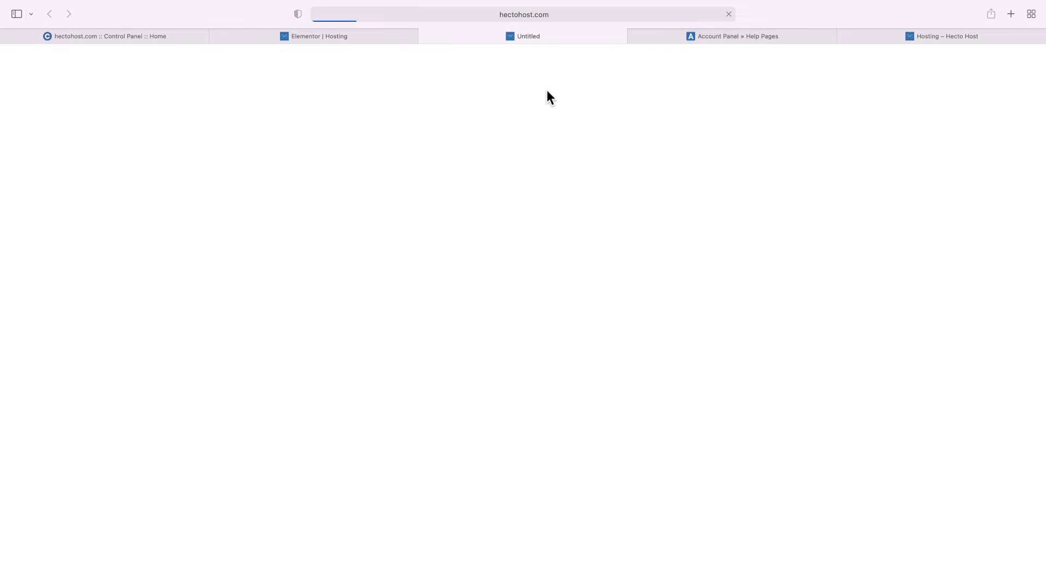
{"action": "scroll", "coordinate": [449, 283], "scroll_direction": "down", "scroll_amount": 3}
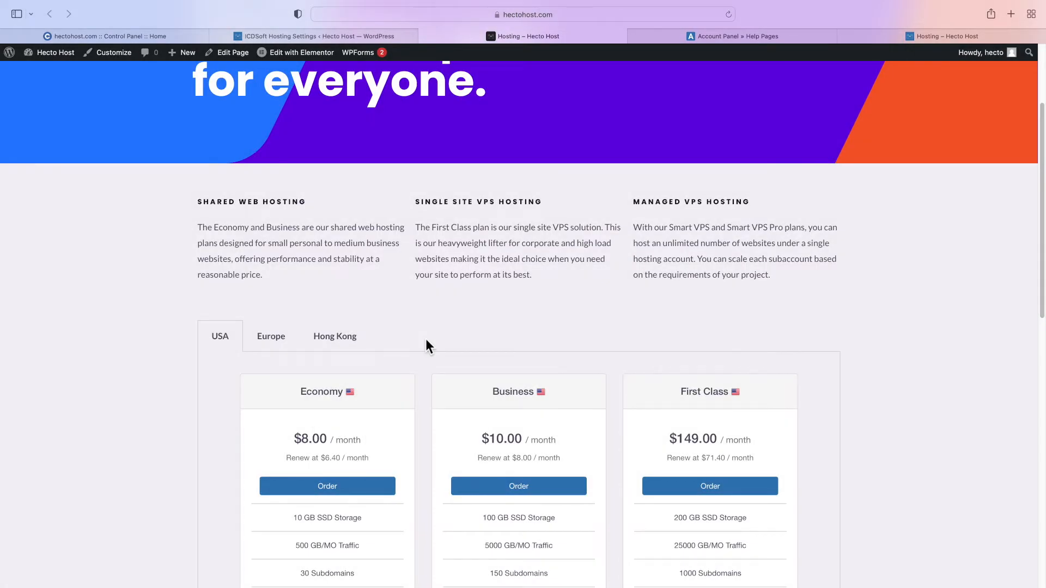
{"action": "scroll", "coordinate": [459, 344], "scroll_direction": "down", "scroll_amount": 10}
{"action": "scroll", "coordinate": [459, 344], "scroll_direction": "up", "scroll_amount": 15}
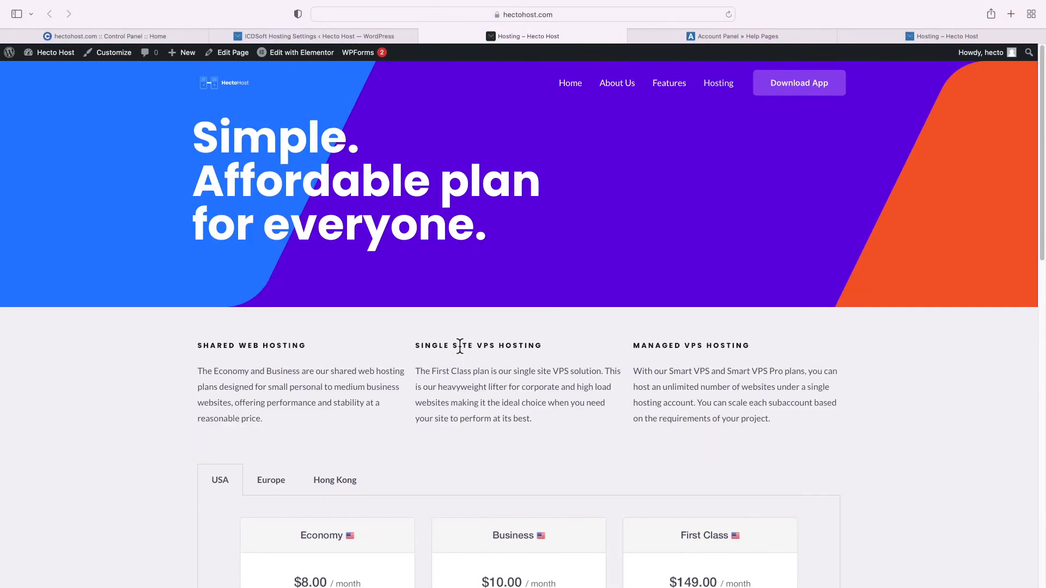
{"action": "scroll", "coordinate": [460, 346], "scroll_direction": "down", "scroll_amount": 2}
{"action": "left_click", "coordinate": [348, 543]}
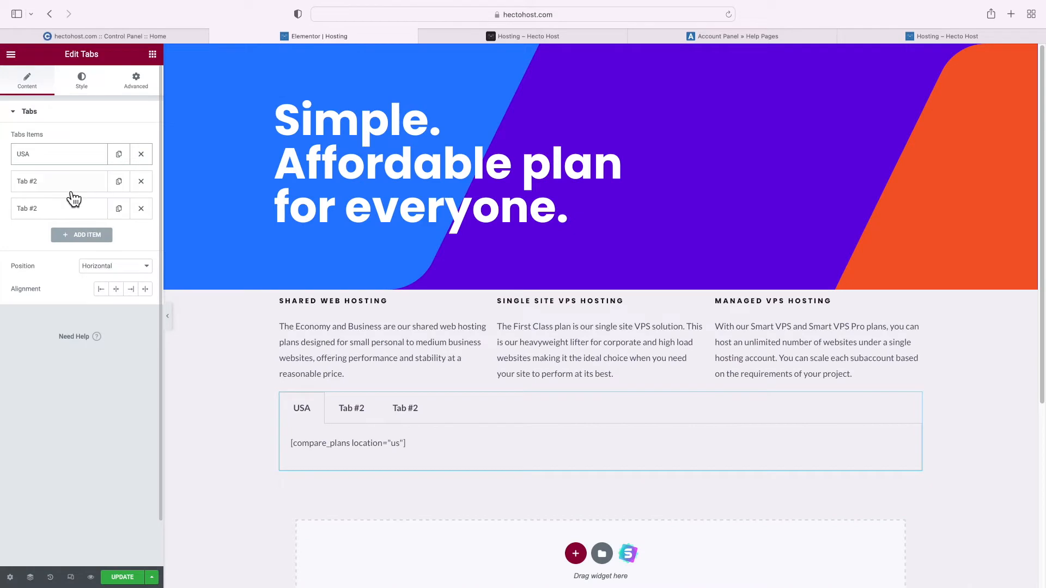
Rename the second tab to Europe with content [compare_plans location="eu"]
{"action": "left_click", "coordinate": [67, 187]}
{"action": "triple_click", "coordinate": [51, 220]}
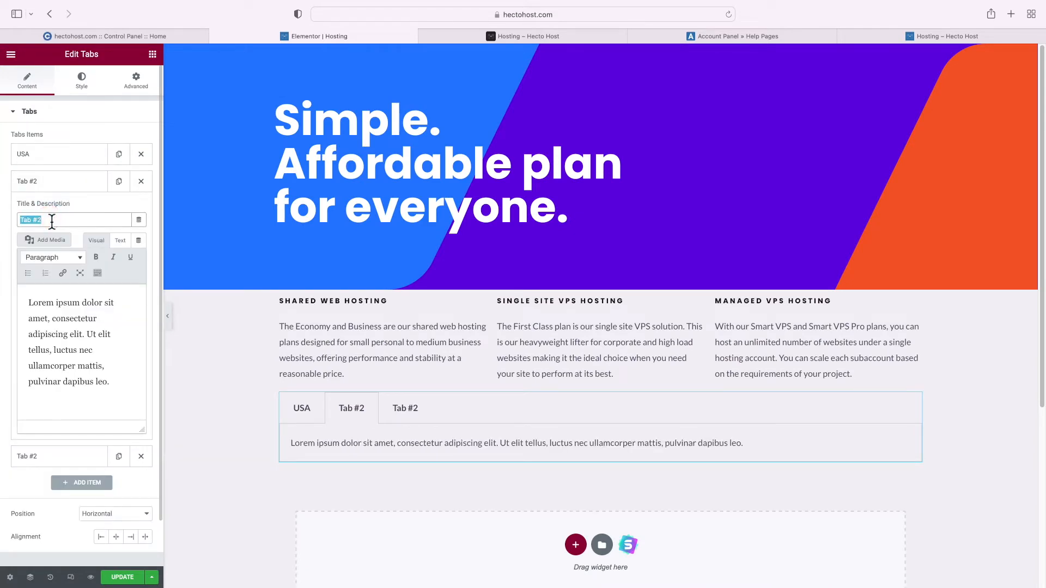
{"action": "type", "text": "Europe"}
{"action": "left_click", "coordinate": [75, 297]}
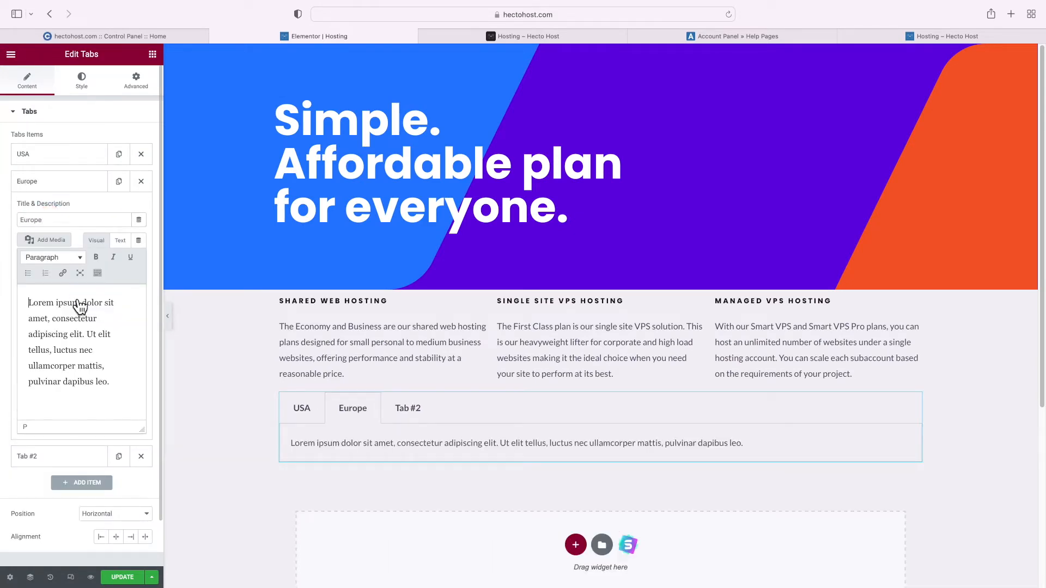
{"action": "key", "text": "ctrl+a"}
{"action": "key", "text": "BackSpace"}
{"action": "type", "text": "[compare_plans location=\"us\"]"}
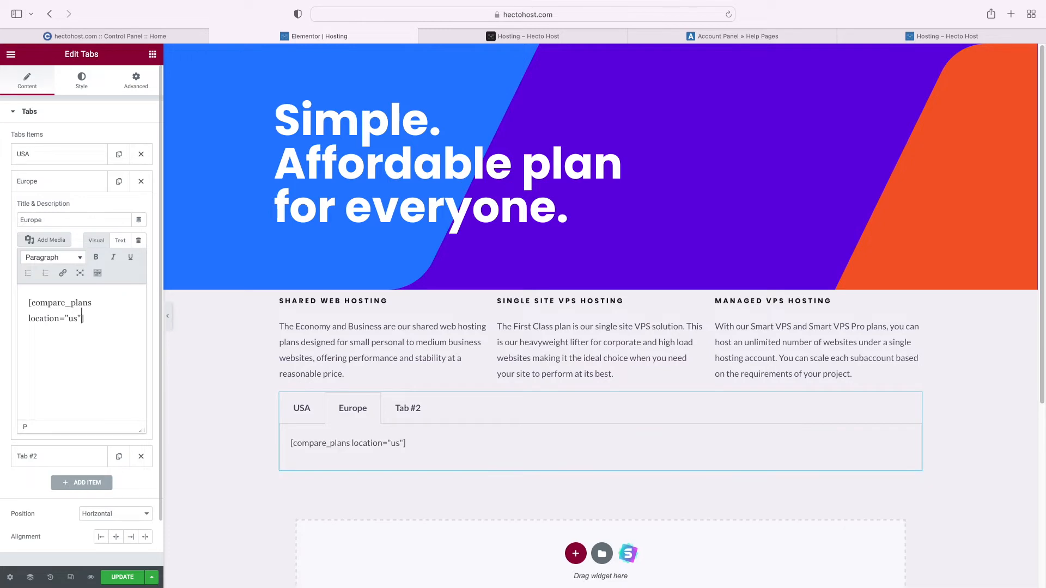
{"action": "key", "text": "BackSpace"}
{"action": "key", "text": "BackSpace"}
{"action": "type", "text": "eu"}
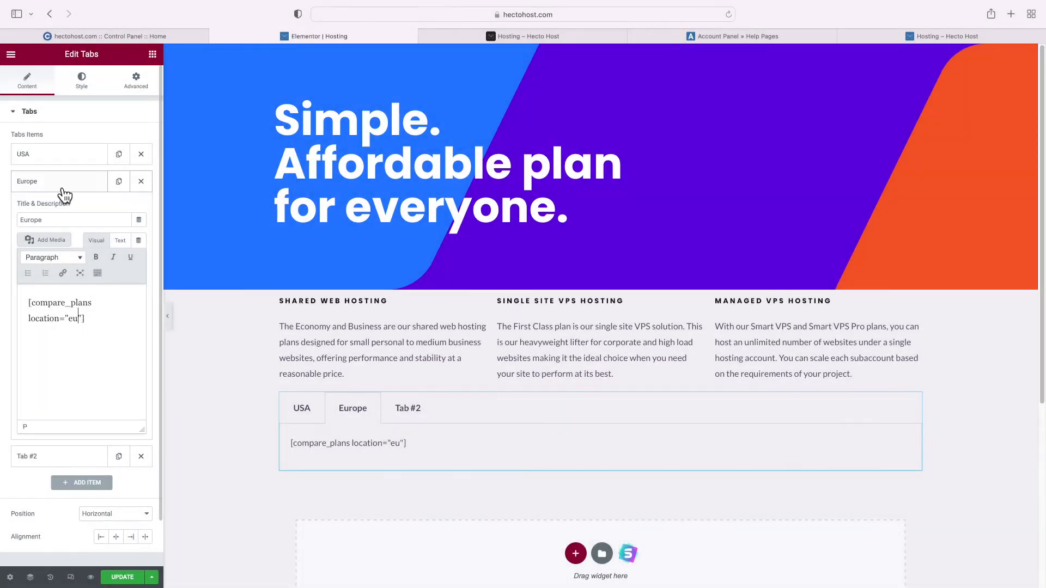
{"action": "left_click", "coordinate": [63, 185]}
Rename the third tab to Hong Kong with the compare_plans shortcode for hk, and update the page
{"action": "left_click", "coordinate": [54, 209]}
{"action": "triple_click", "coordinate": [60, 248]}
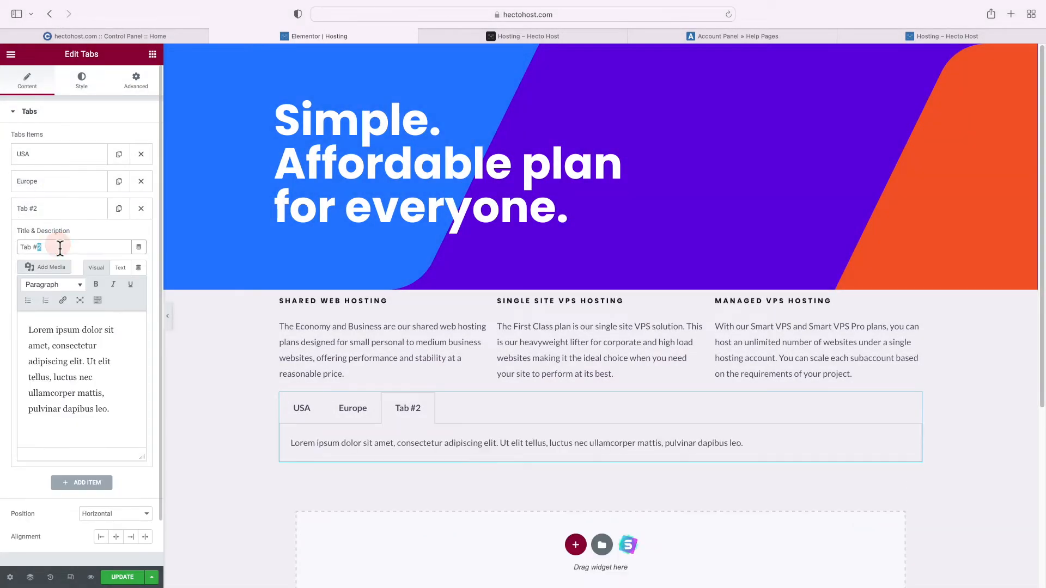
{"action": "type", "text": "Hong Kong"}
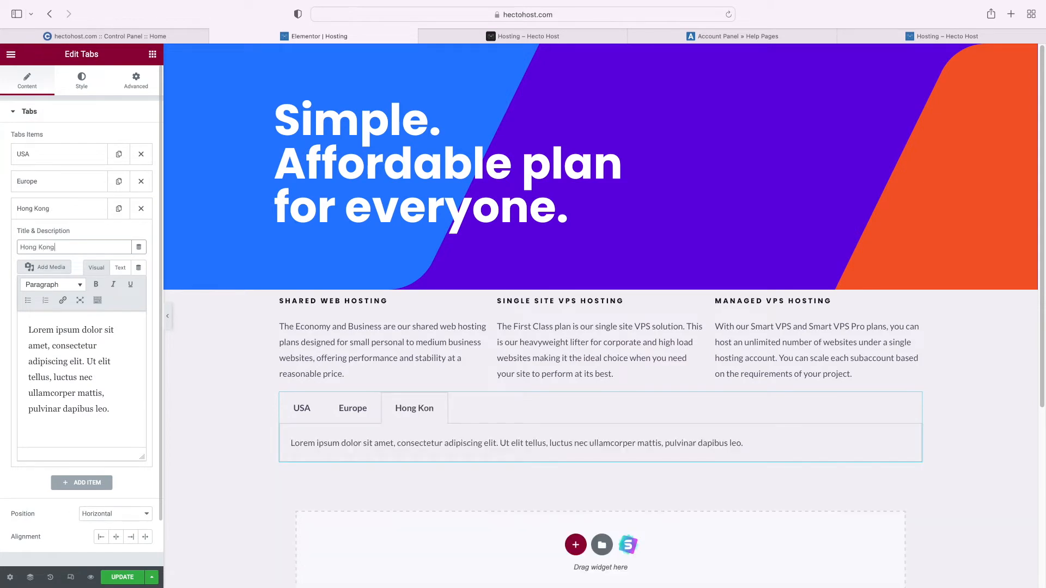
{"action": "triple_click", "coordinate": [82, 344]}
{"action": "type", "text": "[compare_plans location=\"us\"]"}
{"action": "double_click", "coordinate": [73, 345]}
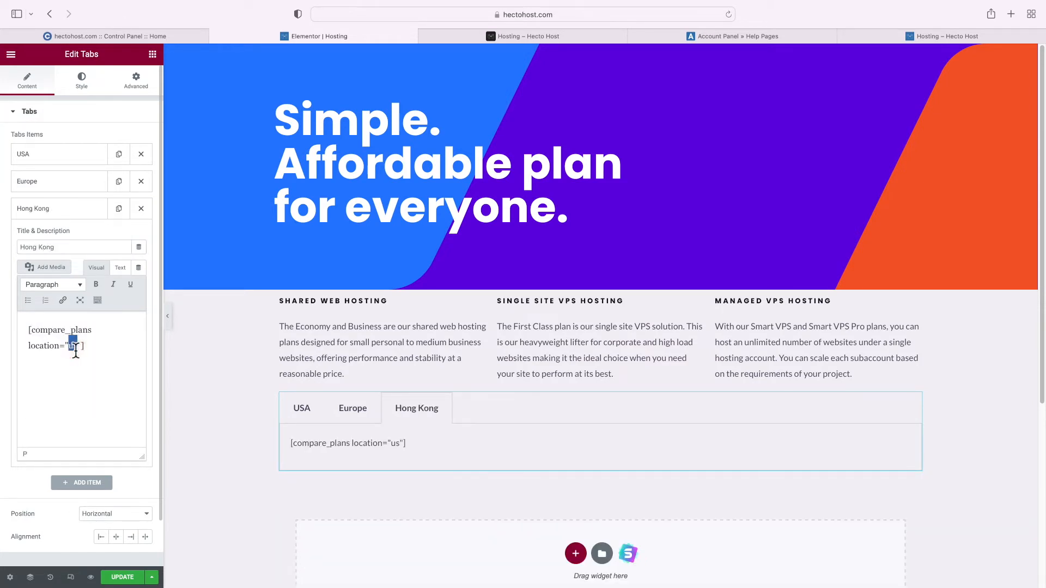
{"action": "left_click", "coordinate": [123, 577]}
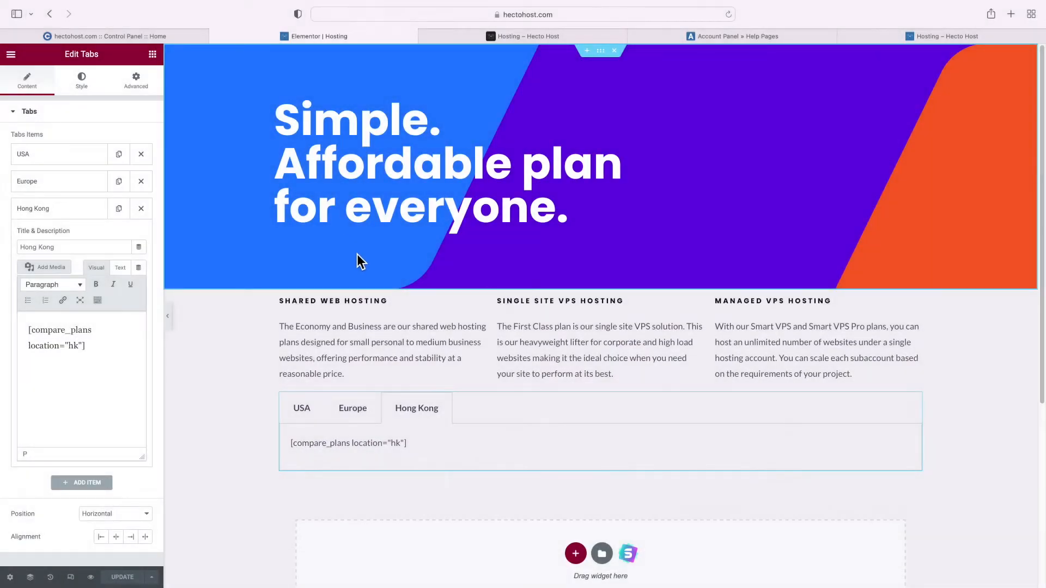
Check the Europe, Hong Kong and USA plan tabs on the live Hosting page
{"action": "left_click", "coordinate": [475, 40]}
{"action": "scroll", "coordinate": [426, 235], "scroll_direction": "down", "scroll_amount": 3}
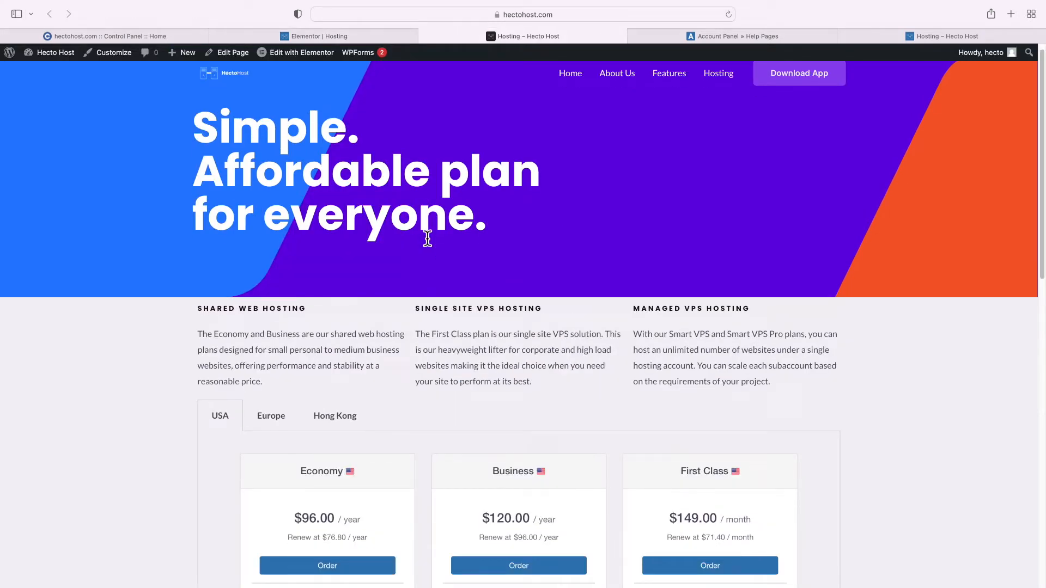
{"action": "scroll", "coordinate": [428, 240], "scroll_direction": "up", "scroll_amount": 3}
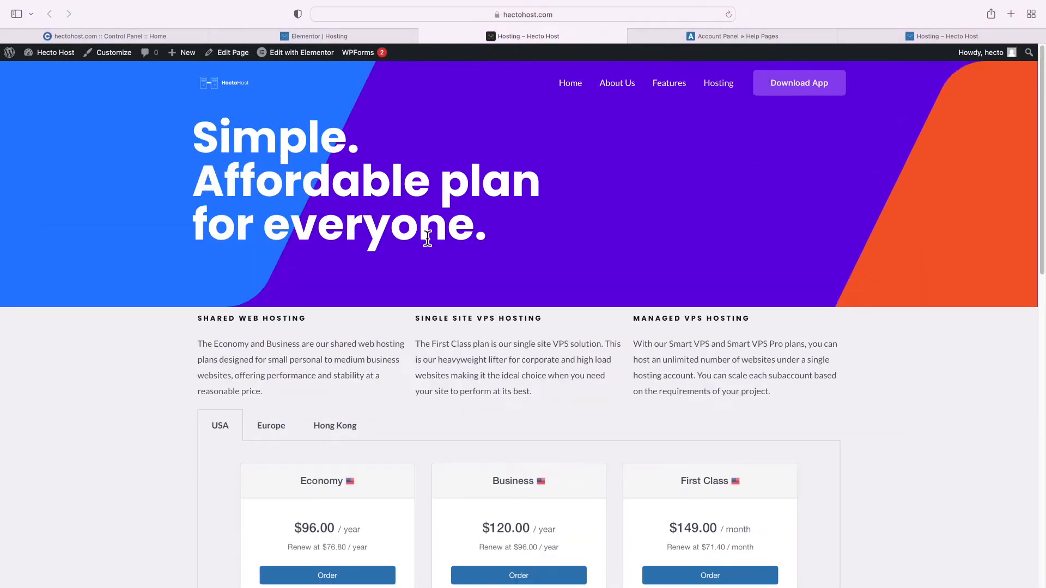
{"action": "scroll", "coordinate": [427, 238], "scroll_direction": "down", "scroll_amount": 10}
{"action": "left_click", "coordinate": [283, 176]}
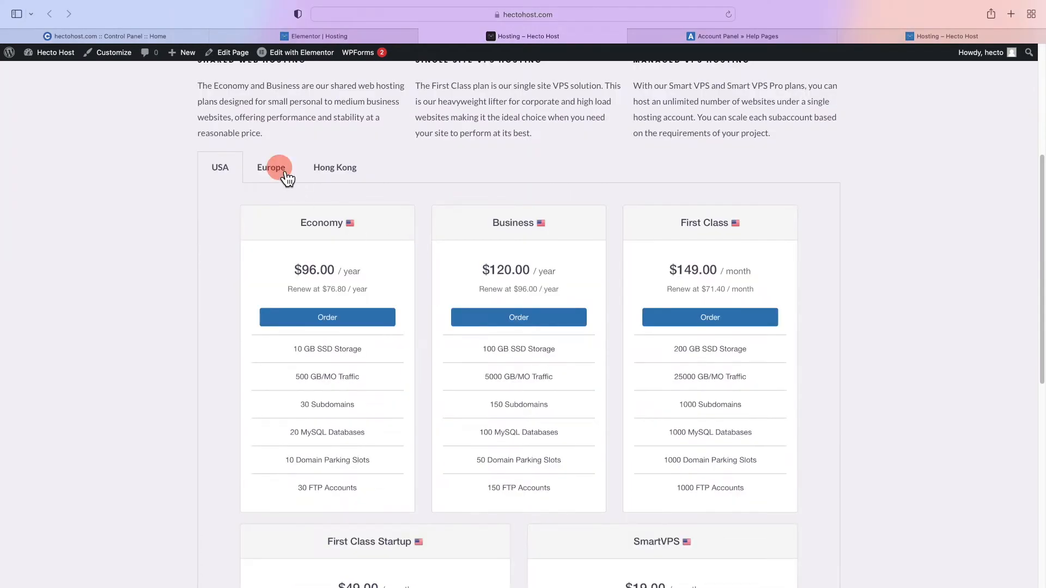
{"action": "scroll", "coordinate": [418, 236], "scroll_direction": "down", "scroll_amount": 15}
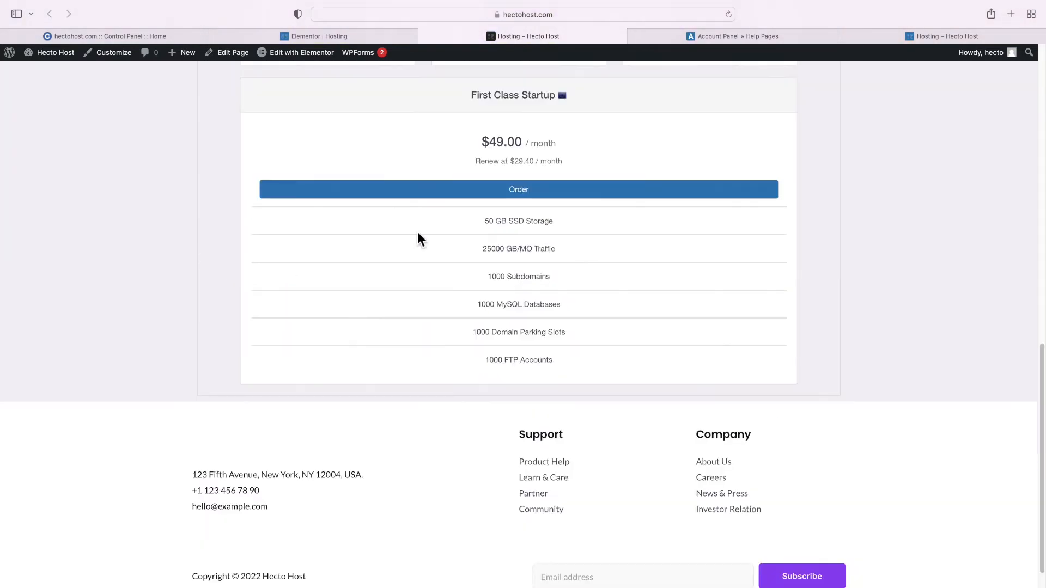
{"action": "scroll", "coordinate": [420, 240], "scroll_direction": "up", "scroll_amount": 15}
{"action": "left_click", "coordinate": [341, 412]}
{"action": "scroll", "coordinate": [364, 388], "scroll_direction": "down", "scroll_amount": 6}
{"action": "scroll", "coordinate": [381, 397], "scroll_direction": "down", "scroll_amount": 3}
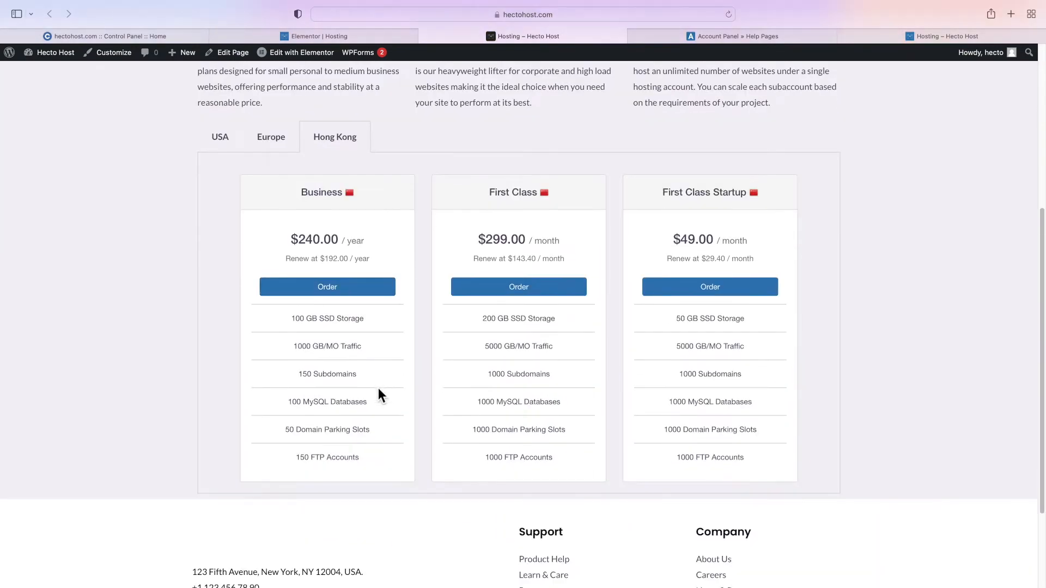
{"action": "scroll", "coordinate": [378, 388], "scroll_direction": "up", "scroll_amount": 7}
{"action": "left_click", "coordinate": [221, 353]}
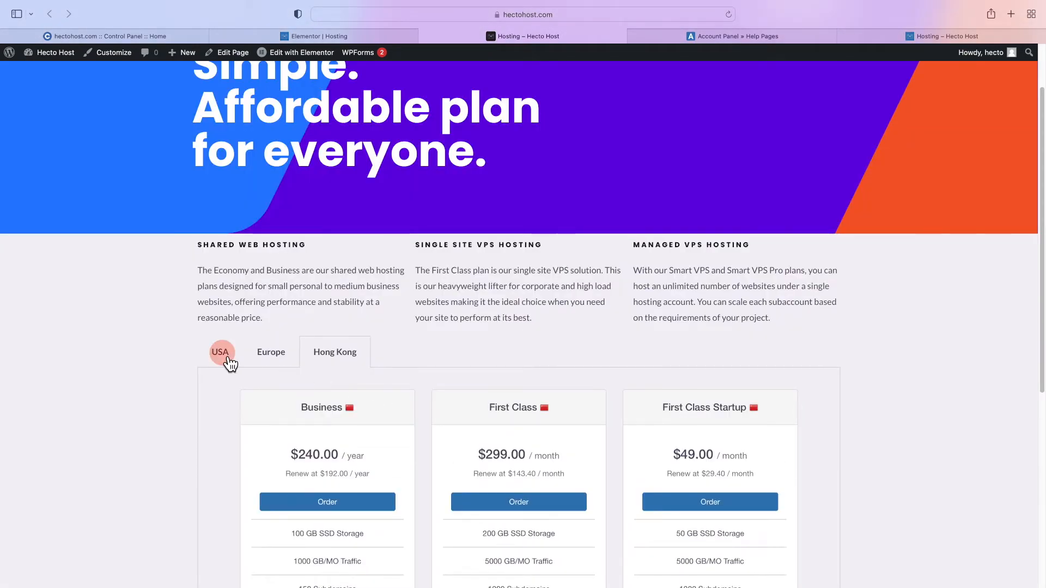
Set the pricing tabs section's top and bottom padding to 50 px
{"action": "left_click", "coordinate": [340, 40]}
{"action": "left_click", "coordinate": [608, 393]}
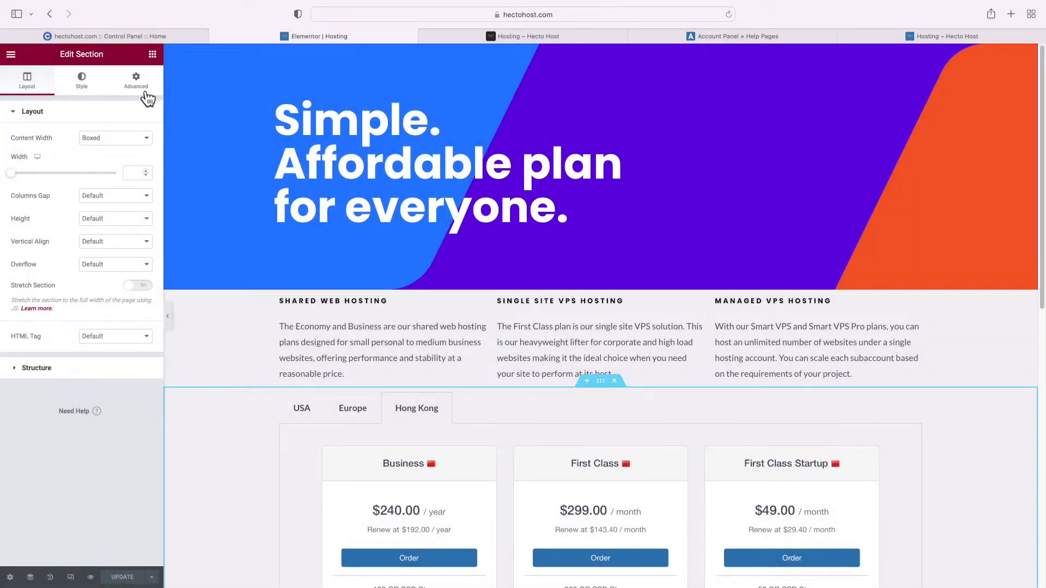
{"action": "left_click", "coordinate": [144, 91]}
{"action": "left_click", "coordinate": [145, 197]}
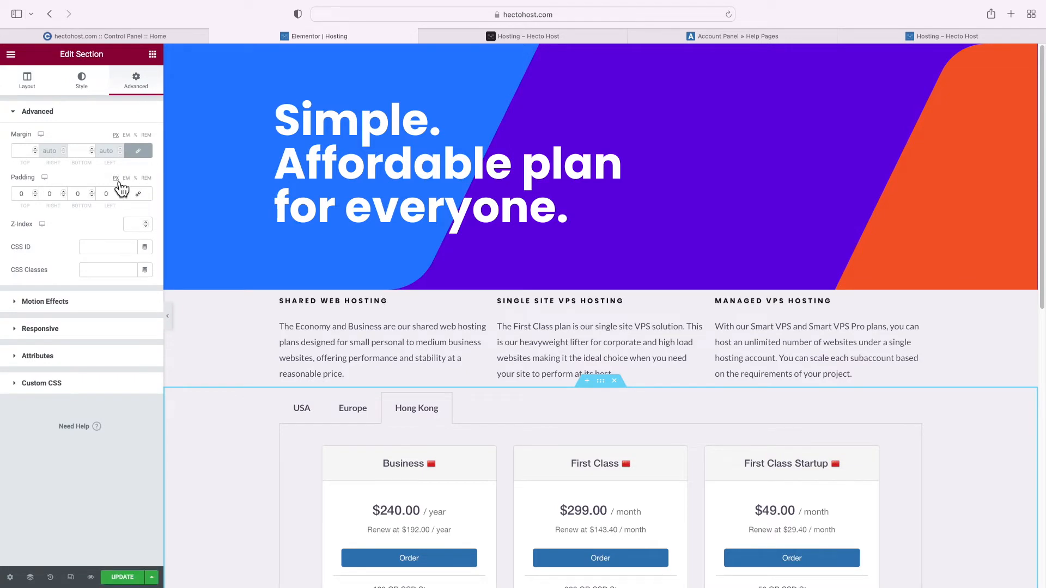
{"action": "left_click", "coordinate": [21, 195]}
{"action": "type", "text": "50"}
{"action": "left_click", "coordinate": [79, 197]}
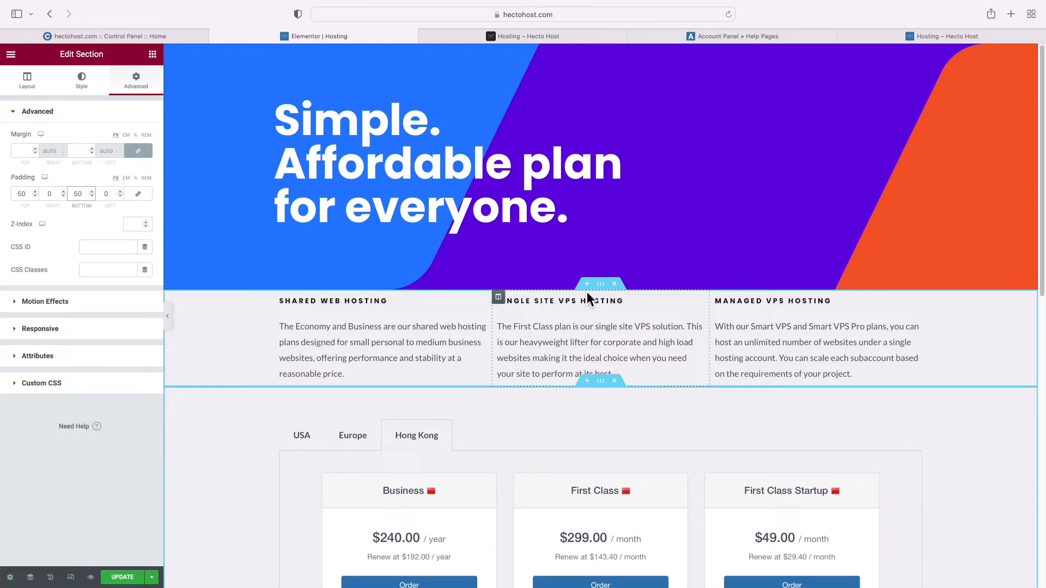
Unlink the hosting descriptions section's padding to give it more space above
{"action": "left_click", "coordinate": [608, 295]}
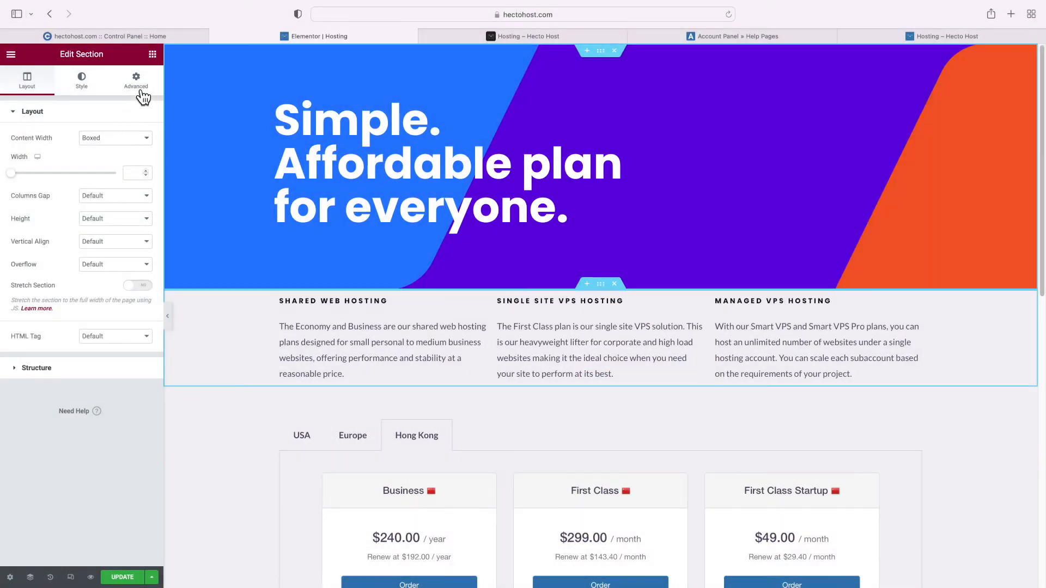
{"action": "left_click", "coordinate": [136, 88]}
{"action": "left_click", "coordinate": [138, 194]}
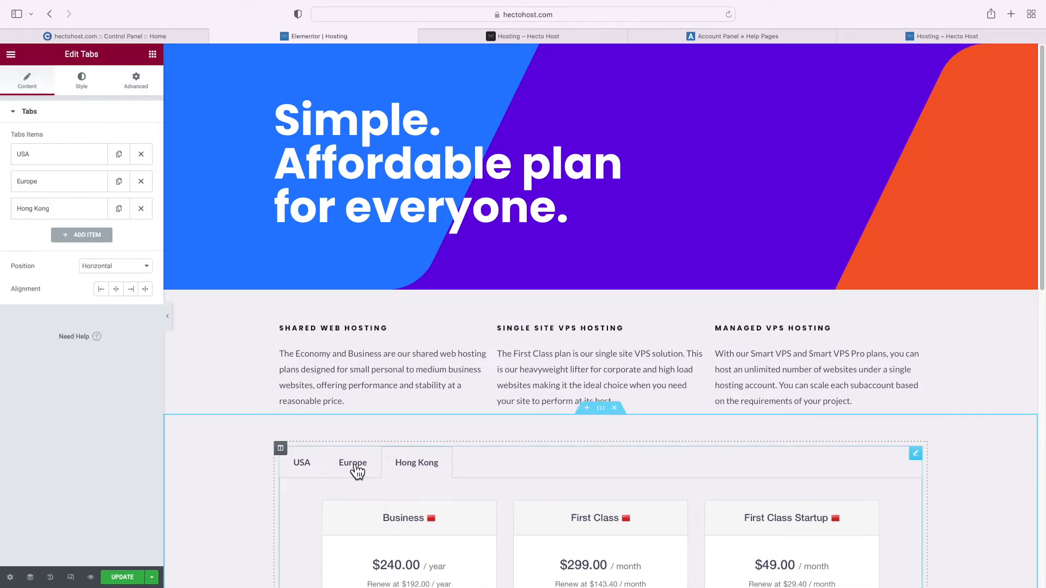
{"action": "scroll", "coordinate": [360, 472], "scroll_direction": "down", "scroll_amount": 3}
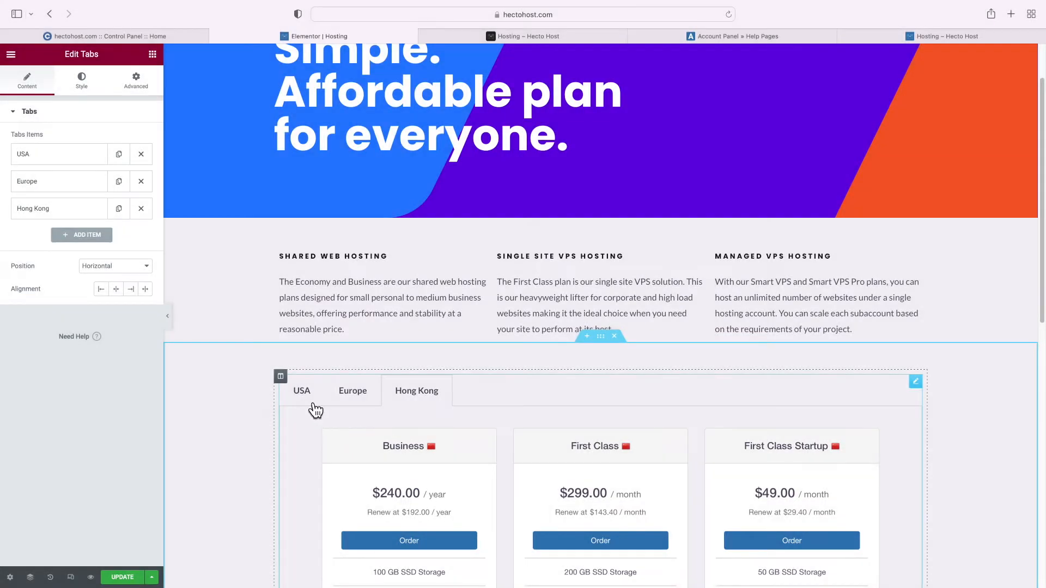
{"action": "left_click", "coordinate": [315, 409]}
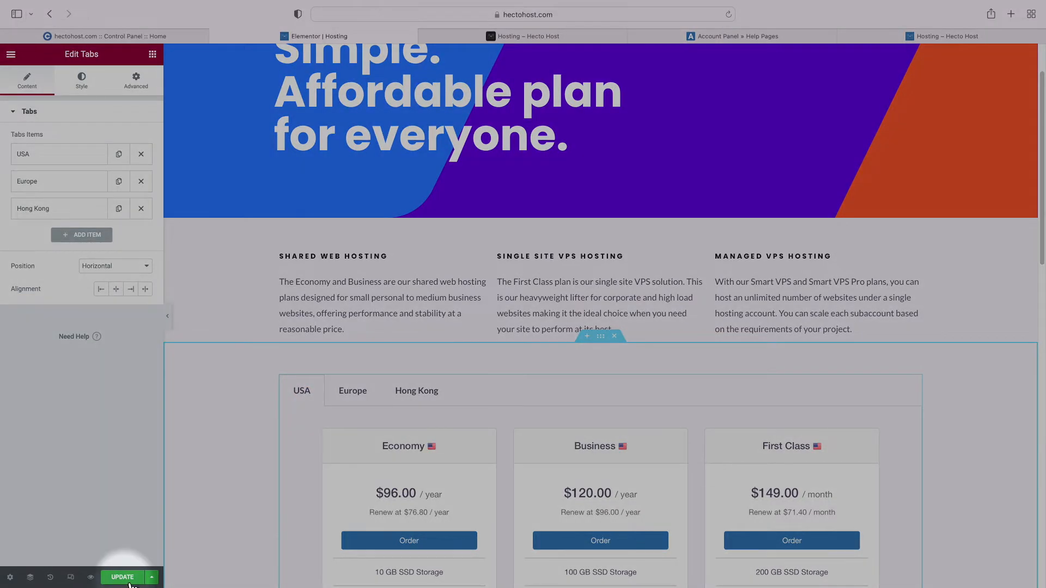
Save the page and exit Elementor to the WordPress dashboard
{"action": "left_click", "coordinate": [128, 580]}
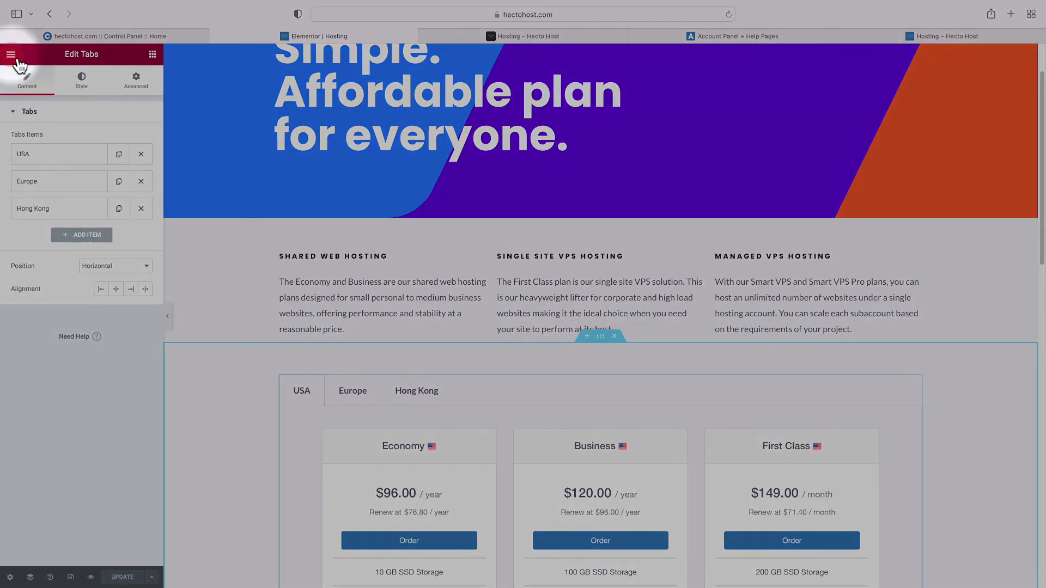
{"action": "left_click", "coordinate": [12, 54]}
{"action": "left_click", "coordinate": [60, 266]}
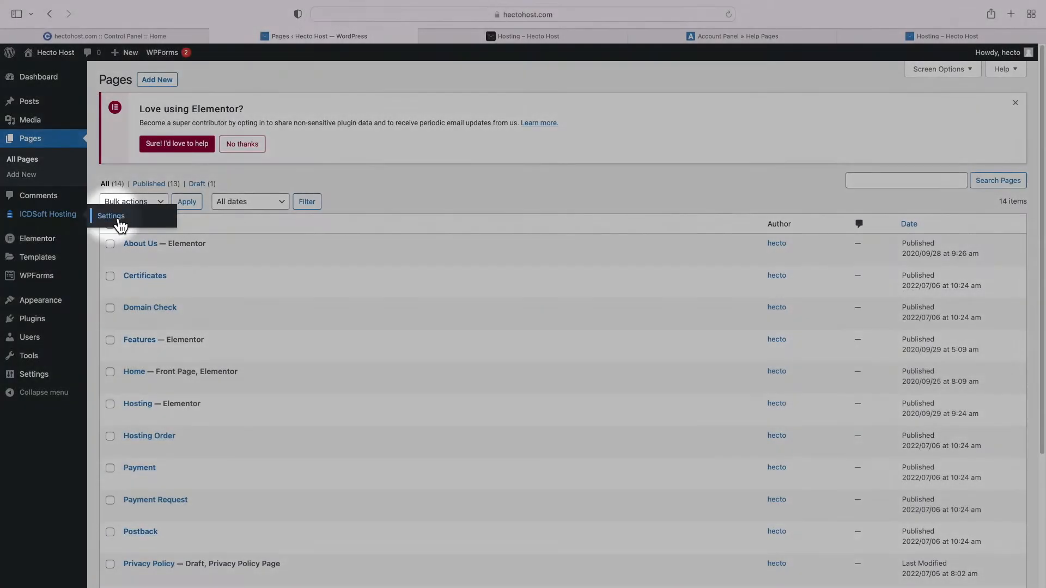
Enable Show monthly price in the ICDSoft Hosting settings and save
{"action": "left_click", "coordinate": [118, 221]}
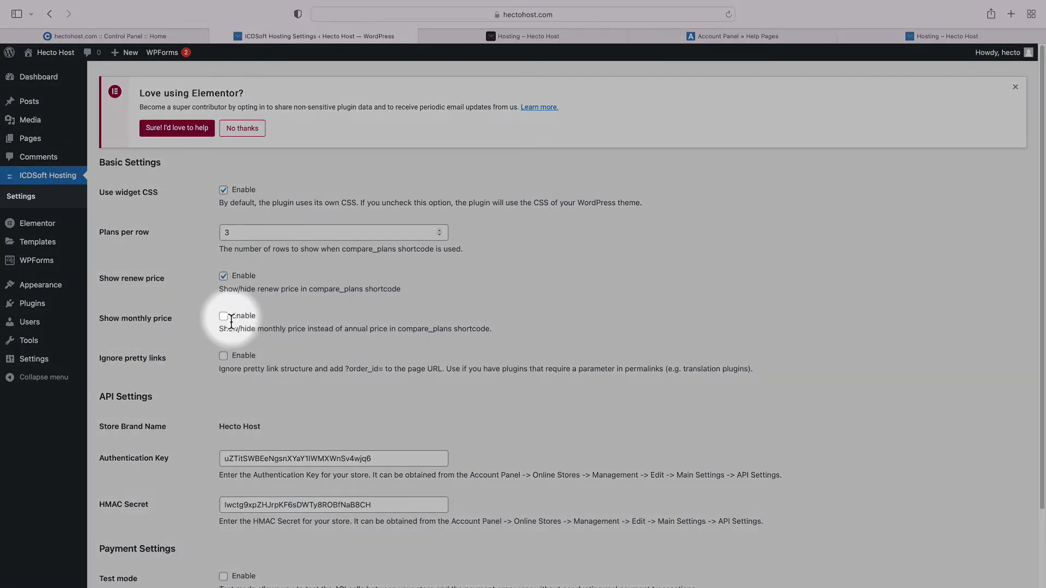
{"action": "left_click", "coordinate": [224, 317]}
{"action": "scroll", "coordinate": [261, 333], "scroll_direction": "down", "scroll_amount": 3}
{"action": "left_click", "coordinate": [144, 531]}
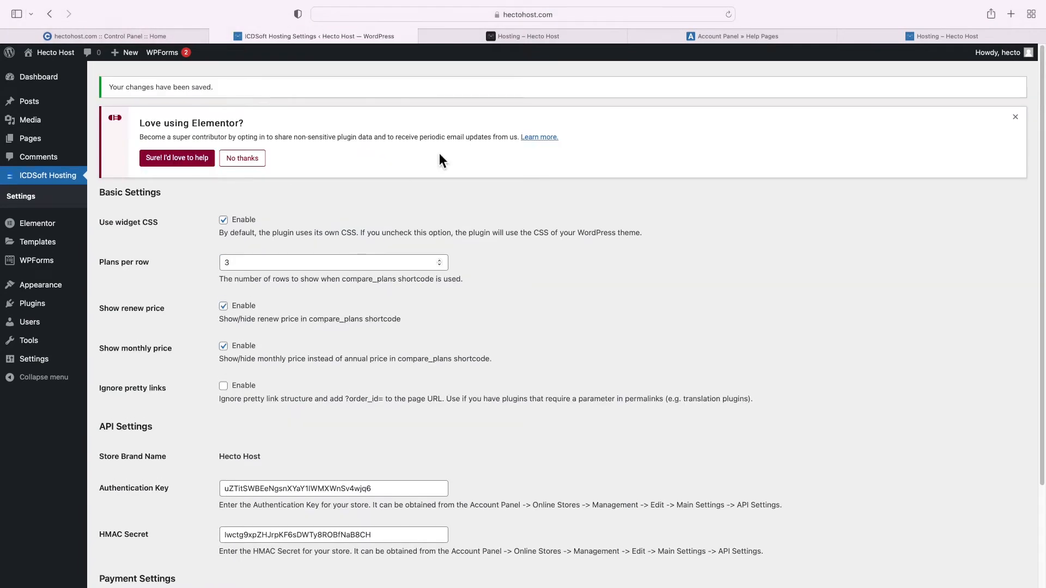
Reload the live Hosting page to see plans priced per month, e.g. $8.00/month
{"action": "left_click", "coordinate": [513, 43]}
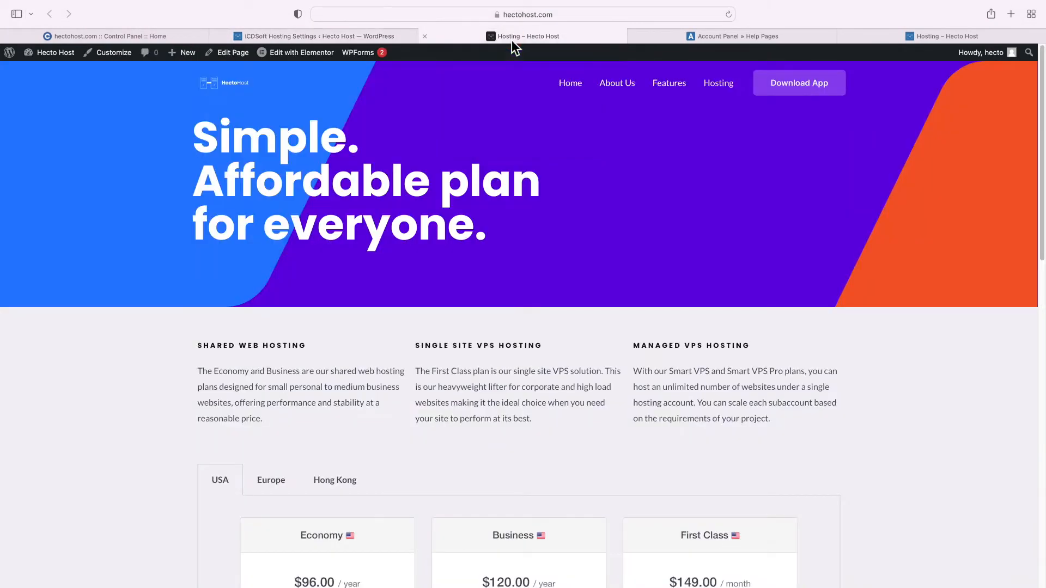
{"action": "right_click", "coordinate": [505, 330]}
{"action": "left_click", "coordinate": [536, 346]}
{"action": "scroll", "coordinate": [448, 318], "scroll_direction": "down", "scroll_amount": 5}
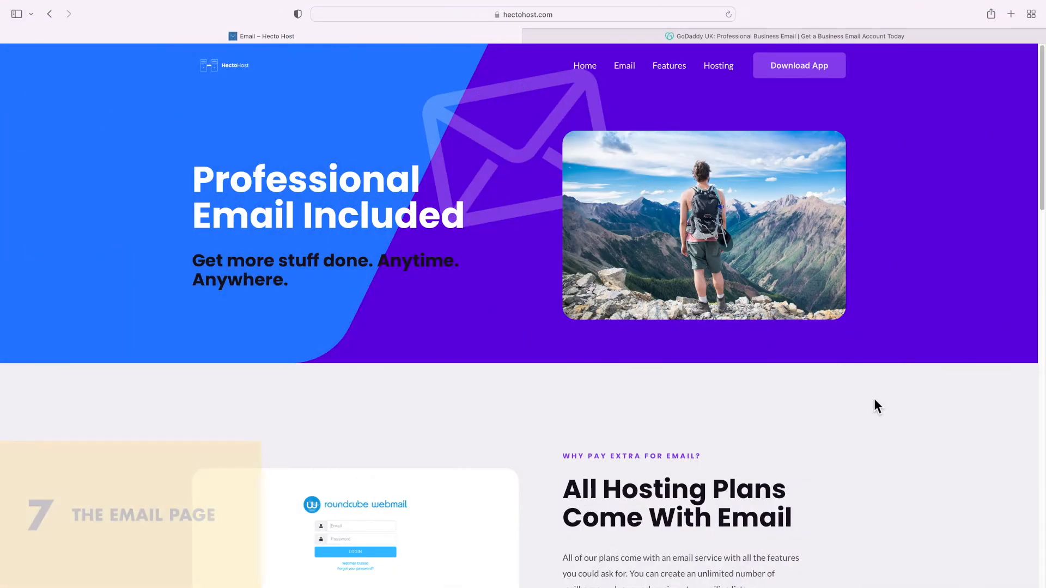
Scroll the Email page from the Professional Email Included hero to the antispam and backup sections
{"action": "scroll", "coordinate": [870, 399], "scroll_direction": "down", "scroll_amount": 15}
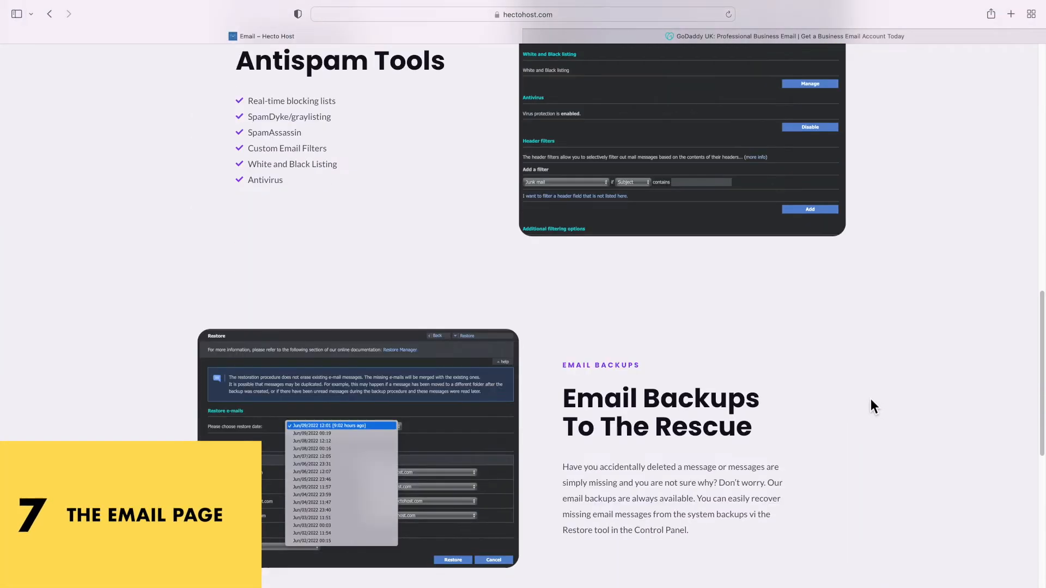
{"action": "scroll", "coordinate": [870, 399], "scroll_direction": "down", "scroll_amount": 10}
{"action": "scroll", "coordinate": [870, 398], "scroll_direction": "up", "scroll_amount": 11}
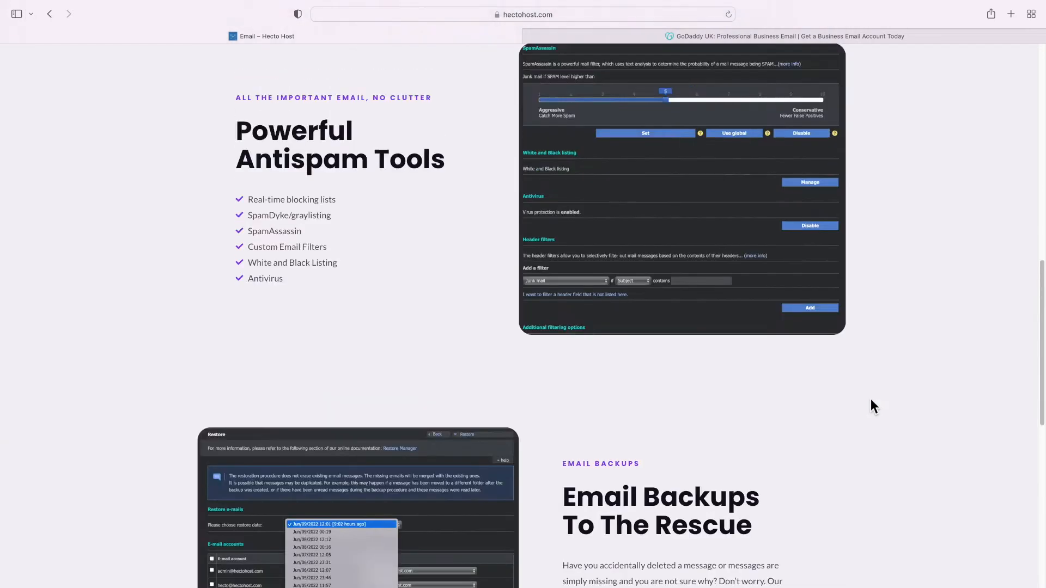
{"action": "scroll", "coordinate": [871, 398], "scroll_direction": "up", "scroll_amount": 15}
{"action": "scroll", "coordinate": [701, 142], "scroll_direction": "down", "scroll_amount": 20}
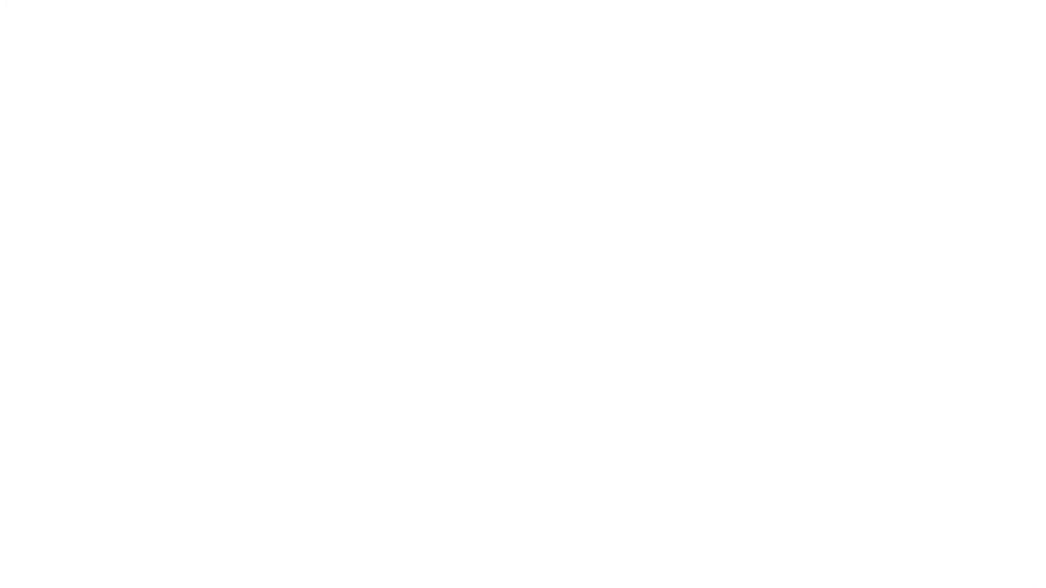
Highlight GoDaddy's Email Essentials $3.66 and Email Plus $4.92 per-user monthly prices
{"action": "scroll", "coordinate": [277, 253], "scroll_direction": "down", "scroll_amount": 8}
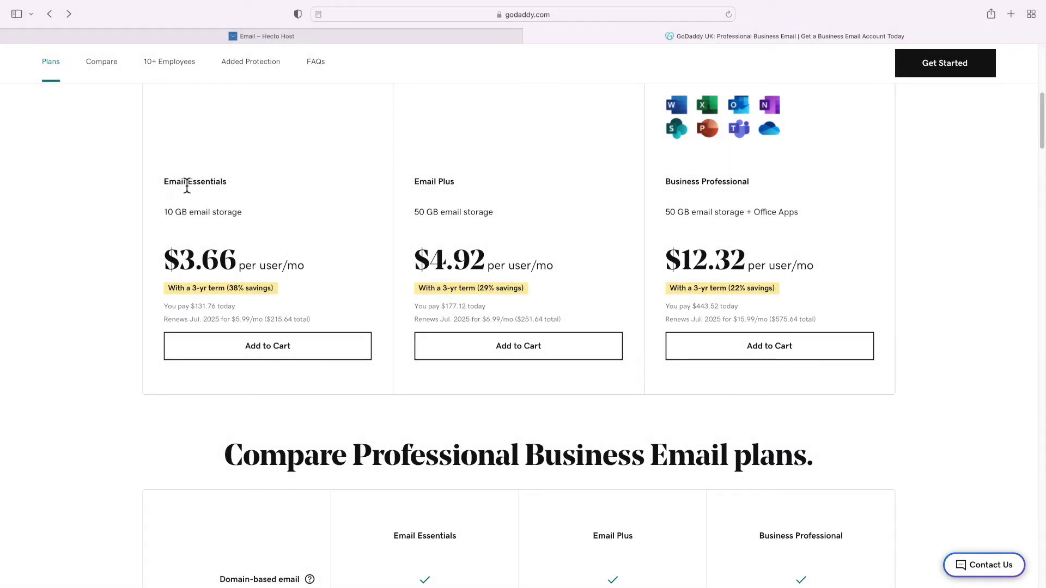
{"action": "triple_click", "coordinate": [260, 271]}
{"action": "left_click", "coordinate": [262, 273]}
{"action": "triple_click", "coordinate": [422, 254]}
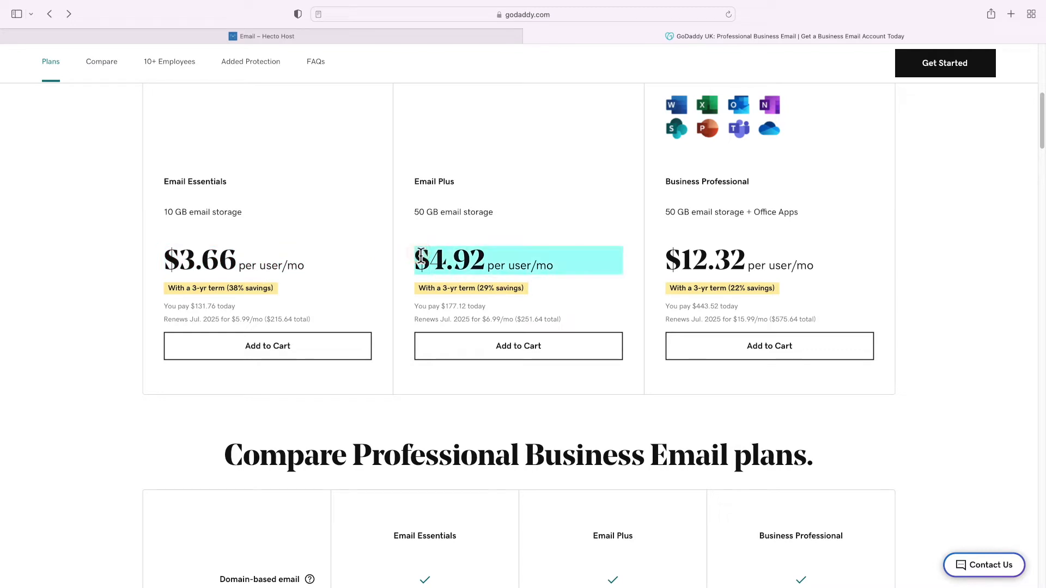
{"action": "left_click", "coordinate": [421, 255]}
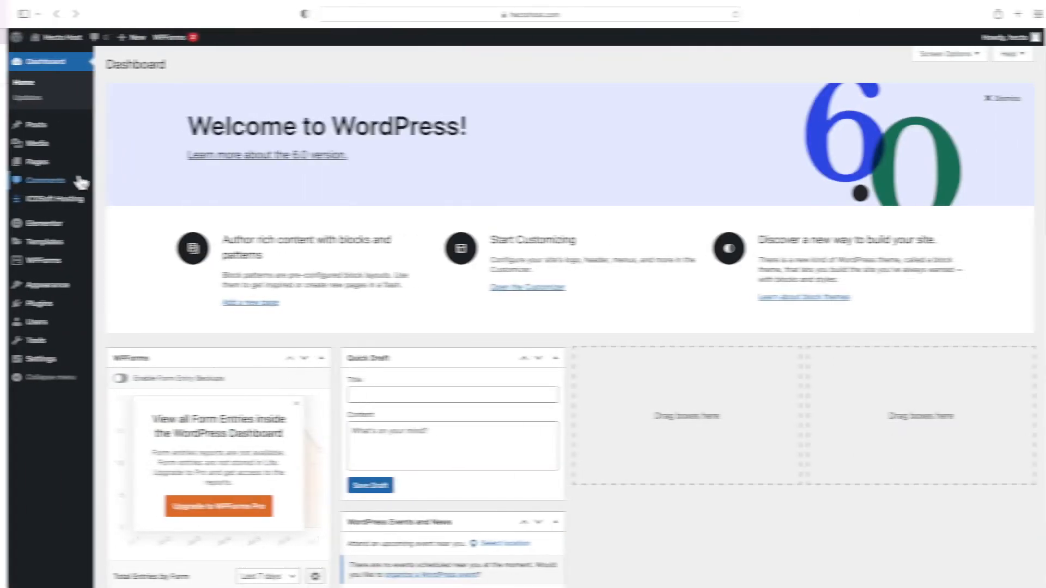
{"action": "mouse_move", "coordinate": [33, 162]}
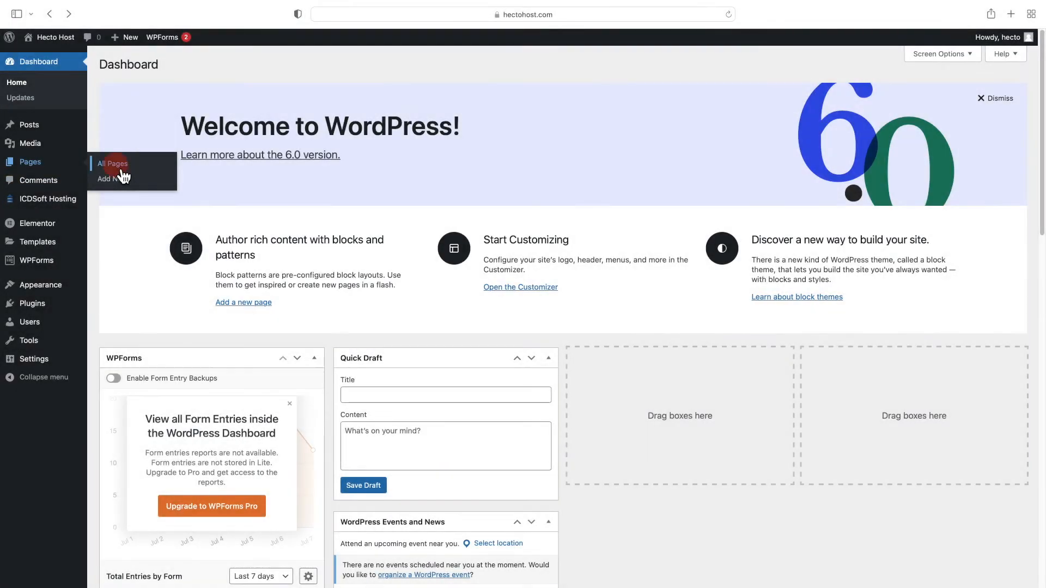
Quick-edit About Us to title 'Email' and slug 'email', then open it in Elementor
{"action": "left_click", "coordinate": [120, 180]}
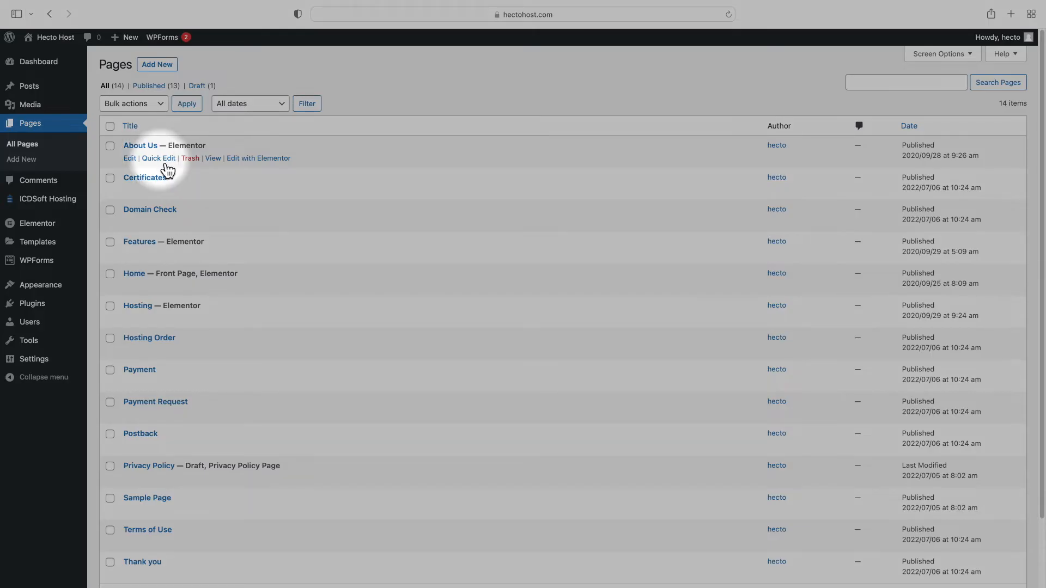
{"action": "left_click", "coordinate": [166, 160]}
{"action": "triple_click", "coordinate": [163, 167]}
{"action": "type", "text": "Email"}
{"action": "key", "text": "Tab"}
{"action": "type", "text": "email"}
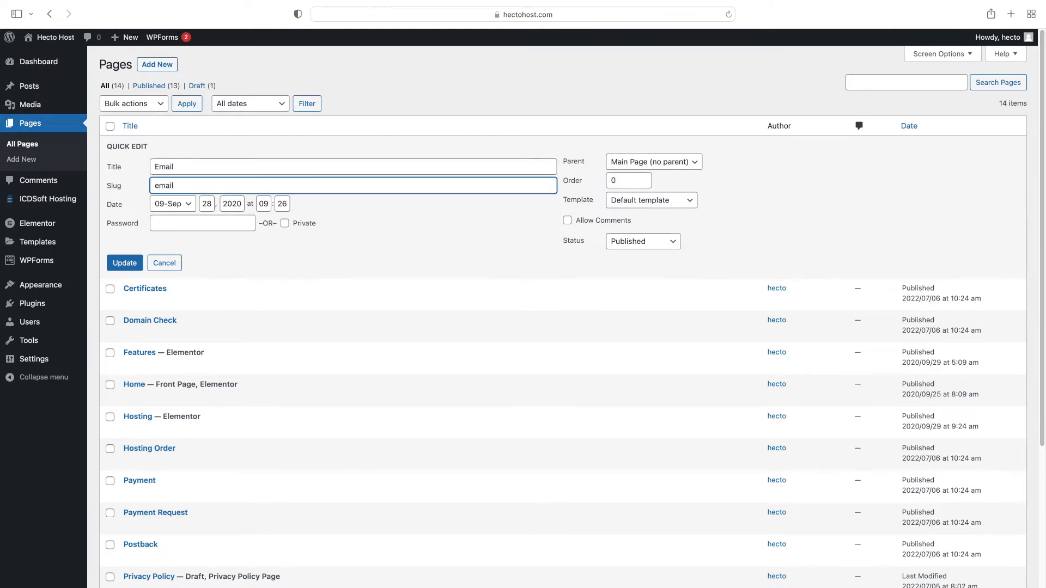
{"action": "left_click", "coordinate": [130, 266]}
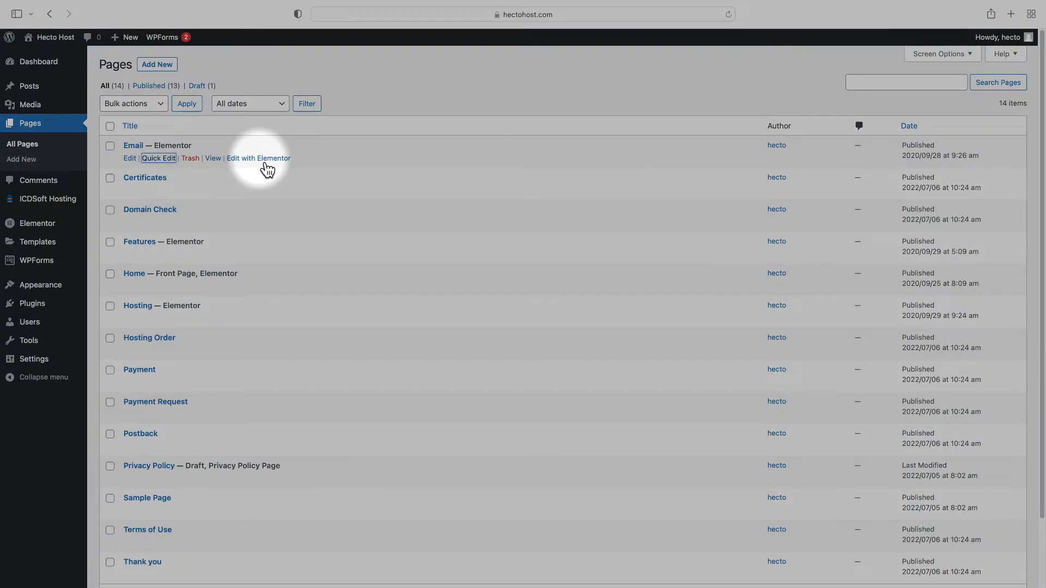
{"action": "left_click", "coordinate": [263, 167]}
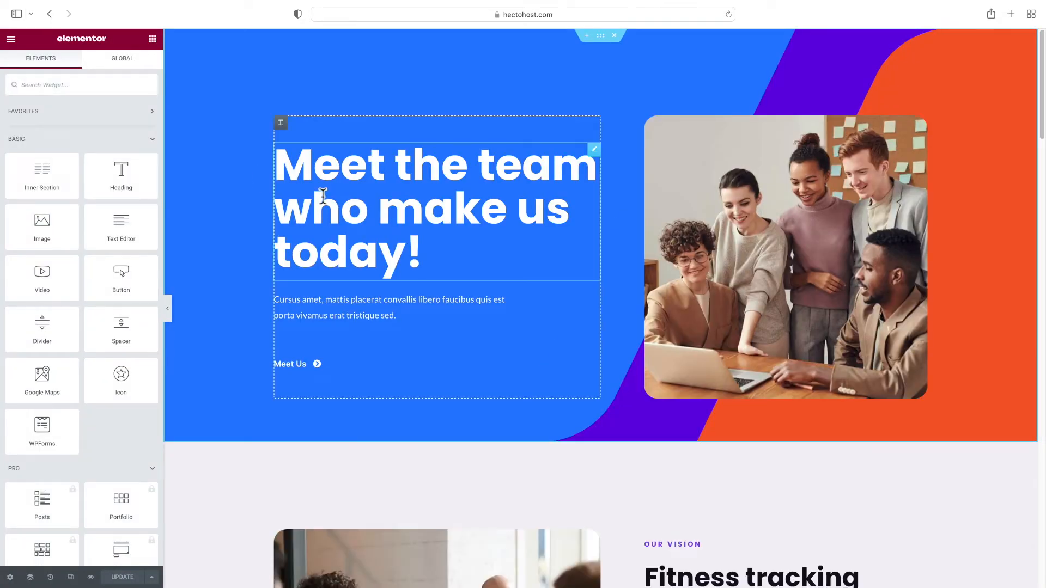
Change the hero heading to 'Professional Email Included' at 60 px size
{"action": "left_click", "coordinate": [320, 192]}
{"action": "triple_click", "coordinate": [126, 137]}
{"action": "type", "text": "Profes"}
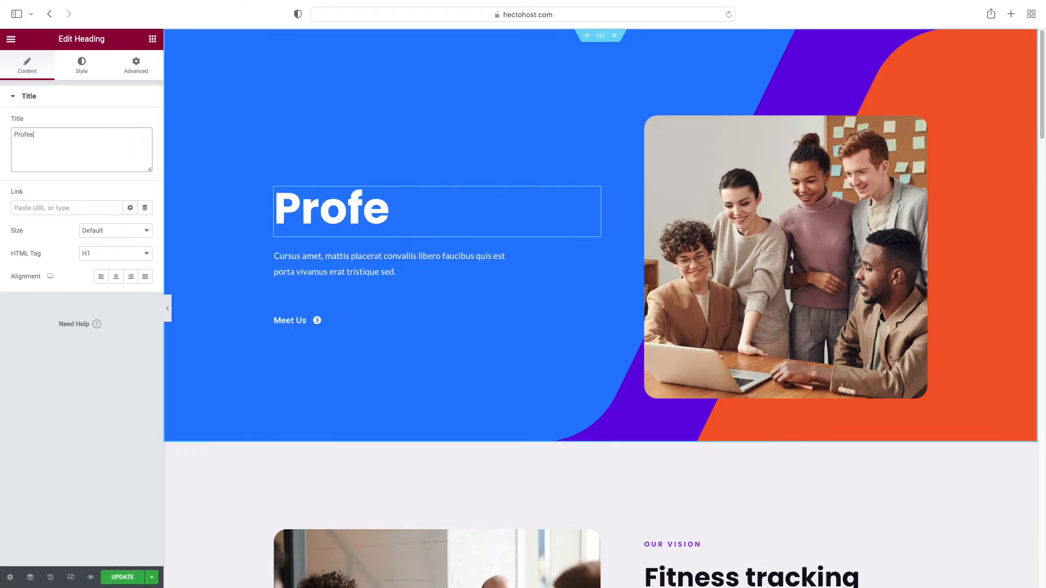
{"action": "type", "text": "sional Email Included"}
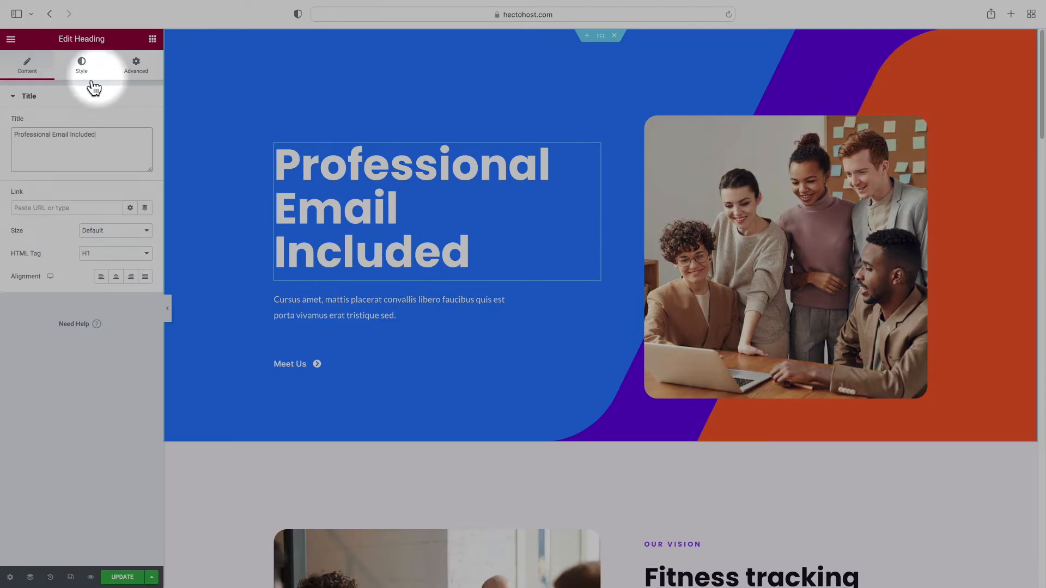
{"action": "left_click", "coordinate": [83, 70]}
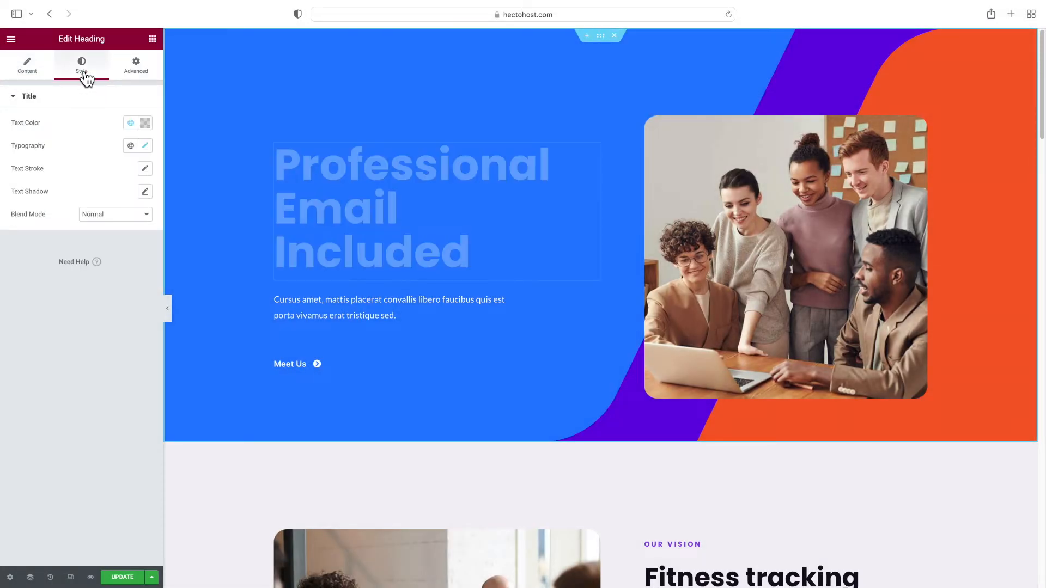
{"action": "left_click", "coordinate": [145, 146]}
{"action": "left_click_drag", "start_coordinate": [19, 233], "coordinate": [54, 234]}
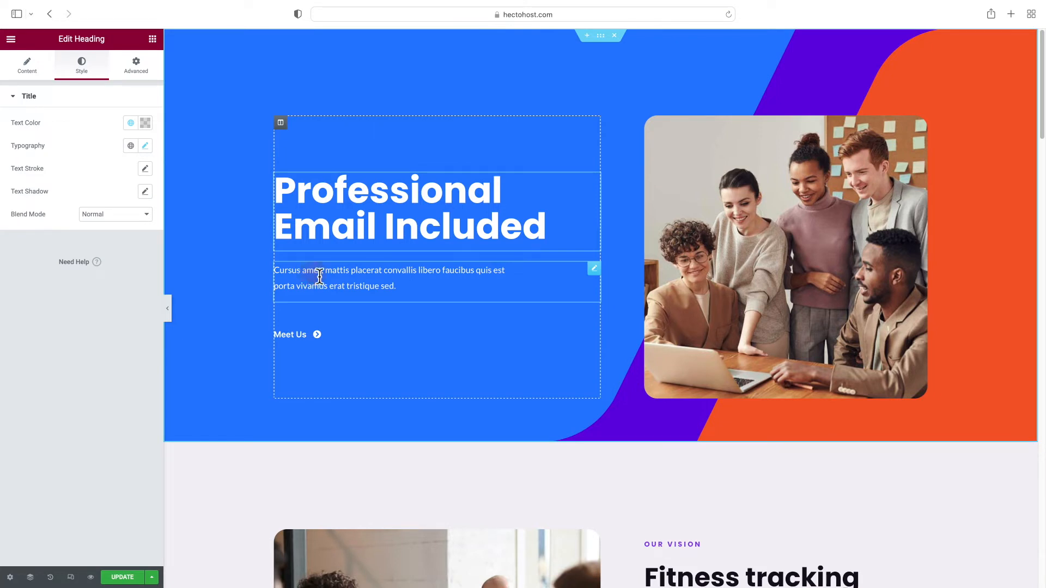
Replace the placeholder paragraph with an H3 heading 'Get more stuff done. Anytime. Anywhere.'
{"action": "left_click", "coordinate": [320, 277]}
{"action": "right_click", "coordinate": [599, 278]}
{"action": "left_click", "coordinate": [630, 430]}
{"action": "left_click_drag", "start_coordinate": [120, 173], "coordinate": [341, 285]}
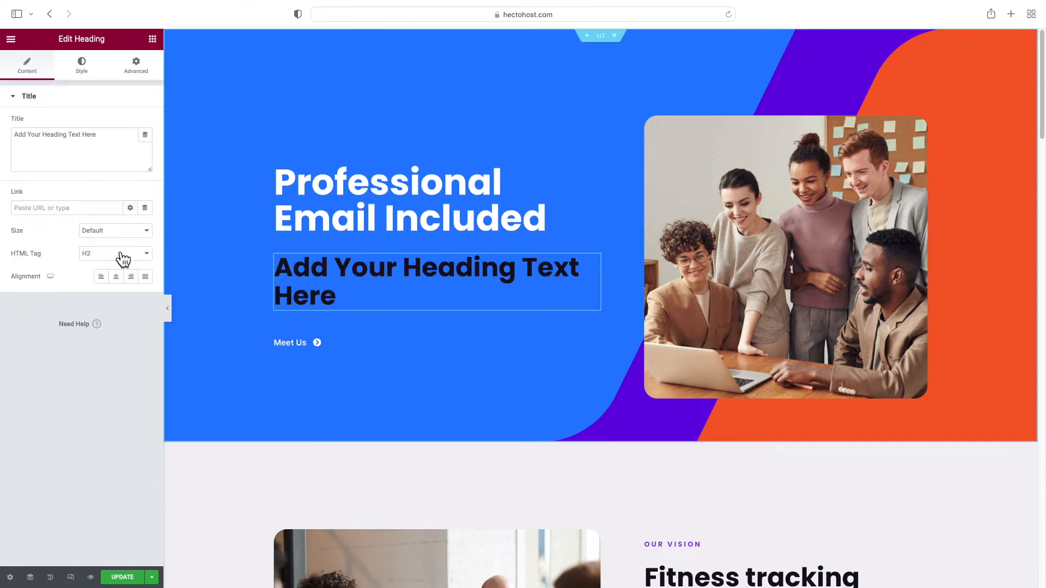
{"action": "left_click", "coordinate": [117, 253]}
{"action": "left_click", "coordinate": [110, 263]}
{"action": "triple_click", "coordinate": [99, 157]}
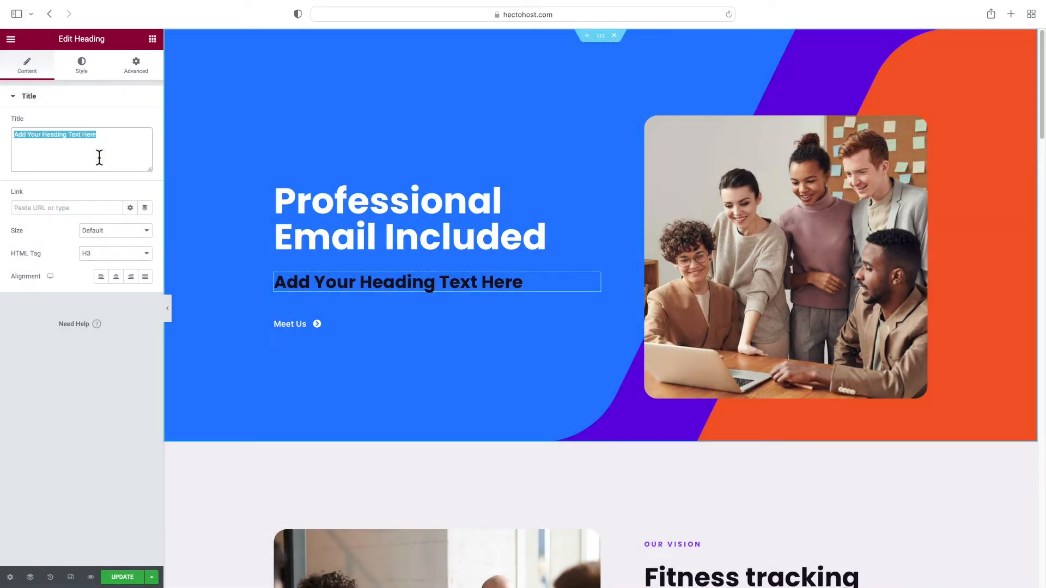
{"action": "type", "text": "Get more stuff don"}
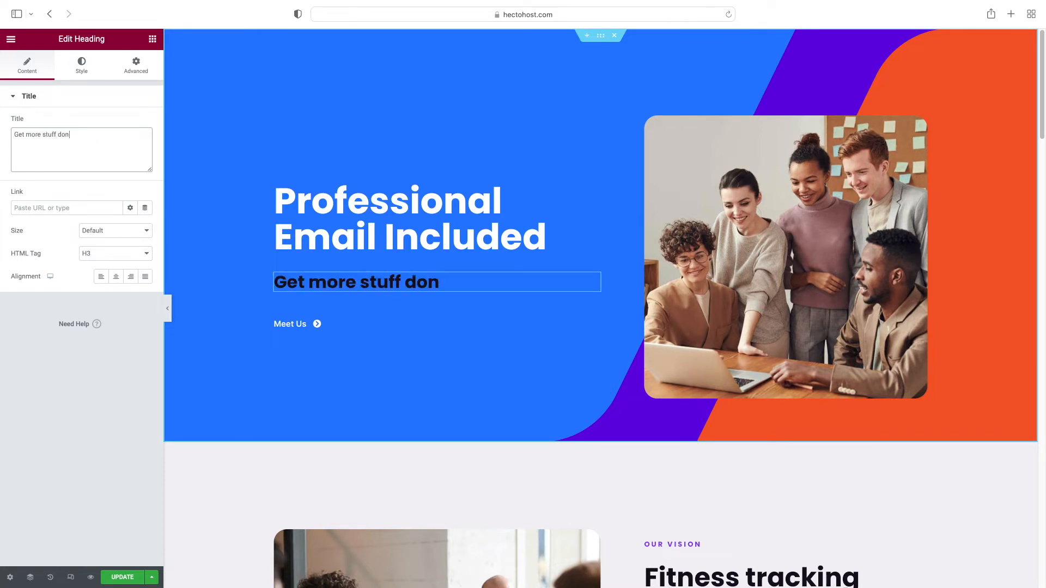
{"action": "type", "text": "e. Anytime. Anywhere."}
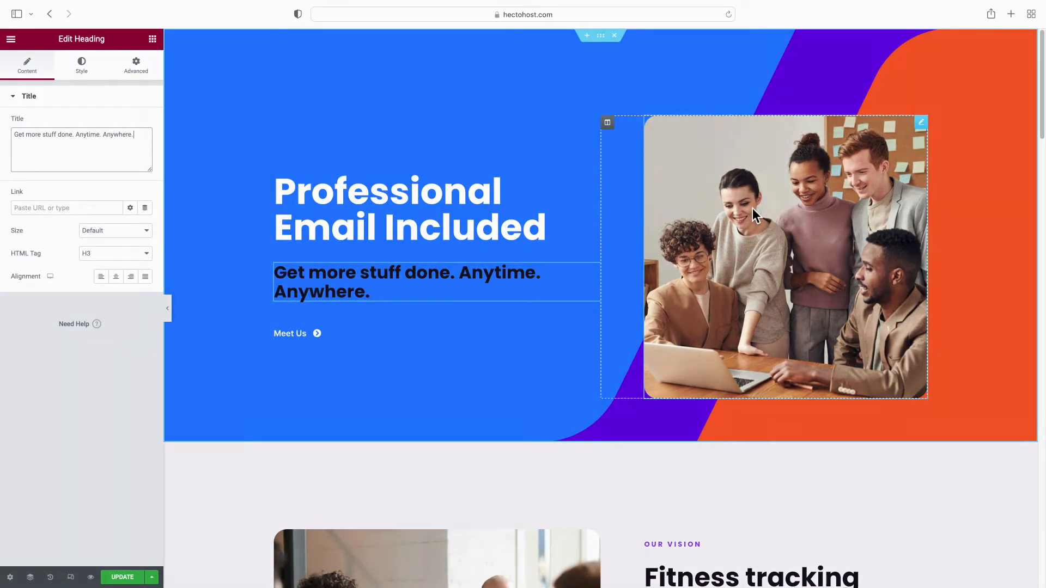
Replace the team photo with a free stock 'travel' image of a hiker above mountains
{"action": "left_click", "coordinate": [753, 208]}
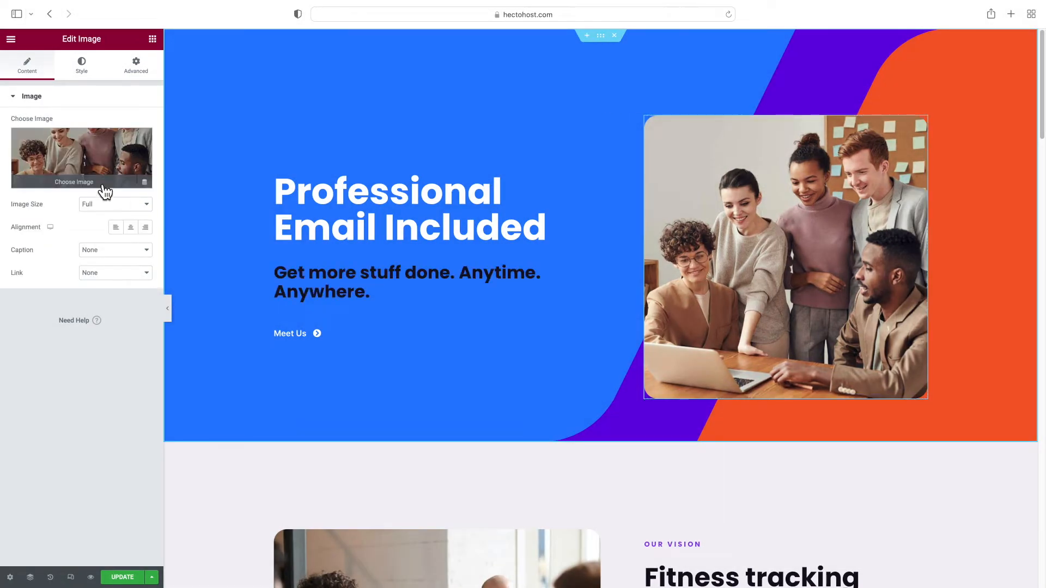
{"action": "left_click", "coordinate": [81, 184]}
{"action": "left_click", "coordinate": [268, 81]}
{"action": "left_click", "coordinate": [227, 107]}
{"action": "type", "text": "tra"}
{"action": "type", "text": "vel"}
{"action": "scroll", "coordinate": [650, 338], "scroll_direction": "down", "scroll_amount": 5}
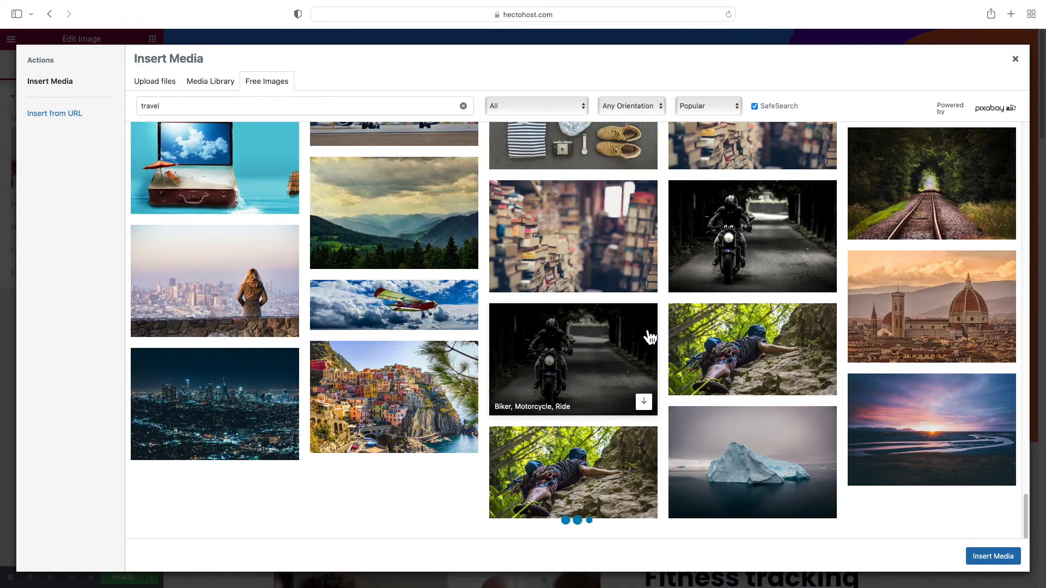
{"action": "scroll", "coordinate": [650, 338], "scroll_direction": "down", "scroll_amount": 15}
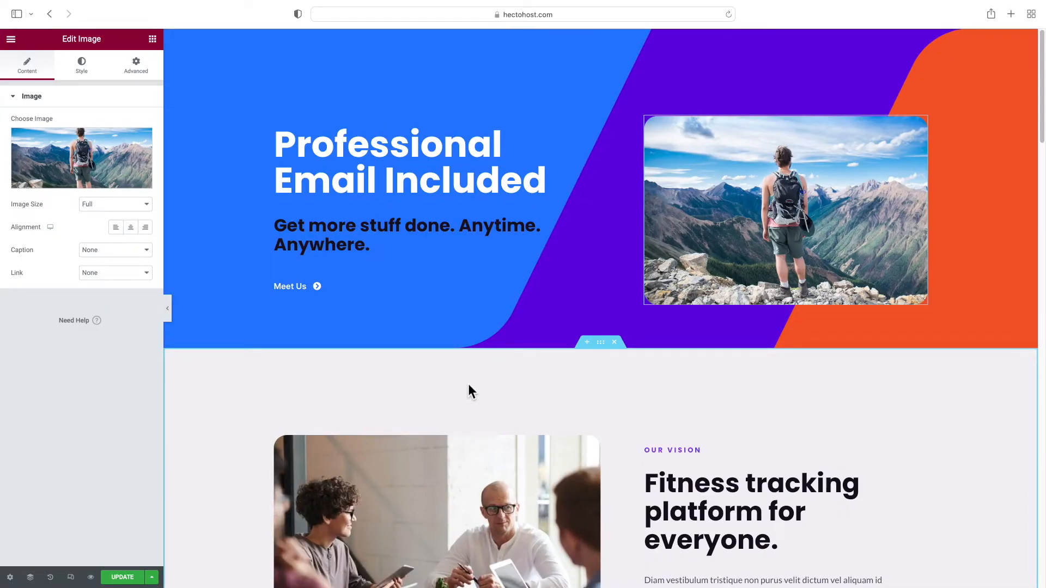
Bring up the hero section's background overlay settings
{"action": "left_click", "coordinate": [601, 34]}
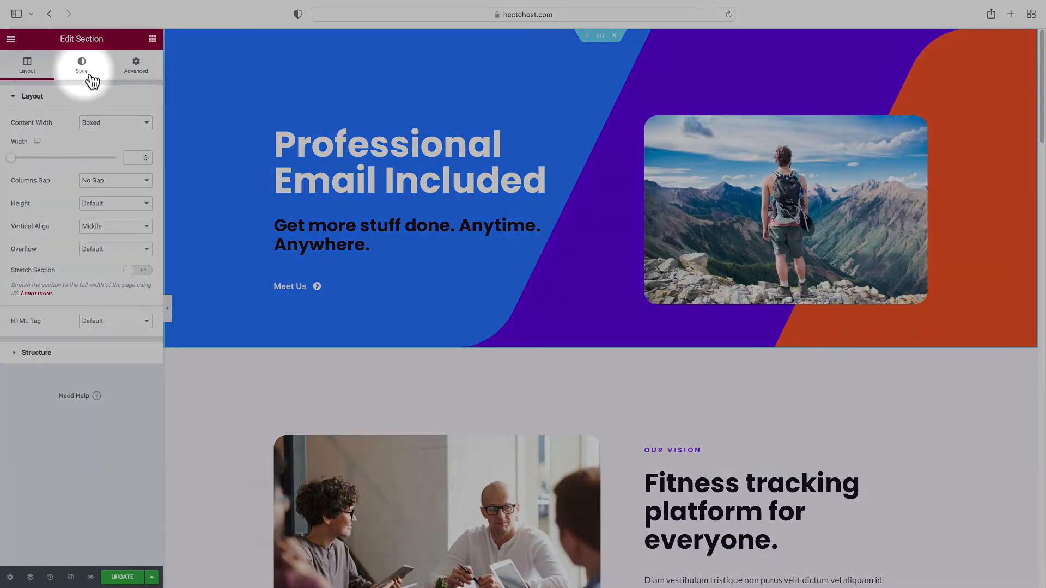
{"action": "left_click", "coordinate": [91, 77]}
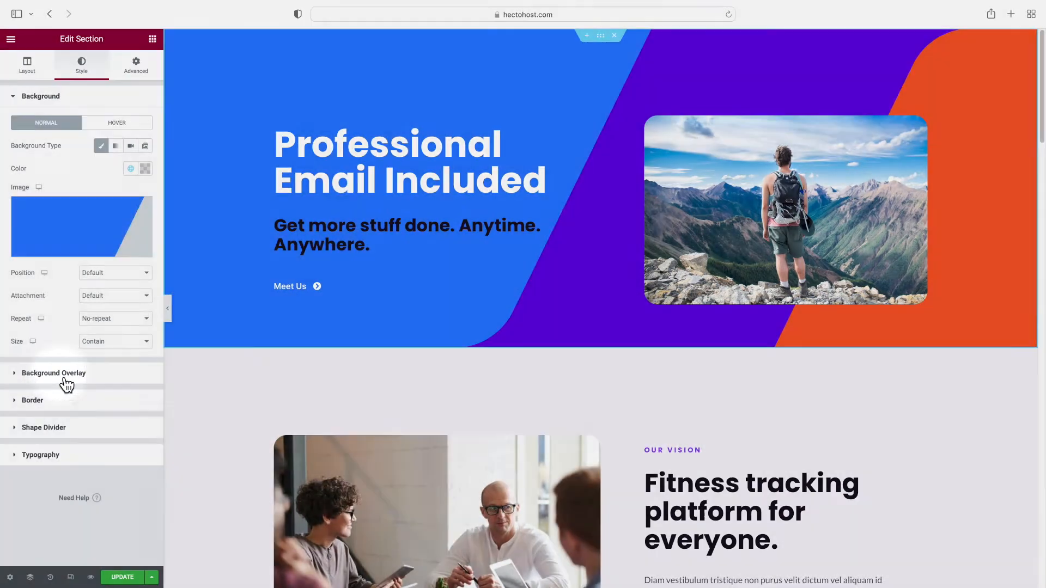
{"action": "left_click", "coordinate": [63, 375]}
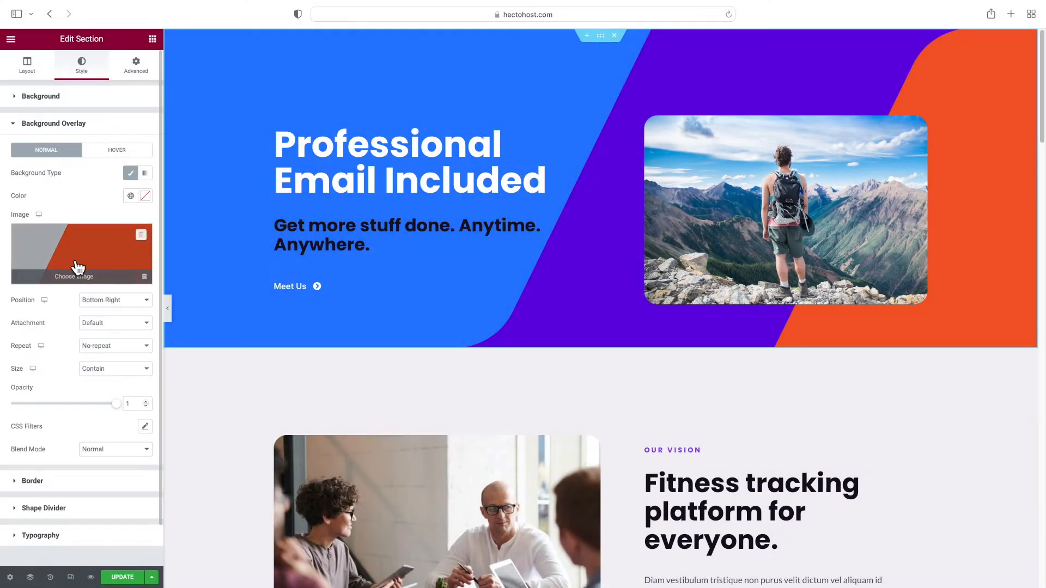
Upload email.png and insert it as the hero's background overlay image
{"action": "left_click", "coordinate": [80, 279]}
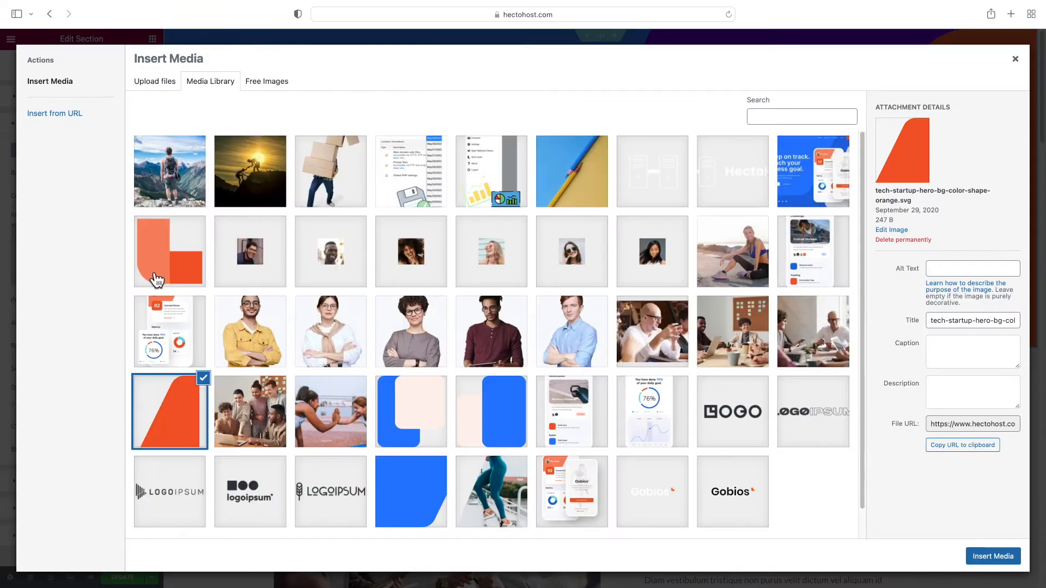
{"action": "left_click", "coordinate": [162, 90]}
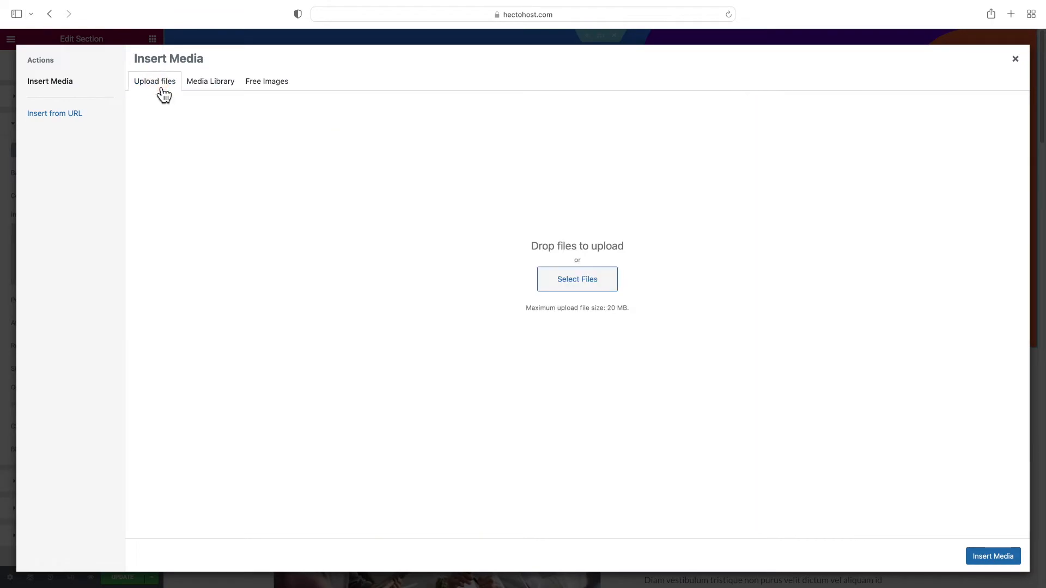
{"action": "left_click", "coordinate": [550, 292]}
{"action": "left_click", "coordinate": [436, 308]}
{"action": "left_click", "coordinate": [693, 401]}
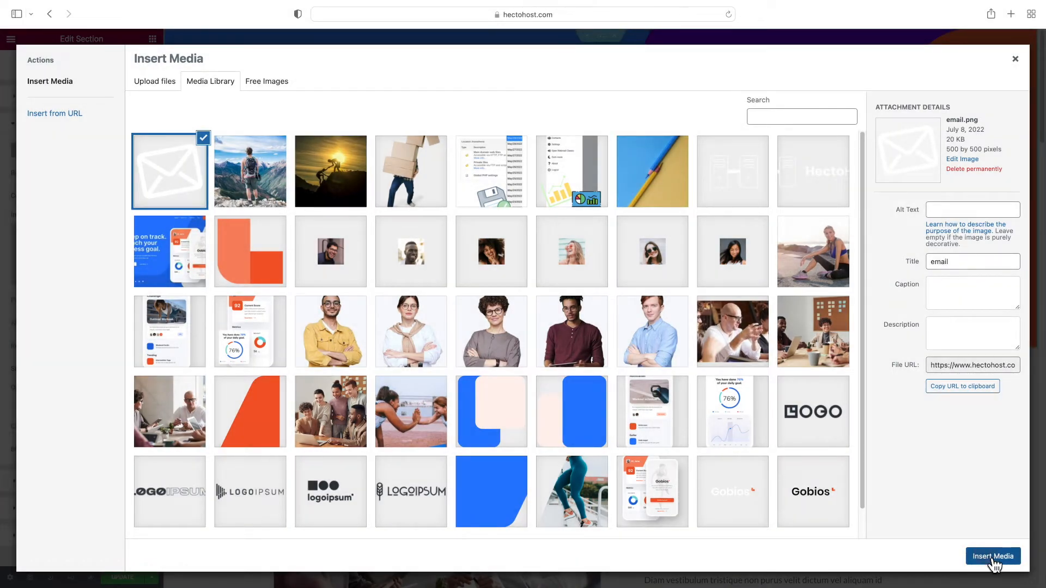
{"action": "left_click", "coordinate": [993, 558]}
Give the envelope overlay a custom 20 vw width, 0.25 opacity and Top Center position
{"action": "left_click", "coordinate": [113, 369]}
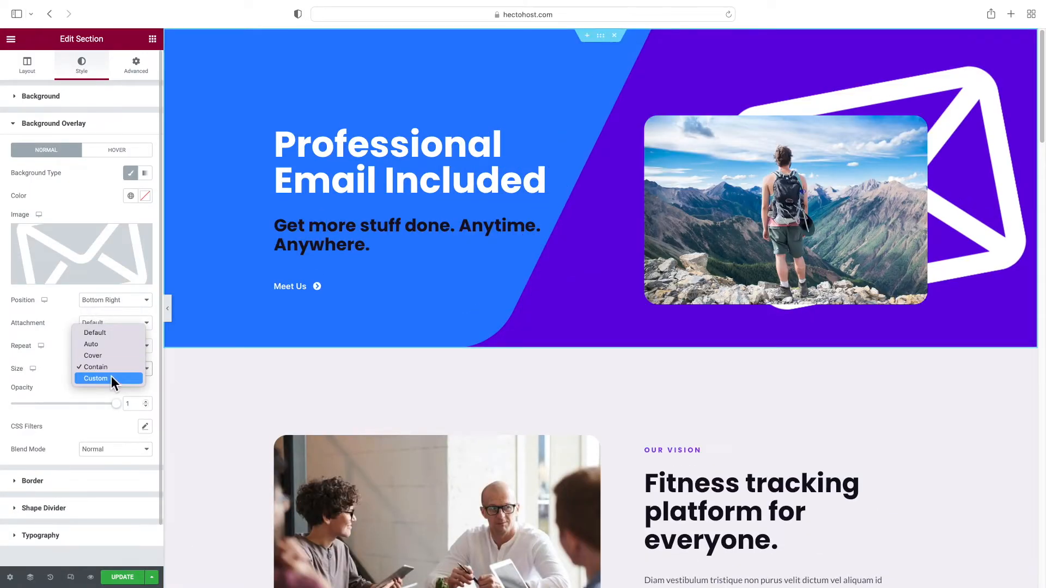
{"action": "left_click", "coordinate": [111, 378]}
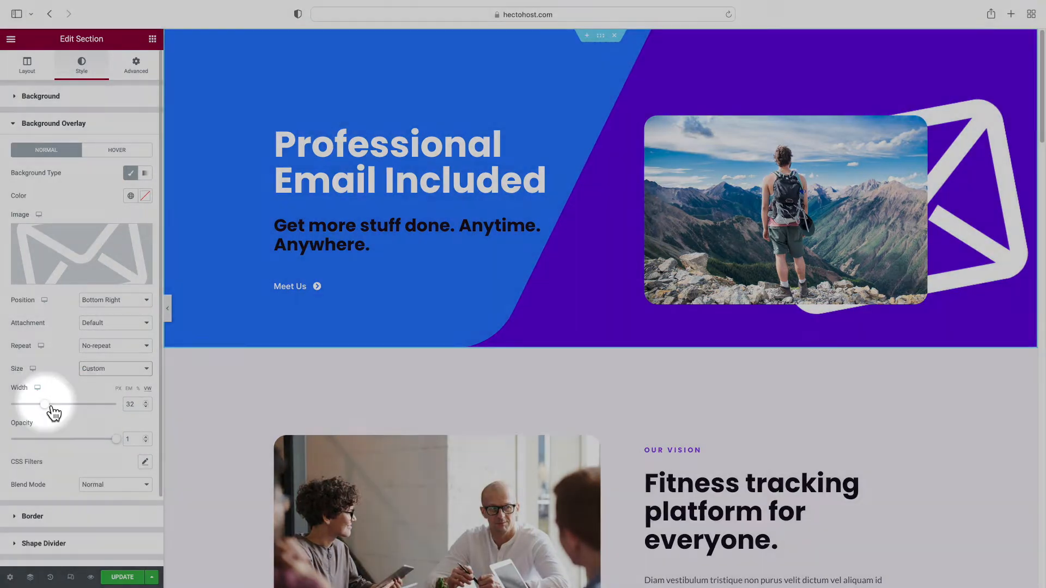
{"action": "left_click_drag", "start_coordinate": [45, 404], "coordinate": [31, 404]}
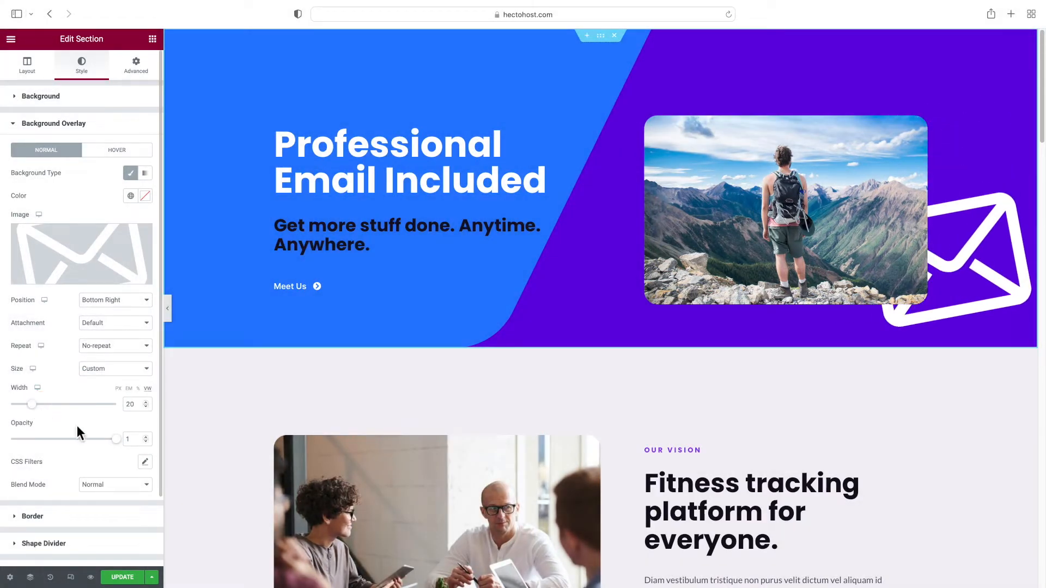
{"action": "left_click_drag", "start_coordinate": [123, 445], "coordinate": [46, 444]}
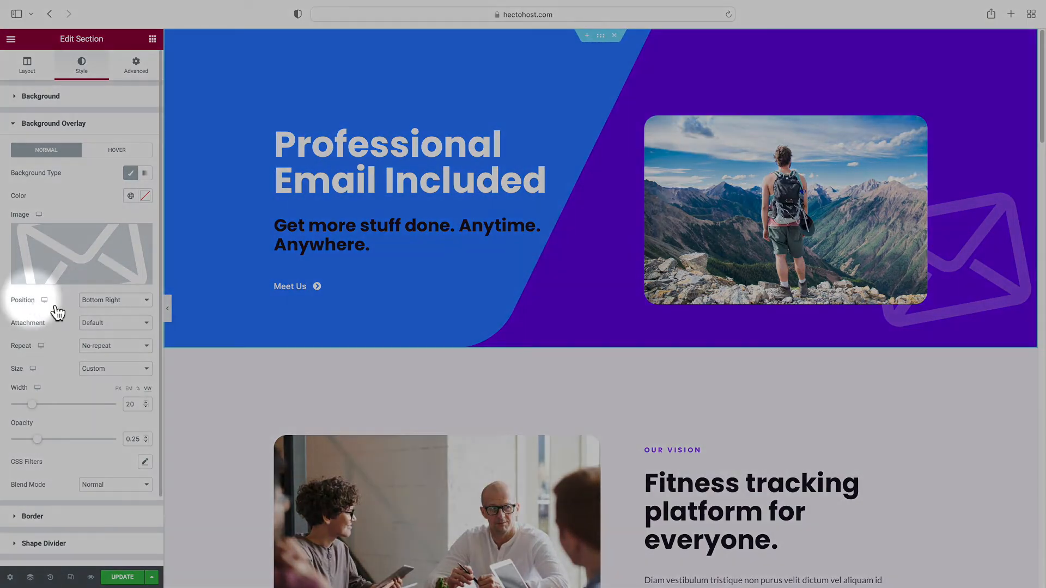
{"action": "left_click", "coordinate": [99, 302]}
{"action": "left_click", "coordinate": [108, 243]}
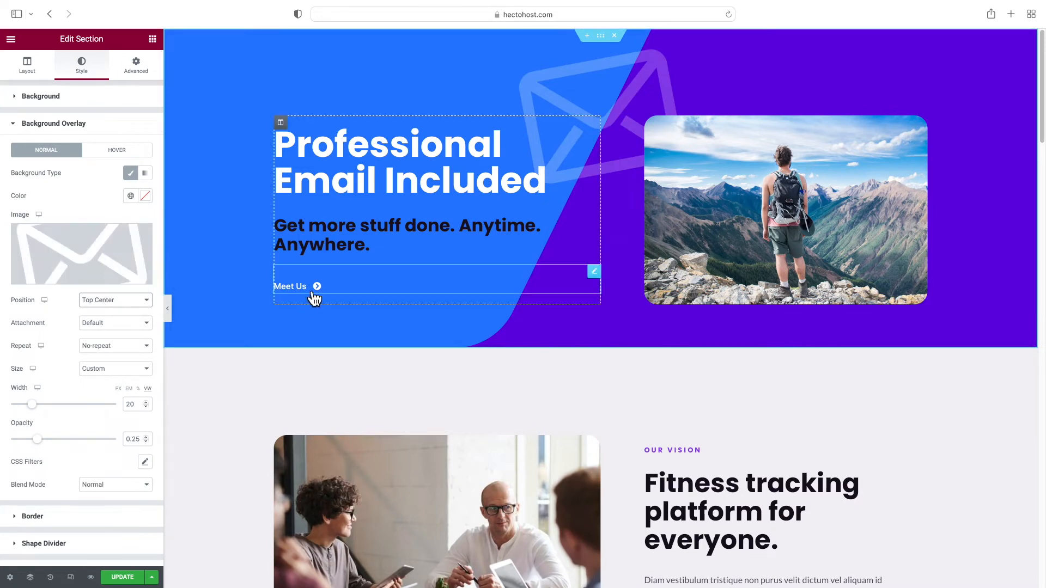
Delete the Meet Us button from the hero
{"action": "right_click", "coordinate": [597, 280]}
{"action": "left_click", "coordinate": [627, 422]}
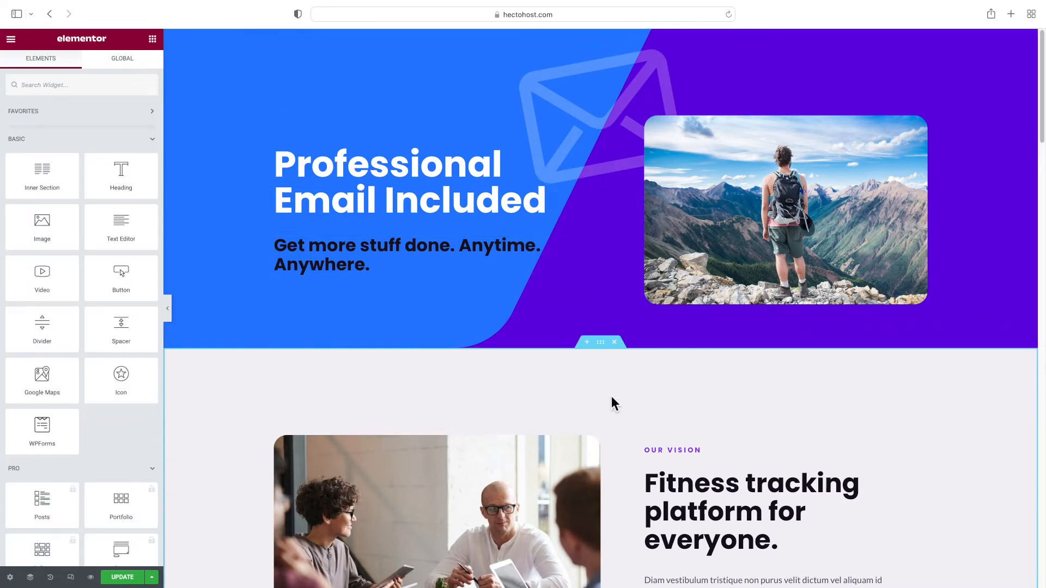
{"action": "scroll", "coordinate": [540, 350], "scroll_direction": "down", "scroll_amount": 8}
{"action": "scroll", "coordinate": [541, 350], "scroll_direction": "up", "scroll_amount": 7}
{"action": "scroll", "coordinate": [620, 396], "scroll_direction": "down", "scroll_amount": 1}
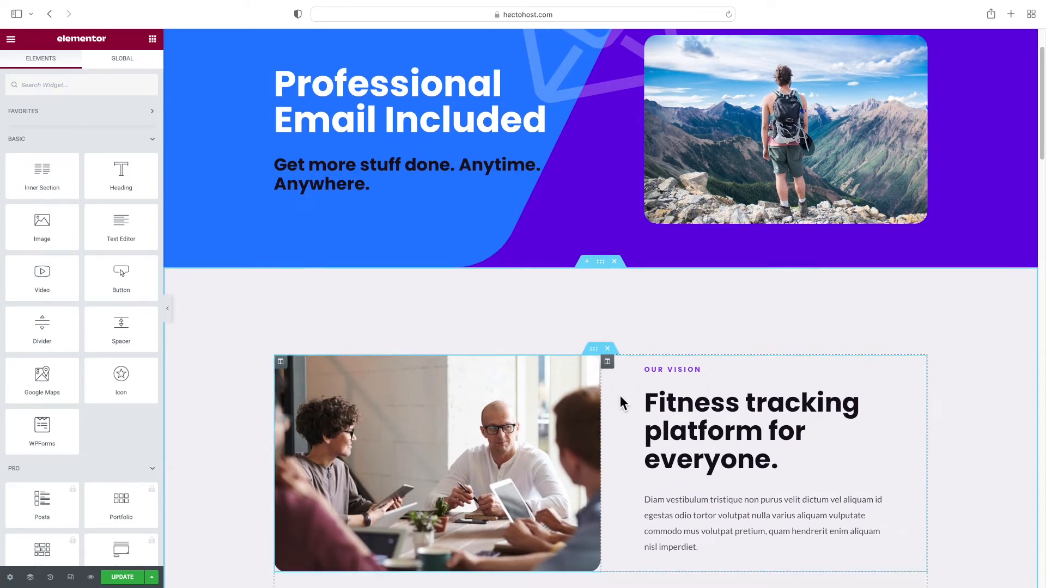
Change the subheading to 'Why Pay Extra for Email?' and the heading to 'All Hosting Plans Come With Email'
{"action": "triple_click", "coordinate": [672, 370]}
{"action": "type", "text": "why"}
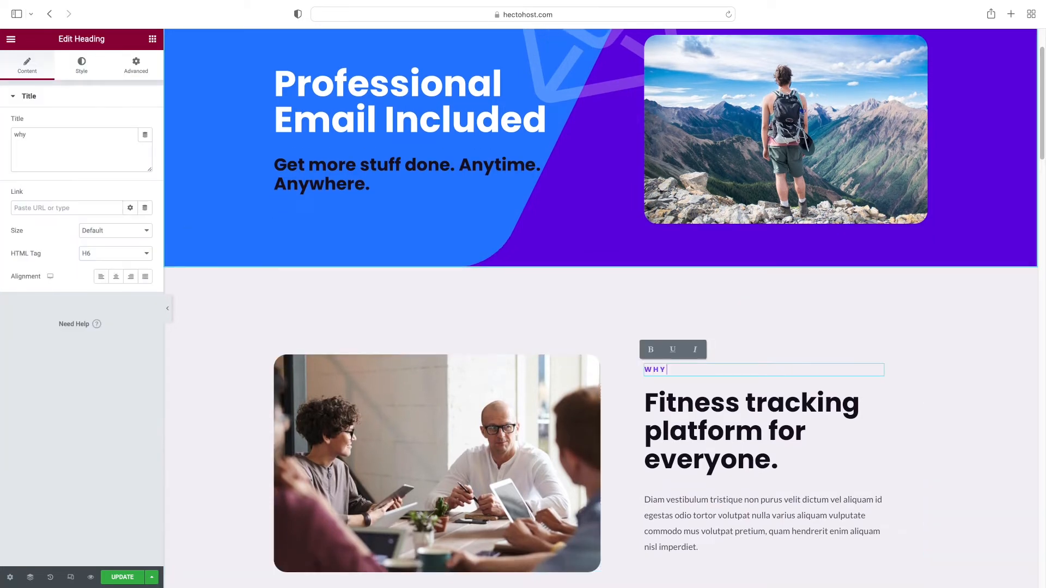
{"action": "type", "text": " pay extra for email?"}
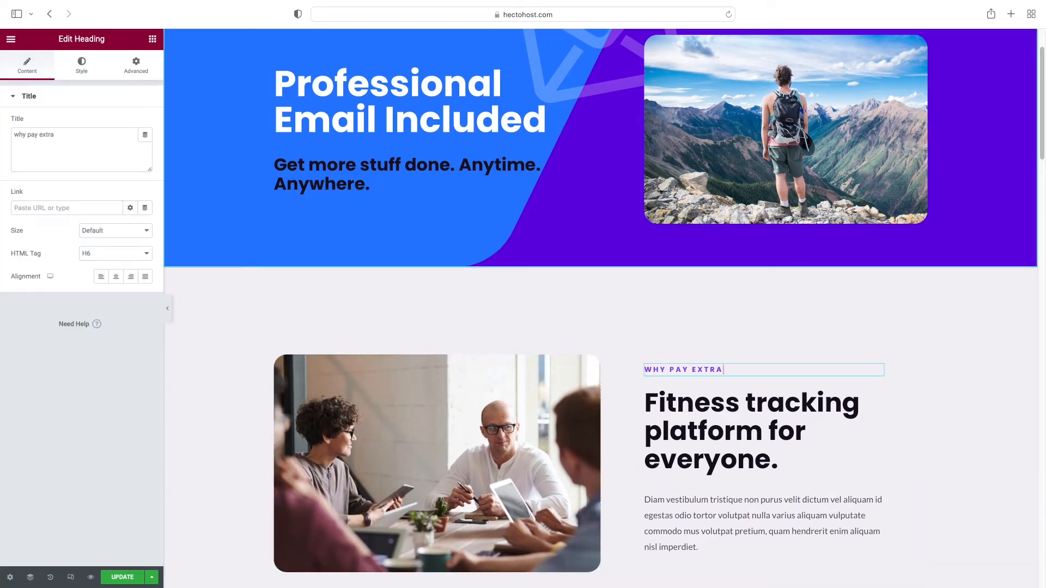
{"action": "left_click", "coordinate": [697, 431]}
{"action": "triple_click", "coordinate": [696, 431]}
{"action": "type", "text": "All Hostin"}
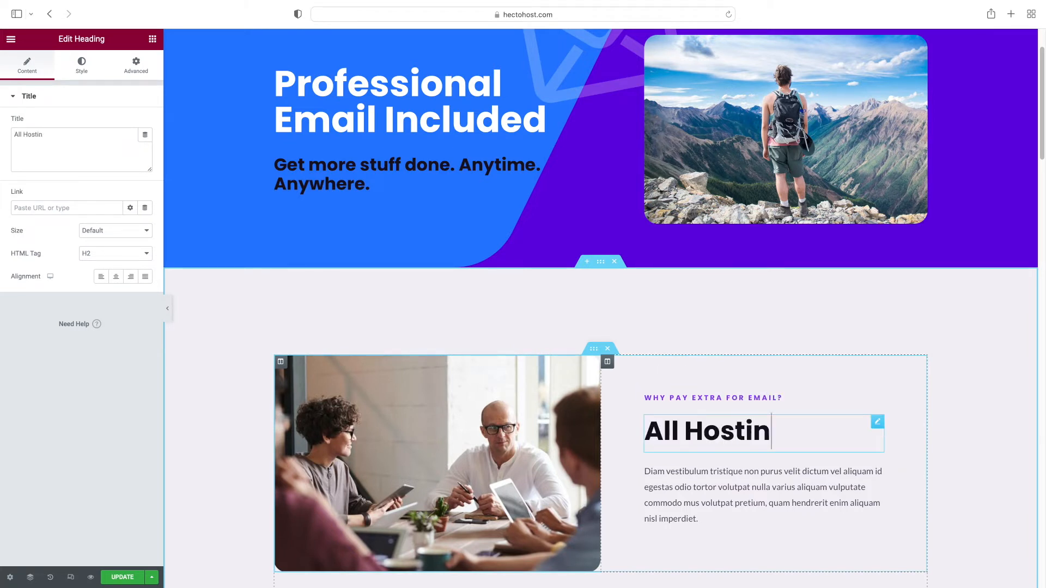
{"action": "type", "text": "g Plans Come With Email"}
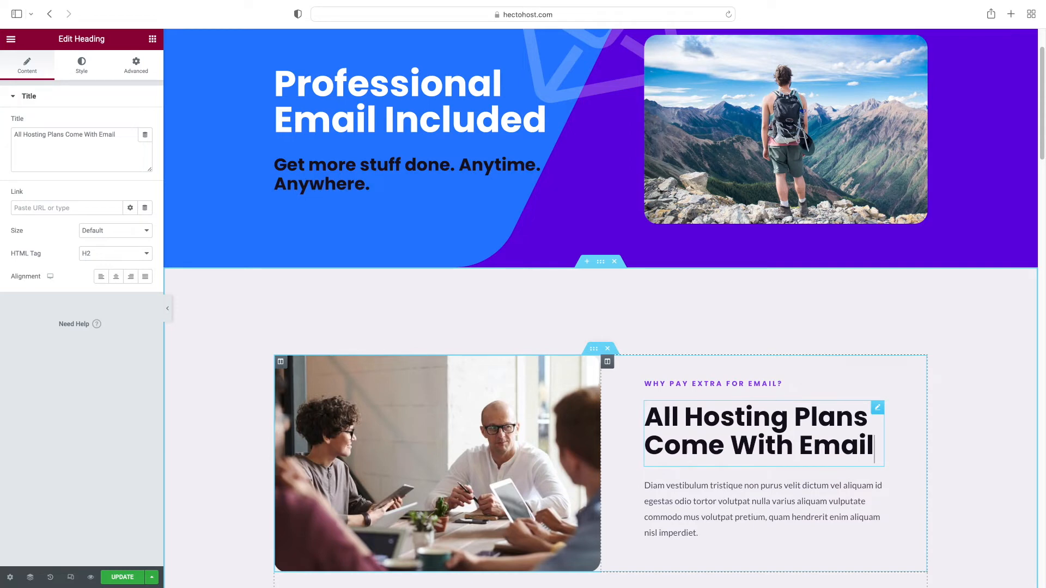
Replace the placeholder paragraph with the pasted email-service text on mailboxes and antispam
{"action": "left_click", "coordinate": [686, 515]}
{"action": "left_click", "coordinate": [76, 235]}
{"action": "key", "text": "super+a"}
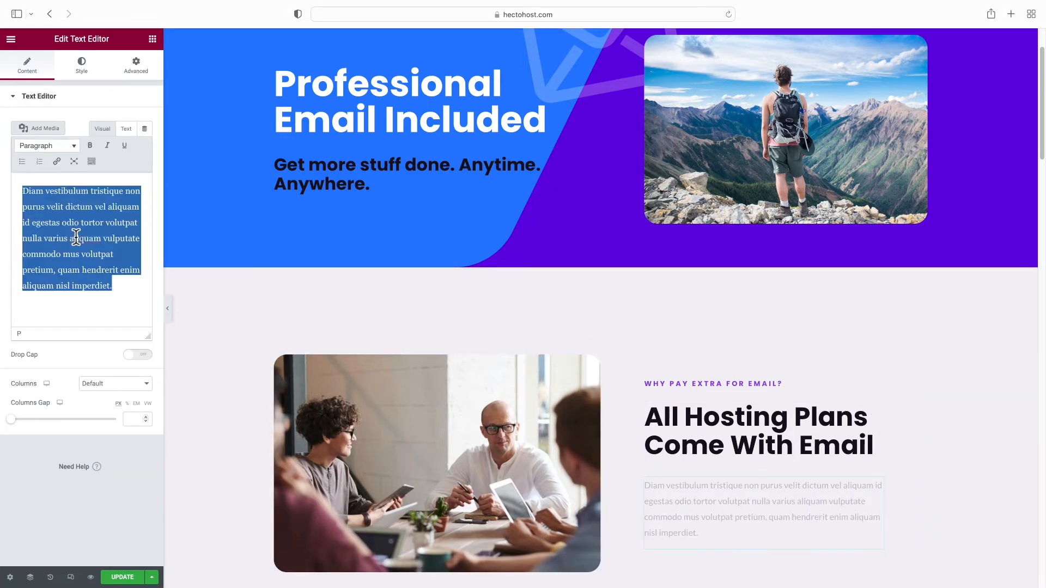
{"action": "key", "text": "BackSpace"}
{"action": "type", "text": "All of our plans come with an email service with all the features you could ask for. You can create an unlimited number of mailboxes under your domain, set up mailing lists, autoresponders, email forwarders. You can access the mailboxes with an email client (over POP3 and IMAP) and also via the Webmail. The email service includes powerful antispam tools."}
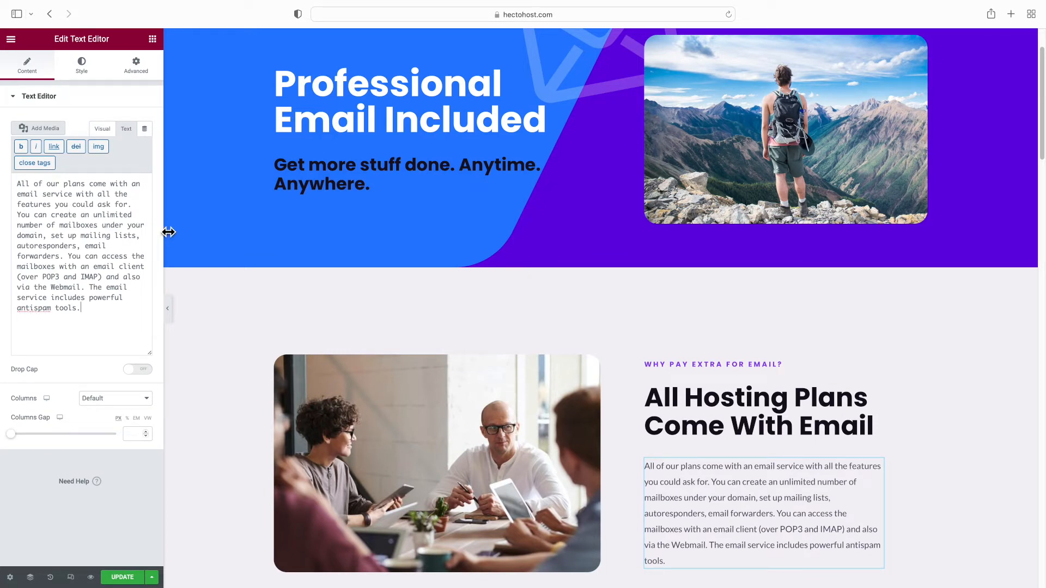
{"action": "scroll", "coordinate": [364, 319], "scroll_direction": "down", "scroll_amount": 2}
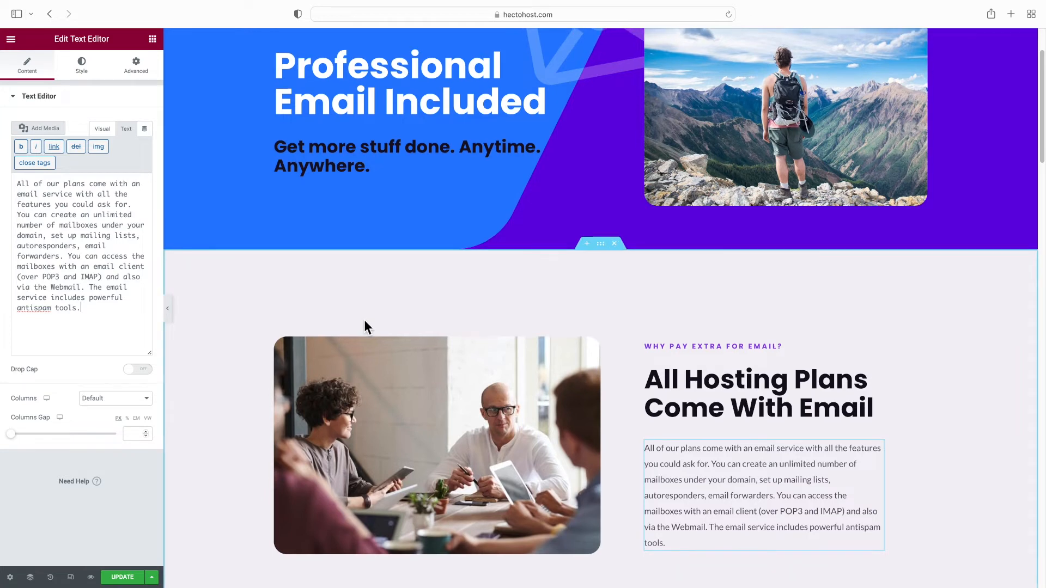
Replace the meeting photo with an uploaded roundcube-login.png webmail screenshot
{"action": "left_click", "coordinate": [367, 342]}
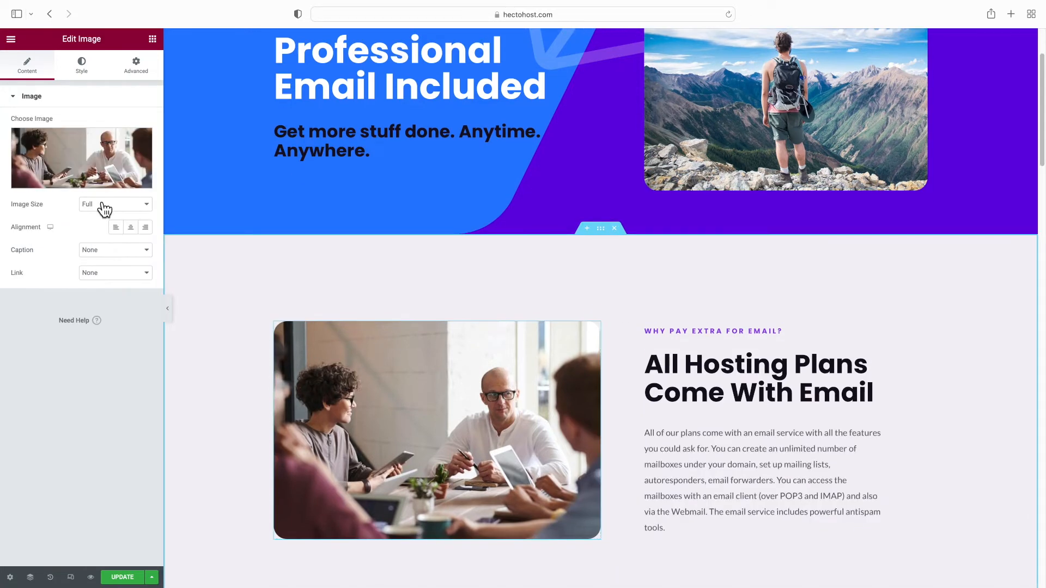
{"action": "left_click", "coordinate": [75, 191]}
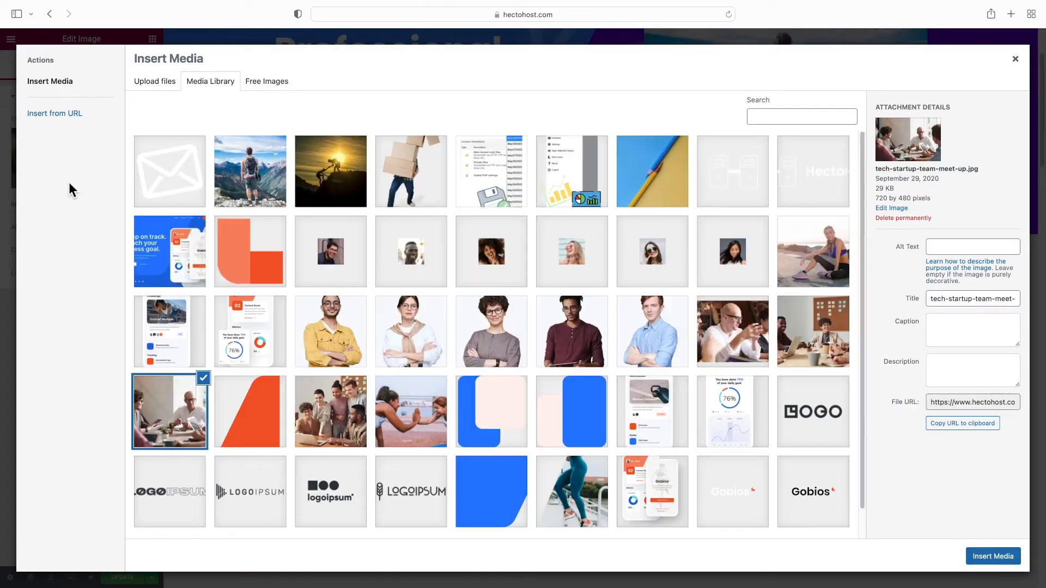
{"action": "left_click", "coordinate": [148, 84]}
{"action": "left_click", "coordinate": [582, 285]}
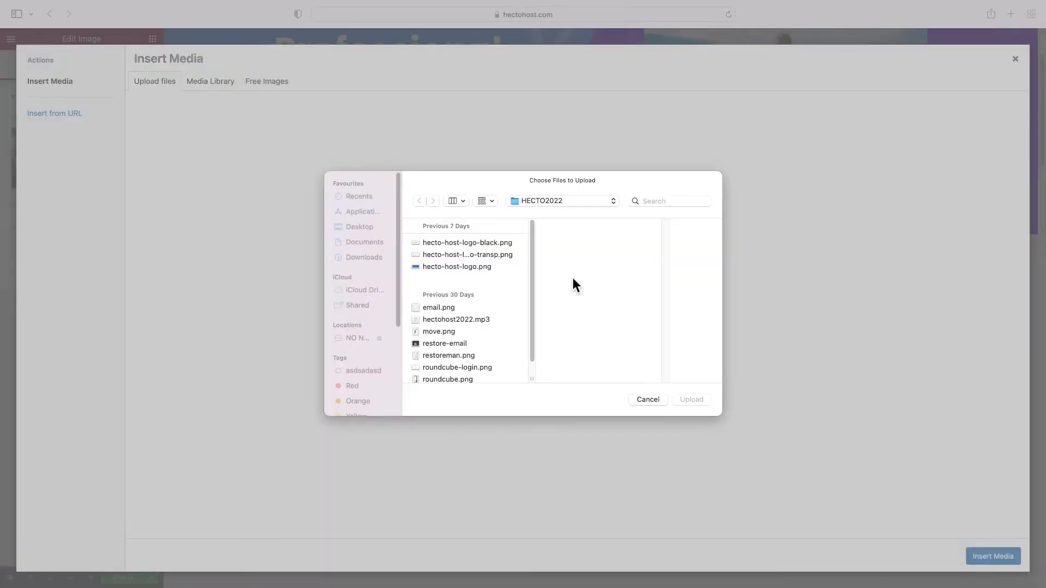
{"action": "left_click", "coordinate": [472, 369]}
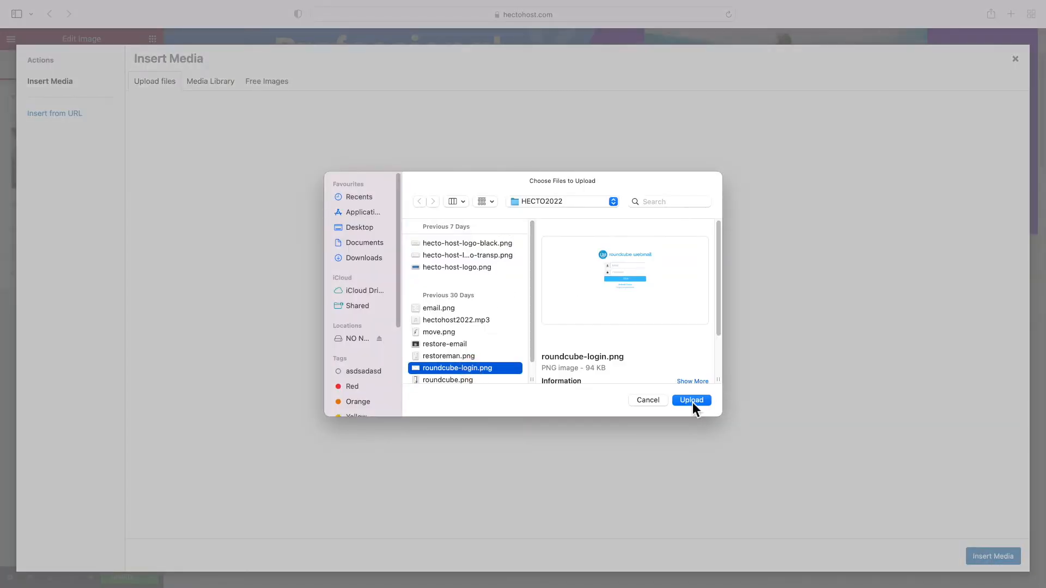
{"action": "left_click", "coordinate": [691, 400]}
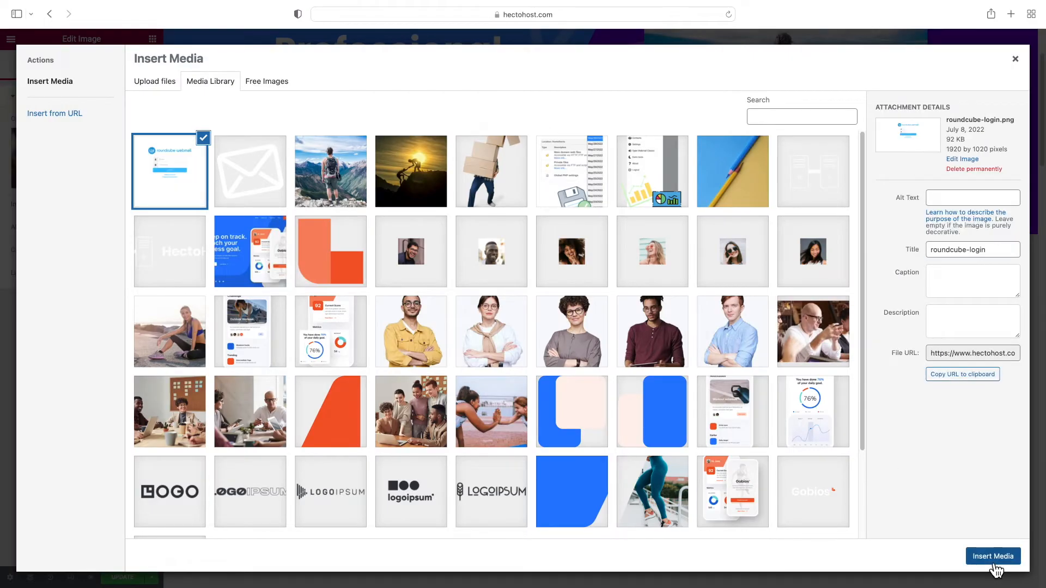
{"action": "left_click", "coordinate": [993, 556]}
{"action": "scroll", "coordinate": [587, 420], "scroll_direction": "down", "scroll_amount": 6}
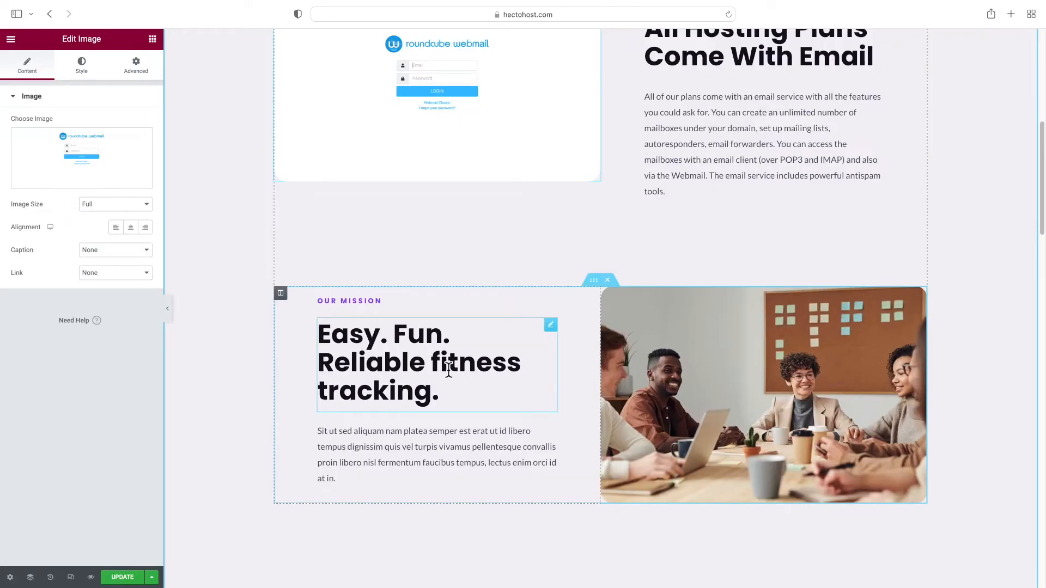
Retype the next section's subheading and set its heading to 'Powerful Antispam Tools'
{"action": "triple_click", "coordinate": [339, 301]}
{"action": "type", "text": "All the important email, no clutter"}
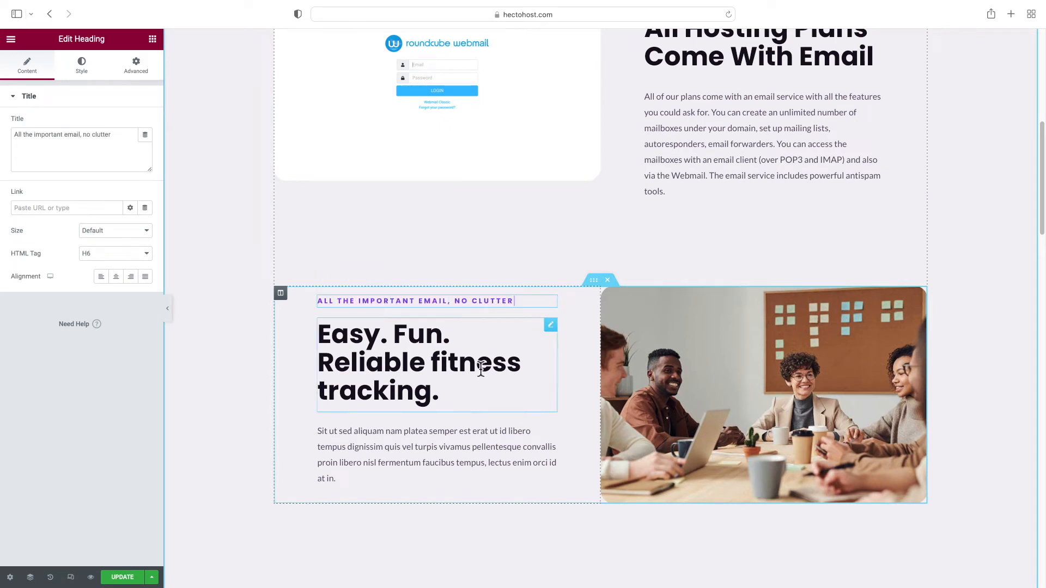
{"action": "left_click", "coordinate": [387, 367]}
{"action": "triple_click", "coordinate": [390, 366]}
{"action": "type", "text": "Powerful Antispam "}
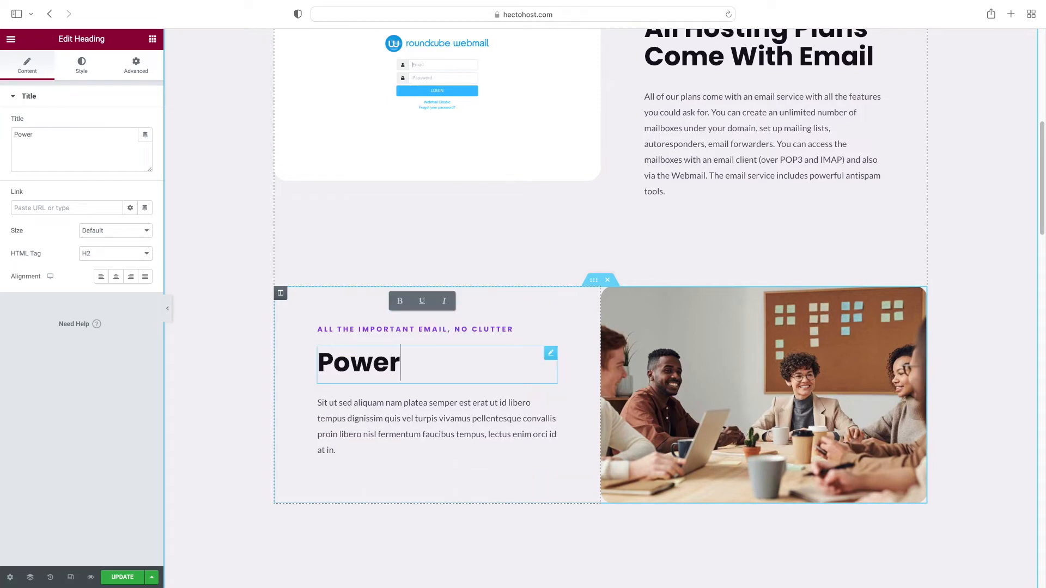
{"action": "type", "text": "Tools"}
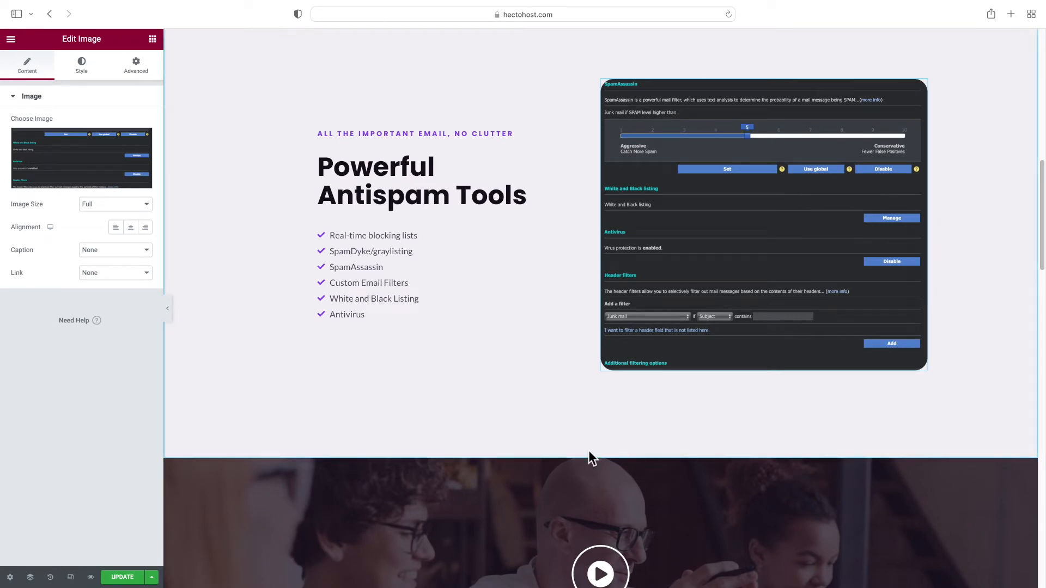
{"action": "mouse_move", "coordinate": [586, 465]}
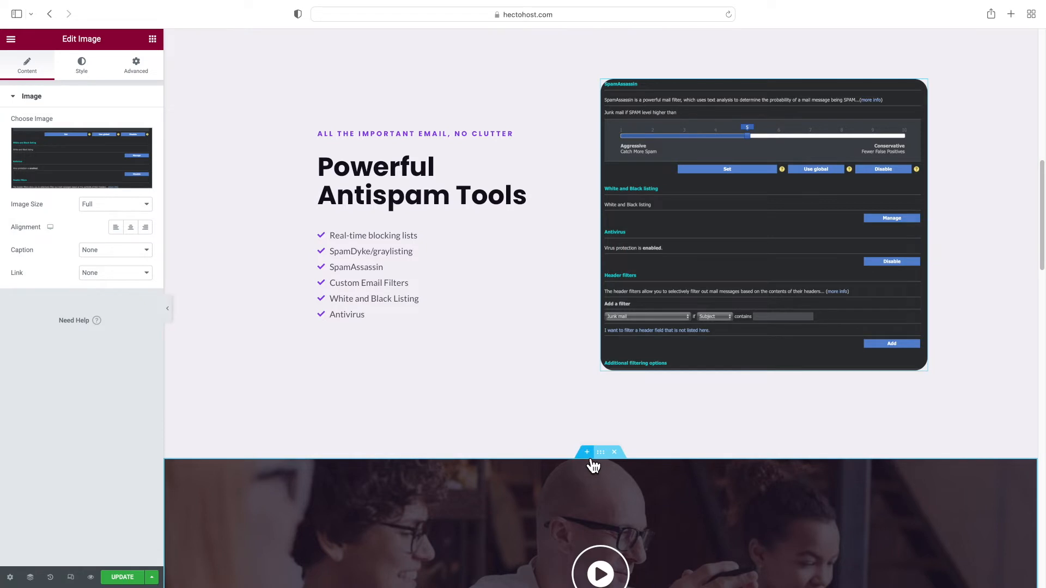
Add a new one-column section below the antispam block
{"action": "left_click", "coordinate": [589, 455]}
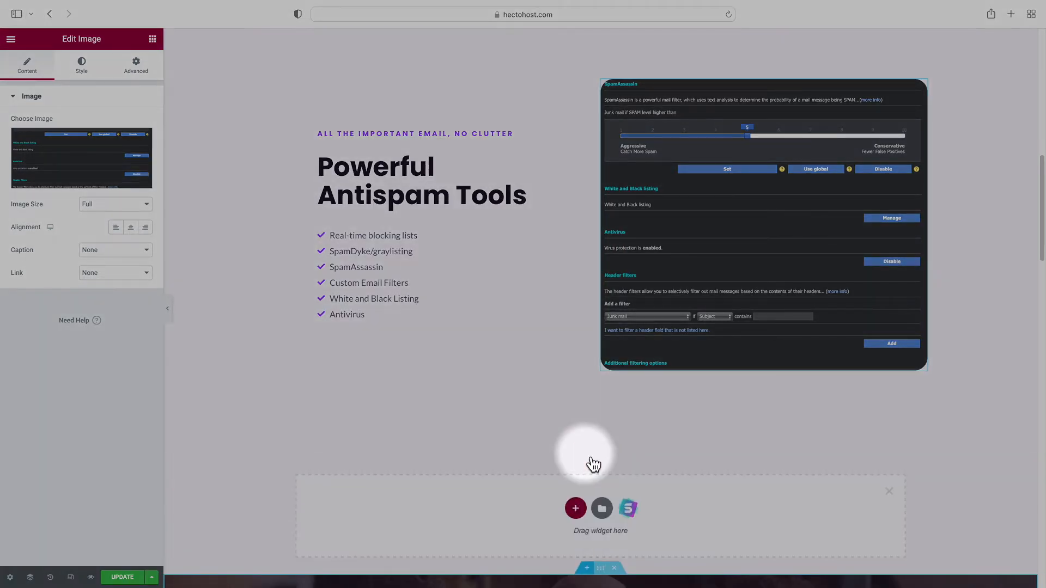
{"action": "left_click", "coordinate": [575, 509]}
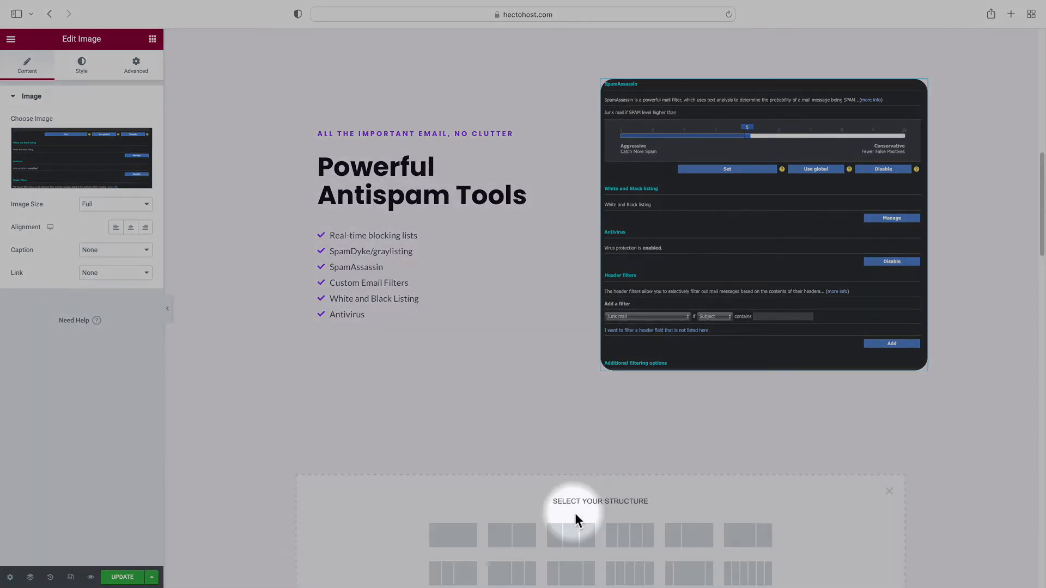
{"action": "left_click", "coordinate": [459, 538]}
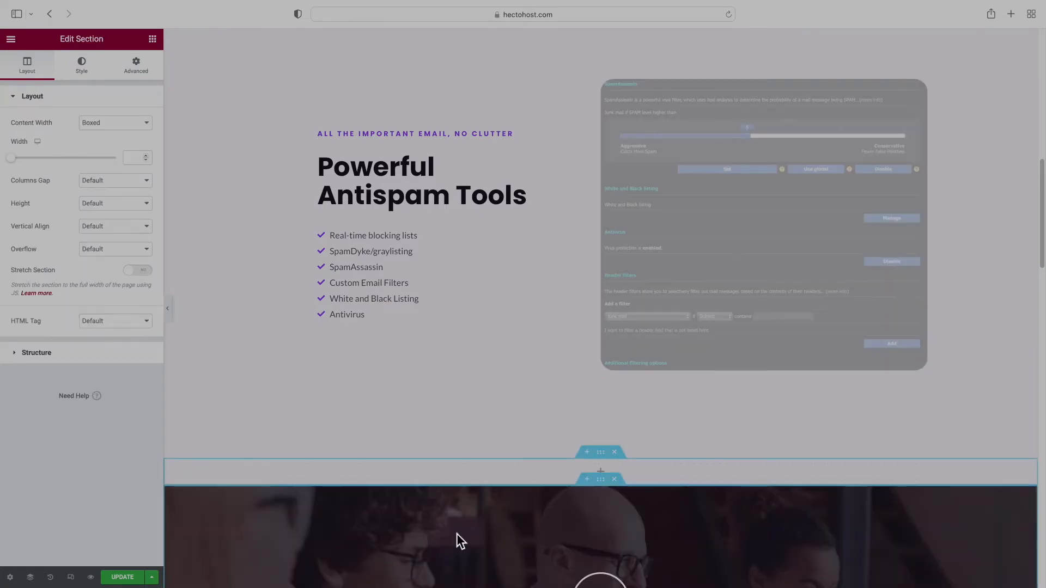
Copy the webmail 'All Hosting Plans Come With Email' inner section and paste it into the new section
{"action": "scroll", "coordinate": [479, 451], "scroll_direction": "up", "scroll_amount": 10}
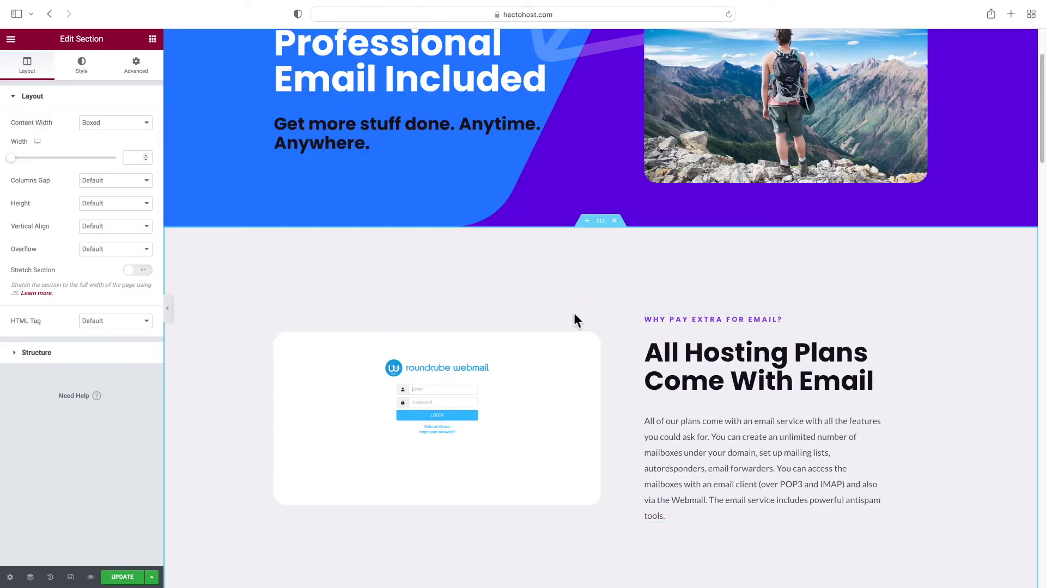
{"action": "right_click", "coordinate": [594, 308]}
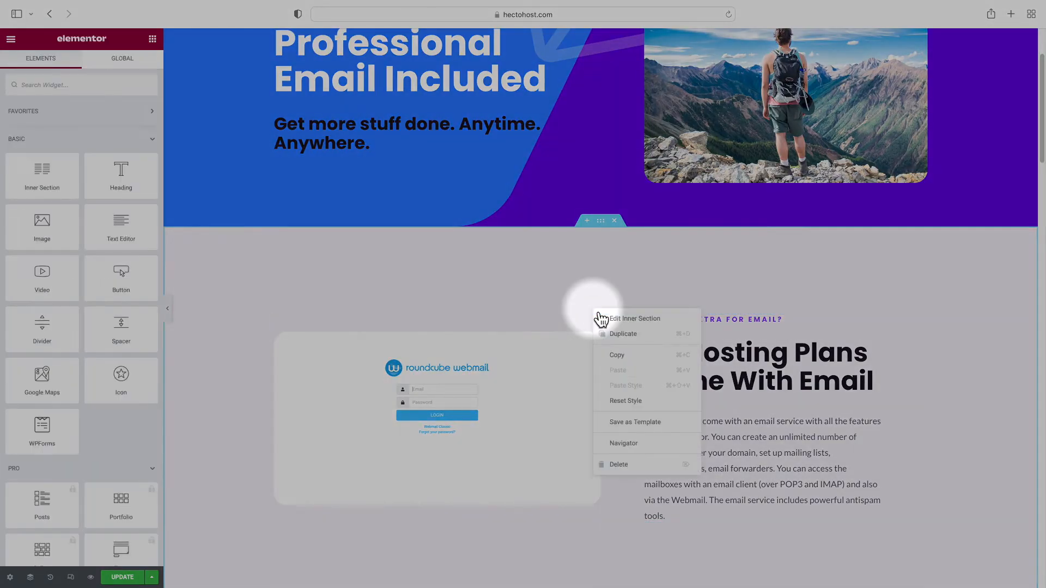
{"action": "left_click", "coordinate": [613, 355]}
{"action": "scroll", "coordinate": [614, 355], "scroll_direction": "down", "scroll_amount": 10}
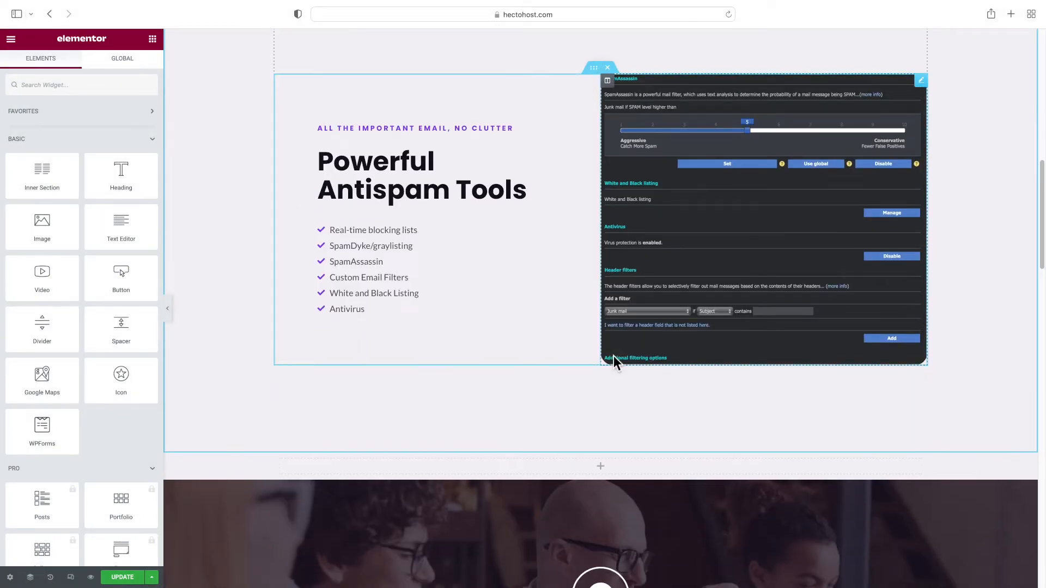
{"action": "left_click", "coordinate": [535, 469]}
{"action": "right_click", "coordinate": [537, 470]}
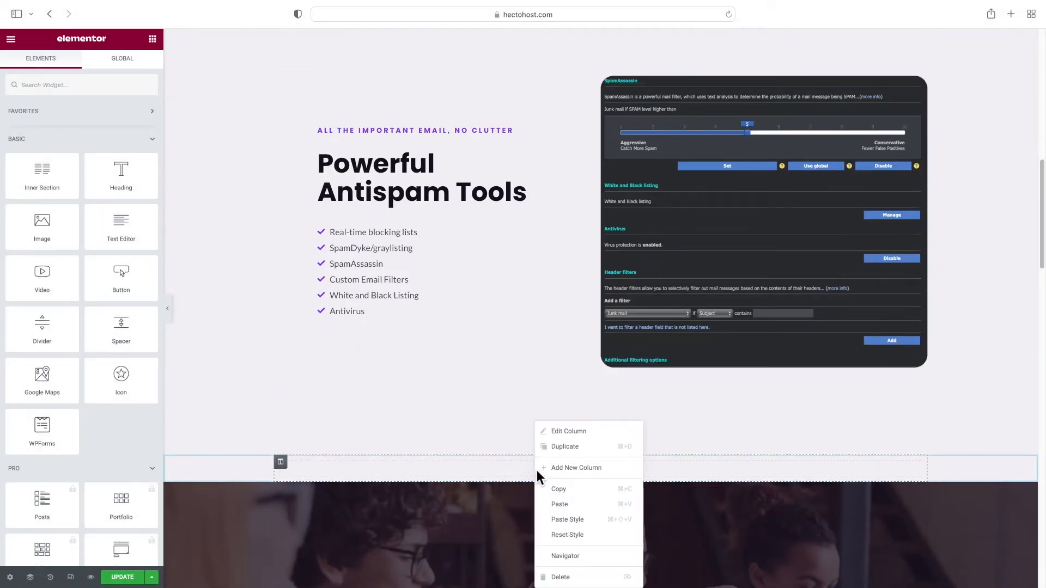
{"action": "key", "text": "super+v"}
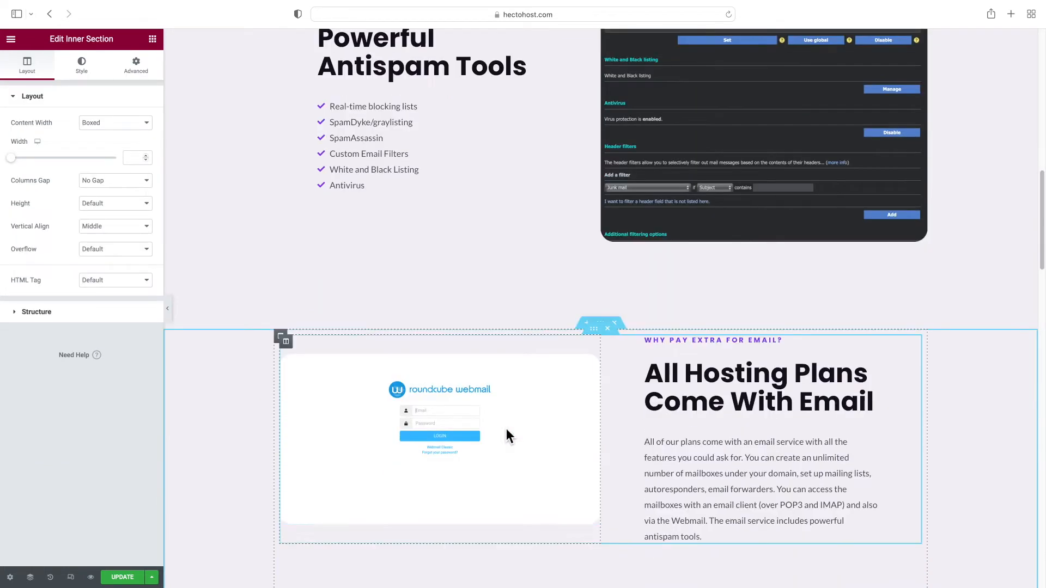
Swap the pasted block's webmail screenshot for an uploaded restore-email.png
{"action": "left_click", "coordinate": [505, 429]}
{"action": "left_click", "coordinate": [64, 181]}
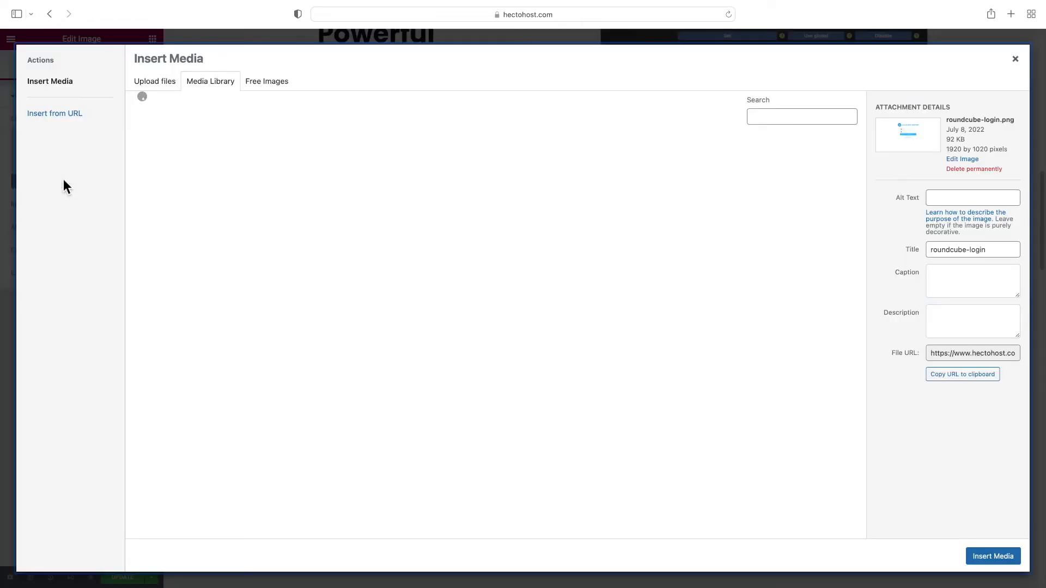
{"action": "left_click", "coordinate": [154, 82]}
{"action": "left_click", "coordinate": [578, 281]}
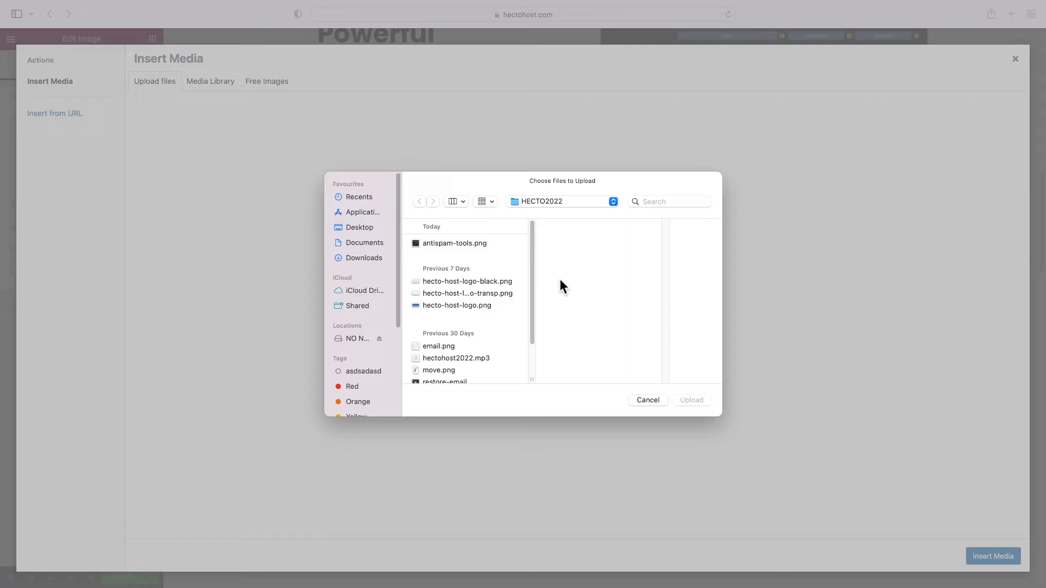
{"action": "scroll", "coordinate": [488, 290], "scroll_direction": "down", "scroll_amount": 3}
{"action": "double_click", "coordinate": [457, 331]}
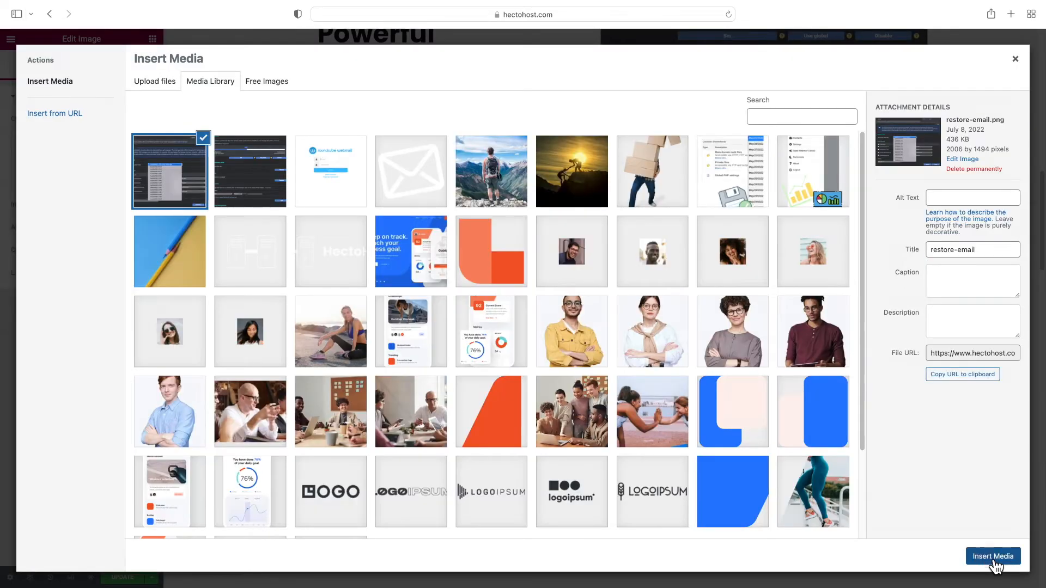
{"action": "left_click", "coordinate": [993, 558]}
Retype the label, title the block 'Email Backups To The Rescue', and paste the backup paragraph
{"action": "triple_click", "coordinate": [682, 351]}
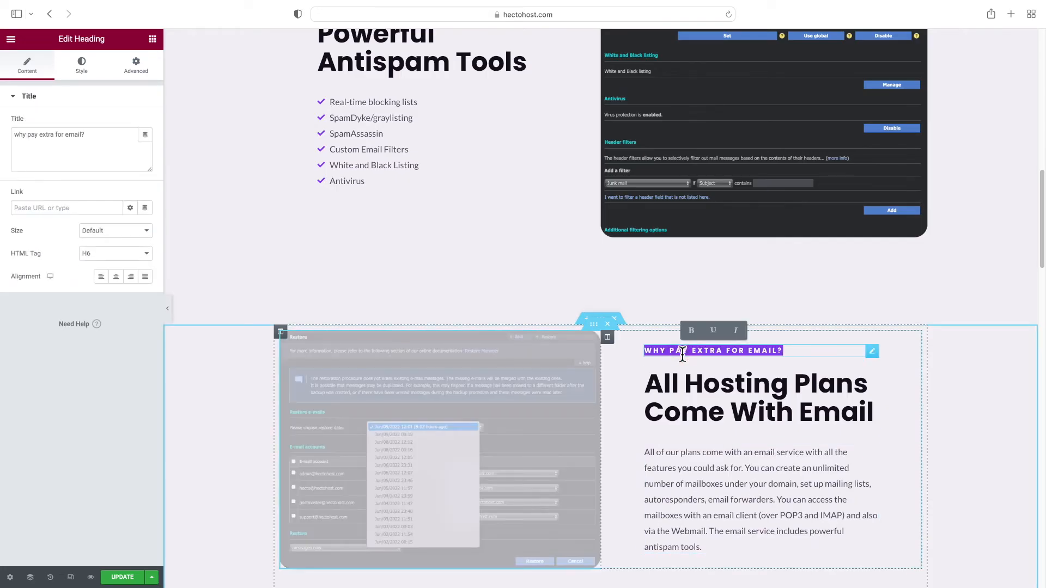
{"action": "type", "text": "EMAIL BACKUPS"}
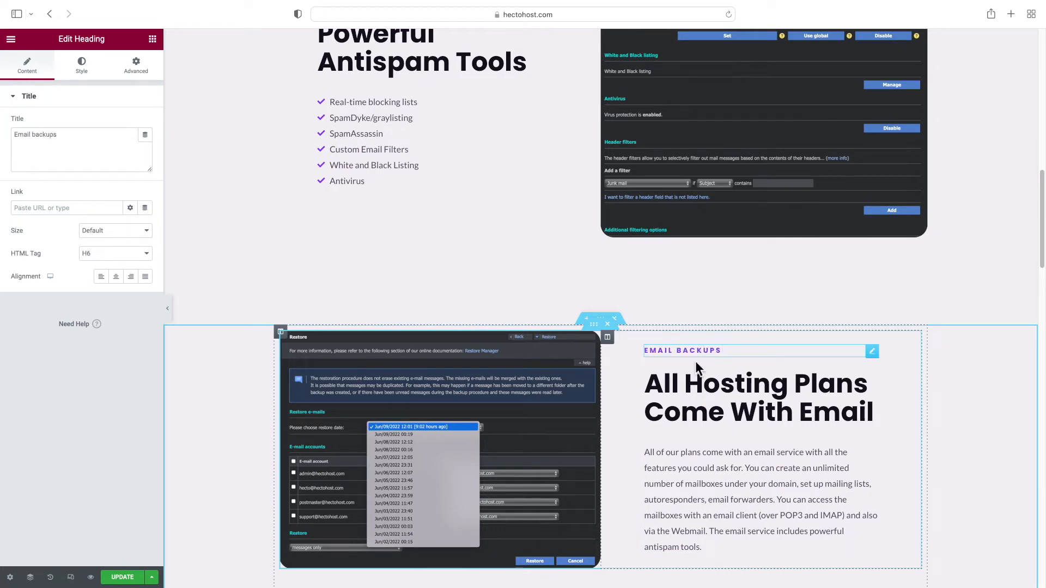
{"action": "triple_click", "coordinate": [747, 395]}
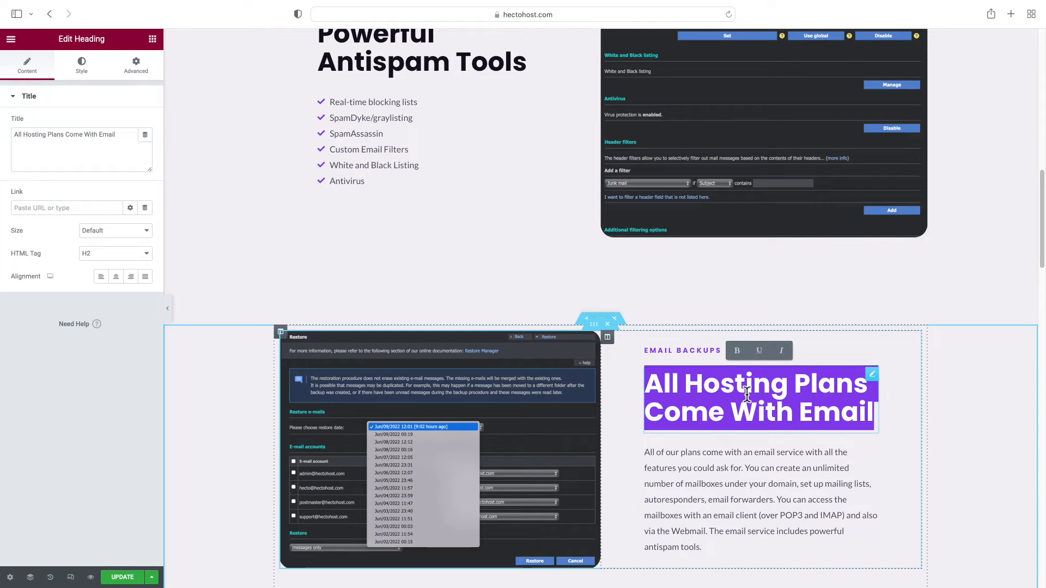
{"action": "type", "text": "Email Backups"}
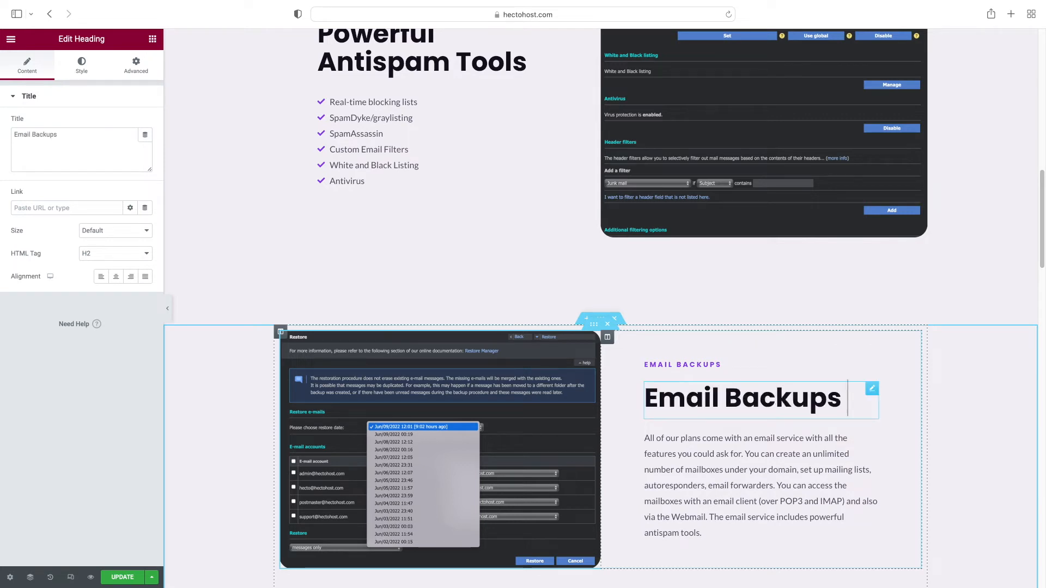
{"action": "type", "text": " To The Rescue"}
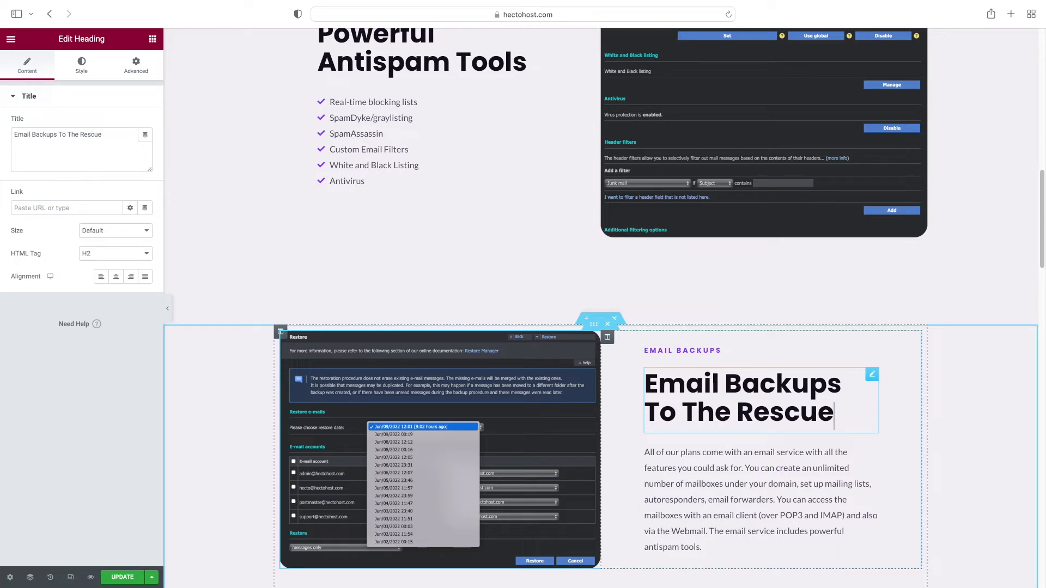
{"action": "triple_click", "coordinate": [727, 479]}
{"action": "key", "text": "super+v"}
{"action": "scroll", "coordinate": [302, 294], "scroll_direction": "down", "scroll_amount": 7}
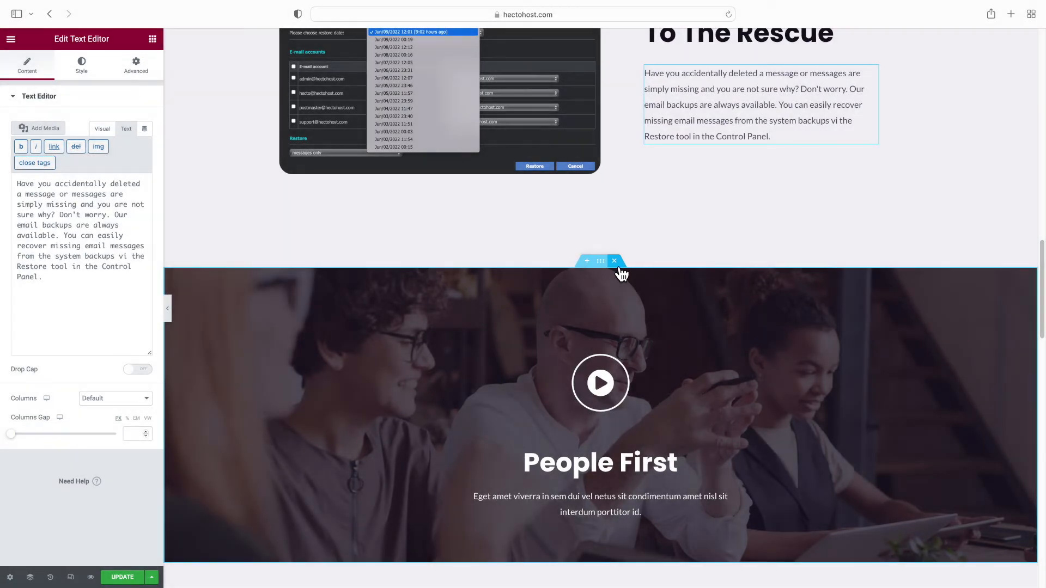
Delete the People First video section and the Our Leadership section
{"action": "left_click", "coordinate": [616, 265]}
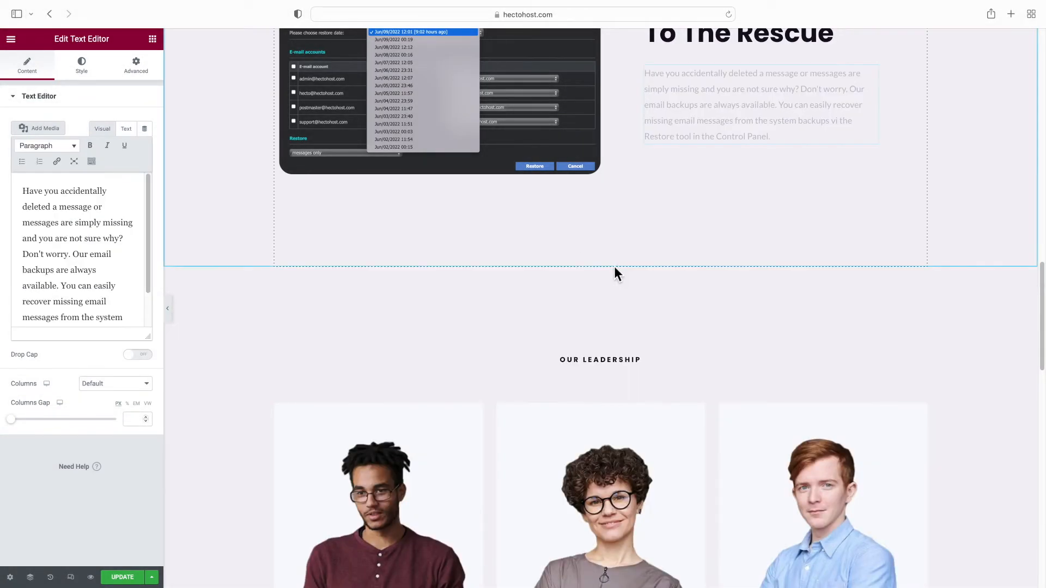
{"action": "scroll", "coordinate": [621, 431], "scroll_direction": "down", "scroll_amount": 2}
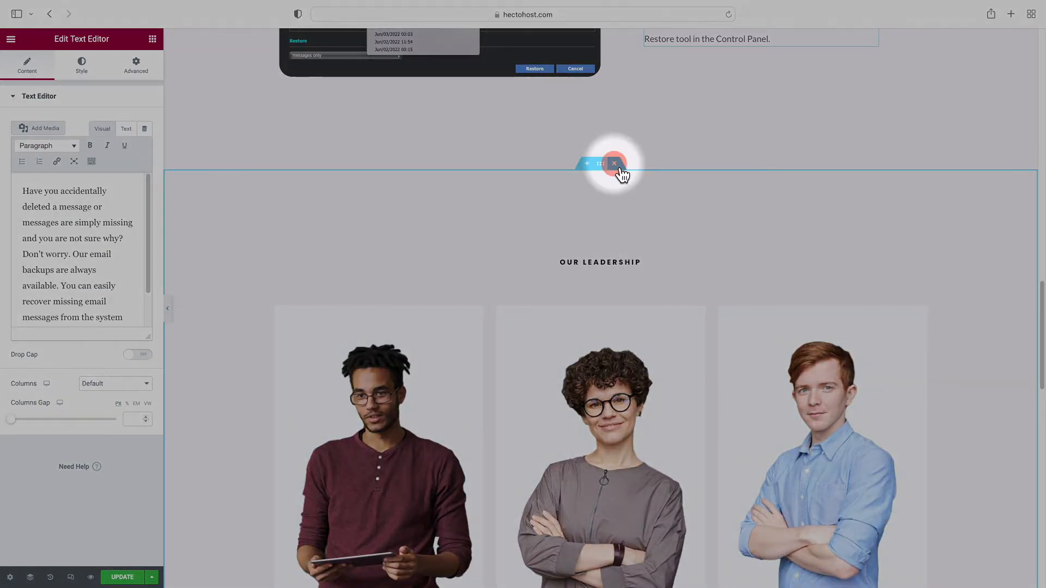
{"action": "left_click", "coordinate": [615, 164]}
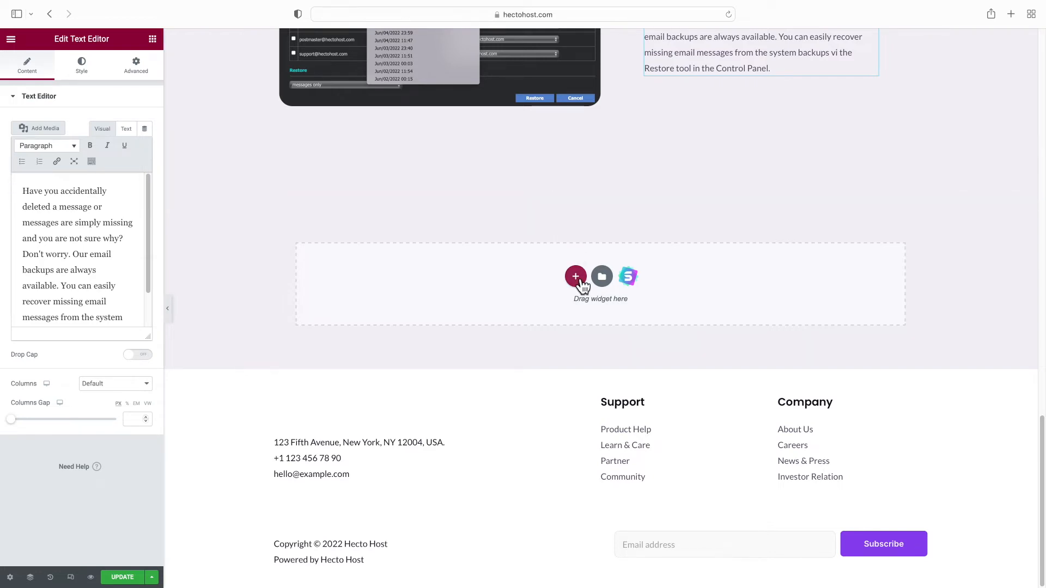
Add a one-column section with the blue shape image as its classic background
{"action": "left_click", "coordinate": [576, 278]}
{"action": "left_click", "coordinate": [457, 314]}
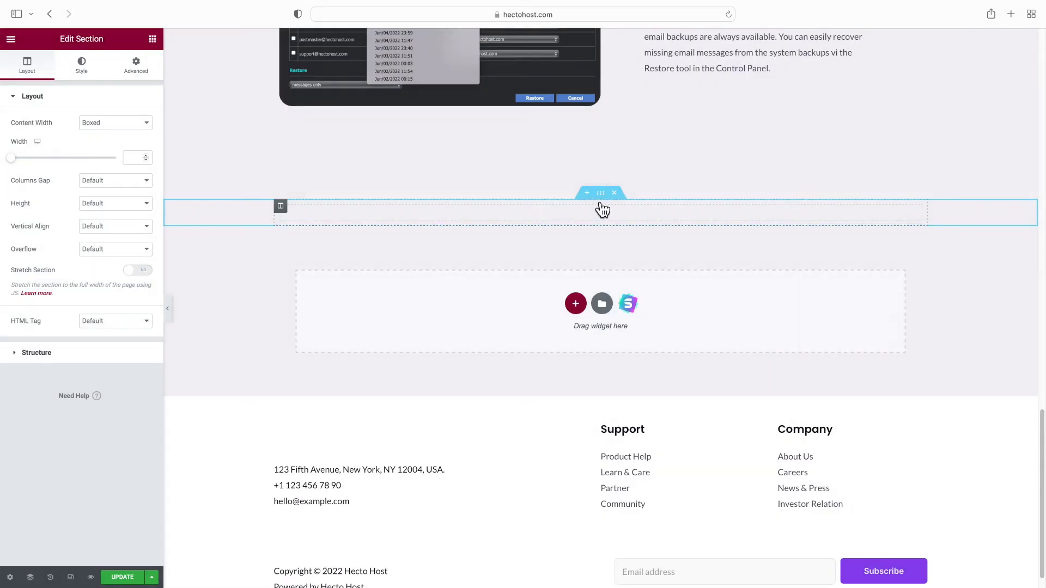
{"action": "left_click", "coordinate": [92, 76]}
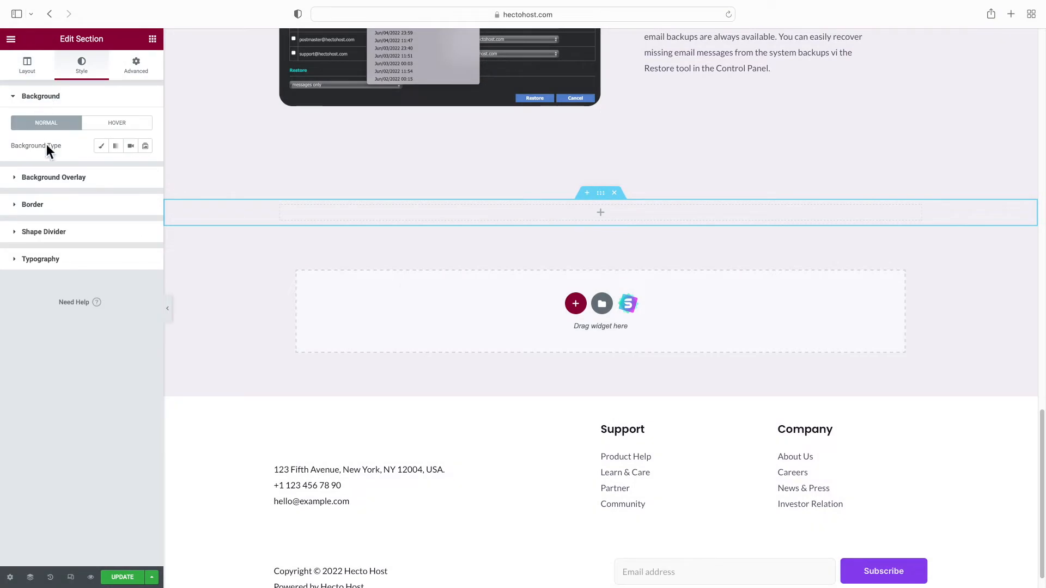
{"action": "left_click", "coordinate": [102, 149]}
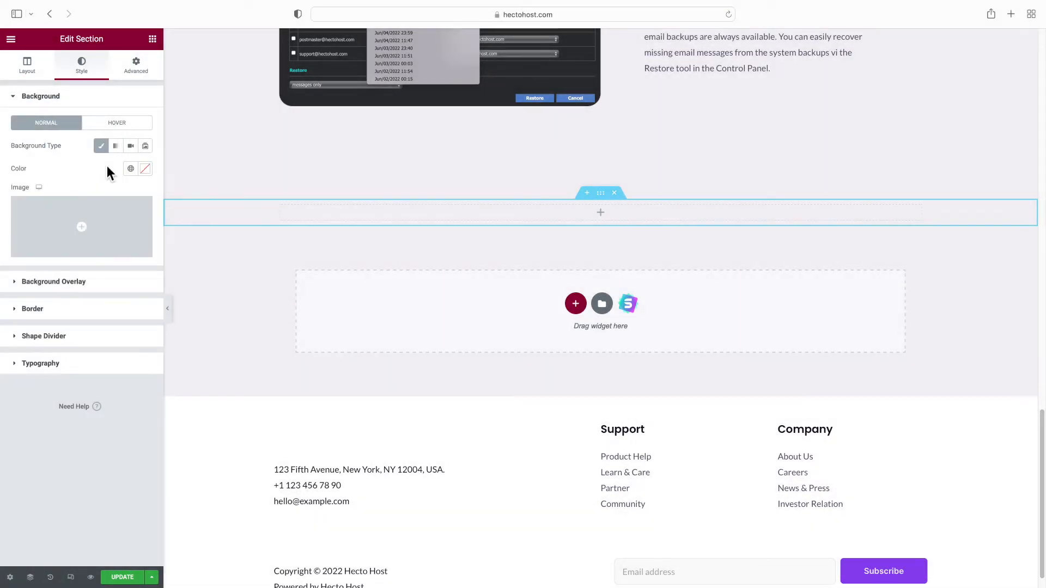
{"action": "left_click", "coordinate": [77, 254]}
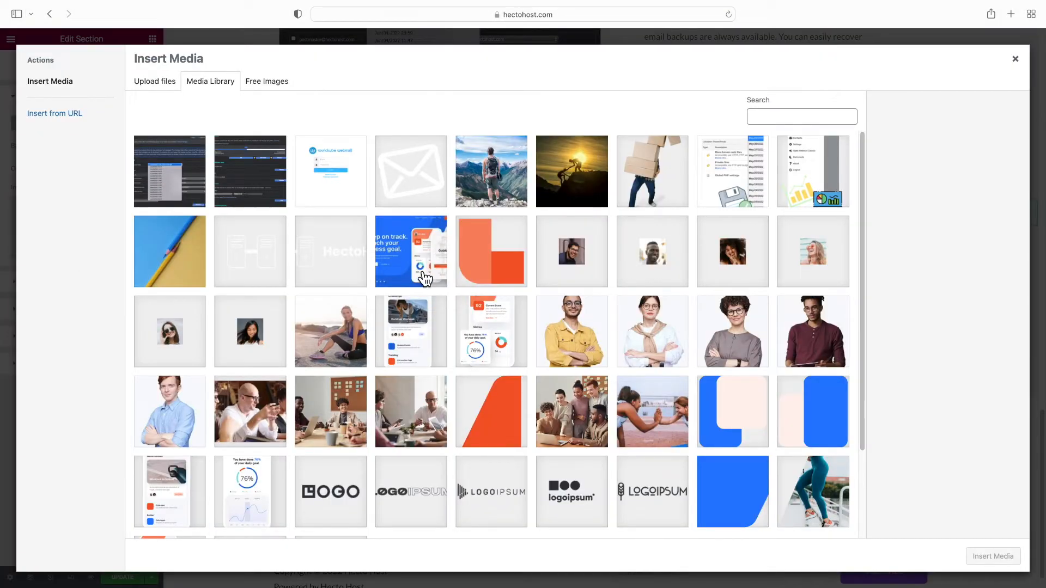
{"action": "scroll", "coordinate": [467, 295], "scroll_direction": "down", "scroll_amount": 3}
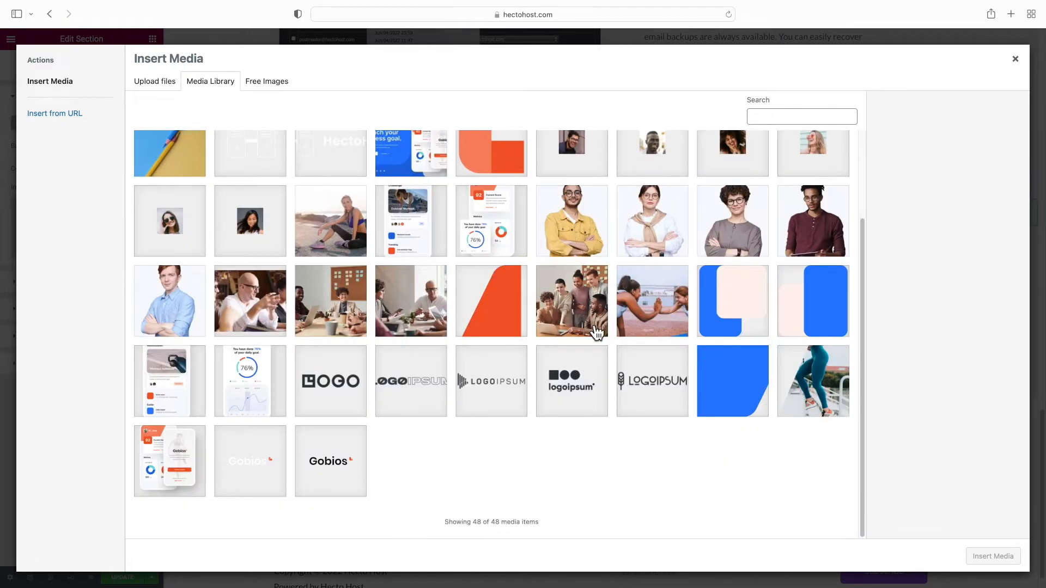
{"action": "left_click", "coordinate": [730, 385]}
{"action": "left_click", "coordinate": [1008, 556]}
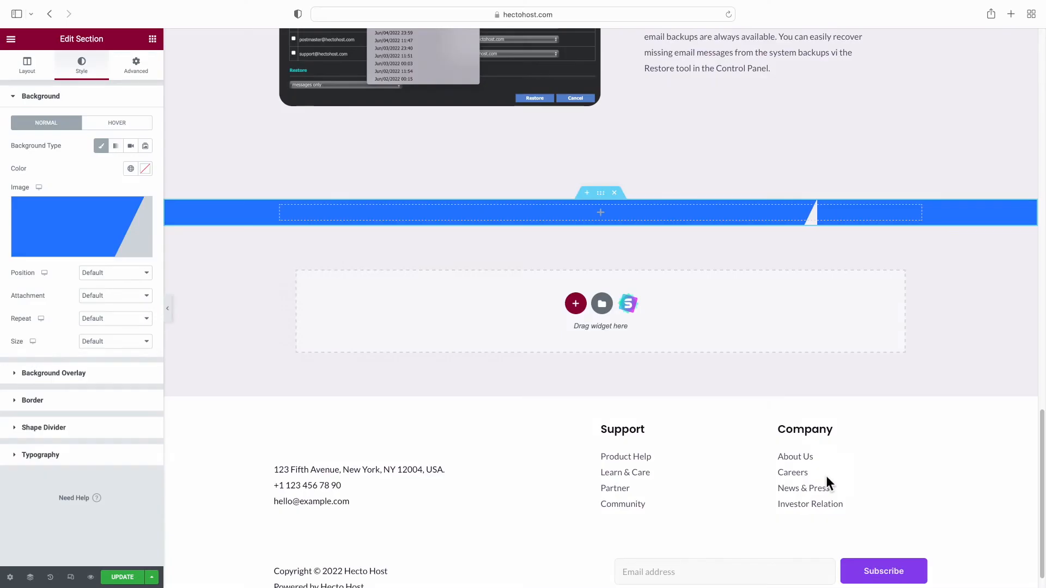
Set the section background to No-repeat and Cover
{"action": "left_click", "coordinate": [106, 320]}
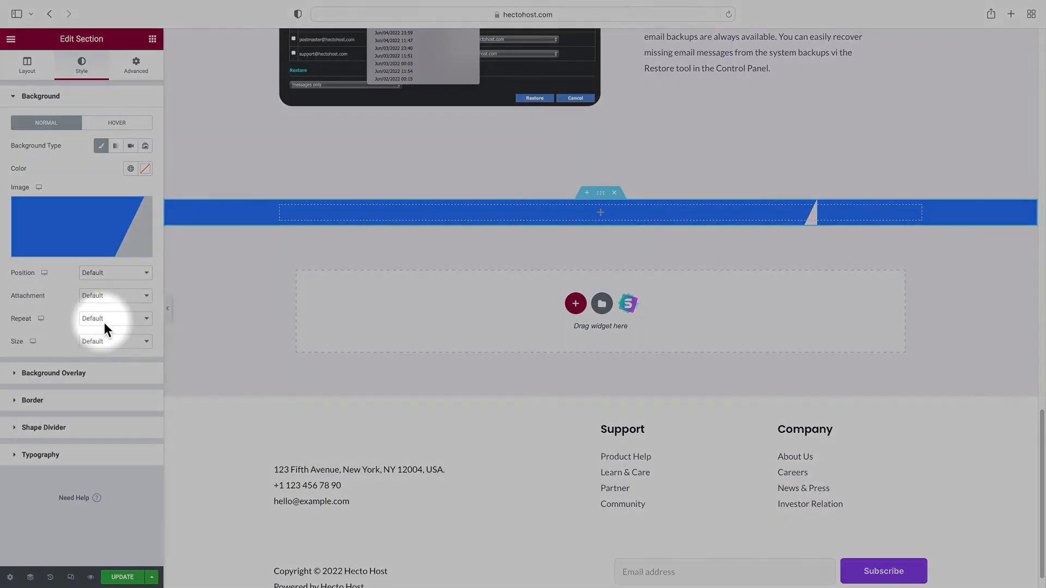
{"action": "left_click", "coordinate": [112, 329]}
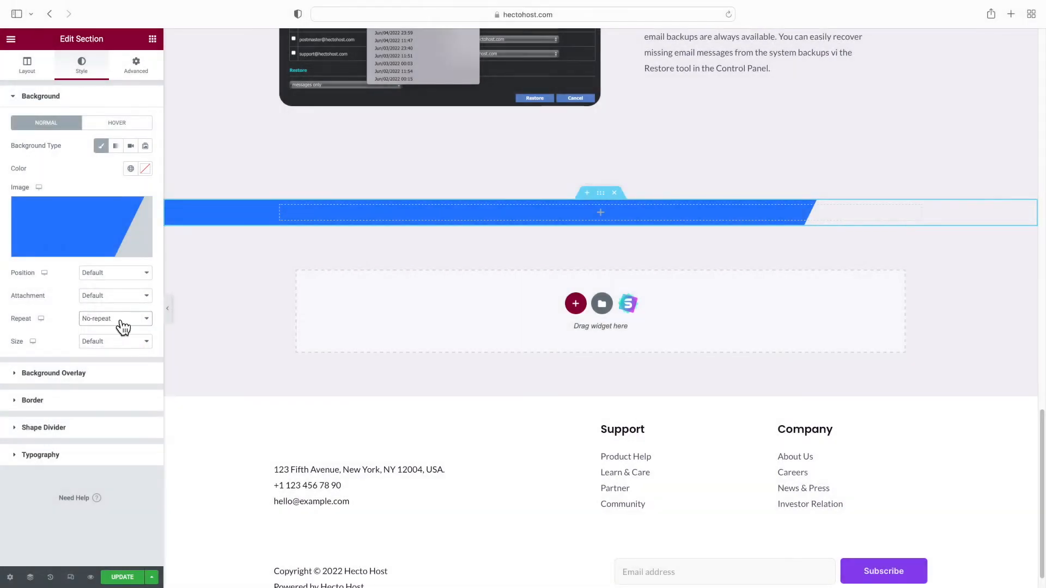
{"action": "left_click", "coordinate": [99, 345]}
{"action": "left_click", "coordinate": [101, 362]}
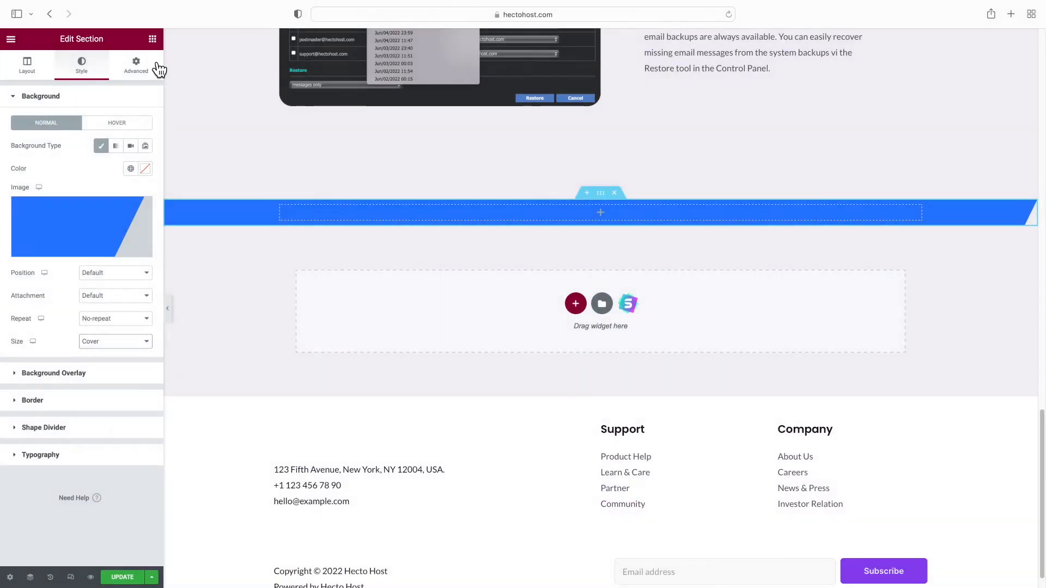
{"action": "left_click", "coordinate": [153, 39]}
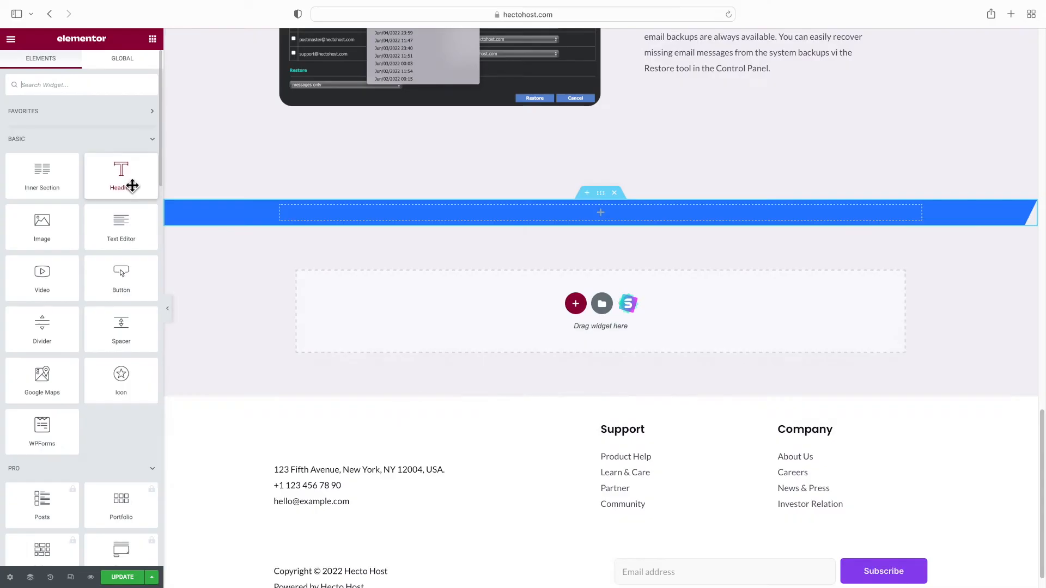
Add a white H3 heading 'Our email service is great, but don't take our word for it' to the blue section
{"action": "left_click_drag", "start_coordinate": [135, 183], "coordinate": [367, 209]}
{"action": "triple_click", "coordinate": [357, 218]}
{"action": "type", "text": "Our ema"}
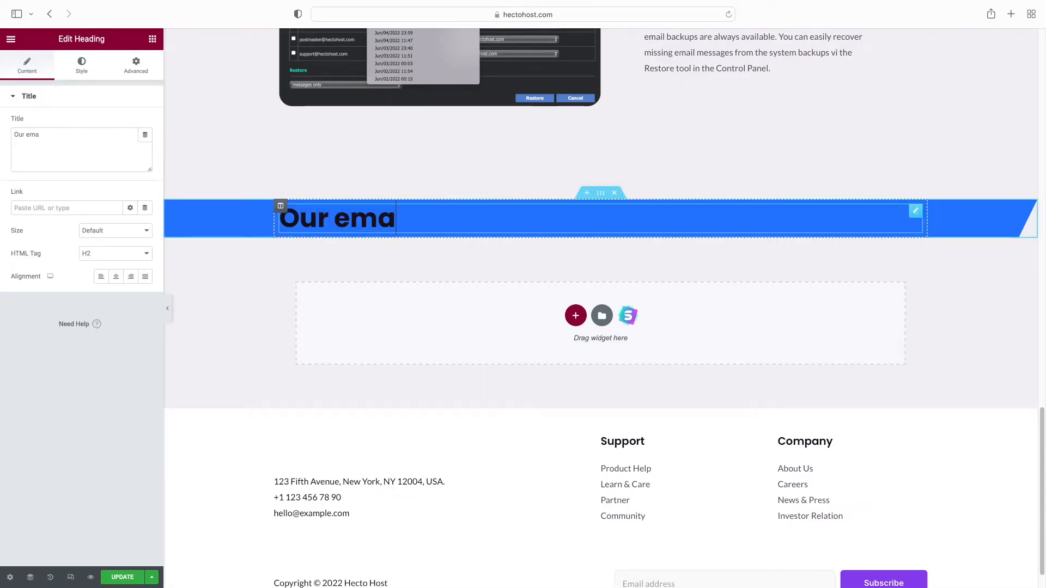
{"action": "type", "text": "il service is great, but don't take"}
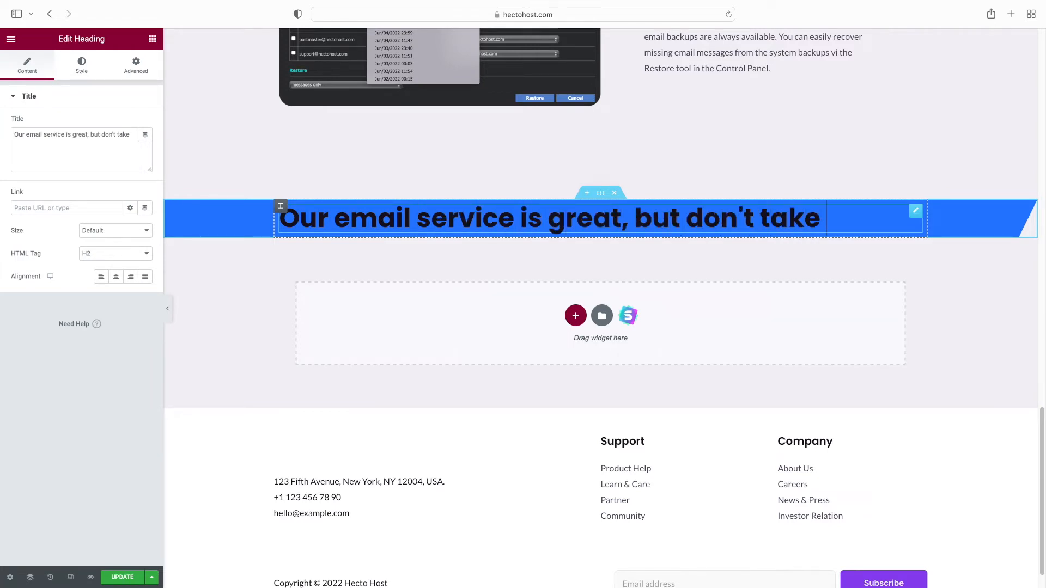
{"action": "type", "text": " our word for it."}
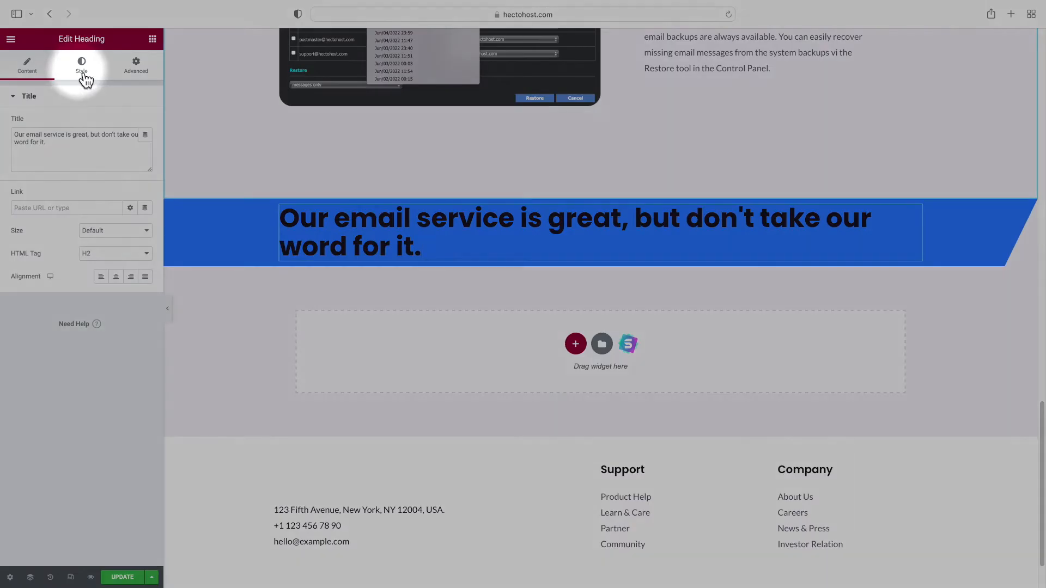
{"action": "left_click", "coordinate": [85, 76]}
{"action": "left_click", "coordinate": [131, 122]}
{"action": "scroll", "coordinate": [81, 231], "scroll_direction": "down", "scroll_amount": 3}
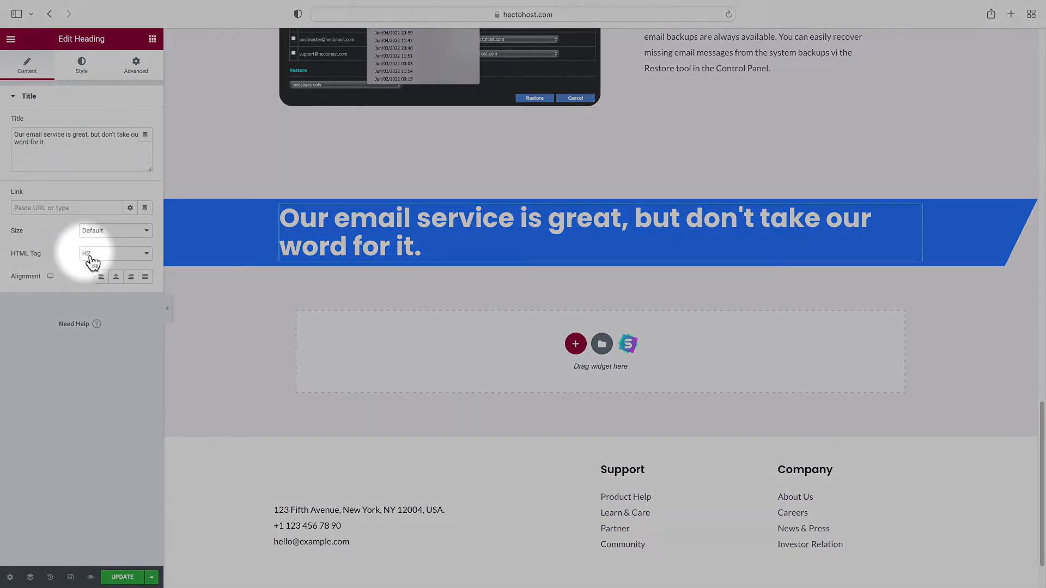
{"action": "left_click", "coordinate": [92, 263]}
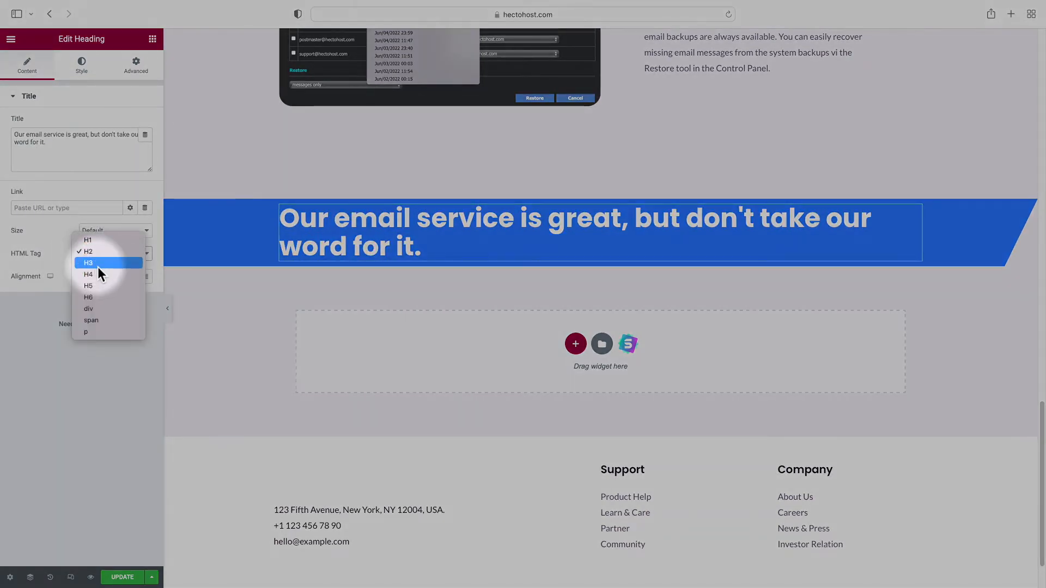
{"action": "left_click", "coordinate": [97, 266]}
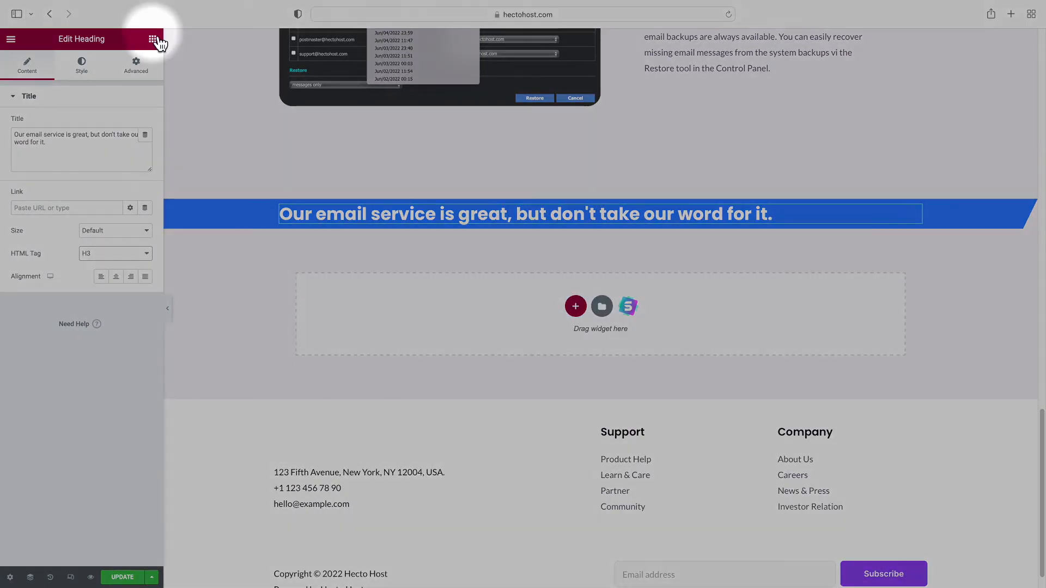
{"action": "left_click", "coordinate": [152, 39]}
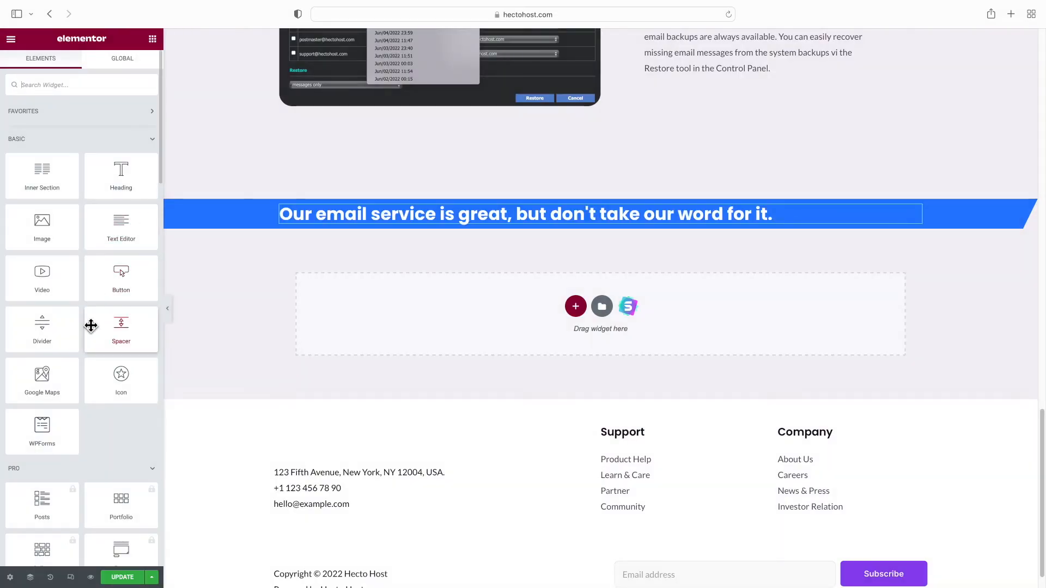
Drop a two-column inner section below the heading and paste the money-back guarantee text into its left column
{"action": "left_click_drag", "start_coordinate": [60, 192], "coordinate": [76, 194]}
{"action": "left_click_drag", "start_coordinate": [348, 219], "coordinate": [350, 226]}
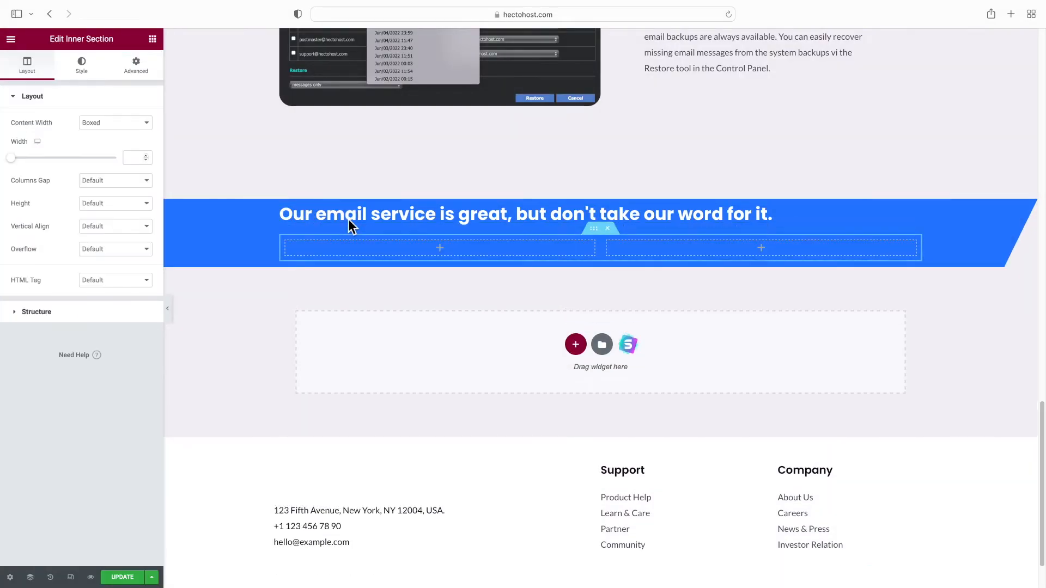
{"action": "left_click", "coordinate": [153, 39]}
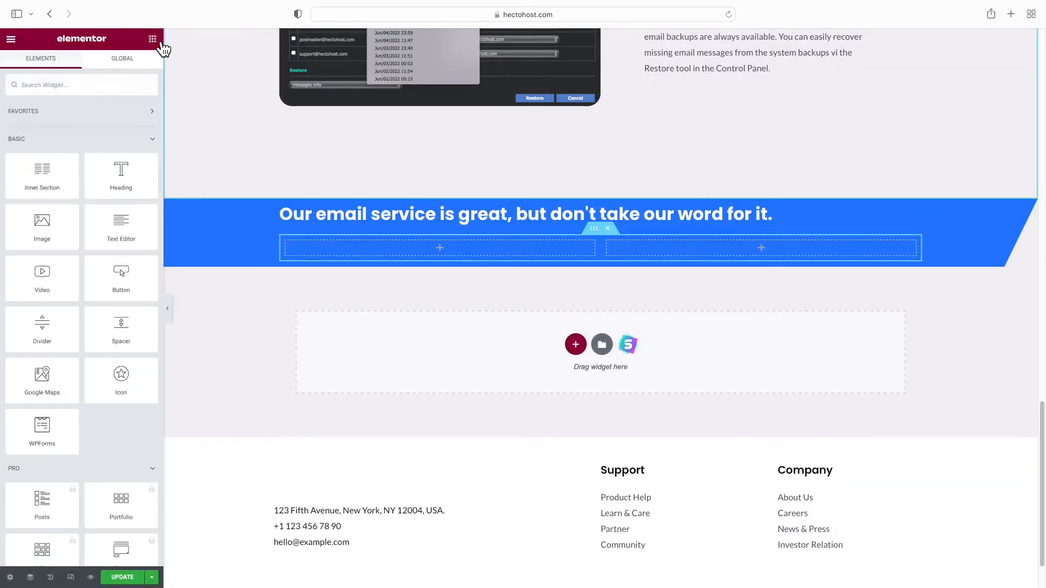
{"action": "left_click_drag", "start_coordinate": [129, 232], "coordinate": [362, 250]}
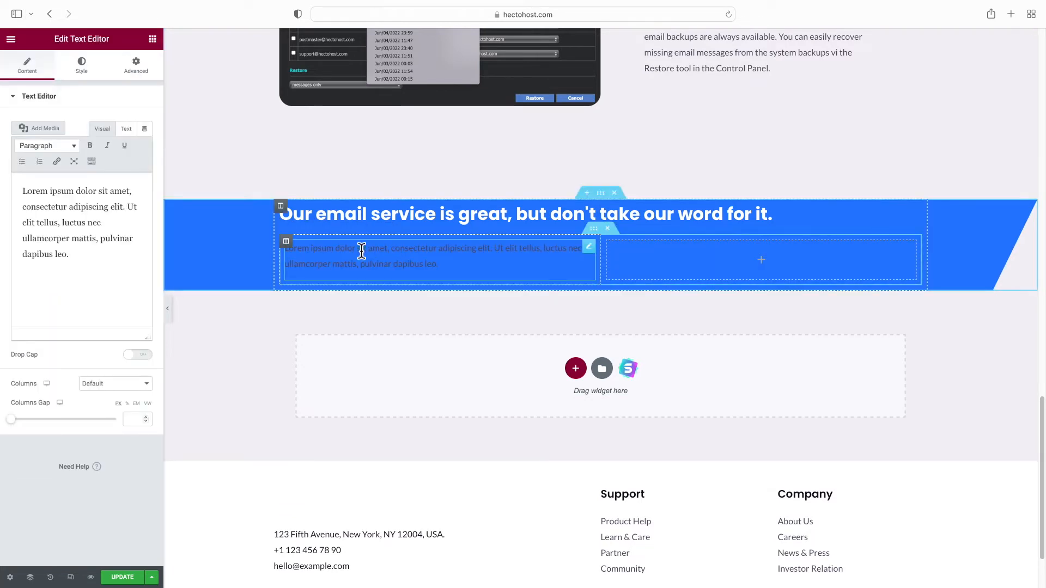
{"action": "left_click", "coordinate": [126, 129]}
{"action": "key", "text": "ctrl+a"}
{"action": "key", "text": "BackSpace"}
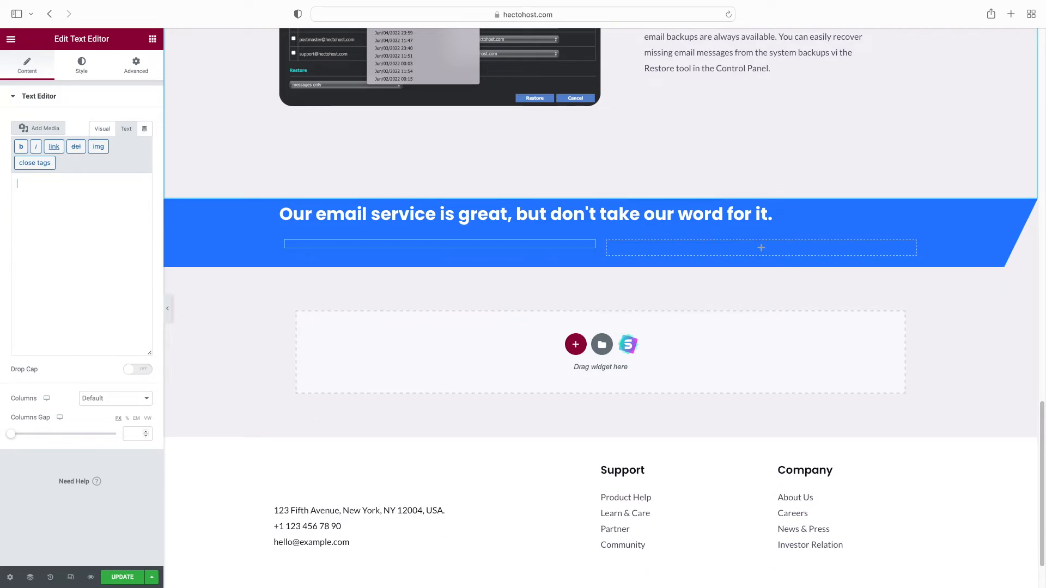
{"action": "type", "text": "TEST IT YOURSELF. WE OFFER AN UNCONDITIONAL 100-DAY MONEYBACK GUARANTEE."}
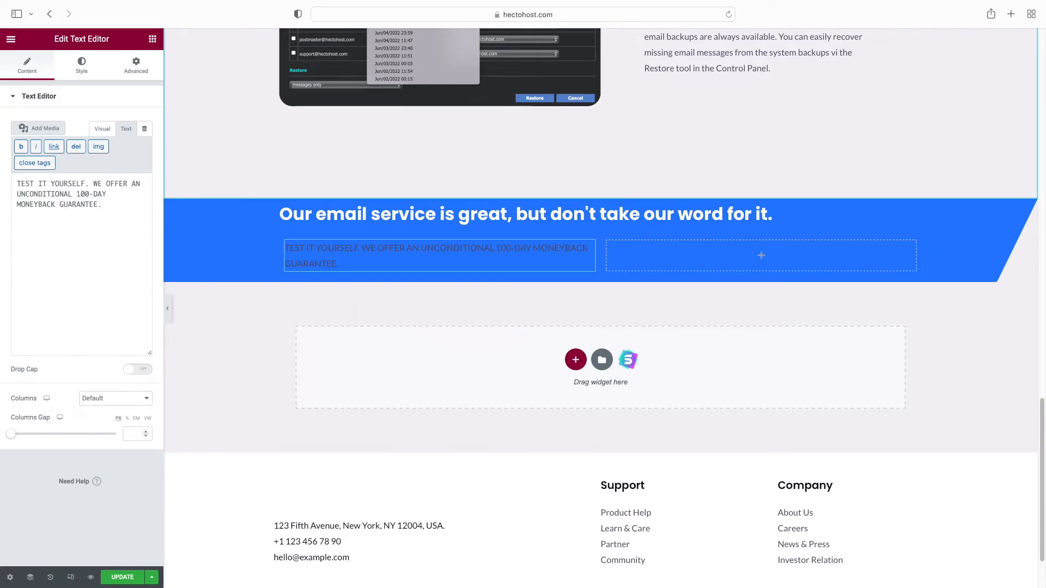
Colour the guarantee text white and add a Button widget in the right column
{"action": "left_click", "coordinate": [83, 66]}
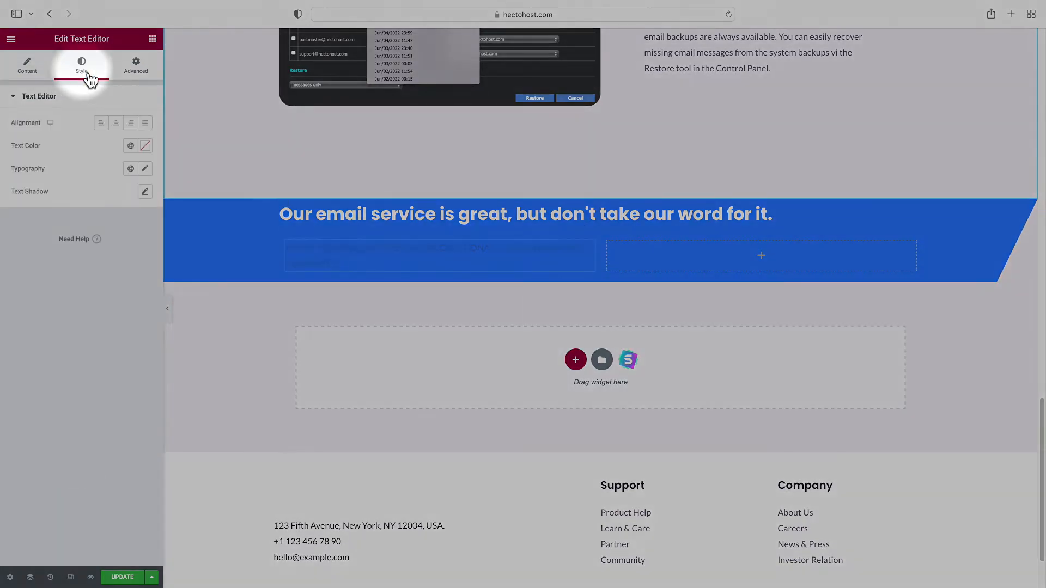
{"action": "left_click", "coordinate": [131, 146]}
{"action": "scroll", "coordinate": [88, 270], "scroll_direction": "down", "scroll_amount": 3}
{"action": "left_click", "coordinate": [81, 280]}
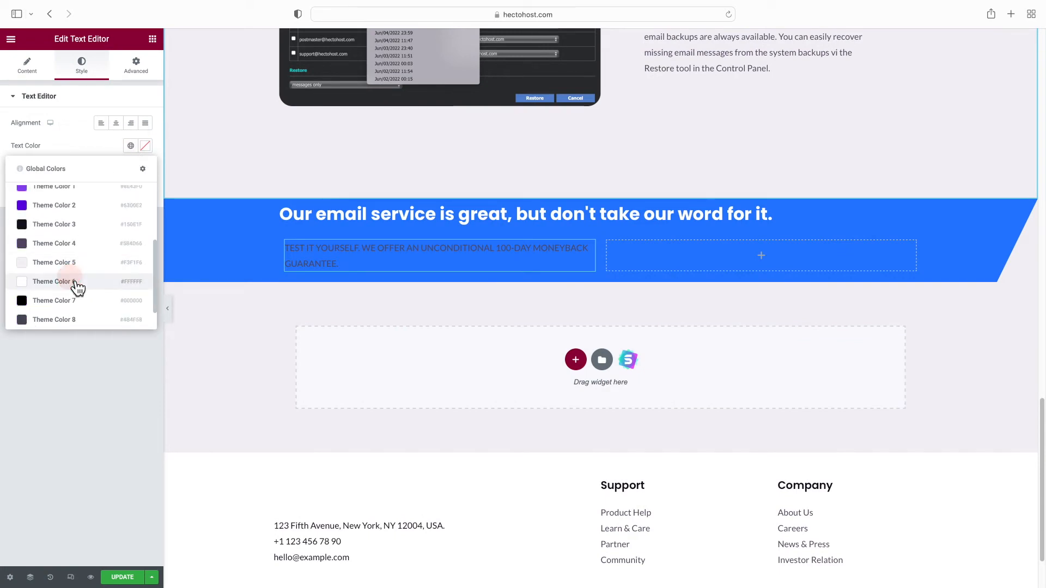
{"action": "left_click", "coordinate": [152, 38]}
{"action": "left_click_drag", "start_coordinate": [131, 268], "coordinate": [656, 246]}
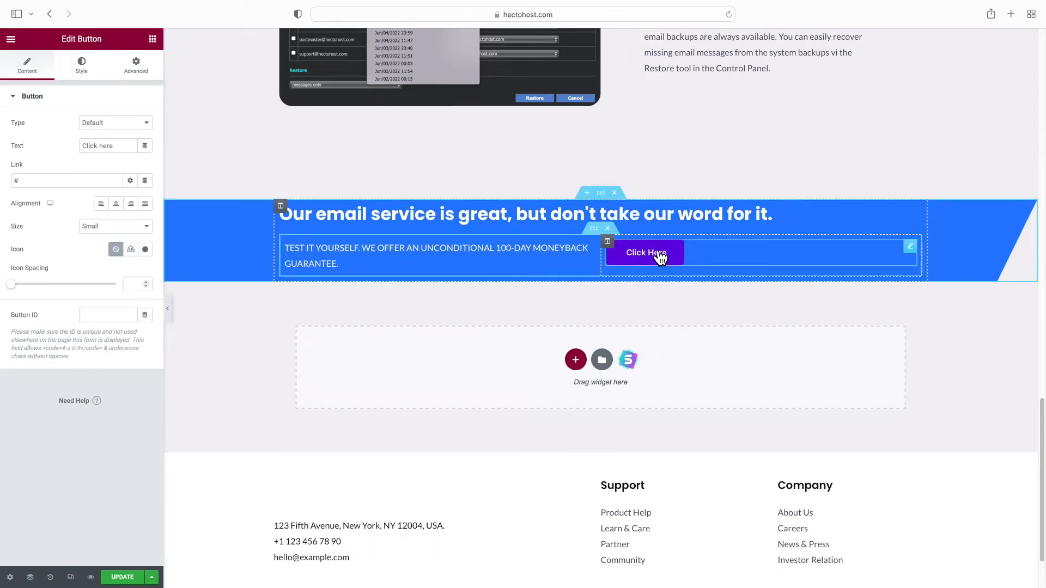
Link the button to /hosting-order and label it 'Order Now'
{"action": "double_click", "coordinate": [36, 180]}
{"action": "type", "text": "/hosting-or"}
{"action": "triple_click", "coordinate": [98, 145]}
{"action": "type", "text": "Order Now"}
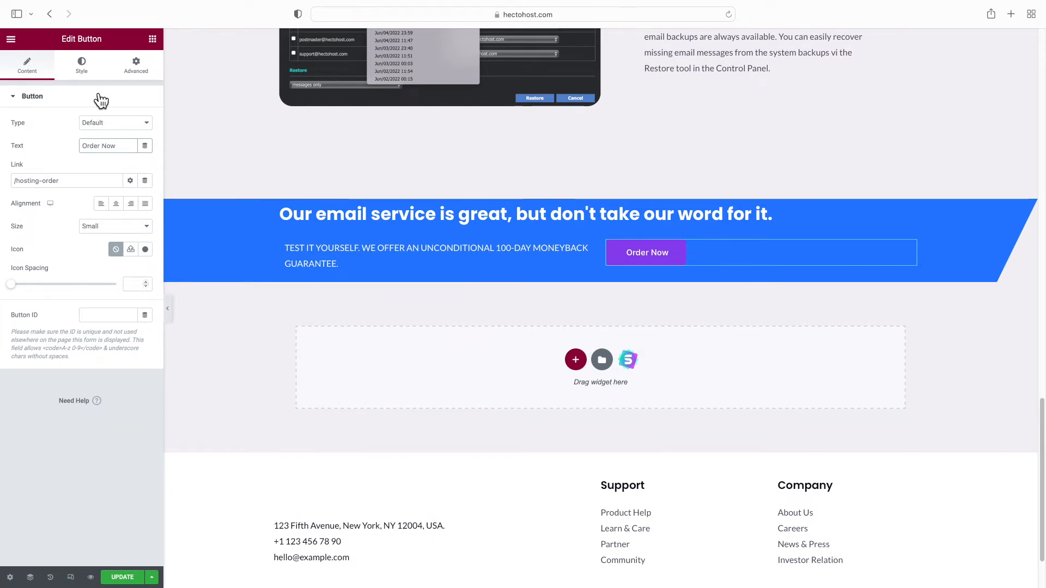
Style the button with a white background and ICD Blue text
{"action": "left_click", "coordinate": [84, 67]}
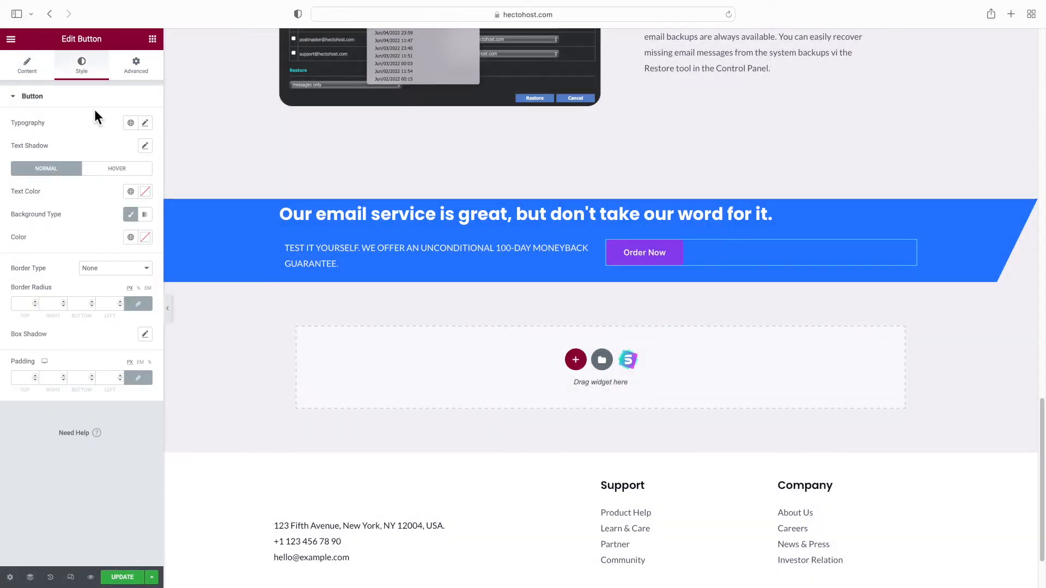
{"action": "left_click", "coordinate": [131, 237]}
{"action": "scroll", "coordinate": [91, 316], "scroll_direction": "down", "scroll_amount": 3}
{"action": "left_click", "coordinate": [73, 349]}
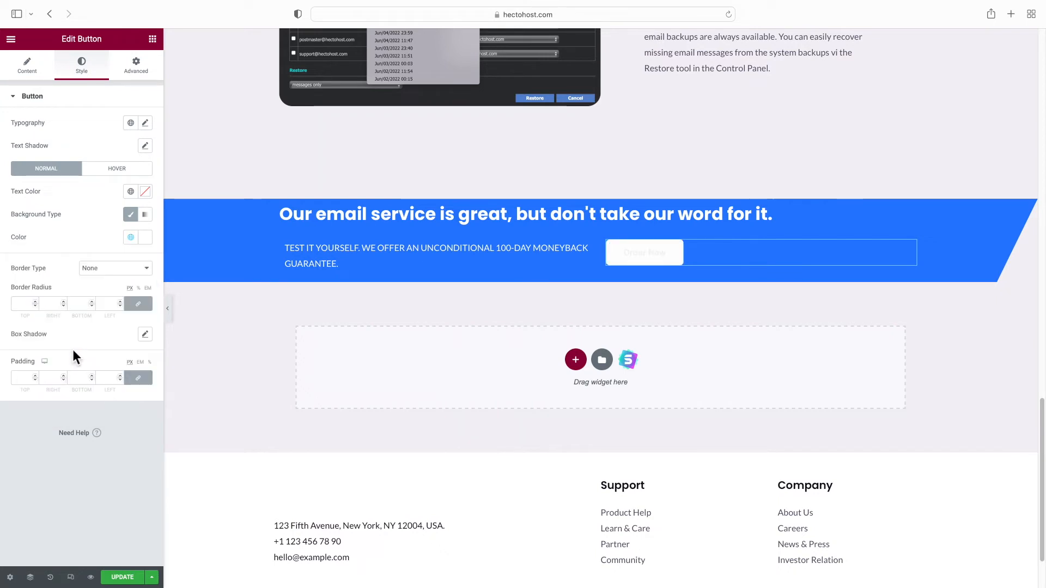
{"action": "left_click", "coordinate": [131, 194]}
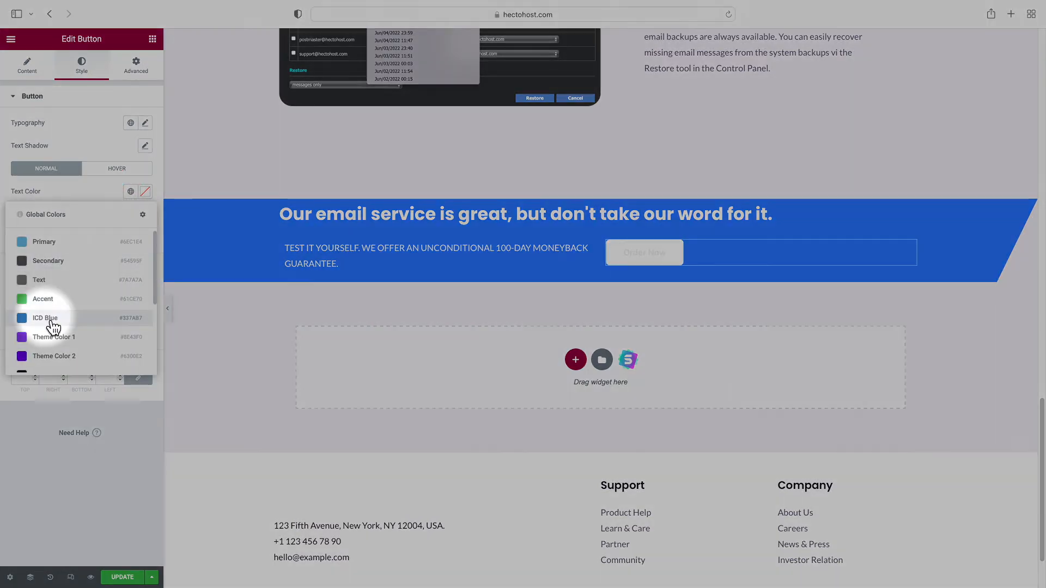
{"action": "left_click", "coordinate": [50, 321]}
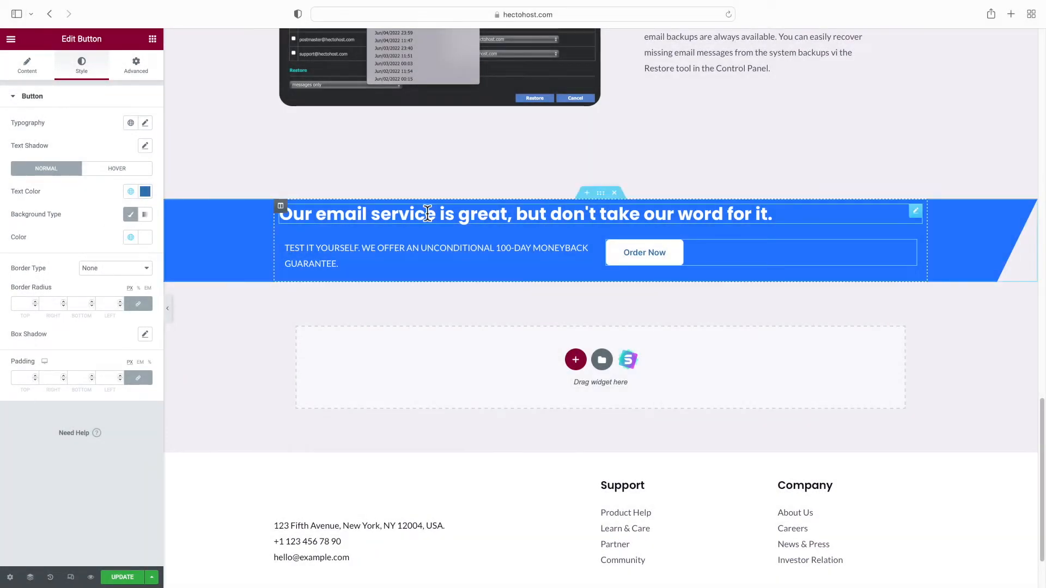
Give the blue banner section 50 px padding
{"action": "left_click", "coordinate": [600, 193]}
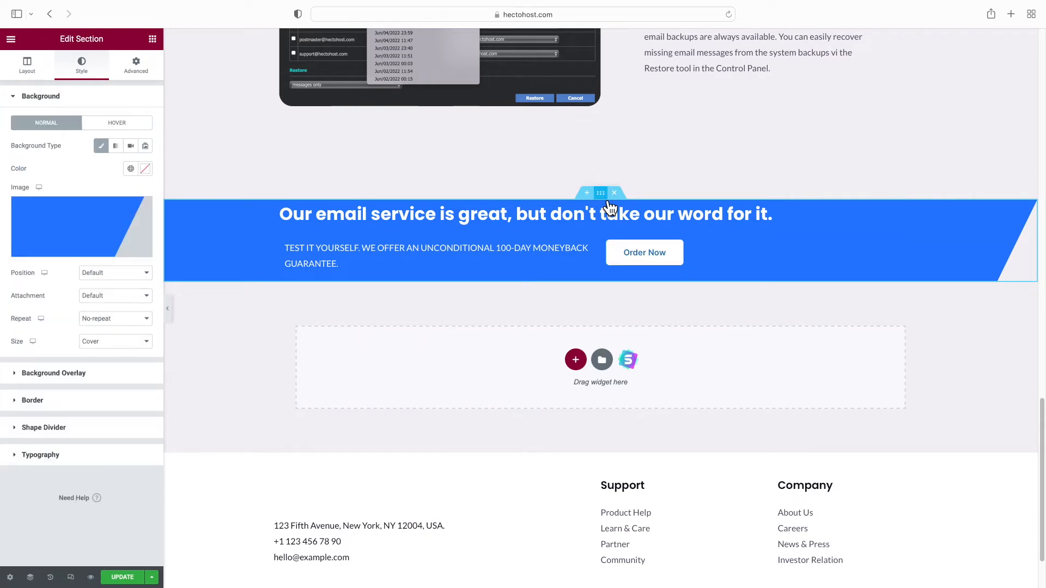
{"action": "left_click", "coordinate": [135, 67]}
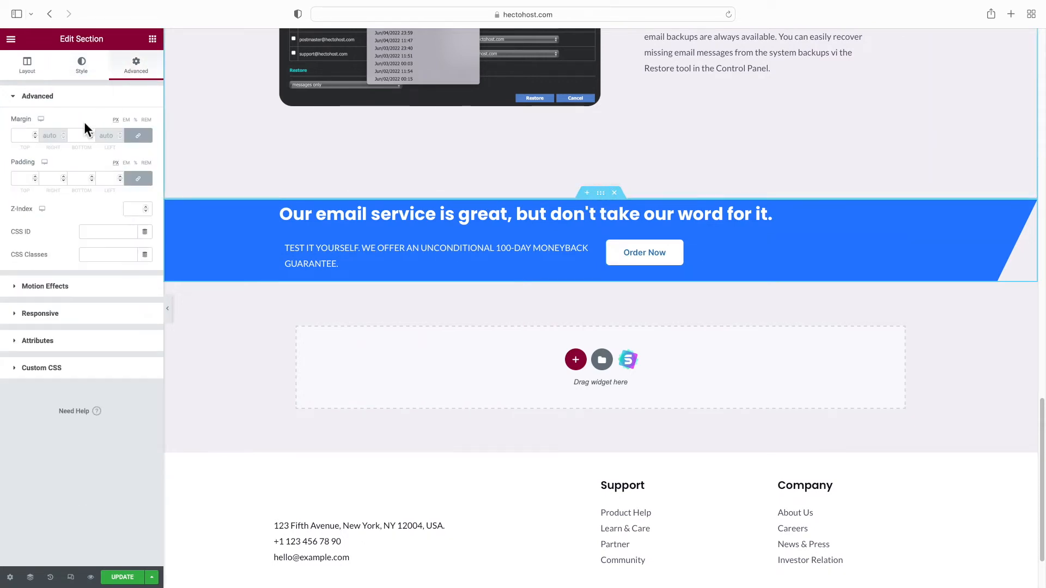
{"action": "left_click", "coordinate": [23, 178]}
{"action": "type", "text": "50"}
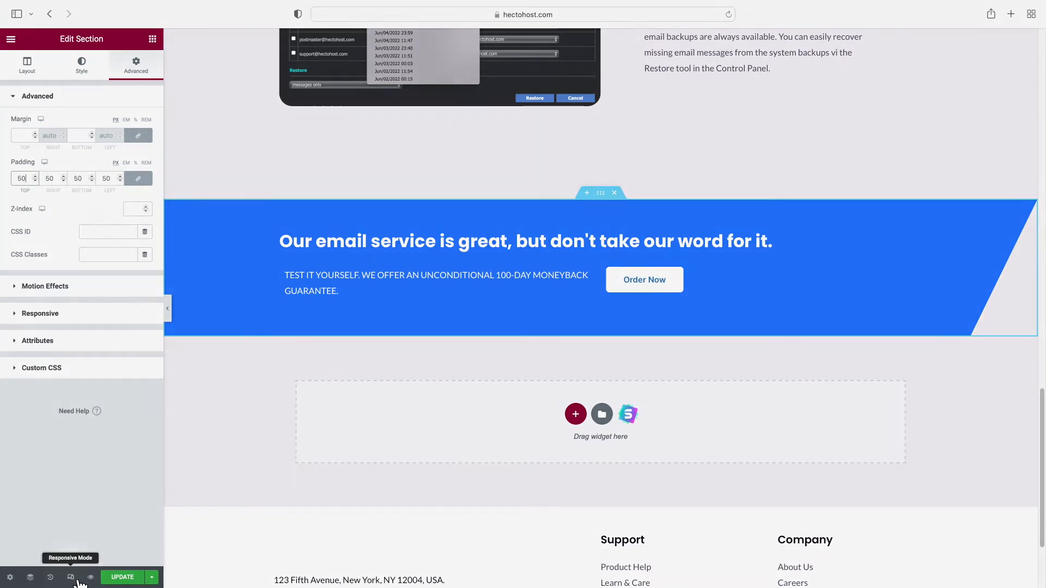
{"action": "left_click", "coordinate": [72, 578]}
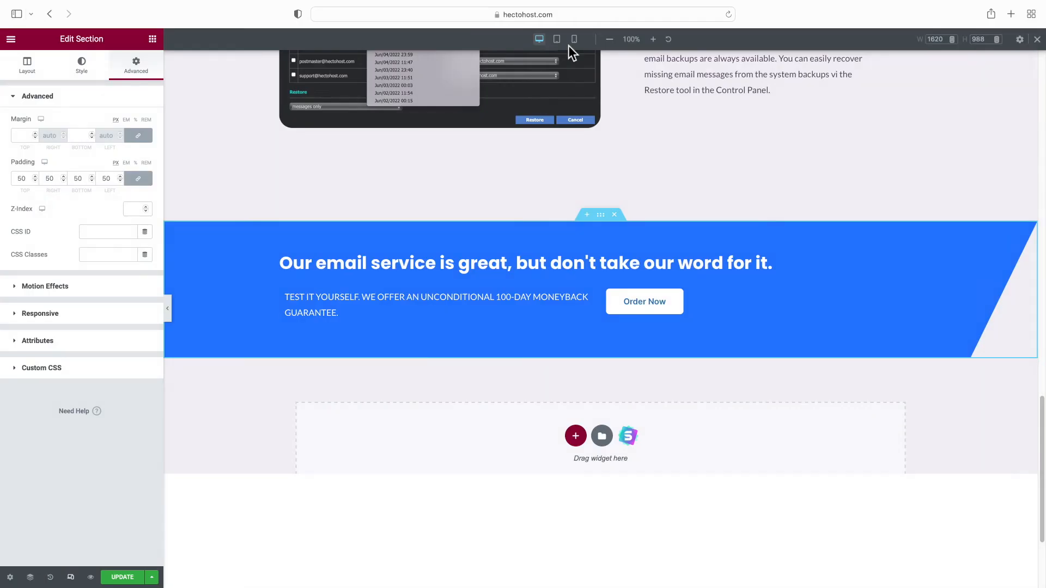
In mobile view, set the Professional Email Included heading's font size to 38
{"action": "left_click", "coordinate": [574, 39]}
{"action": "scroll", "coordinate": [604, 201], "scroll_direction": "up", "scroll_amount": 15}
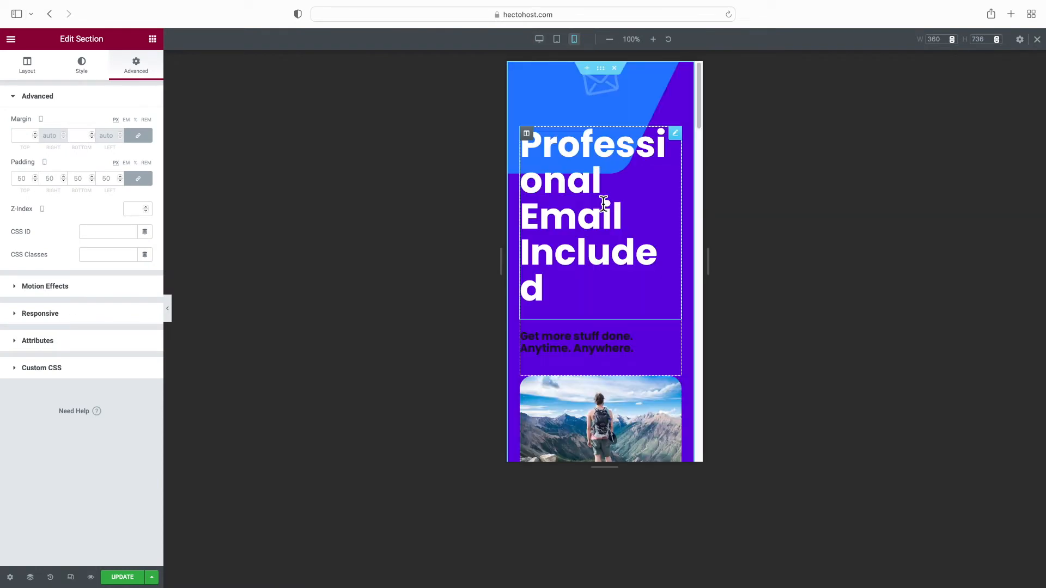
{"action": "left_click", "coordinate": [560, 131]}
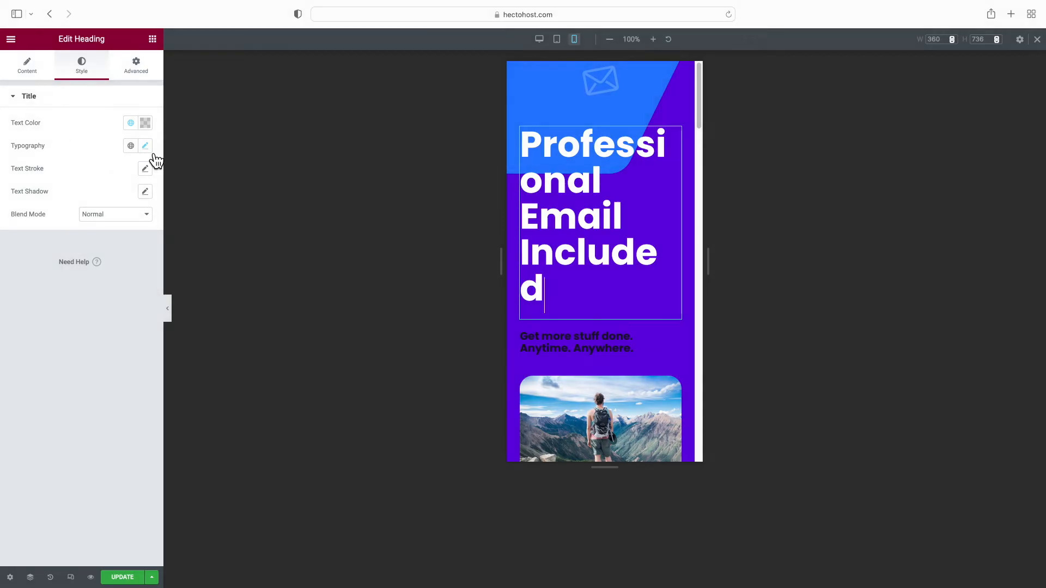
{"action": "left_click", "coordinate": [146, 147]}
{"action": "left_click", "coordinate": [124, 234]}
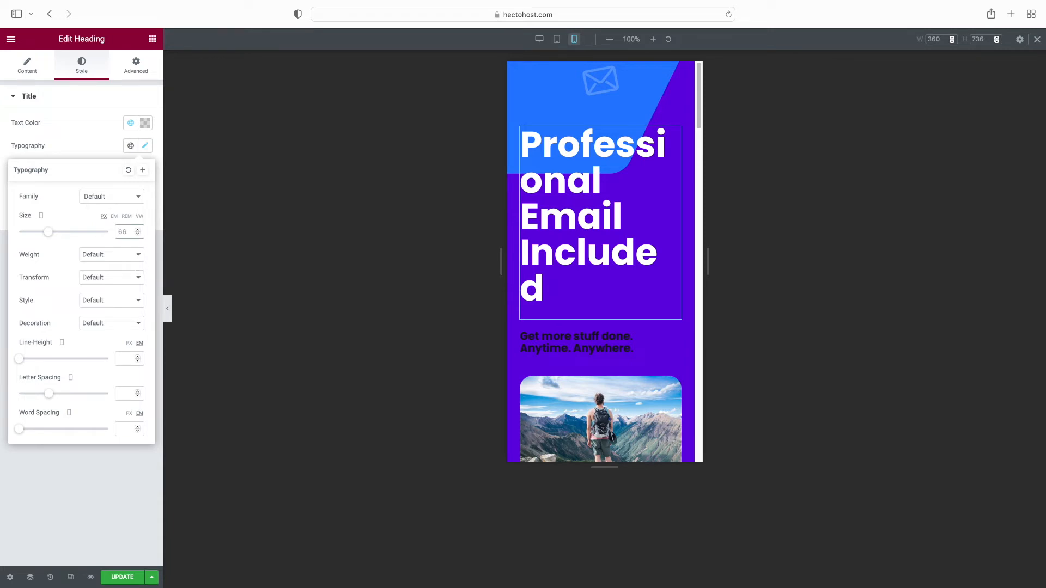
{"action": "type", "text": "38"}
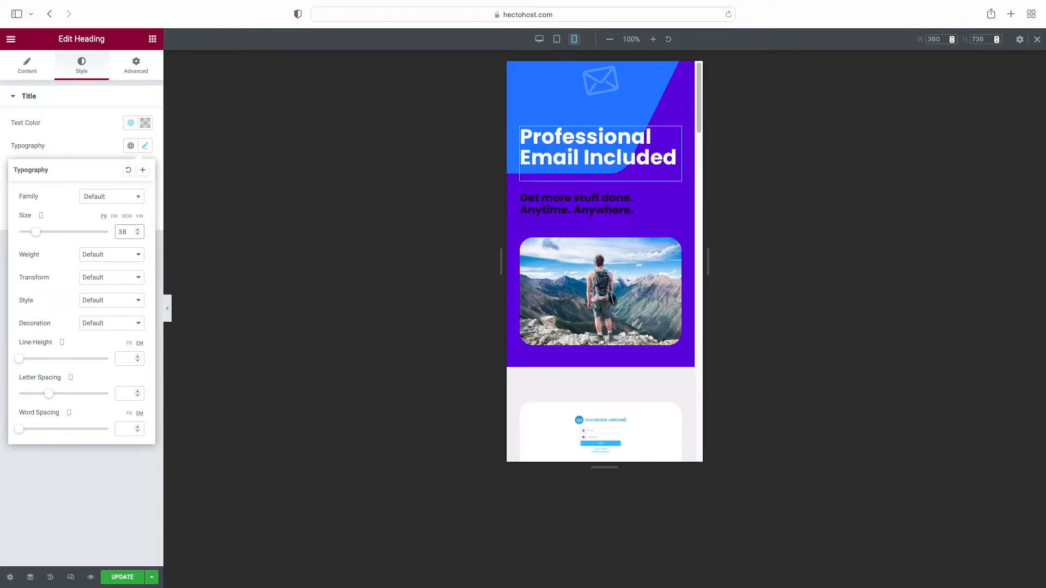
Set the hero section's background overlay position to Top Right
{"action": "left_click", "coordinate": [607, 83]}
{"action": "left_click", "coordinate": [79, 409]}
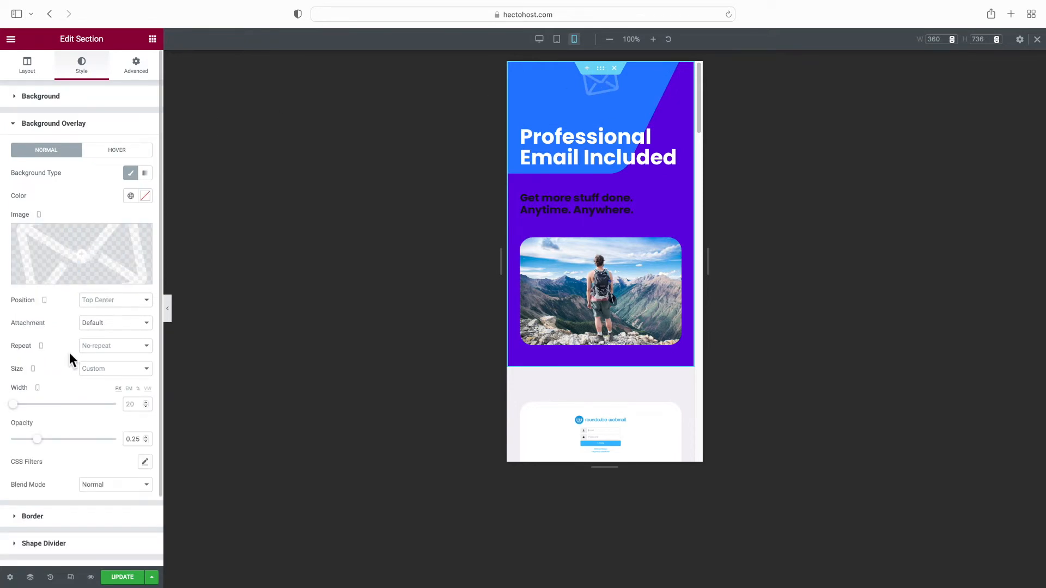
{"action": "left_click", "coordinate": [105, 301]}
{"action": "left_click", "coordinate": [112, 381]}
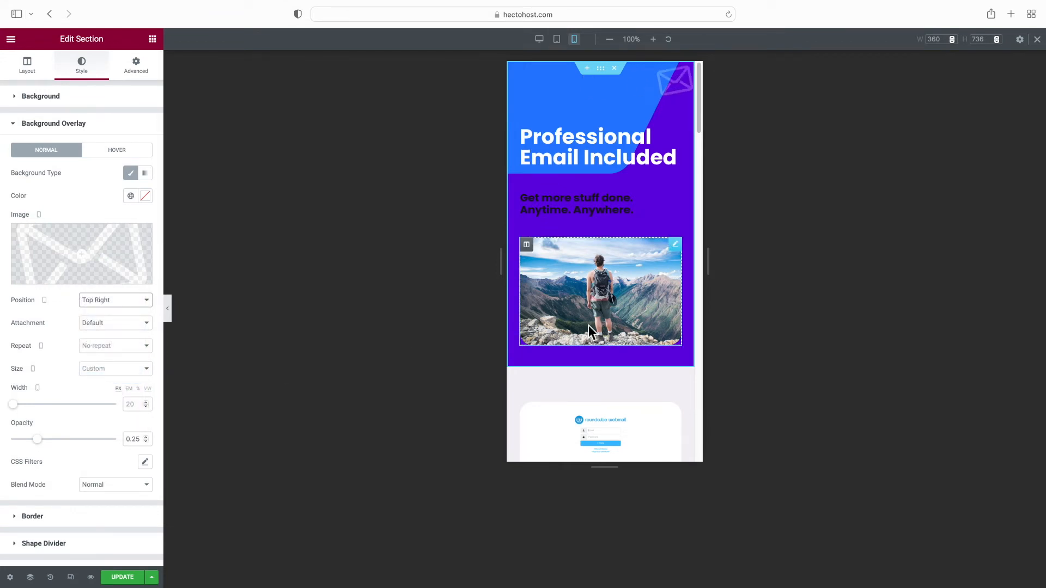
{"action": "scroll", "coordinate": [588, 327], "scroll_direction": "down", "scroll_amount": 10}
{"action": "scroll", "coordinate": [589, 327], "scroll_direction": "down", "scroll_amount": 10}
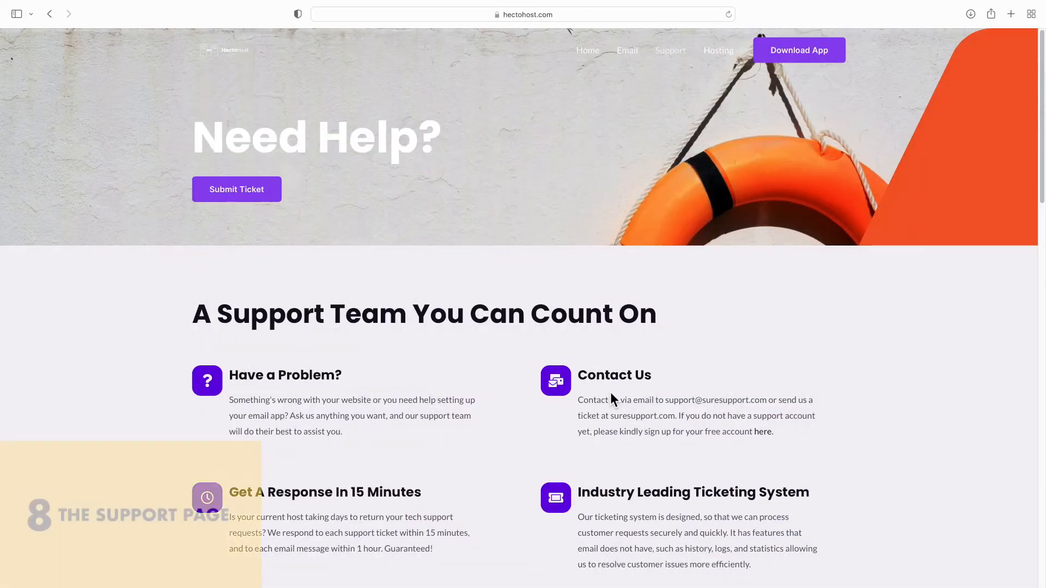
Scroll through the live support page, expanding and collapsing the account assistance FAQ answer
{"action": "scroll", "coordinate": [611, 396], "scroll_direction": "down", "scroll_amount": 5}
{"action": "scroll", "coordinate": [611, 395], "scroll_direction": "down", "scroll_amount": 5}
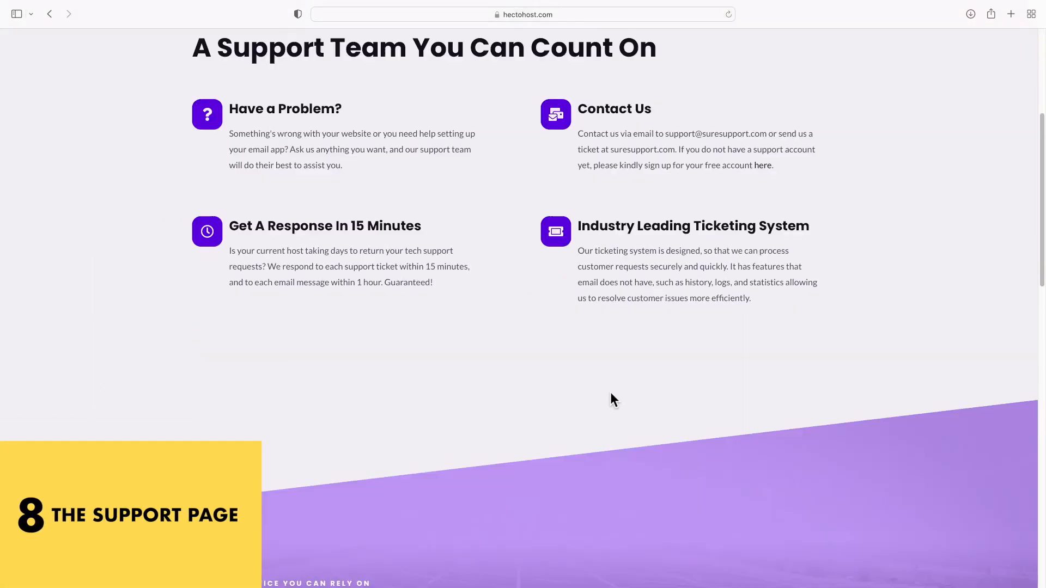
{"action": "scroll", "coordinate": [612, 396], "scroll_direction": "down", "scroll_amount": 5}
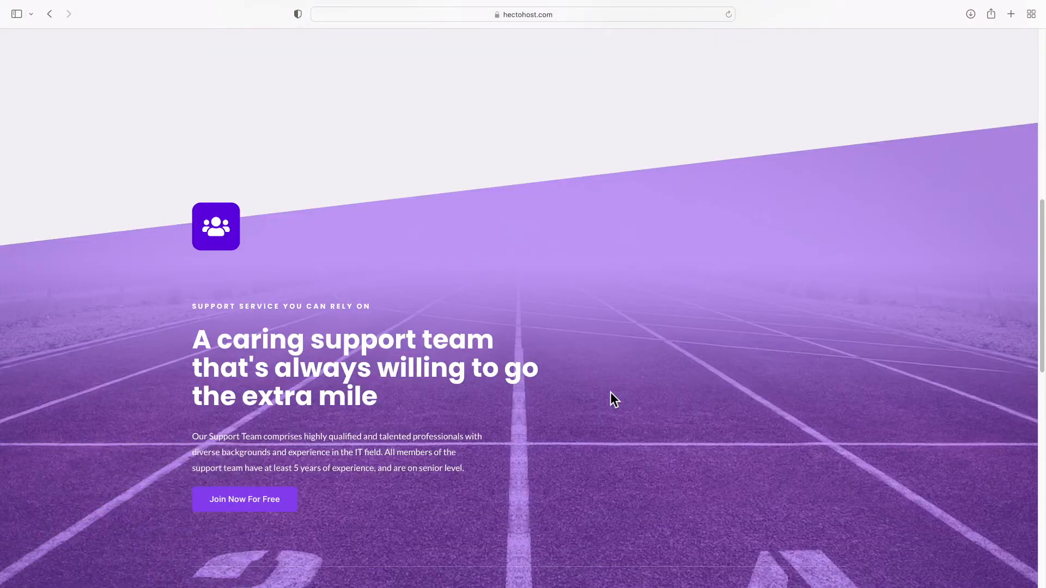
{"action": "scroll", "coordinate": [614, 399], "scroll_direction": "down", "scroll_amount": 5}
{"action": "scroll", "coordinate": [610, 392], "scroll_direction": "down", "scroll_amount": 1}
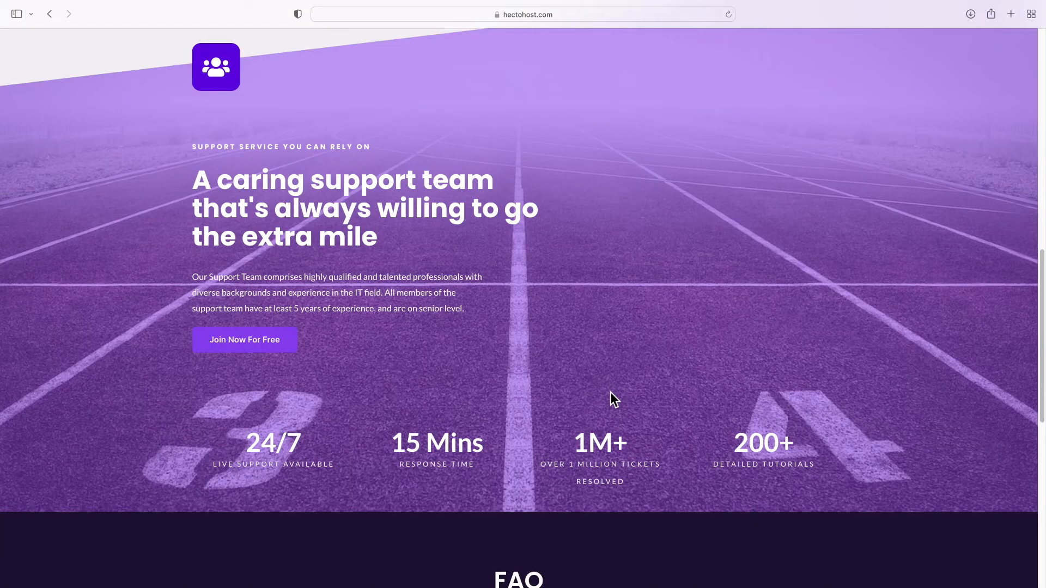
{"action": "scroll", "coordinate": [610, 392], "scroll_direction": "down", "scroll_amount": 8}
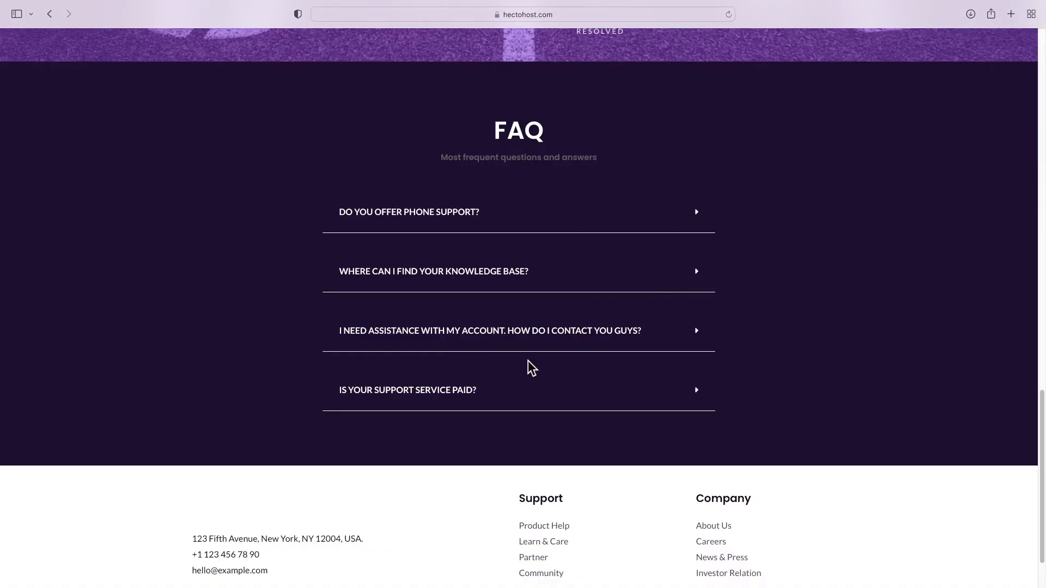
{"action": "left_click", "coordinate": [526, 348]}
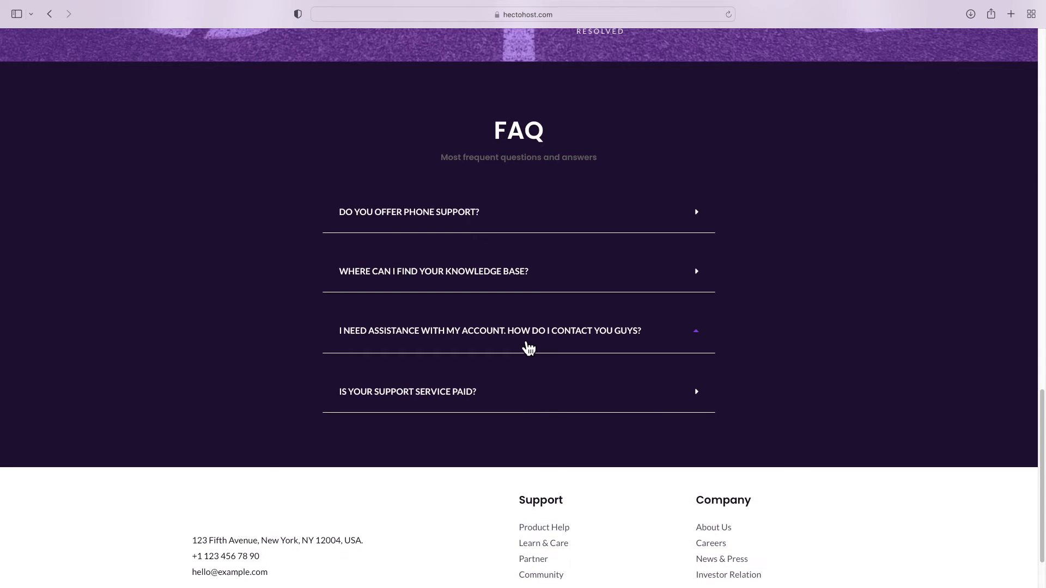
{"action": "left_click", "coordinate": [526, 345]}
{"action": "scroll", "coordinate": [526, 345], "scroll_direction": "down", "scroll_amount": 3}
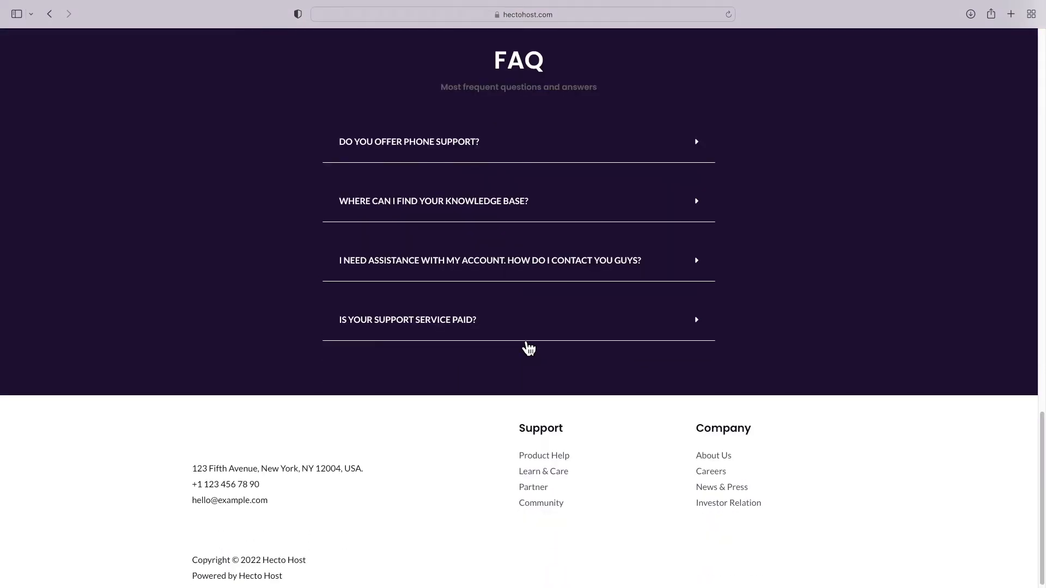
{"action": "scroll", "coordinate": [522, 338], "scroll_direction": "up", "scroll_amount": 20}
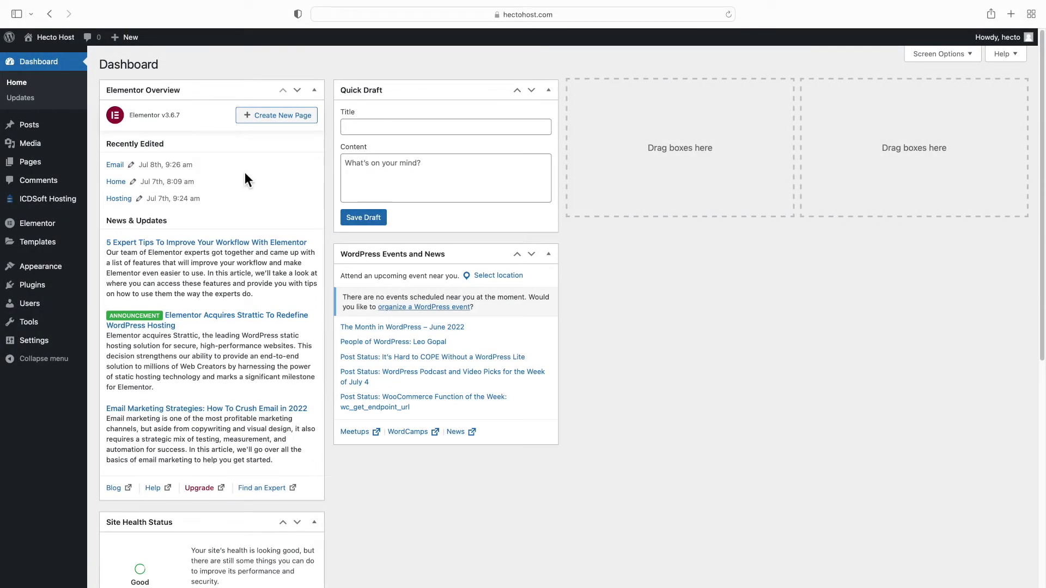
Quick-edit the Features page to title Support and slug support, then open it in Elementor
{"action": "mouse_move", "coordinate": [63, 166]}
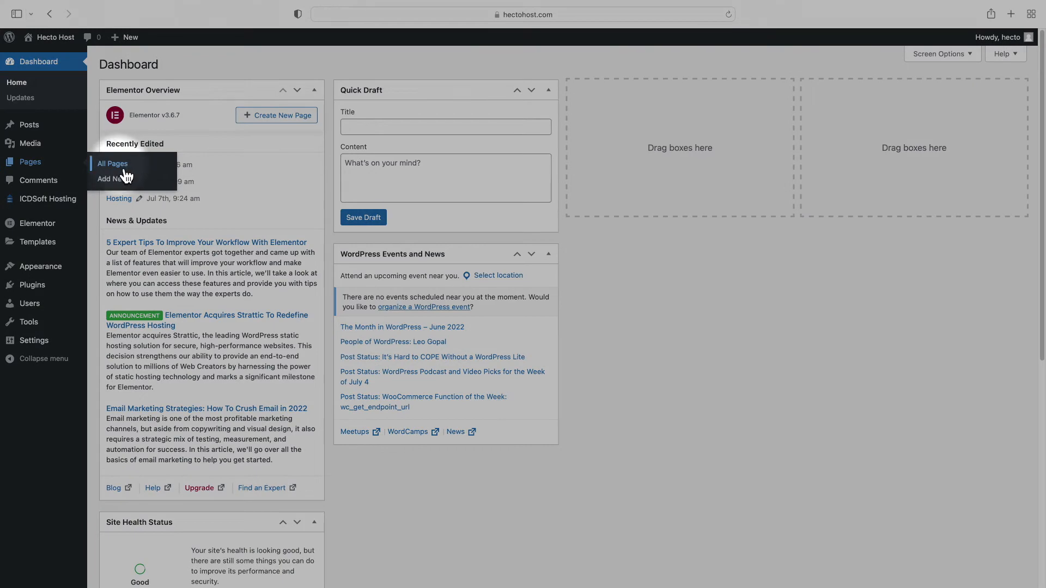
{"action": "left_click", "coordinate": [124, 169]}
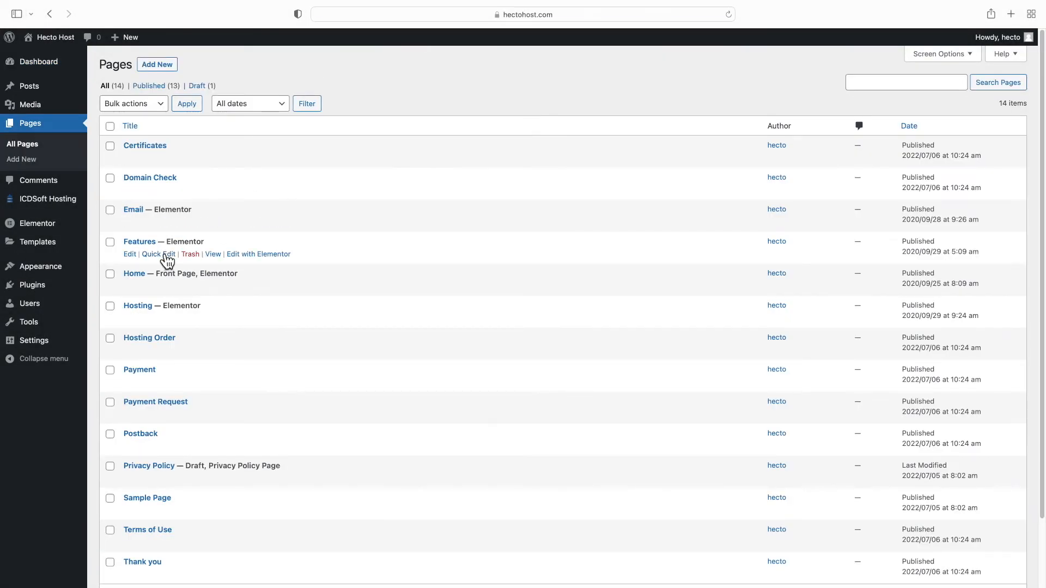
{"action": "left_click", "coordinate": [159, 253]}
{"action": "key", "text": "super+a"}
{"action": "type", "text": "Sup"}
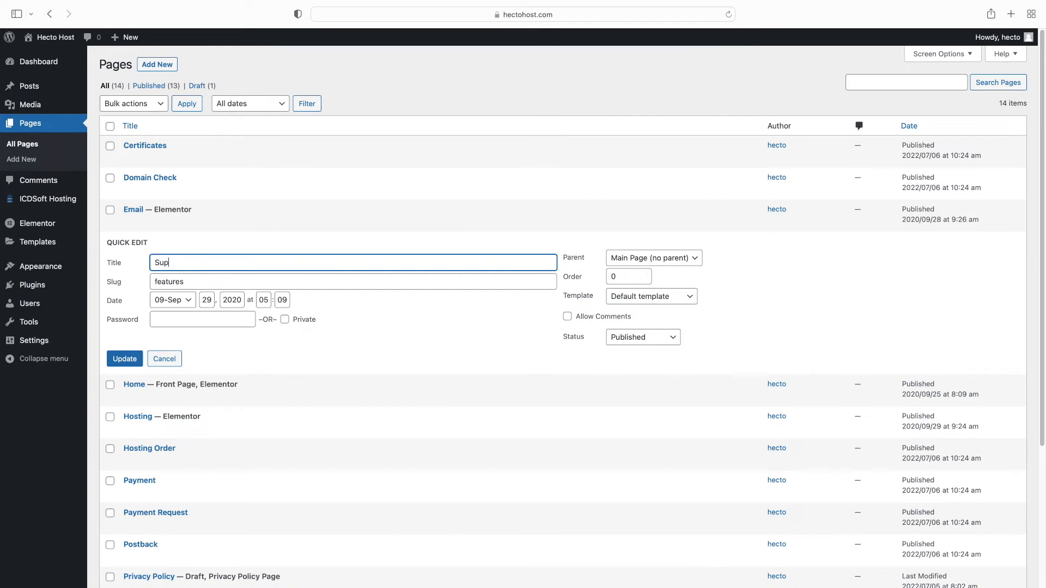
{"action": "key", "text": "Tab"}
{"action": "type", "text": "s"}
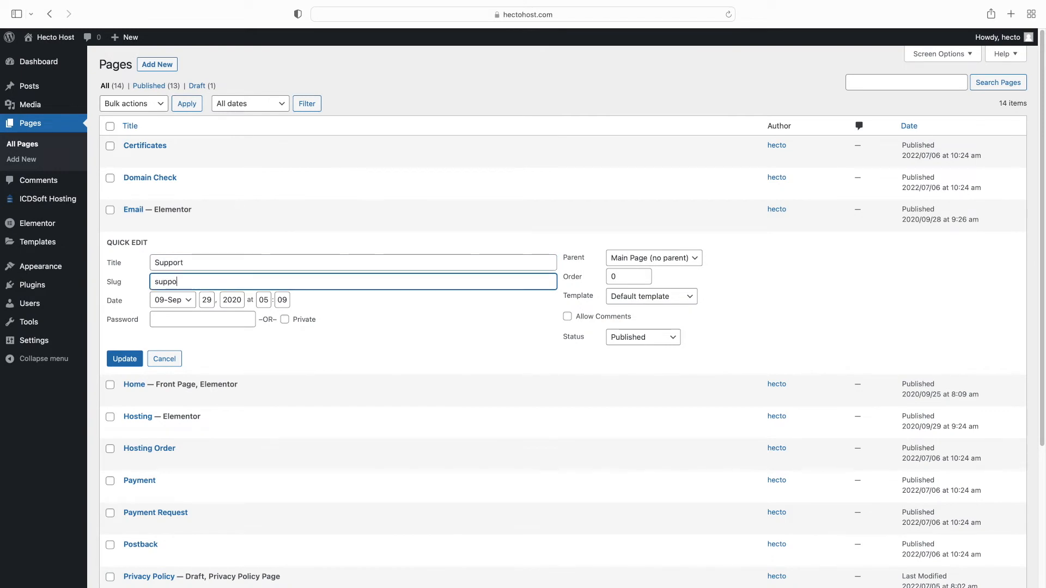
{"action": "left_click", "coordinate": [124, 358]}
{"action": "left_click", "coordinate": [262, 263]}
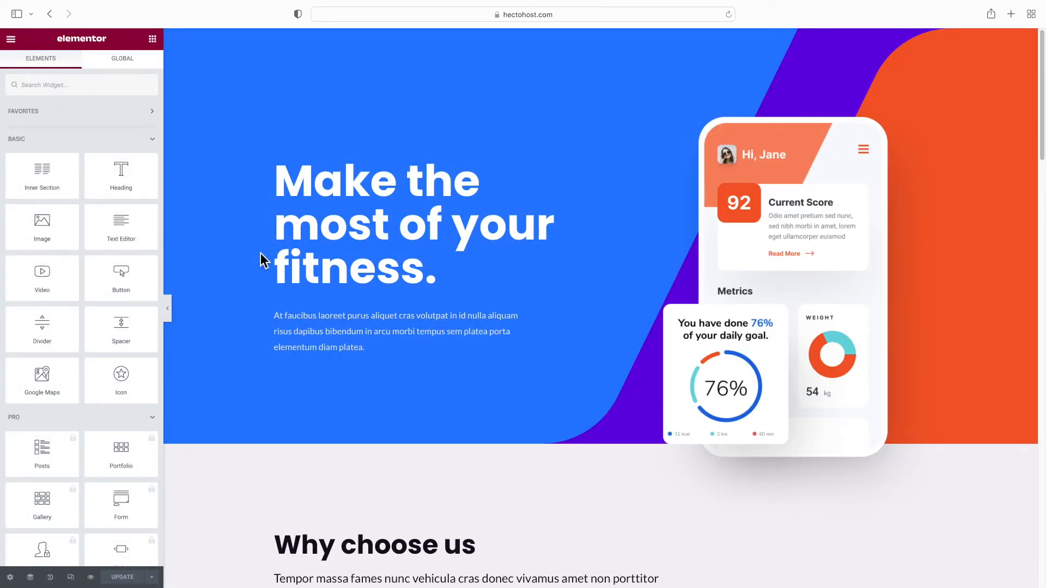
Change the hero heading to 'Need Help?' and delete the paragraph beneath it
{"action": "scroll", "coordinate": [289, 256], "scroll_direction": "down", "scroll_amount": 12}
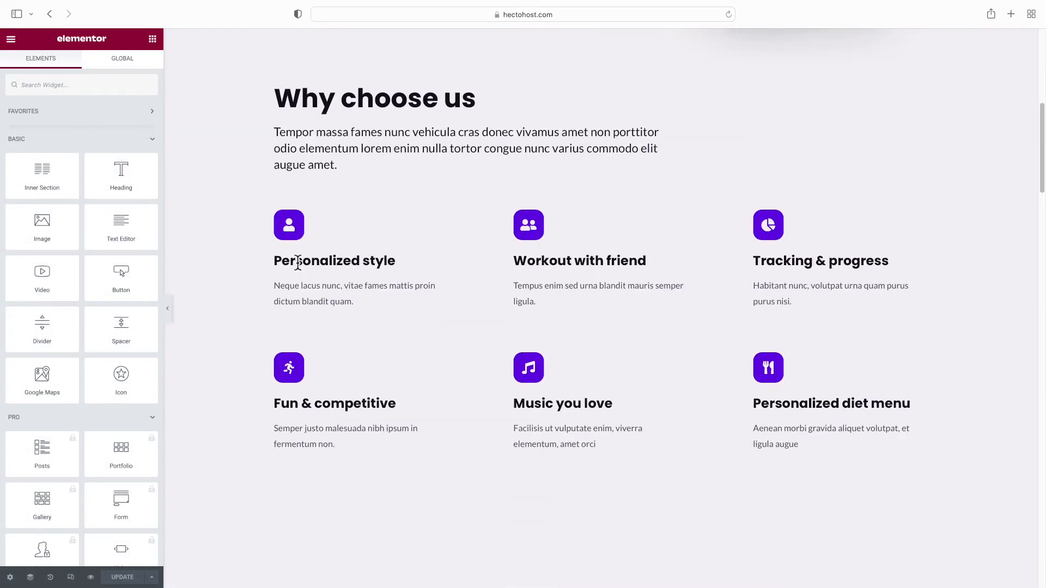
{"action": "scroll", "coordinate": [296, 260], "scroll_direction": "up", "scroll_amount": 12}
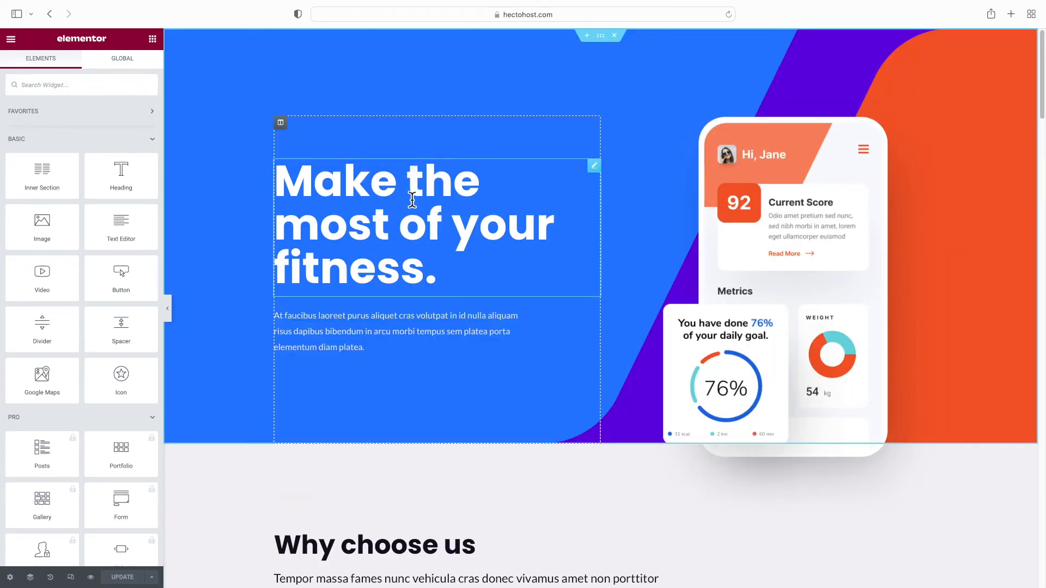
{"action": "triple_click", "coordinate": [397, 204]}
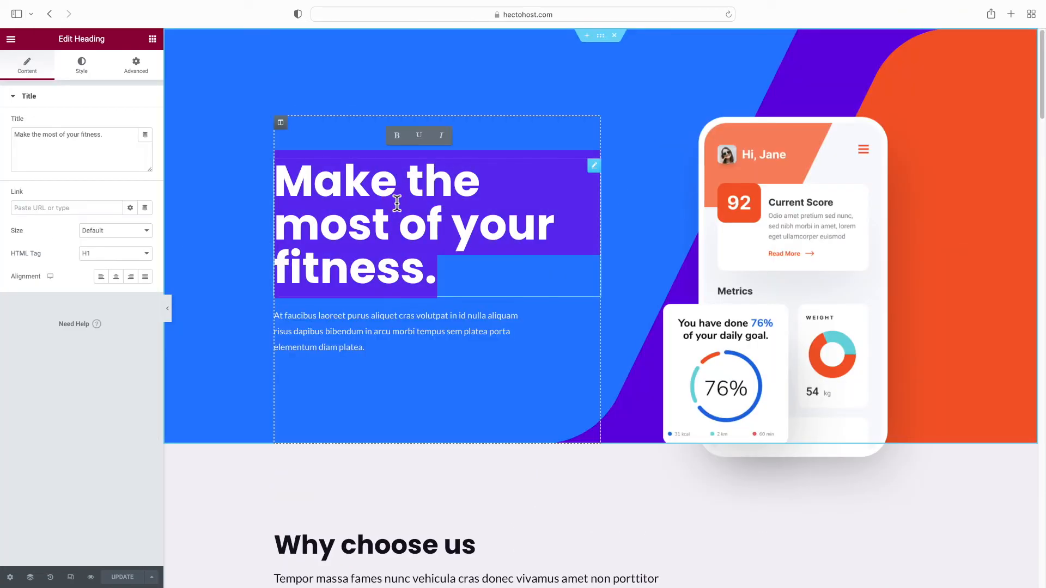
{"action": "type", "text": "Need Help?"}
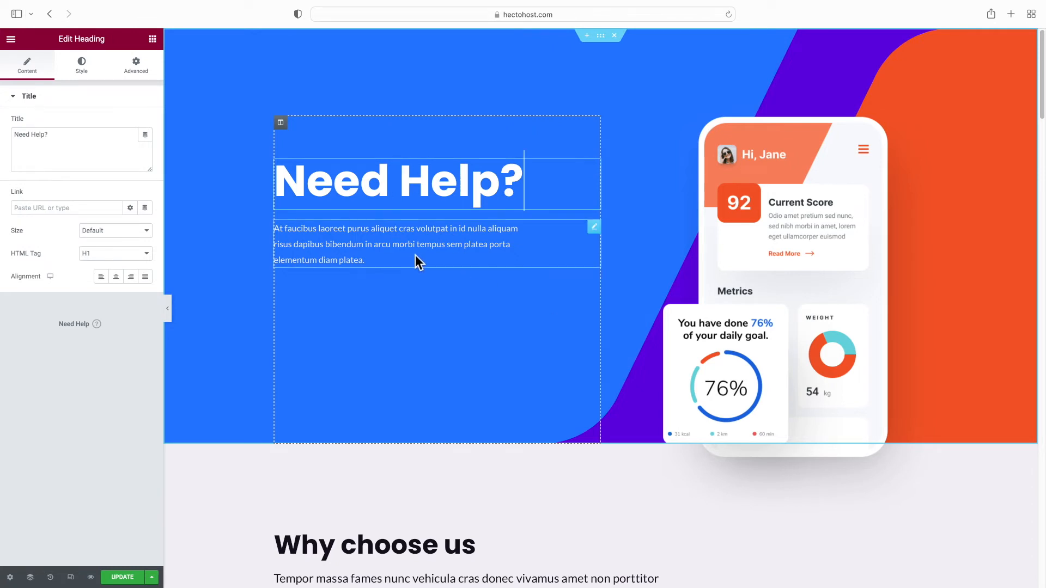
{"action": "right_click", "coordinate": [601, 235]}
{"action": "left_click", "coordinate": [631, 388]}
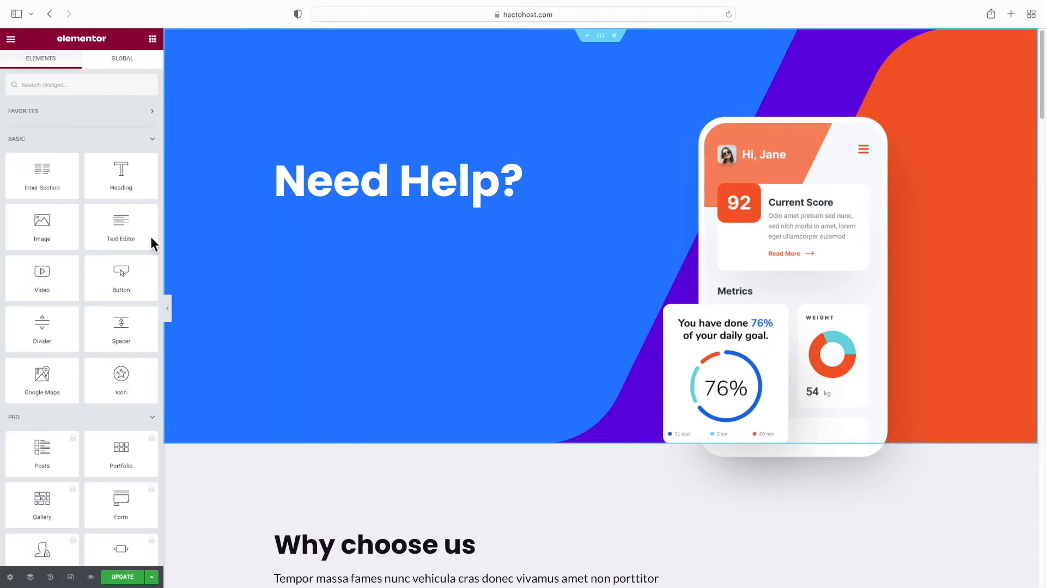
Add a 'Submit Ticket' button under the heading, linked to the pasted support tickets URL
{"action": "left_click_drag", "start_coordinate": [118, 275], "coordinate": [423, 198]}
{"action": "left_click", "coordinate": [118, 149]}
{"action": "key", "text": "ctrl+a"}
{"action": "type", "text": "Submit Ticket"}
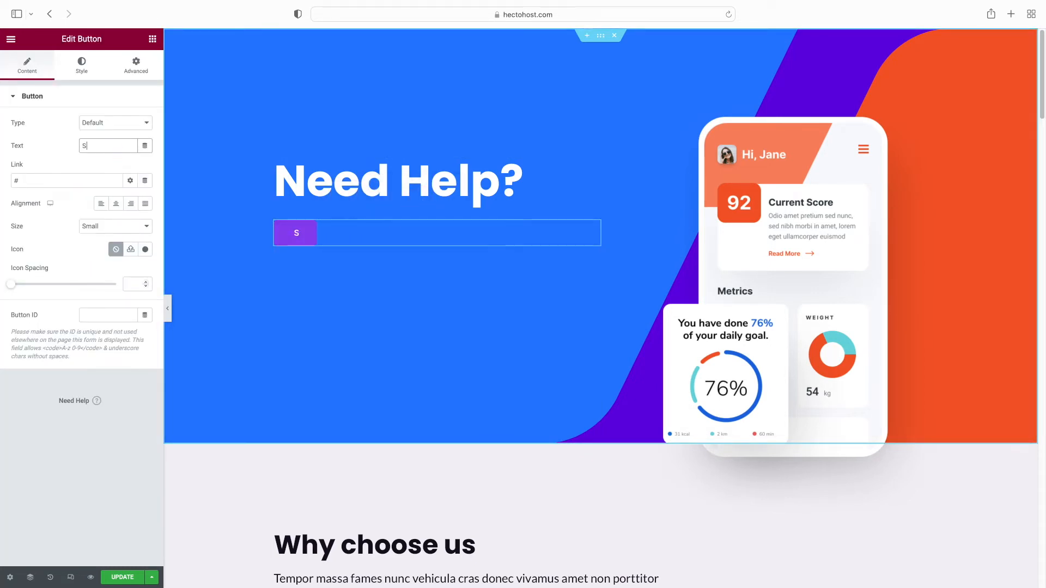
{"action": "left_click", "coordinate": [61, 180]}
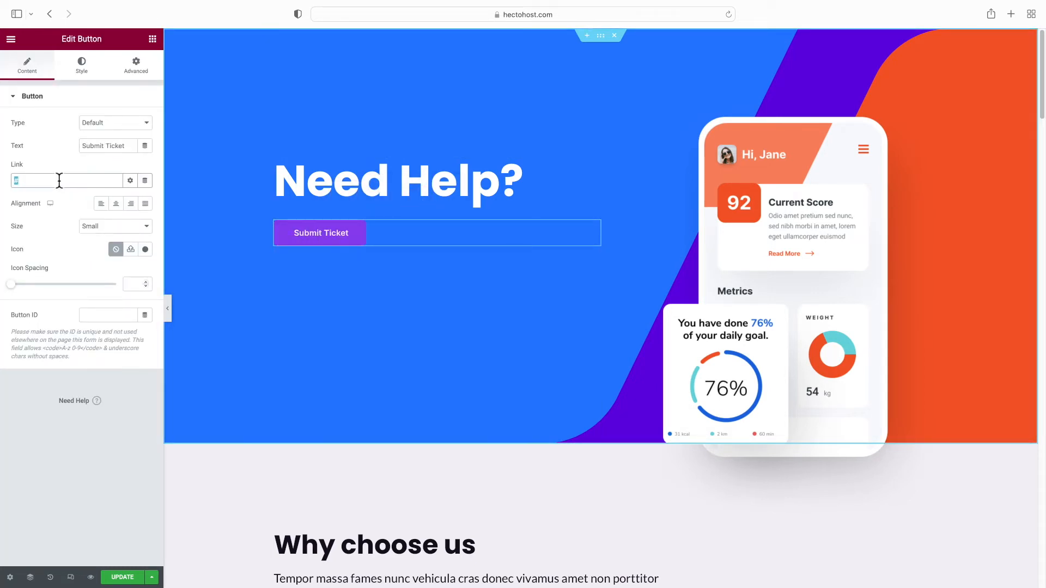
{"action": "type", "text": "https://tickets.yoursupport.com/"}
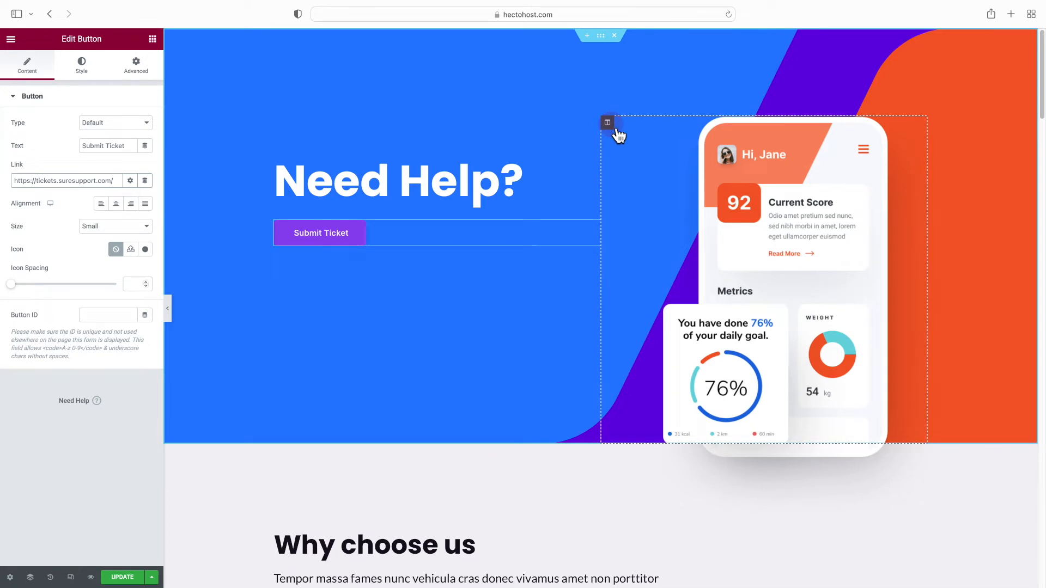
{"action": "right_click", "coordinate": [609, 125]}
Delete the phone mockup column, set section bottom padding 80 and heading column top padding 0
{"action": "left_click", "coordinate": [656, 284]}
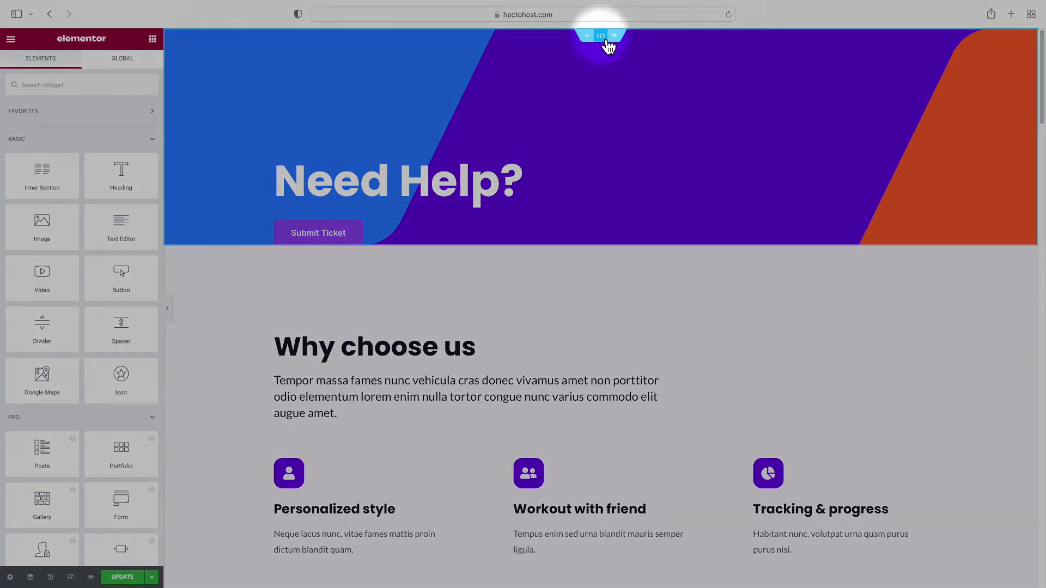
{"action": "left_click", "coordinate": [601, 36]}
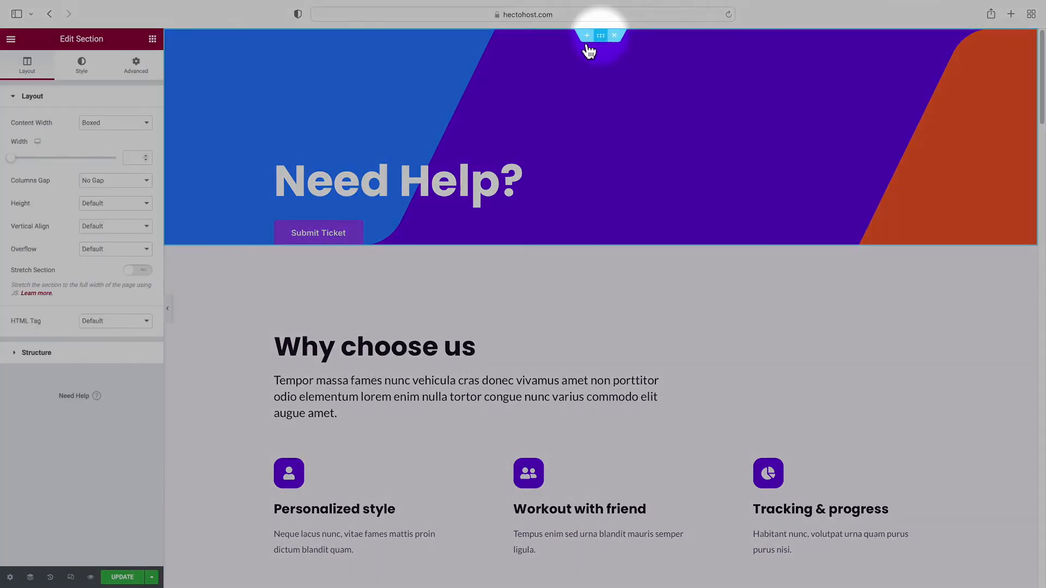
{"action": "left_click", "coordinate": [137, 68]}
{"action": "left_click", "coordinate": [77, 181]}
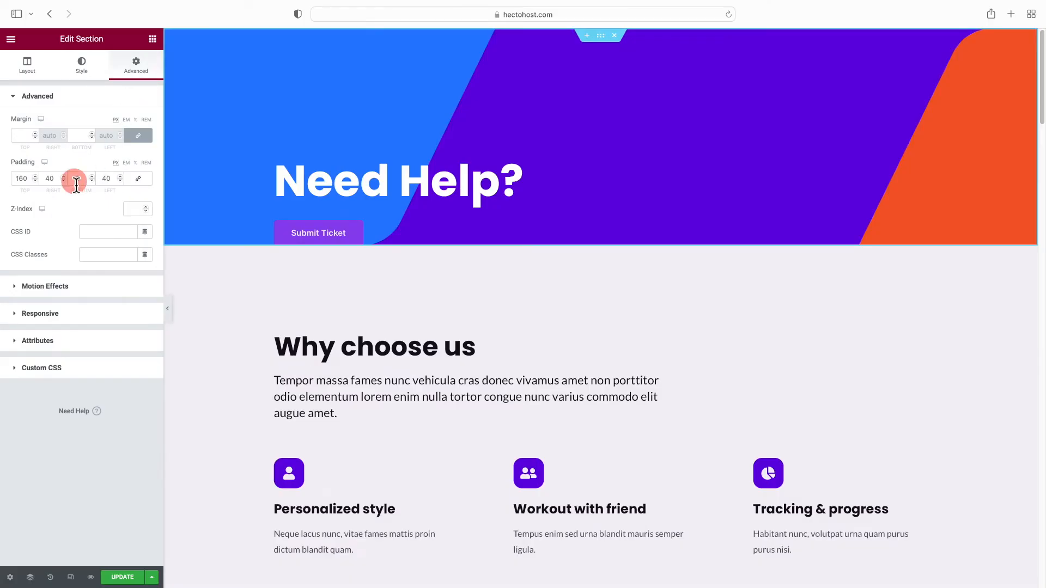
{"action": "type", "text": "80"}
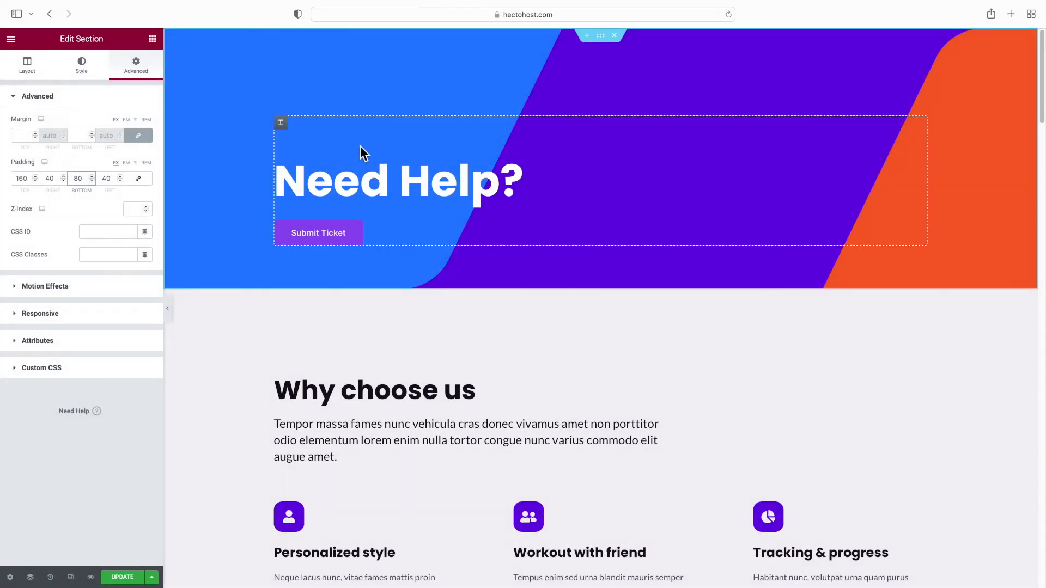
{"action": "left_click", "coordinate": [281, 123]}
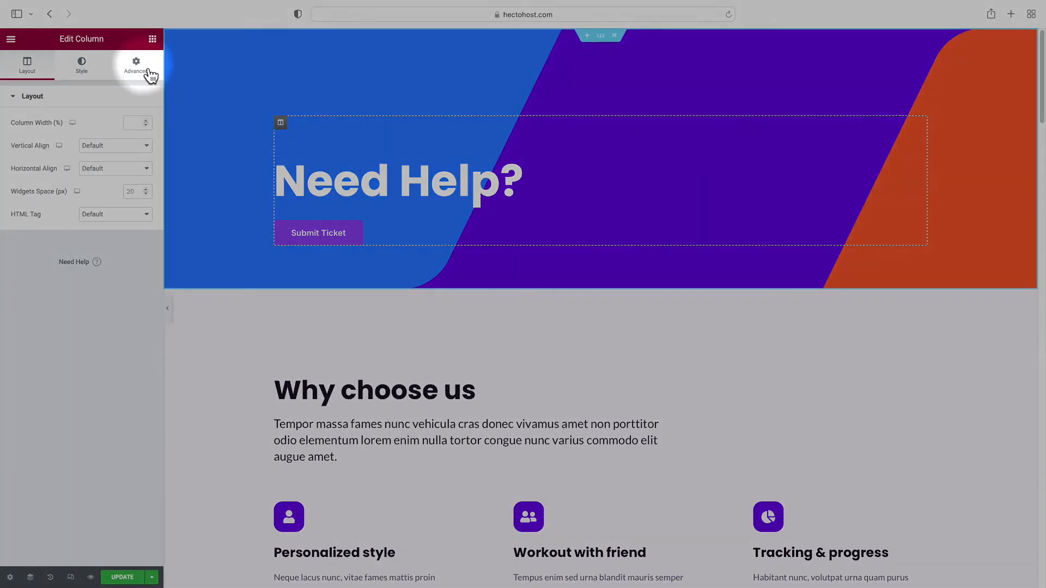
{"action": "left_click", "coordinate": [148, 74]}
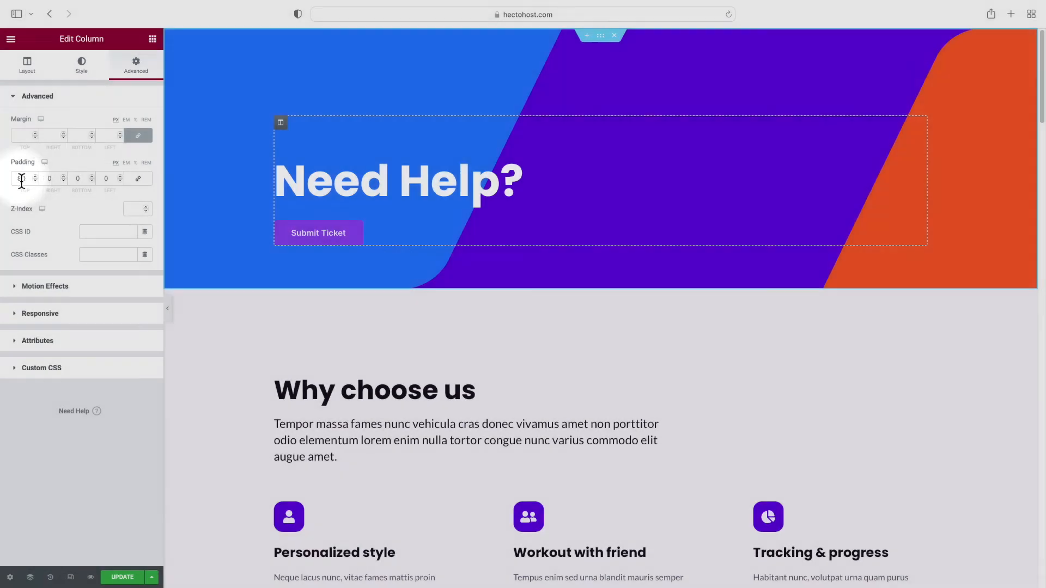
{"action": "double_click", "coordinate": [22, 180]}
{"action": "type", "text": "0"}
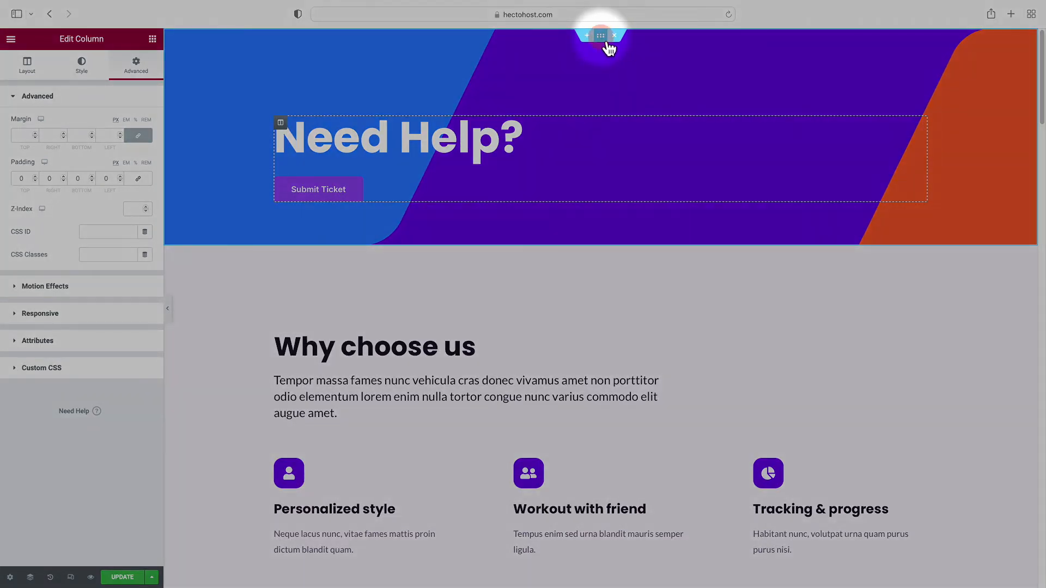
Remove the hero section's background image
{"action": "left_click", "coordinate": [604, 39]}
{"action": "left_click", "coordinate": [87, 68]}
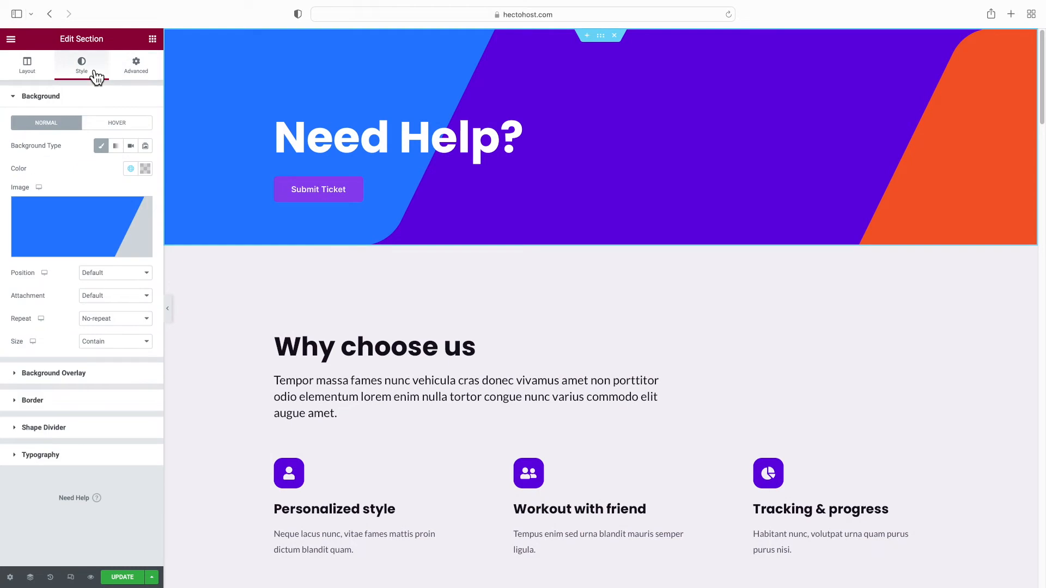
{"action": "mouse_move", "coordinate": [64, 227]}
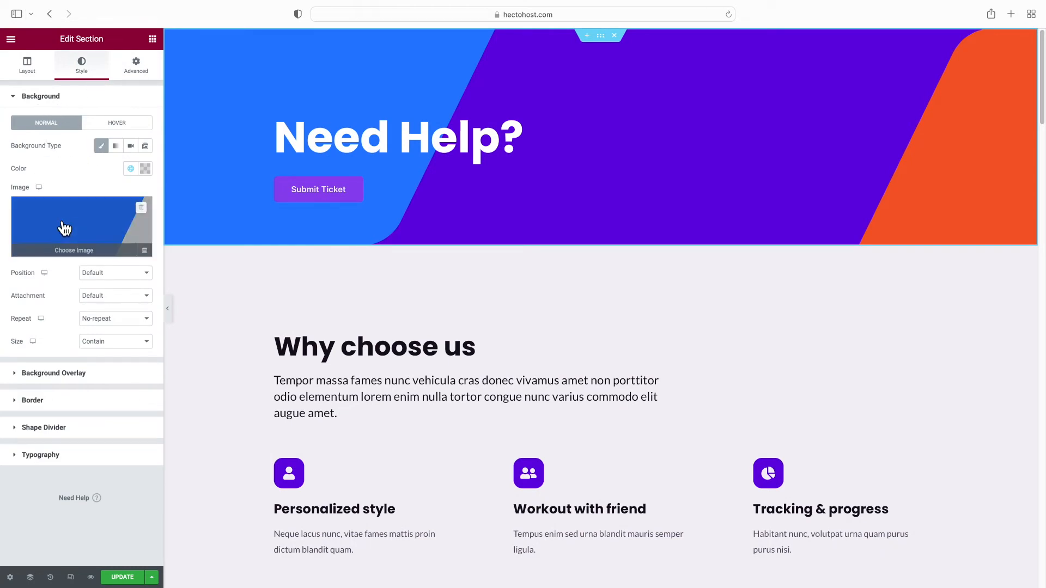
{"action": "left_click", "coordinate": [142, 209]}
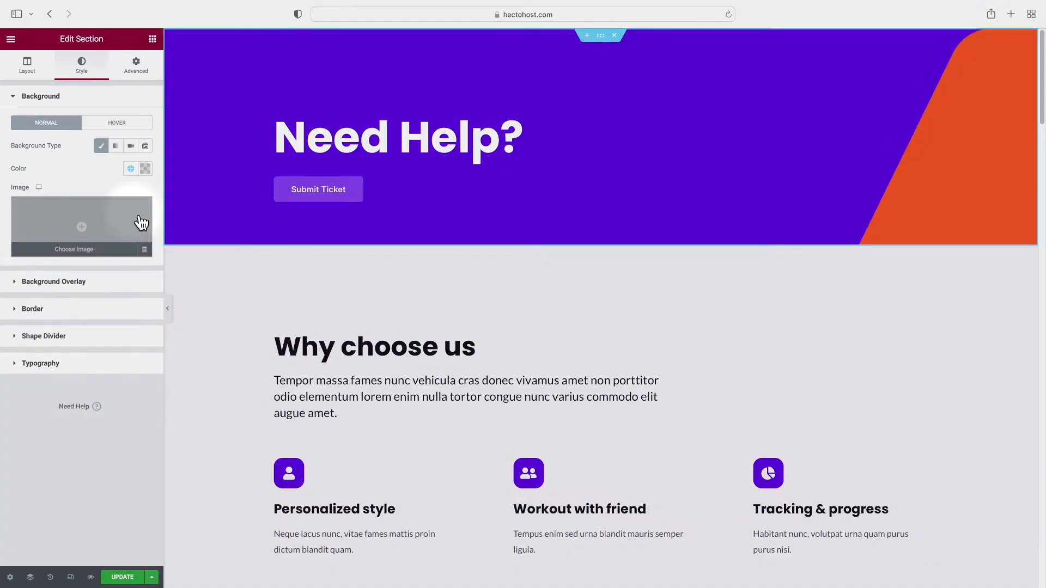
Open unsplash.com in a new browser tab
{"action": "key", "text": "super+t"}
{"action": "type", "text": "unsplash"}
{"action": "key", "text": "Return"}
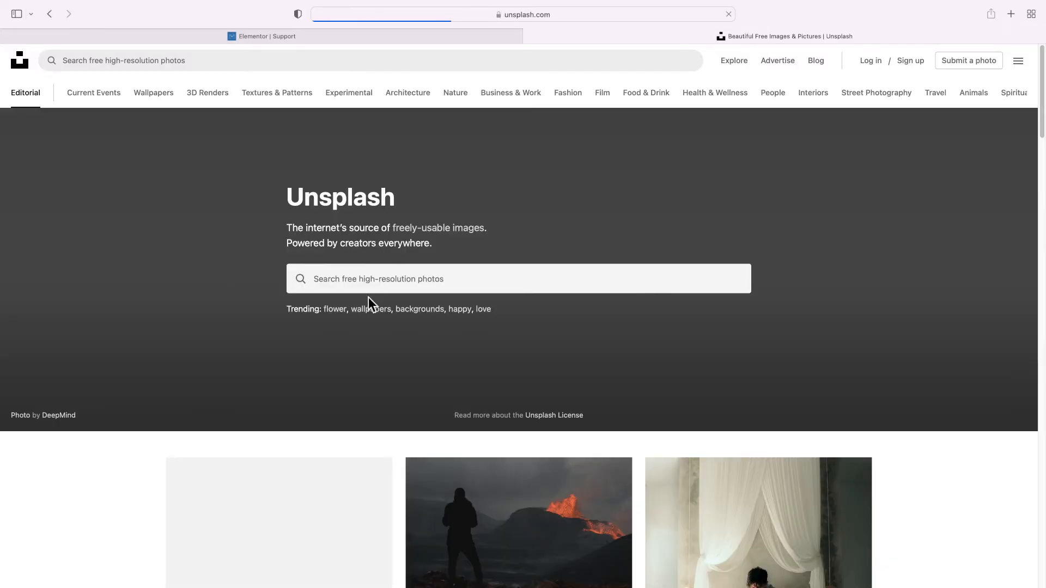
Search Unsplash for 'safety swimming' and download the orange life buoy photo
{"action": "left_click", "coordinate": [381, 283]}
{"action": "type", "text": "safety s"}
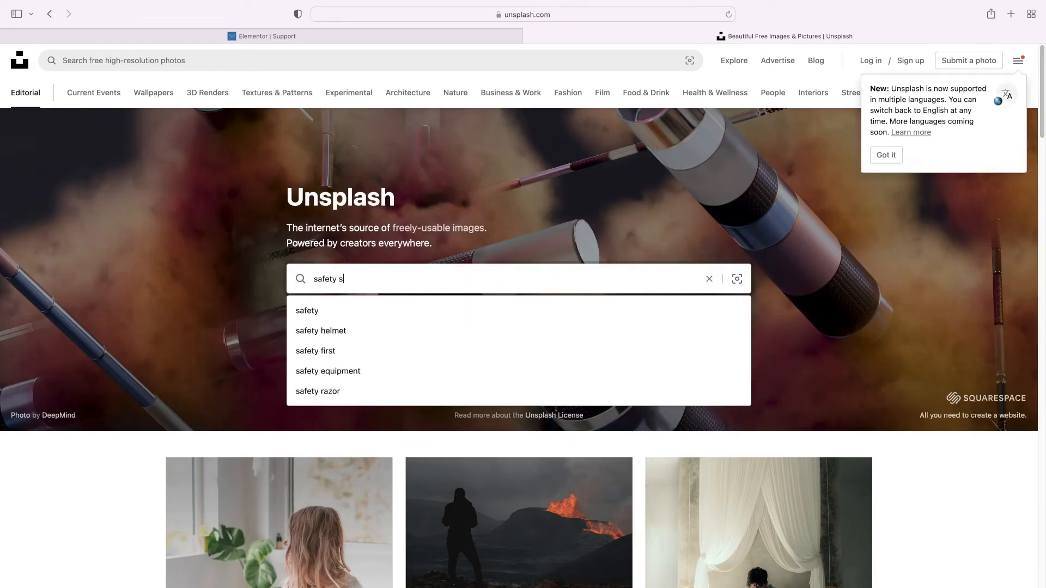
{"action": "type", "text": "wimming"}
{"action": "key", "text": "Return"}
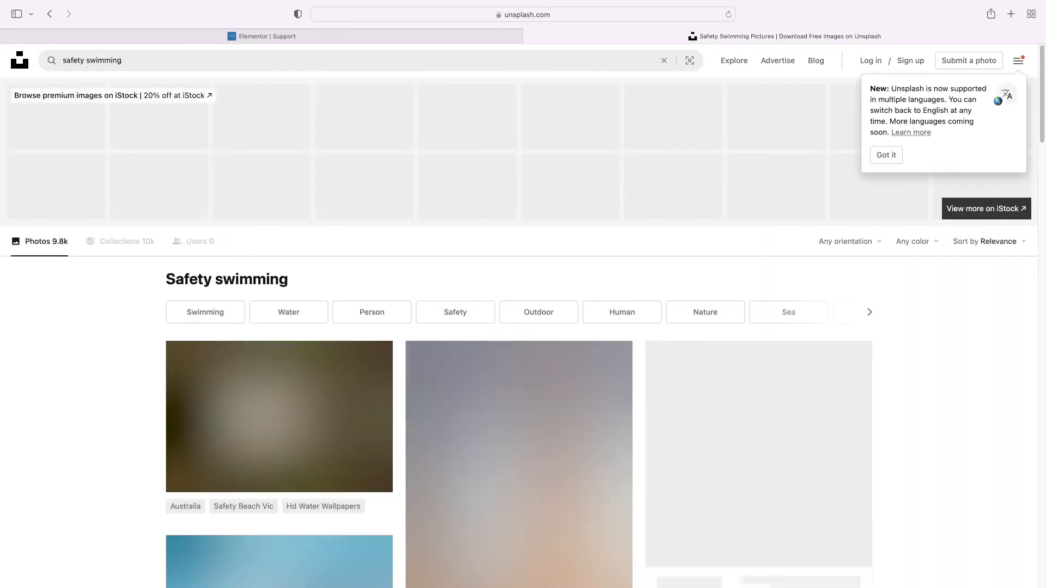
{"action": "scroll", "coordinate": [649, 261], "scroll_direction": "down", "scroll_amount": 7}
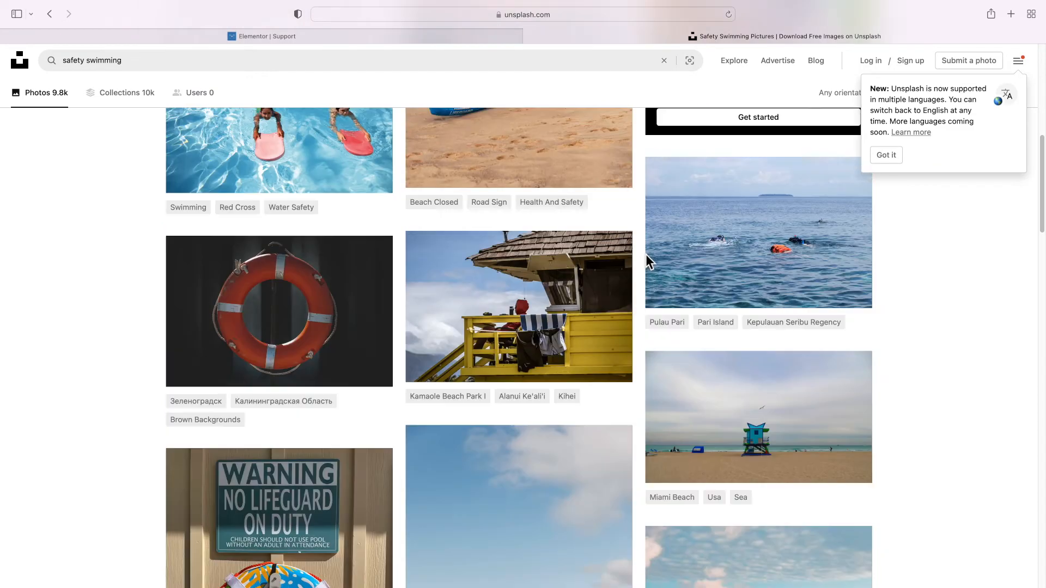
{"action": "scroll", "coordinate": [647, 260], "scroll_direction": "down", "scroll_amount": 4}
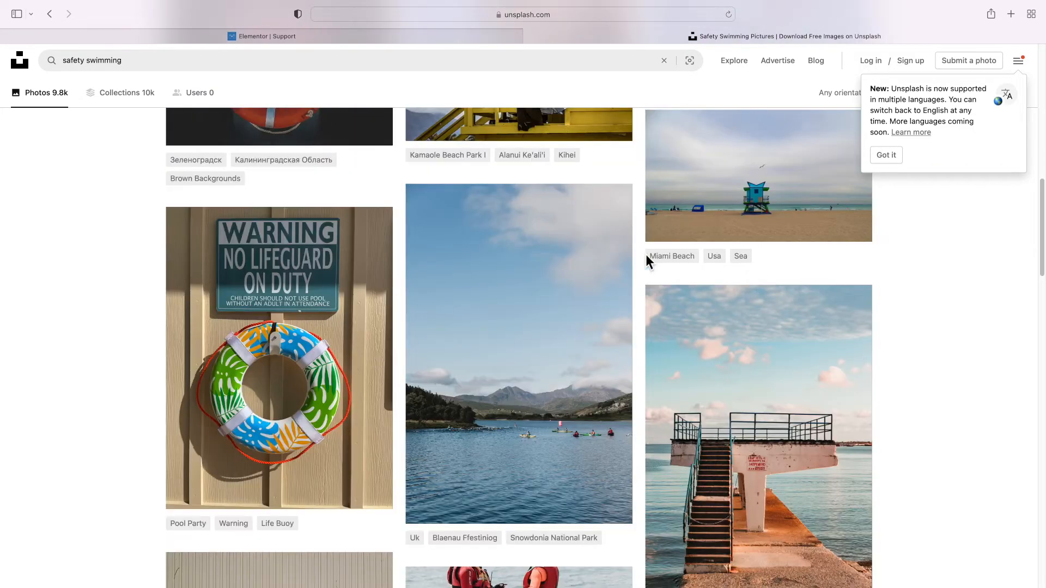
{"action": "scroll", "coordinate": [647, 259], "scroll_direction": "down", "scroll_amount": 4}
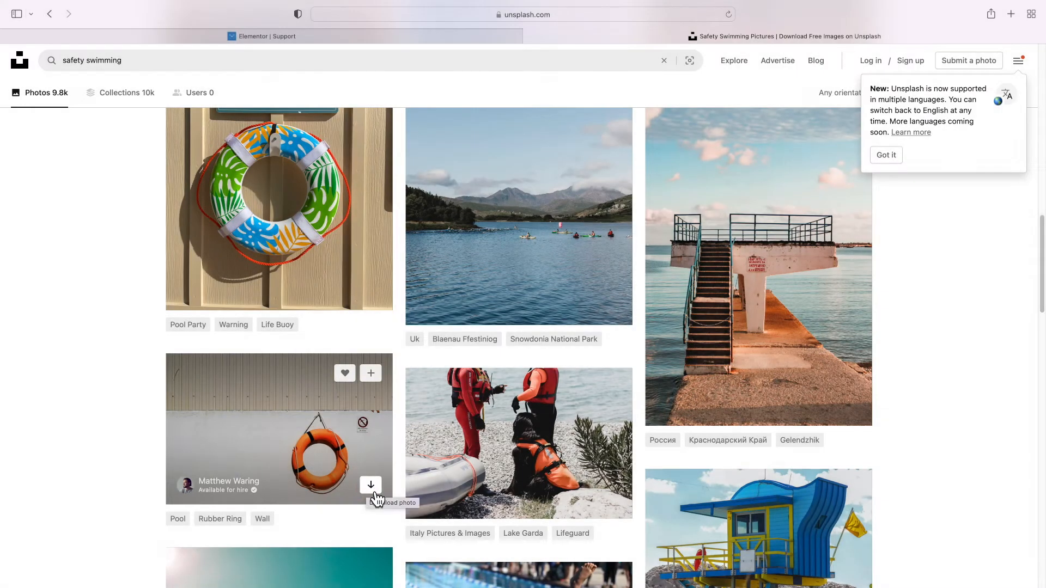
{"action": "left_click", "coordinate": [371, 485]}
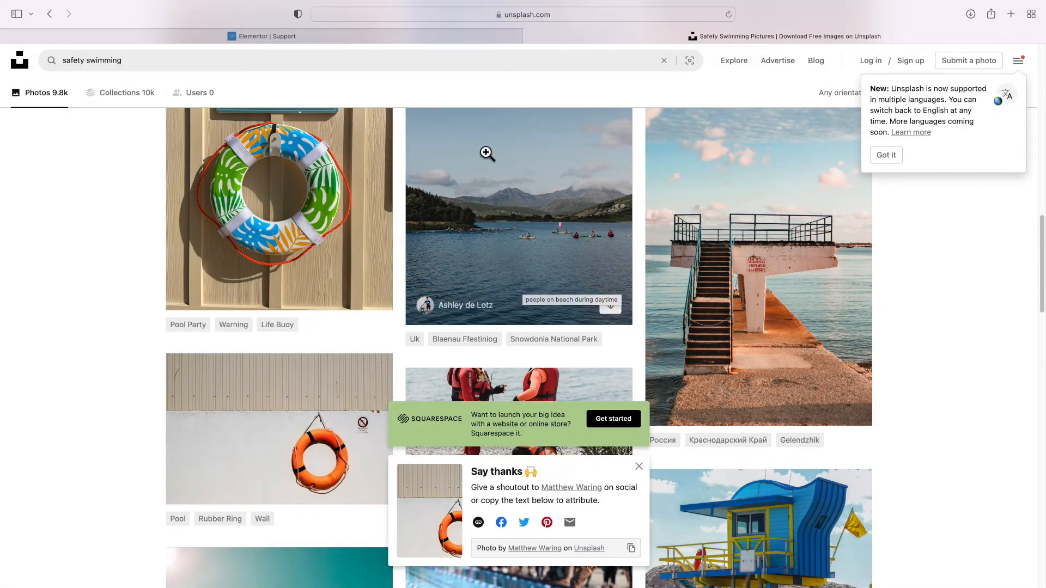
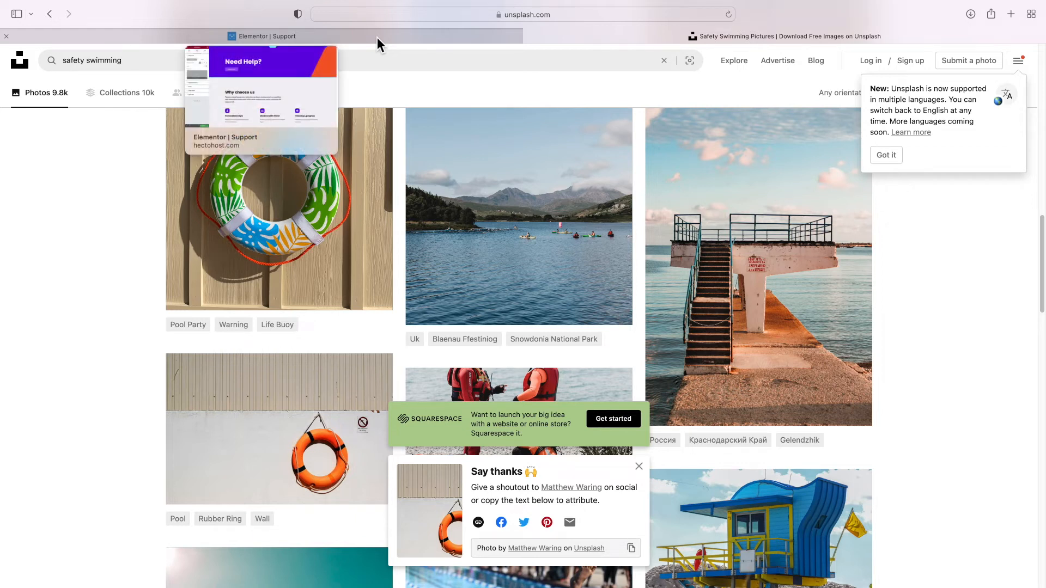
Switch back to the Elementor | Support tab in Safari
{"action": "left_click", "coordinate": [377, 37]}
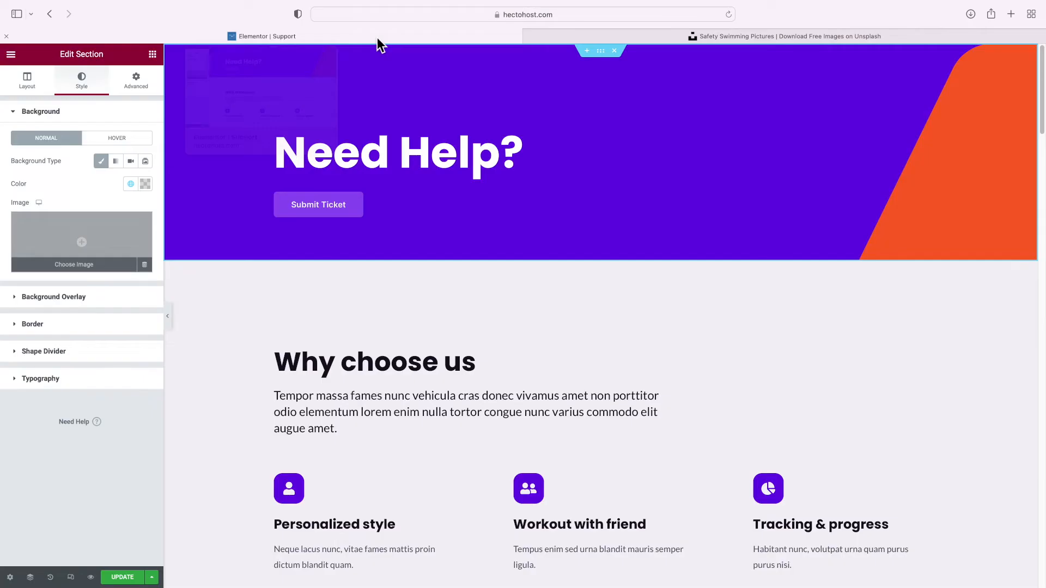
Upload the downloaded life-ring jpg and insert it as the banner section's background image
{"action": "left_click", "coordinate": [86, 273]}
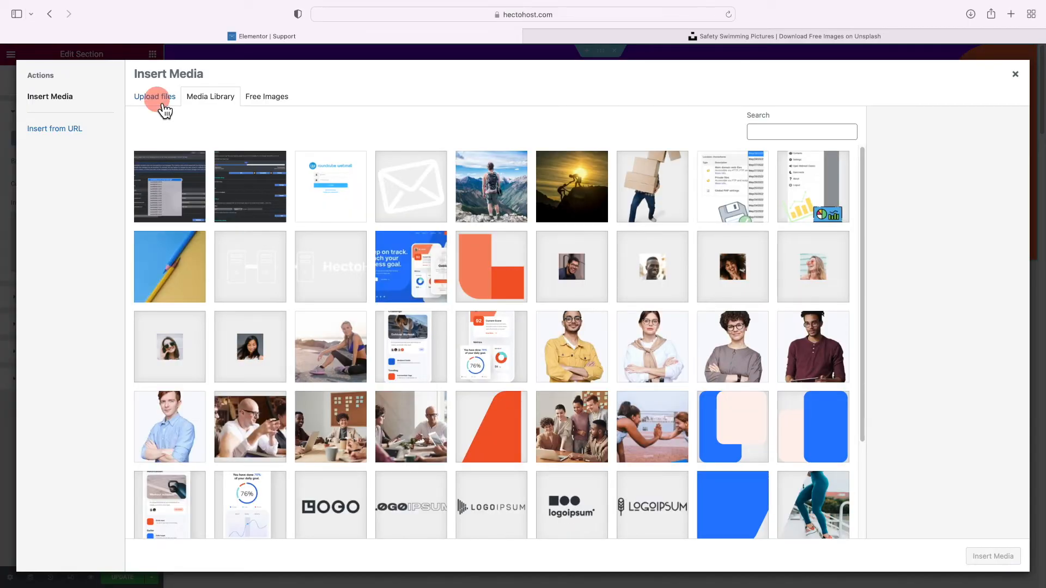
{"action": "left_click", "coordinate": [162, 100]}
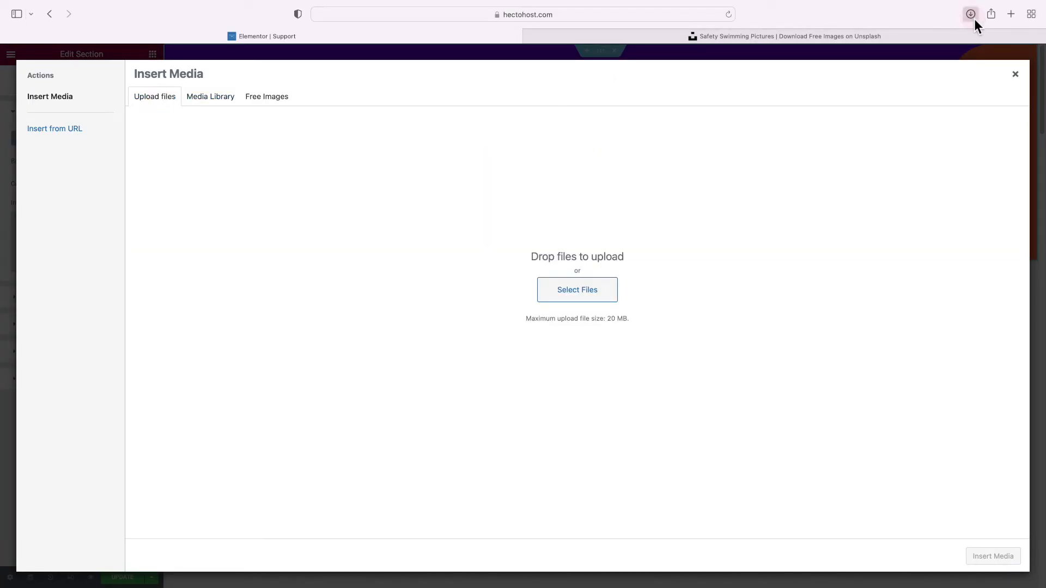
{"action": "left_click", "coordinate": [974, 18]}
{"action": "left_click_drag", "start_coordinate": [904, 63], "coordinate": [571, 202]}
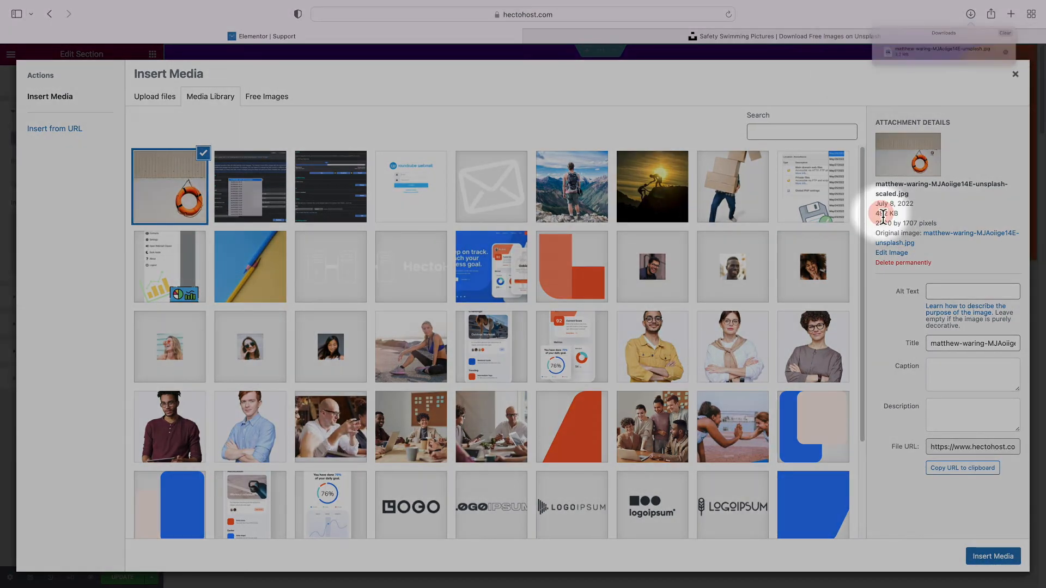
{"action": "triple_click", "coordinate": [883, 216]}
{"action": "left_click", "coordinate": [883, 217]}
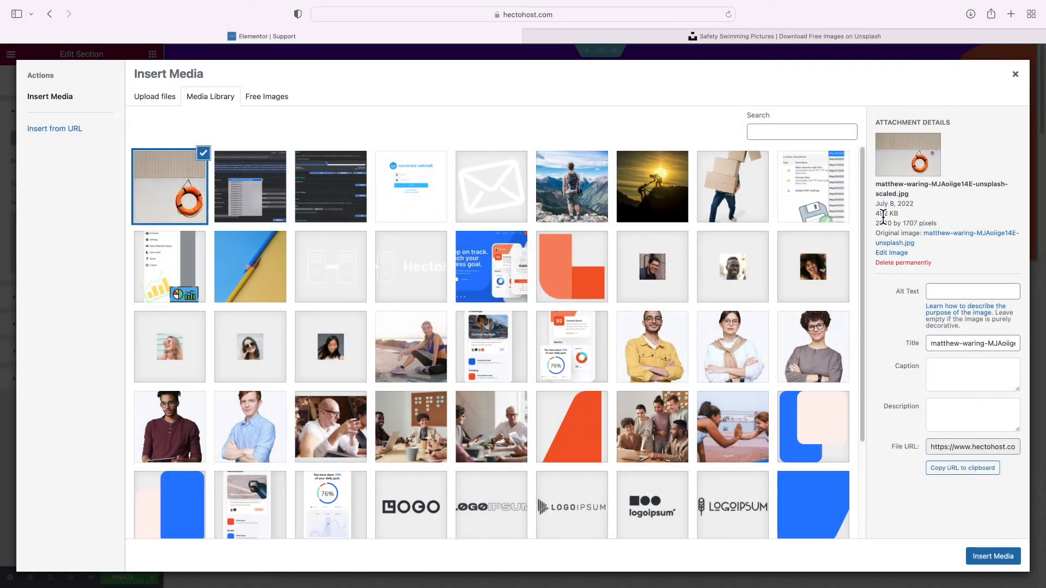
{"action": "left_click", "coordinate": [991, 556]}
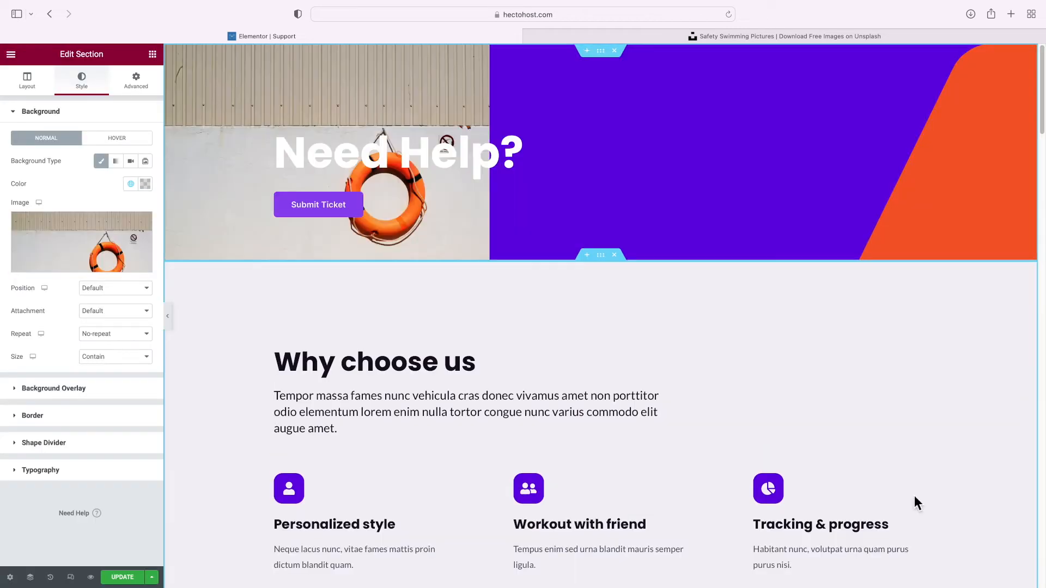
Set the background position to Center Center and the size to Default
{"action": "left_click", "coordinate": [122, 294]}
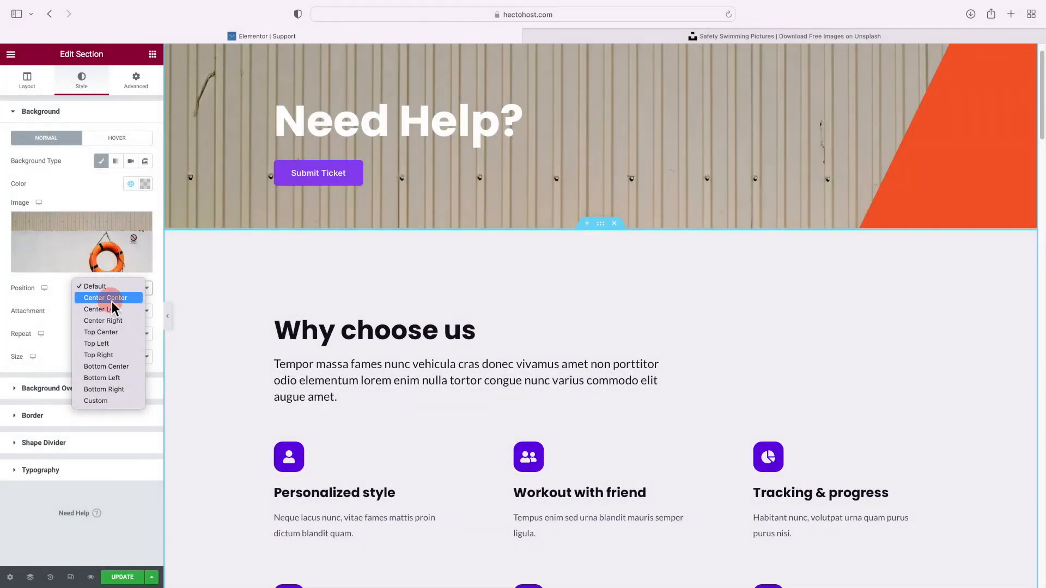
{"action": "left_click", "coordinate": [112, 300]}
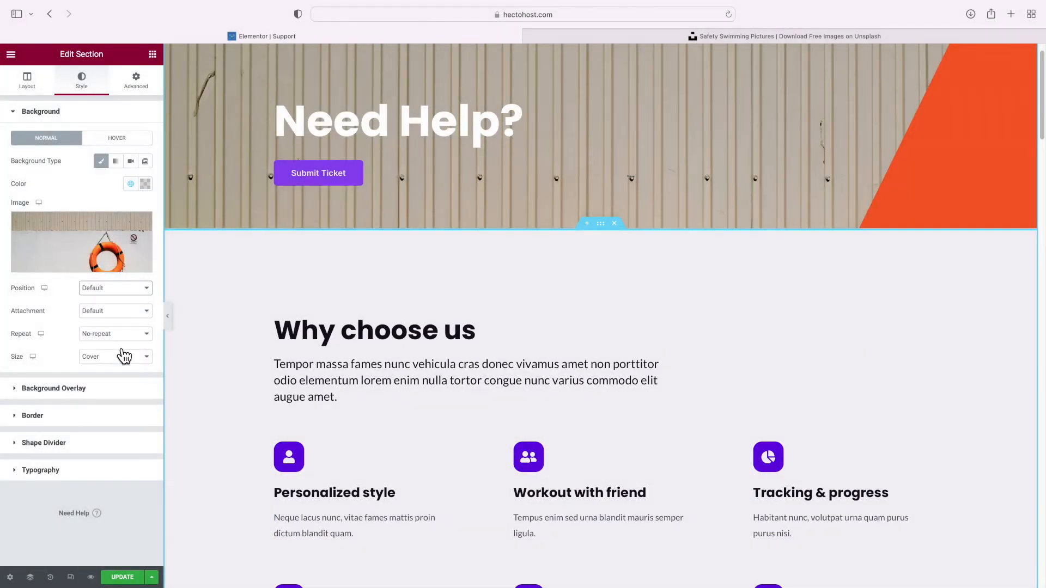
{"action": "left_click", "coordinate": [116, 355]}
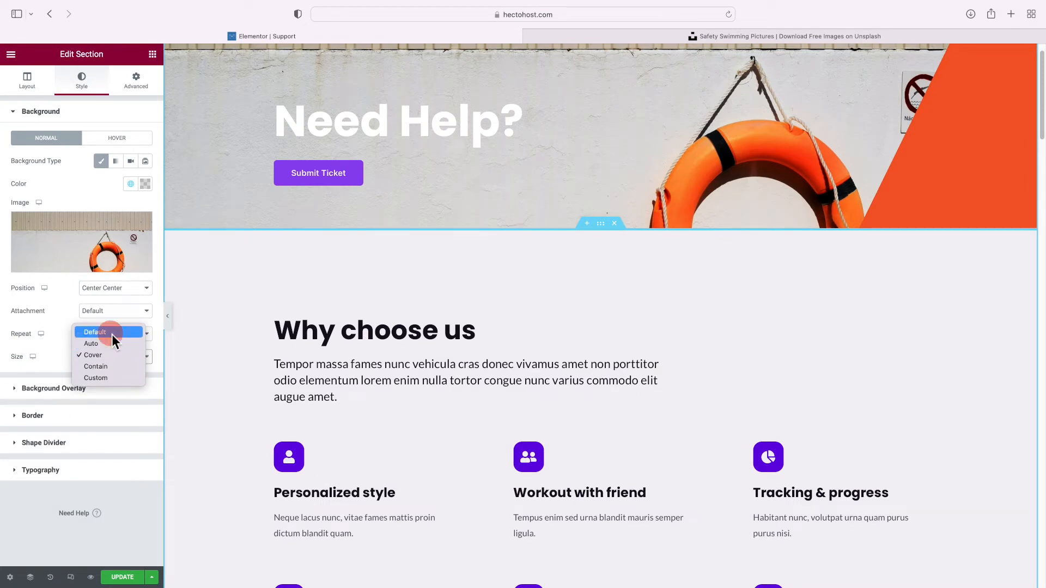
{"action": "left_click", "coordinate": [113, 333]}
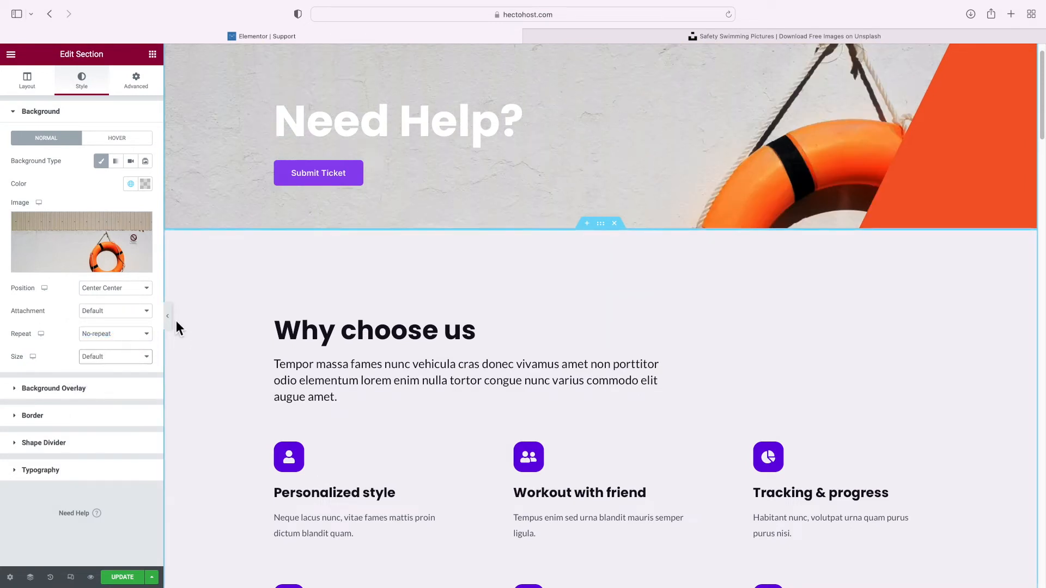
Retitle the heading 'A Support Team You Can Count On' and delete the placeholder paragraph
{"action": "scroll", "coordinate": [463, 289], "scroll_direction": "down", "scroll_amount": 5}
{"action": "left_click", "coordinate": [418, 234]}
{"action": "triple_click", "coordinate": [418, 234]}
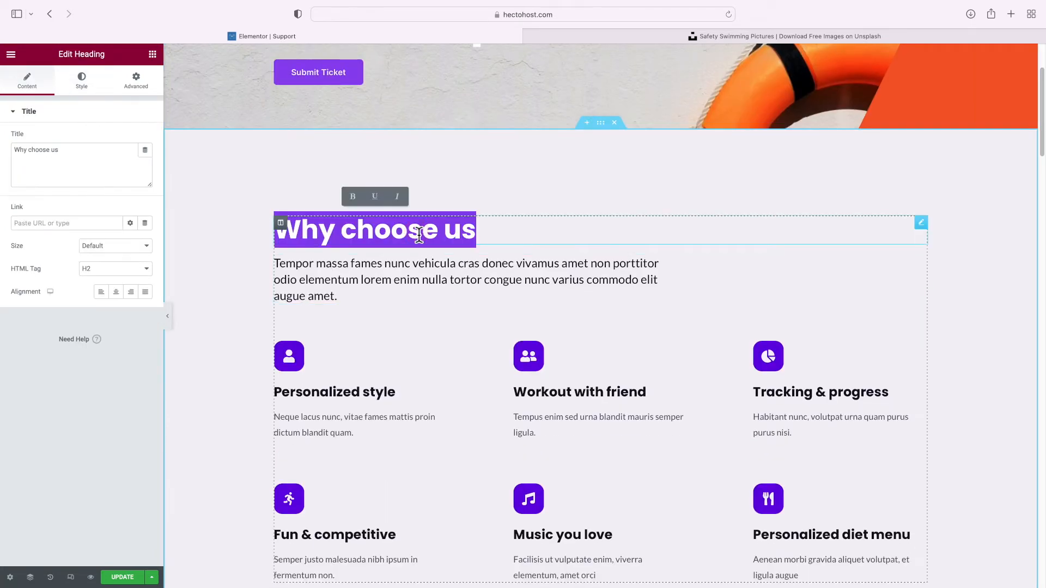
{"action": "type", "text": "A Support Team You Can Count On"}
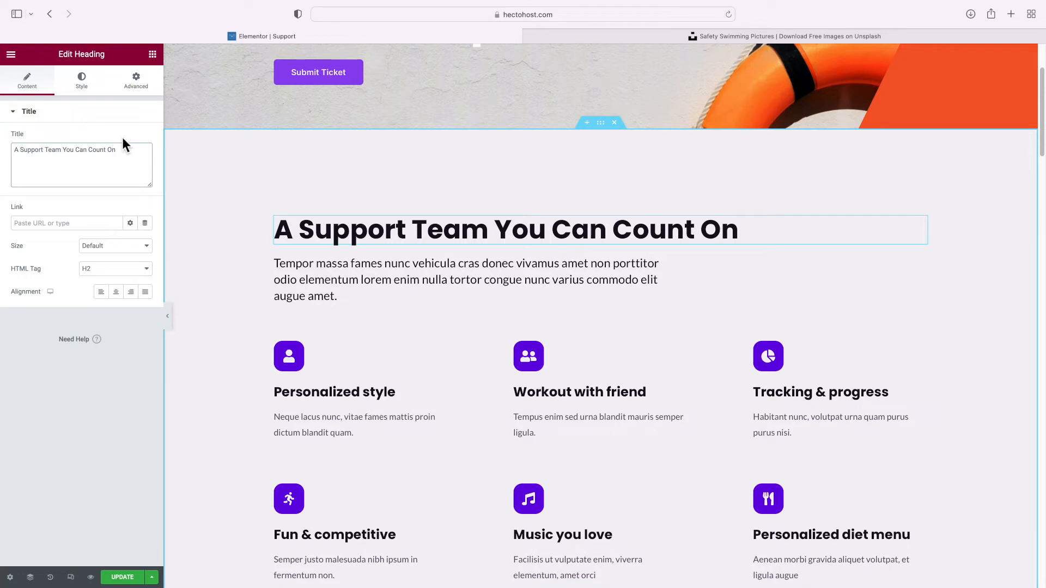
{"action": "left_click", "coordinate": [561, 299]}
{"action": "right_click", "coordinate": [922, 263]}
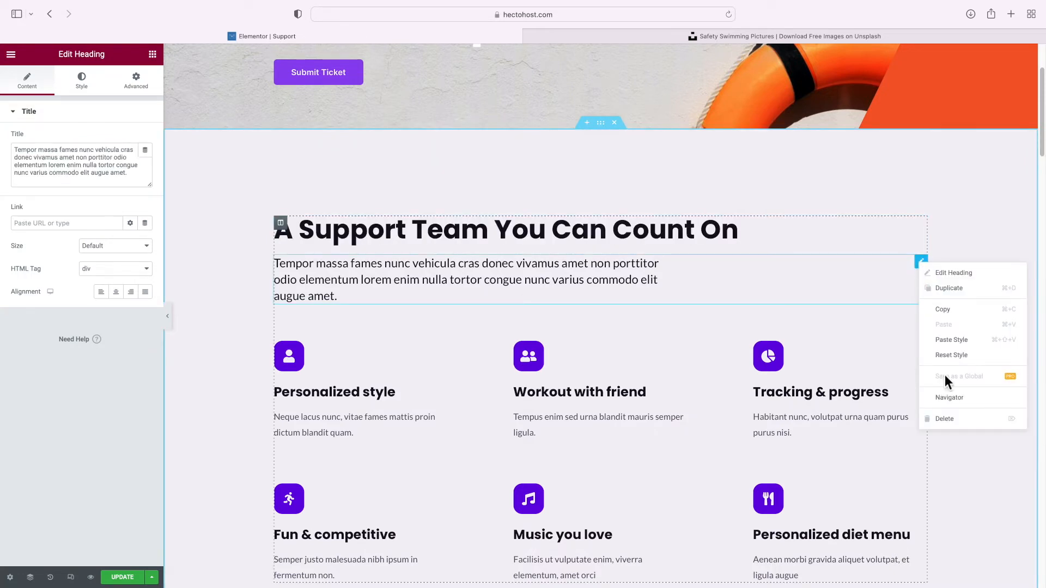
{"action": "left_click", "coordinate": [948, 419]}
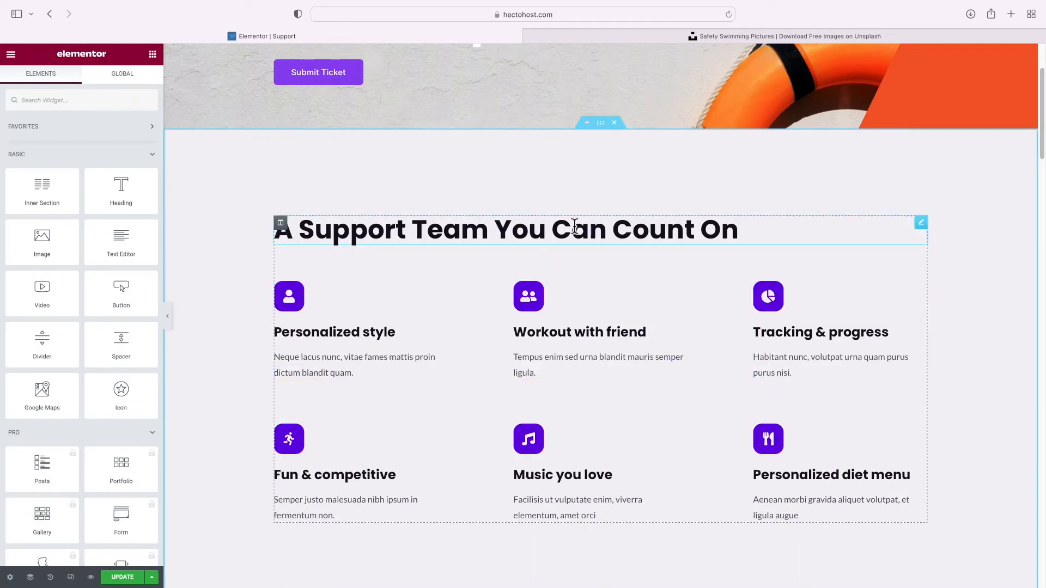
Set the features section's top padding to 100
{"action": "left_click", "coordinate": [600, 123]}
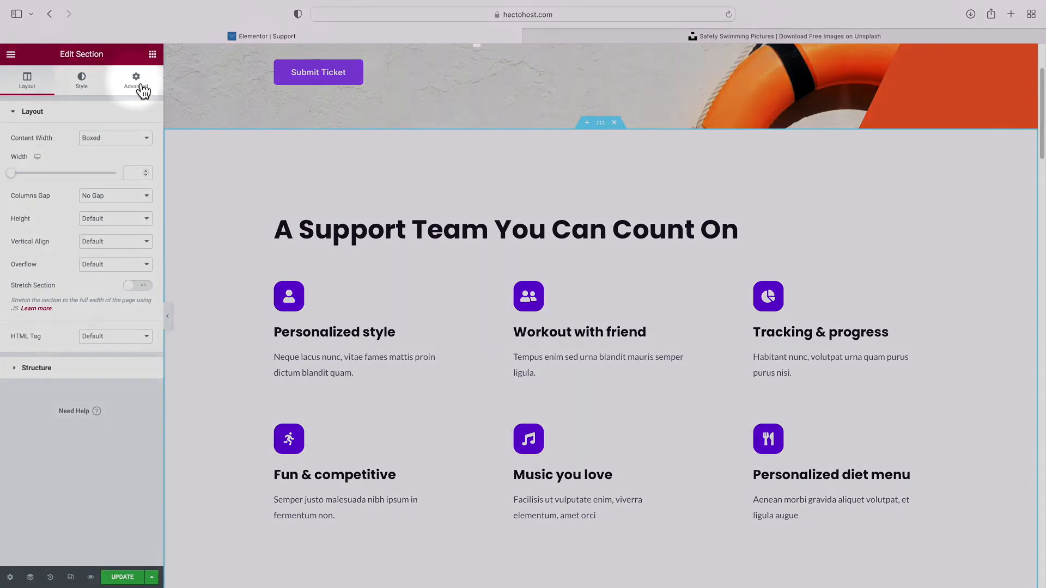
{"action": "left_click", "coordinate": [141, 87]}
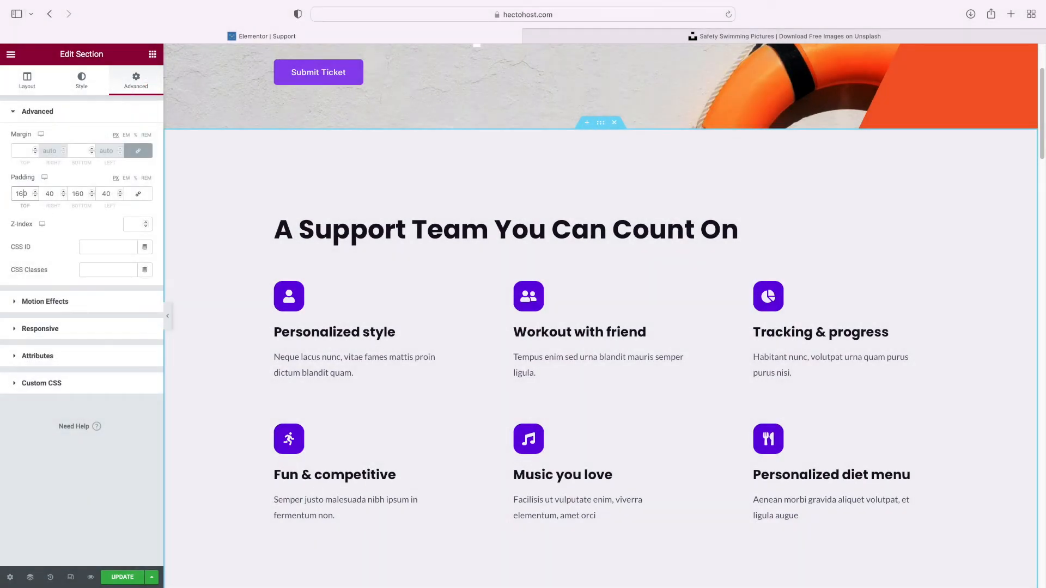
{"action": "key", "text": "BackSpace"}
{"action": "type", "text": "0"}
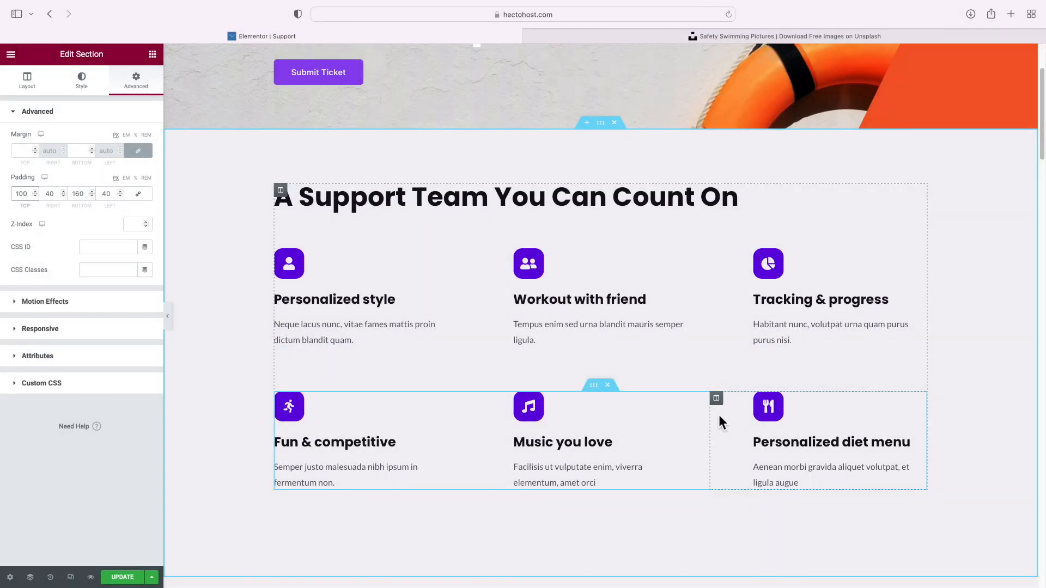
Delete the third column from both the top and bottom rows
{"action": "right_click", "coordinate": [718, 258]}
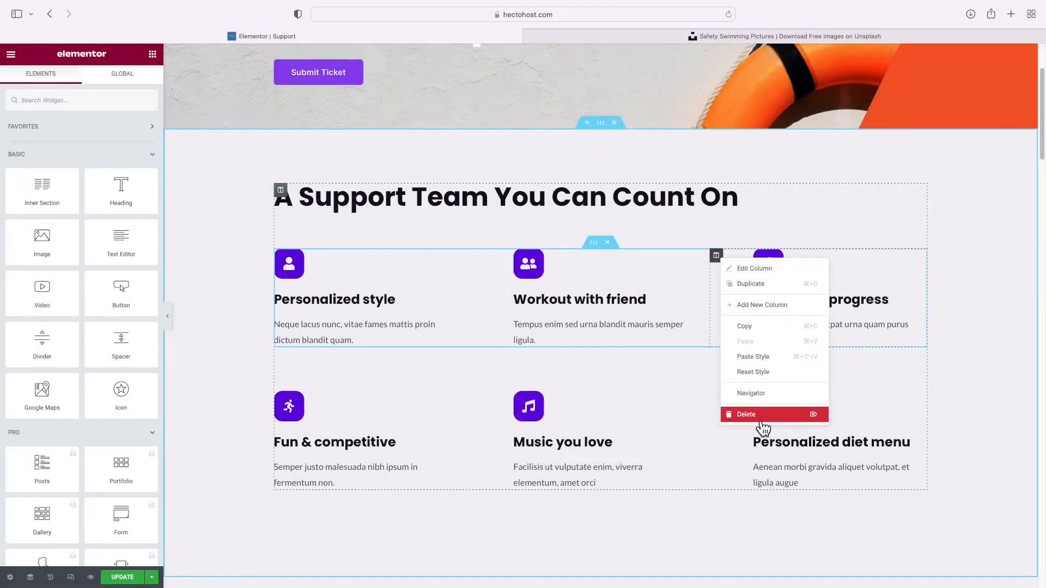
{"action": "left_click", "coordinate": [762, 422]}
{"action": "right_click", "coordinate": [718, 381]}
{"action": "left_click", "coordinate": [763, 537]}
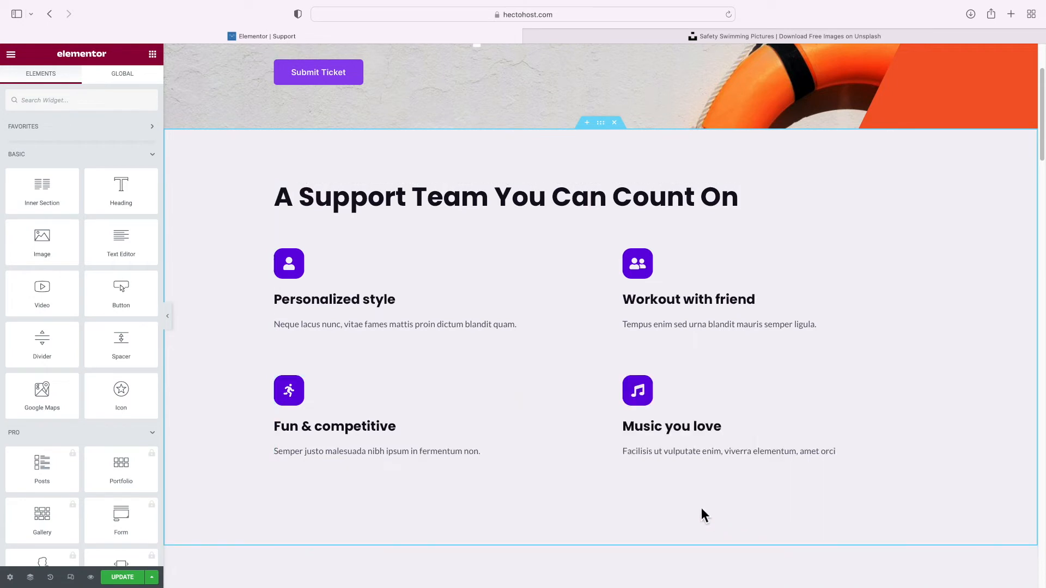
Set the feature boxes' icon position to left
{"action": "left_click", "coordinate": [286, 277]}
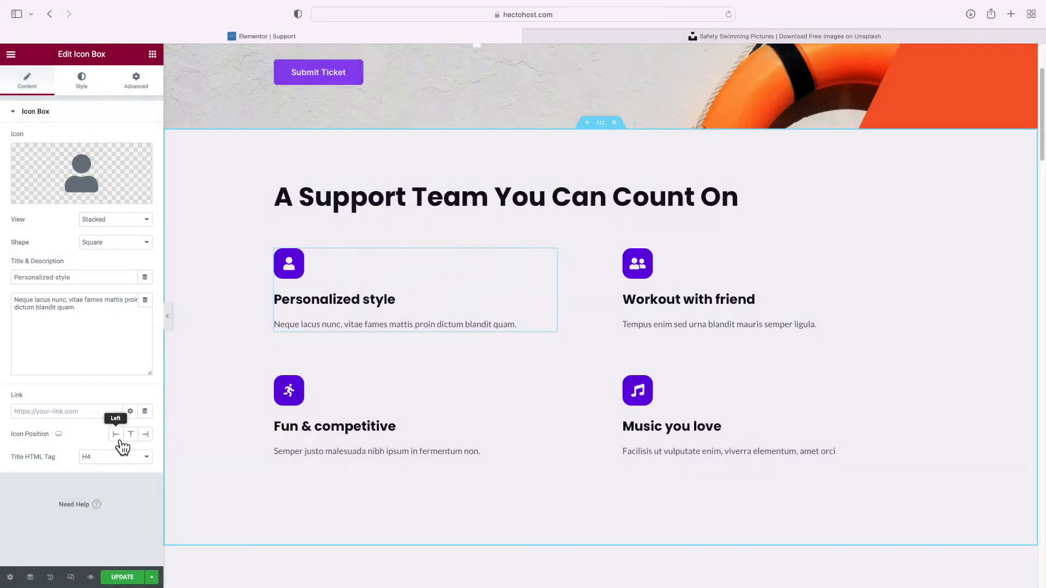
{"action": "left_click", "coordinate": [117, 438]}
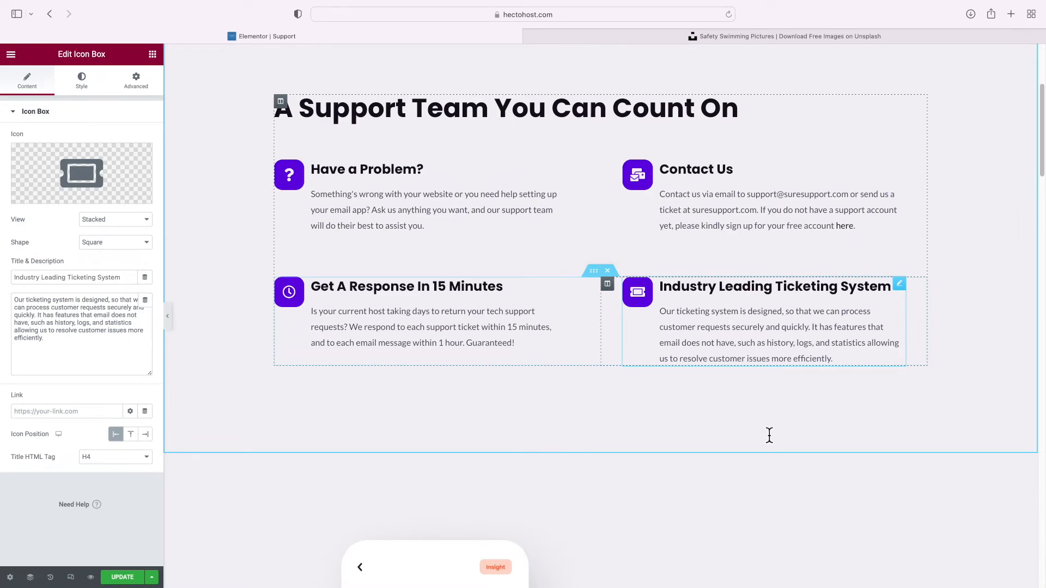
{"action": "scroll", "coordinate": [769, 434], "scroll_direction": "down", "scroll_amount": 5}
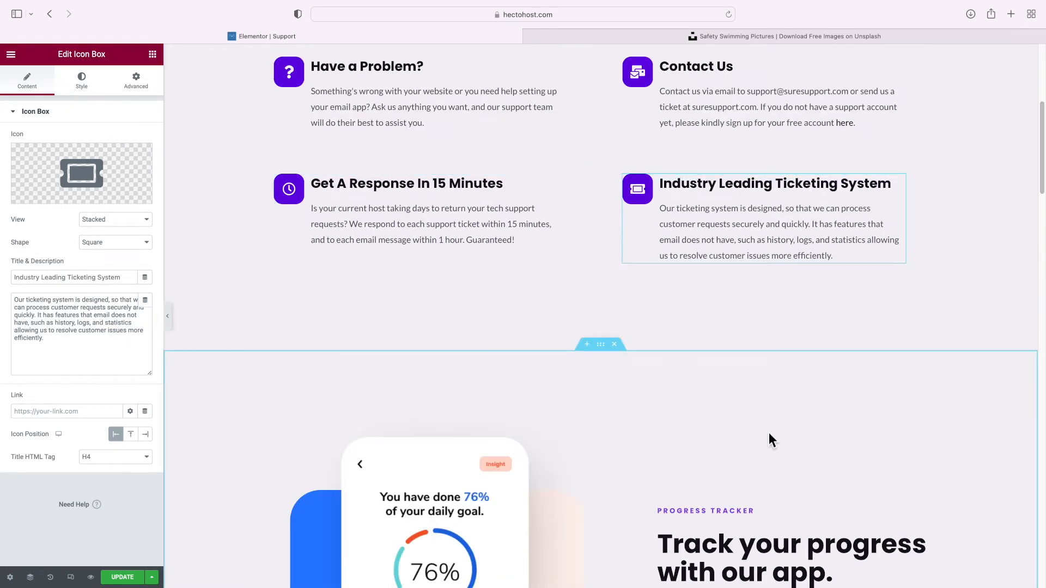
Delete the 'Track your progress with our app' section and the testimonials section
{"action": "left_click", "coordinate": [628, 220]}
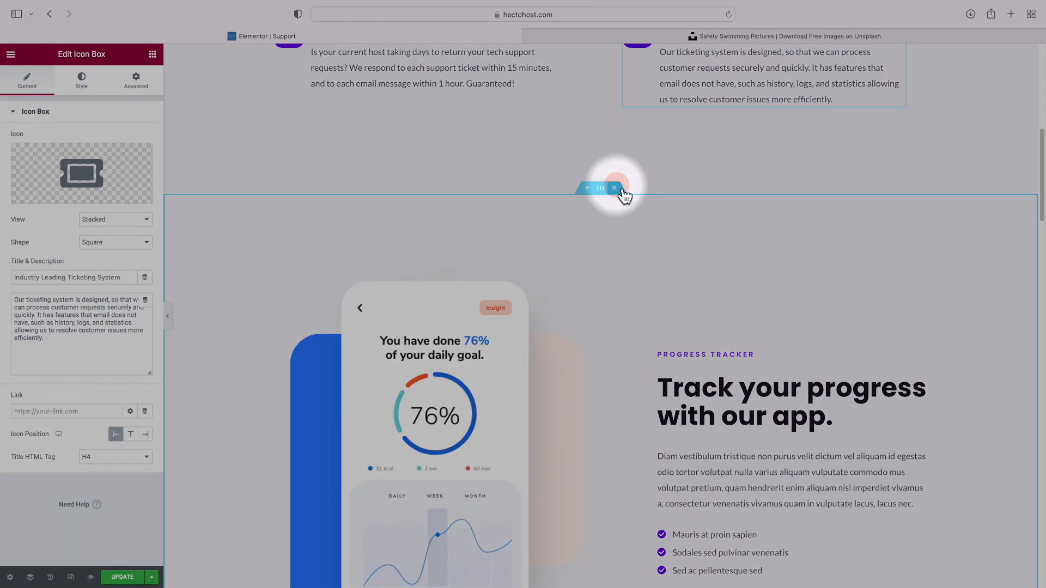
{"action": "left_click", "coordinate": [619, 188]}
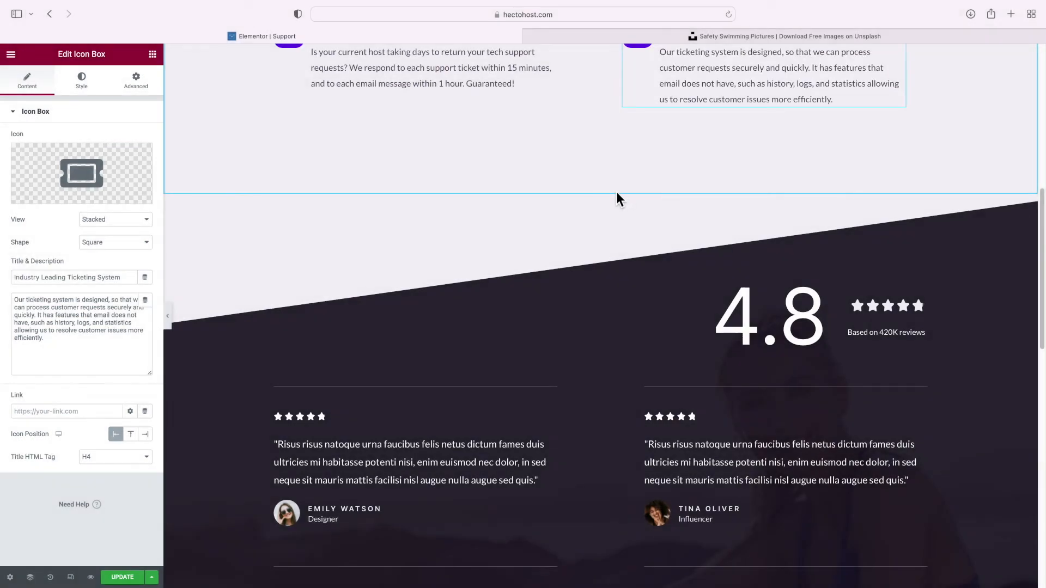
{"action": "left_click", "coordinate": [617, 195]}
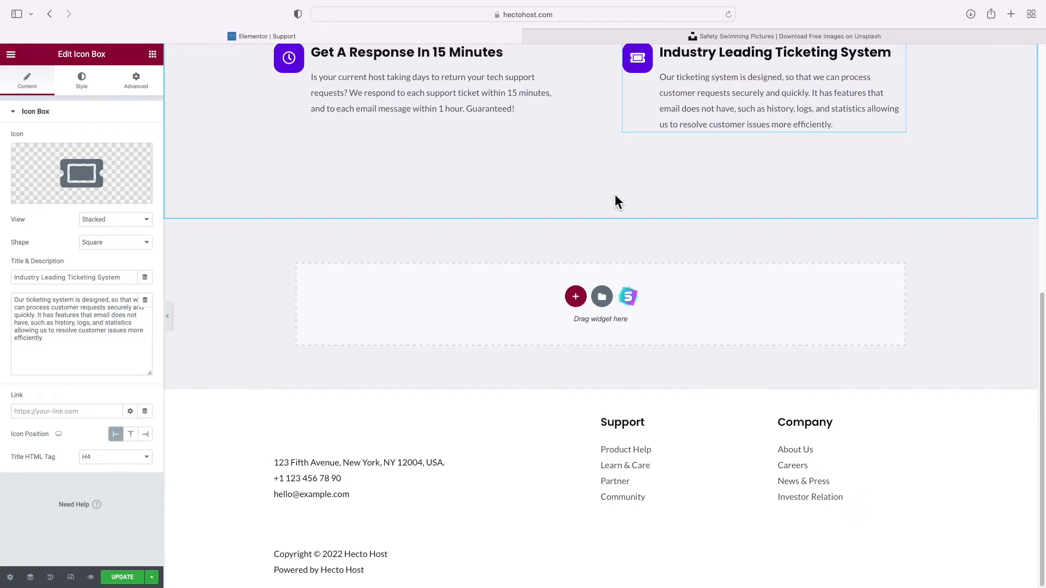
Find the Home page through Finder and copy its support banner section
{"action": "key", "text": "super+e"}
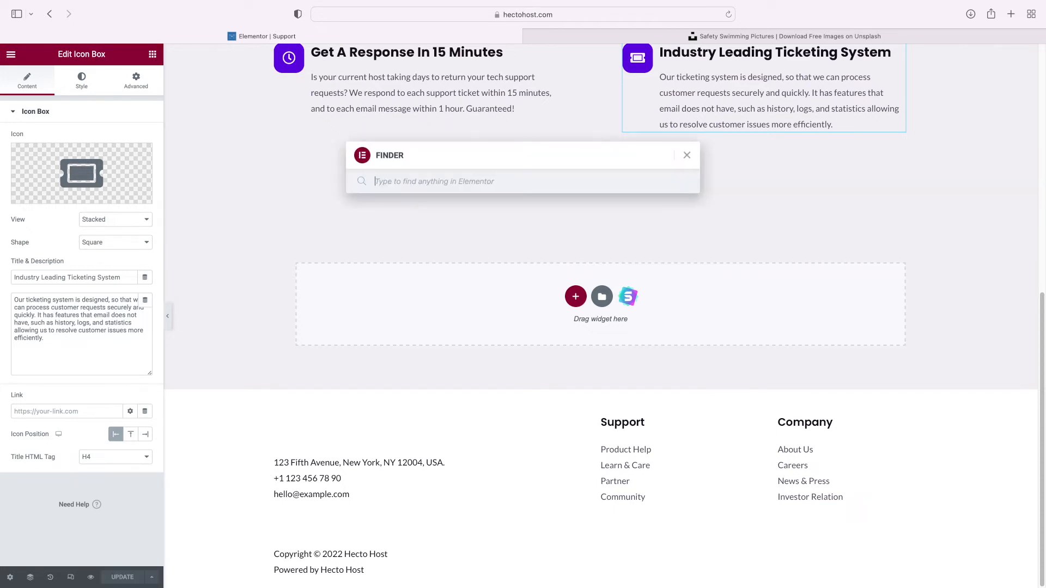
{"action": "type", "text": "home"}
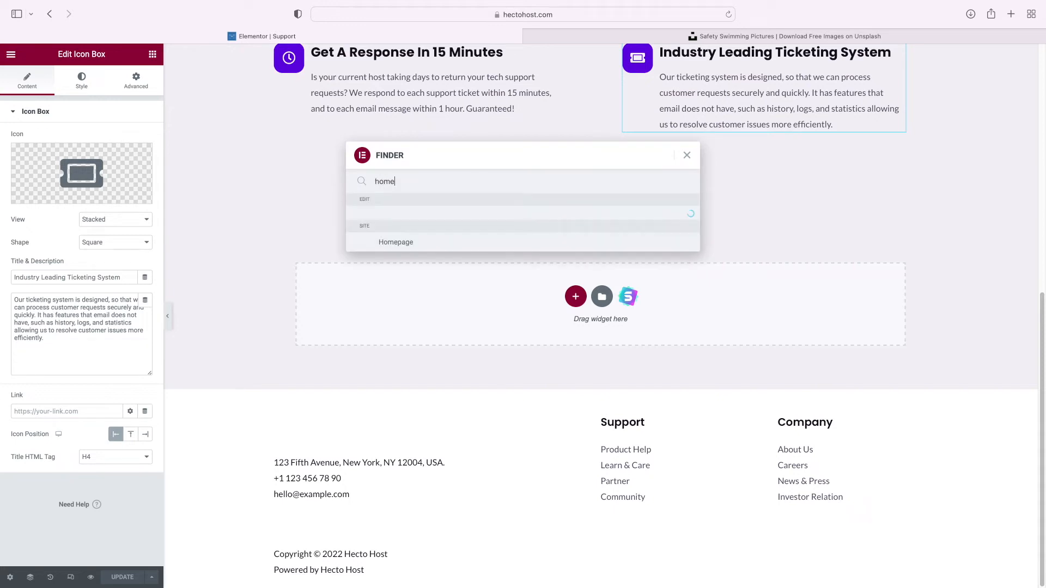
{"action": "left_click", "coordinate": [407, 224]}
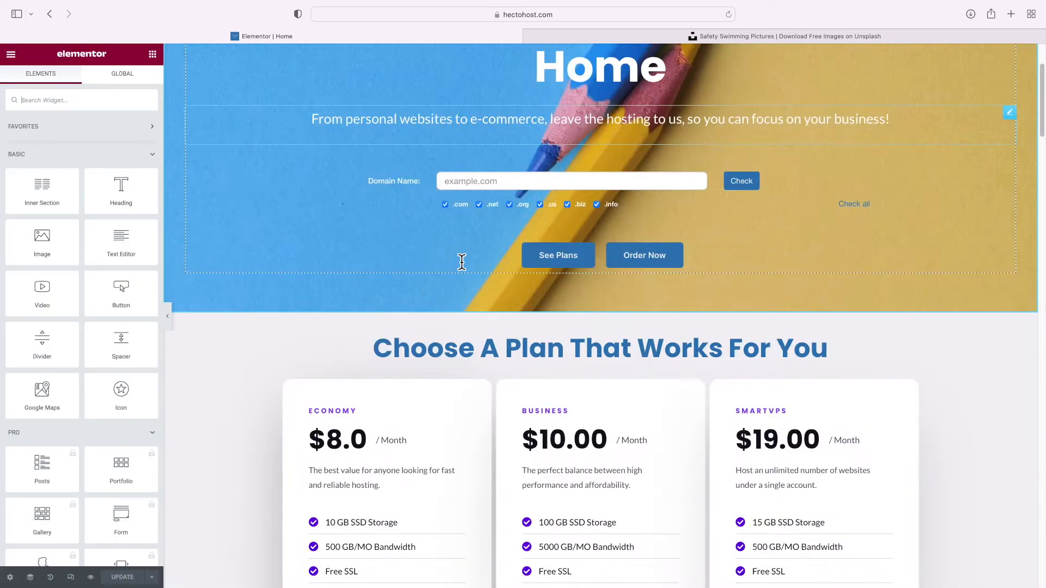
{"action": "scroll", "coordinate": [462, 263], "scroll_direction": "down", "scroll_amount": 9}
{"action": "left_click_drag", "start_coordinate": [1041, 148], "coordinate": [1039, 496]}
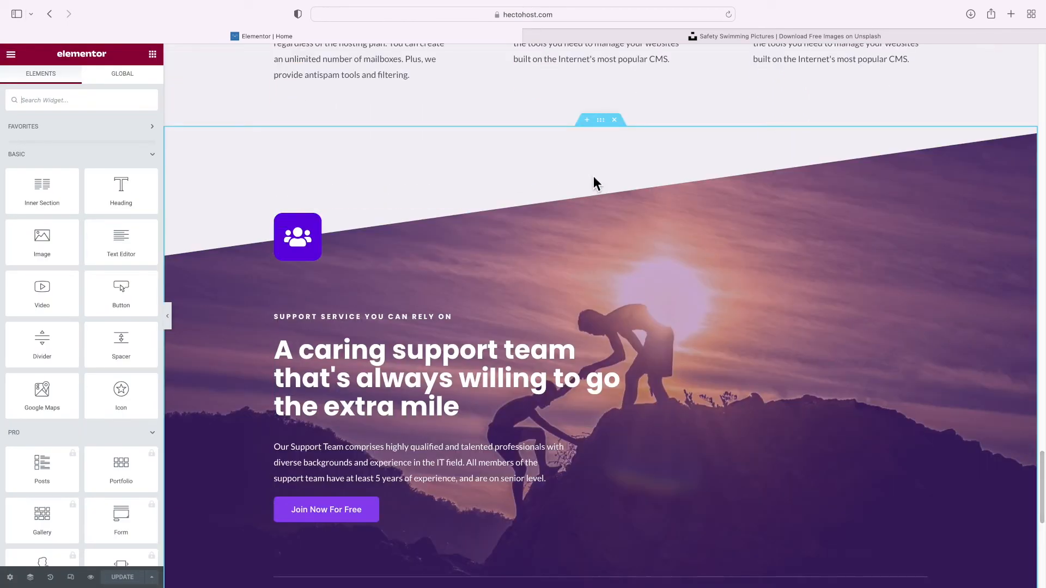
{"action": "left_click", "coordinate": [602, 122]}
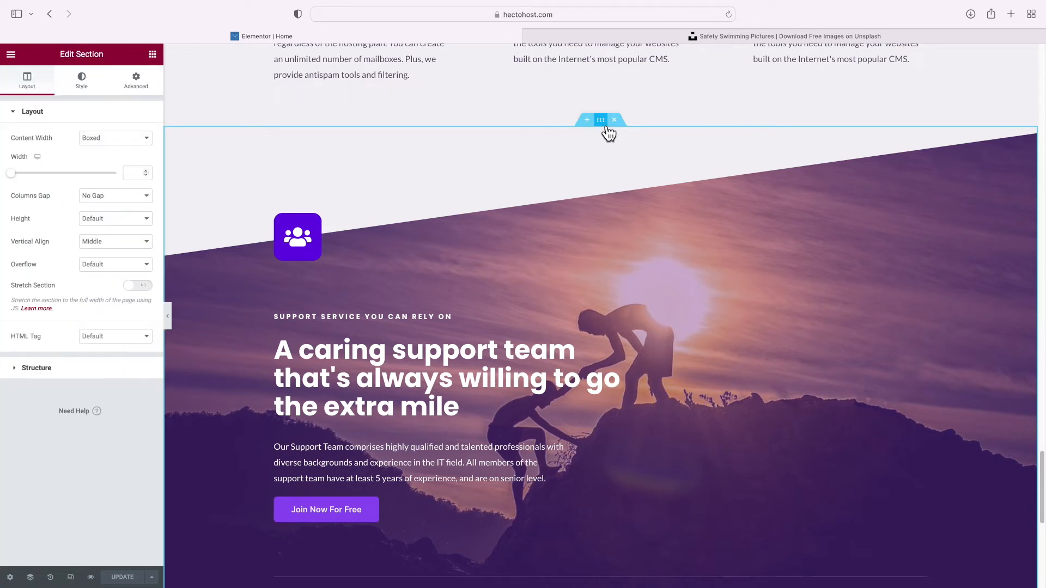
{"action": "right_click", "coordinate": [602, 122]}
{"action": "left_click", "coordinate": [638, 169]}
Return to the Support page and bring up paste options on its empty section
{"action": "key", "text": "super+e"}
{"action": "type", "text": "support"}
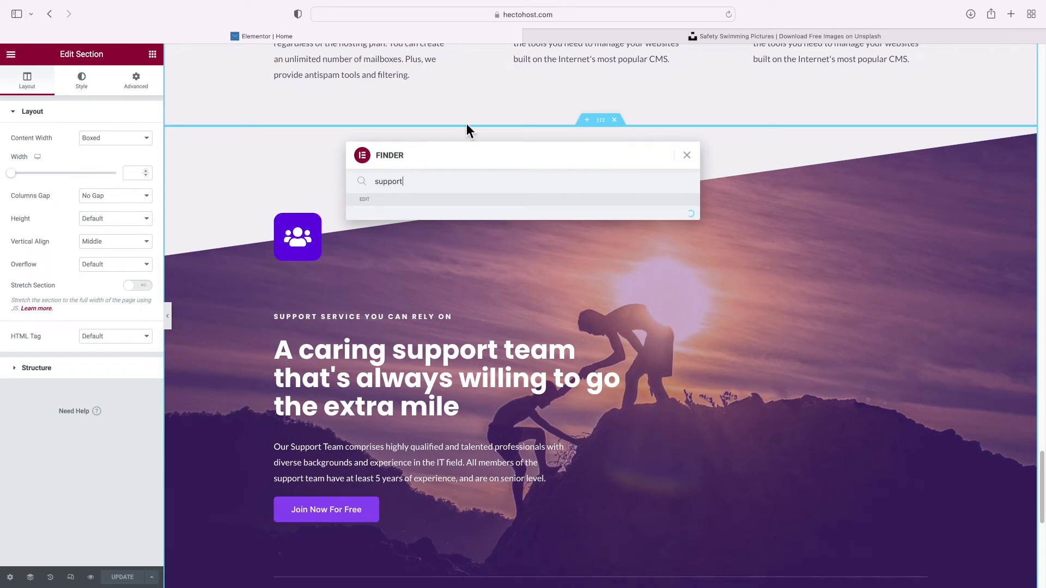
{"action": "left_click", "coordinate": [409, 220]}
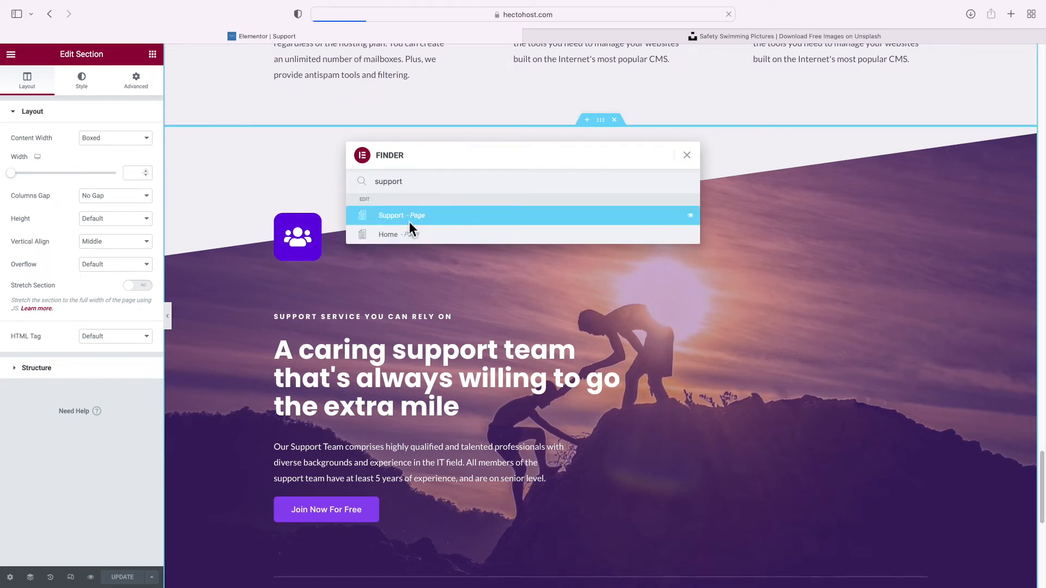
{"action": "scroll", "coordinate": [409, 221], "scroll_direction": "down", "scroll_amount": 10}
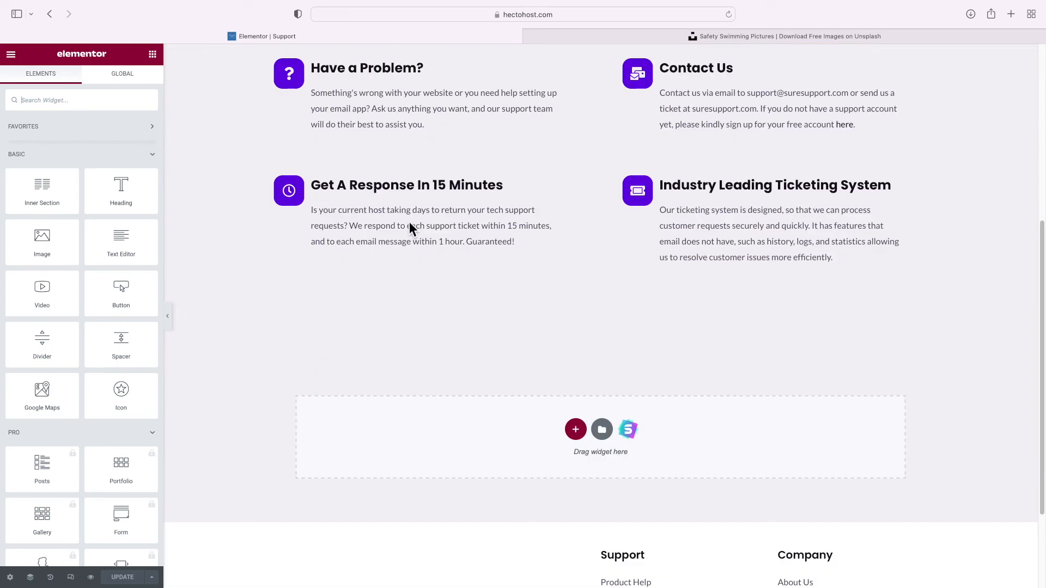
{"action": "right_click", "coordinate": [398, 289]}
Paste the copied support banner section into the empty section
{"action": "left_click", "coordinate": [413, 298]}
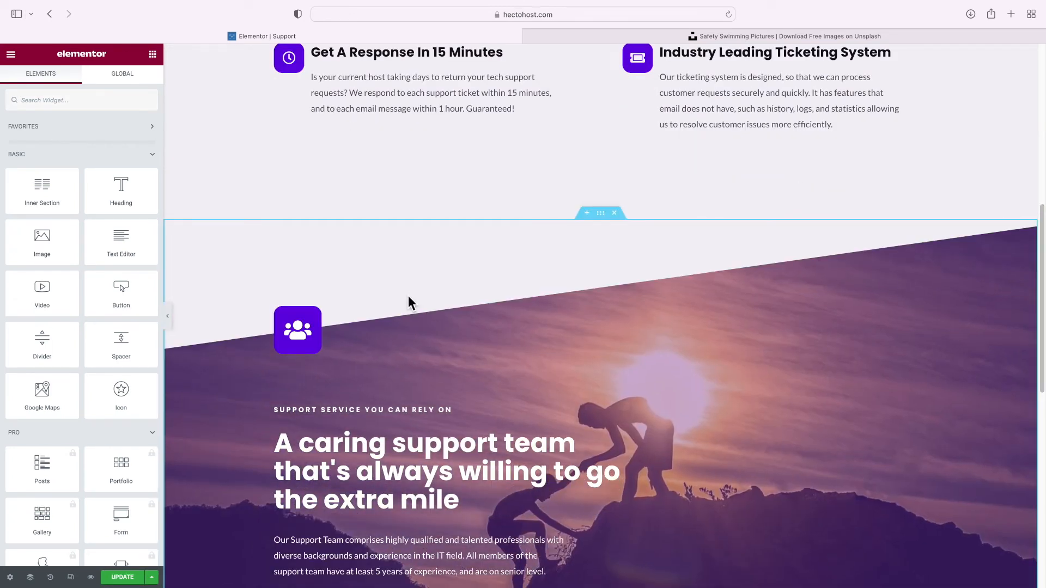
{"action": "scroll", "coordinate": [414, 298], "scroll_direction": "down", "scroll_amount": 4}
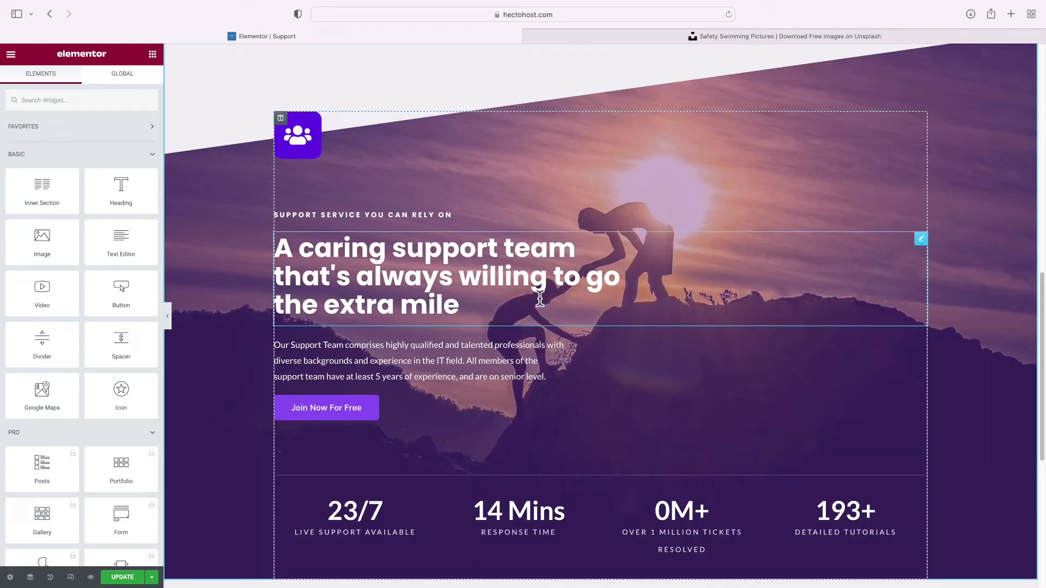
{"action": "scroll", "coordinate": [549, 224], "scroll_direction": "up", "scroll_amount": 1}
{"action": "scroll", "coordinate": [566, 204], "scroll_direction": "up", "scroll_amount": 3}
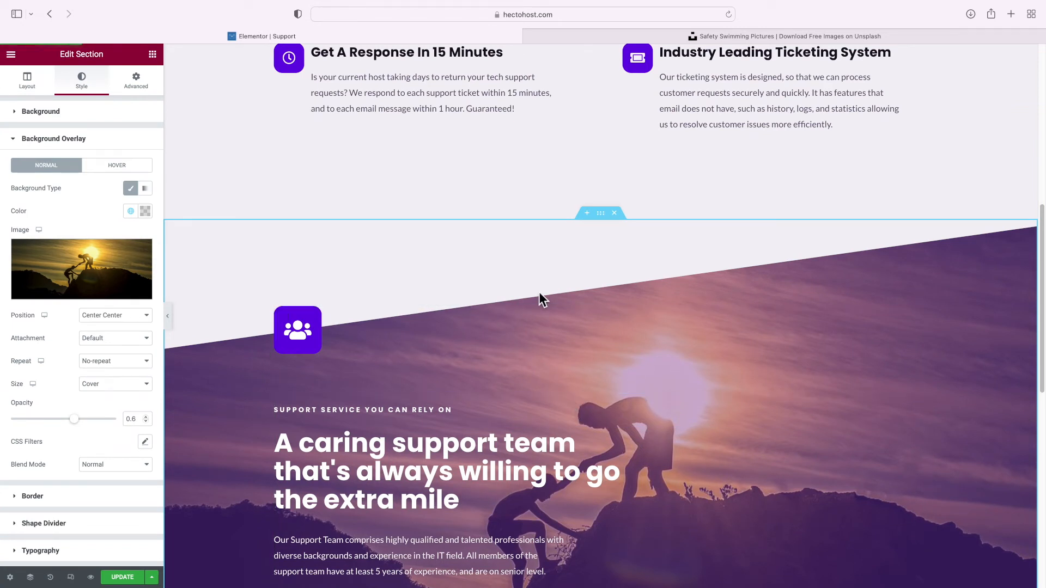
Set the banner overlay to a Pixabay 'sprint' running-track photo at 0.5 opacity
{"action": "mouse_move", "coordinate": [58, 297]}
{"action": "left_click", "coordinate": [59, 294]}
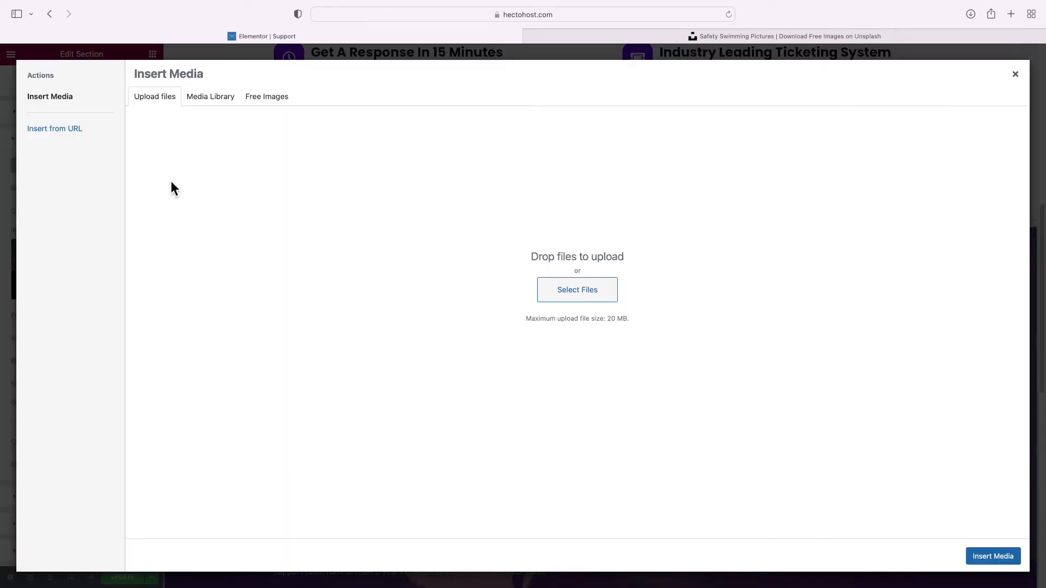
{"action": "left_click", "coordinate": [270, 97]}
{"action": "left_click", "coordinate": [199, 122]}
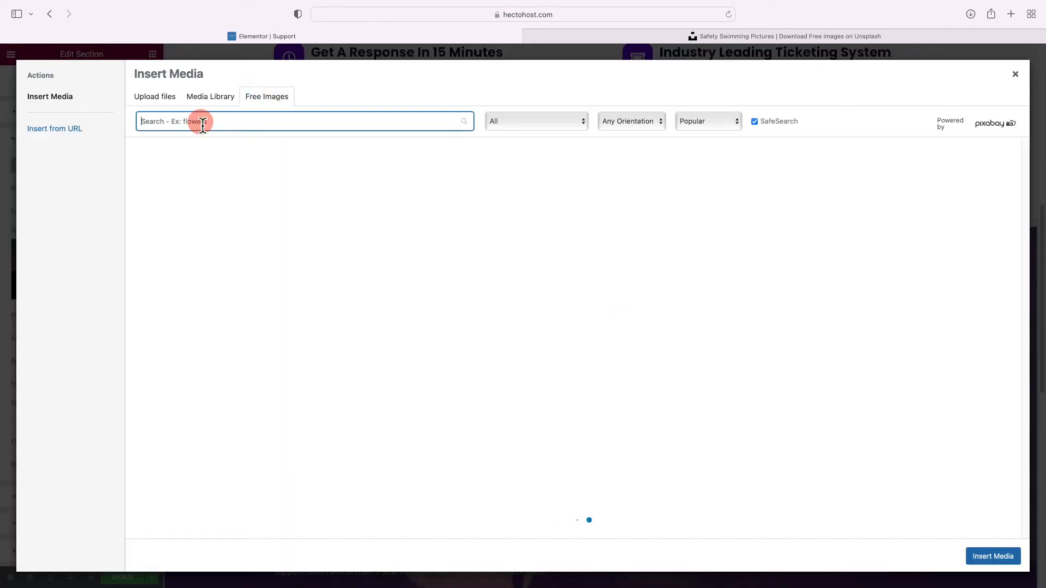
{"action": "type", "text": "sprint"}
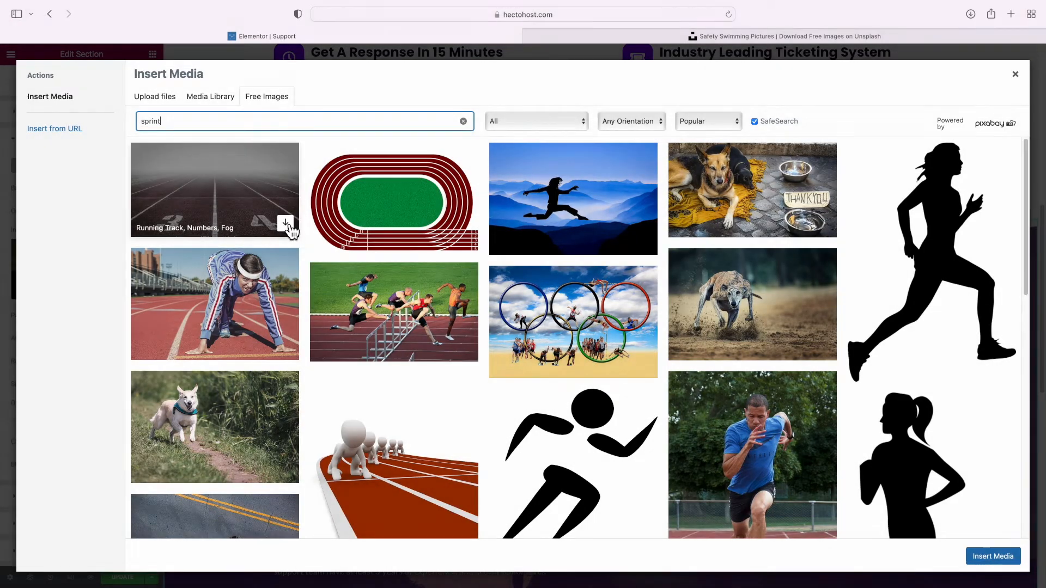
{"action": "left_click", "coordinate": [285, 223]}
{"action": "left_click", "coordinate": [999, 133]}
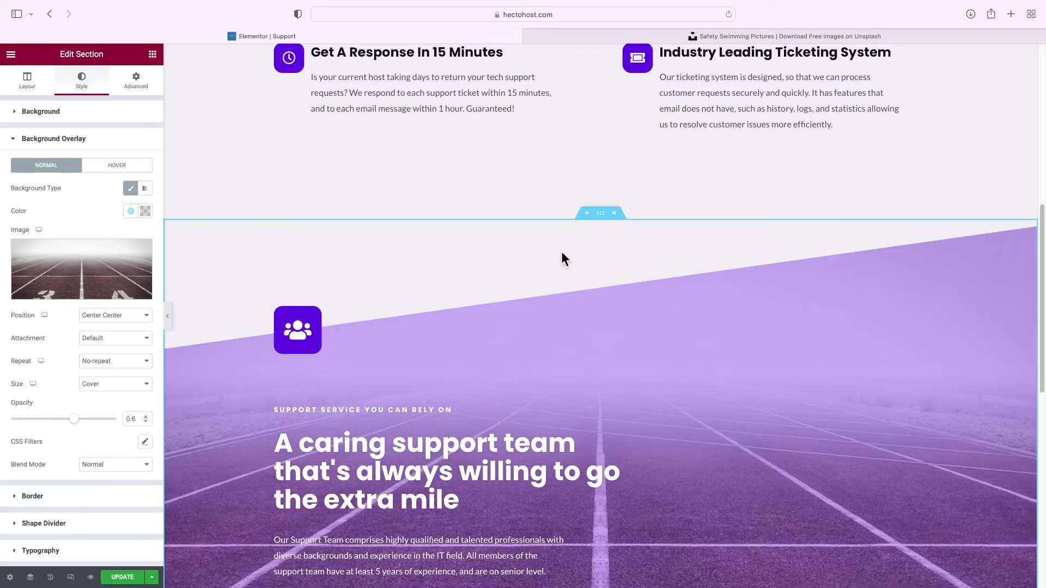
{"action": "scroll", "coordinate": [543, 267], "scroll_direction": "down", "scroll_amount": 5}
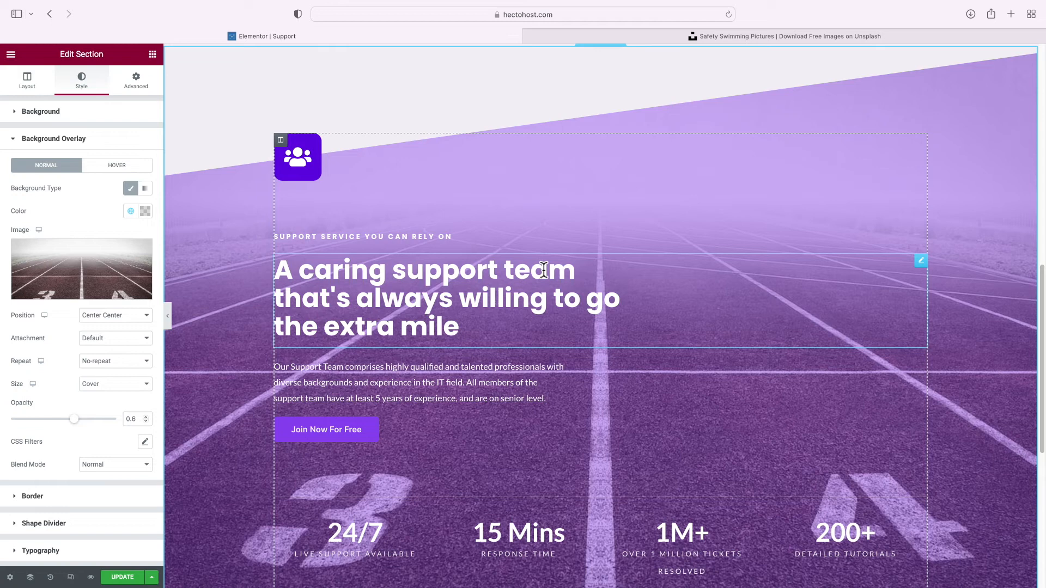
{"action": "mouse_move", "coordinate": [76, 419]}
{"action": "left_mouse_down"}
{"action": "mouse_move", "coordinate": [77, 429]}
{"action": "mouse_move", "coordinate": [65, 423]}
{"action": "left_mouse_up"}
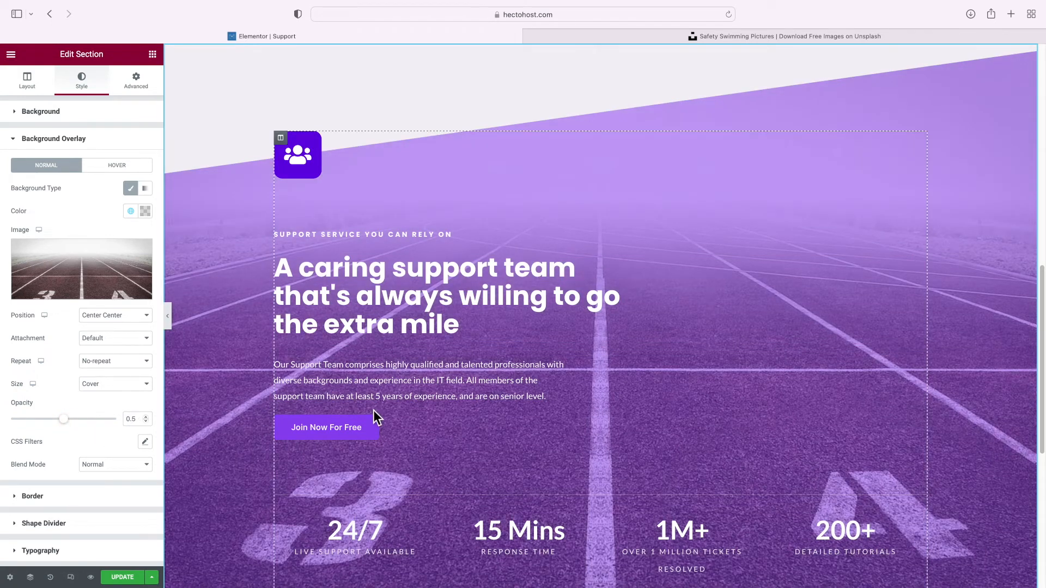
{"action": "scroll", "coordinate": [373, 412], "scroll_direction": "down", "scroll_amount": 5}
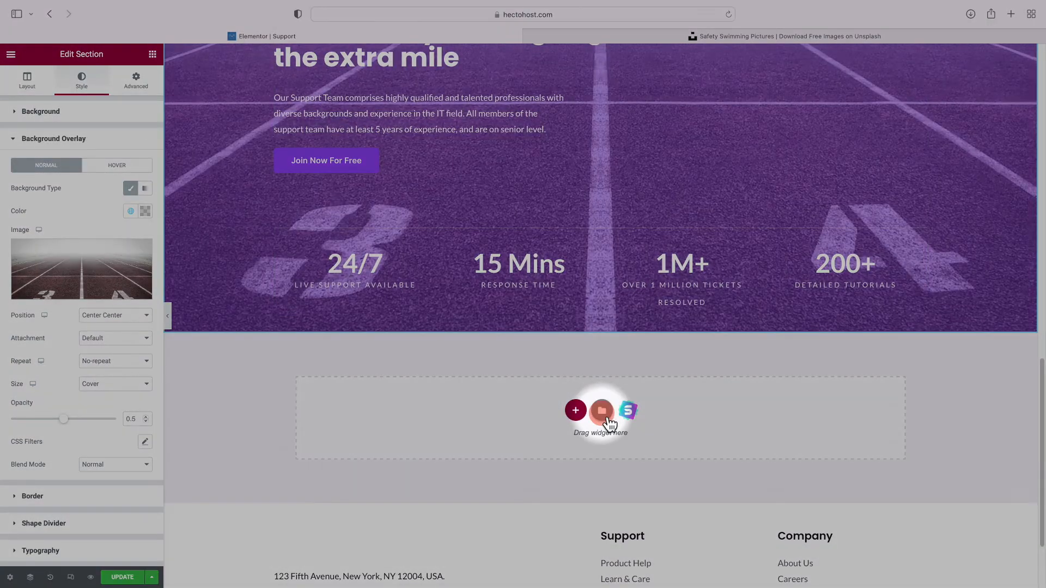
Insert the first black block from the Faq category of the template library
{"action": "left_click", "coordinate": [601, 407]}
{"action": "left_click", "coordinate": [448, 111]}
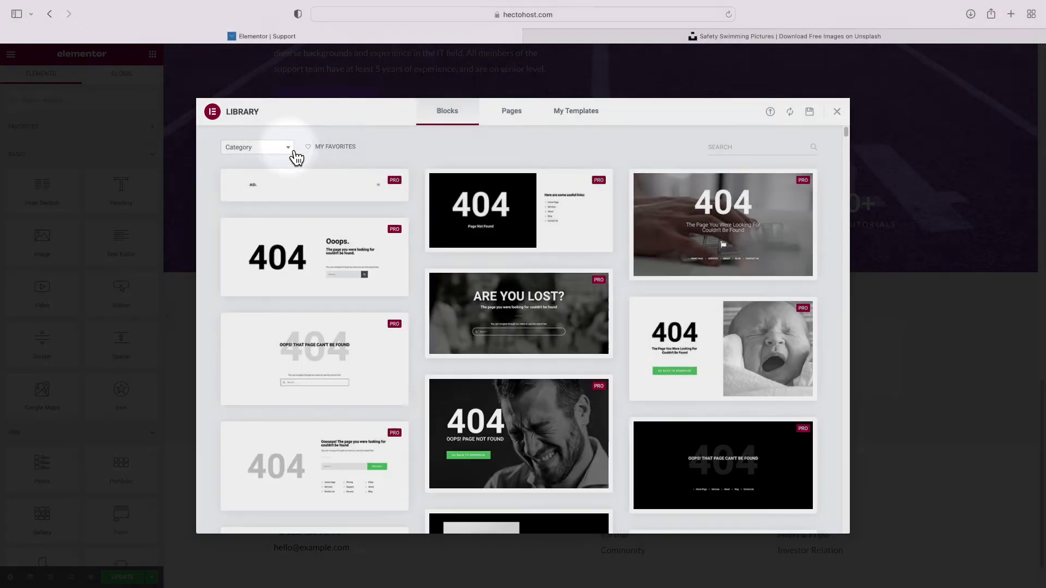
{"action": "left_click", "coordinate": [290, 149]}
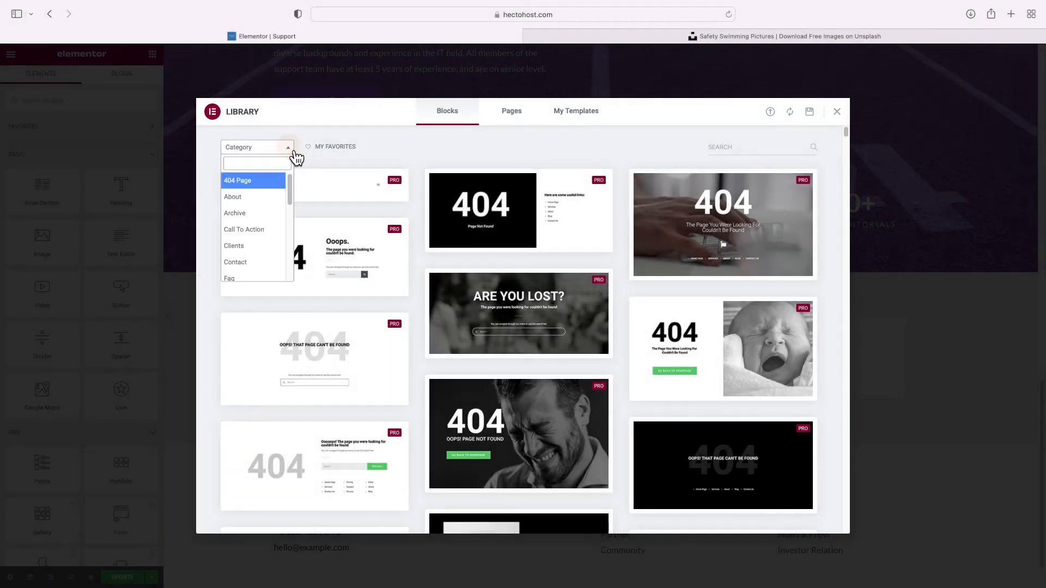
{"action": "left_click", "coordinate": [253, 260]}
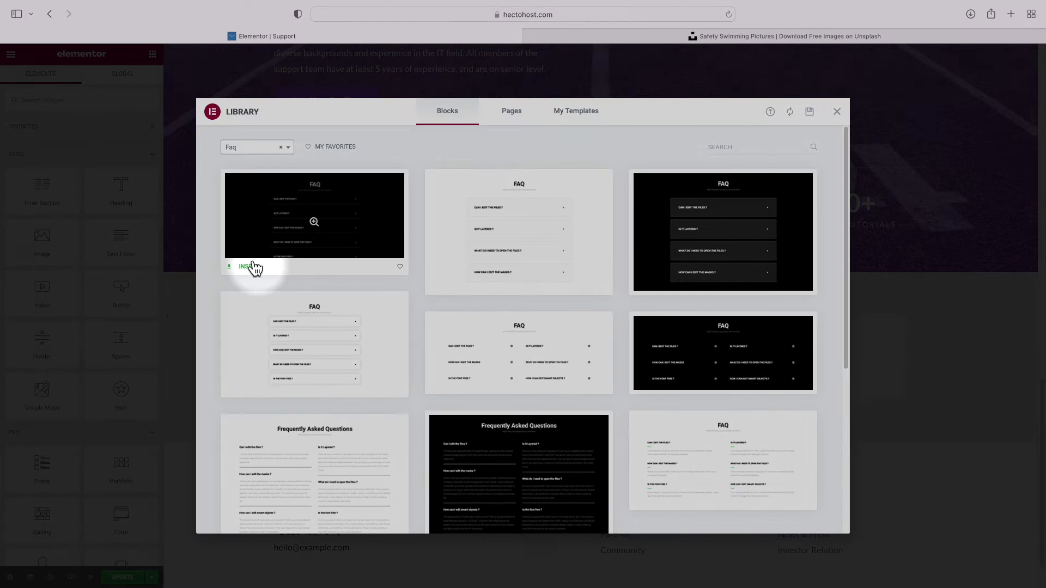
{"action": "left_click", "coordinate": [250, 267]}
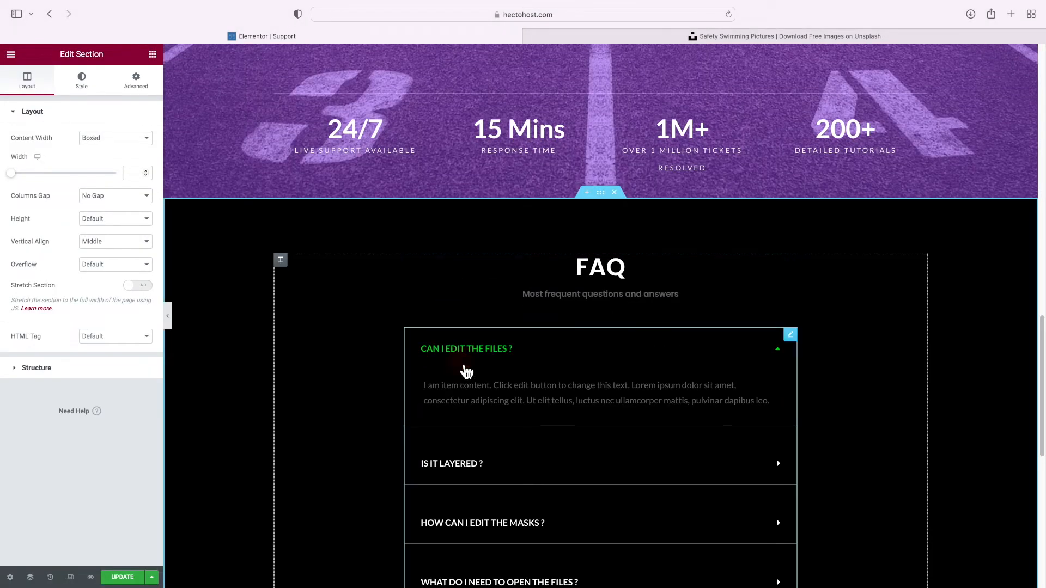
Review the FAQ toggle items, including 'Is it Layered ?' and 'How can i edit the masks ?'
{"action": "left_click", "coordinate": [462, 368]}
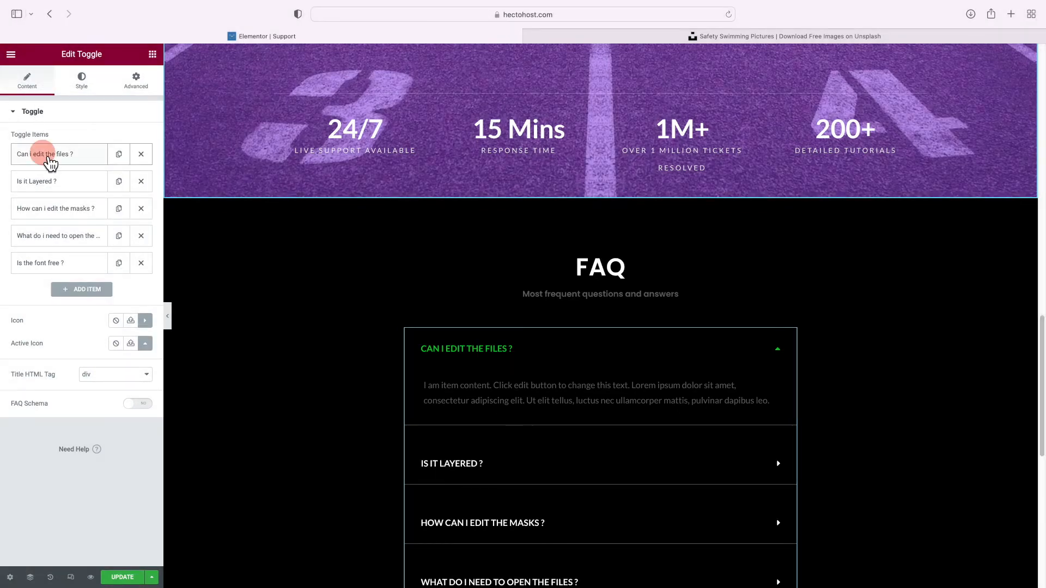
{"action": "left_click", "coordinate": [51, 156]}
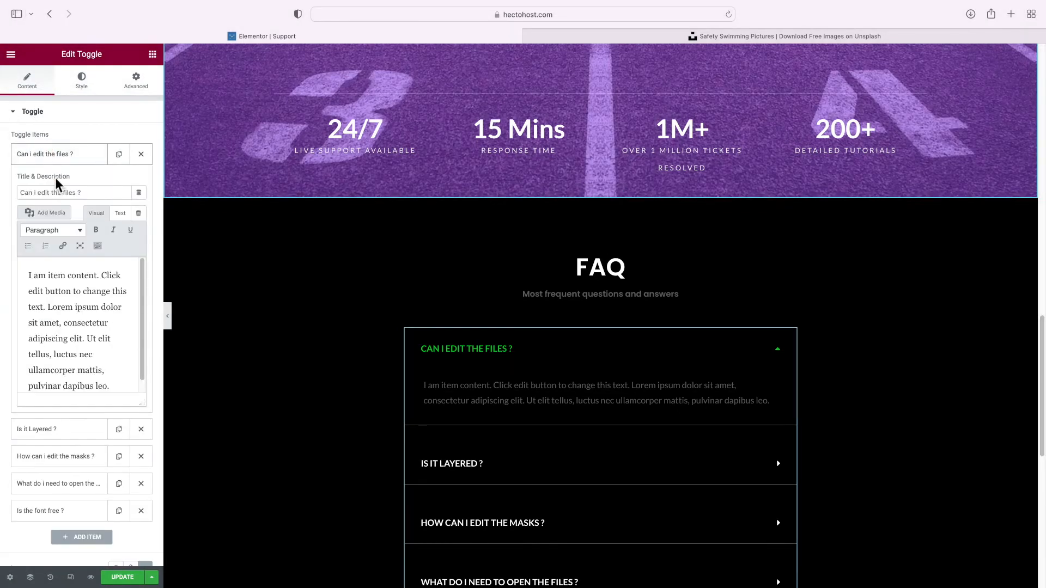
{"action": "left_click", "coordinate": [57, 161]}
{"action": "left_click", "coordinate": [58, 182]}
{"action": "left_click", "coordinate": [60, 188]}
{"action": "left_click", "coordinate": [65, 212]}
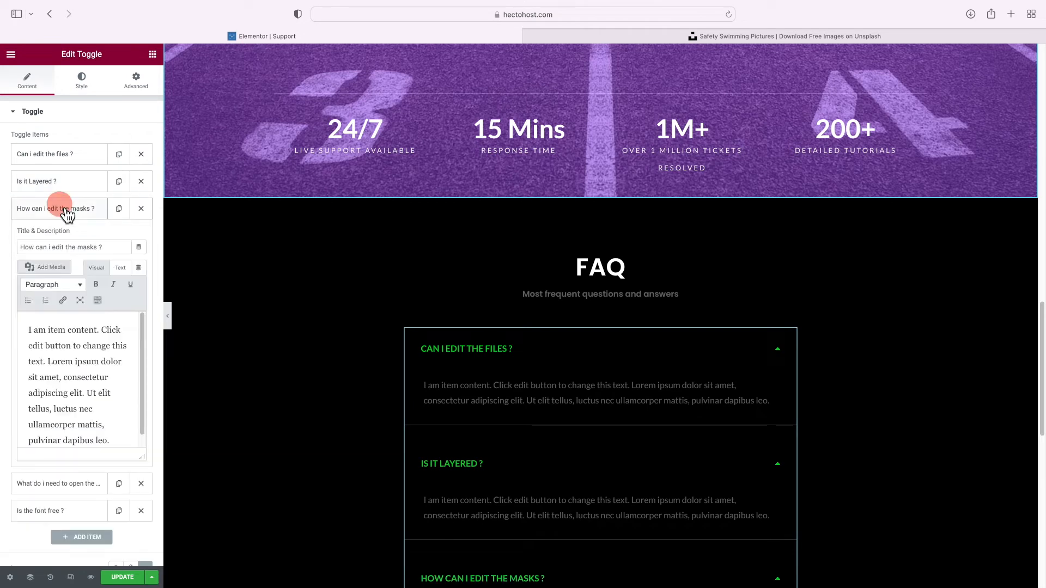
{"action": "left_click", "coordinate": [66, 212]}
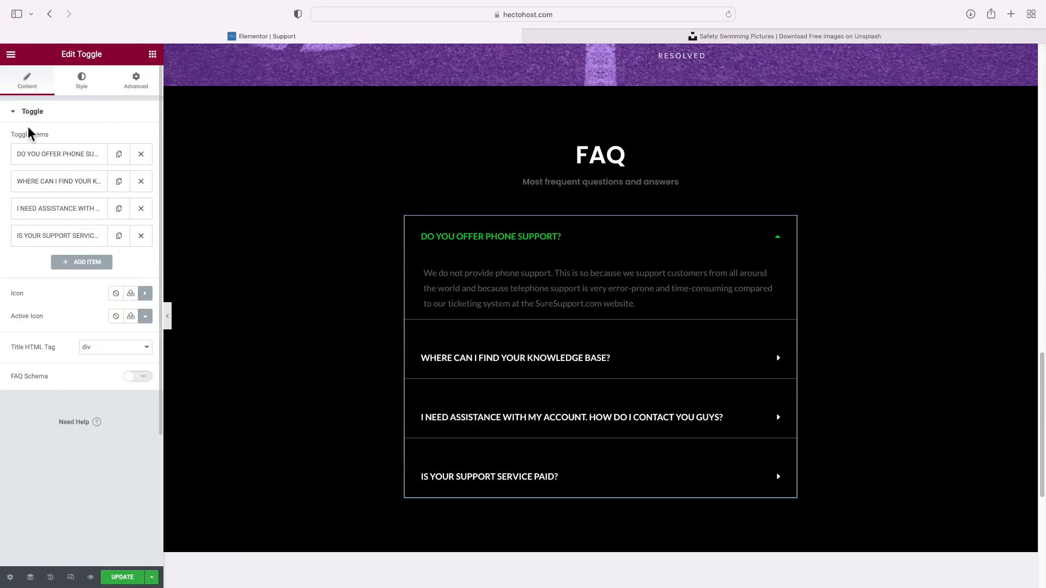
Make the toggle borders white with Theme Color 6
{"action": "left_click", "coordinate": [85, 91]}
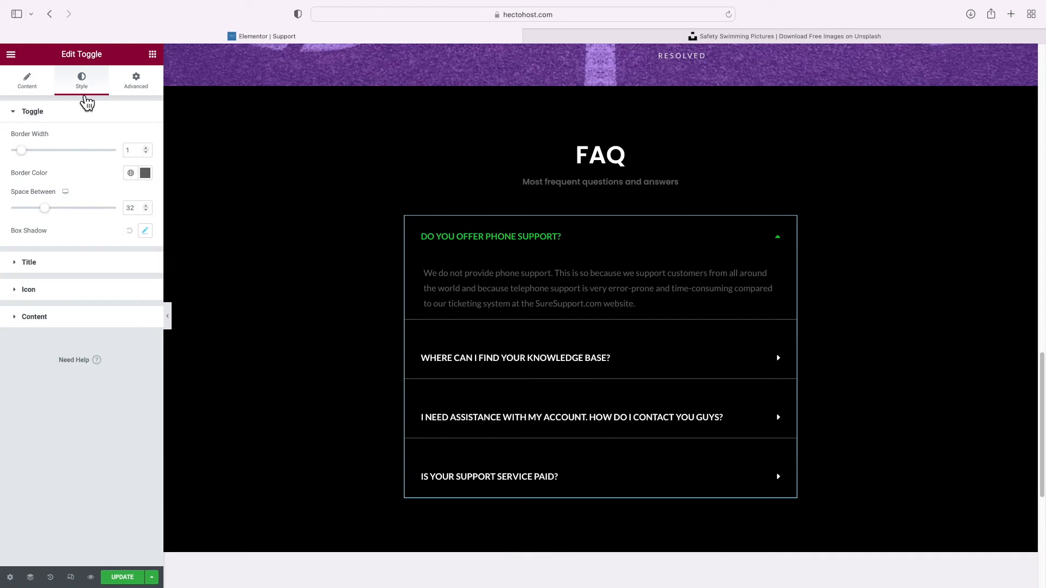
{"action": "left_click", "coordinate": [131, 172]}
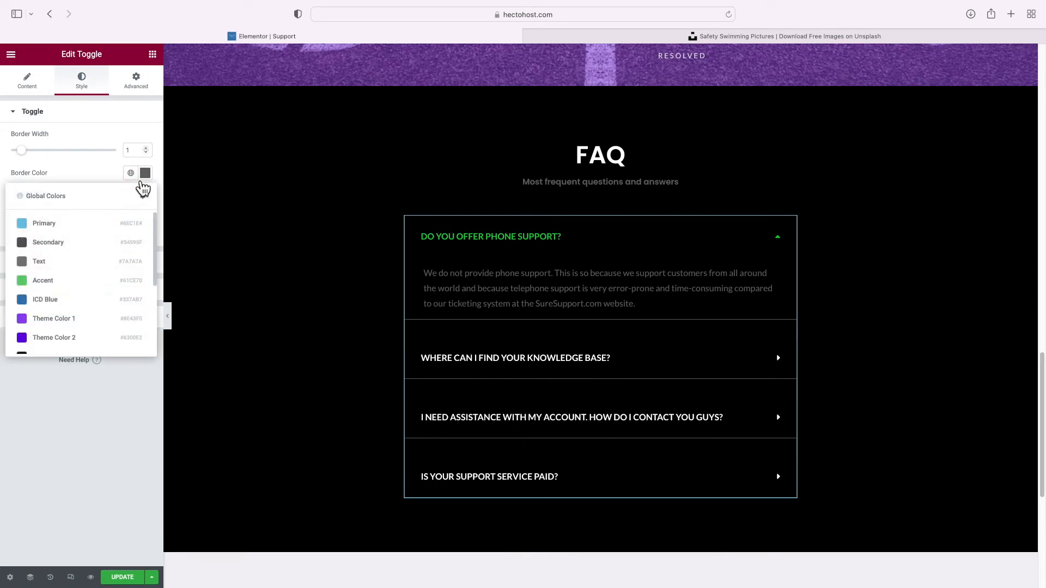
{"action": "scroll", "coordinate": [104, 278], "scroll_direction": "down", "scroll_amount": 3}
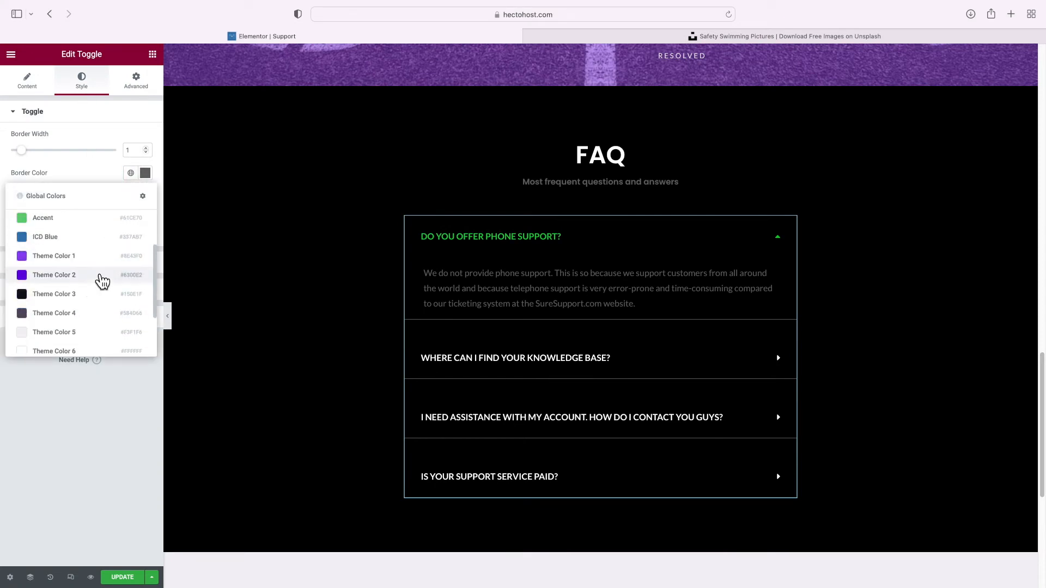
{"action": "left_click", "coordinate": [74, 353]}
Make the active toggle icon purple with Theme Color 1
{"action": "left_click", "coordinate": [38, 263]}
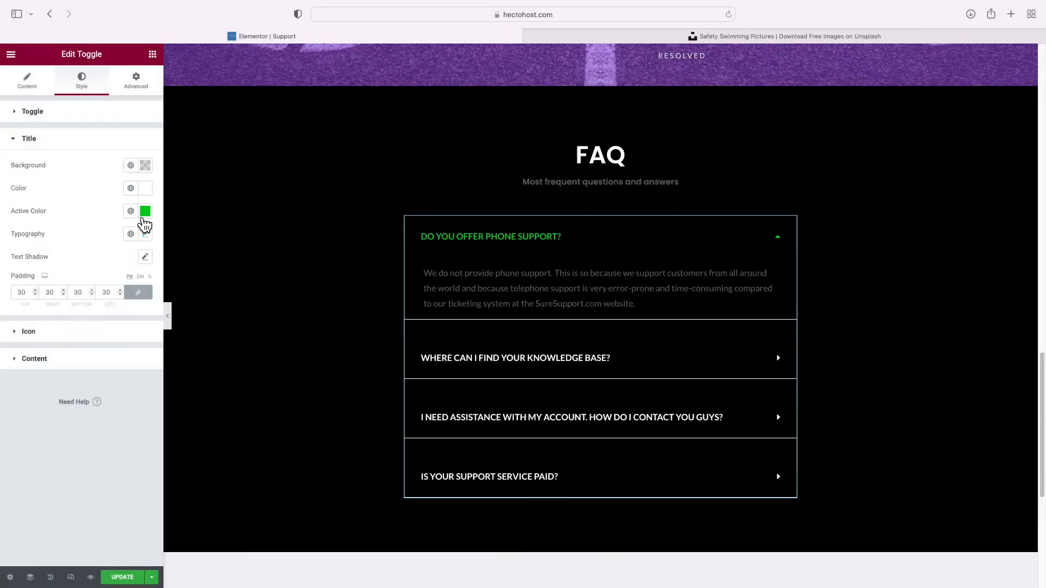
{"action": "left_click", "coordinate": [131, 211]}
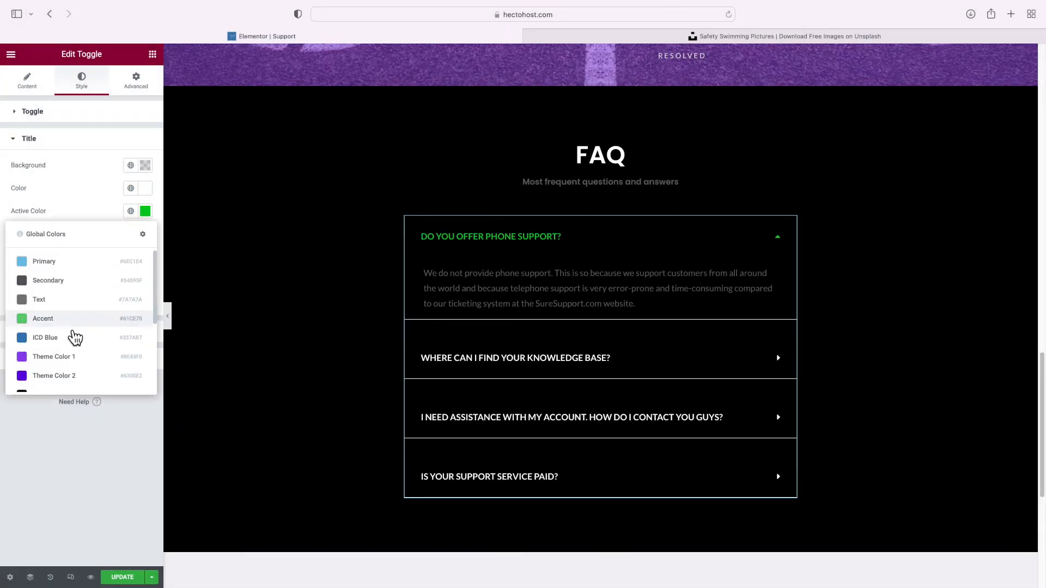
{"action": "left_click", "coordinate": [73, 360]}
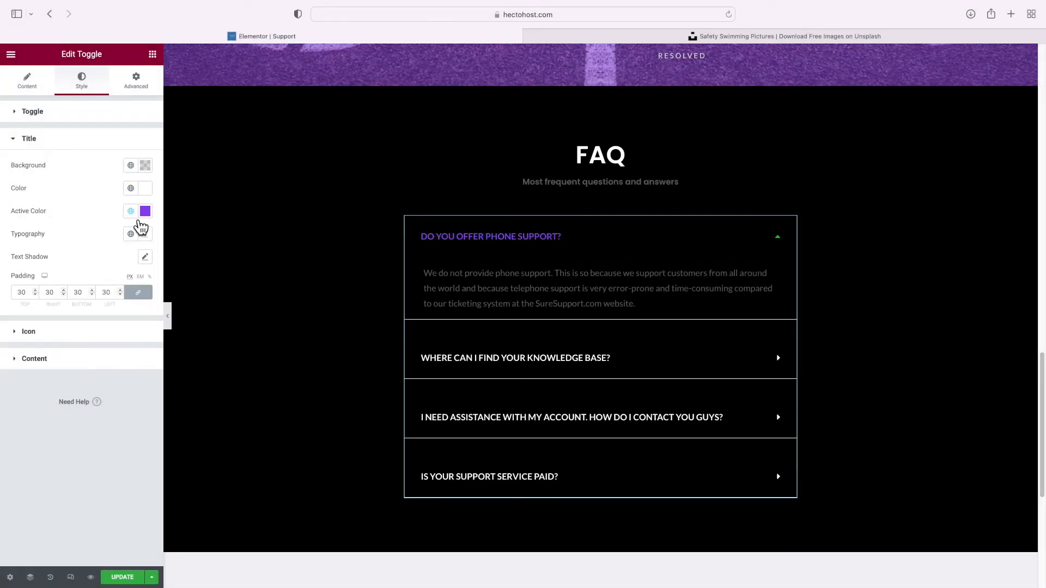
{"action": "left_click", "coordinate": [67, 336]}
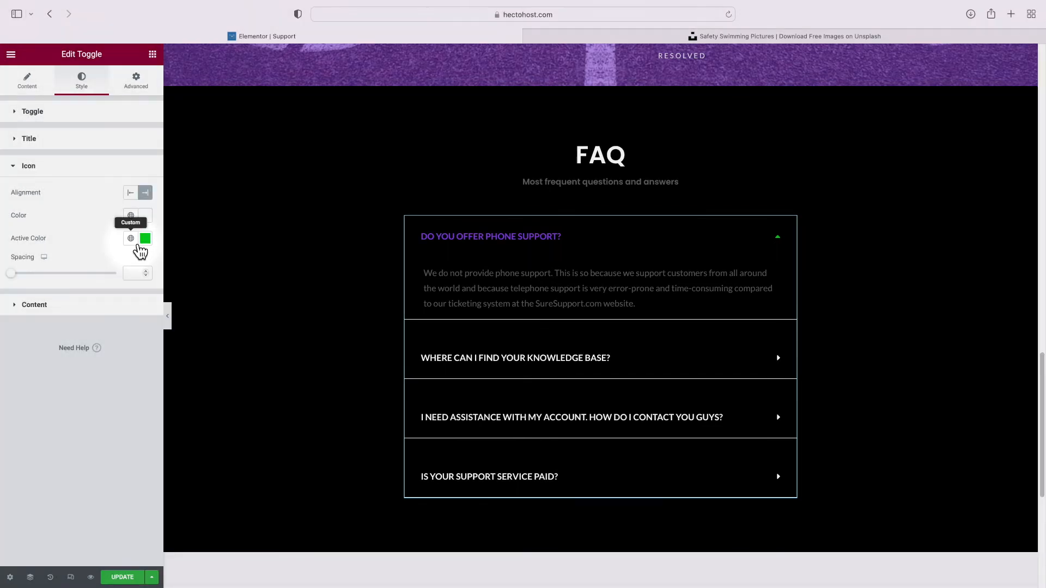
{"action": "left_click", "coordinate": [131, 238]}
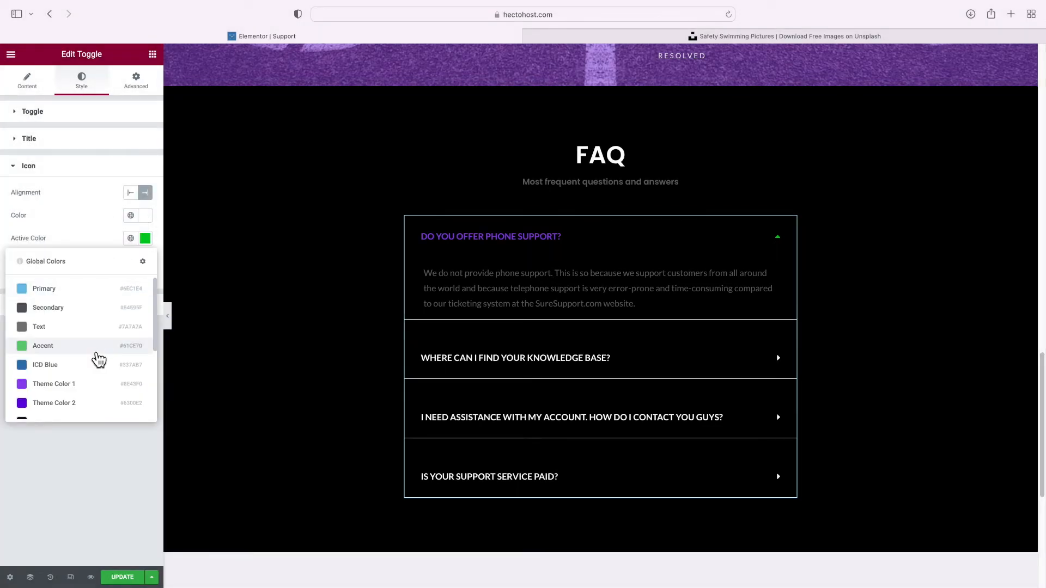
{"action": "left_click", "coordinate": [81, 384]}
Change the active question title colour to white Theme Color 6
{"action": "left_click", "coordinate": [132, 191]}
{"action": "left_click", "coordinate": [133, 191]}
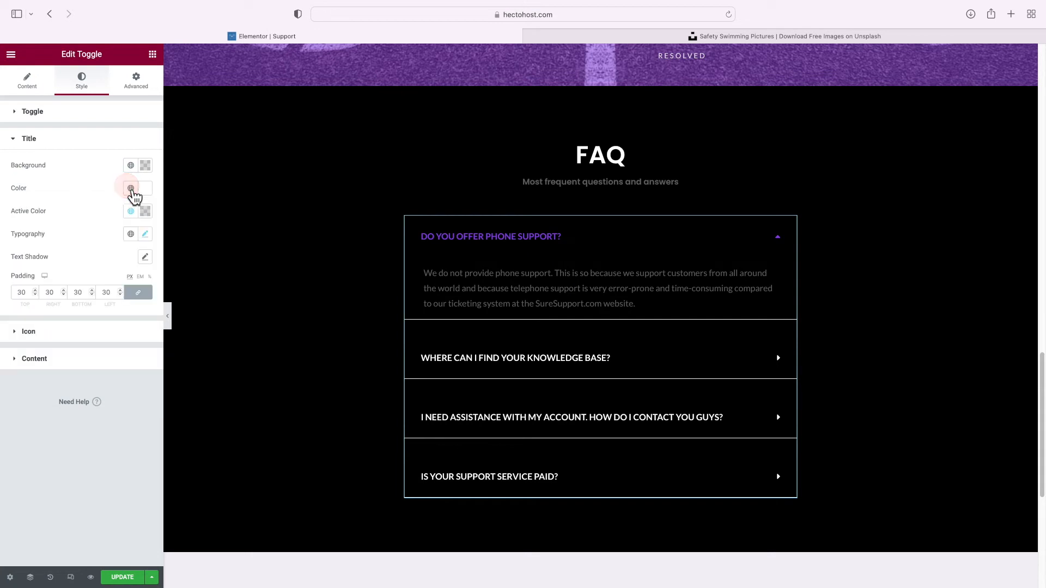
{"action": "left_click", "coordinate": [132, 211]}
{"action": "scroll", "coordinate": [101, 301], "scroll_direction": "down", "scroll_amount": 3}
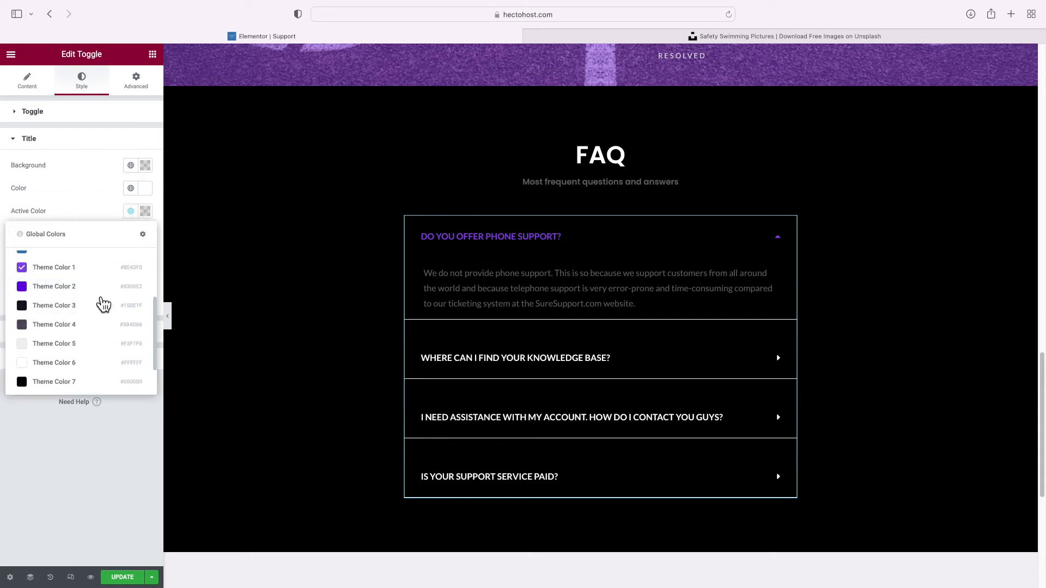
{"action": "left_click", "coordinate": [79, 363]}
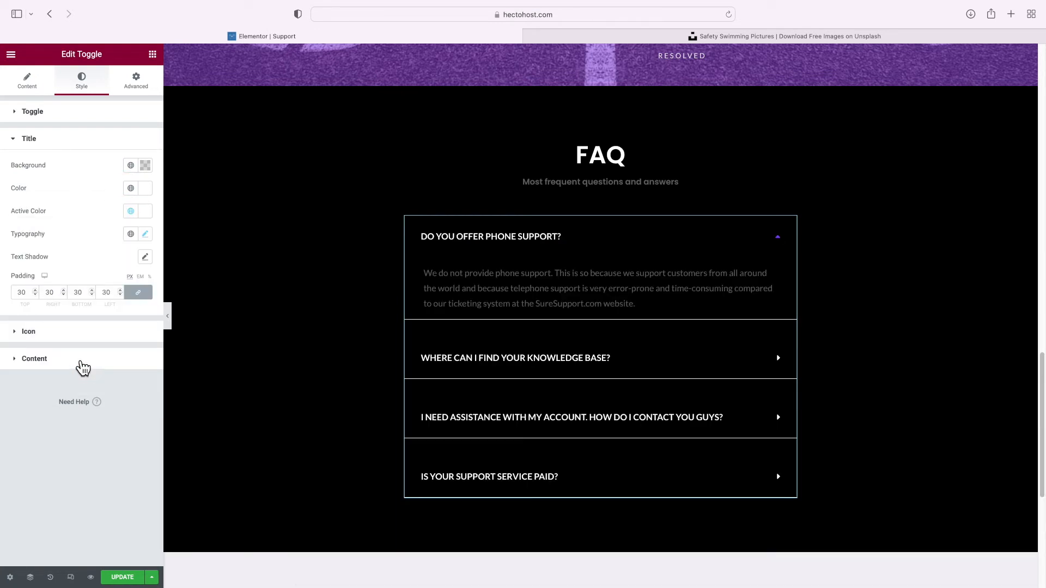
{"action": "scroll", "coordinate": [388, 316], "scroll_direction": "up", "scroll_amount": 8}
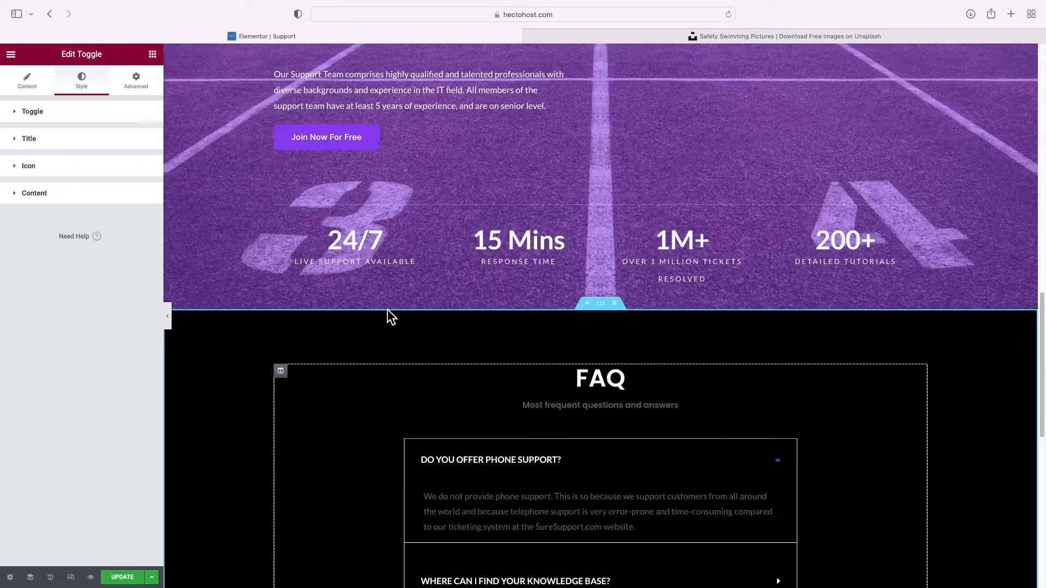
Tint the FAQ section with a classic purple global-colour overlay at 0.24 opacity
{"action": "scroll", "coordinate": [387, 316], "scroll_direction": "down", "scroll_amount": 6}
{"action": "scroll", "coordinate": [387, 316], "scroll_direction": "up", "scroll_amount": 2}
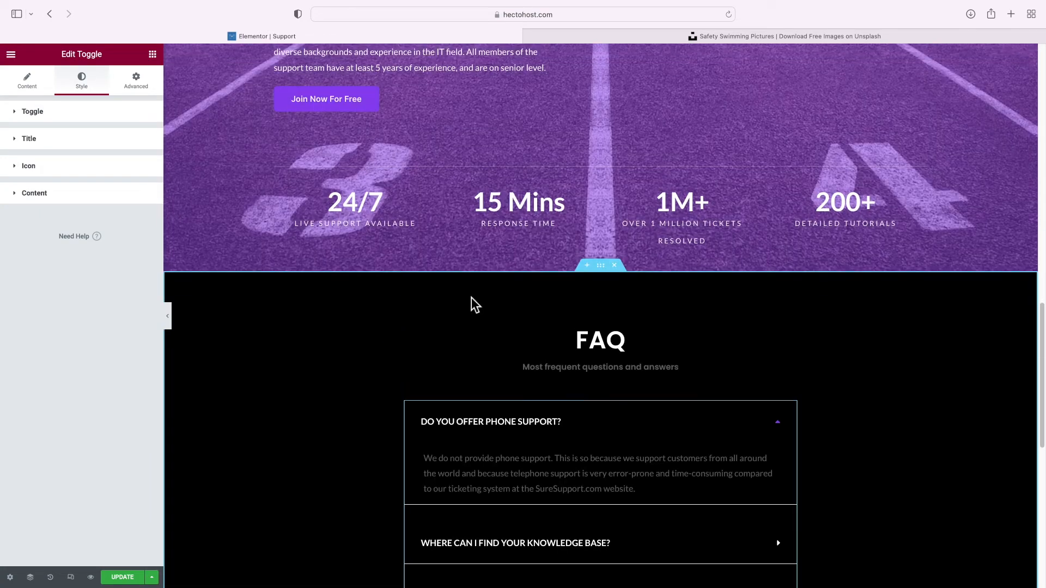
{"action": "left_click", "coordinate": [601, 262]}
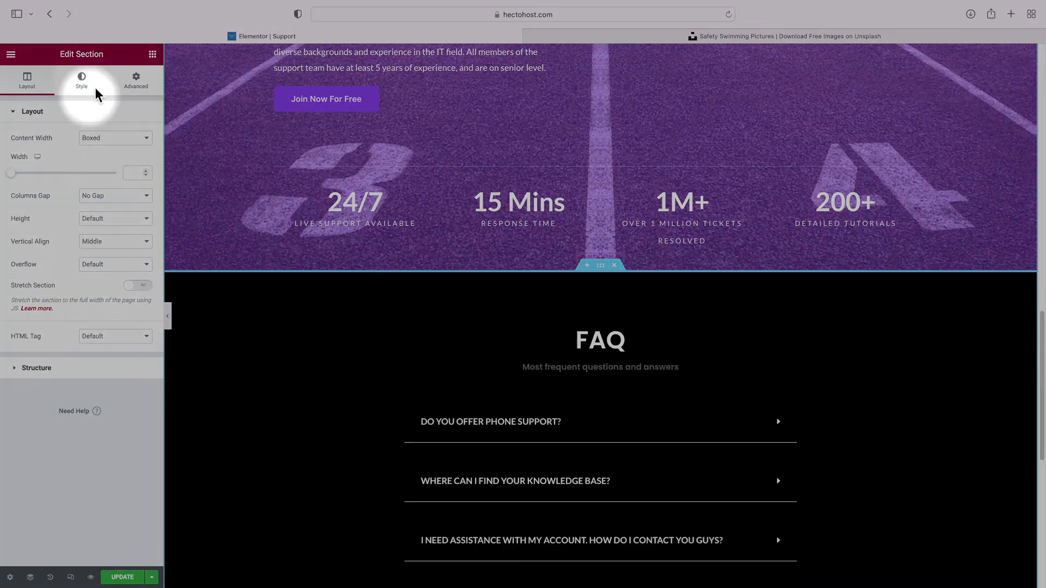
{"action": "left_click", "coordinate": [82, 80]}
{"action": "left_click", "coordinate": [77, 302]}
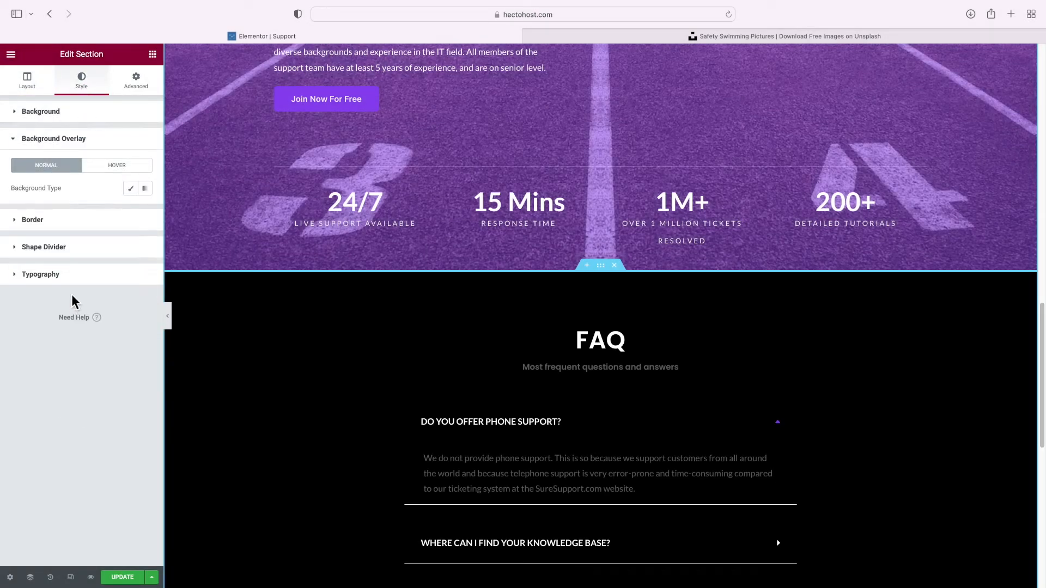
{"action": "left_click", "coordinate": [133, 192]}
{"action": "left_click", "coordinate": [131, 211]}
{"action": "left_click", "coordinate": [80, 363]}
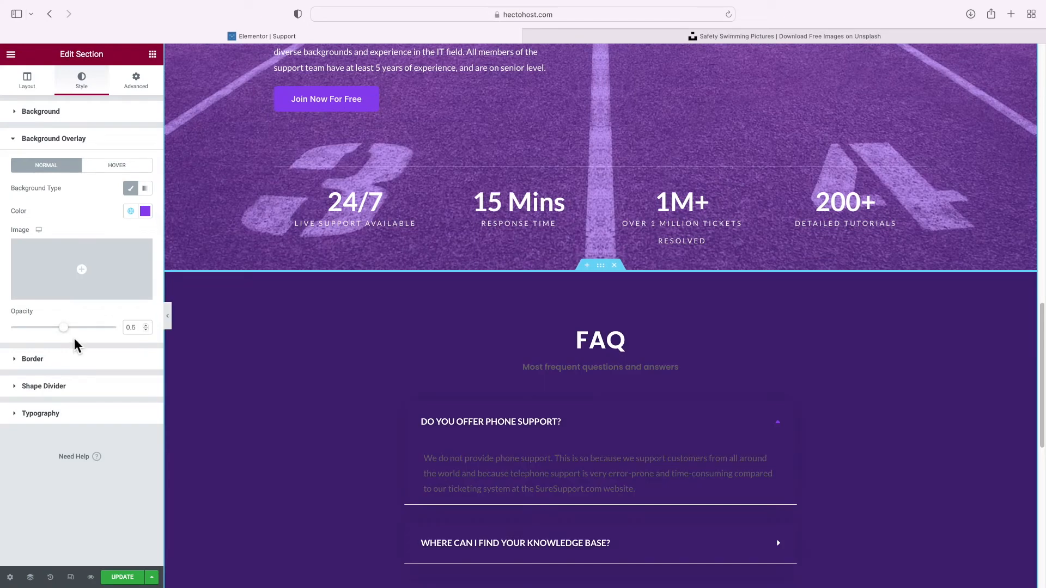
{"action": "left_click", "coordinate": [65, 329]}
{"action": "left_click_drag", "start_coordinate": [70, 335], "coordinate": [45, 336]}
{"action": "scroll", "coordinate": [380, 338], "scroll_direction": "down", "scroll_amount": 6}
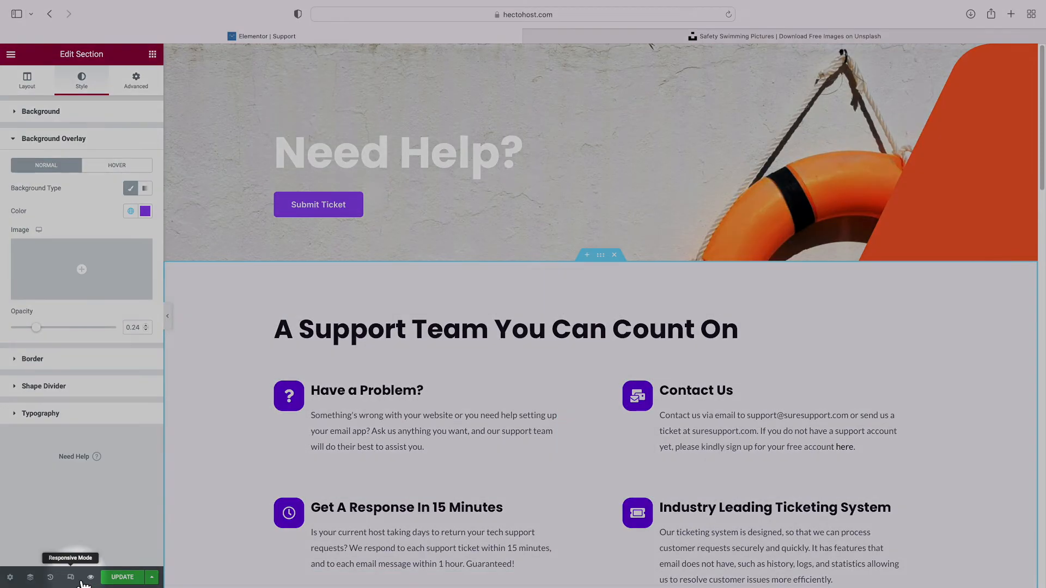
Turn on Responsive Mode and view the Support page at 360 px mobile width
{"action": "left_click", "coordinate": [71, 578]}
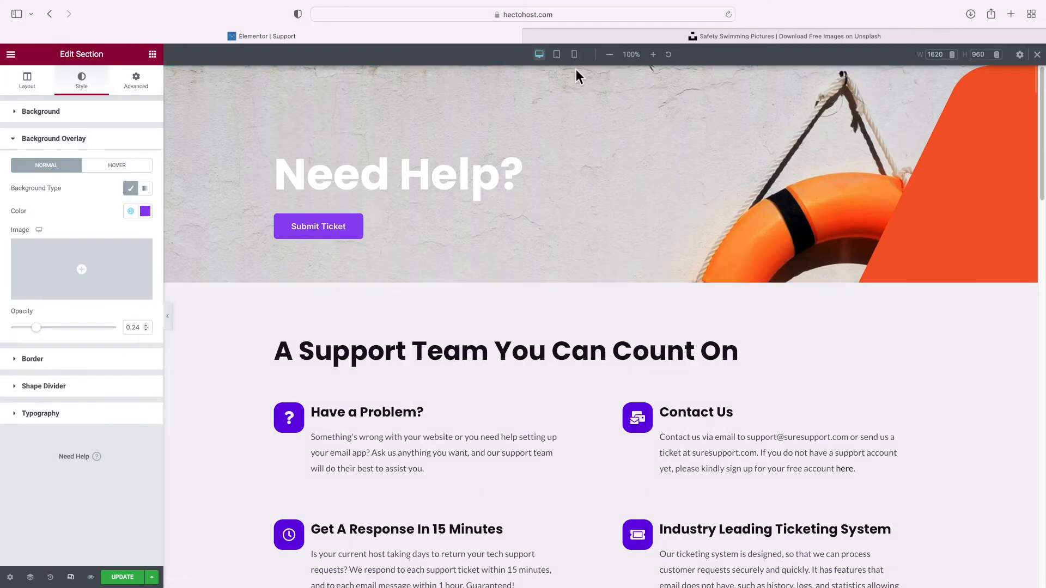
{"action": "left_click", "coordinate": [576, 57]}
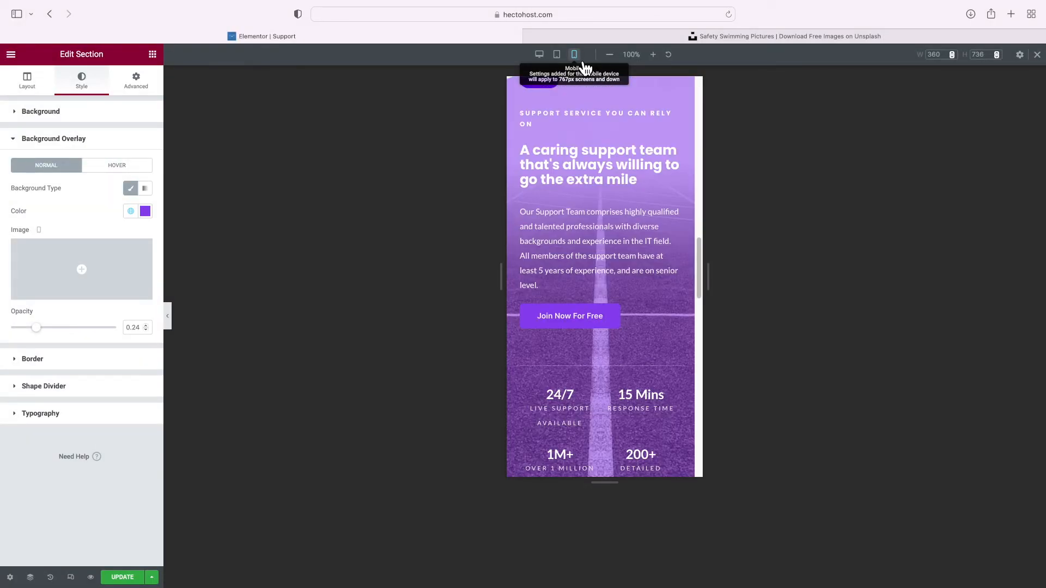
{"action": "scroll", "coordinate": [644, 255], "scroll_direction": "down", "scroll_amount": 5}
{"action": "scroll", "coordinate": [644, 255], "scroll_direction": "up", "scroll_amount": 7}
{"action": "scroll", "coordinate": [643, 251], "scroll_direction": "up", "scroll_amount": 10}
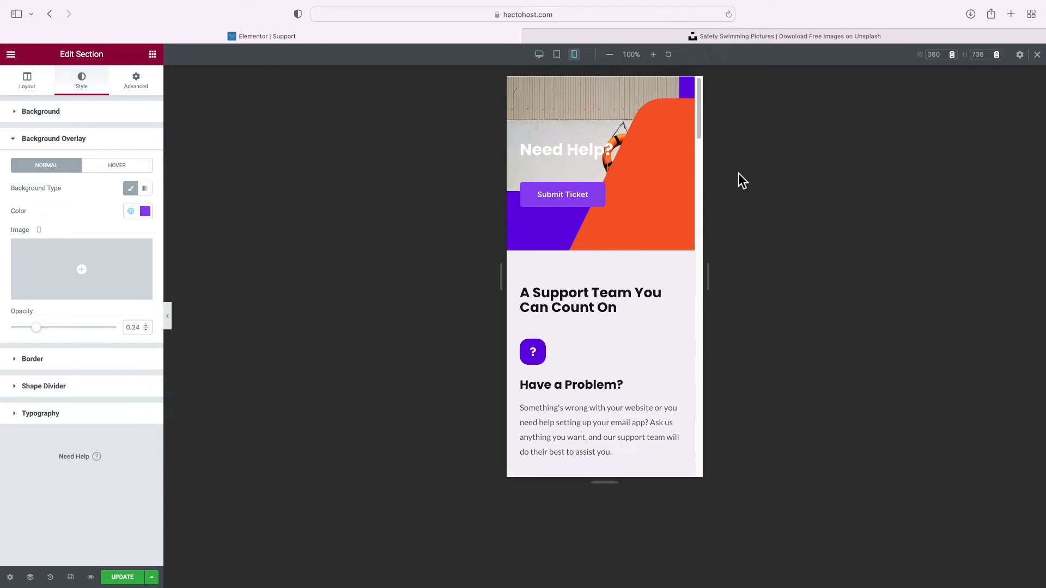
Set the Need Help header's background image to Top Right position and Cover size
{"action": "left_click", "coordinate": [610, 98]}
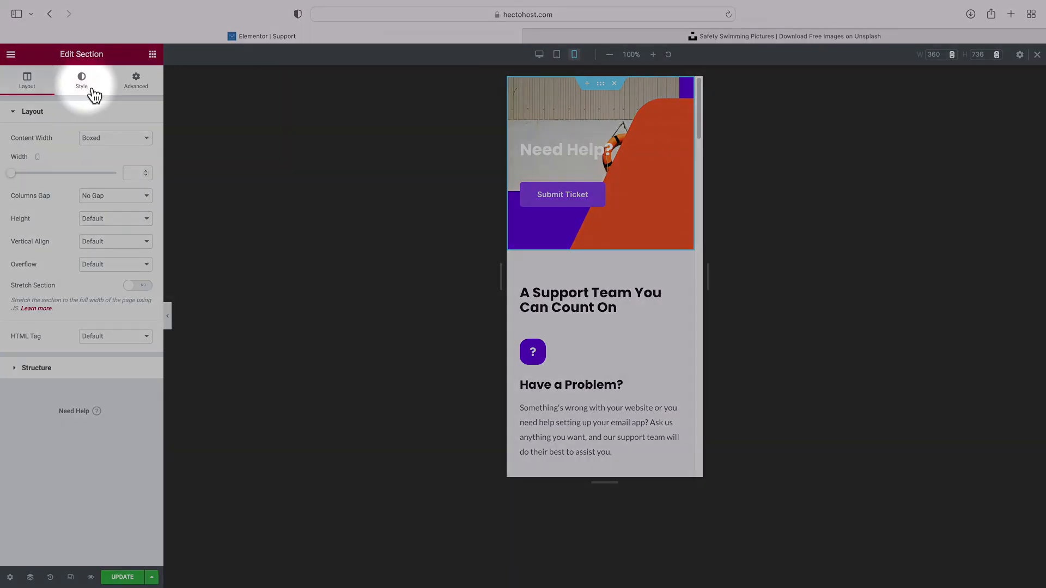
{"action": "left_click", "coordinate": [82, 82]}
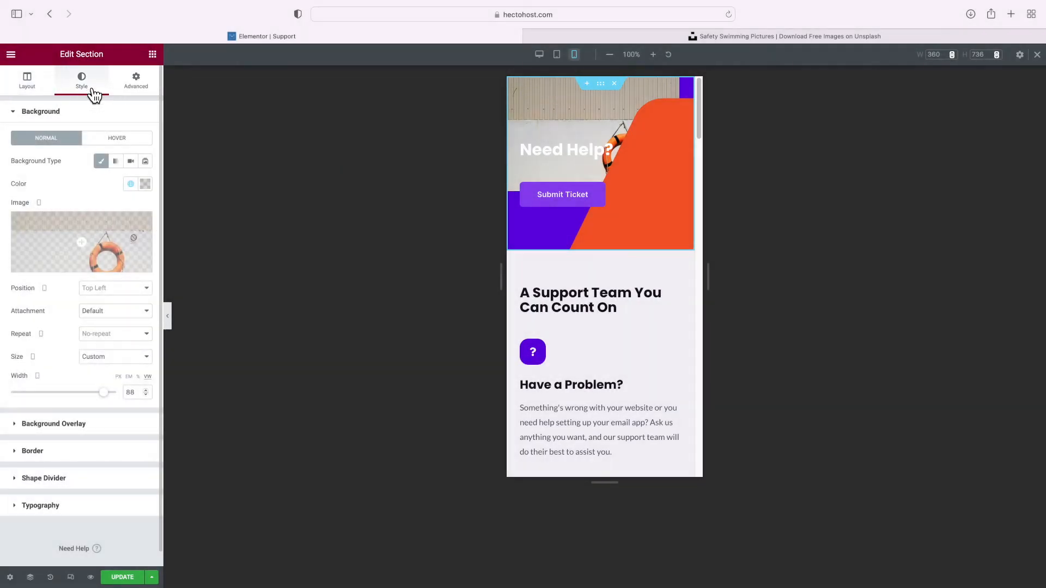
{"action": "left_click", "coordinate": [104, 288]}
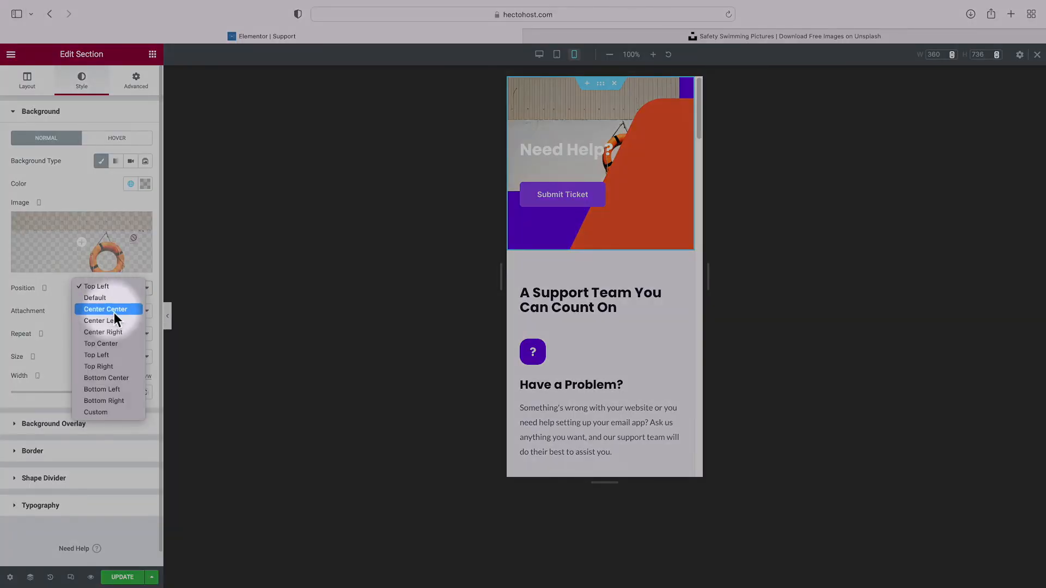
{"action": "left_click", "coordinate": [113, 367]}
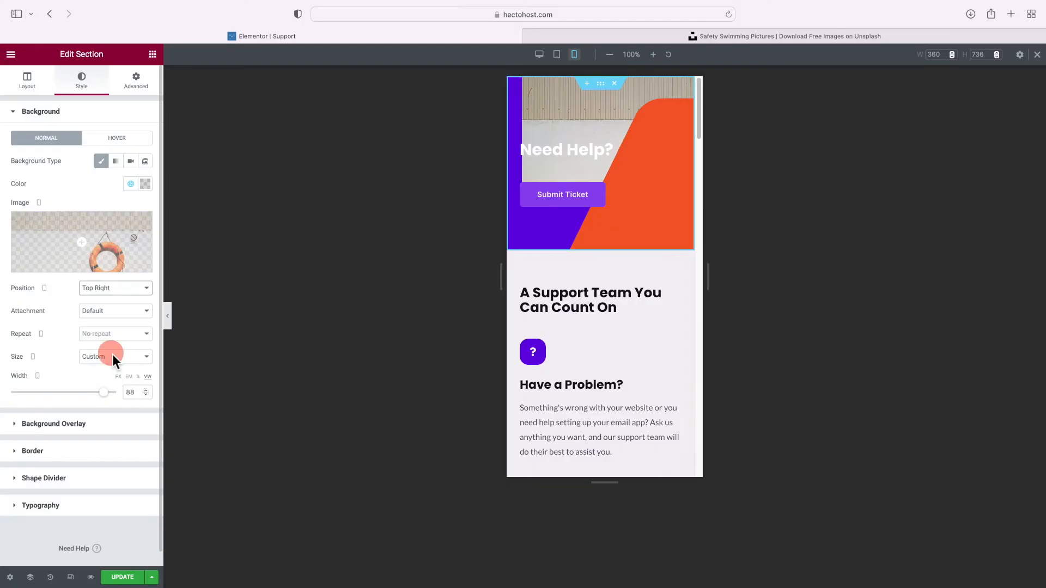
{"action": "left_click", "coordinate": [112, 355]}
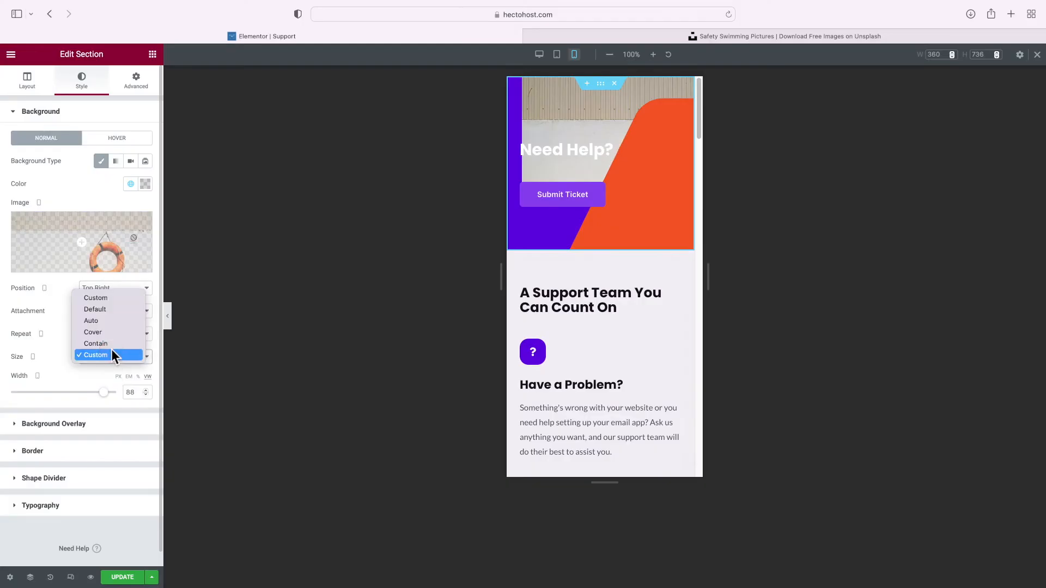
{"action": "left_click", "coordinate": [104, 331]}
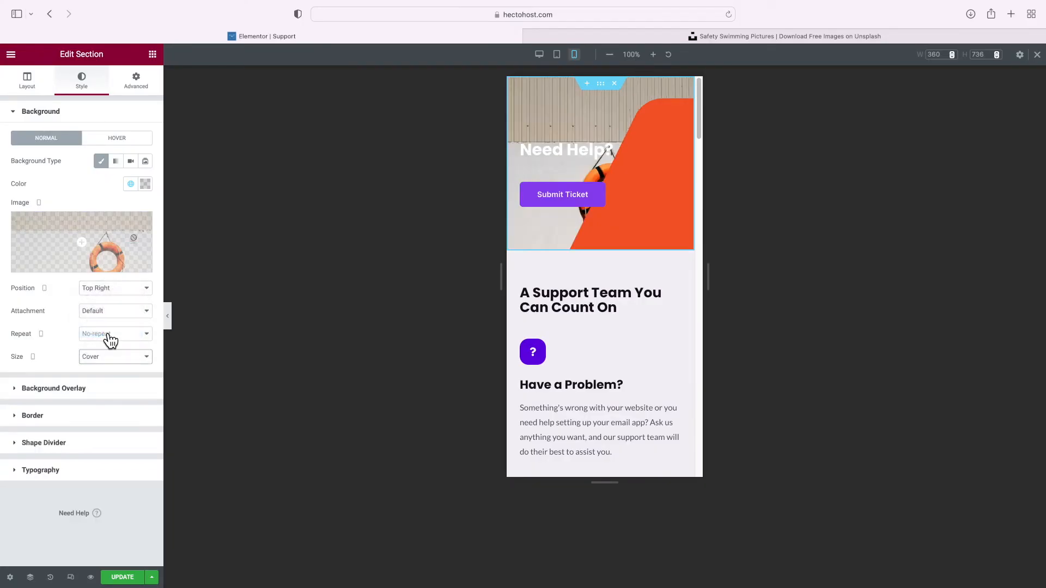
Narrow the orange background overlay to about 125 px wide and save the page
{"action": "left_click", "coordinate": [82, 388]}
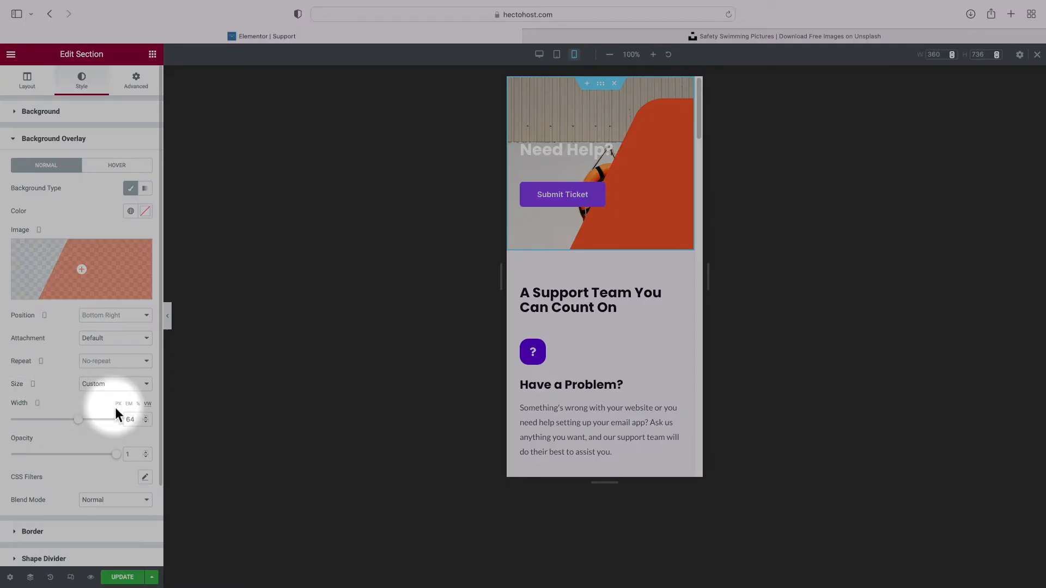
{"action": "left_click", "coordinate": [117, 405]}
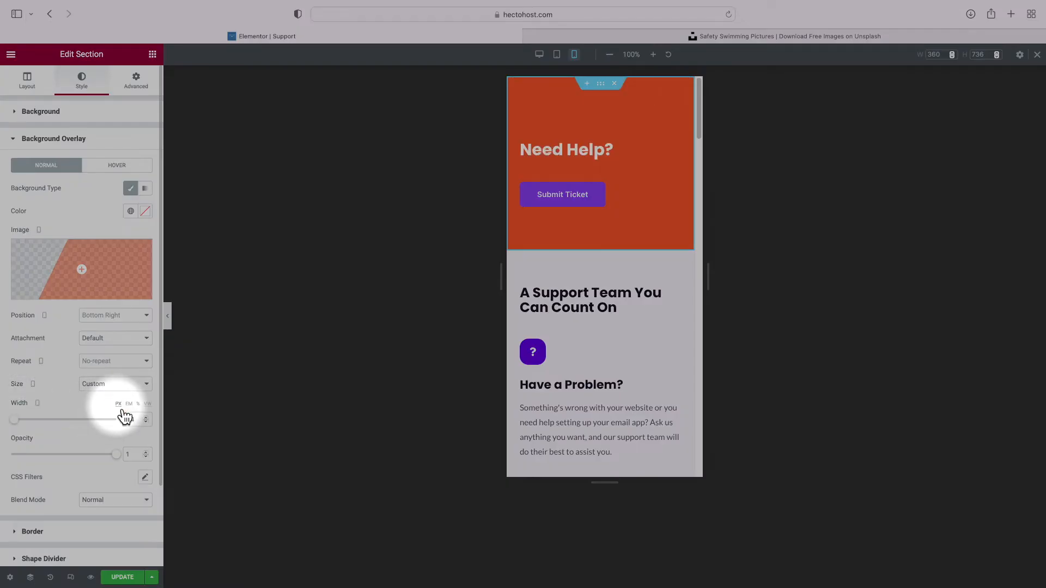
{"action": "left_click_drag", "start_coordinate": [20, 419], "coordinate": [34, 430]}
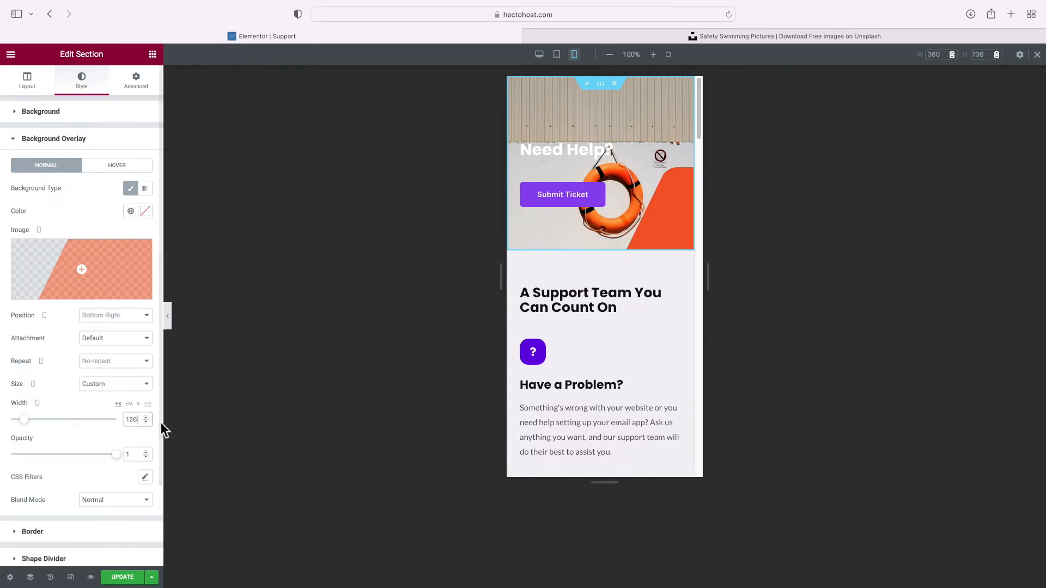
{"action": "scroll", "coordinate": [608, 322], "scroll_direction": "down", "scroll_amount": 15}
{"action": "scroll", "coordinate": [608, 321], "scroll_direction": "down", "scroll_amount": 20}
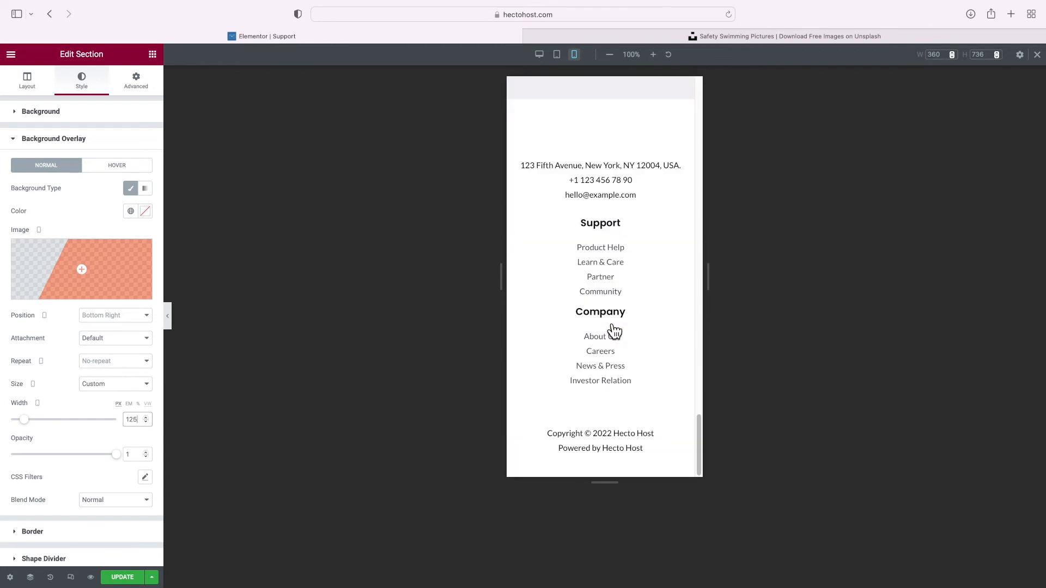
{"action": "scroll", "coordinate": [608, 322], "scroll_direction": "up", "scroll_amount": 15}
{"action": "scroll", "coordinate": [608, 324], "scroll_direction": "up", "scroll_amount": 10}
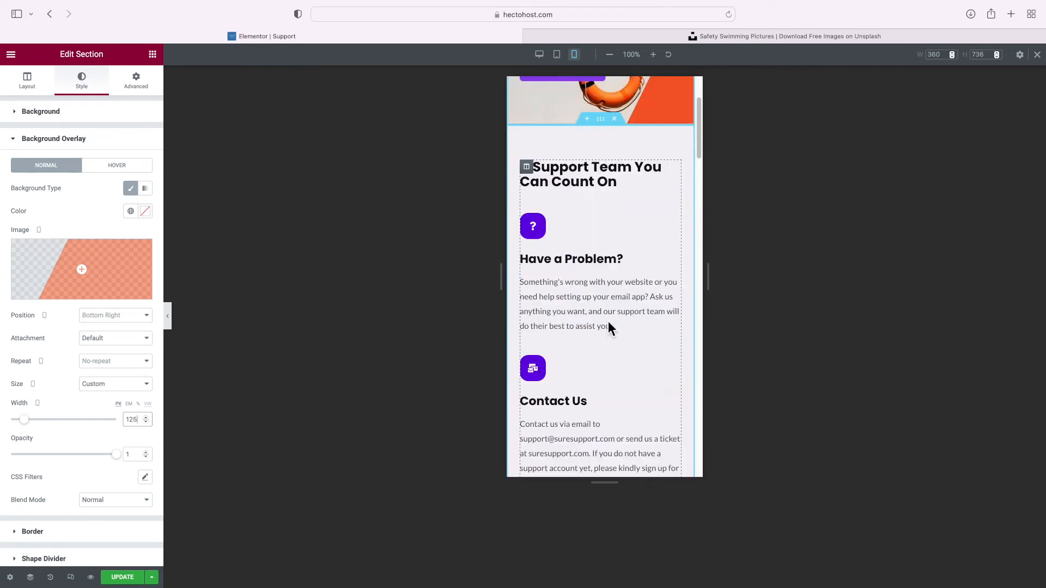
{"action": "scroll", "coordinate": [608, 324], "scroll_direction": "up", "scroll_amount": 3}
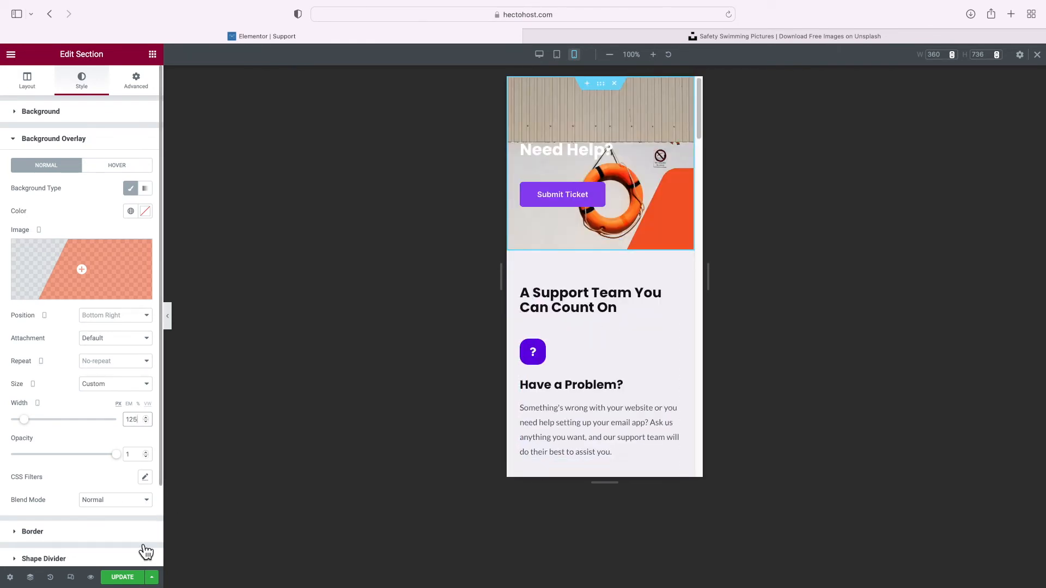
{"action": "left_click", "coordinate": [125, 578]}
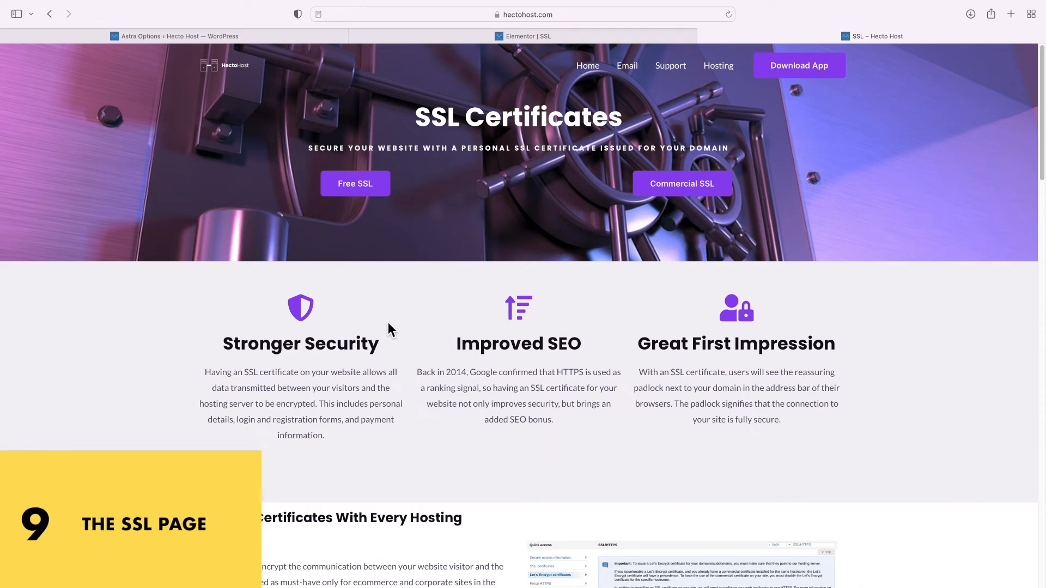
{"action": "triple_click", "coordinate": [331, 519]}
{"action": "scroll", "coordinate": [343, 480], "scroll_direction": "down", "scroll_amount": 5}
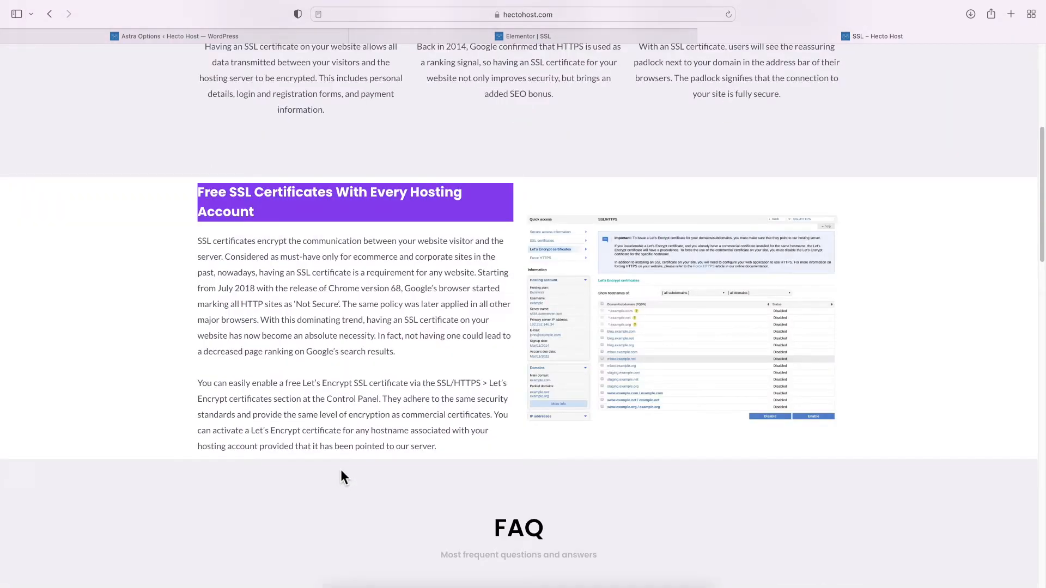
{"action": "left_click", "coordinate": [374, 303]}
{"action": "scroll", "coordinate": [374, 308], "scroll_direction": "down", "scroll_amount": 1}
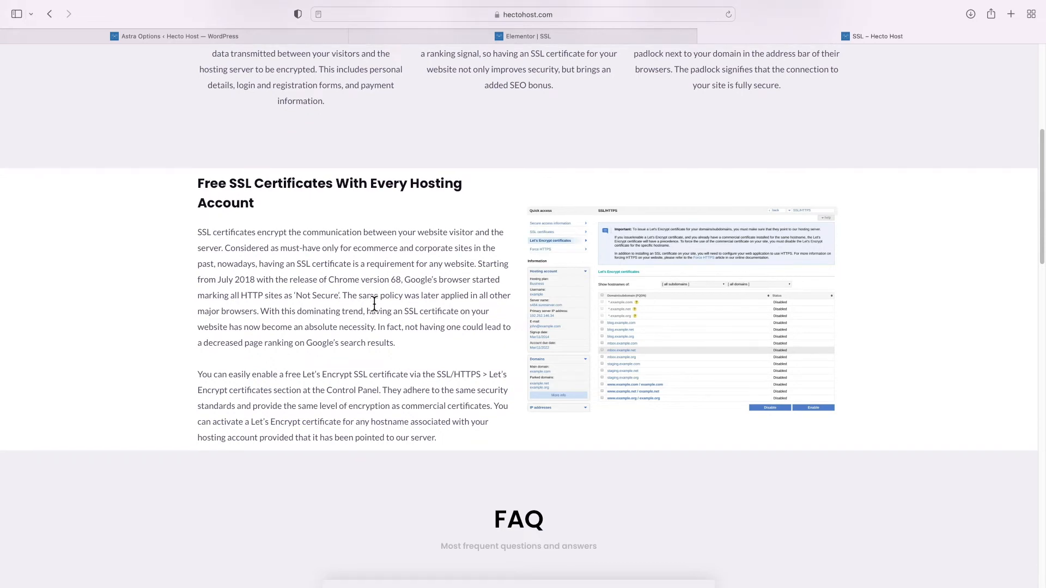
{"action": "left_click", "coordinate": [661, 324]}
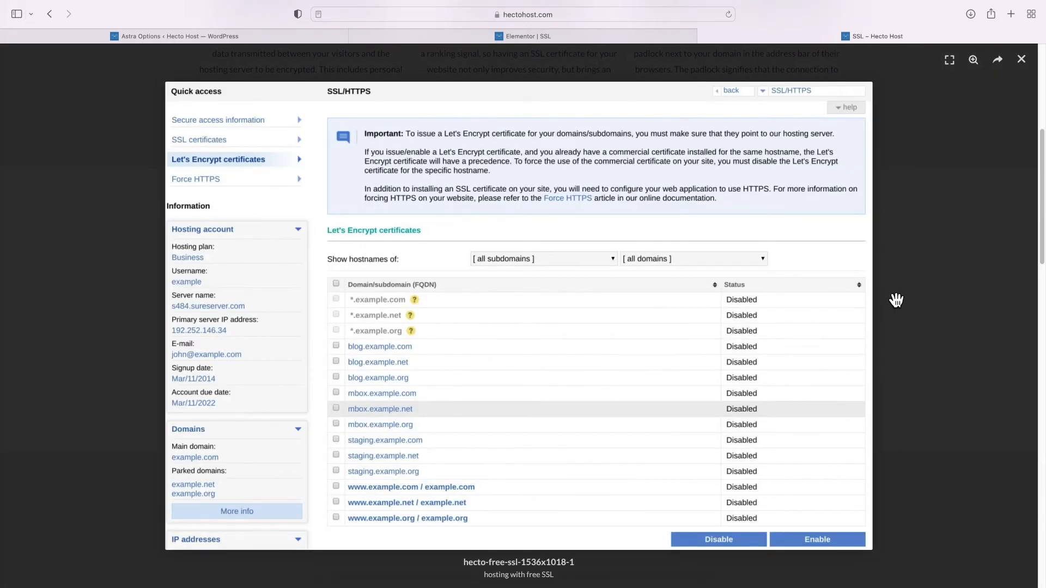
{"action": "left_click", "coordinate": [900, 298]}
{"action": "scroll", "coordinate": [905, 320], "scroll_direction": "down", "scroll_amount": 7}
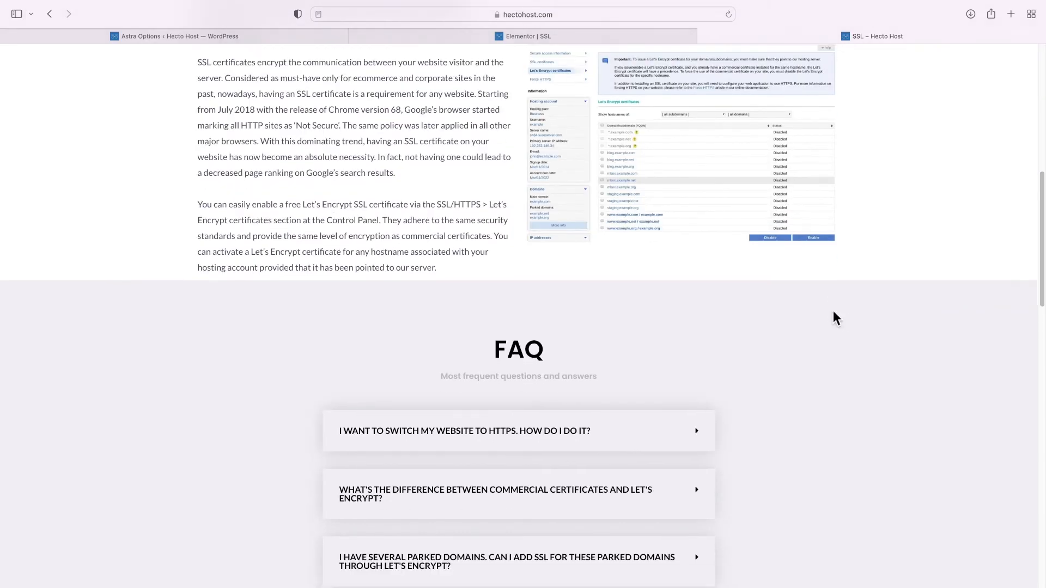
{"action": "scroll", "coordinate": [676, 278], "scroll_direction": "down", "scroll_amount": 1}
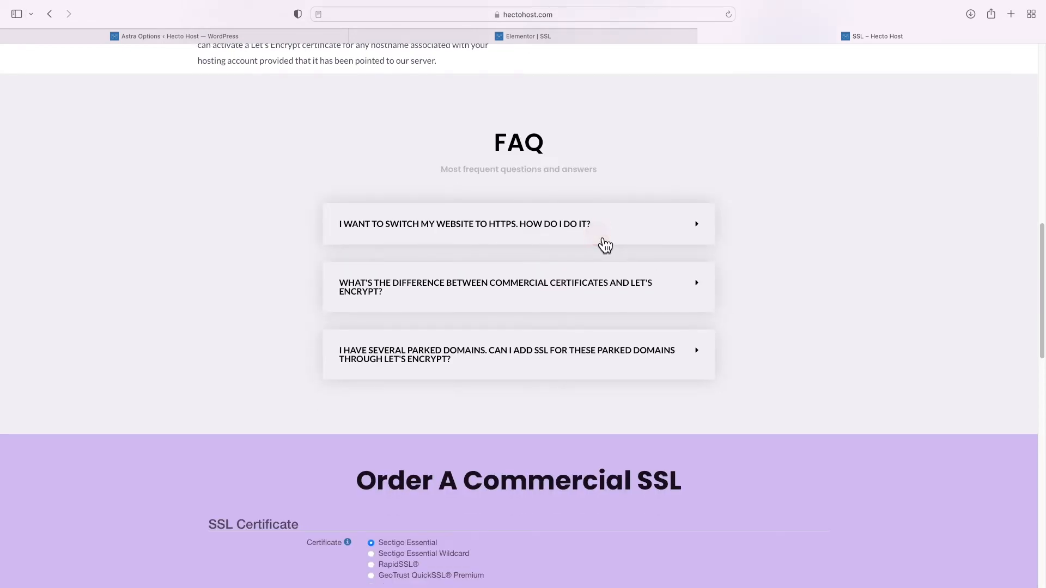
{"action": "left_click", "coordinate": [604, 244]}
{"action": "left_click", "coordinate": [604, 240]}
{"action": "scroll", "coordinate": [602, 240], "scroll_direction": "down", "scroll_amount": 8}
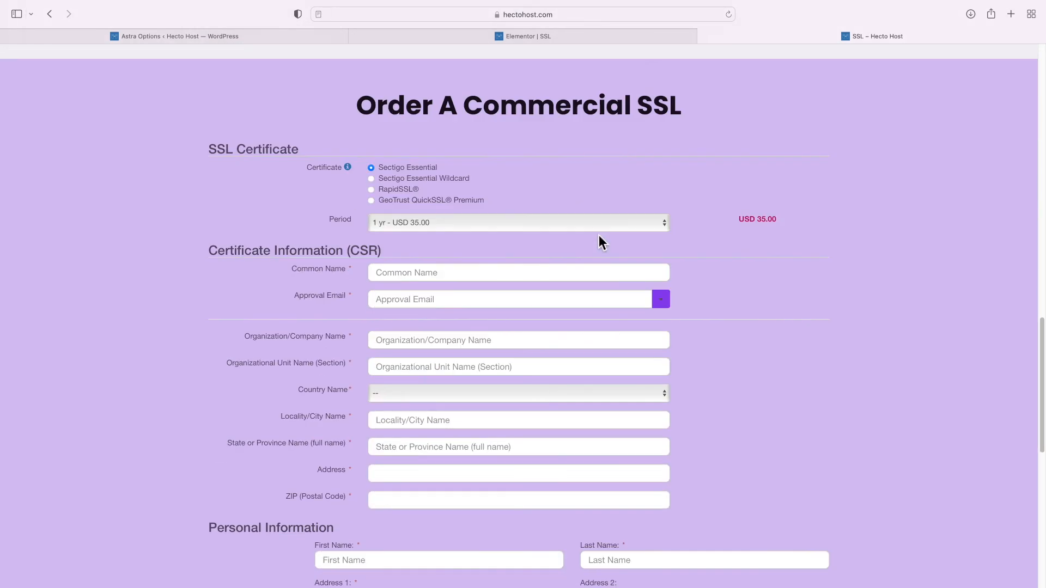
{"action": "scroll", "coordinate": [599, 239], "scroll_direction": "down", "scroll_amount": 8}
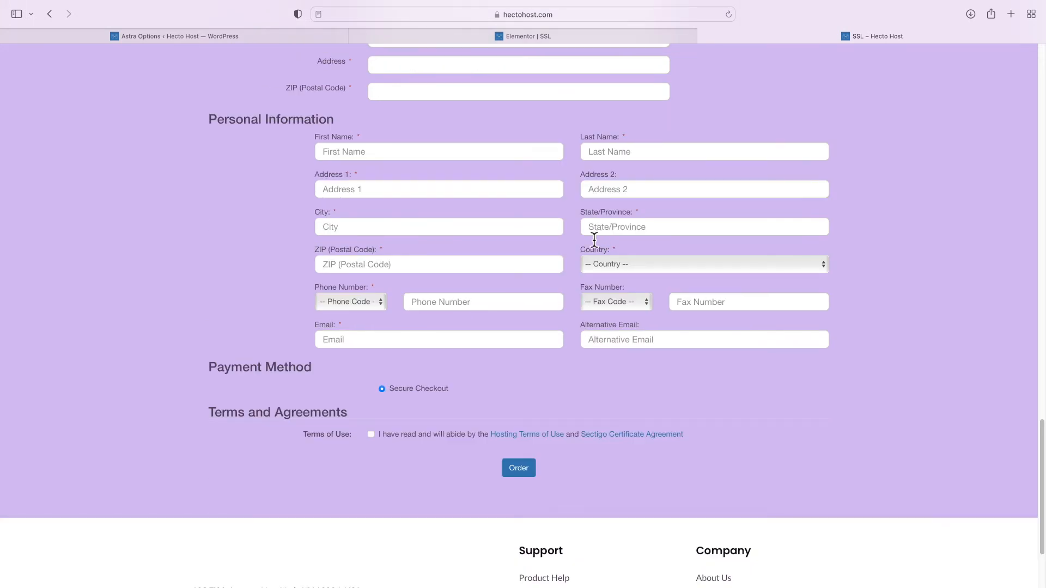
{"action": "left_click", "coordinate": [518, 468]}
Create and publish a new page titled 'SSL', then open it in Elementor
{"action": "scroll", "coordinate": [508, 351], "scroll_direction": "up", "scroll_amount": 8}
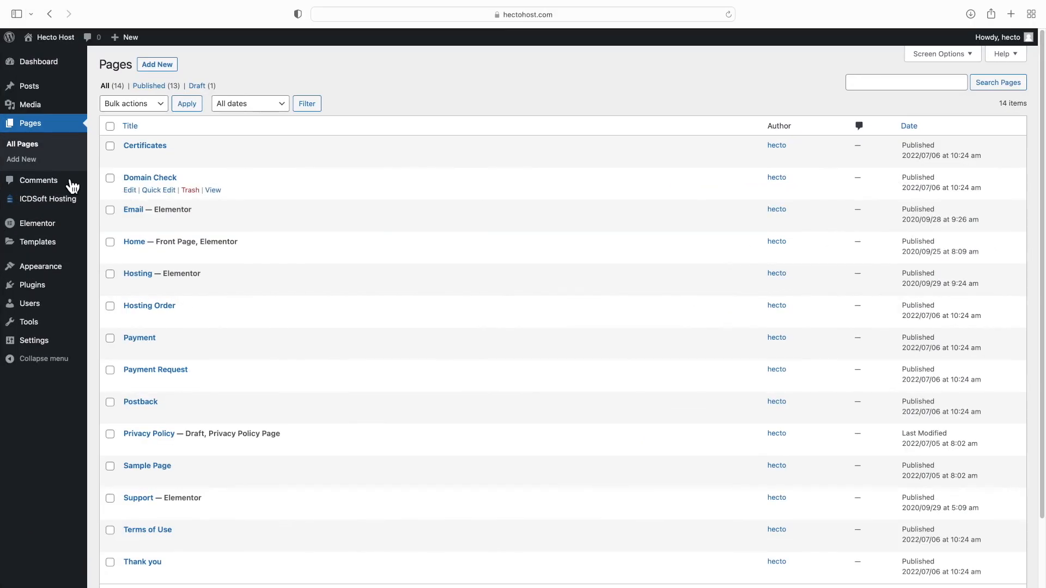
{"action": "left_click", "coordinate": [30, 162]}
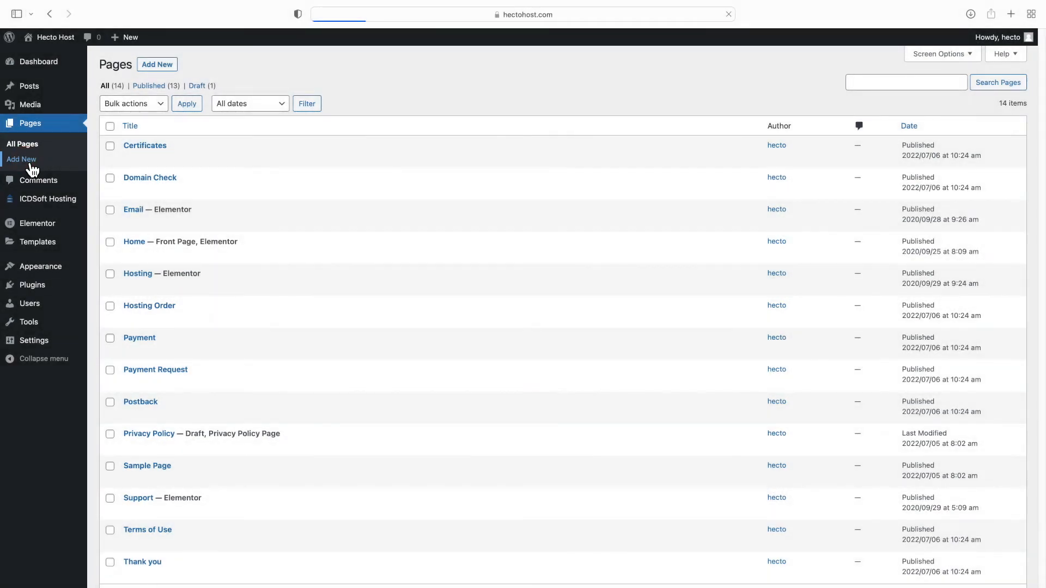
{"action": "type", "text": "SSL"}
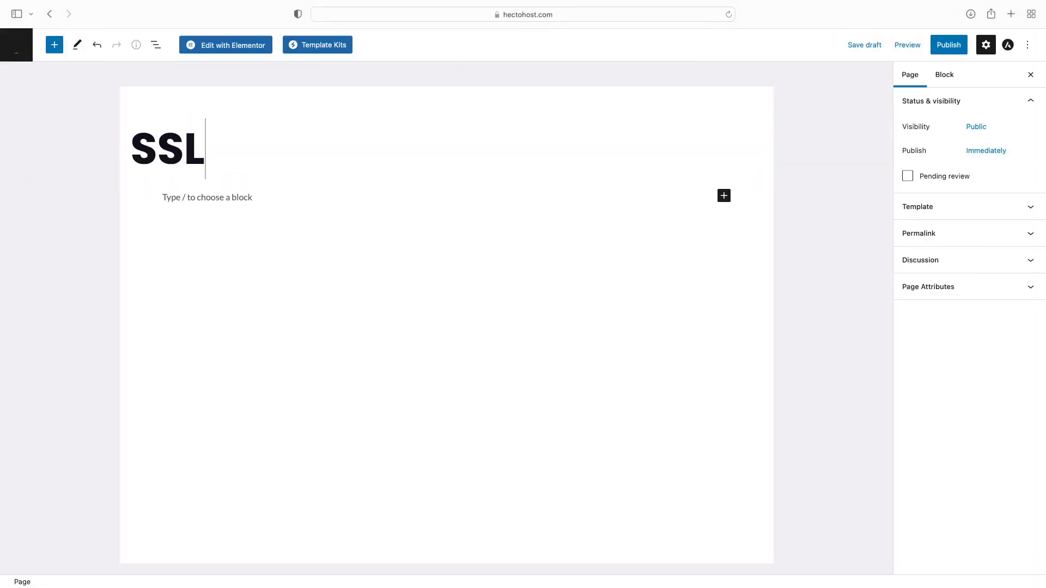
{"action": "left_click", "coordinate": [950, 52]}
{"action": "left_click", "coordinate": [949, 49]}
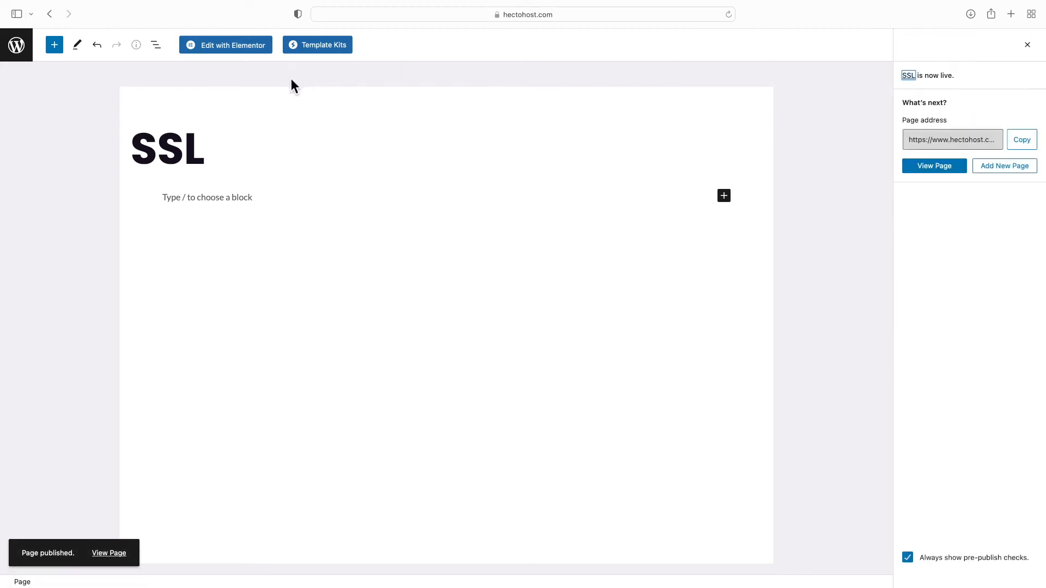
{"action": "left_click", "coordinate": [237, 54]}
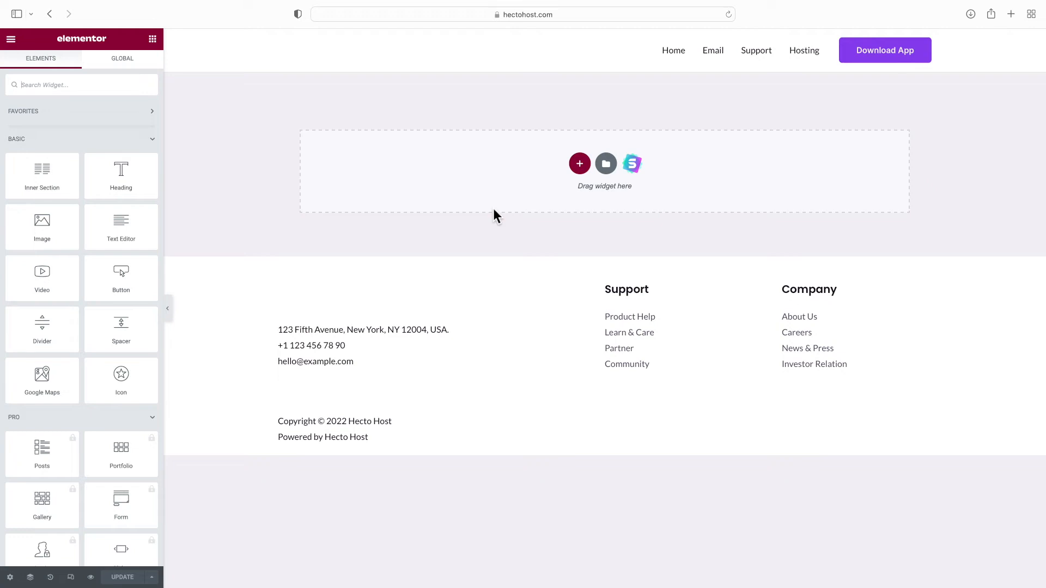
Add a single-column section with the purple 'vault' free-stock photo as its classic background
{"action": "left_click", "coordinate": [580, 164]}
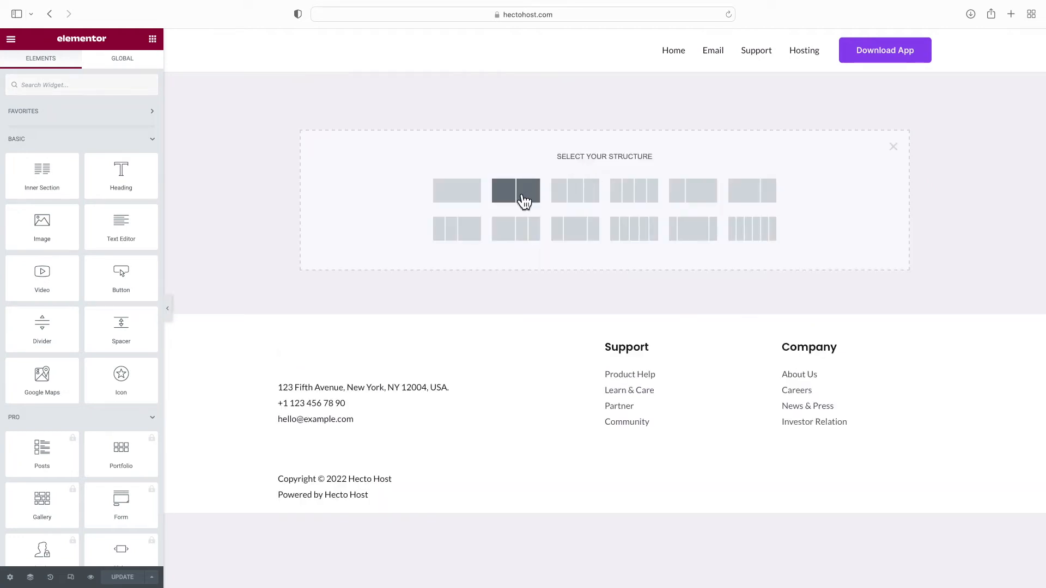
{"action": "left_click", "coordinate": [464, 197]}
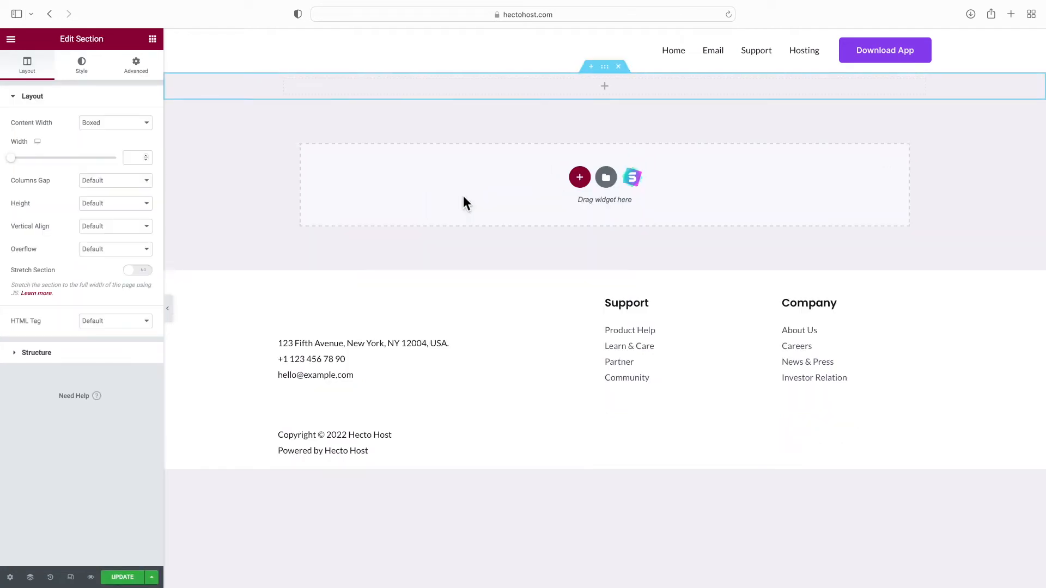
{"action": "left_click", "coordinate": [87, 77]}
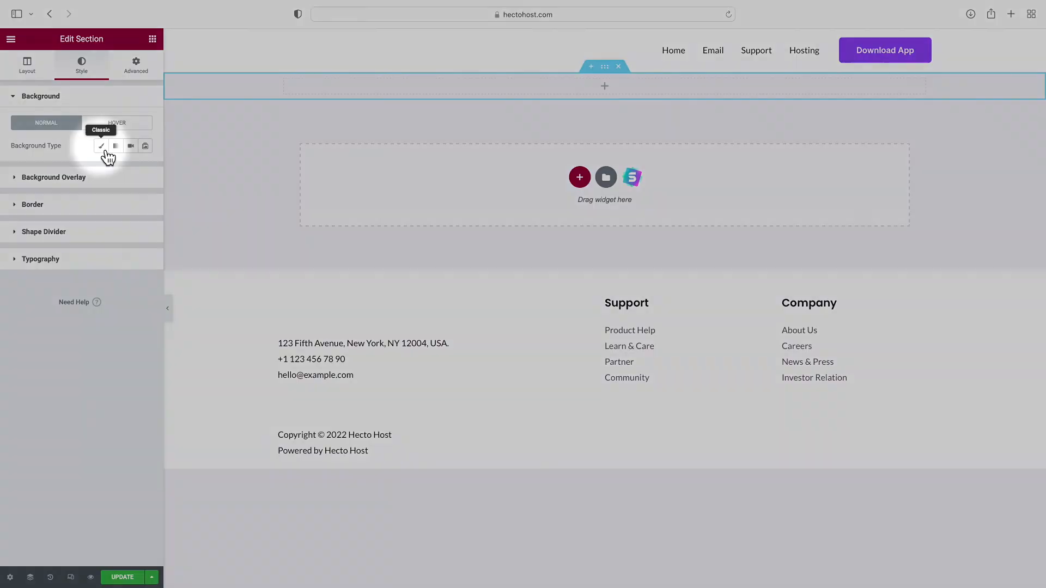
{"action": "left_click", "coordinate": [101, 146]}
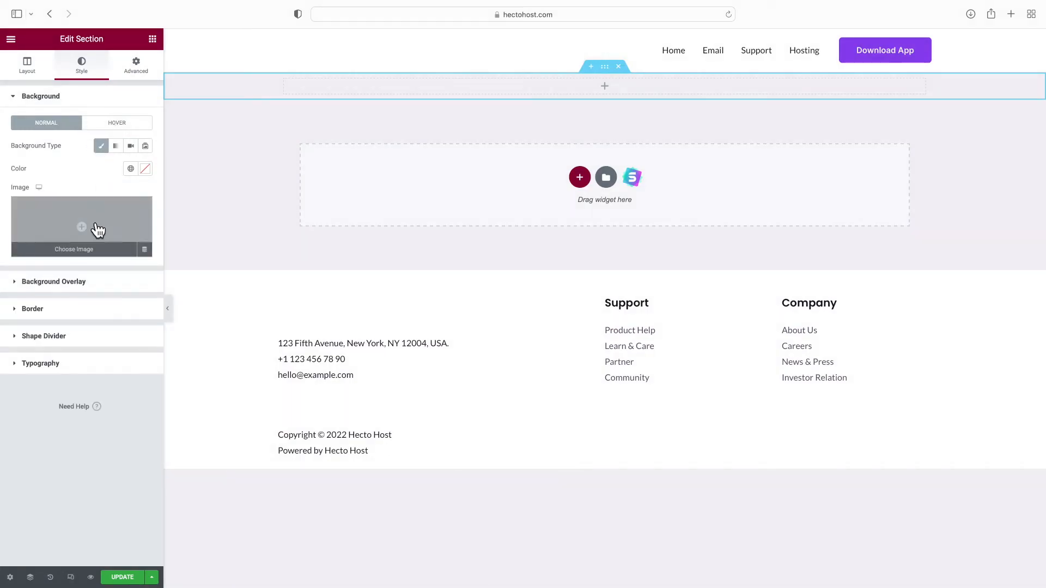
{"action": "left_click", "coordinate": [93, 255]}
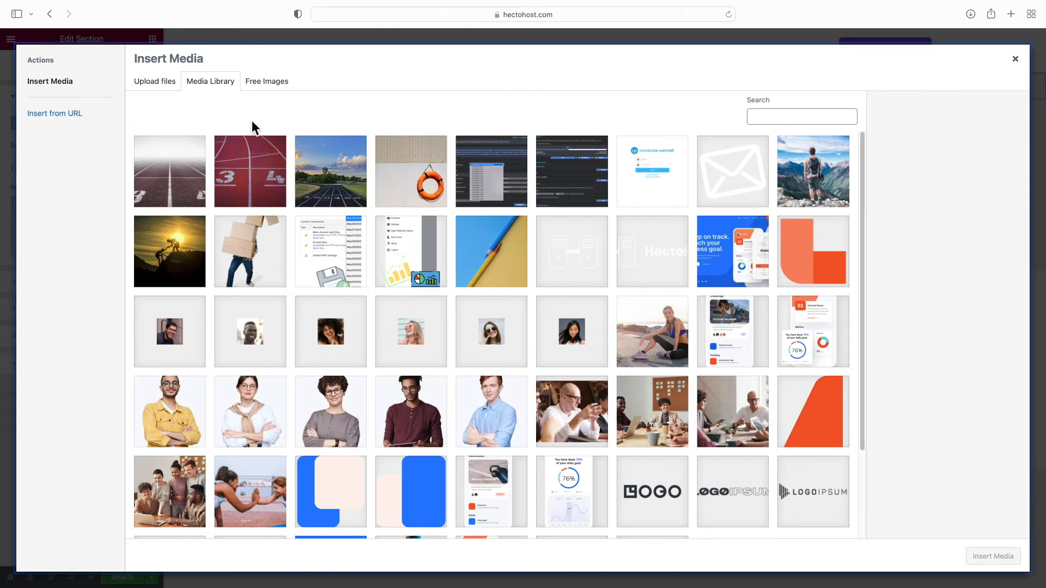
{"action": "left_click", "coordinate": [271, 84]}
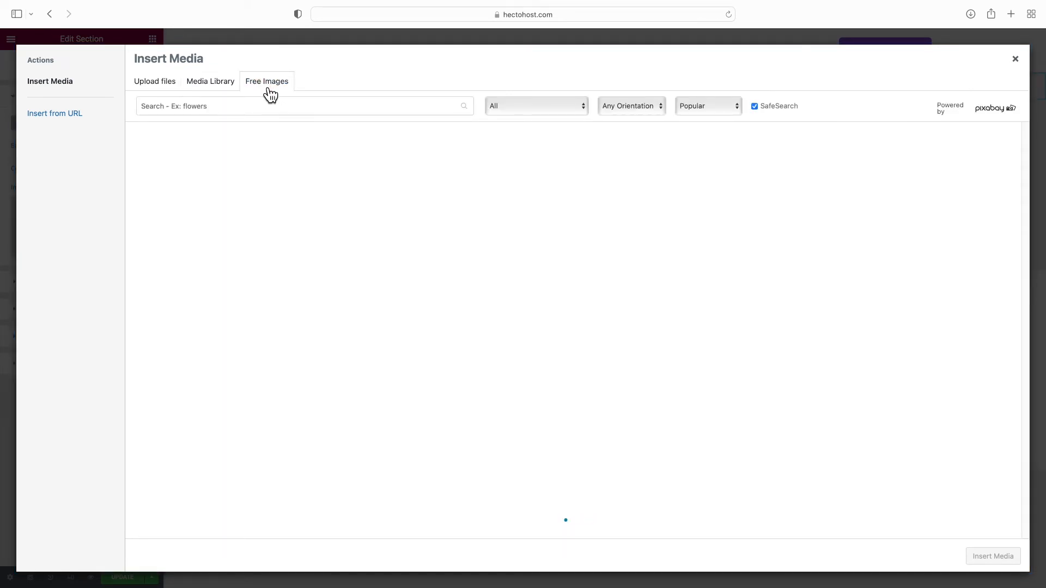
{"action": "left_click", "coordinate": [225, 106]}
{"action": "type", "text": "vault"}
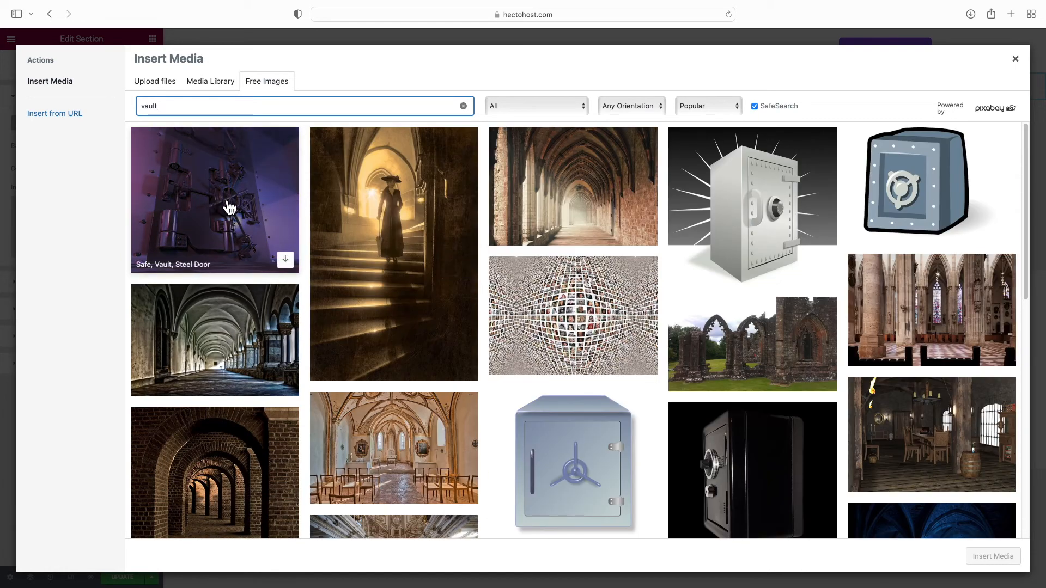
{"action": "left_click", "coordinate": [226, 204]}
{"action": "left_click", "coordinate": [289, 265]}
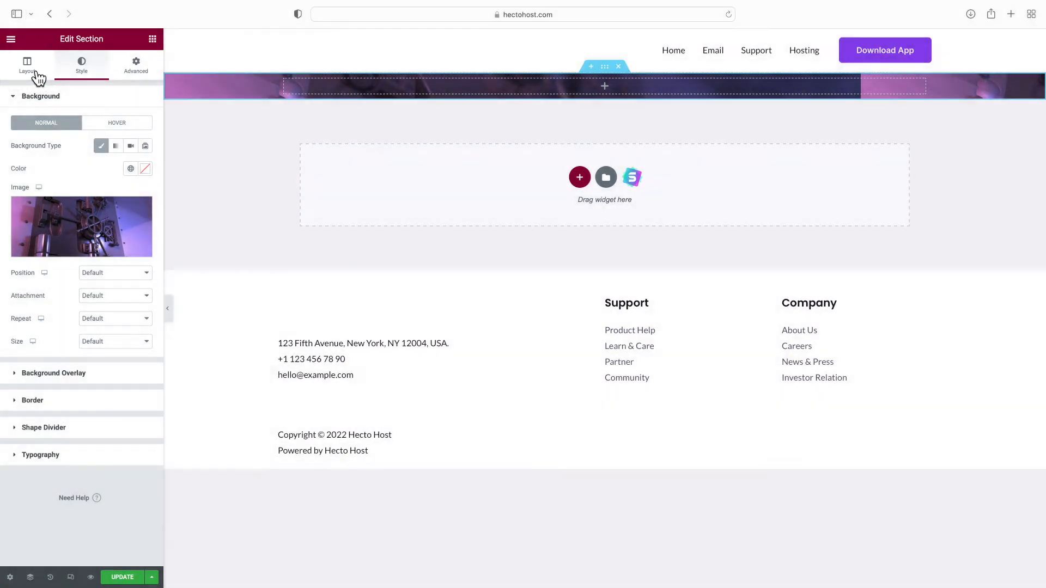
Make the vault section Full Width with a 400 px minimum height
{"action": "left_click", "coordinate": [37, 76]}
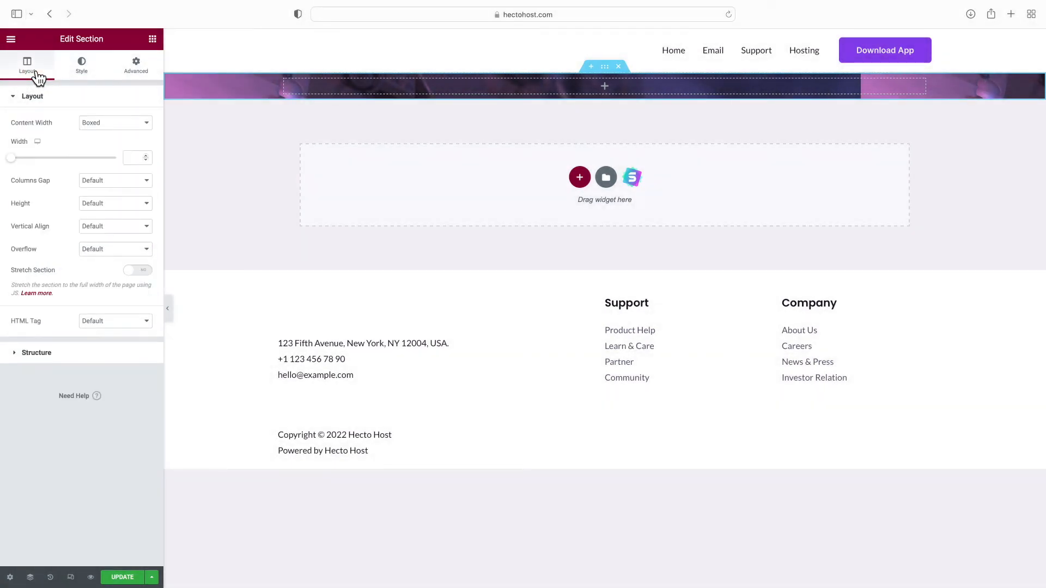
{"action": "left_click", "coordinate": [82, 123]}
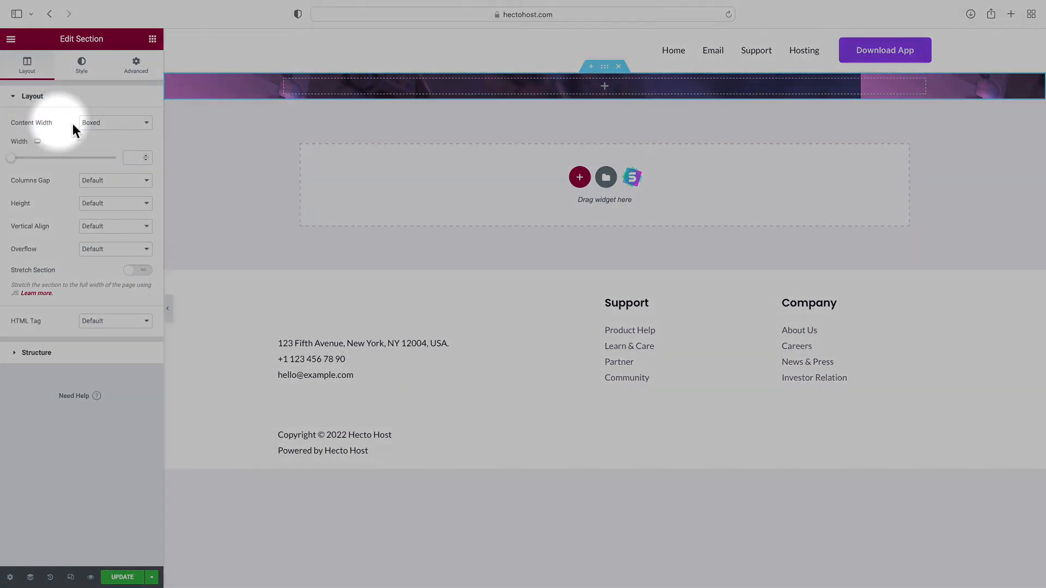
{"action": "left_click", "coordinate": [107, 133]}
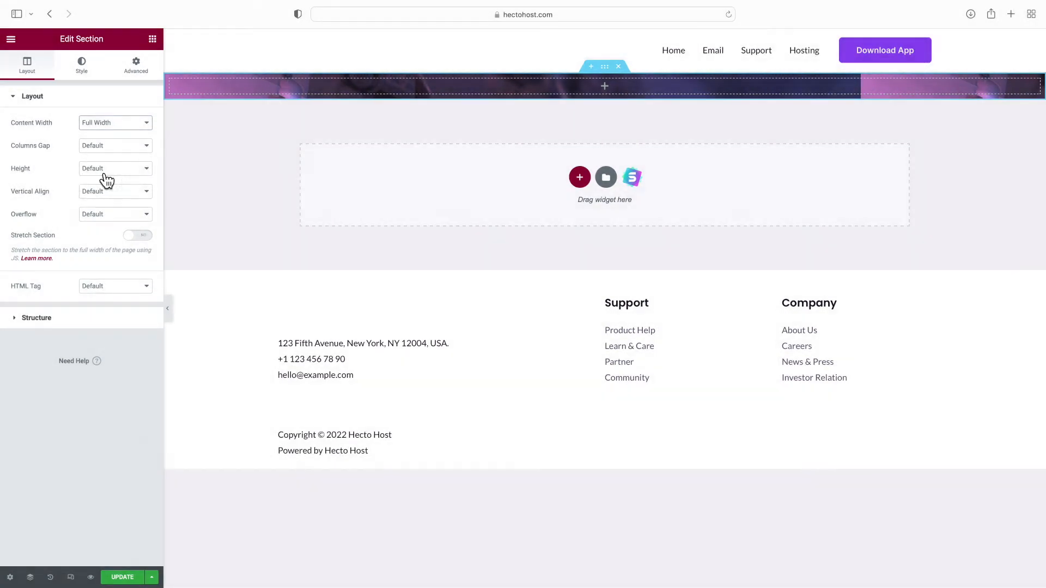
{"action": "left_click", "coordinate": [103, 171]}
{"action": "left_click", "coordinate": [107, 188]}
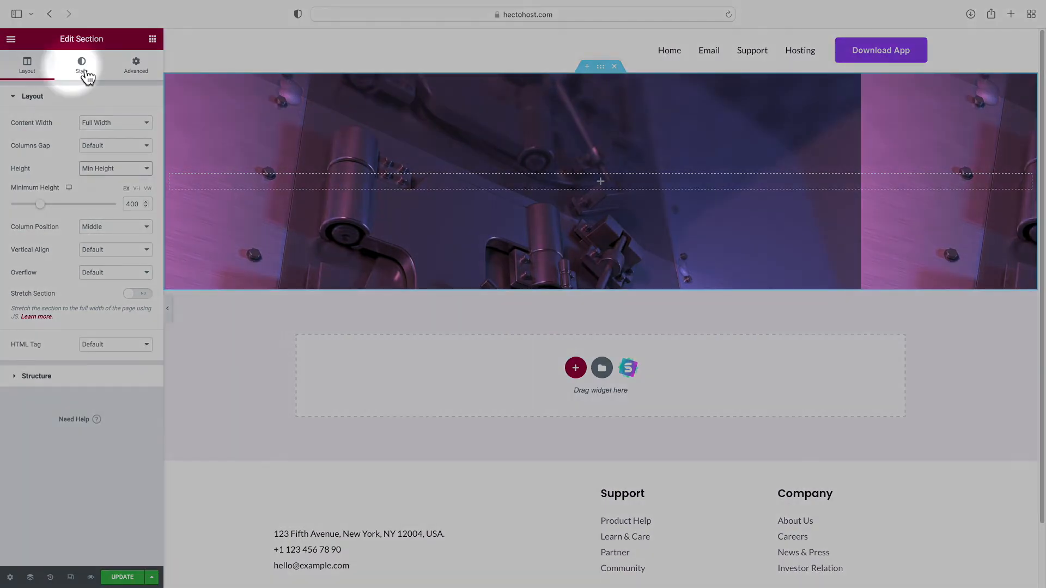
Set the section background to Cover size and Center Center position, then save
{"action": "left_click", "coordinate": [84, 72]}
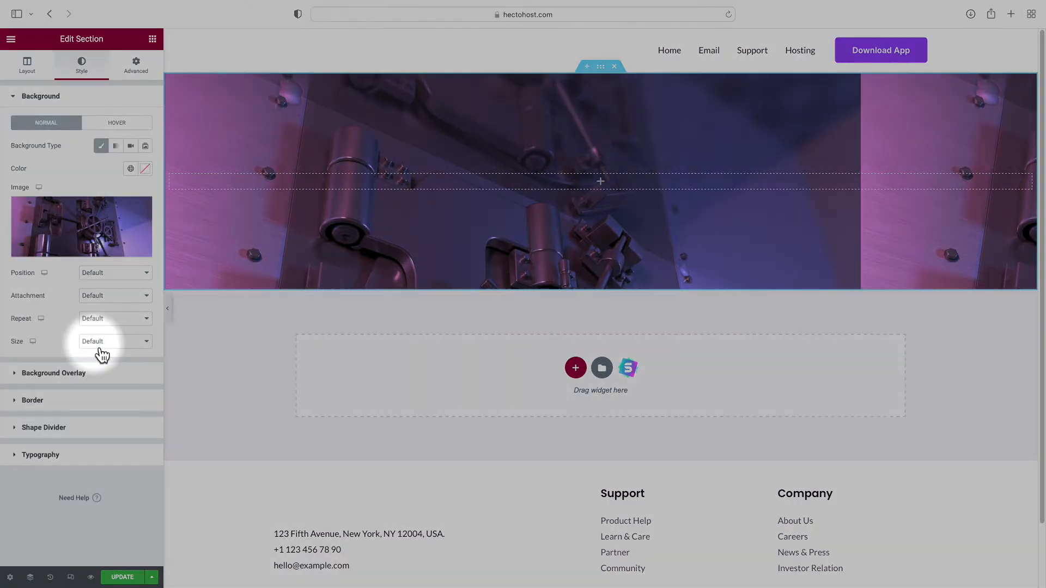
{"action": "left_click", "coordinate": [98, 346]}
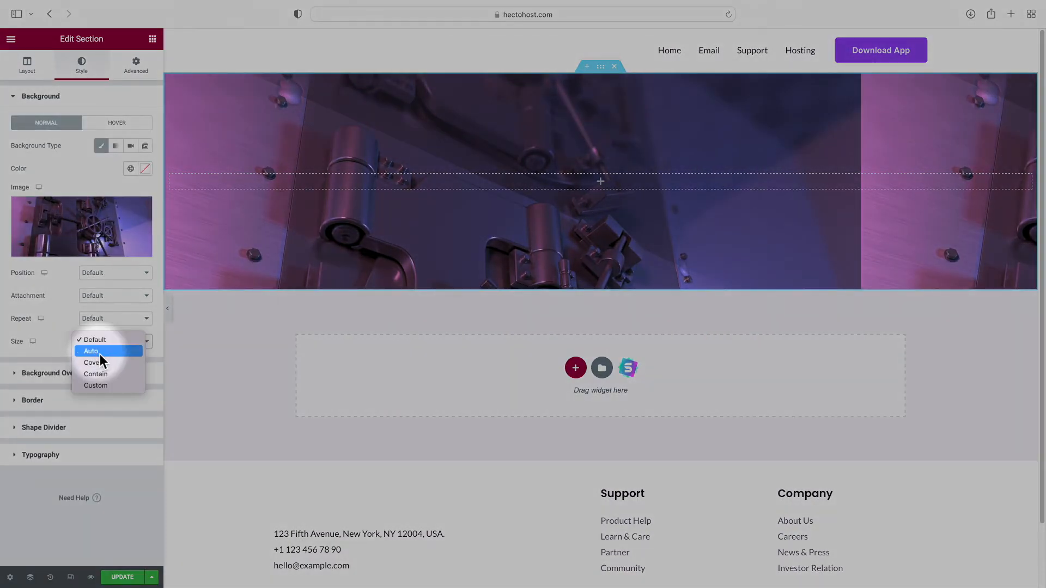
{"action": "left_click", "coordinate": [100, 366]}
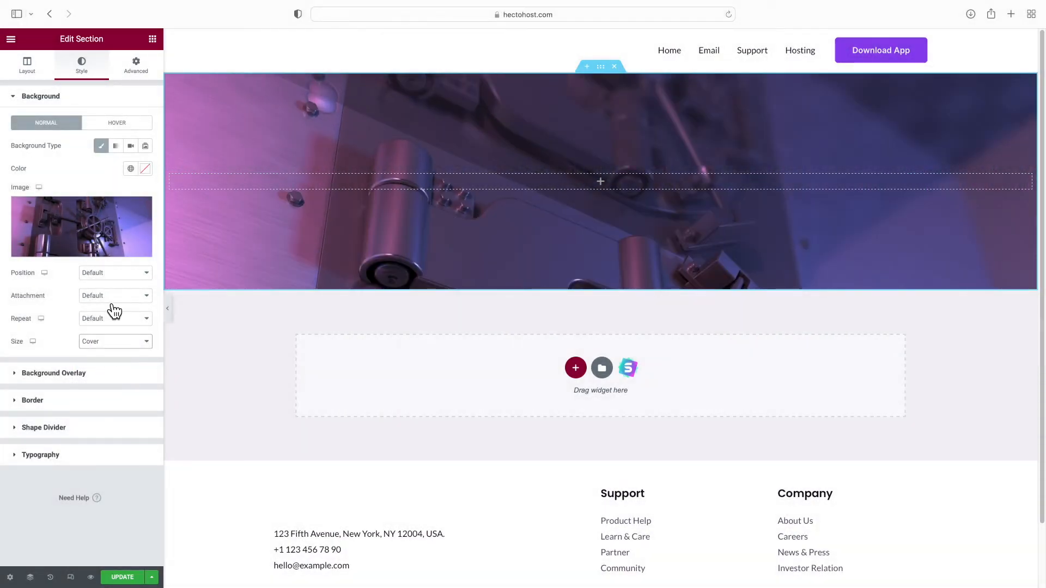
{"action": "left_click", "coordinate": [107, 275]}
{"action": "left_click", "coordinate": [119, 285]}
{"action": "left_click", "coordinate": [123, 577]}
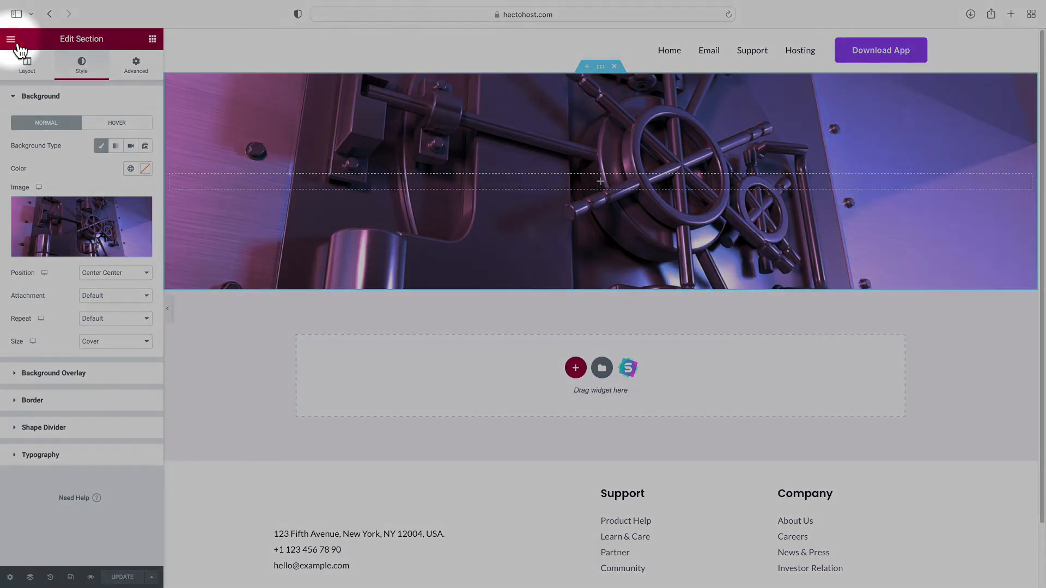
{"action": "left_click", "coordinate": [12, 40]}
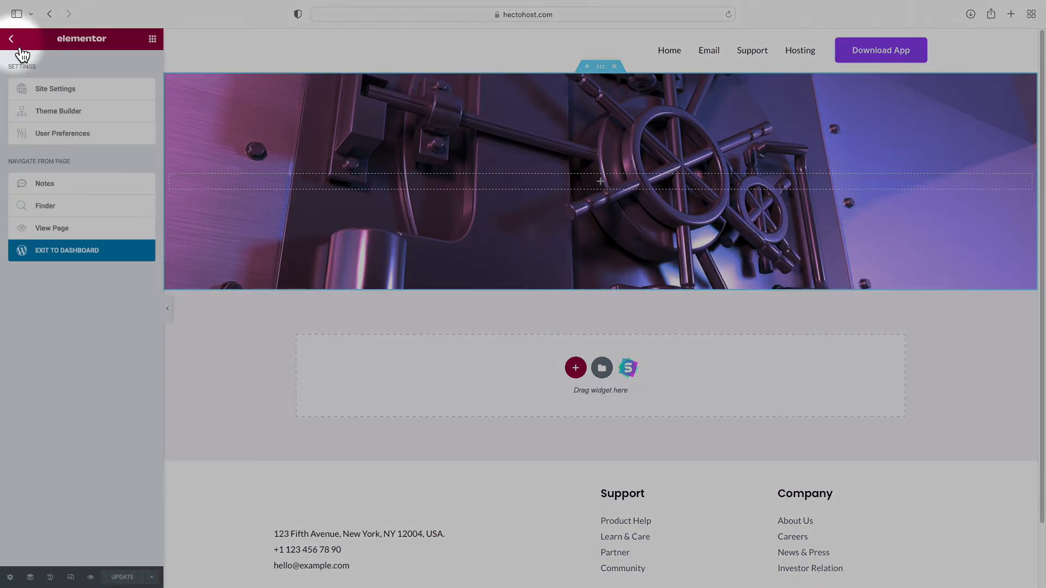
Enable Astra's transparent header on the complete website and publish the Customizer change
{"action": "left_click", "coordinate": [53, 254]}
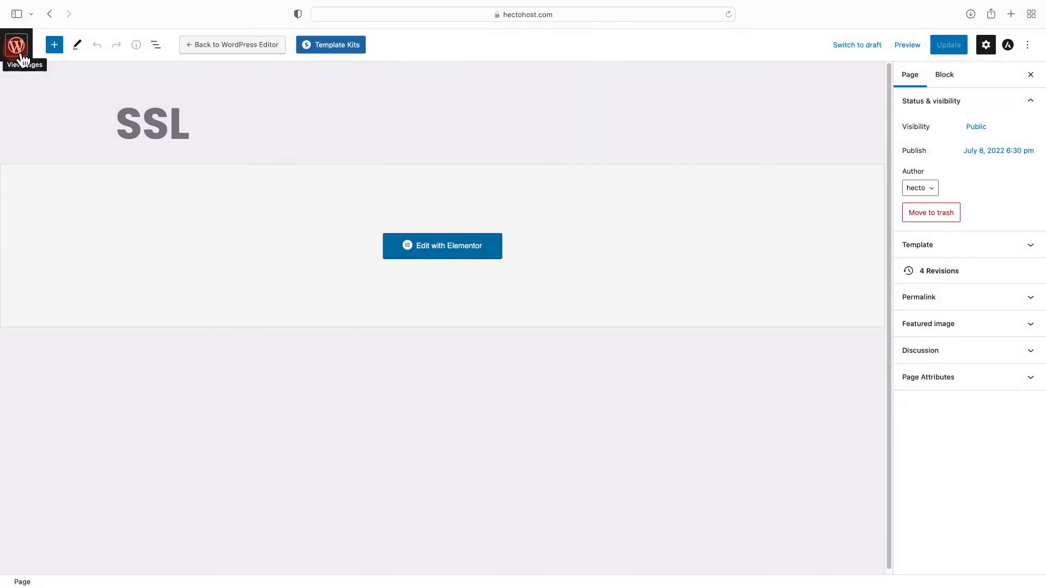
{"action": "left_click", "coordinate": [22, 57]}
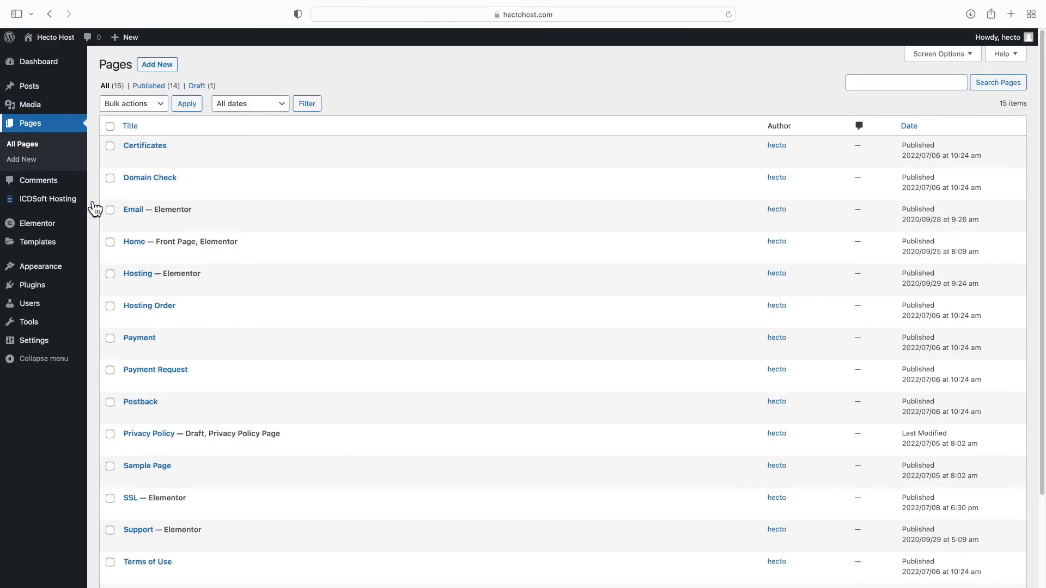
{"action": "mouse_move", "coordinate": [80, 269]}
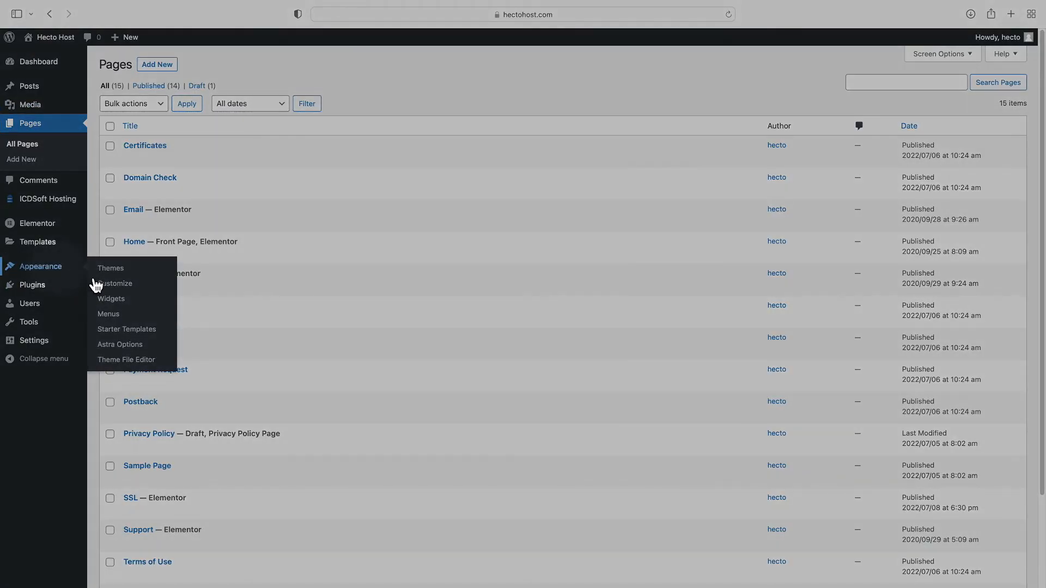
{"action": "left_click", "coordinate": [125, 349]}
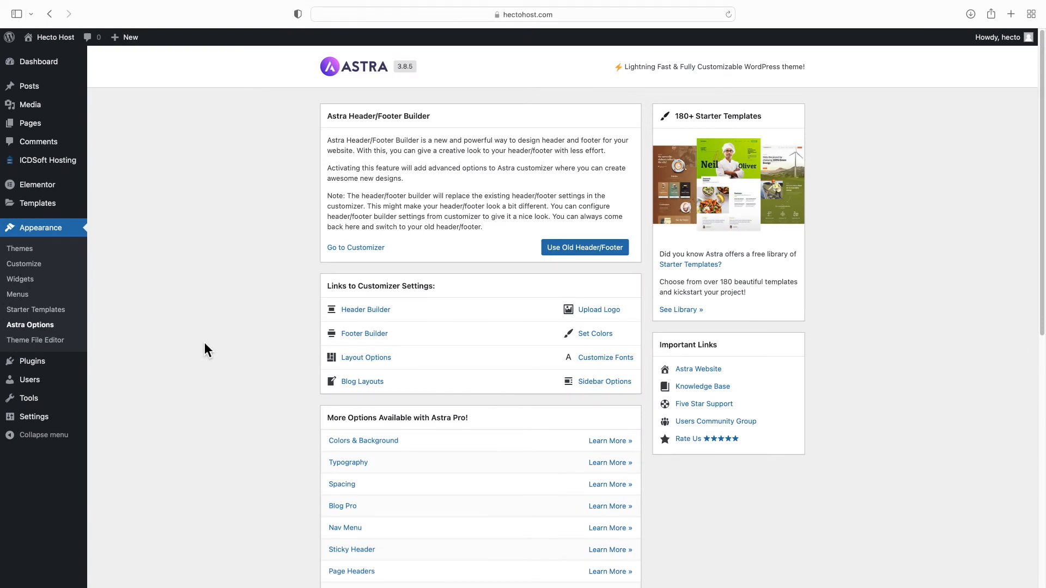
{"action": "left_click", "coordinate": [361, 309]}
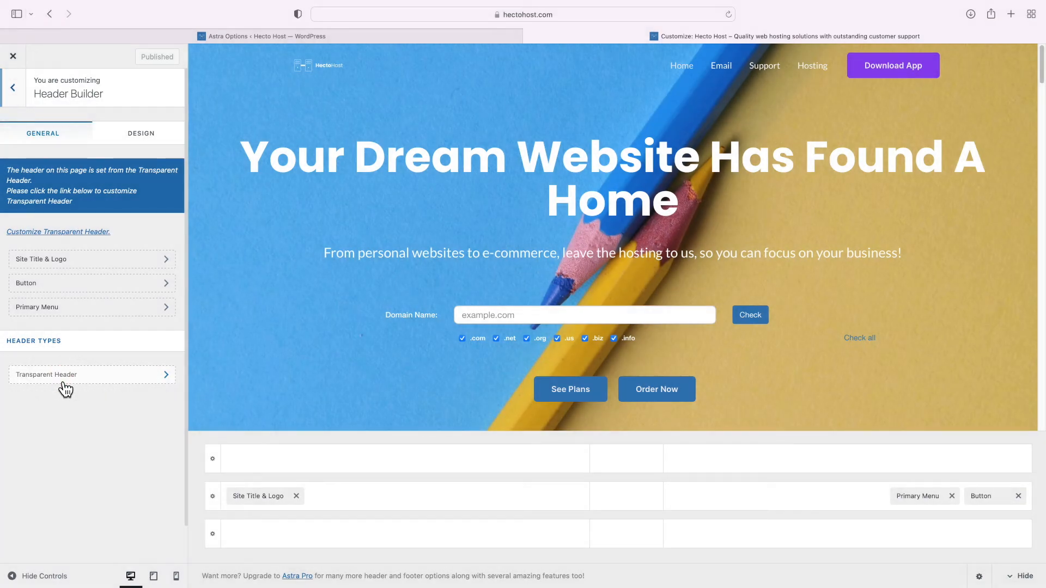
{"action": "left_click", "coordinate": [64, 381]}
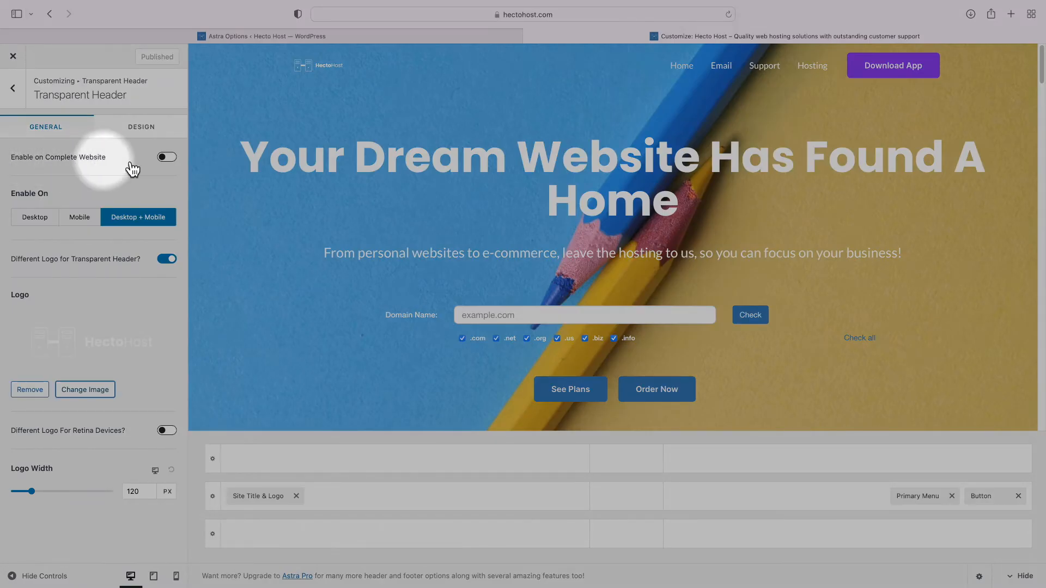
{"action": "left_click", "coordinate": [167, 158]}
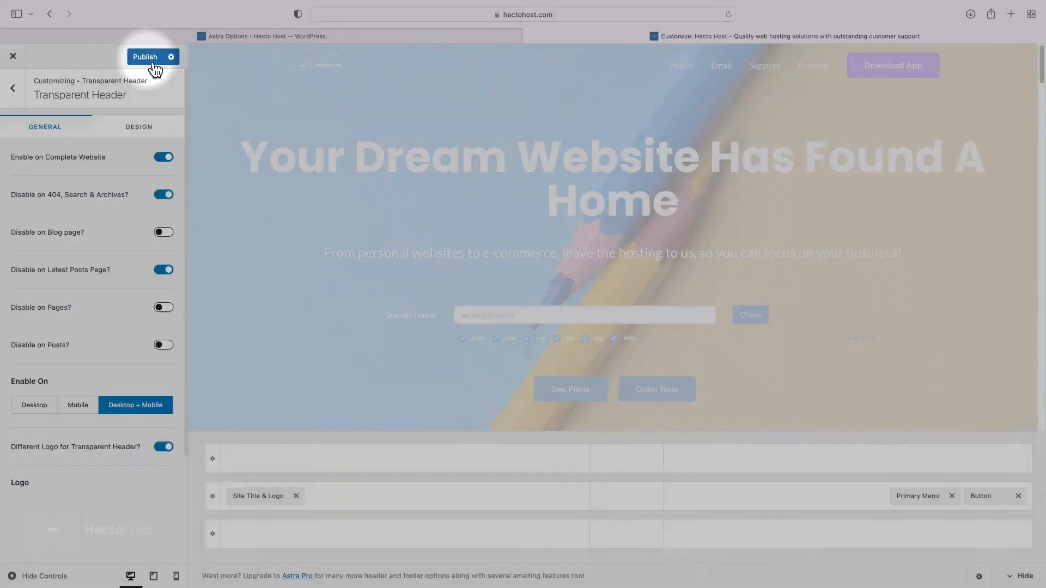
{"action": "left_click", "coordinate": [147, 58]}
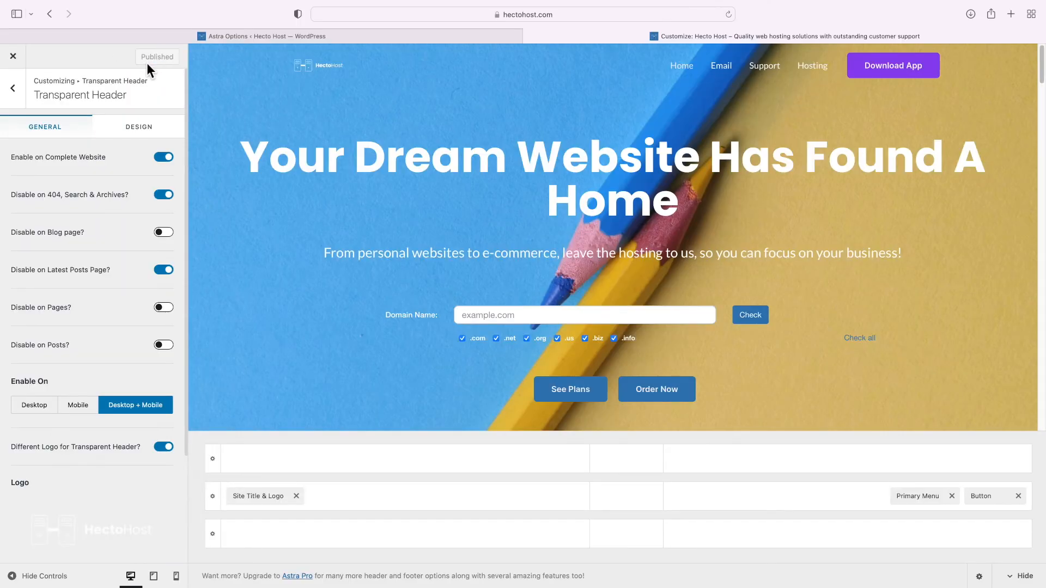
{"action": "left_click", "coordinate": [18, 61]}
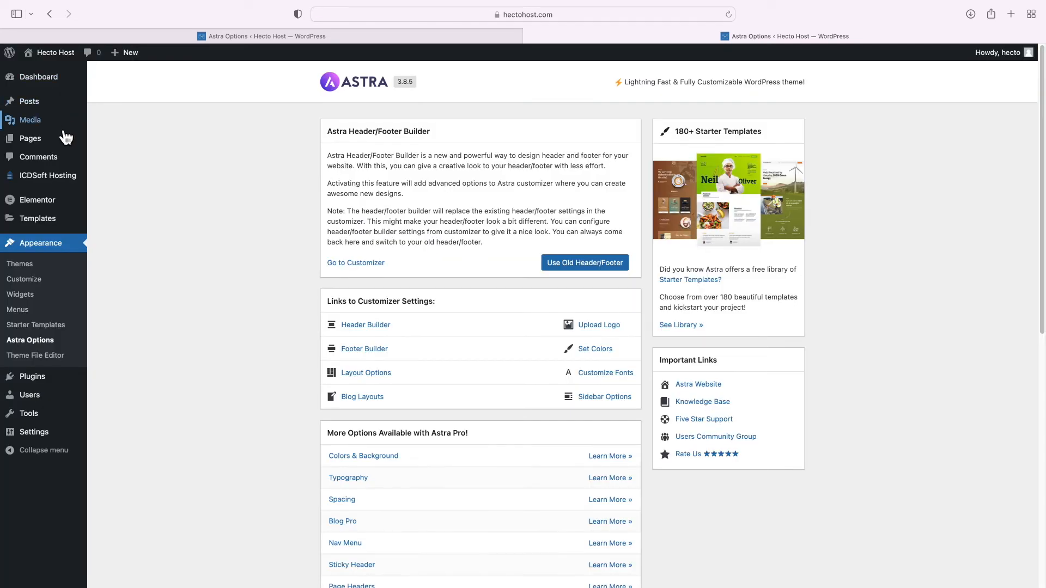
Reopen the SSL page in Elementor from All Pages, preview it, and return to the editor
{"action": "mouse_move", "coordinate": [60, 141]}
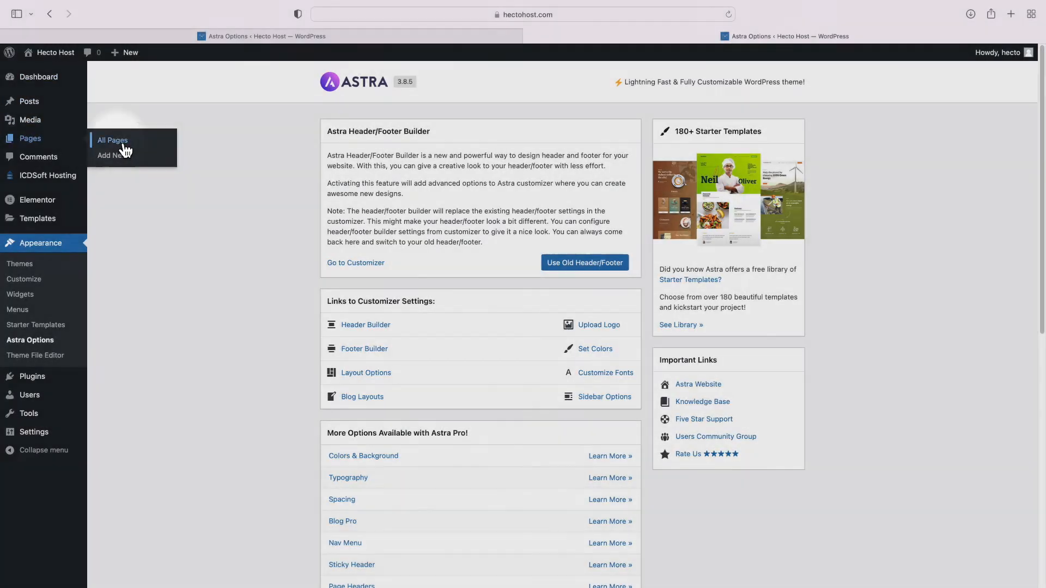
{"action": "left_click", "coordinate": [121, 143]}
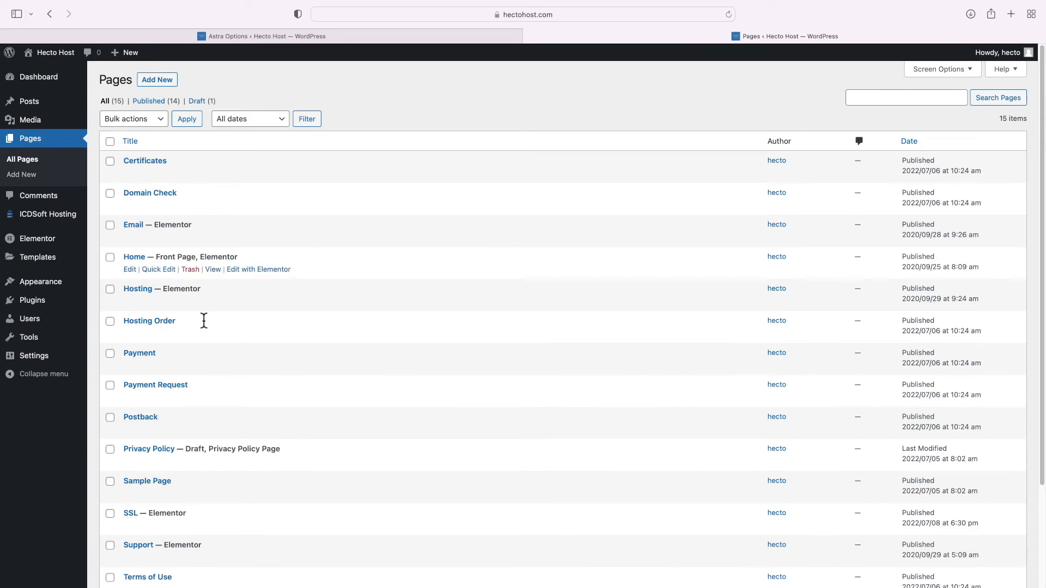
{"action": "left_click", "coordinate": [260, 532]}
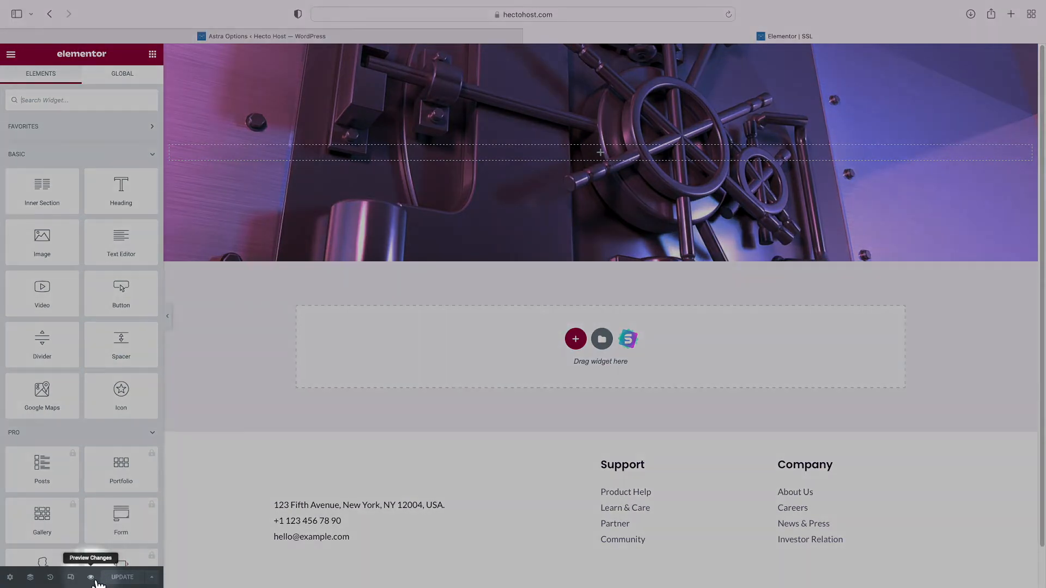
{"action": "left_click", "coordinate": [91, 577]}
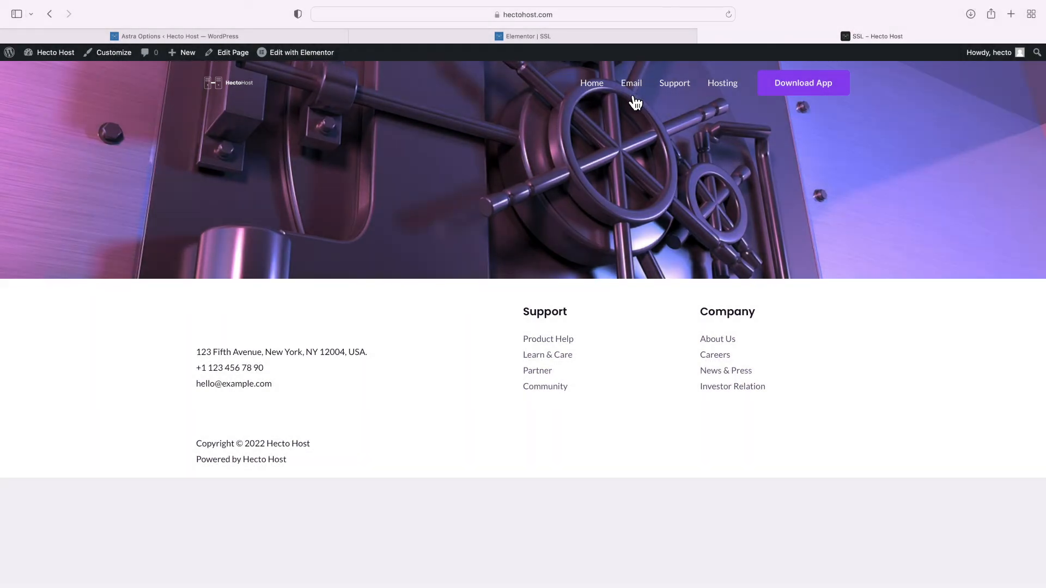
{"action": "left_click", "coordinate": [565, 42]}
Add a centred white 'SSL Certificates' heading to the vault hero section
{"action": "left_click_drag", "start_coordinate": [121, 188], "coordinate": [372, 152]}
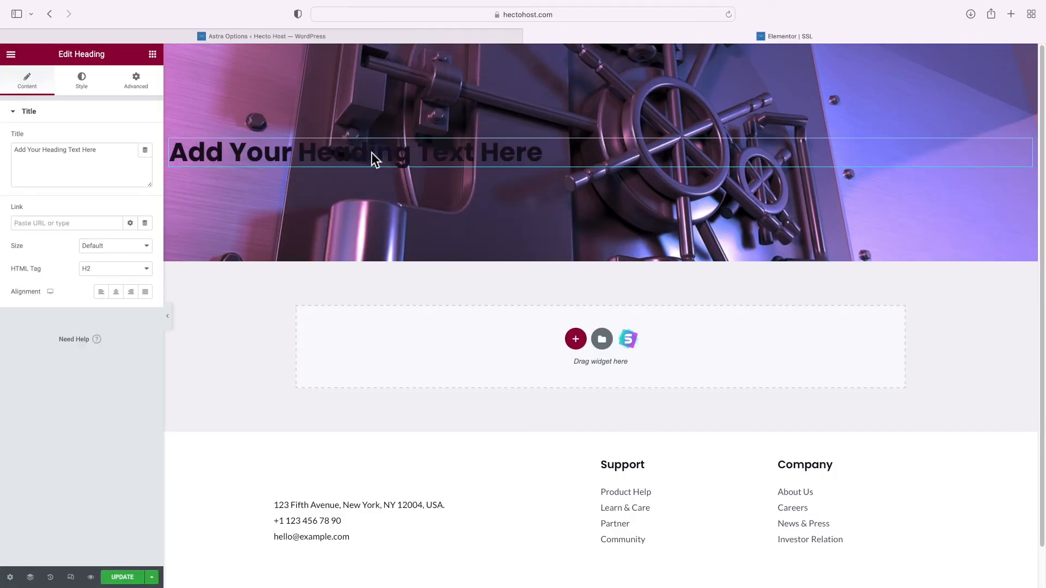
{"action": "left_click", "coordinate": [372, 153]}
{"action": "key", "text": "super+a"}
{"action": "type", "text": "SSL Certifica"}
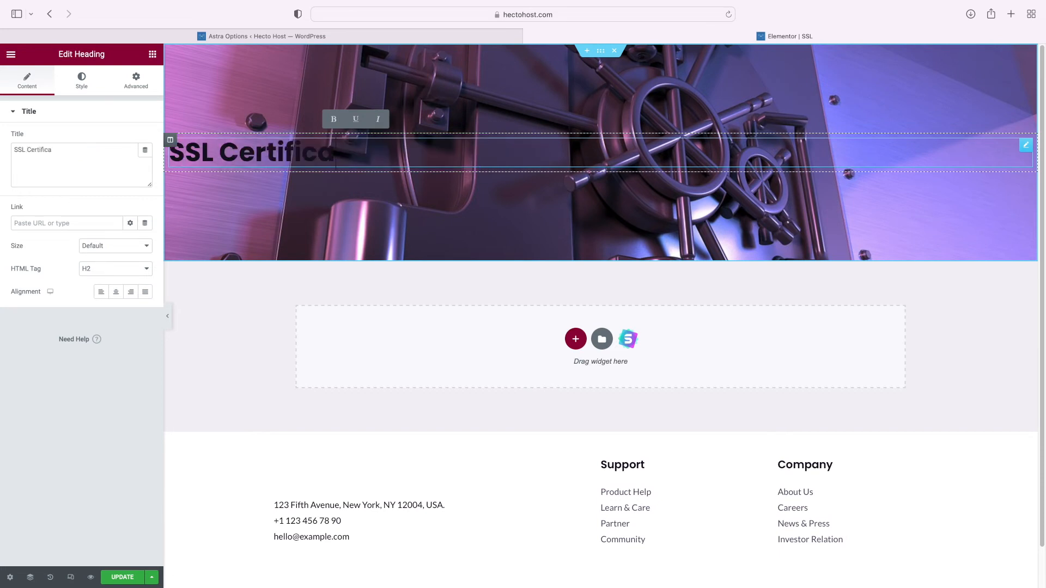
{"action": "type", "text": "tess"}
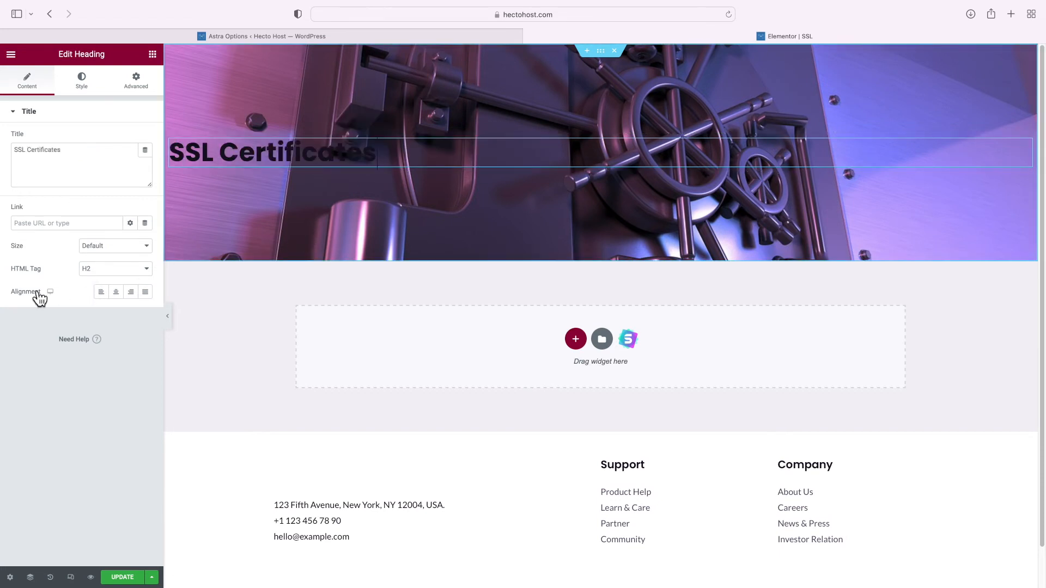
{"action": "key", "text": "BackSpace"}
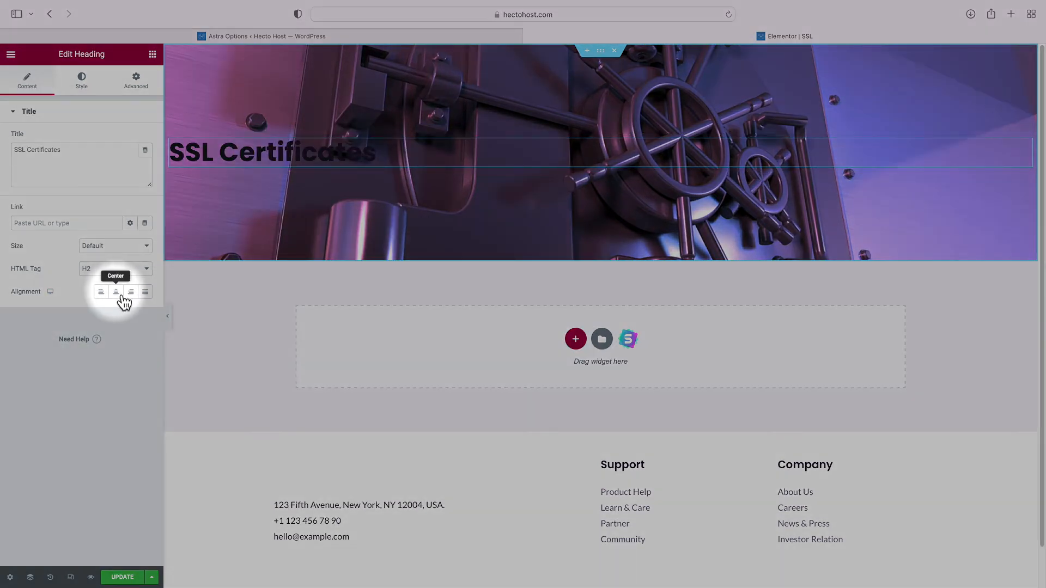
{"action": "left_click", "coordinate": [117, 293]}
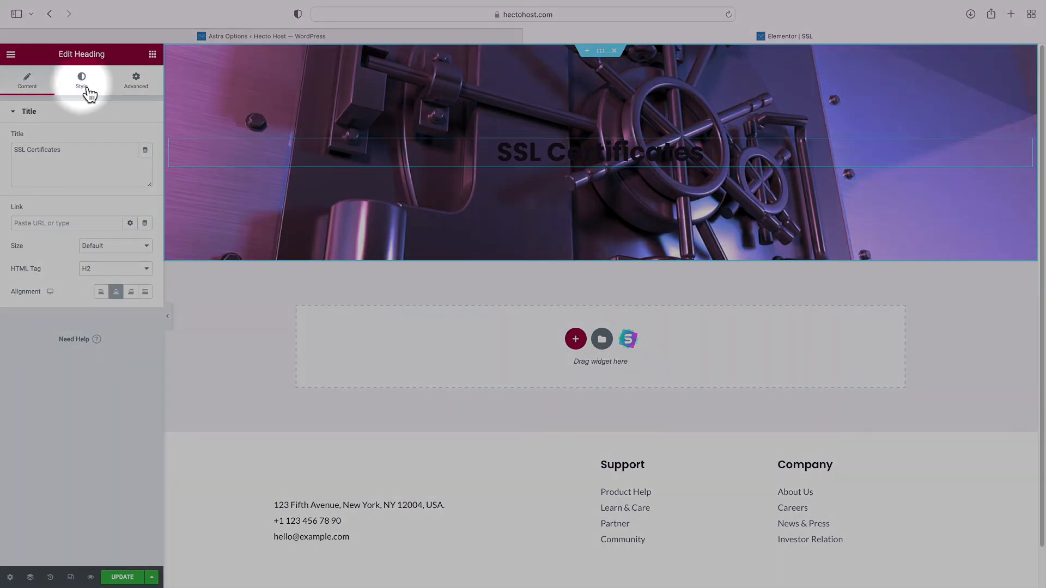
{"action": "left_click", "coordinate": [87, 91]}
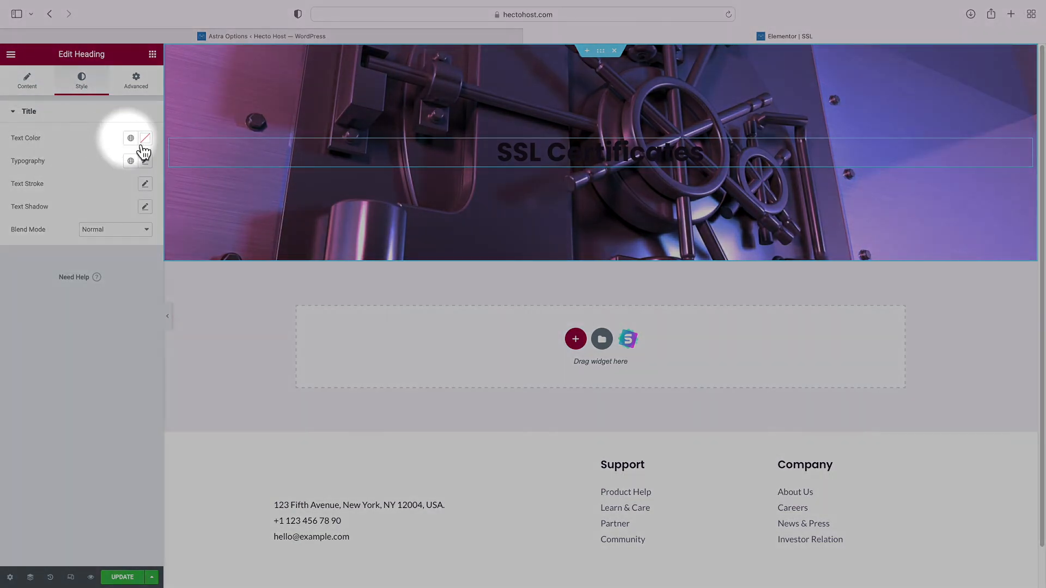
{"action": "left_click", "coordinate": [131, 139]}
{"action": "scroll", "coordinate": [86, 272], "scroll_direction": "down", "scroll_amount": 5}
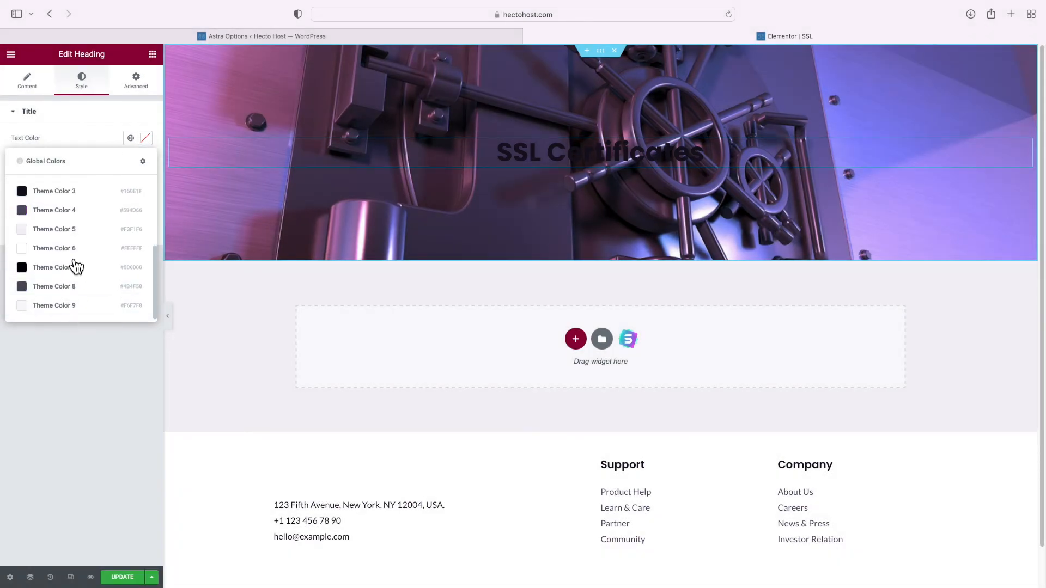
{"action": "left_click", "coordinate": [65, 249]}
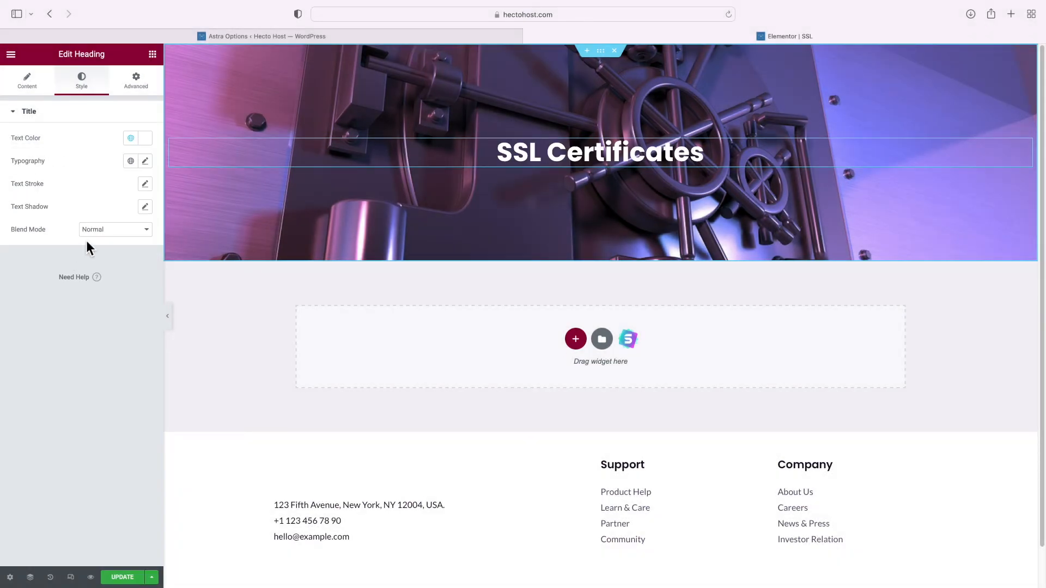
Add a centred H6 subtitle heading about securing your website below the title
{"action": "left_click", "coordinate": [153, 54]}
{"action": "left_click_drag", "start_coordinate": [131, 189], "coordinate": [507, 161]}
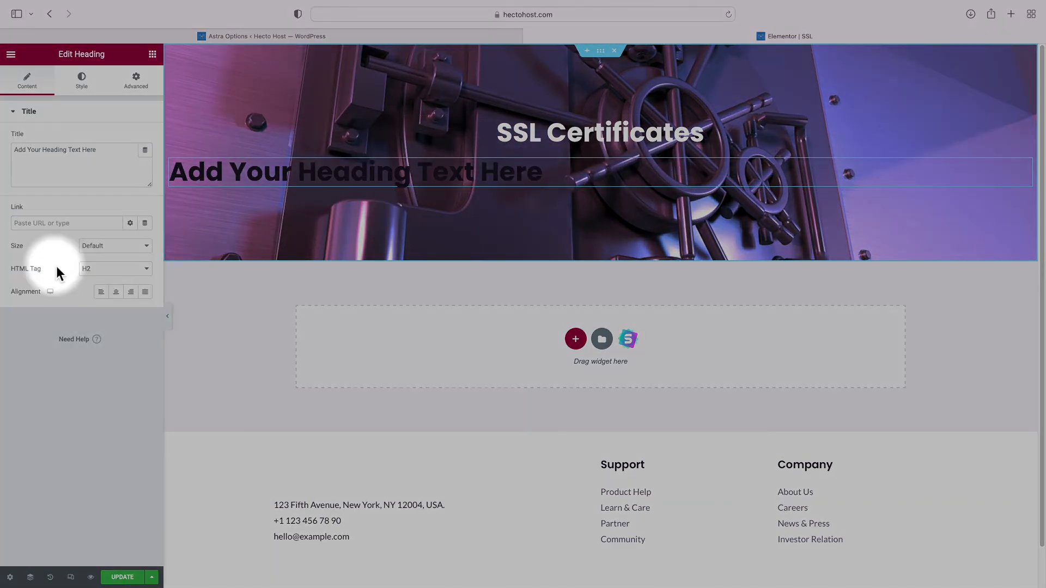
{"action": "left_click", "coordinate": [109, 268]}
{"action": "left_click", "coordinate": [98, 310]}
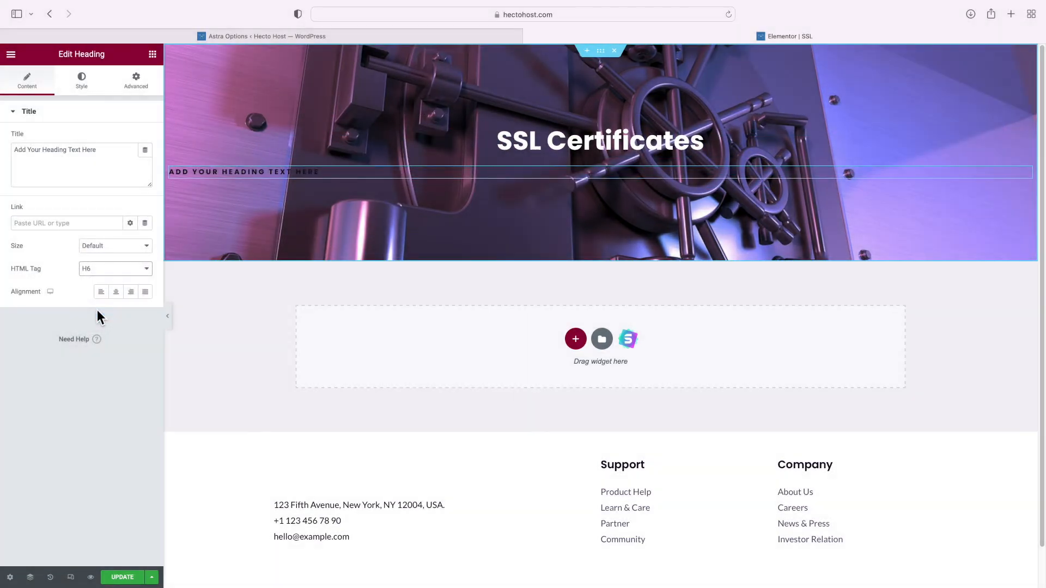
{"action": "triple_click", "coordinate": [93, 161]}
{"action": "type", "text": "Secure"}
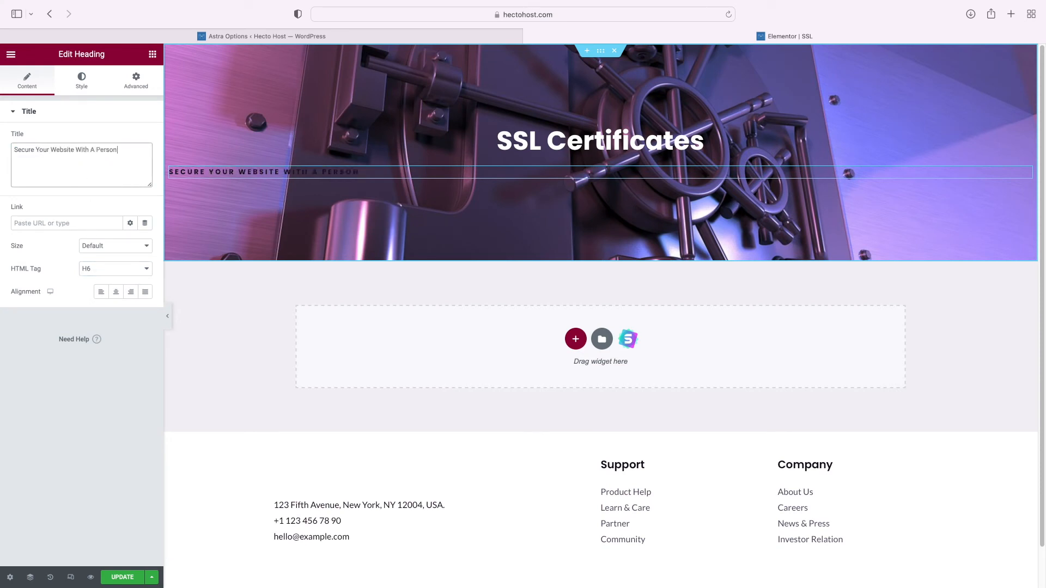
{"action": "type", "text": "ficate Issued For Your Domain"}
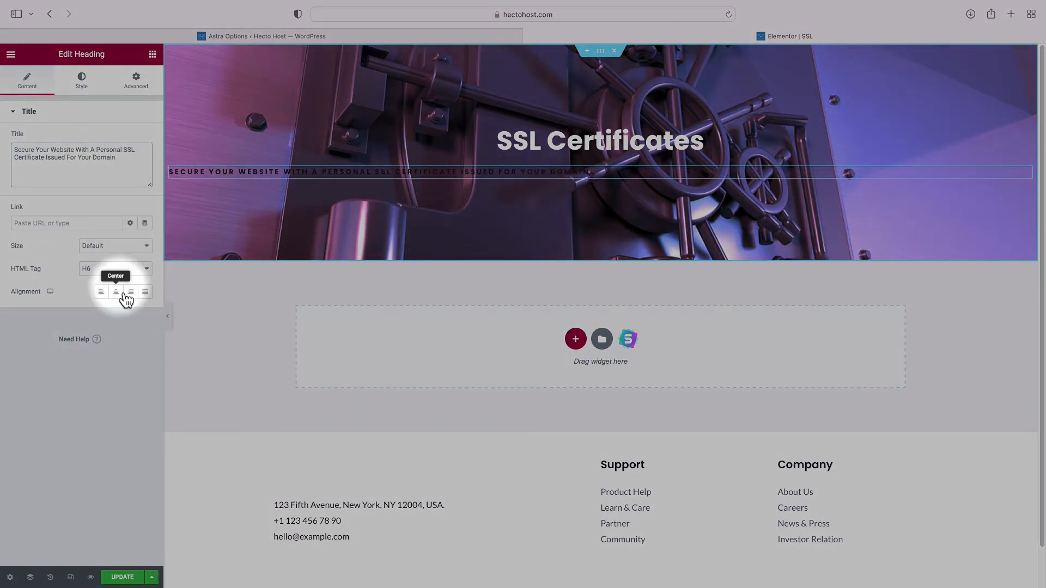
{"action": "left_click", "coordinate": [117, 292]}
{"action": "left_click", "coordinate": [90, 94]}
Make the subtitle white and add a two-column inner section beneath it
{"action": "left_click", "coordinate": [131, 137]}
{"action": "scroll", "coordinate": [98, 226], "scroll_direction": "down", "scroll_amount": 5}
{"action": "left_click", "coordinate": [71, 252]}
{"action": "left_click", "coordinate": [153, 55]}
{"action": "left_click_drag", "start_coordinate": [47, 204], "coordinate": [539, 177]}
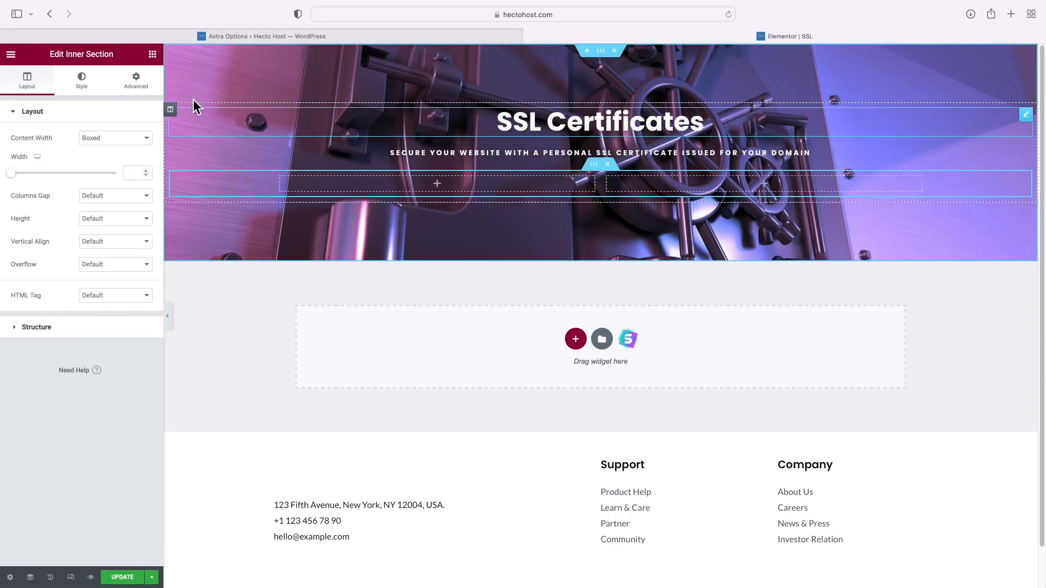
{"action": "left_click", "coordinate": [153, 54]}
Add a centred 'Free SSL' button linked to #free in the left column
{"action": "left_click_drag", "start_coordinate": [126, 297], "coordinate": [390, 180]}
{"action": "left_click", "coordinate": [338, 195]}
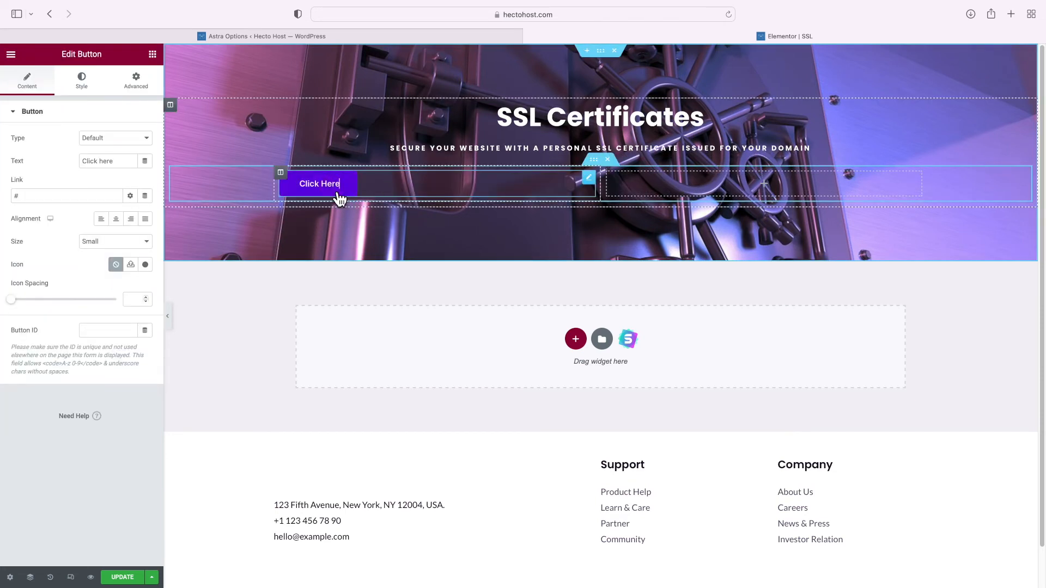
{"action": "triple_click", "coordinate": [106, 161]}
{"action": "type", "text": "Free SSL"}
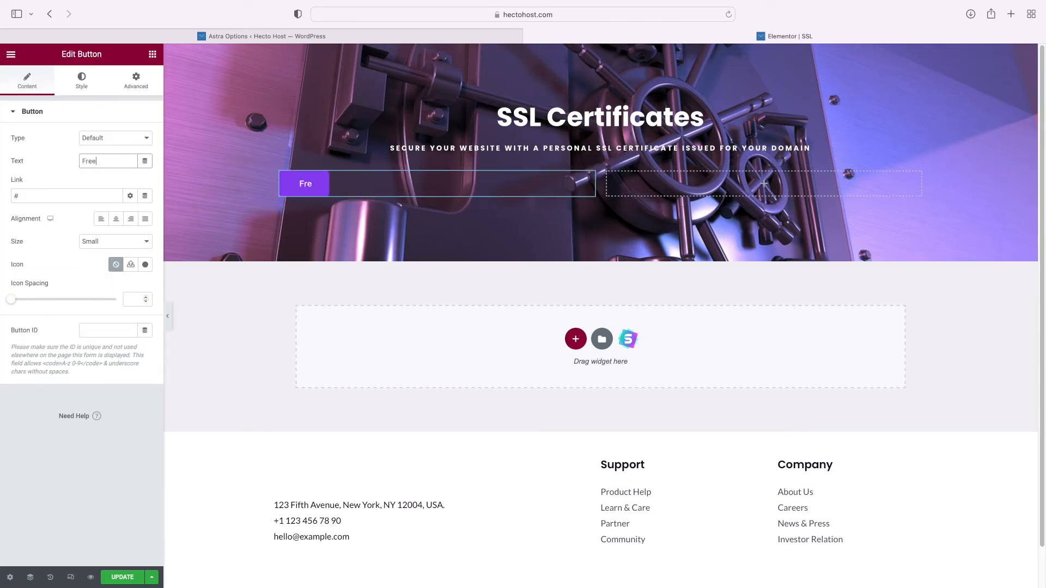
{"action": "left_click", "coordinate": [58, 202]}
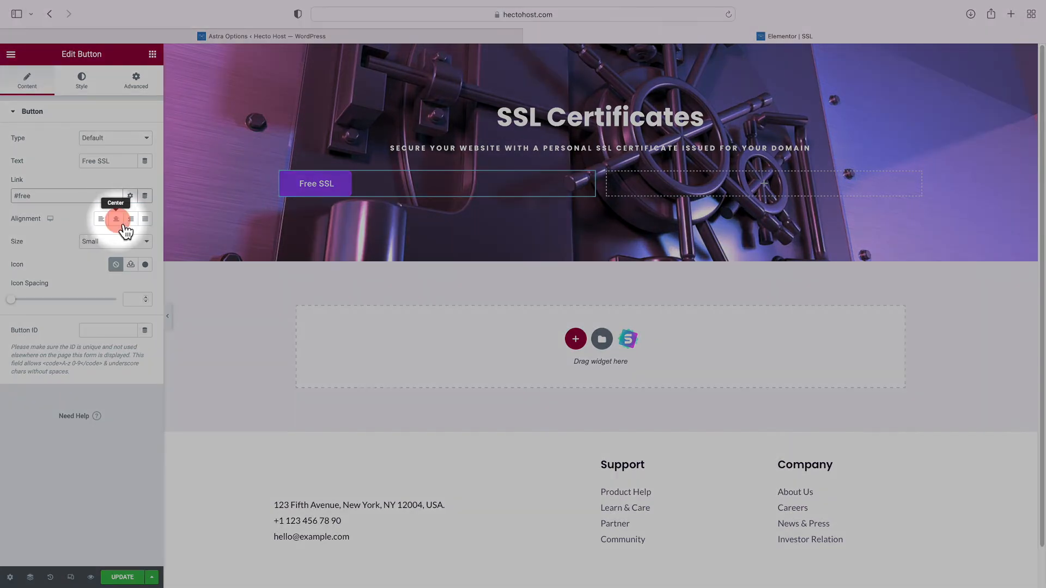
{"action": "left_click", "coordinate": [120, 222]}
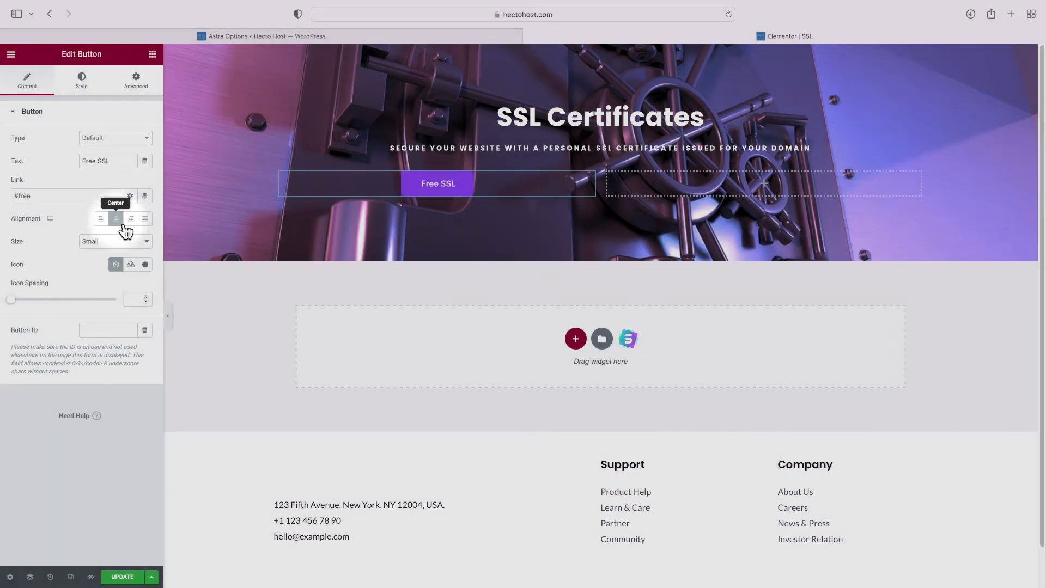
Add a centred 'Commercial SSL' button linked to #commercial in the right column
{"action": "left_click", "coordinate": [153, 55]}
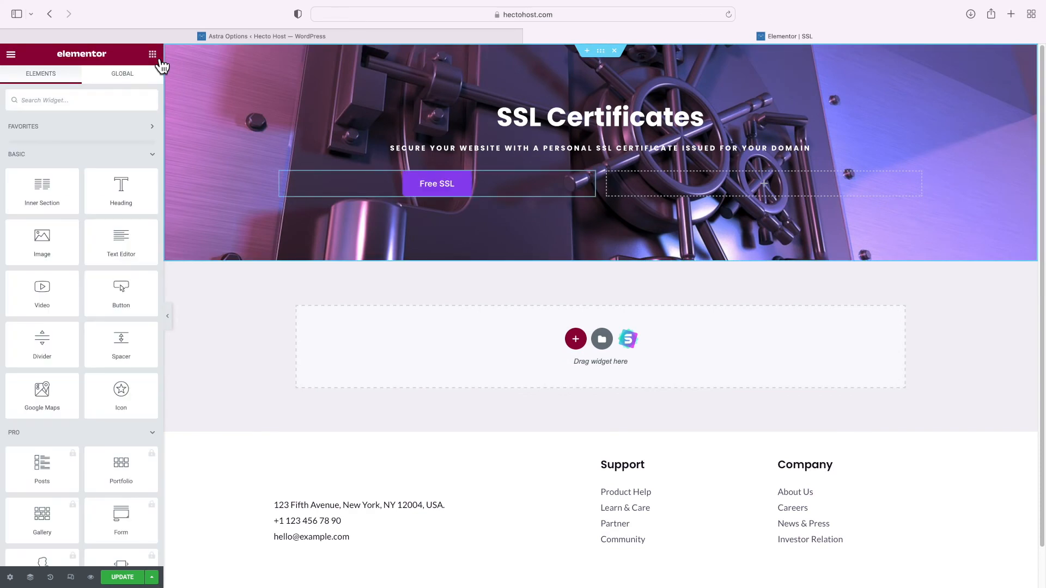
{"action": "left_click_drag", "start_coordinate": [117, 296], "coordinate": [673, 180]}
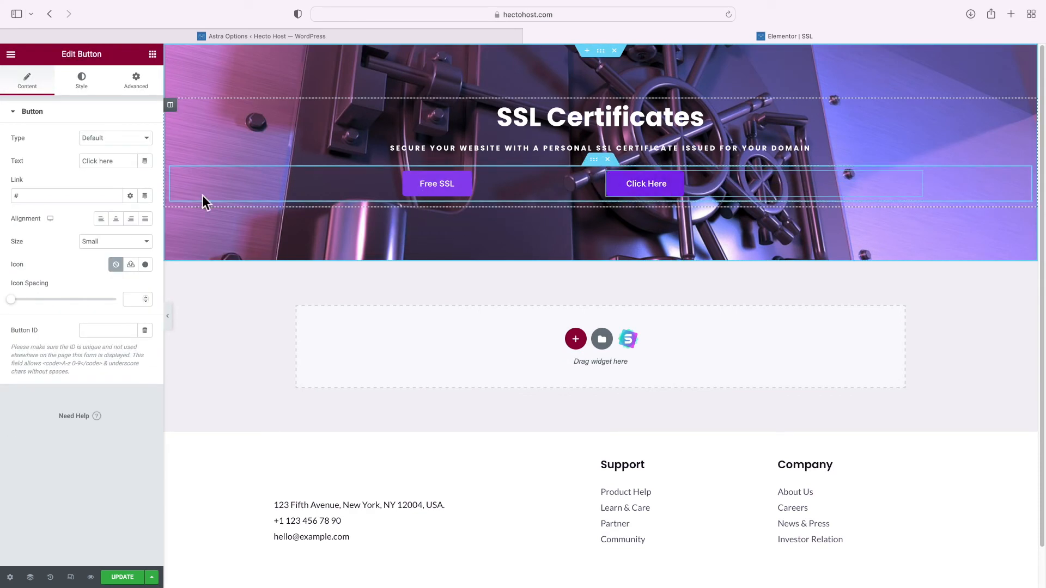
{"action": "triple_click", "coordinate": [106, 162]}
{"action": "type", "text": "Commercial SSL"}
{"action": "left_click", "coordinate": [64, 196]}
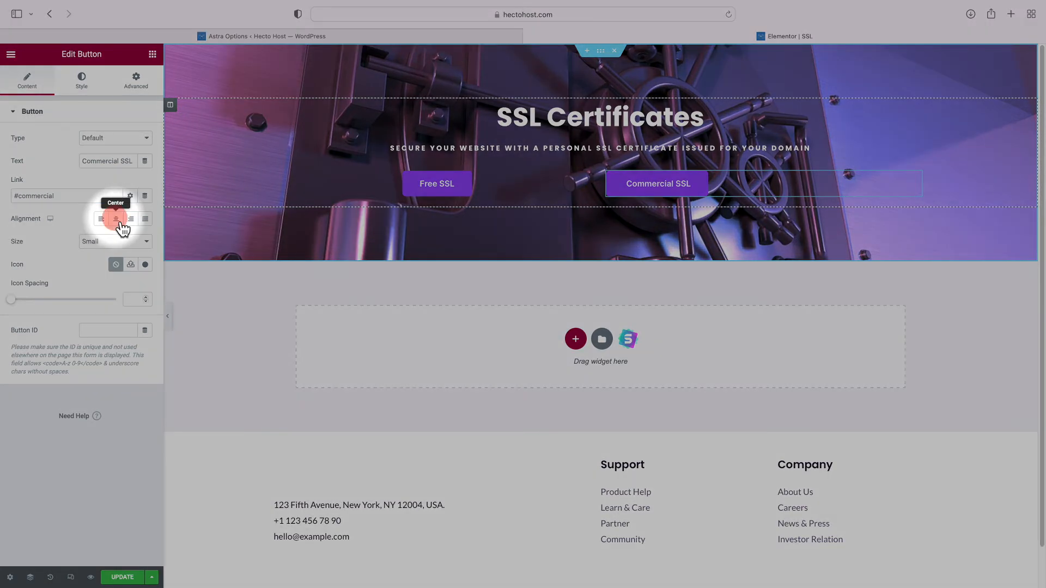
{"action": "left_click", "coordinate": [116, 220]}
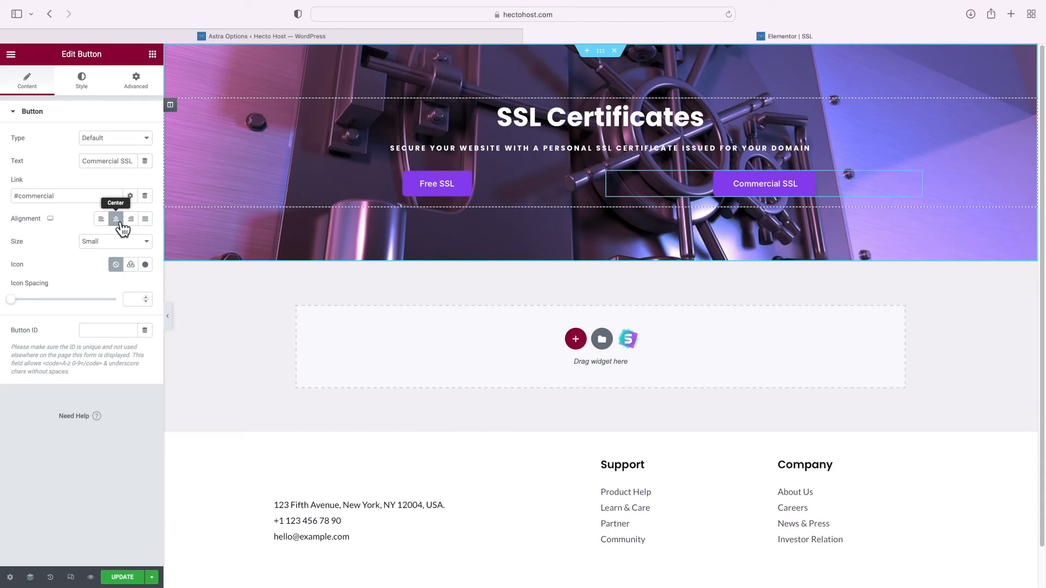
{"action": "left_click", "coordinate": [576, 338]}
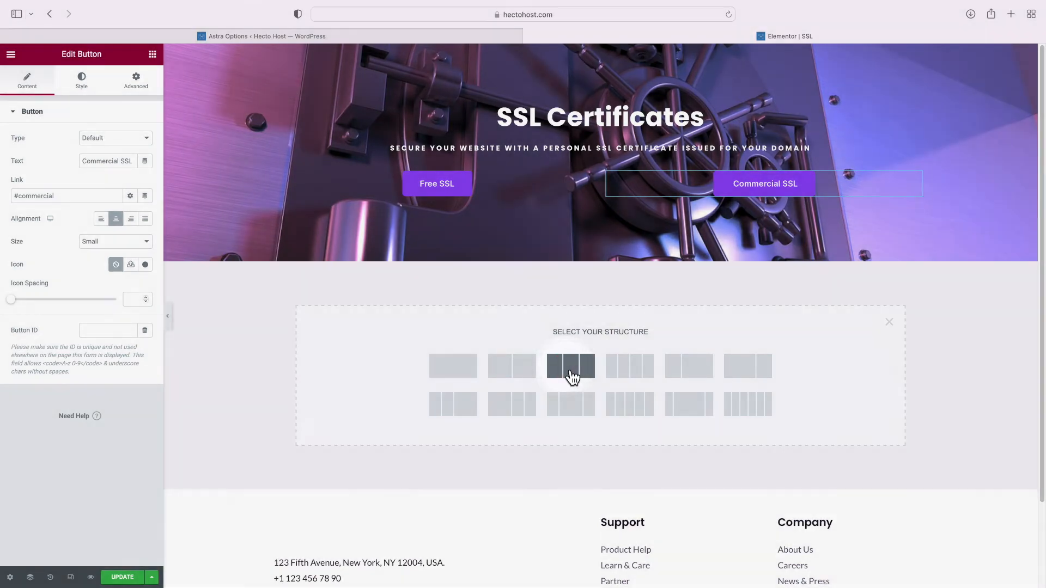
Add a three-column section with an Icon Box in each column and spacing of 50
{"action": "left_click", "coordinate": [570, 366]}
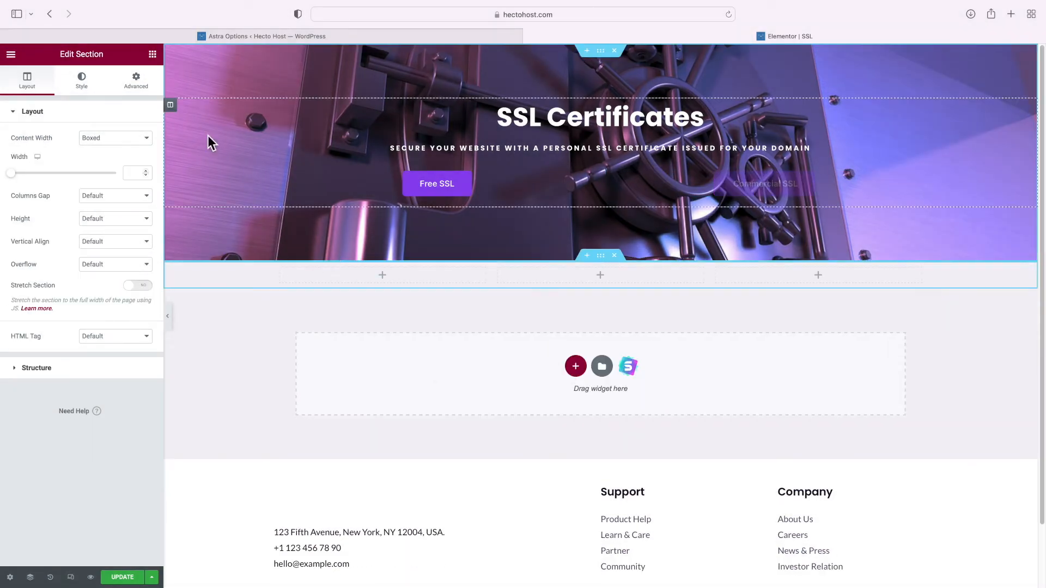
{"action": "left_click", "coordinate": [153, 54]}
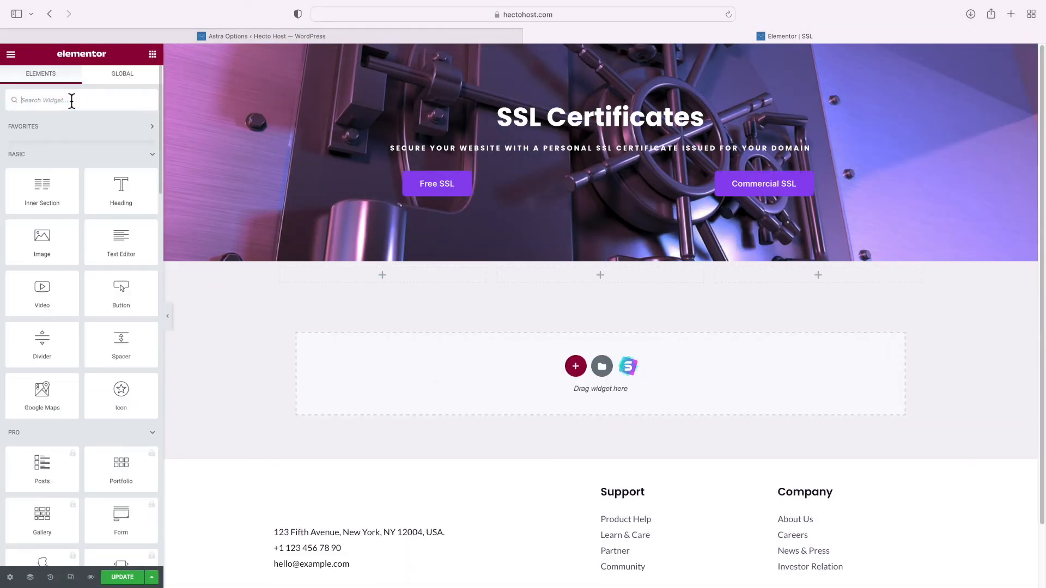
{"action": "type", "text": "icon"}
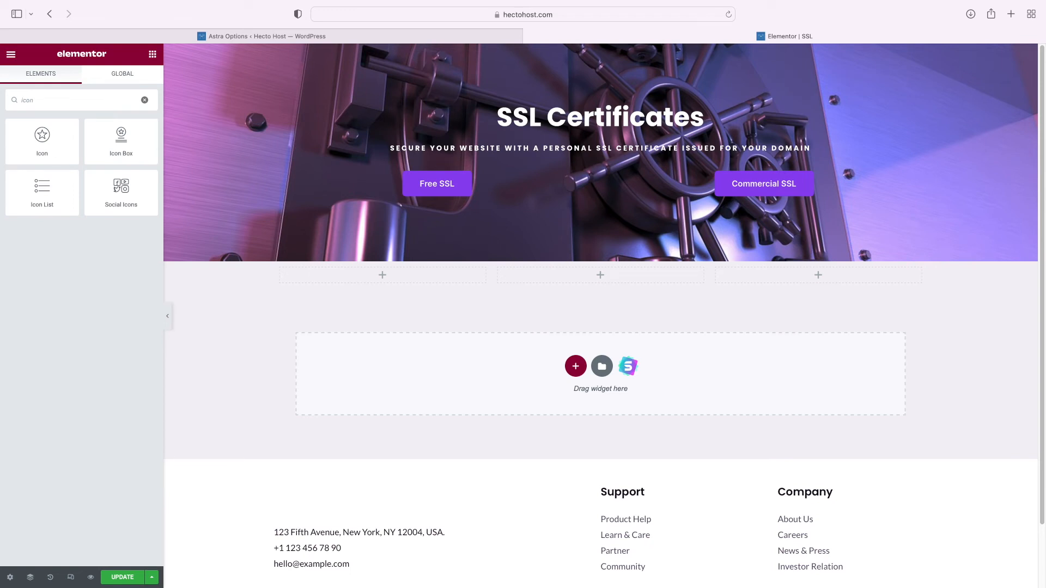
{"action": "left_click_drag", "start_coordinate": [116, 140], "coordinate": [175, 160]}
{"action": "left_click_drag", "start_coordinate": [351, 270], "coordinate": [352, 276]}
{"action": "type", "text": "icon"}
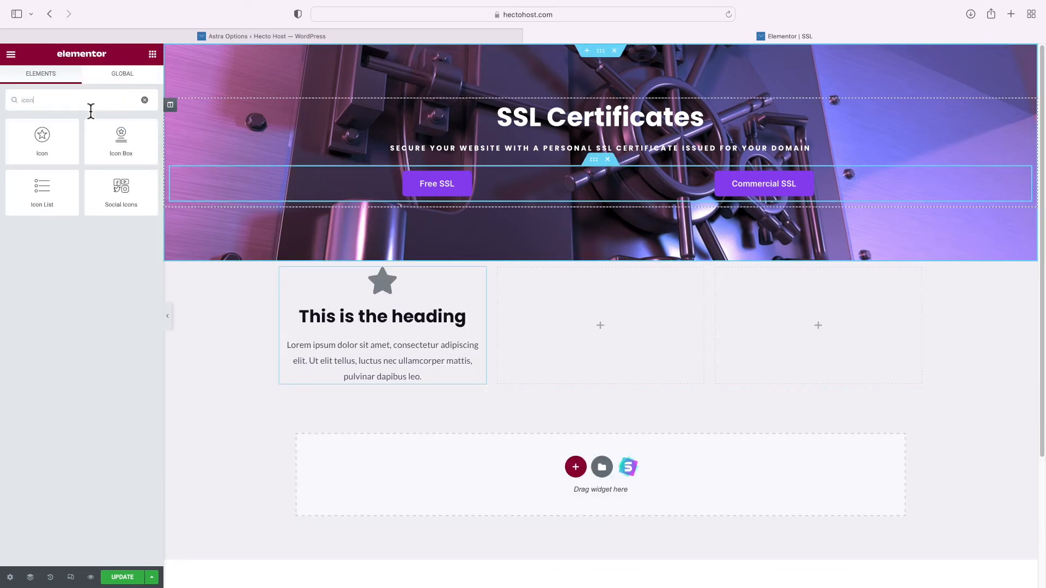
{"action": "left_click_drag", "start_coordinate": [121, 140], "coordinate": [599, 321]}
{"action": "type", "text": "icon"}
{"action": "left_click_drag", "start_coordinate": [120, 140], "coordinate": [817, 321]}
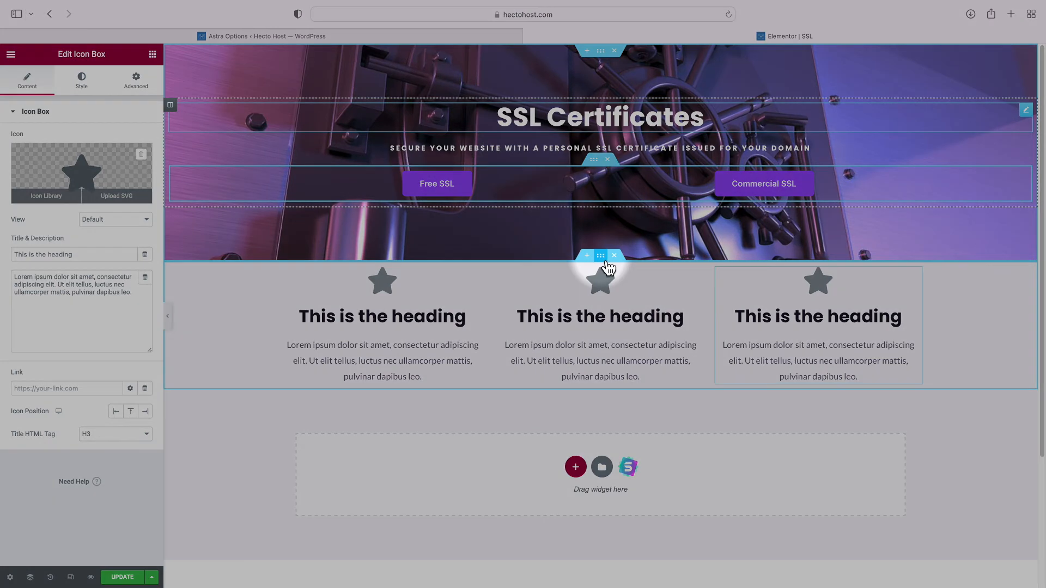
{"action": "left_click", "coordinate": [601, 256]}
{"action": "left_click", "coordinate": [146, 92]}
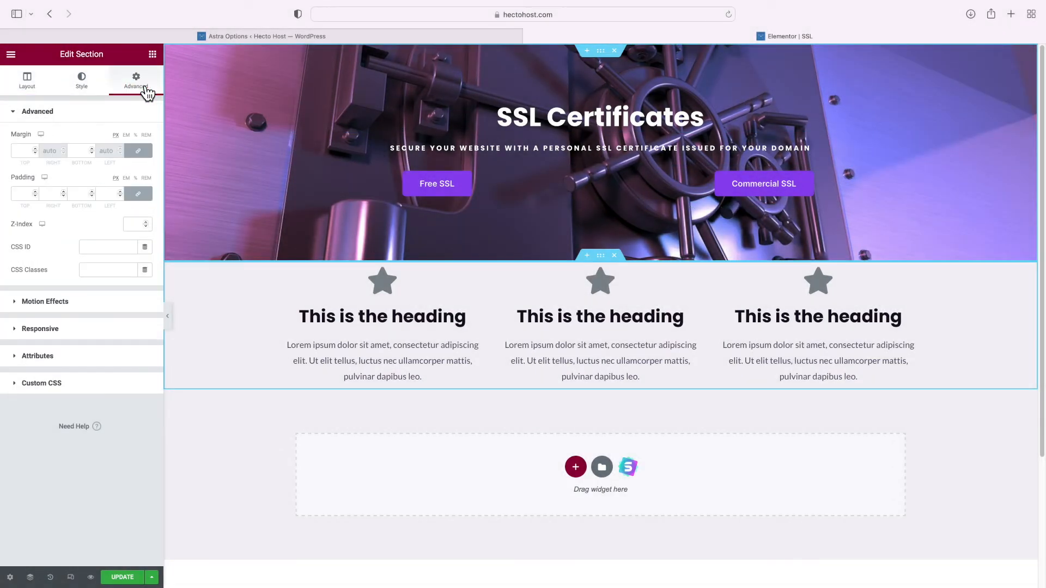
{"action": "type", "text": "50"}
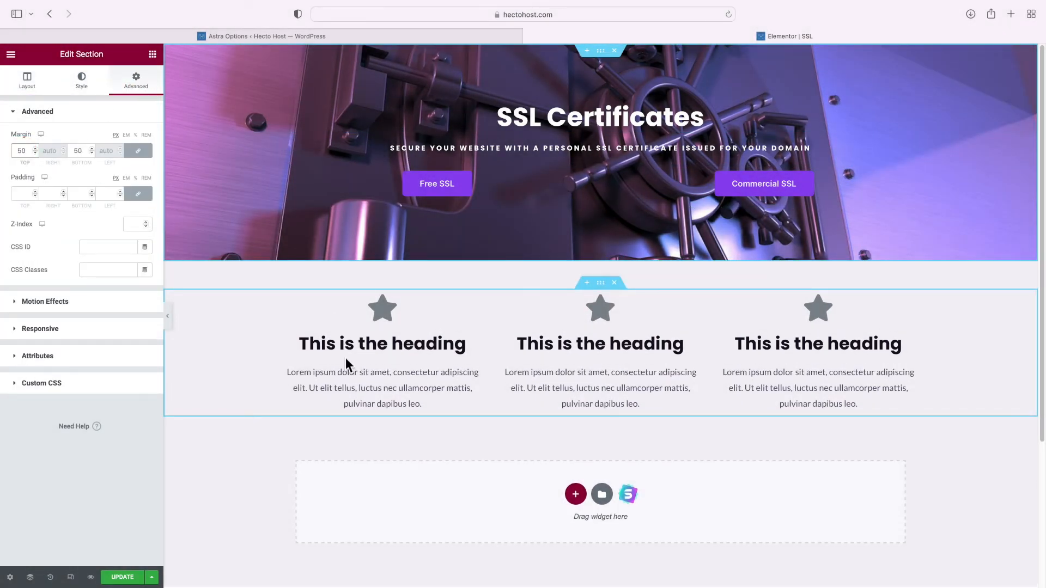
Retitle the first icon box 'Stronger Security' and paste in its SSL security description
{"action": "left_click", "coordinate": [380, 312]}
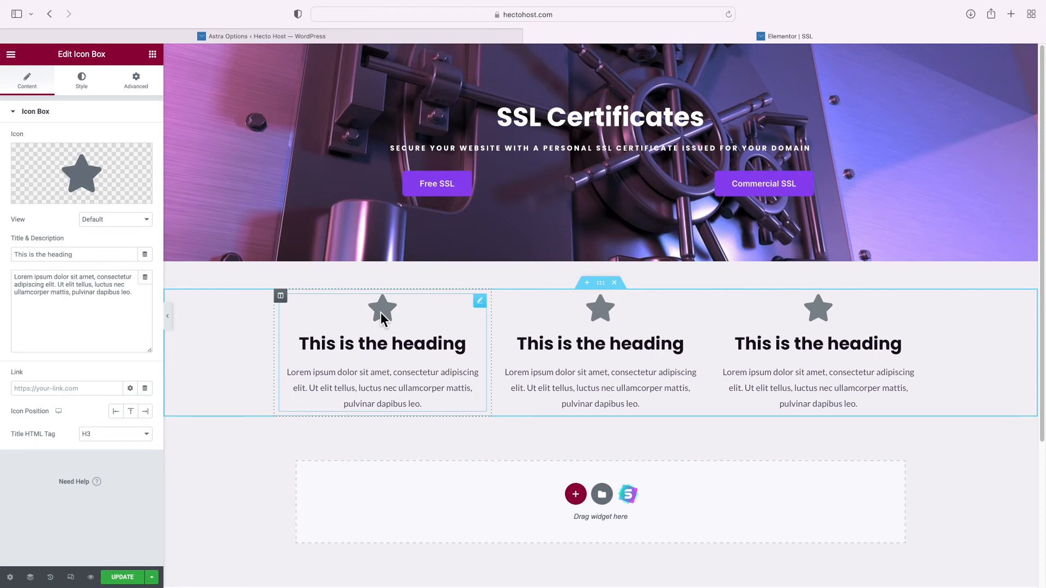
{"action": "triple_click", "coordinate": [100, 255]}
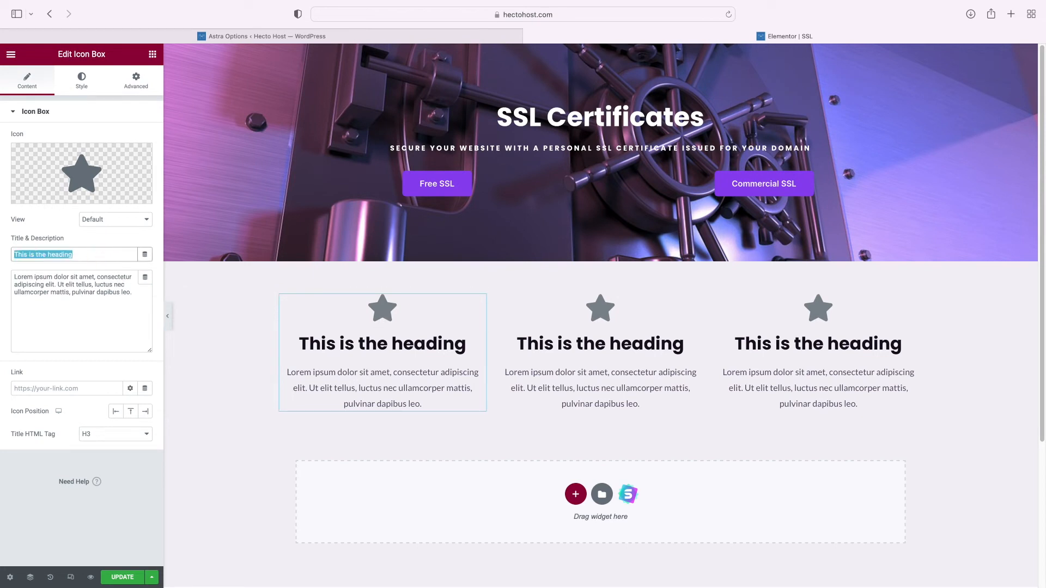
{"action": "type", "text": "Stronger Security"}
{"action": "triple_click", "coordinate": [128, 315]}
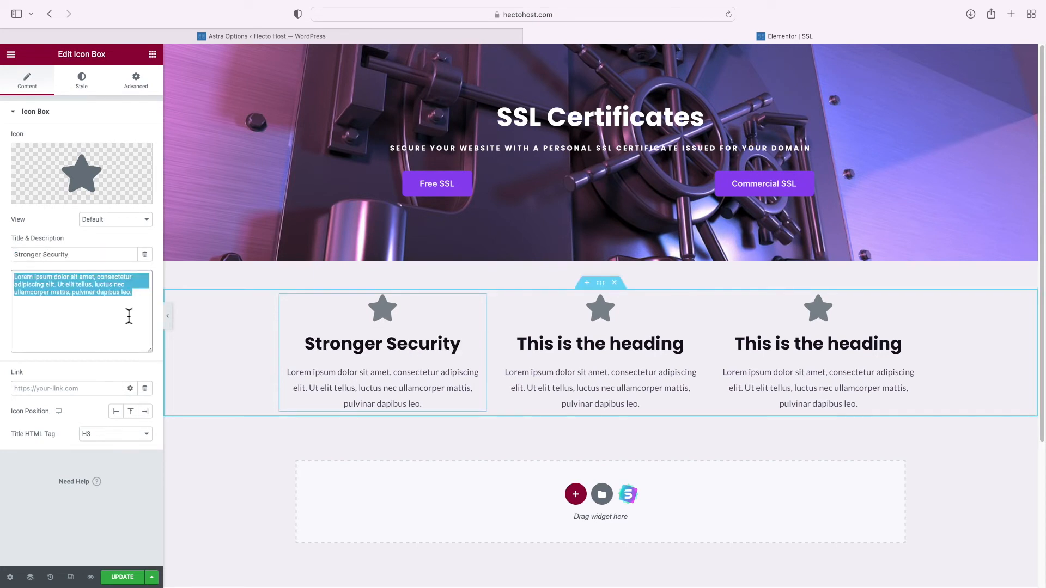
{"action": "type", "text": "Having an SSL certificate on your website allows all data transmitted between your visitors and the hosting server to be encrypted. This includes personal details, login and registration forms, and payment information."}
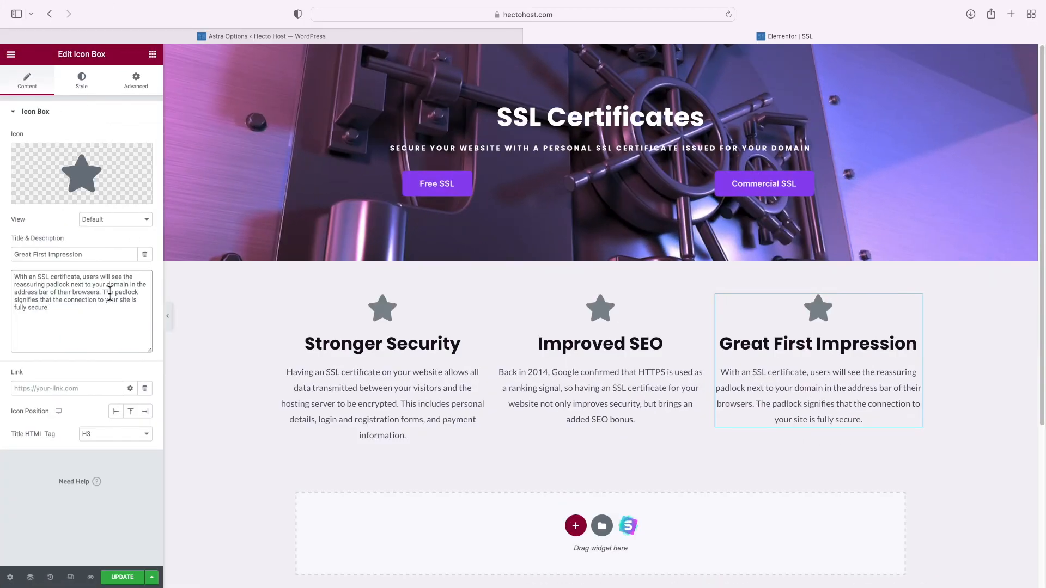
{"action": "left_click", "coordinate": [385, 312]}
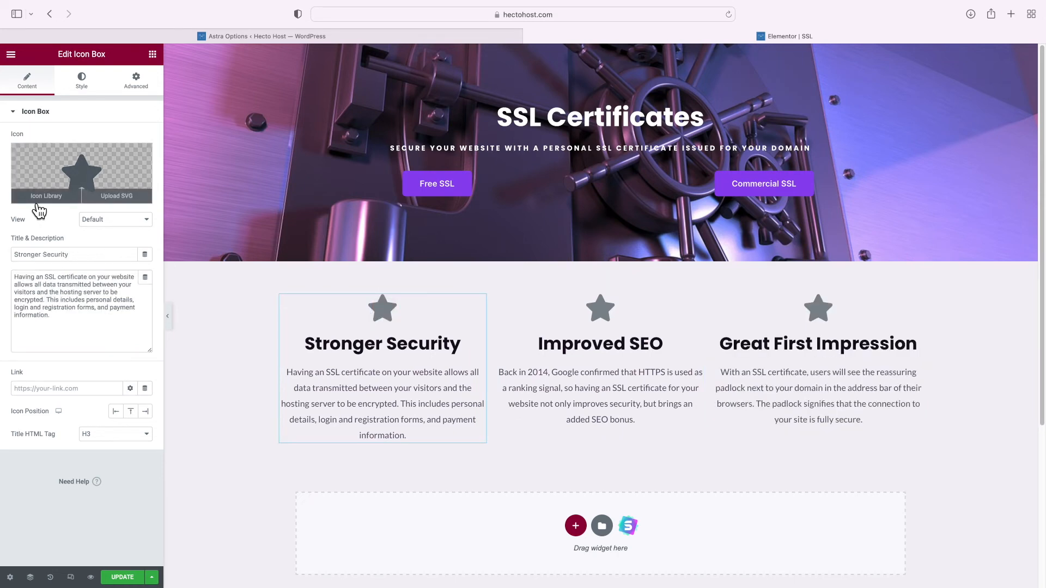
Replace the Stronger Security star with a Shield alt icon coloured Theme Color 1
{"action": "left_click", "coordinate": [44, 197]}
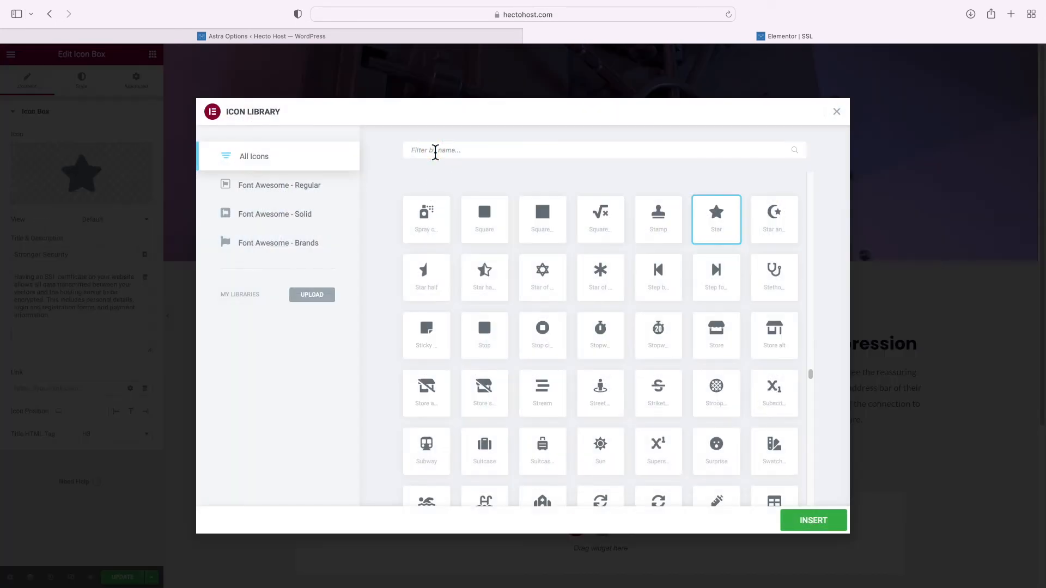
{"action": "left_click", "coordinate": [435, 151]}
{"action": "type", "text": "shield"}
{"action": "left_click", "coordinate": [443, 223]}
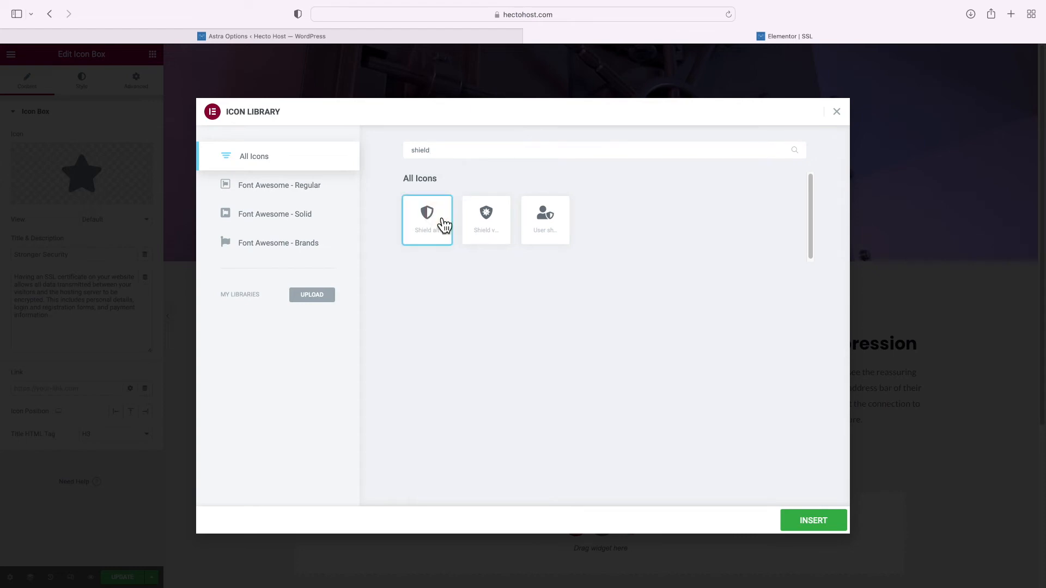
{"action": "left_click", "coordinate": [844, 518]}
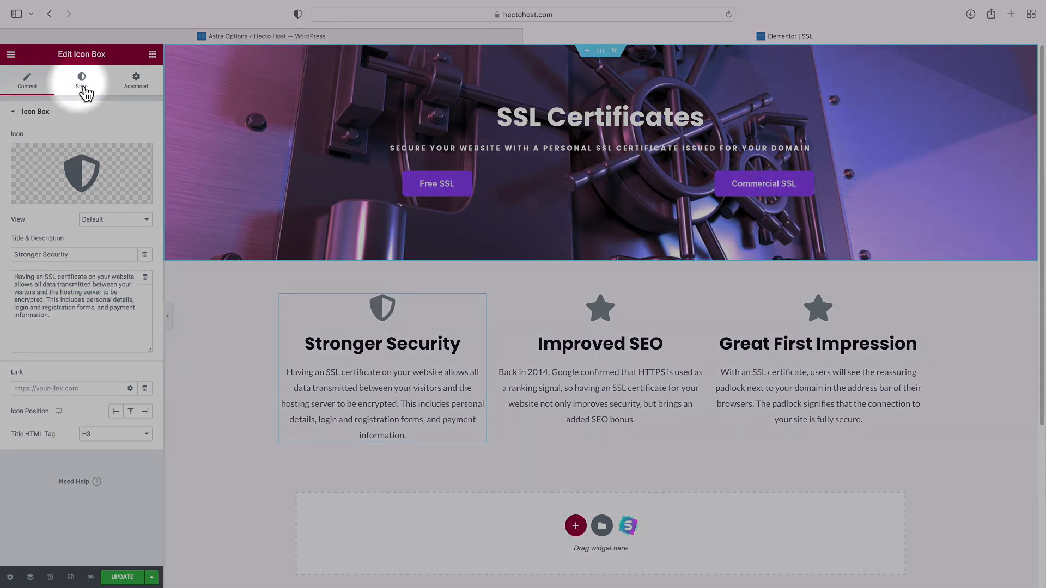
{"action": "left_click", "coordinate": [84, 88]}
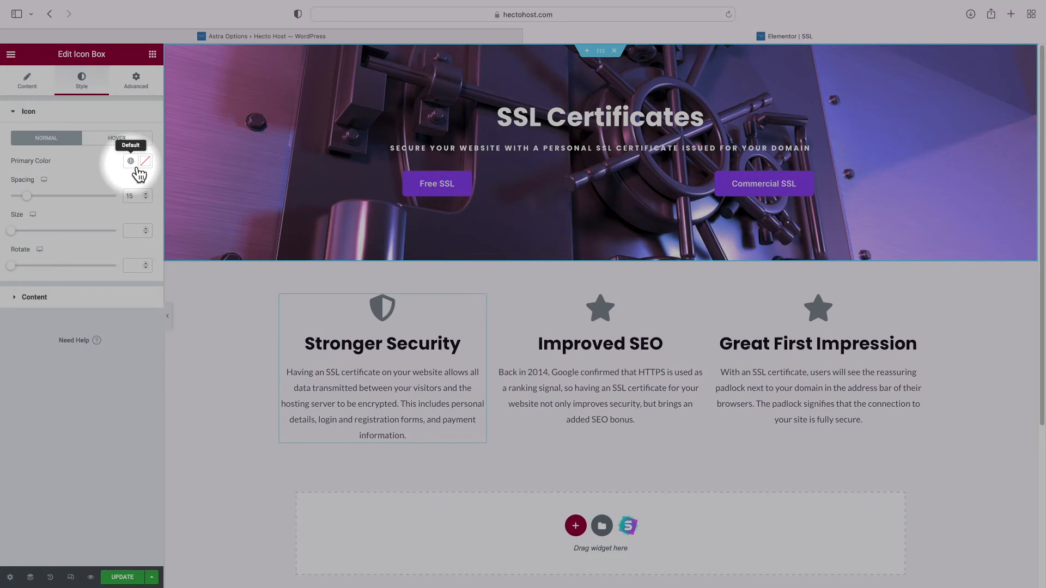
{"action": "left_click", "coordinate": [132, 163]}
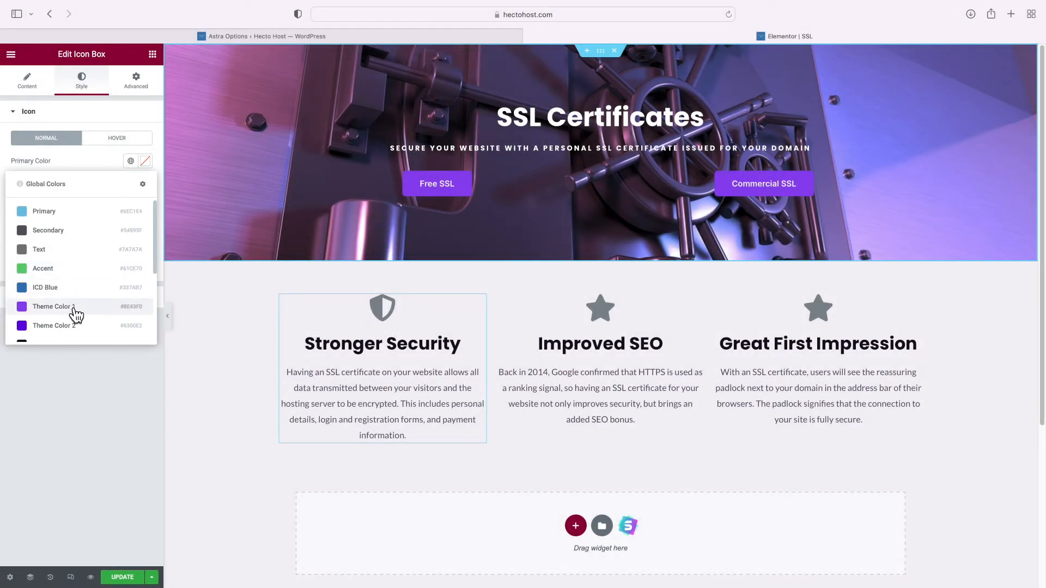
{"action": "left_click", "coordinate": [70, 308]}
Give the Improved SEO box a 'sort' icon coloured Theme Color 1 purple
{"action": "left_click", "coordinate": [605, 313]}
{"action": "left_click", "coordinate": [64, 203]}
{"action": "left_click", "coordinate": [490, 155]}
{"action": "type", "text": "sort"}
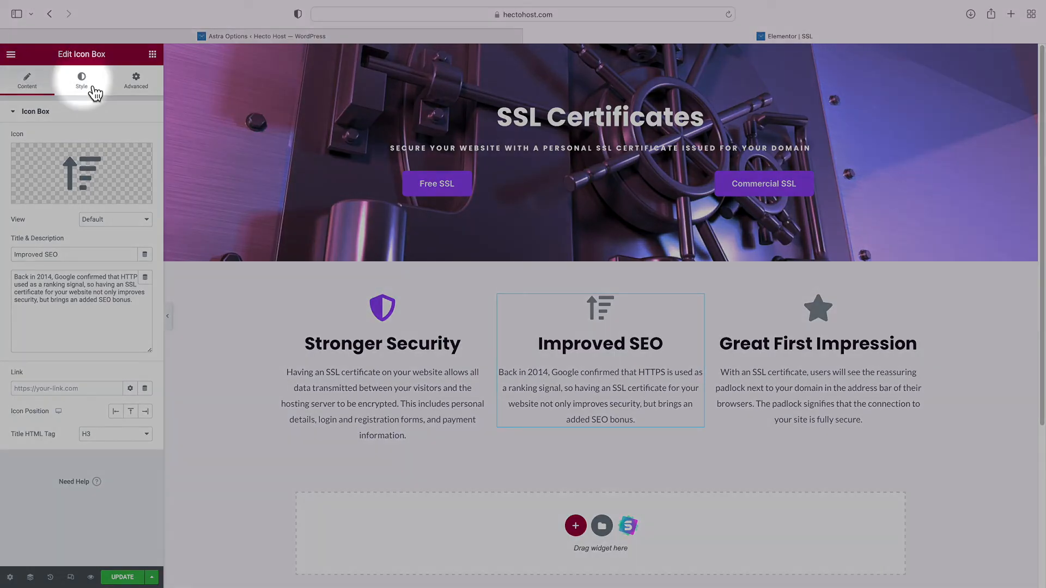
{"action": "left_click", "coordinate": [94, 92]}
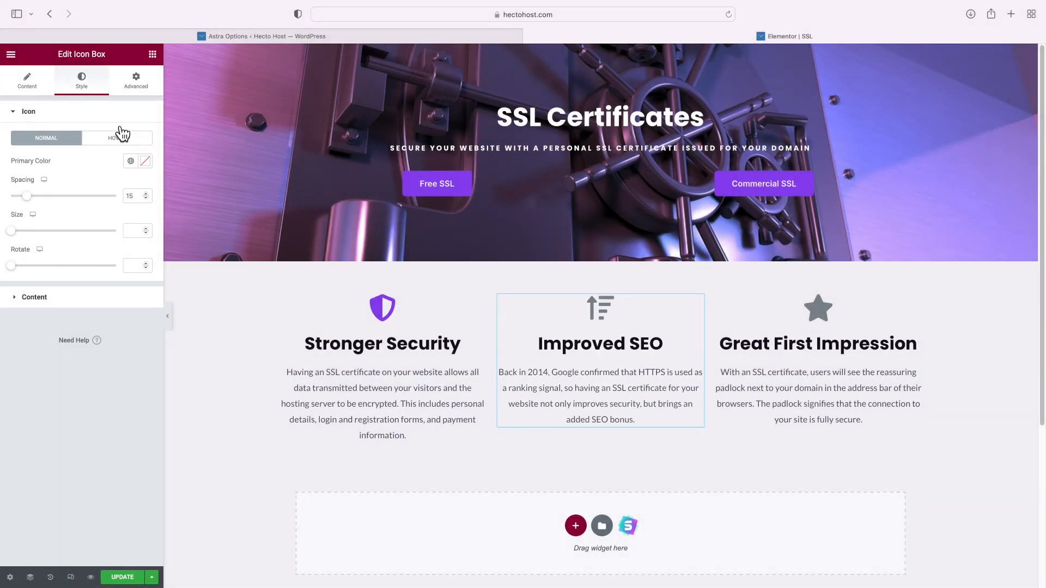
{"action": "left_click", "coordinate": [130, 161]}
{"action": "left_click", "coordinate": [98, 306]}
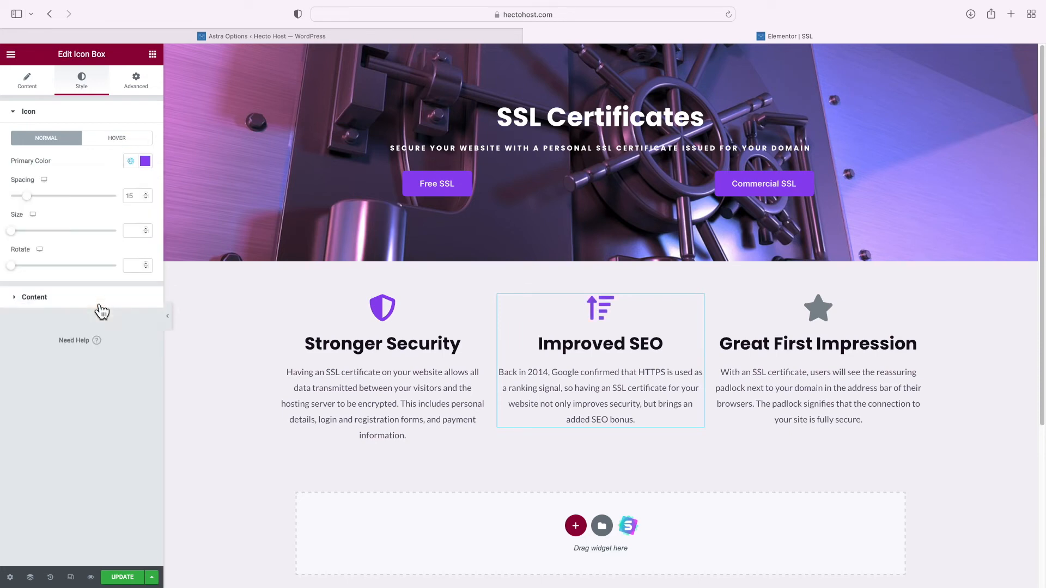
Swap the Great First Impression star for a User lock icon in Theme Color 1
{"action": "left_click", "coordinate": [830, 322]}
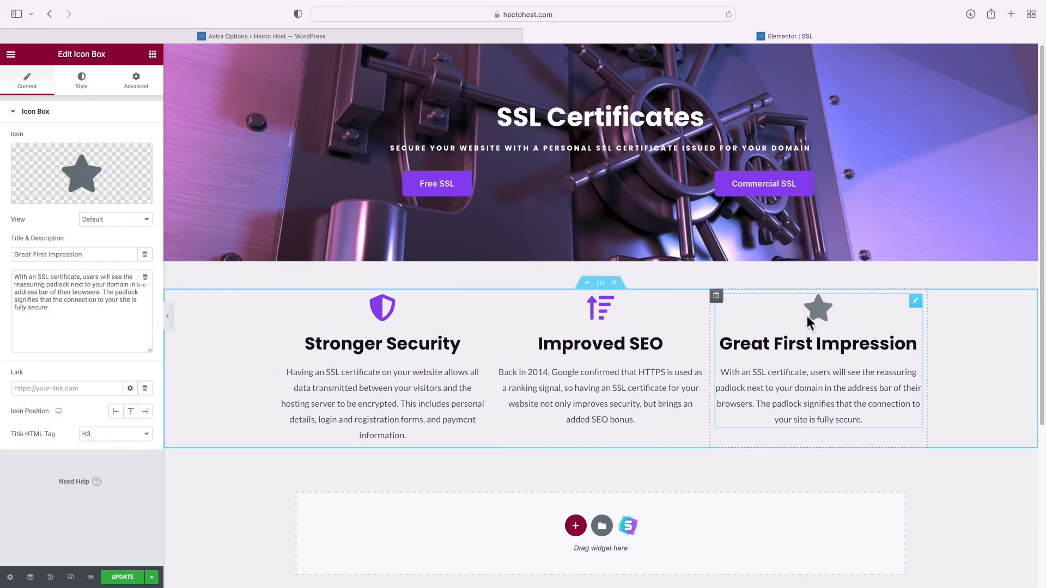
{"action": "left_click", "coordinate": [53, 204]}
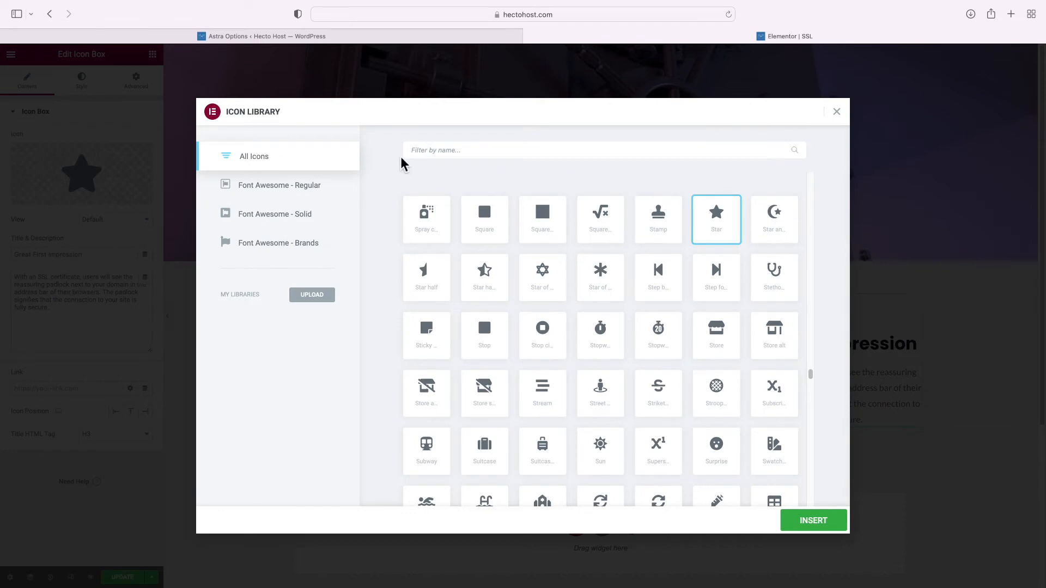
{"action": "type", "text": "user lock"}
{"action": "left_click", "coordinate": [434, 239]}
{"action": "left_click", "coordinate": [814, 524]}
{"action": "left_click", "coordinate": [83, 82]}
{"action": "left_click", "coordinate": [131, 161]}
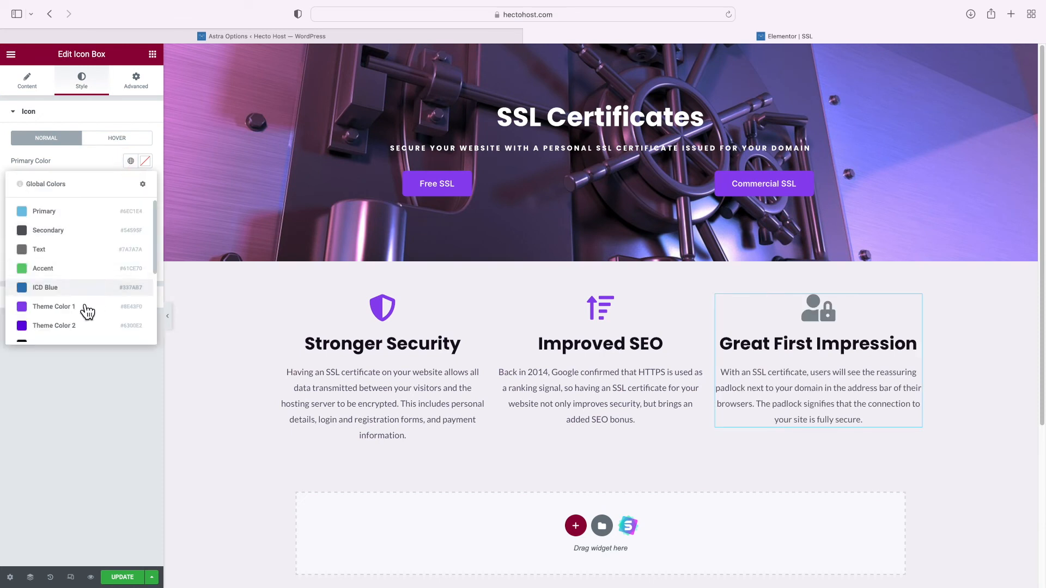
{"action": "left_click", "coordinate": [87, 309]}
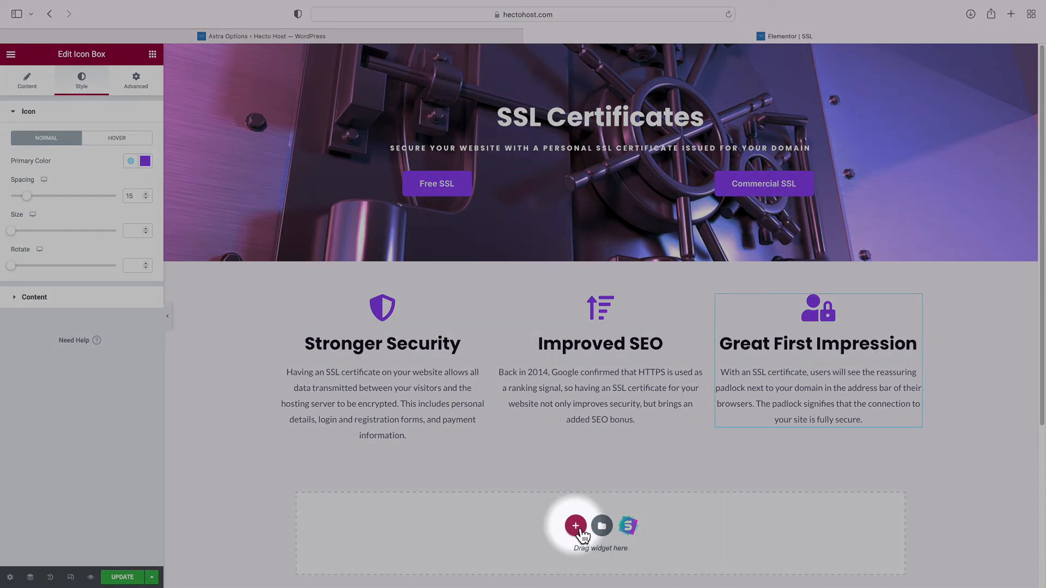
Add a two-column section with an H4 heading 'Free SSL Certificates With Every Hosting Account'
{"action": "left_click", "coordinate": [575, 525]}
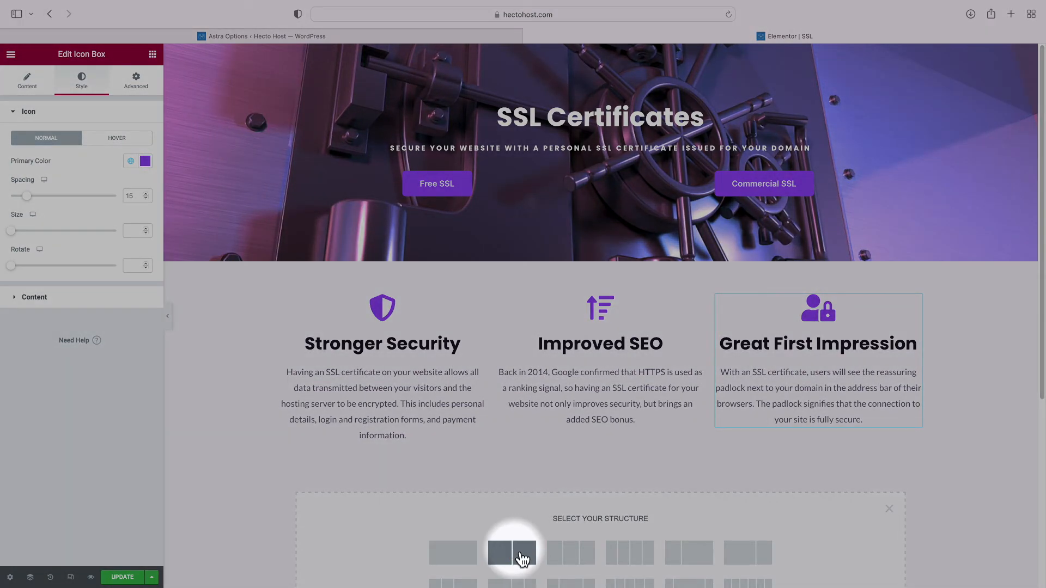
{"action": "left_click", "coordinate": [522, 553]}
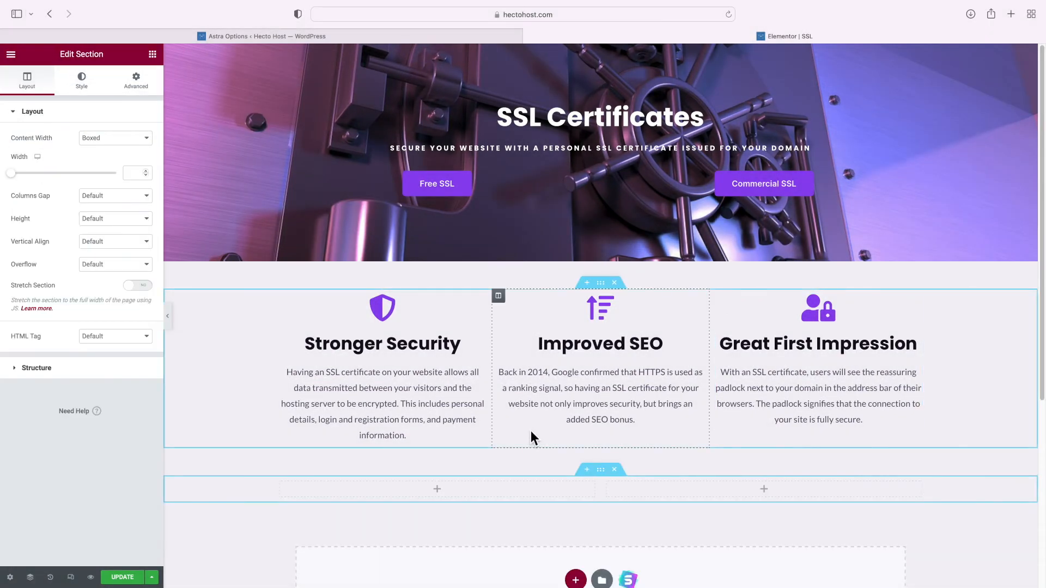
{"action": "left_click", "coordinate": [153, 54]}
{"action": "left_click_drag", "start_coordinate": [131, 195], "coordinate": [402, 488]}
{"action": "left_click", "coordinate": [103, 270]}
{"action": "left_click", "coordinate": [99, 291]}
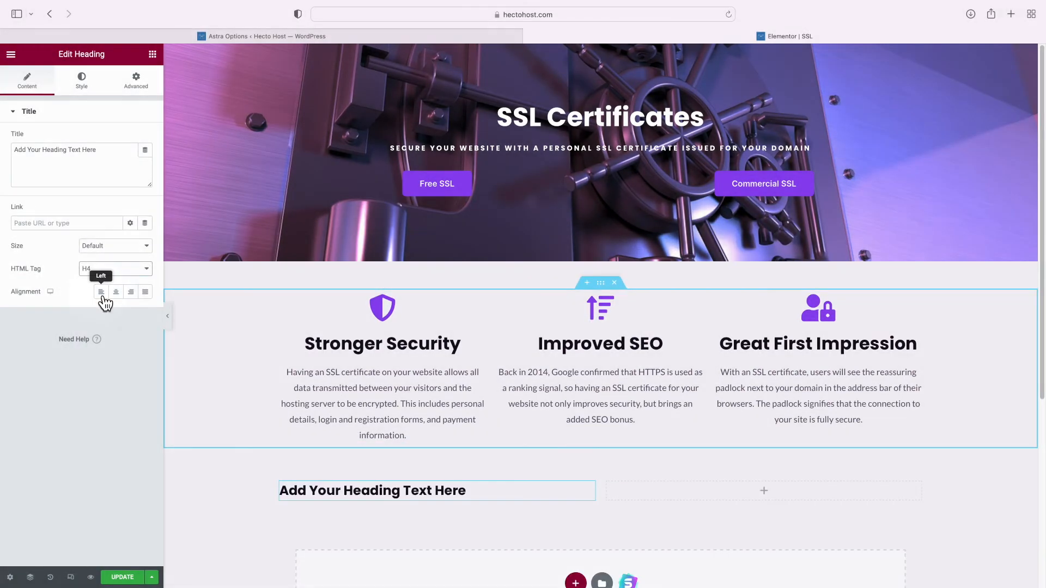
{"action": "left_click", "coordinate": [66, 172]}
{"action": "key", "text": "super+a"}
{"action": "type", "text": "Free SSL Certificates "}
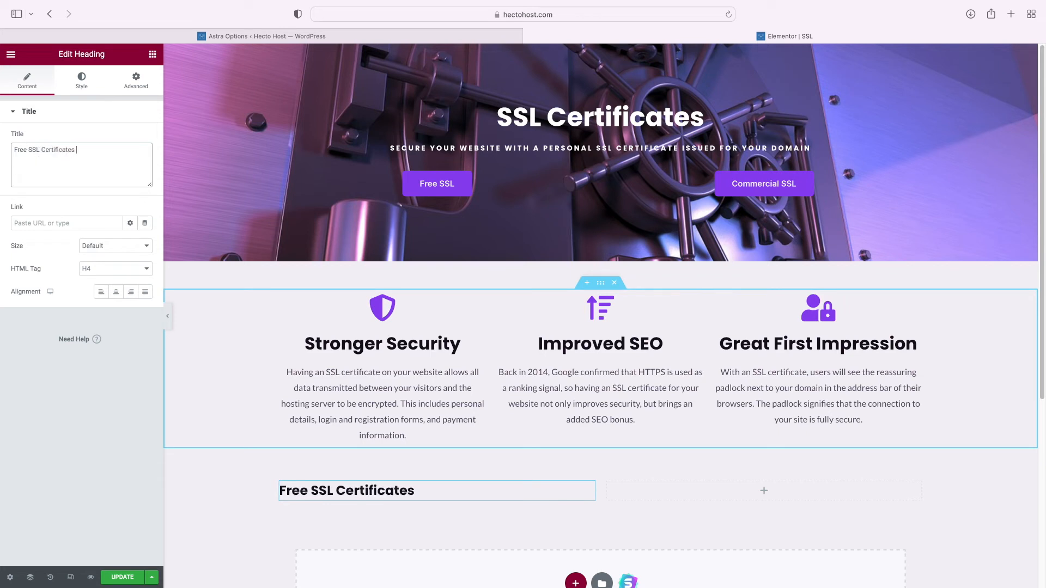
{"action": "type", "text": "With Every Hosting Account"}
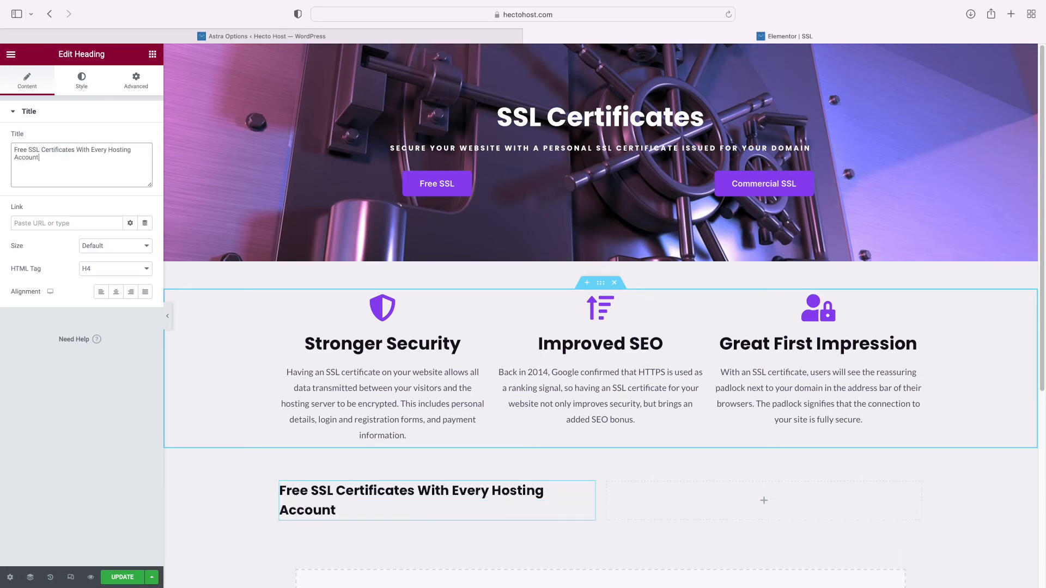
Add a Text Editor under the heading holding the two pasted SSL paragraphs separated by a break
{"action": "left_click", "coordinate": [152, 54]}
{"action": "scroll", "coordinate": [275, 263], "scroll_direction": "down", "scroll_amount": 3}
{"action": "left_click_drag", "start_coordinate": [133, 245], "coordinate": [331, 458]}
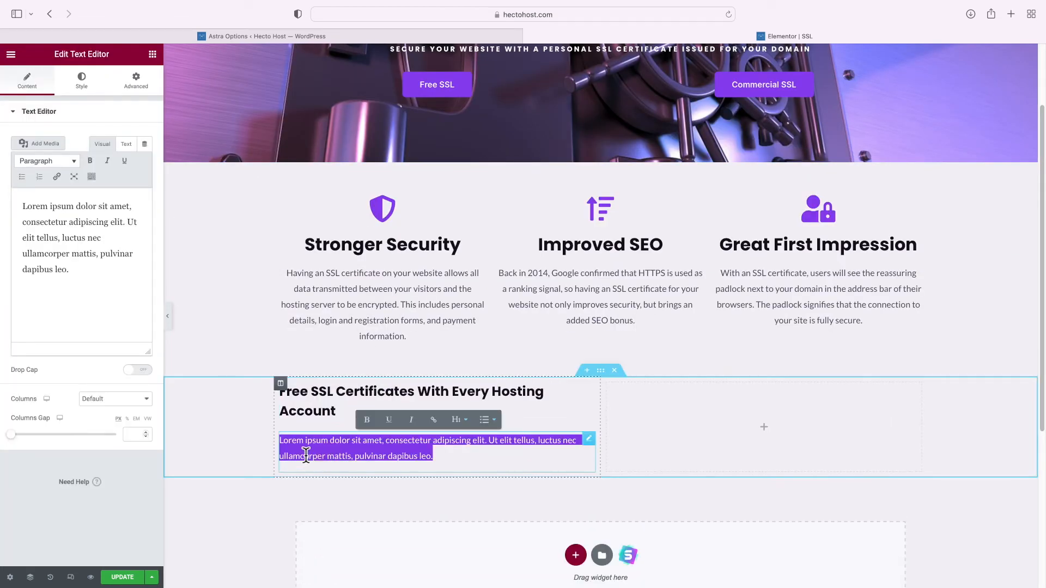
{"action": "type", "text": "SSL certificates encrypt the communication between your website visitor and the server. Considered as must-have only for ecommerce and corporate sites in the past, nowadays, having an SSL certificate is a requirement for any website. Starting from July 2018 with the release of Chrome version 68, Google’s browser started marking all HTTP sites as ‘Not Secure’. The same policy was later applied in all other major browsers. With this dominating trend, having an SSL certificate on your website has now become an absolute necessity. In fact, not having one could lead to a decreased page ranking on Google’s search results."}
{"action": "type", "text": "<br>"}
{"action": "key", "text": "Return"}
{"action": "type", "text": "You can easily enable a free Let’s Encrypt SSL certificate via the SSL/HTTPS > Let’s Encrypt certificates section at the Control Panel. They adhere to the same security standards and provide the same level of encryption as commercial certificates. You can activate a Let’s Encrypt certificate for any hostname associated with your hosting account provided that it has been pointed to our server."}
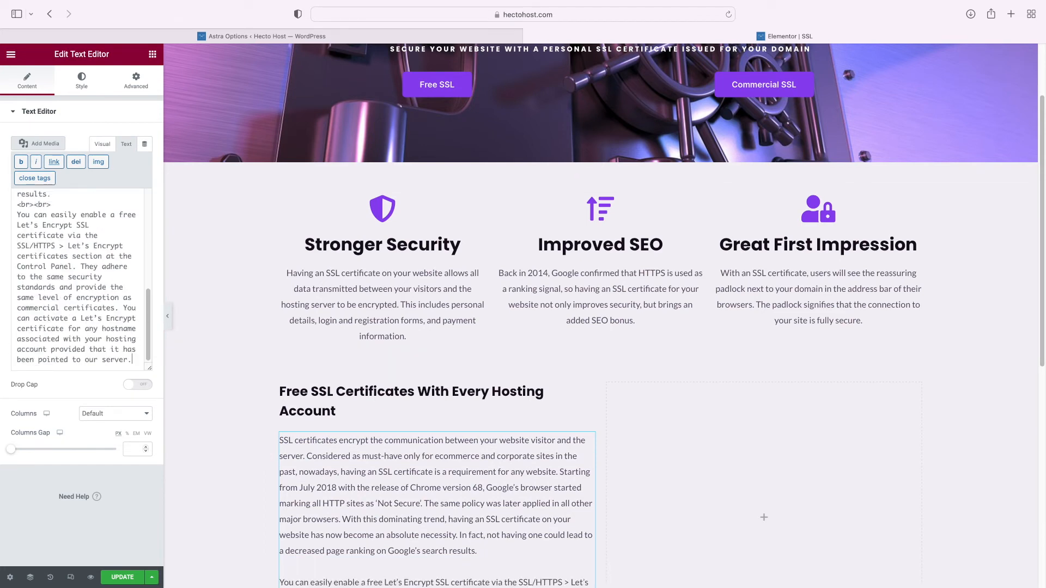
Place an Image widget in the right column and open its media picker
{"action": "scroll", "coordinate": [388, 413], "scroll_direction": "down", "scroll_amount": 5}
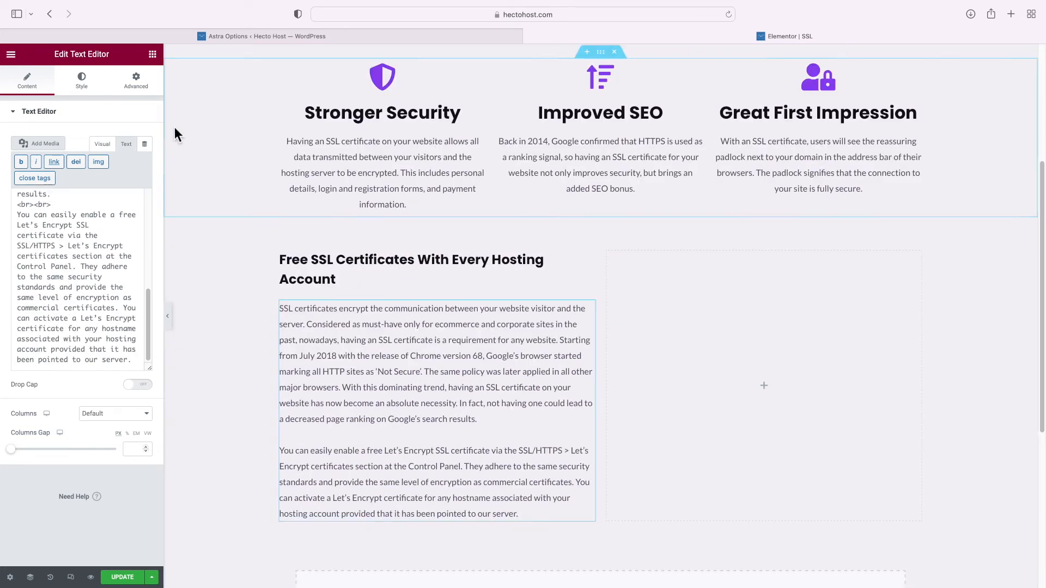
{"action": "left_click", "coordinate": [154, 57]}
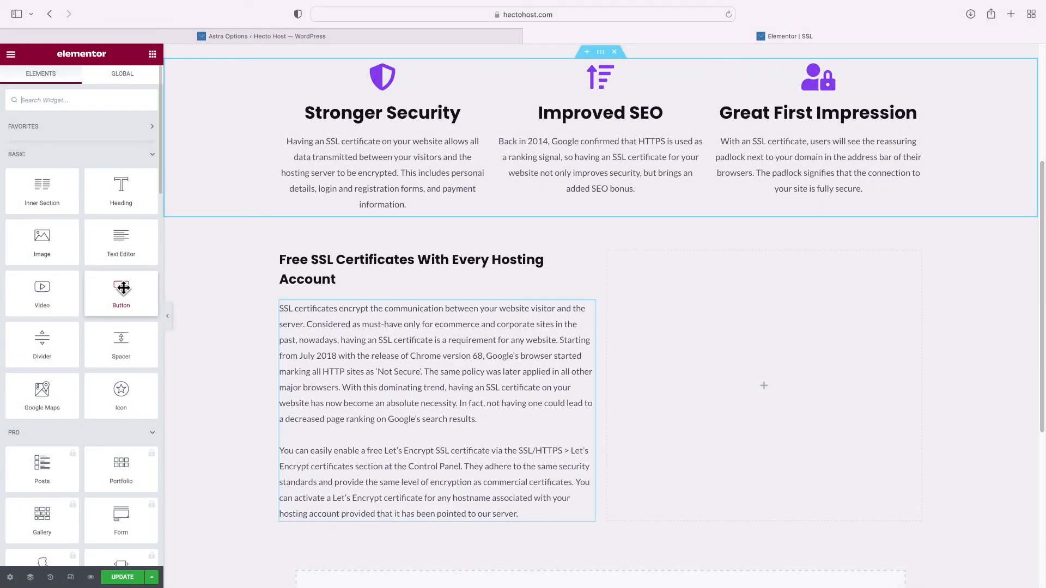
{"action": "left_click_drag", "start_coordinate": [42, 240], "coordinate": [723, 355]}
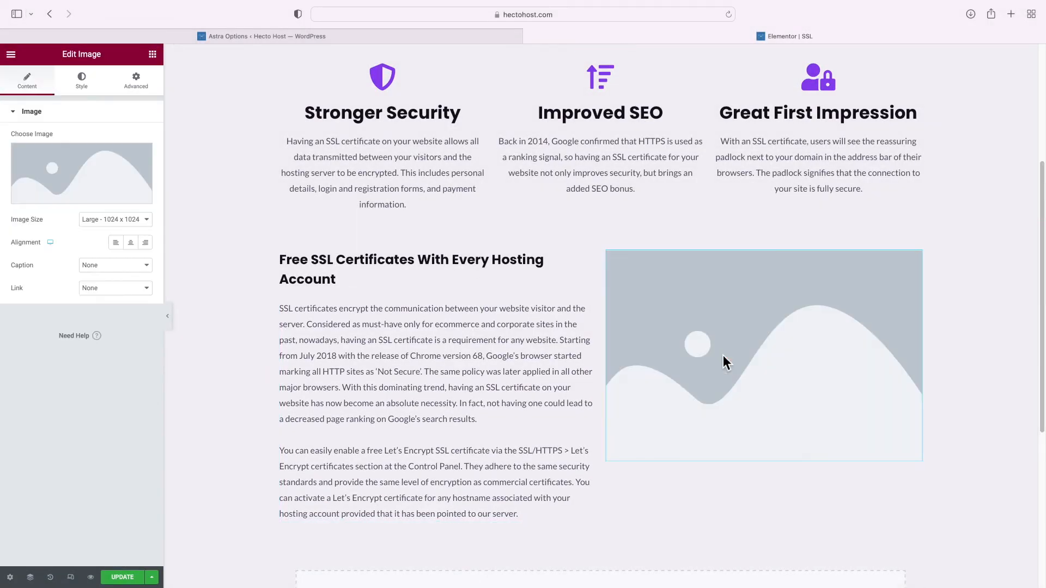
{"action": "left_click", "coordinate": [45, 202]}
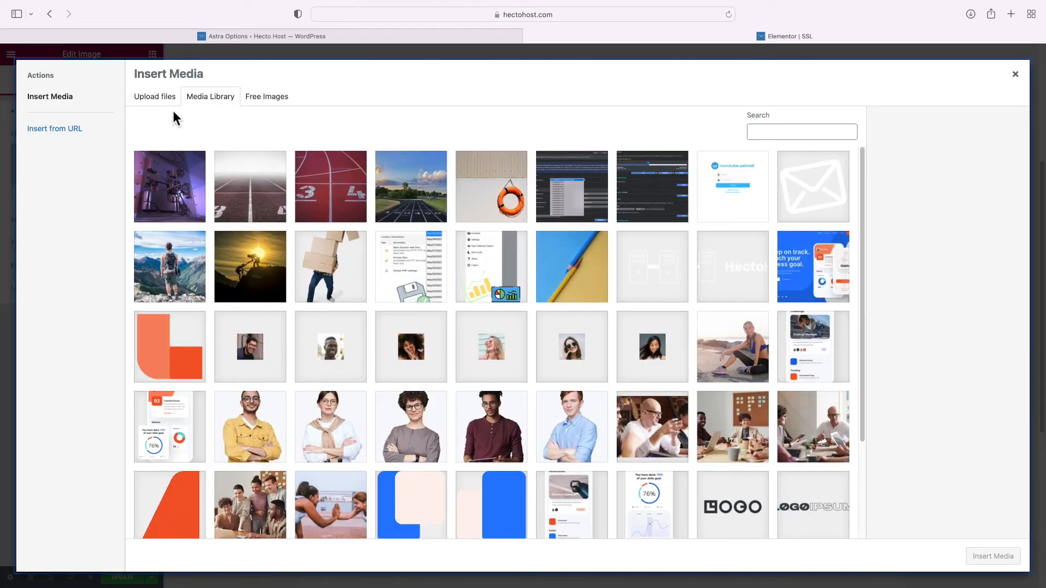
Upload hecto-free-ssl-1536x1018-1.jpg, give it alt text 'hosting with free SSL', and insert it
{"action": "left_click", "coordinate": [166, 103]}
{"action": "left_click", "coordinate": [558, 291]}
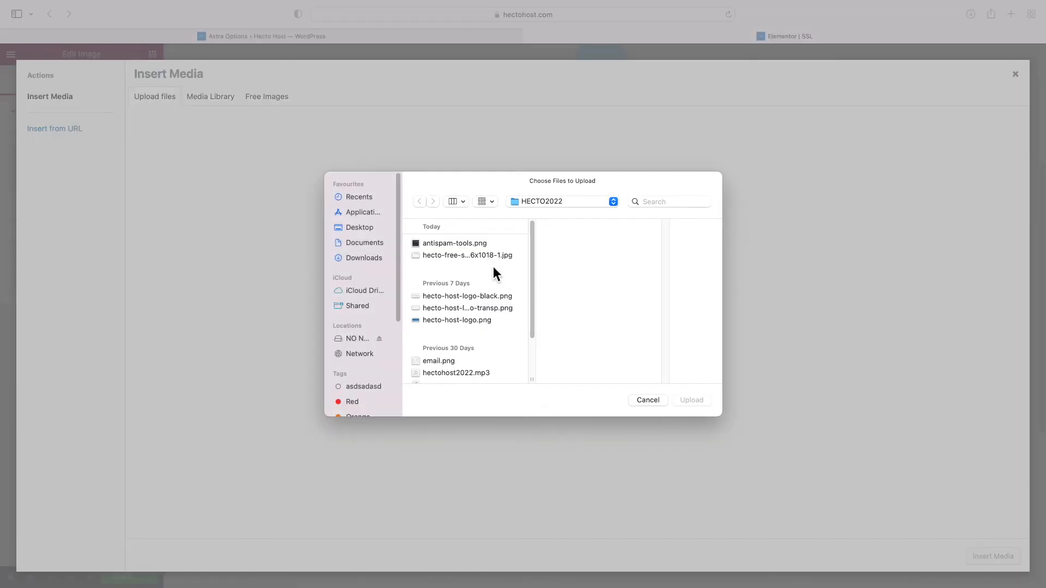
{"action": "double_click", "coordinate": [489, 256]}
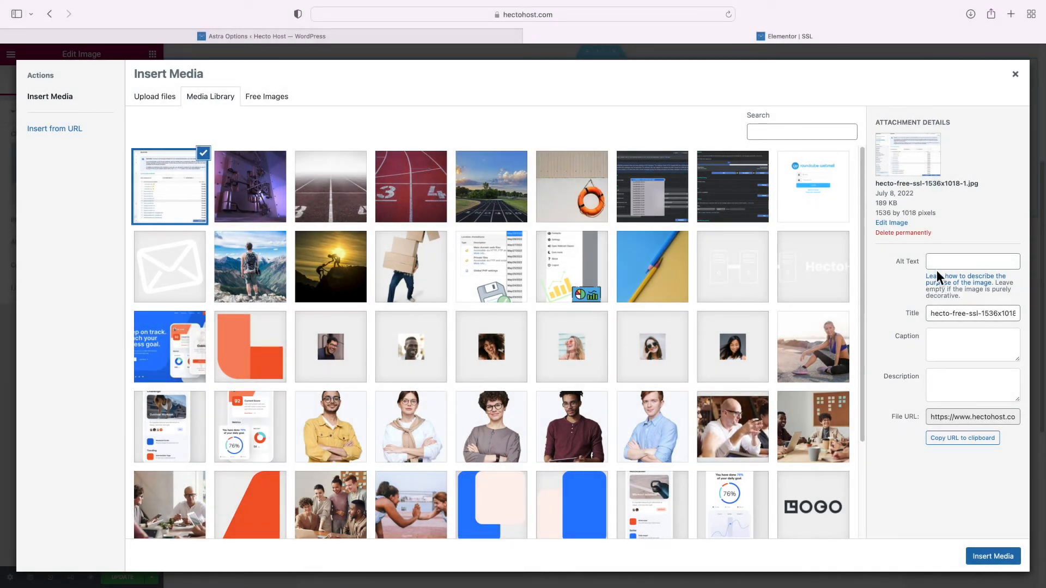
{"action": "left_click", "coordinate": [937, 264]}
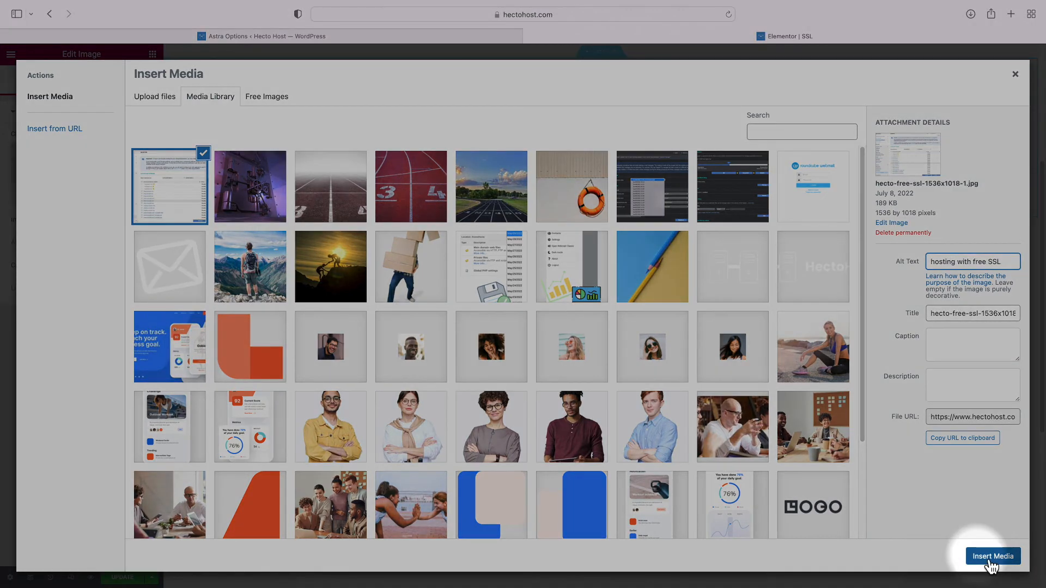
{"action": "left_click", "coordinate": [992, 557]}
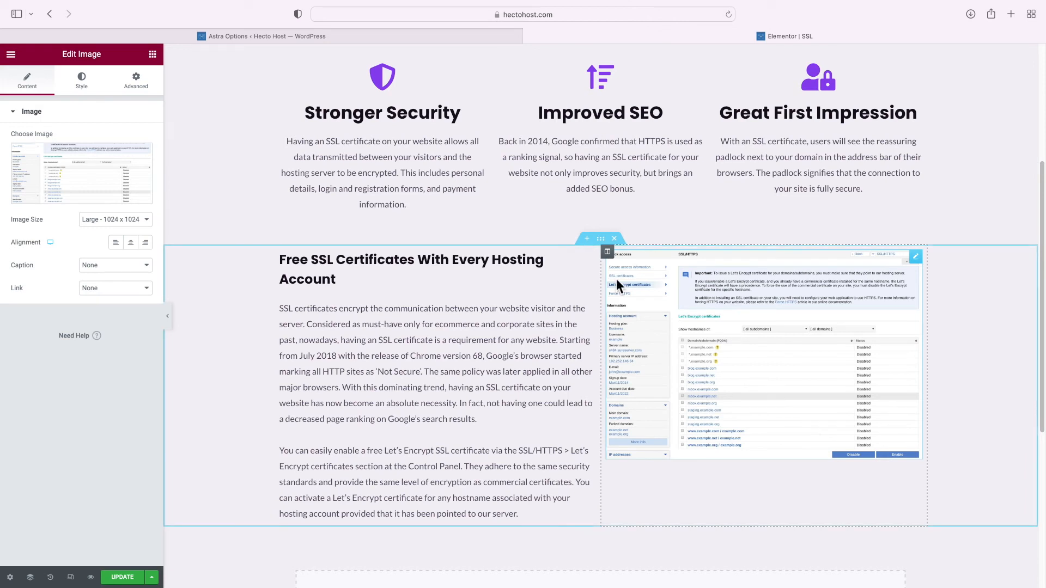
Set the image column's vertical alignment to Middle
{"action": "left_click", "coordinate": [606, 254]}
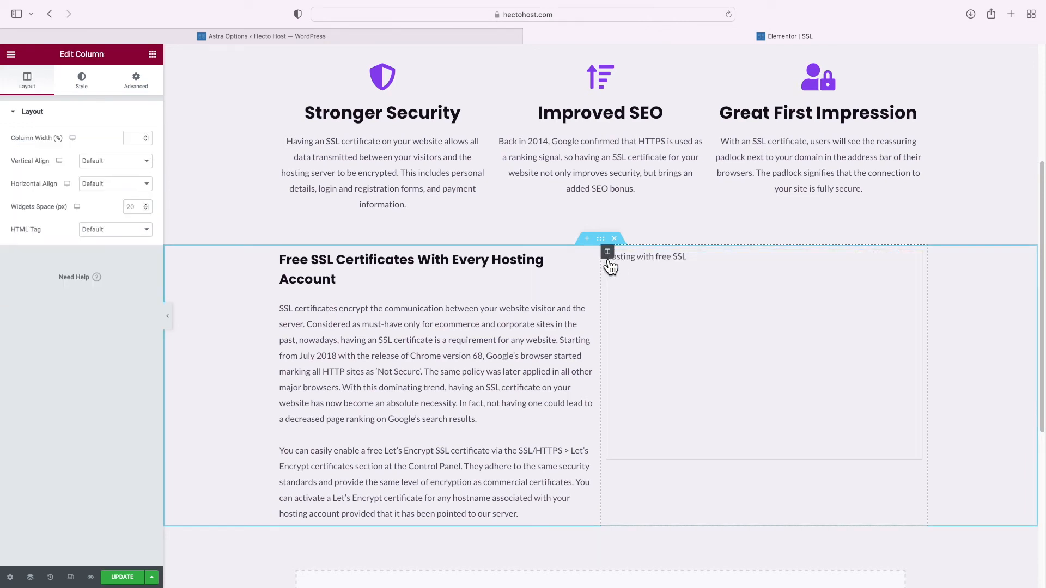
{"action": "left_click", "coordinate": [115, 162]}
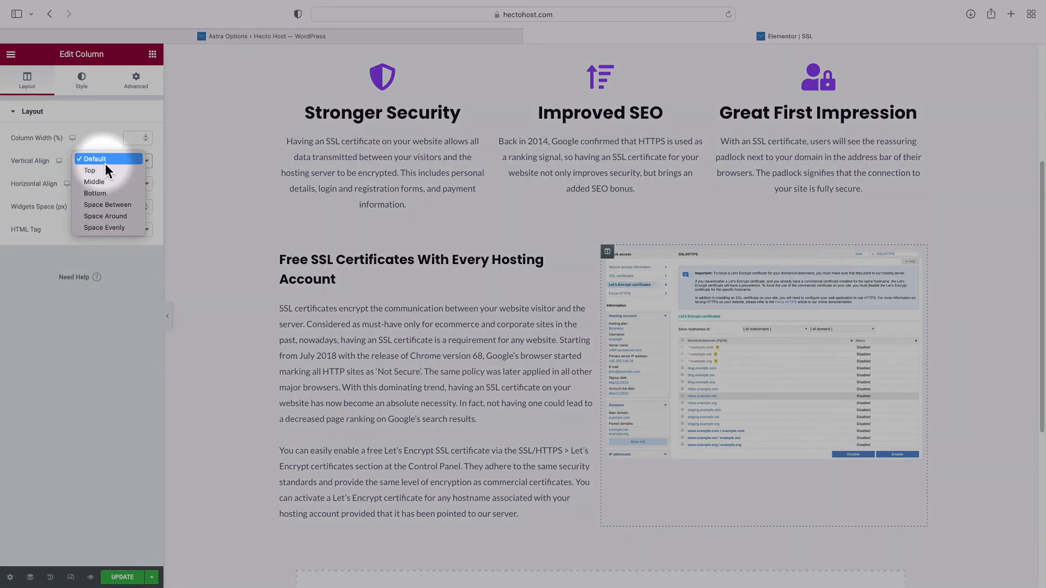
{"action": "left_click", "coordinate": [100, 181]}
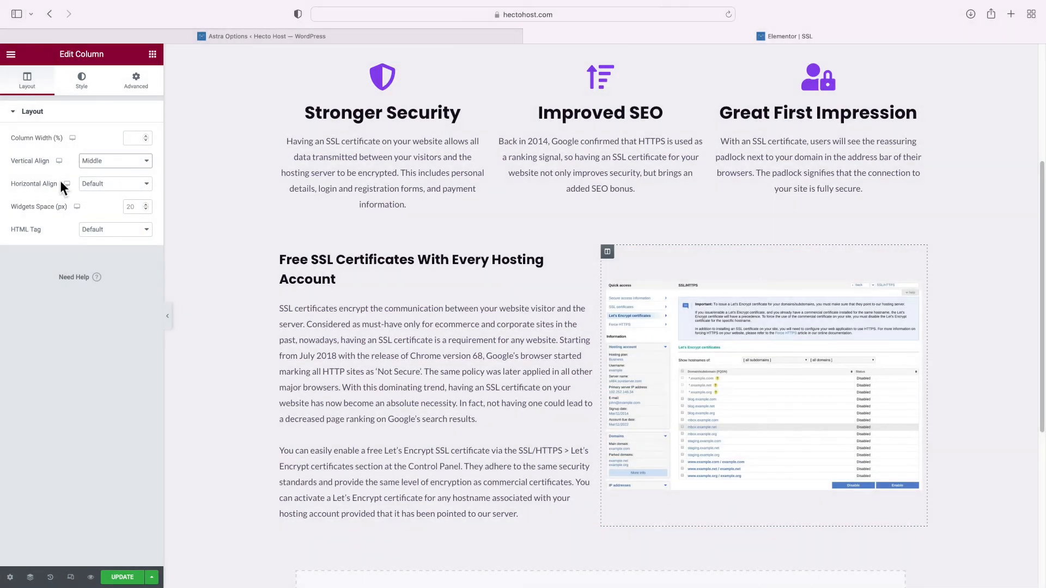
Give the SSL screenshot a solid 5 px border in the white global theme colour
{"action": "left_click", "coordinate": [656, 348]}
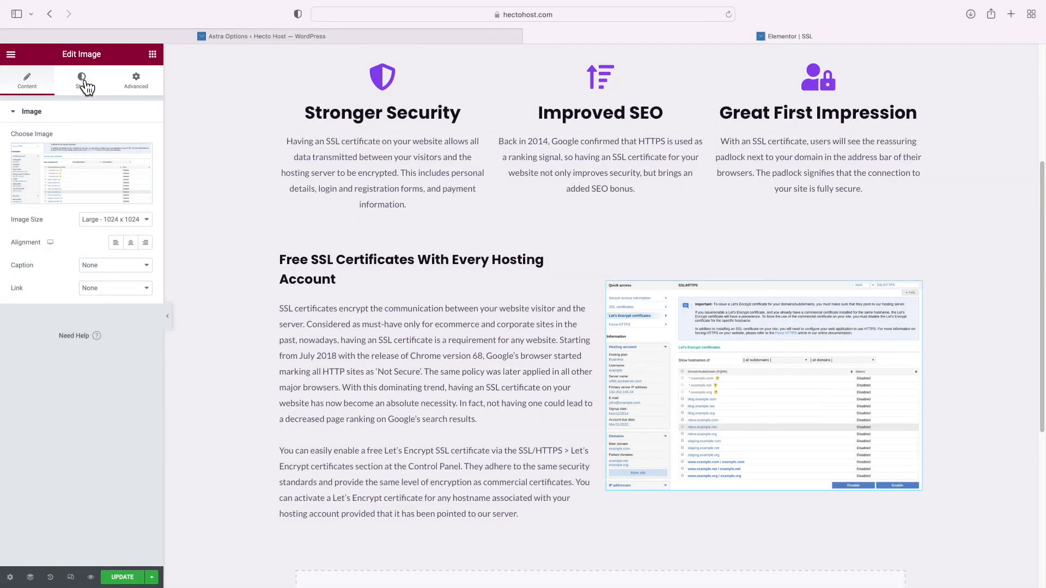
{"action": "left_click", "coordinate": [81, 80]}
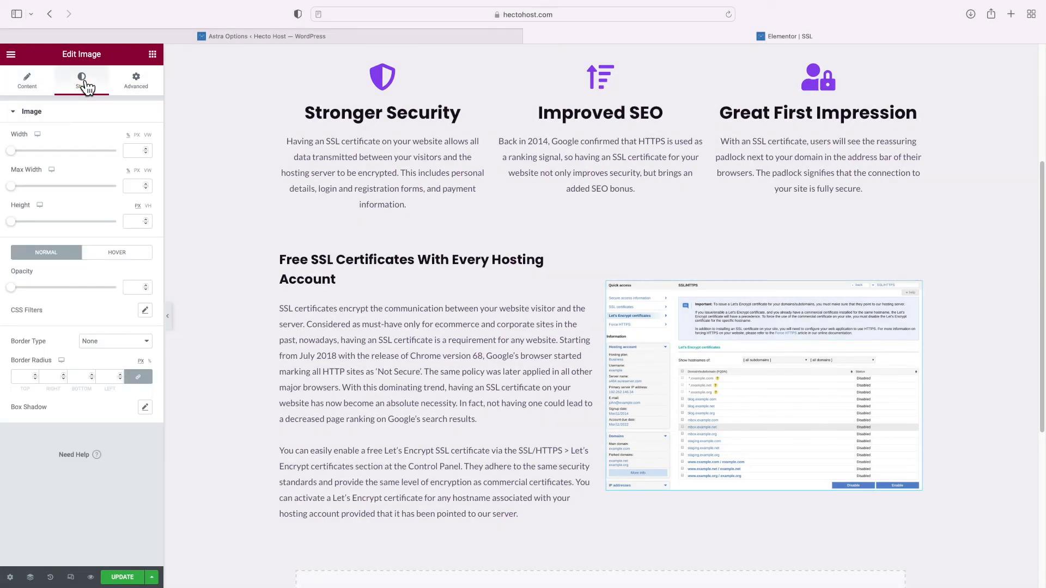
{"action": "left_click", "coordinate": [104, 342]}
{"action": "left_click", "coordinate": [104, 350]}
{"action": "left_click", "coordinate": [30, 377]}
{"action": "type", "text": "5"}
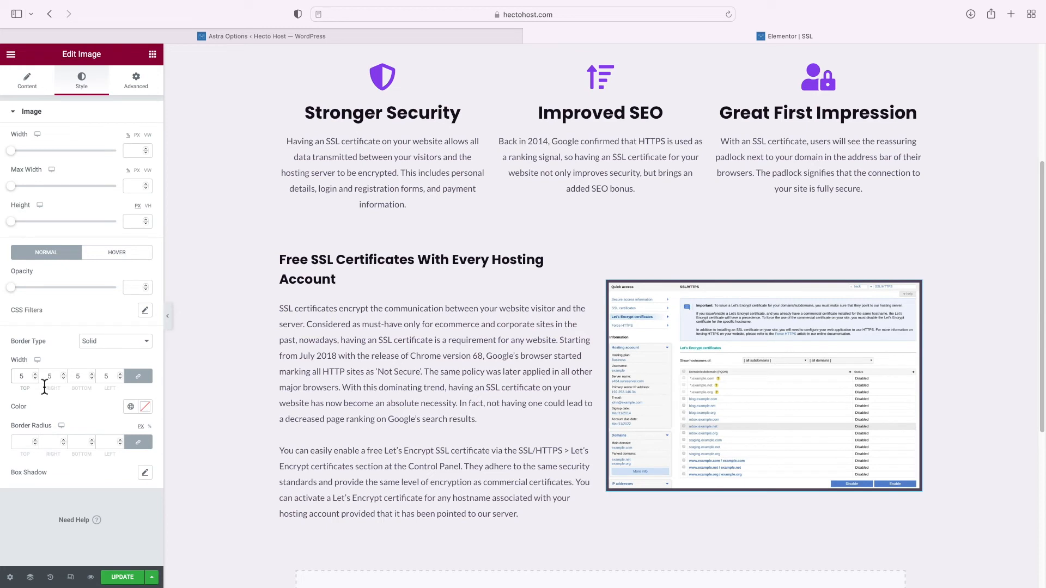
{"action": "left_click", "coordinate": [131, 406]}
{"action": "scroll", "coordinate": [77, 355], "scroll_direction": "down", "scroll_amount": 5}
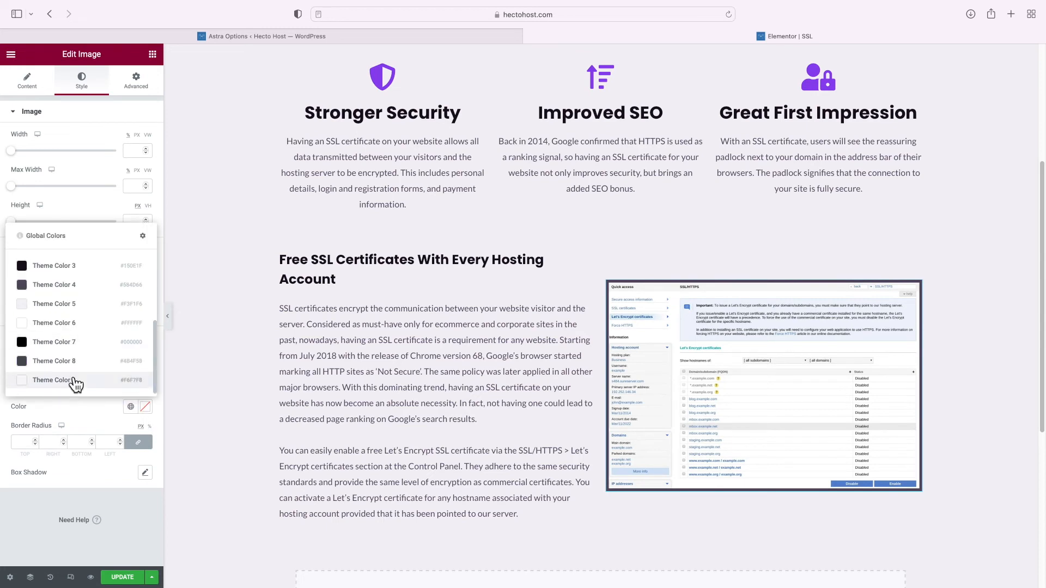
{"action": "left_click", "coordinate": [71, 327]}
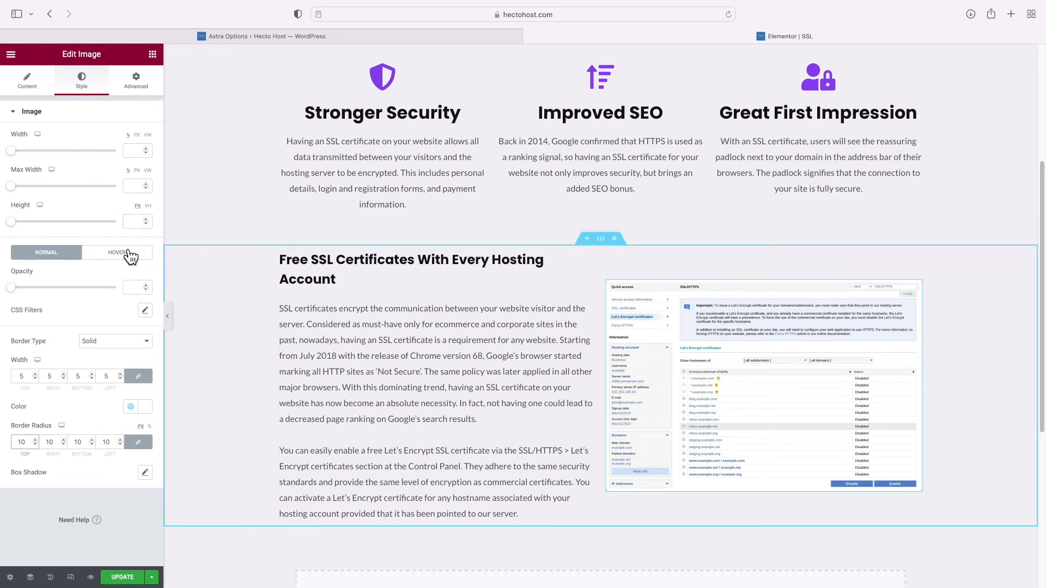
Link the screenshot to its media file
{"action": "left_click", "coordinate": [28, 86]}
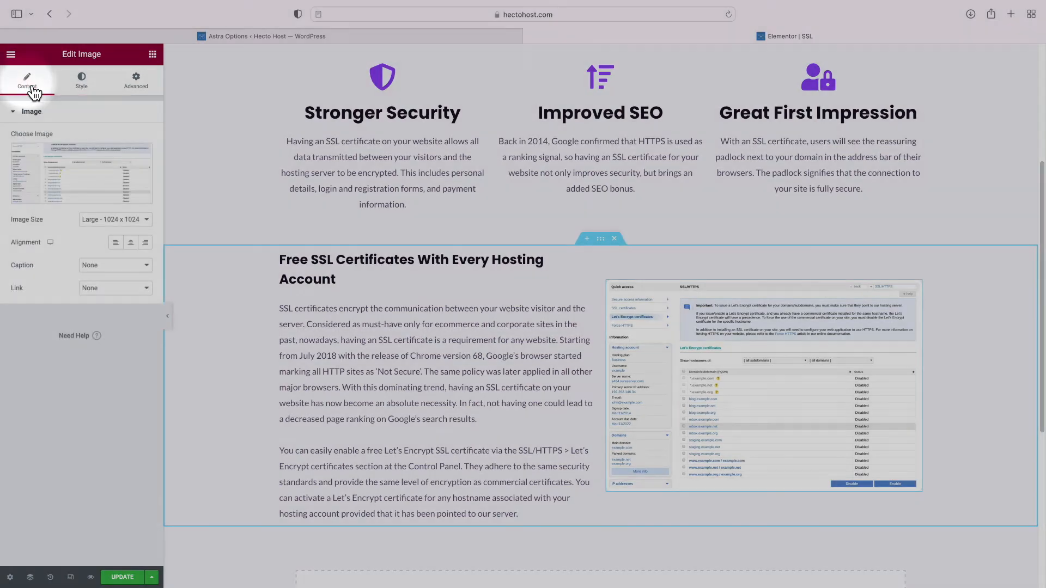
{"action": "left_click", "coordinate": [118, 292]}
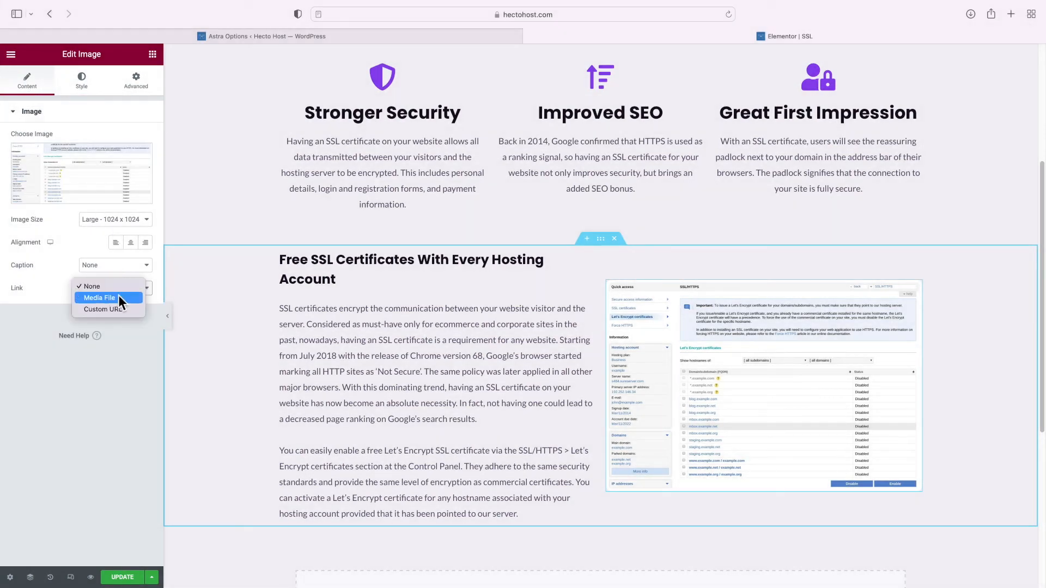
{"action": "left_click", "coordinate": [118, 299]}
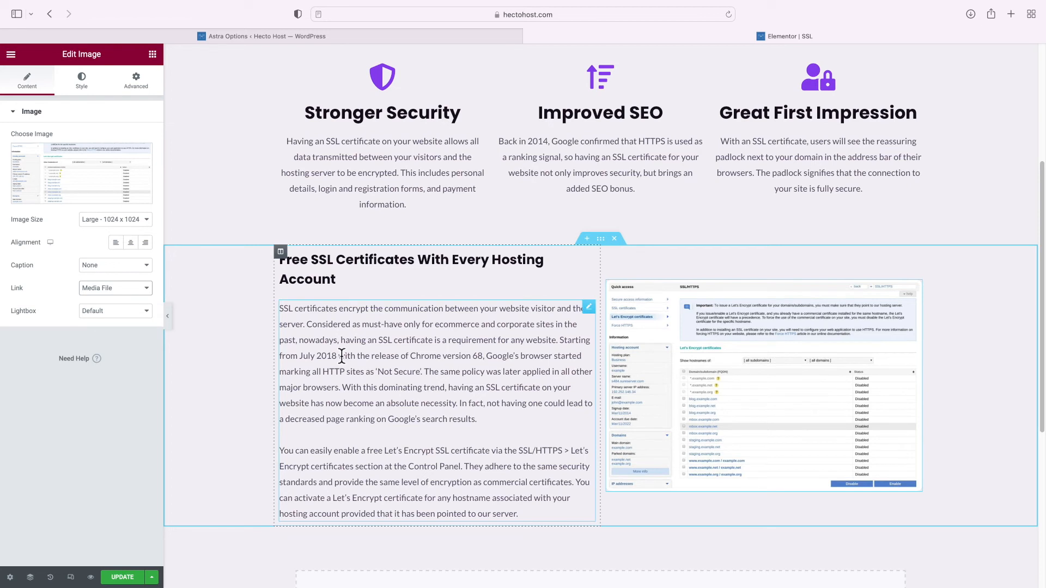
Drop a Menu Anchor above the Free SSL heading with the ID 'free'
{"action": "left_click", "coordinate": [152, 55]}
{"action": "type", "text": "a"}
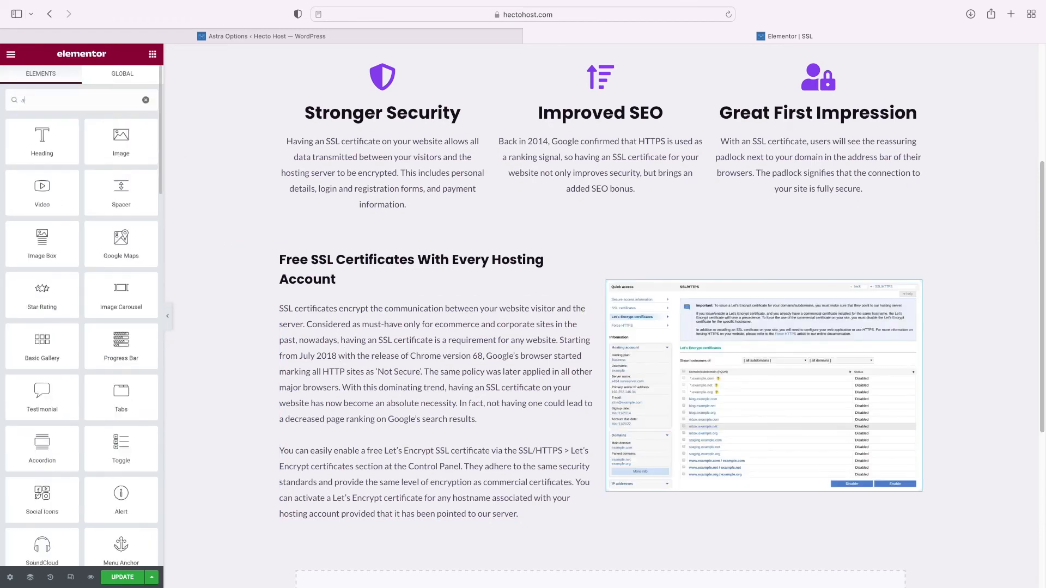
{"action": "type", "text": "nchor"}
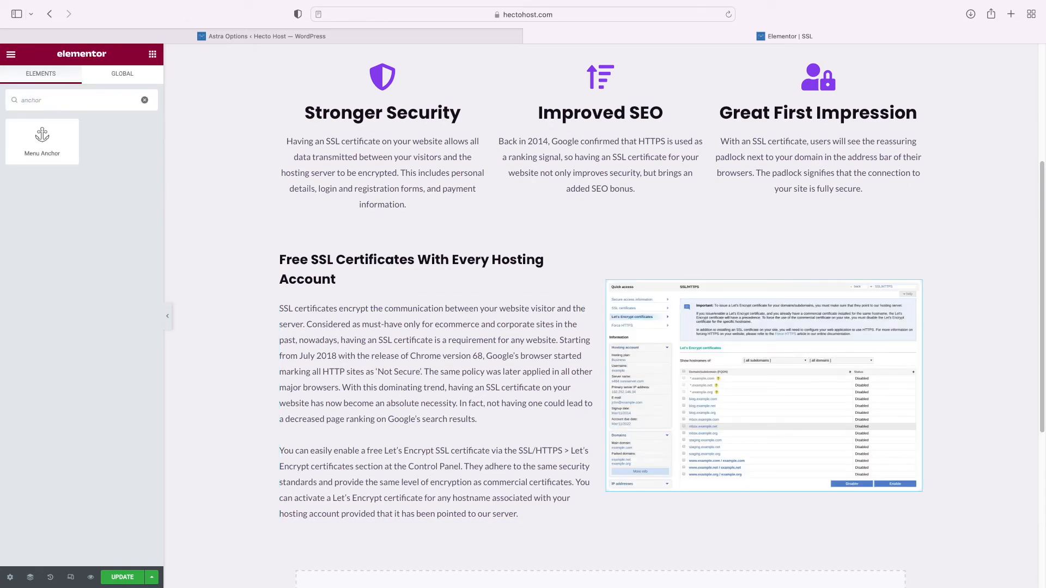
{"action": "left_click_drag", "start_coordinate": [42, 137], "coordinate": [377, 250]}
{"action": "left_click", "coordinate": [100, 151]}
{"action": "type", "text": "free"}
{"action": "scroll", "coordinate": [345, 191], "scroll_direction": "up", "scroll_amount": 5}
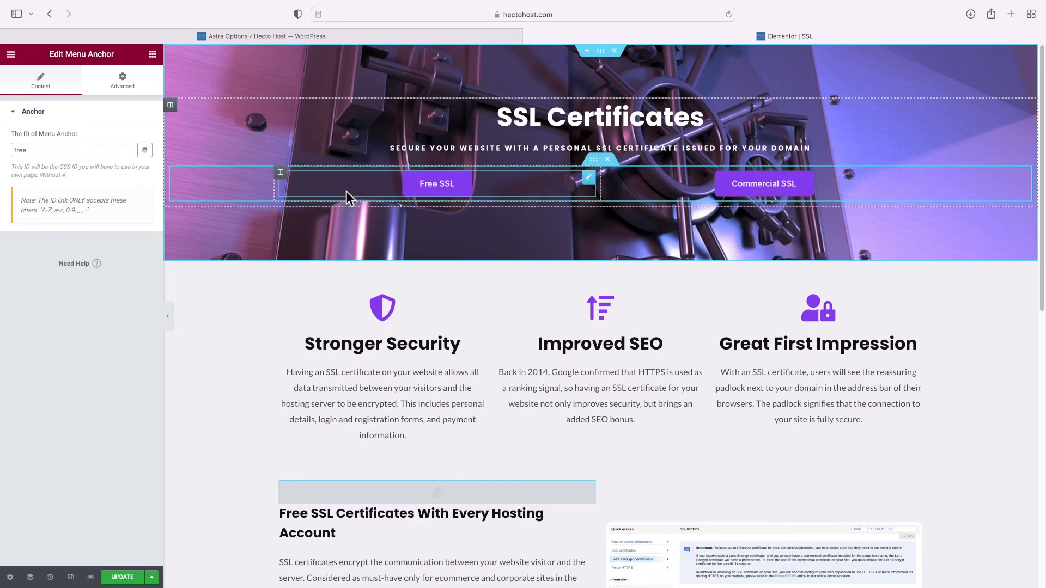
Check that the Free SSL button links to #free, then select the Free SSL section
{"action": "left_click", "coordinate": [438, 191]}
{"action": "scroll", "coordinate": [442, 203], "scroll_direction": "down", "scroll_amount": 1}
{"action": "scroll", "coordinate": [441, 203], "scroll_direction": "down", "scroll_amount": 7}
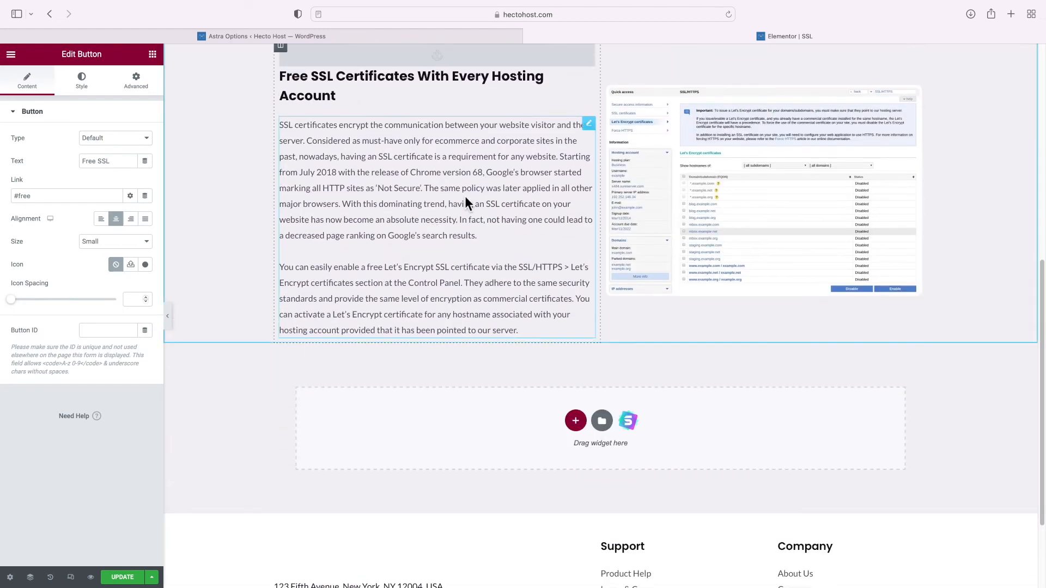
{"action": "scroll", "coordinate": [538, 223], "scroll_direction": "up", "scroll_amount": 5}
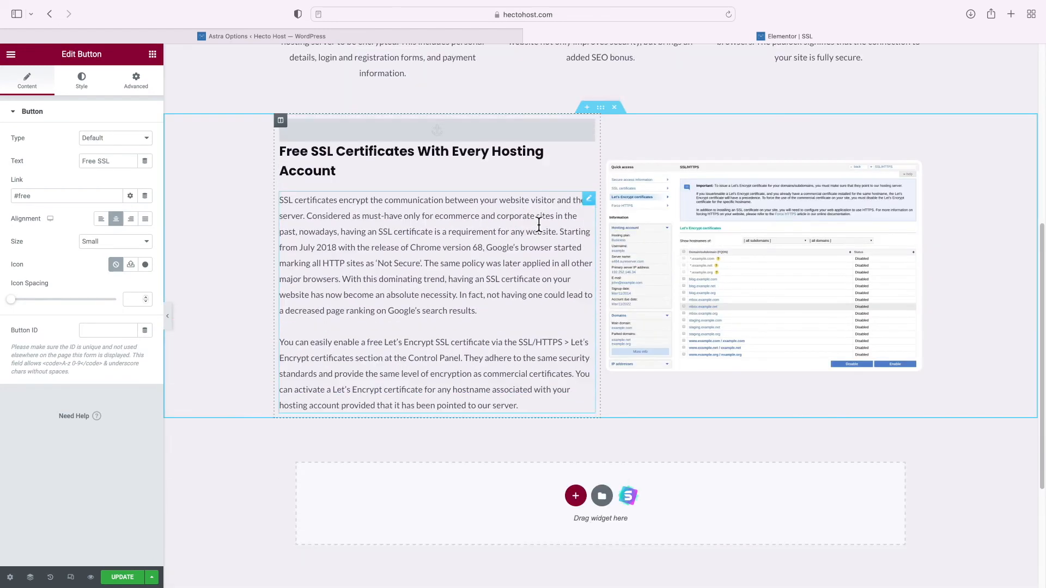
{"action": "scroll", "coordinate": [539, 223], "scroll_direction": "down", "scroll_amount": 3}
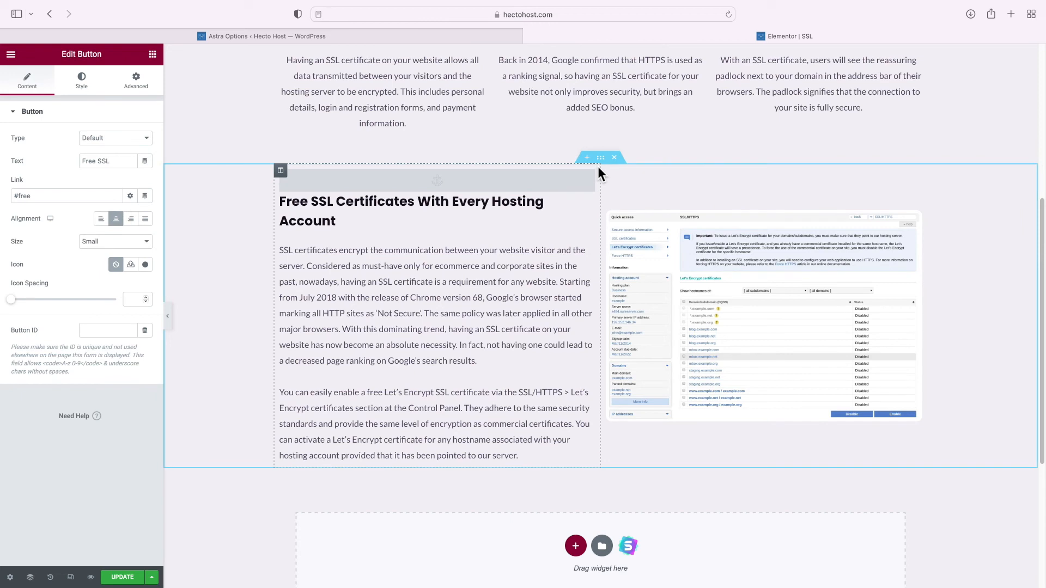
{"action": "left_click", "coordinate": [601, 157]}
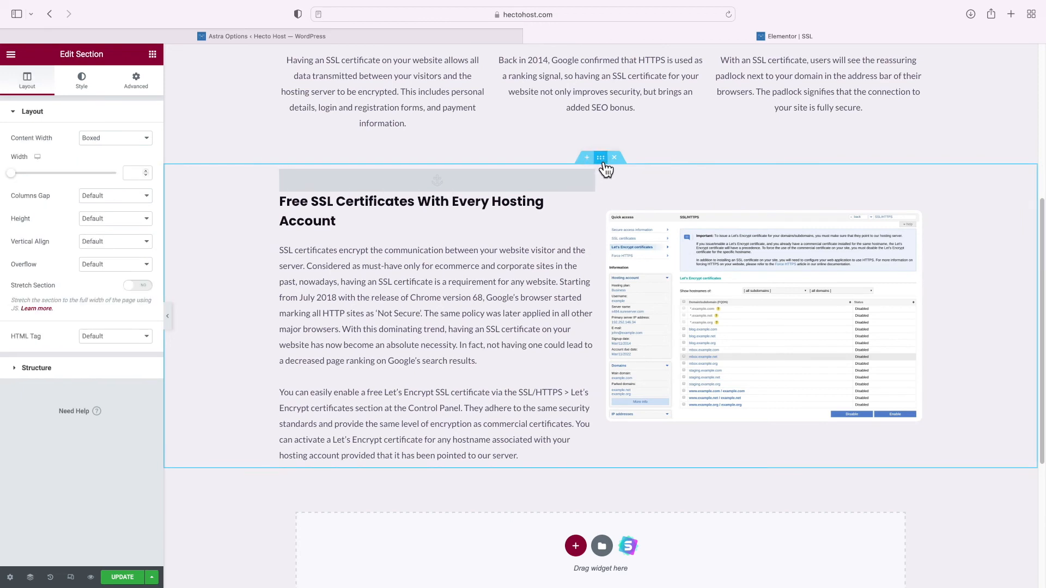
Set the Free SSL section's top and bottom margin to 100 px
{"action": "left_click", "coordinate": [136, 83]}
{"action": "left_click", "coordinate": [20, 151]}
{"action": "type", "text": "100"}
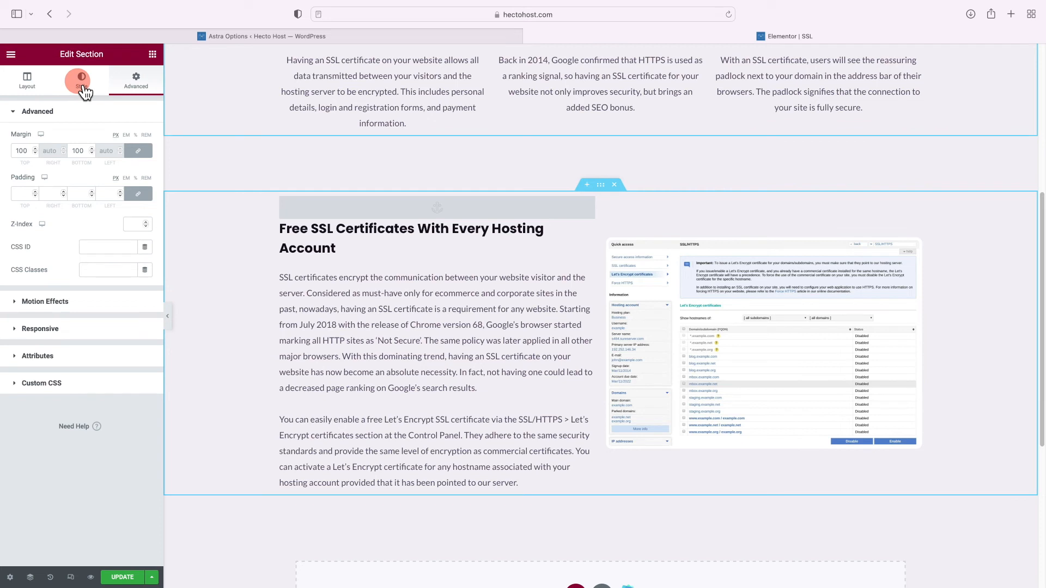
Give the section a Classic background in a lighter global theme colour and open the template library
{"action": "left_click", "coordinate": [84, 87]}
{"action": "left_click", "coordinate": [102, 161]}
{"action": "left_click", "coordinate": [130, 185]}
{"action": "scroll", "coordinate": [111, 263], "scroll_direction": "down", "scroll_amount": 5}
{"action": "left_click", "coordinate": [84, 289]}
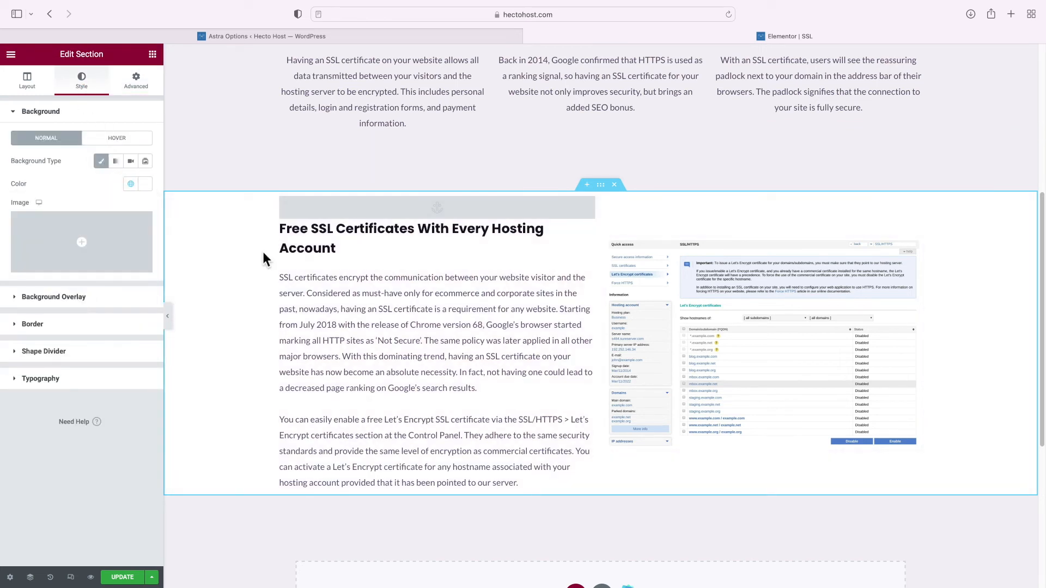
{"action": "scroll", "coordinate": [263, 252], "scroll_direction": "down", "scroll_amount": 3}
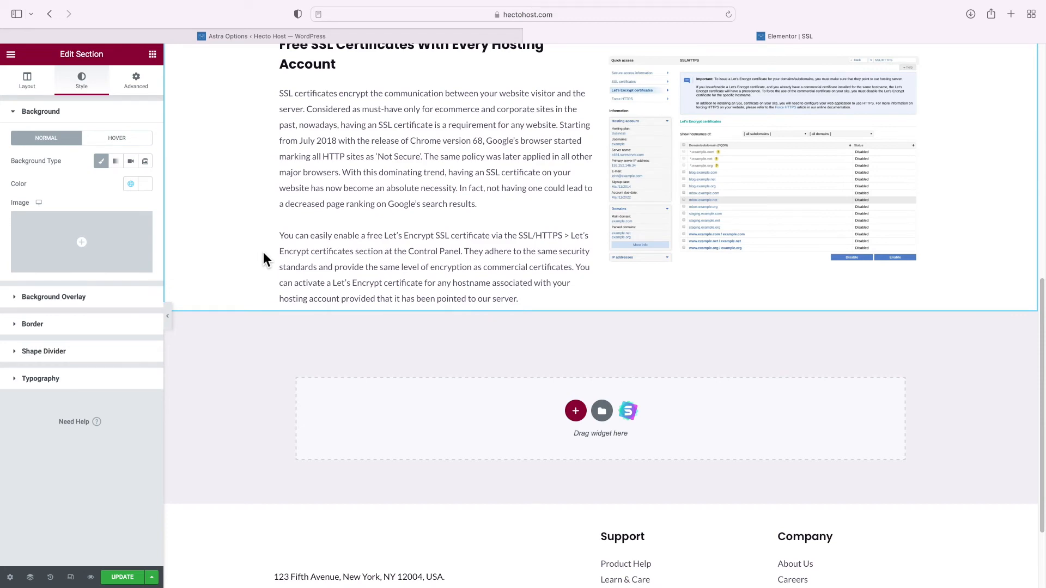
{"action": "left_click", "coordinate": [602, 410]}
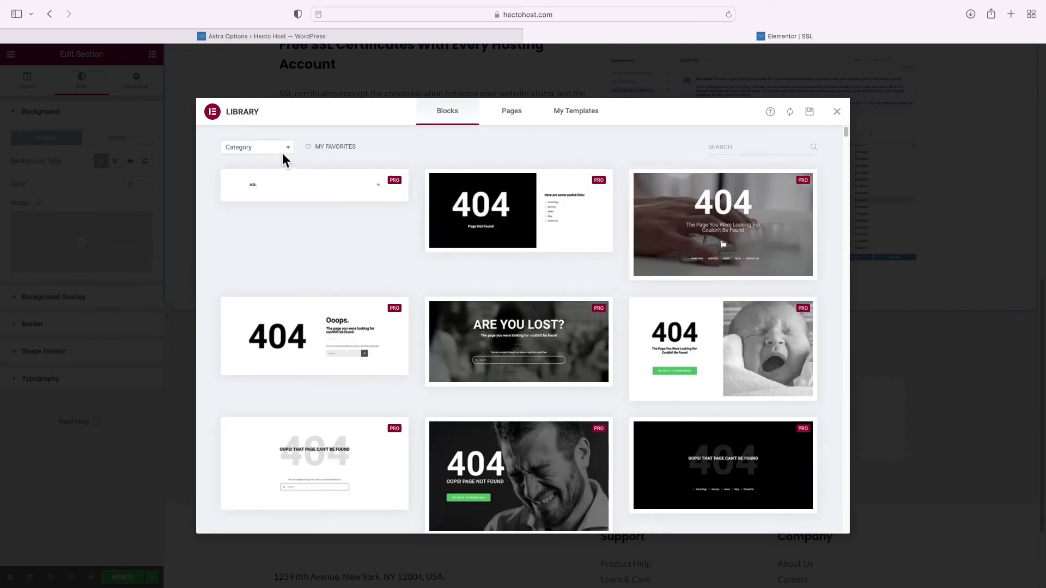
Filter the block library to the Faq category and insert an FAQ block
{"action": "left_click", "coordinate": [288, 148]}
{"action": "scroll", "coordinate": [261, 265], "scroll_direction": "down", "scroll_amount": 1}
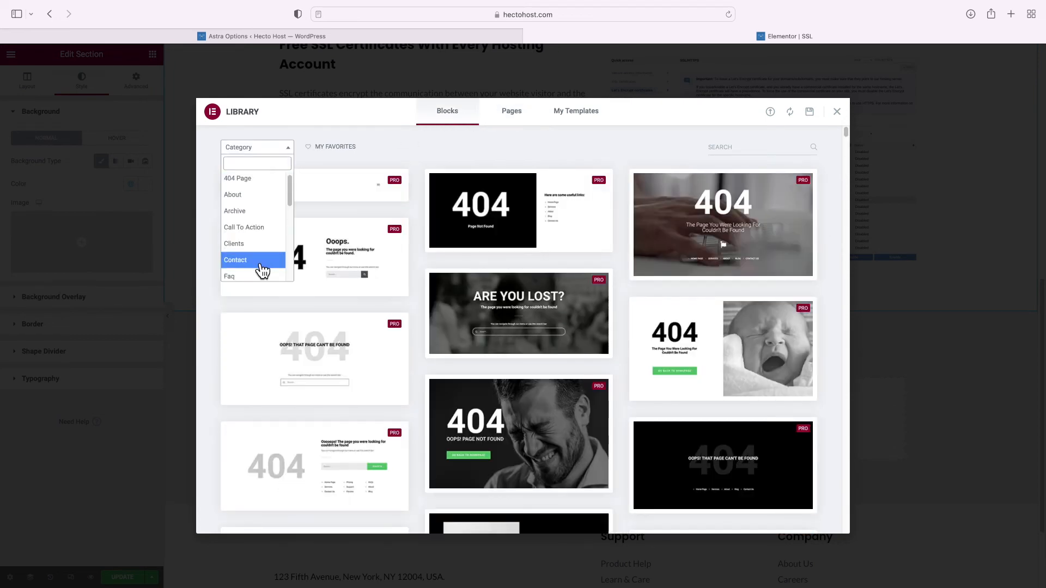
{"action": "left_click", "coordinate": [239, 275]}
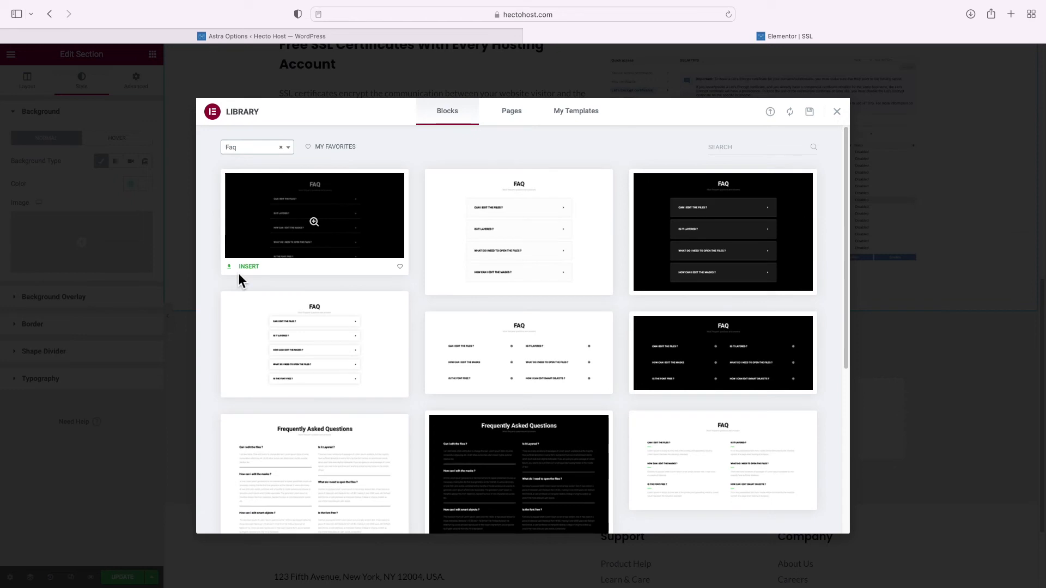
{"action": "mouse_move", "coordinate": [329, 360]}
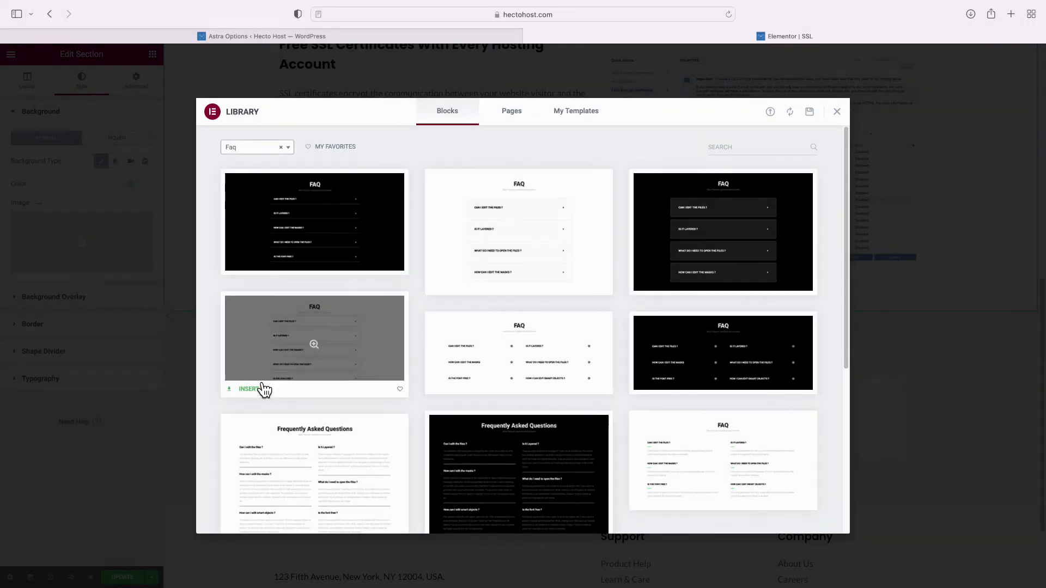
{"action": "left_click", "coordinate": [251, 392]}
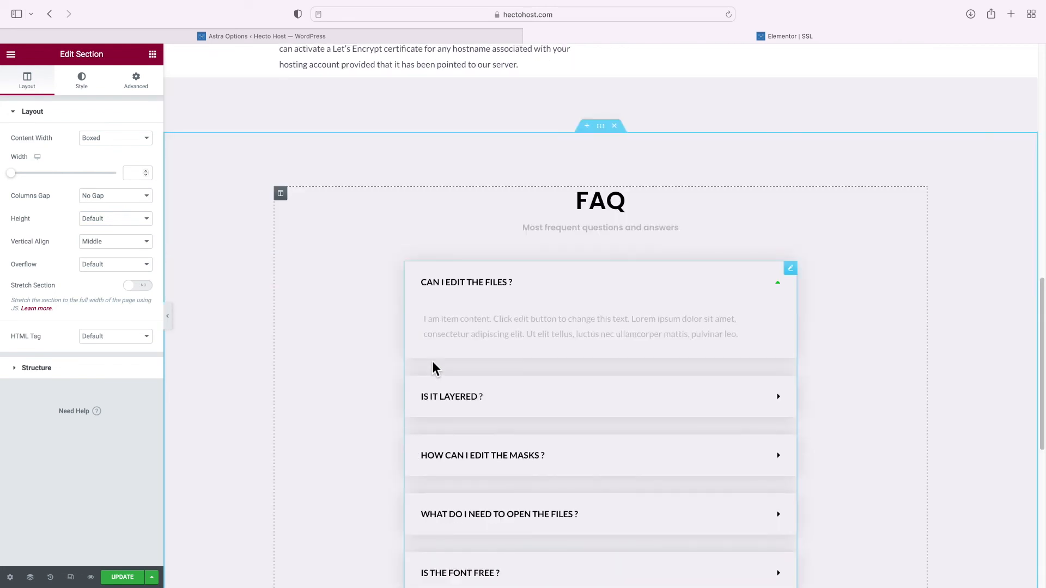
Select the FAQ toggle list and open each of its three items in turn
{"action": "left_click", "coordinate": [463, 306]}
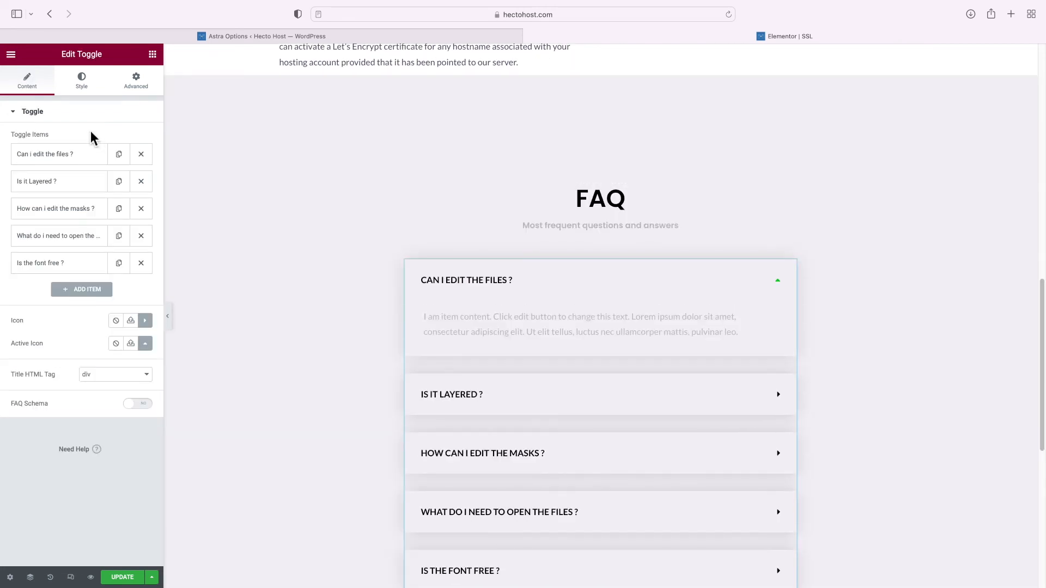
{"action": "left_click", "coordinate": [53, 158]}
{"action": "left_click", "coordinate": [52, 157]}
{"action": "left_click", "coordinate": [56, 182]}
{"action": "left_click", "coordinate": [57, 184]}
{"action": "left_click", "coordinate": [56, 209]}
{"action": "left_click", "coordinate": [59, 211]}
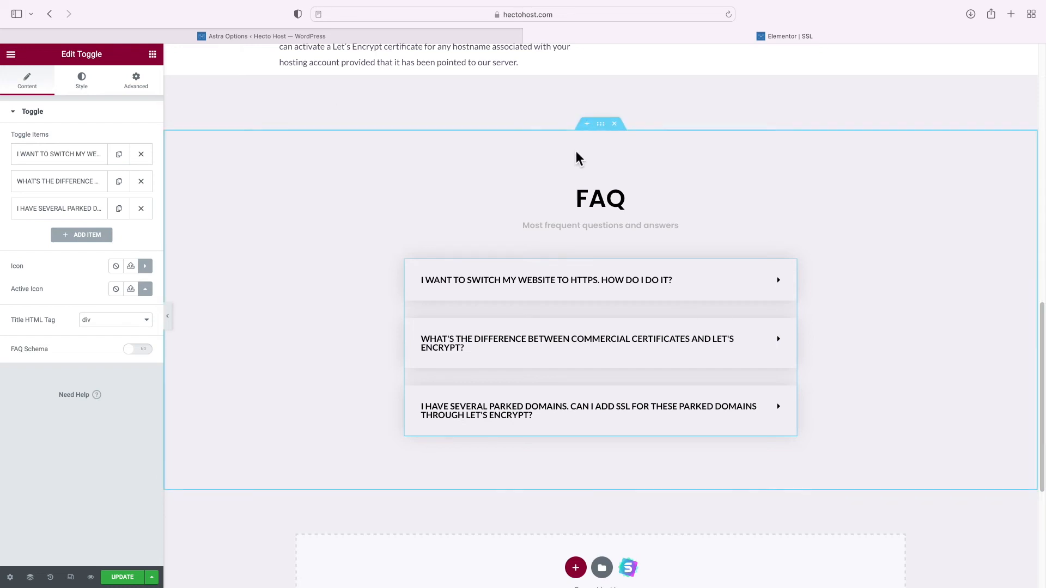
{"action": "left_click", "coordinate": [606, 134]}
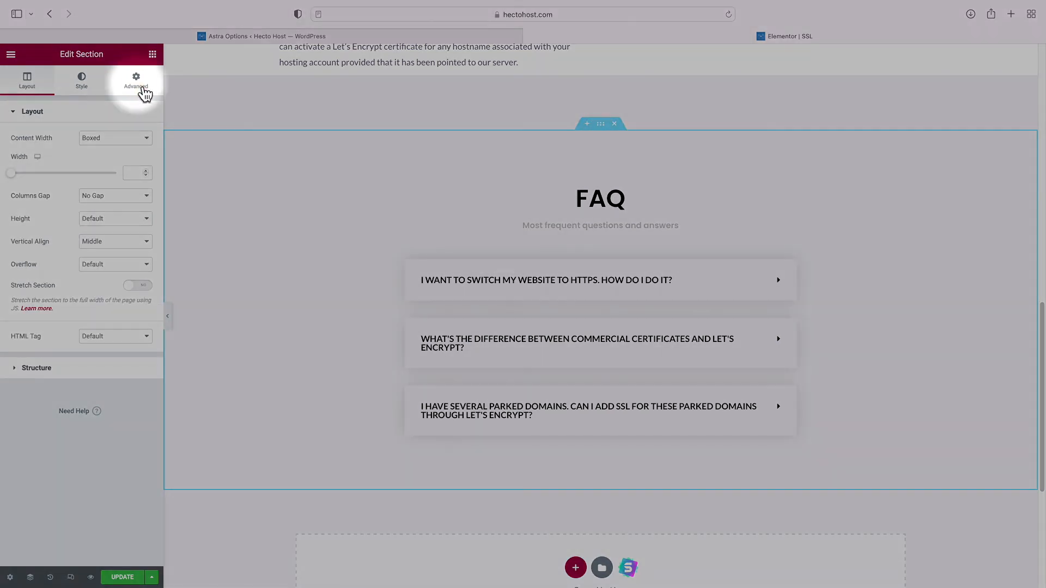
{"action": "left_click", "coordinate": [143, 90]}
{"action": "left_click", "coordinate": [24, 196]}
{"action": "double_click", "coordinate": [25, 196]}
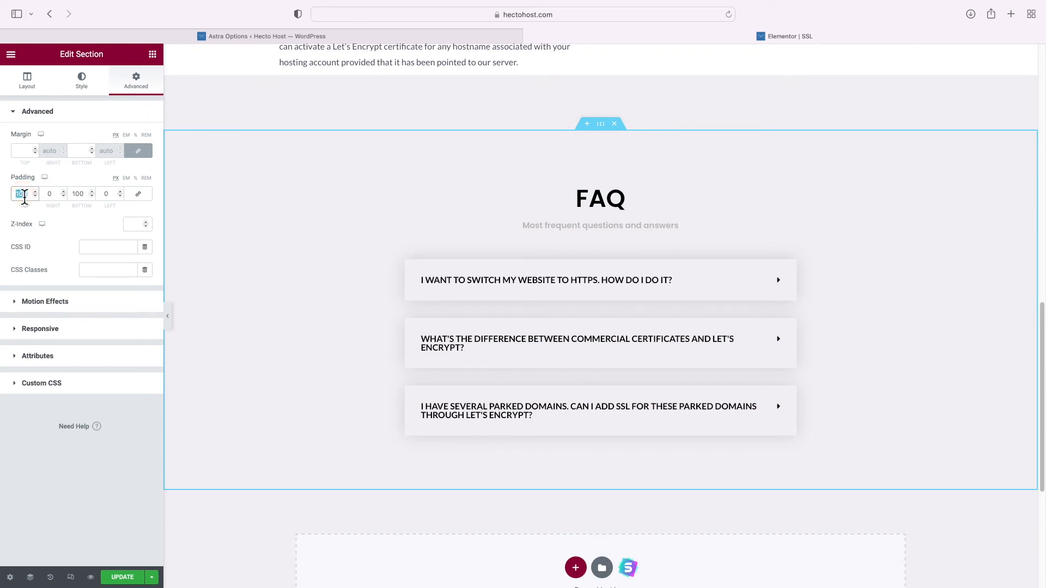
{"action": "type", "text": "0"}
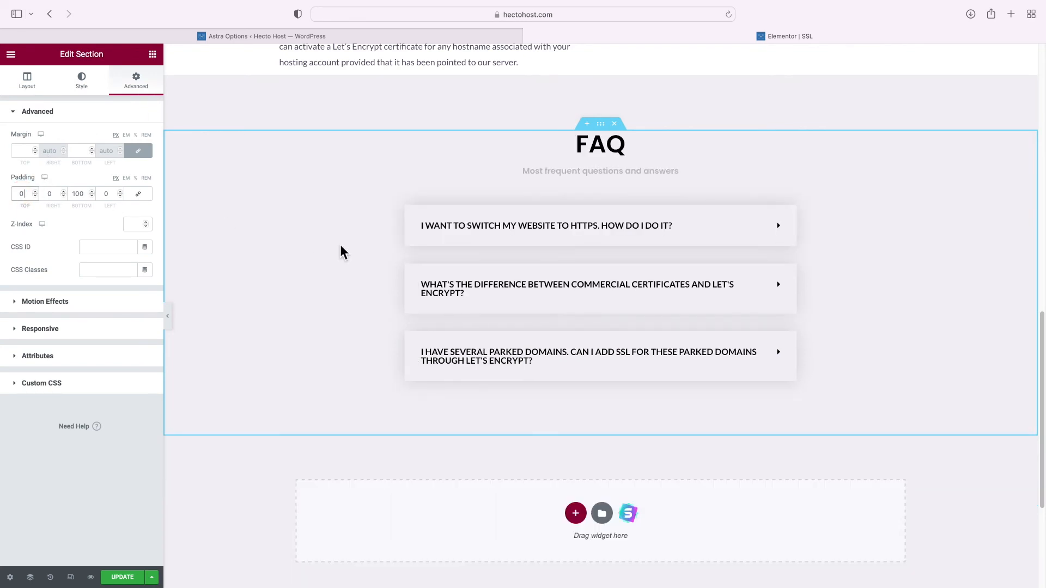
{"action": "scroll", "coordinate": [354, 254], "scroll_direction": "down", "scroll_amount": 6}
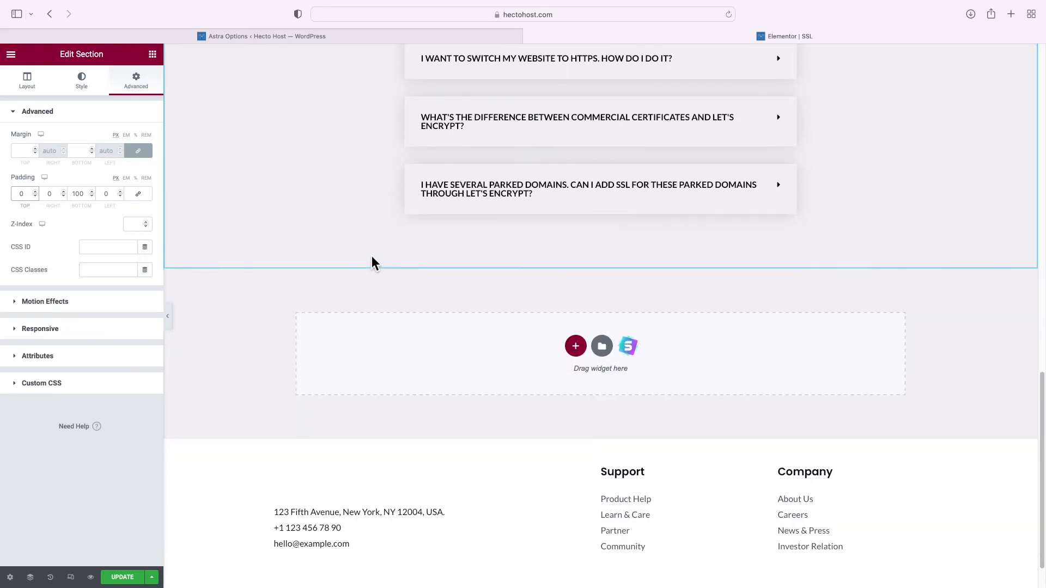
{"action": "scroll", "coordinate": [371, 257], "scroll_direction": "down", "scroll_amount": 1}
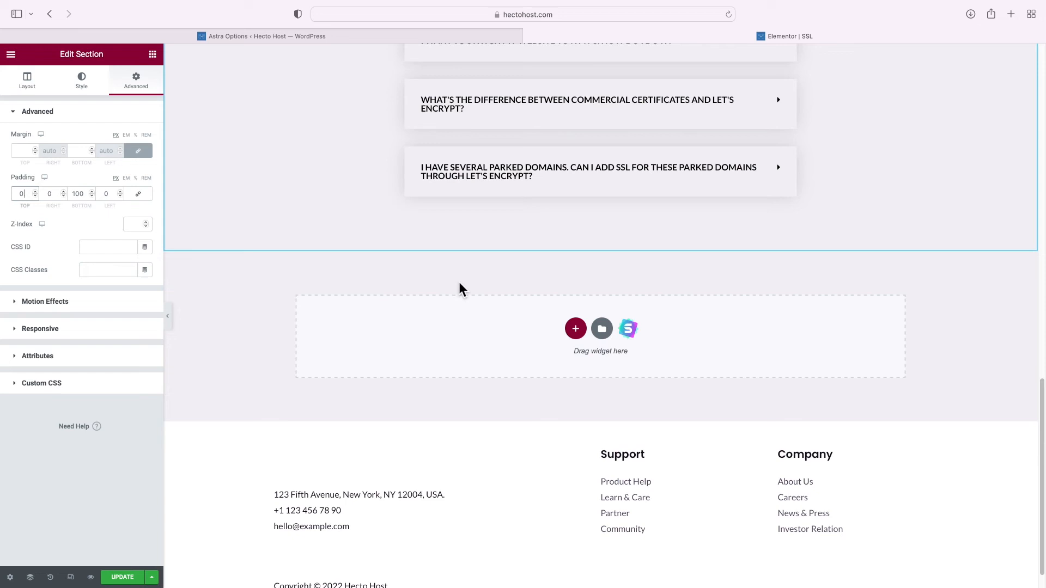
Create a single-column section below the FAQ with a centre-aligned 'Order A Commercial SSL' heading
{"action": "left_click", "coordinate": [576, 328]}
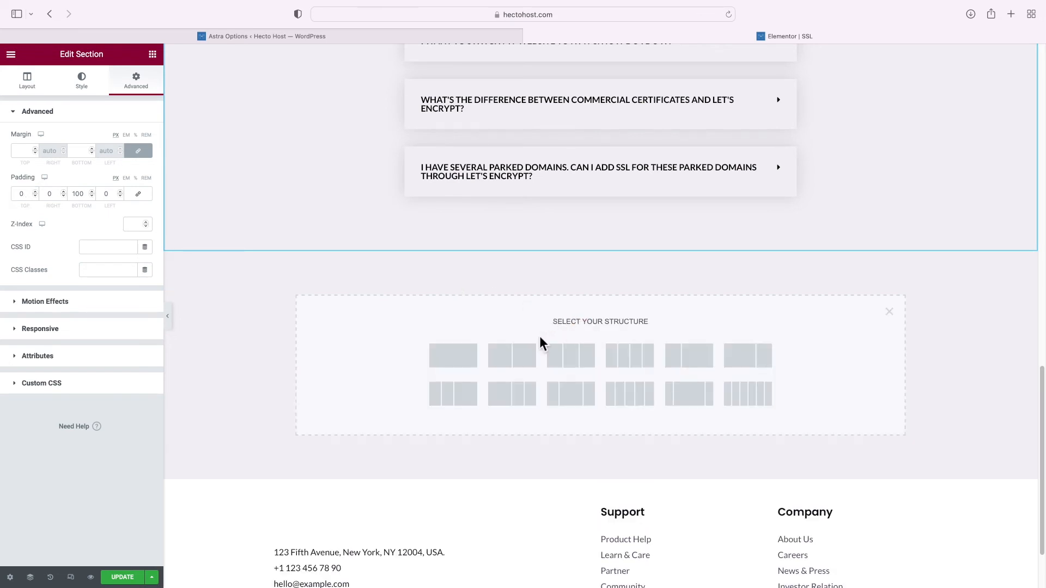
{"action": "left_click", "coordinate": [458, 359]}
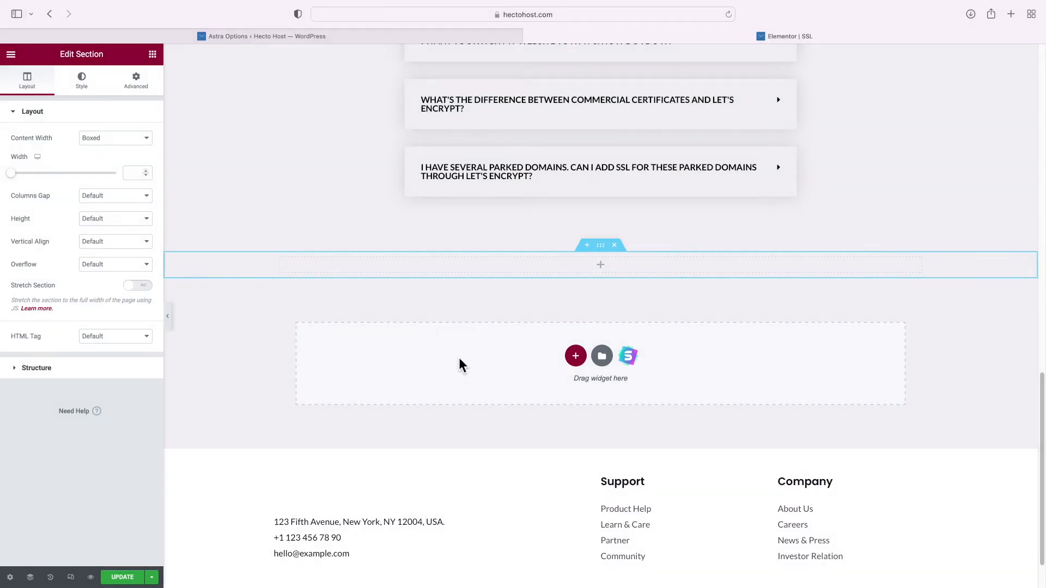
{"action": "left_click", "coordinate": [154, 55]}
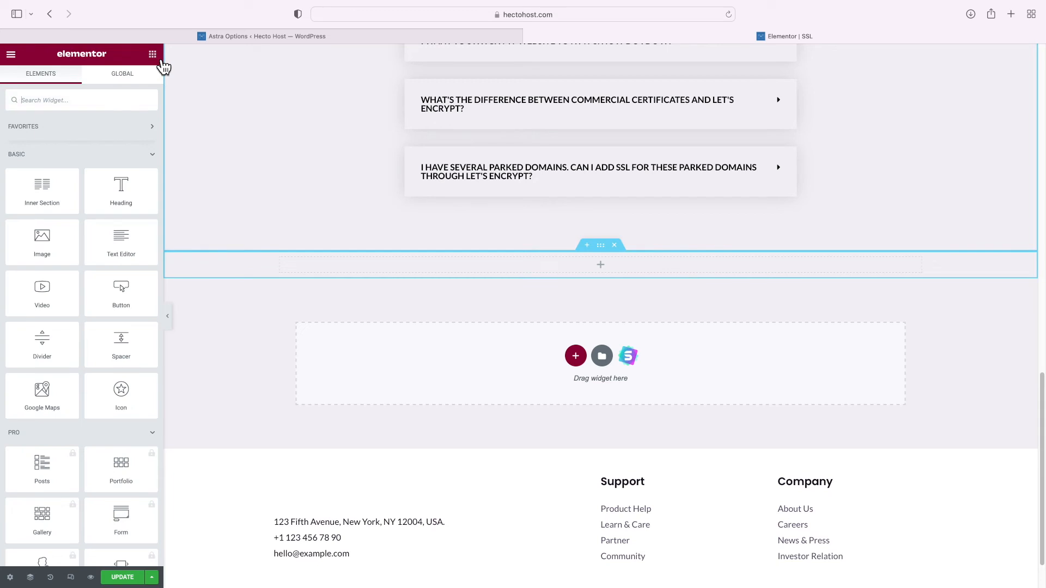
{"action": "left_click_drag", "start_coordinate": [130, 191], "coordinate": [397, 270]}
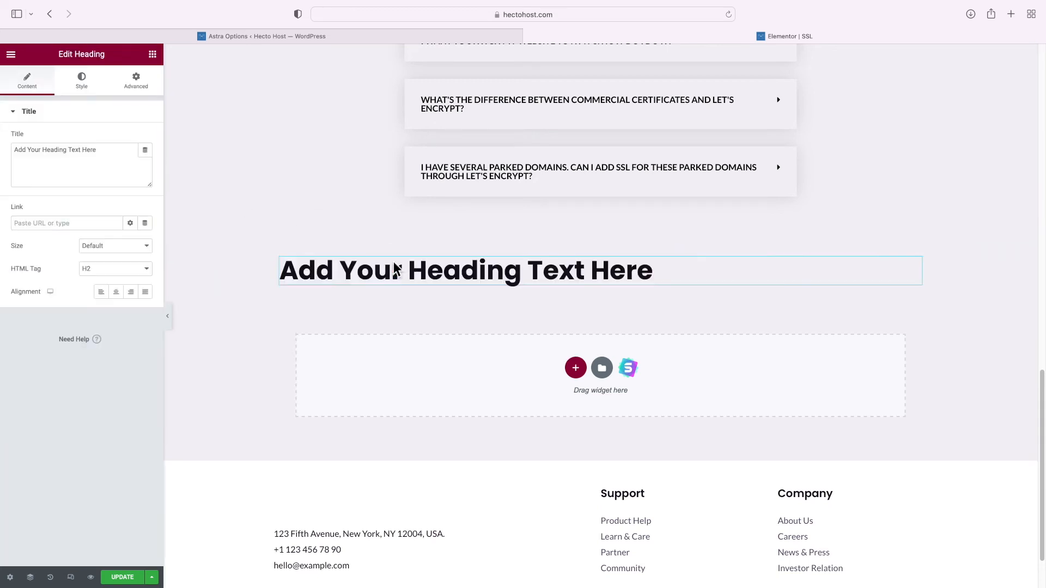
{"action": "triple_click", "coordinate": [396, 270]}
{"action": "type", "text": "Order A Commercial SSL"}
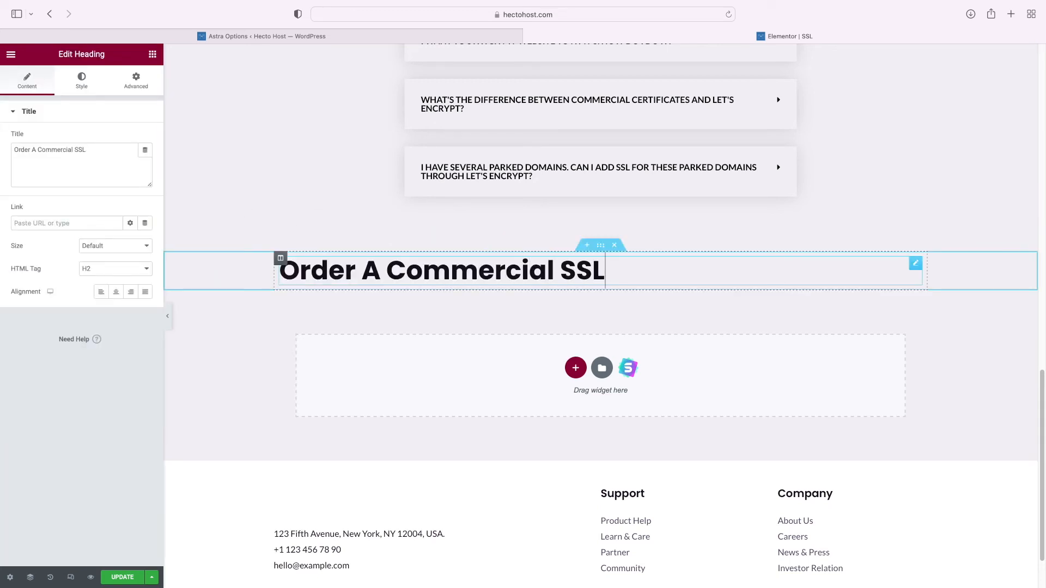
{"action": "left_click", "coordinate": [125, 298]}
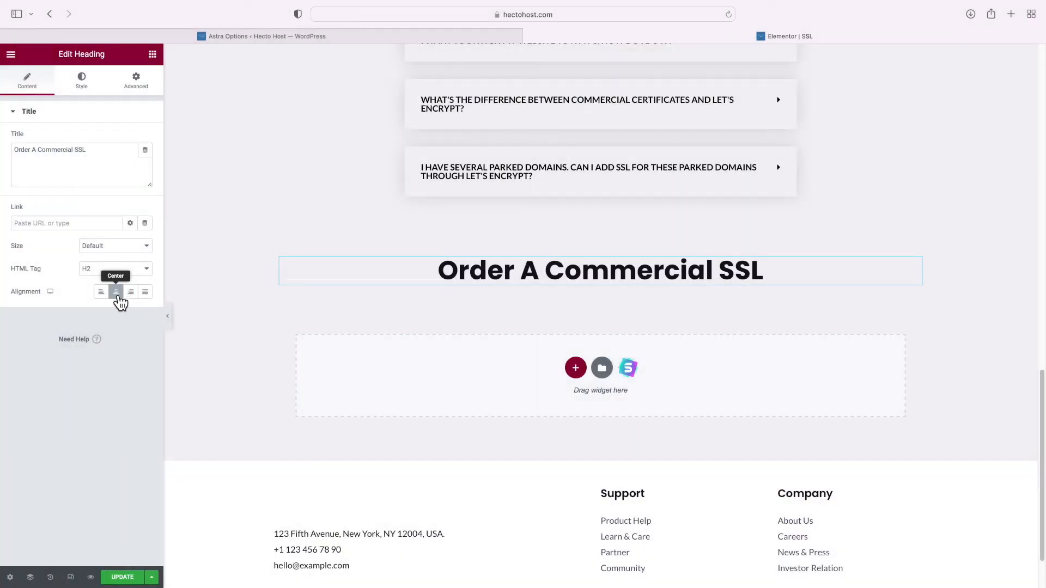
{"action": "left_click", "coordinate": [153, 55]}
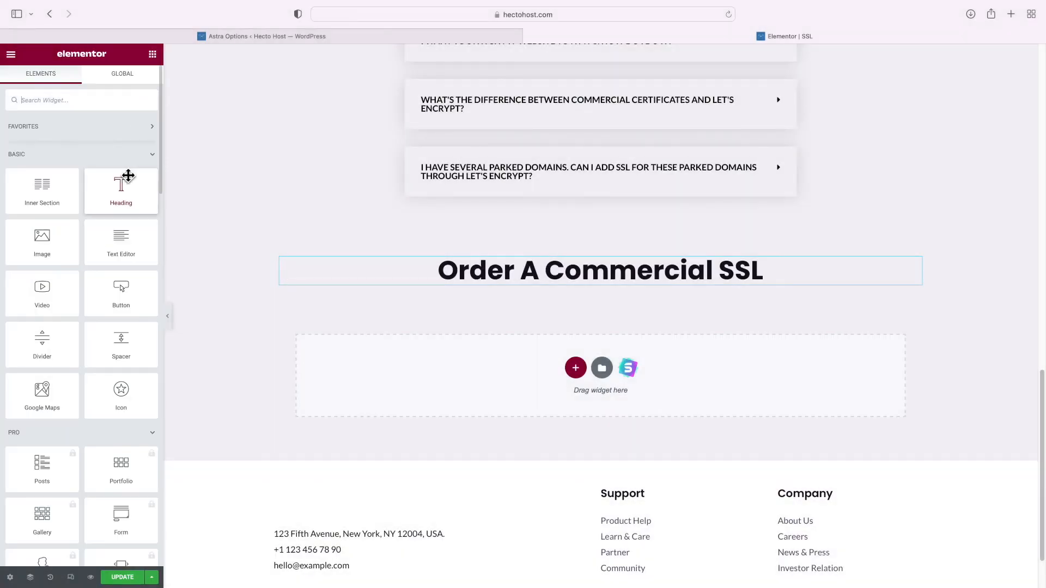
Drag an HTML widget under the heading and enter the [certificates] shortcode in its code box
{"action": "left_click", "coordinate": [72, 102]}
{"action": "type", "text": "html"}
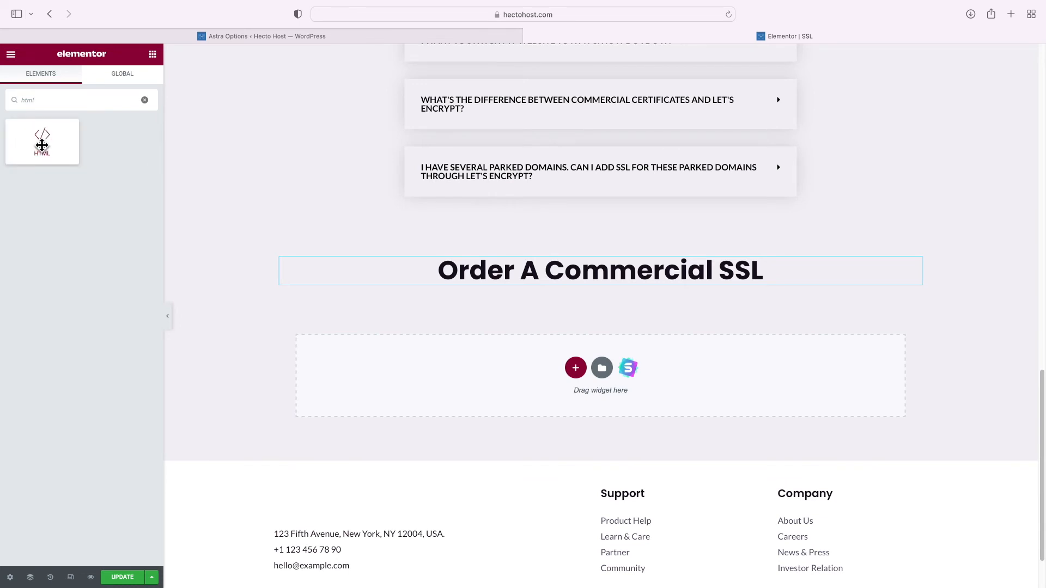
{"action": "left_click", "coordinate": [258, 220]}
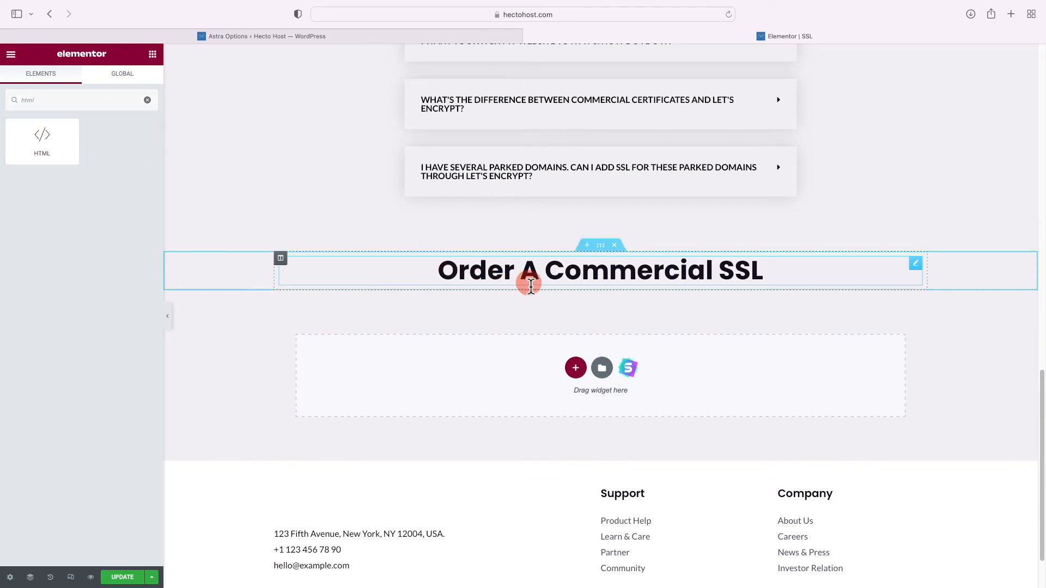
{"action": "left_click_drag", "start_coordinate": [49, 154], "coordinate": [491, 281]}
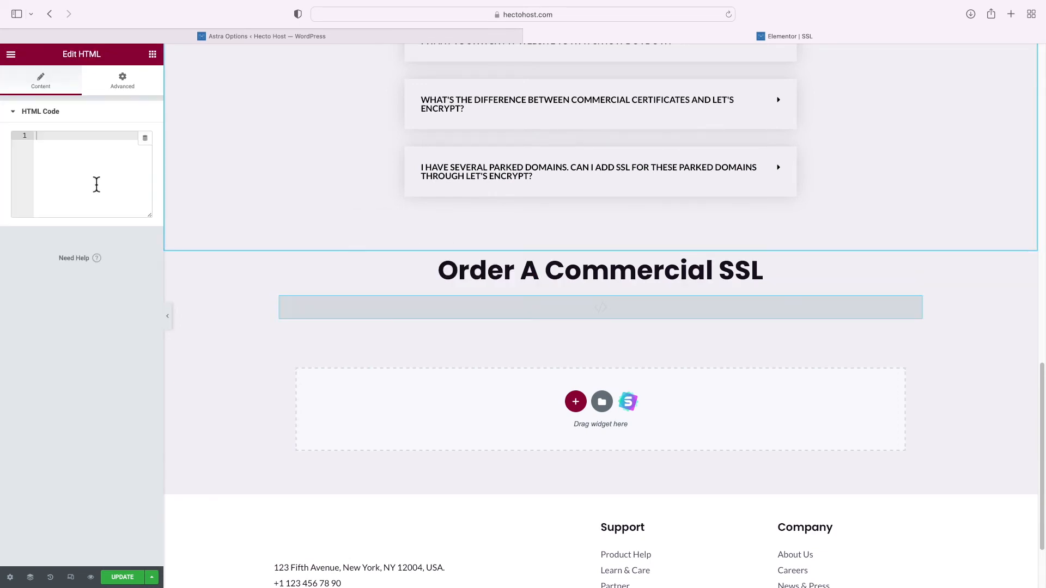
{"action": "left_click", "coordinate": [97, 184]}
{"action": "type", "text": "[certificates"}
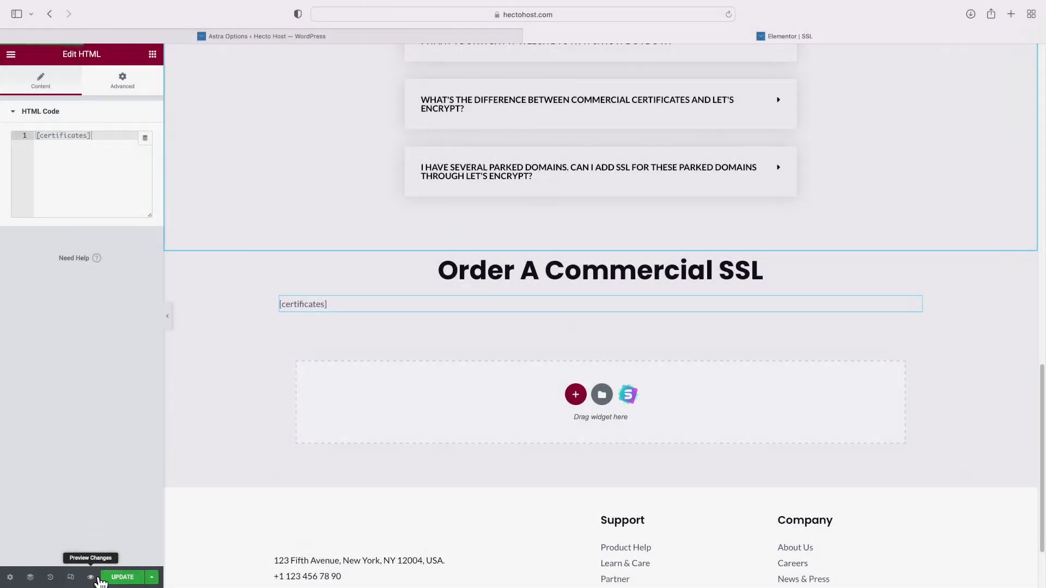
Preview the page and test the order form, ending on GeoTrust QuickSSL® Premium (USD 150.00)
{"action": "left_click", "coordinate": [90, 577]}
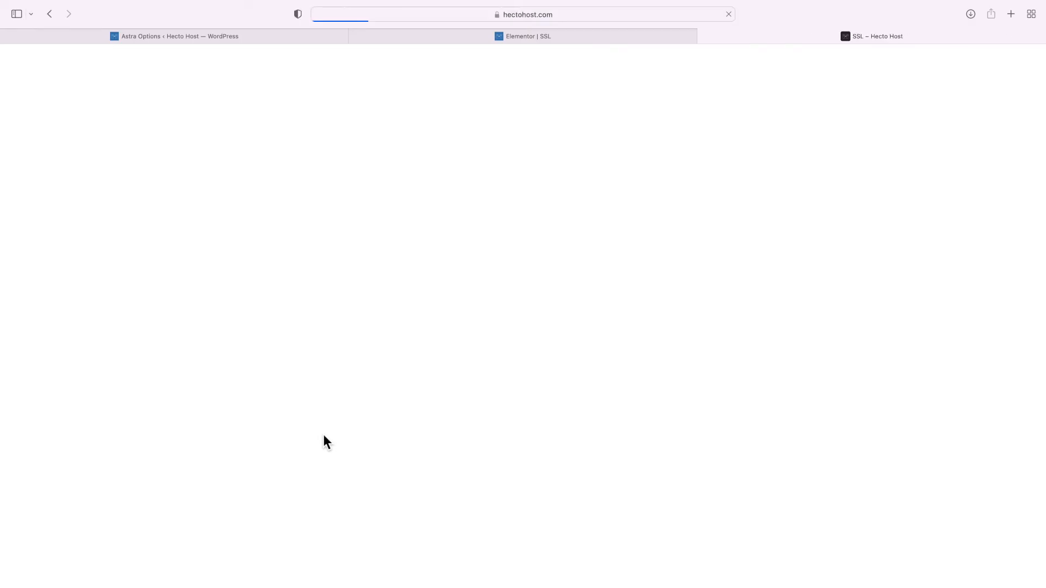
{"action": "scroll", "coordinate": [565, 302], "scroll_direction": "down", "scroll_amount": 20}
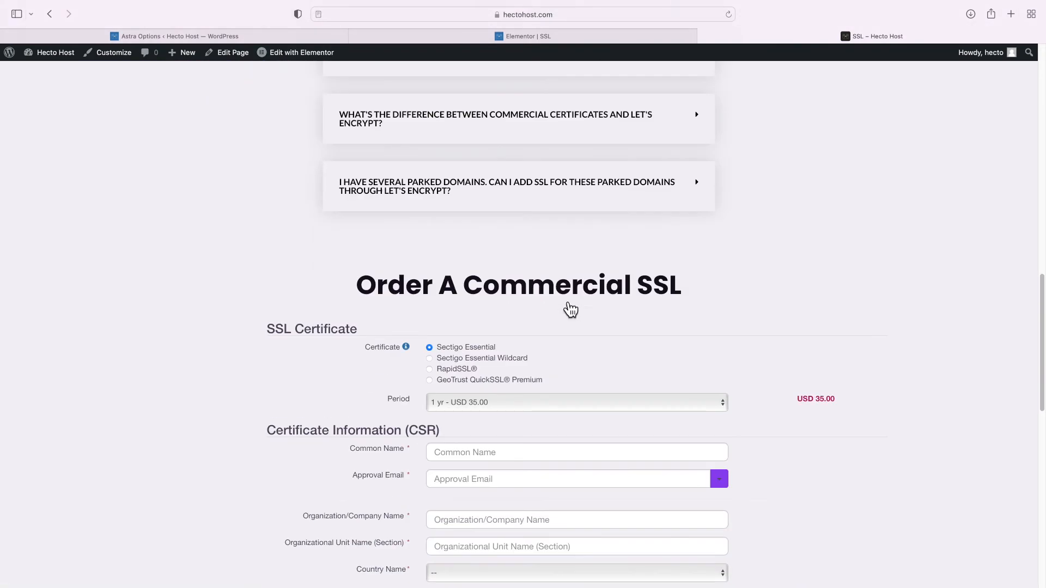
{"action": "scroll", "coordinate": [565, 302], "scroll_direction": "down", "scroll_amount": 3}
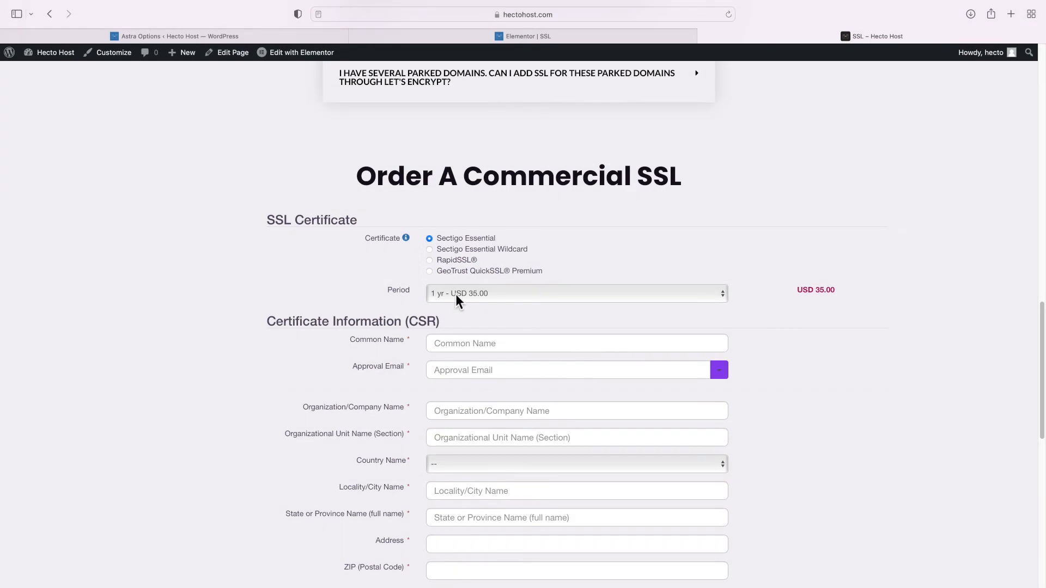
{"action": "left_click", "coordinate": [456, 294]}
{"action": "left_click", "coordinate": [456, 294]}
{"action": "left_click", "coordinate": [433, 253]}
{"action": "left_click", "coordinate": [433, 261]}
{"action": "left_click", "coordinate": [434, 271]}
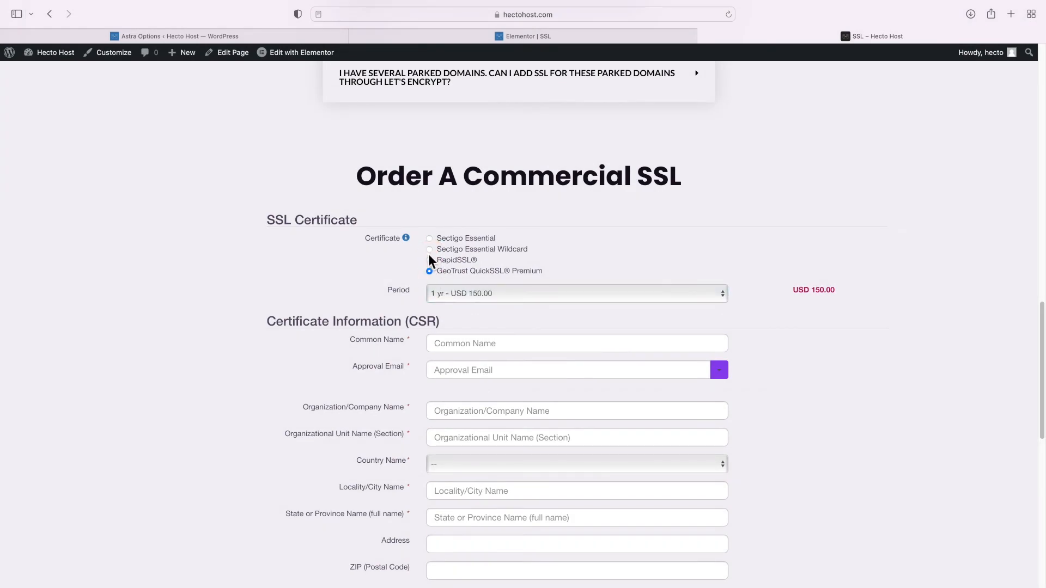
{"action": "left_click", "coordinate": [467, 39]}
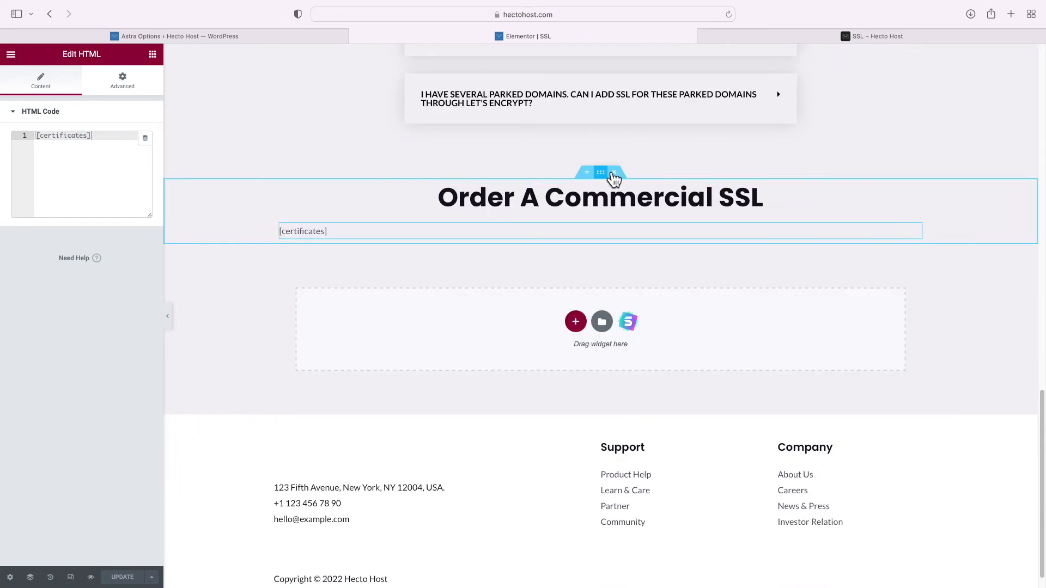
Give the order section a Classic background overlay in Theme Color 2 at 0.20 opacity
{"action": "left_click", "coordinate": [612, 173]}
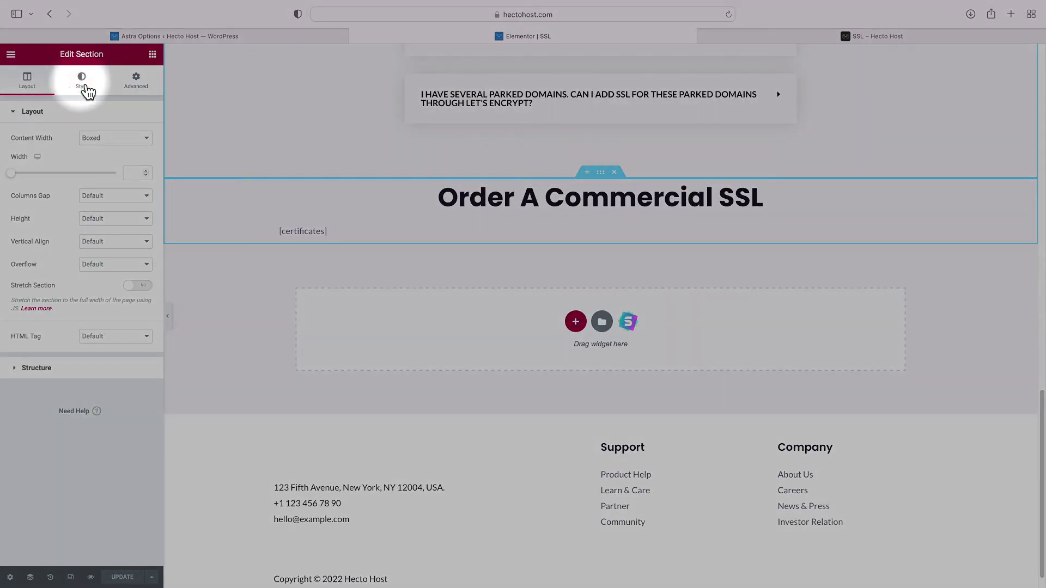
{"action": "left_click", "coordinate": [87, 90]}
{"action": "left_click", "coordinate": [78, 194]}
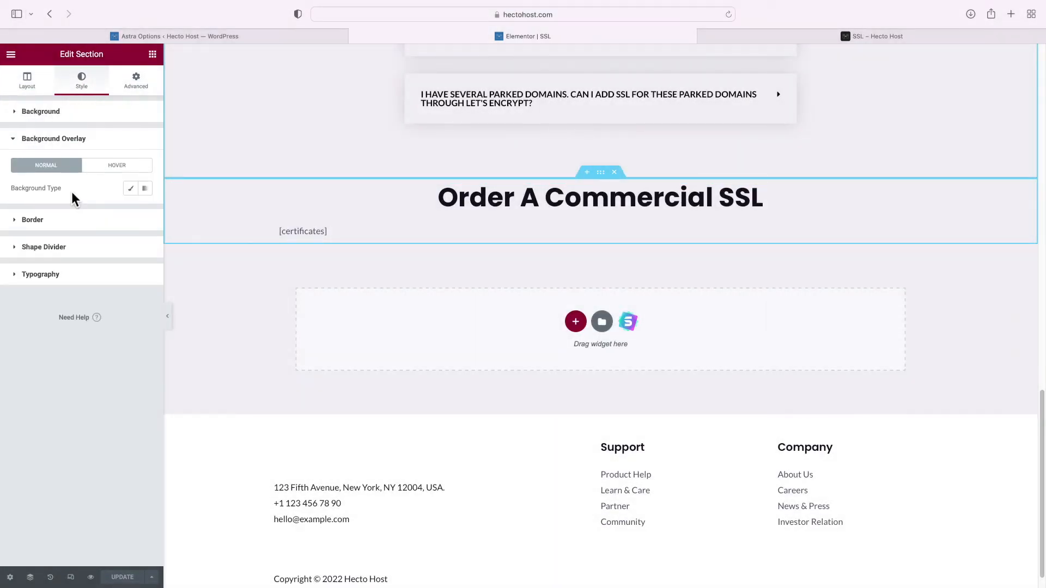
{"action": "left_click", "coordinate": [131, 188]}
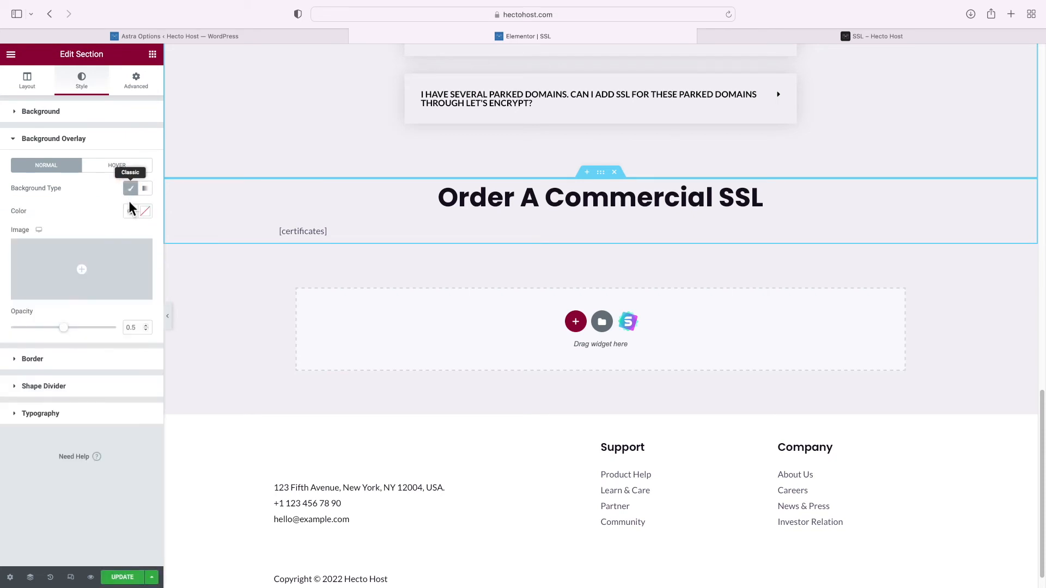
{"action": "left_click", "coordinate": [131, 211]}
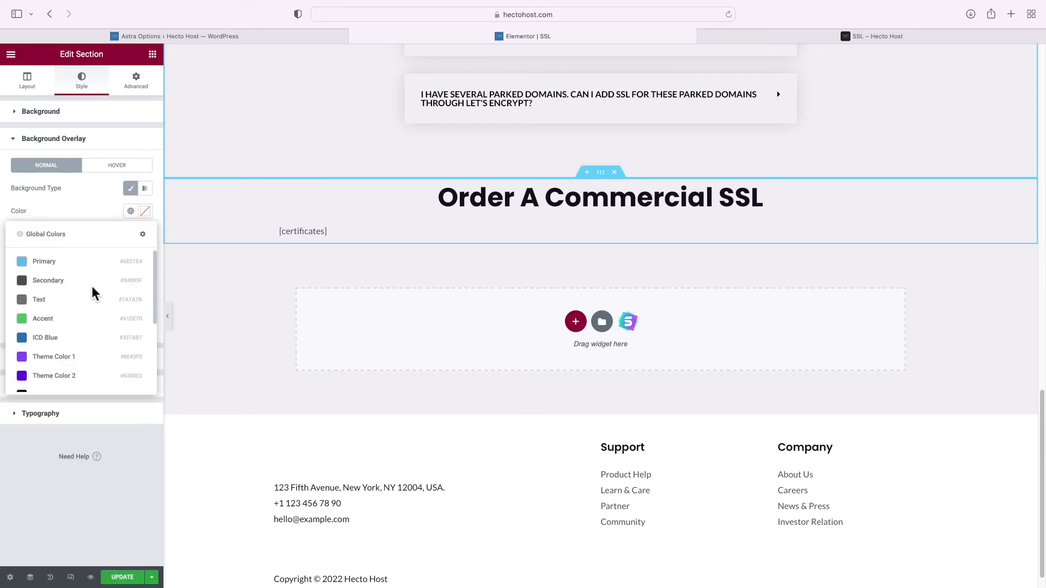
{"action": "left_click", "coordinate": [78, 380]}
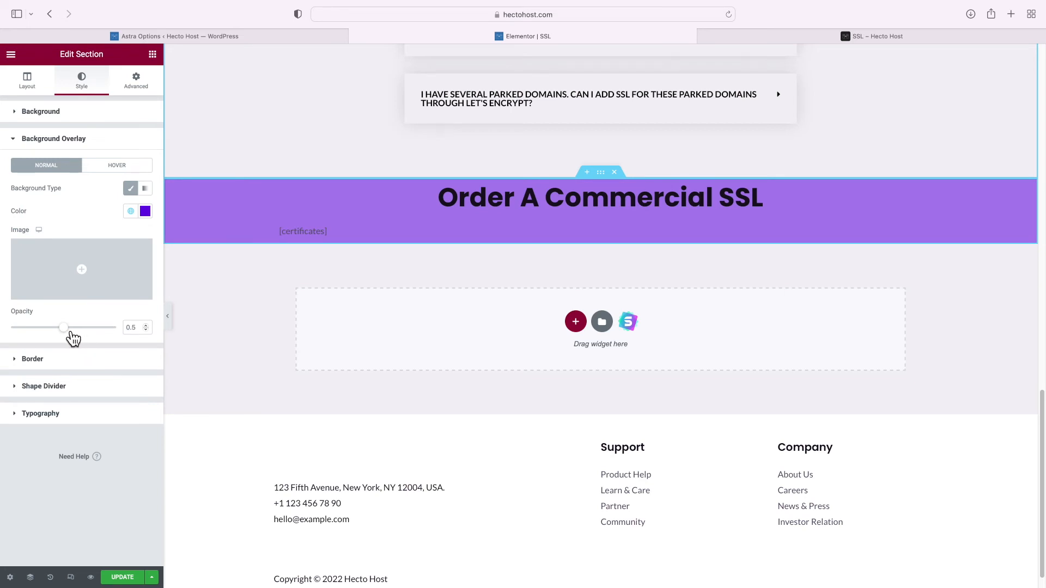
{"action": "left_click_drag", "start_coordinate": [64, 329], "coordinate": [59, 329]}
{"action": "left_click", "coordinate": [135, 331]}
{"action": "double_click", "coordinate": [136, 331]}
{"action": "type", "text": "0.20"}
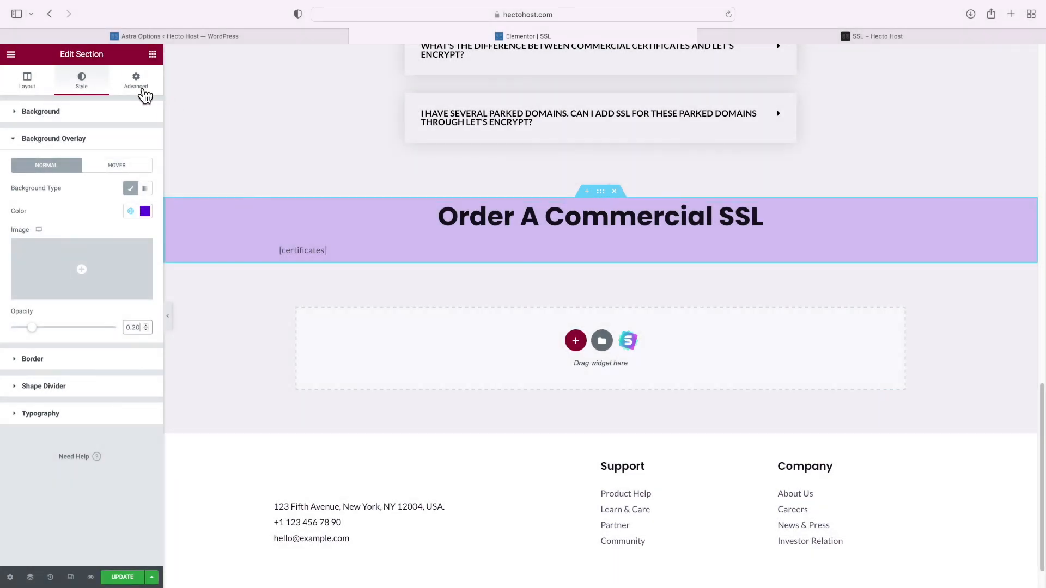
Set the purple order section's linked padding to 50 px on every side
{"action": "left_click", "coordinate": [139, 93]}
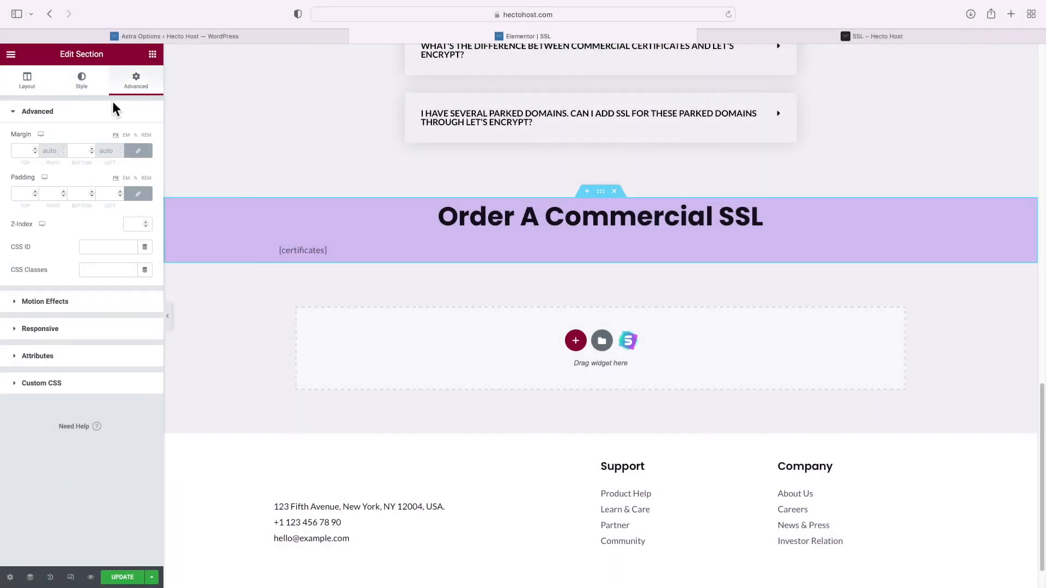
{"action": "left_click", "coordinate": [26, 194]}
{"action": "type", "text": "50"}
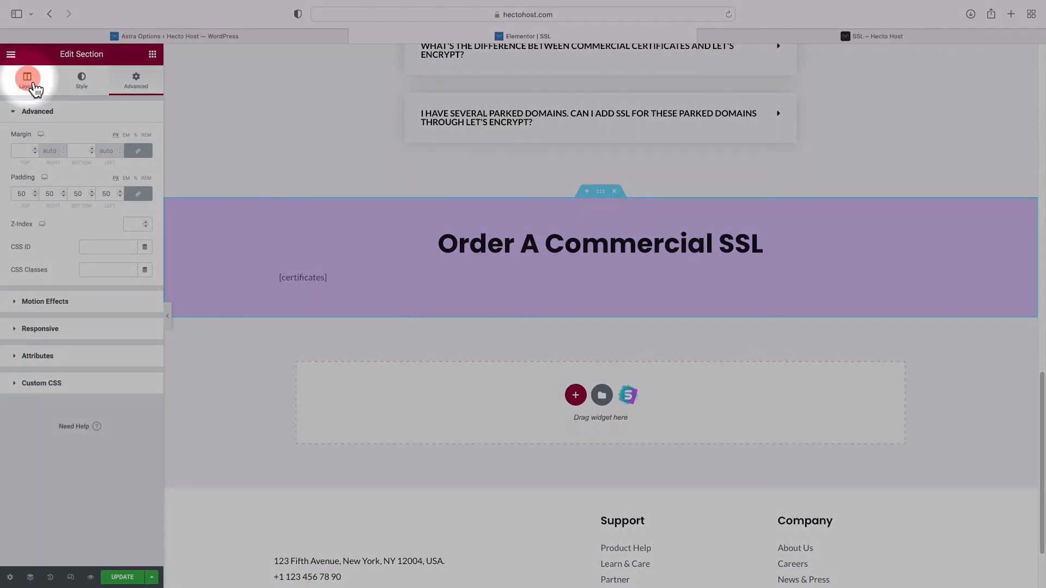
Change the section's Content Width from Boxed to Full Width
{"action": "left_click", "coordinate": [32, 83]}
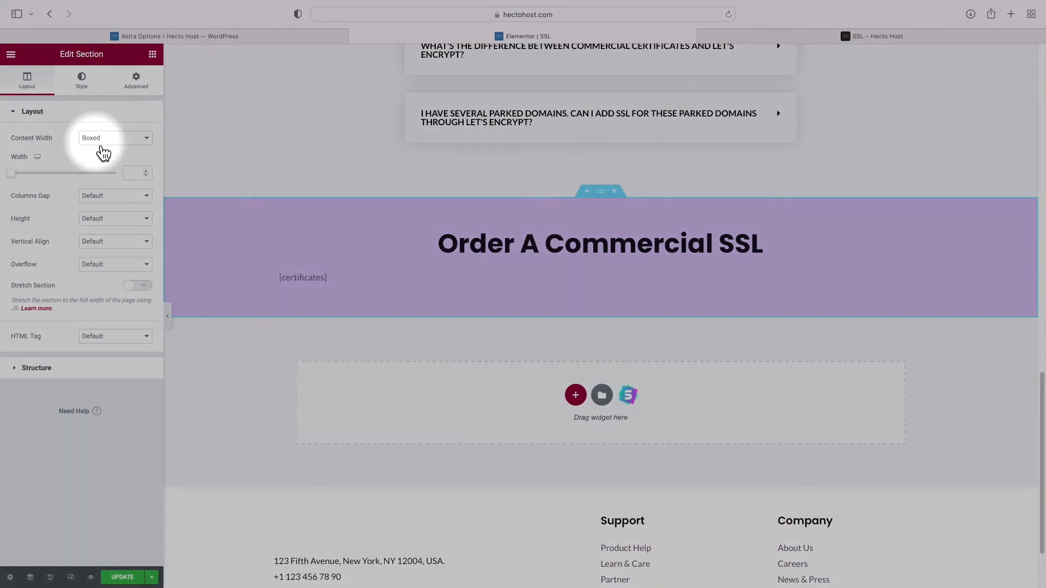
{"action": "left_click", "coordinate": [99, 142]}
{"action": "left_click", "coordinate": [99, 147]}
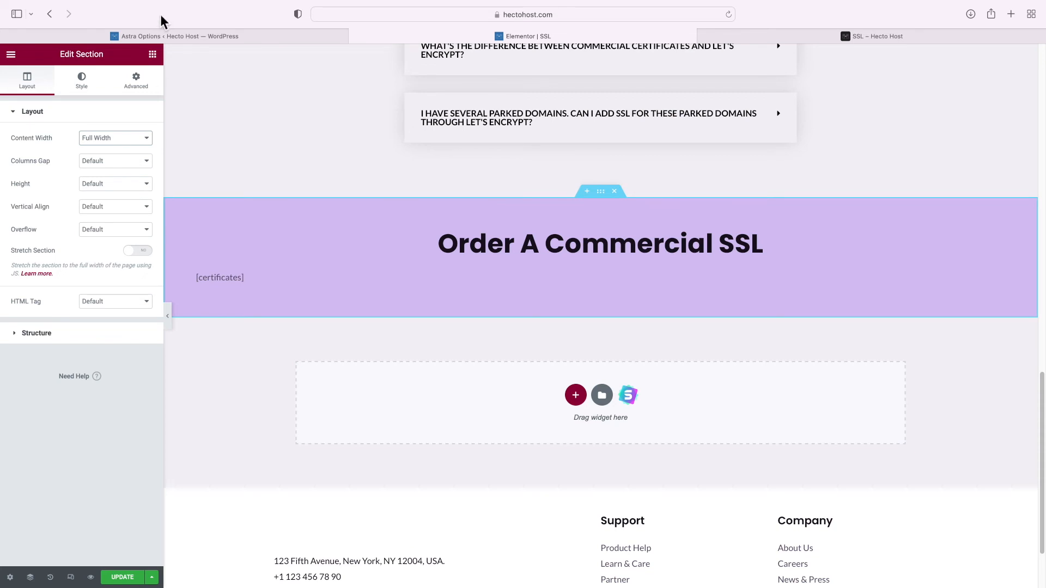
{"action": "left_click", "coordinate": [153, 55]}
Place a Menu Anchor above the purple section with the ID 'commercial'
{"action": "left_click", "coordinate": [85, 100]}
{"action": "type", "text": "anch"}
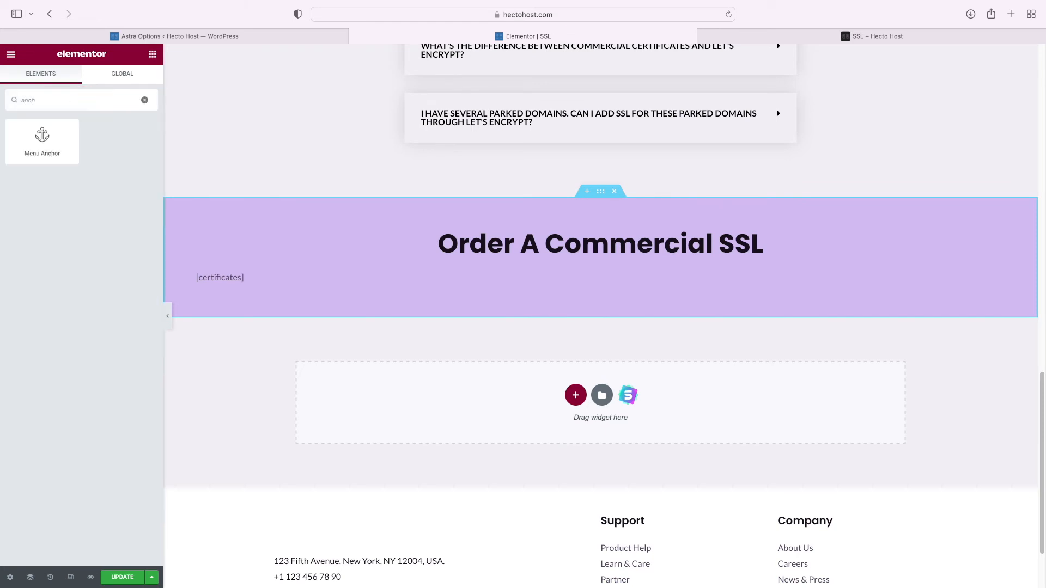
{"action": "left_click_drag", "start_coordinate": [68, 146], "coordinate": [479, 237]}
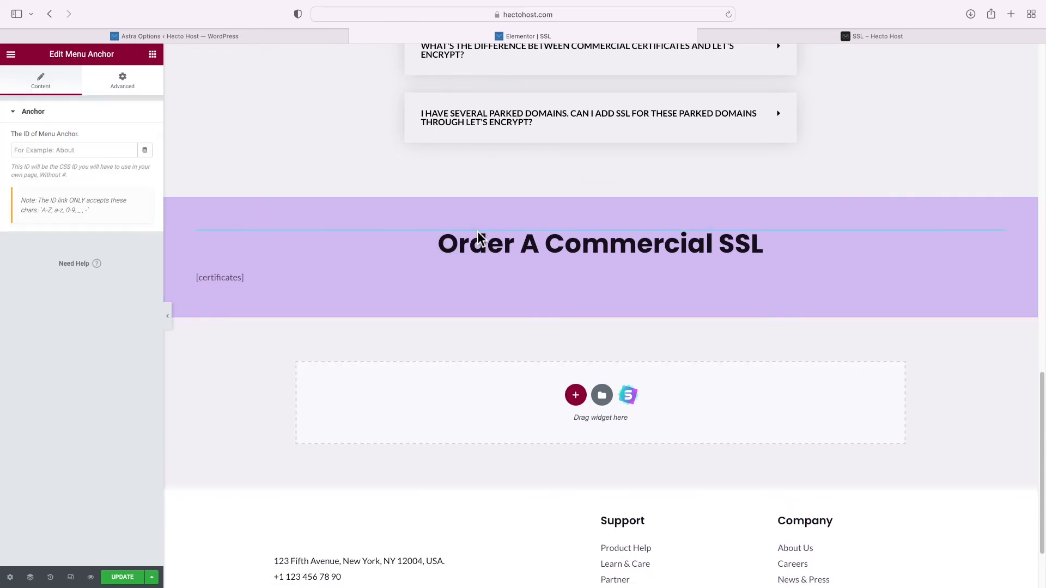
{"action": "left_click", "coordinate": [99, 147]}
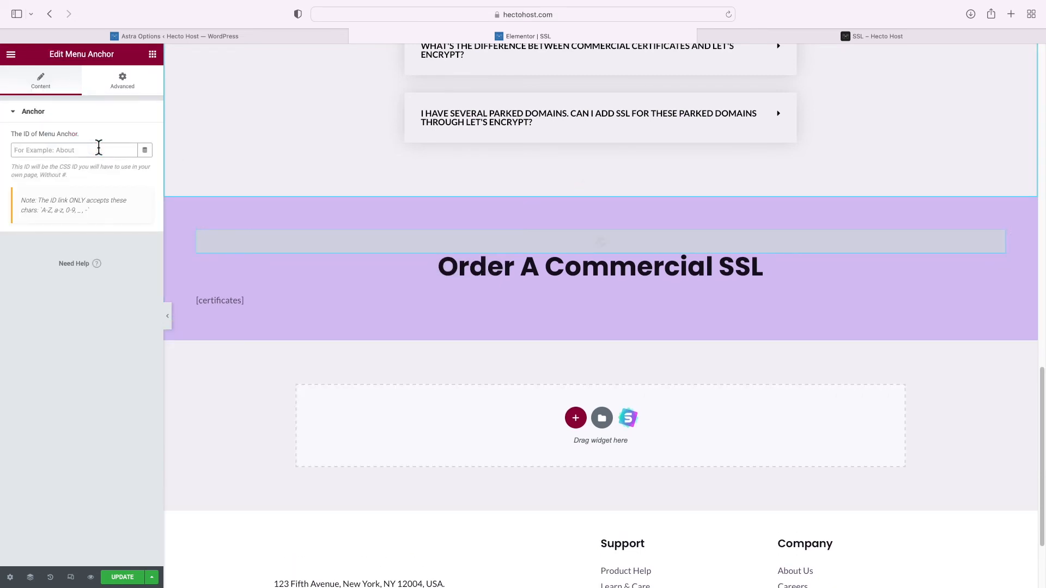
{"action": "type", "text": "commercial"}
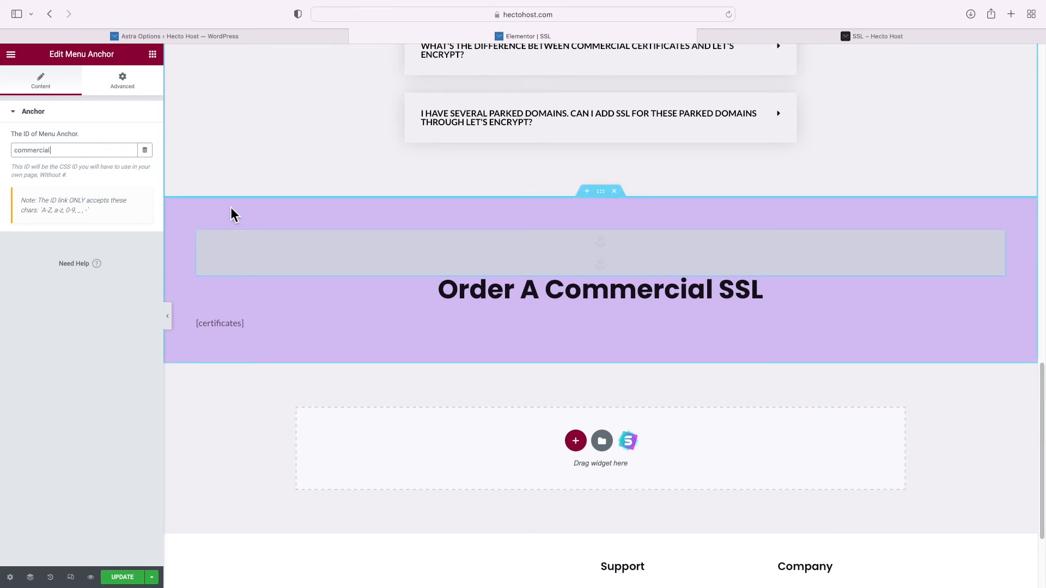
Confirm the Commercial SSL button links to #commercial and update the page
{"action": "scroll", "coordinate": [231, 210], "scroll_direction": "up", "scroll_amount": 15}
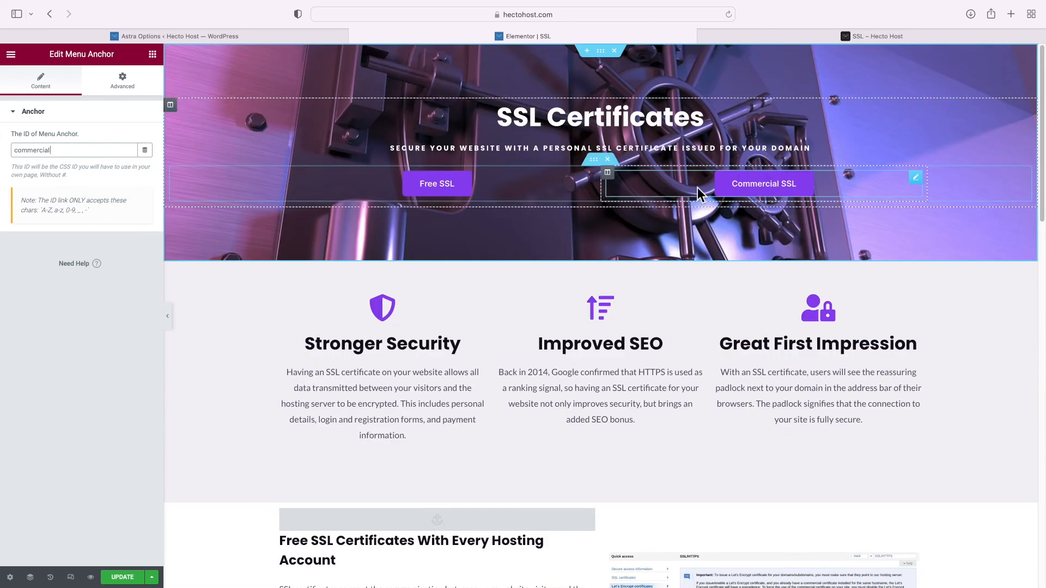
{"action": "left_click", "coordinate": [747, 195]}
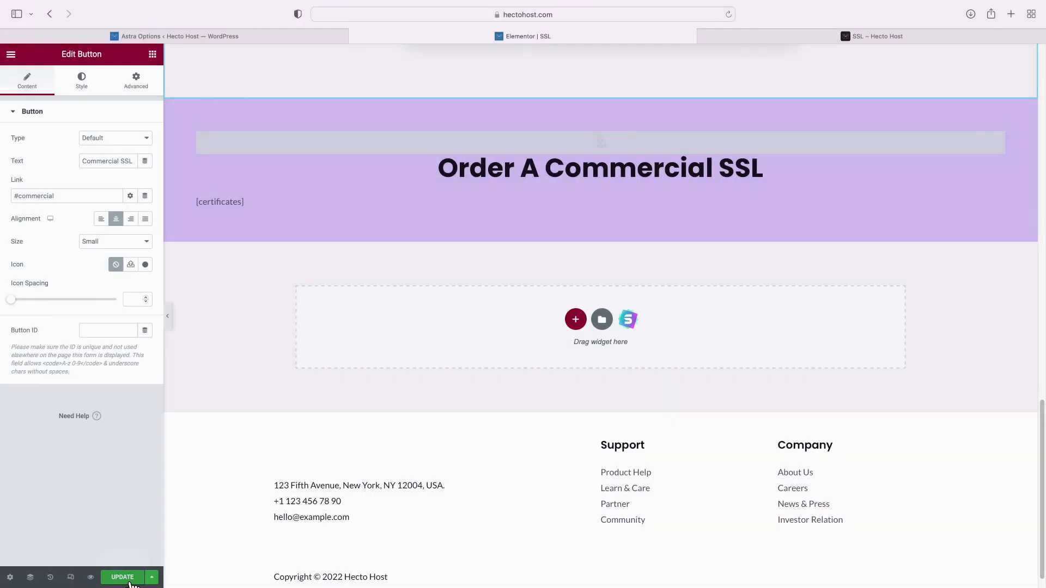
{"action": "left_click", "coordinate": [125, 575]}
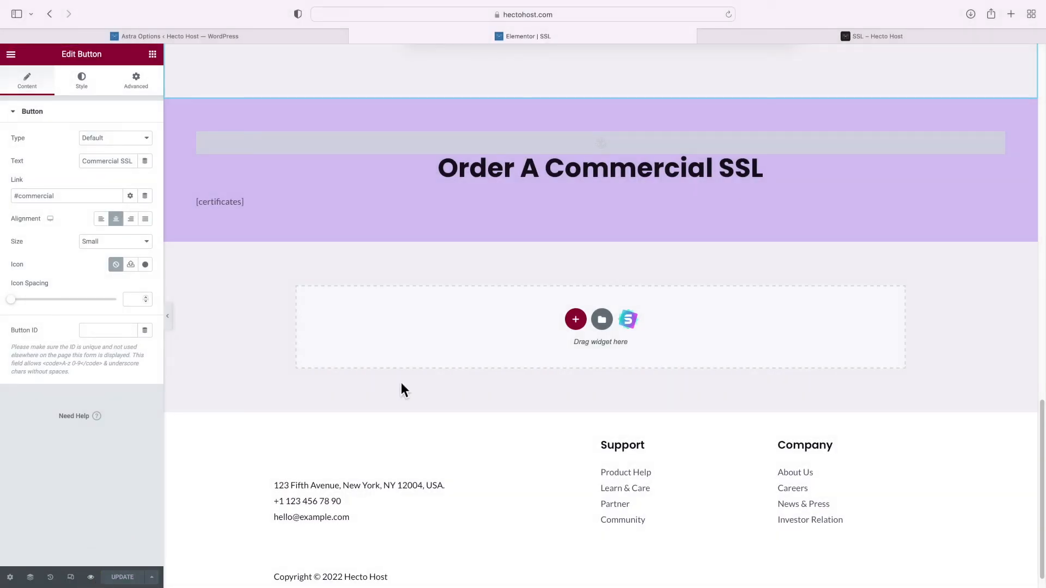
Look over the live SSL page's order form, then enable Elementor's Responsive Mode
{"action": "left_click", "coordinate": [853, 39]}
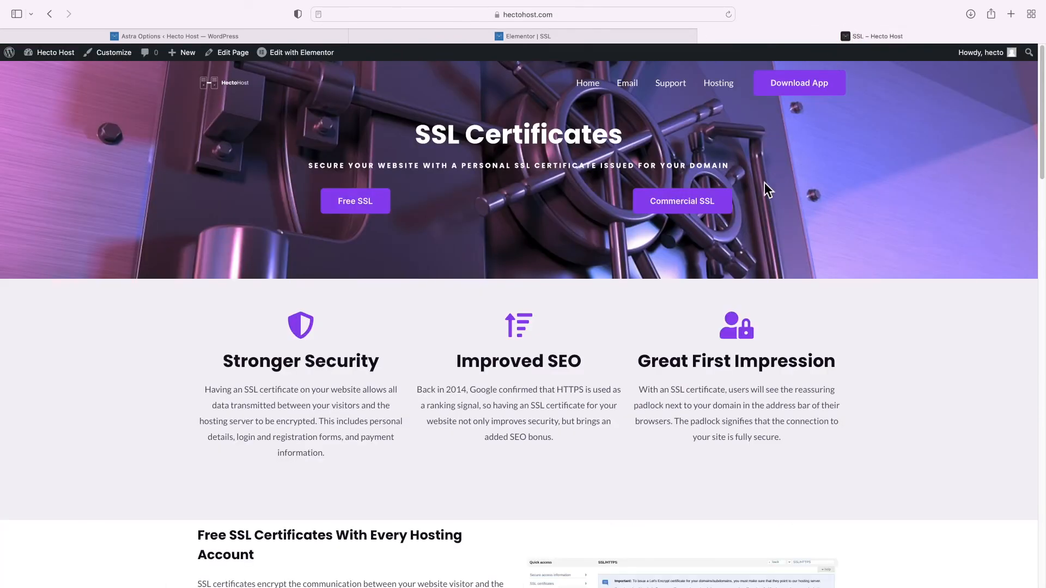
{"action": "scroll", "coordinate": [764, 185], "scroll_direction": "down", "scroll_amount": 6}
{"action": "scroll", "coordinate": [761, 244], "scroll_direction": "down", "scroll_amount": 10}
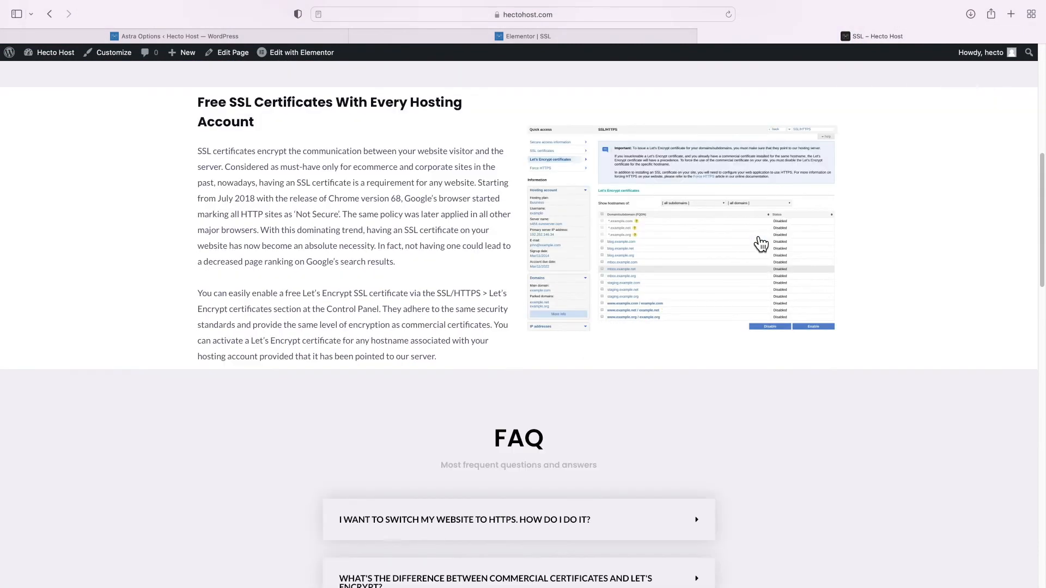
{"action": "scroll", "coordinate": [749, 230], "scroll_direction": "down", "scroll_amount": 15}
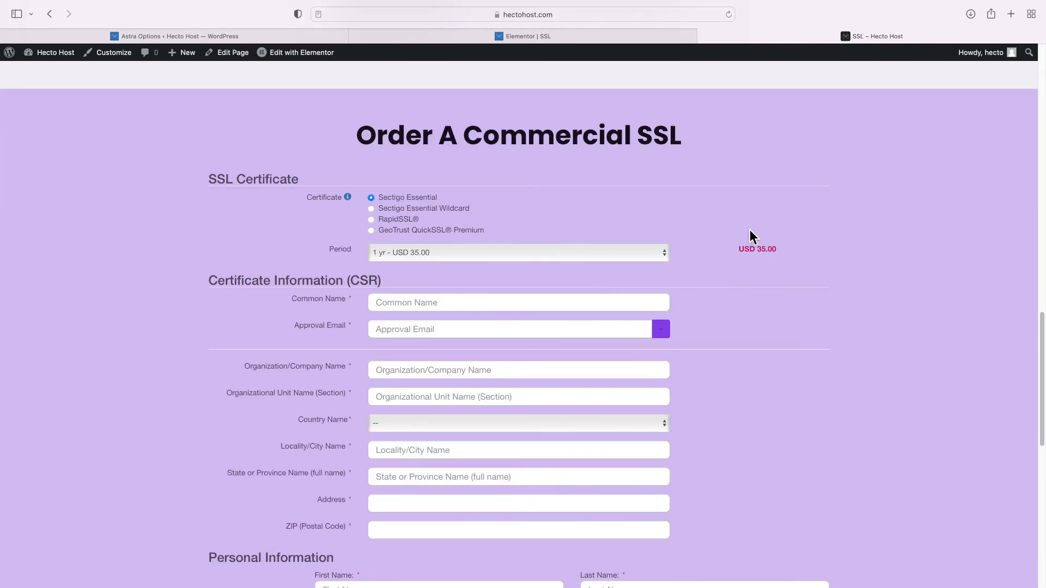
{"action": "scroll", "coordinate": [750, 230], "scroll_direction": "up", "scroll_amount": 13}
{"action": "scroll", "coordinate": [750, 230], "scroll_direction": "up", "scroll_amount": 20}
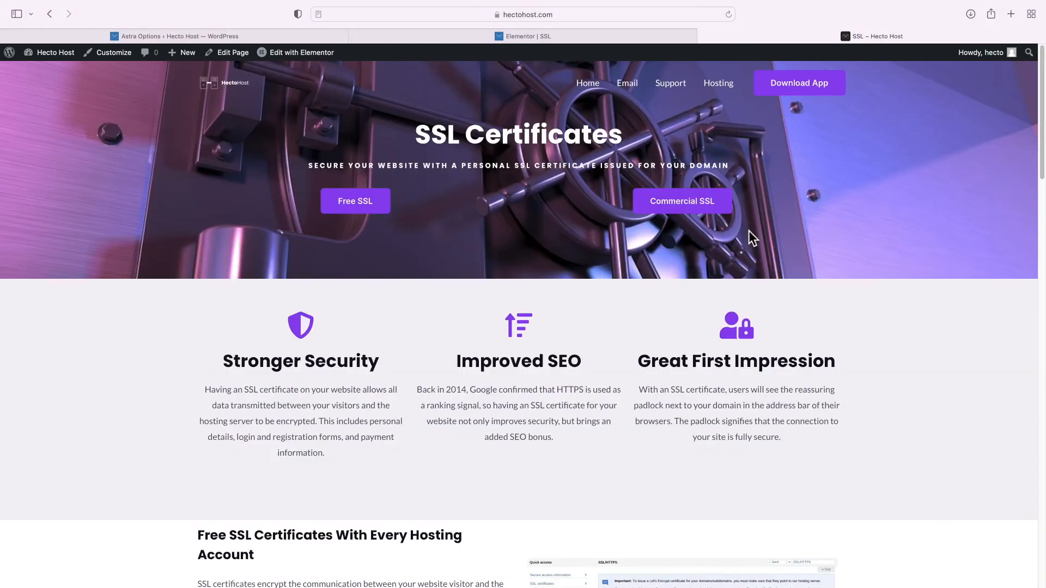
{"action": "left_click", "coordinate": [542, 38]}
{"action": "left_click", "coordinate": [76, 580]}
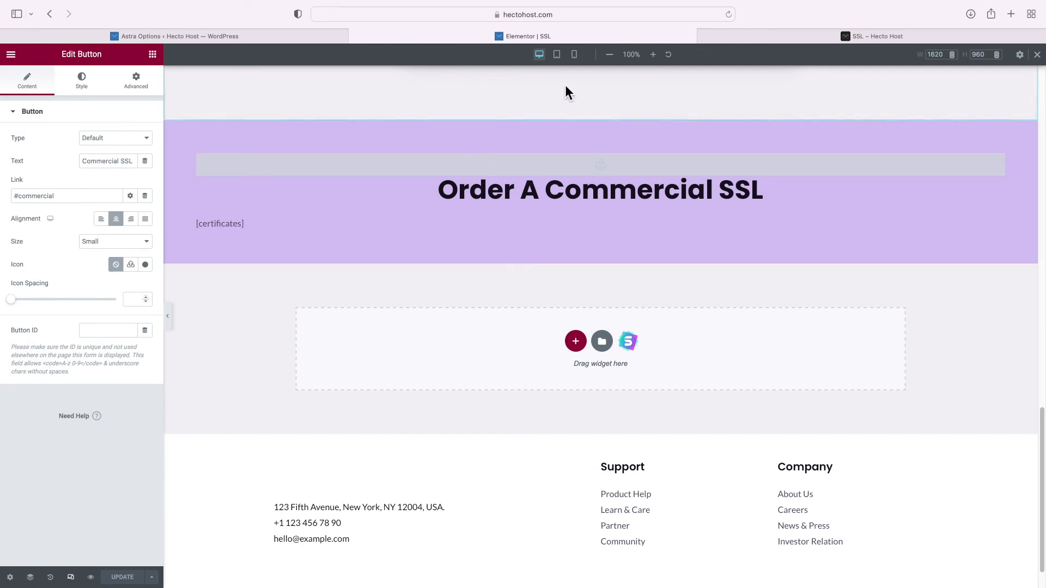
Switch the SSL page preview to the mobile layout and scroll through it
{"action": "left_click", "coordinate": [575, 54]}
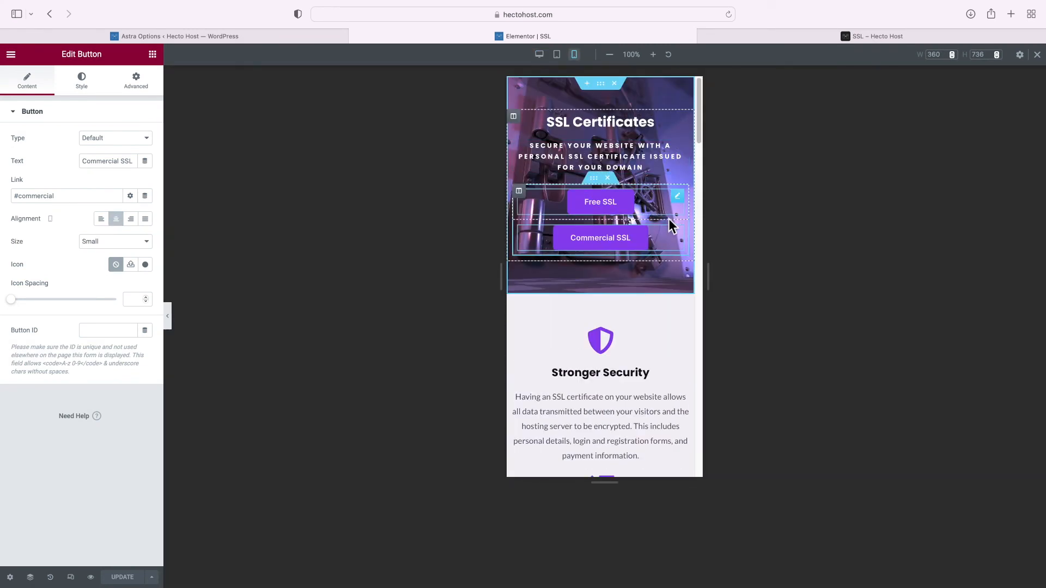
{"action": "scroll", "coordinate": [668, 226], "scroll_direction": "down", "scroll_amount": 15}
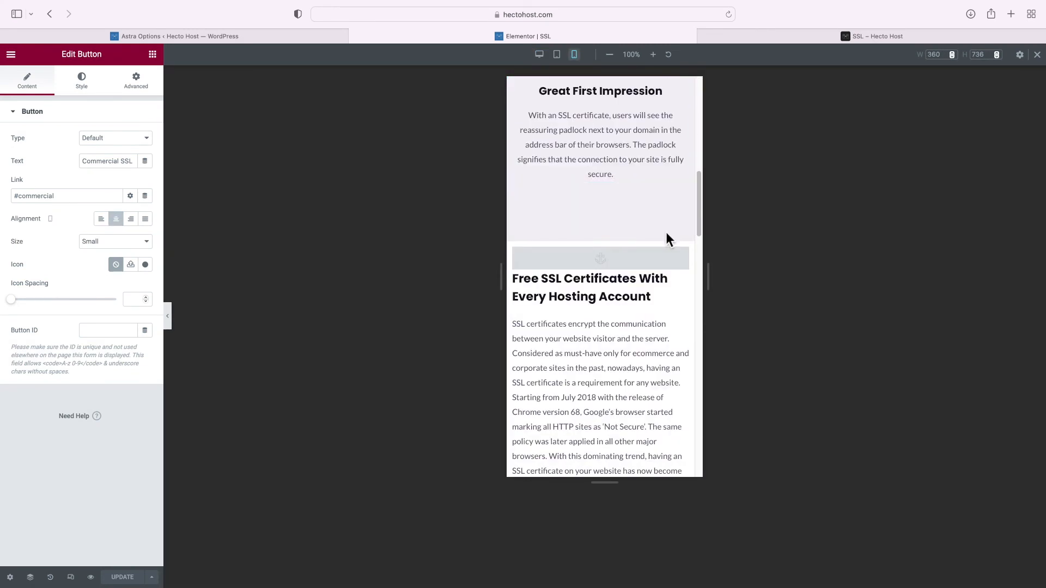
{"action": "scroll", "coordinate": [666, 234], "scroll_direction": "down", "scroll_amount": 15}
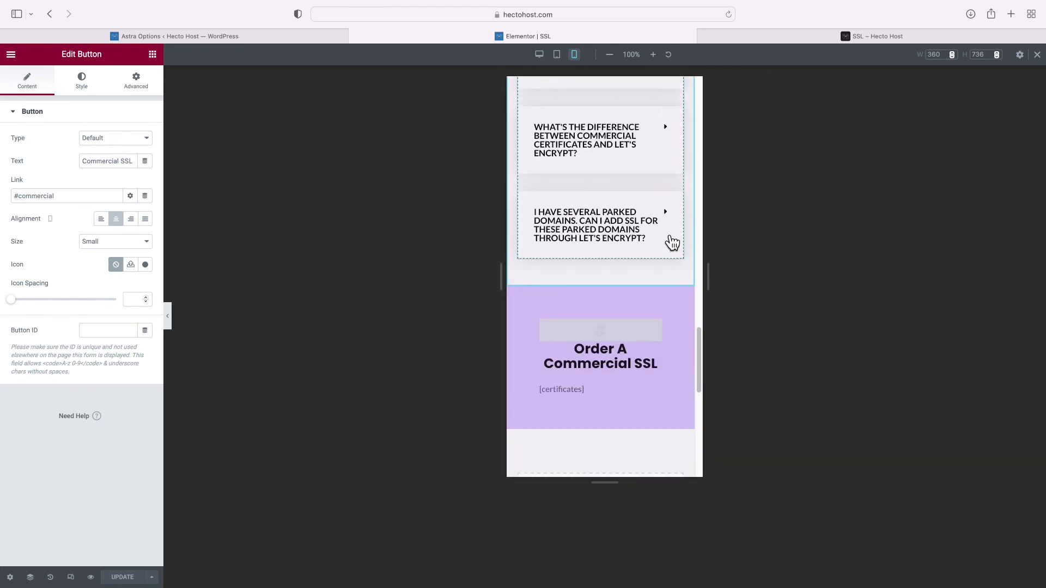
{"action": "scroll", "coordinate": [668, 234], "scroll_direction": "down", "scroll_amount": 10}
{"action": "scroll", "coordinate": [666, 234], "scroll_direction": "up", "scroll_amount": 20}
{"action": "scroll", "coordinate": [665, 234], "scroll_direction": "up", "scroll_amount": 15}
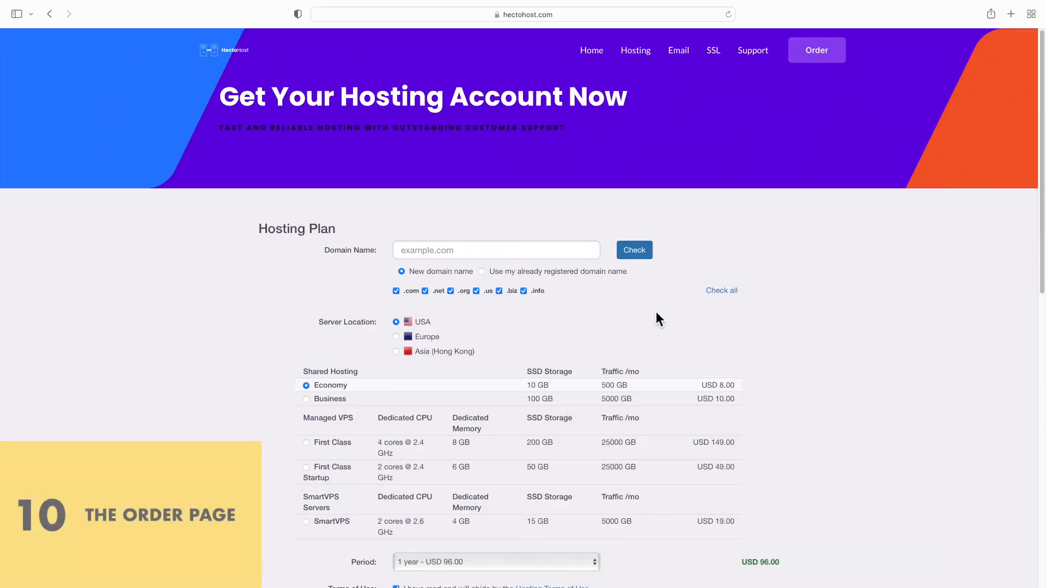
Scroll through the order page's plan choices, personal fields and payment method
{"action": "scroll", "coordinate": [656, 313], "scroll_direction": "down", "scroll_amount": 12}
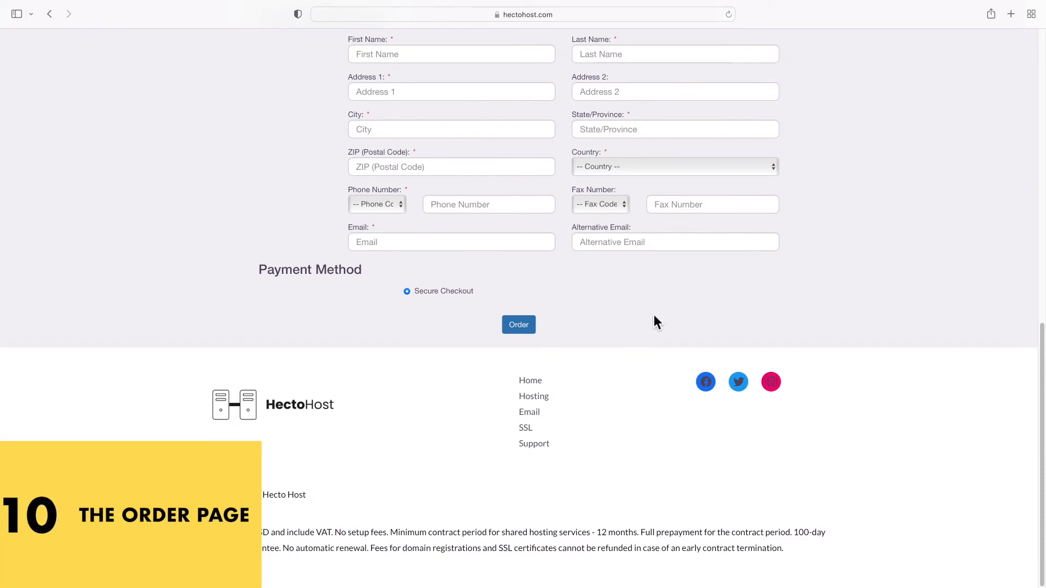
{"action": "scroll", "coordinate": [653, 315], "scroll_direction": "up", "scroll_amount": 12}
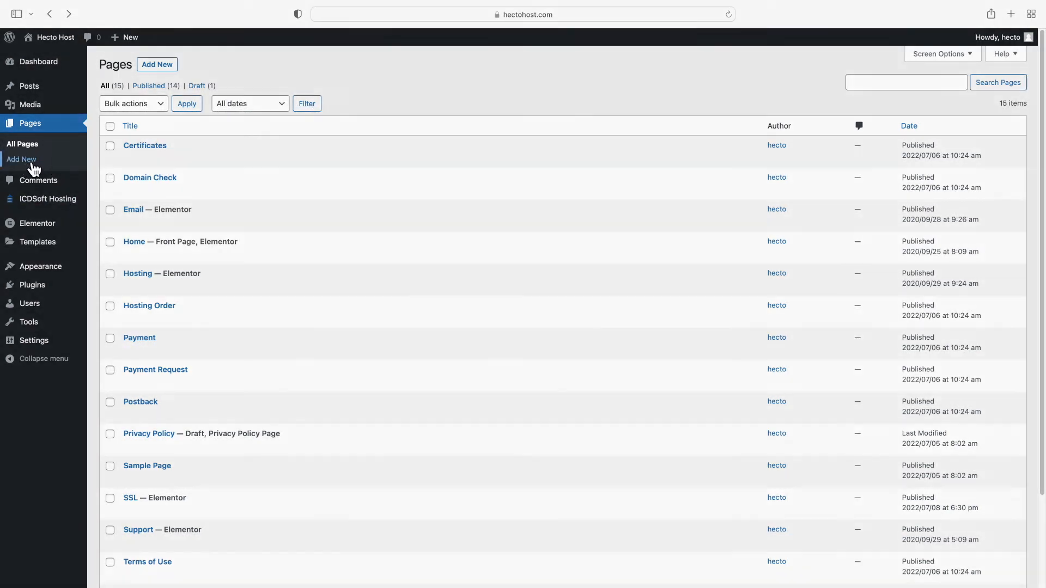
Publish a new page titled 'Hosting Order' with slug hosting-order, then edit it in Elementor
{"action": "left_click", "coordinate": [22, 159]}
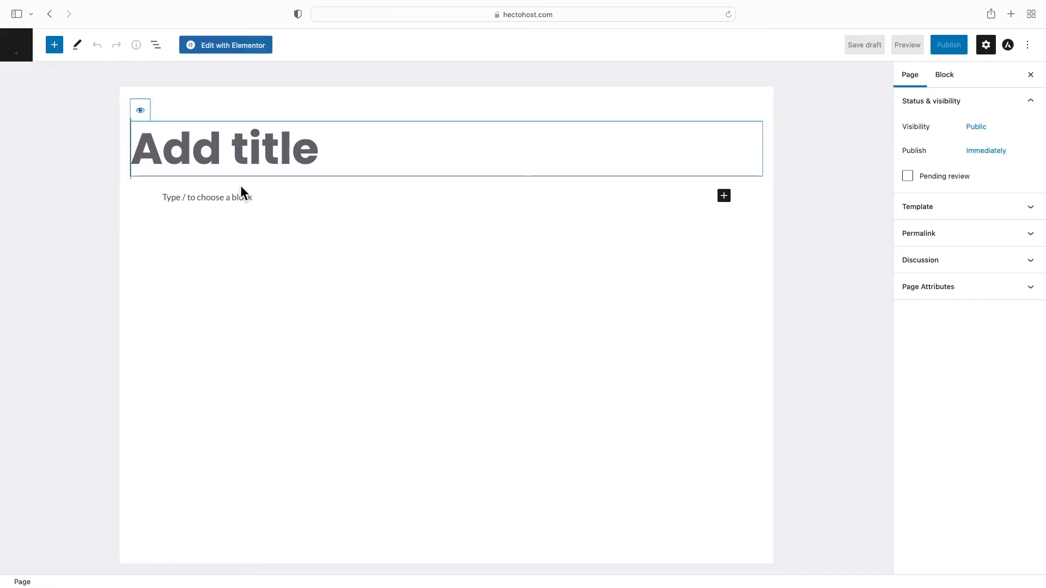
{"action": "type", "text": "Hosting O"}
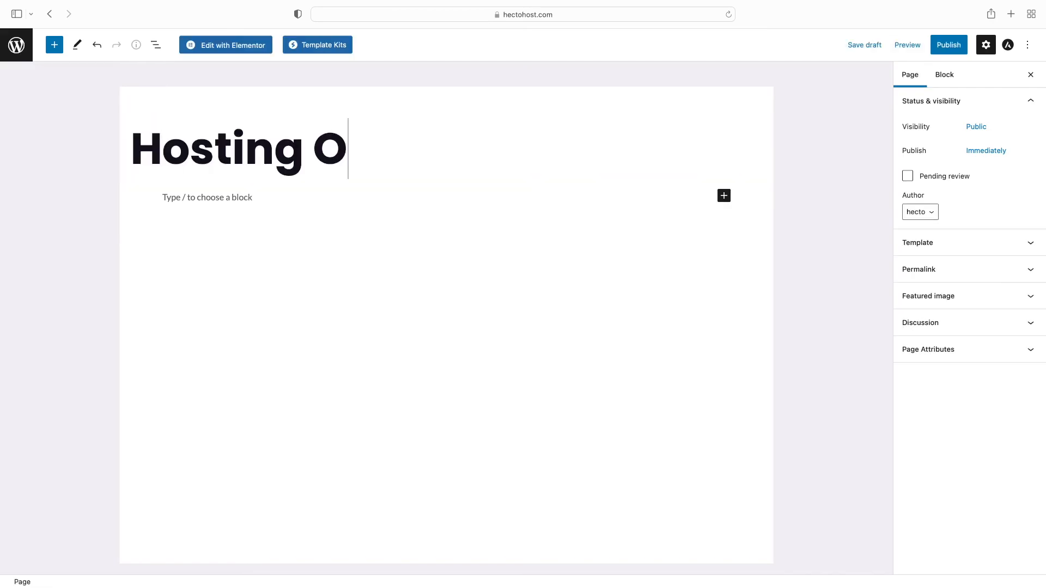
{"action": "type", "text": "rder"}
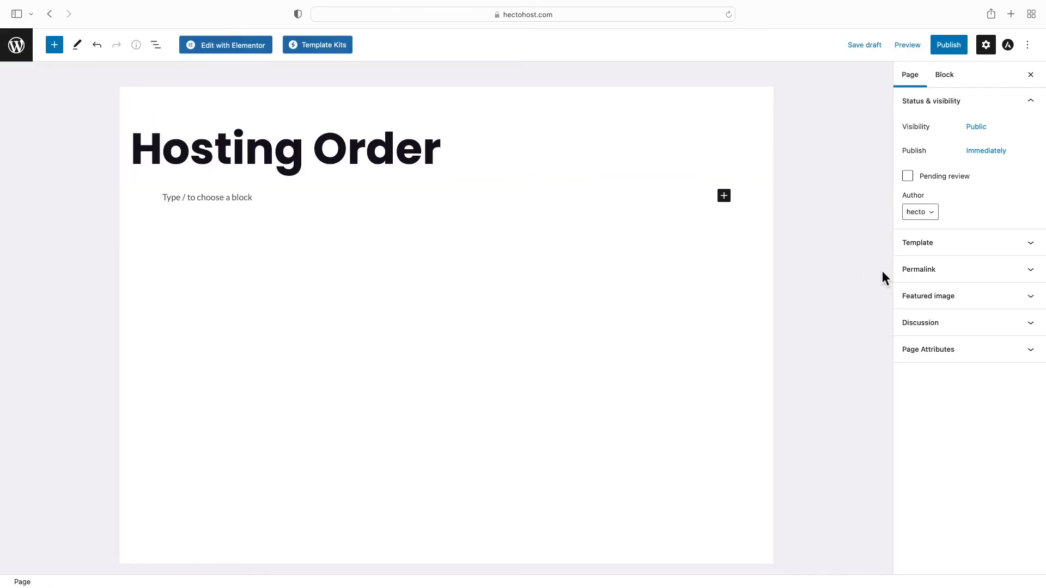
{"action": "left_click", "coordinate": [1006, 270]}
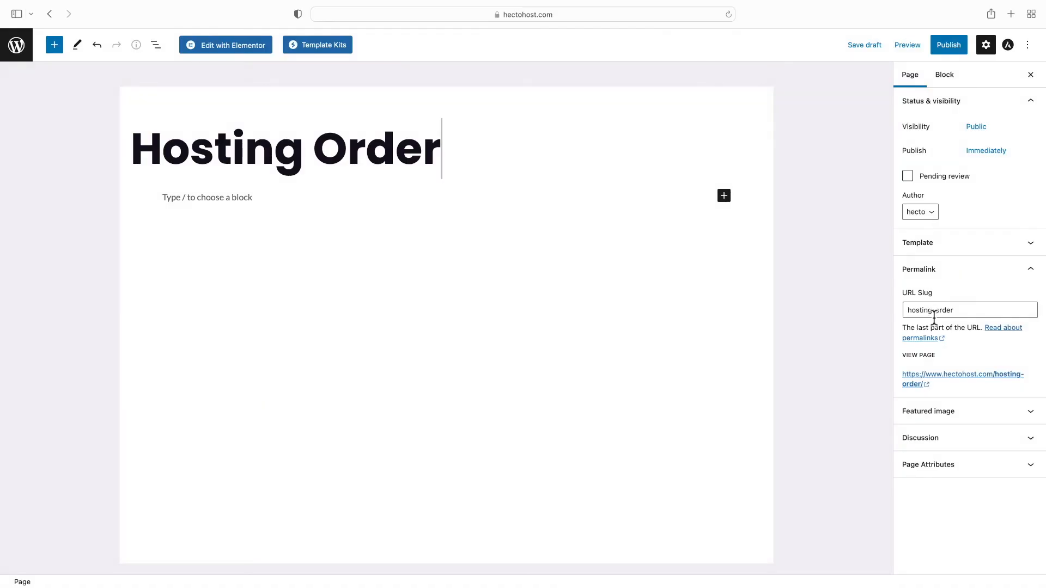
{"action": "left_click", "coordinate": [957, 51]}
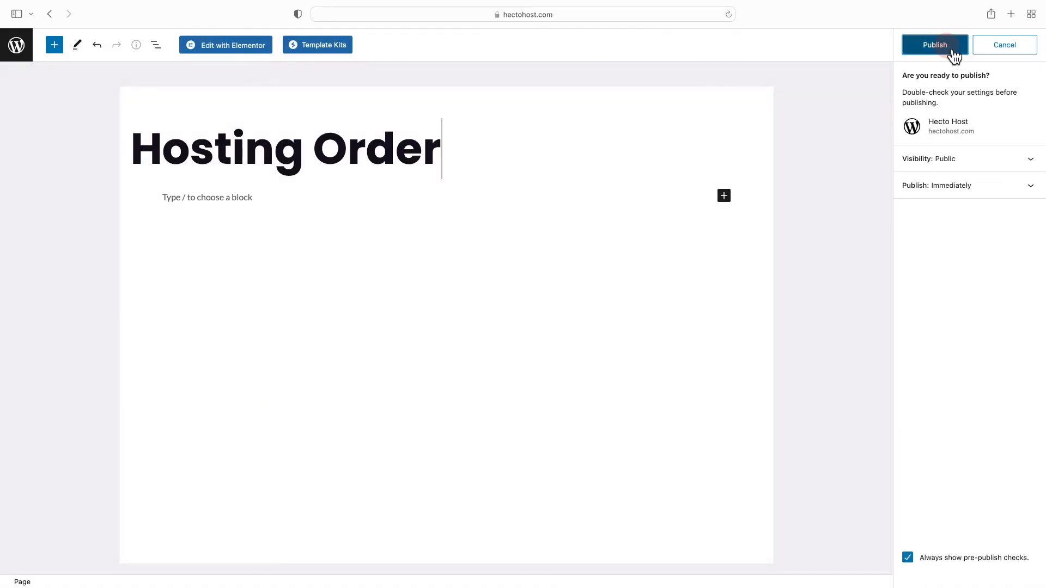
{"action": "left_click", "coordinate": [955, 55]}
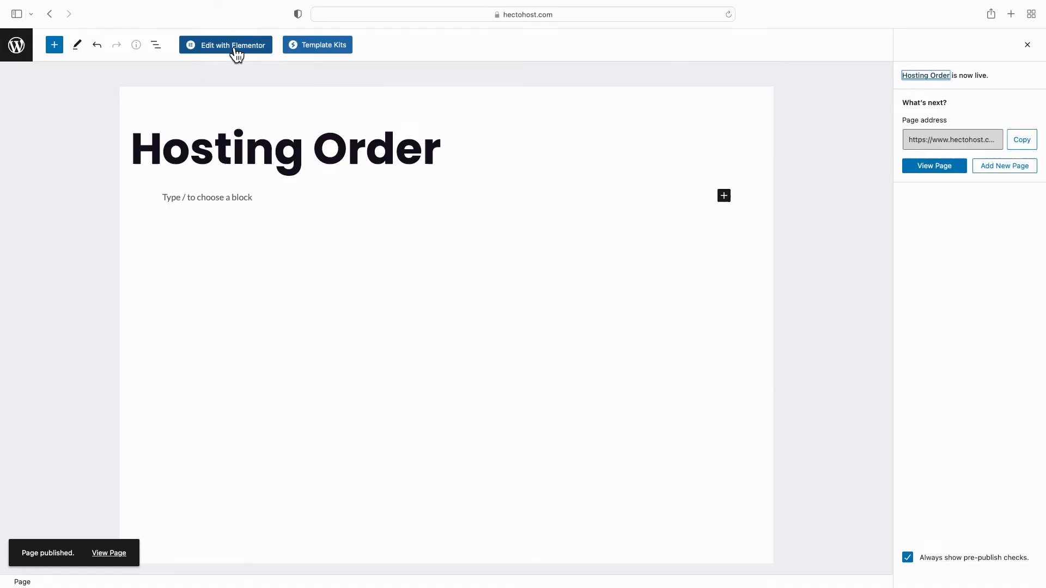
{"action": "left_click", "coordinate": [235, 49]}
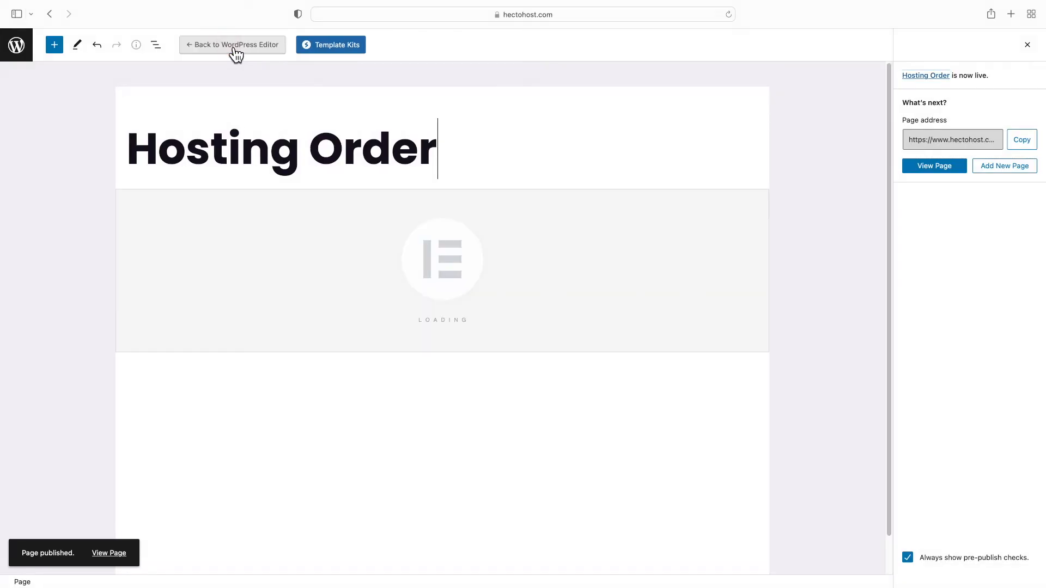
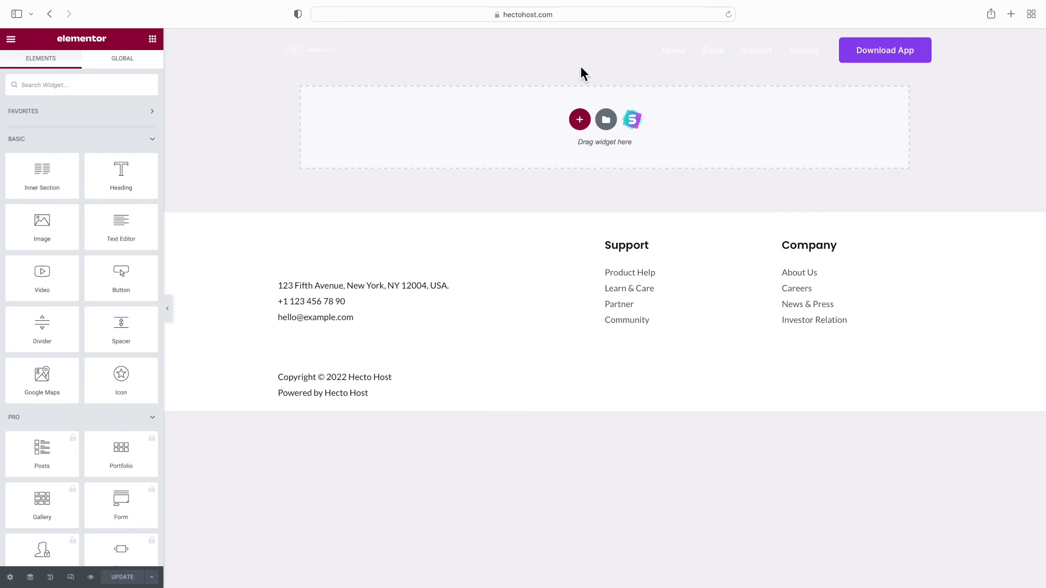
Add a new single-column section at the top of the page
{"action": "left_click", "coordinate": [579, 124]}
{"action": "left_click", "coordinate": [582, 122]}
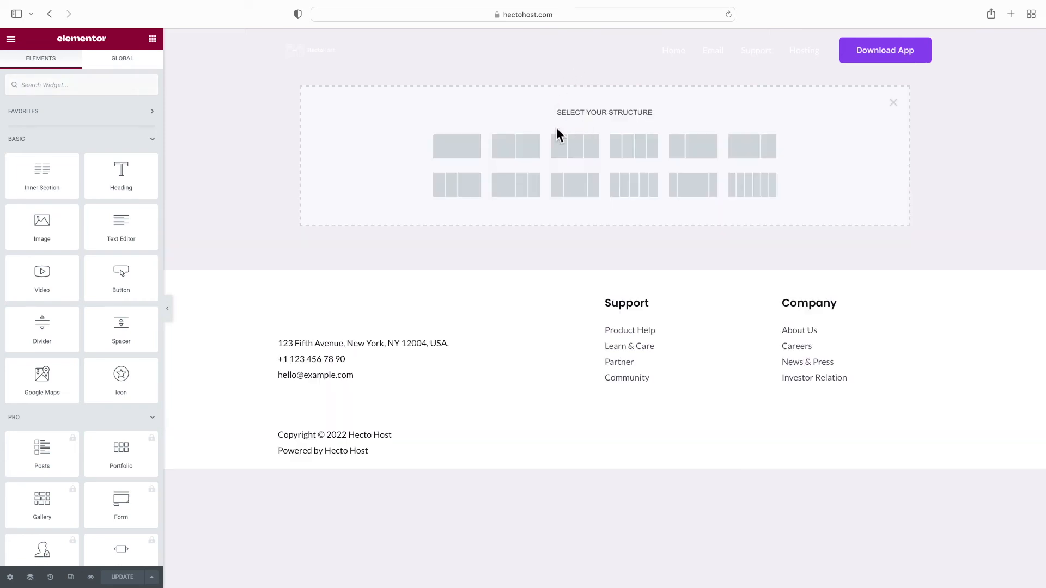
{"action": "left_click", "coordinate": [472, 156]}
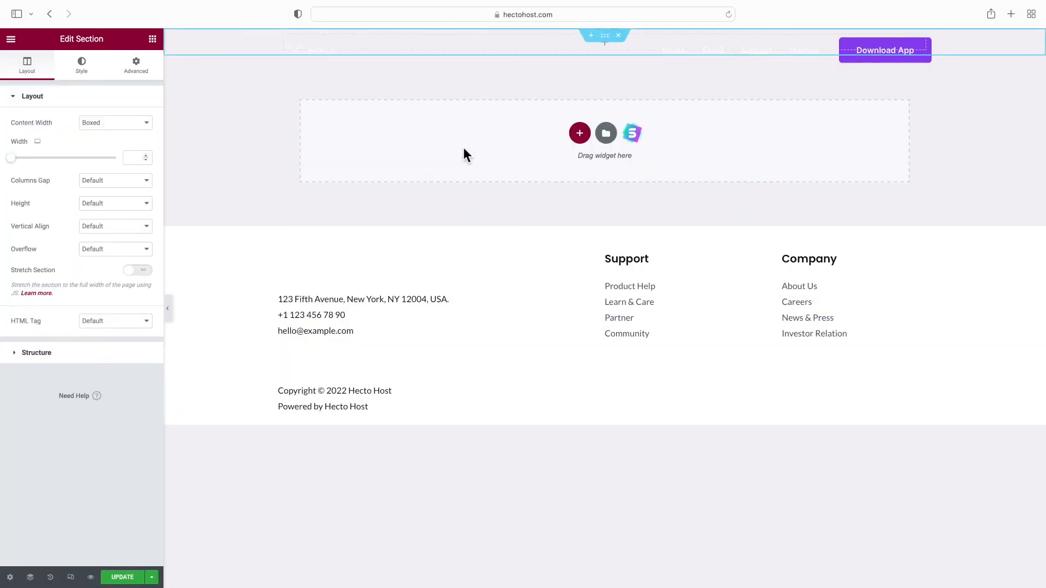
Give the section a classic background of the blue angled shape image, sized Contain and No-repeat
{"action": "left_click", "coordinate": [82, 66]}
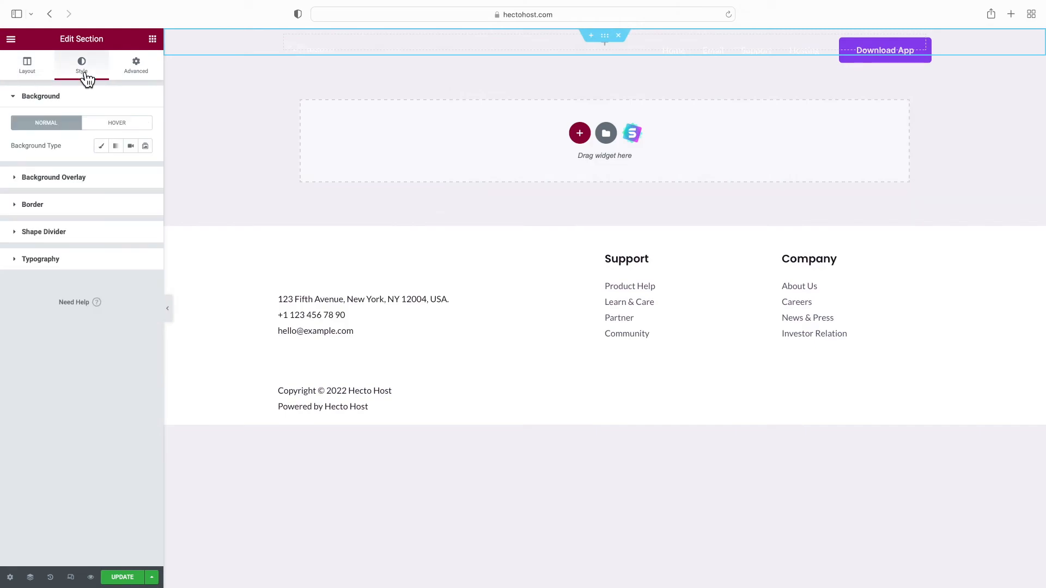
{"action": "left_click", "coordinate": [98, 146]}
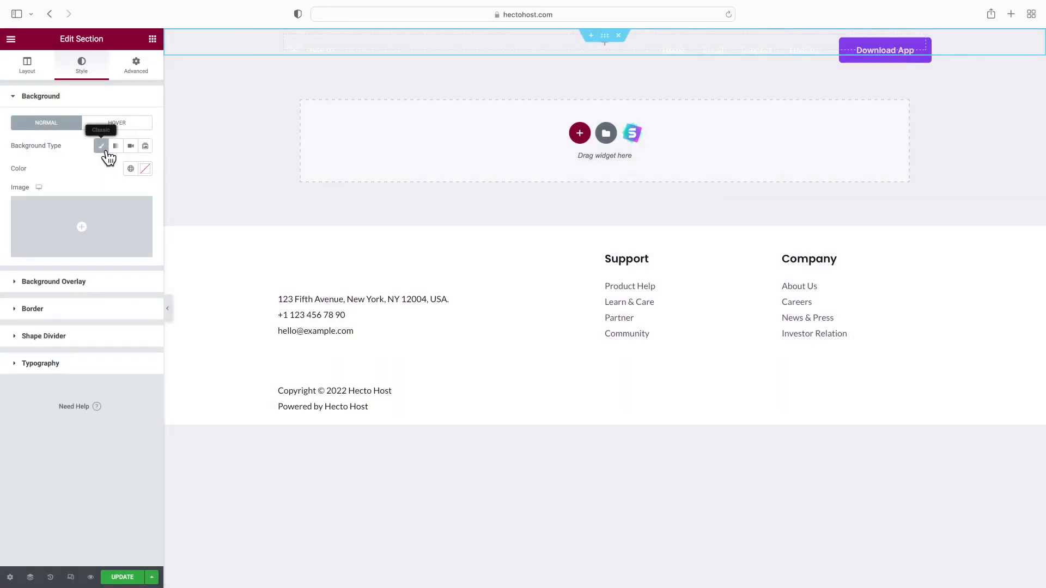
{"action": "left_click", "coordinate": [80, 254]}
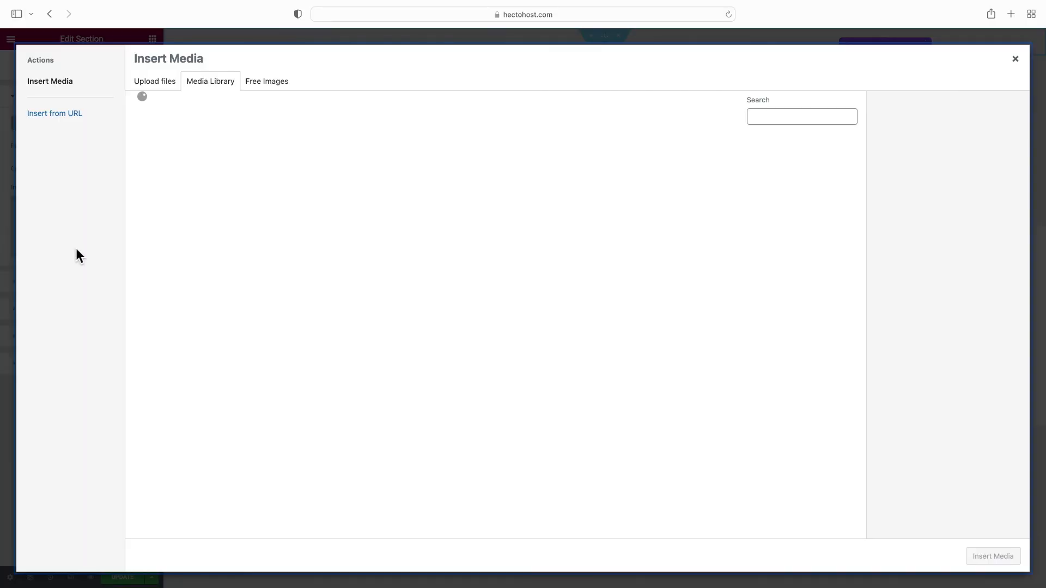
{"action": "scroll", "coordinate": [569, 305], "scroll_direction": "down", "scroll_amount": 5}
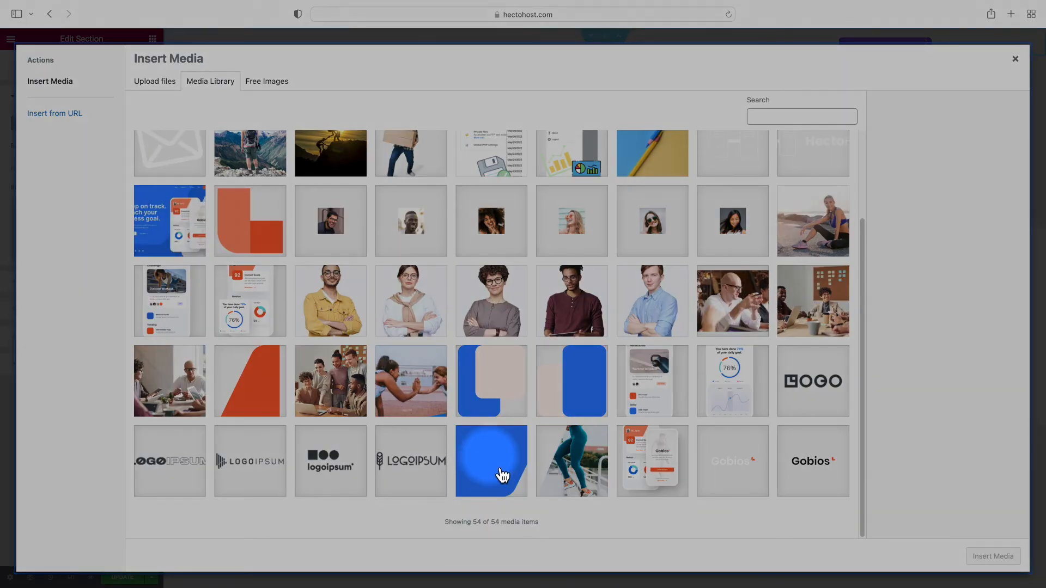
{"action": "left_click", "coordinate": [500, 473]}
{"action": "left_click", "coordinate": [993, 556]}
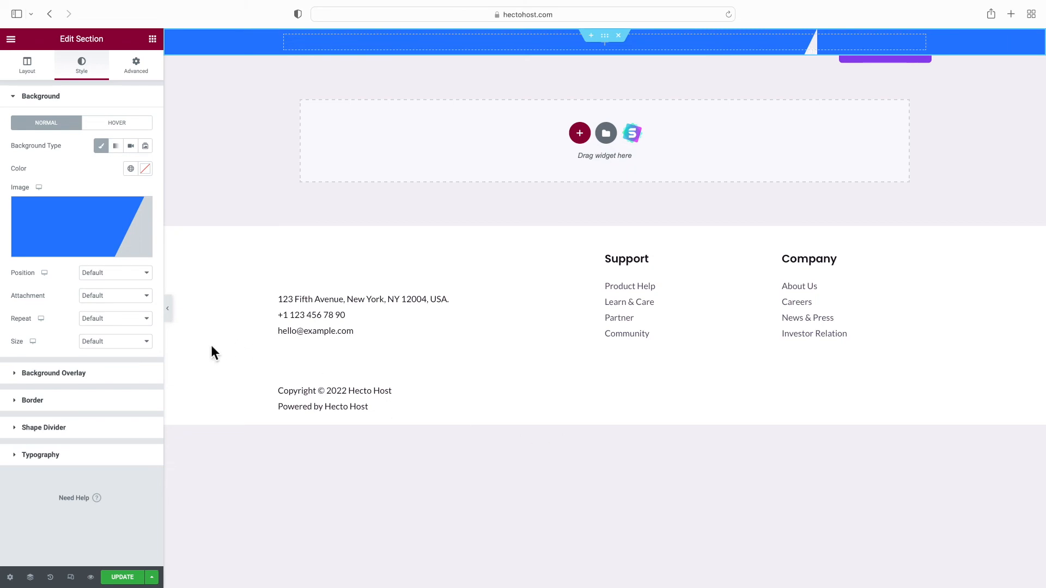
{"action": "left_click", "coordinate": [124, 345]}
{"action": "left_click", "coordinate": [112, 373]}
{"action": "left_click", "coordinate": [109, 320]}
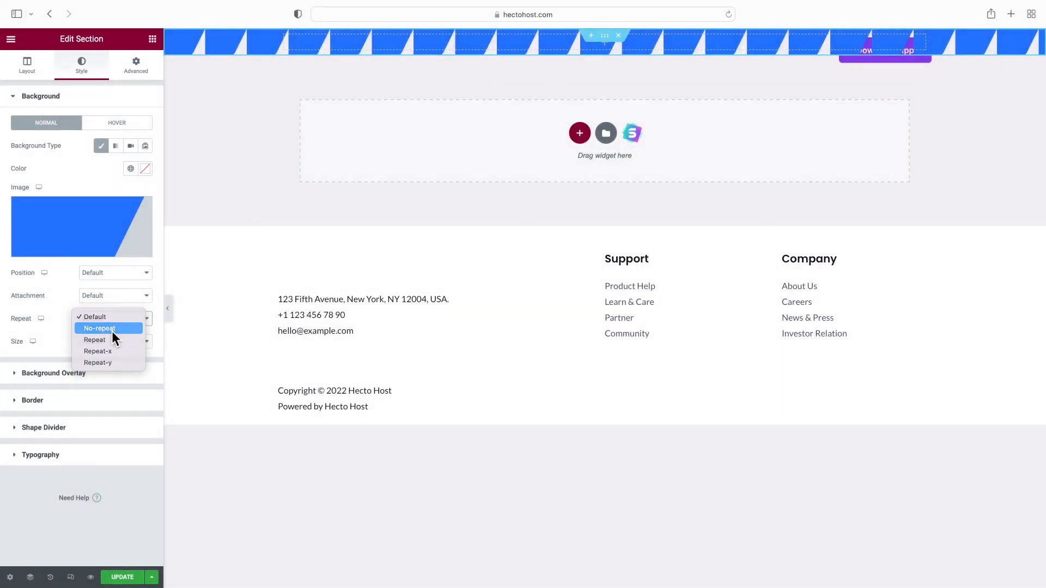
{"action": "left_click", "coordinate": [113, 329]}
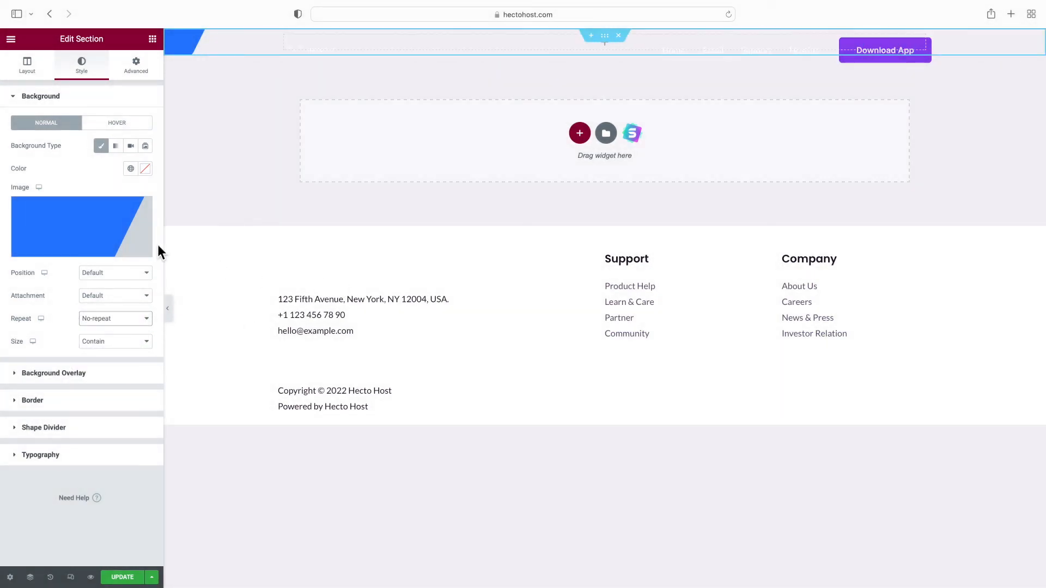
Set a classic background overlay using the orange angled shape image
{"action": "left_click", "coordinate": [98, 377]}
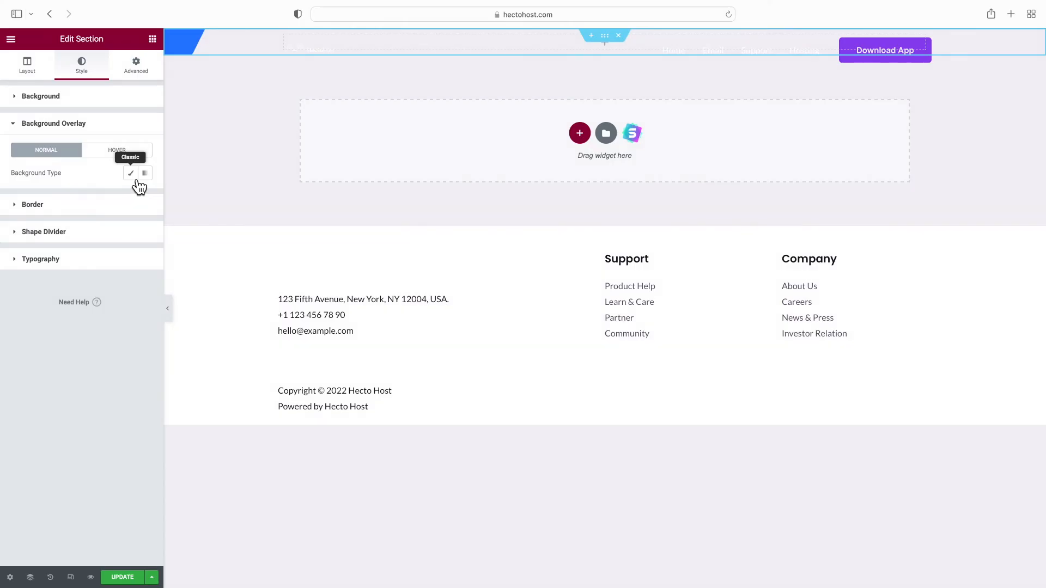
{"action": "left_click", "coordinate": [136, 179]}
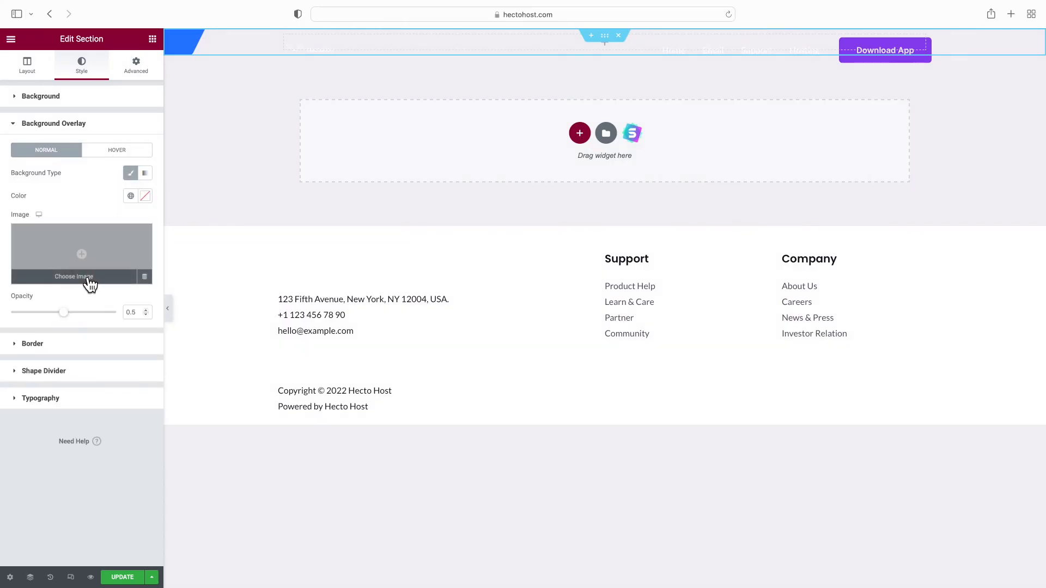
{"action": "left_click", "coordinate": [90, 283]}
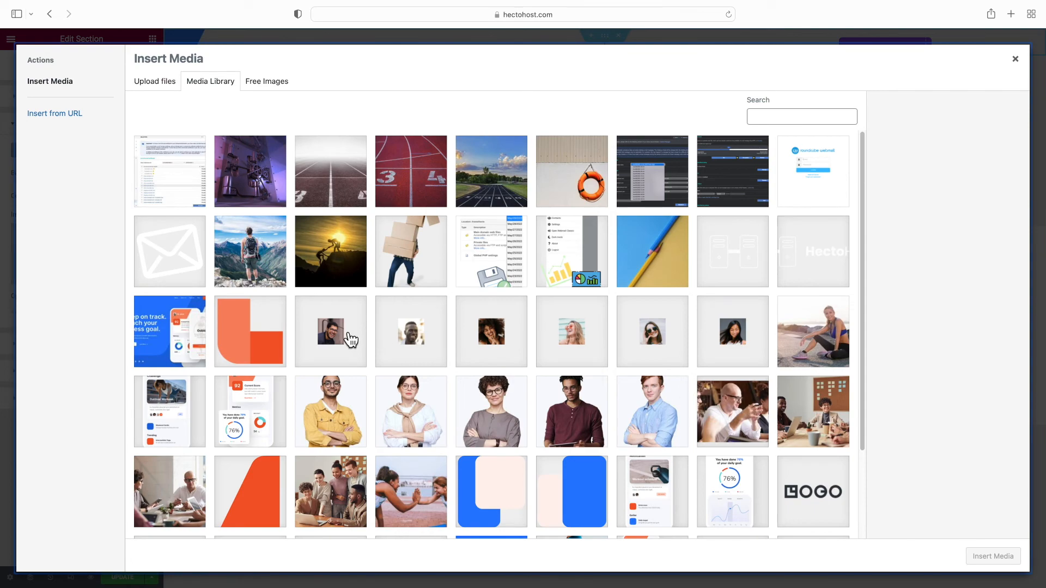
{"action": "scroll", "coordinate": [289, 360], "scroll_direction": "down", "scroll_amount": 3}
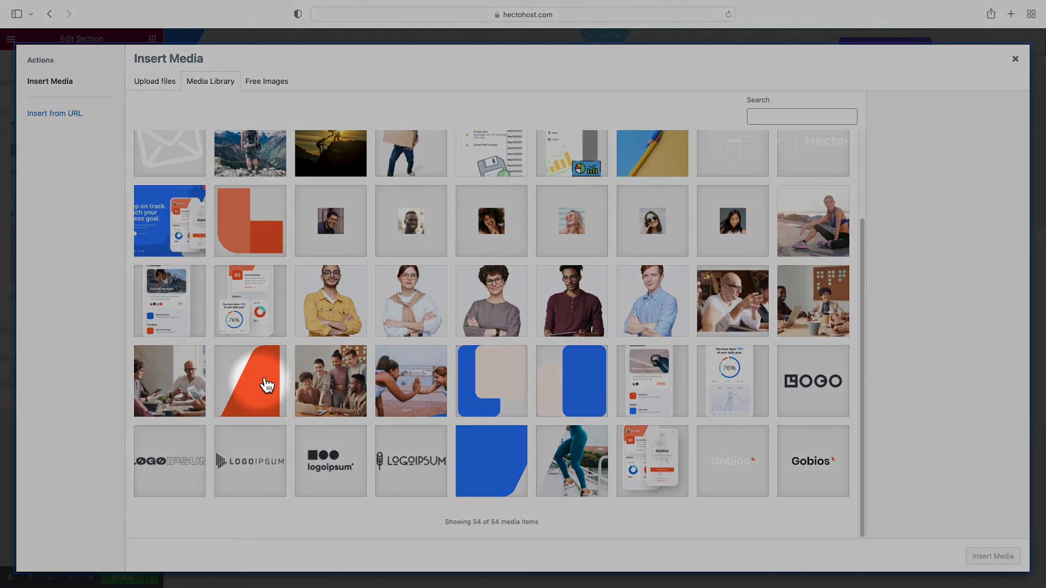
{"action": "left_click", "coordinate": [268, 386]}
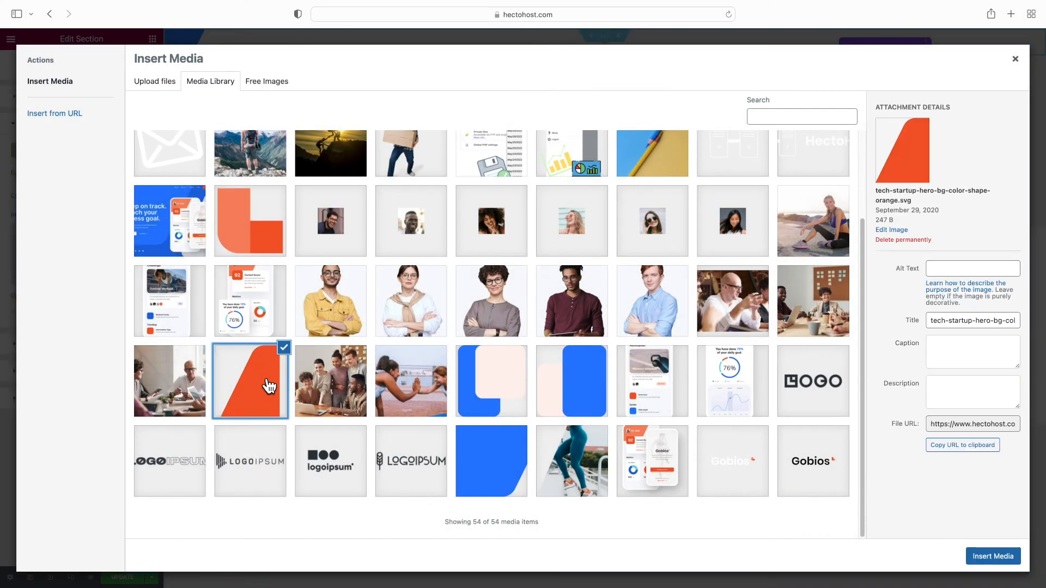
{"action": "left_click", "coordinate": [985, 560]}
Make the orange overlay No-repeat, Contain, positioned Bottom Right, with opacity 1
{"action": "left_click", "coordinate": [129, 347]}
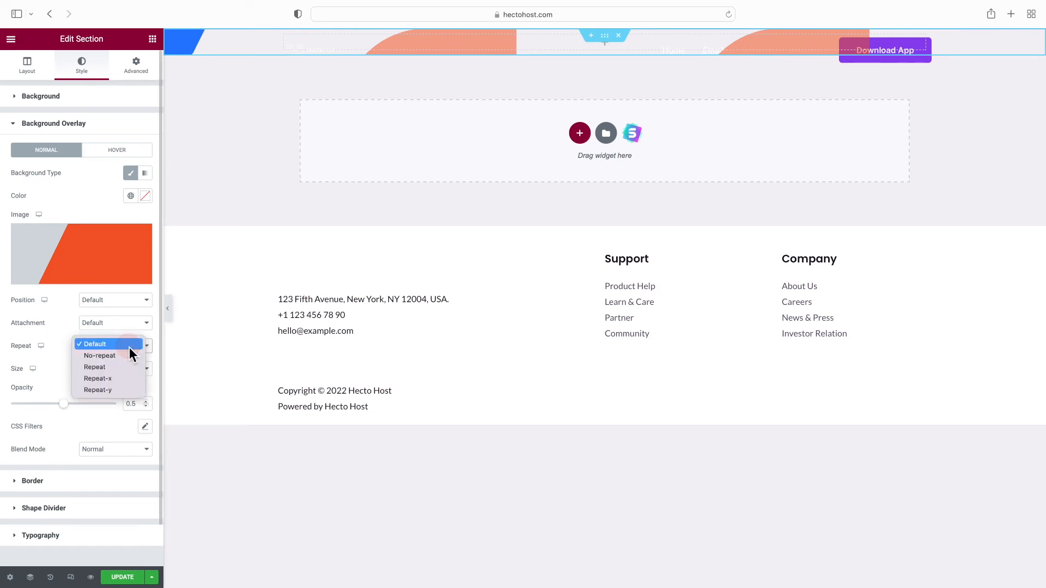
{"action": "left_click", "coordinate": [123, 357]}
{"action": "left_click", "coordinate": [105, 370]}
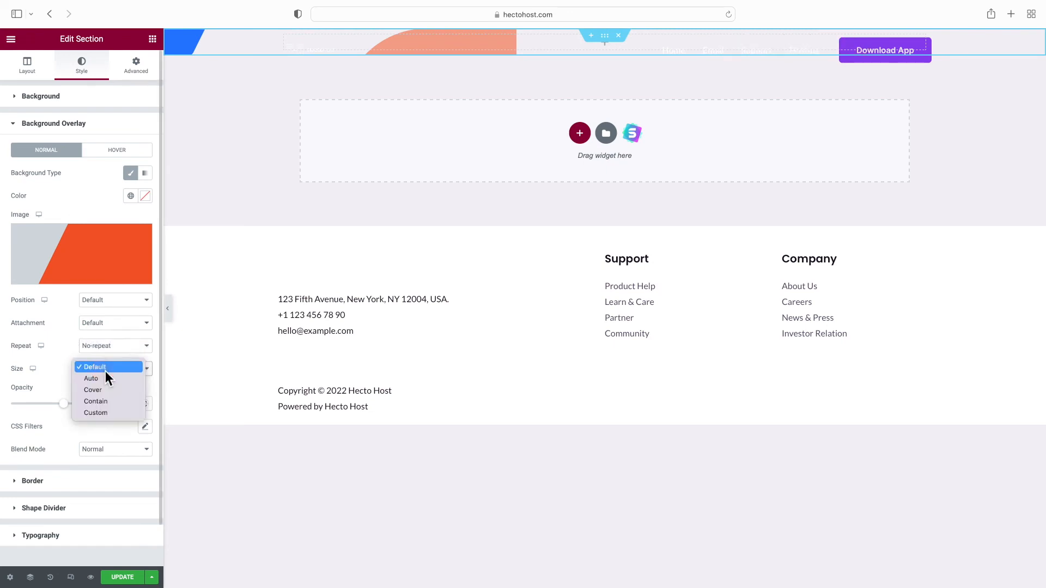
{"action": "left_click", "coordinate": [112, 402]}
{"action": "left_click", "coordinate": [105, 300]}
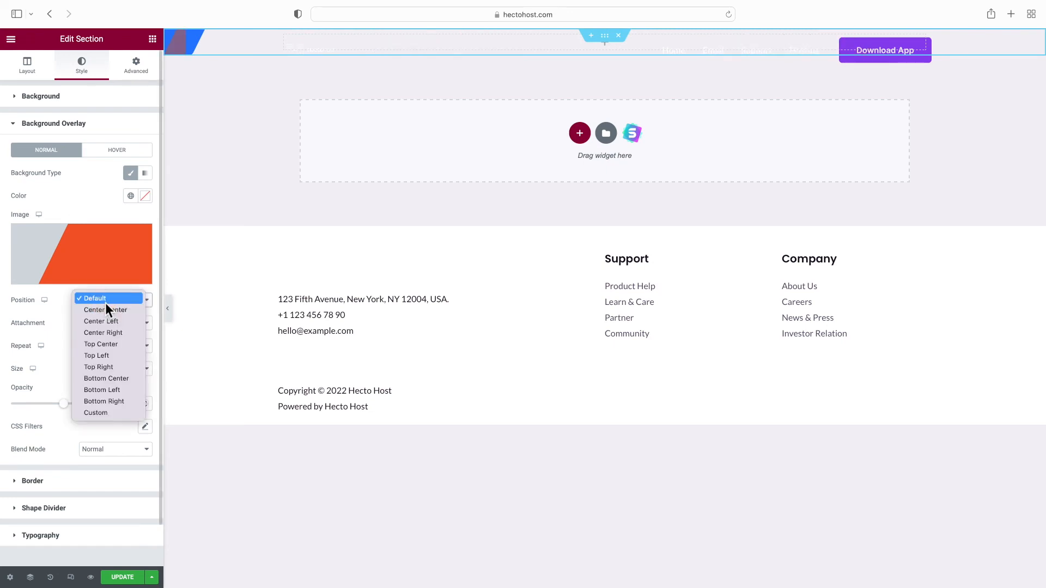
{"action": "left_click", "coordinate": [114, 402]}
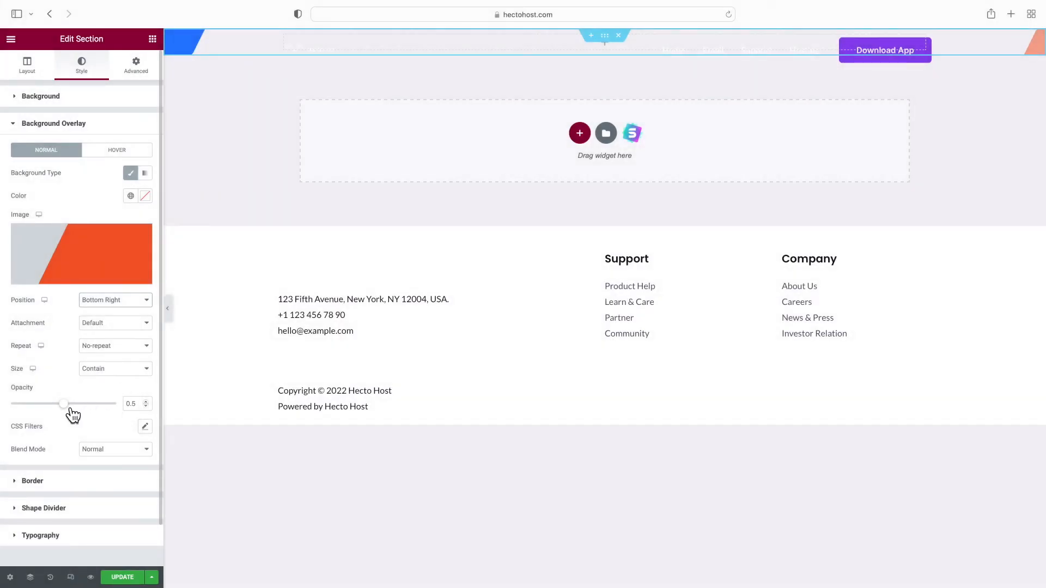
{"action": "left_click_drag", "start_coordinate": [72, 415], "coordinate": [105, 415]}
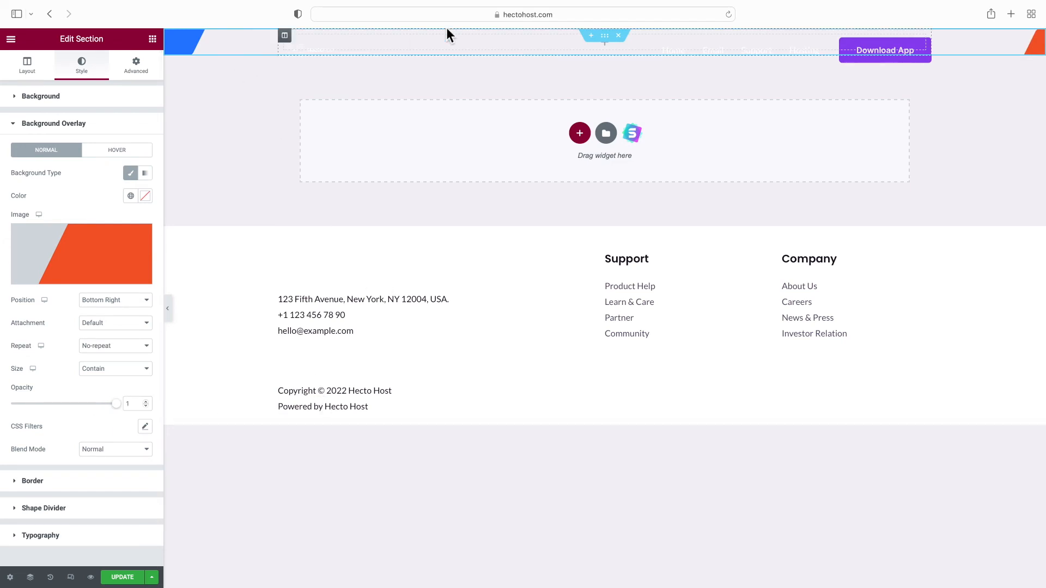
{"action": "left_click", "coordinate": [559, 47]}
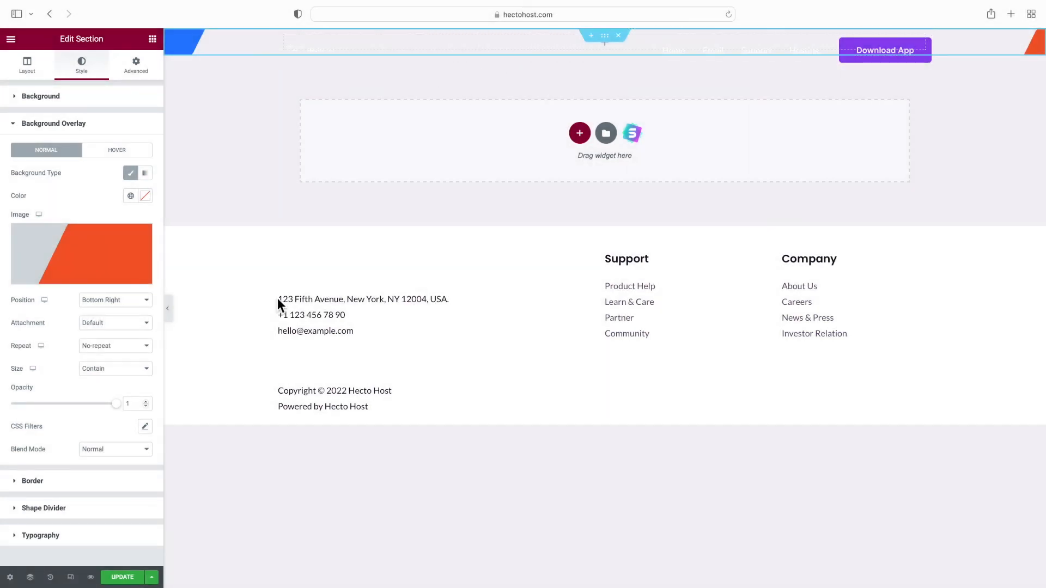
{"action": "left_click", "coordinate": [62, 104]}
Fill the section background with global purple and add a heading 'Get Your Hosting Account Now'
{"action": "left_click", "coordinate": [131, 169]}
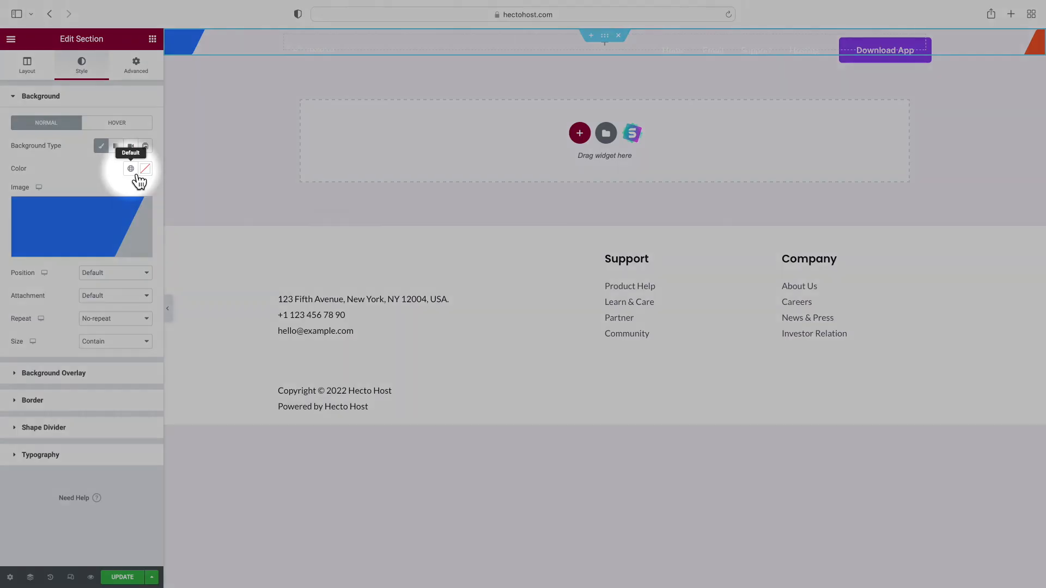
{"action": "left_click", "coordinate": [81, 337]}
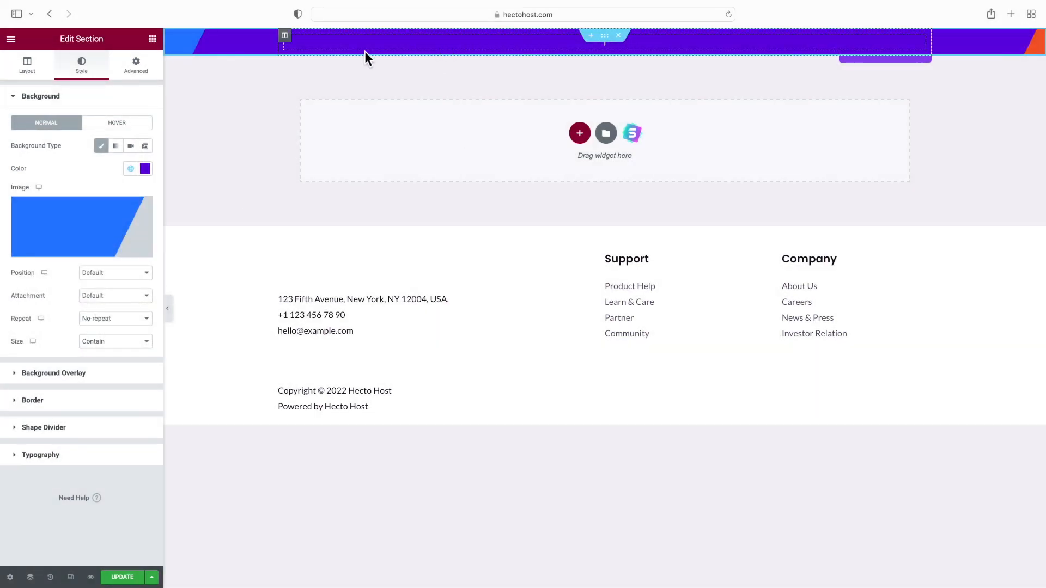
{"action": "left_click", "coordinate": [152, 39]}
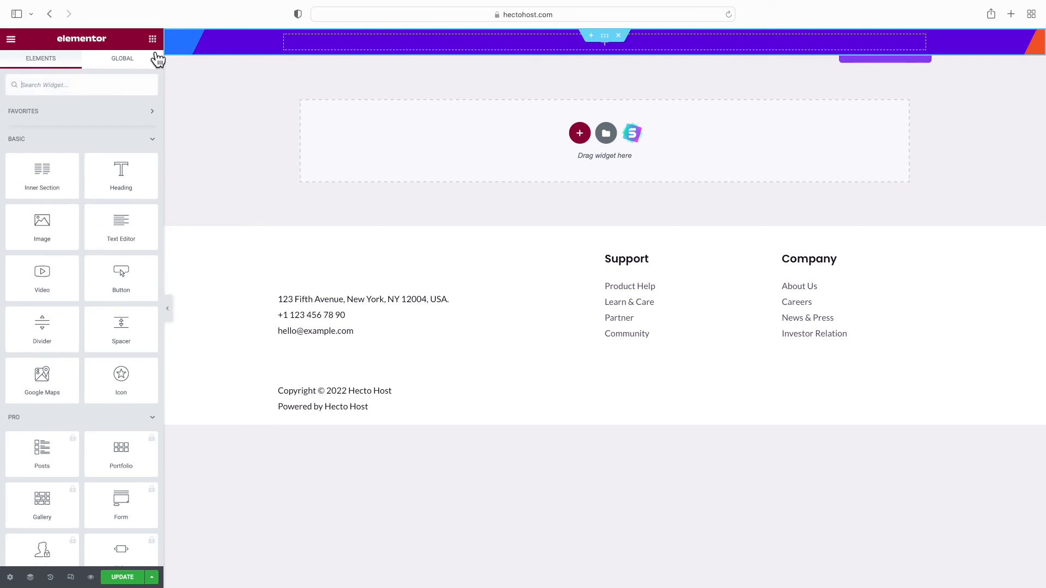
{"action": "left_click_drag", "start_coordinate": [123, 179], "coordinate": [335, 41]}
{"action": "left_click", "coordinate": [93, 133]}
{"action": "key", "text": "super+a"}
{"action": "type", "text": "Get Your Hosting Account Now"}
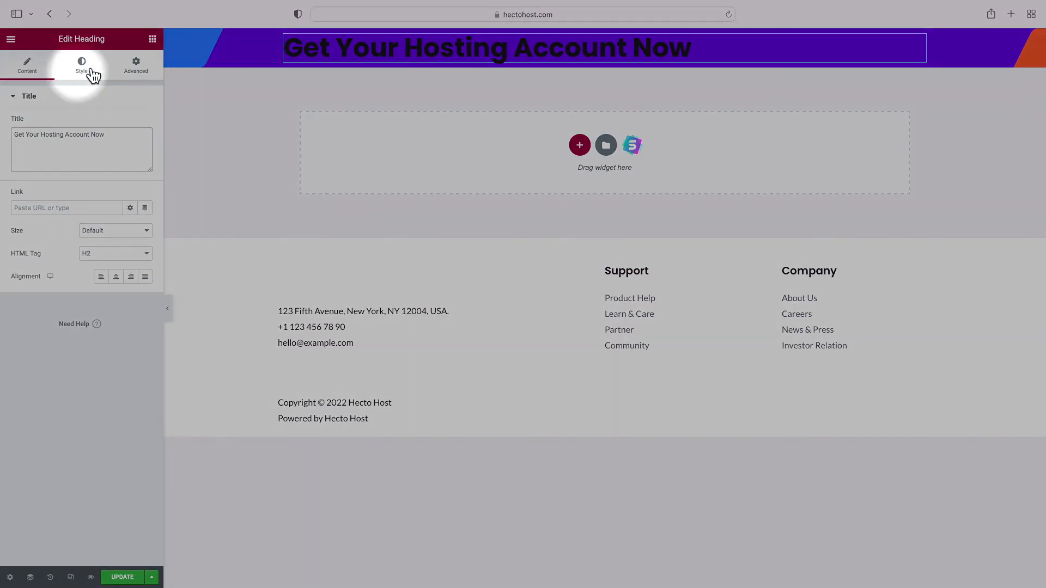
Colour the heading text white using the global Theme Color 6
{"action": "left_click", "coordinate": [87, 73]}
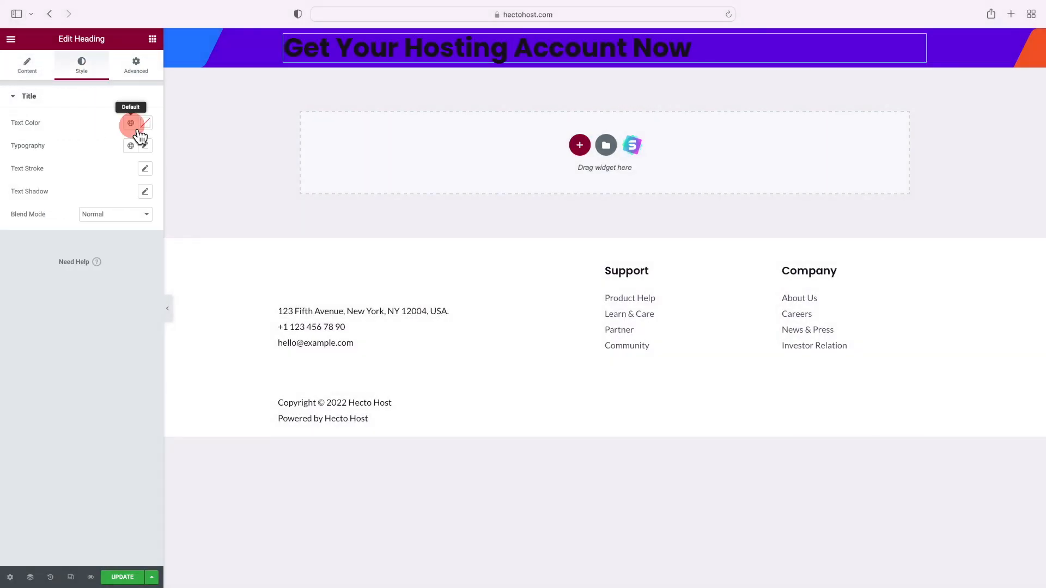
{"action": "left_click", "coordinate": [130, 124]}
{"action": "scroll", "coordinate": [93, 262], "scroll_direction": "down", "scroll_amount": 3}
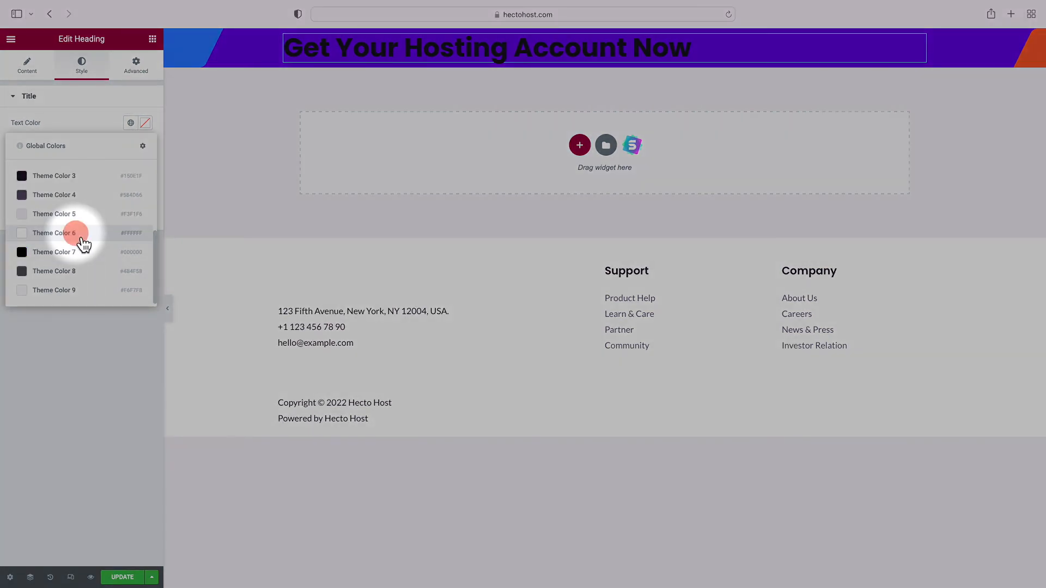
{"action": "left_click", "coordinate": [81, 243]}
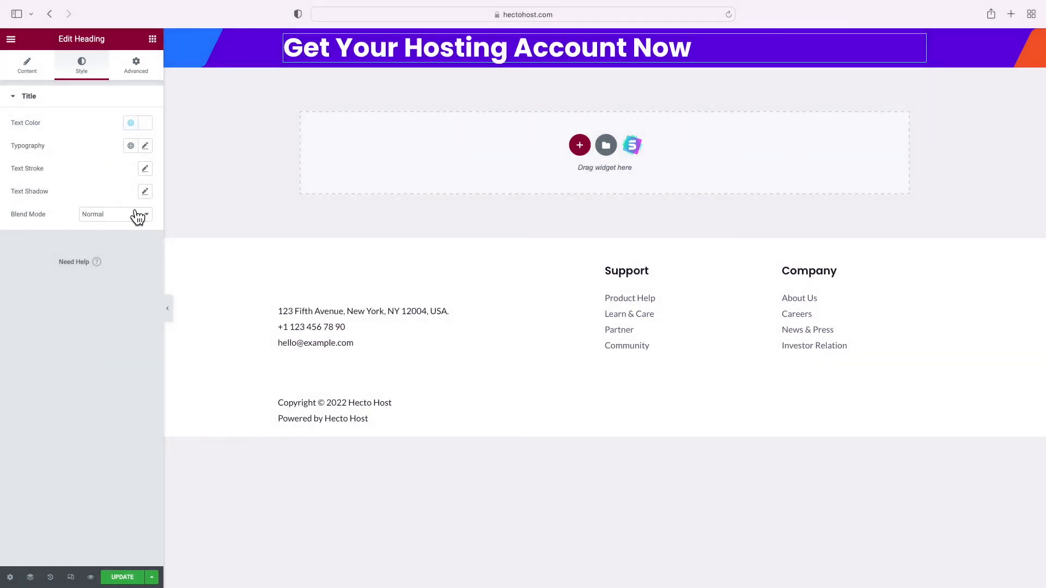
{"action": "left_click", "coordinate": [154, 42]}
Add an H6 heading 'Fast And Reliable Hosting With Outstanding Customer Support', then show the section's Advanced settings
{"action": "left_click_drag", "start_coordinate": [135, 178], "coordinate": [409, 62]}
{"action": "type", "text": "Fast And Reliabl"}
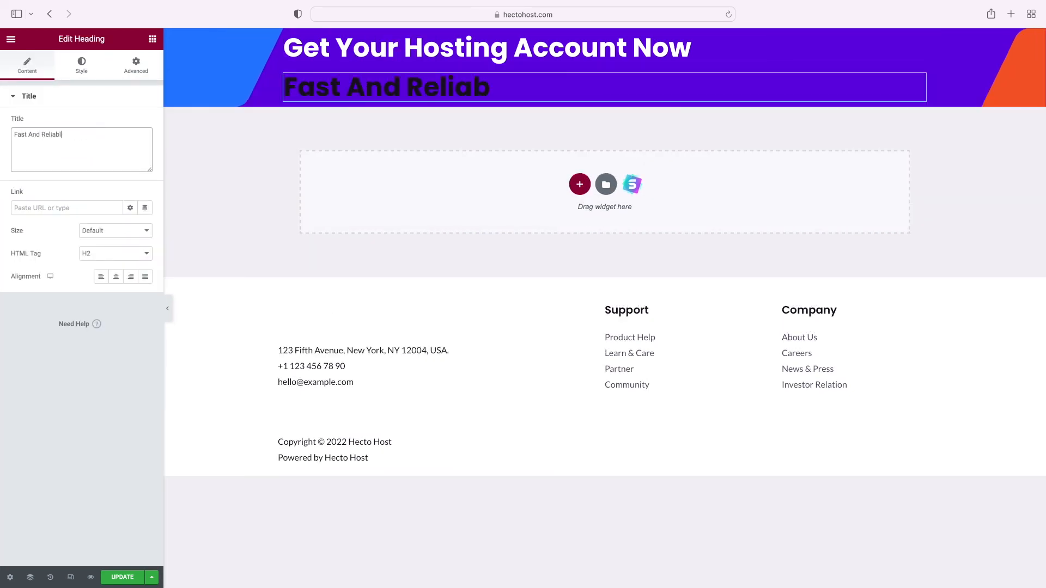
{"action": "type", "text": "e Hosting With Outstanding"}
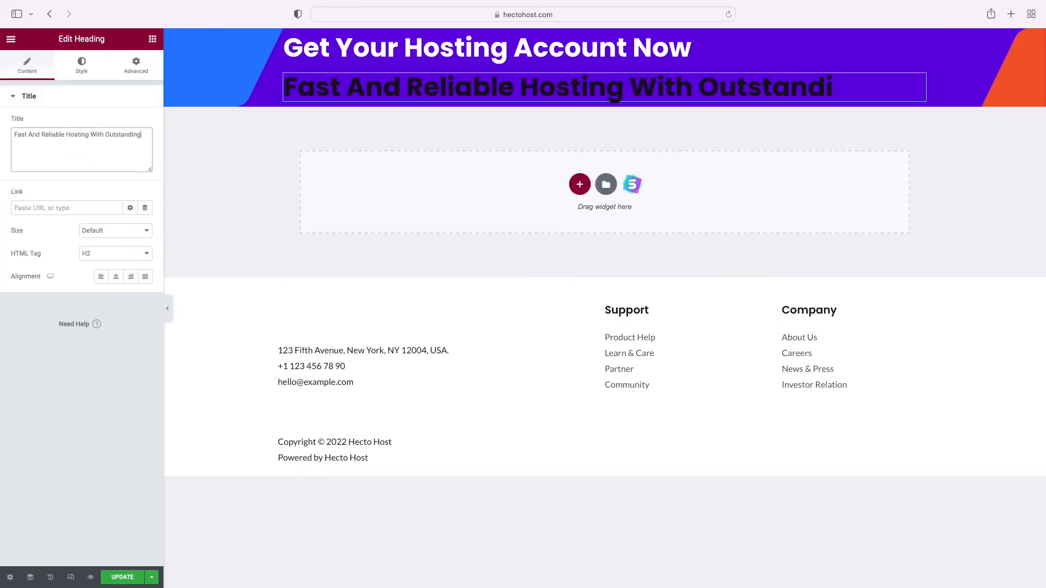
{"action": "type", "text": " Customer Support"}
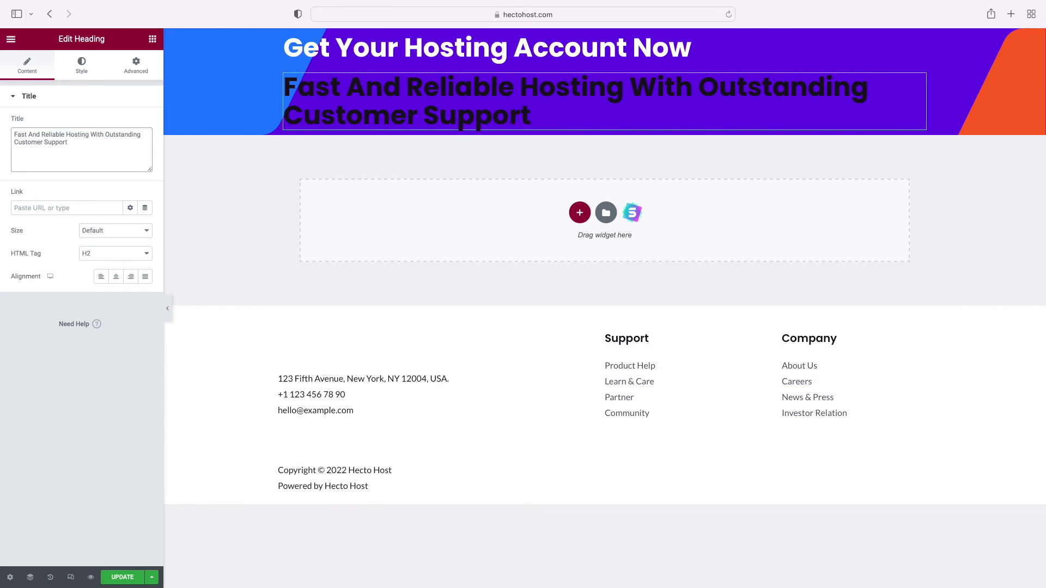
{"action": "left_click", "coordinate": [127, 253]}
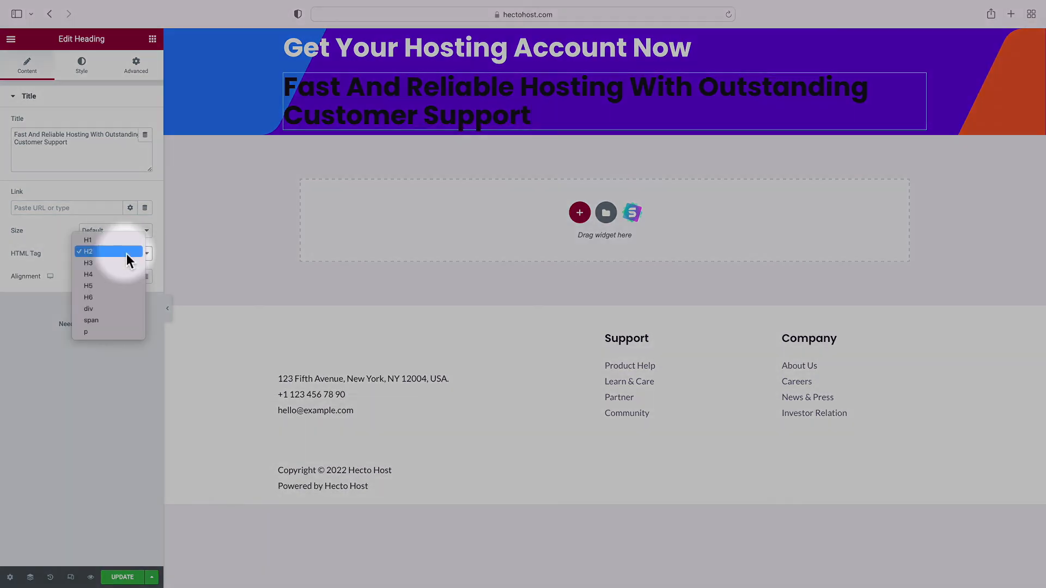
{"action": "left_click", "coordinate": [112, 296]}
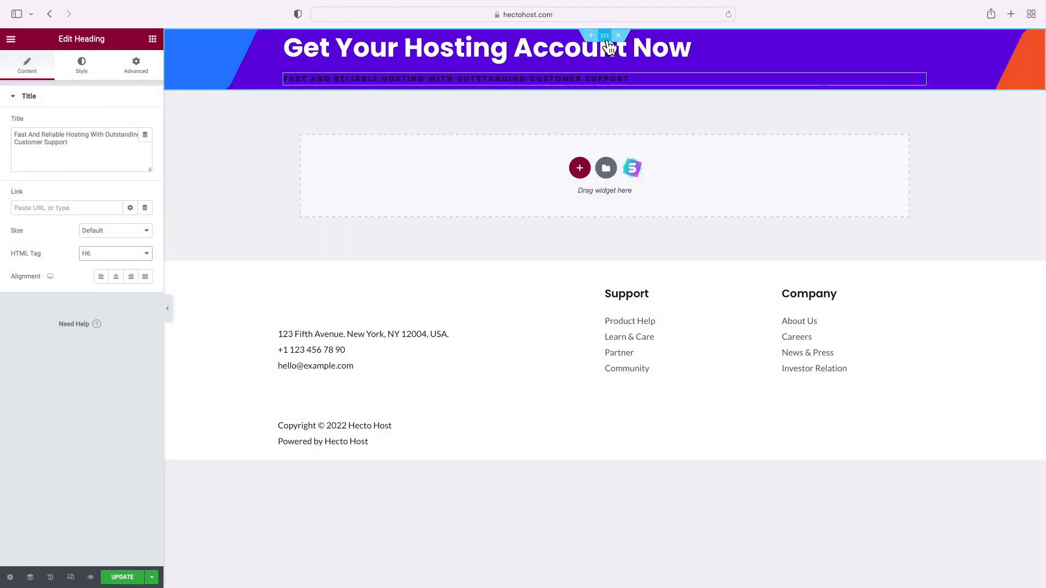
{"action": "left_click", "coordinate": [606, 37]}
{"action": "left_click", "coordinate": [149, 73]}
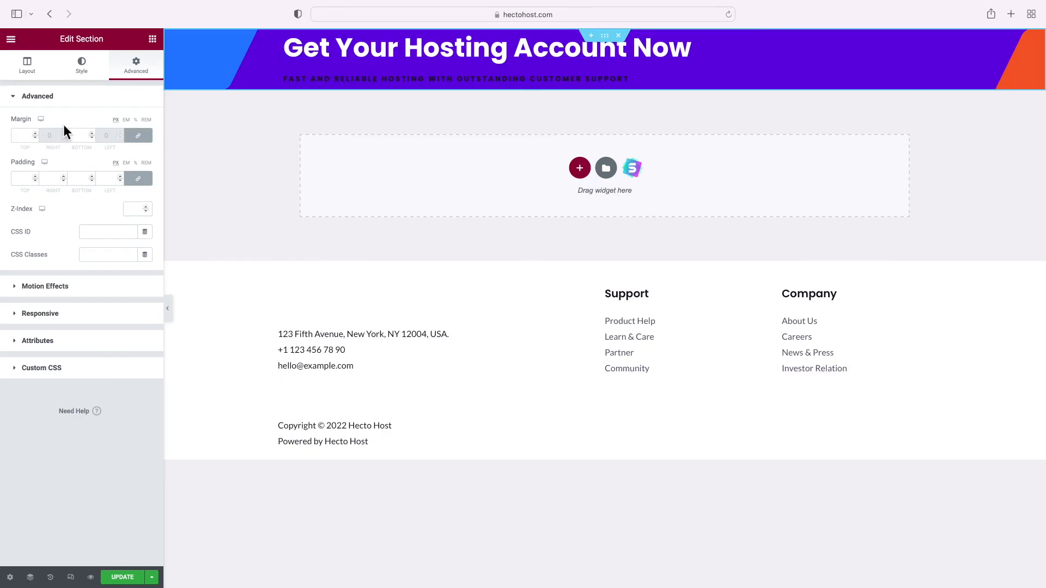
Give the banner section 50 px top and bottom padding with sides unlinked
{"action": "left_click", "coordinate": [145, 183]}
{"action": "left_click", "coordinate": [23, 179]}
{"action": "type", "text": "50"}
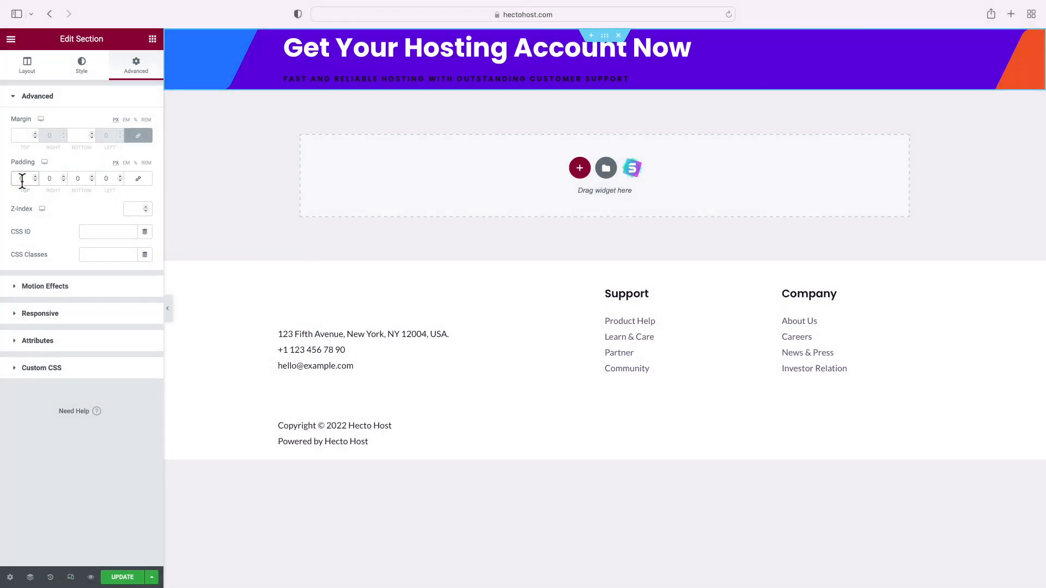
{"action": "left_click", "coordinate": [78, 179]}
{"action": "type", "text": "50"}
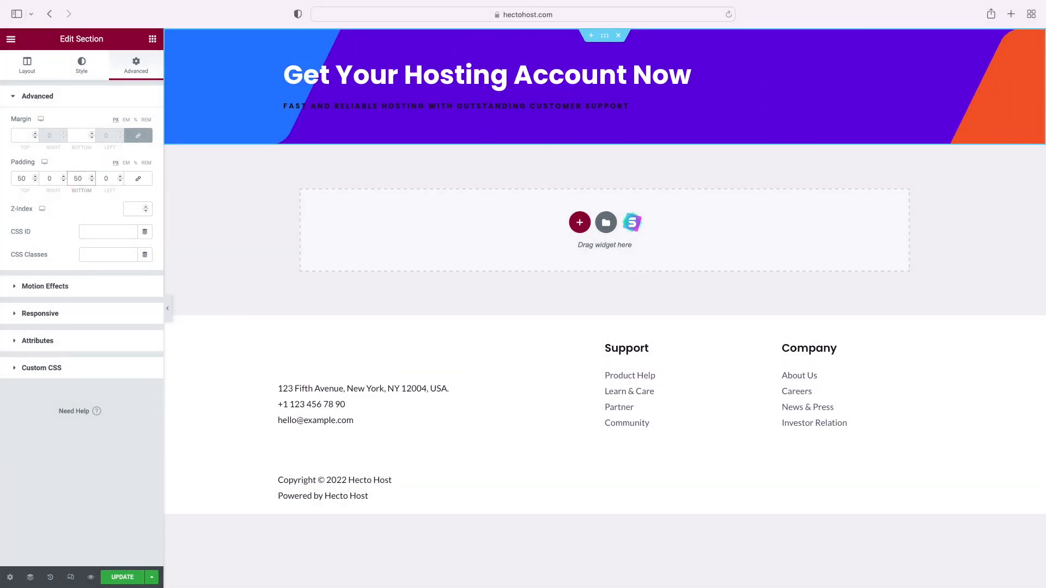
Give the banner's inner column 50 px padding on every side
{"action": "left_click", "coordinate": [285, 65]}
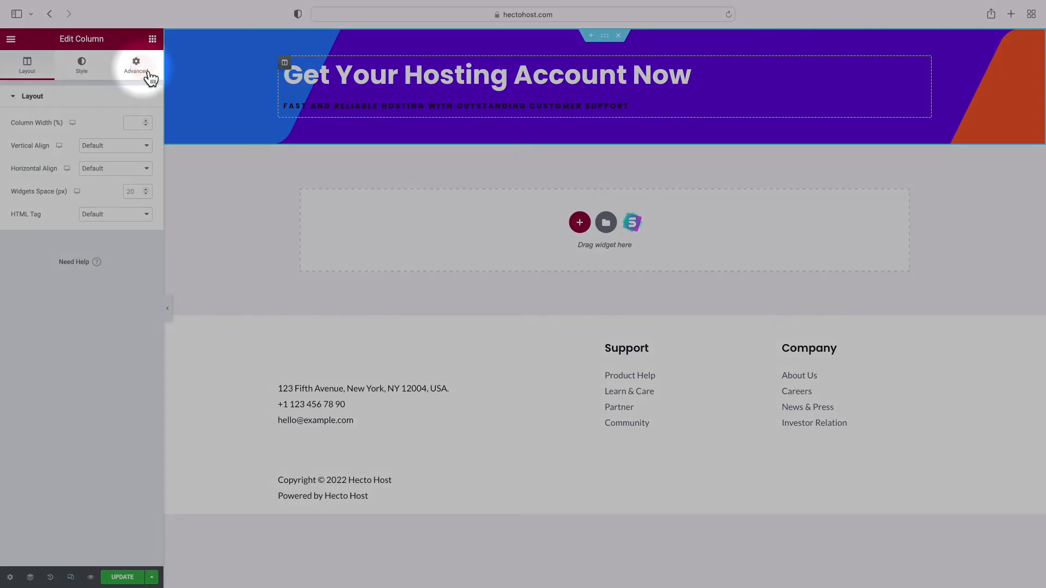
{"action": "left_click", "coordinate": [147, 73]}
{"action": "left_click", "coordinate": [31, 182]}
{"action": "type", "text": "50"}
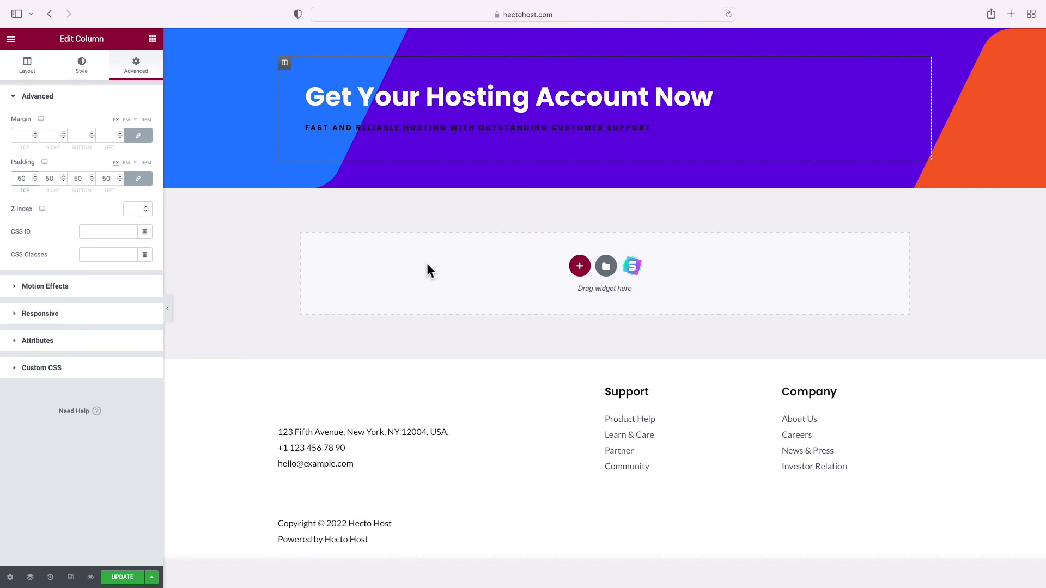
{"action": "left_click", "coordinate": [153, 39]}
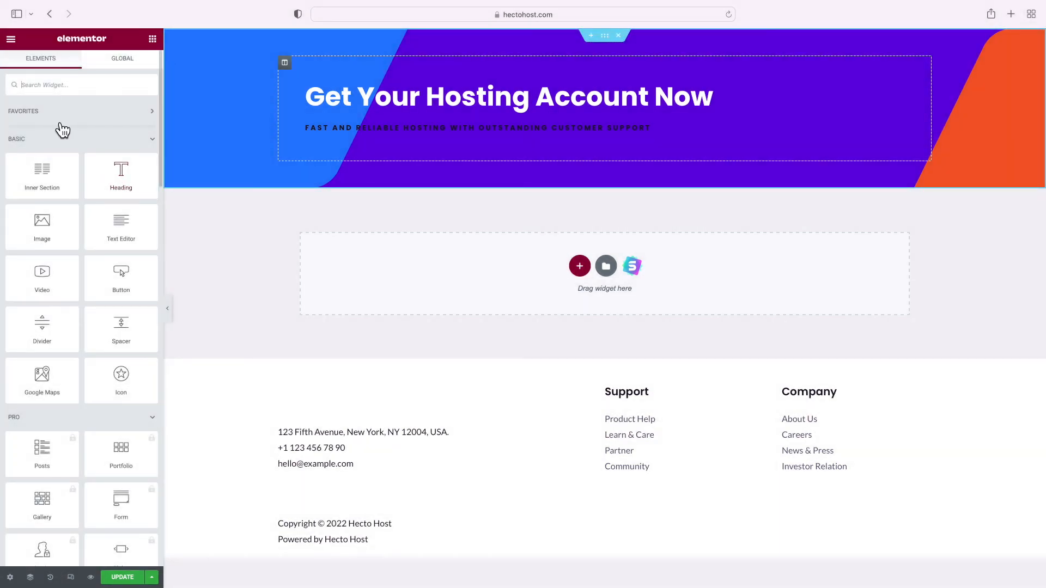
Add an HTML block below the banner containing the [hostingorder] shortcode
{"action": "type", "text": "html"}
{"action": "left_click_drag", "start_coordinate": [42, 131], "coordinate": [370, 267]}
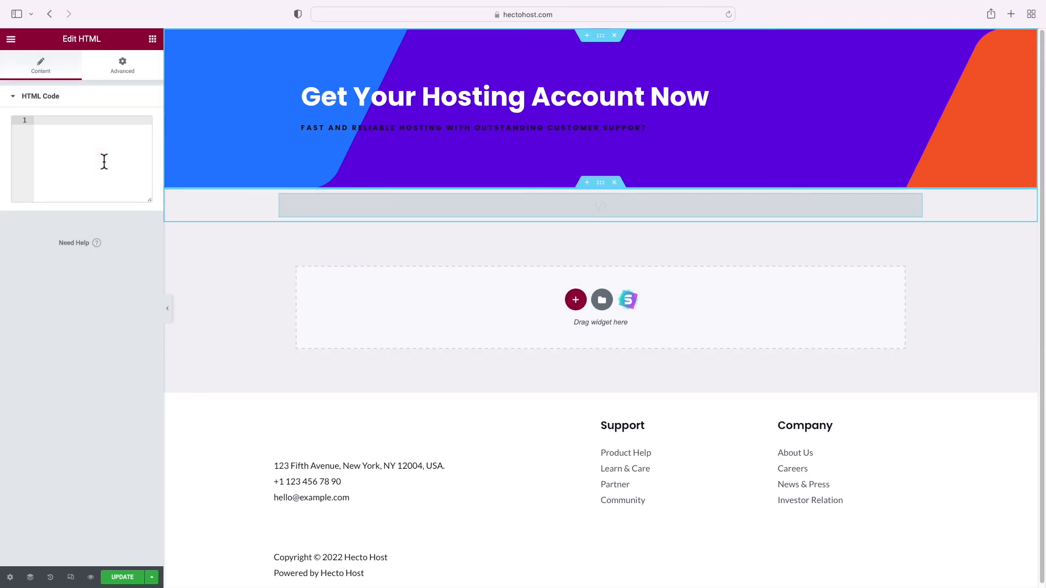
{"action": "type", "text": "[hostingorder"}
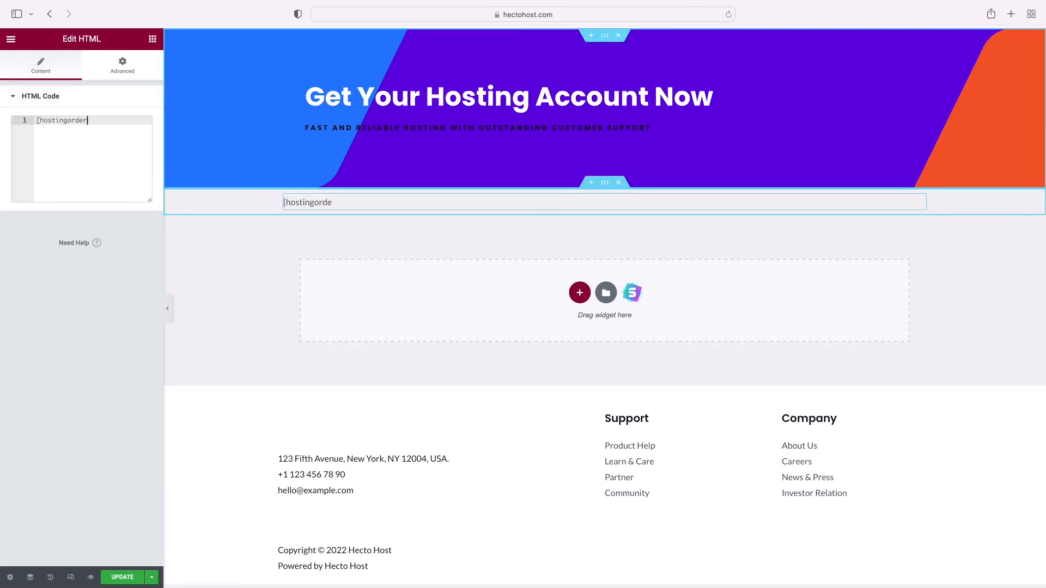
{"action": "type", "text": "]"}
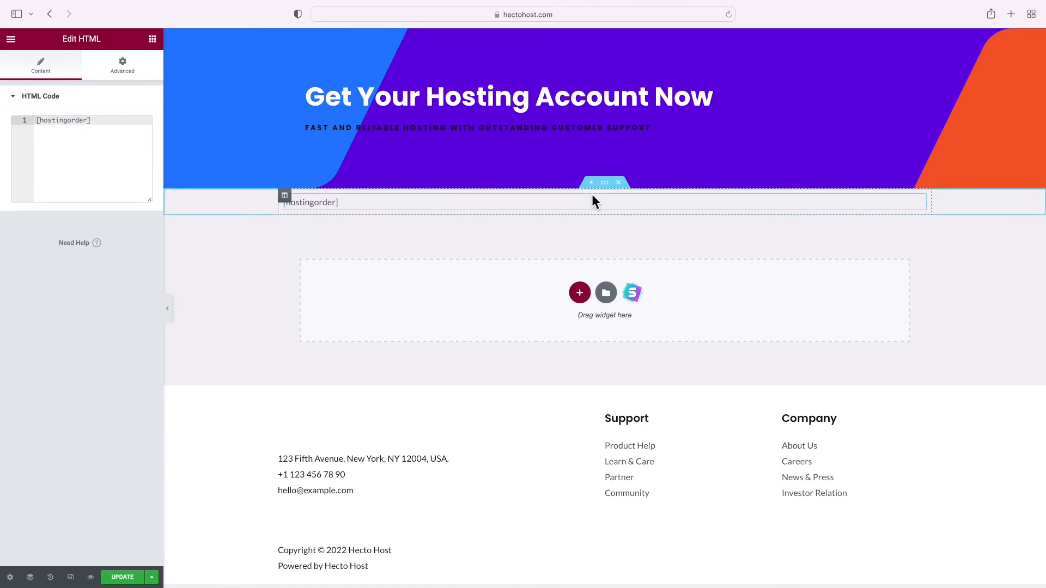
Give the shortcode section 30 px top padding, update the page and preview it
{"action": "left_click", "coordinate": [607, 185]}
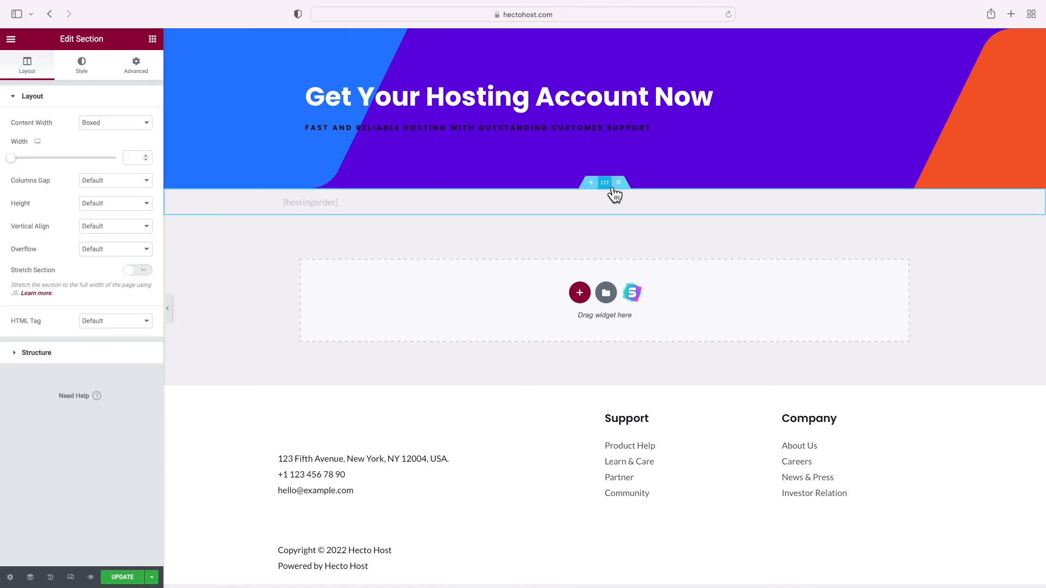
{"action": "left_click", "coordinate": [153, 74]}
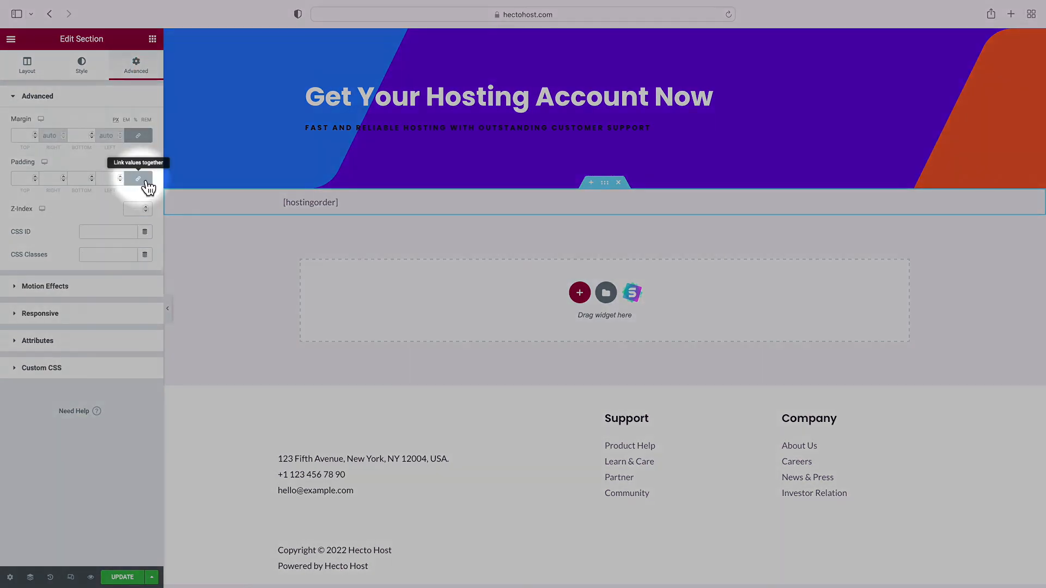
{"action": "left_click", "coordinate": [138, 178]}
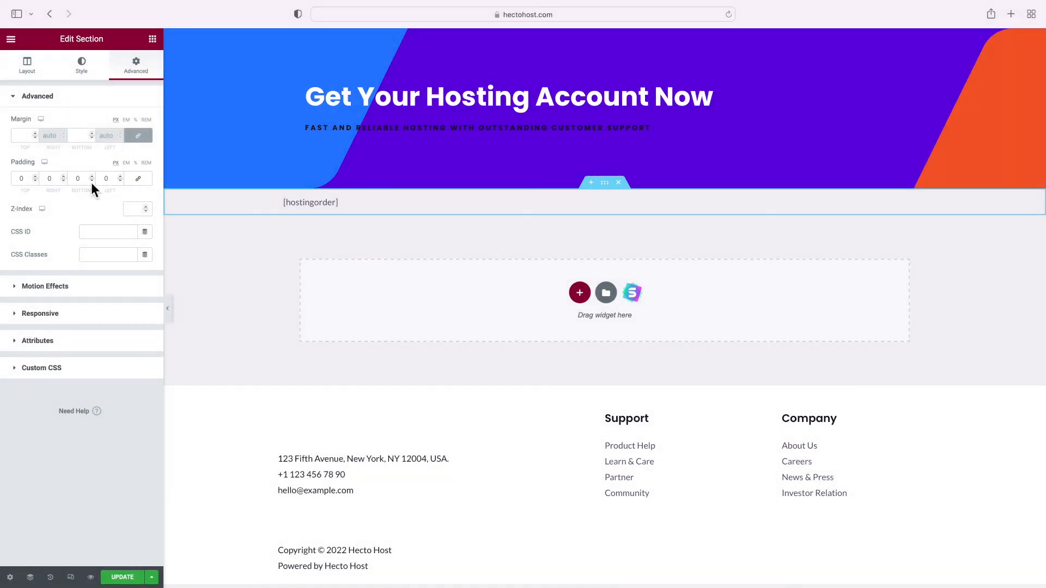
{"action": "left_click", "coordinate": [23, 181]}
{"action": "left_click", "coordinate": [20, 181]}
{"action": "type", "text": "30"}
{"action": "left_click", "coordinate": [122, 577]}
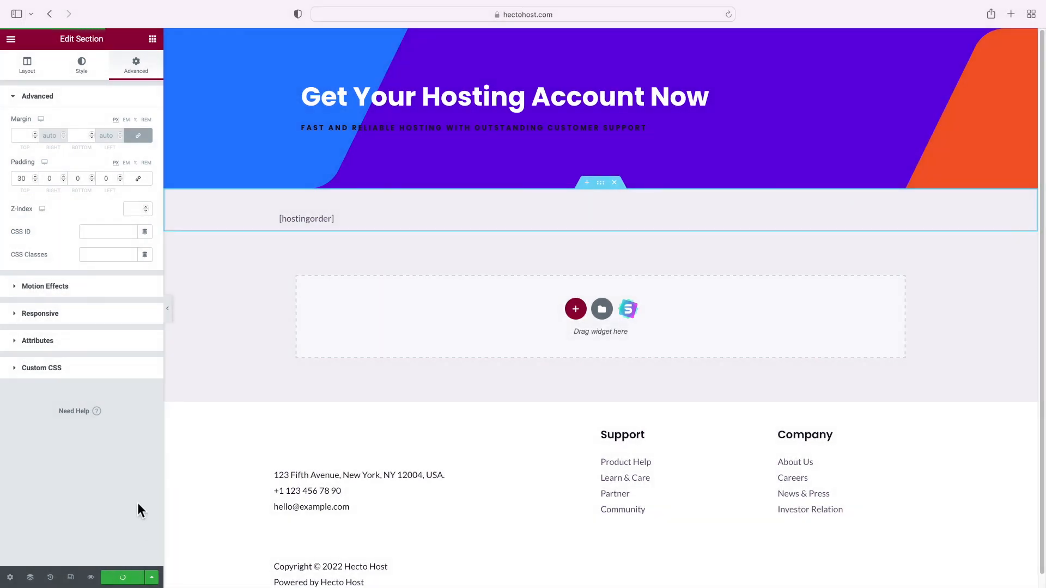
{"action": "left_click", "coordinate": [90, 577]}
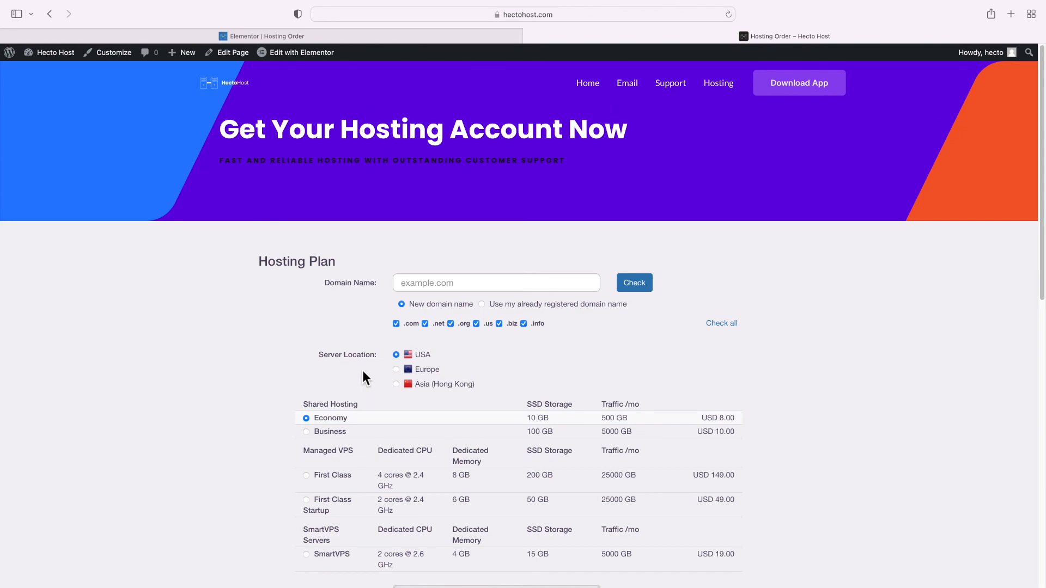
{"action": "scroll", "coordinate": [342, 285], "scroll_direction": "down", "scroll_amount": 9}
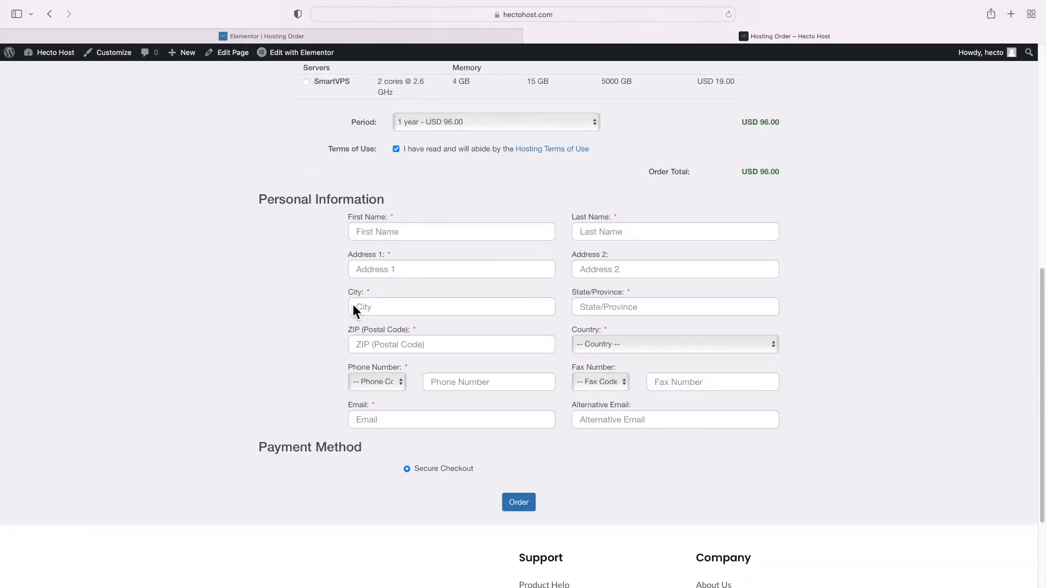
{"action": "left_click", "coordinate": [527, 504]}
{"action": "scroll", "coordinate": [489, 430], "scroll_direction": "up", "scroll_amount": 7}
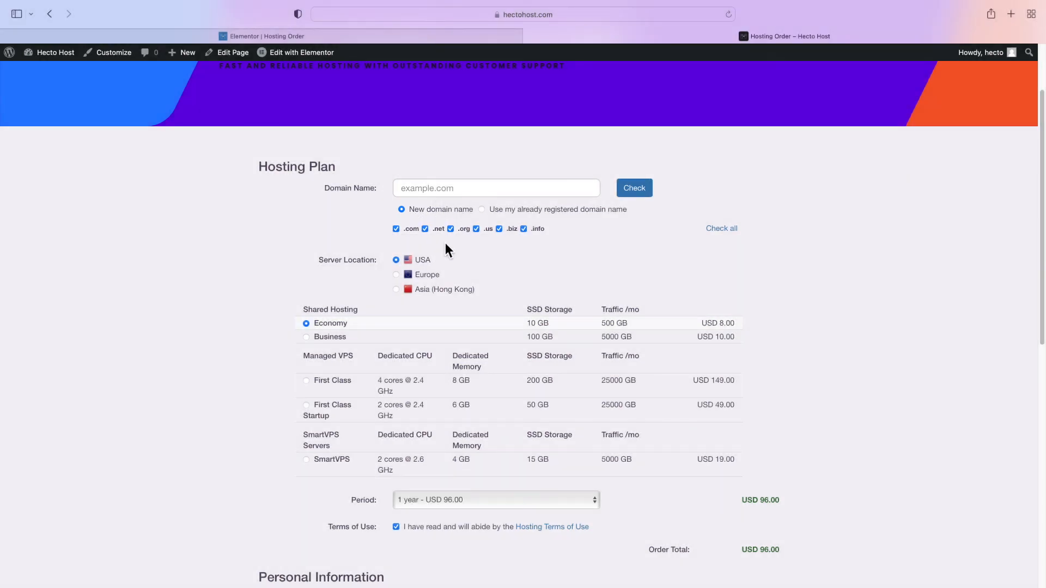
{"action": "left_click", "coordinate": [524, 212]}
{"action": "left_click", "coordinate": [460, 215]}
{"action": "left_click", "coordinate": [335, 335]}
{"action": "left_click", "coordinate": [338, 323]}
{"action": "scroll", "coordinate": [340, 326], "scroll_direction": "down", "scroll_amount": 8}
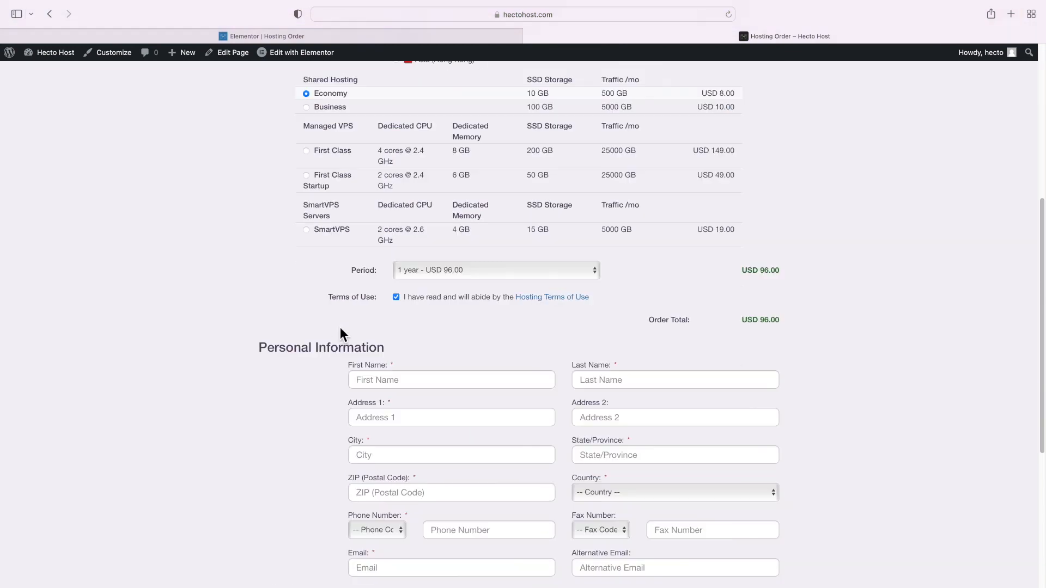
{"action": "left_click", "coordinate": [420, 175]}
{"action": "key", "text": "Tab"}
{"action": "left_click", "coordinate": [527, 451]}
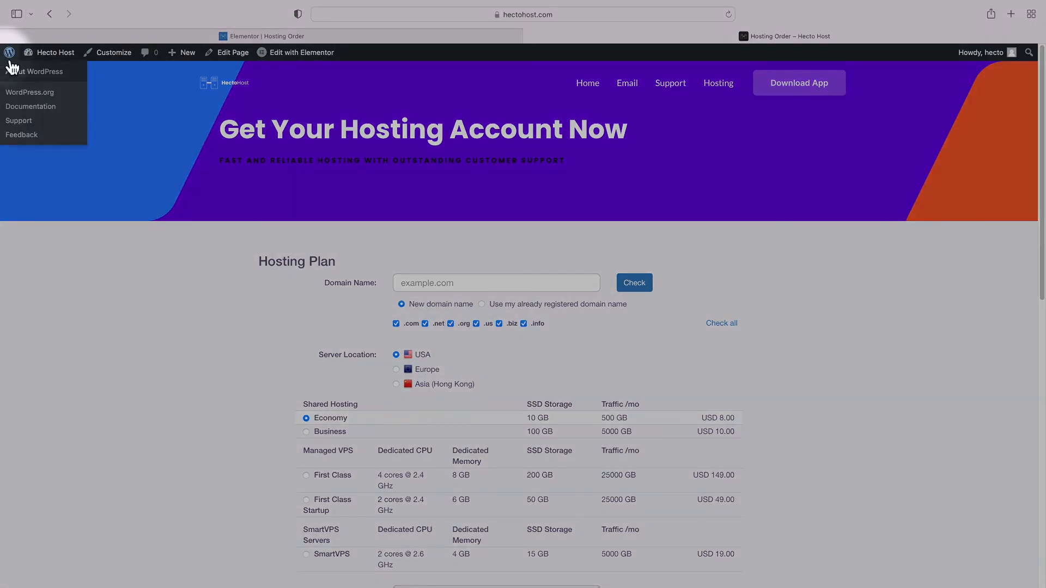
Delete the Company menu from Appearance > Menus
{"action": "left_click", "coordinate": [13, 65]}
{"action": "mouse_move", "coordinate": [75, 255]}
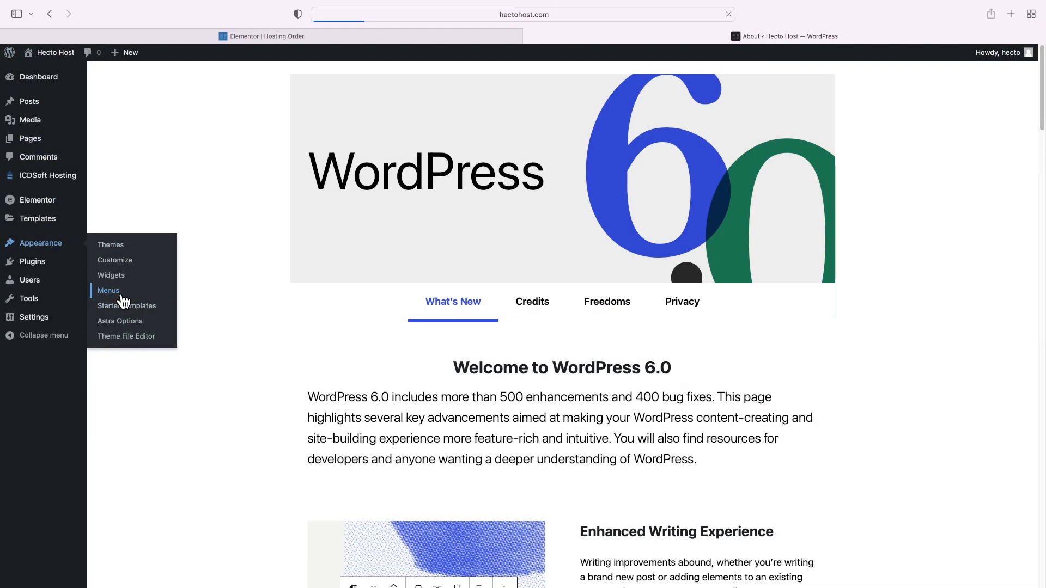
{"action": "left_click", "coordinate": [119, 292]}
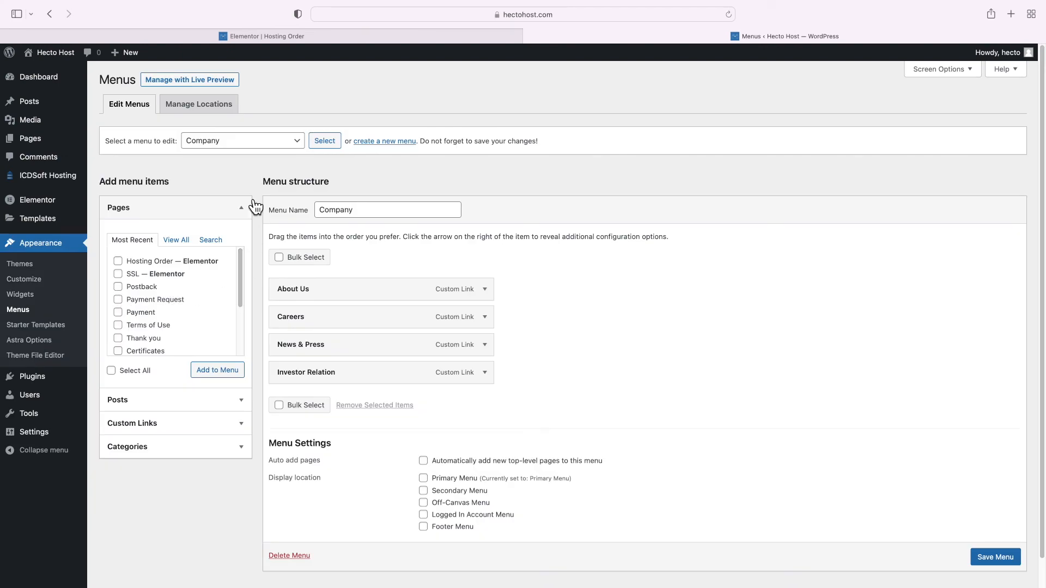
{"action": "left_click", "coordinate": [216, 145]}
{"action": "left_click", "coordinate": [226, 146]}
{"action": "left_click", "coordinate": [222, 141]}
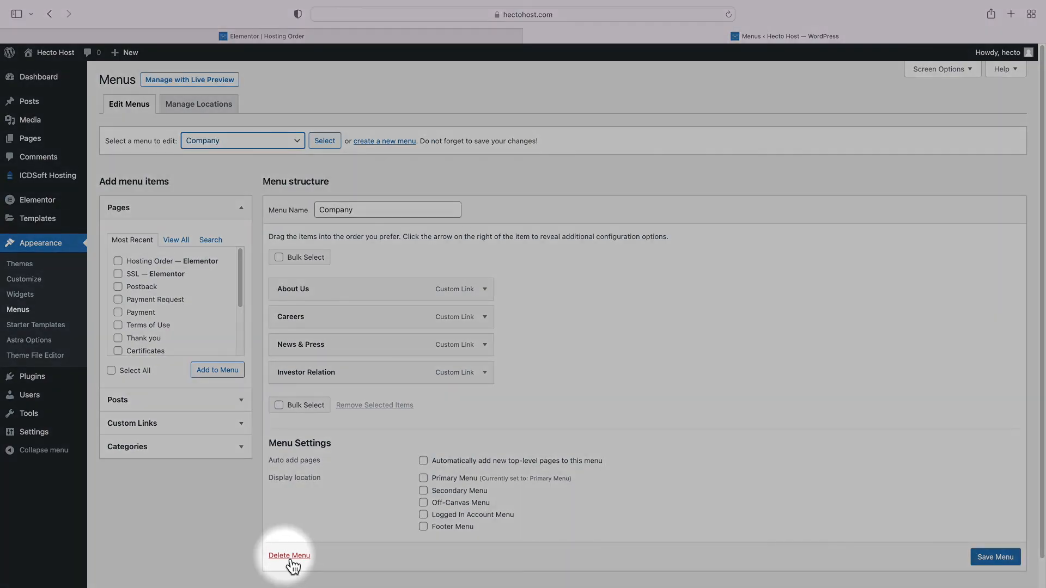
{"action": "left_click", "coordinate": [288, 558]}
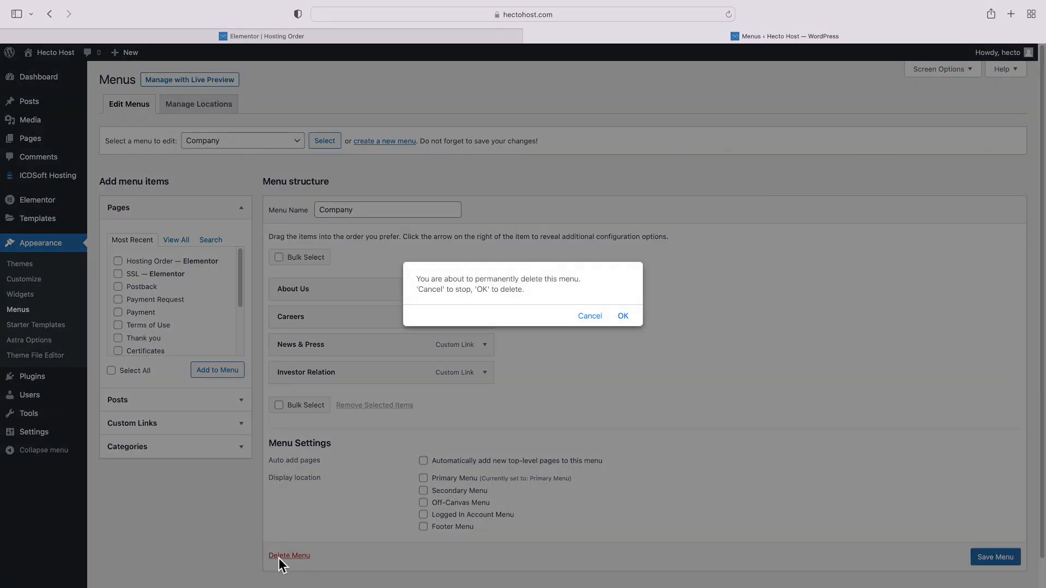
{"action": "left_click", "coordinate": [624, 317]}
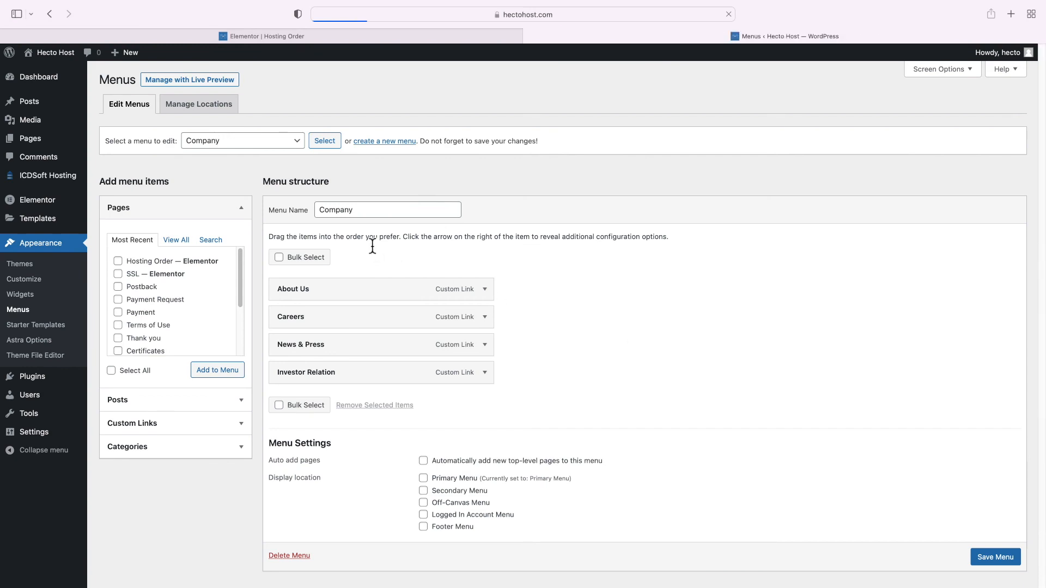
Select the Support menu and delete it as well
{"action": "left_click", "coordinate": [223, 174]}
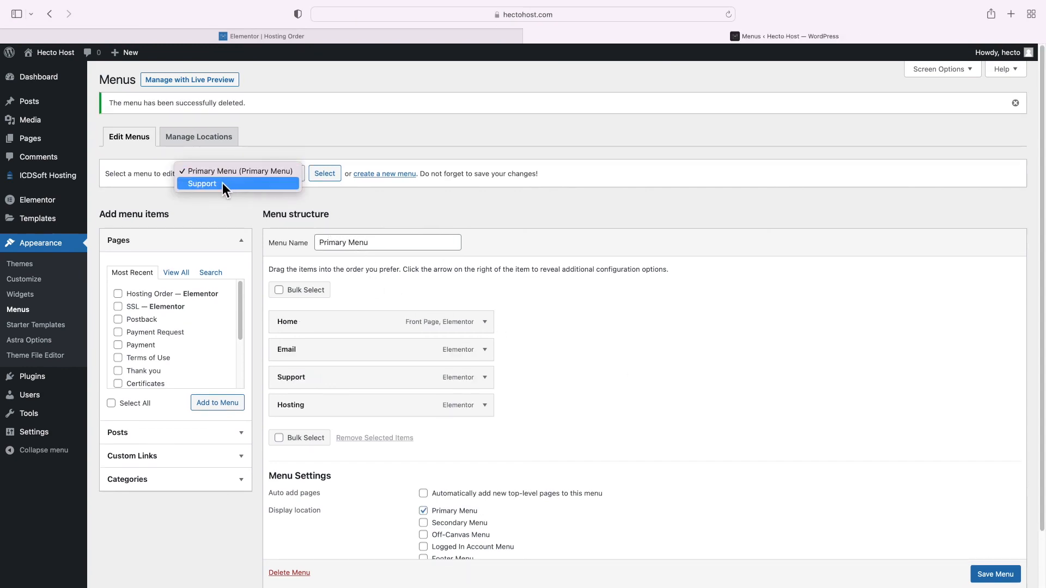
{"action": "left_click", "coordinate": [207, 186]}
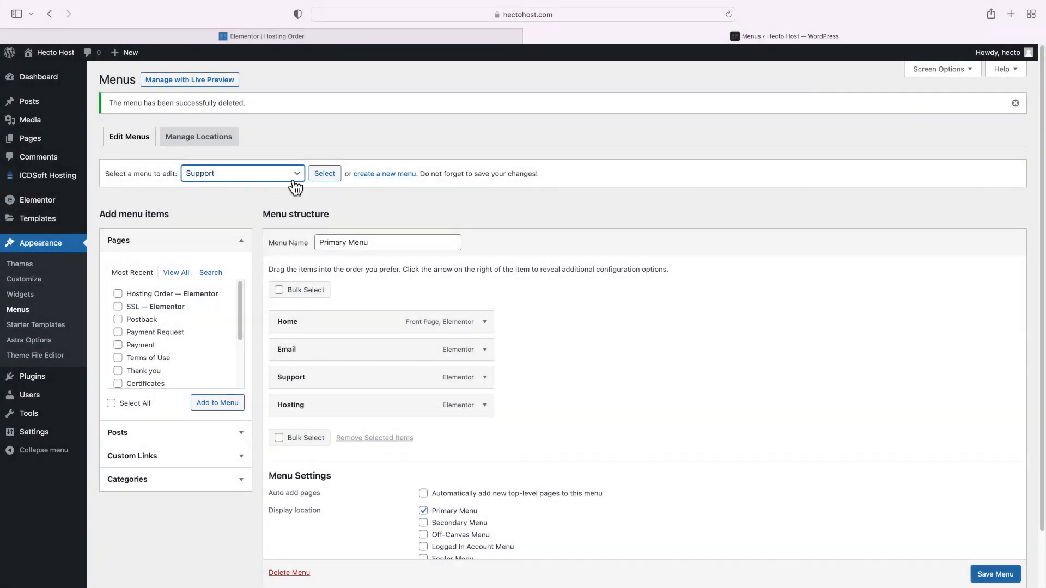
{"action": "left_click", "coordinate": [321, 177]}
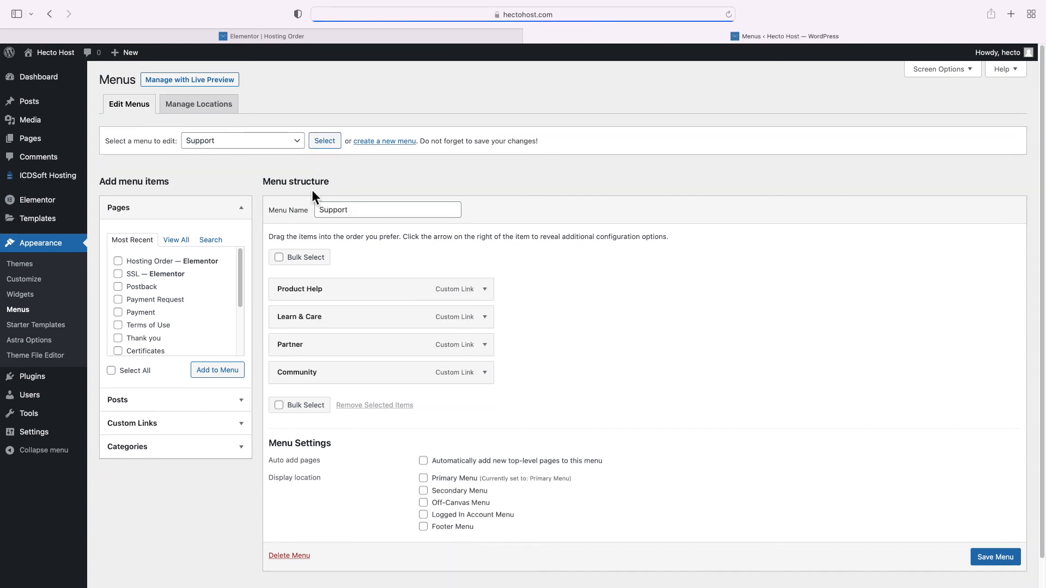
{"action": "left_click", "coordinate": [296, 554]}
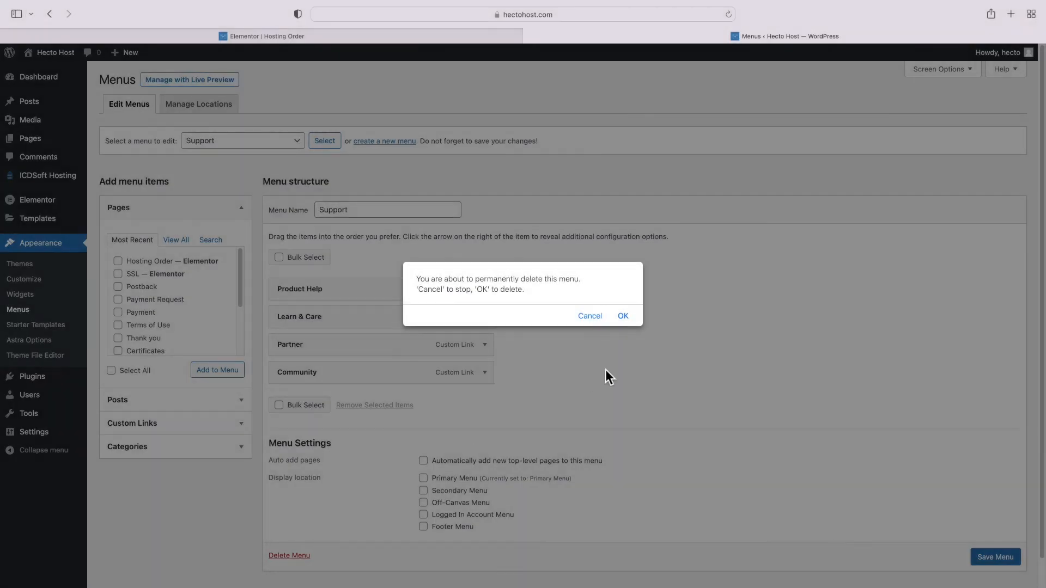
{"action": "left_click", "coordinate": [622, 314]}
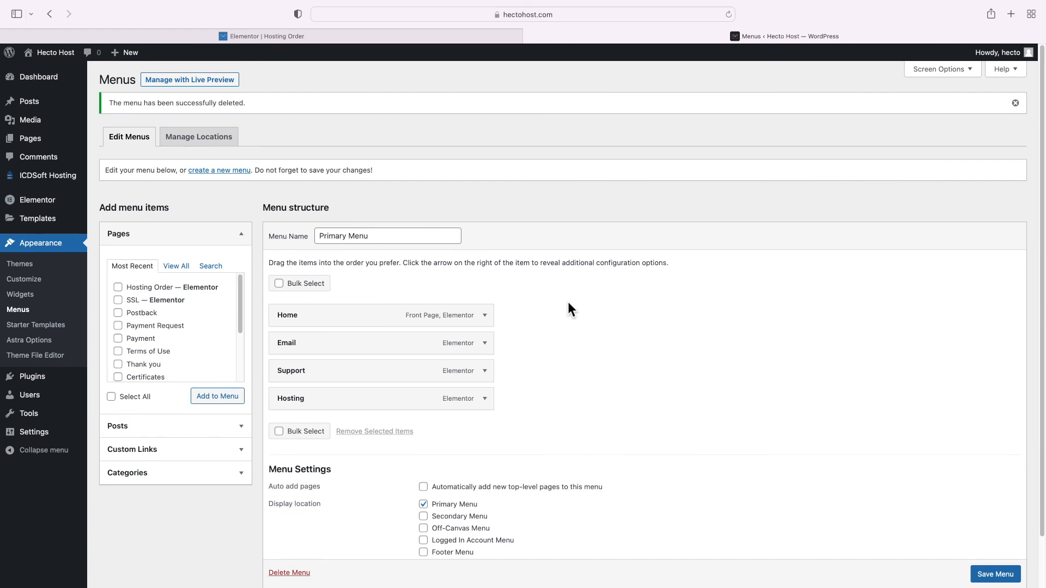
{"action": "left_click", "coordinate": [342, 241]}
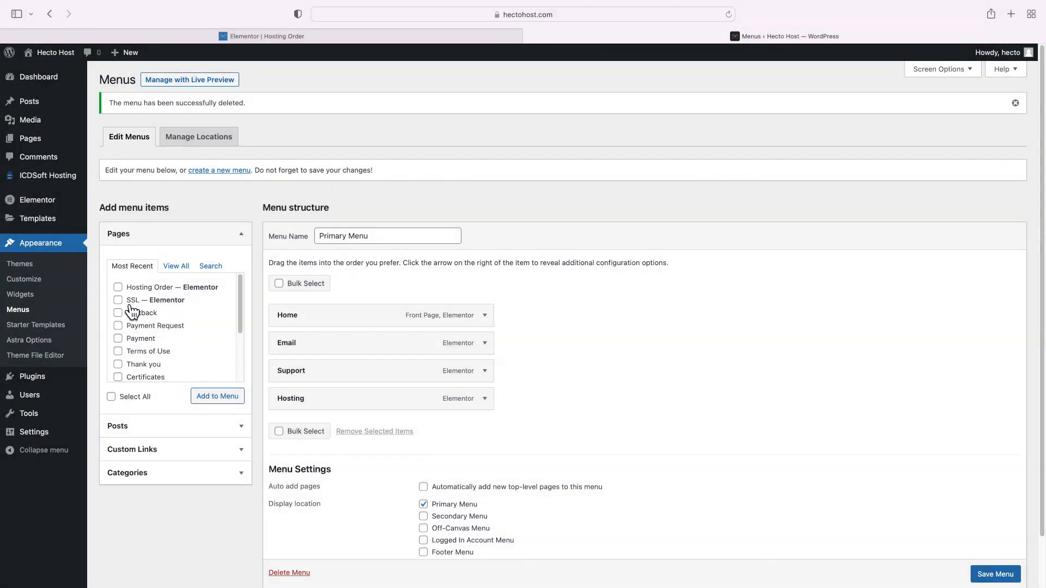
Add the SSL page to the Primary Menu, order it Home, Hosting, Email, SSL, top-level Support, and save
{"action": "left_click", "coordinate": [118, 300]}
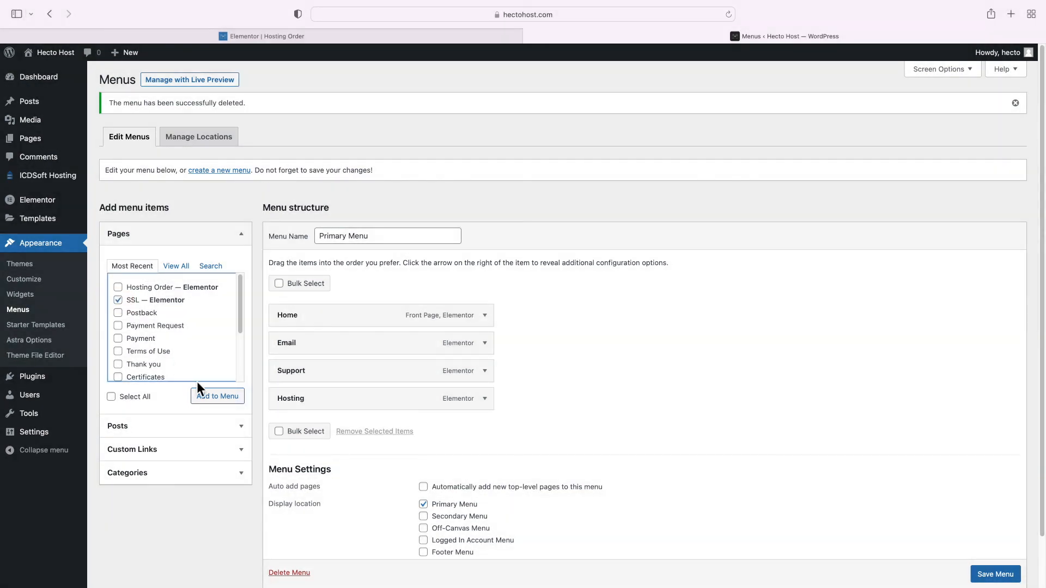
{"action": "left_click", "coordinate": [218, 399]}
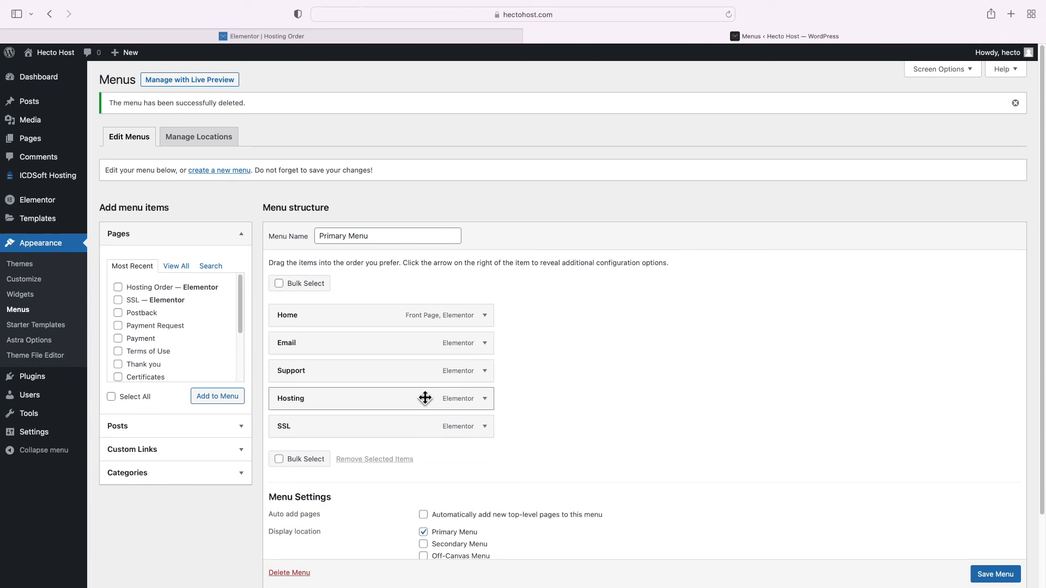
{"action": "left_click_drag", "start_coordinate": [378, 398], "coordinate": [362, 352]}
{"action": "left_click_drag", "start_coordinate": [353, 393], "coordinate": [373, 425]}
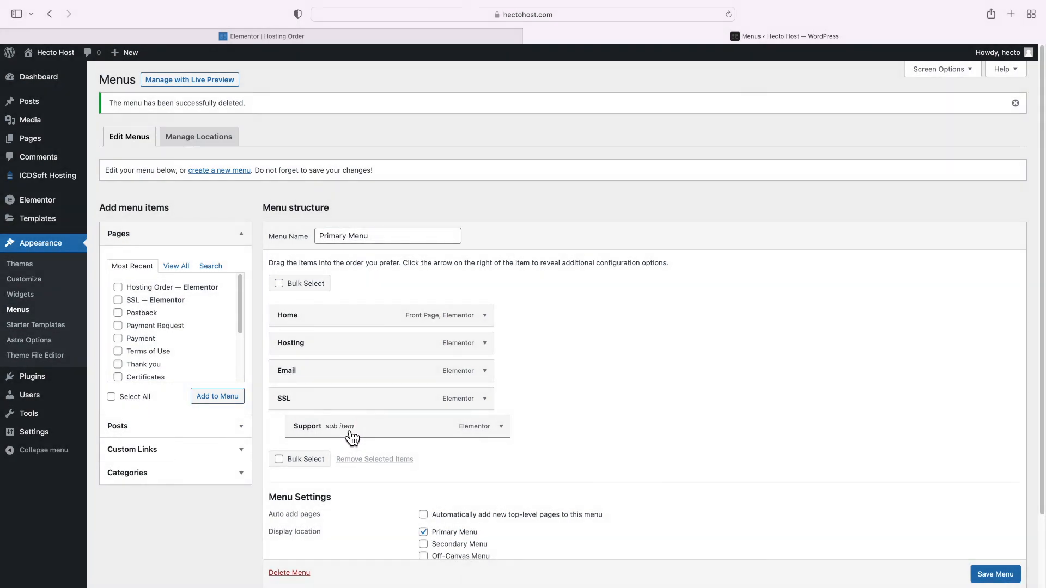
{"action": "left_click_drag", "start_coordinate": [351, 434], "coordinate": [344, 434]}
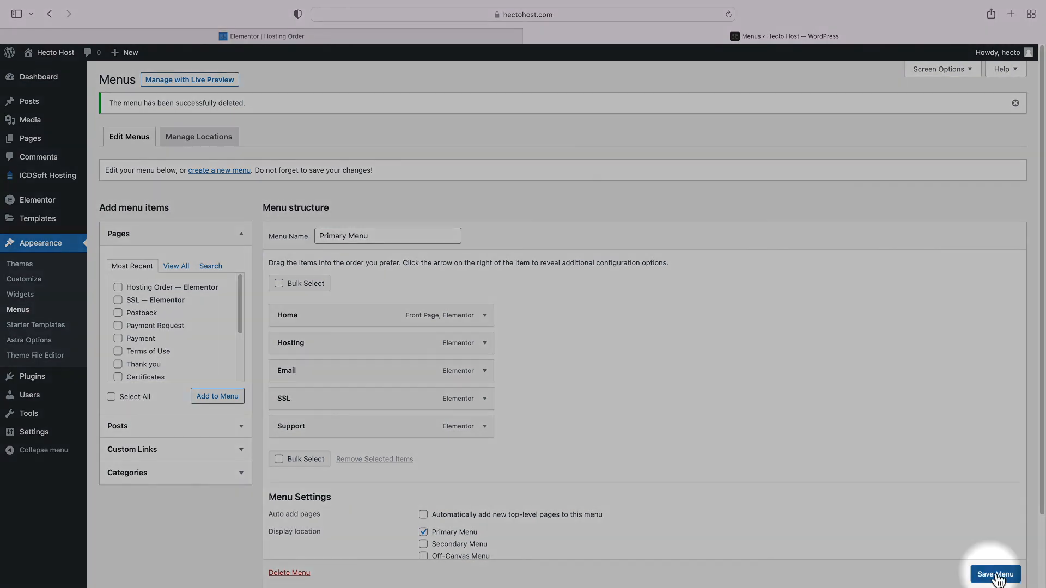
{"action": "left_click", "coordinate": [995, 574]}
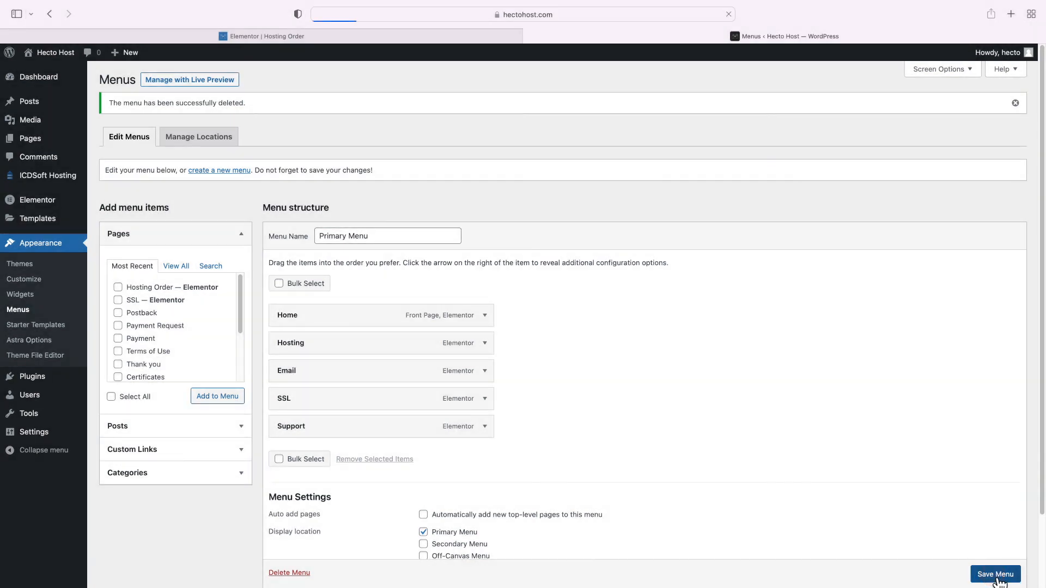
Reload the live homepage to check its Home, Hosting, Email, SSL, Support menu, then return to admin
{"action": "mouse_move", "coordinate": [33, 54]}
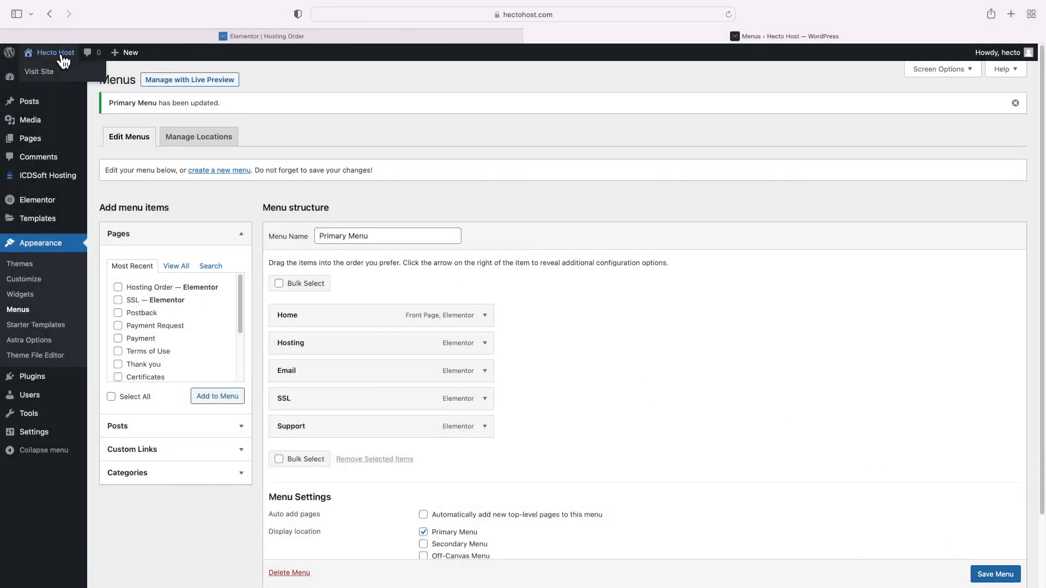
{"action": "left_click", "coordinate": [60, 74]}
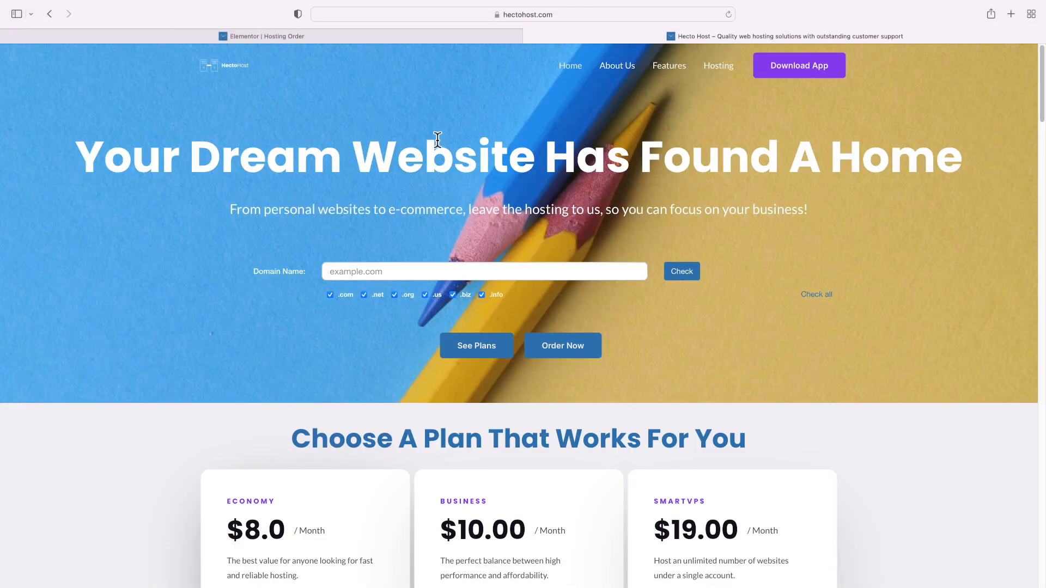
{"action": "right_click", "coordinate": [454, 118]}
{"action": "left_click", "coordinate": [471, 132]}
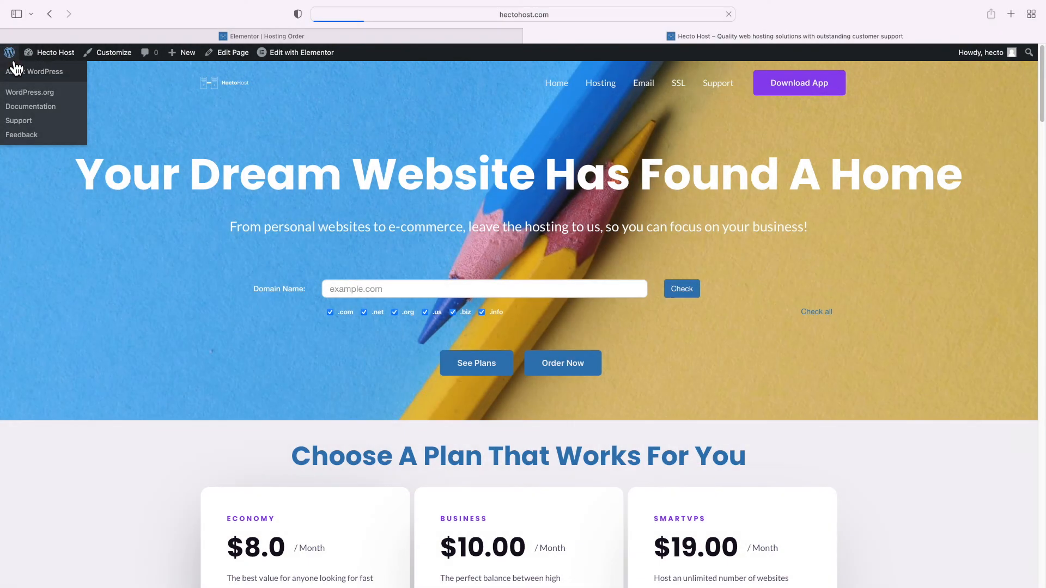
{"action": "left_click", "coordinate": [12, 67]}
In Astra's header builder, change the header button text to 'Order' and its link to /hosting
{"action": "mouse_move", "coordinate": [60, 243]}
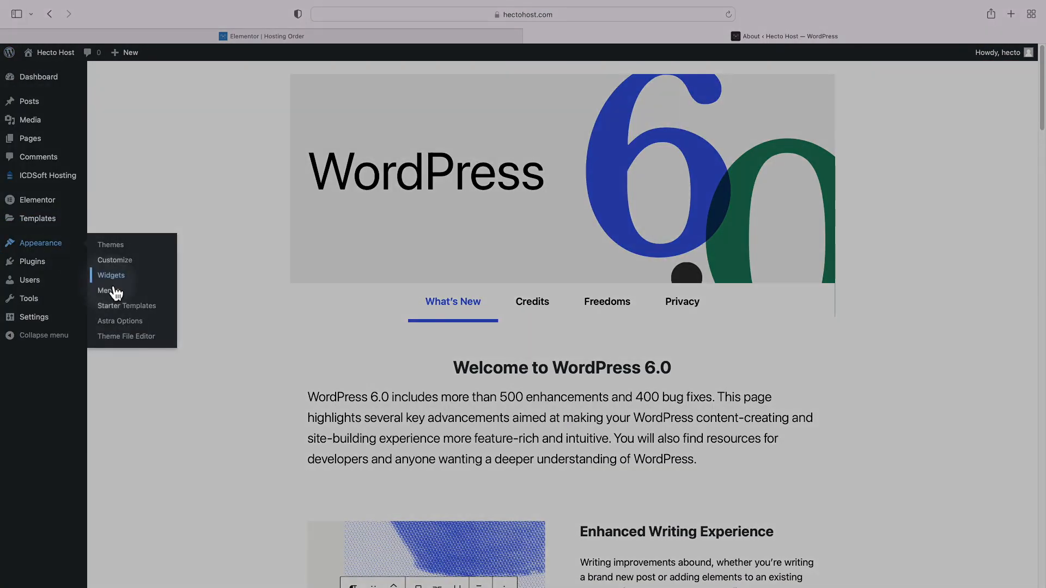
{"action": "left_click", "coordinate": [130, 327]}
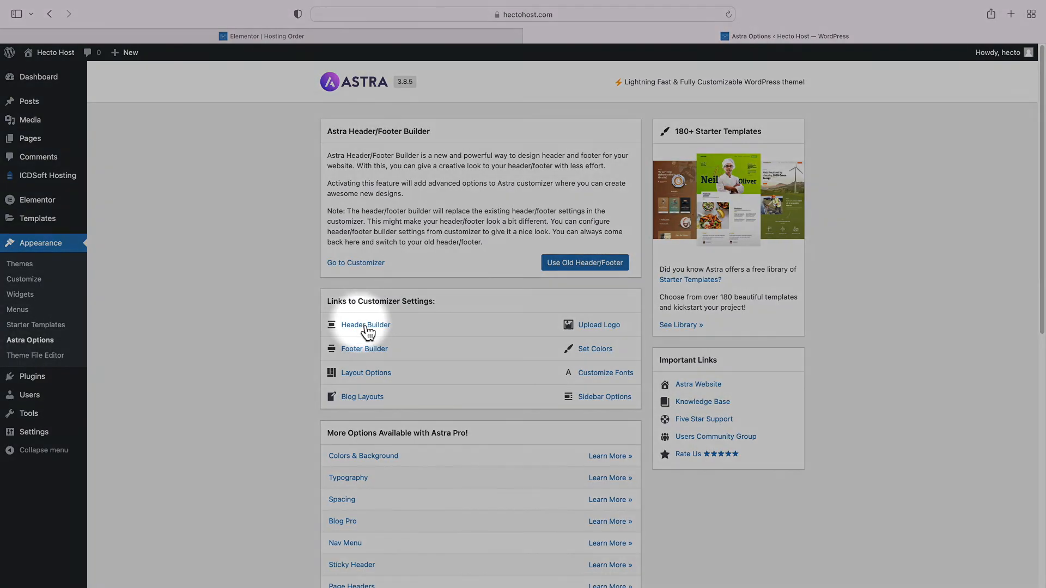
{"action": "left_click", "coordinate": [351, 325]}
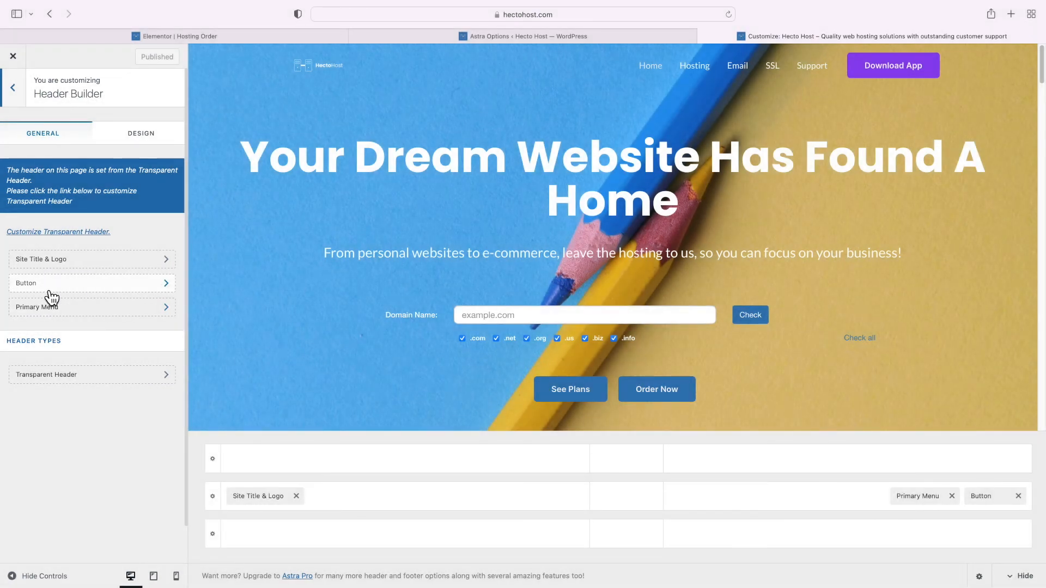
{"action": "left_click", "coordinate": [50, 291]}
{"action": "triple_click", "coordinate": [52, 180]}
{"action": "type", "text": "Order"}
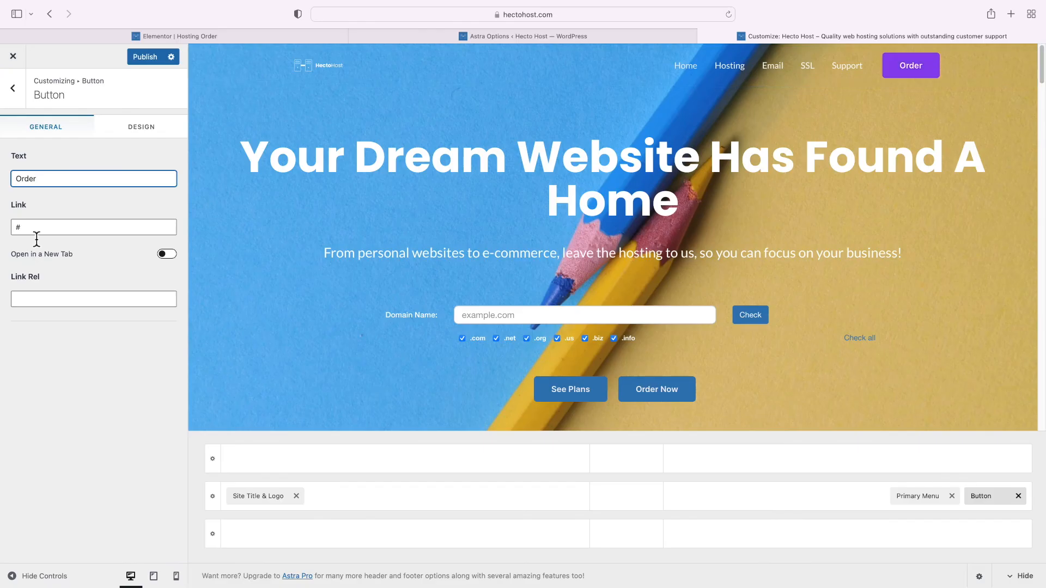
{"action": "triple_click", "coordinate": [35, 227]}
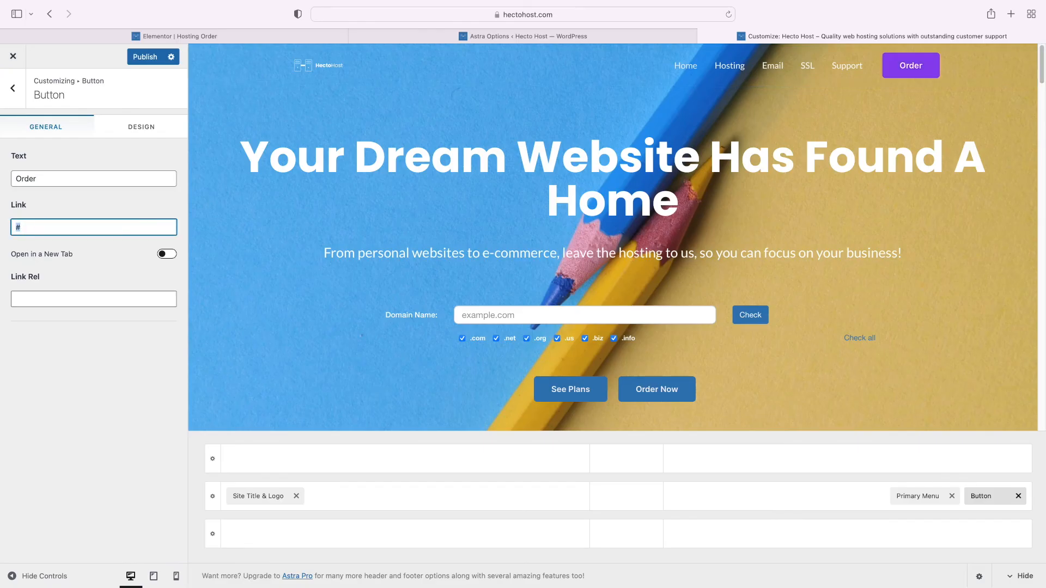
{"action": "type", "text": "/hosting-order"}
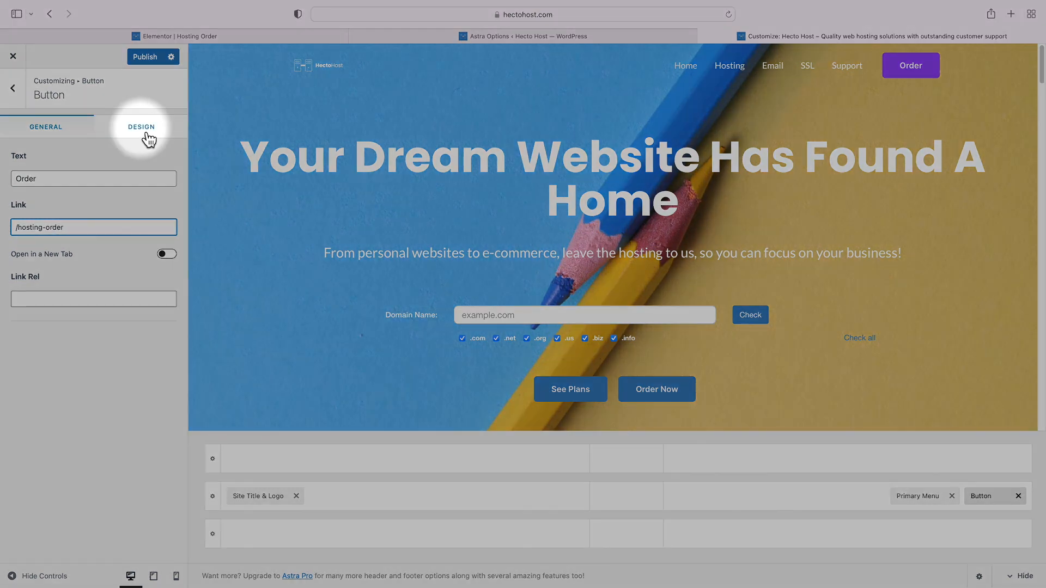
Give the button a #6300E2 purple hover background and publish the changes
{"action": "left_click", "coordinate": [143, 133]}
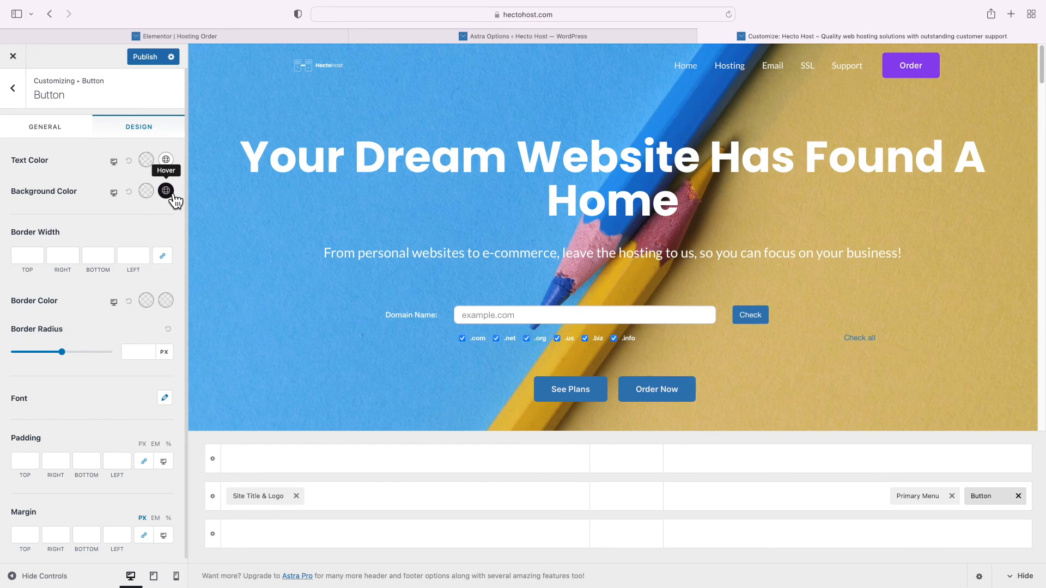
{"action": "left_click", "coordinate": [172, 196]}
{"action": "left_click", "coordinate": [50, 410]}
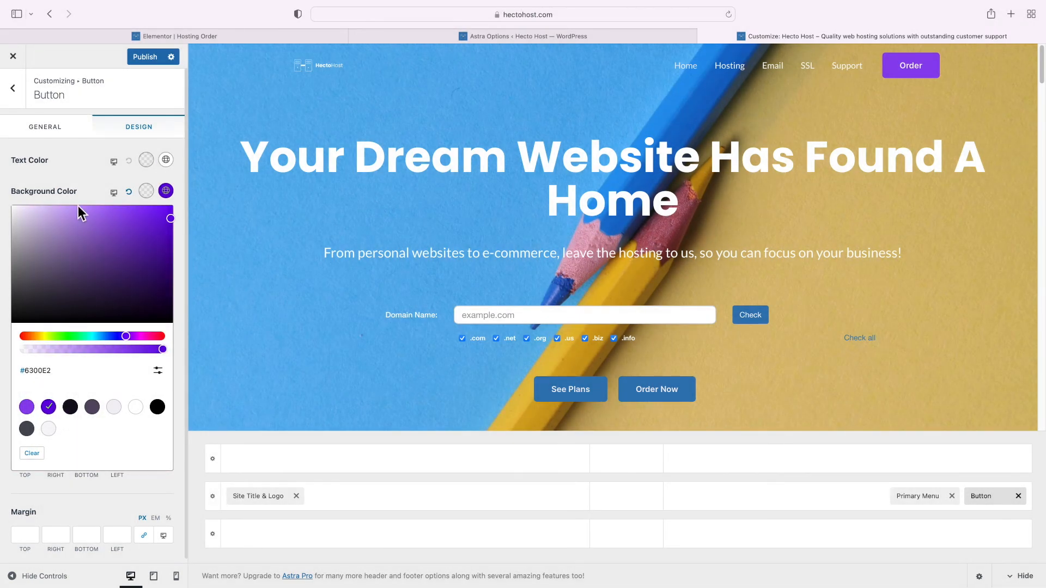
{"action": "left_click", "coordinate": [80, 188]}
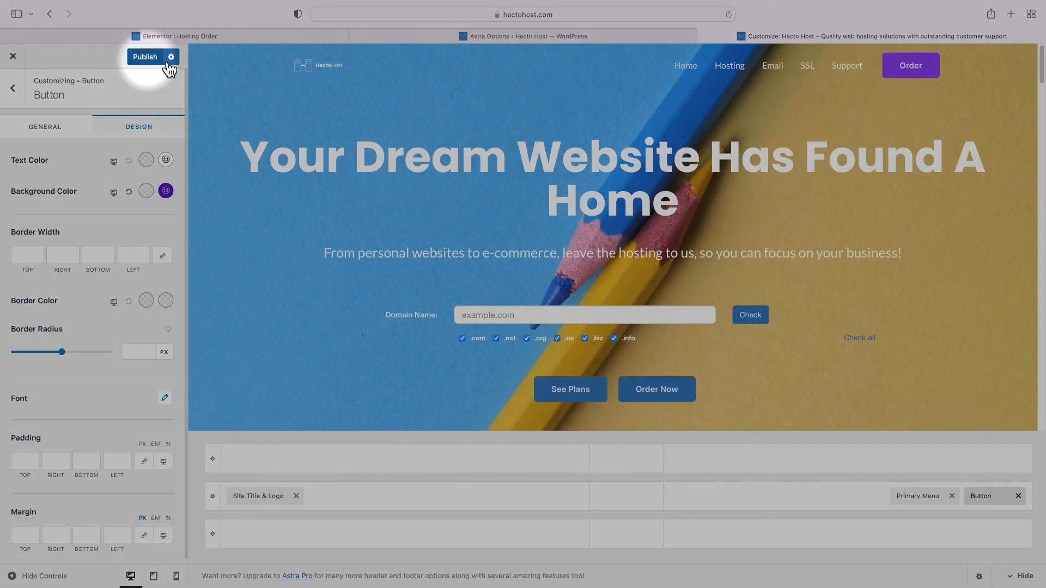
{"action": "left_click", "coordinate": [150, 58]}
Open the live site and check that the Order button leads to the Hosting Order page
{"action": "left_click", "coordinate": [22, 60]}
{"action": "mouse_move", "coordinate": [63, 70]}
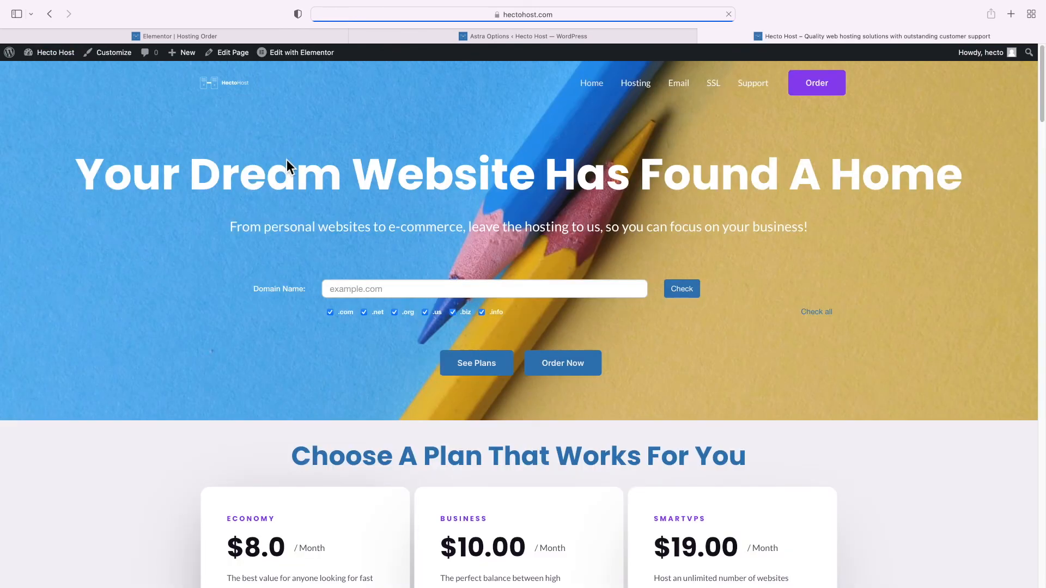
{"action": "left_click", "coordinate": [820, 90]}
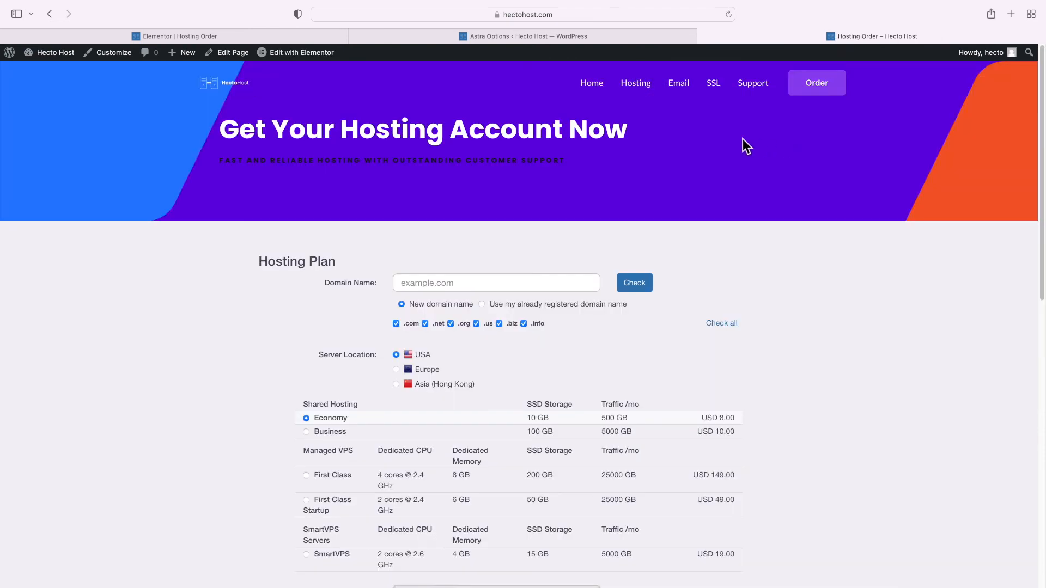
After checking the Order page footer, open Astra's Footer Builder and edit Widget 1
{"action": "scroll", "coordinate": [715, 146], "scroll_direction": "down", "scroll_amount": 15}
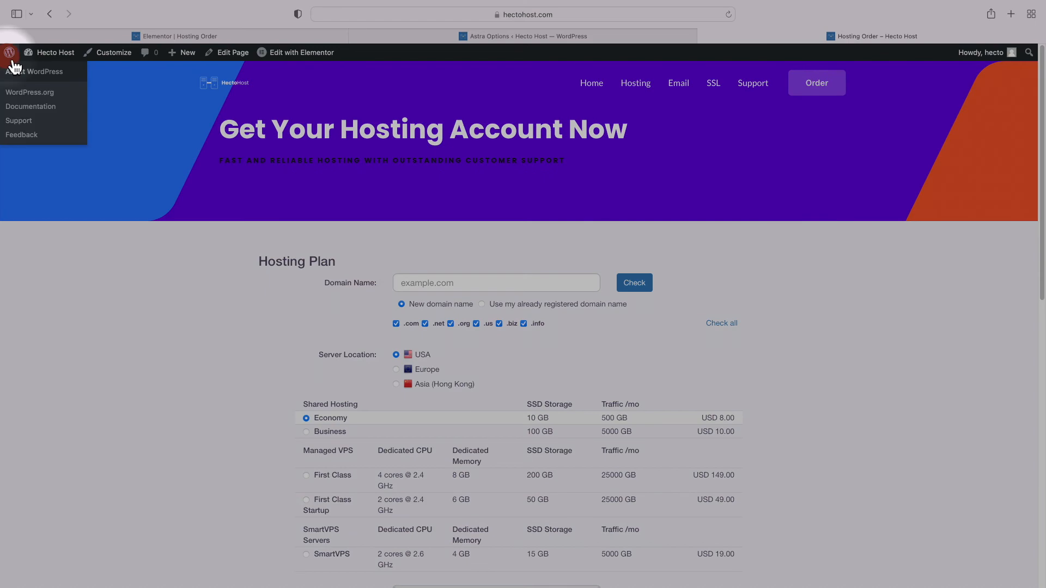
{"action": "left_click", "coordinate": [13, 66]}
{"action": "mouse_move", "coordinate": [54, 243]}
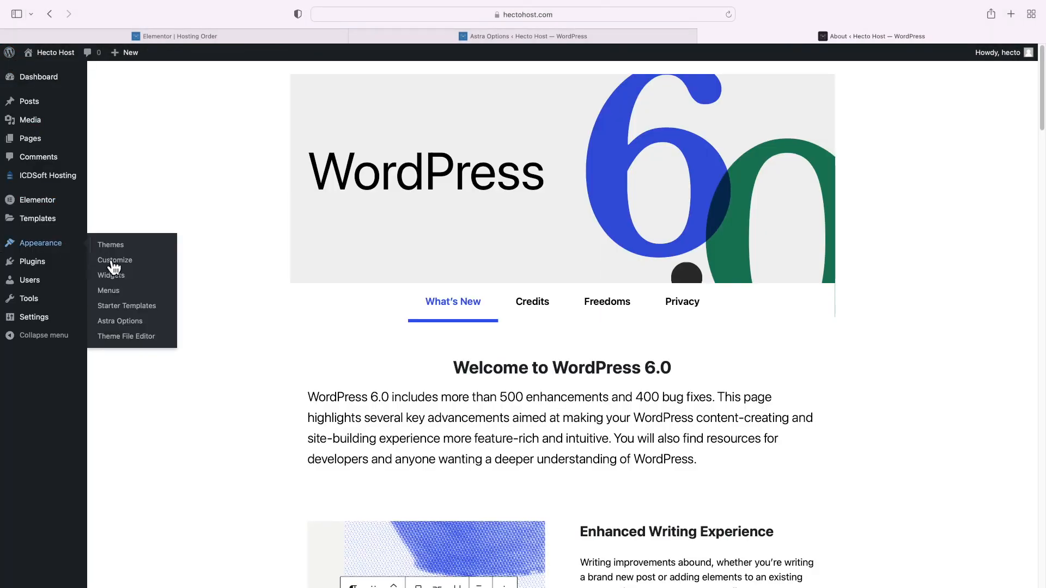
{"action": "left_click", "coordinate": [149, 326]}
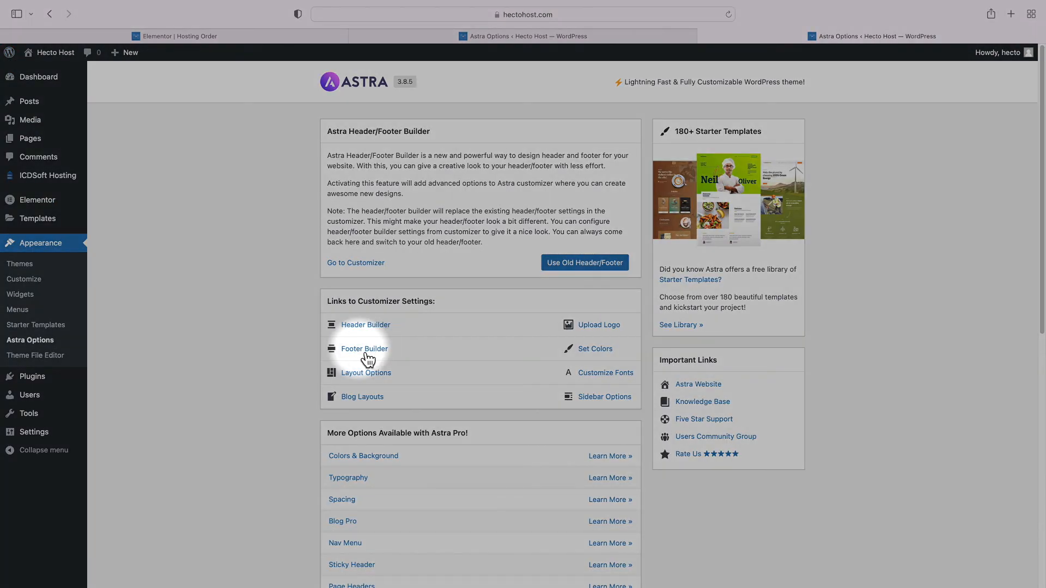
{"action": "left_click", "coordinate": [366, 352]}
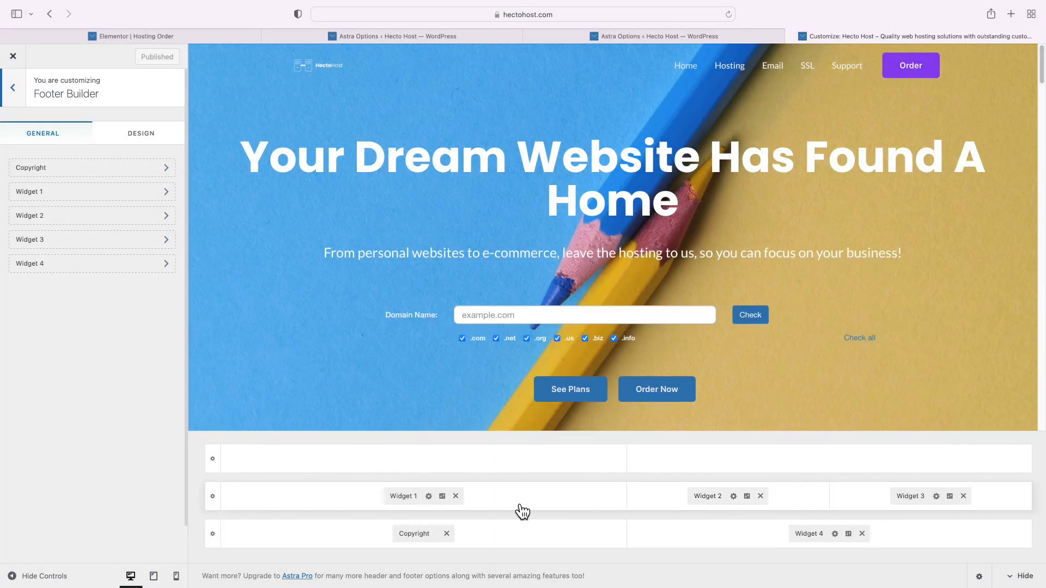
{"action": "left_click", "coordinate": [411, 496]}
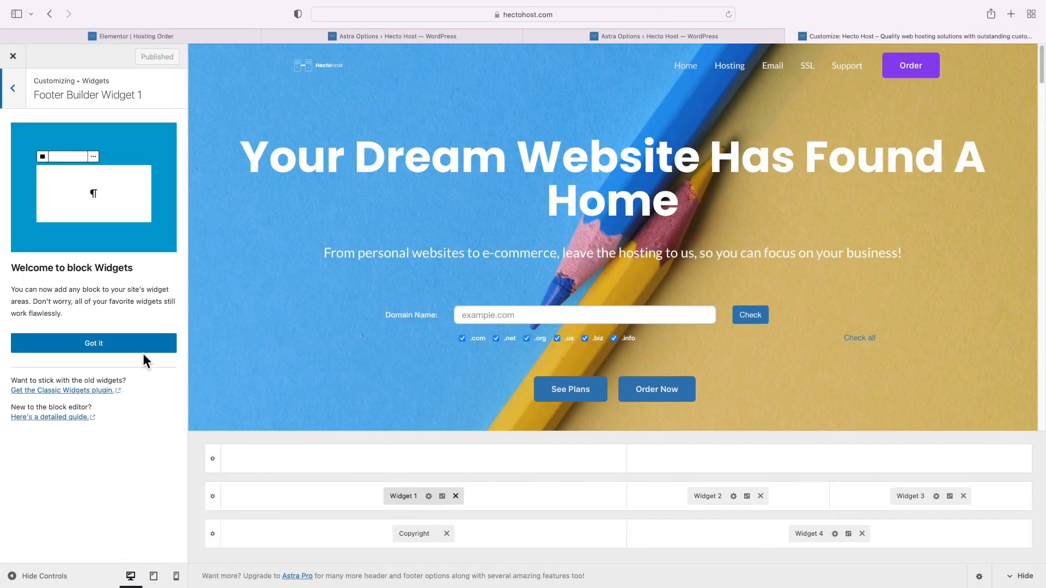
Dismiss the block widgets guide and remove the address text widget from Widget 1
{"action": "left_click", "coordinate": [145, 349]}
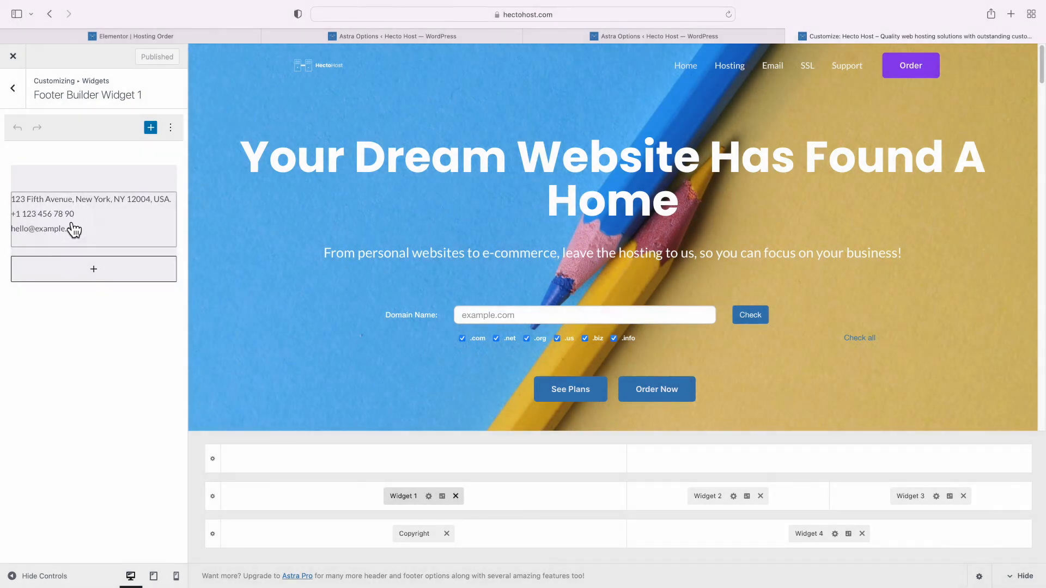
{"action": "left_click", "coordinate": [158, 214]}
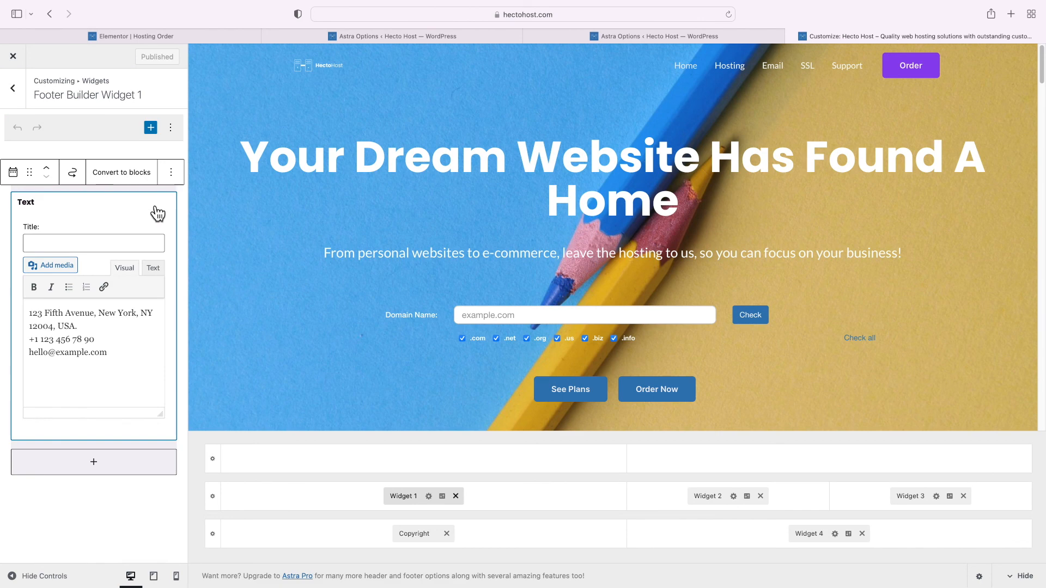
{"action": "left_click", "coordinate": [171, 173]}
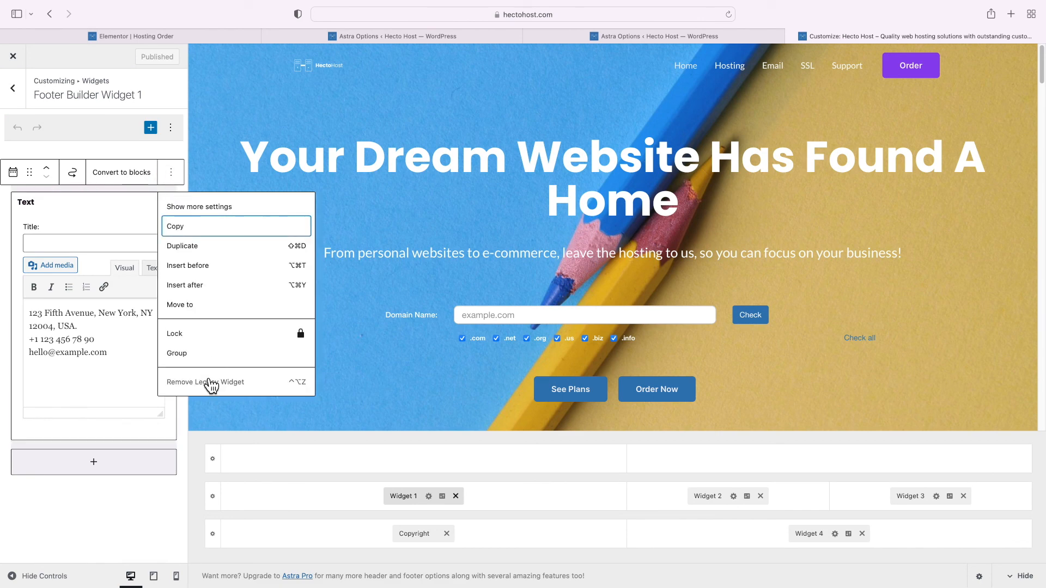
{"action": "left_click", "coordinate": [210, 384]}
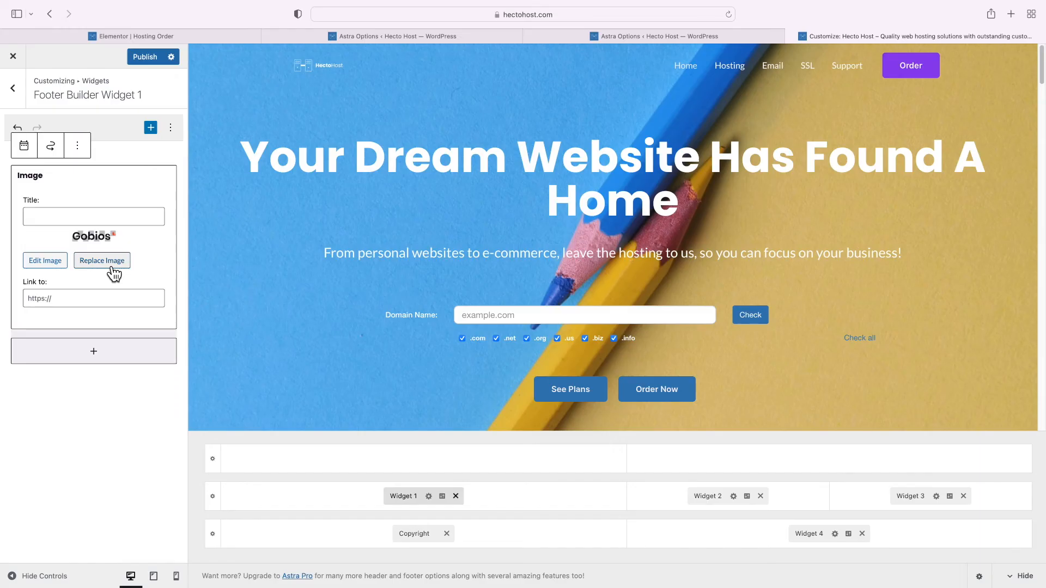
Replace the widget image with the uploaded hecto-host-logo-black.png
{"action": "left_click", "coordinate": [109, 262]}
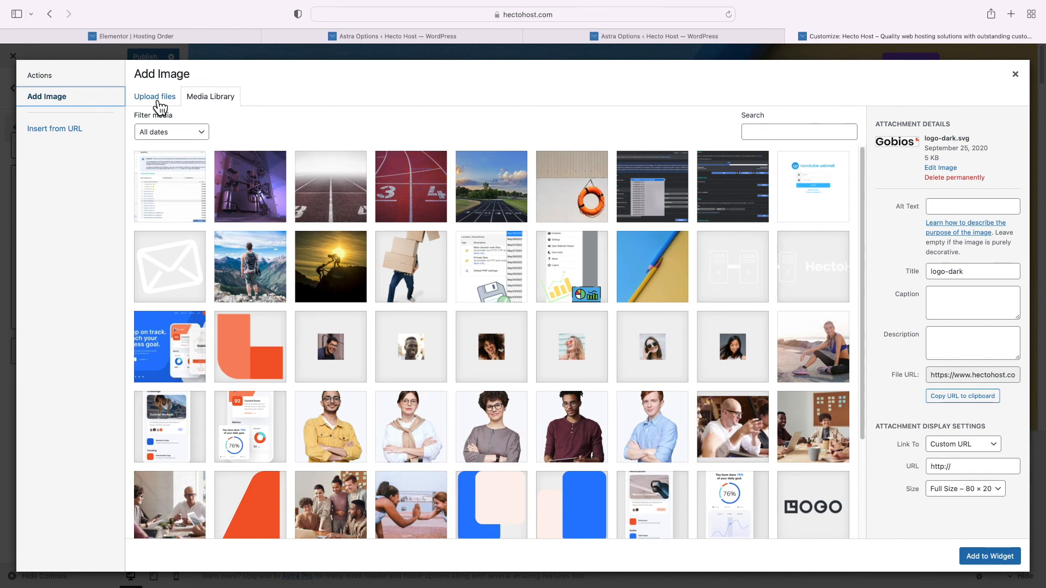
{"action": "left_click", "coordinate": [157, 98]}
{"action": "left_click", "coordinate": [545, 294]}
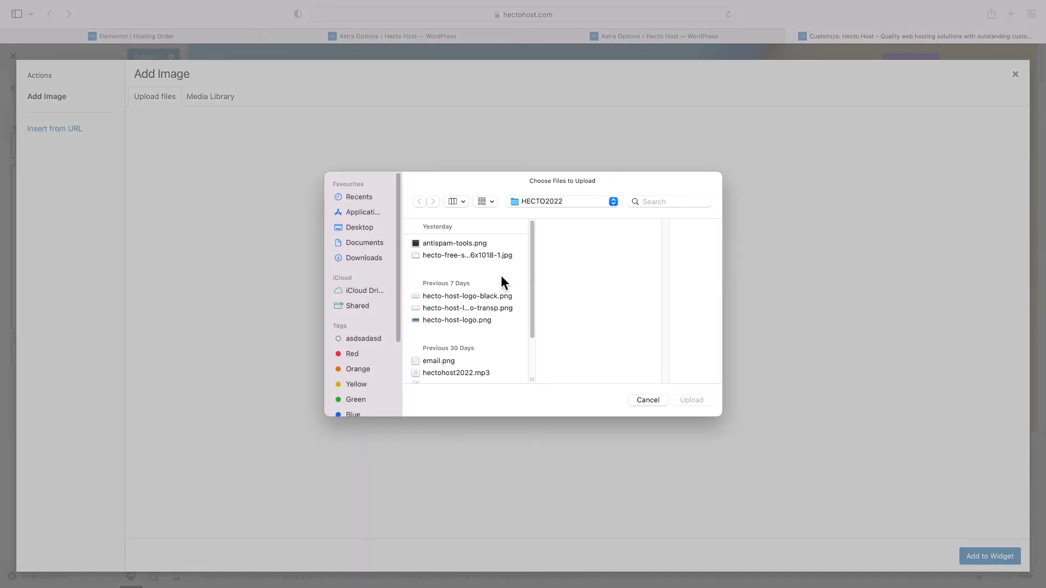
{"action": "double_click", "coordinate": [486, 298]}
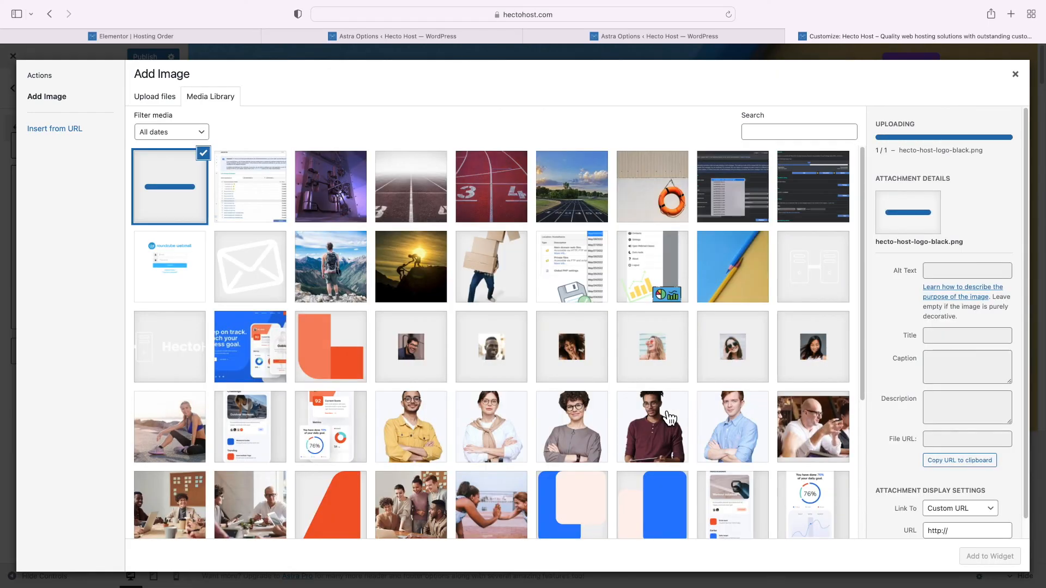
{"action": "left_click", "coordinate": [990, 557]}
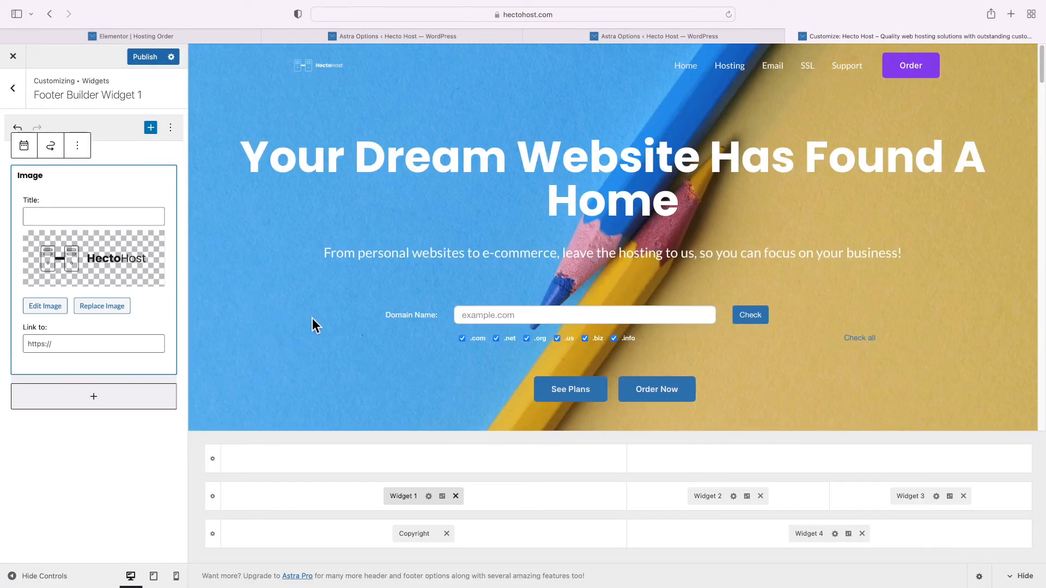
{"action": "left_click", "coordinate": [99, 344]}
{"action": "type", "text": "https://hectohost.com"}
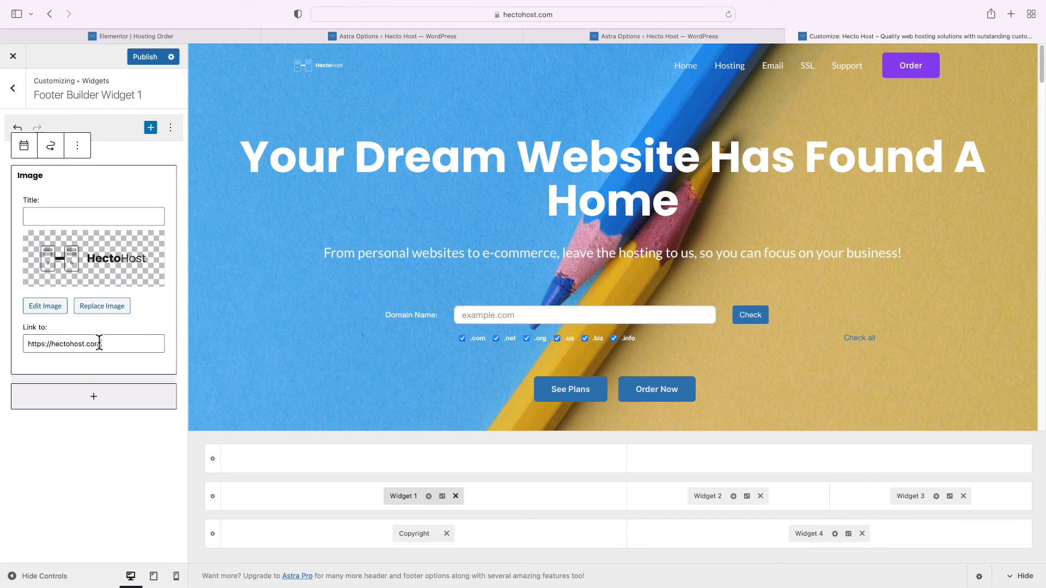
{"action": "left_click", "coordinate": [57, 312]}
{"action": "left_click", "coordinate": [255, 218]}
{"action": "left_click", "coordinate": [247, 216]}
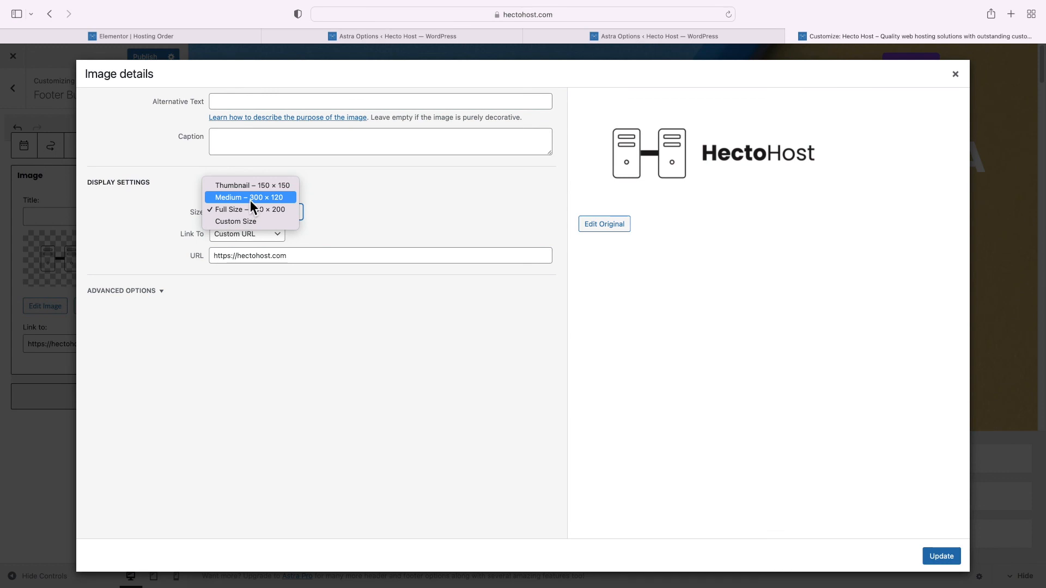
{"action": "left_click", "coordinate": [250, 201]}
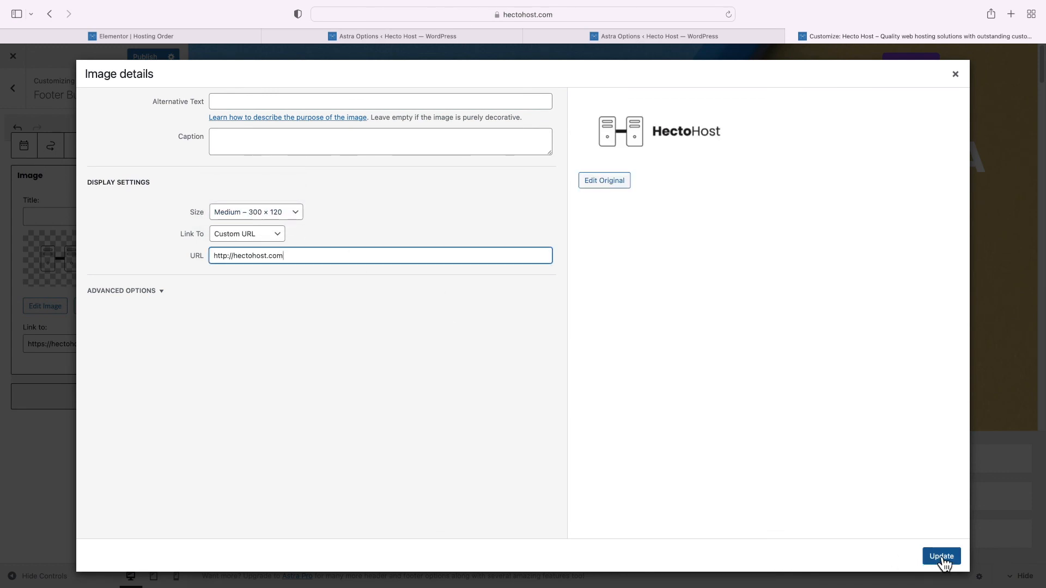
{"action": "left_click", "coordinate": [942, 558]}
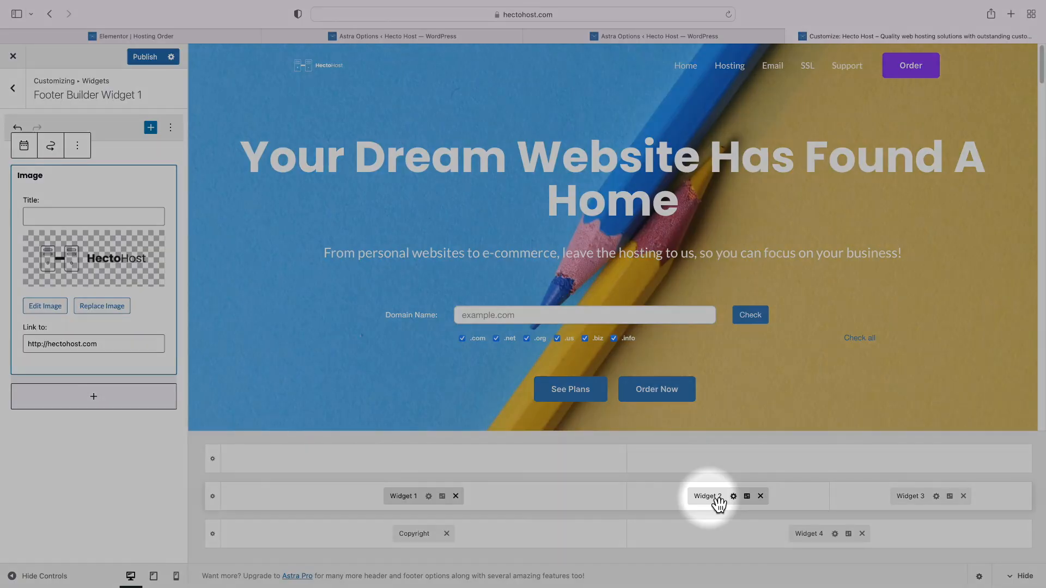
{"action": "left_click", "coordinate": [708, 497]}
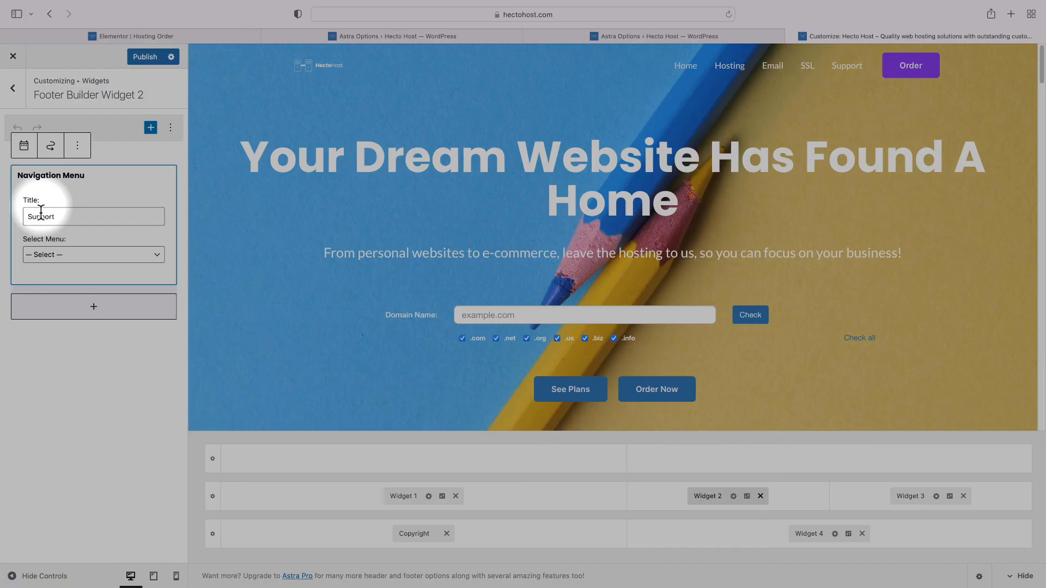
Set Widget 2 to the Primary Menu, delete its Support title, and publish
{"action": "left_click", "coordinate": [62, 254]}
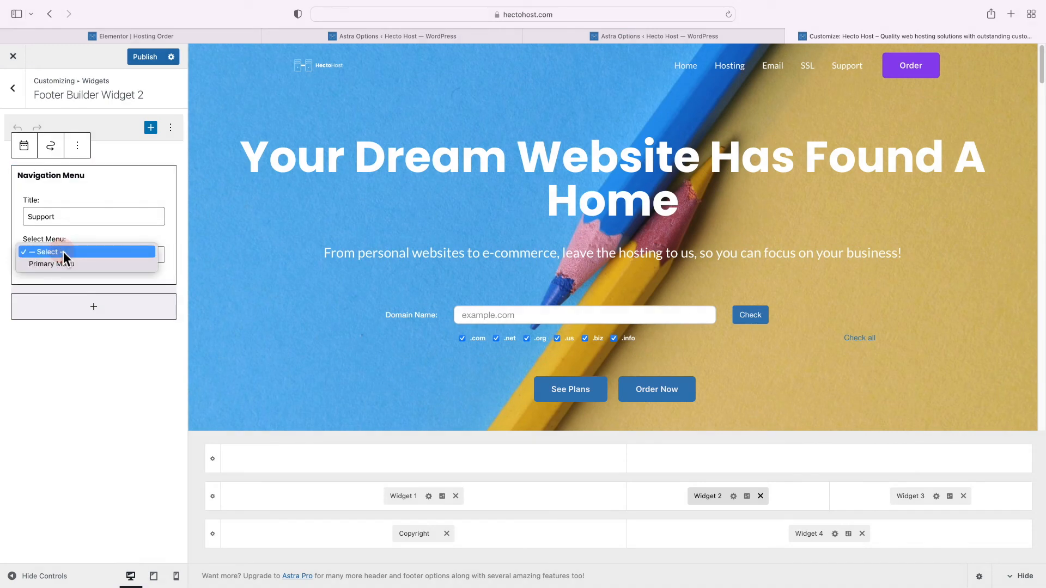
{"action": "left_click", "coordinate": [68, 263]}
{"action": "double_click", "coordinate": [65, 216]}
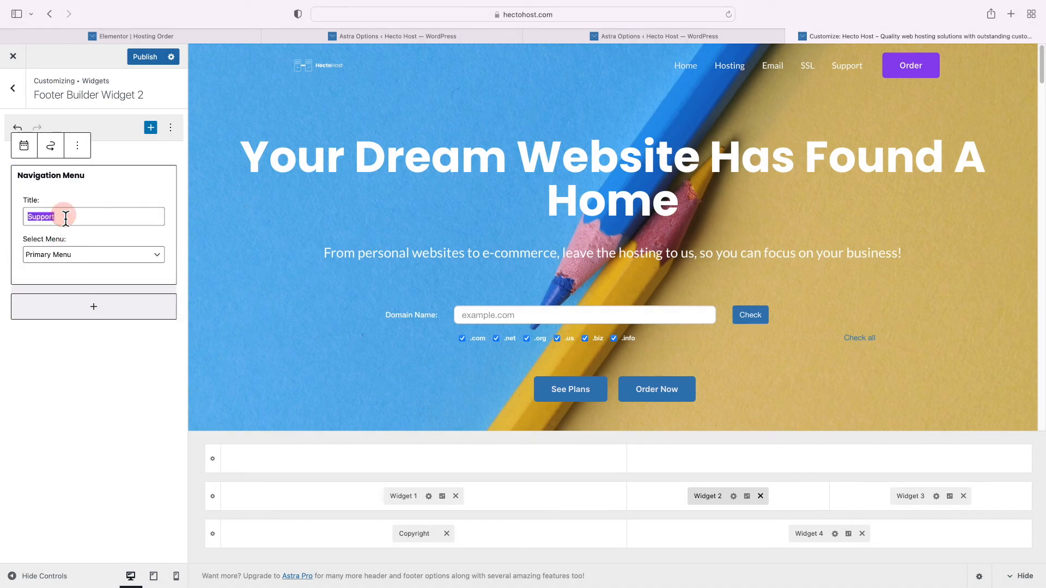
{"action": "key", "text": "BackSpace"}
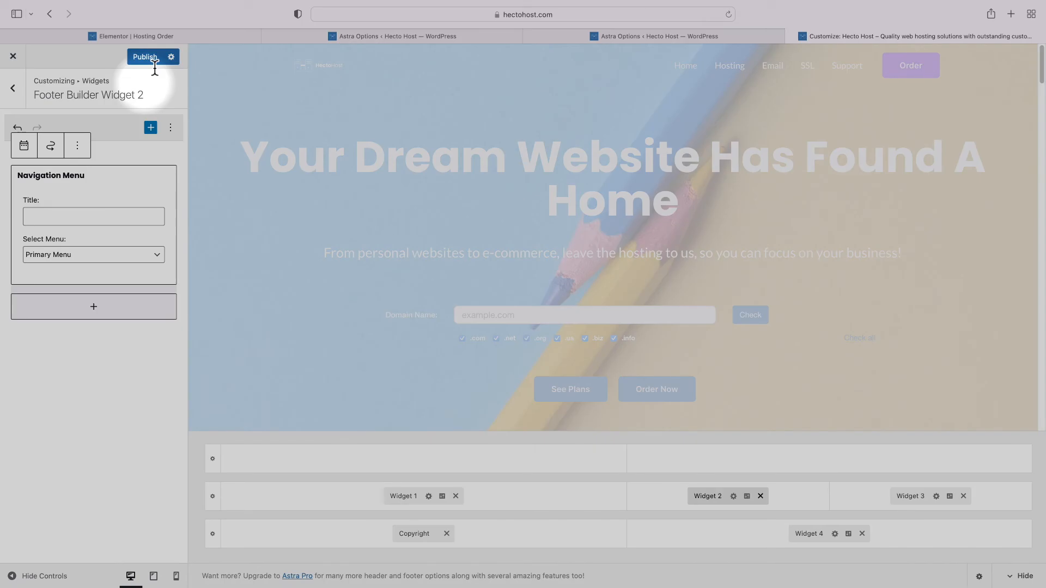
{"action": "left_click", "coordinate": [146, 58]}
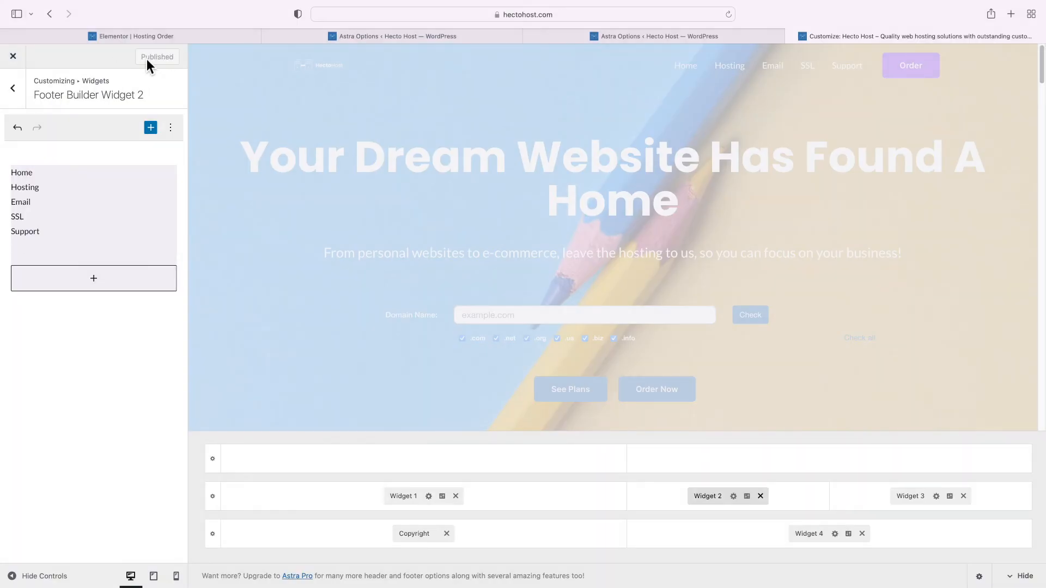
Load hectohost.com in a new tab to check the footer menu
{"action": "key", "text": "super+t"}
{"action": "type", "text": "hect"}
{"action": "key", "text": "Return"}
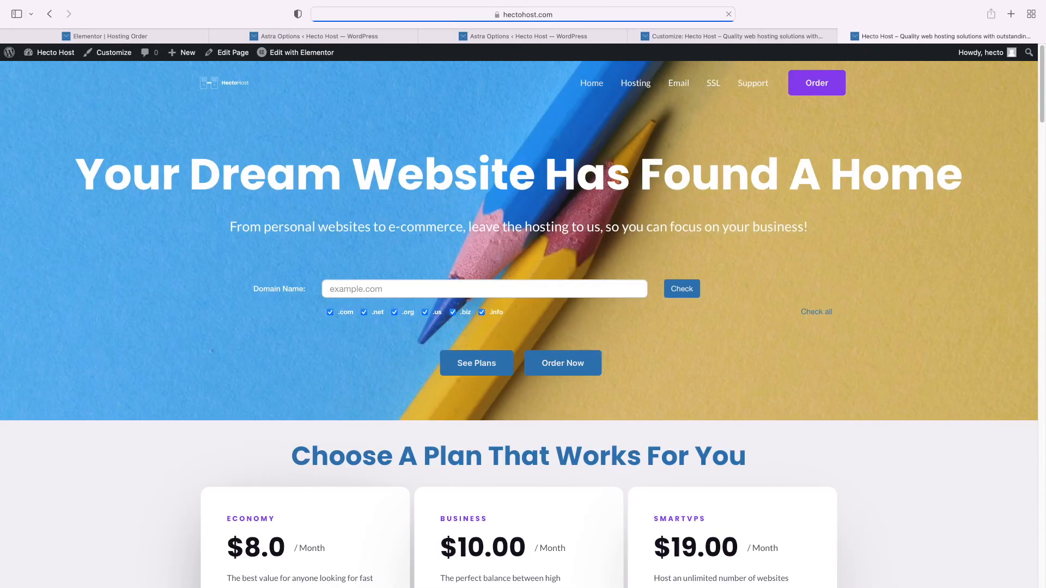
{"action": "scroll", "coordinate": [459, 206], "scroll_direction": "down", "scroll_amount": 20}
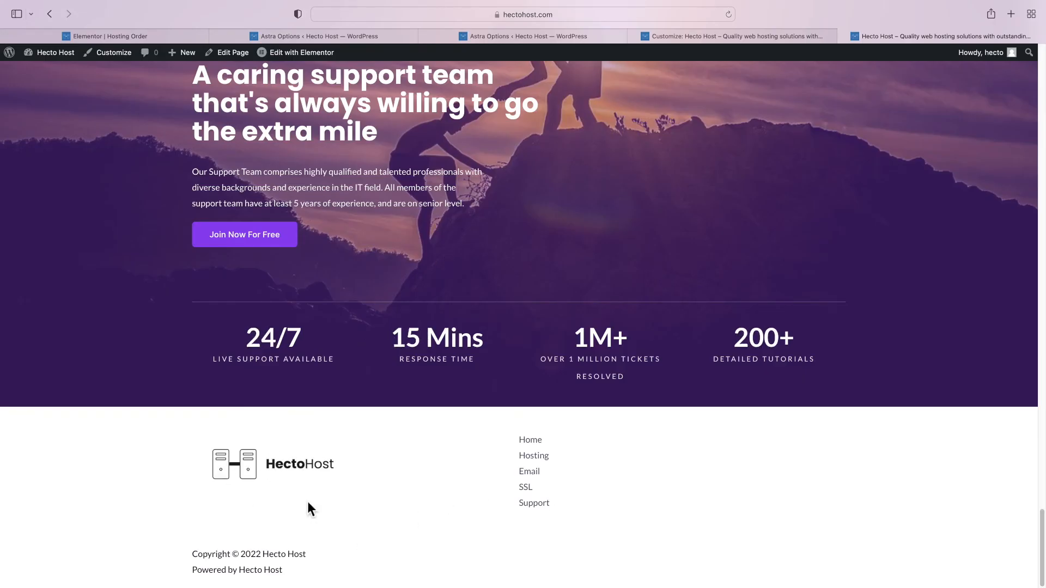
{"action": "left_click", "coordinate": [716, 38]}
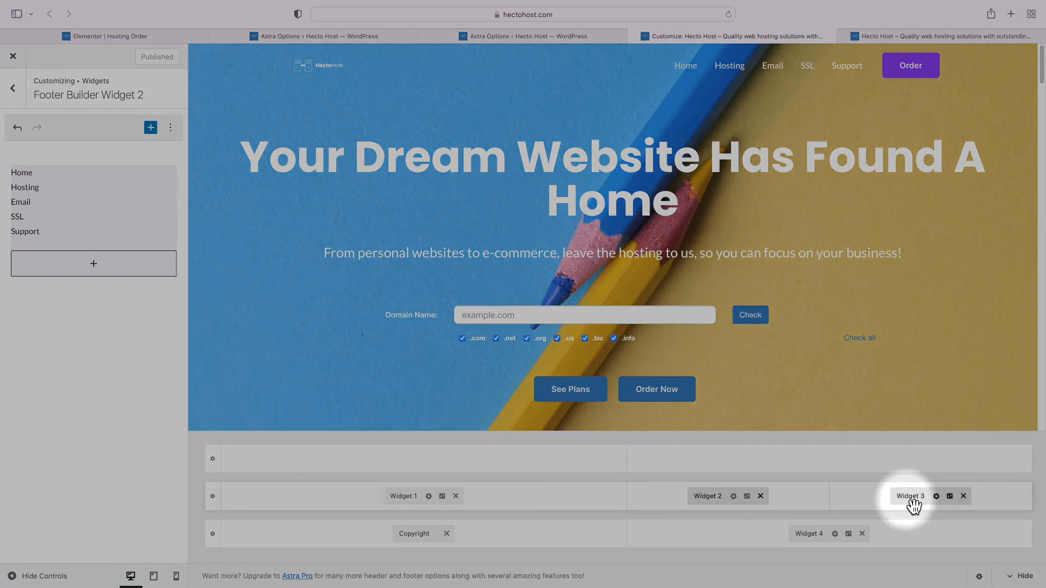
Remove the Navigation Menu block from Footer Widget 3
{"action": "left_click", "coordinate": [913, 495]}
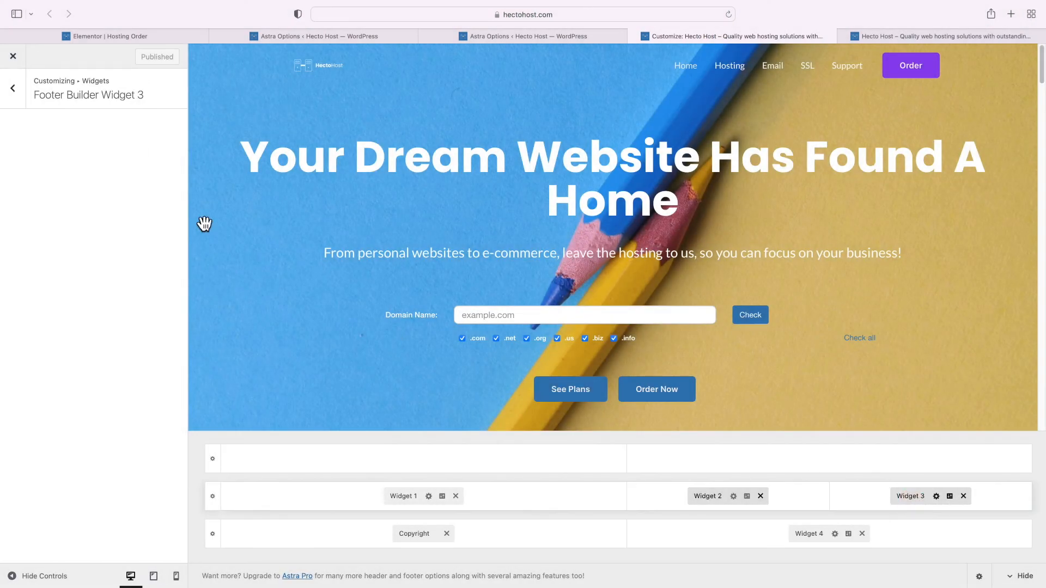
{"action": "left_click", "coordinate": [79, 183]}
{"action": "left_click", "coordinate": [79, 148]}
{"action": "left_click", "coordinate": [119, 336]}
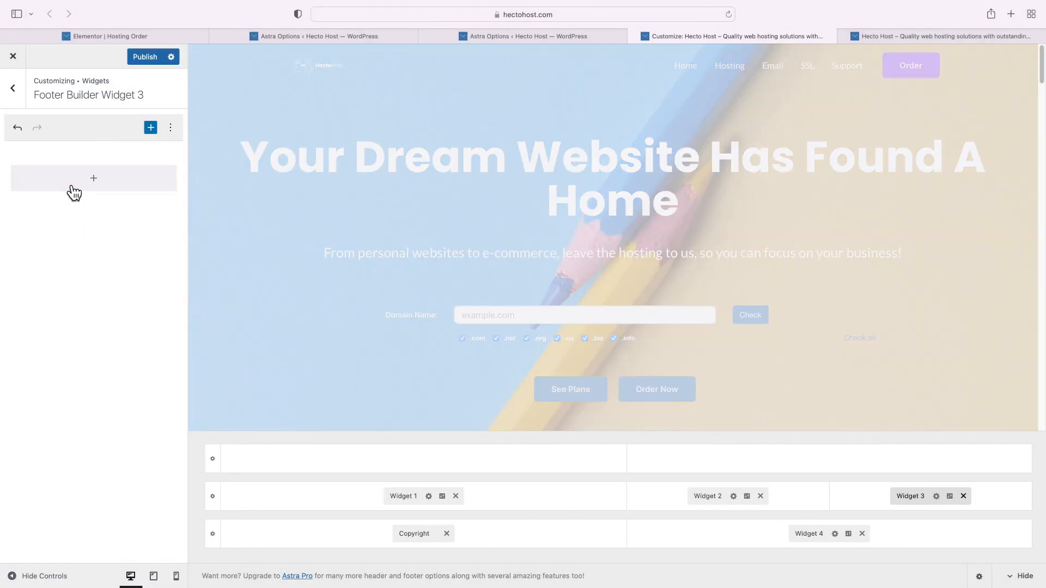
Add a Social Icons block with a Facebook icon
{"action": "left_click", "coordinate": [71, 189]}
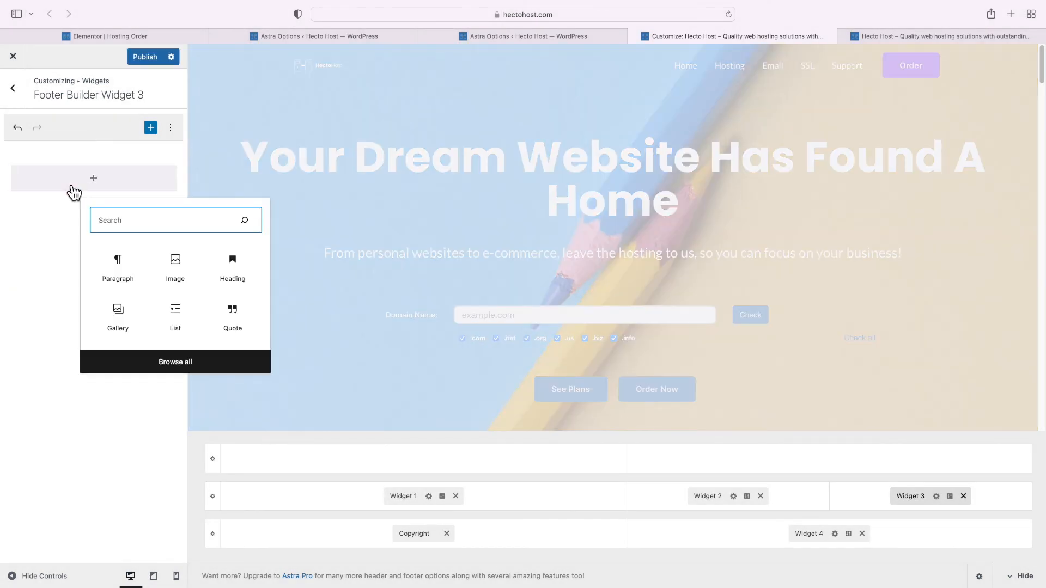
{"action": "type", "text": "soc"}
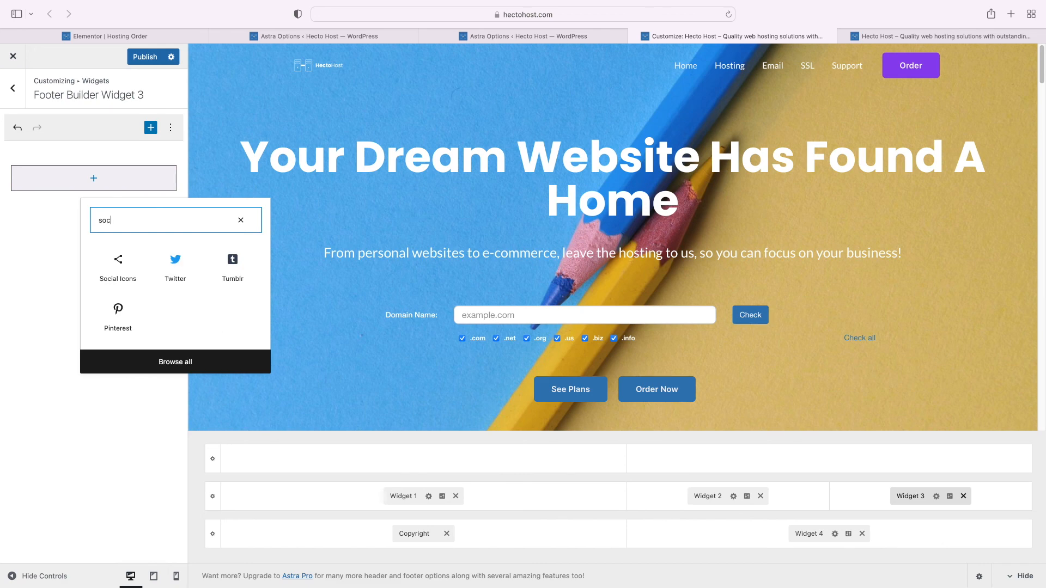
{"action": "left_click", "coordinate": [126, 276]}
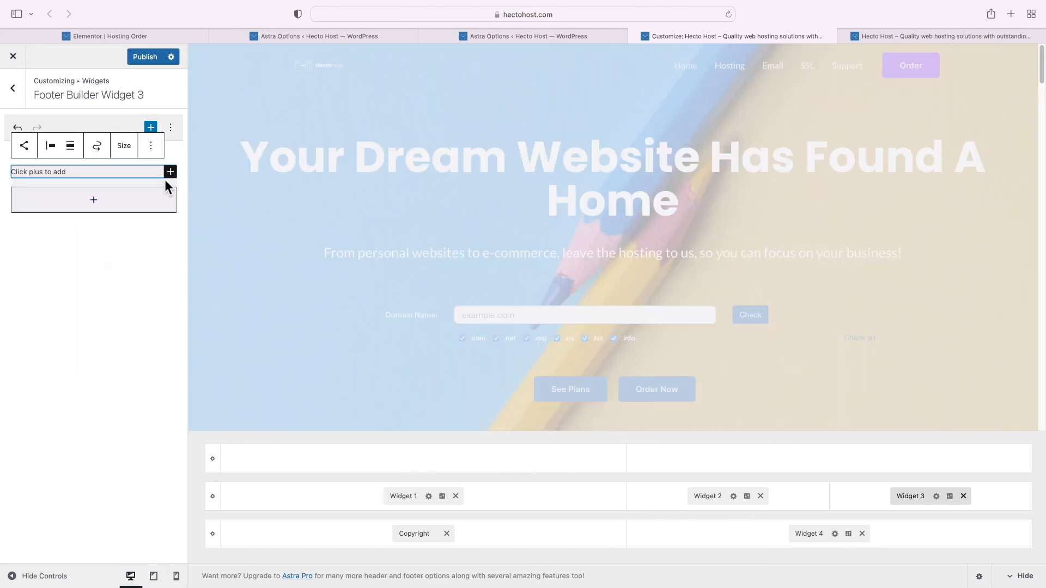
{"action": "left_click", "coordinate": [170, 172]}
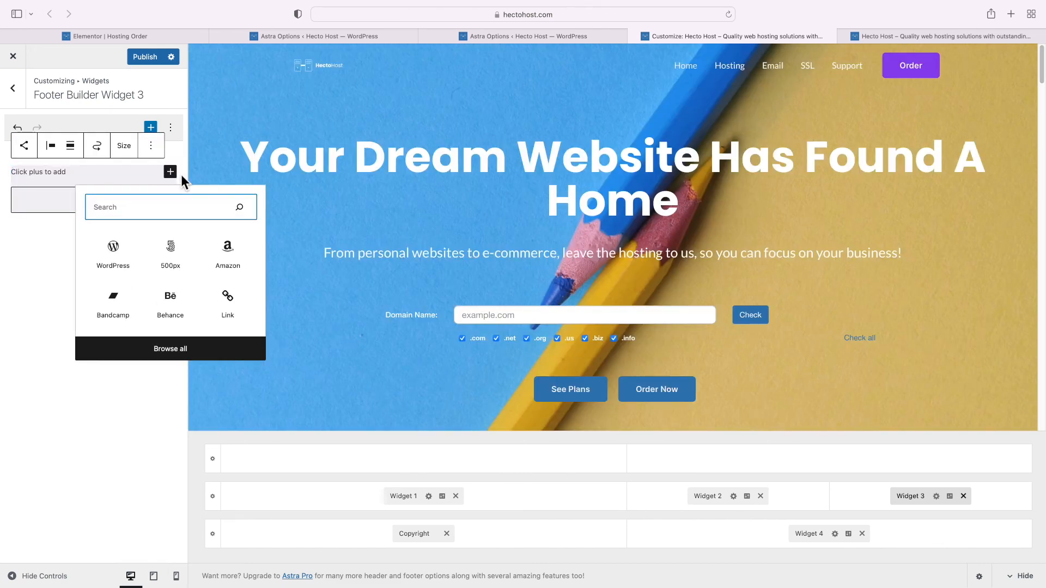
{"action": "type", "text": "facebook"}
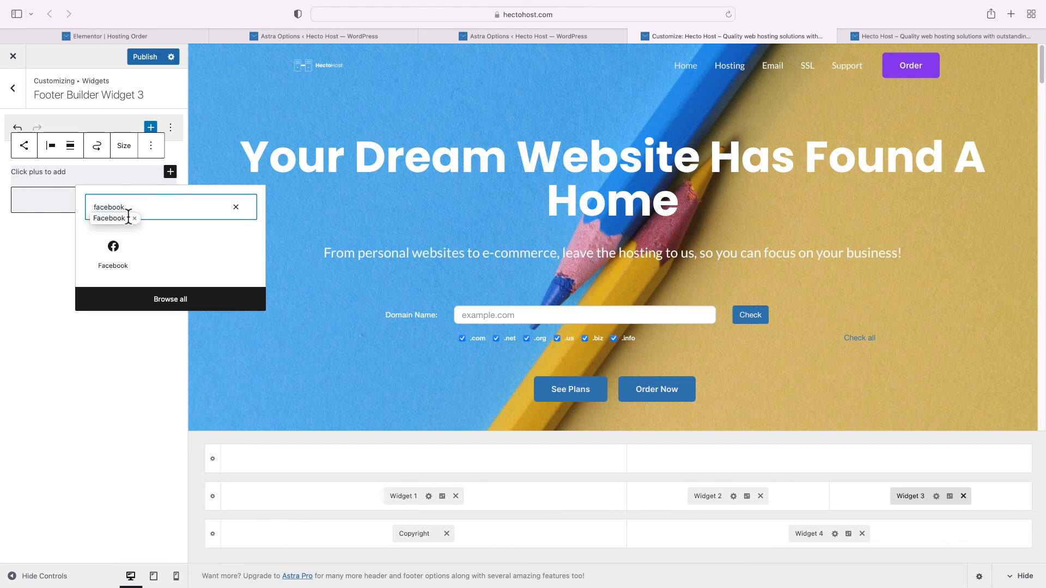
{"action": "left_click", "coordinate": [131, 252]}
Add Twitter and Instagram icons to the Social Icons block
{"action": "left_click", "coordinate": [61, 174]}
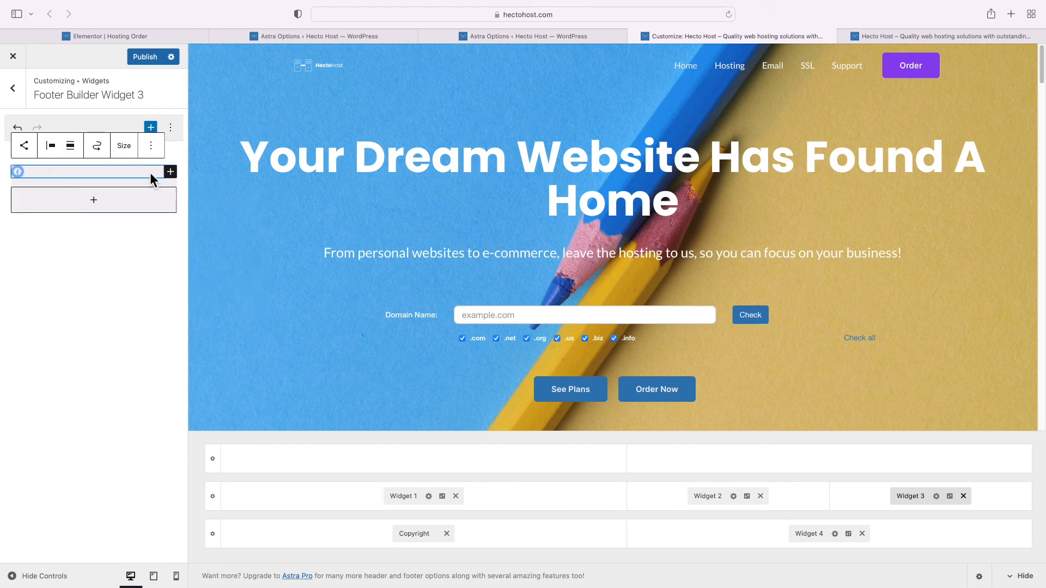
{"action": "left_click", "coordinate": [170, 172]}
{"action": "type", "text": "twitter"}
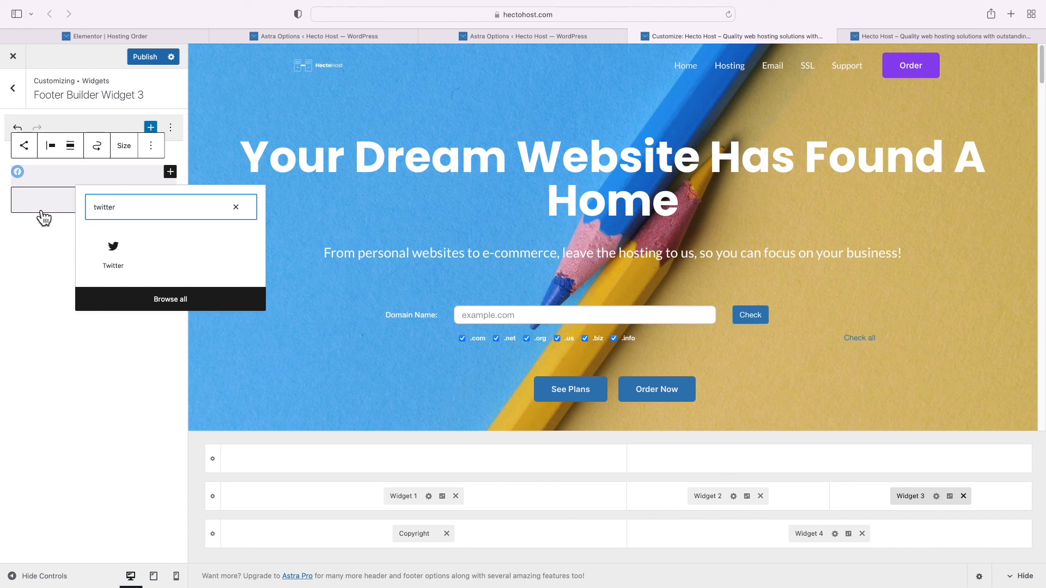
{"action": "left_click", "coordinate": [113, 255]}
{"action": "left_click", "coordinate": [171, 176]}
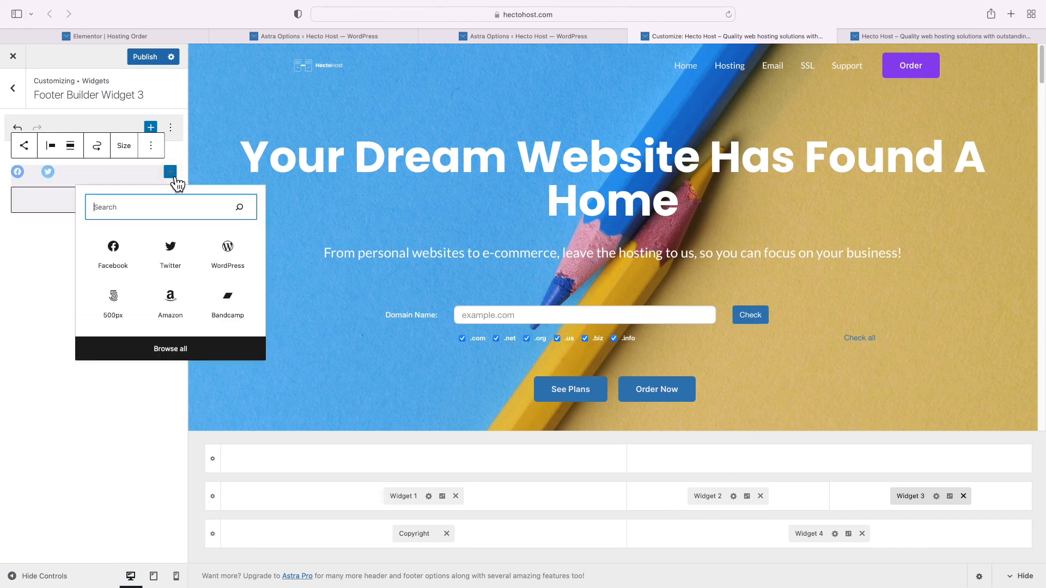
{"action": "type", "text": "insta"}
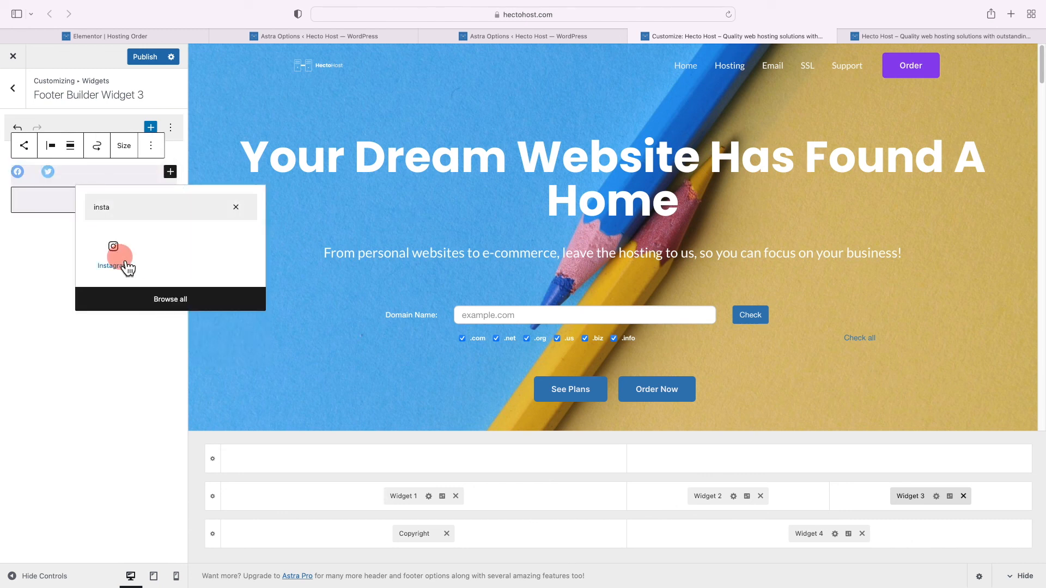
{"action": "left_click", "coordinate": [121, 261]}
{"action": "left_click", "coordinate": [17, 172]}
{"action": "left_click", "coordinate": [43, 193]}
{"action": "type", "text": "http"}
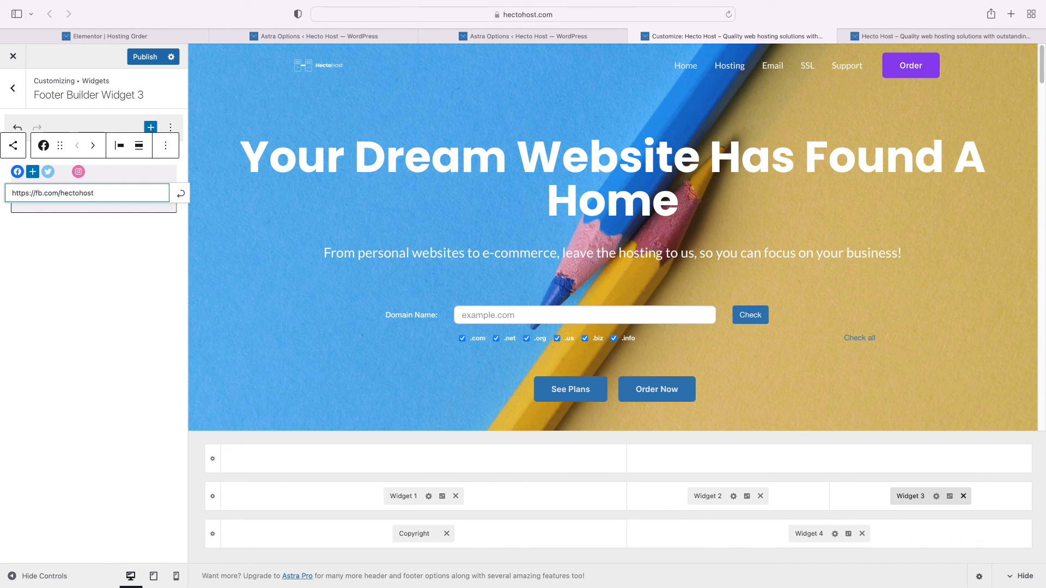
{"action": "type", "text": "s://fb.com/hectohost"}
{"action": "left_click", "coordinate": [181, 194]}
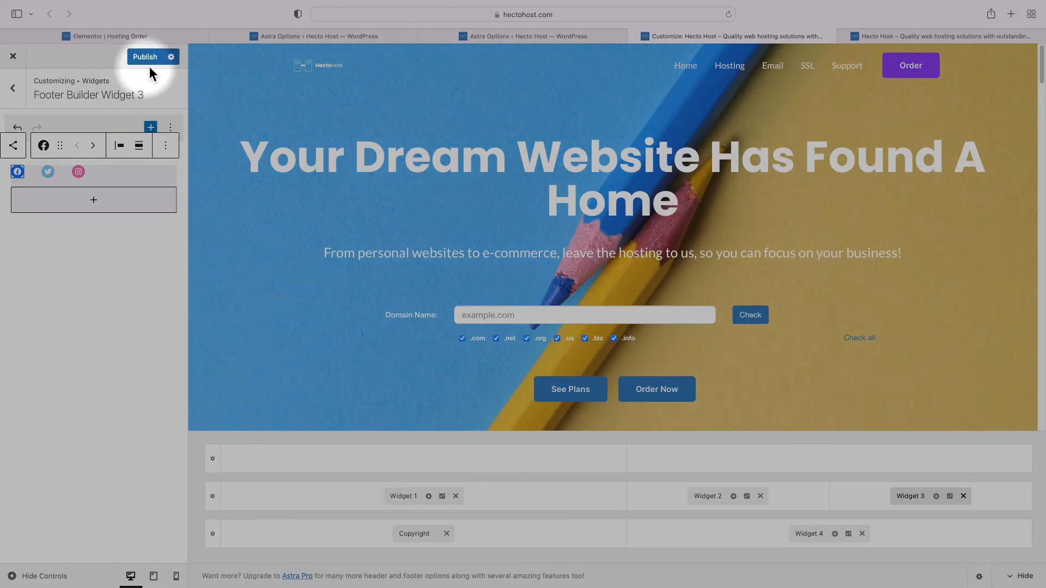
{"action": "left_click", "coordinate": [150, 60]}
Reload the live site to check the social icons in the footer
{"action": "left_click", "coordinate": [941, 36]}
{"action": "right_click", "coordinate": [731, 474]}
{"action": "left_click", "coordinate": [757, 482]}
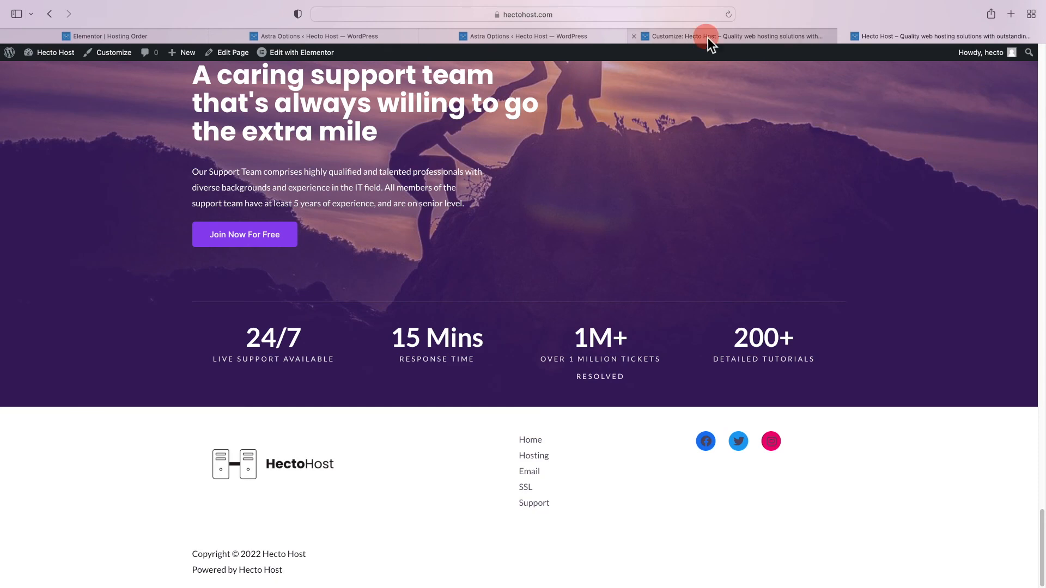
{"action": "left_click", "coordinate": [708, 40]}
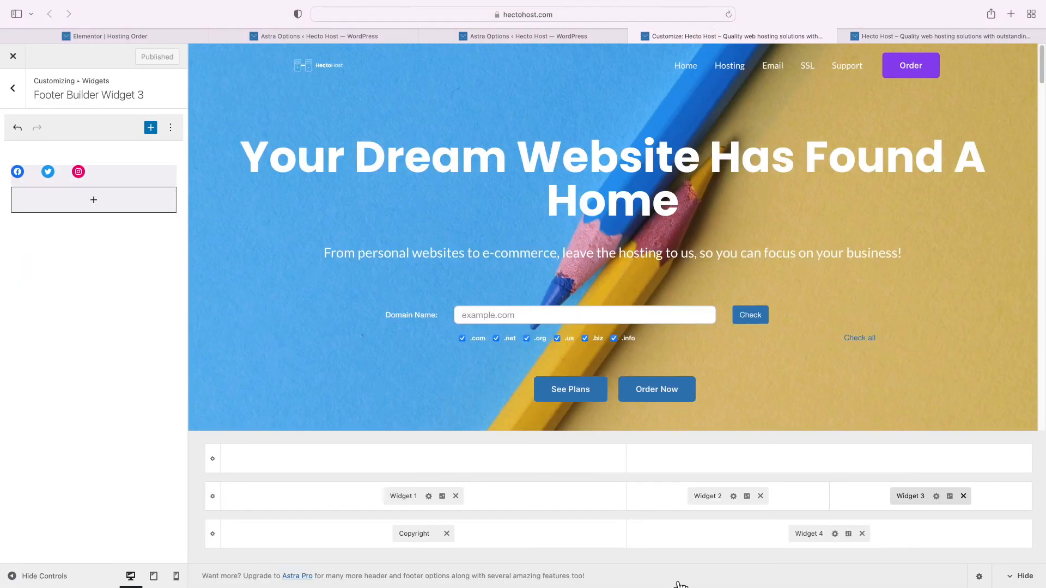
Remove Widget 4 and set the bottom footer row to a single column
{"action": "left_click", "coordinate": [801, 537]}
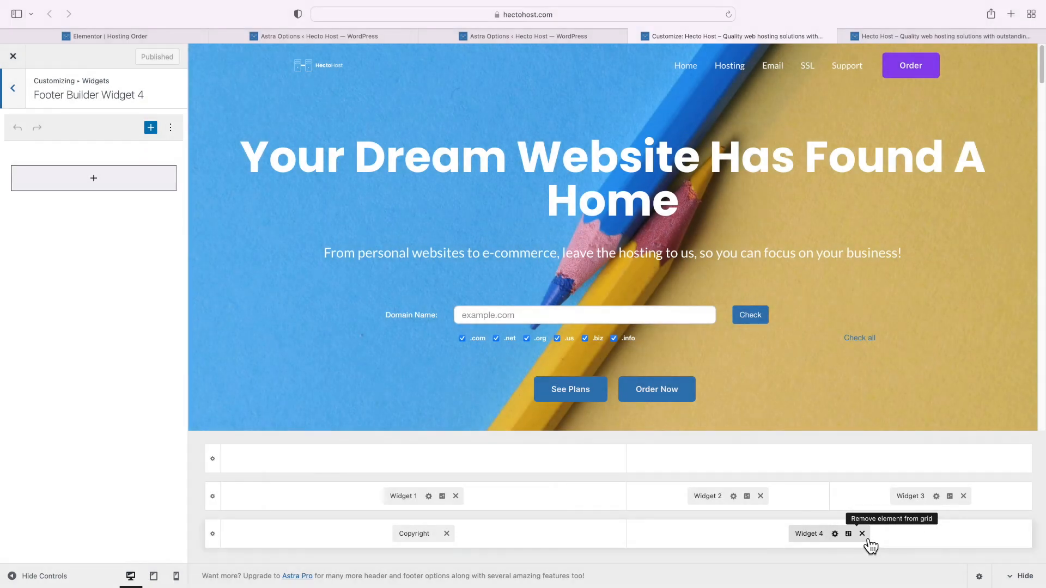
{"action": "left_click", "coordinate": [863, 535]}
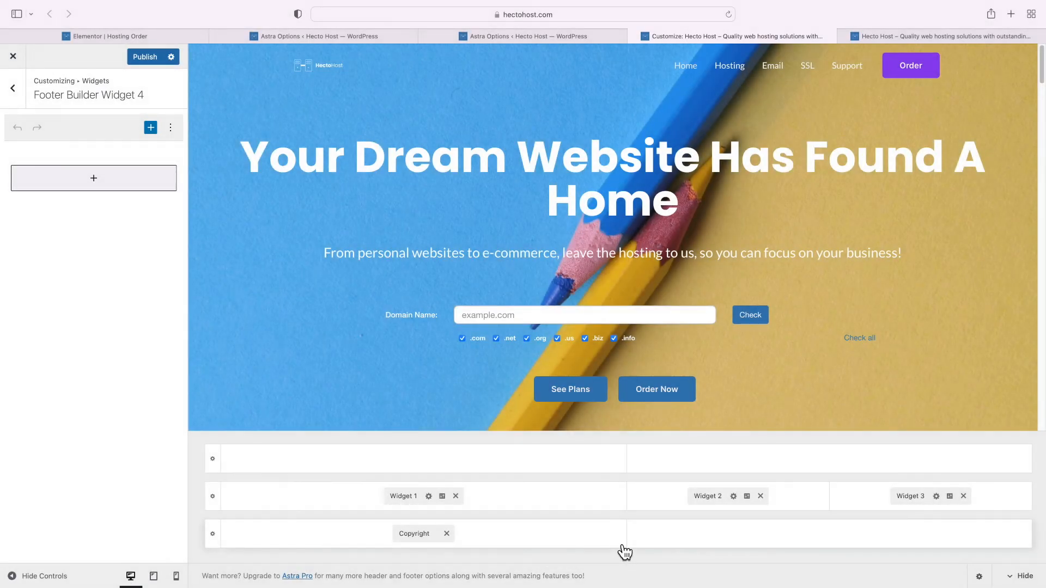
{"action": "left_click", "coordinate": [488, 544]}
{"action": "left_click", "coordinate": [214, 536]}
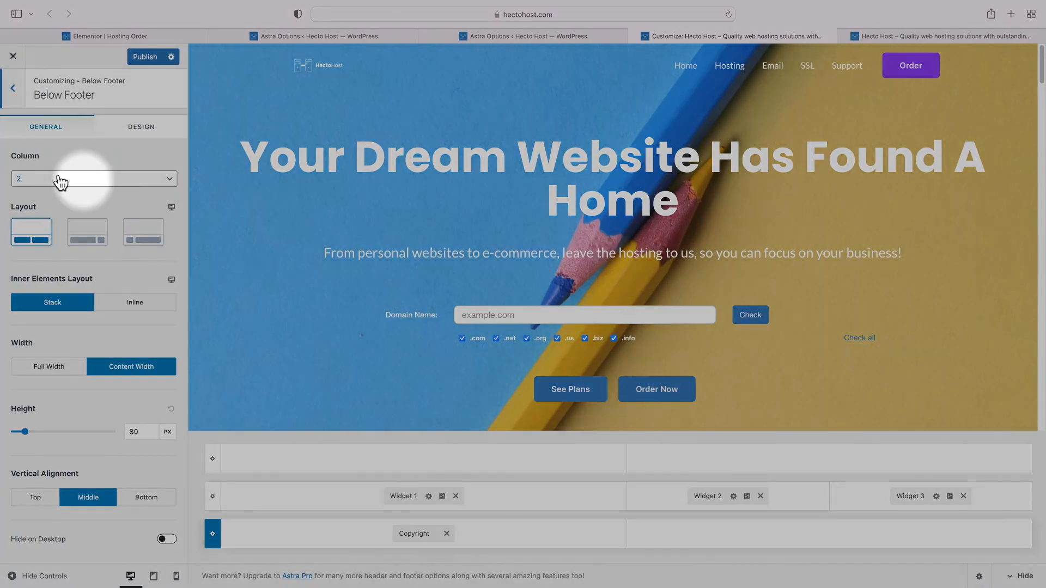
{"action": "left_click", "coordinate": [59, 178]}
{"action": "left_click", "coordinate": [46, 169]}
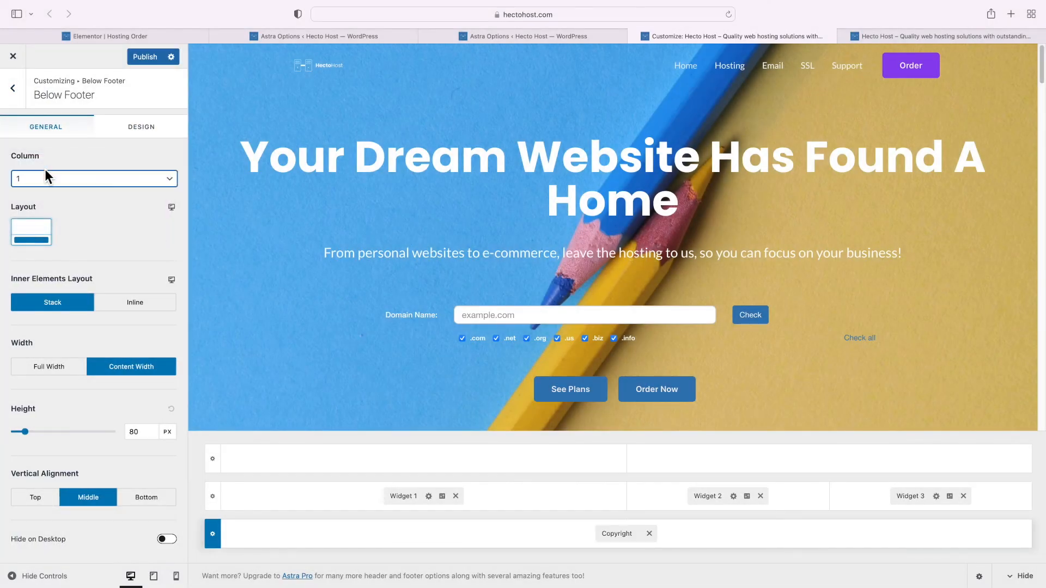
Replace the Copyright's Powered by line with the pasted price disclaimer and publish
{"action": "left_click", "coordinate": [620, 536]}
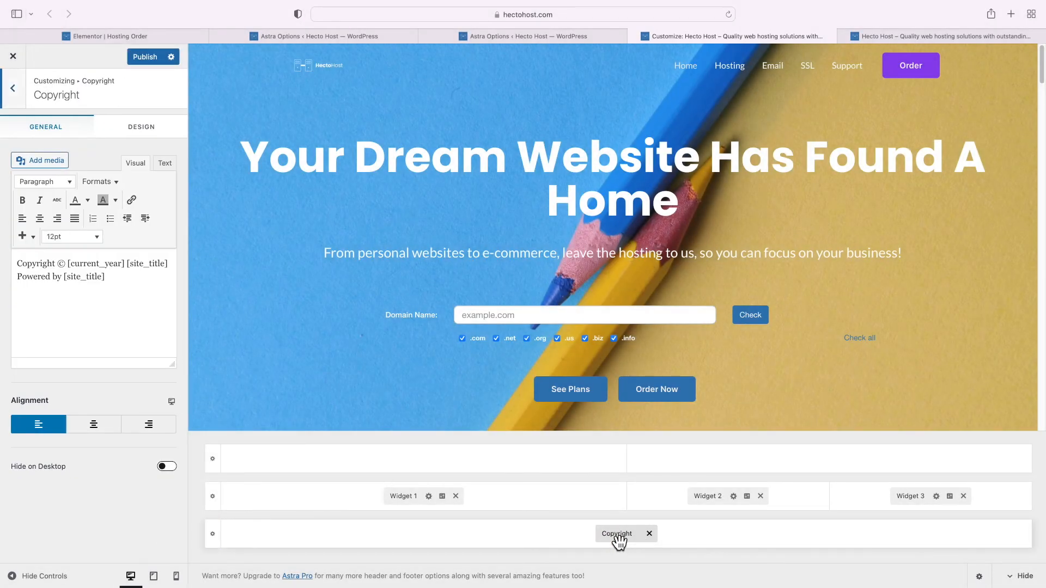
{"action": "left_click_drag", "start_coordinate": [113, 277], "coordinate": [2, 280]}
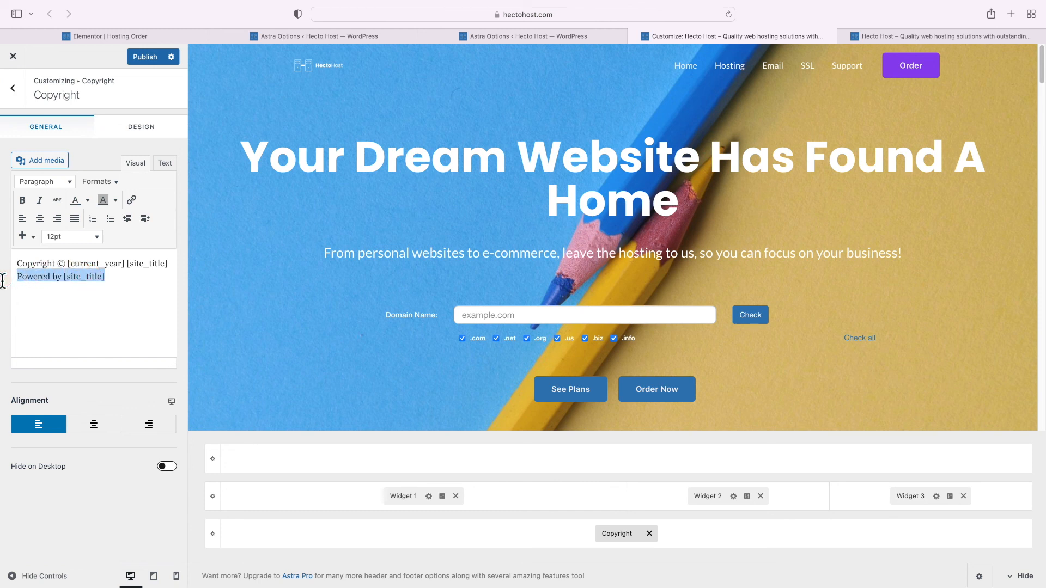
{"action": "key", "text": "BackSpace"}
{"action": "key", "text": "super+v"}
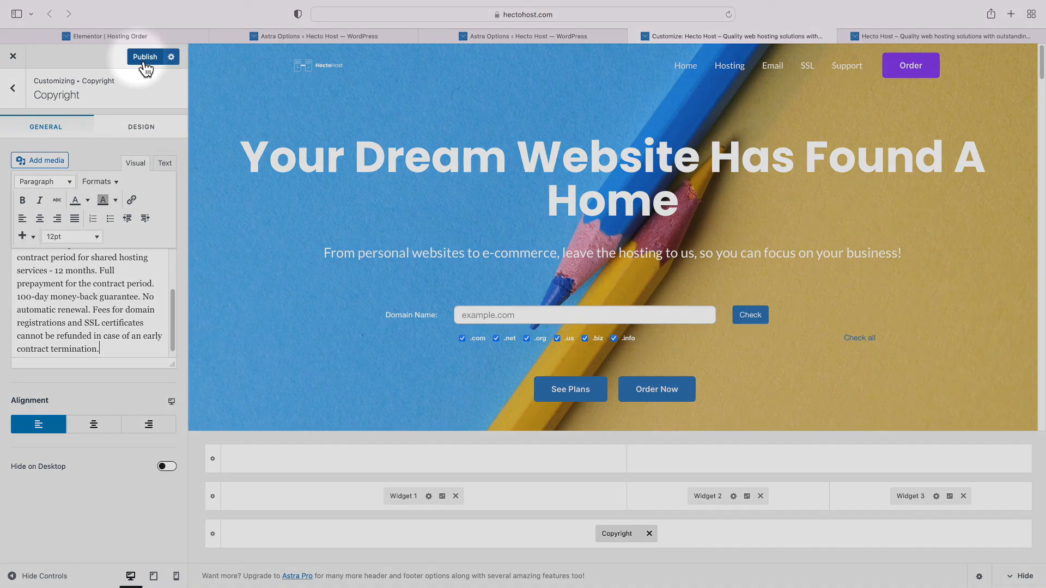
{"action": "left_click", "coordinate": [143, 58]}
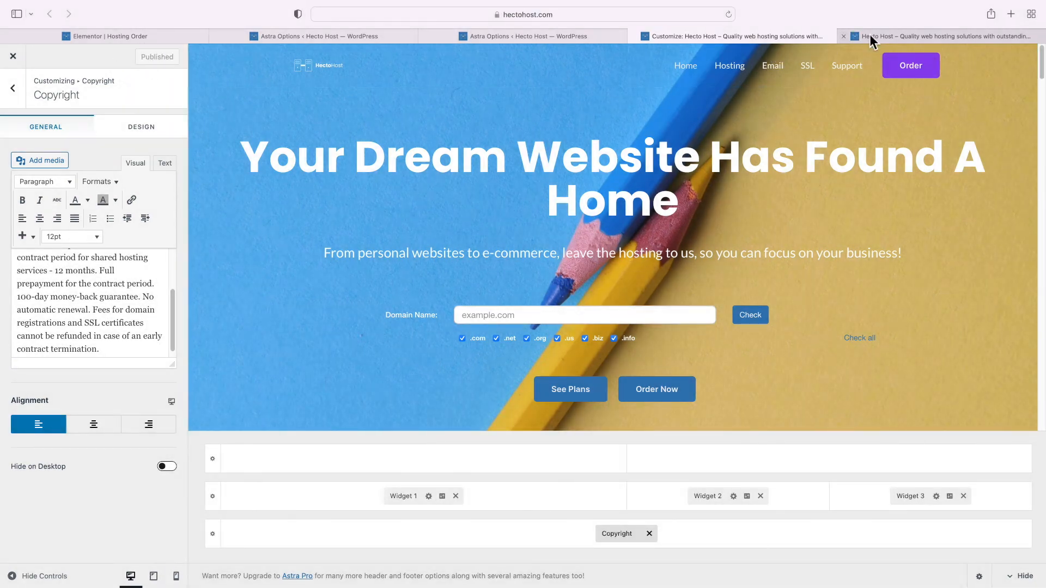
Reload the live Hecto Host site tab
{"action": "left_click", "coordinate": [891, 37]}
{"action": "right_click", "coordinate": [674, 472]}
{"action": "left_click", "coordinate": [691, 479]}
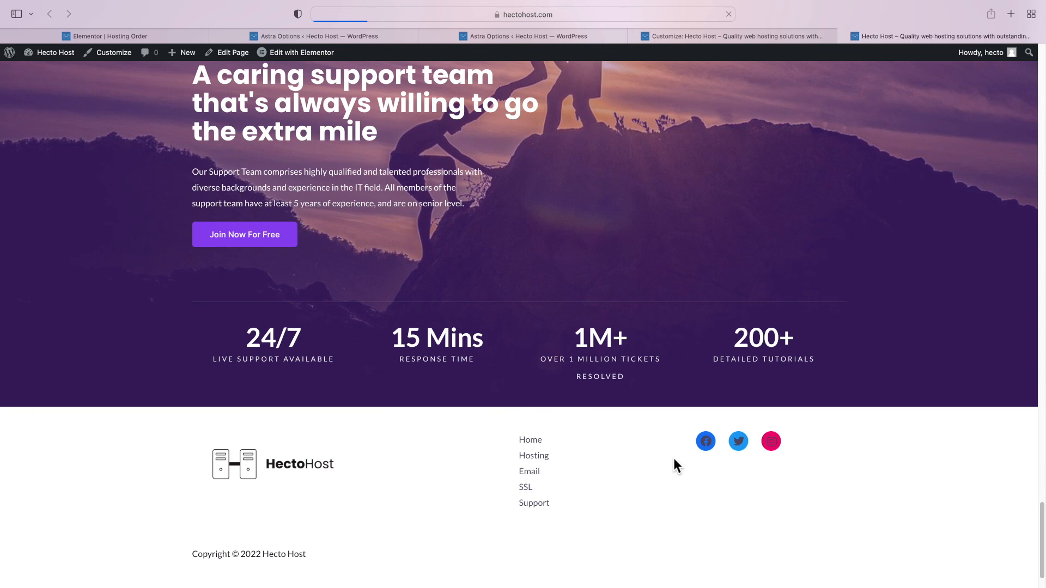
Check the disclaimer at the page bottom, then open the site's chat window
{"action": "scroll", "coordinate": [674, 462], "scroll_direction": "down", "scroll_amount": 2}
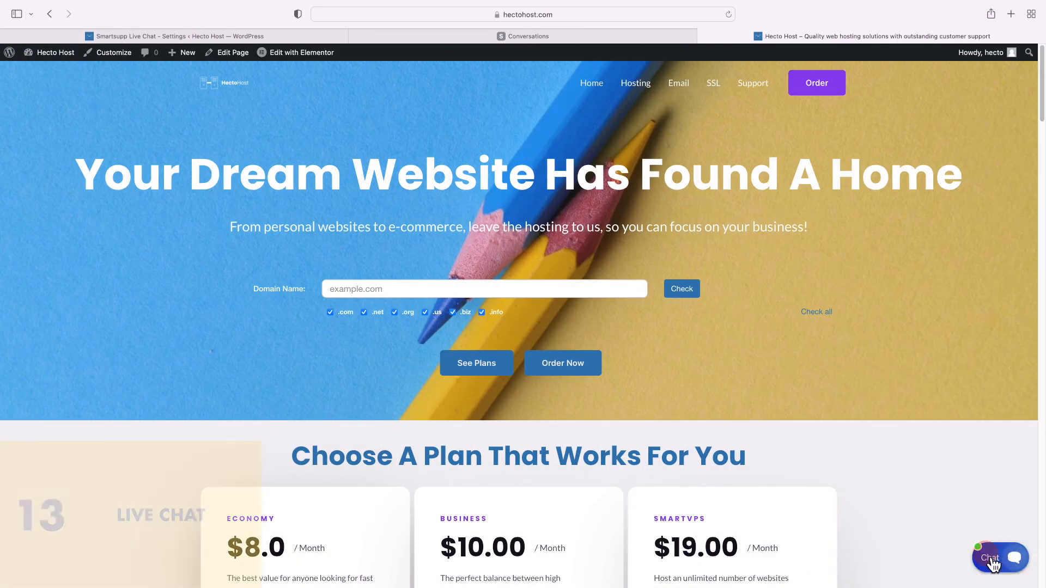
{"action": "left_click", "coordinate": [992, 565]}
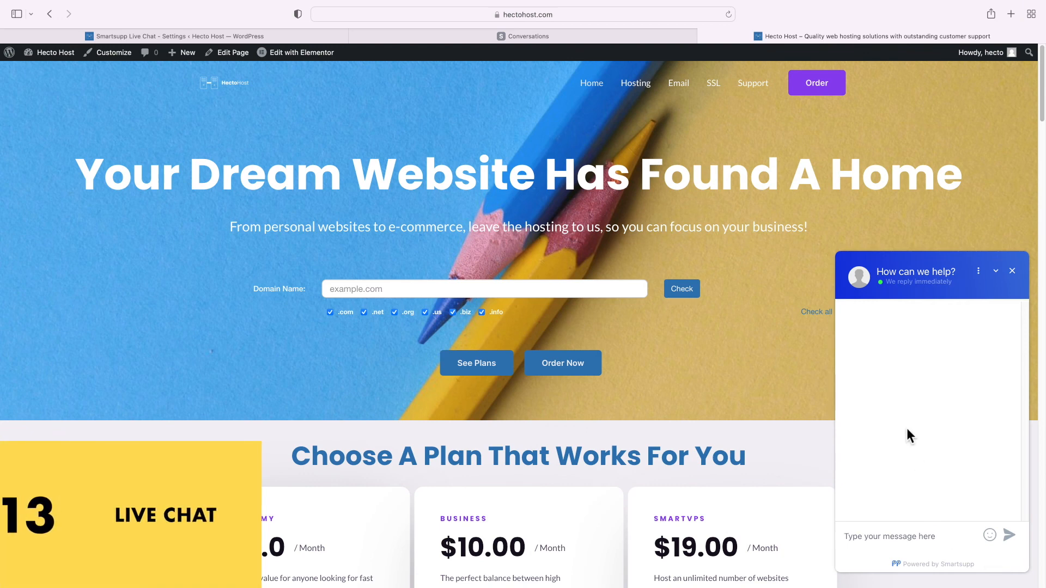
{"action": "type", "text": "He"}
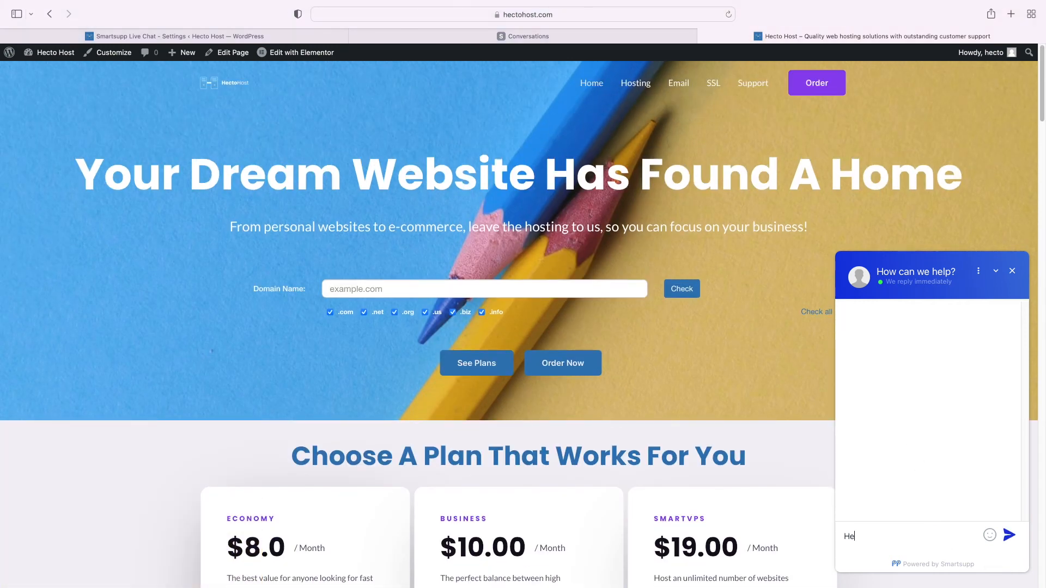
{"action": "type", "text": "llo."}
{"action": "key", "text": "Return"}
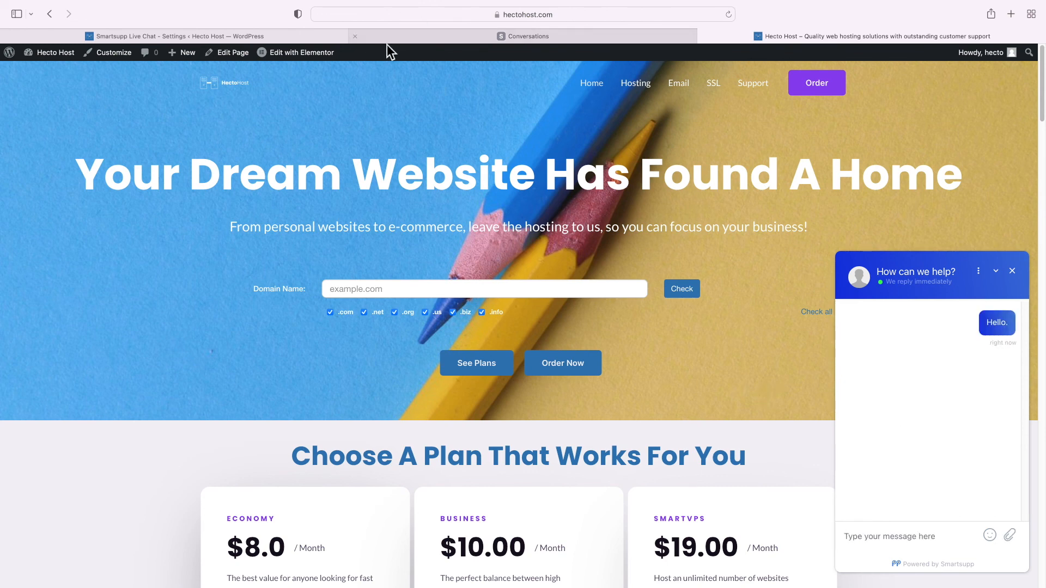
{"action": "left_click", "coordinate": [439, 38]}
{"action": "left_click", "coordinate": [104, 139]}
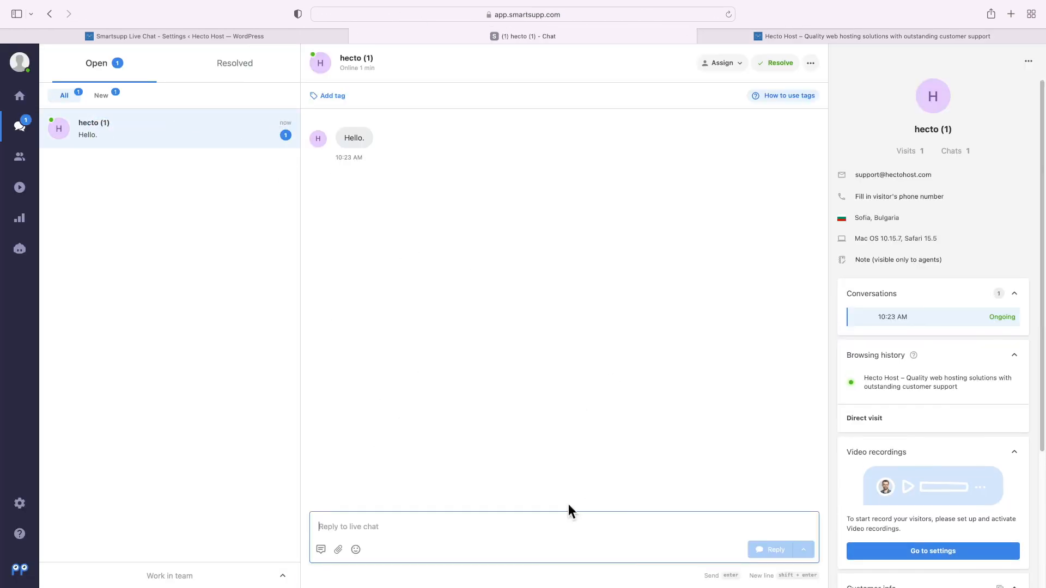
{"action": "left_click", "coordinate": [352, 527]}
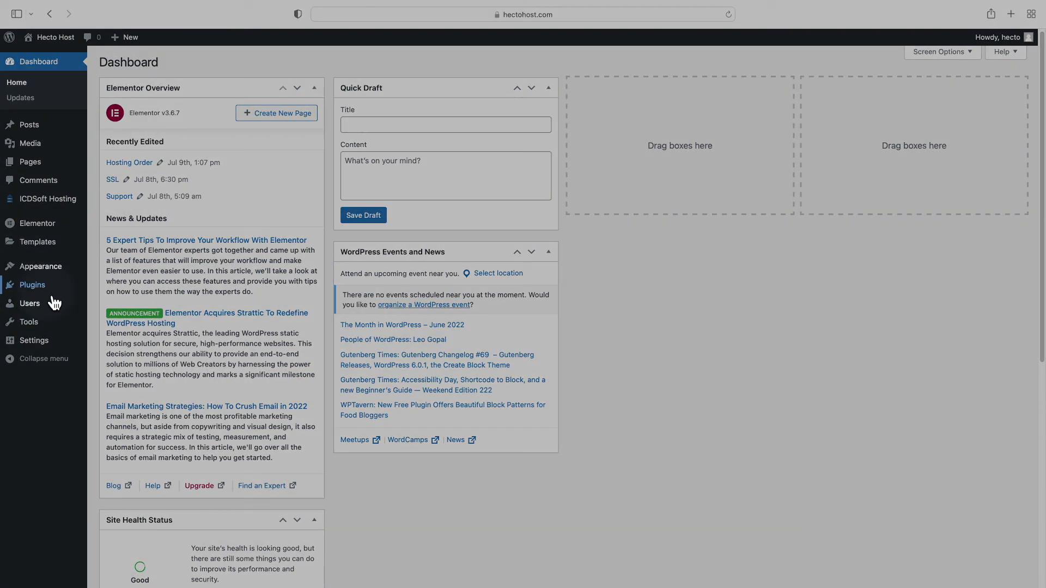
Search 'smart' under Add New plugins, then install and activate Smartsupp Live Chat
{"action": "mouse_move", "coordinate": [49, 288]}
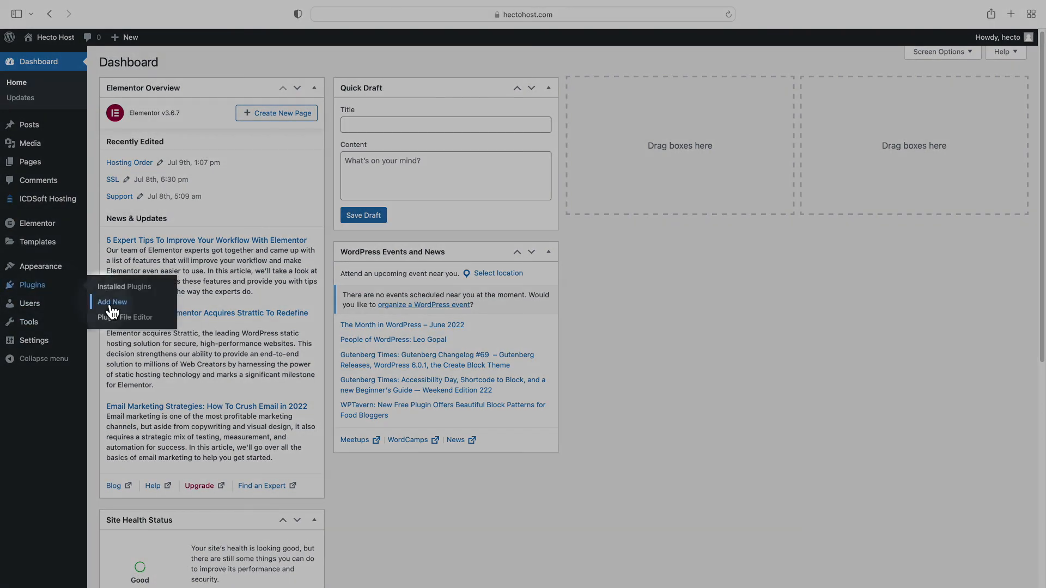
{"action": "left_click", "coordinate": [112, 303]}
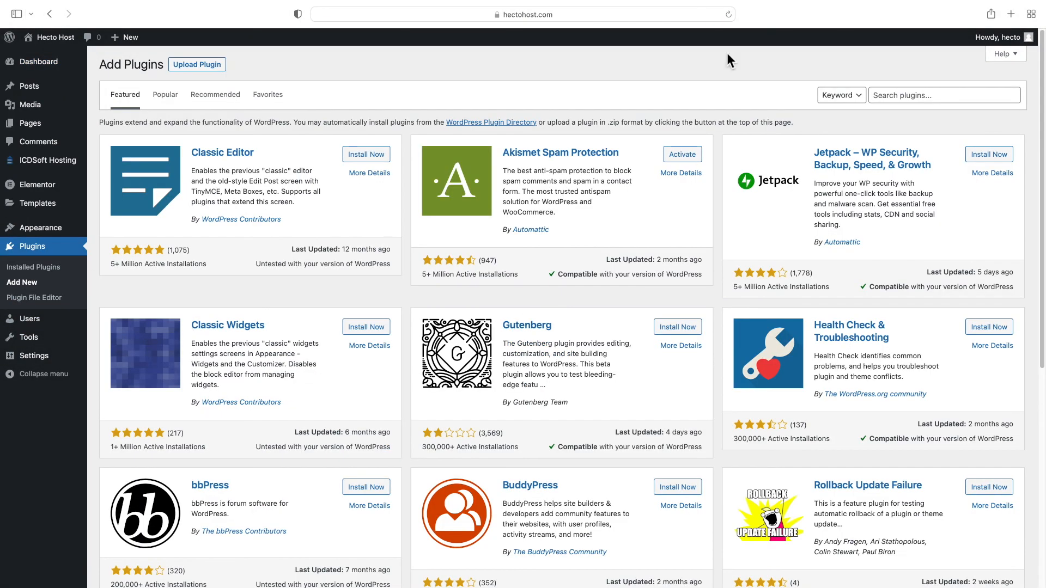
{"action": "left_click", "coordinate": [881, 102]}
{"action": "type", "text": "smartsupp"}
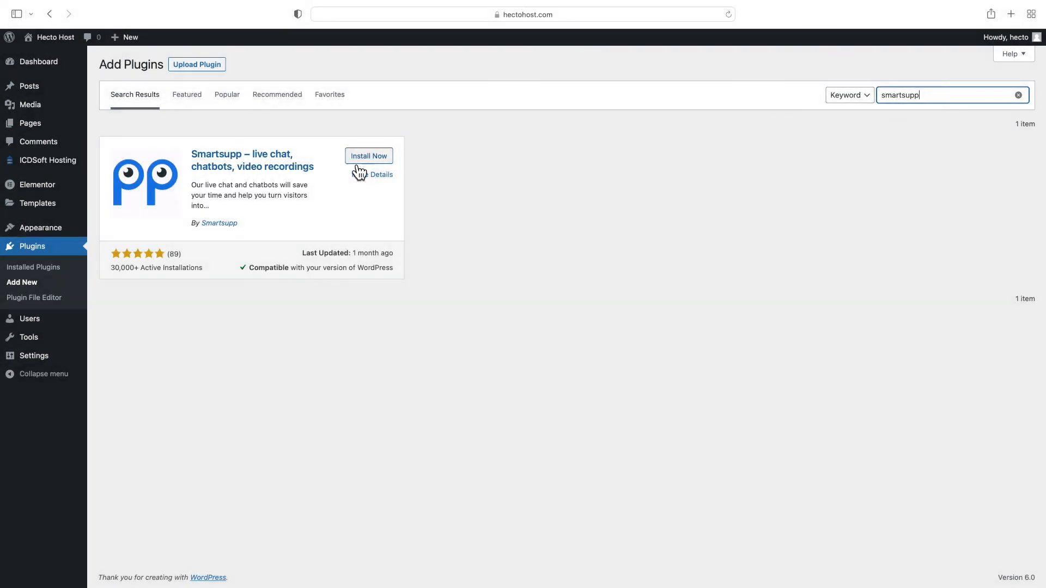
{"action": "left_click", "coordinate": [363, 162]}
{"action": "left_click", "coordinate": [374, 161]}
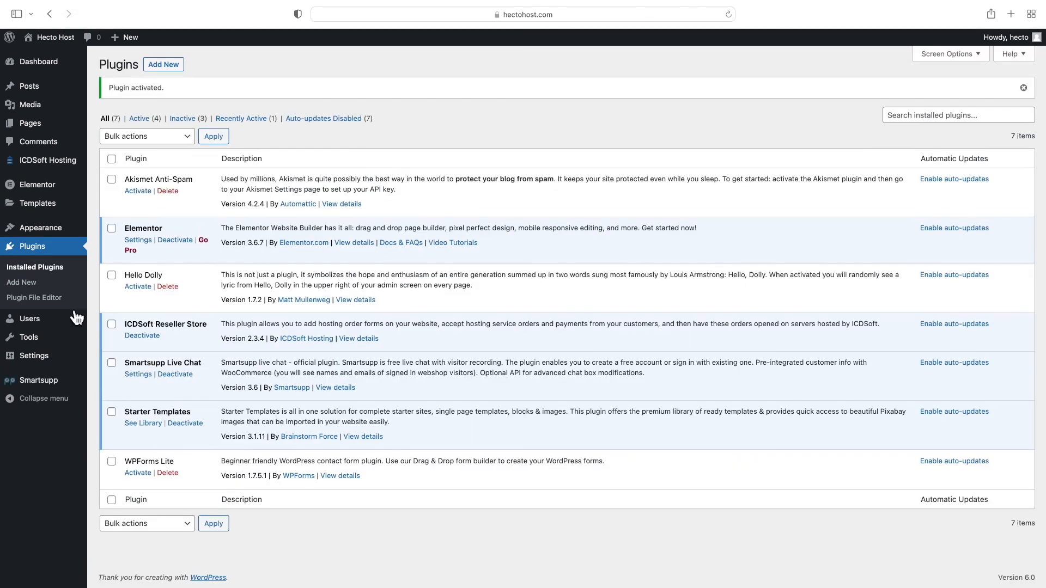
{"action": "left_click", "coordinate": [57, 386]}
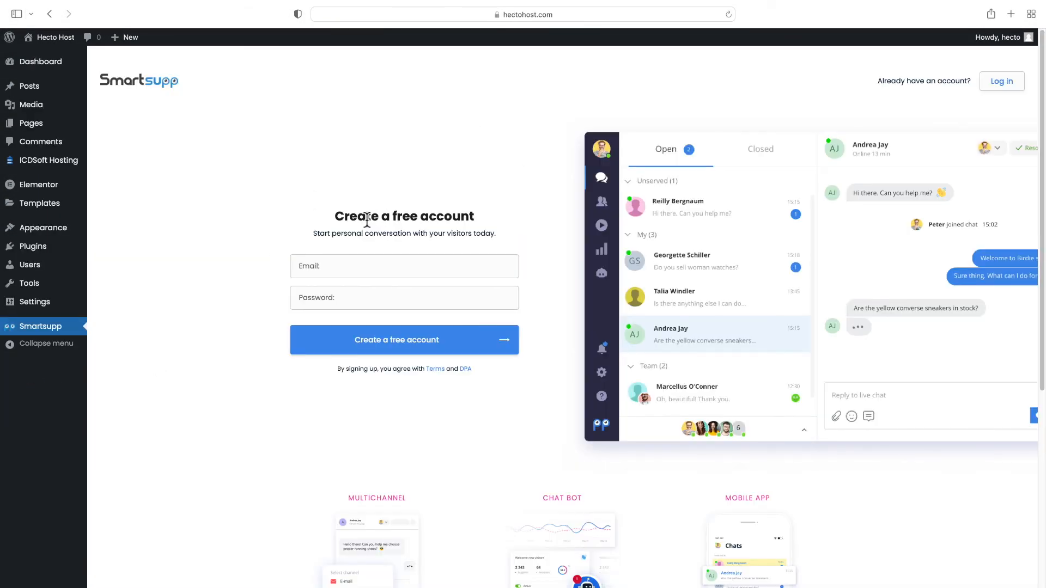
Create a free Smartsupp account with an e-mail and password, then open the chat dashboard
{"action": "left_click", "coordinate": [376, 221]}
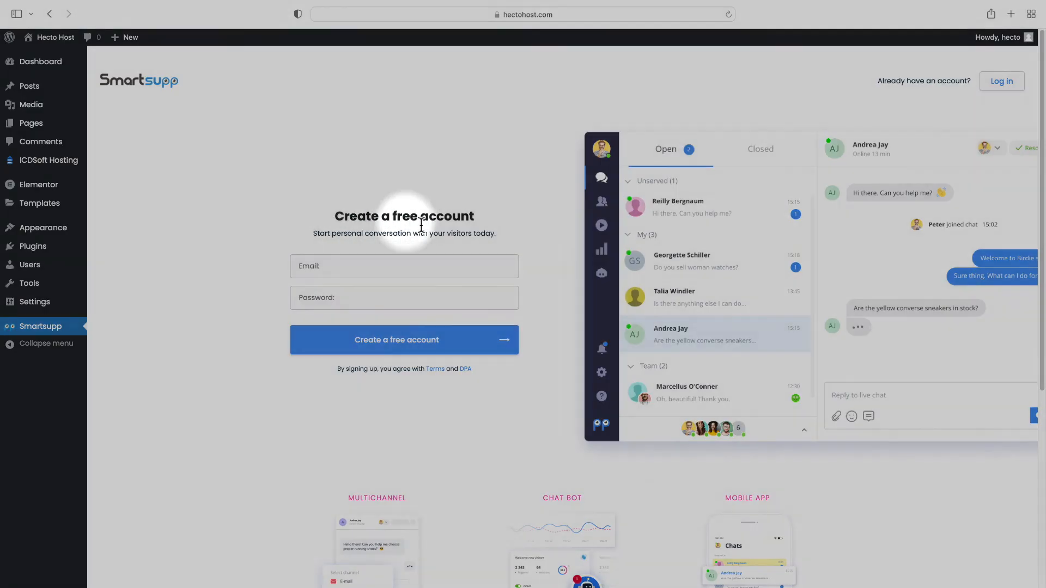
{"action": "left_click", "coordinate": [380, 270]}
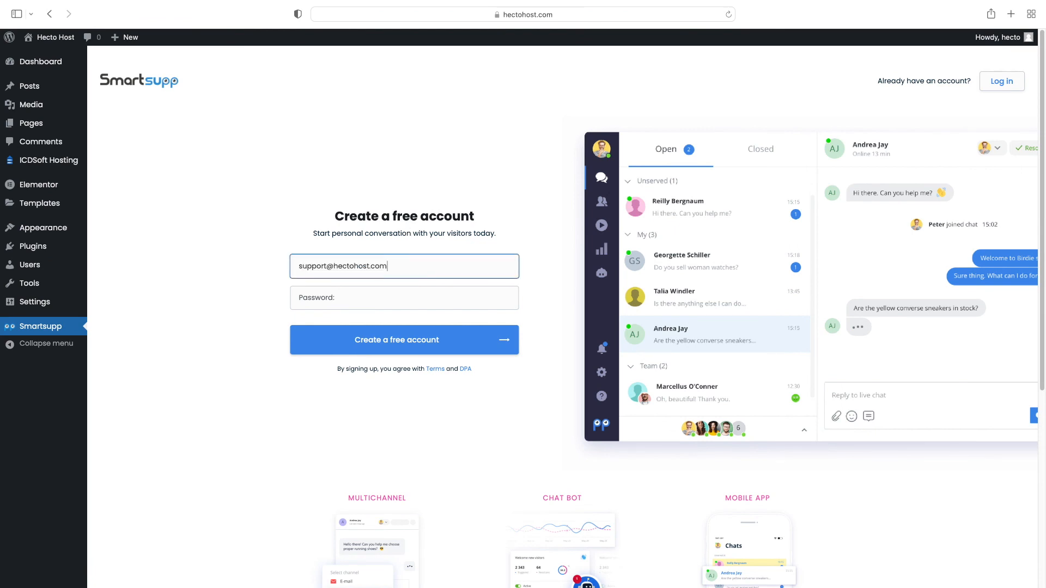
{"action": "key", "text": "Tab"}
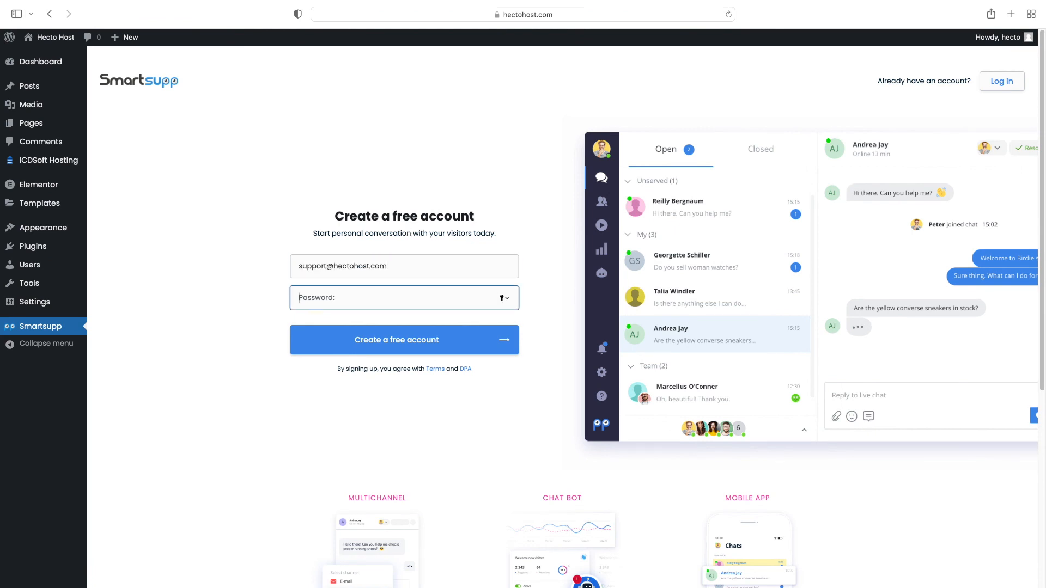
{"action": "key", "text": "Return"}
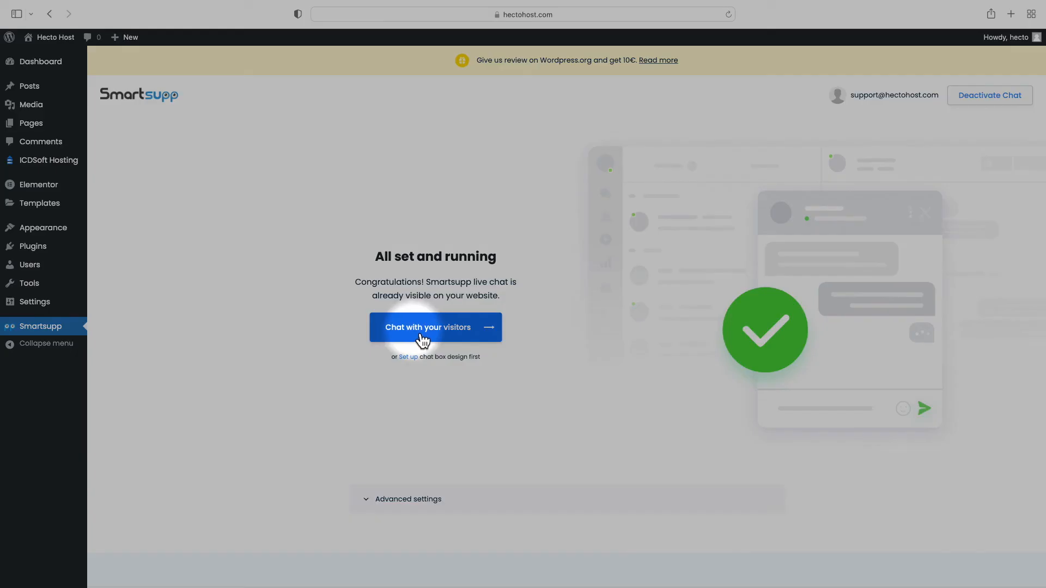
{"action": "left_click", "coordinate": [420, 332]}
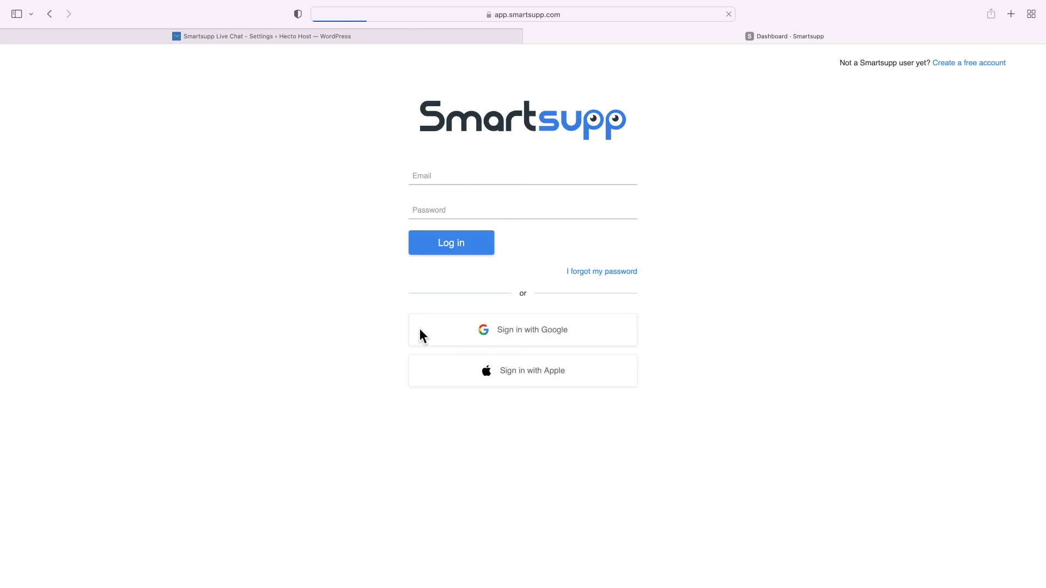
Log in to Smartsupp with the account e-mail and password
{"action": "left_click", "coordinate": [440, 183]}
{"action": "key", "text": "Tab"}
{"action": "type", "text": "********"}
{"action": "key", "text": "Return"}
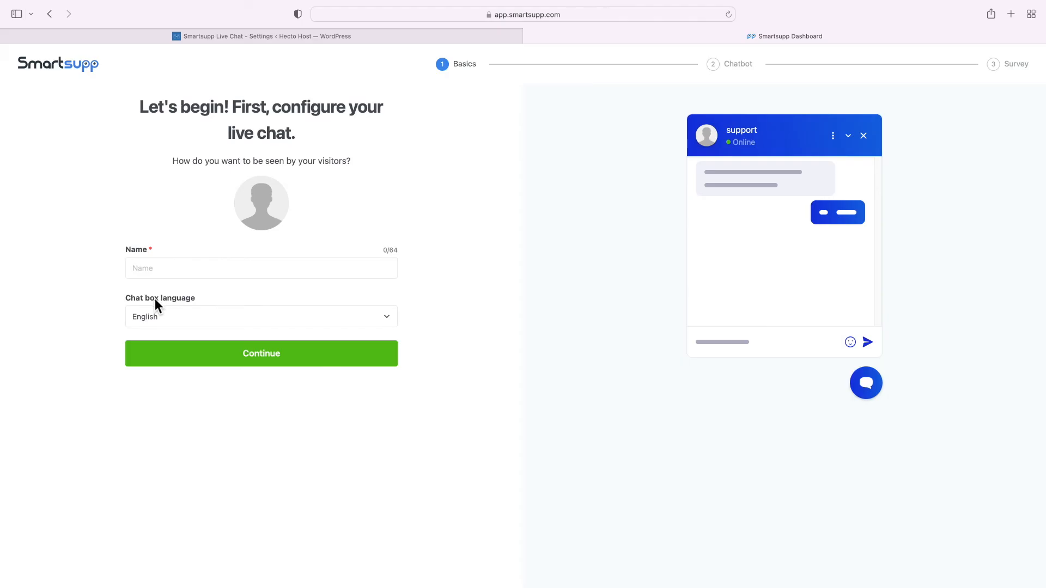
Enter the agent display name and set the welcome message to 'Hello! Are you looking to host a website?'
{"action": "left_click", "coordinate": [180, 277]}
{"action": "type", "text": "John"}
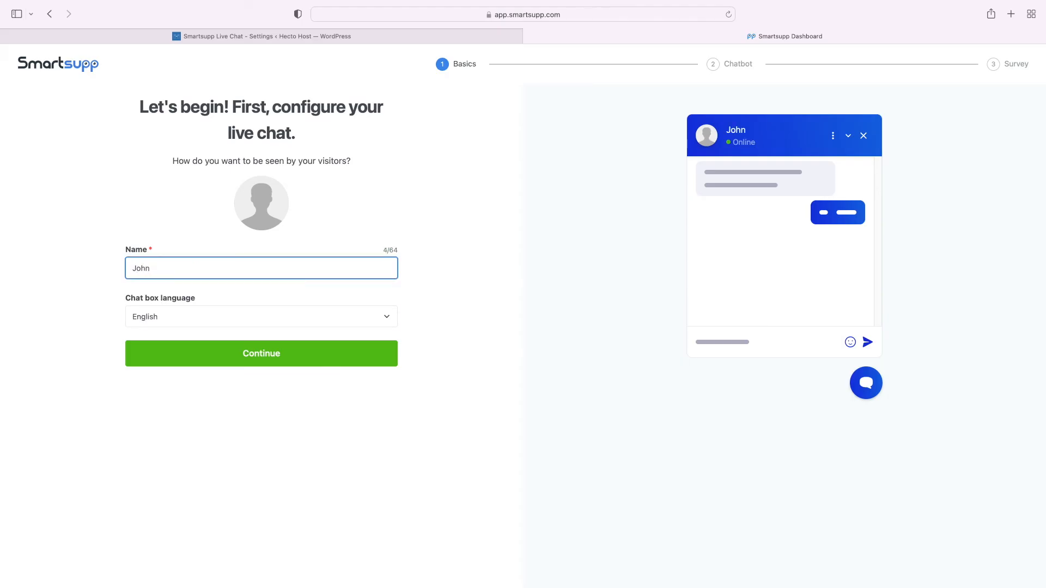
{"action": "left_click", "coordinate": [222, 352]}
{"action": "left_click", "coordinate": [360, 206]}
{"action": "key", "text": "BackSpace"}
{"action": "key", "text": "super+a"}
{"action": "type", "text": "Hello! Are you looking to host a website?"}
{"action": "left_click", "coordinate": [275, 264]}
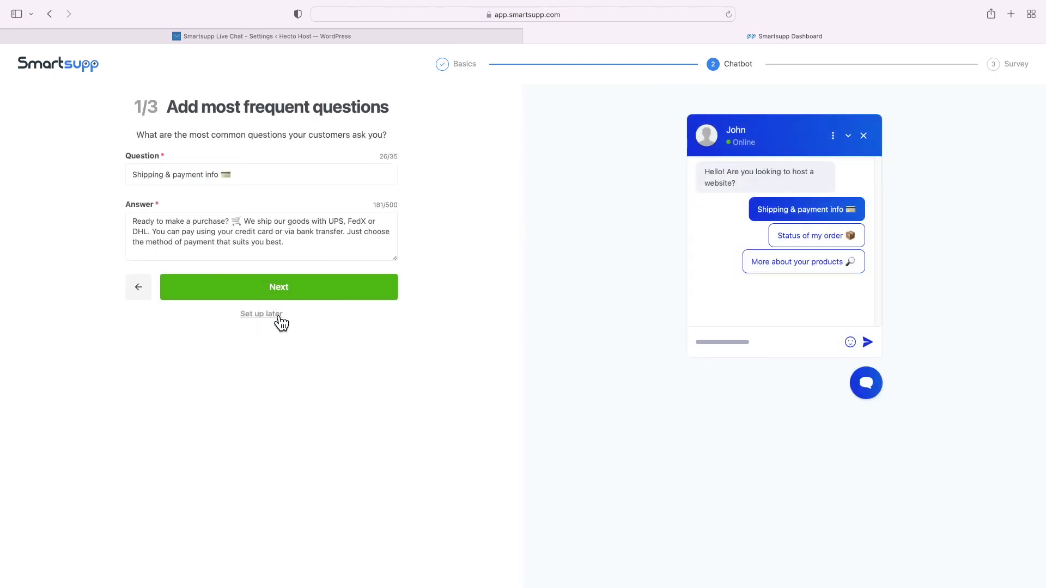
Postpone frequent questions, skip the survey, and load hectohost.com in a new tab
{"action": "left_click", "coordinate": [275, 321]}
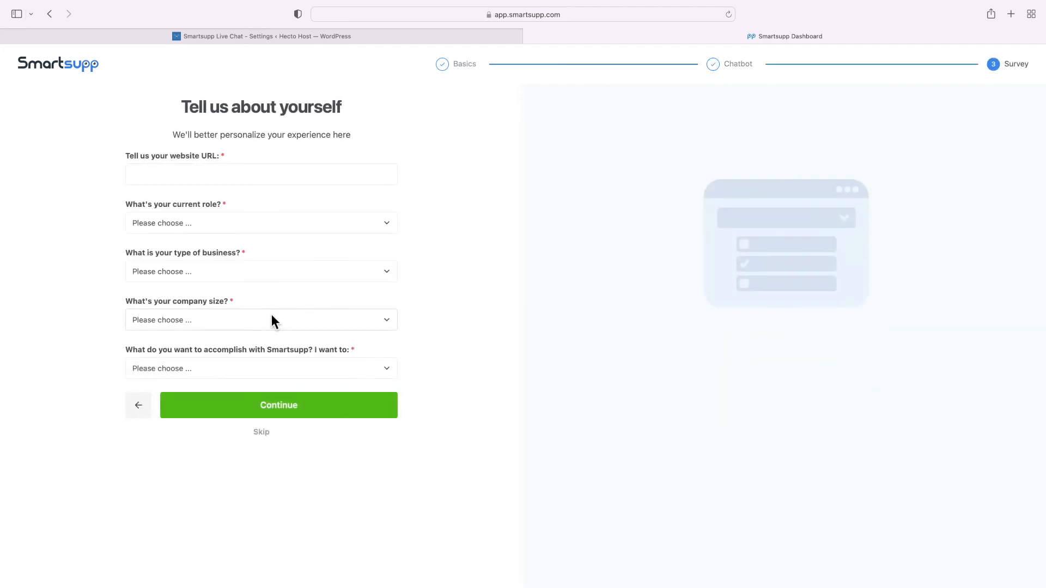
{"action": "left_click", "coordinate": [265, 434]}
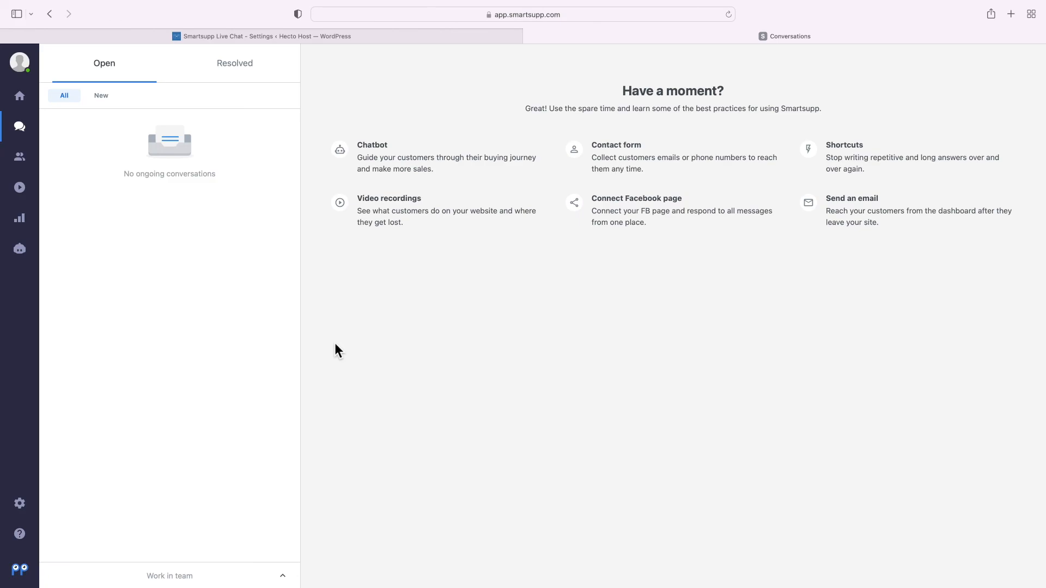
{"action": "key", "text": "super+t"}
{"action": "type", "text": "hectohost.com"}
{"action": "key", "text": "Return"}
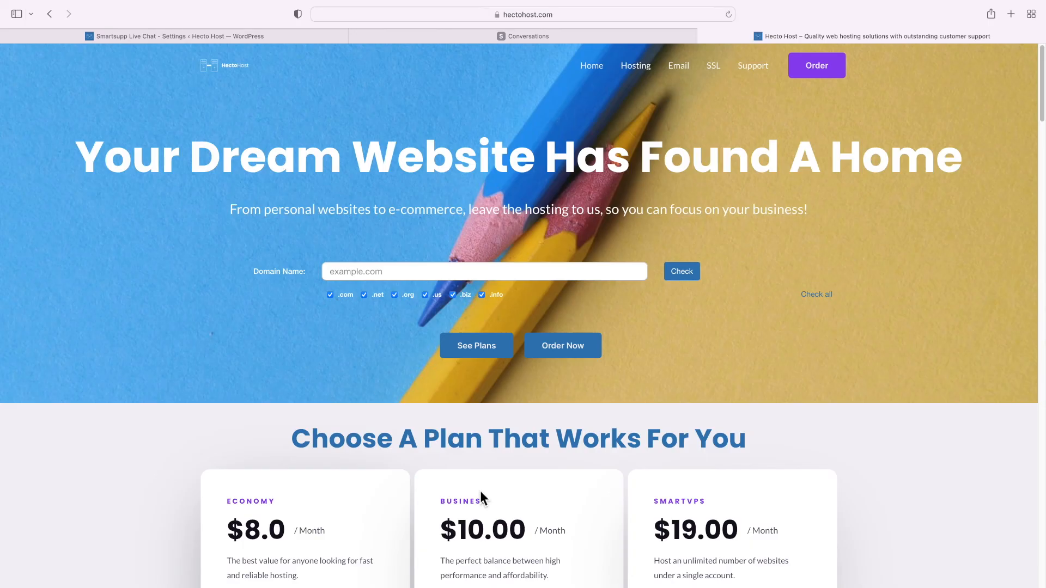
Reload the site so the Smartsupp chat button appears, then open and minimize the chat window
{"action": "right_click", "coordinate": [692, 357]}
{"action": "left_click", "coordinate": [711, 378]}
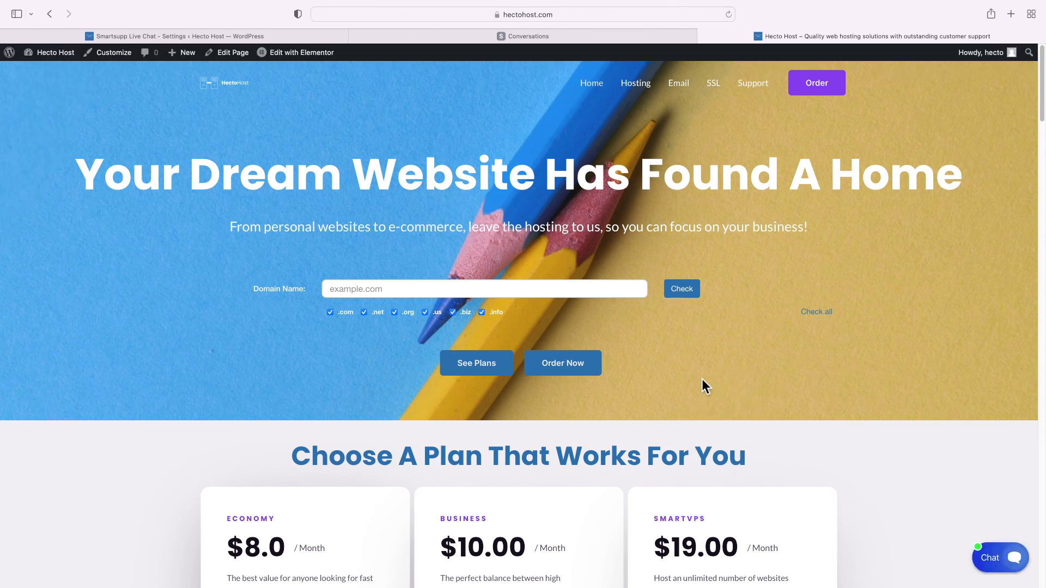
{"action": "left_click", "coordinate": [992, 561]}
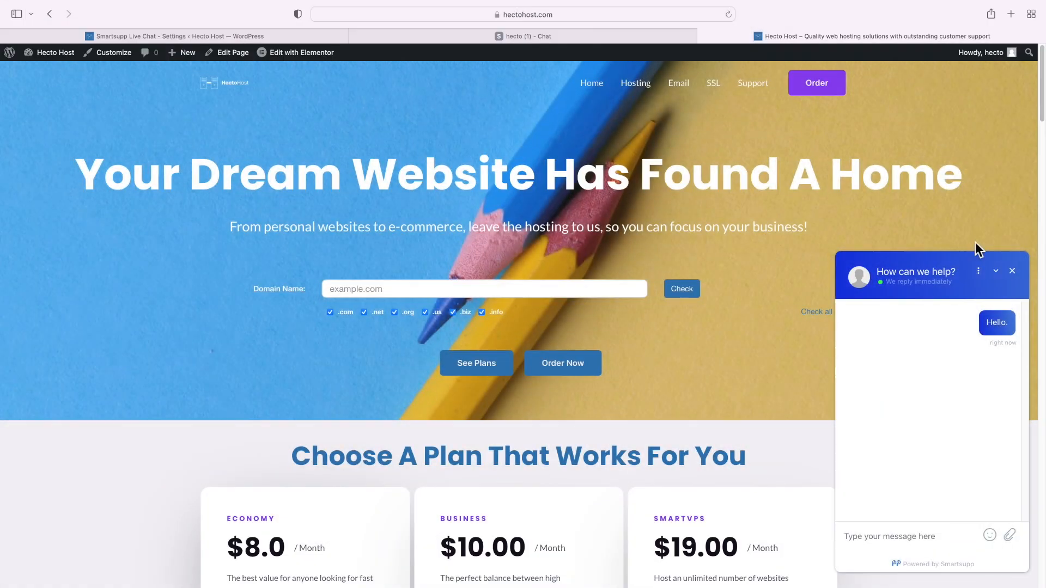
{"action": "left_click", "coordinate": [1020, 276]}
Go to the Hosting page from the menu and view its plan cards with Order buttons
{"action": "scroll", "coordinate": [964, 277], "scroll_direction": "down", "scroll_amount": 15}
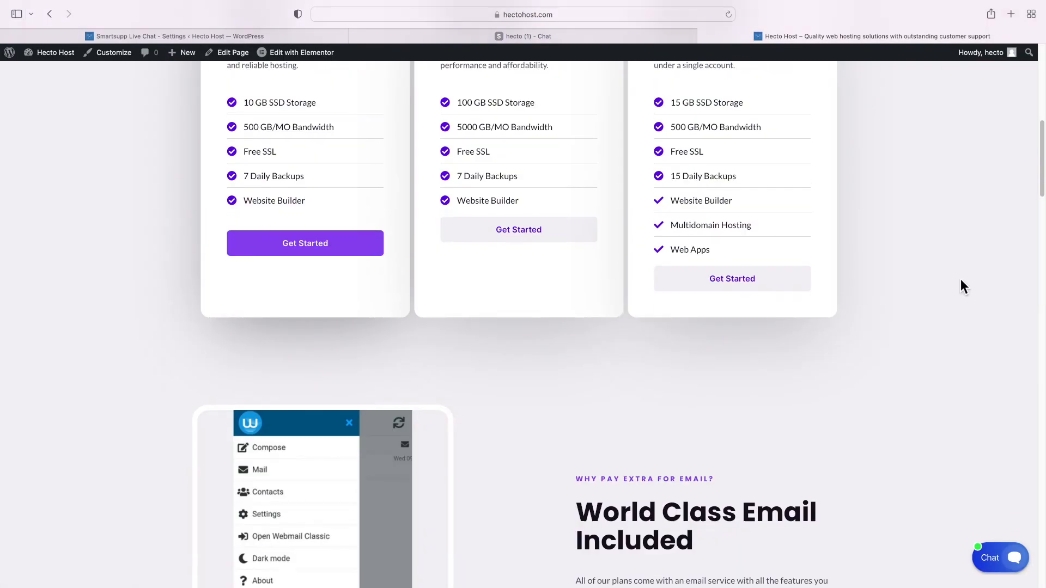
{"action": "scroll", "coordinate": [953, 281], "scroll_direction": "down", "scroll_amount": 20}
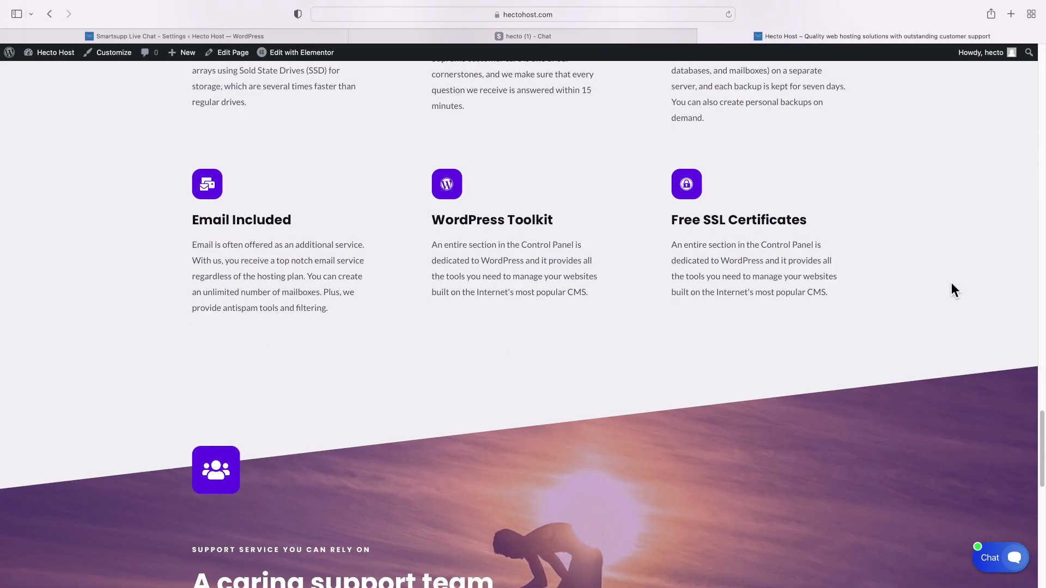
{"action": "scroll", "coordinate": [949, 283], "scroll_direction": "up", "scroll_amount": 20}
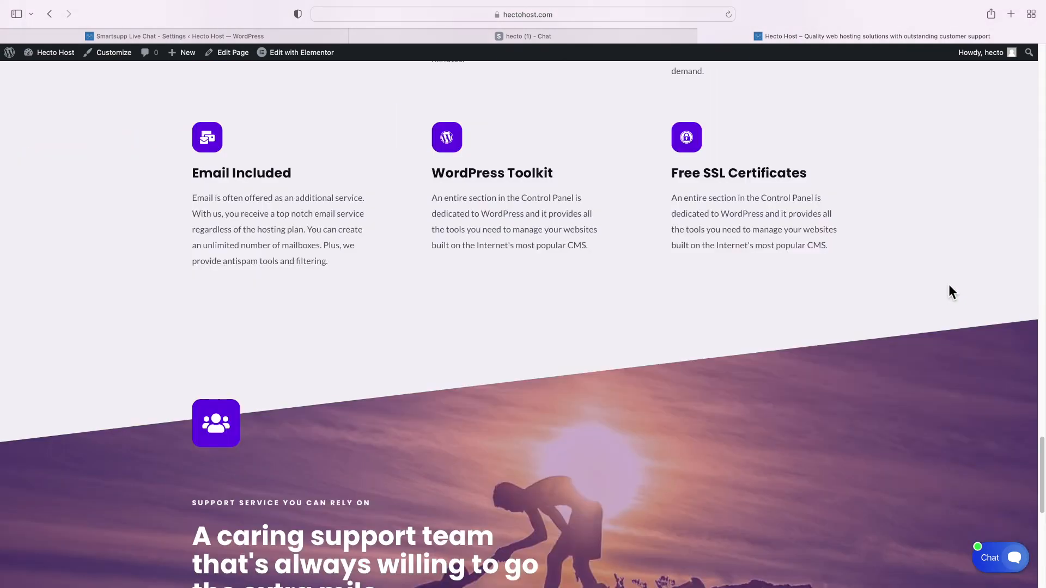
{"action": "scroll", "coordinate": [947, 285], "scroll_direction": "up", "scroll_amount": 15}
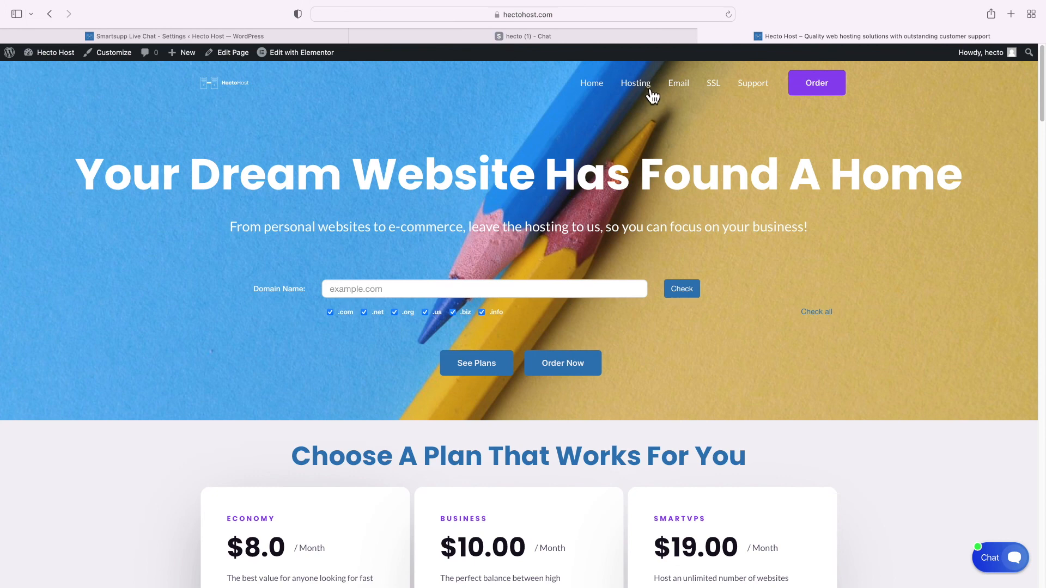
{"action": "left_click", "coordinate": [649, 92]}
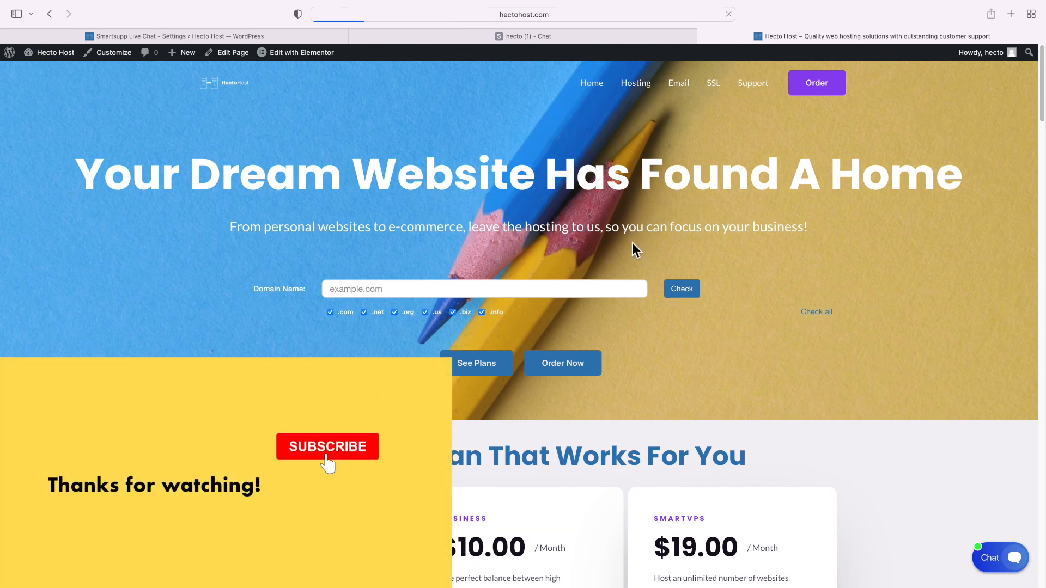
{"action": "scroll", "coordinate": [629, 244], "scroll_direction": "down", "scroll_amount": 15}
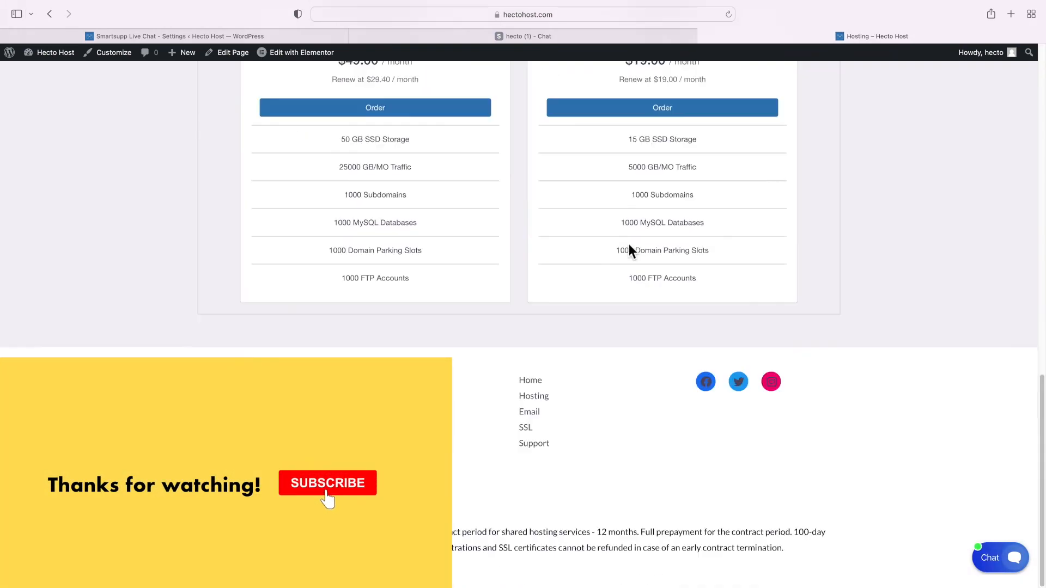